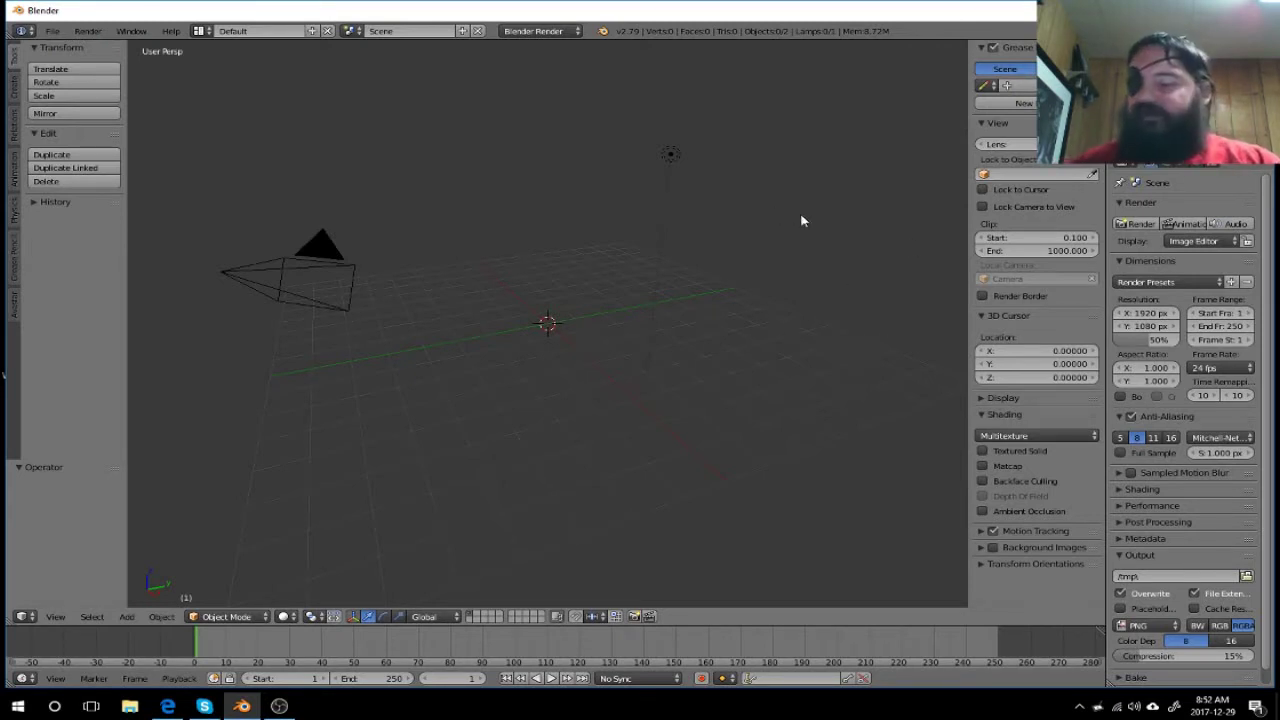
Step: Switch the viewport to front view with orthographic projection
key("KP_1")
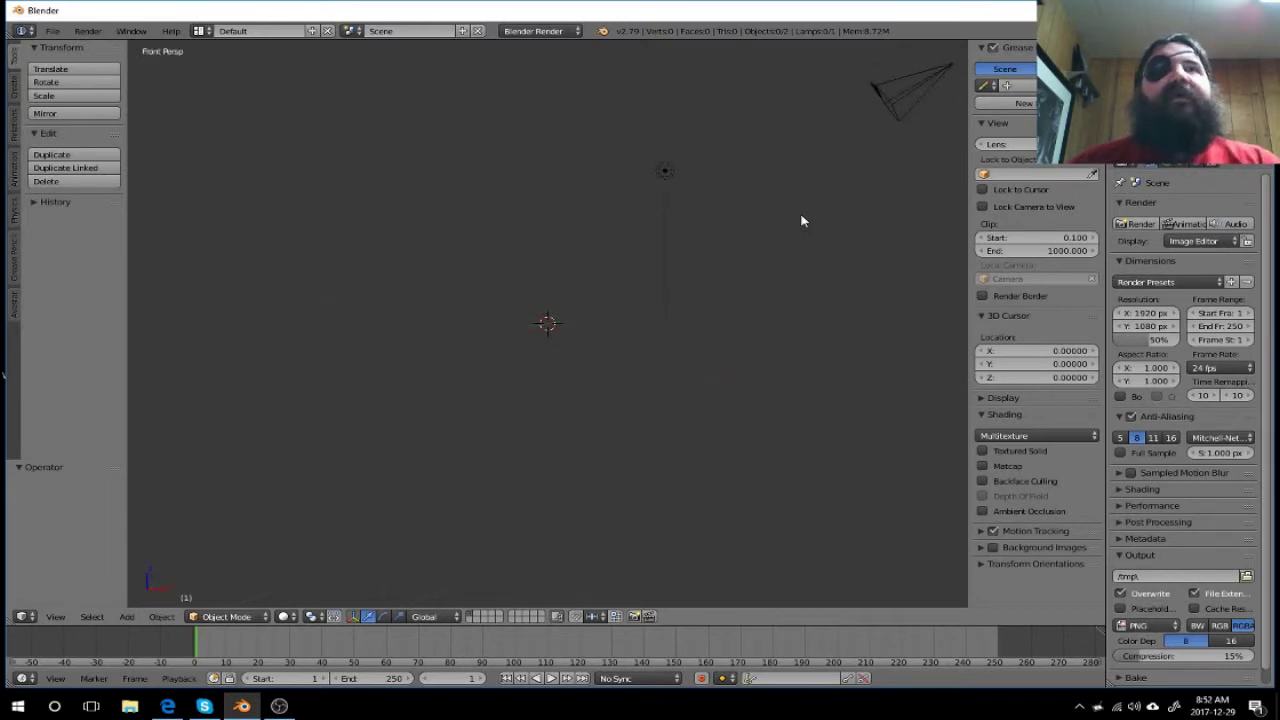
key("KP_5")
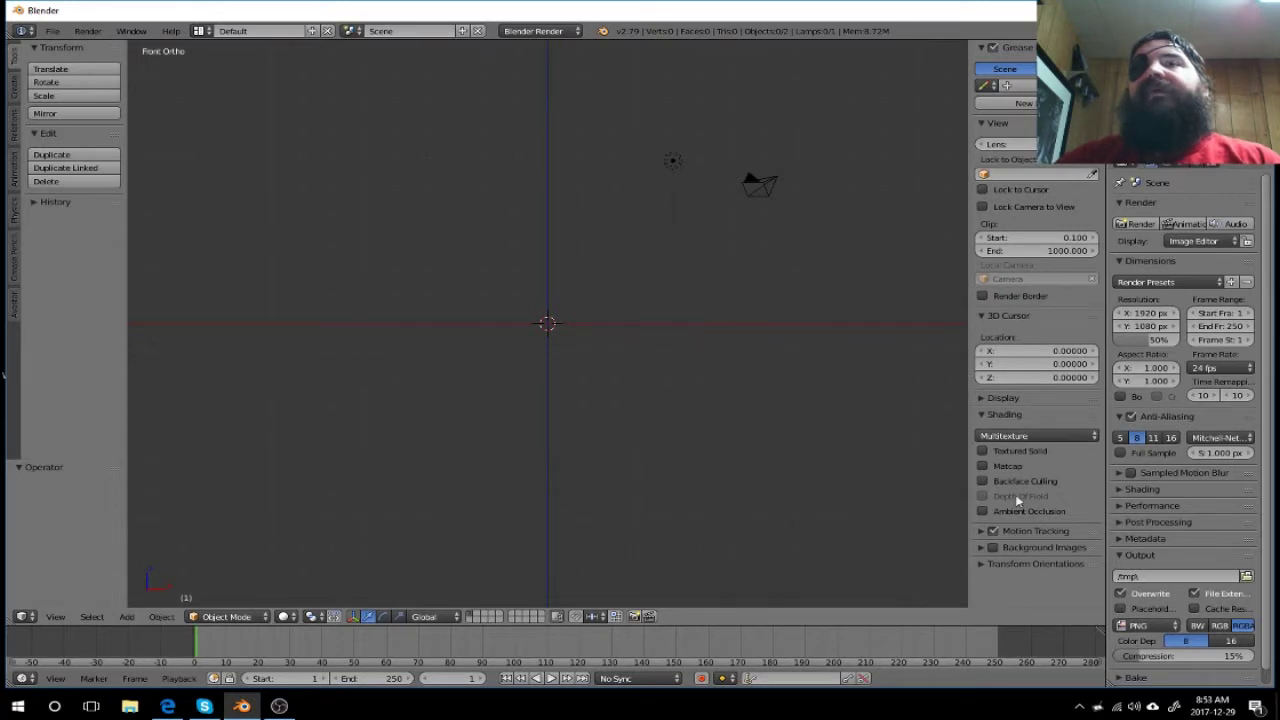
Step: Add 'knife template fin fin.png' from the Desktop as a background image
left_click(981, 548)
left_click(1026, 570)
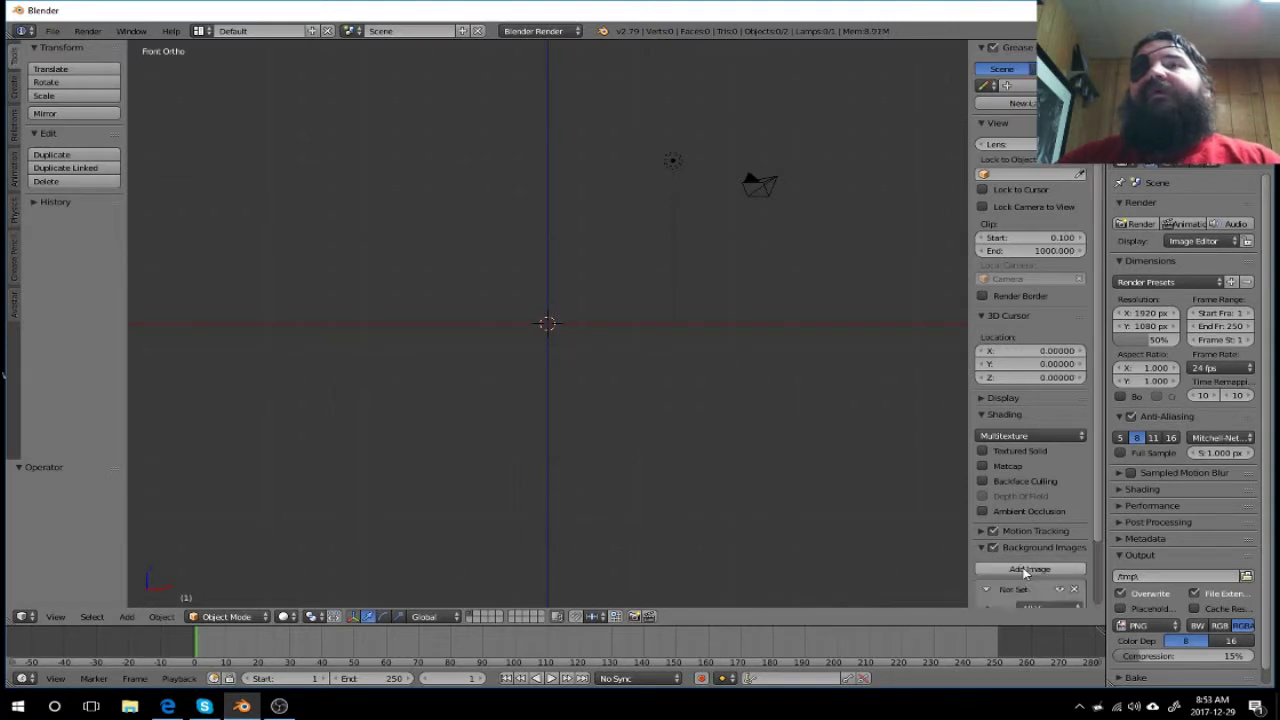
scroll(1025, 571, "down", 2)
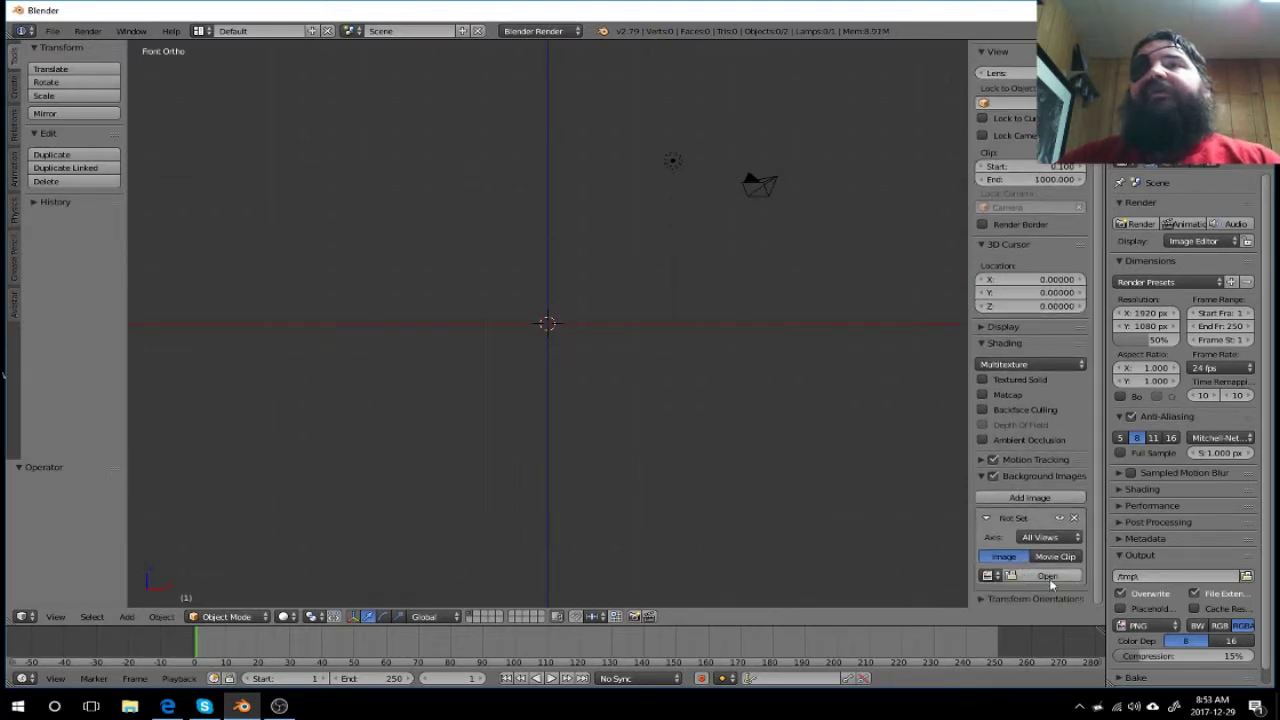
left_click(1045, 577)
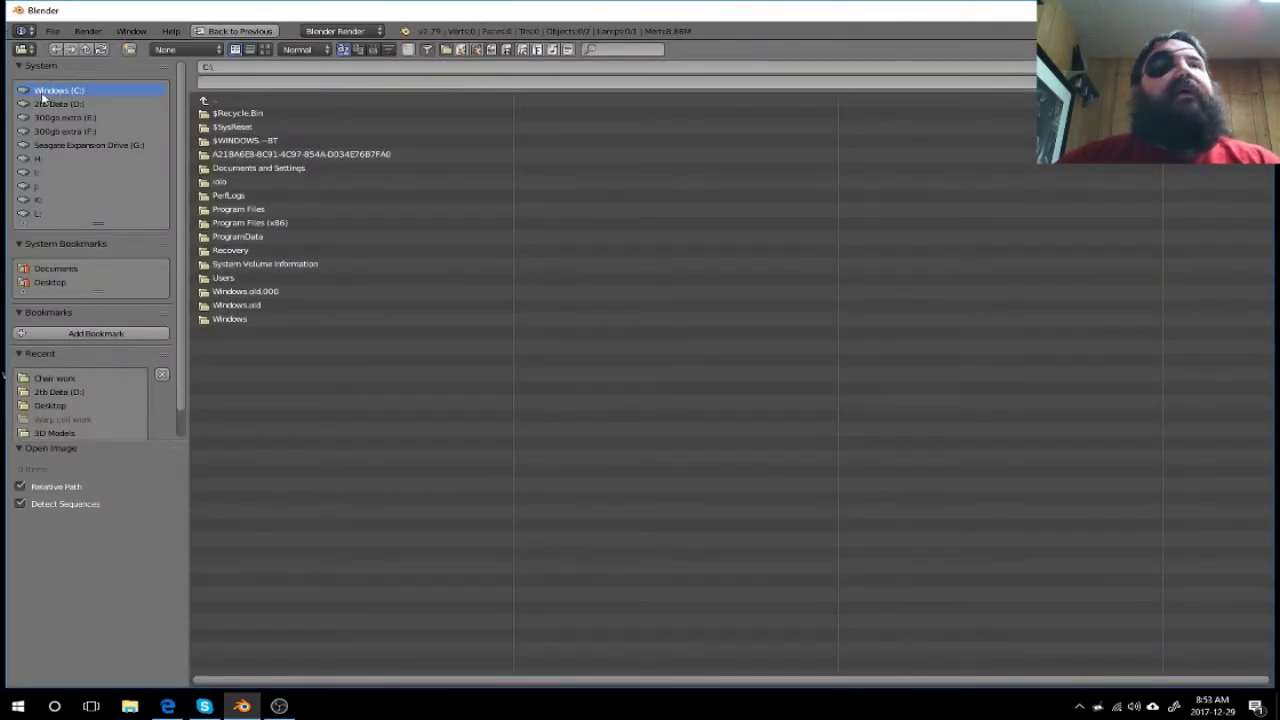
left_click(50, 283)
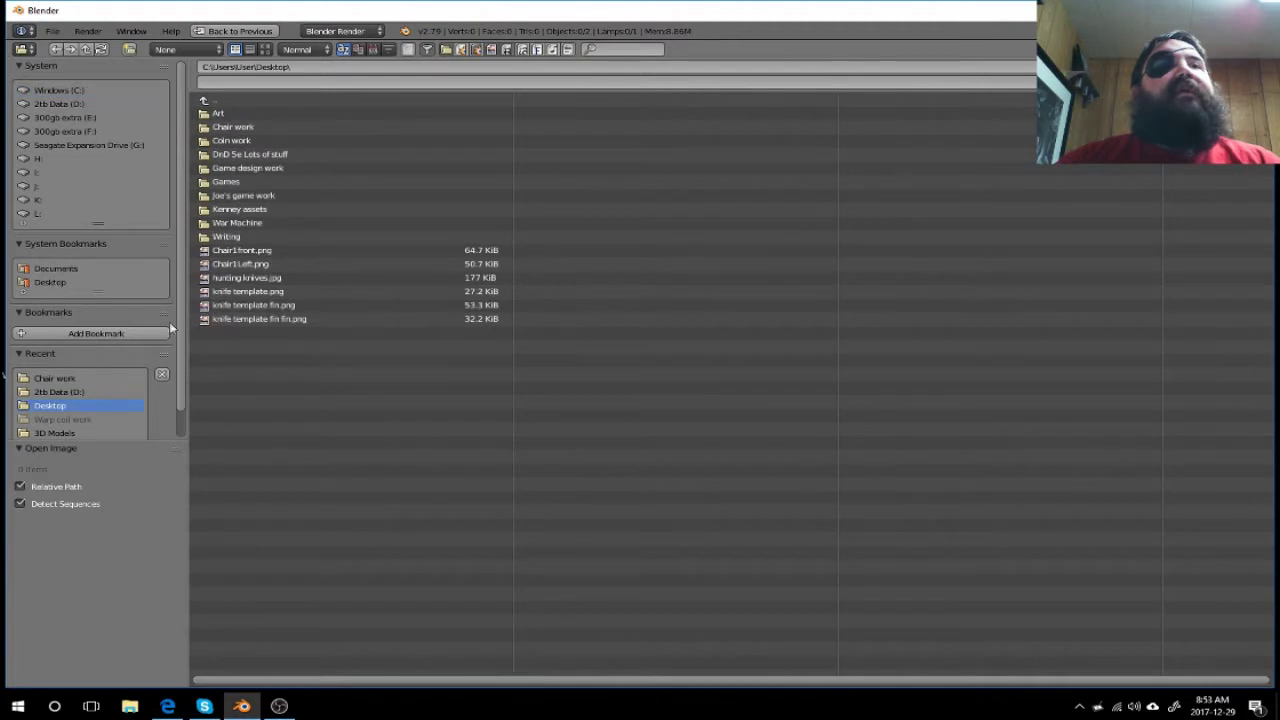
left_click(240, 320)
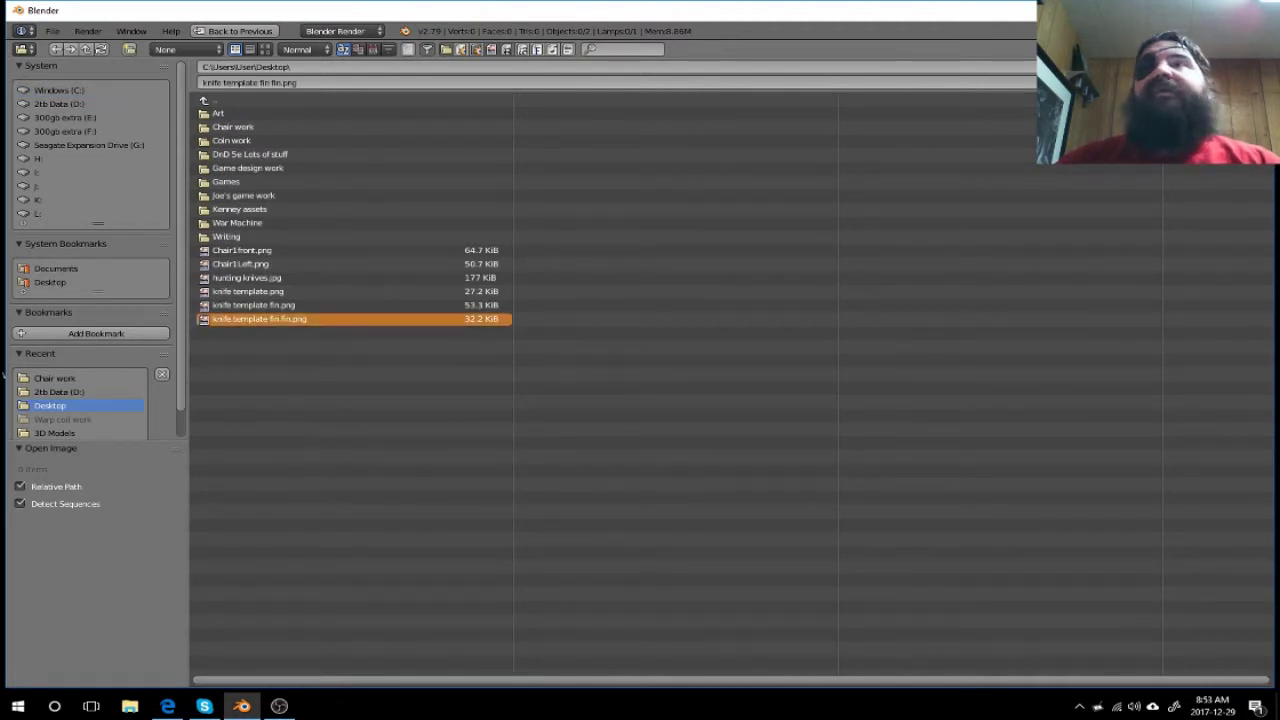
key("Return")
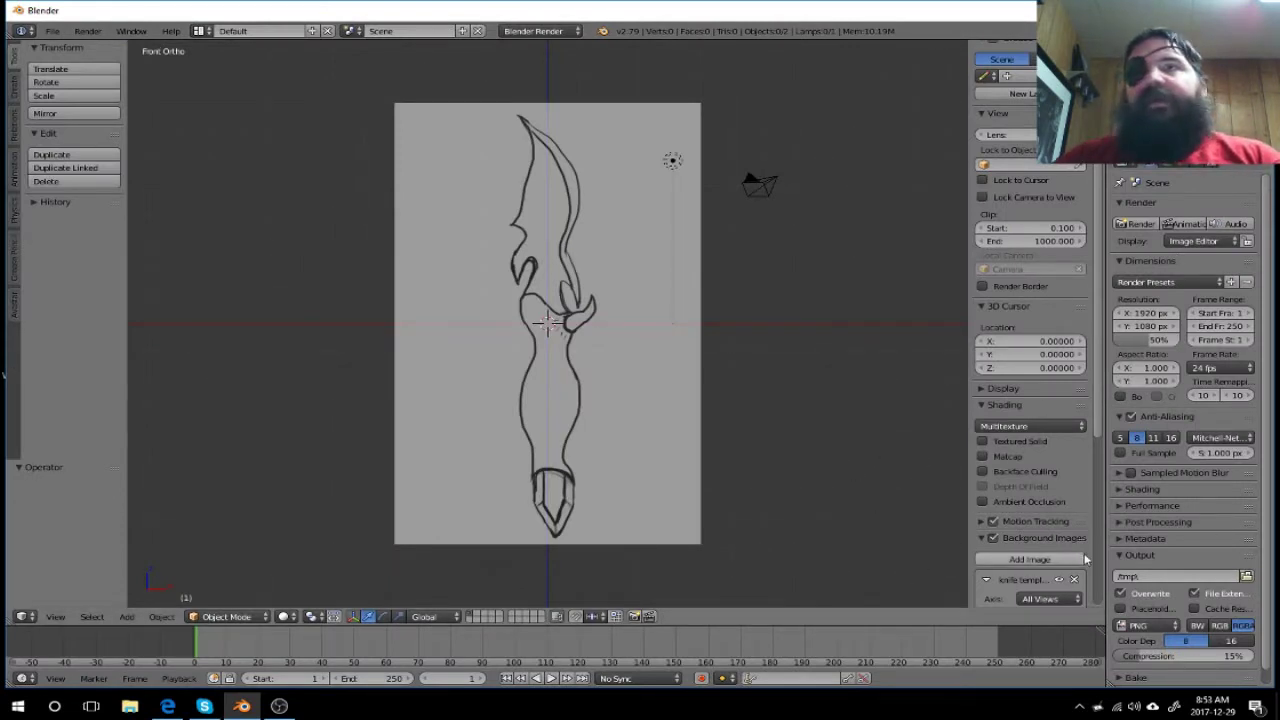
Step: Set the background image's Axis from All Views to Front
scroll(1012, 594, "down", 3)
left_click(1050, 518)
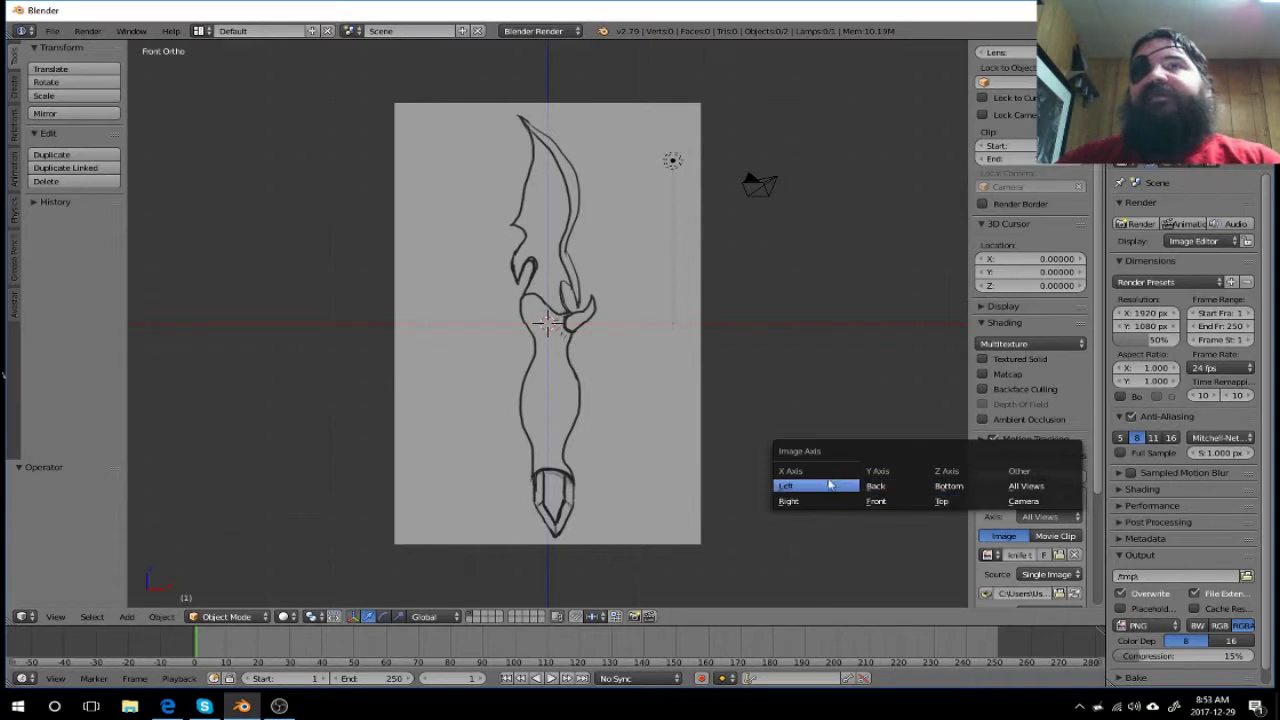
left_click(961, 519)
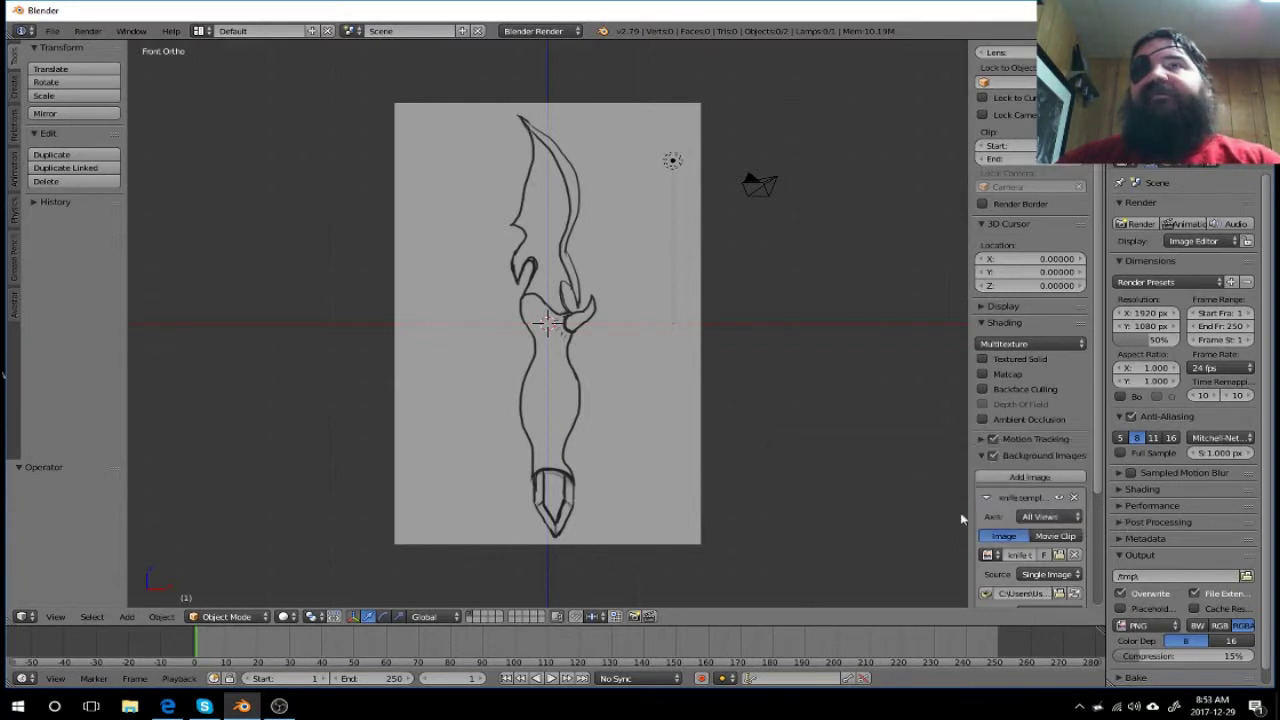
left_click(1062, 523)
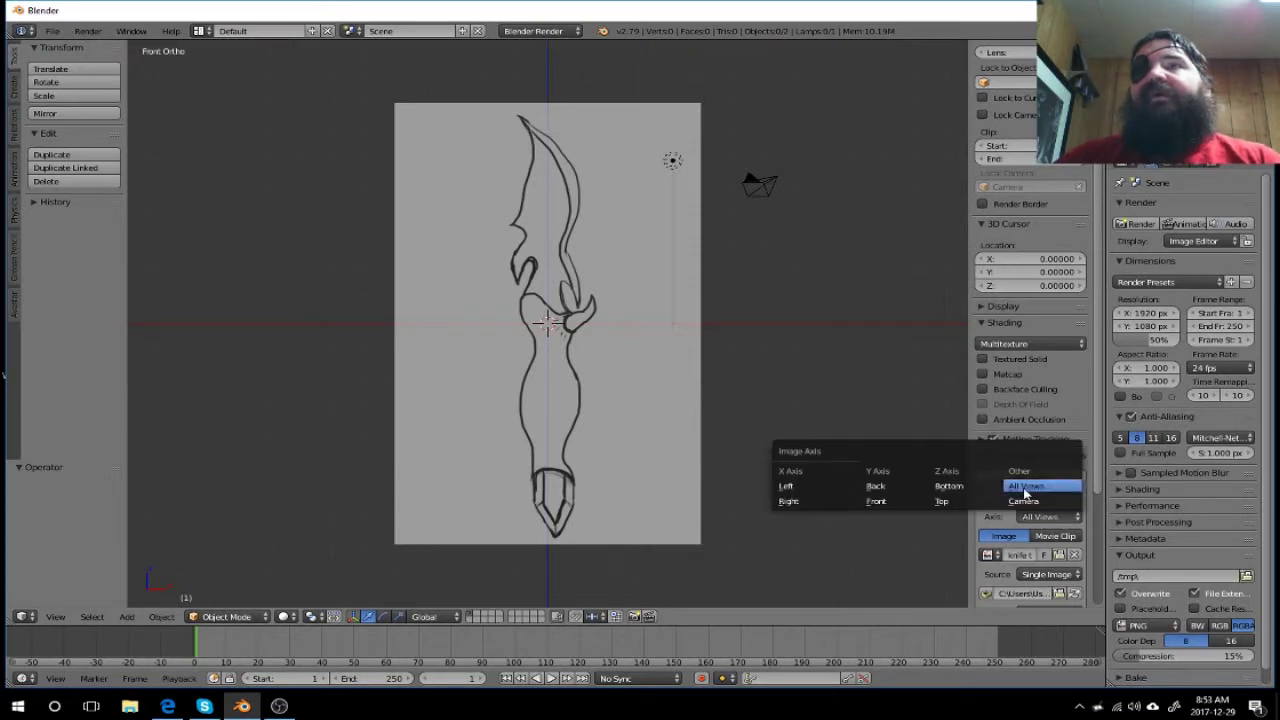
left_click(876, 501)
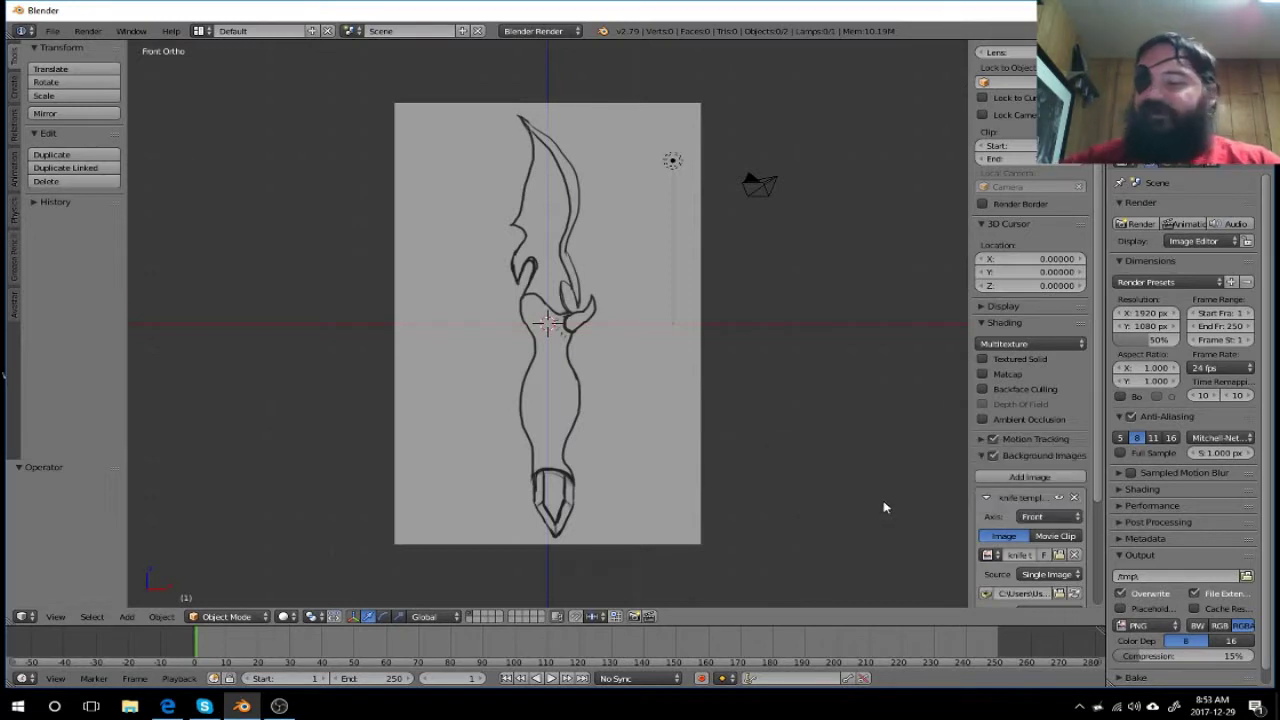
Step: Confirm the sketch is hidden in side view and shows in front orthographic view
key("KP_3")
key("KP_5")
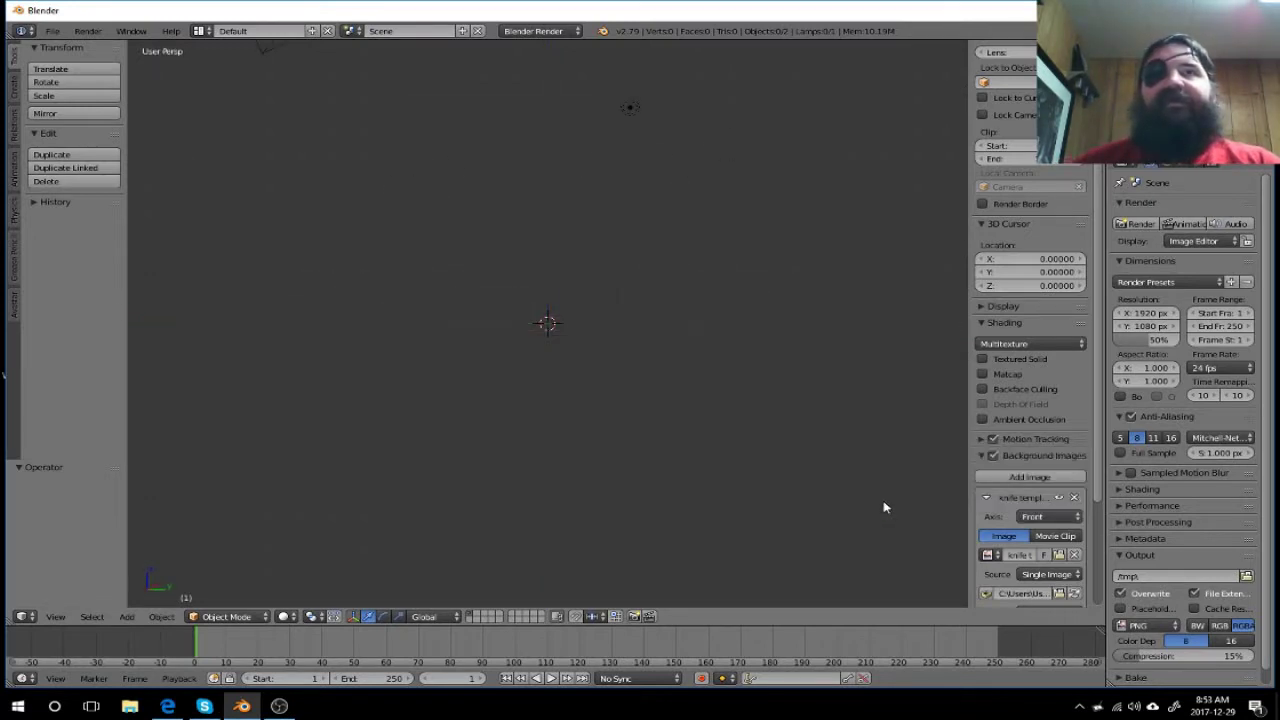
key("KP_1")
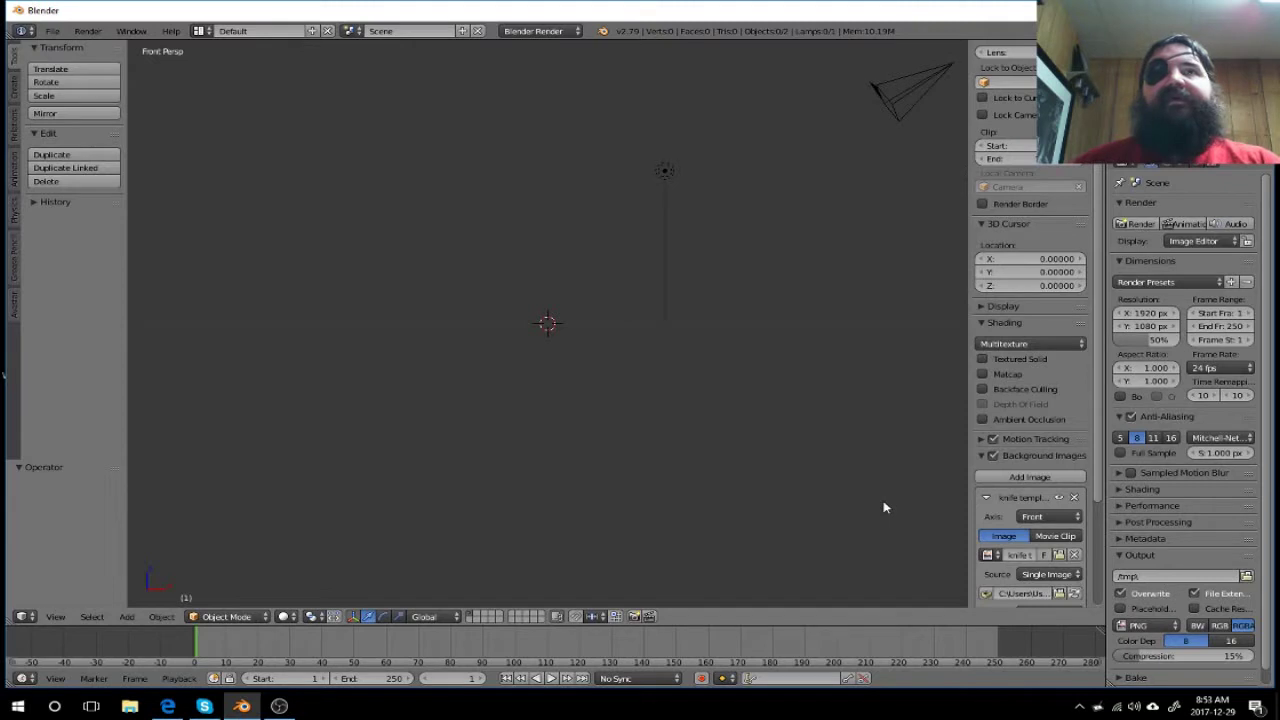
key("KP_5")
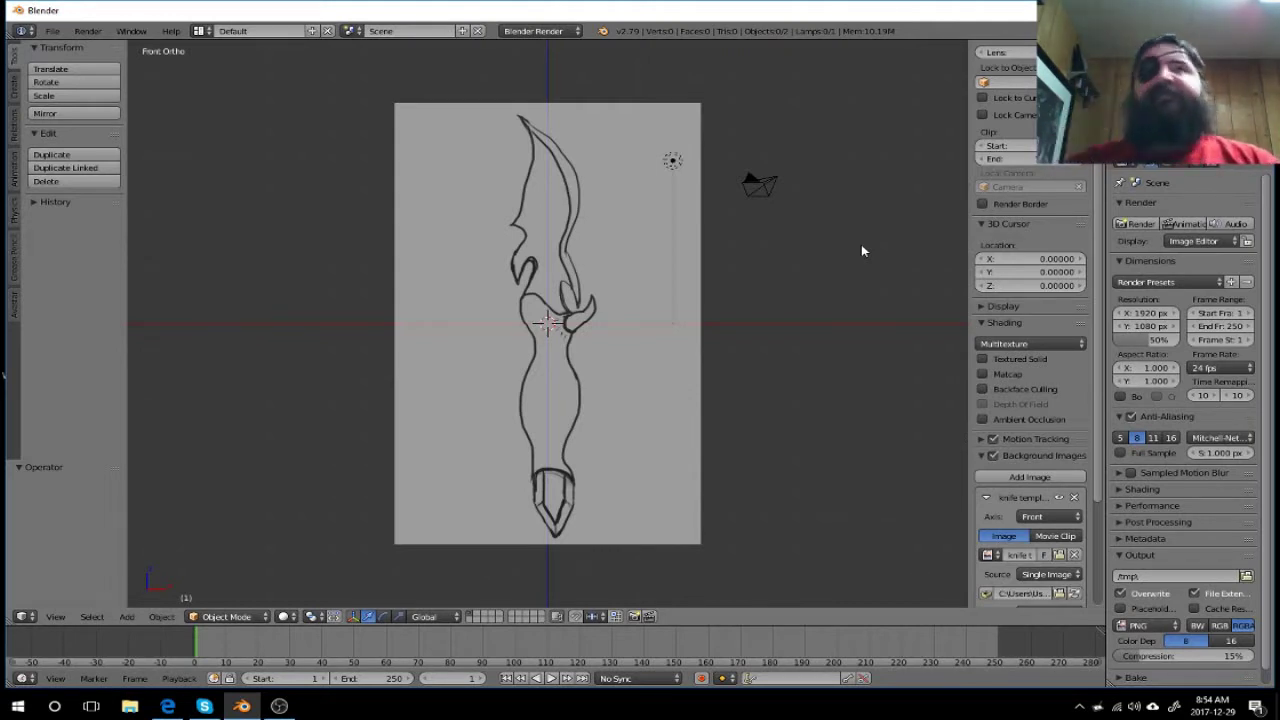
Step: Zoom the front orthographic view onto the sketched blade, from tip toward hilt
scroll(767, 244, "up", 2)
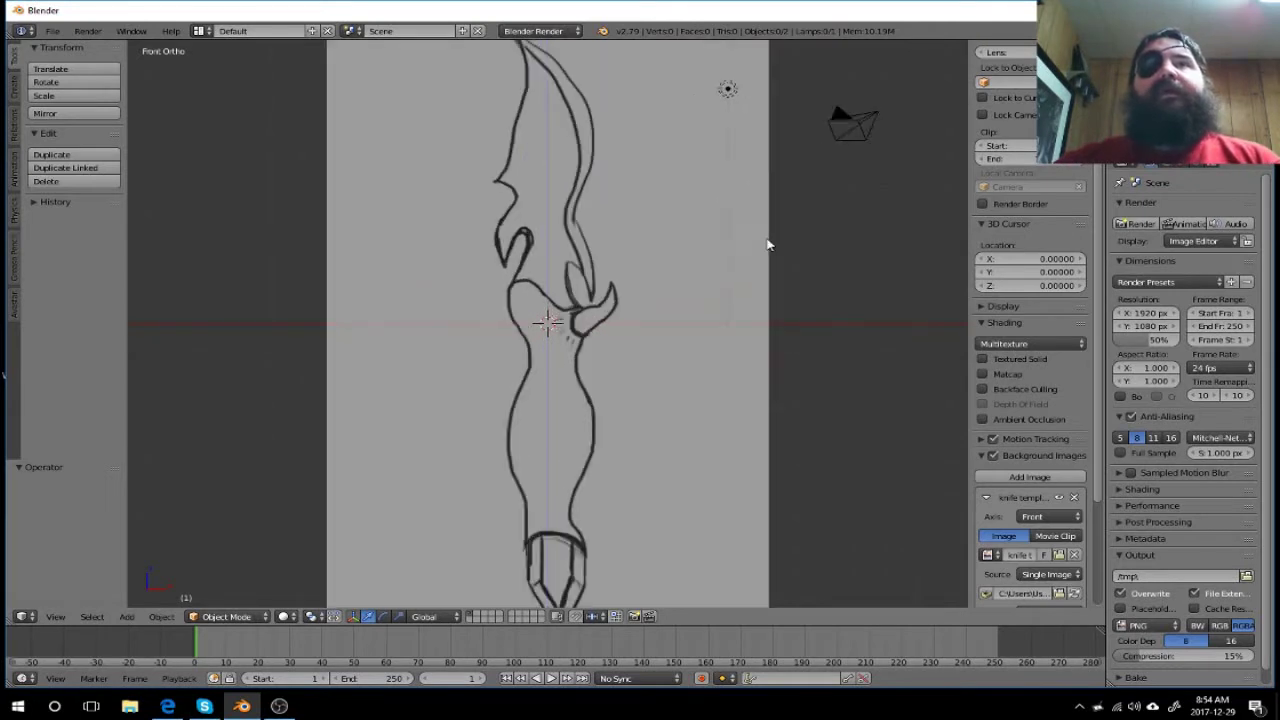
scroll(767, 244, "up", 1)
mouse_move(766, 243)
middle_mouse_down()
mouse_move(743, 337)
mouse_move(745, 323)
middle_mouse_up()
key("KP_1")
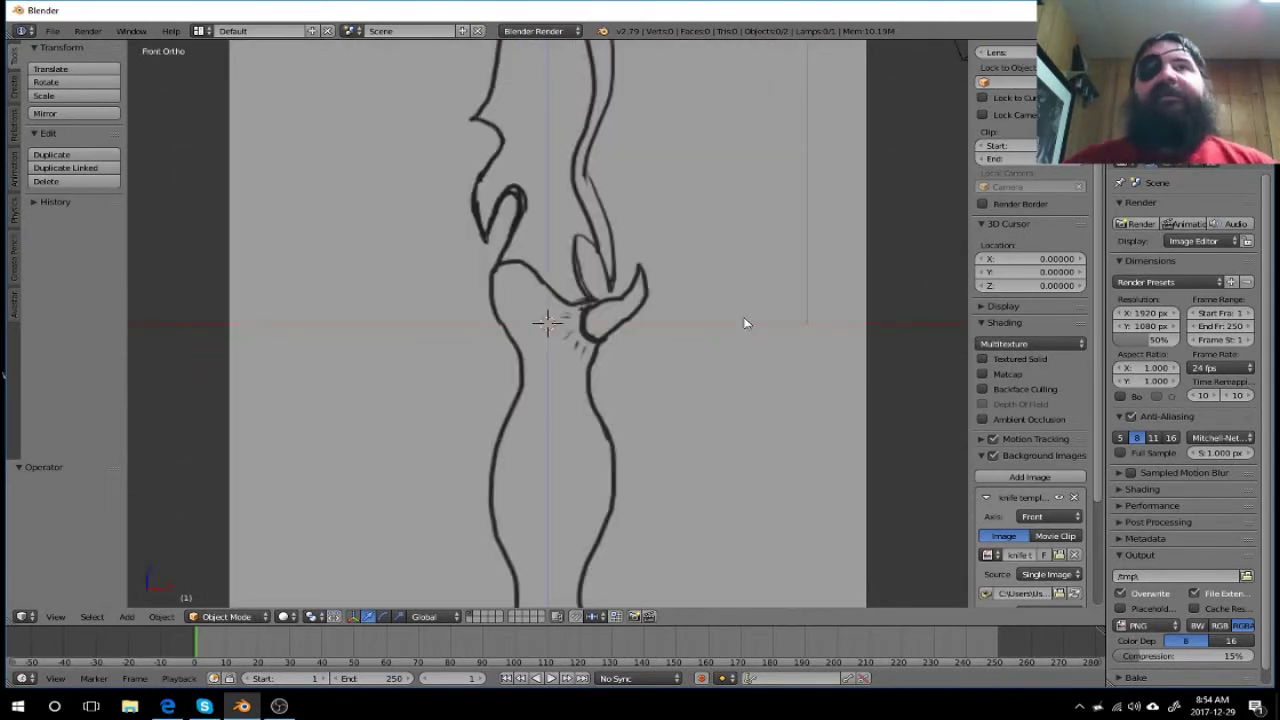
scroll(774, 190, "up", 5, "shift")
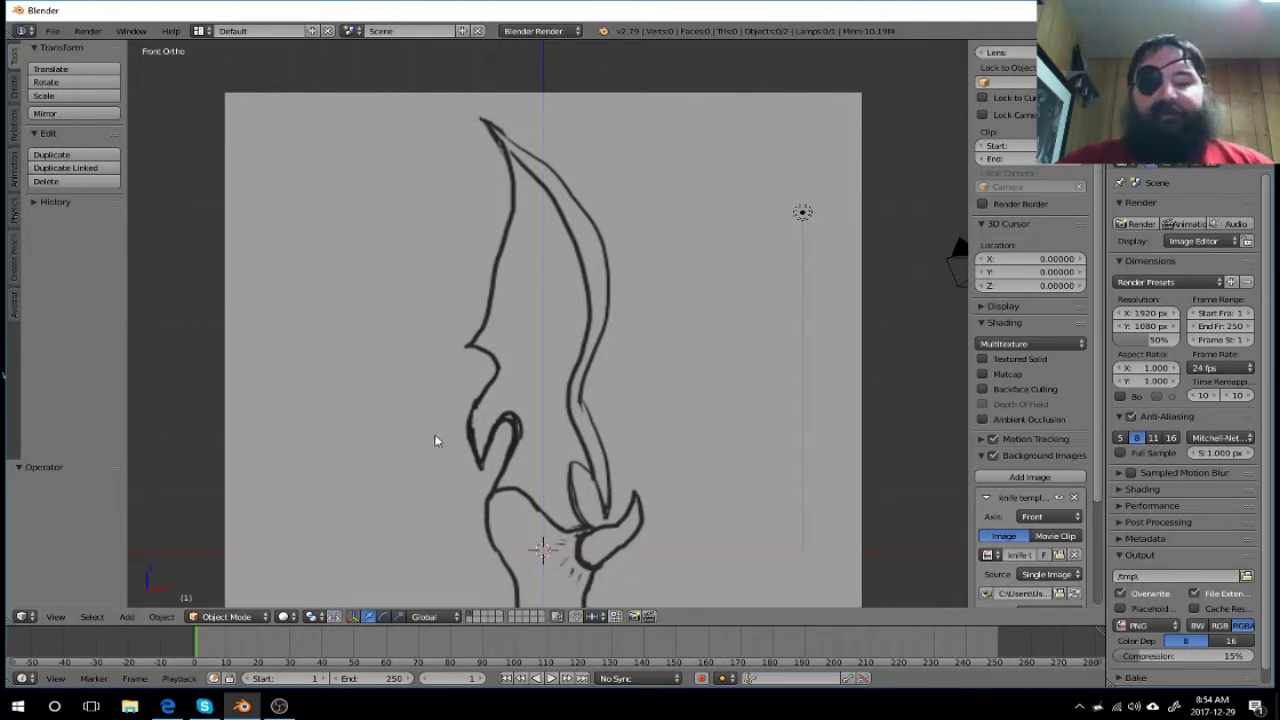
key("shift+a")
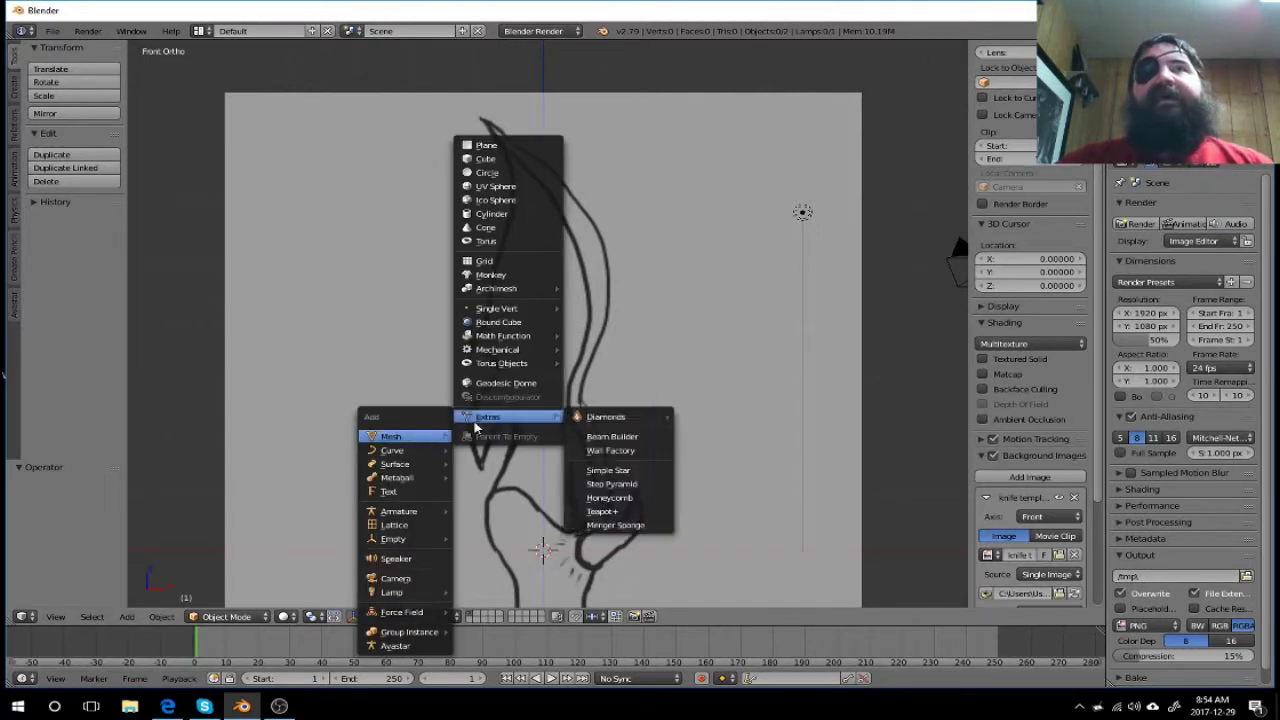
Step: Add a cube at the scene origin
left_click(481, 160)
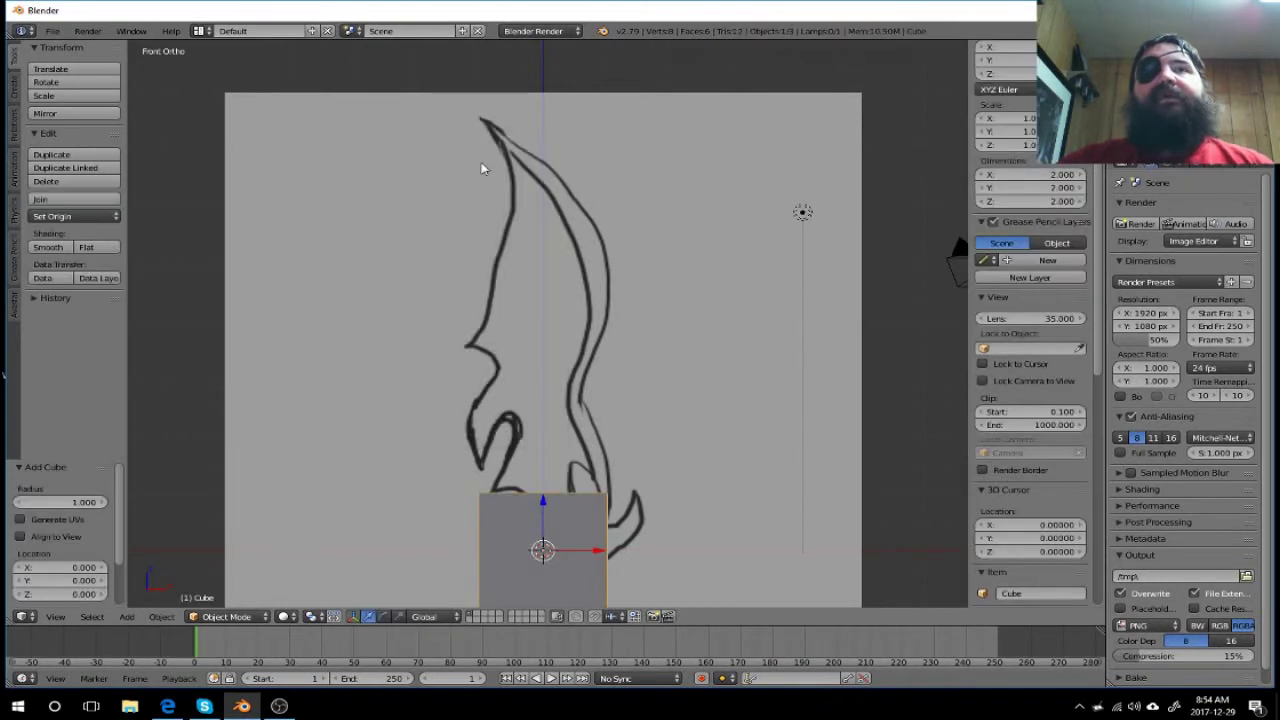
scroll(600, 352, "down", 3)
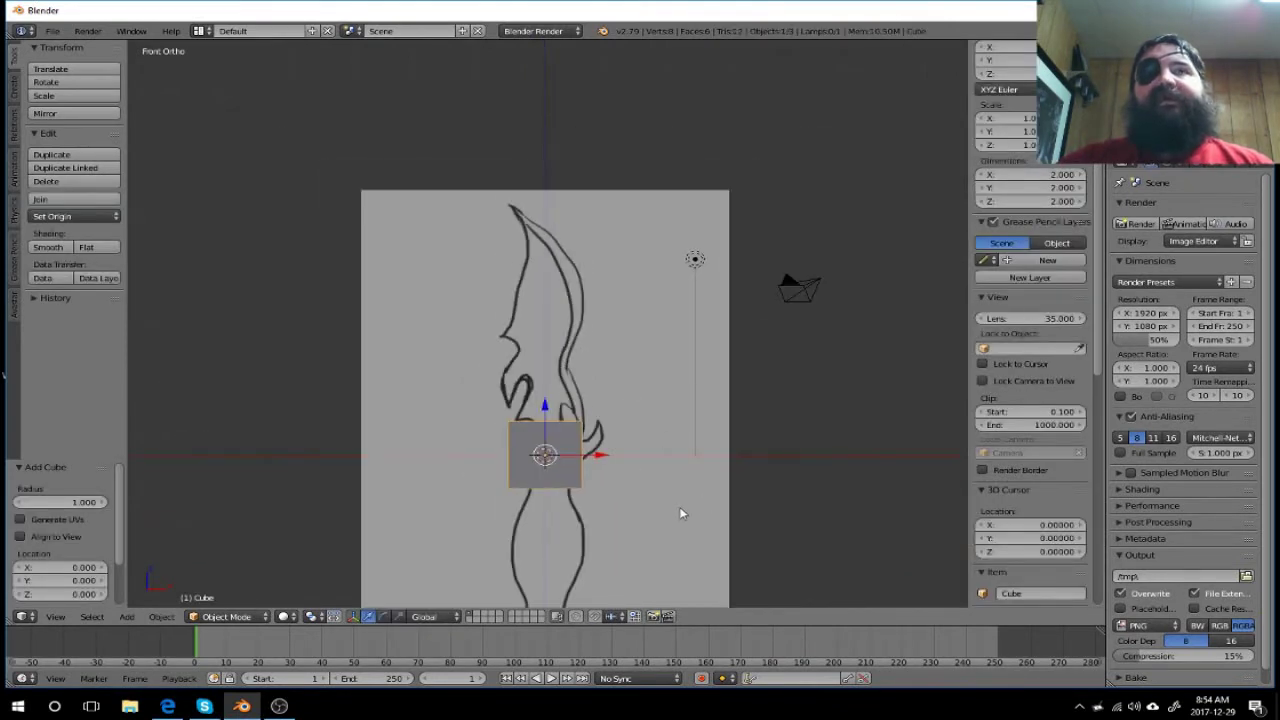
mouse_move(680, 513)
middle_mouse_down()
mouse_move(580, 509)
mouse_move(540, 538)
middle_mouse_up()
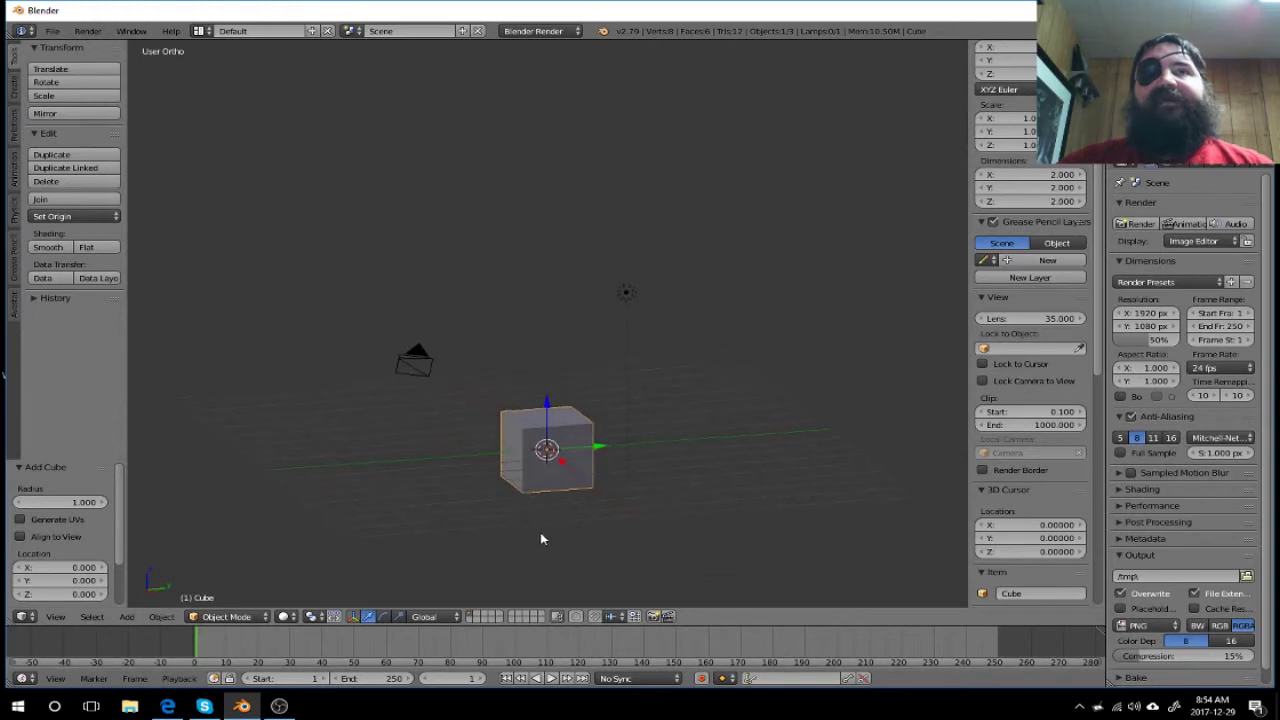
Step: Set the viewport shading to Wireframe
left_click(285, 616)
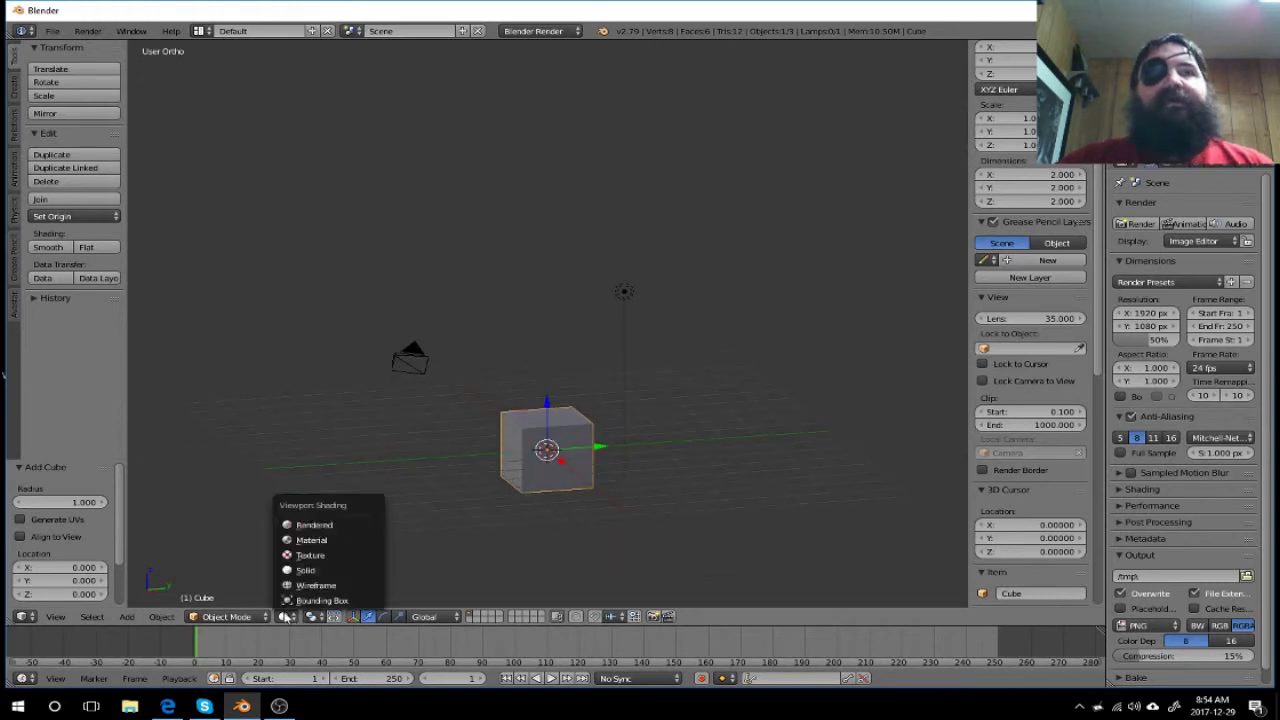
left_click(314, 585)
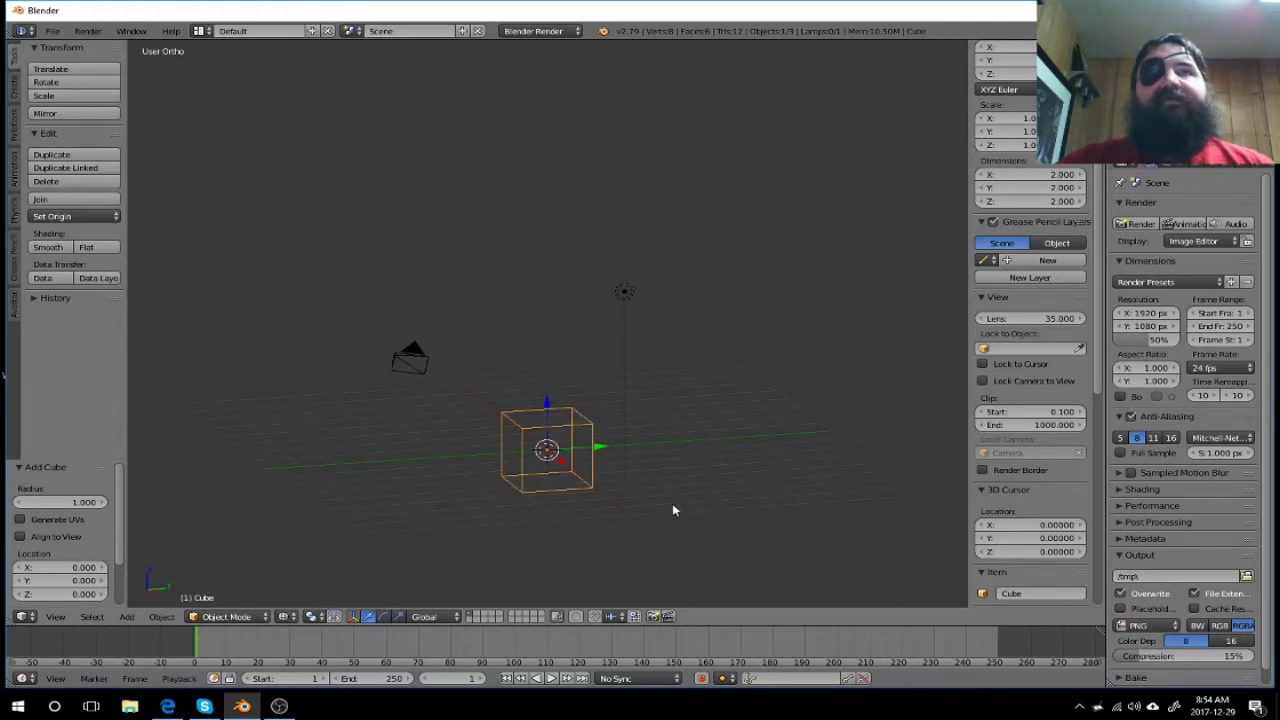
scroll(670, 503, "up", 3)
scroll(671, 505, "down", 3)
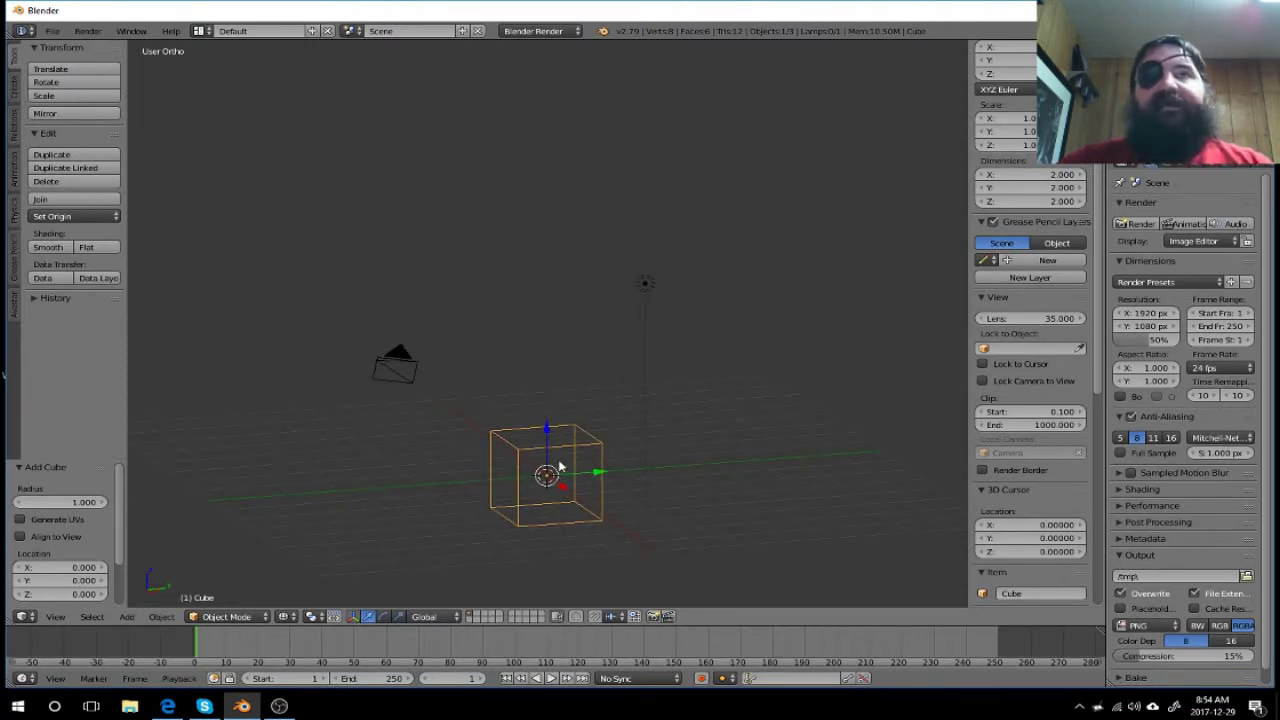
scroll(564, 500, "up", 2)
scroll(566, 526, "down", 1)
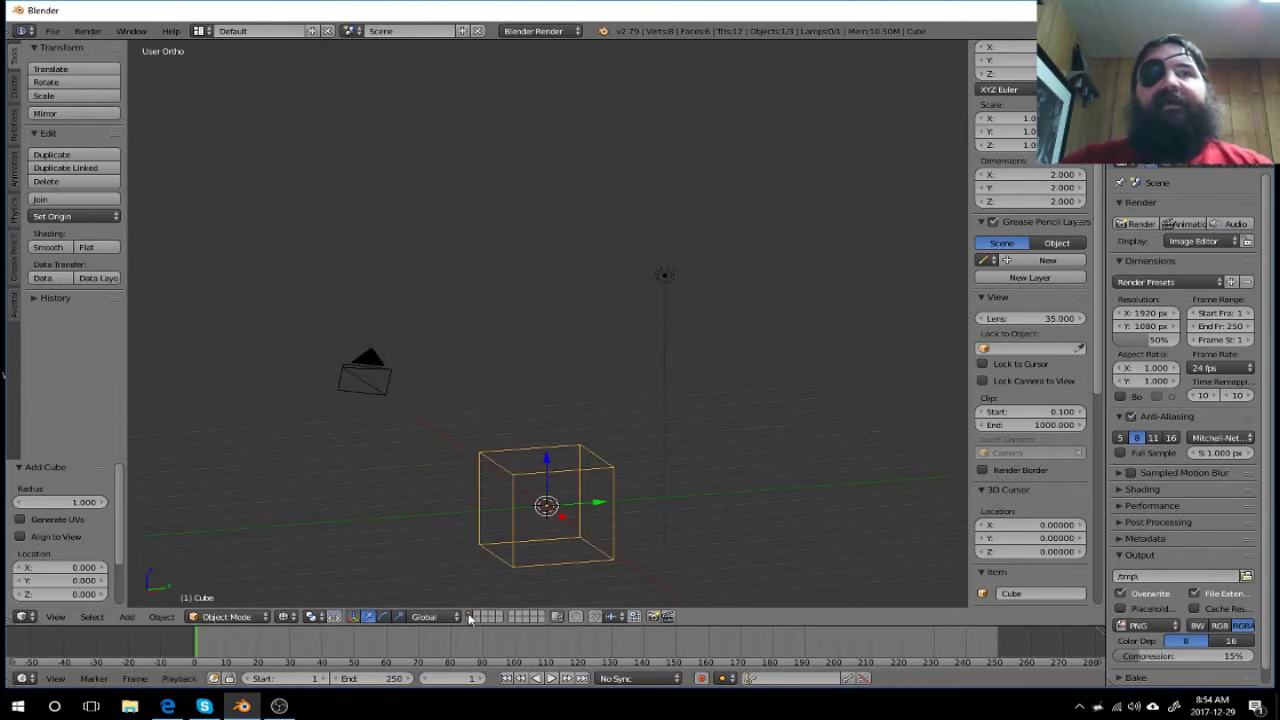
left_click(240, 618)
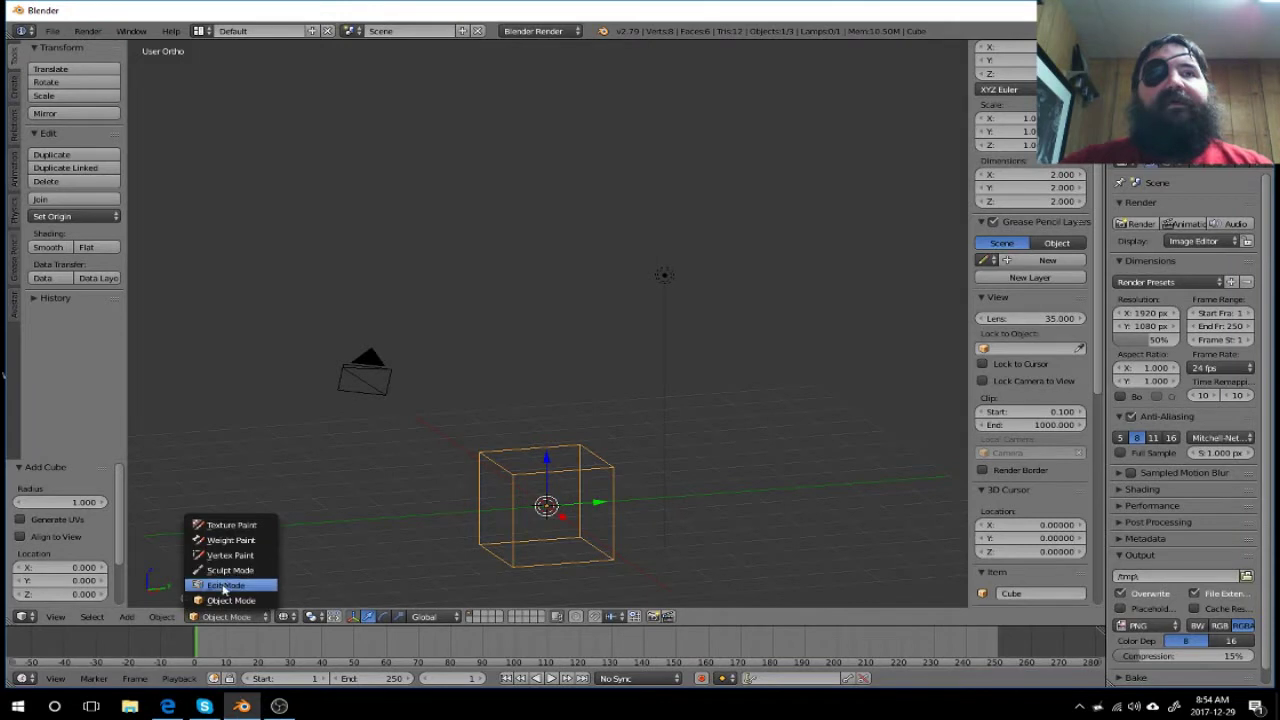
Step: In Edit Mode, add a vertical loop cut through the centre of the cube
left_click(230, 585)
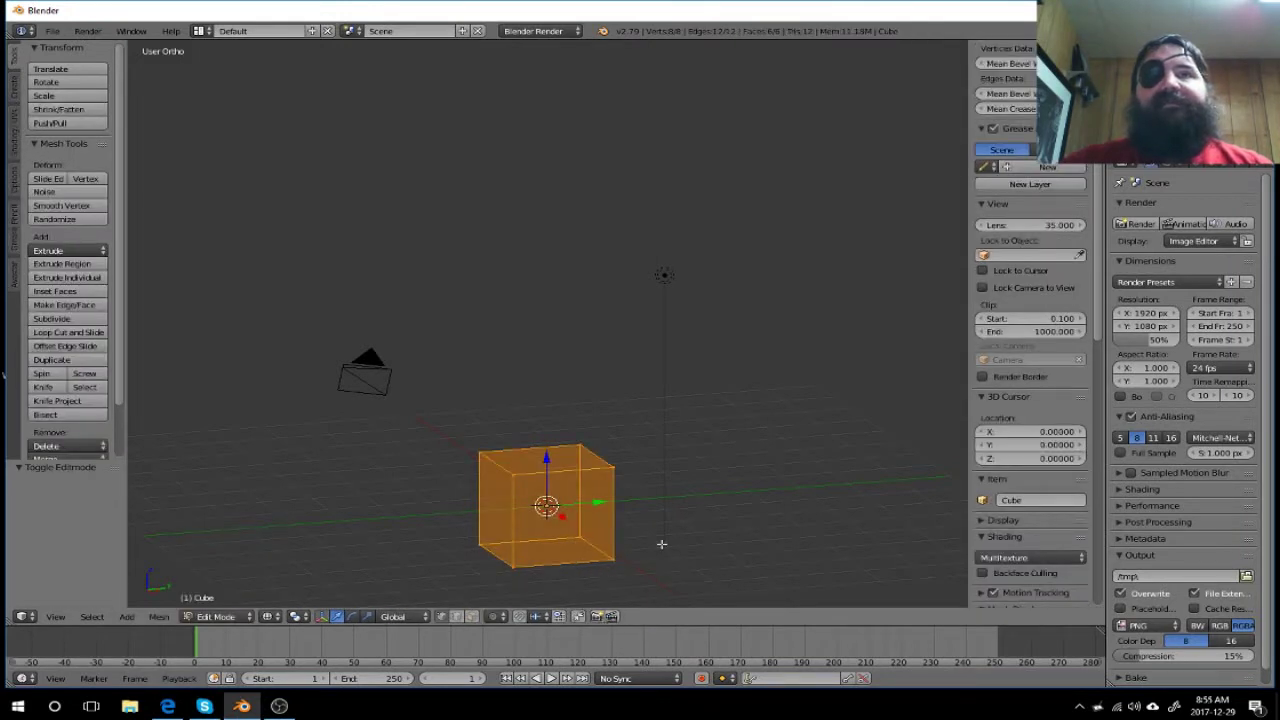
key("a")
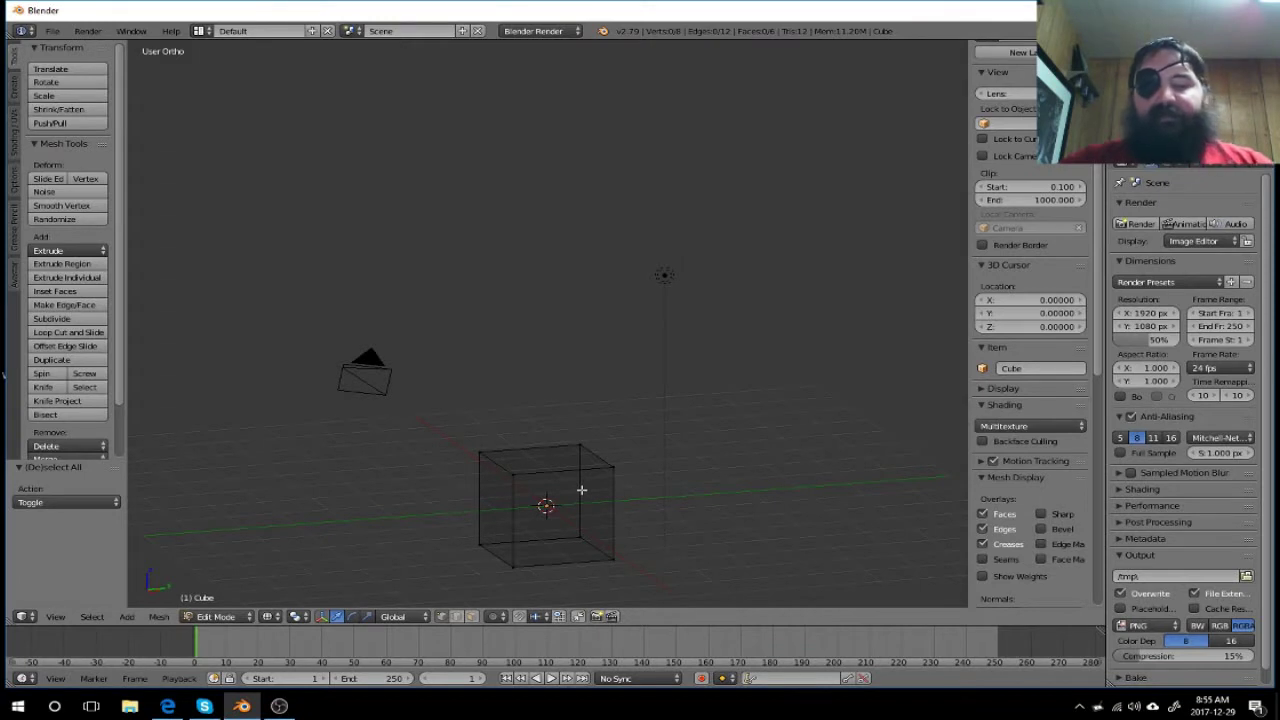
key("ctrl+r")
left_click(562, 470)
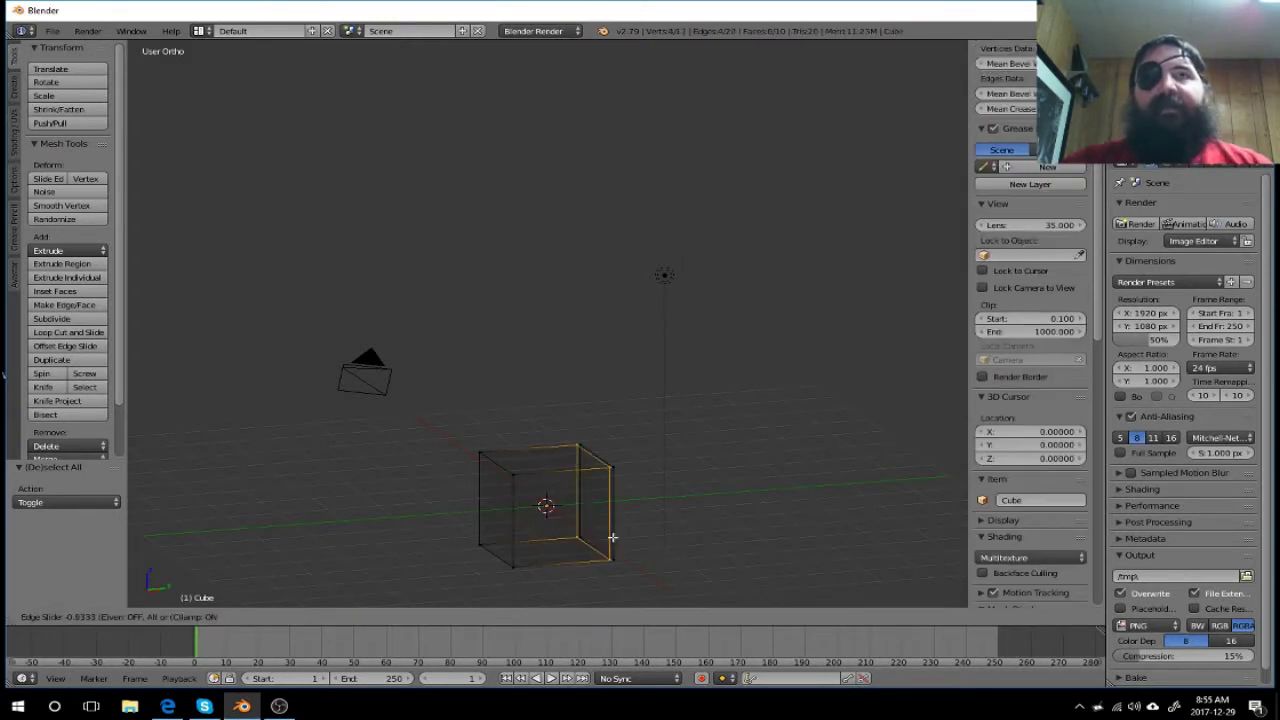
right_click(578, 570)
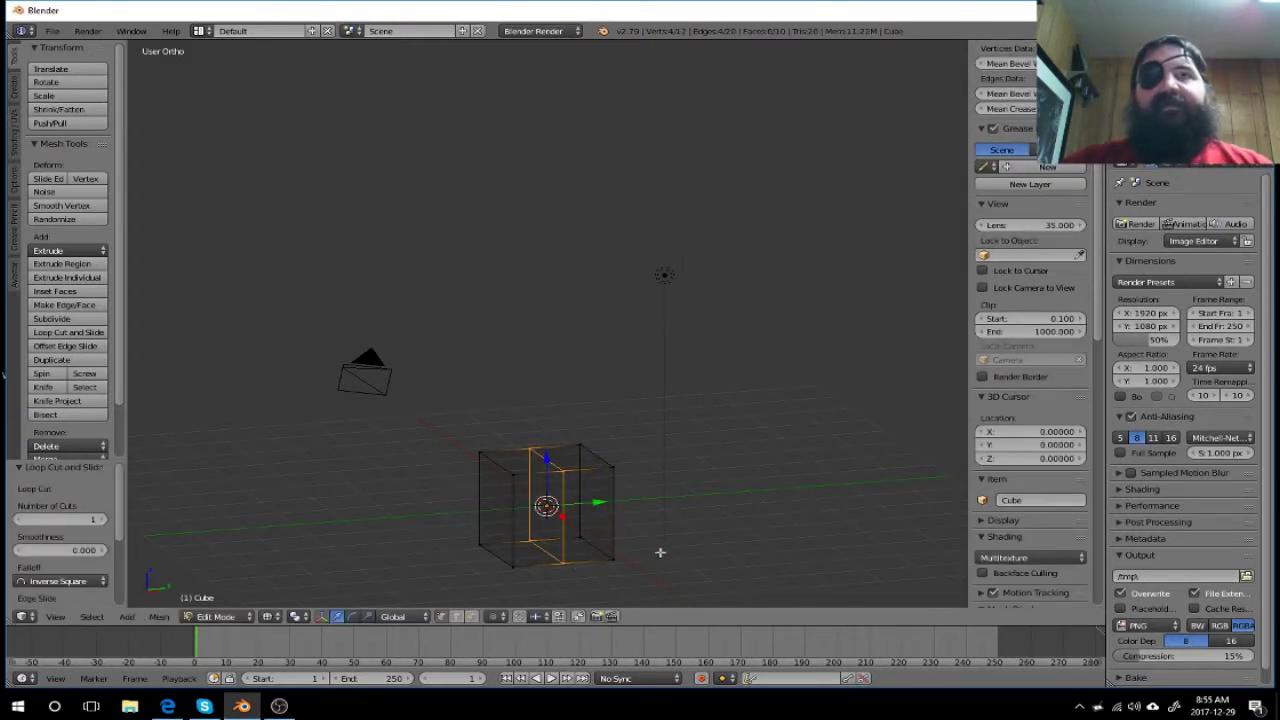
left_click(598, 548)
Step: Box-select the cube's right-side vertices and delete them
mouse_move(669, 566)
middle_mouse_down()
mouse_move(653, 561)
mouse_move(677, 437)
mouse_move(663, 379)
middle_mouse_up()
scroll(663, 379, "up", 6)
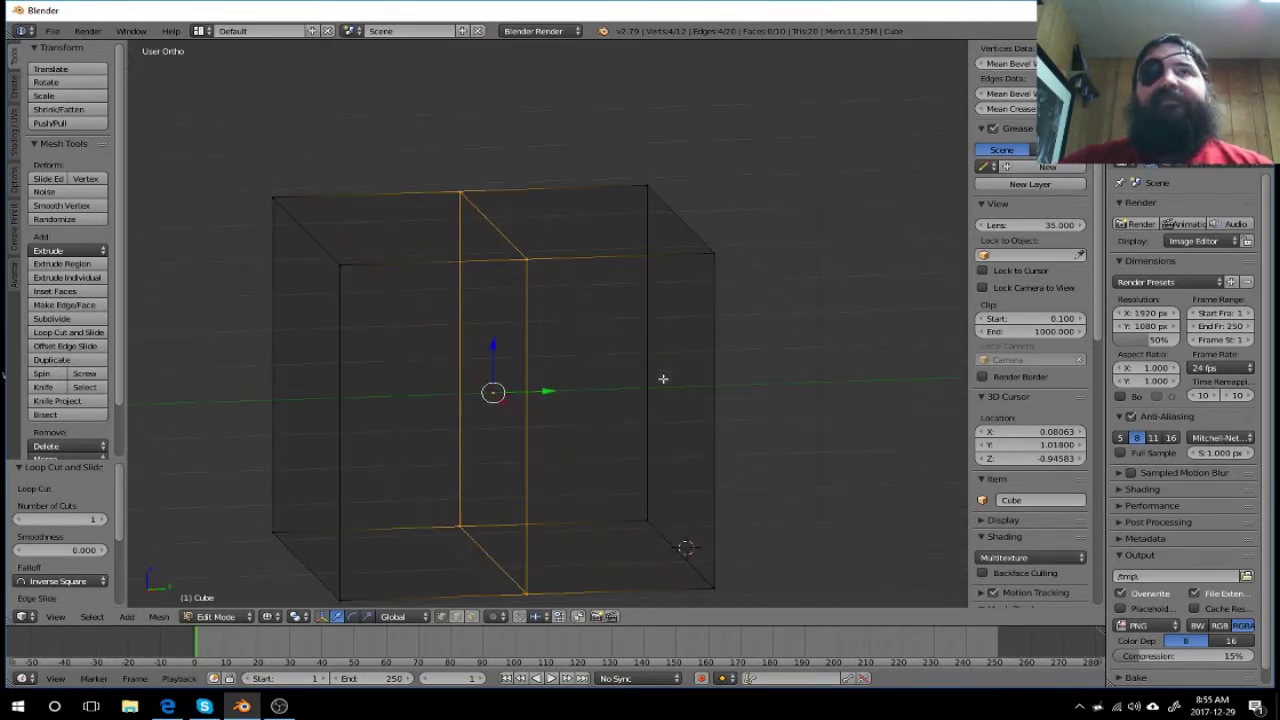
key("KP_4")
key("KP_4")
key("KP_8")
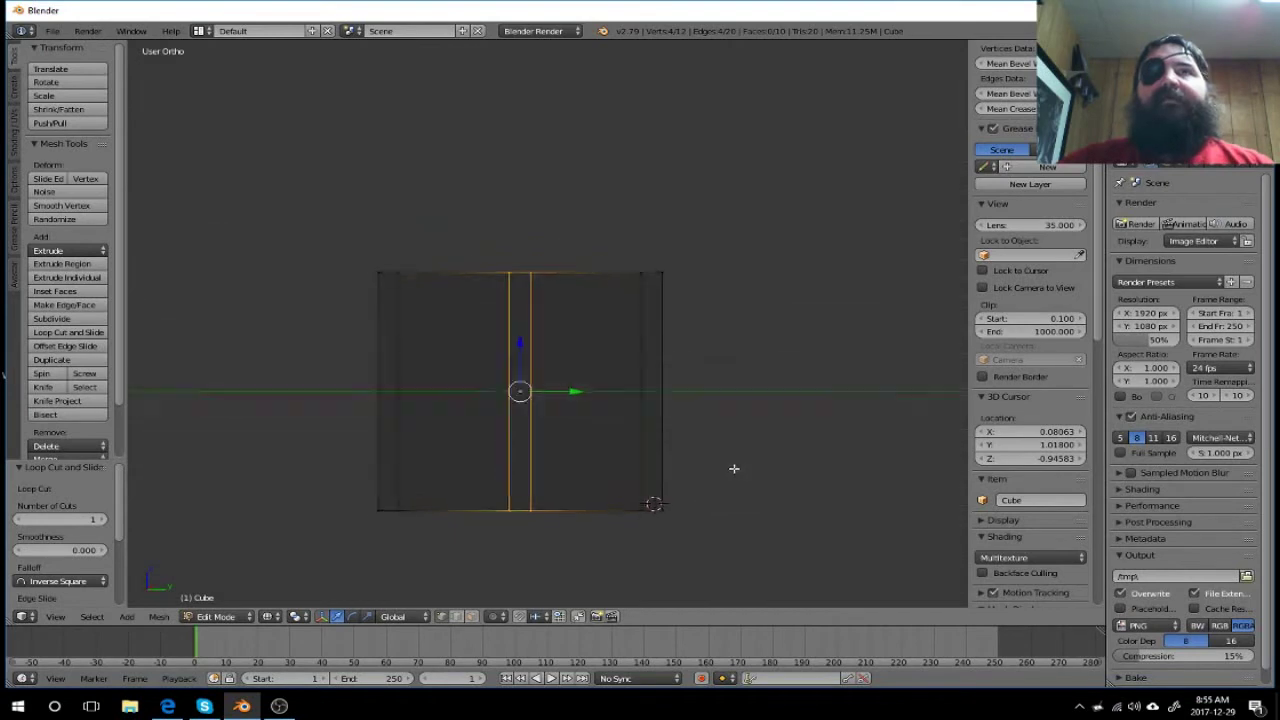
key("KP_8")
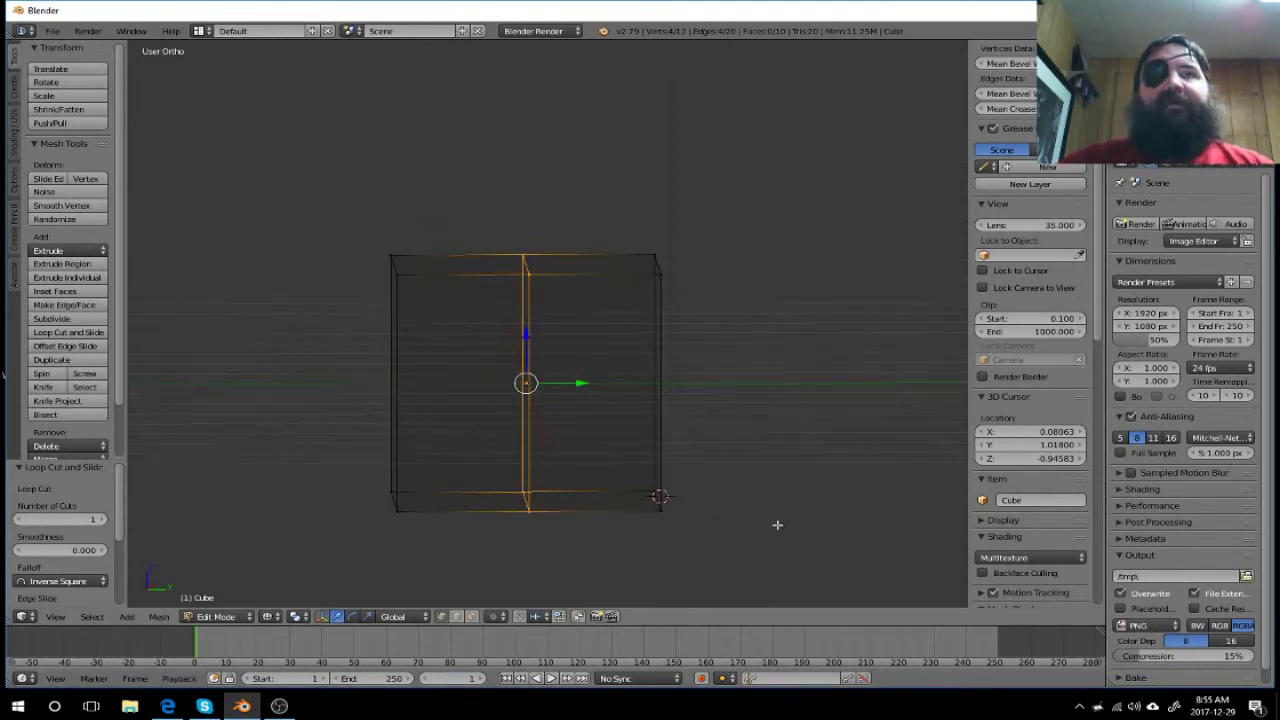
key("a")
key("b")
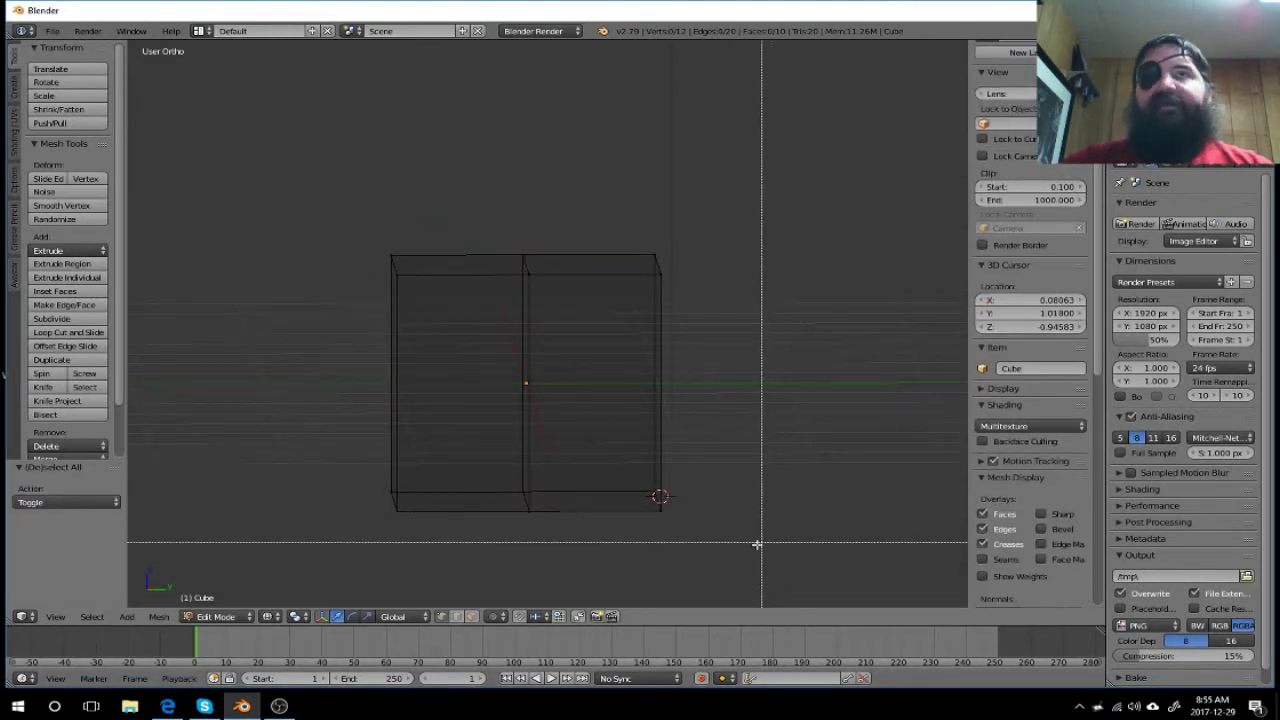
mouse_move(757, 545)
left_mouse_down()
mouse_move(672, 315)
mouse_move(611, 209)
left_mouse_up()
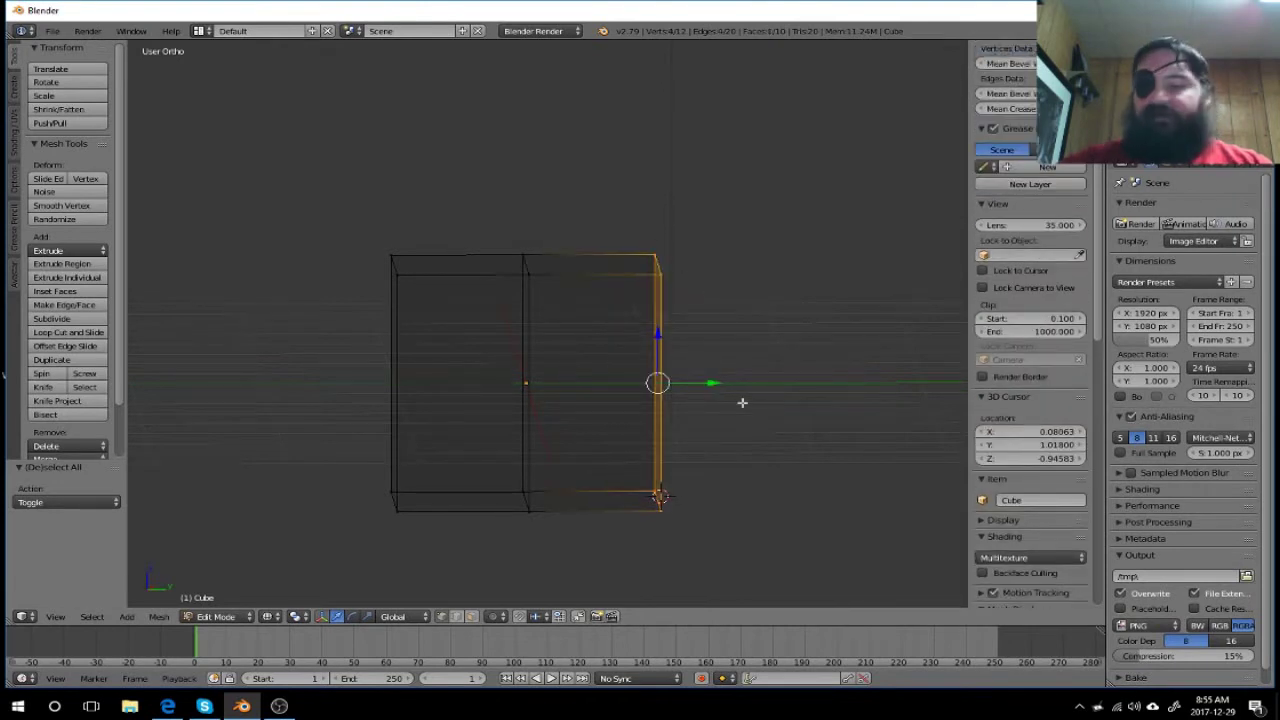
key("x")
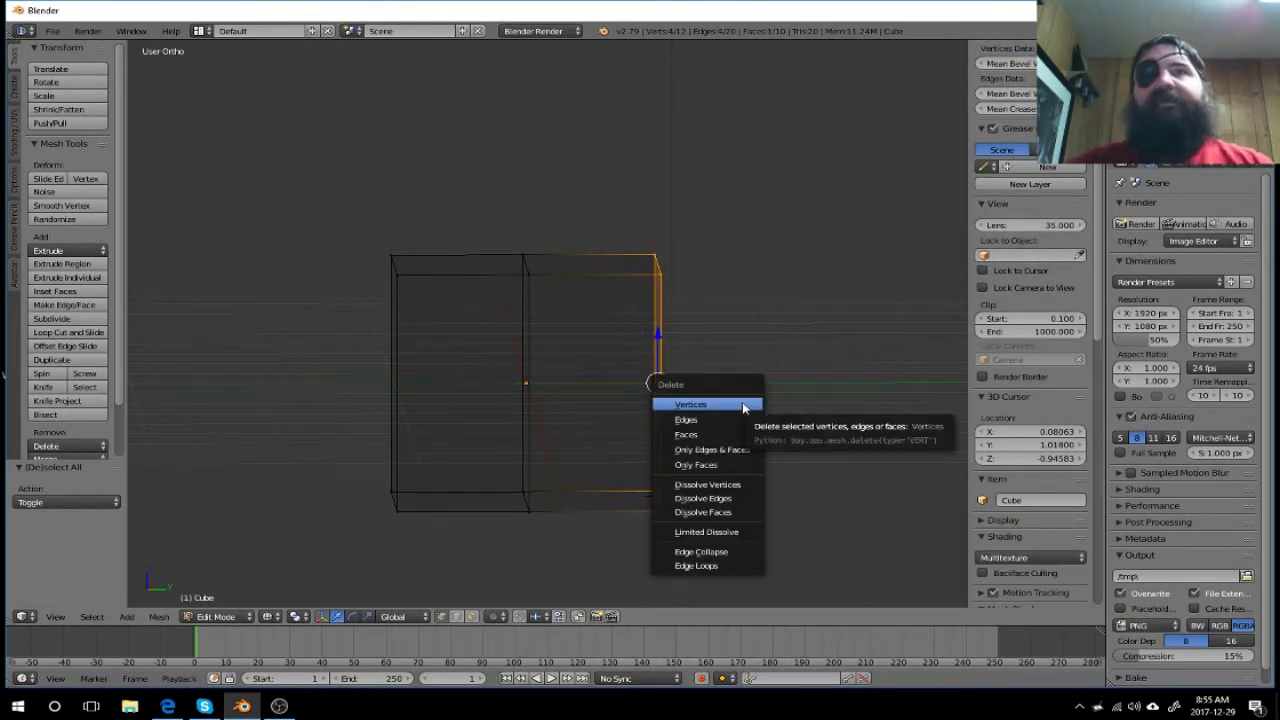
left_click(742, 402)
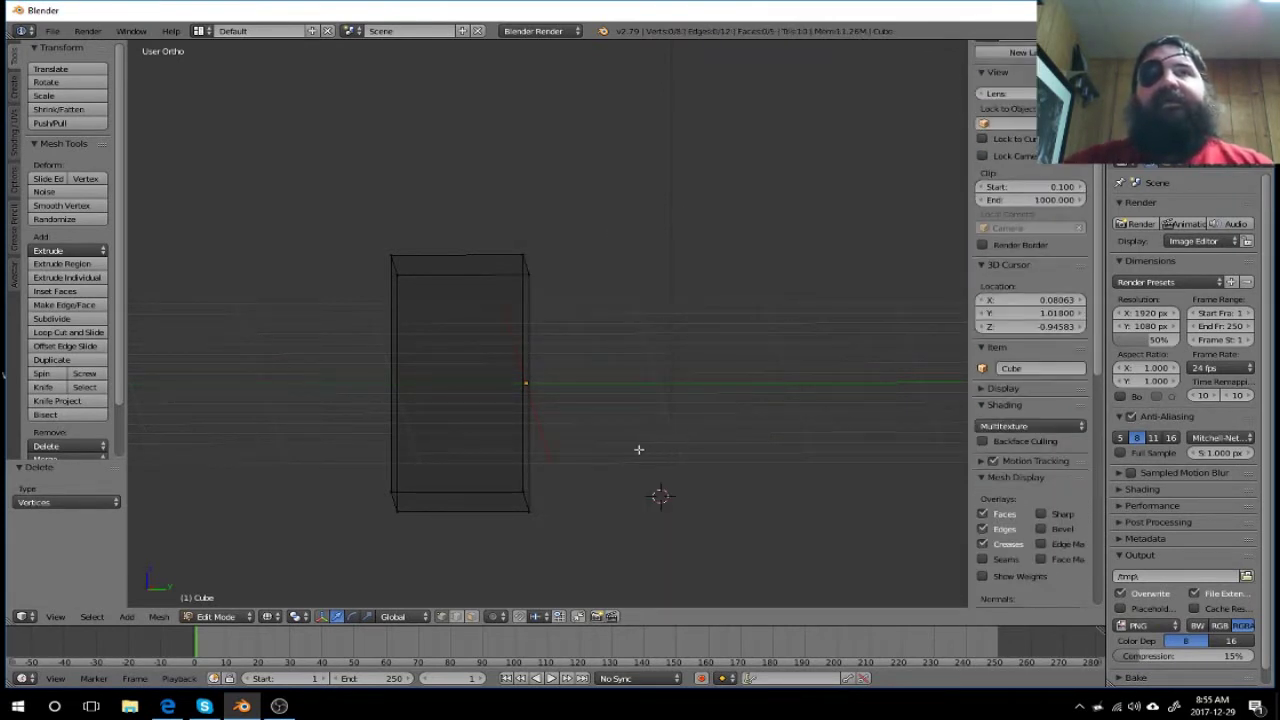
Step: Select the whole remaining half mesh and bring up the Add Modifier list
key("KP_1")
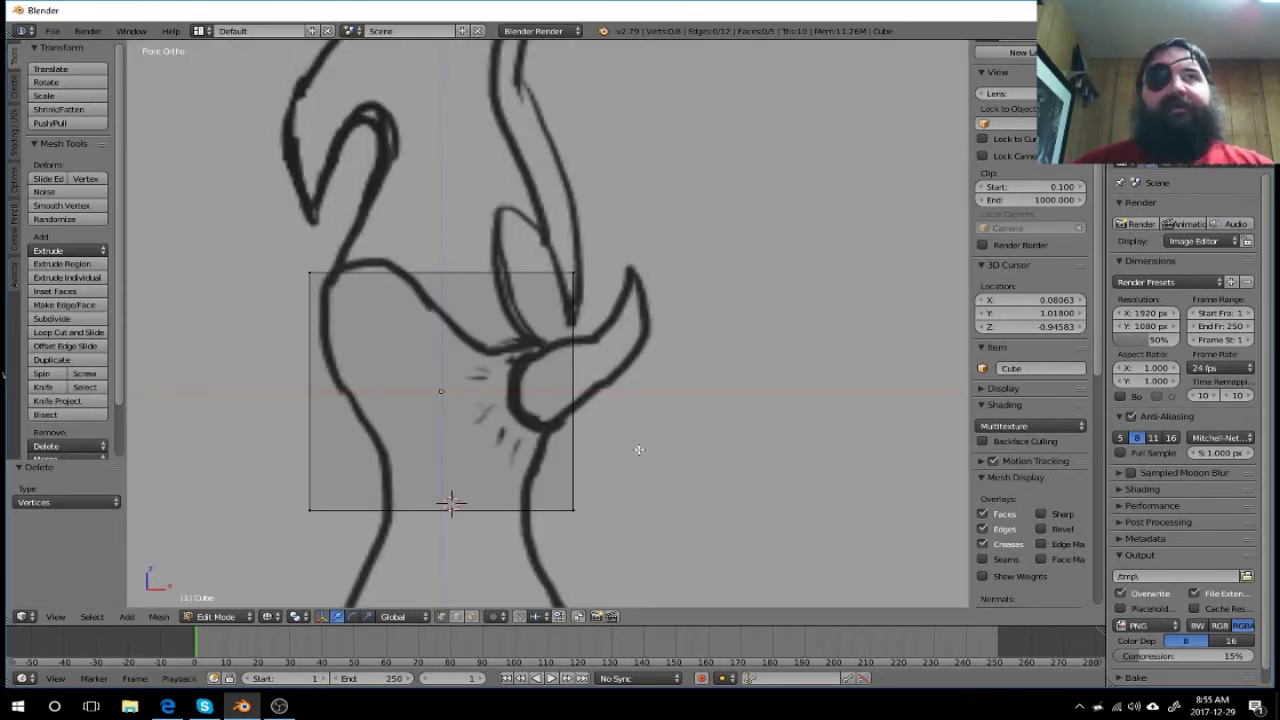
middle_click_drag(714, 423, 569, 423)
key("a")
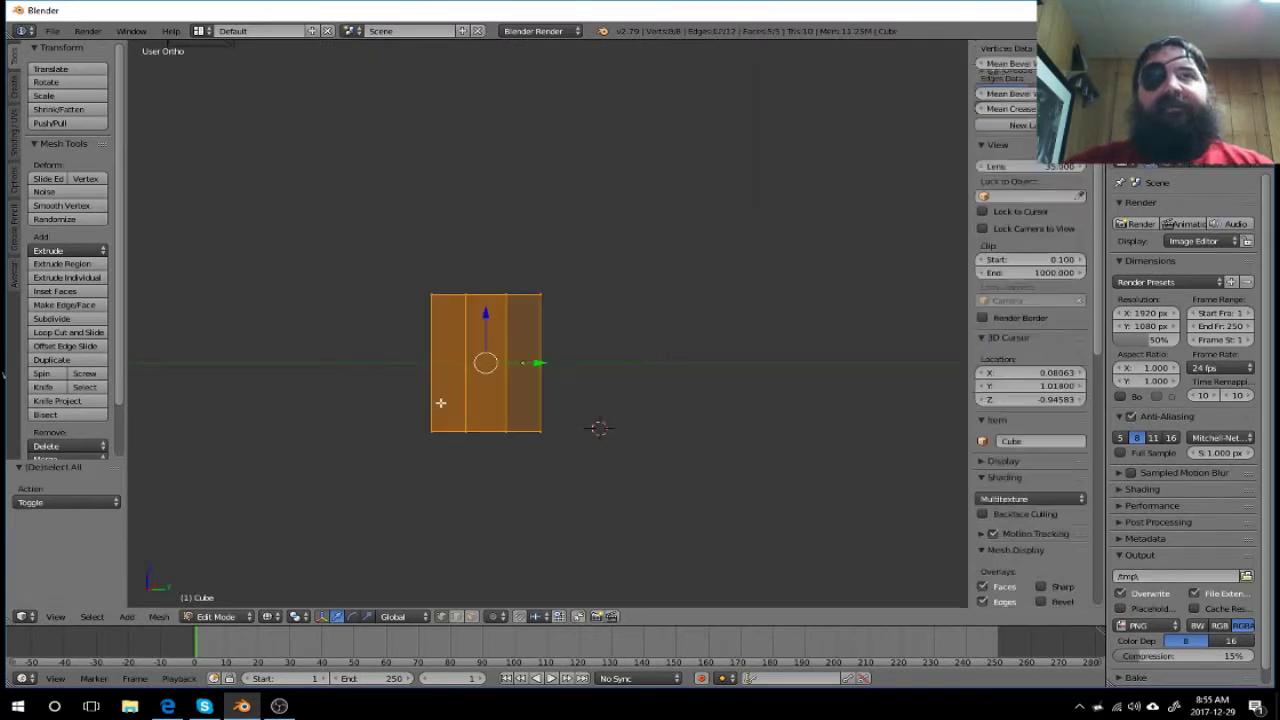
scroll(1030, 300, "up", 2)
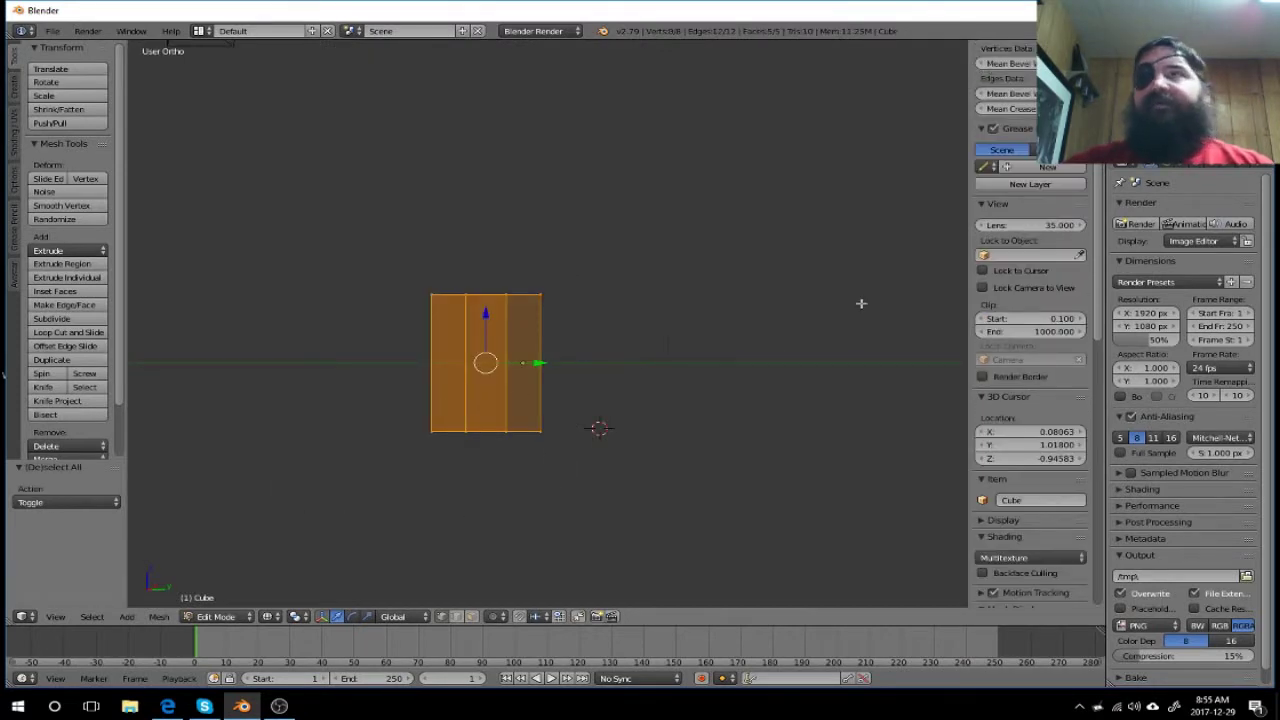
left_click(1240, 167)
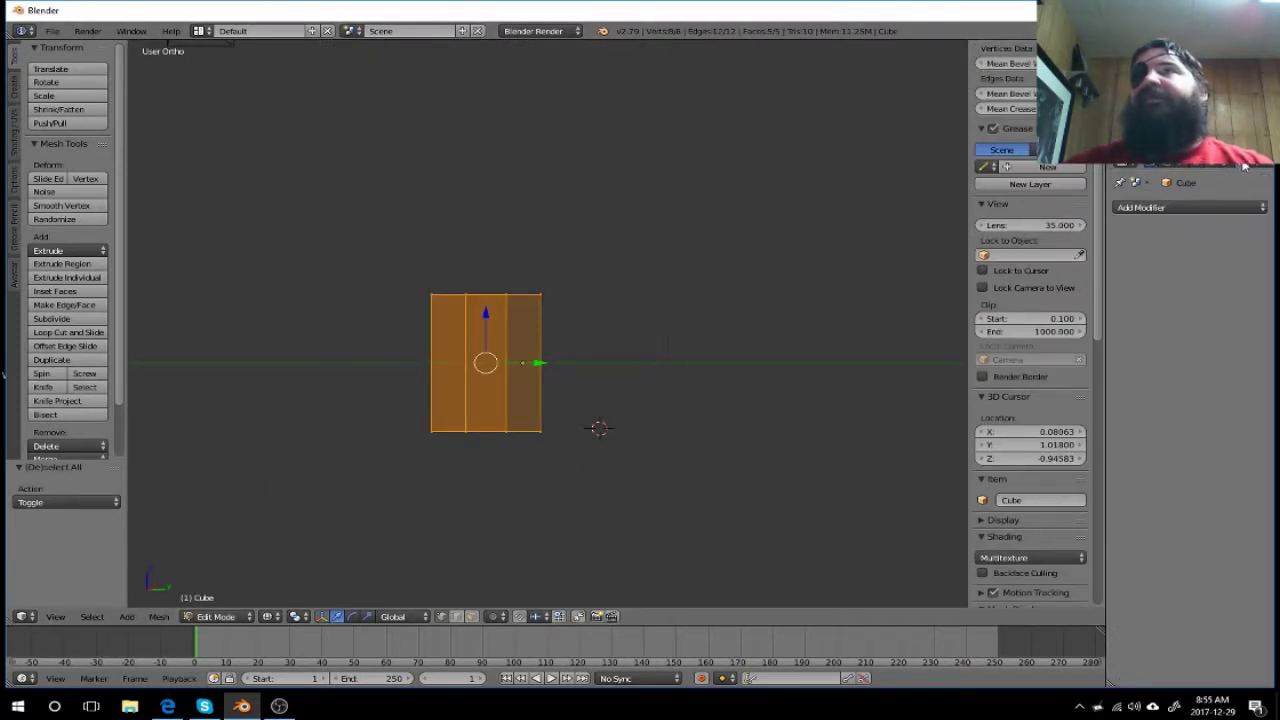
left_click(1192, 206)
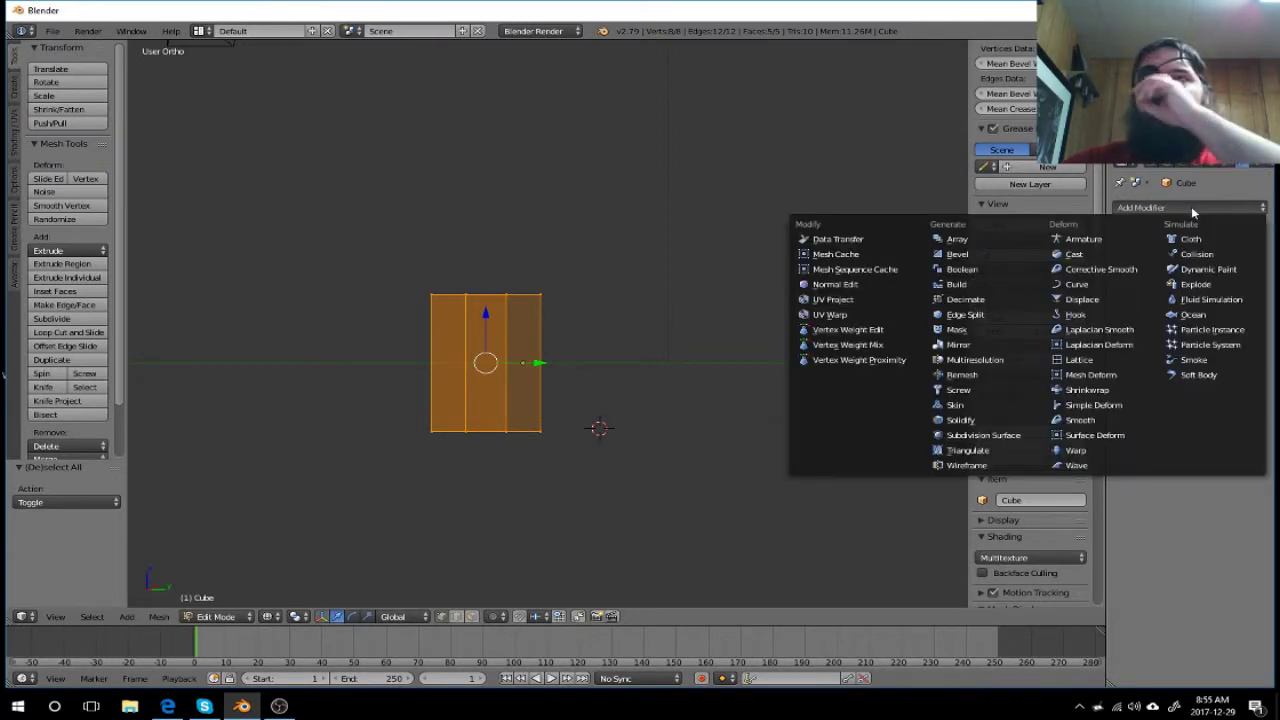
Step: Add a Mirror modifier mirroring across X and Y, with clipping enabled
left_click(981, 344)
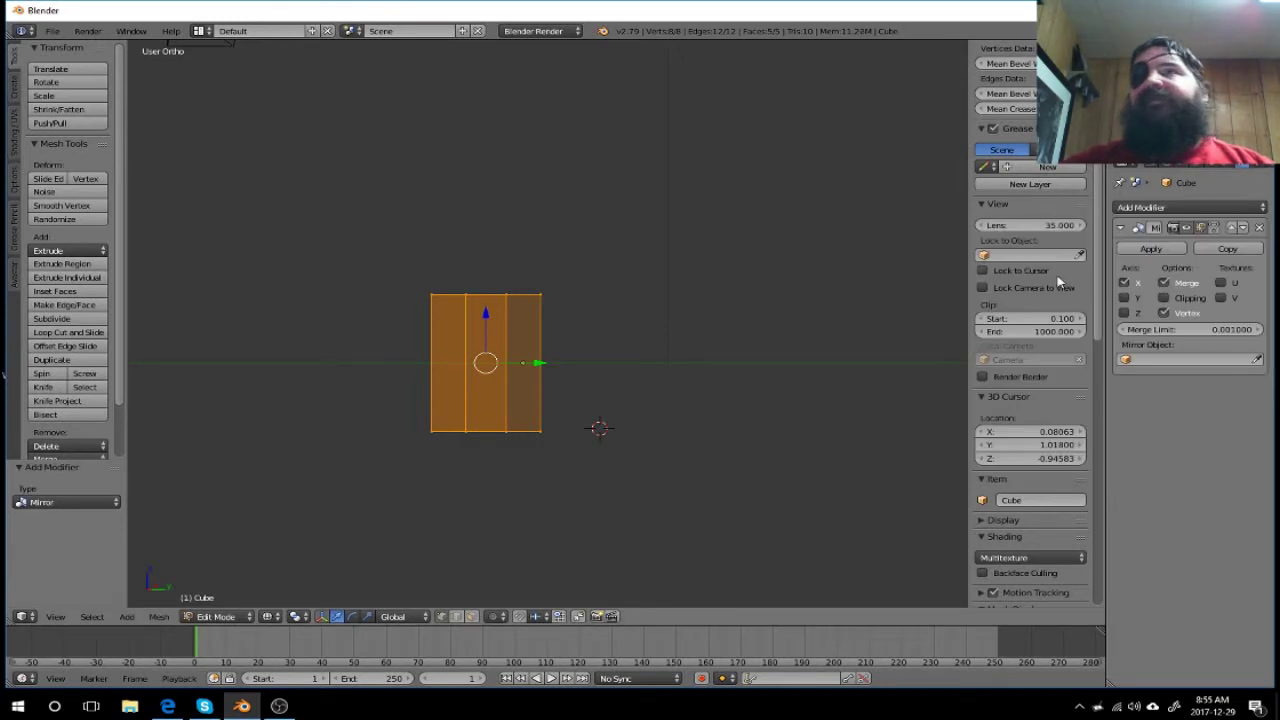
left_click(1125, 297)
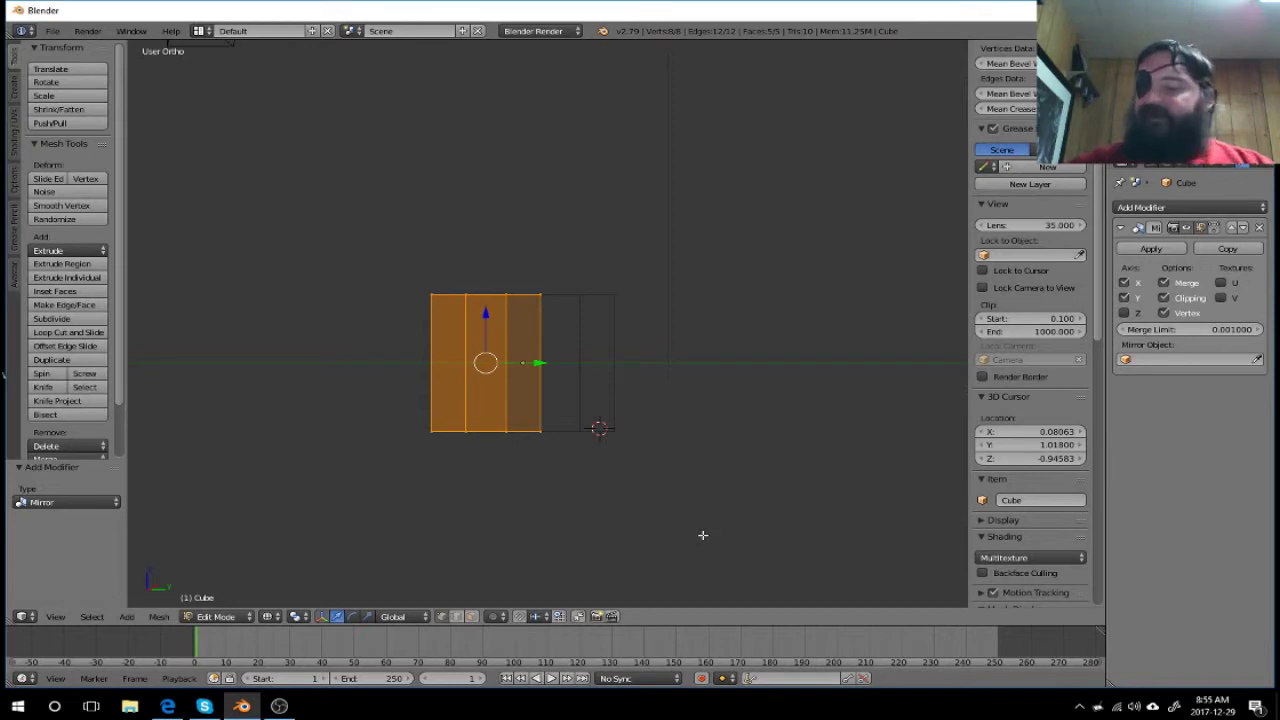
key("KP_1")
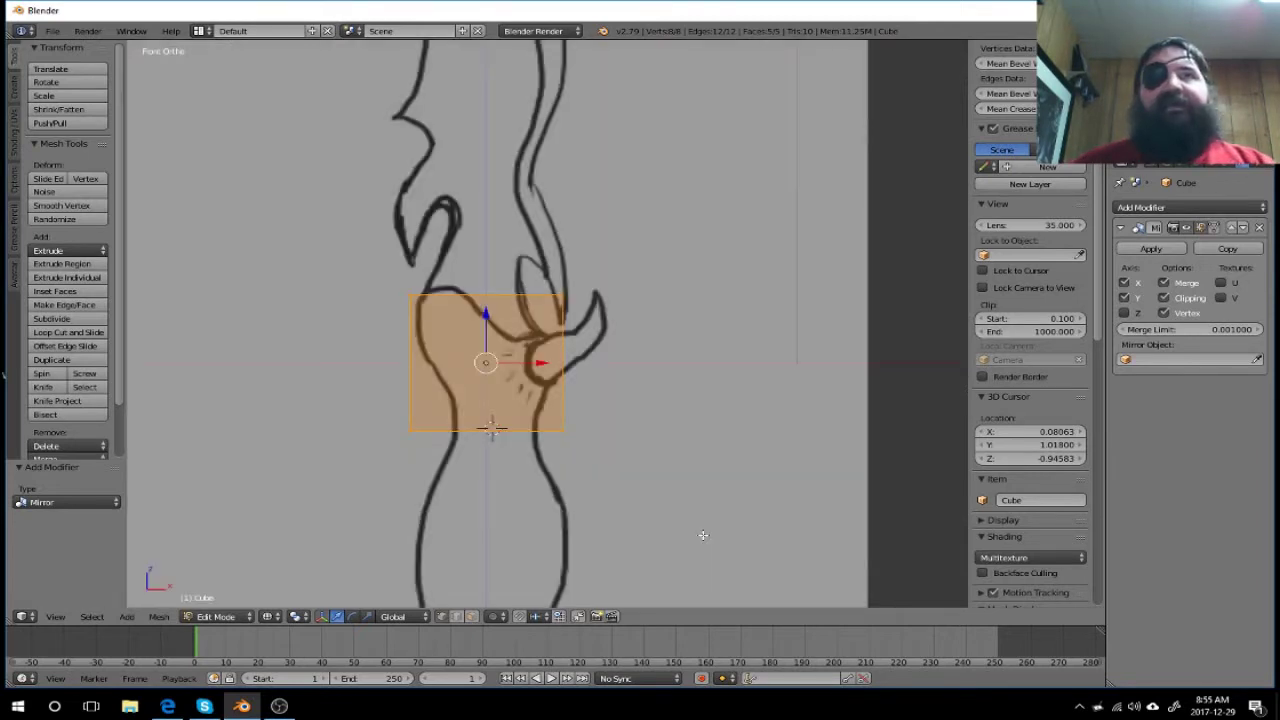
Step: Move the mirrored block up 0.497 along Z over the sketch's upper blade
mouse_move(719, 501)
middle_mouse_down()
mouse_move(711, 460)
mouse_move(600, 491)
mouse_move(665, 501)
mouse_move(740, 483)
mouse_move(723, 477)
mouse_move(934, 477)
mouse_move(789, 466)
mouse_move(757, 494)
mouse_move(744, 448)
middle_mouse_up()
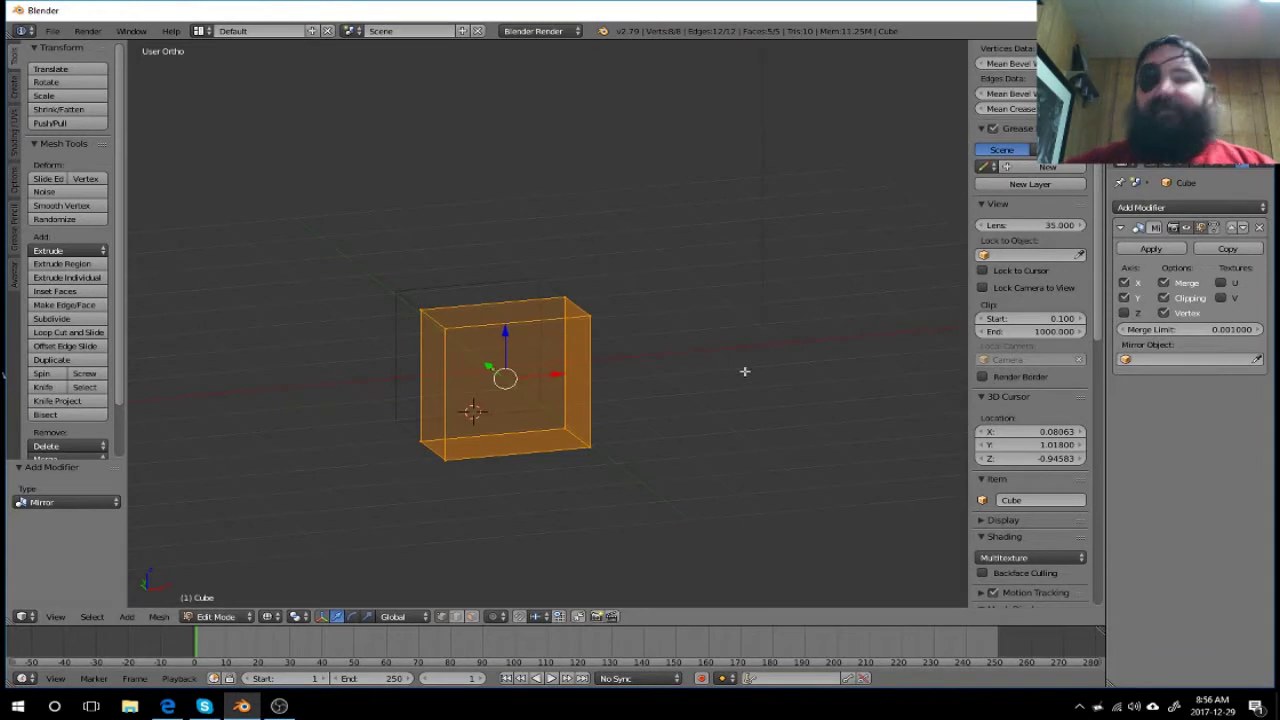
key("KP_1")
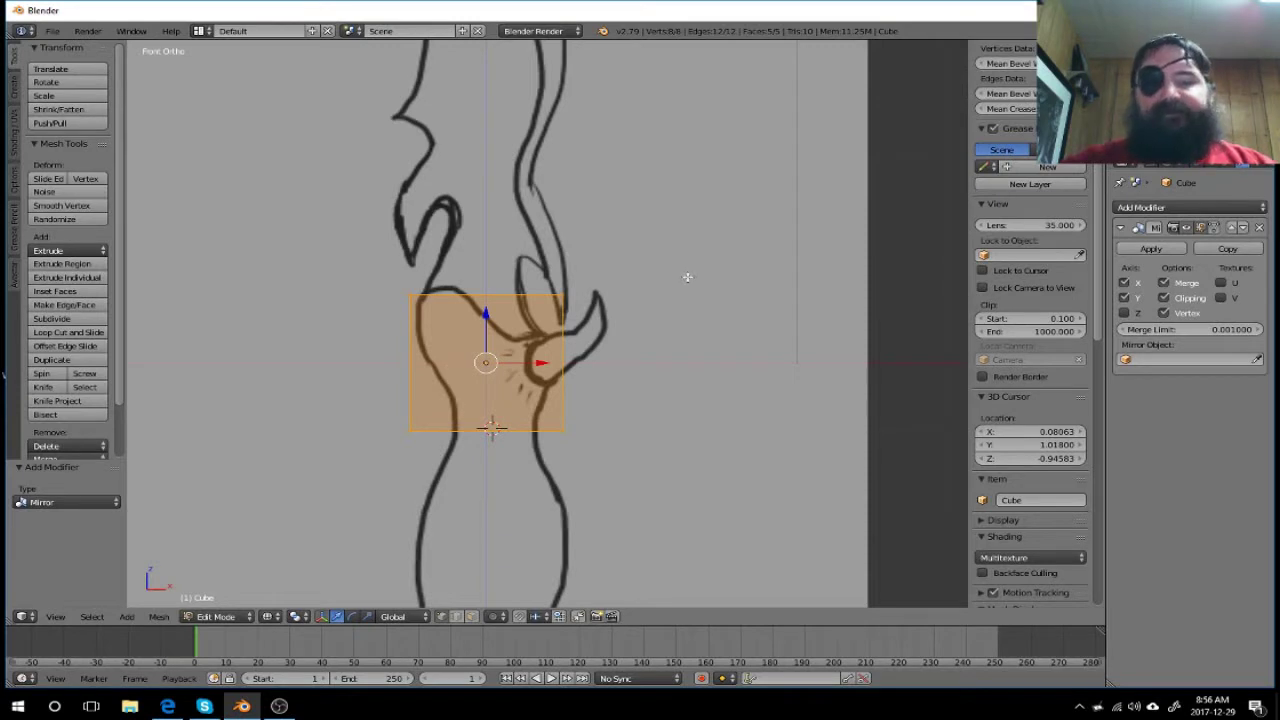
scroll(686, 275, "down", 1)
scroll(705, 265, "down", 2)
scroll(712, 261, "up", 3)
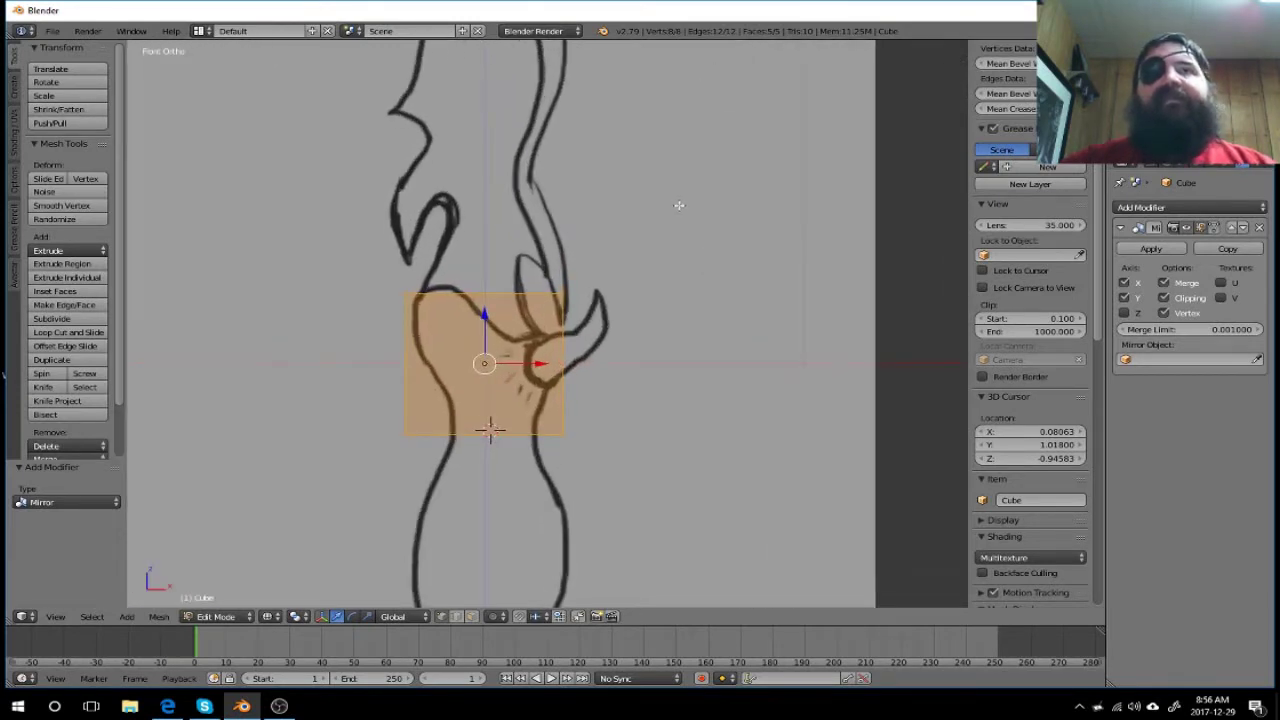
middle_click_drag(679, 205, 686, 303, "shift")
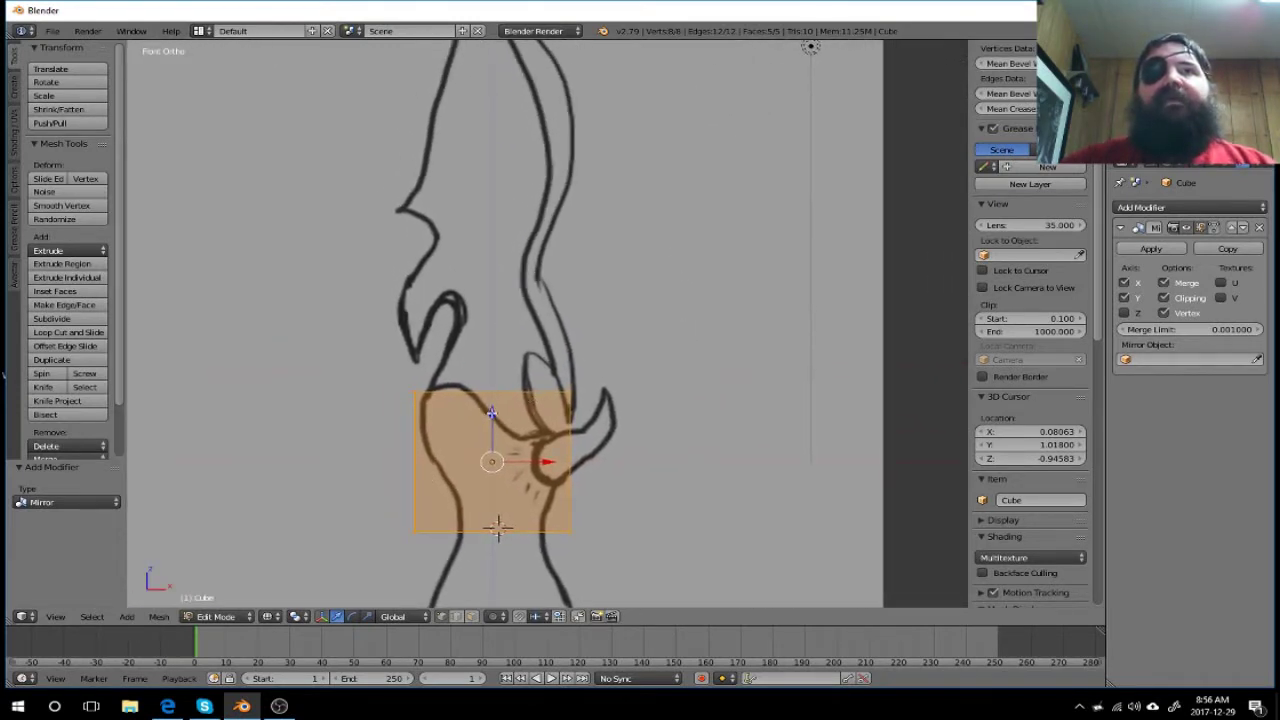
left_click_drag(491, 413, 508, 96)
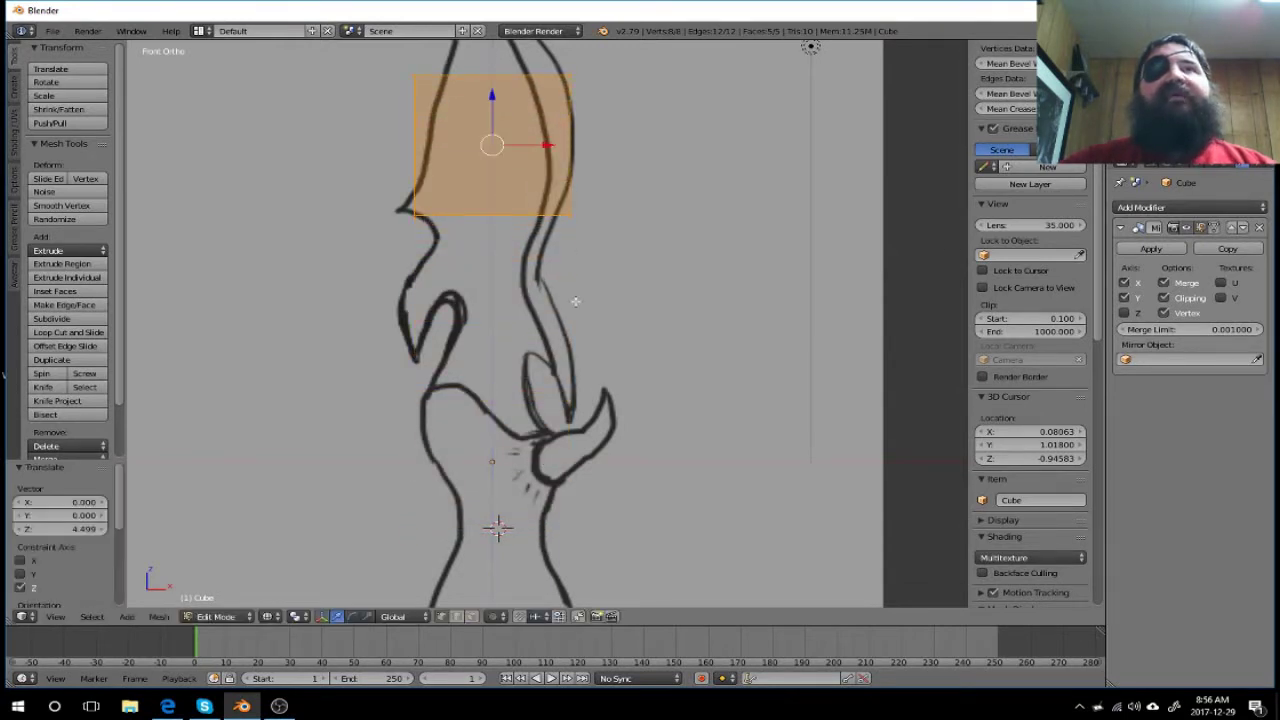
mouse_move(650, 160)
middle_mouse_down("shift")
mouse_move(657, 220)
mouse_move(630, 331)
middle_mouse_up("shift")
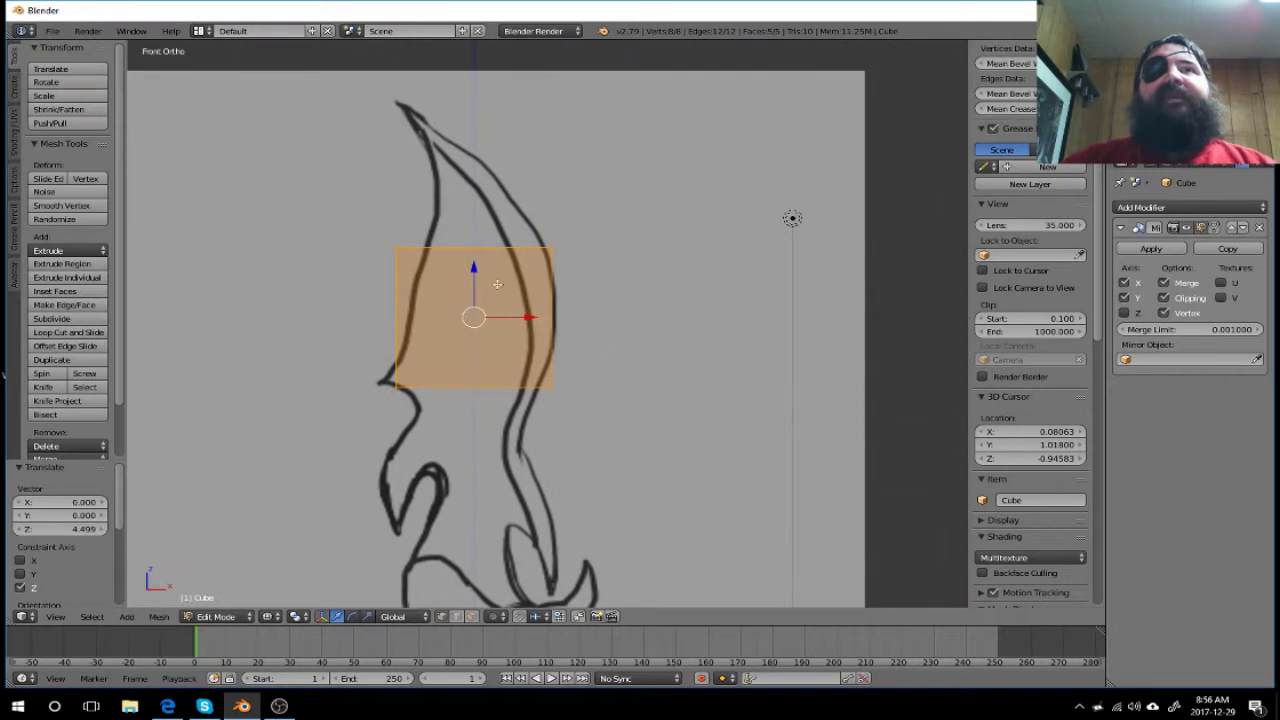
left_click_drag(473, 268, 489, 237)
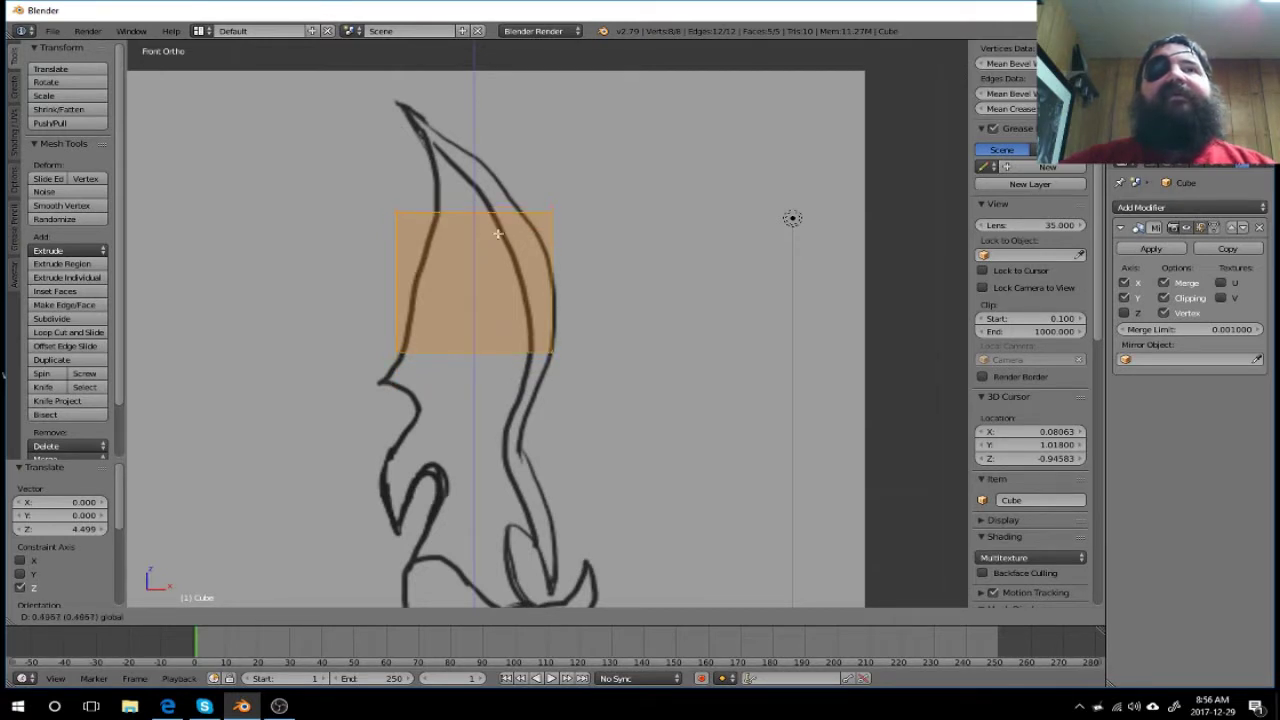
left_click_drag(497, 233, 497, 234)
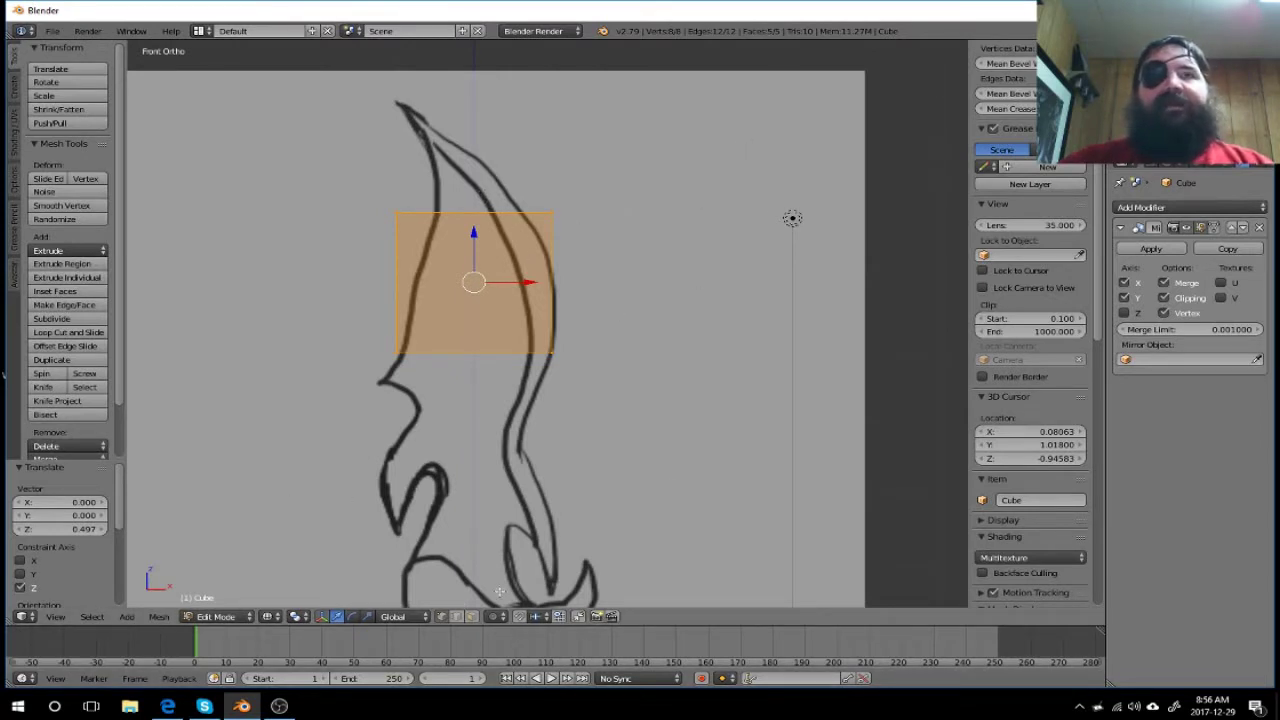
middle_click_drag(657, 346, 654, 386)
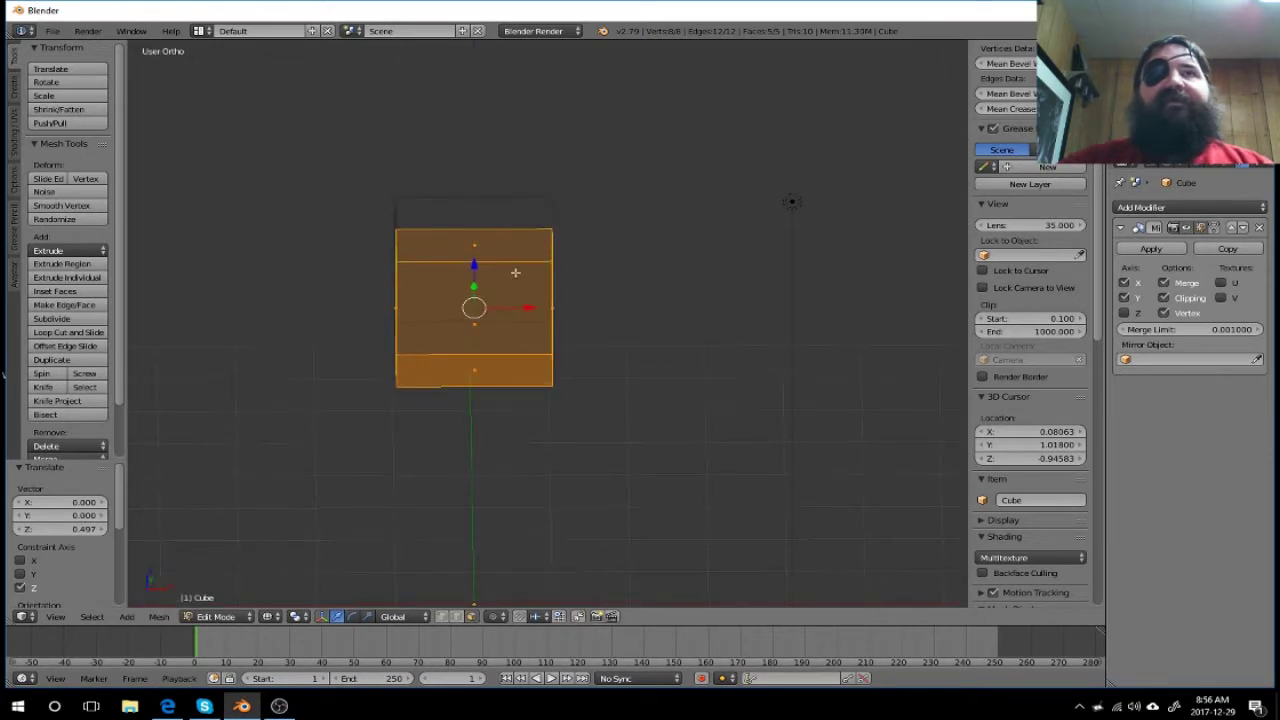
Step: Extrude the block's top face up to the sketched blade tip, then switch to vertex select
key("a")
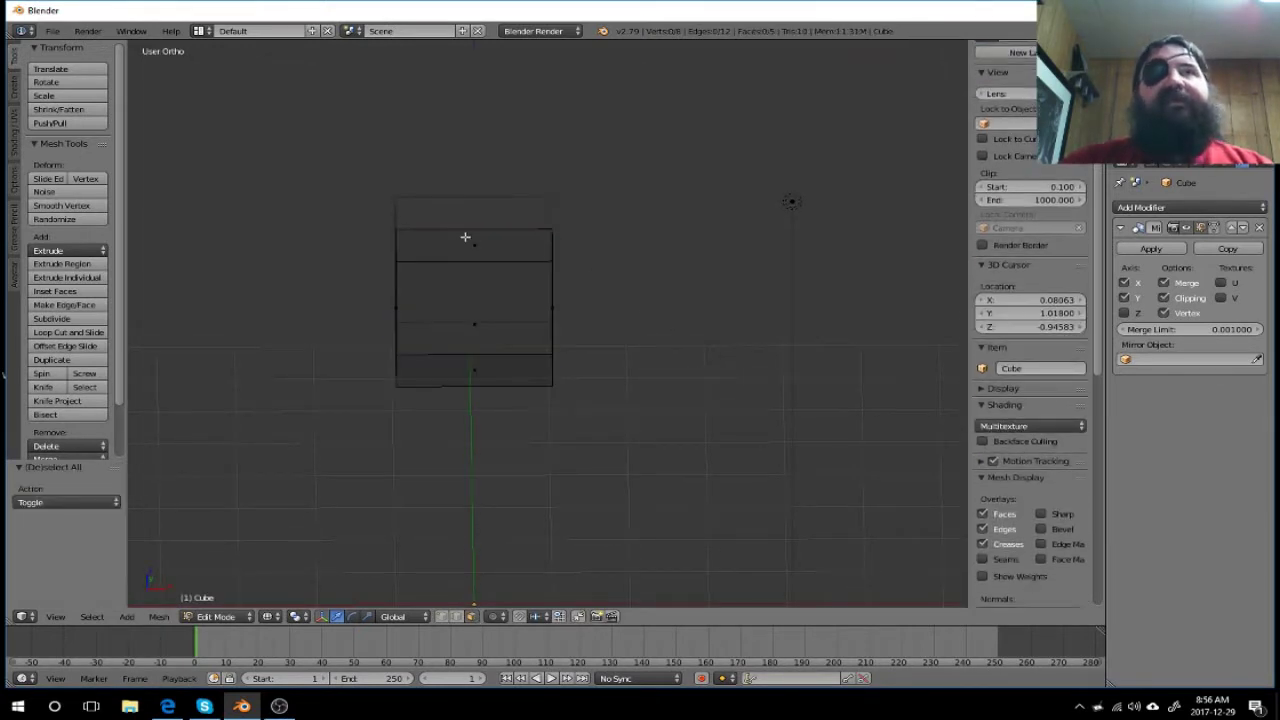
right_click(472, 240)
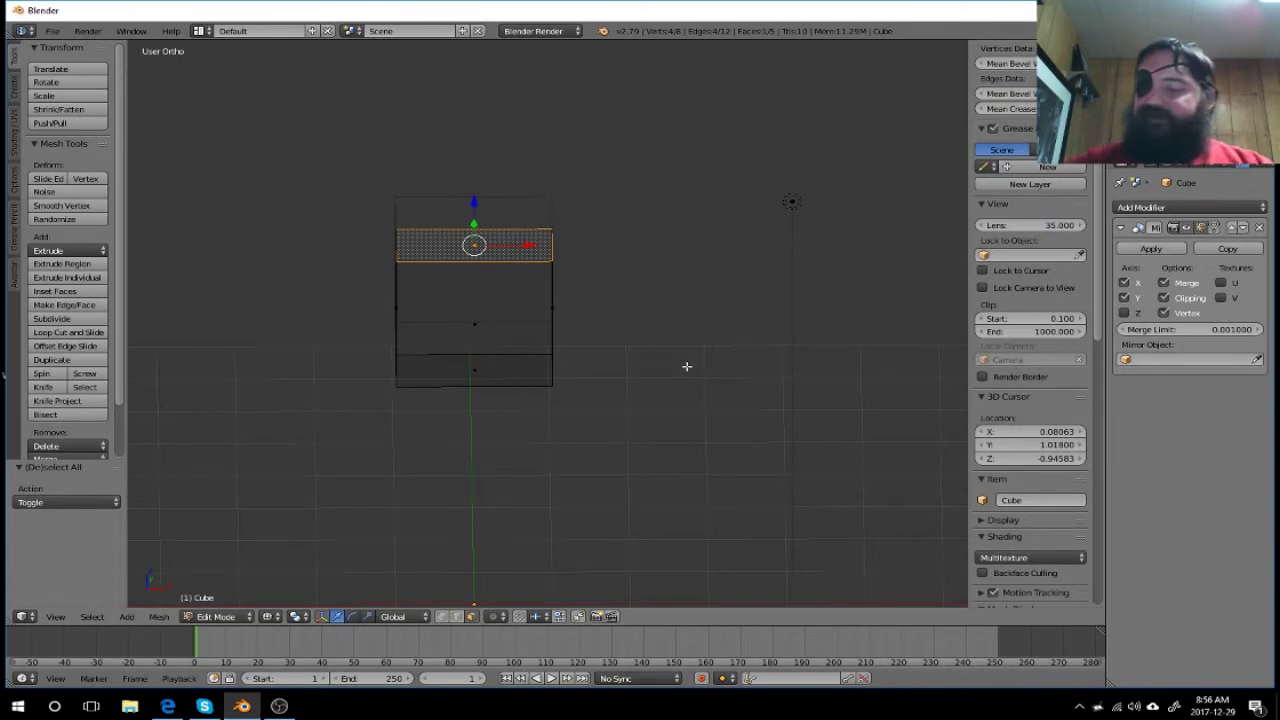
key("KP_1")
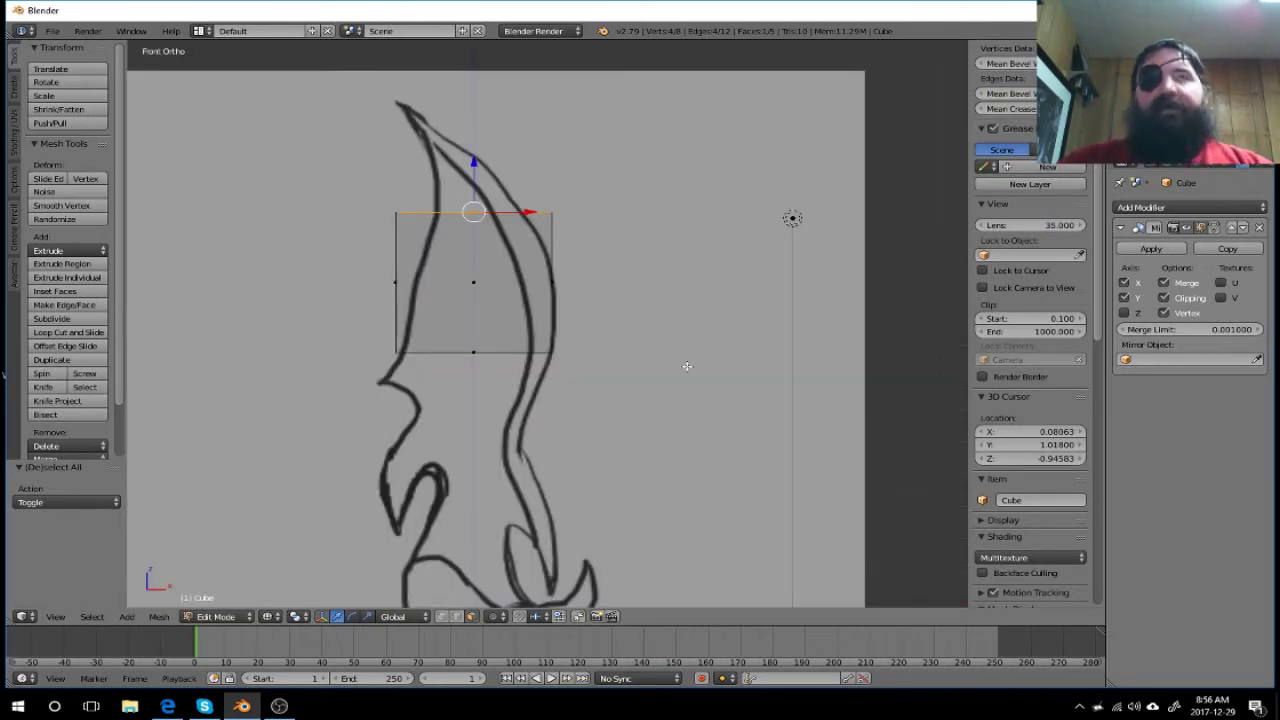
key("e")
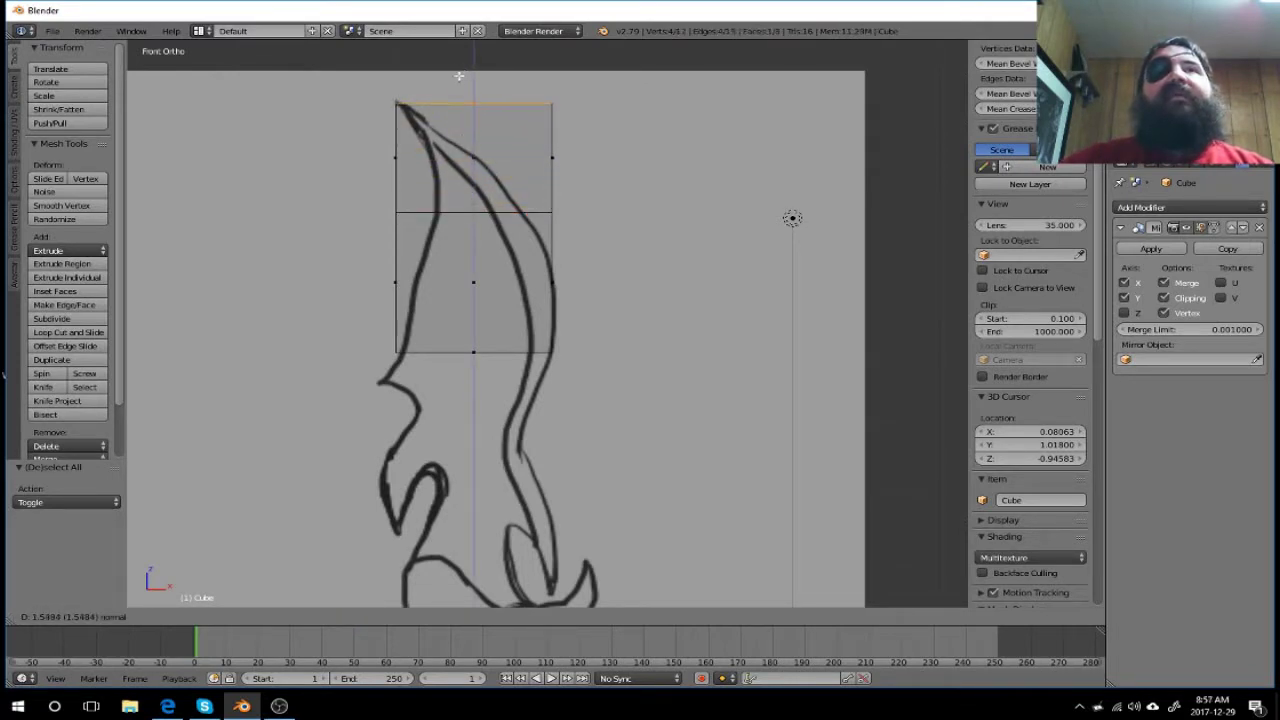
left_click(459, 75)
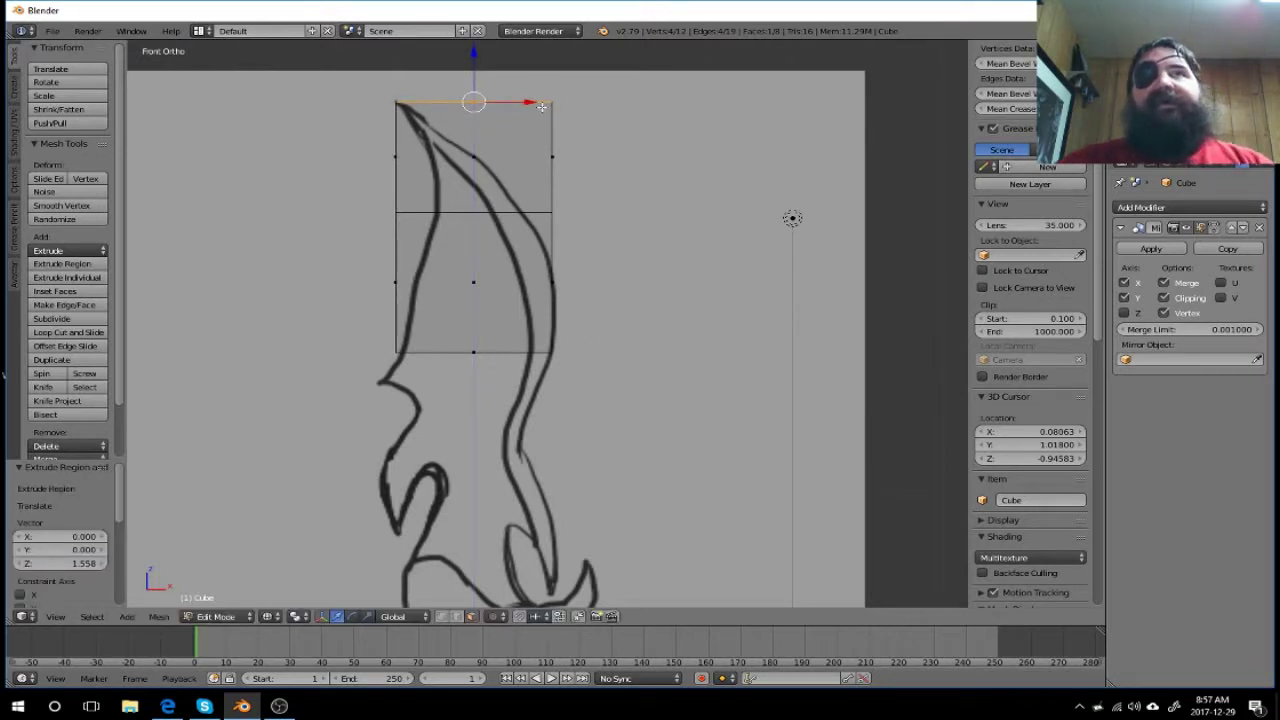
key("a")
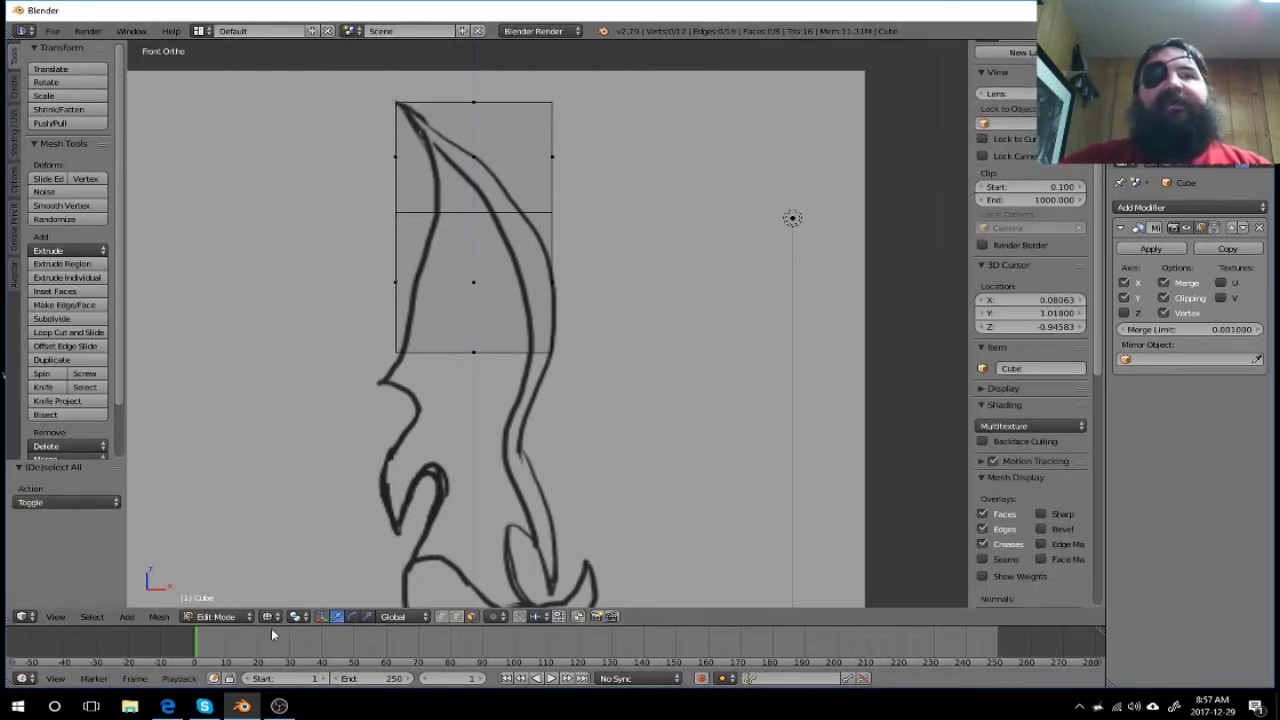
left_click(442, 617)
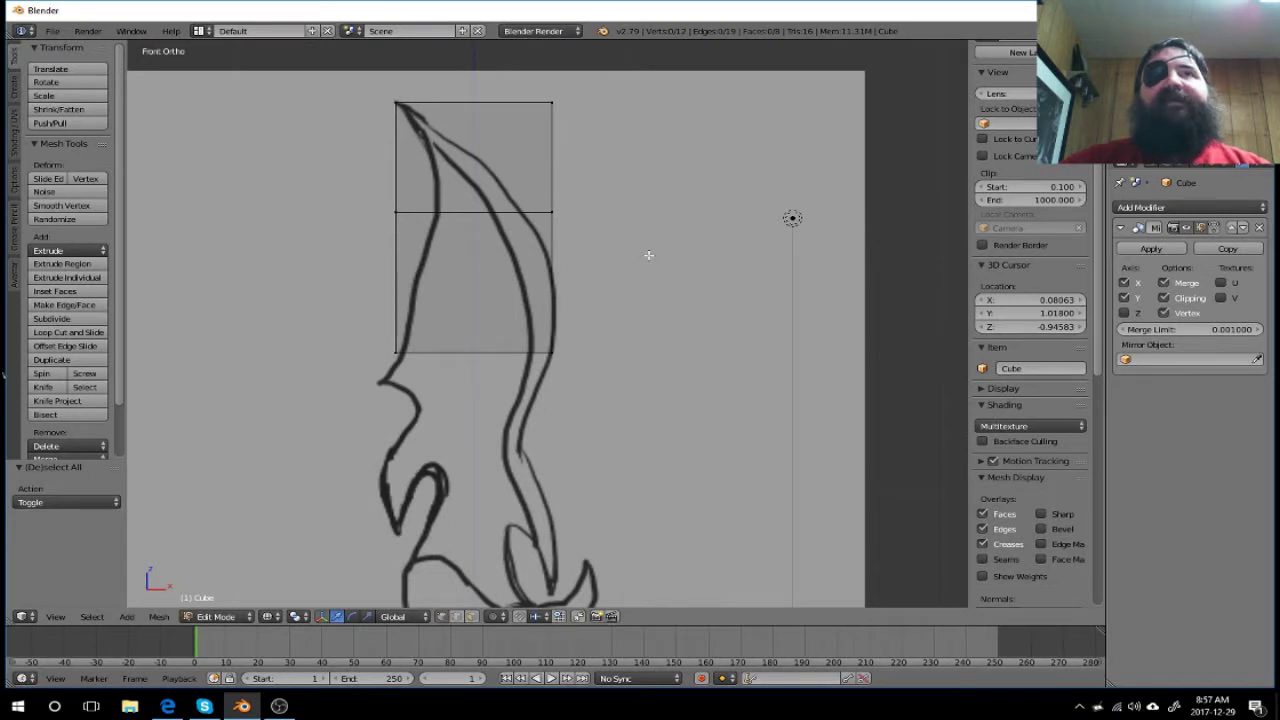
left_click(670, 158)
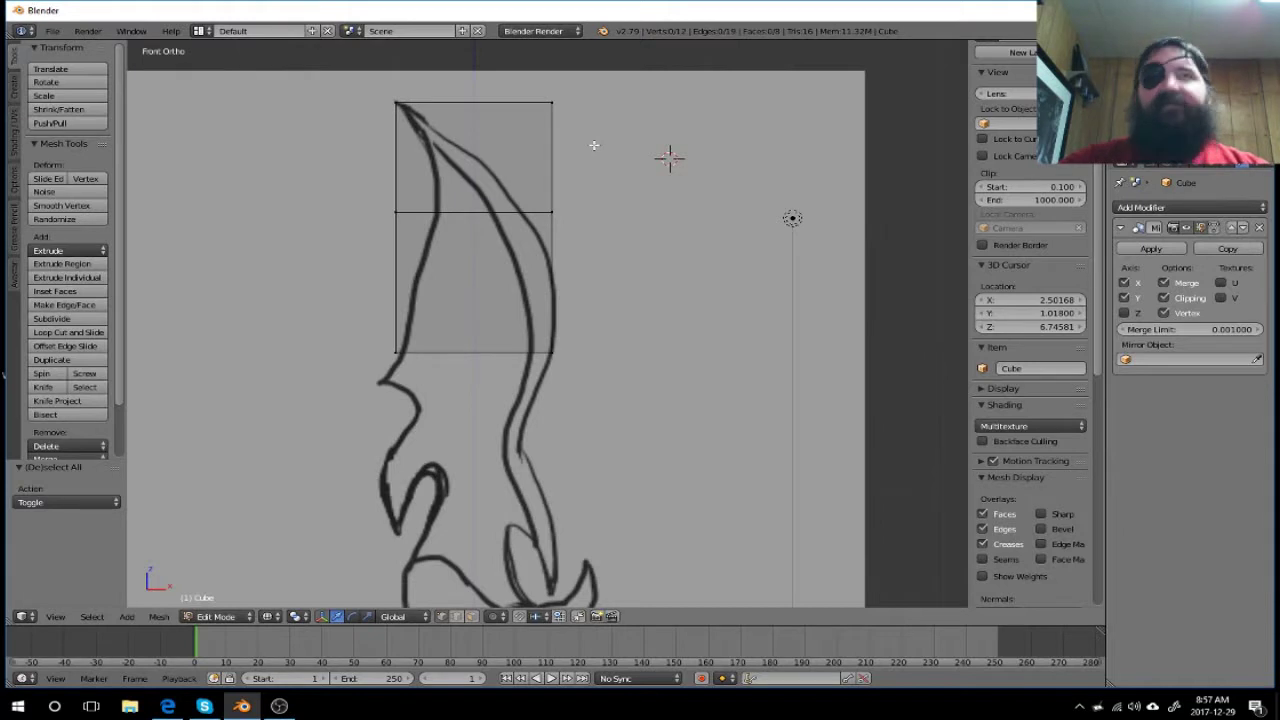
Step: Slide the top corner vertex 1.841 inward along X to the centre, forming the point
key("b")
left_click_drag(610, 88, 524, 118)
left_click_drag(610, 102, 484, 110)
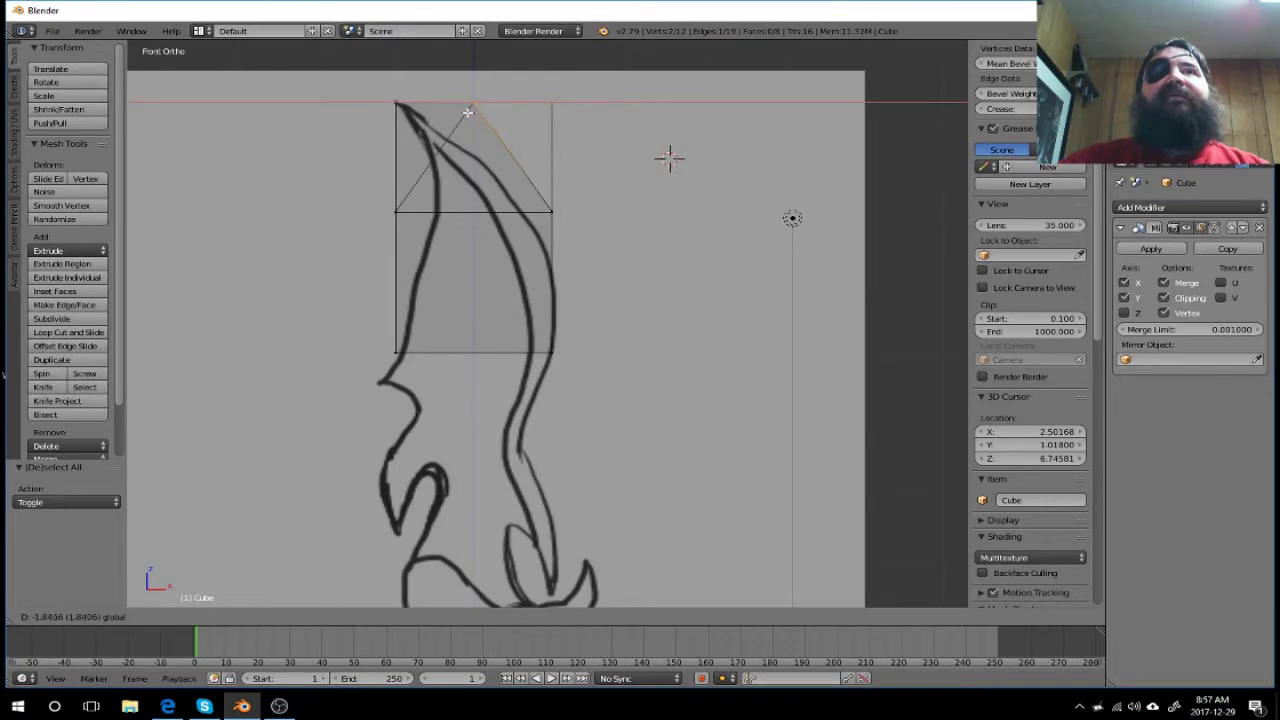
left_click_drag(467, 112, 467, 112)
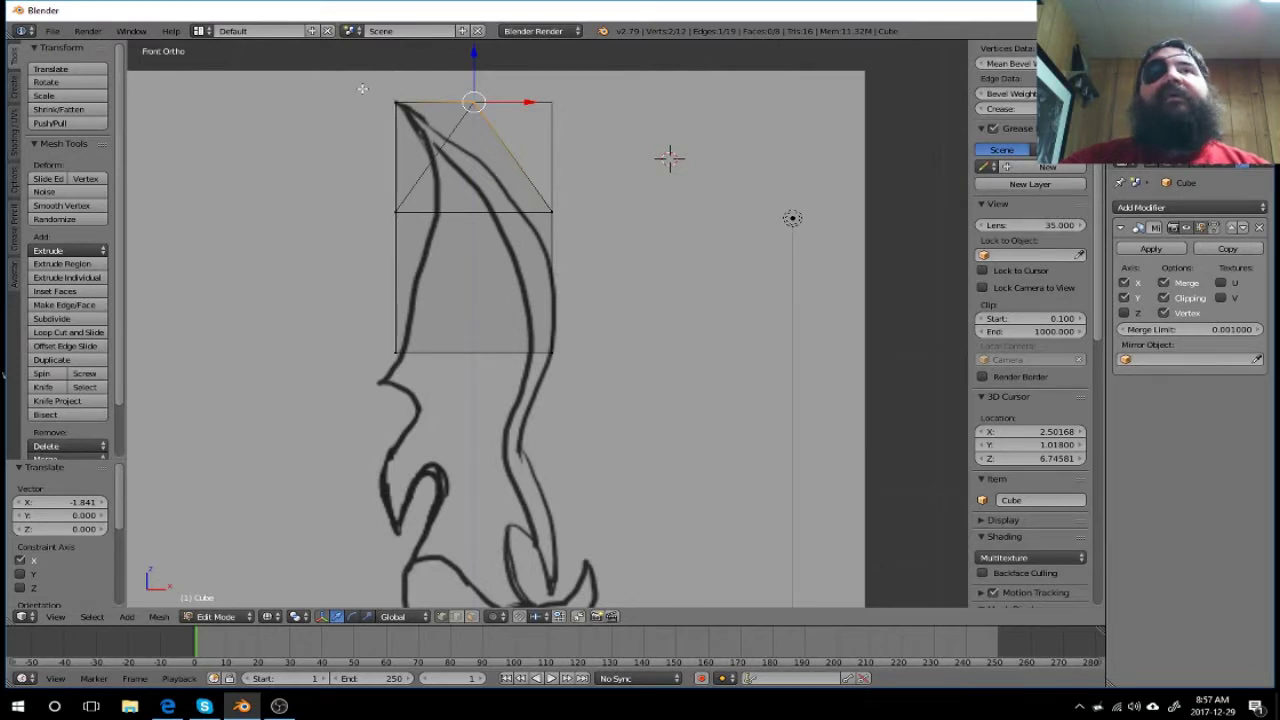
mouse_move(464, 142)
middle_mouse_down()
mouse_move(529, 277)
mouse_move(409, 263)
mouse_move(640, 249)
mouse_move(507, 270)
mouse_move(614, 277)
mouse_move(623, 249)
mouse_move(466, 226)
mouse_move(440, 229)
mouse_move(523, 277)
mouse_move(617, 263)
mouse_move(651, 243)
mouse_move(620, 231)
mouse_move(554, 243)
middle_mouse_up()
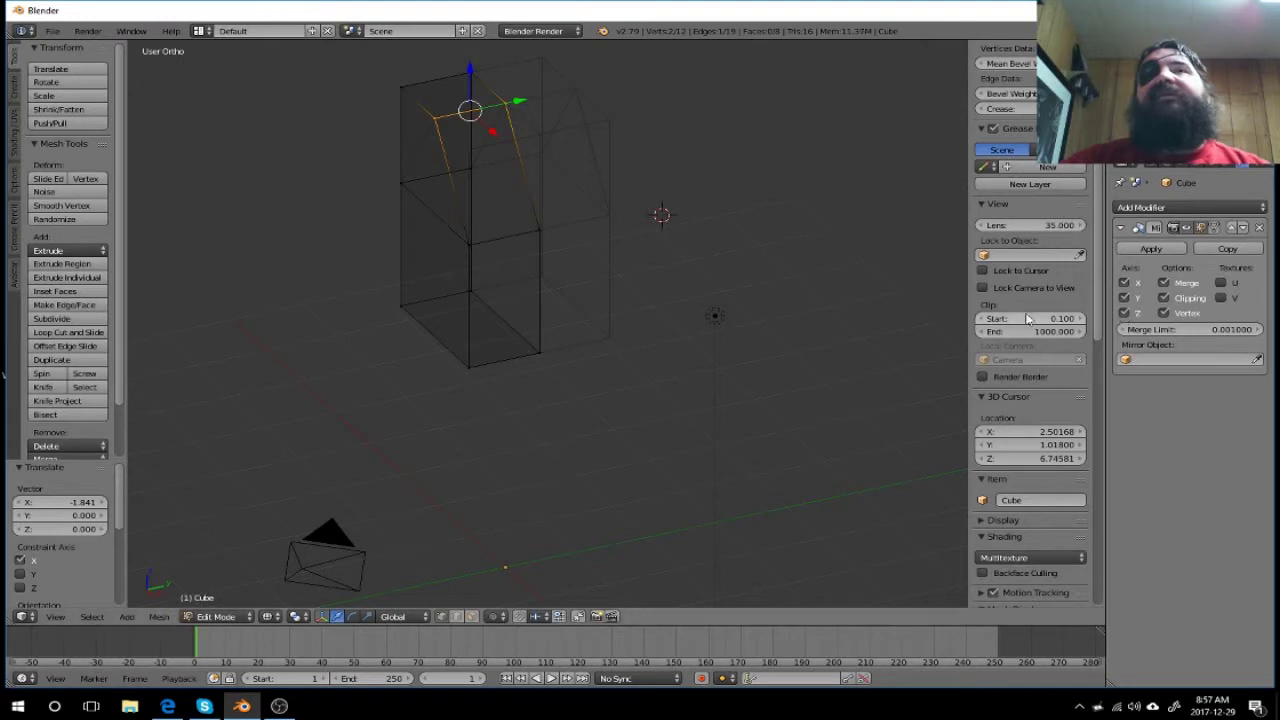
key("KP_1")
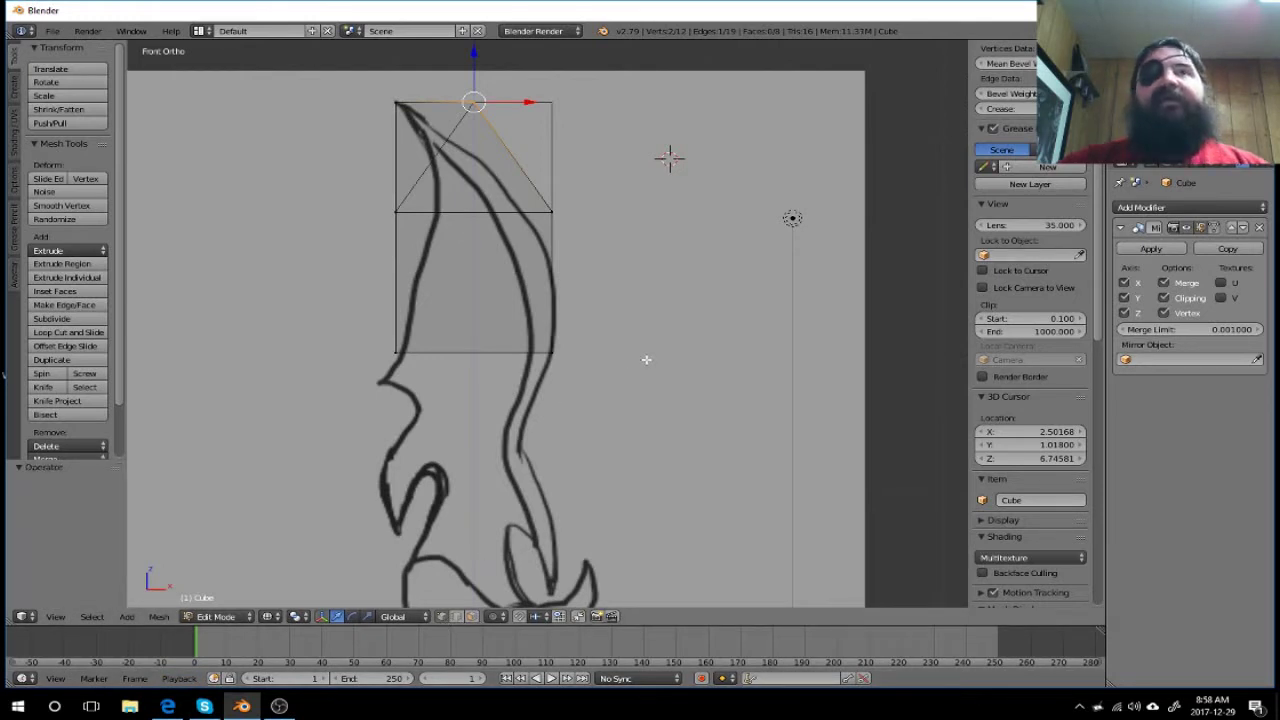
Step: Undo the tip vertex move so the upper section is square-topped again
key("ctrl+z")
mouse_move(648, 207)
middle_mouse_down()
mouse_move(486, 297)
mouse_move(484, 280)
middle_mouse_up()
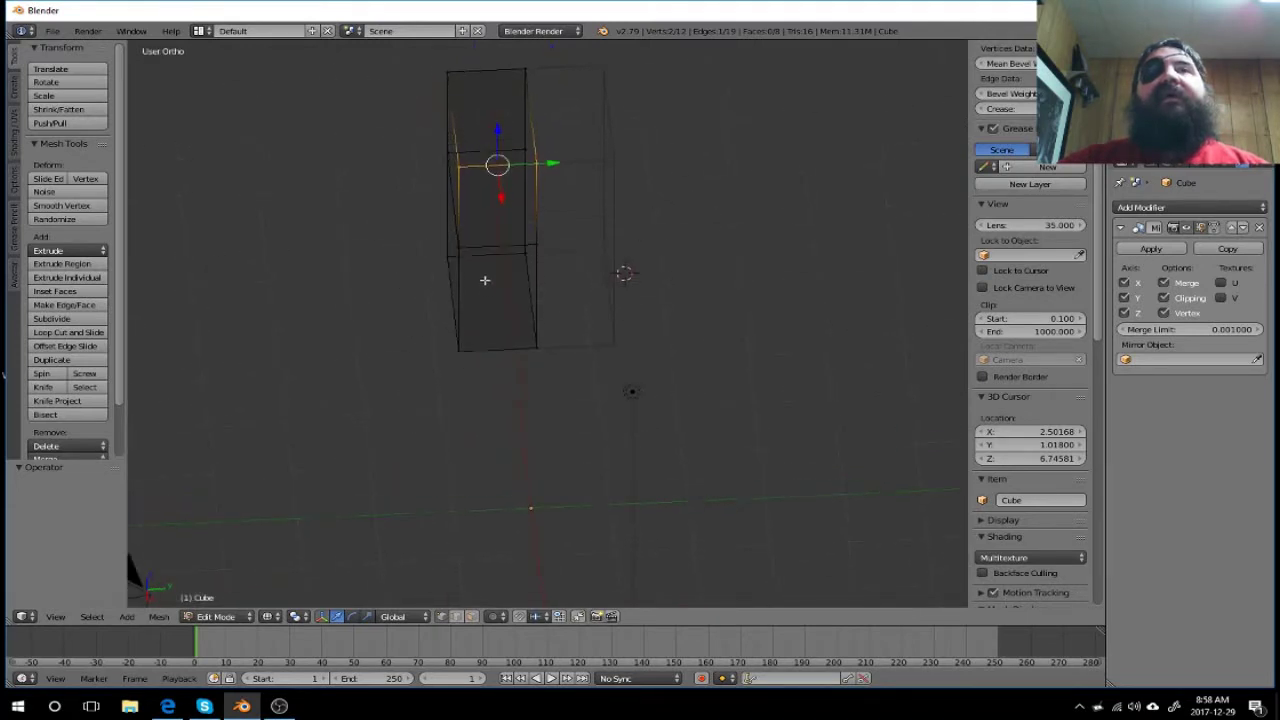
mouse_move(590, 167)
middle_mouse_down()
mouse_move(589, 189)
mouse_move(573, 196)
mouse_move(608, 274)
mouse_move(597, 297)
middle_mouse_up()
scroll(573, 196, "up", 3)
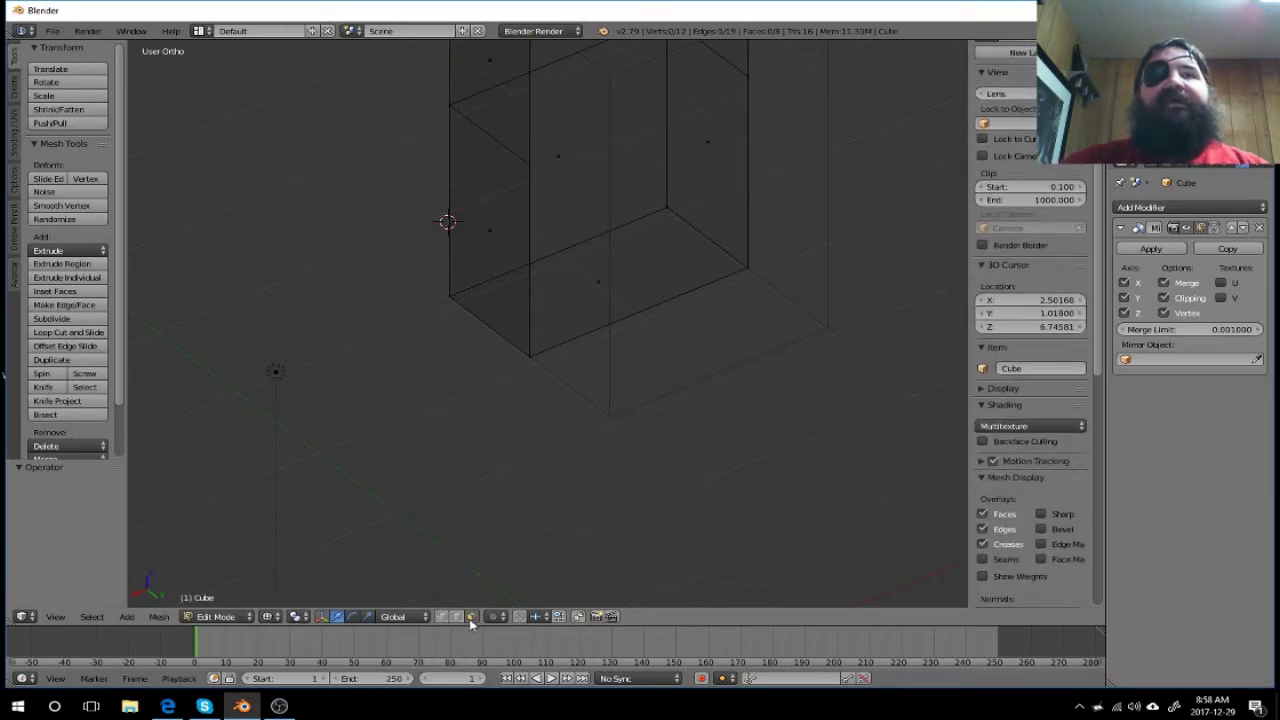
mouse_move(640, 483)
middle_mouse_down()
mouse_move(626, 423)
mouse_move(639, 433)
middle_mouse_up()
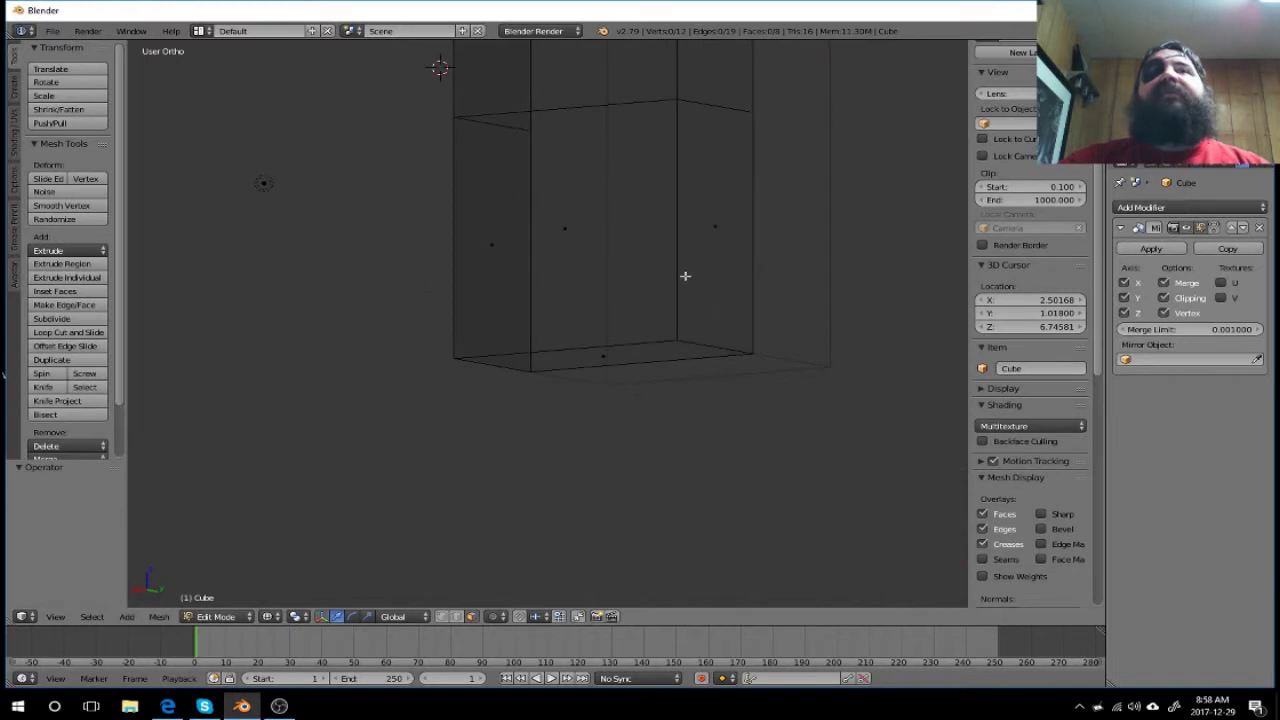
mouse_move(685, 276)
middle_mouse_down()
mouse_move(697, 343)
mouse_move(669, 509)
mouse_move(622, 247)
middle_mouse_up()
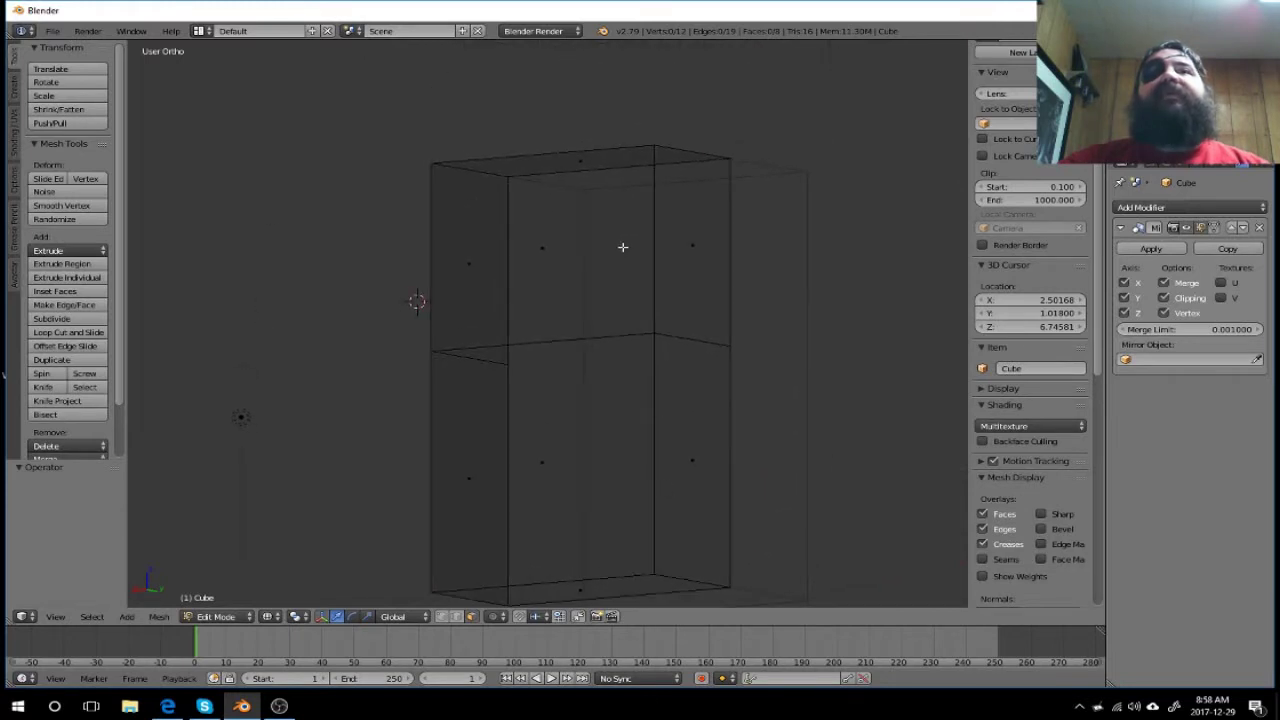
Step: Pick the upper front face, then switch to edge select with nothing selected
right_click(540, 262)
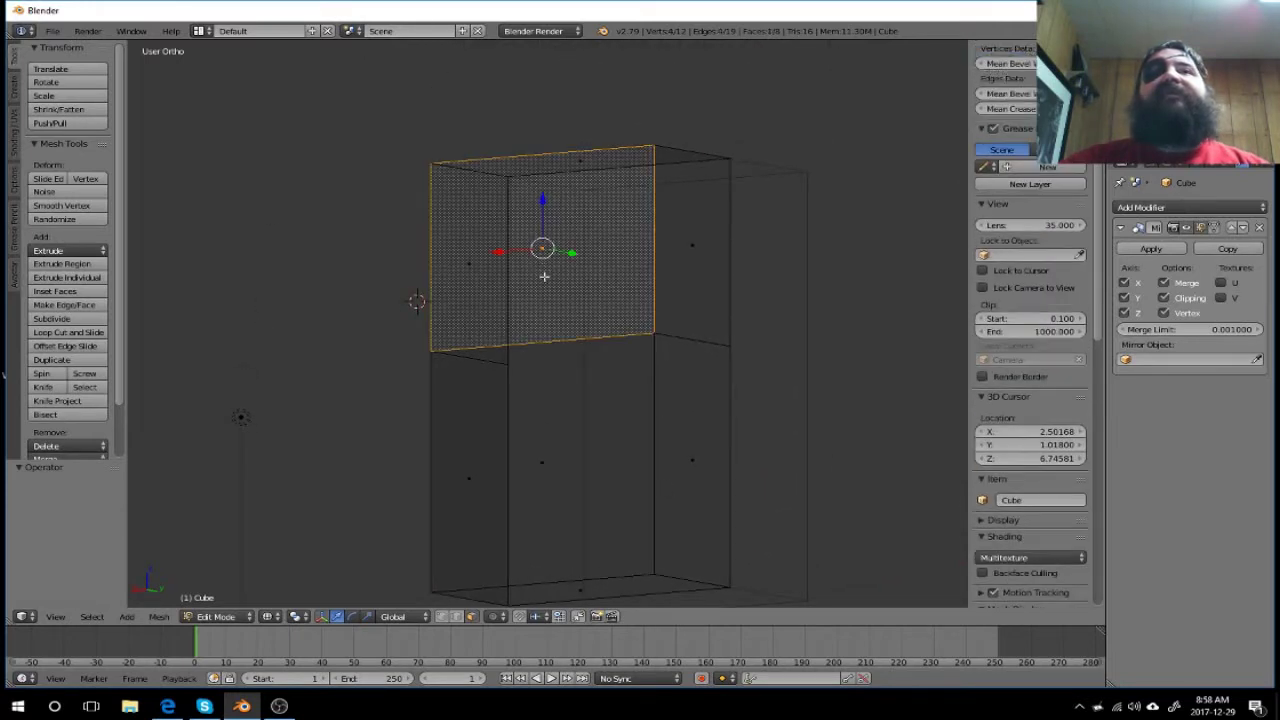
mouse_move(540, 262)
middle_mouse_down()
mouse_move(706, 323)
mouse_move(731, 301)
middle_mouse_up()
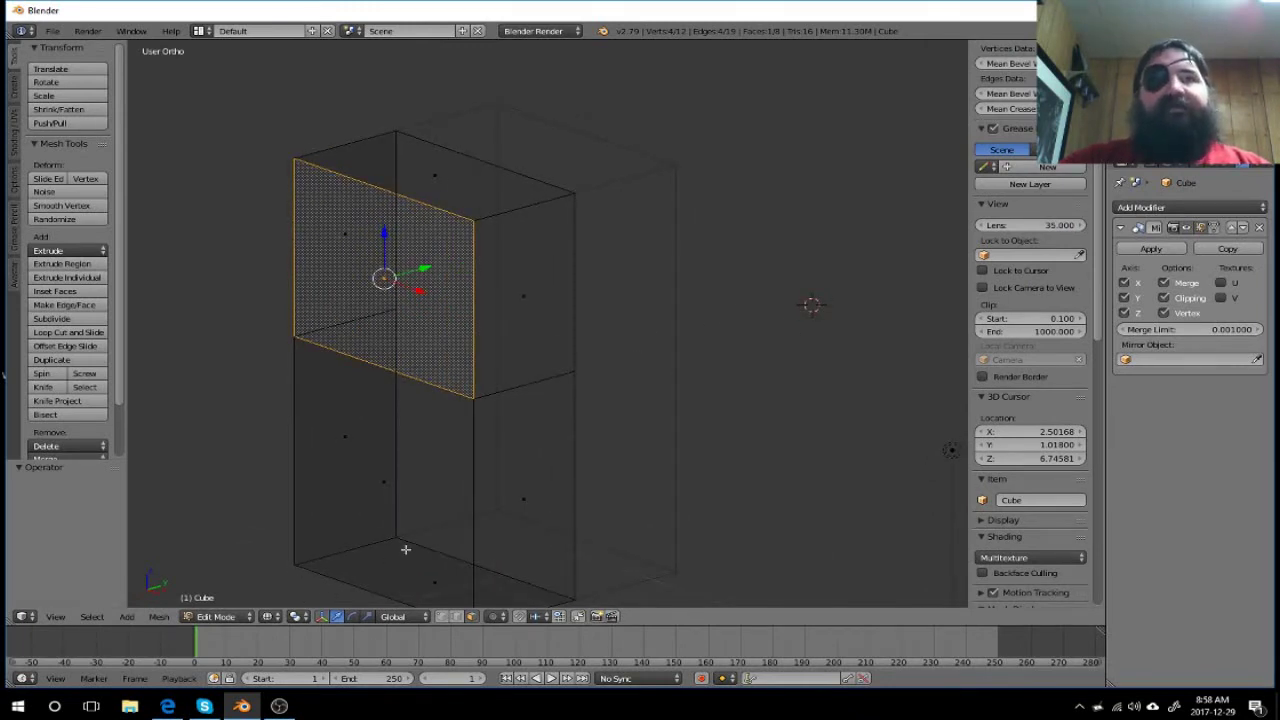
left_click(444, 620)
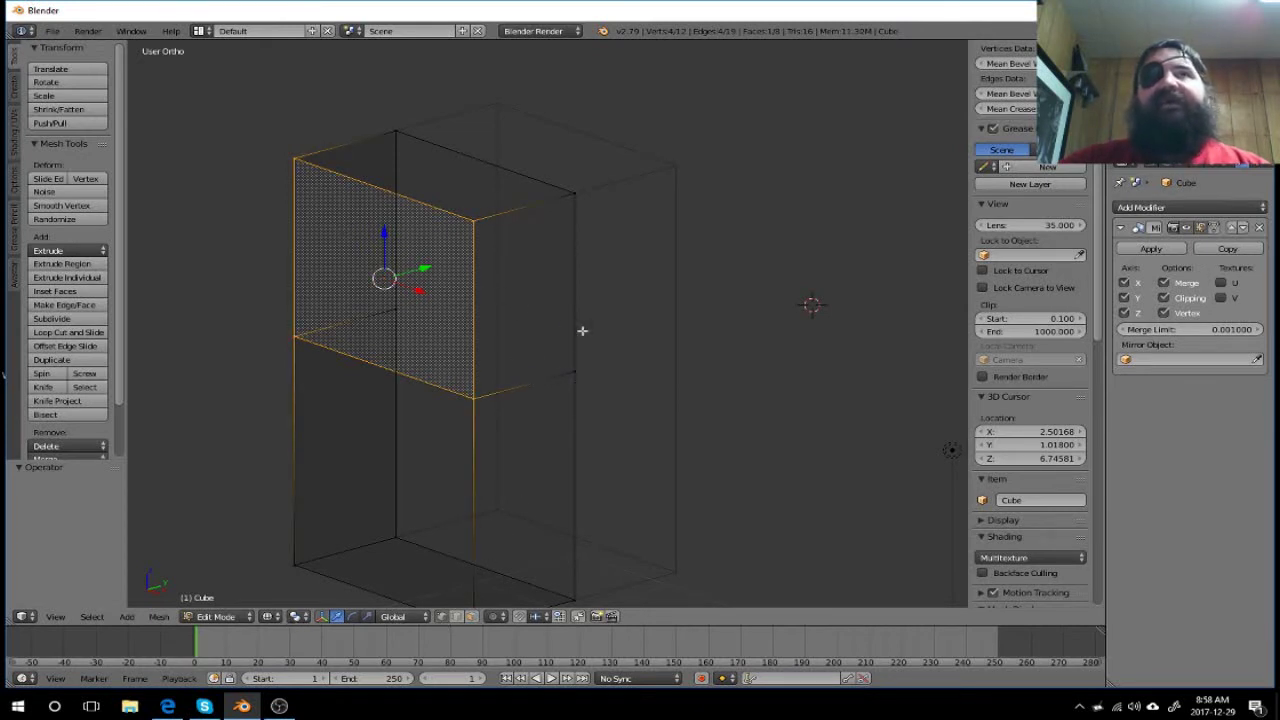
key("a")
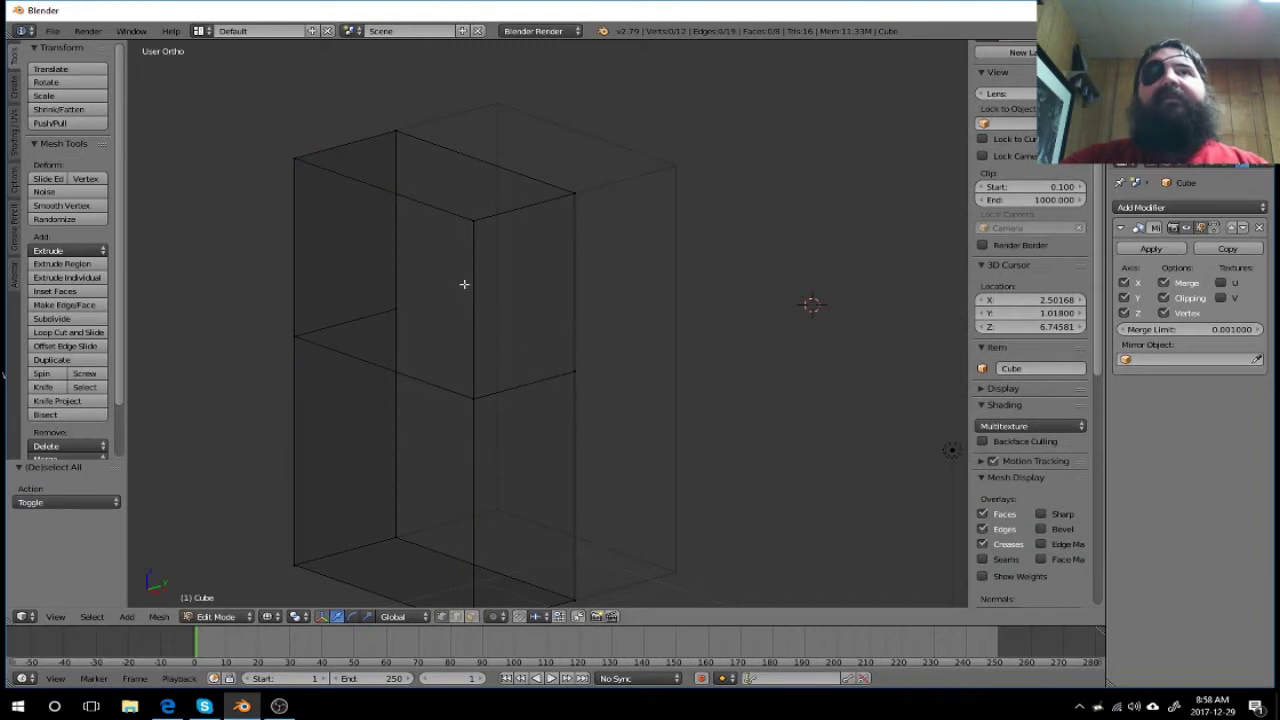
Step: Box-select the top-right edge and slide it along X to slant the top
key("b")
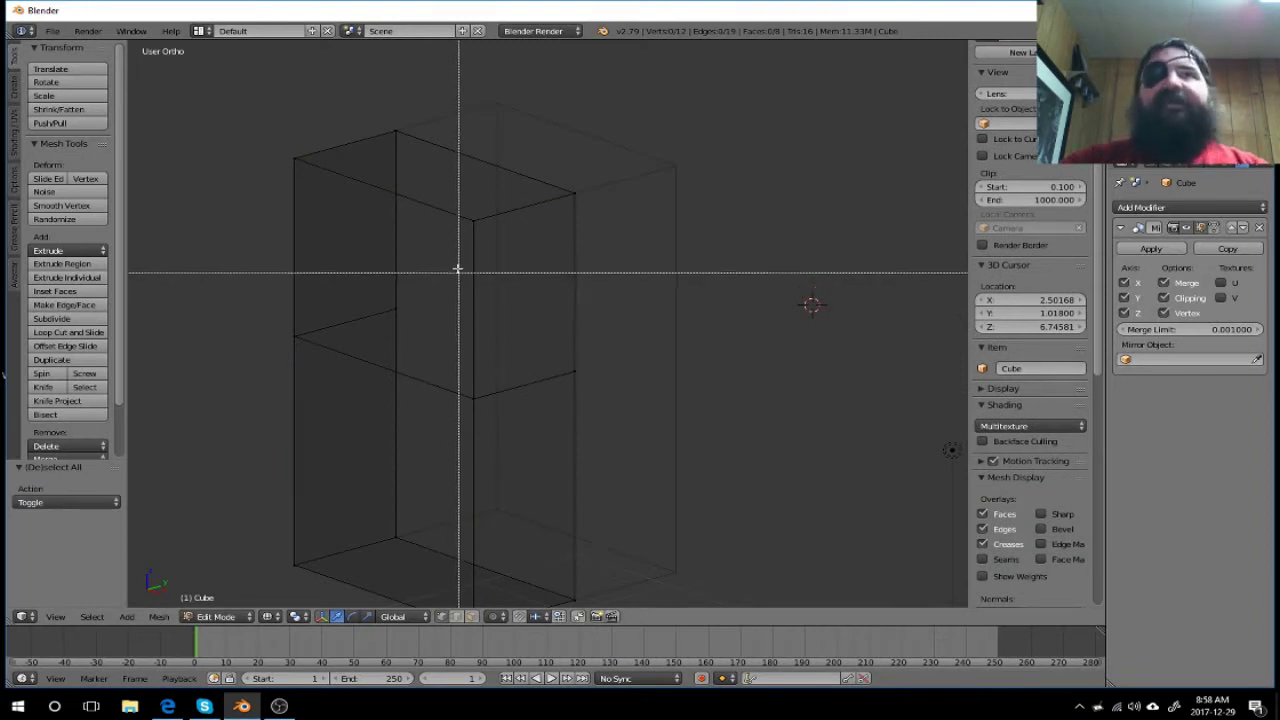
left_click_drag(446, 160, 613, 250)
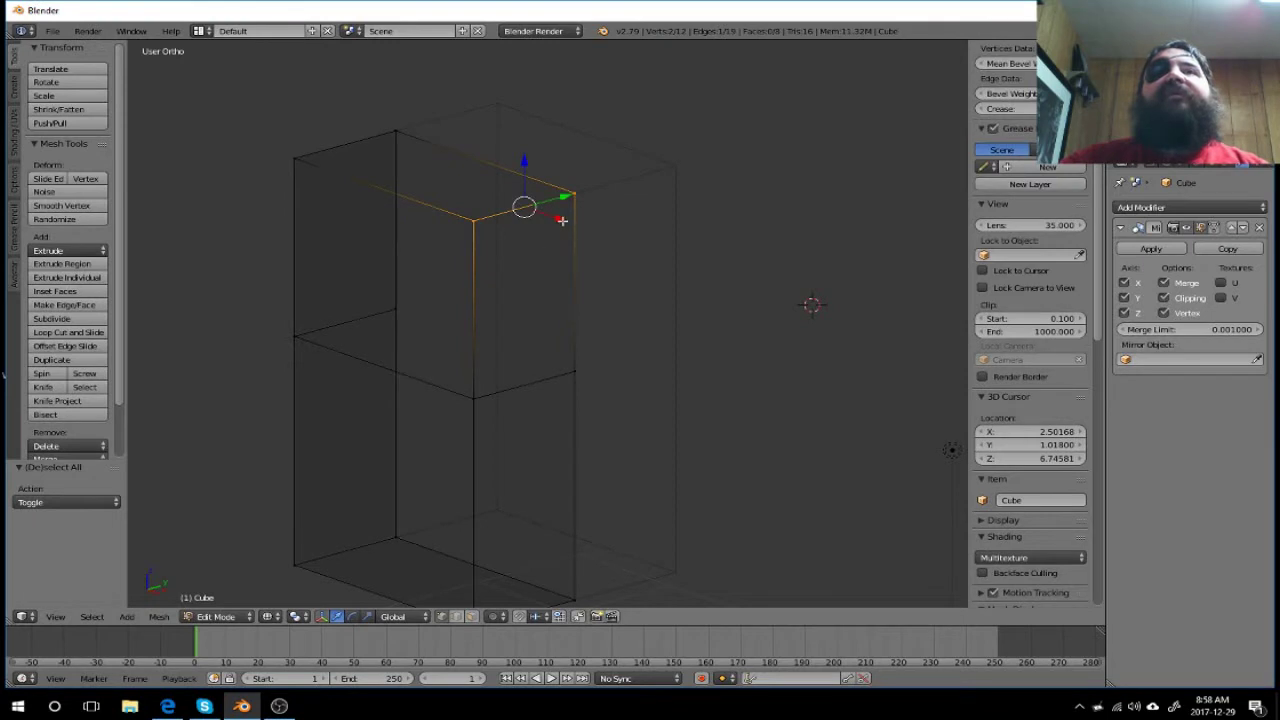
key("g")
key("x")
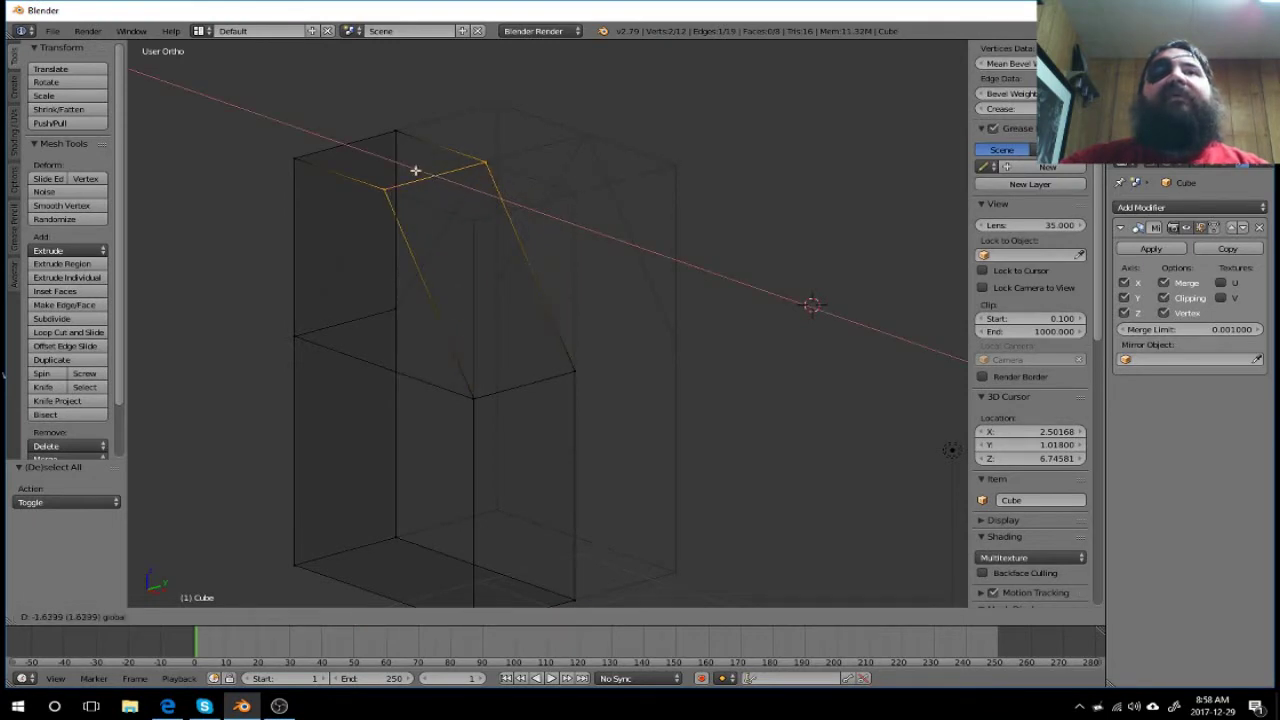
left_click(415, 171)
mouse_move(678, 306)
middle_mouse_down()
mouse_move(728, 311)
mouse_move(632, 326)
mouse_move(406, 294)
mouse_move(424, 271)
mouse_move(354, 311)
mouse_move(463, 291)
mouse_move(699, 282)
middle_mouse_up()
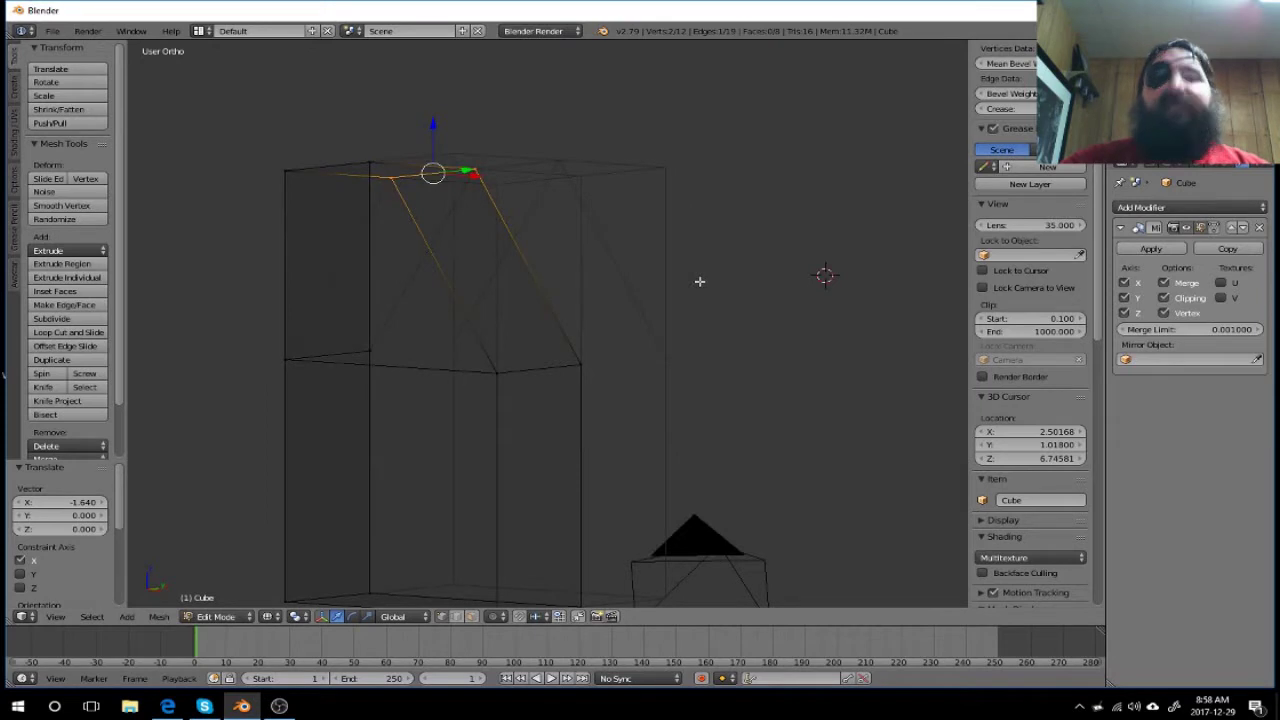
Step: Inspect the slanted mesh from the front view over the sketch and from several angles
key("KP_1")
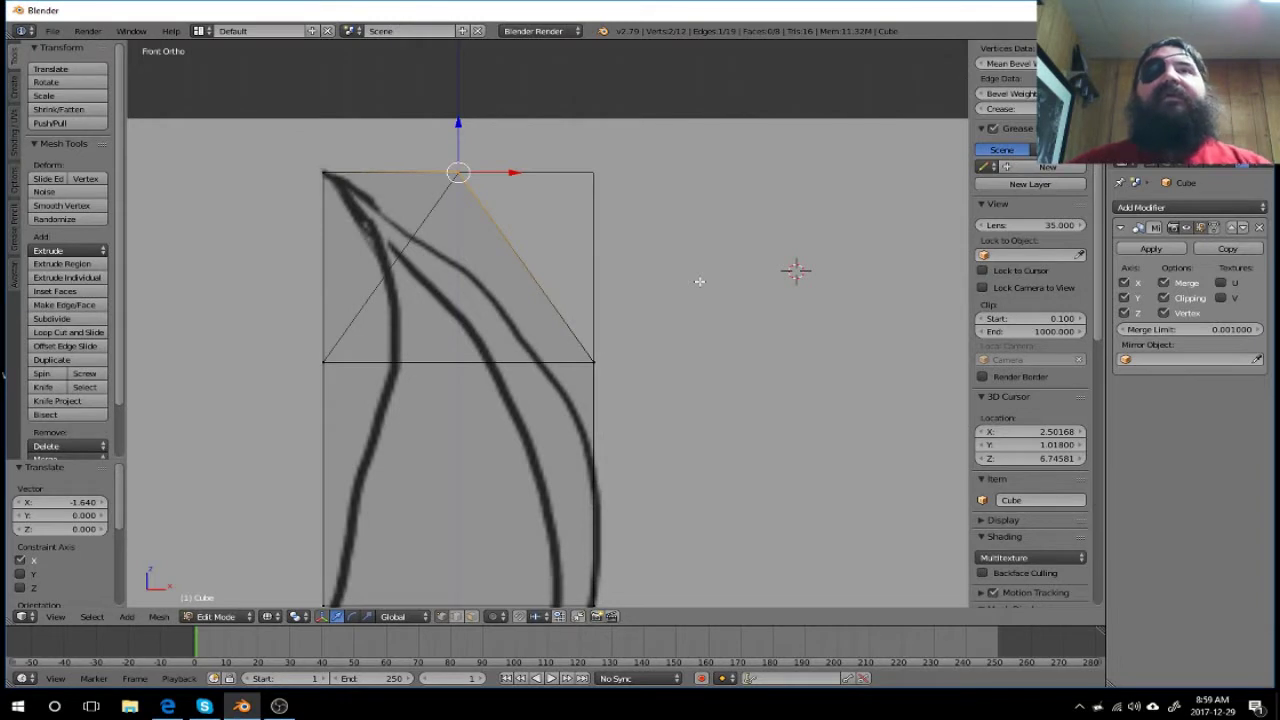
key("a")
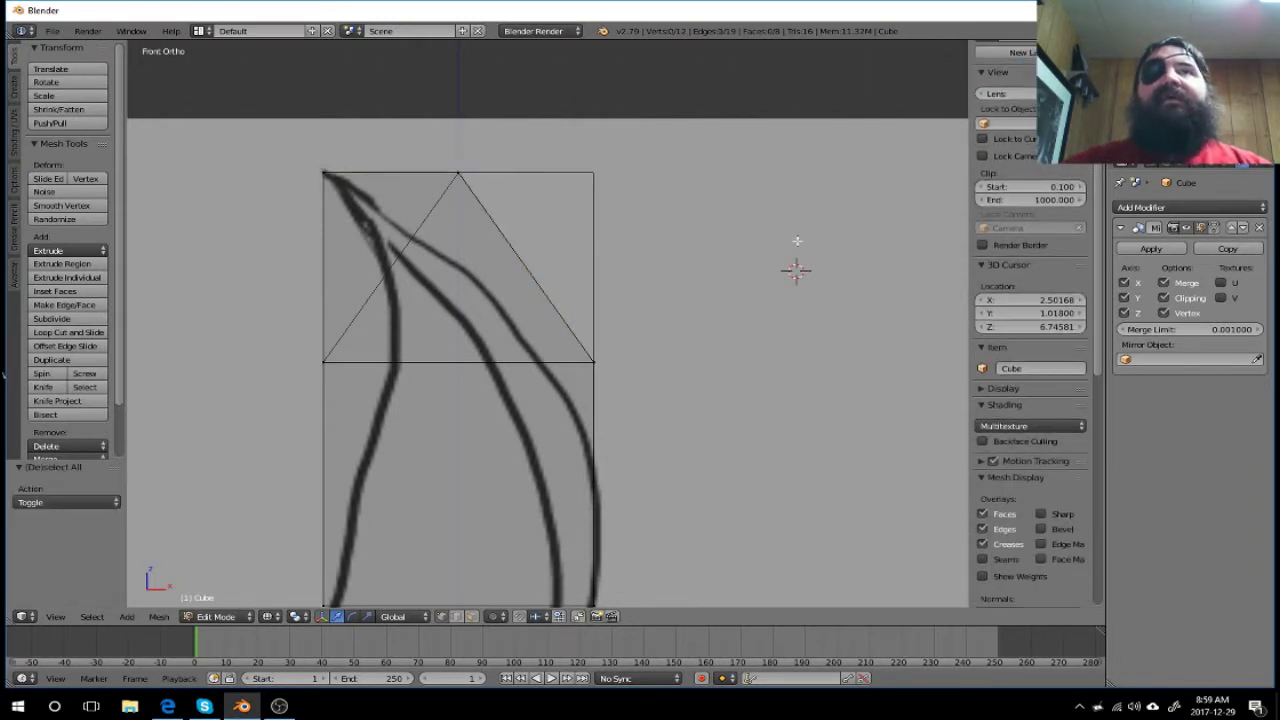
mouse_move(690, 351)
middle_mouse_down()
mouse_move(789, 263)
mouse_move(766, 240)
mouse_move(823, 271)
mouse_move(777, 271)
middle_mouse_up()
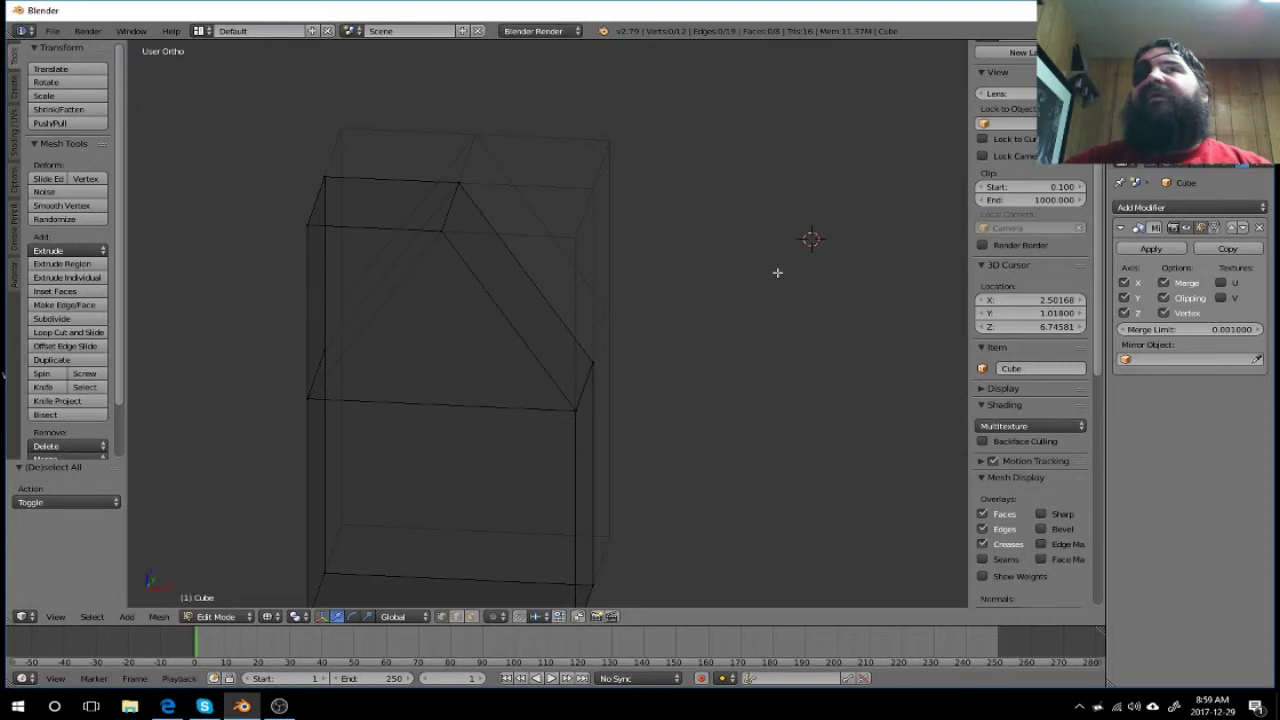
key("a")
key("a")
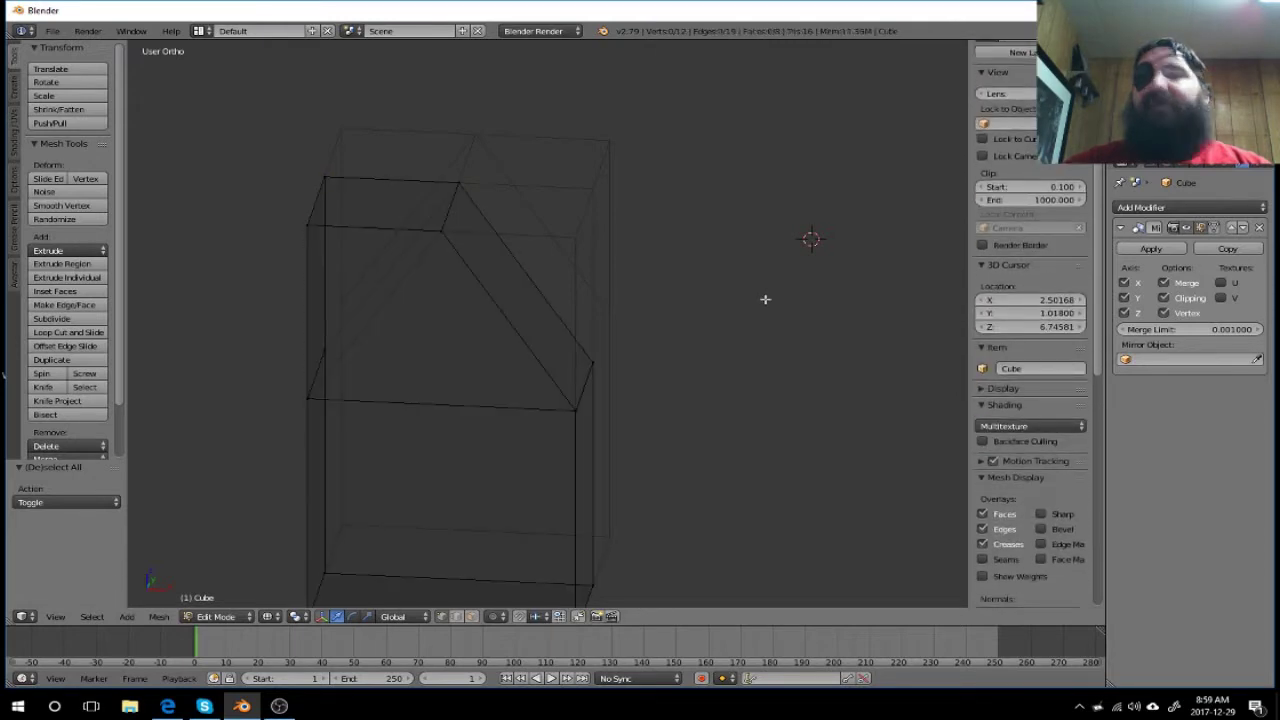
key("KP_1")
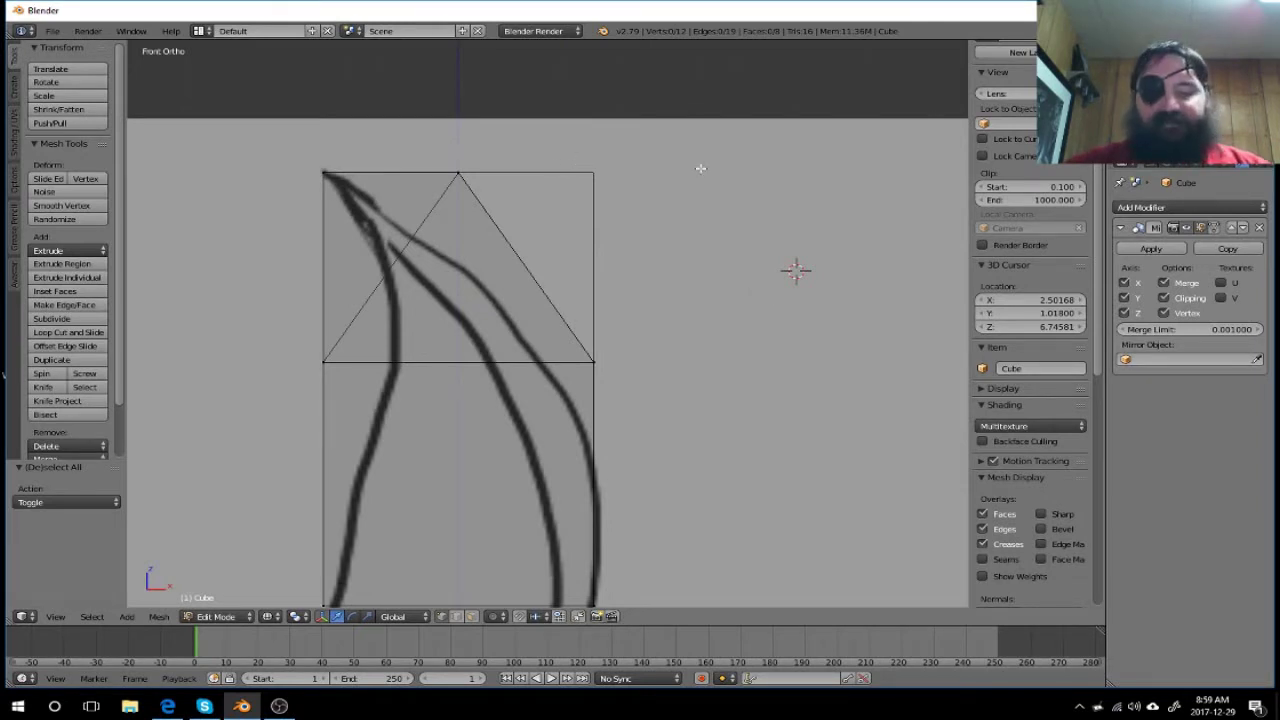
left_click_drag(544, 123, 624, 183)
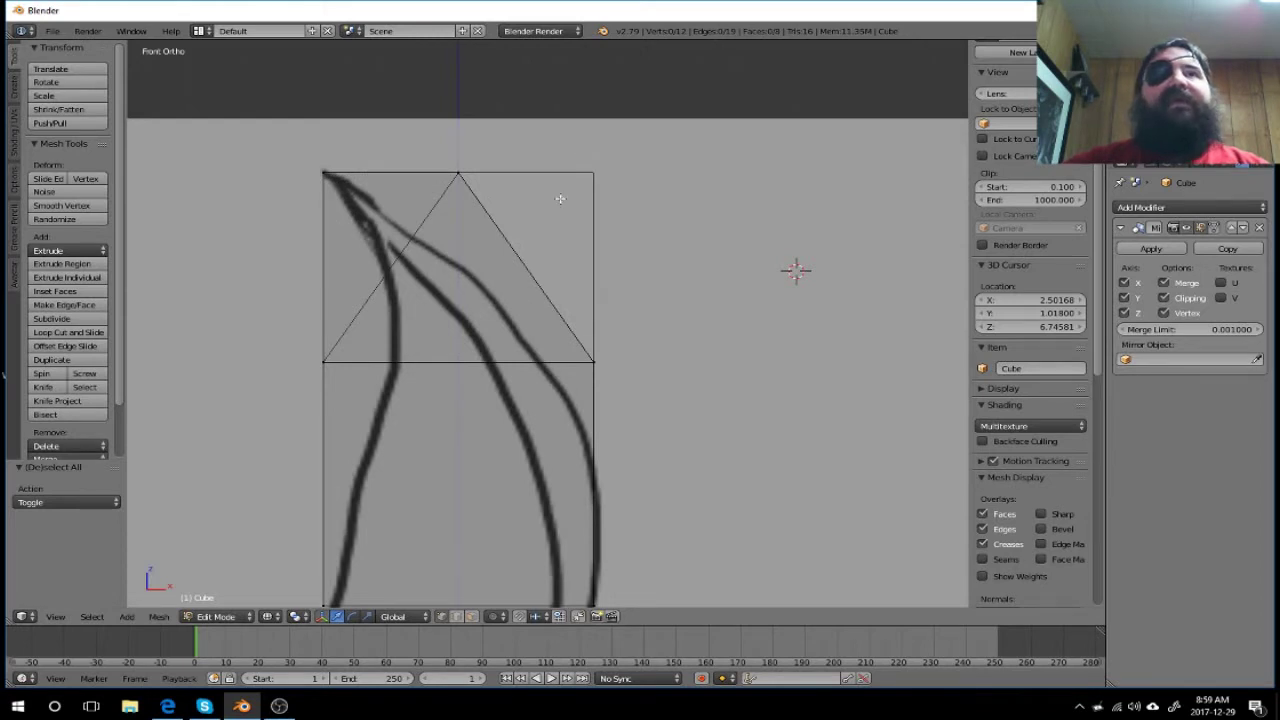
mouse_move(631, 301)
middle_mouse_down()
mouse_move(554, 337)
mouse_move(414, 349)
mouse_move(303, 291)
mouse_move(251, 287)
mouse_move(283, 306)
mouse_move(289, 329)
middle_mouse_up()
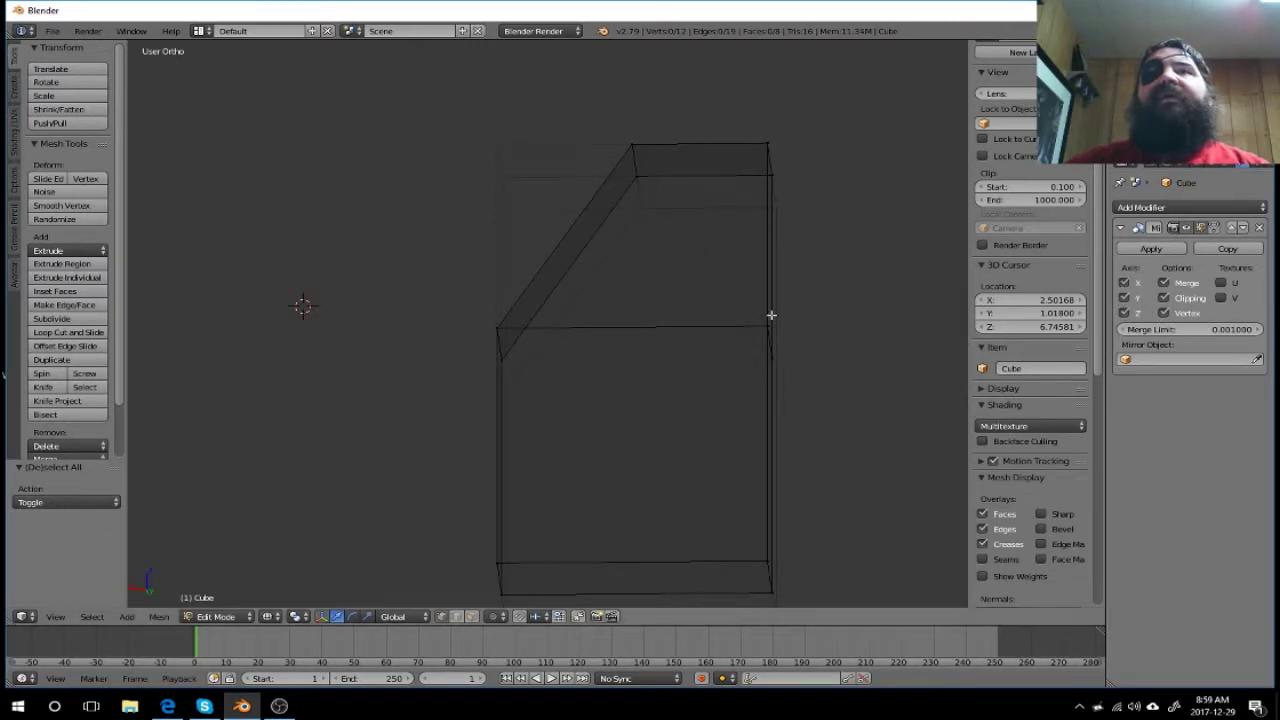
mouse_move(771, 314)
middle_mouse_down()
mouse_move(634, 386)
mouse_move(871, 331)
mouse_move(746, 359)
mouse_move(694, 429)
mouse_move(751, 426)
middle_mouse_up()
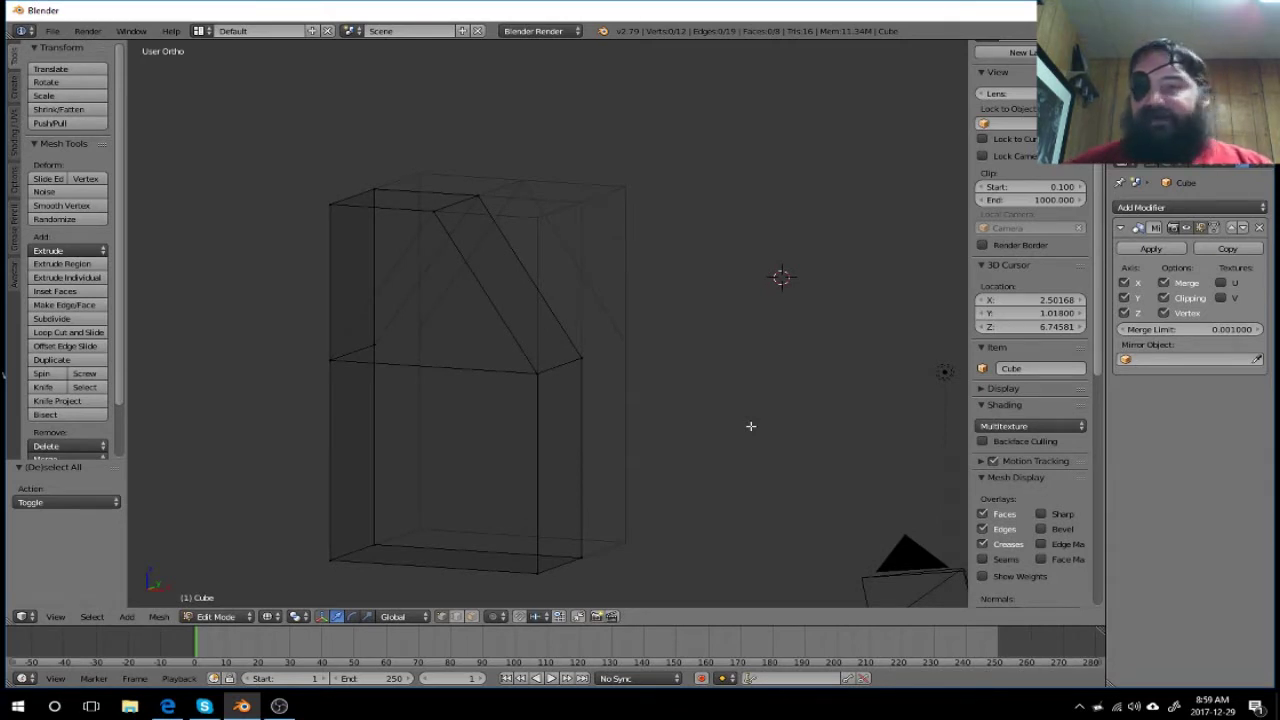
key("KP_1")
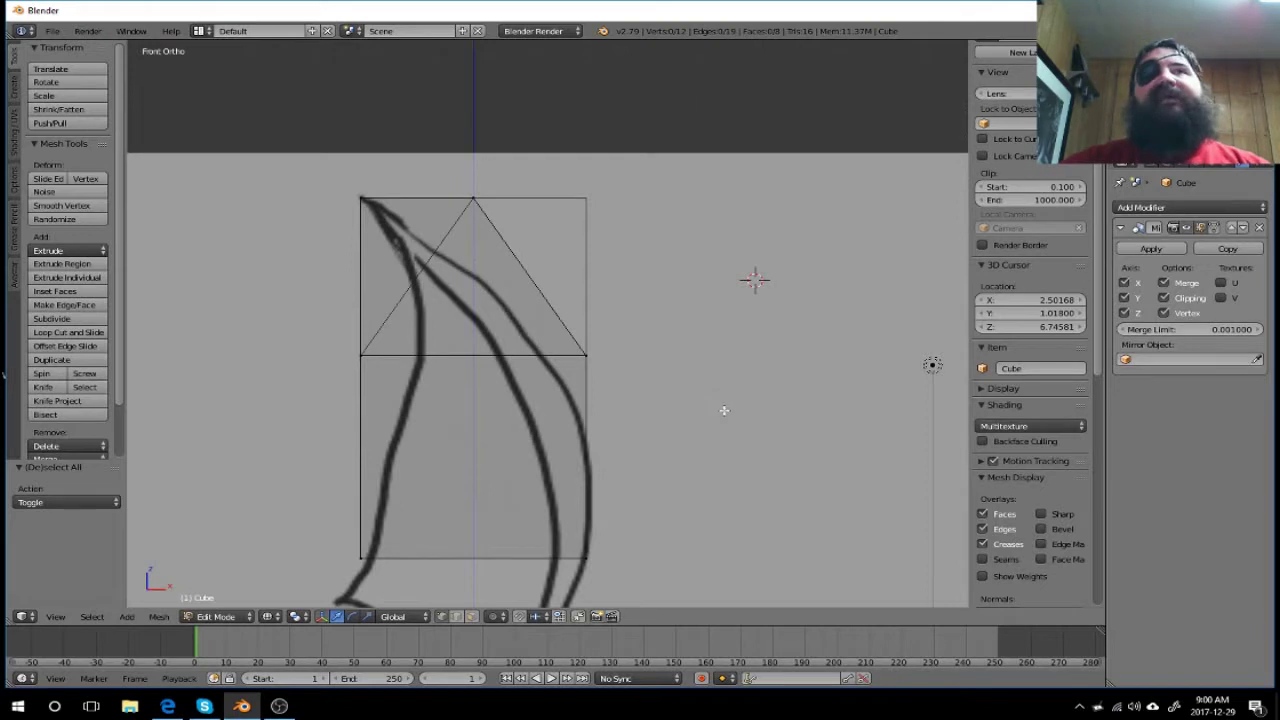
mouse_move(724, 419)
middle_mouse_down()
mouse_move(680, 423)
mouse_move(706, 446)
mouse_move(641, 467)
mouse_move(529, 417)
mouse_move(643, 446)
mouse_move(708, 410)
mouse_move(751, 426)
mouse_move(765, 480)
mouse_move(723, 457)
mouse_move(714, 394)
mouse_move(721, 428)
mouse_move(640, 449)
mouse_move(717, 440)
middle_mouse_up()
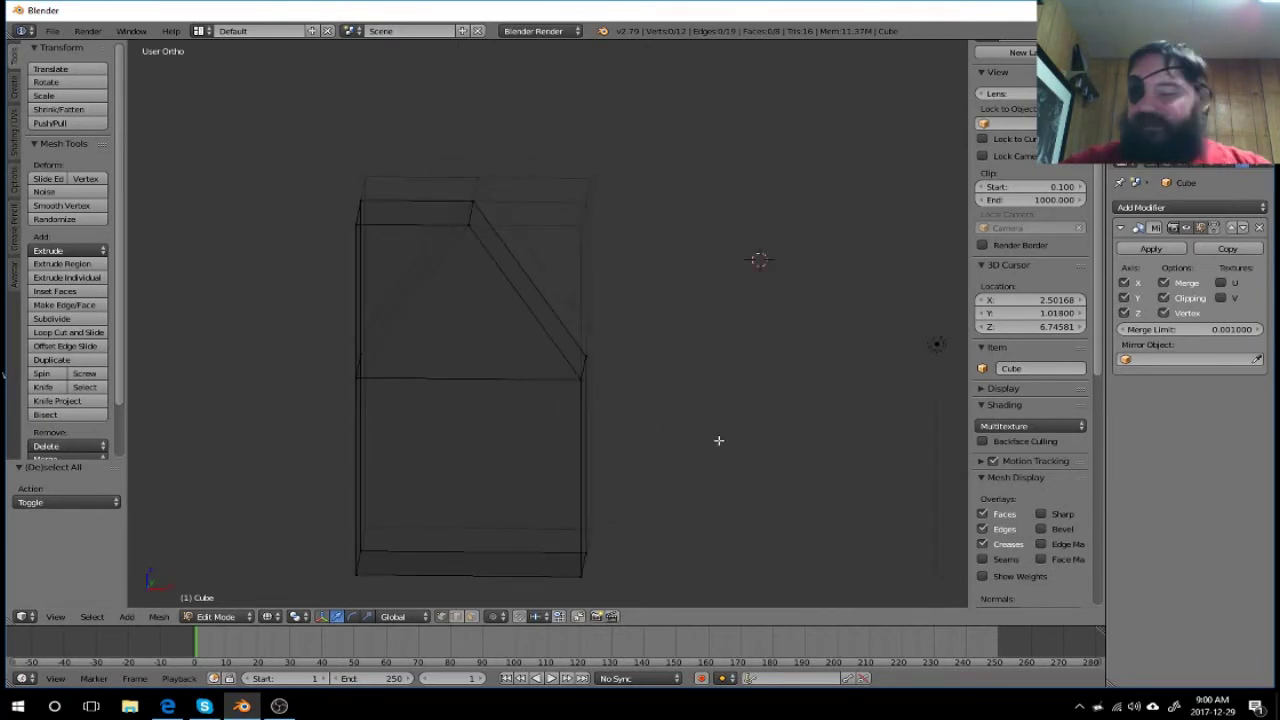
key("KP_1")
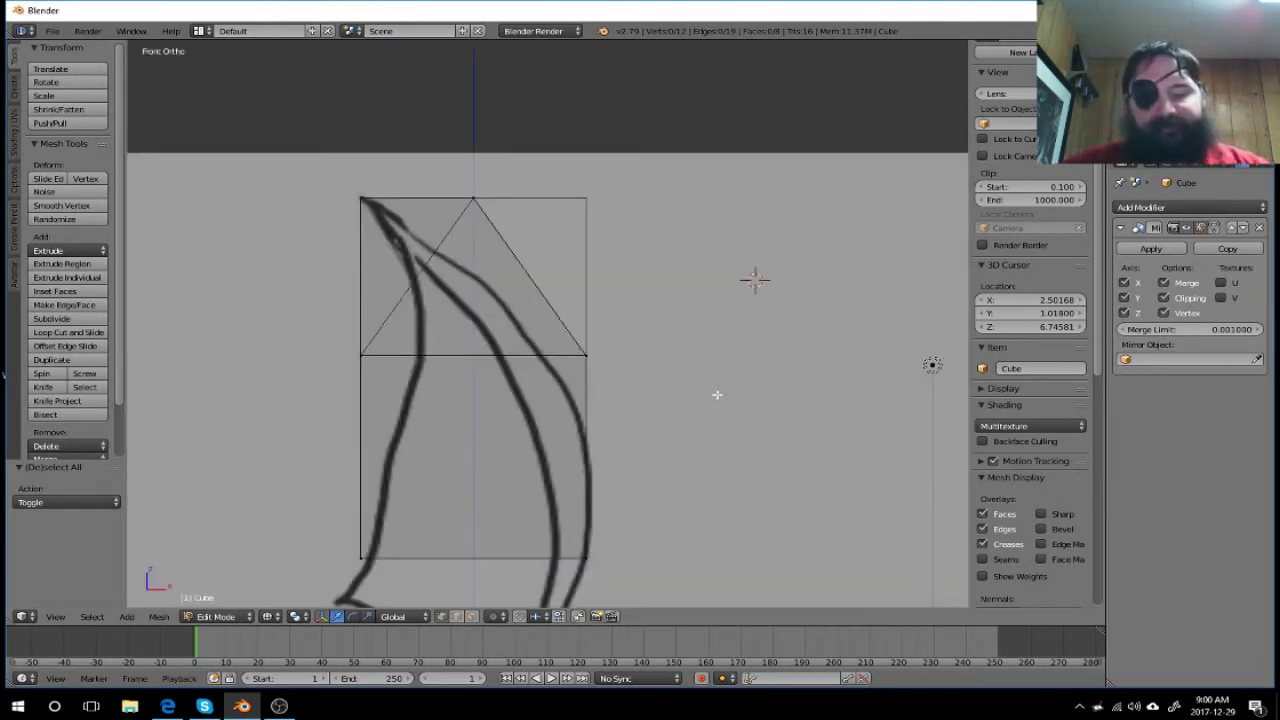
Step: Shift the right-side middle vertex 0.385 left along X onto the sketch line
key("b")
left_click_drag(690, 333, 591, 366)
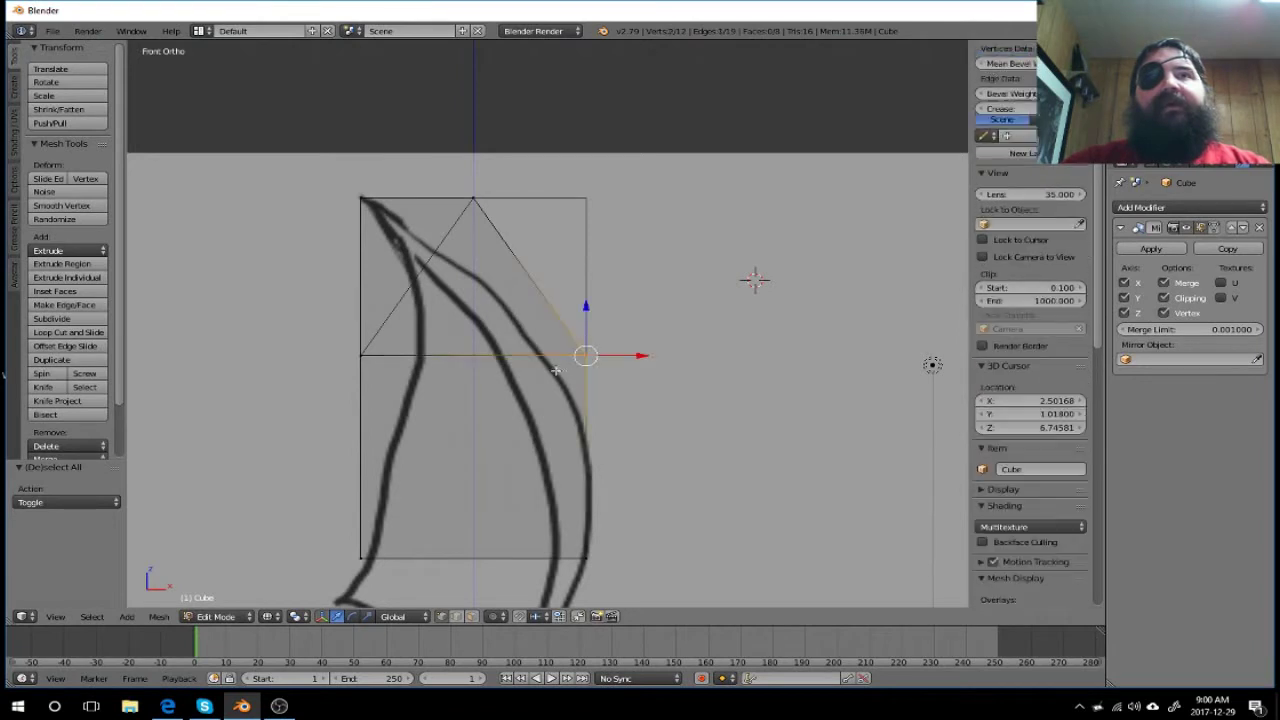
key("g")
key("x")
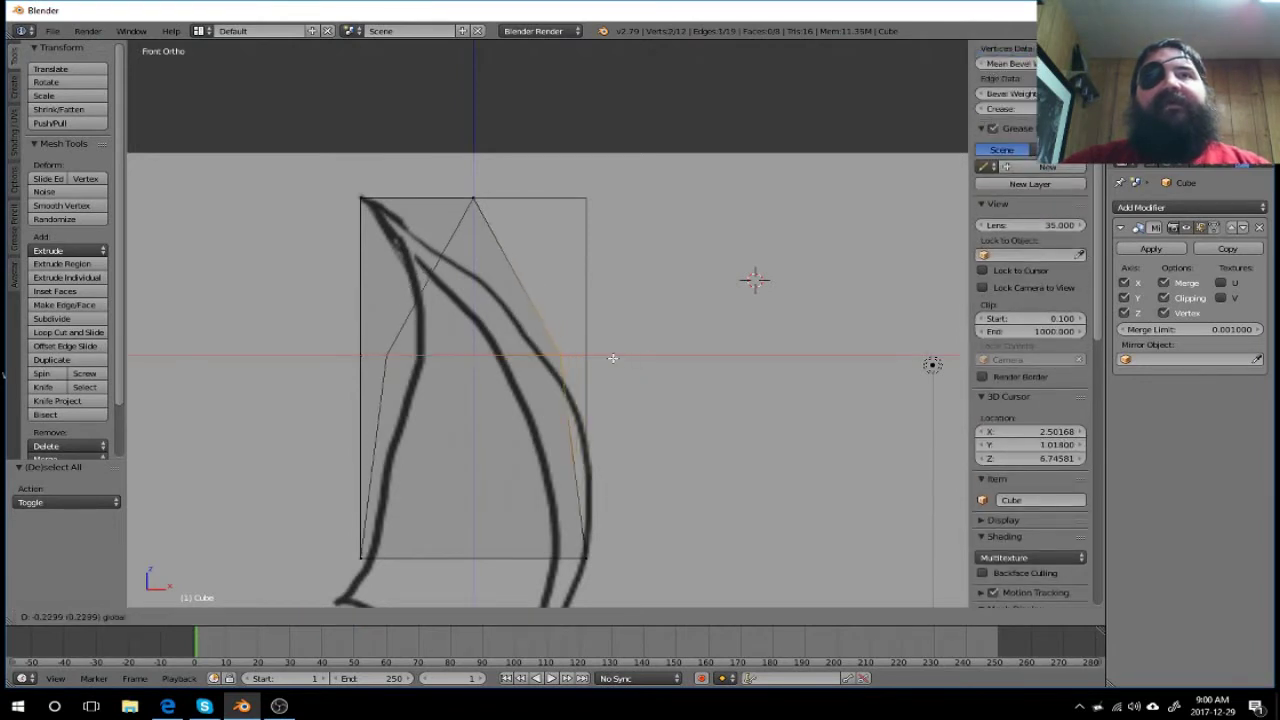
left_click(596, 358)
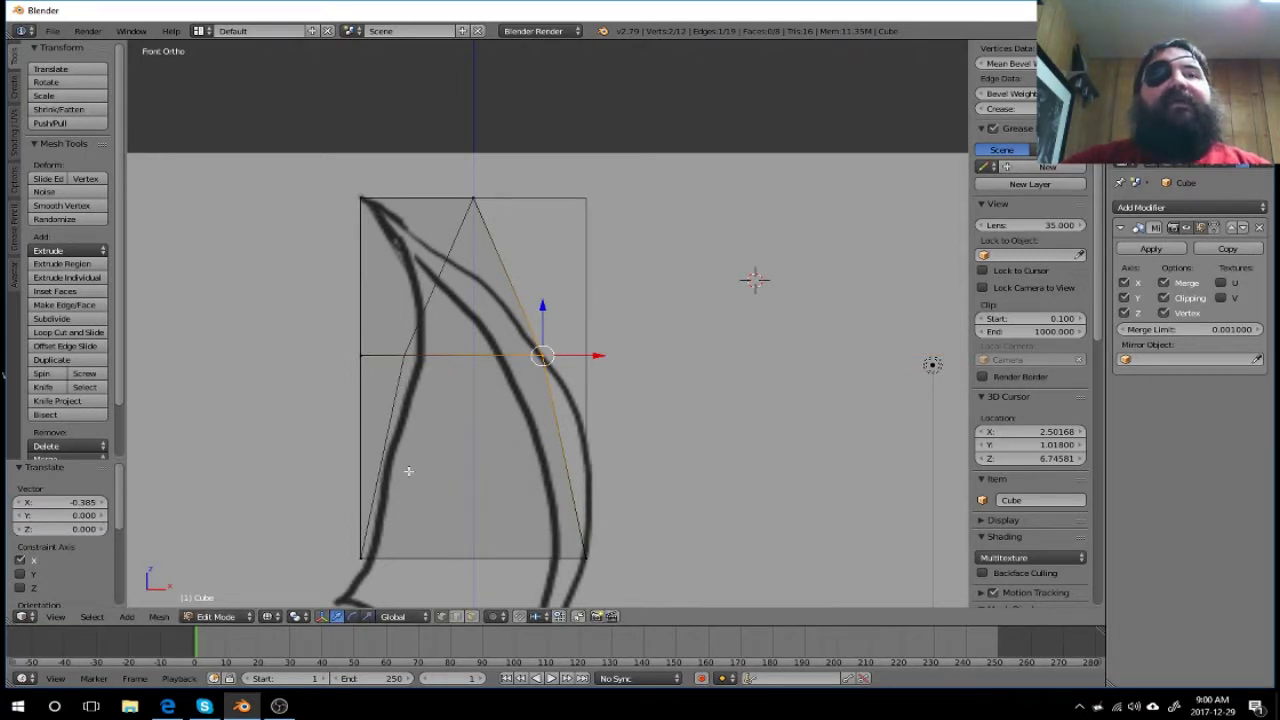
mouse_move(610, 425)
middle_mouse_down()
mouse_move(680, 443)
mouse_move(534, 457)
mouse_move(414, 417)
mouse_move(352, 433)
mouse_move(437, 466)
mouse_move(489, 466)
mouse_move(433, 441)
middle_mouse_up()
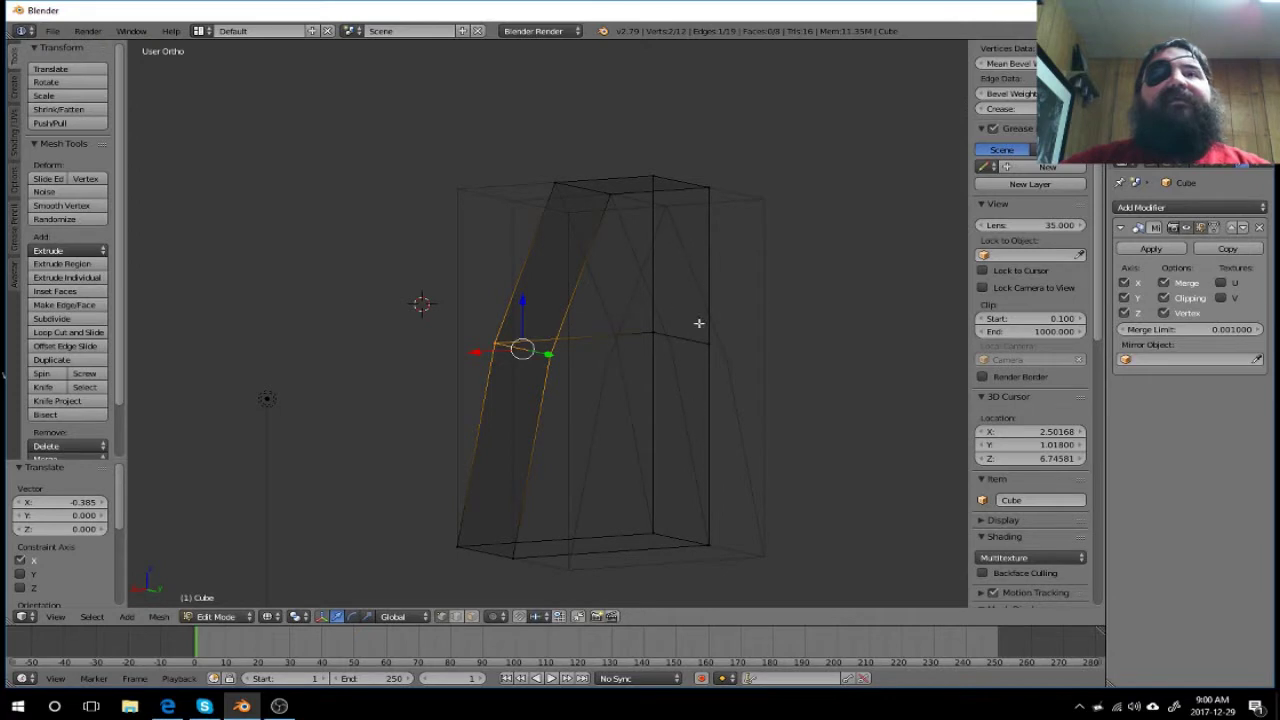
mouse_move(769, 407)
middle_mouse_down()
mouse_move(929, 386)
mouse_move(154, 366)
mouse_move(181, 435)
mouse_move(180, 424)
middle_mouse_up()
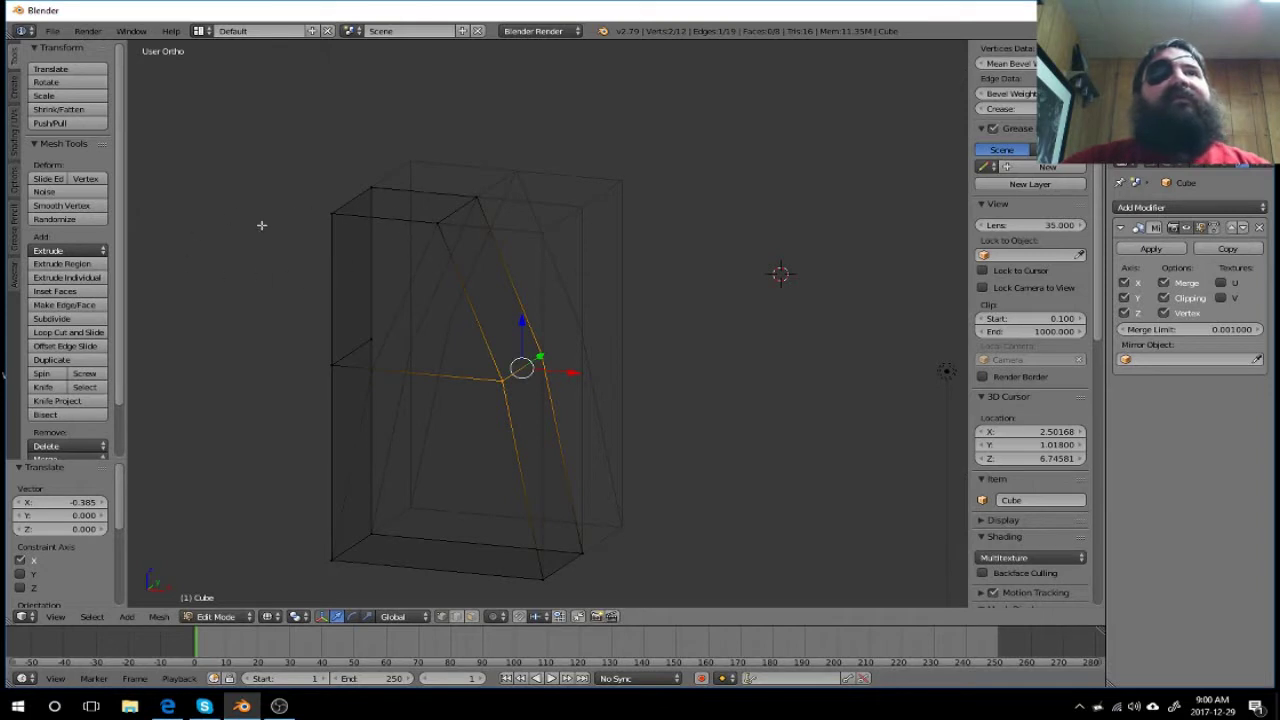
Step: Reload the start-up file for a fresh scene and switch to Front Ortho view
left_click(55, 31)
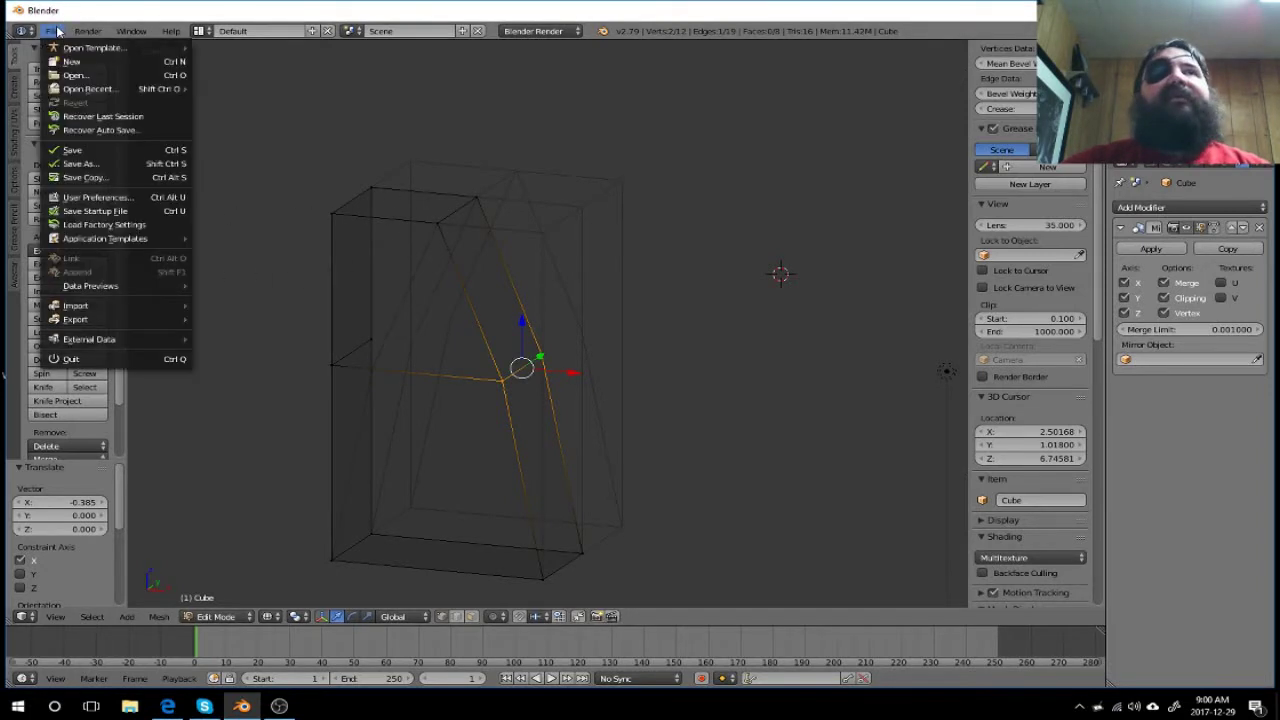
left_click(105, 62)
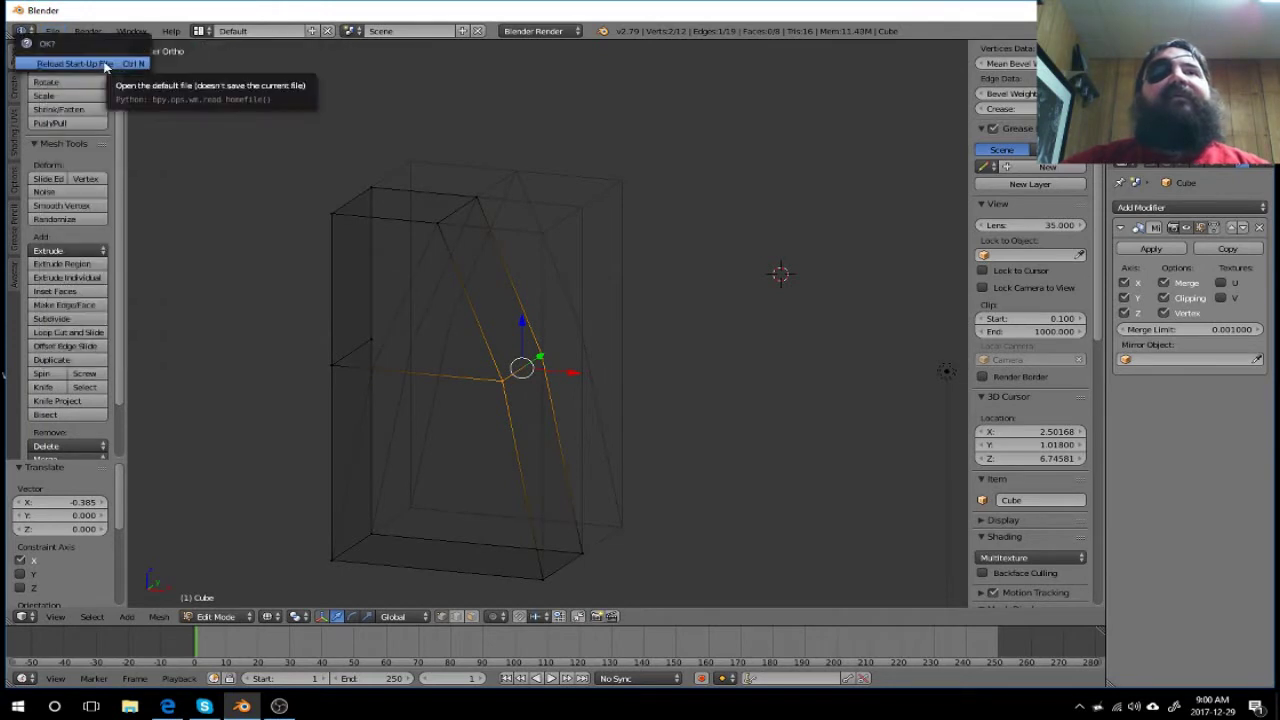
left_click(52, 32)
left_click(78, 62)
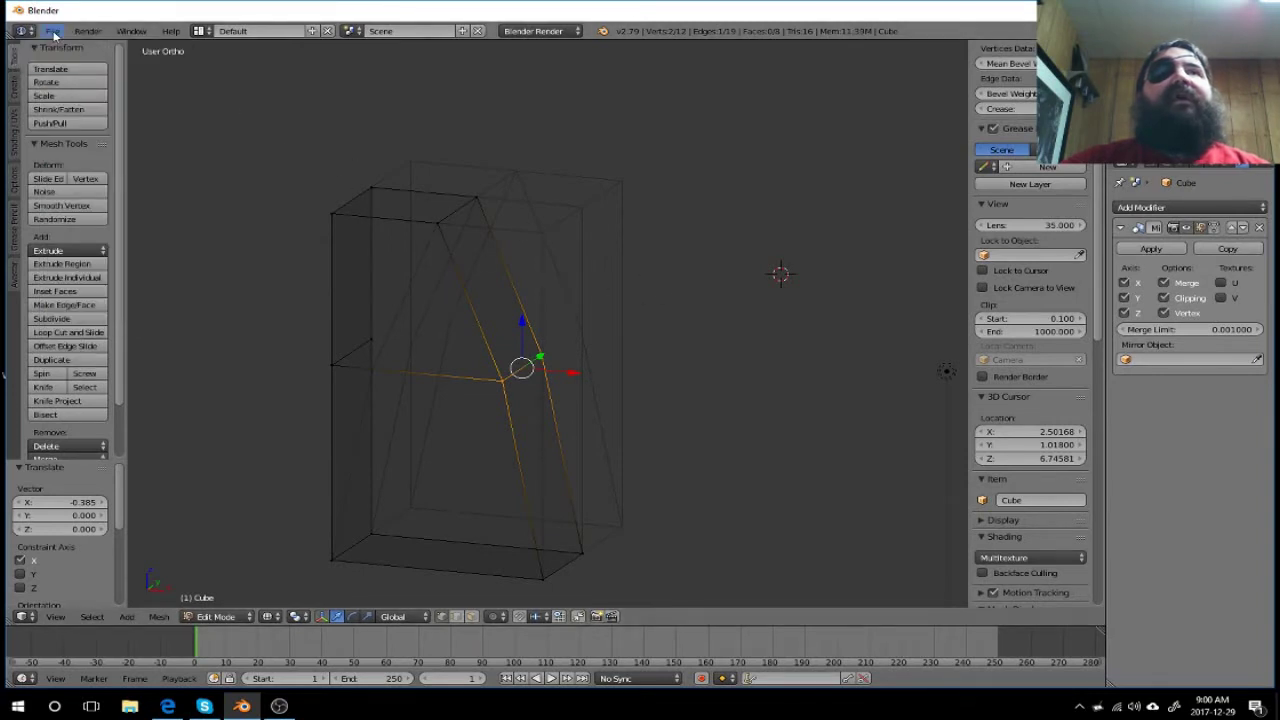
left_click(52, 31)
left_click(57, 49)
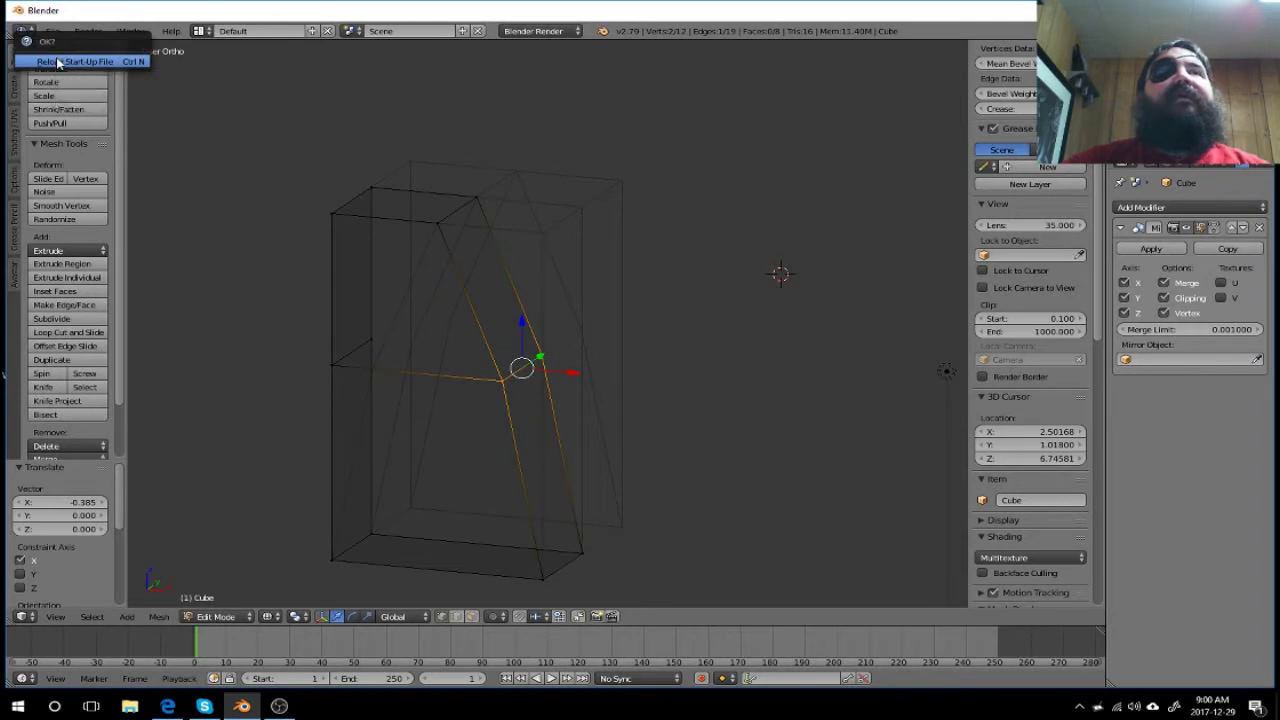
left_click(58, 63)
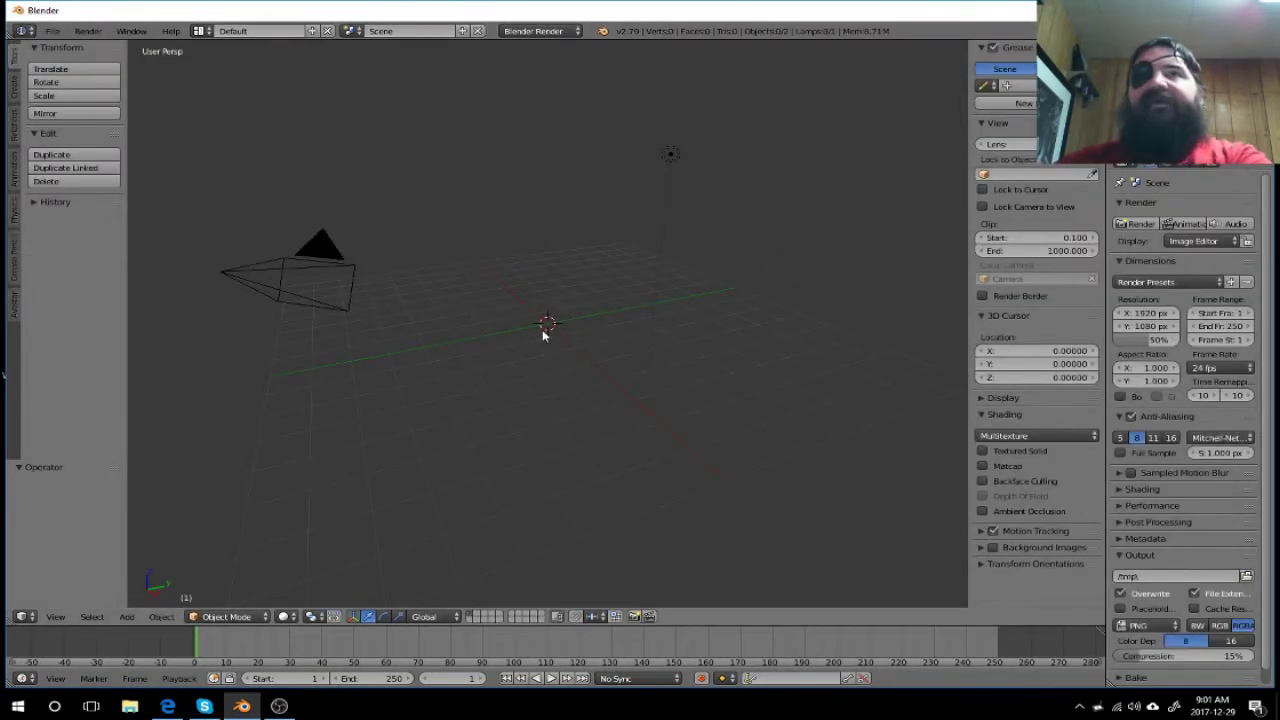
key("KP_1")
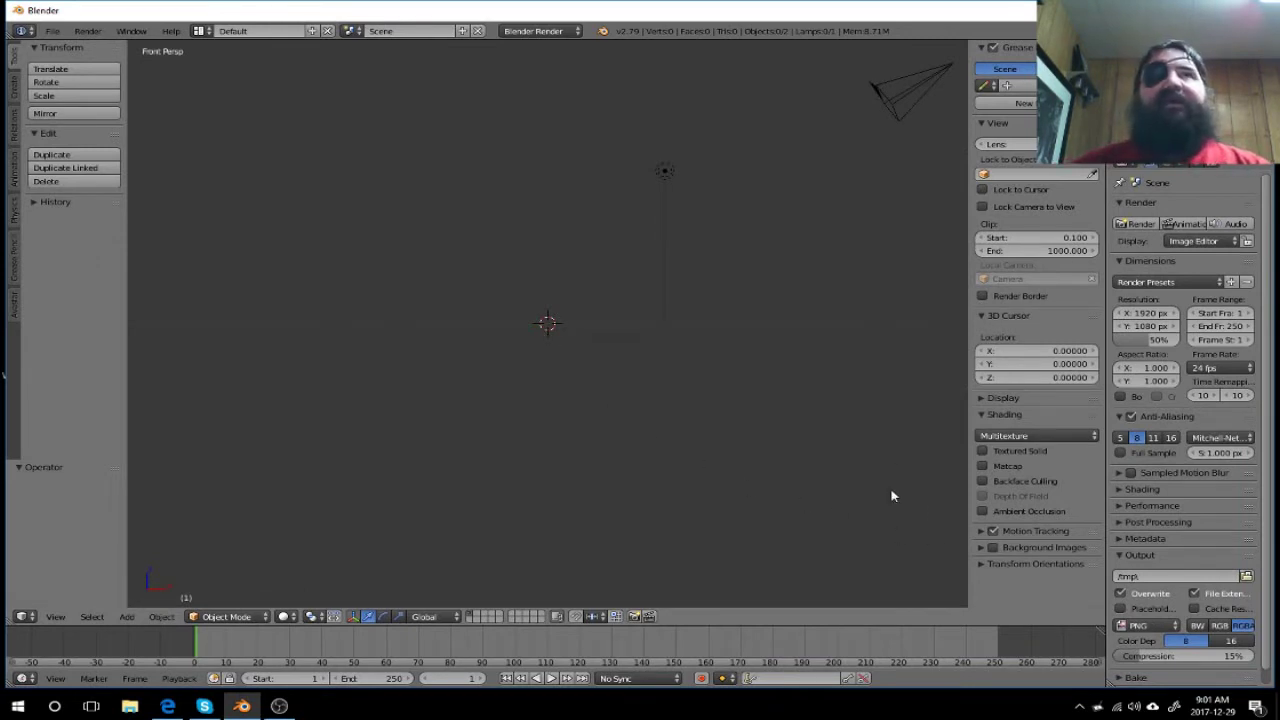
key("KP_5")
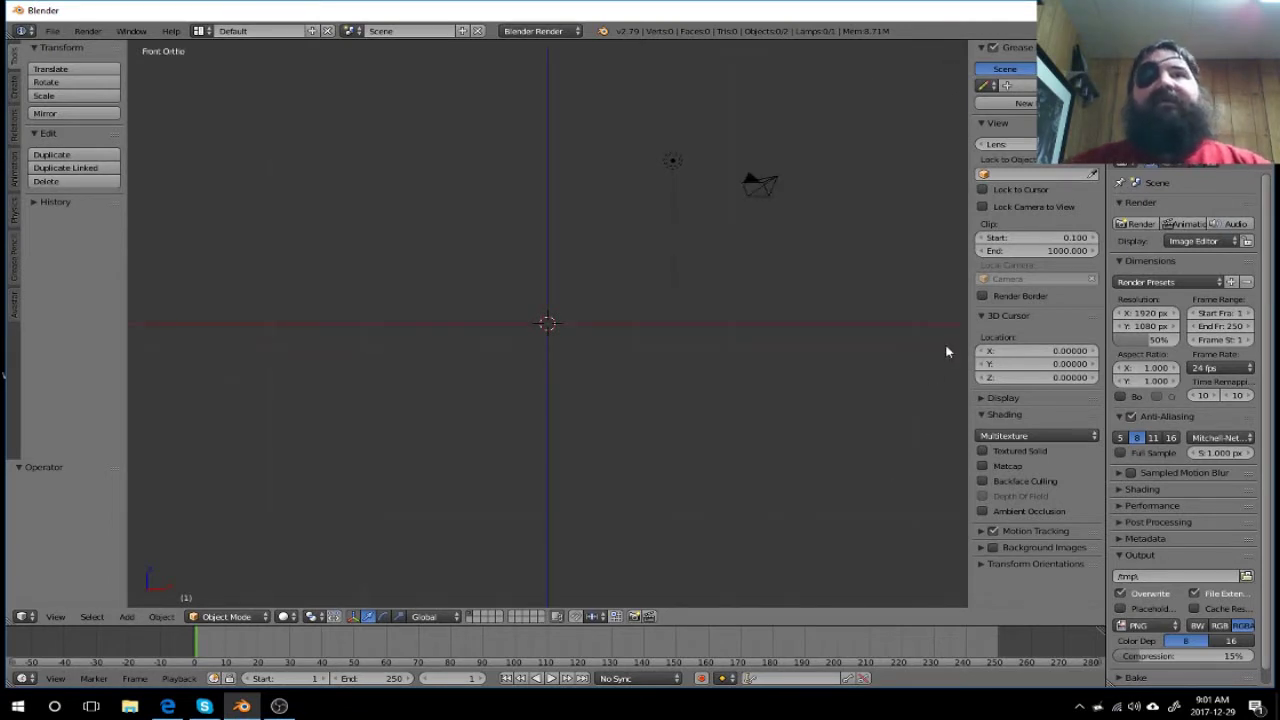
Step: Turn on Background Images, keeping a single new image slot
left_click(993, 548)
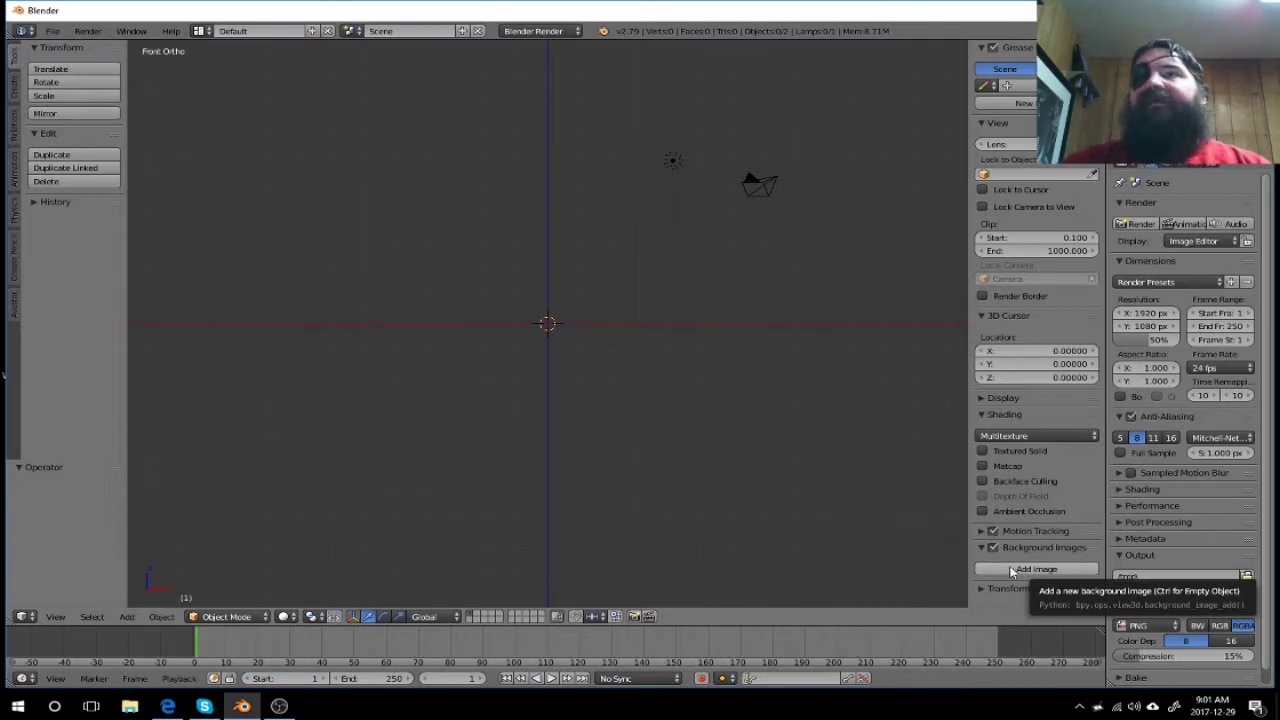
left_click(1012, 571)
scroll(1012, 565, "down", 1)
scroll(1013, 560, "down", 1)
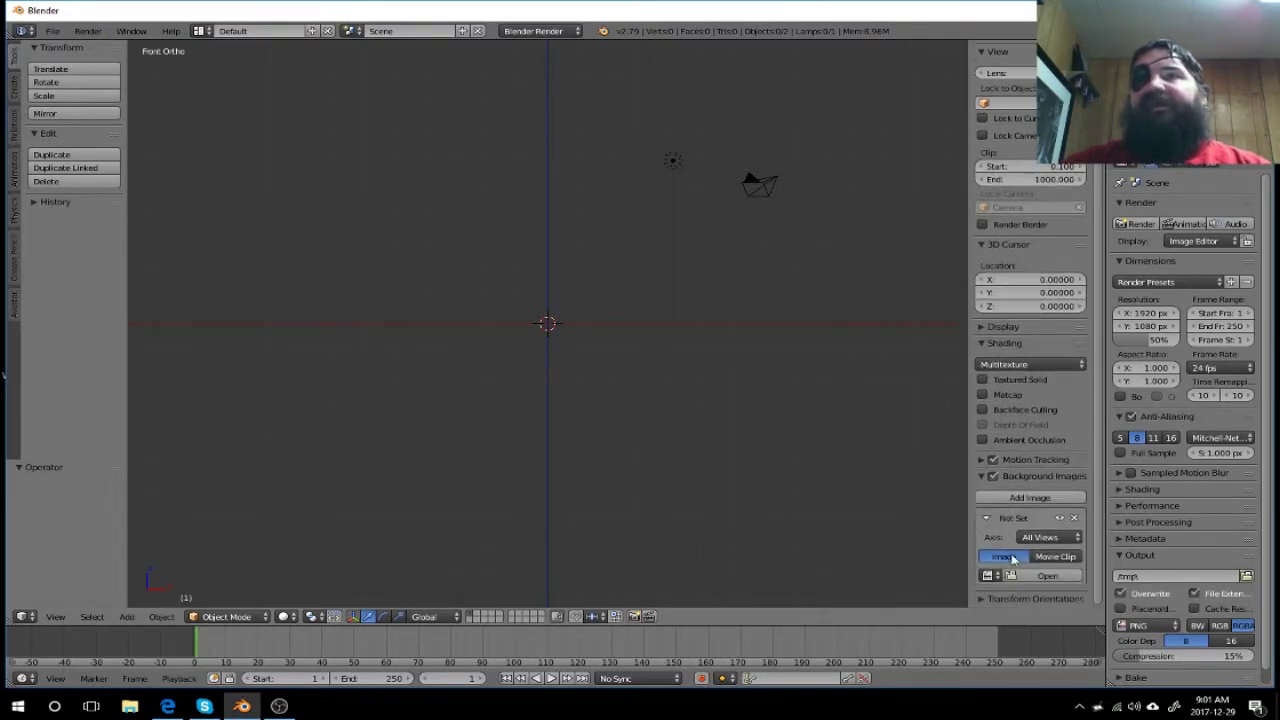
left_click(1005, 500)
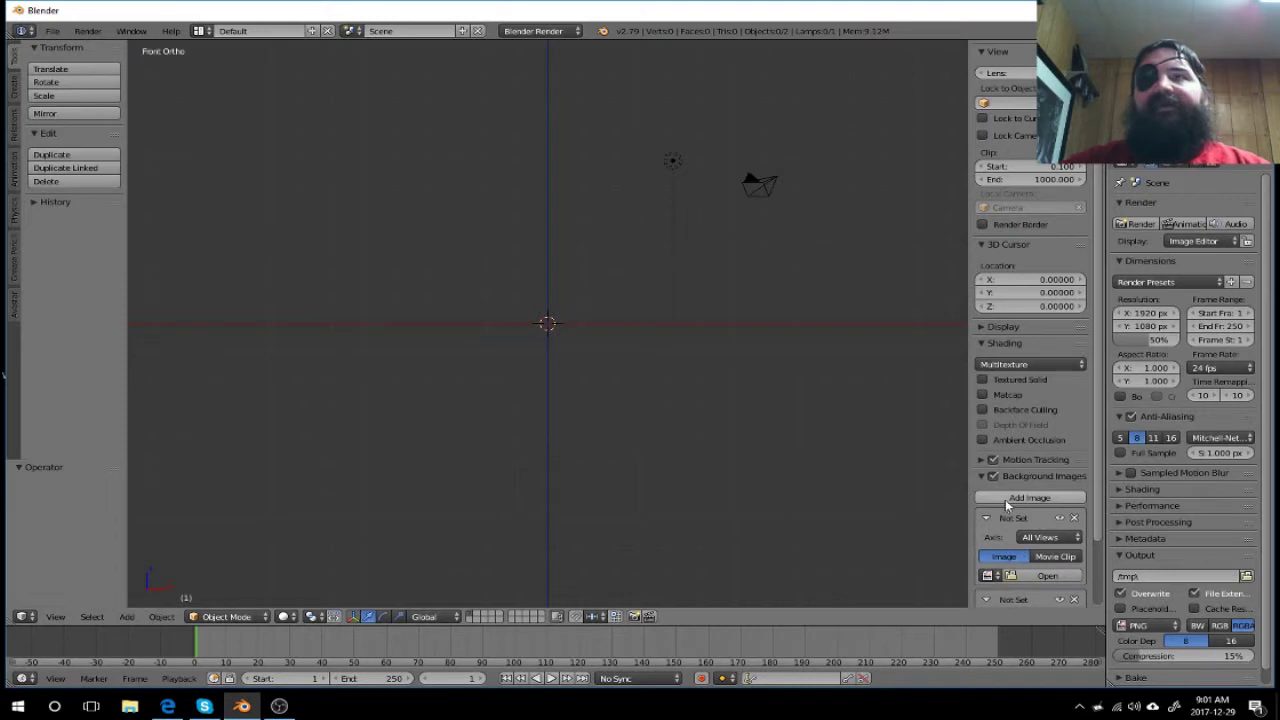
scroll(1040, 498, "down", 1)
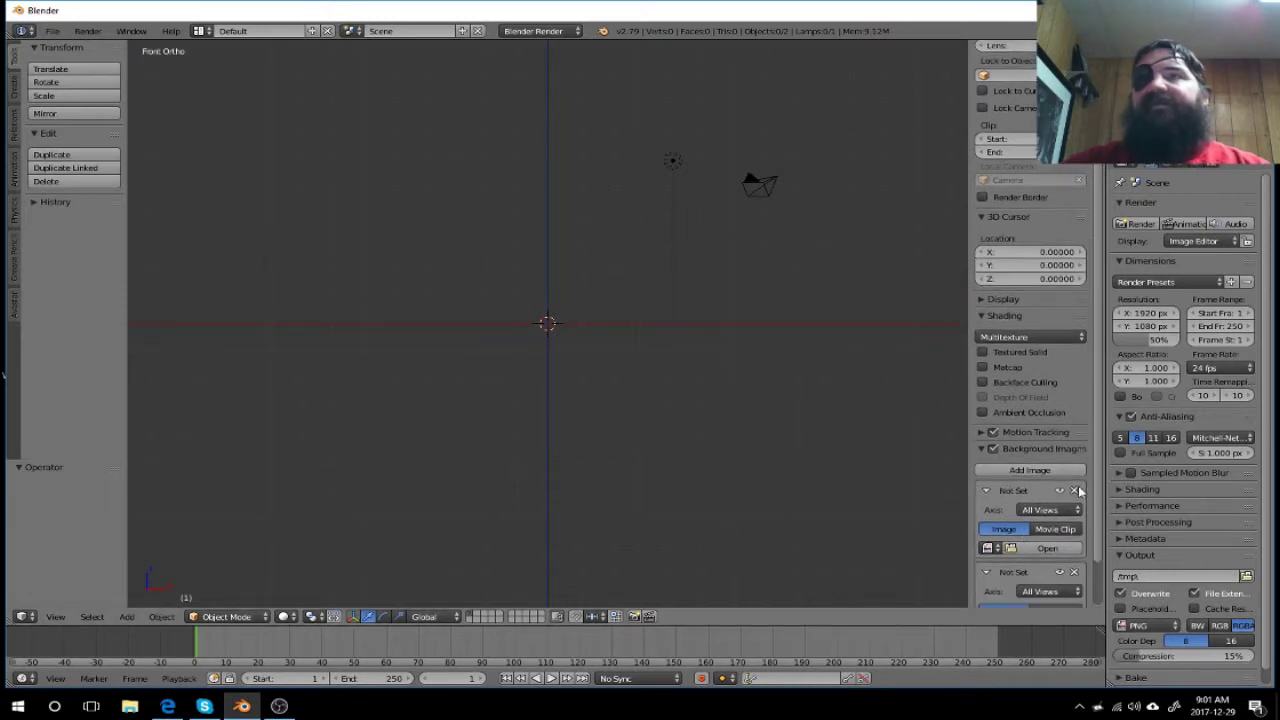
left_click(1075, 490)
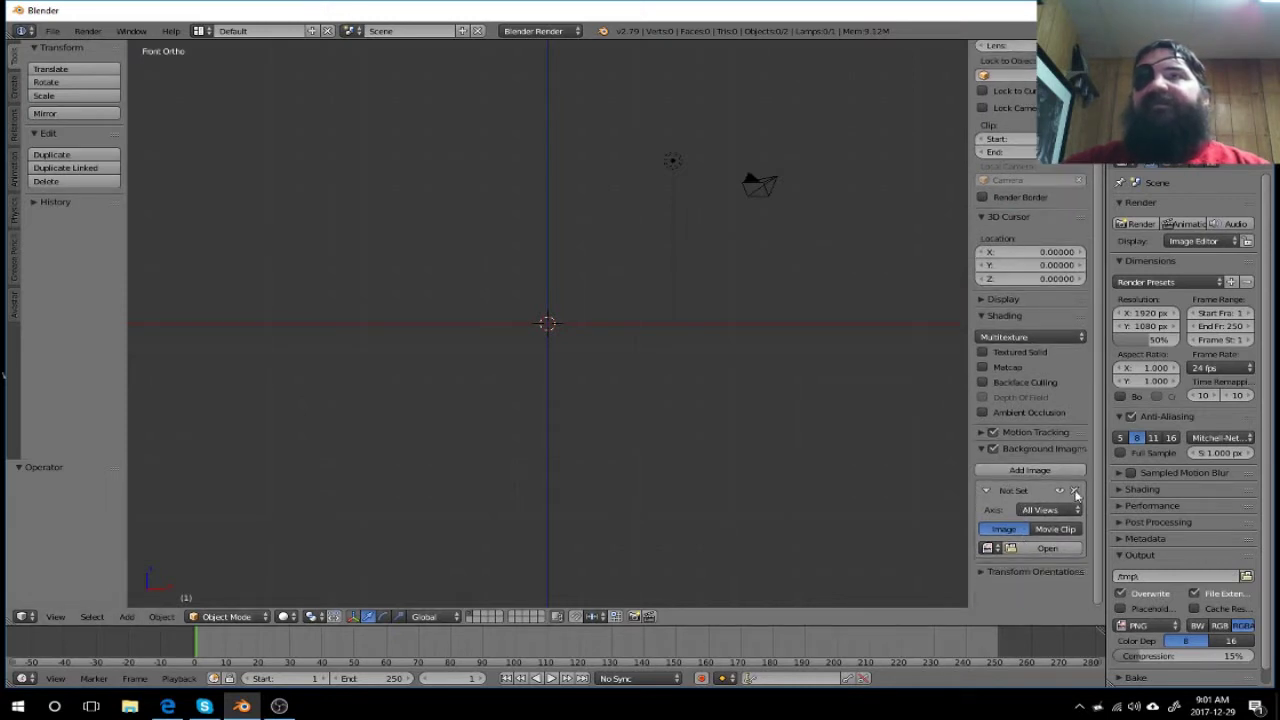
Step: Load knife template fin fin.png from the Desktop as the background image
left_click(1037, 551)
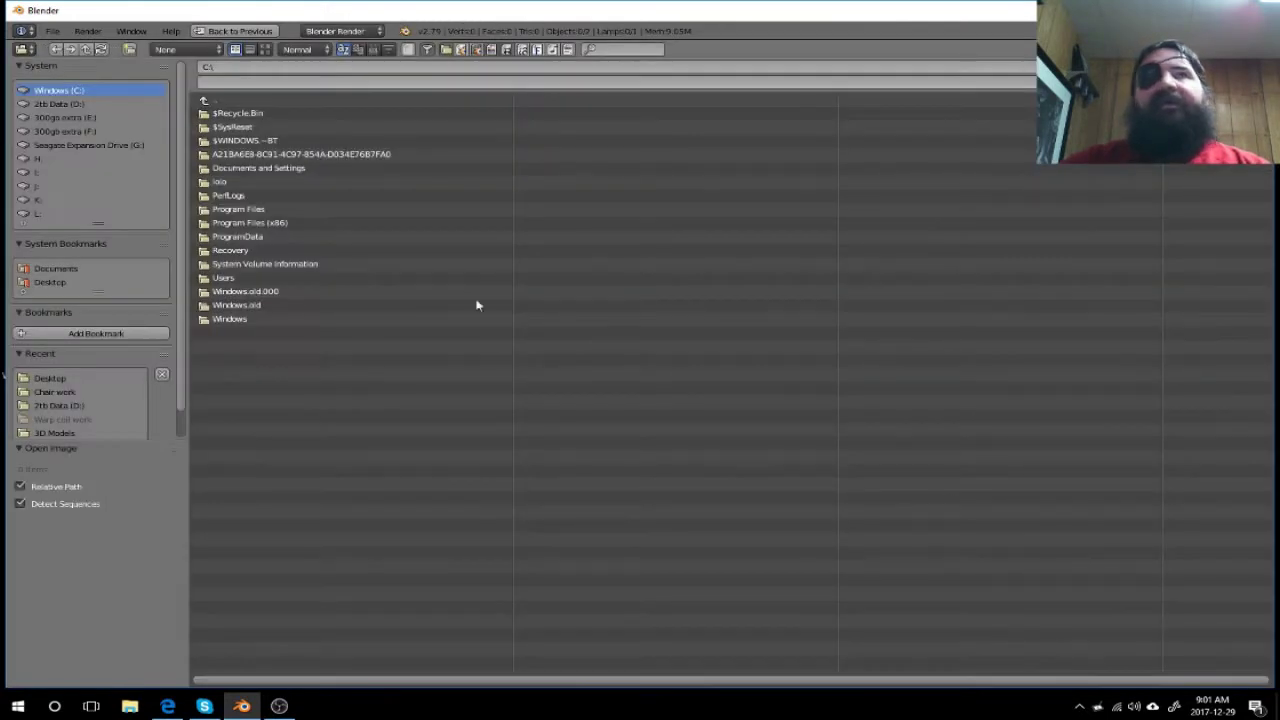
left_click(35, 284)
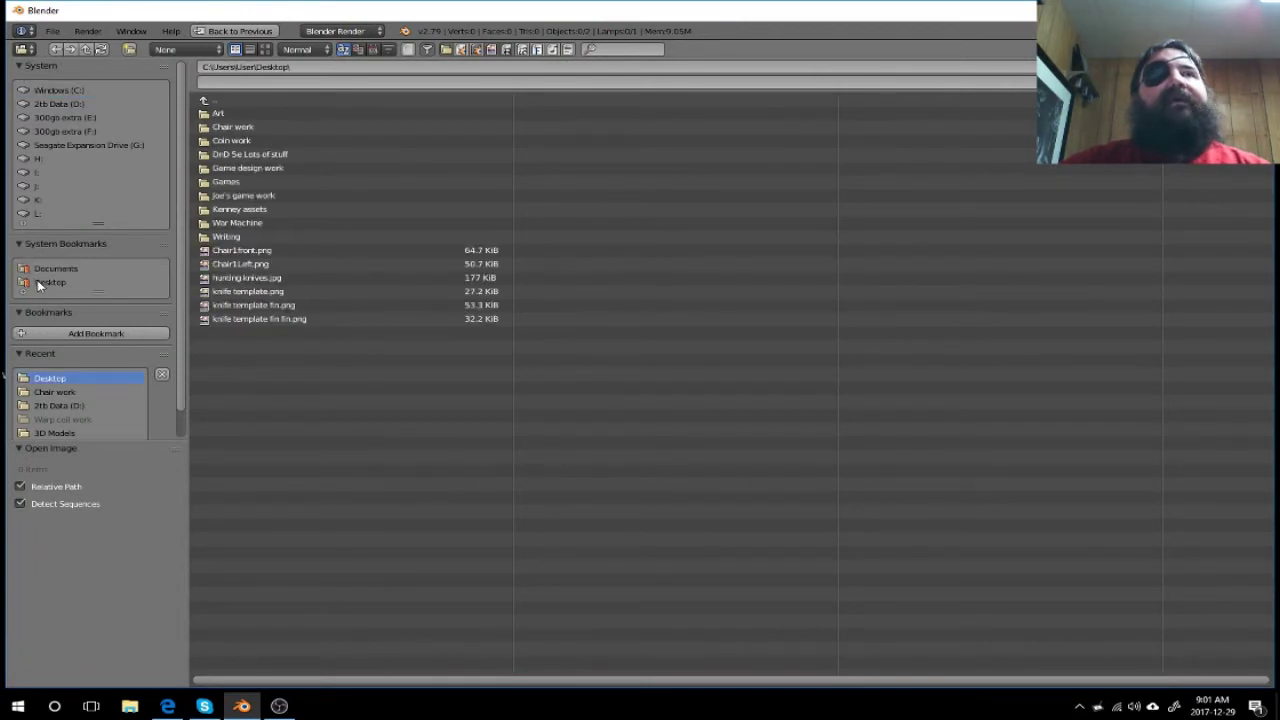
left_click(272, 322)
key("Return")
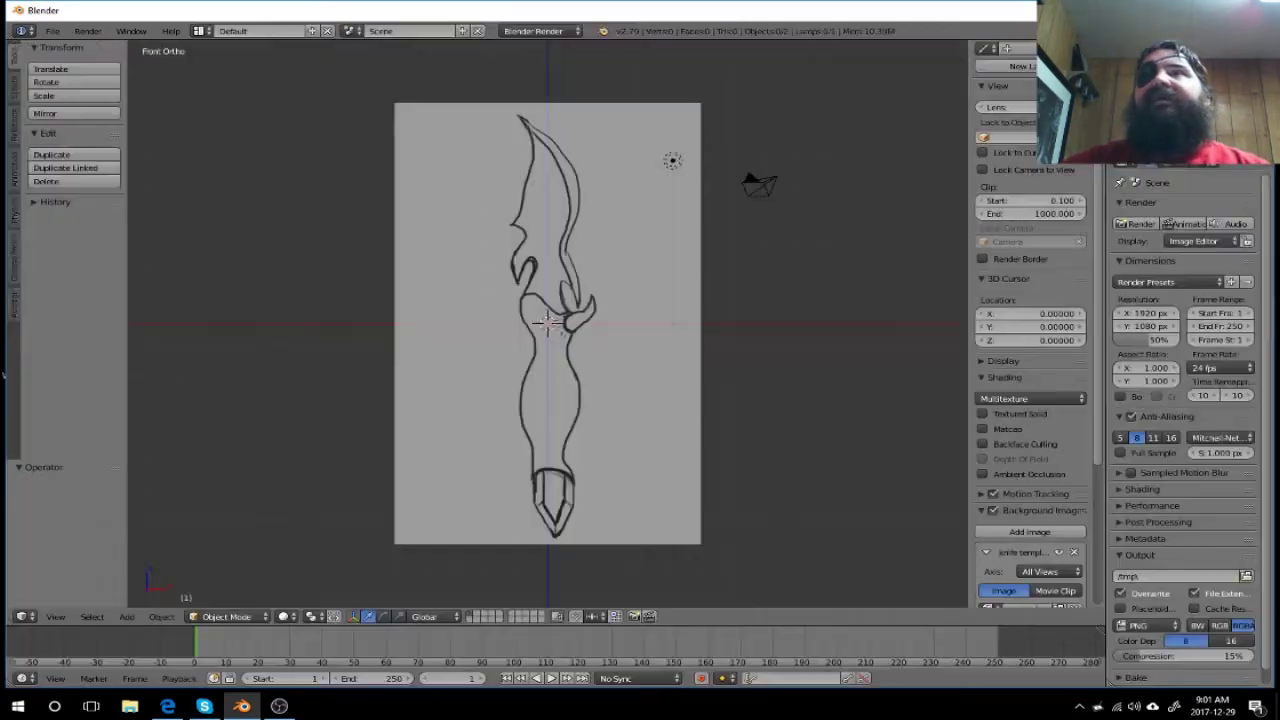
scroll(749, 396, "up", 2)
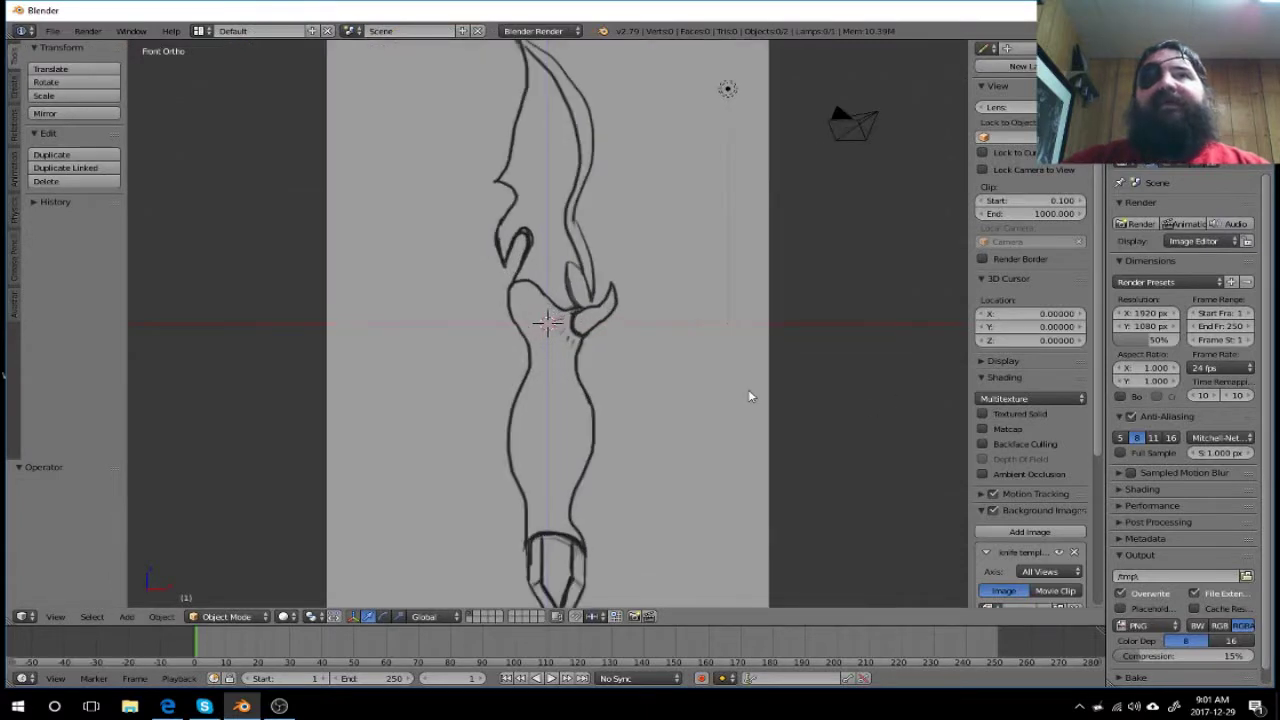
key("shift+a")
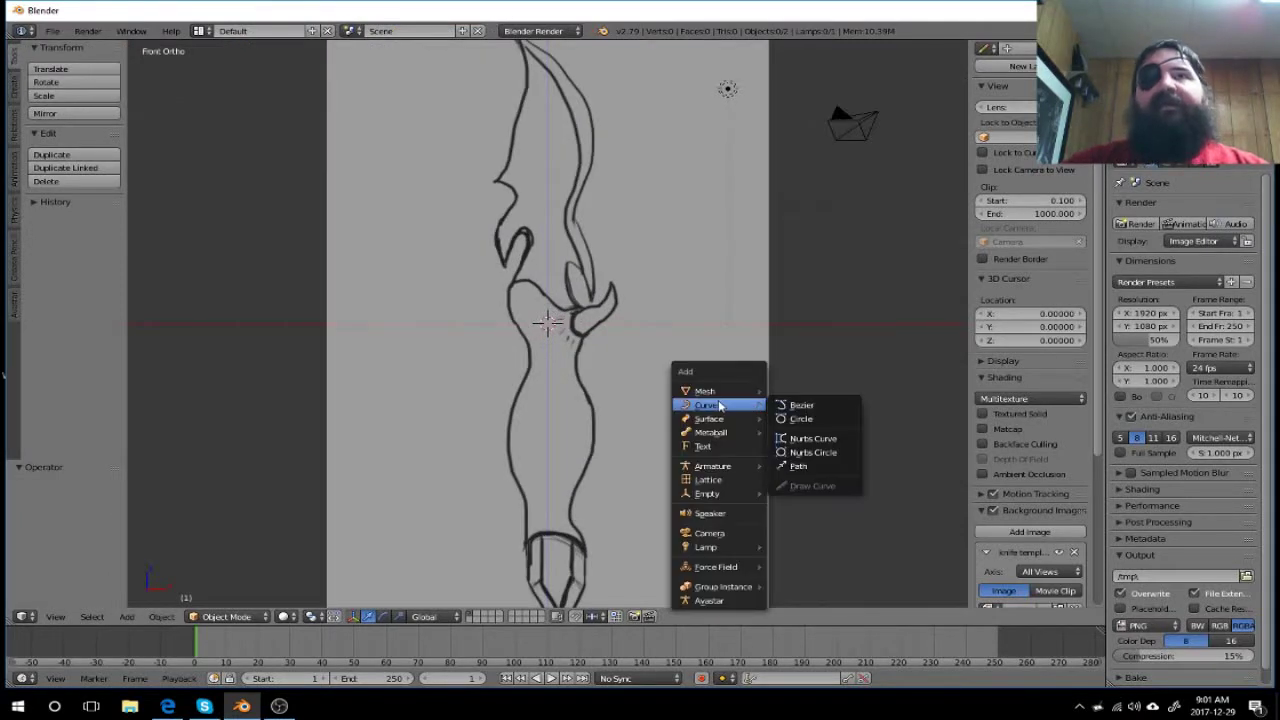
Step: Add a cube, place it at the sketched blade tip, and enter Edit Mode
left_click(838, 118)
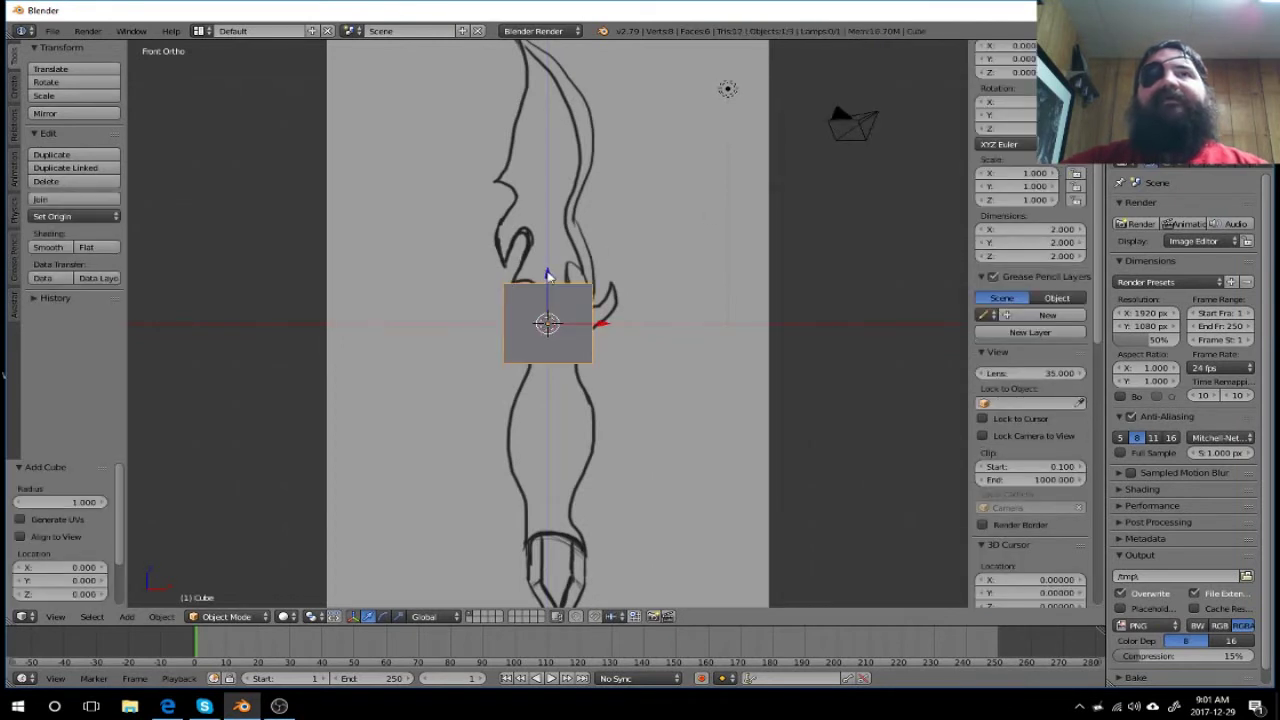
left_click_drag(548, 275, 586, 97)
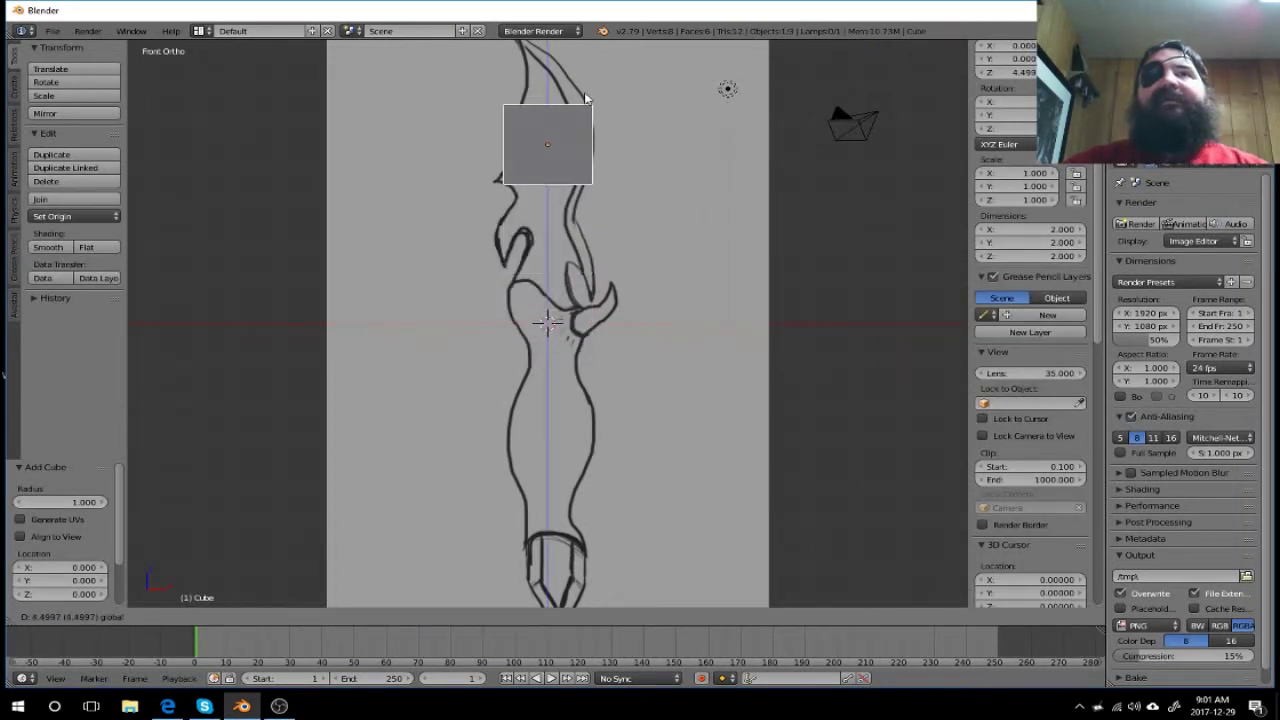
left_click_drag(586, 97, 597, 111)
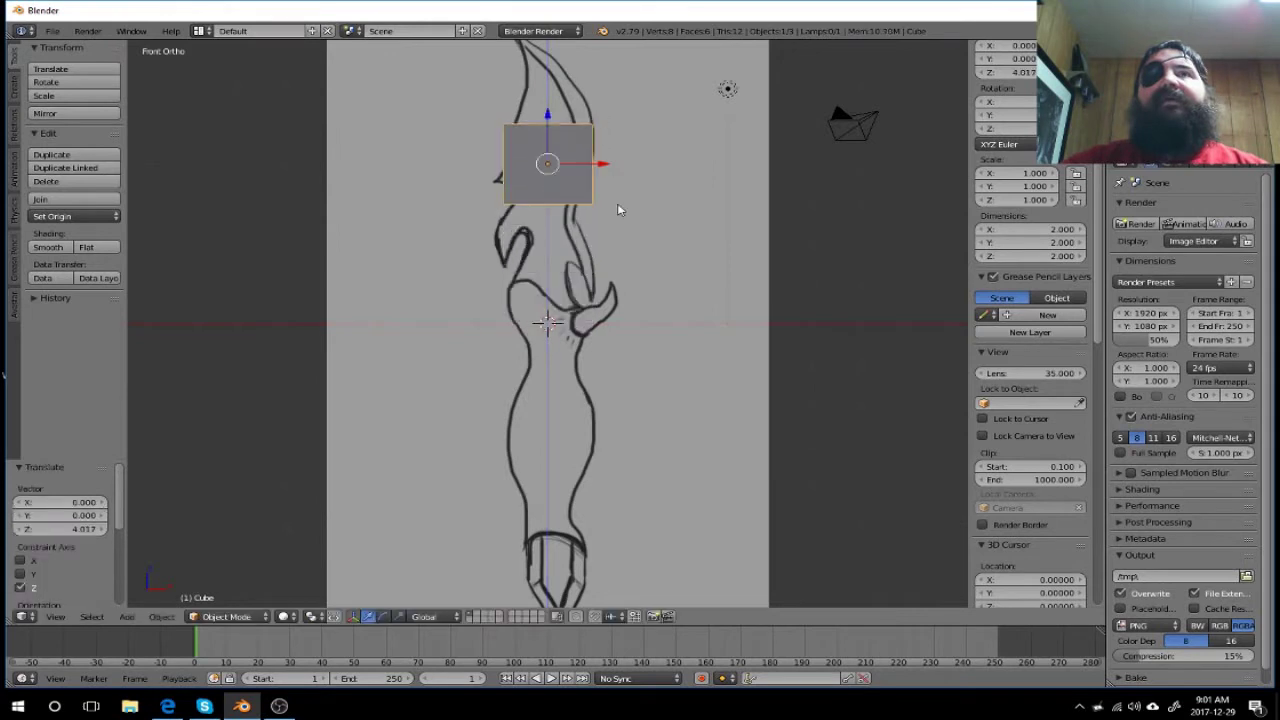
mouse_move(618, 210)
middle_mouse_down()
mouse_move(615, 284)
mouse_move(565, 291)
middle_mouse_up()
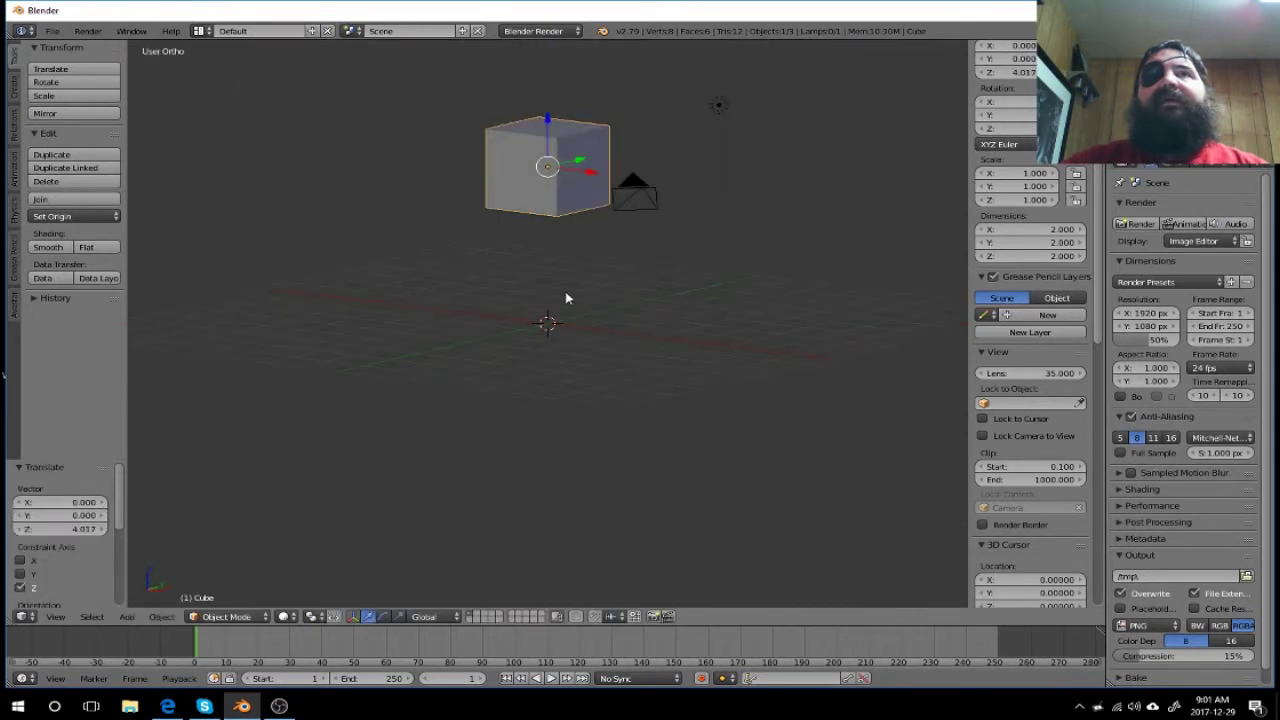
left_click(214, 619)
left_click(222, 584)
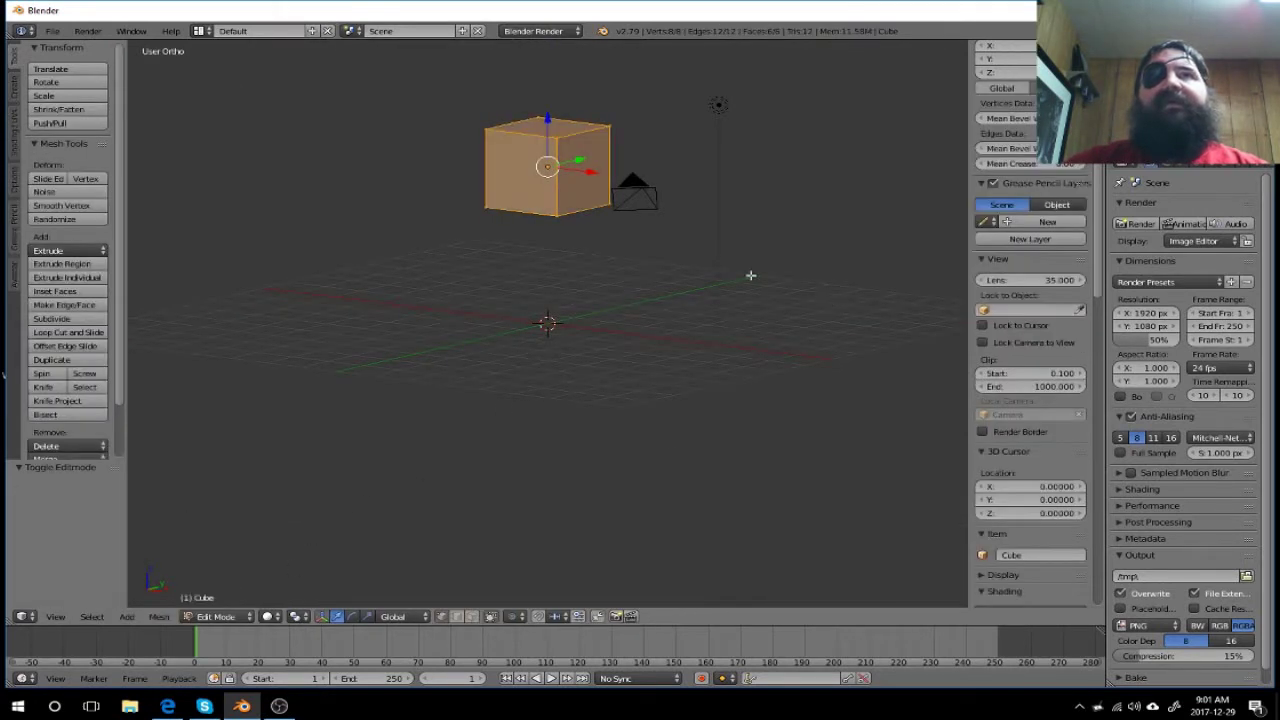
middle_click_drag(751, 275, 654, 280)
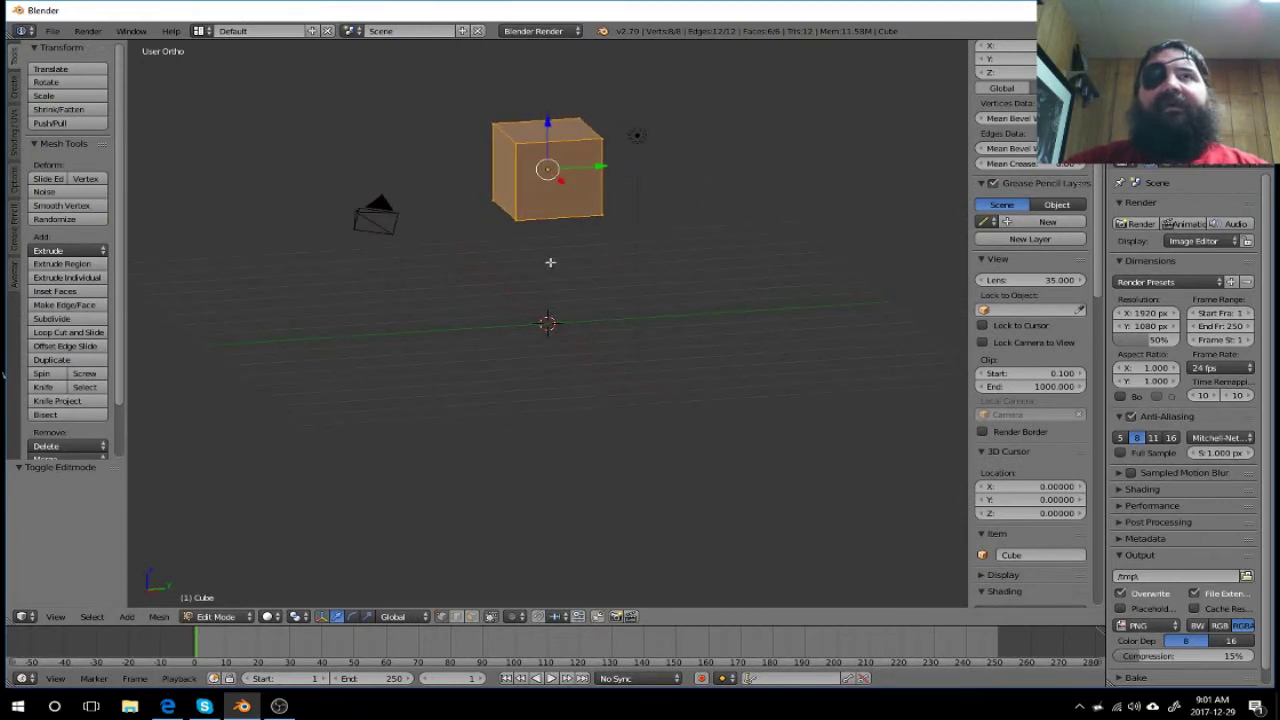
Step: Cut a centred vertical edge loop and switch the viewport shading to Wireframe
key("ctrl+r")
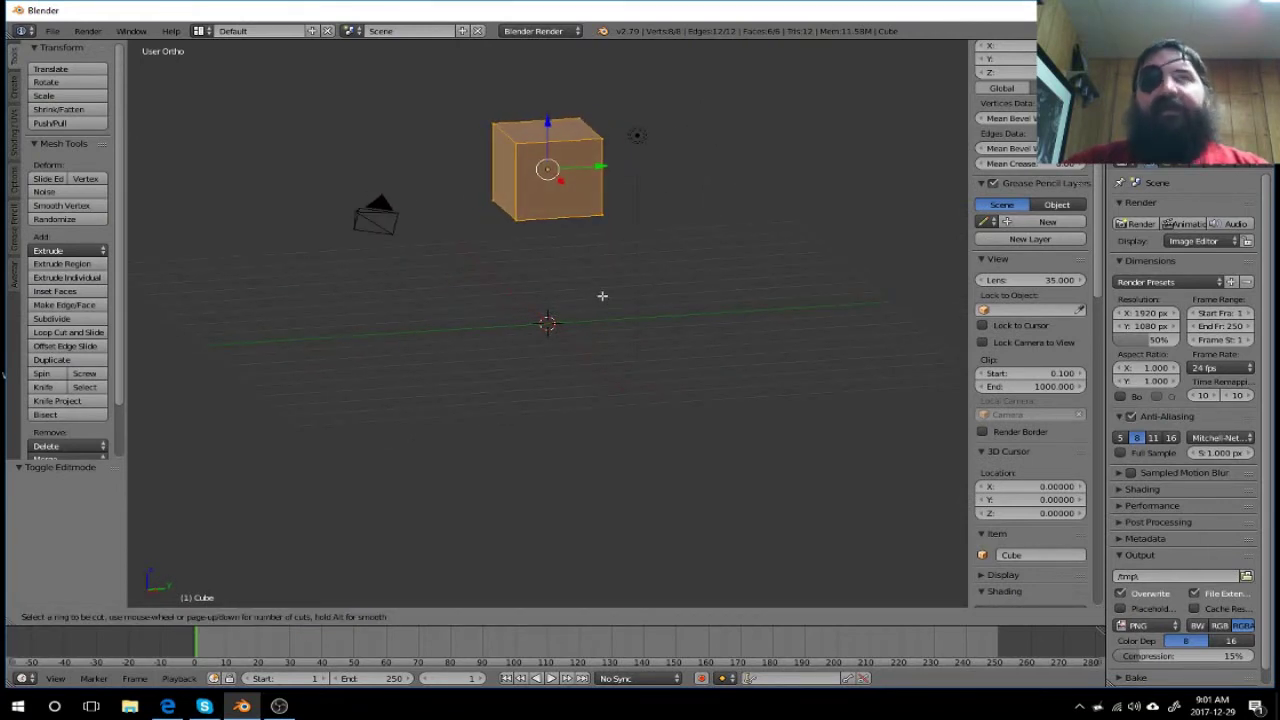
left_click(569, 203)
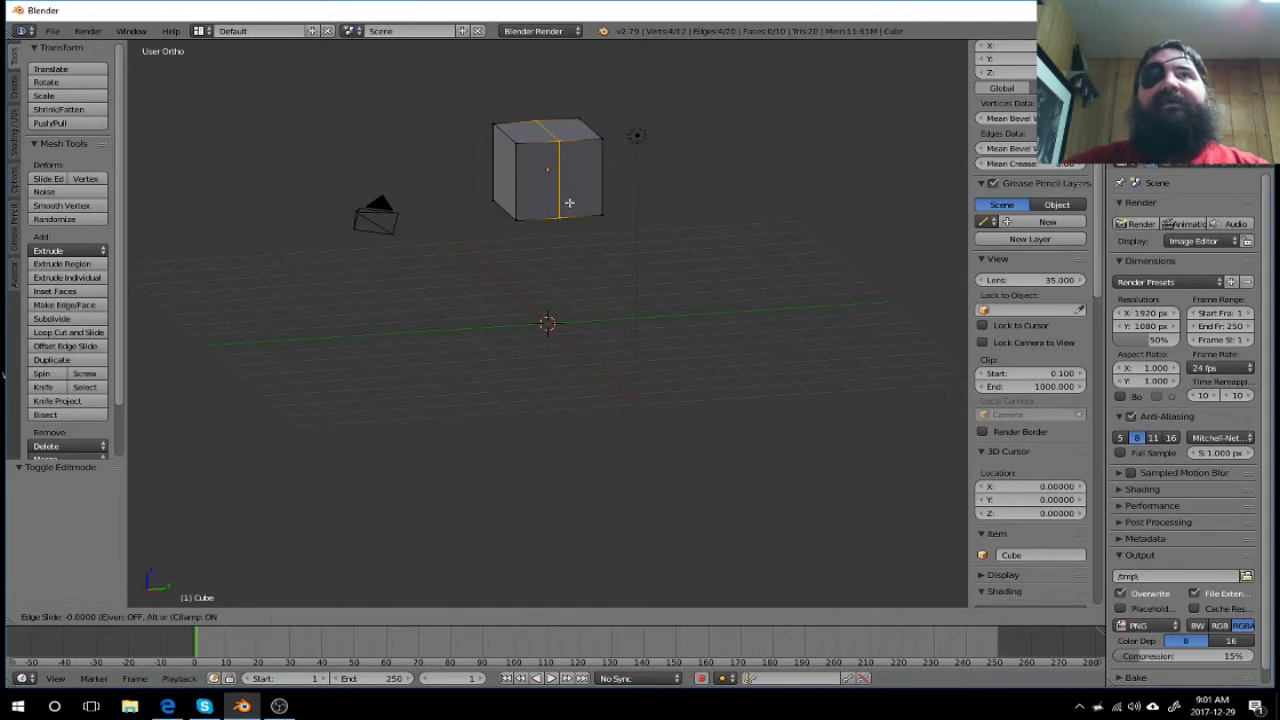
right_click(583, 232)
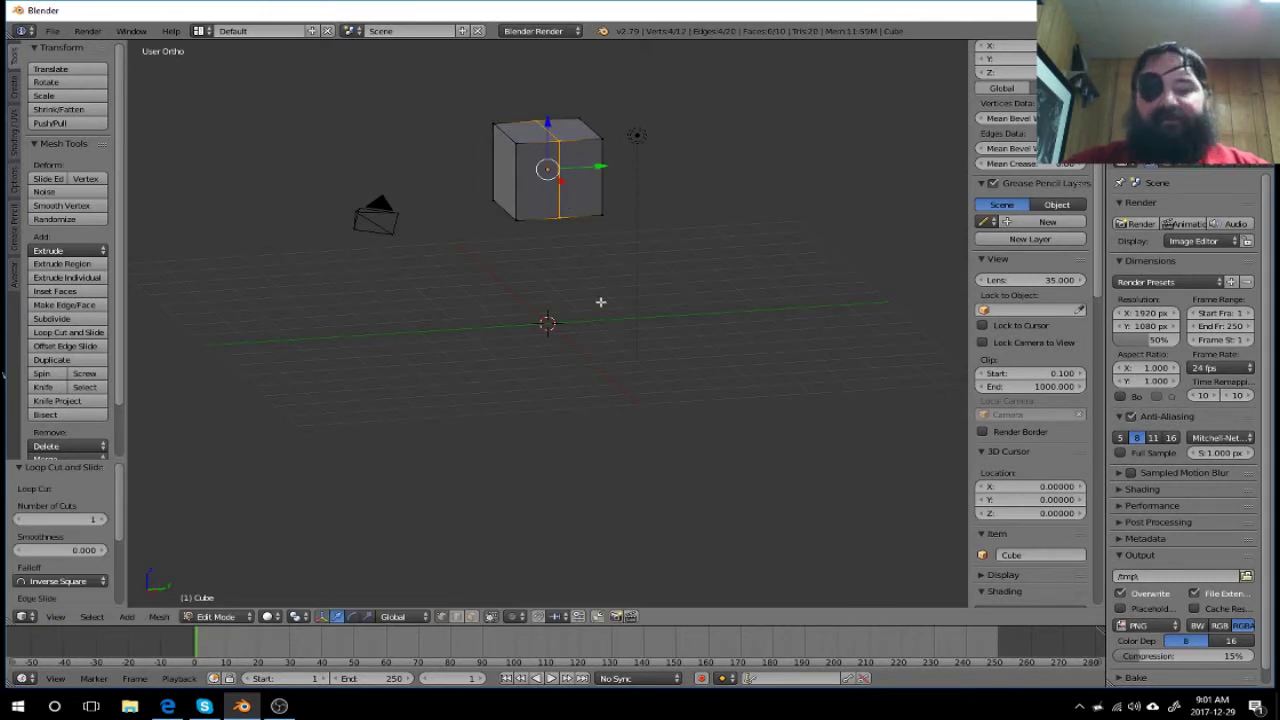
left_click(267, 620)
left_click(303, 594)
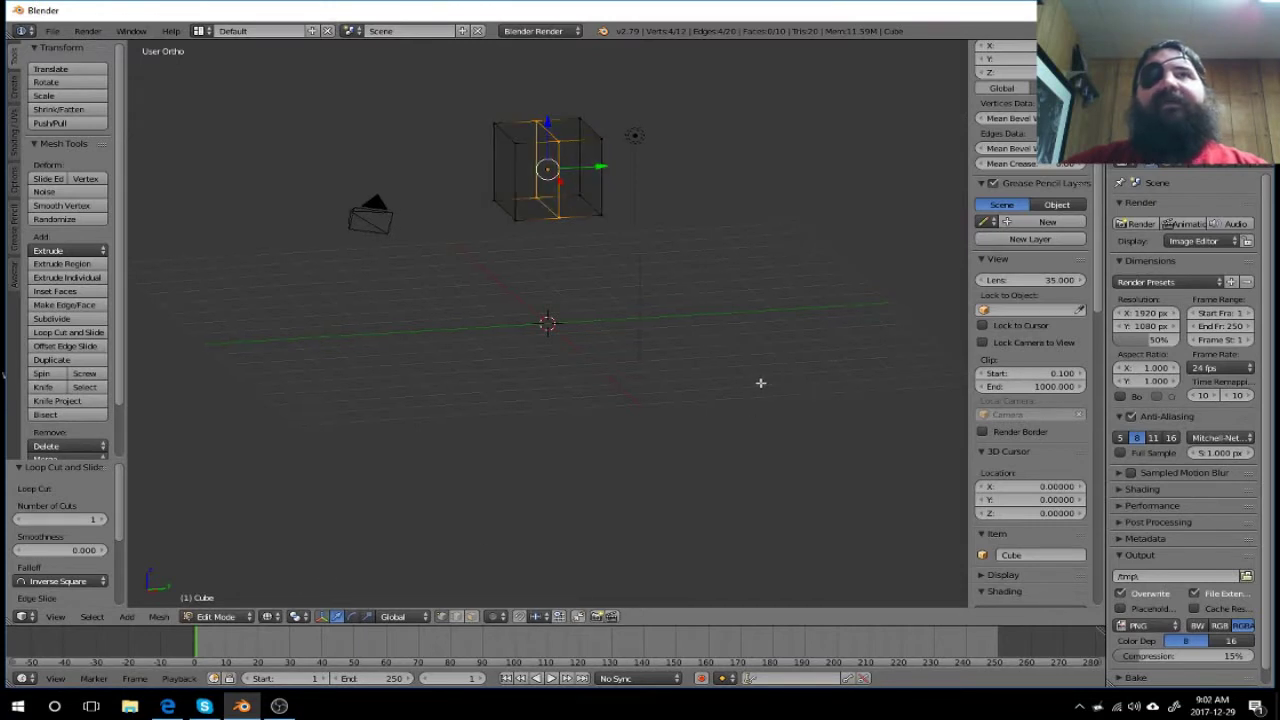
middle_click_drag(760, 383, 658, 236)
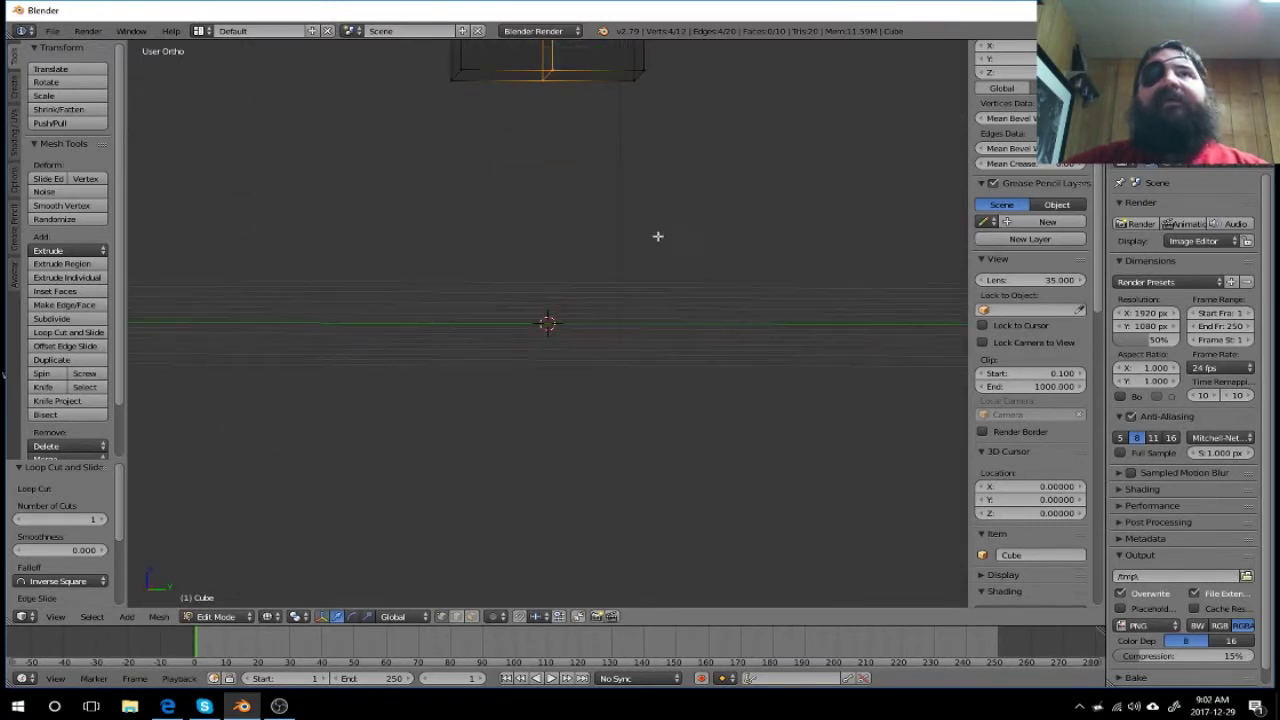
mouse_move(727, 133)
middle_mouse_down()
mouse_move(748, 434)
mouse_move(729, 429)
middle_mouse_up()
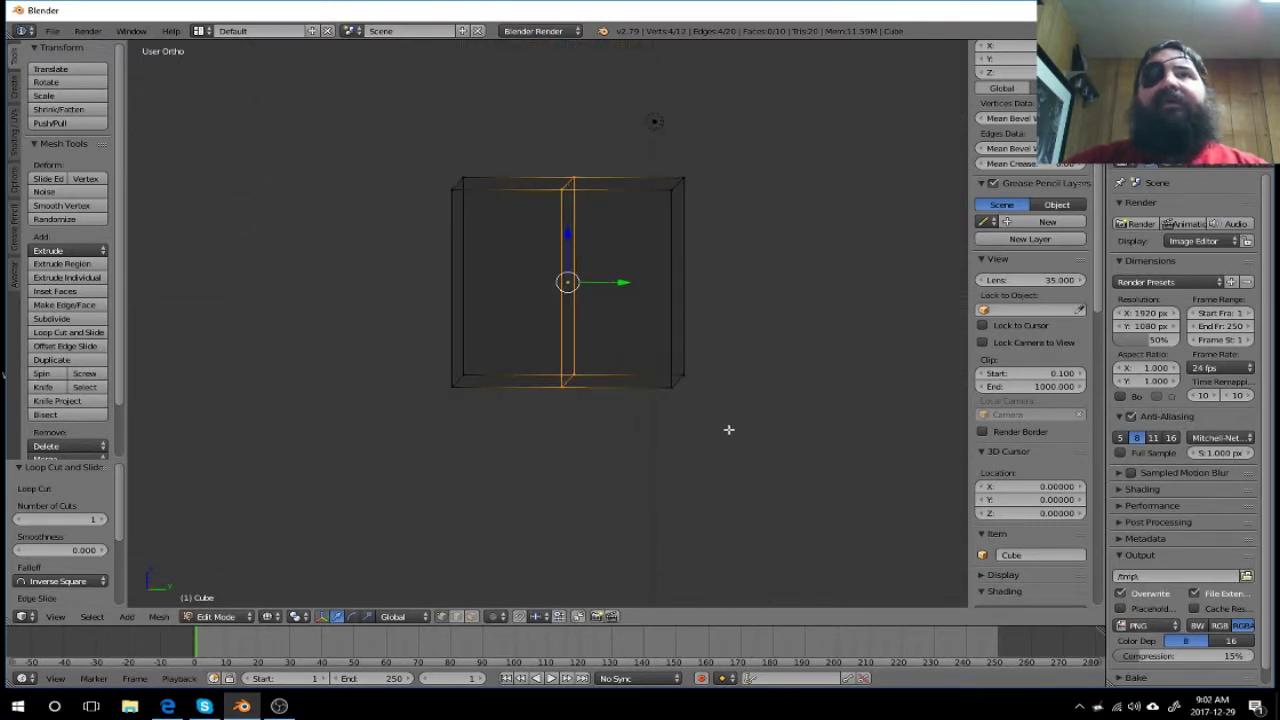
Step: Delete the right-half vertices of the cube and select the remaining half
key("a")
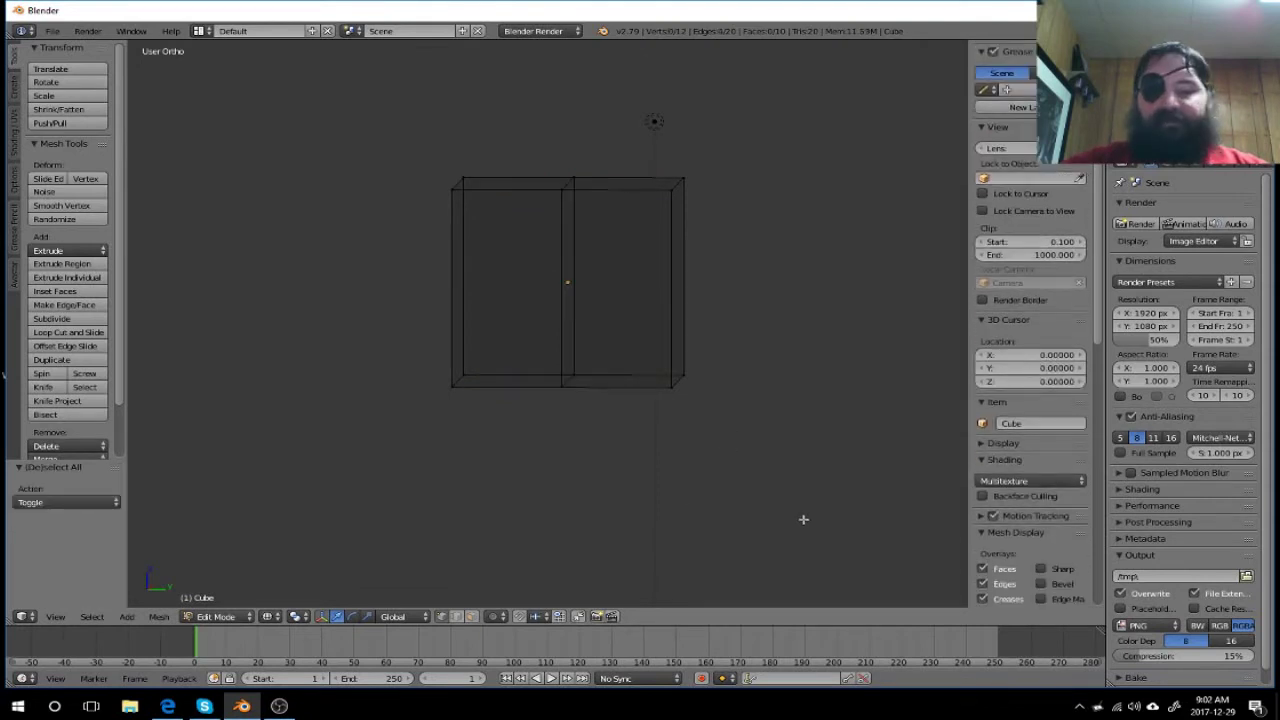
key("b")
left_click_drag(803, 519, 634, 140)
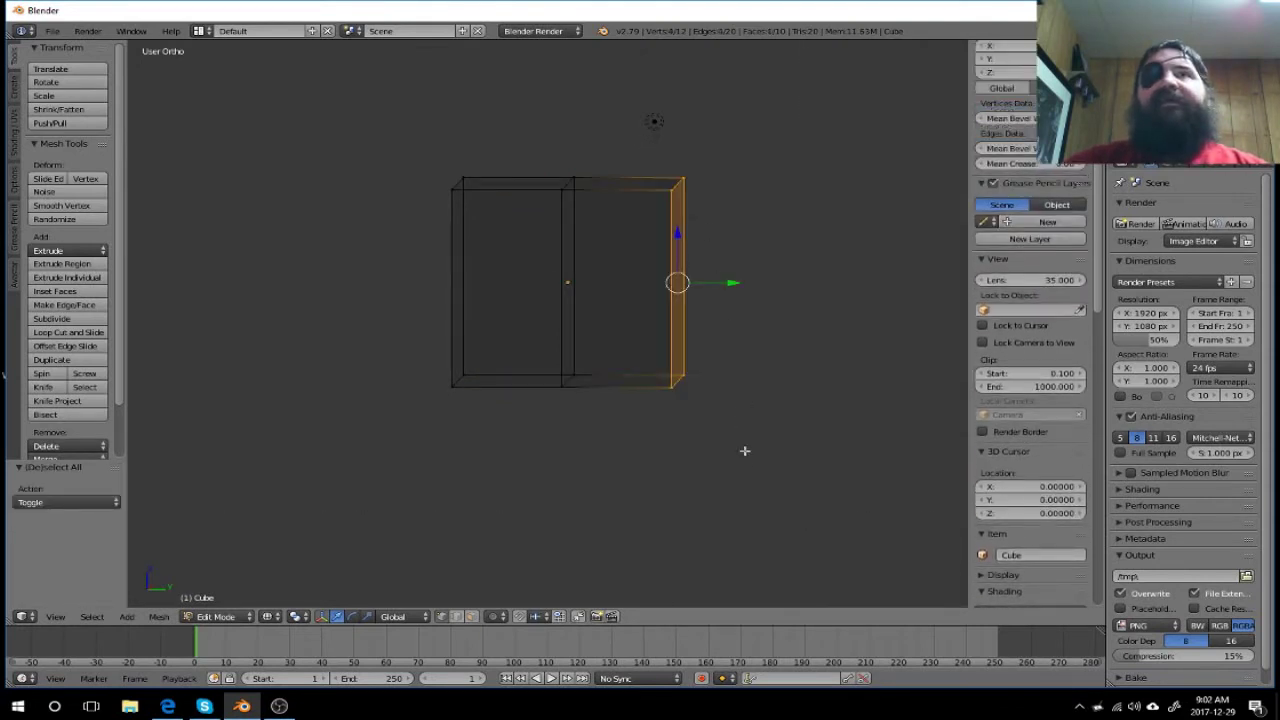
key("x")
left_click(740, 457)
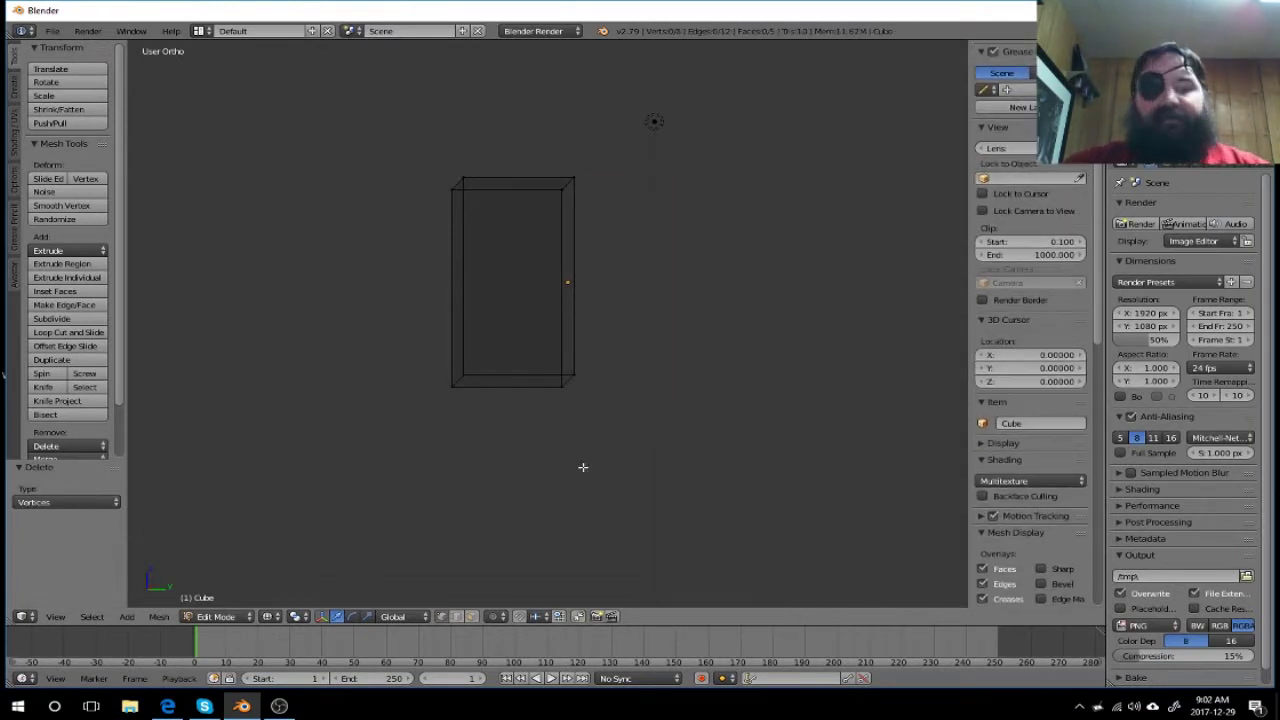
key("a")
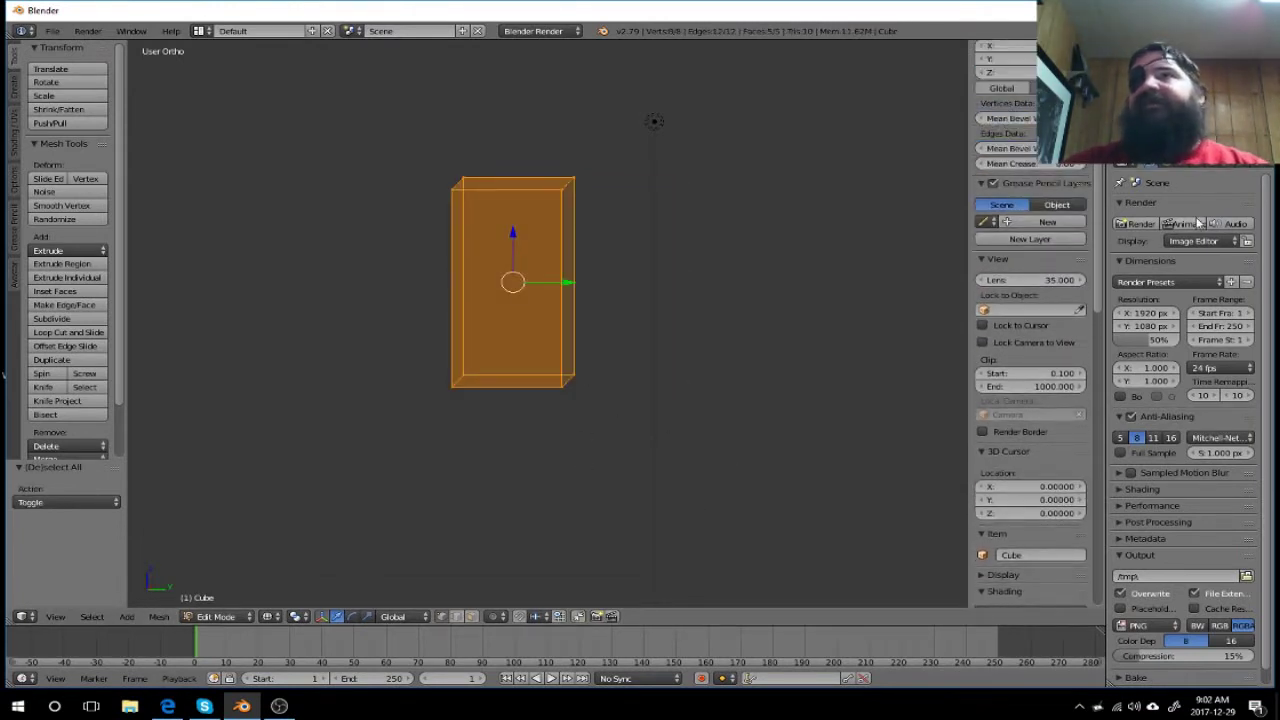
left_click(1229, 166)
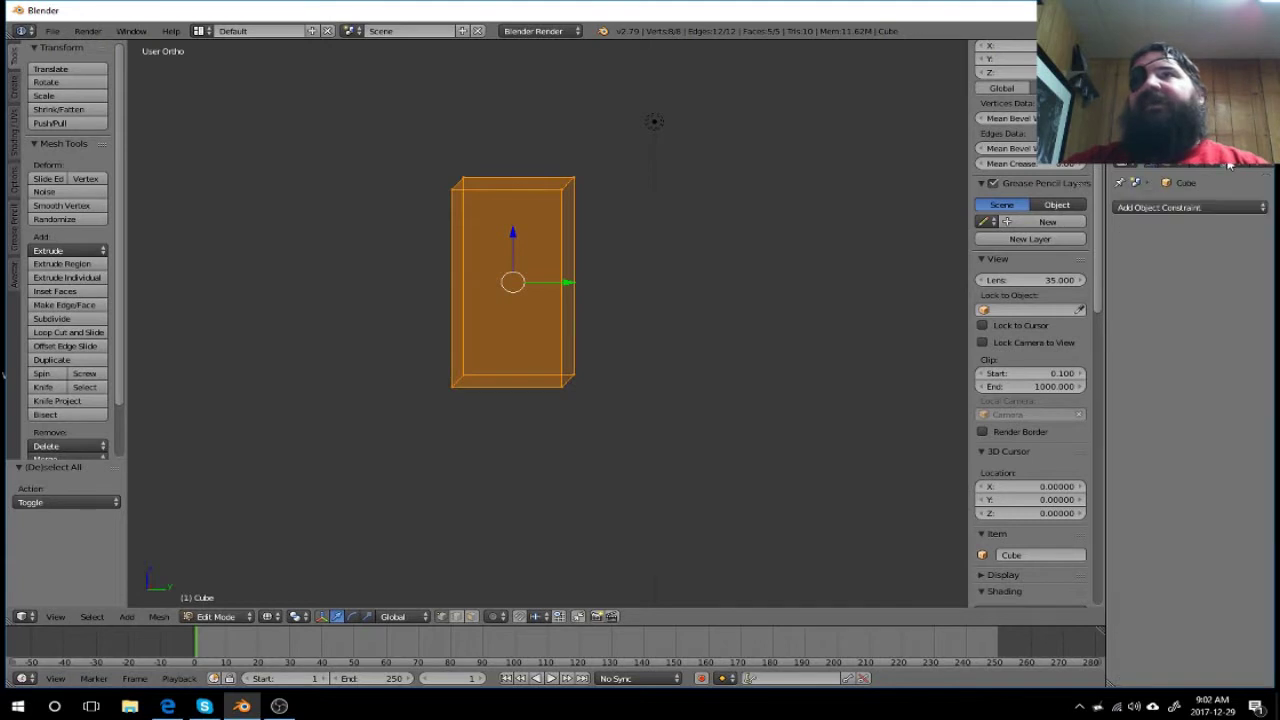
Step: Add a Mirror modifier with Clipping on and the Y axis also enabled
left_click(1183, 207)
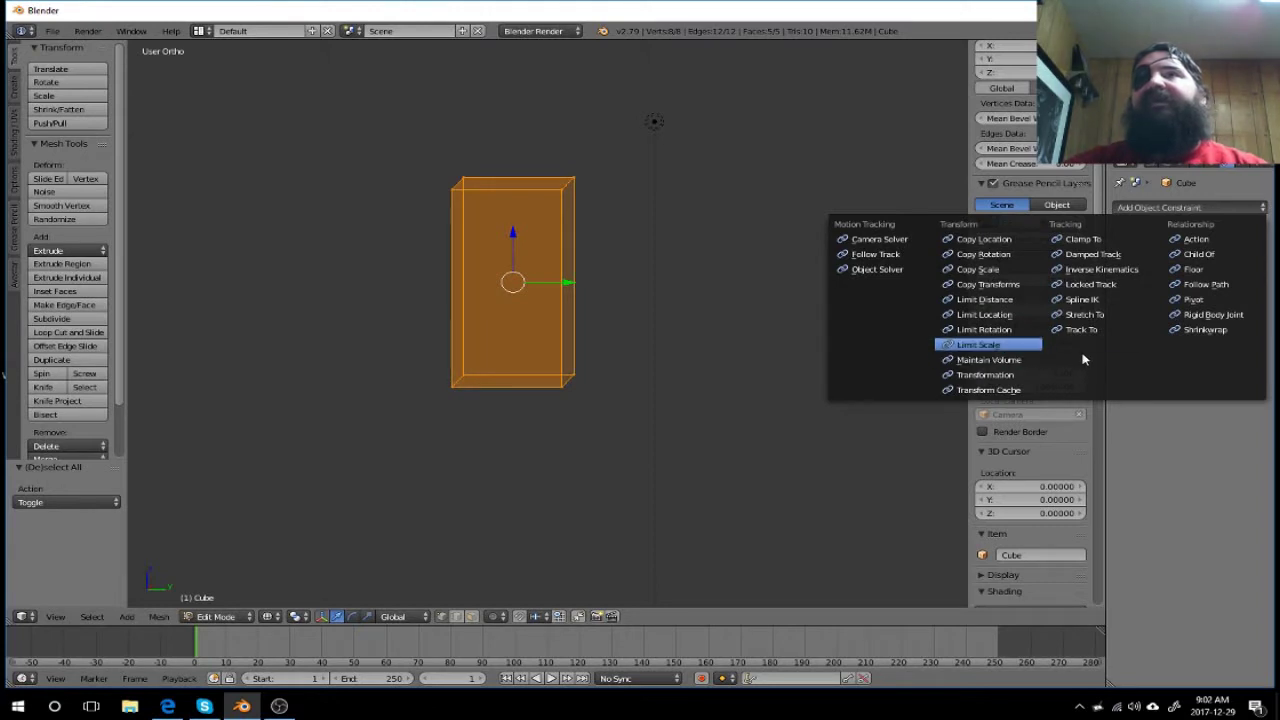
left_click(1248, 166)
left_click(1174, 209)
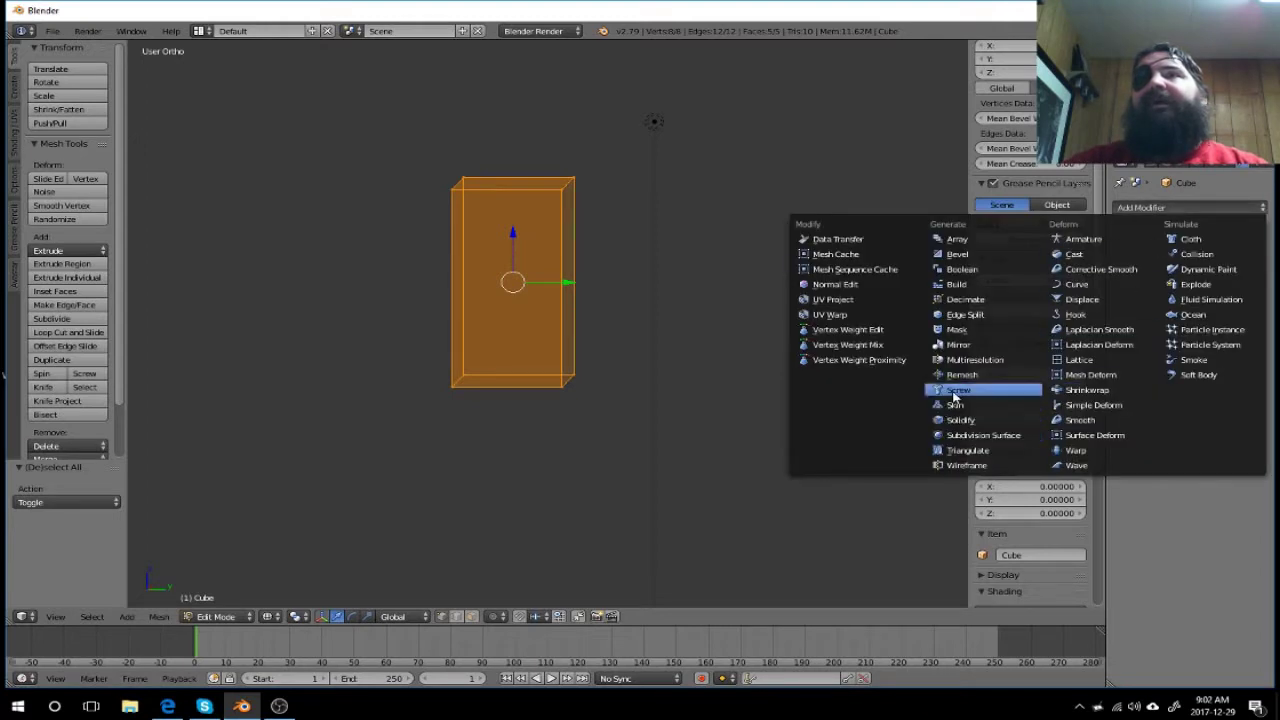
left_click(976, 346)
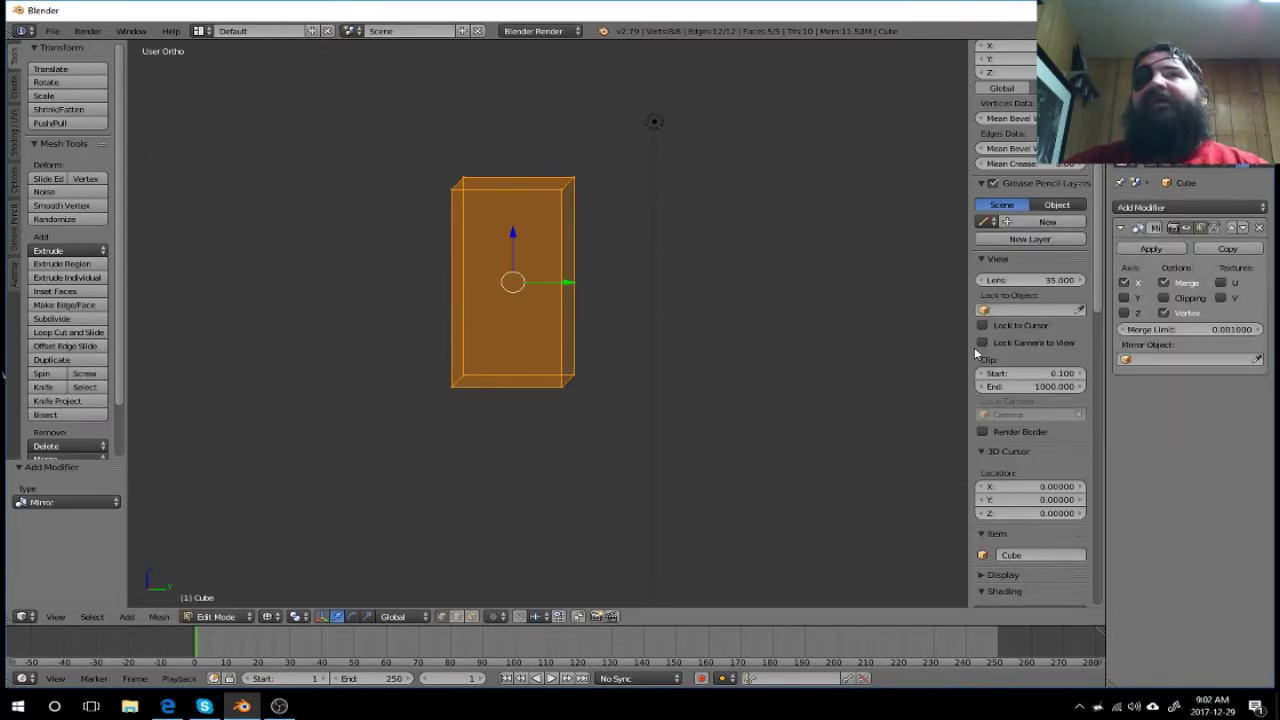
left_click(1166, 299)
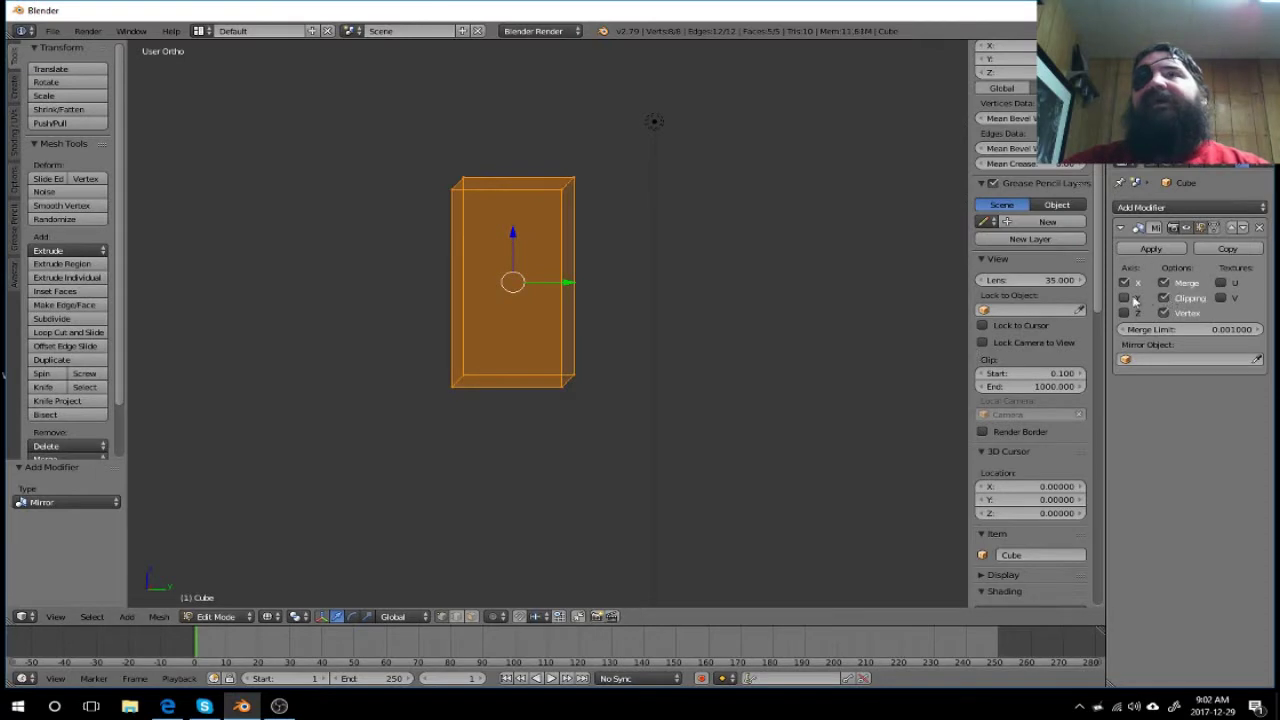
left_click(1125, 298)
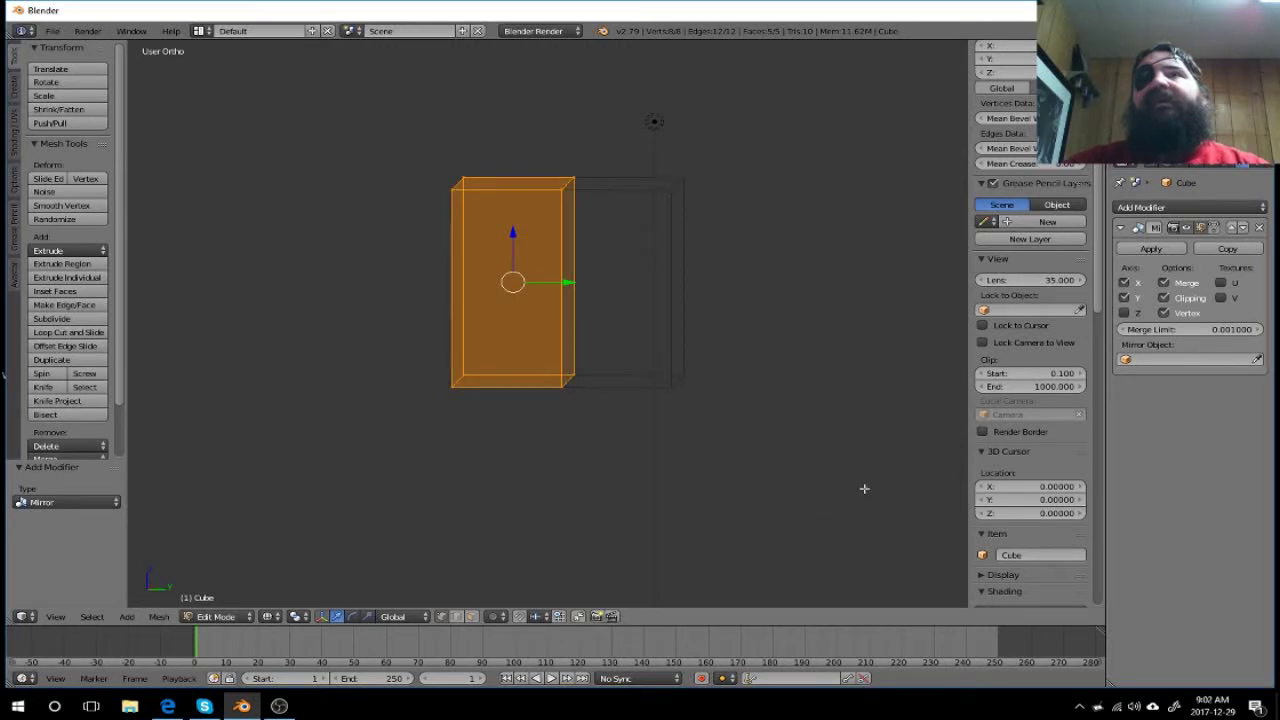
Step: Raise the whole half cube higher over the blade sketch in front view
mouse_move(678, 484)
middle_mouse_down()
mouse_move(823, 494)
mouse_move(791, 494)
middle_mouse_up()
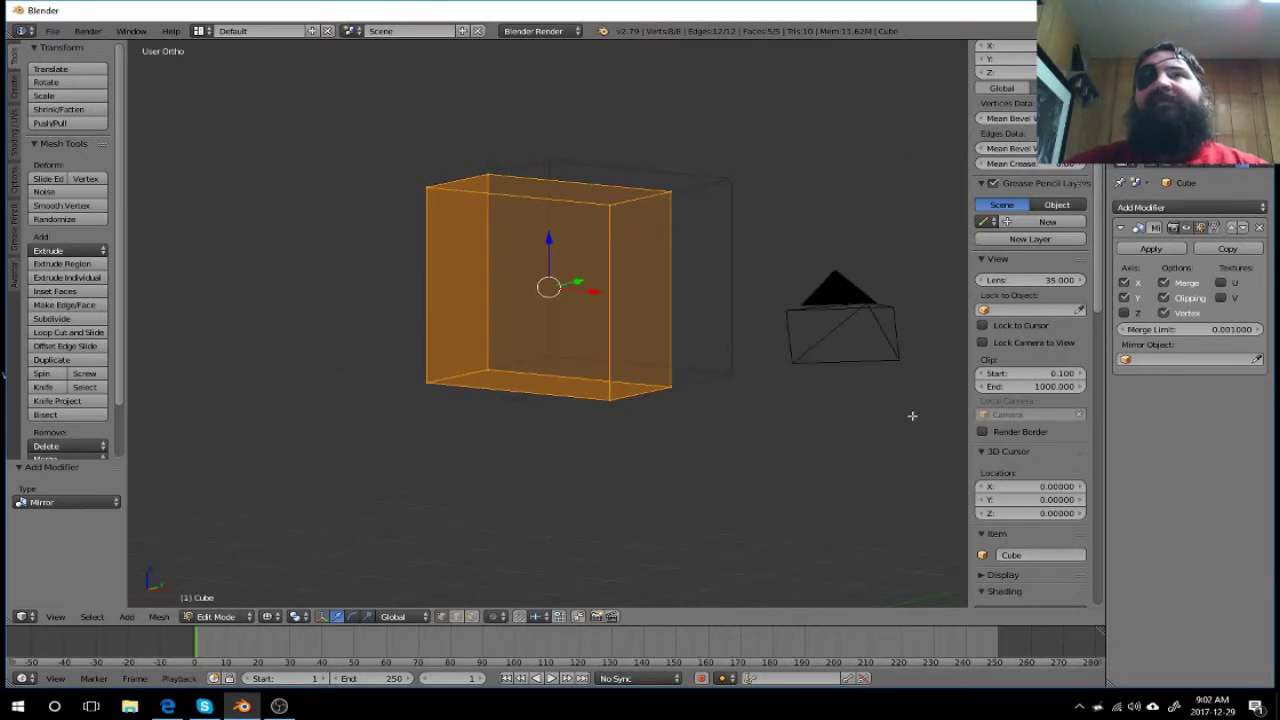
key("KP_1")
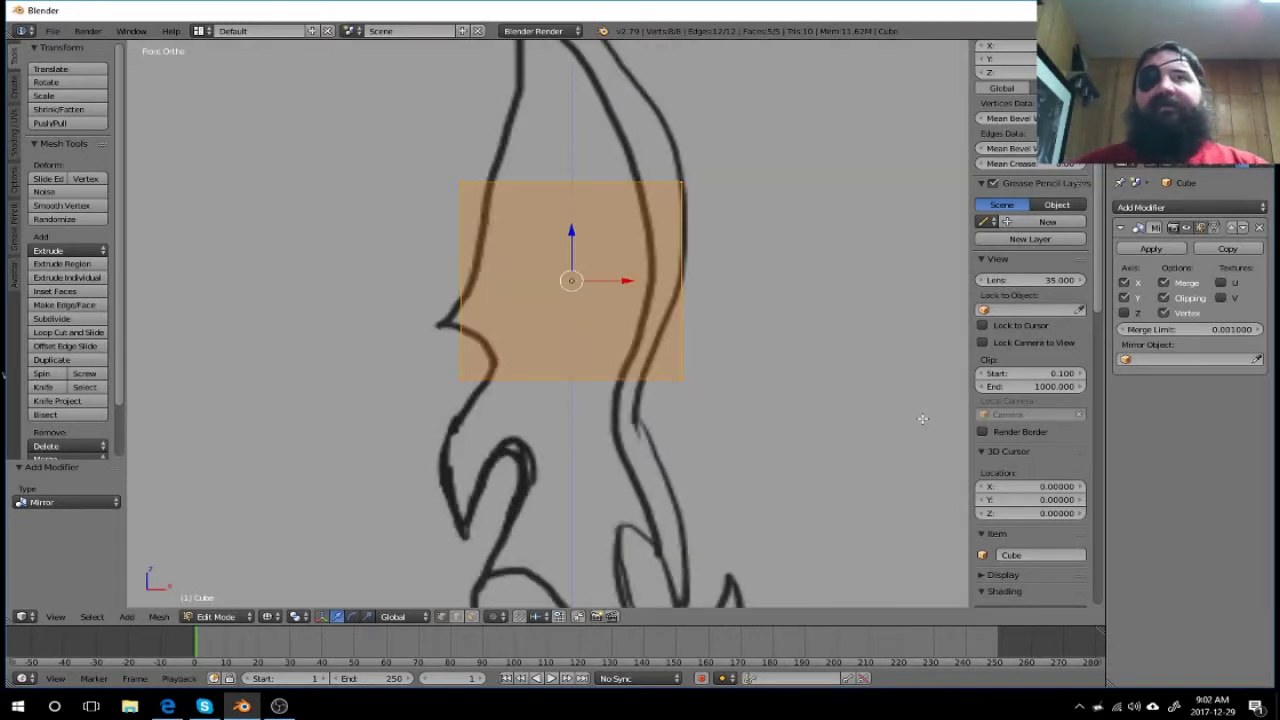
key("a")
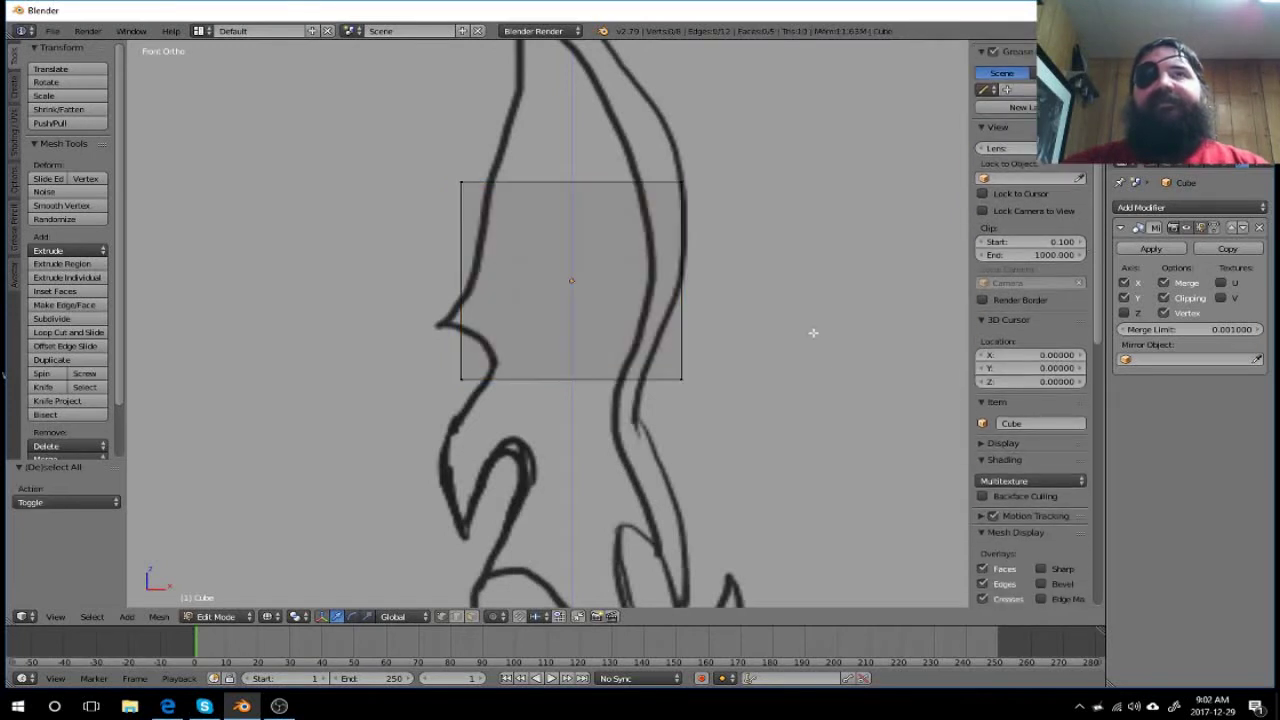
scroll(813, 333, "down", 2)
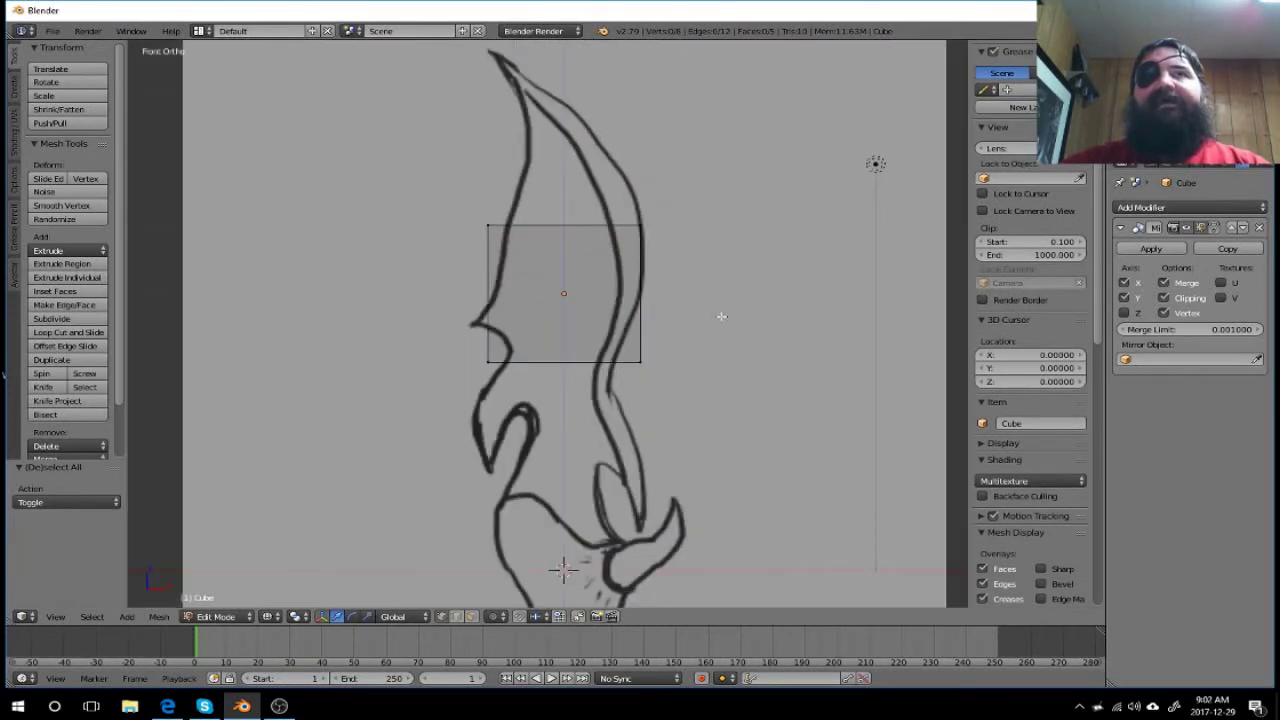
key("a")
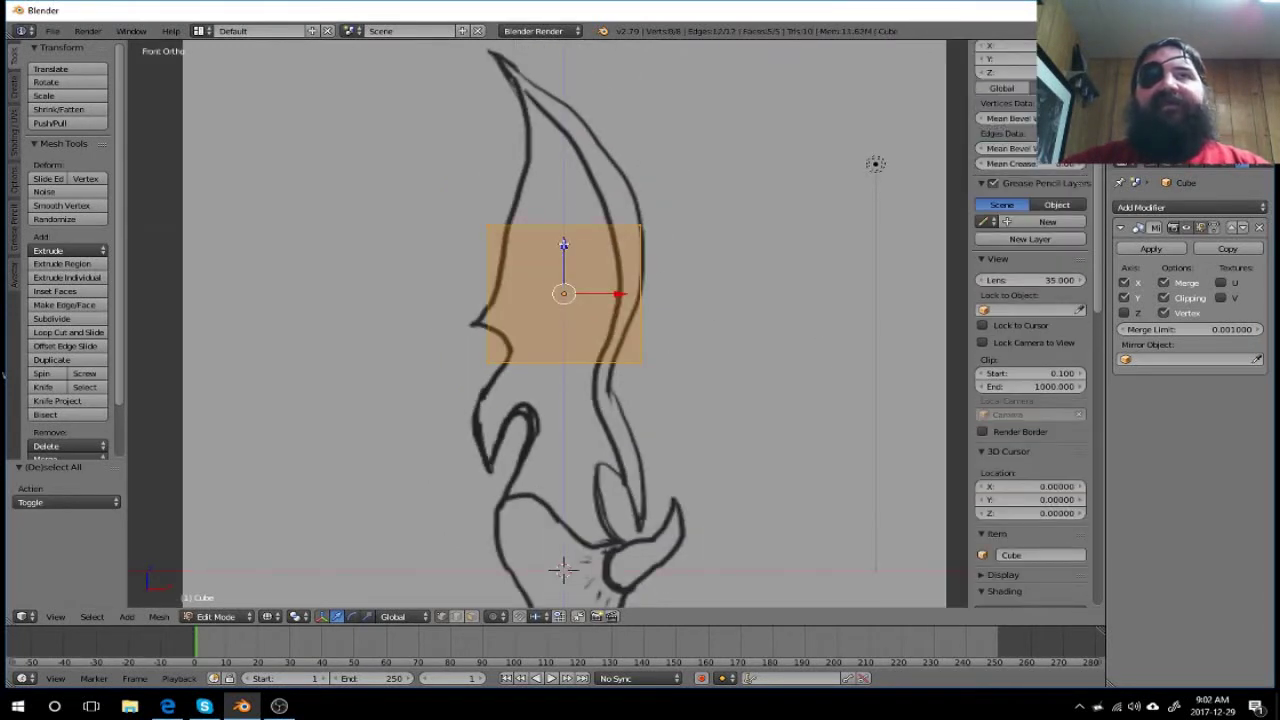
left_click_drag(563, 244, 568, 177)
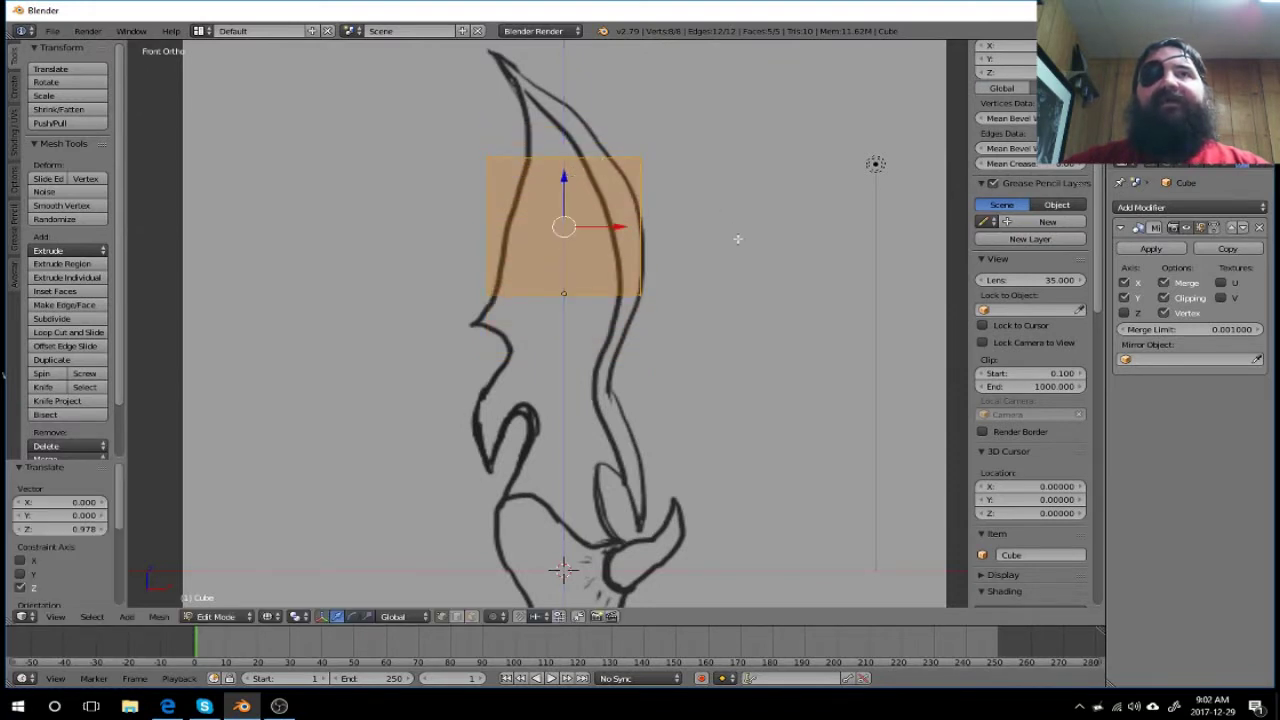
Step: Extrude the cube's top face upward toward the blade tip
middle_click_drag(737, 239, 740, 328)
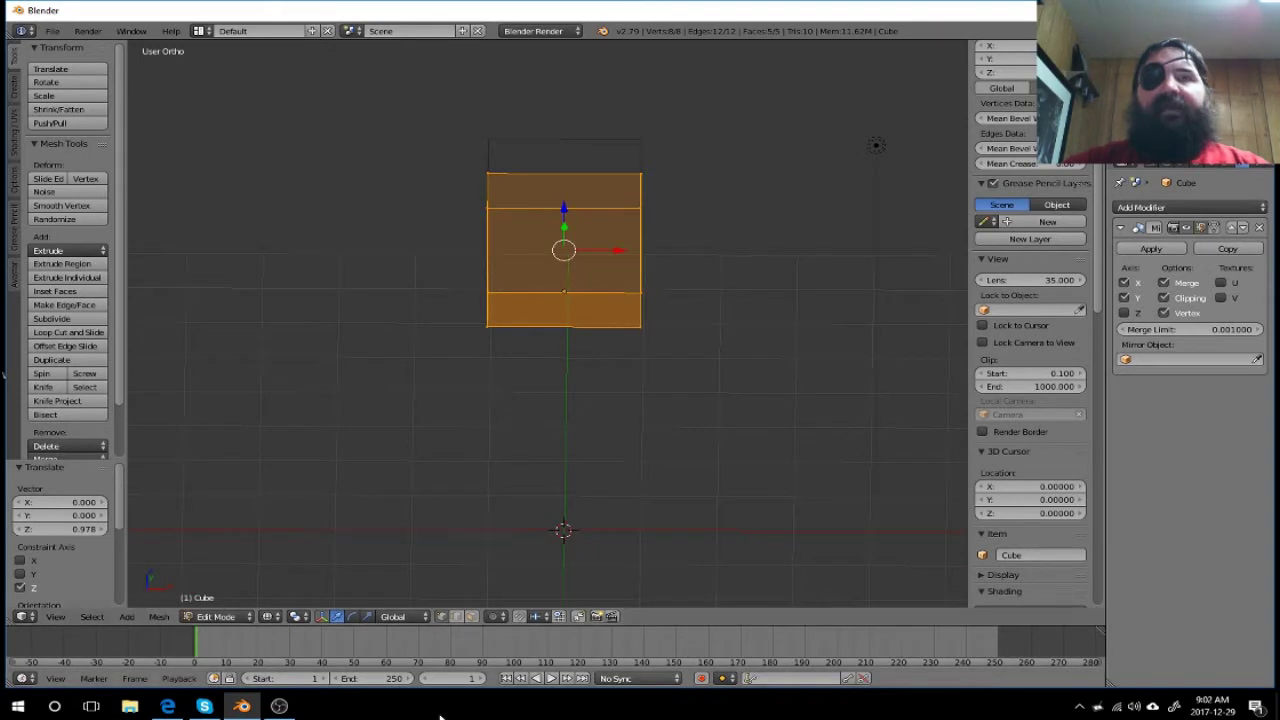
left_click(470, 622)
right_click(548, 189)
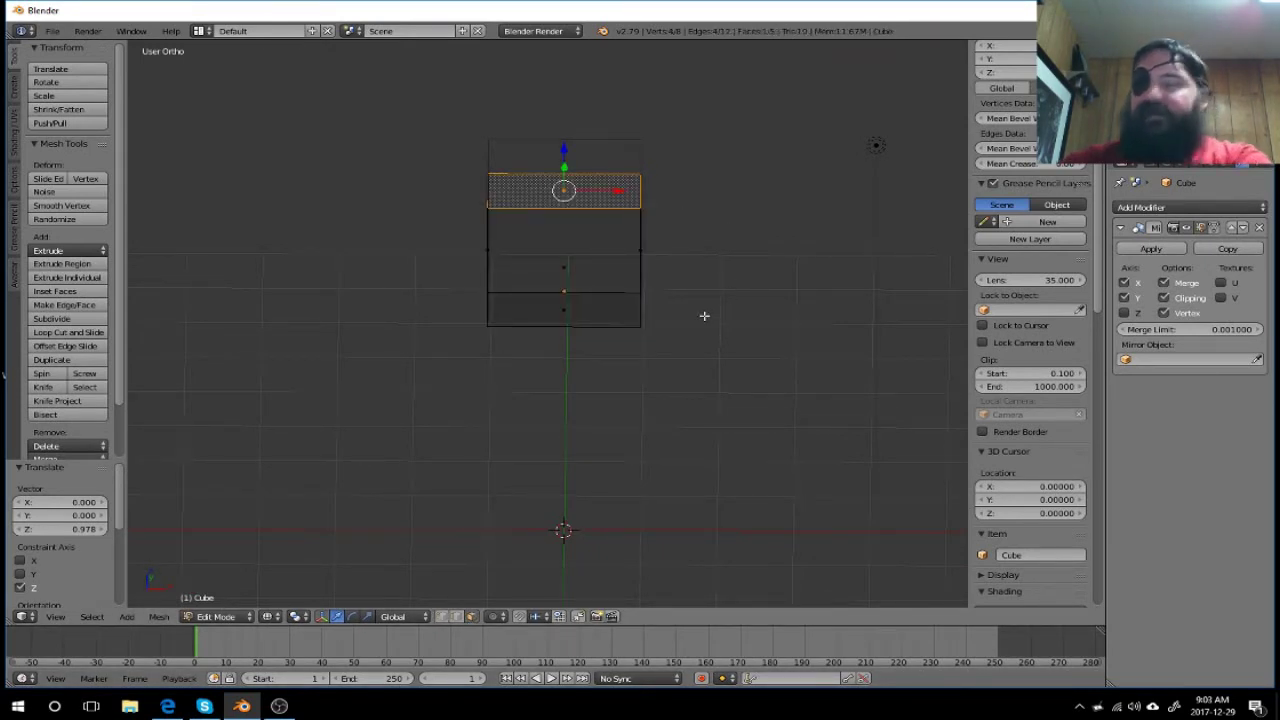
key("KP_1")
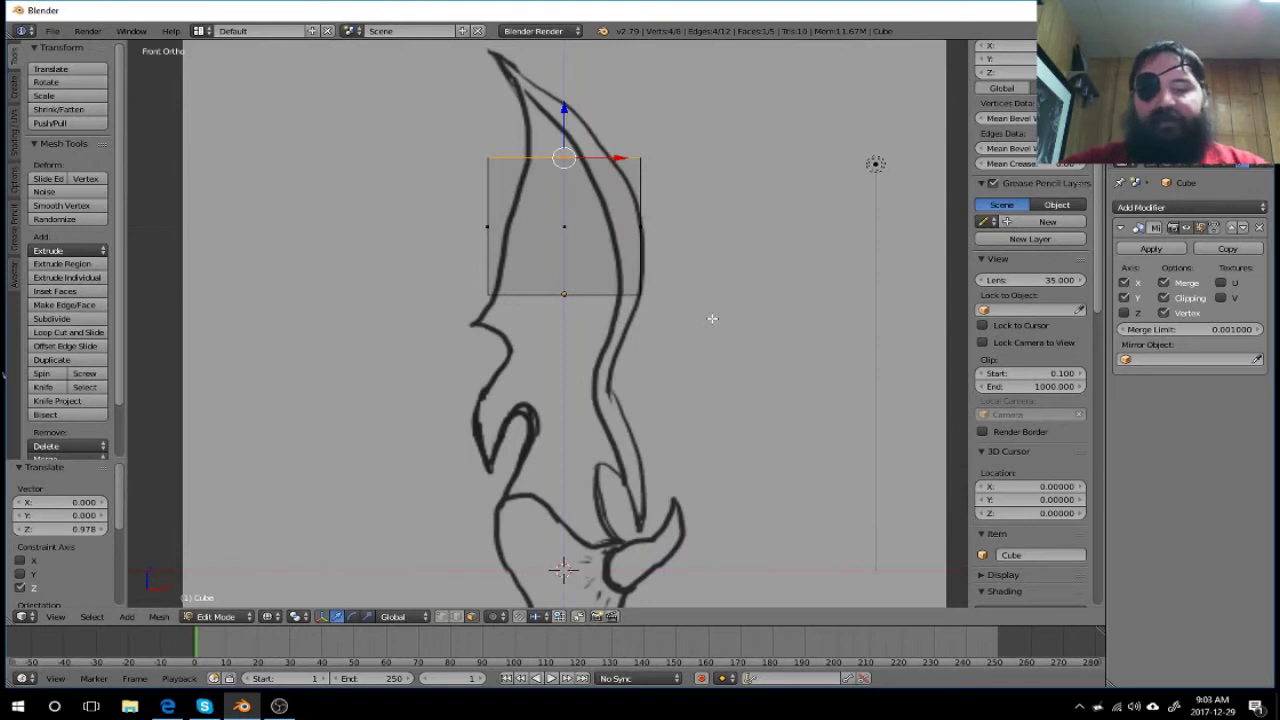
key("e")
left_click(652, 206)
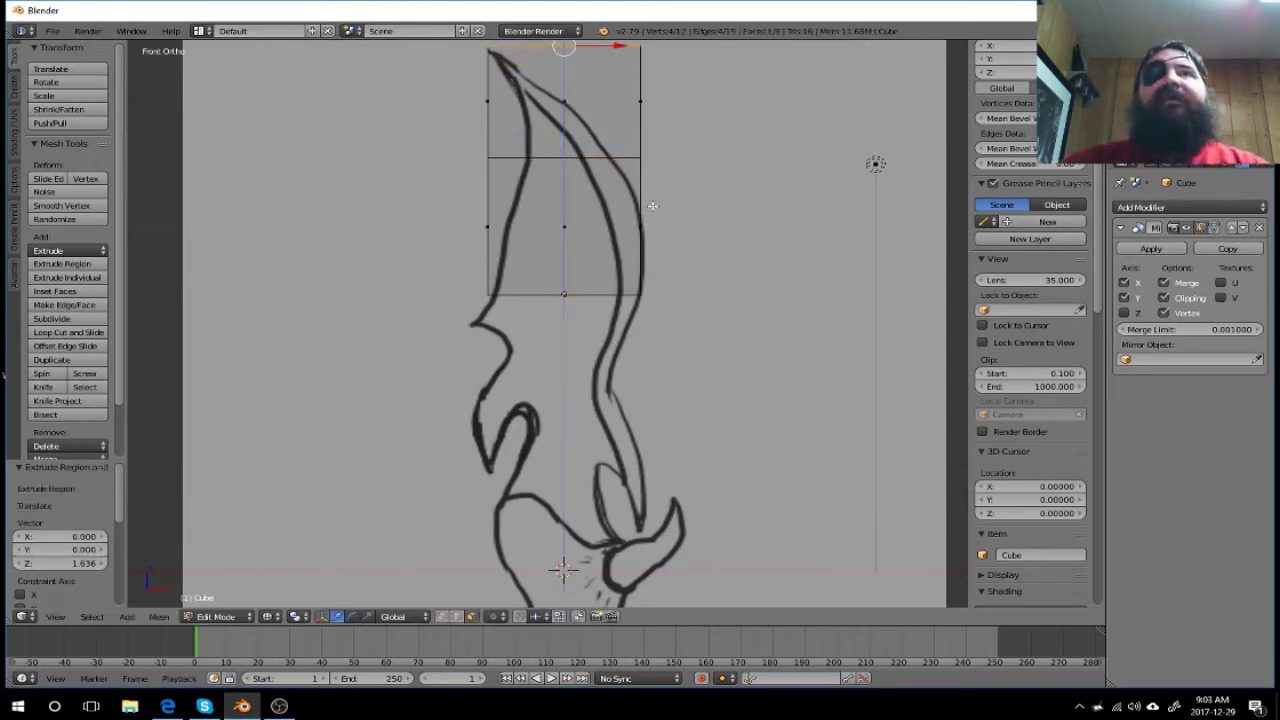
middle_click_drag(728, 162, 740, 292, "shift")
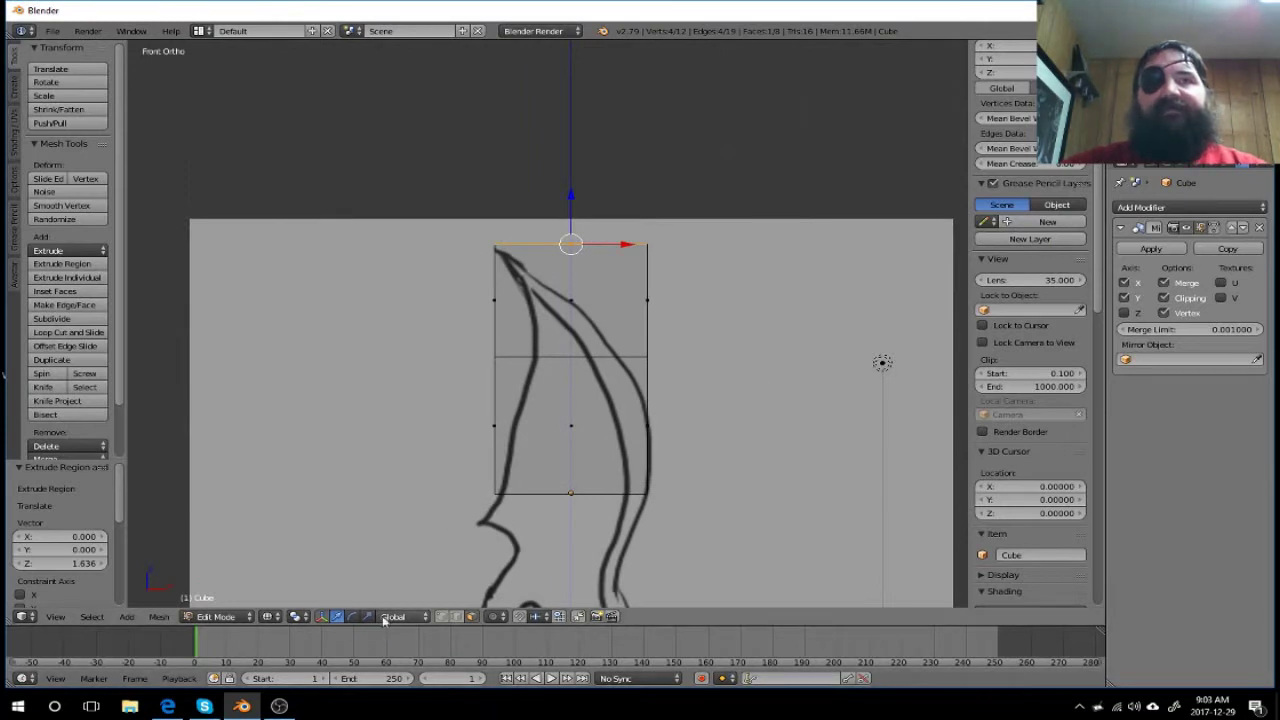
Step: Slide the top-right edge 2.225 left along X to form the pointed tip
left_click(448, 618)
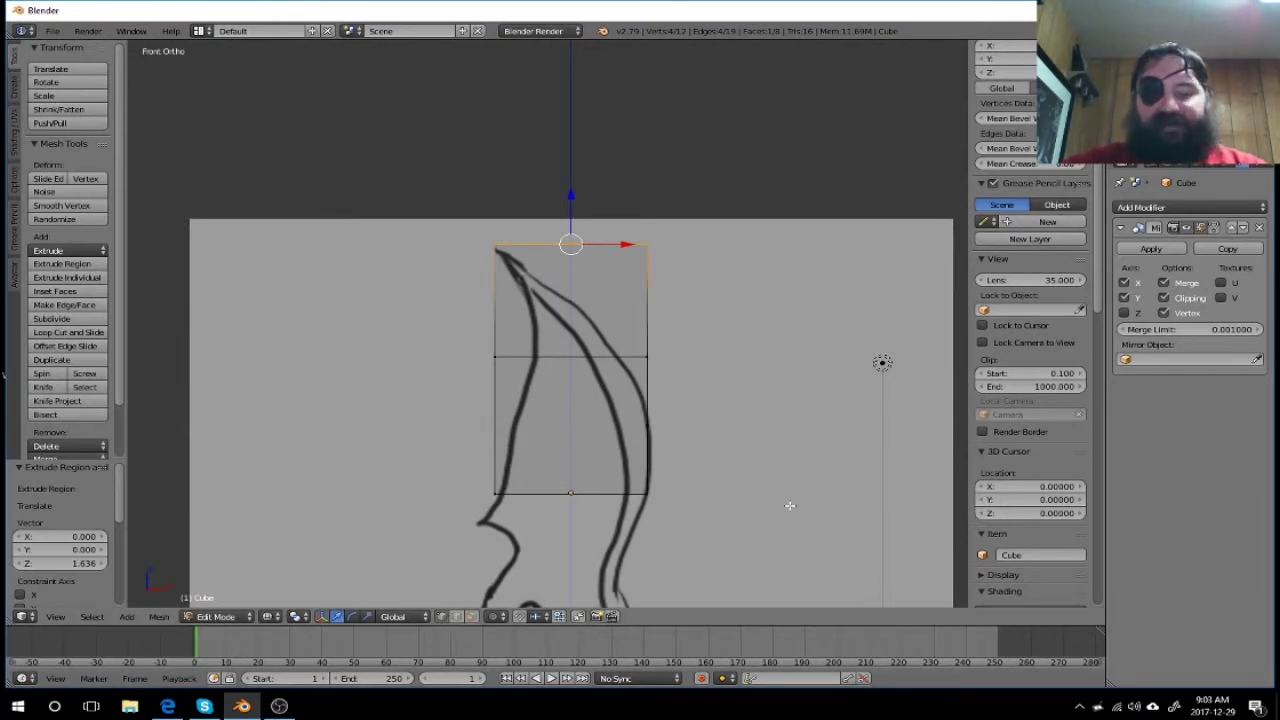
key("a")
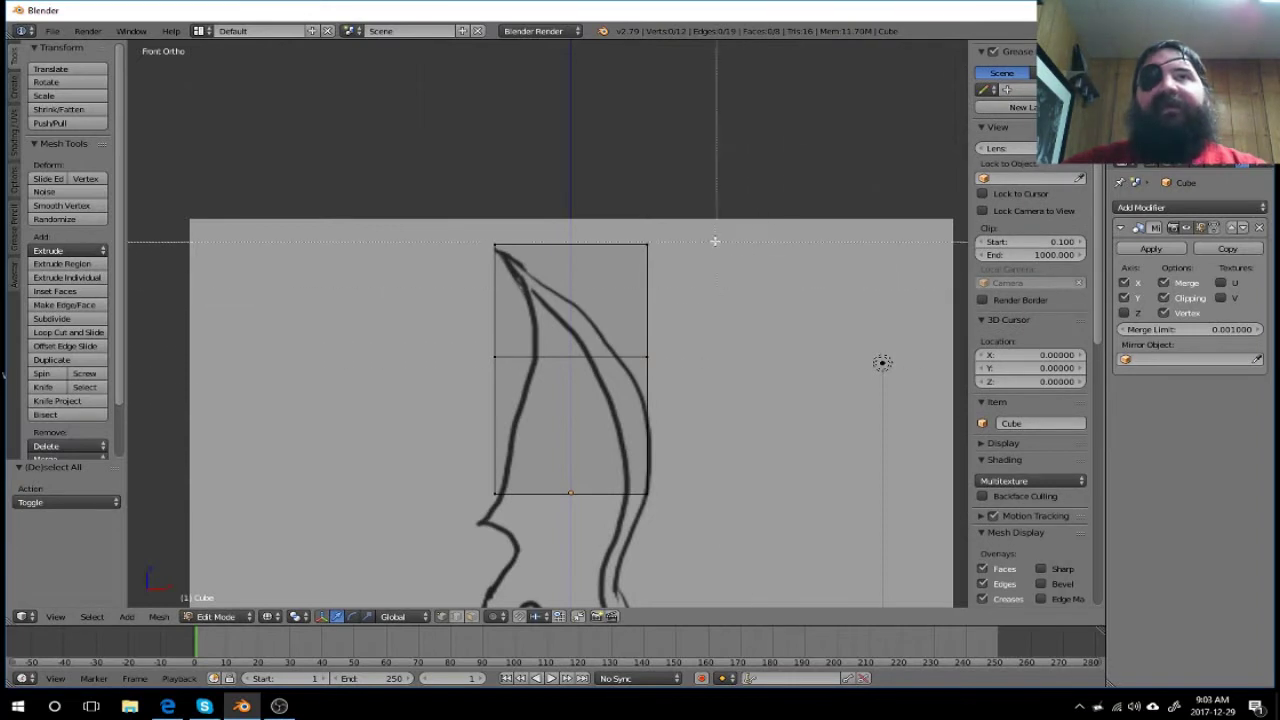
right_click(605, 256)
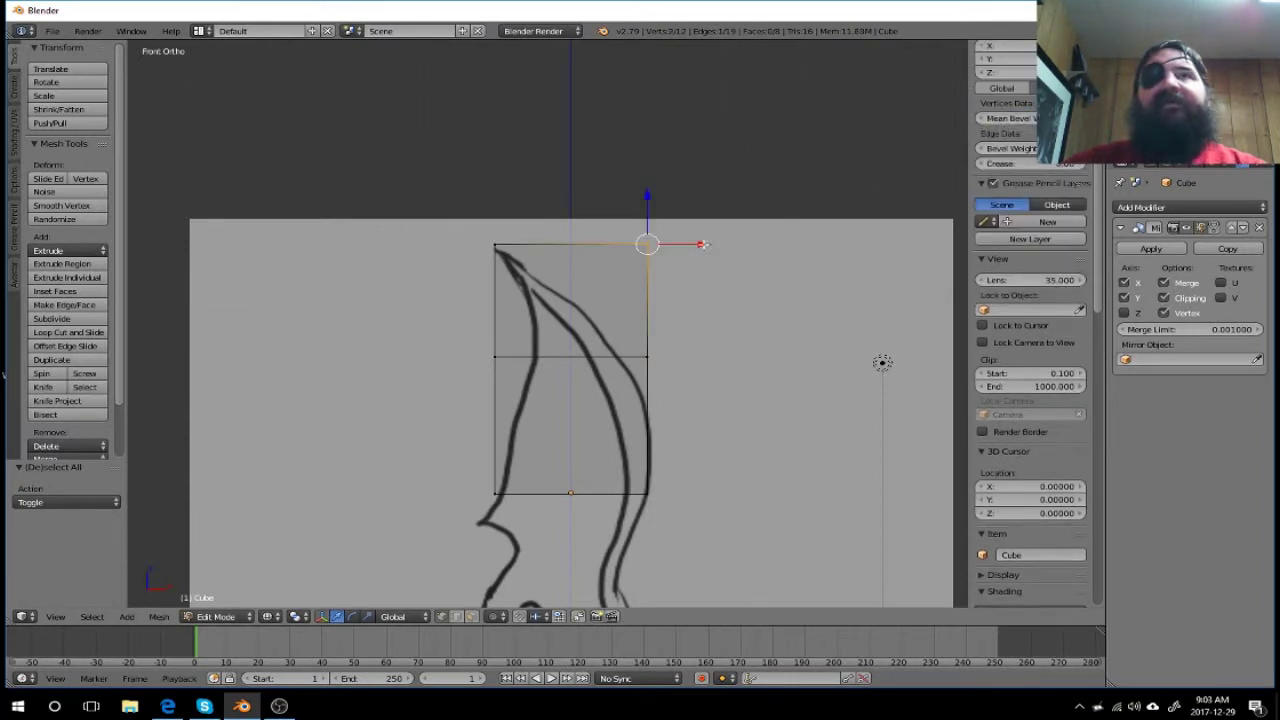
left_click_drag(703, 244, 534, 249)
mouse_move(825, 366)
middle_mouse_down()
mouse_move(697, 414)
mouse_move(514, 386)
mouse_move(436, 341)
mouse_move(577, 383)
mouse_move(777, 380)
mouse_move(831, 354)
mouse_move(806, 368)
middle_mouse_up()
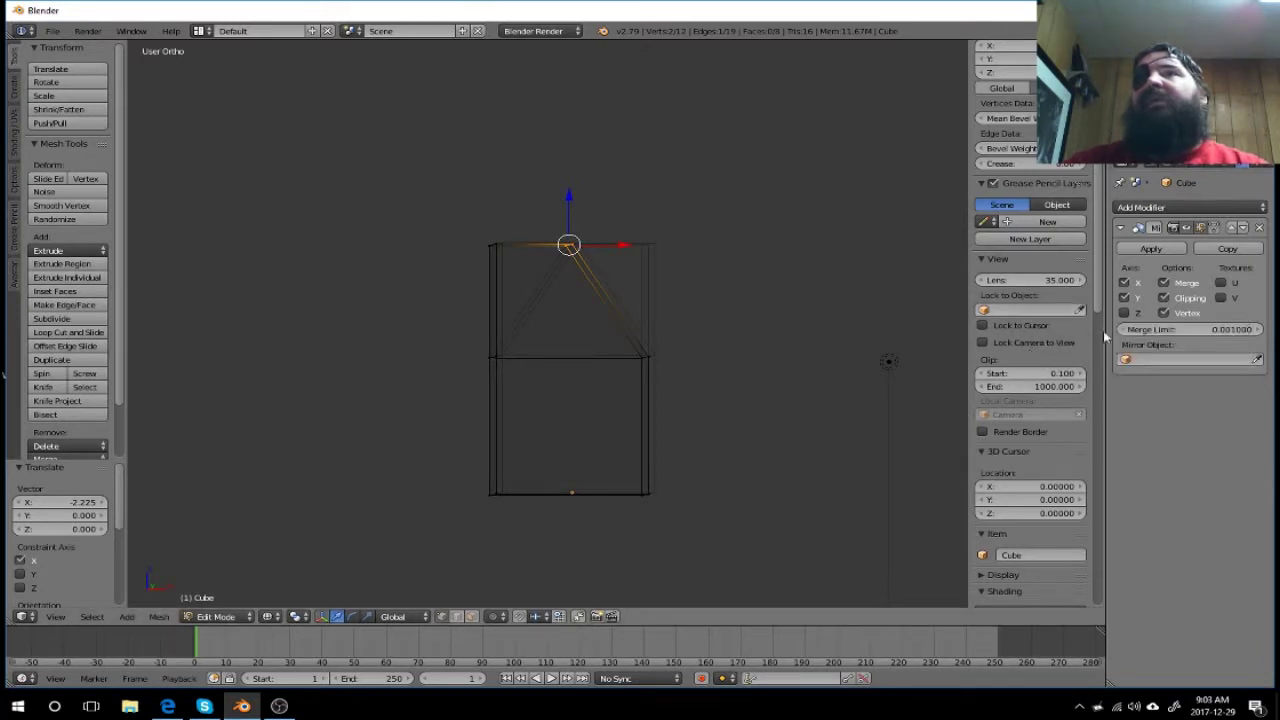
Step: Return to Object Mode and undo back to the plain starting cube
scroll(1020, 338, "down", 2)
scroll(1020, 338, "down", 2)
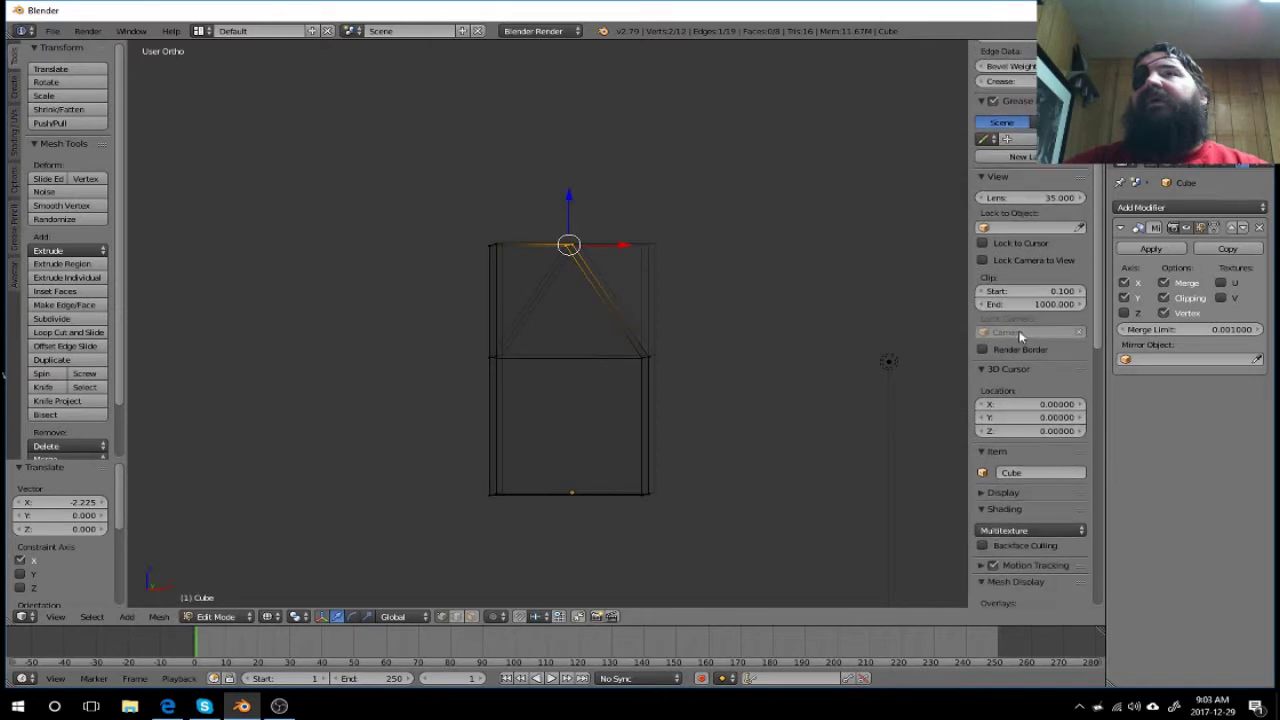
scroll(1020, 338, "down", 2)
scroll(1020, 338, "down", 1)
scroll(1020, 338, "down", 2)
scroll(1020, 338, "down", 3)
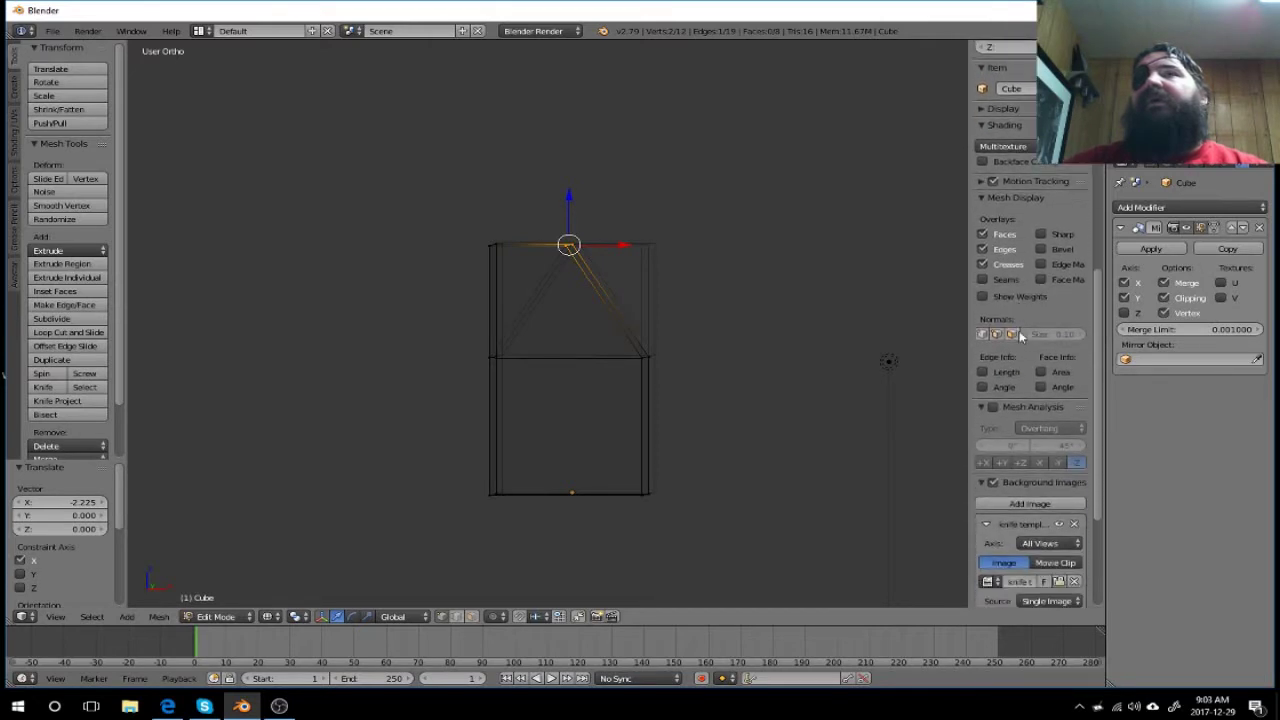
scroll(1020, 338, "down", 3)
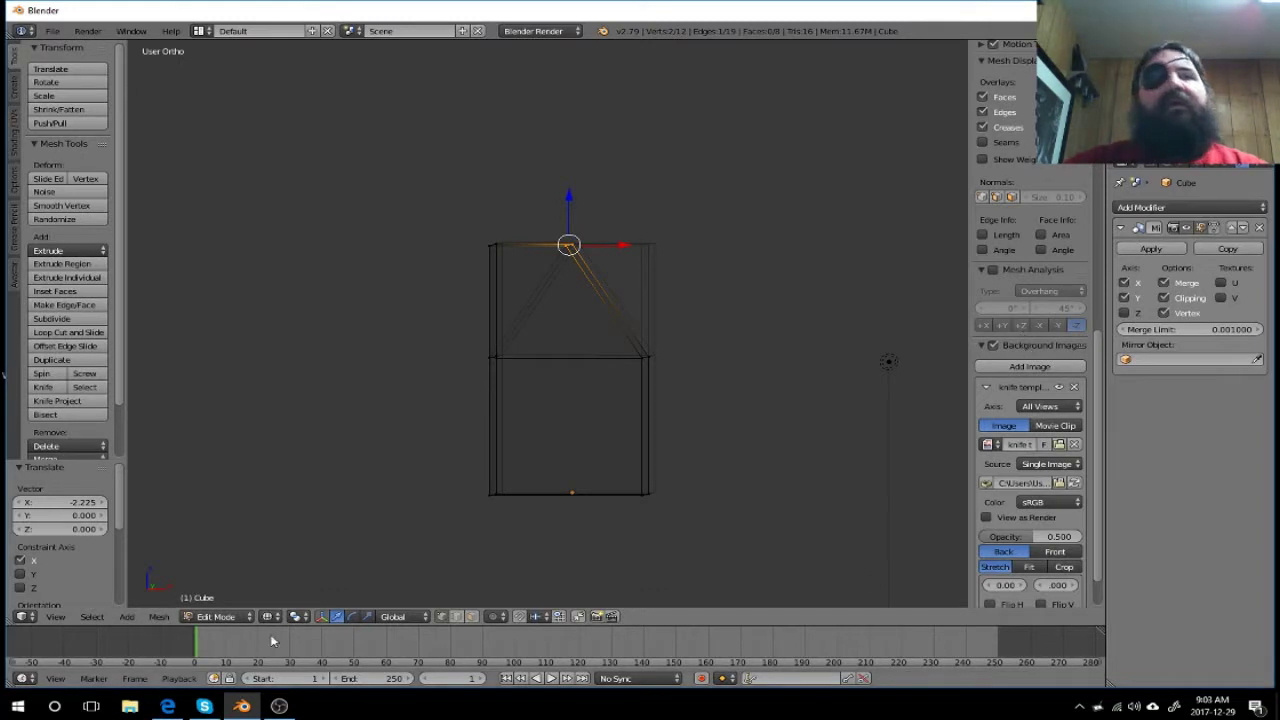
left_click(226, 618)
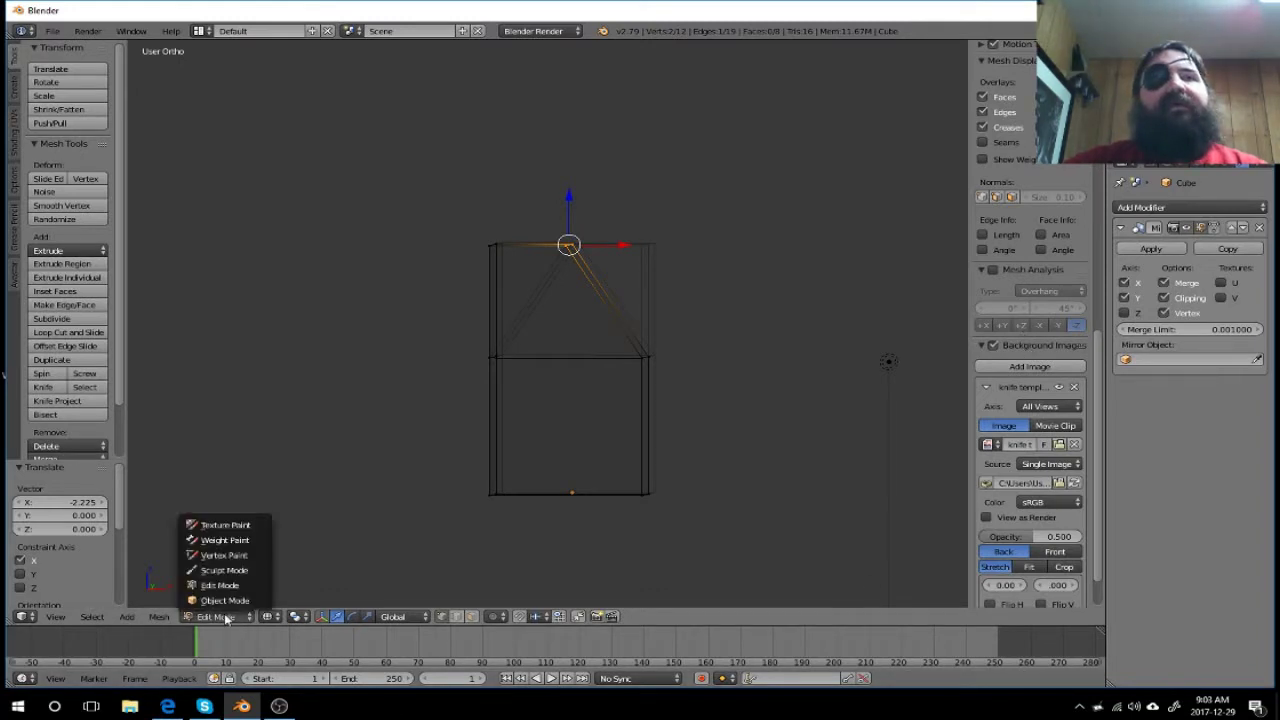
left_click(230, 603)
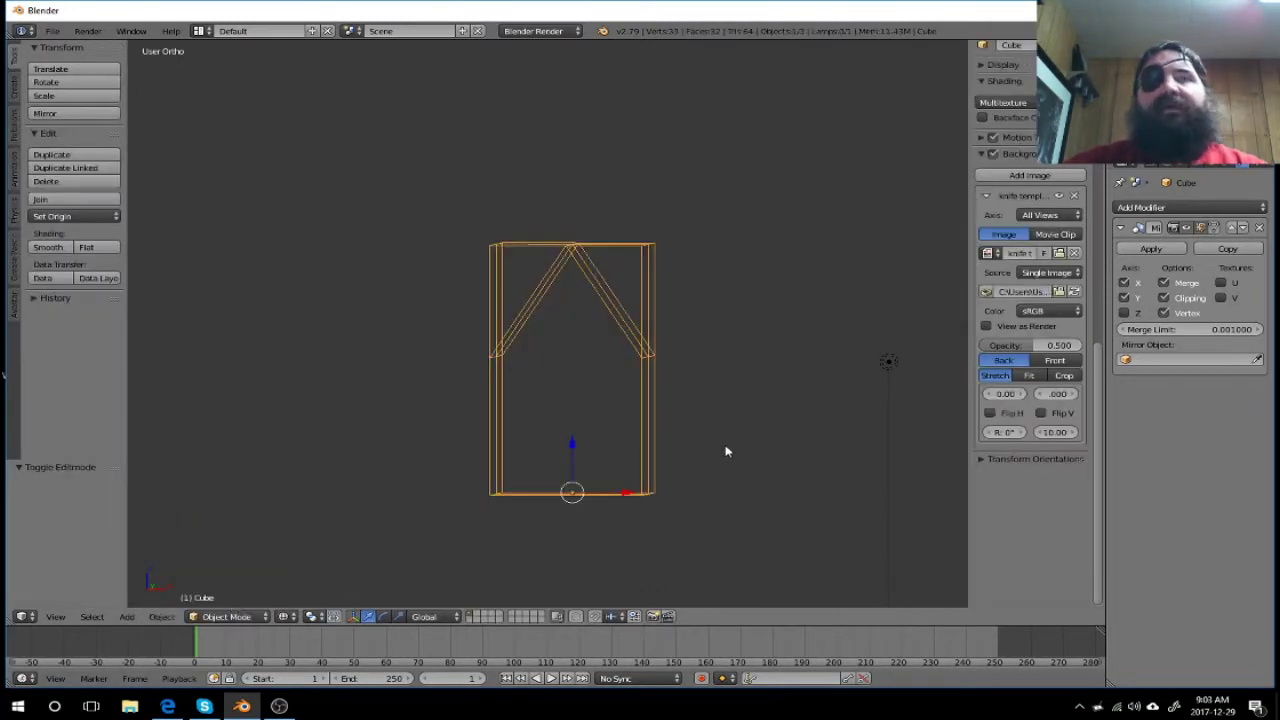
key("ctrl+z")
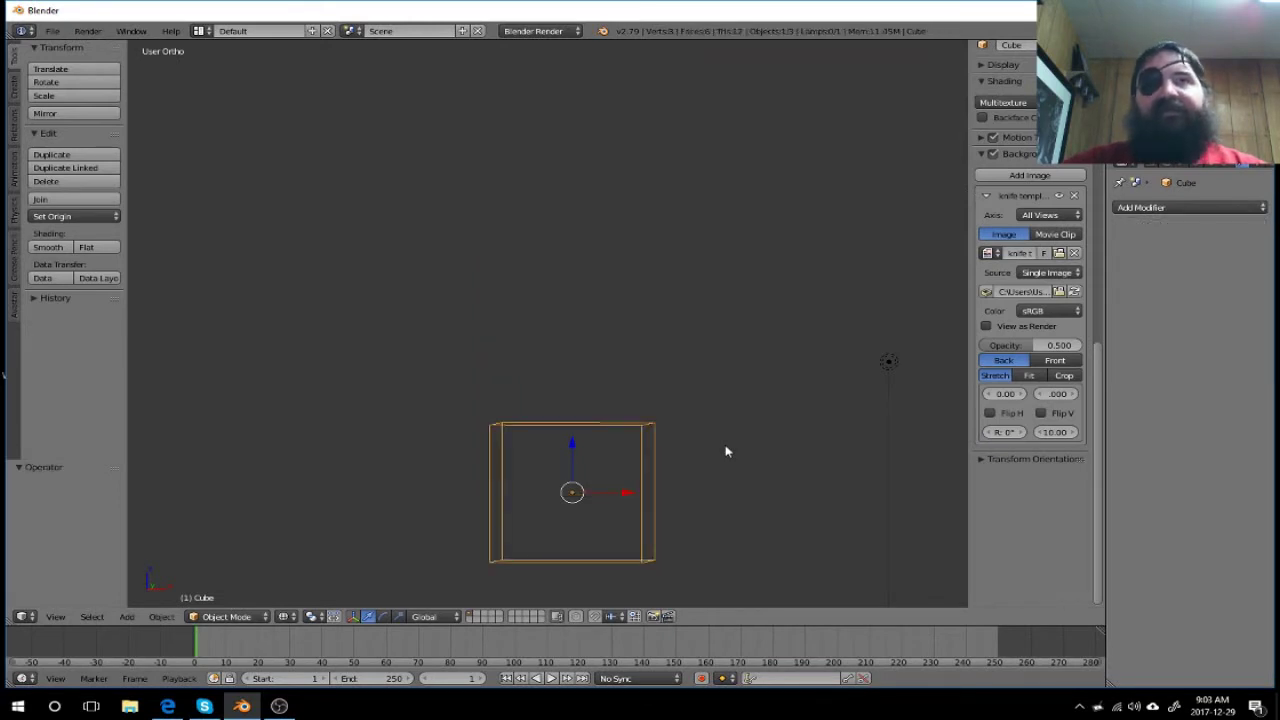
Step: Frame the cube face-on in front view, zoomed in over the knife sketch
scroll(727, 452, "down", 1)
scroll(743, 466, "down", 2)
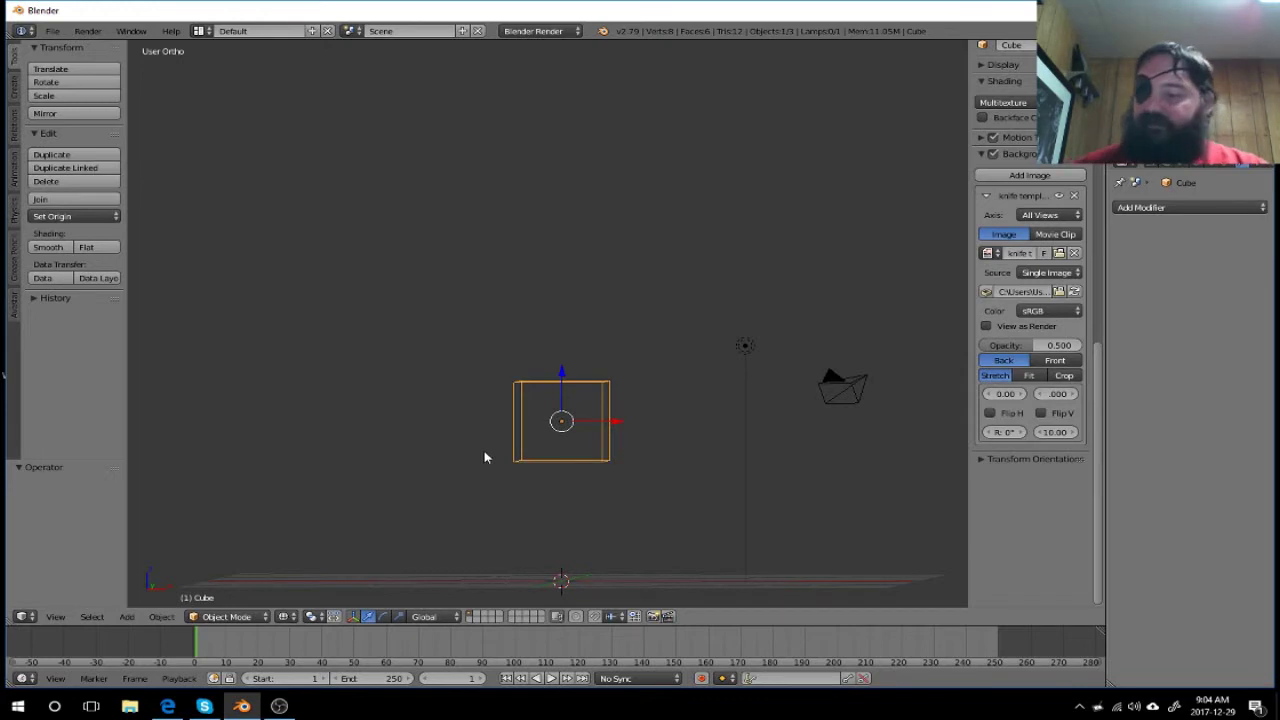
key("KP_1")
scroll(484, 450, "up", 1)
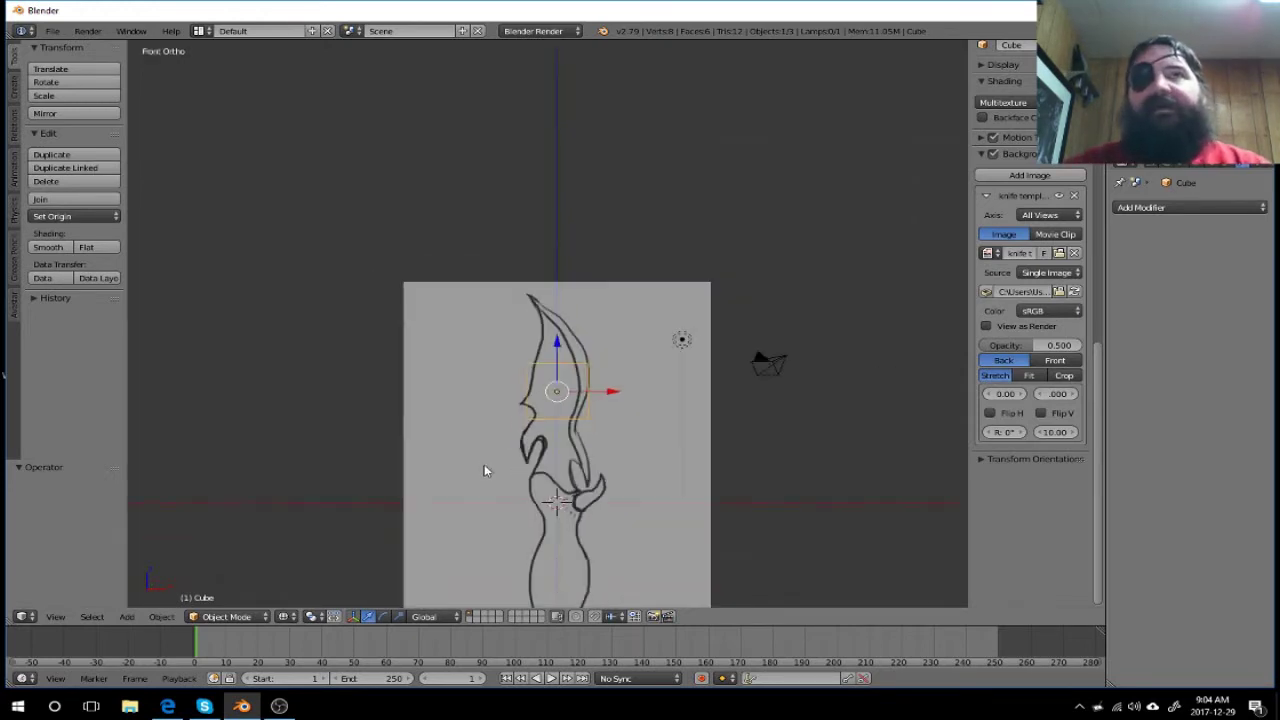
scroll(484, 464, "up", 1)
scroll(726, 420, "up", 1)
middle_click_drag(723, 349, 714, 286, "shift")
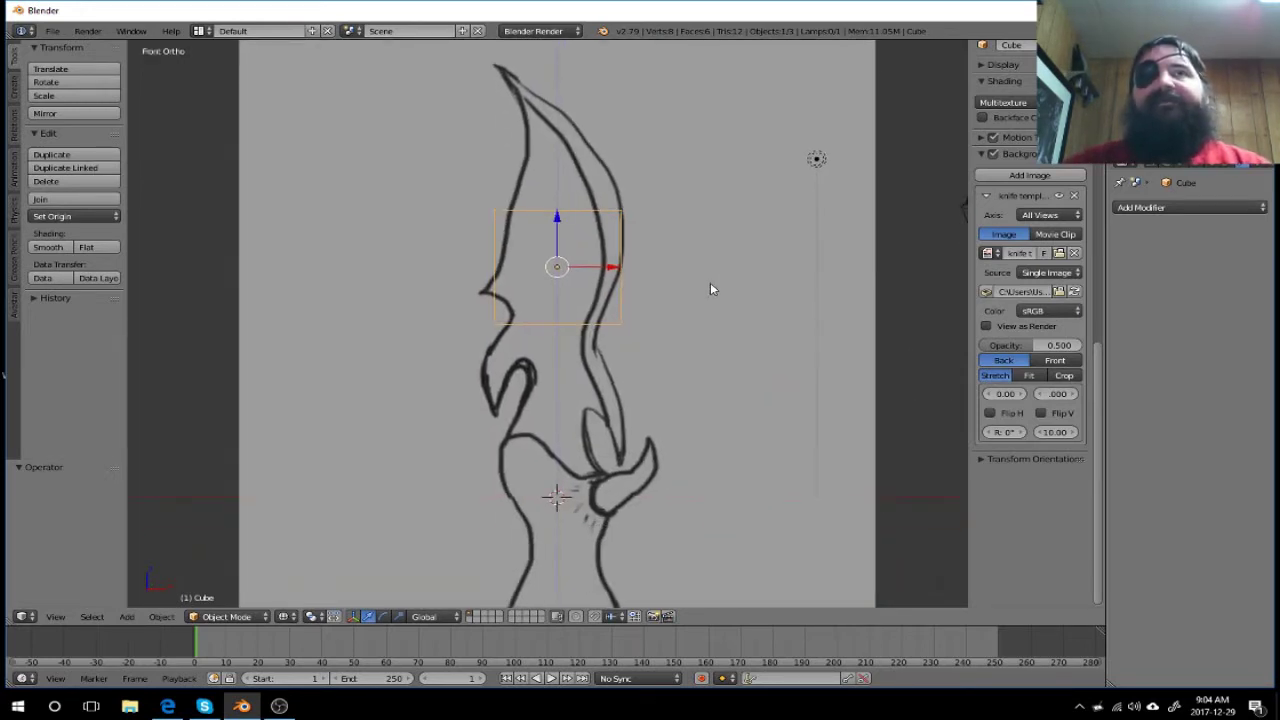
scroll(710, 288, "up", 1)
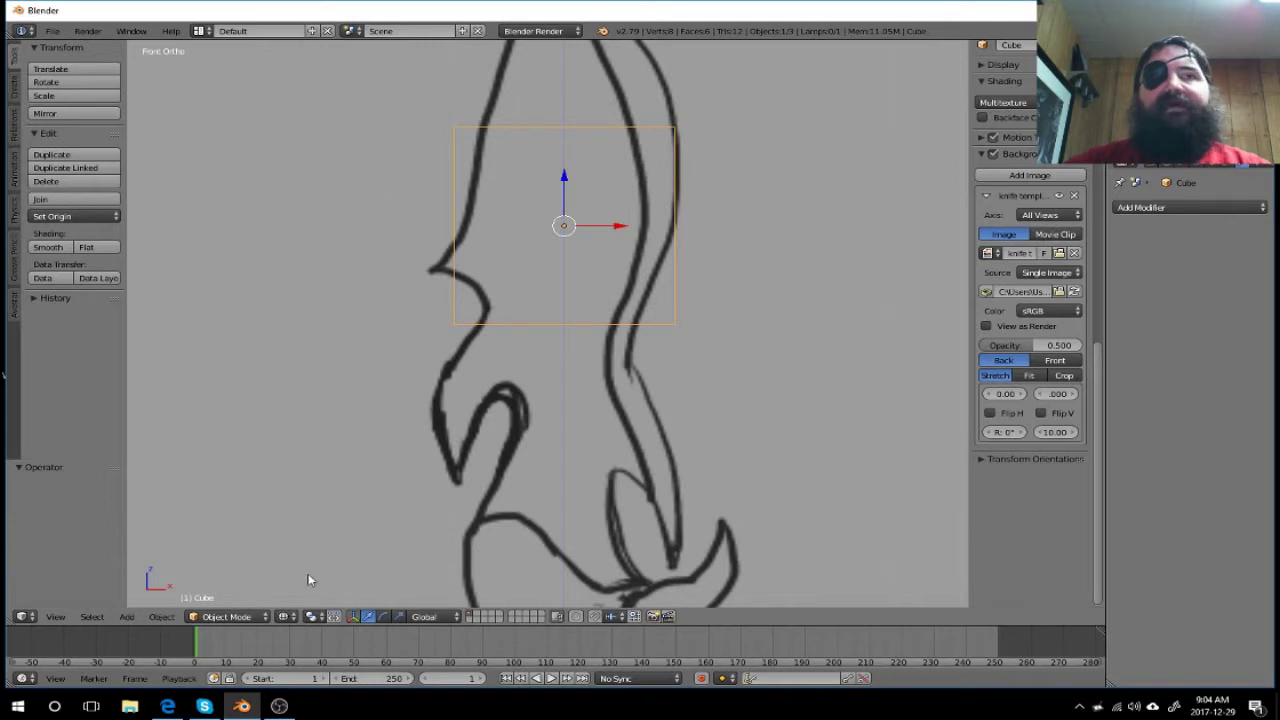
left_click(225, 616)
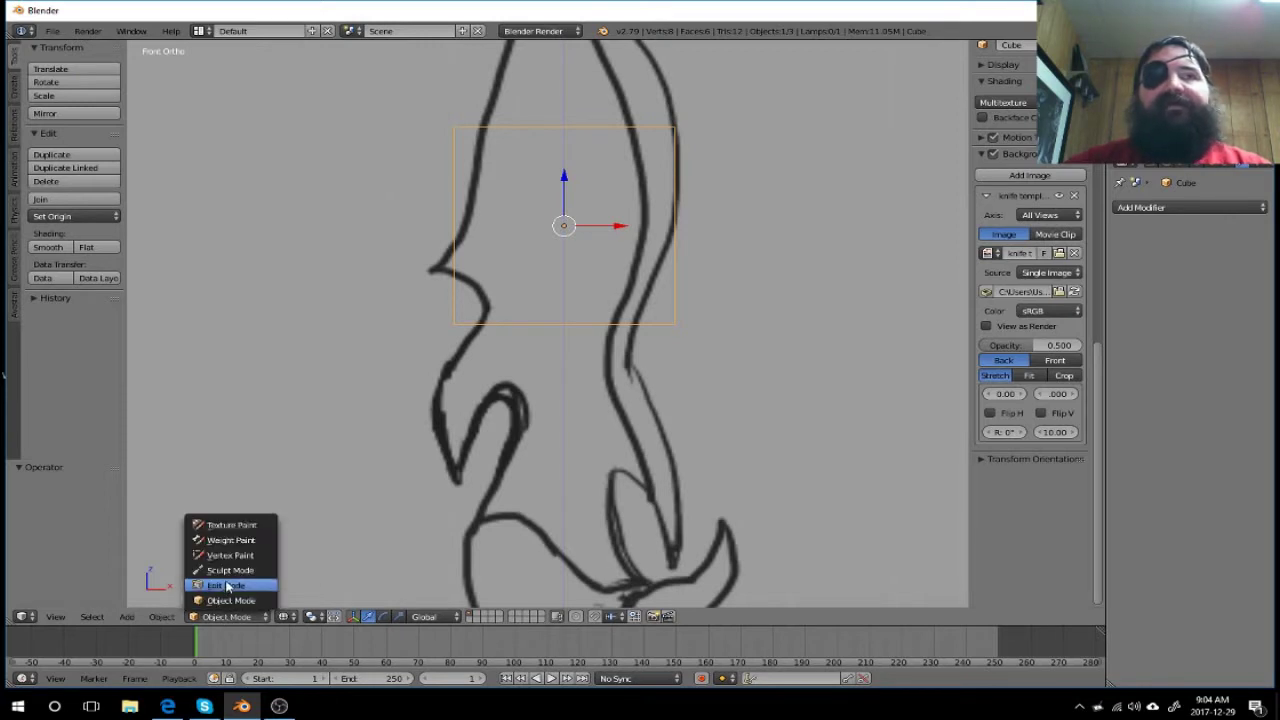
Step: In Edit Mode, try sliding the right-side vertices left along X, then undo it
left_click(226, 585)
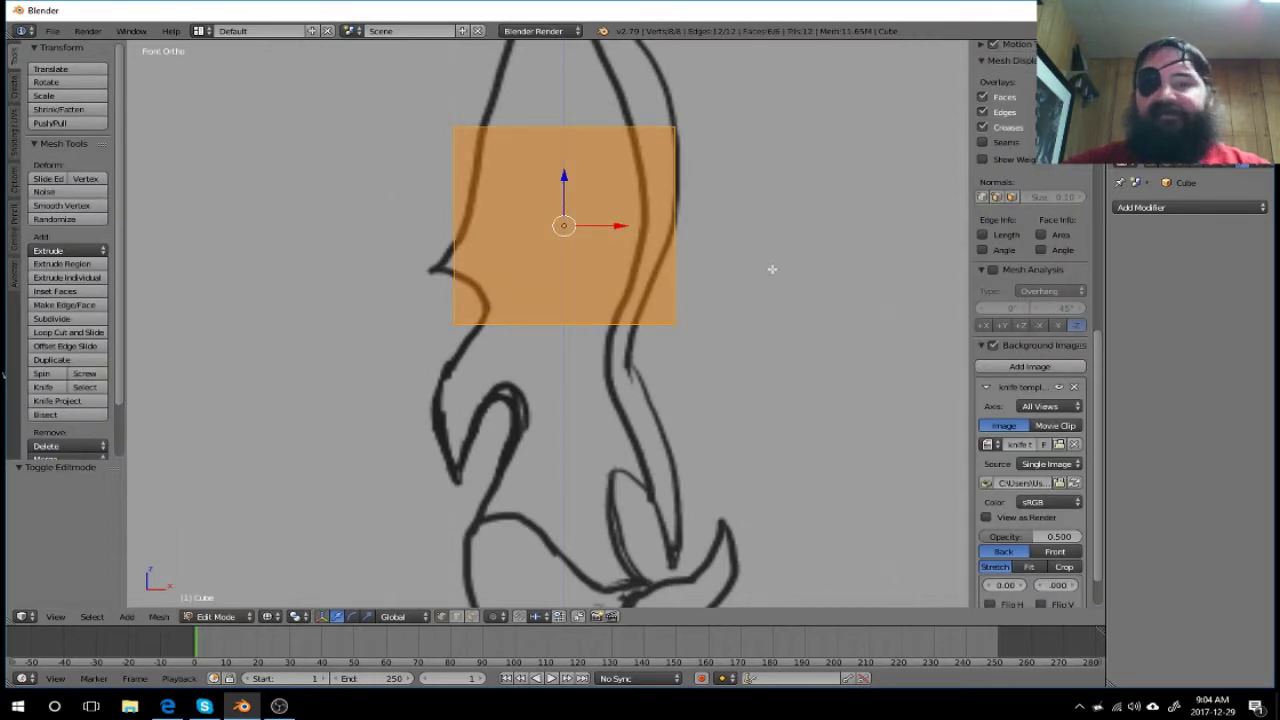
key("a")
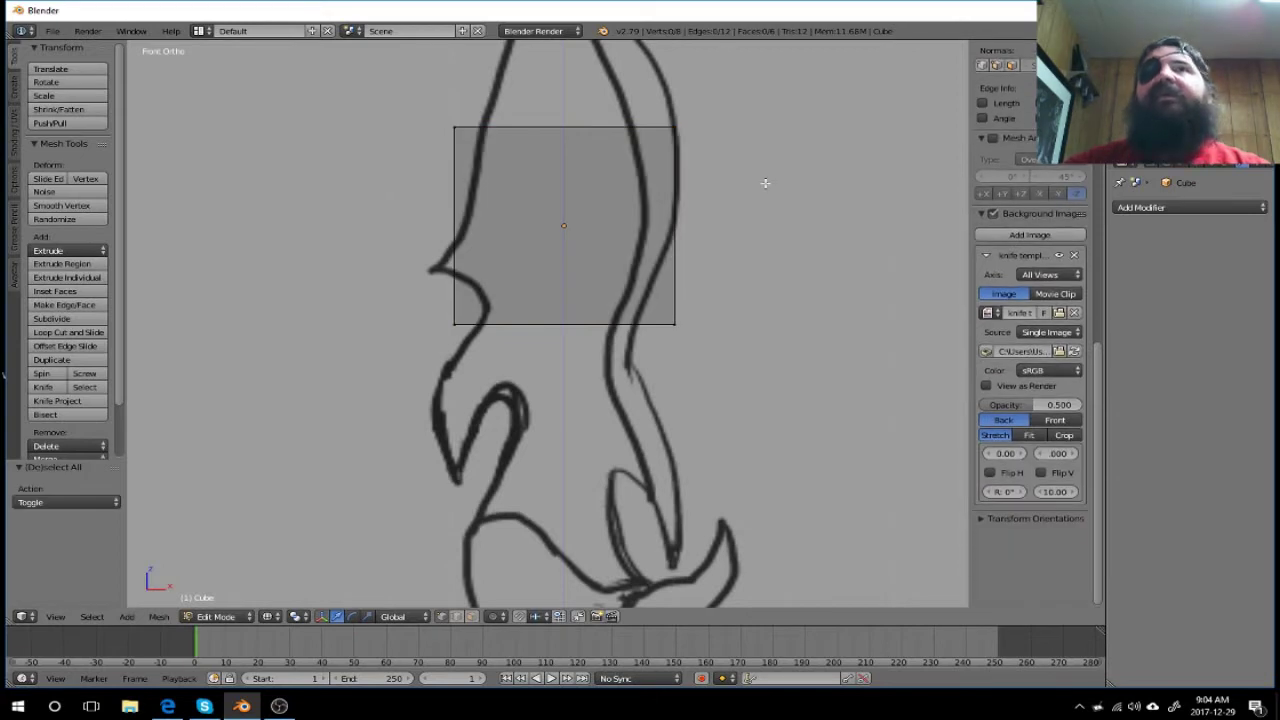
mouse_move(765, 183)
middle_mouse_down()
mouse_move(754, 211)
mouse_move(773, 215)
middle_mouse_up()
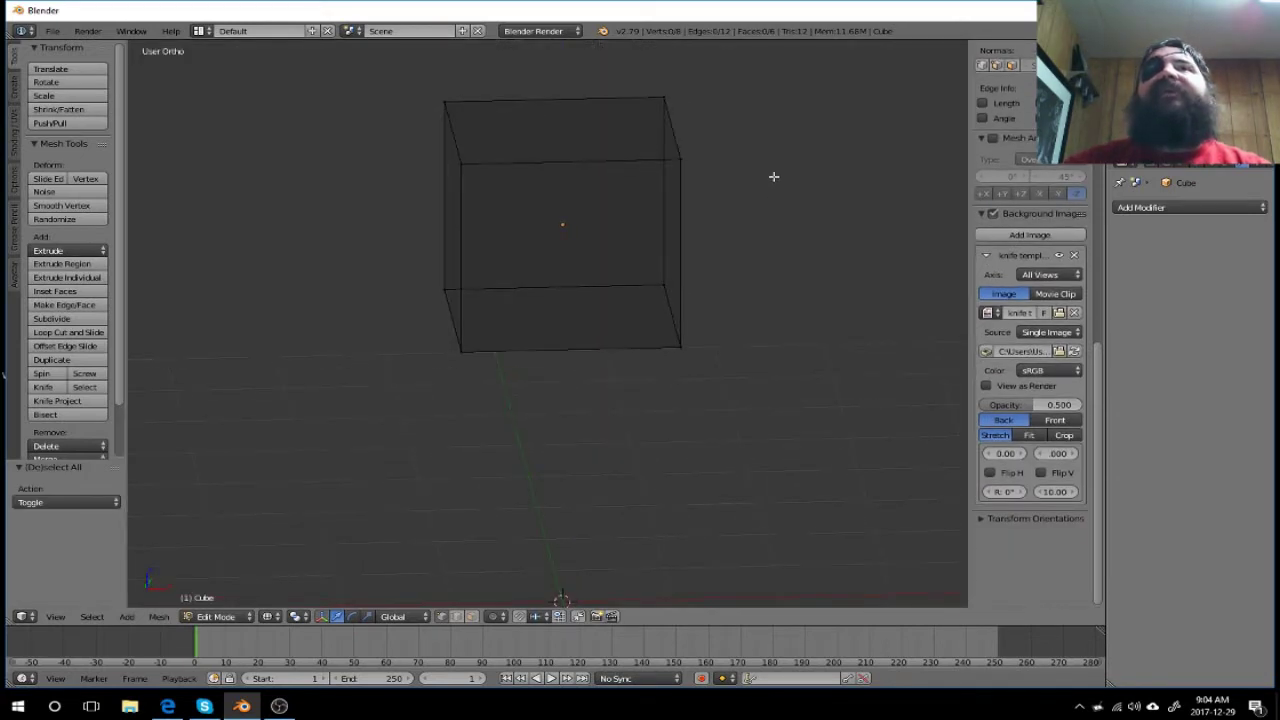
middle_click_drag(771, 134, 783, 246, "shift")
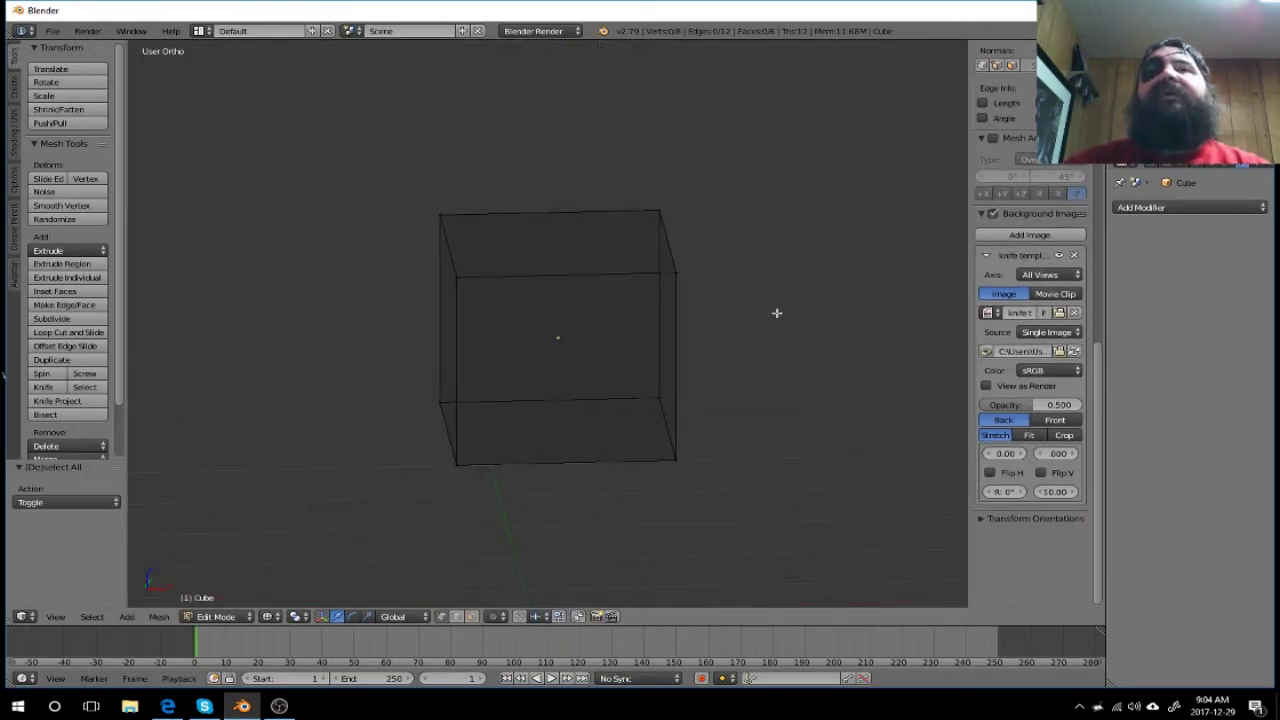
key("b")
left_click_drag(765, 168, 621, 320)
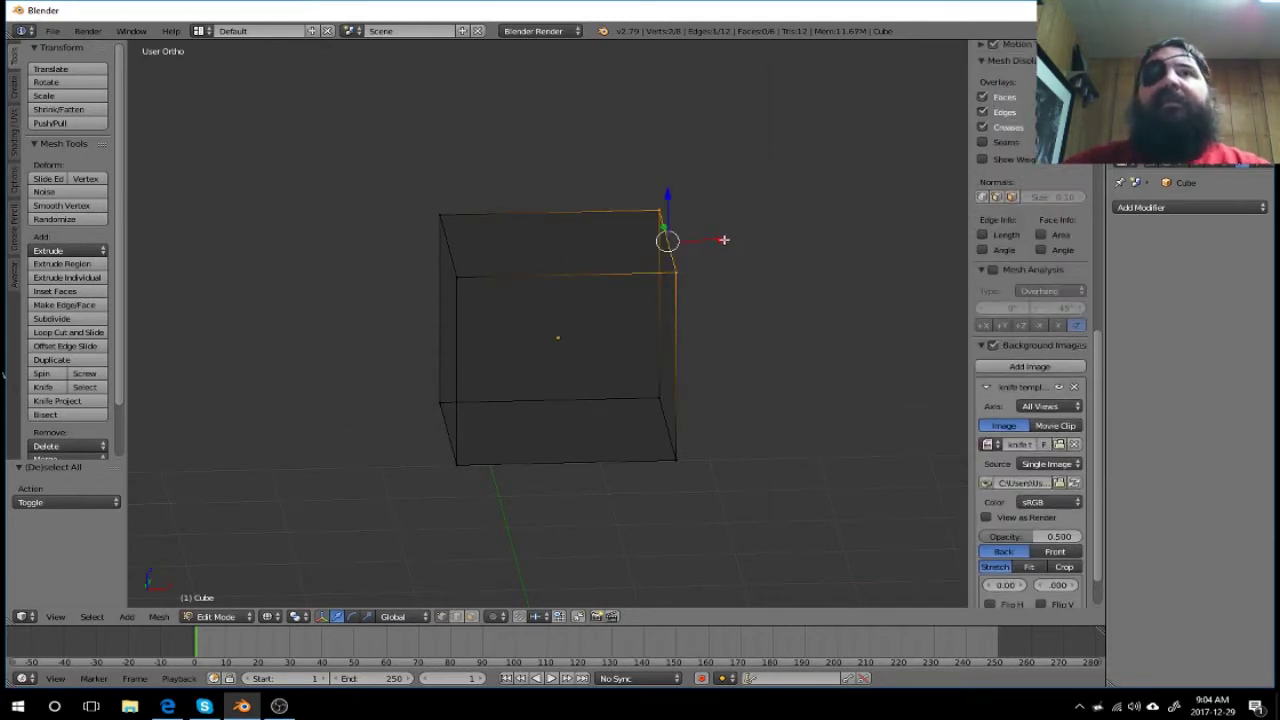
left_click_drag(724, 240, 601, 261)
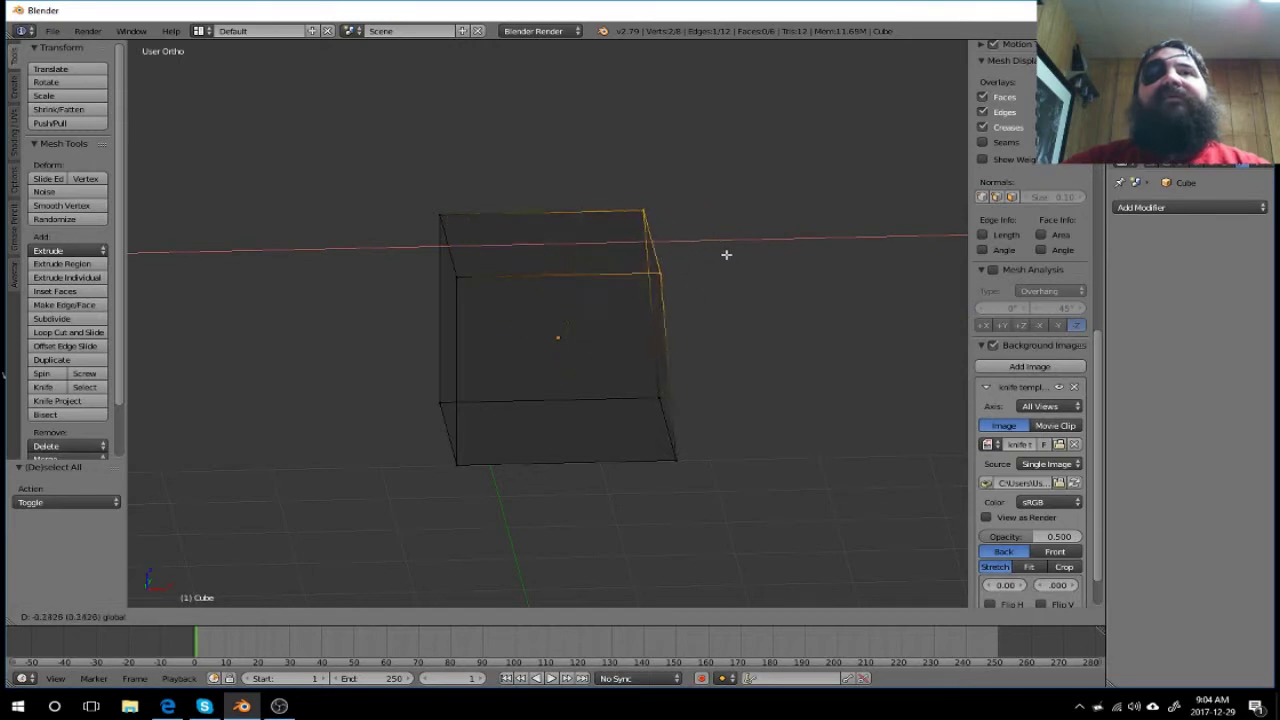
left_click(537, 265)
middle_click_drag(537, 265, 702, 366)
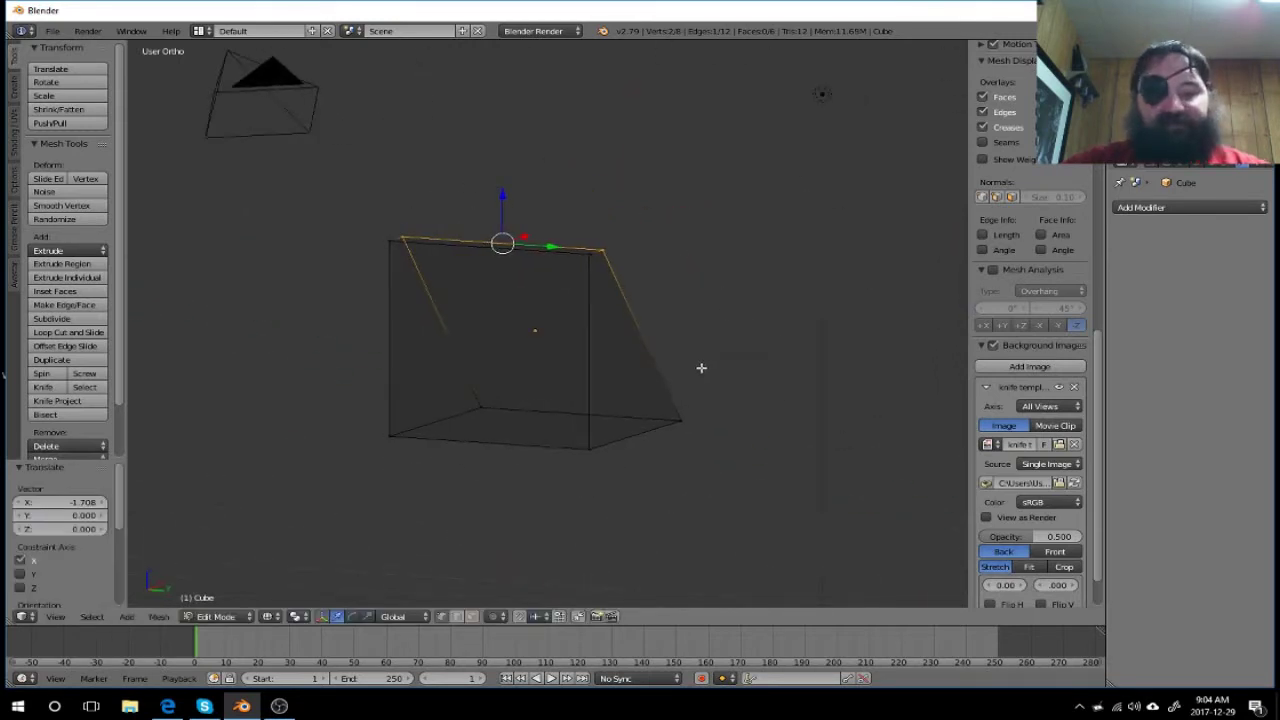
key("ctrl+z")
Step: Loop-cut the block vertically through its centre, giving 12 vertices and 10 faces
mouse_move(808, 457)
middle_mouse_down()
mouse_move(706, 469)
mouse_move(957, 429)
mouse_move(903, 386)
mouse_move(891, 507)
mouse_move(814, 520)
mouse_move(963, 517)
mouse_move(186, 521)
mouse_move(127, 505)
middle_mouse_up()
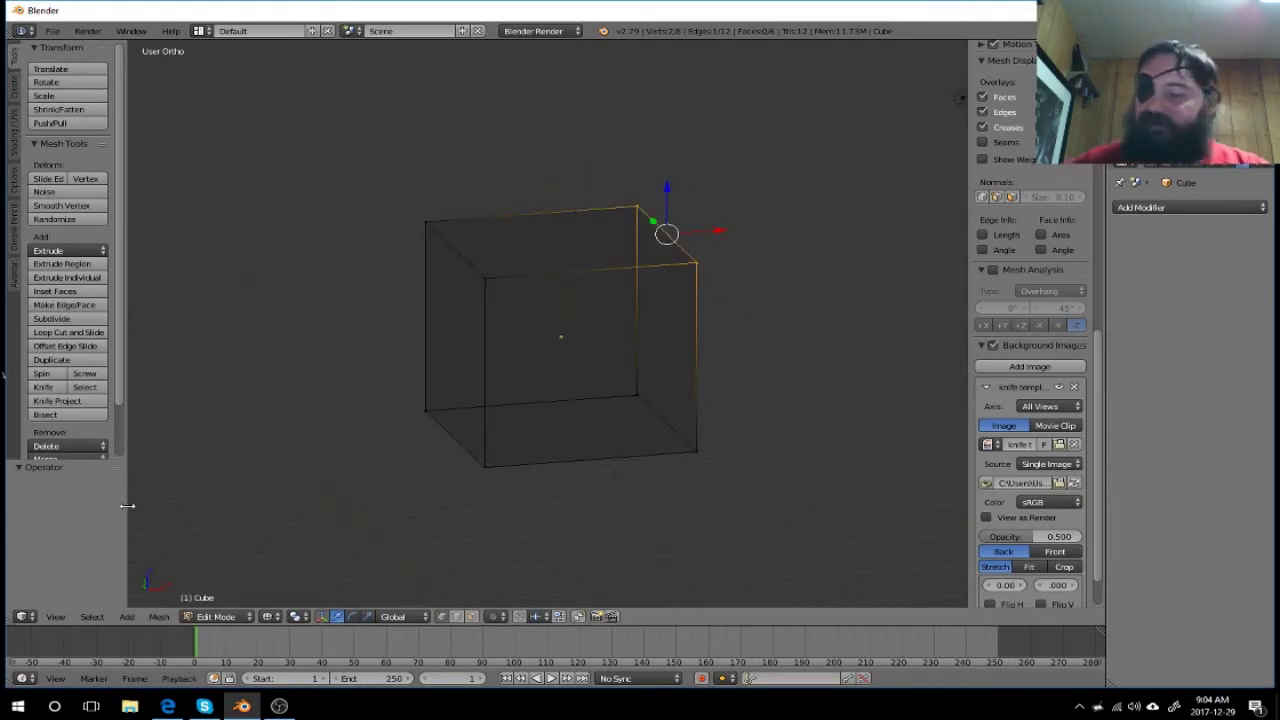
key("KP_1")
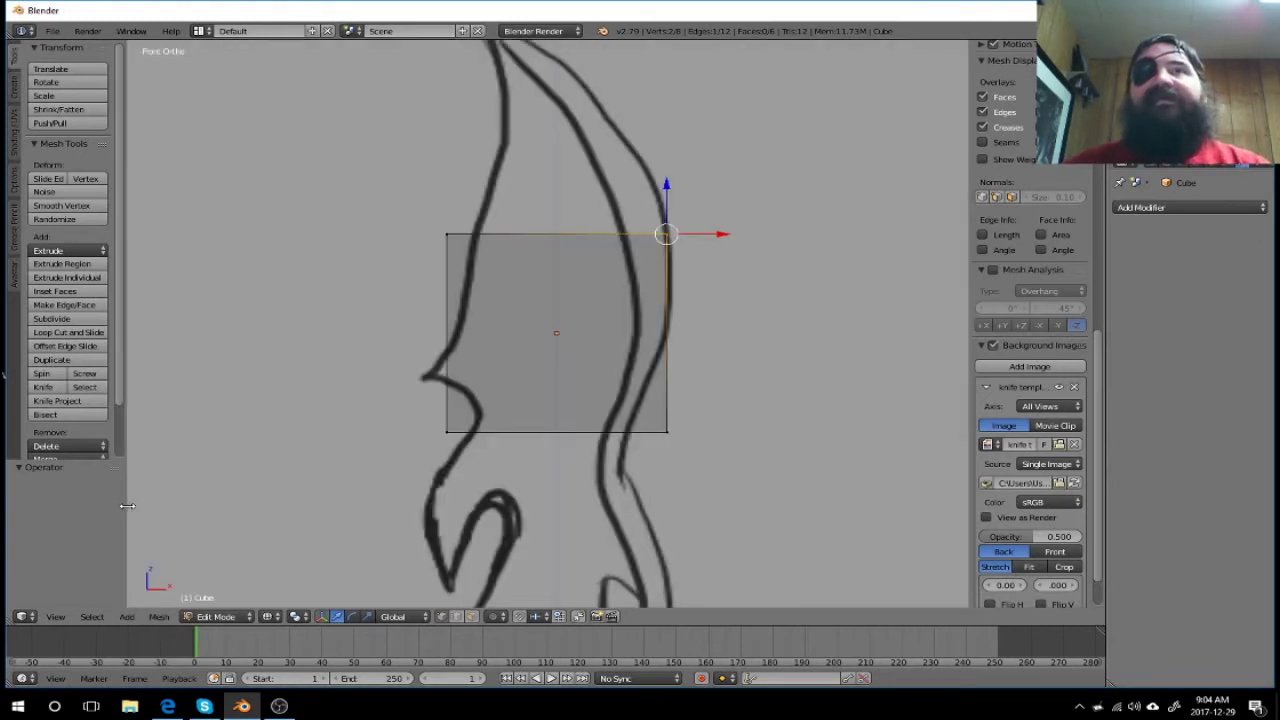
mouse_move(780, 346)
middle_mouse_down()
mouse_move(591, 349)
mouse_move(620, 354)
mouse_move(606, 369)
middle_mouse_up()
key("a")
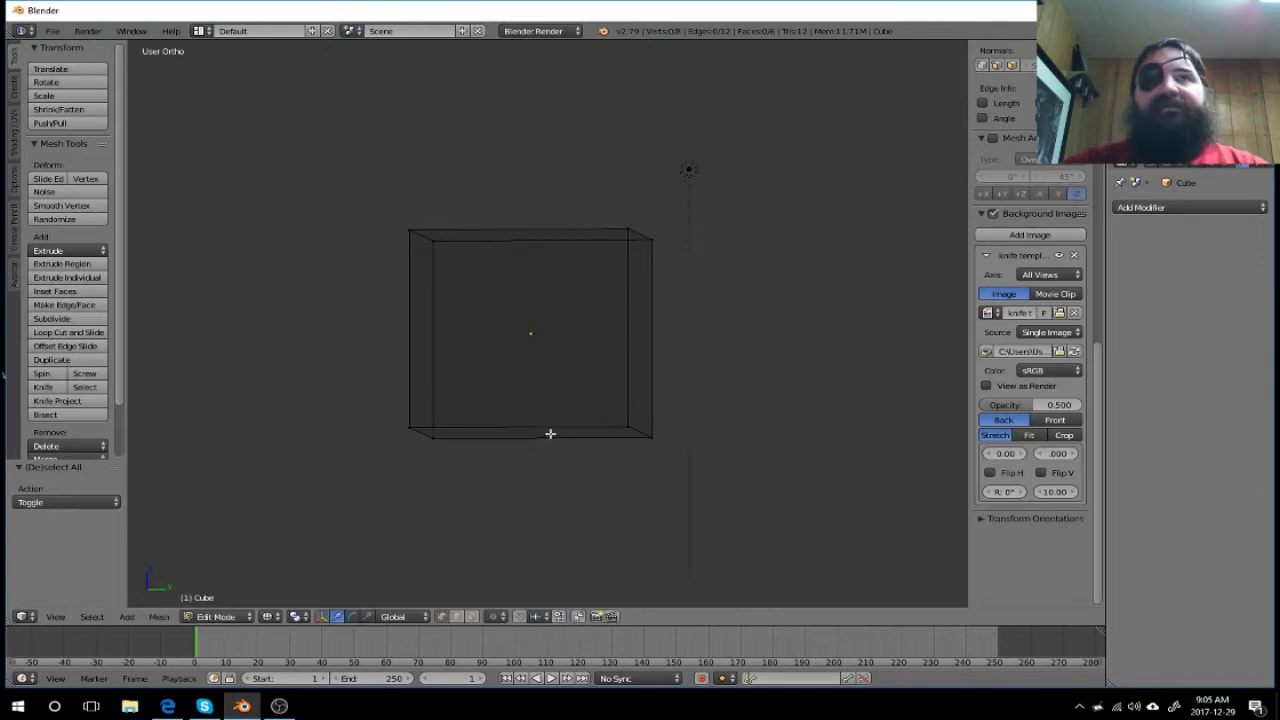
key("ctrl+r")
left_click(540, 274)
left_click(540, 274)
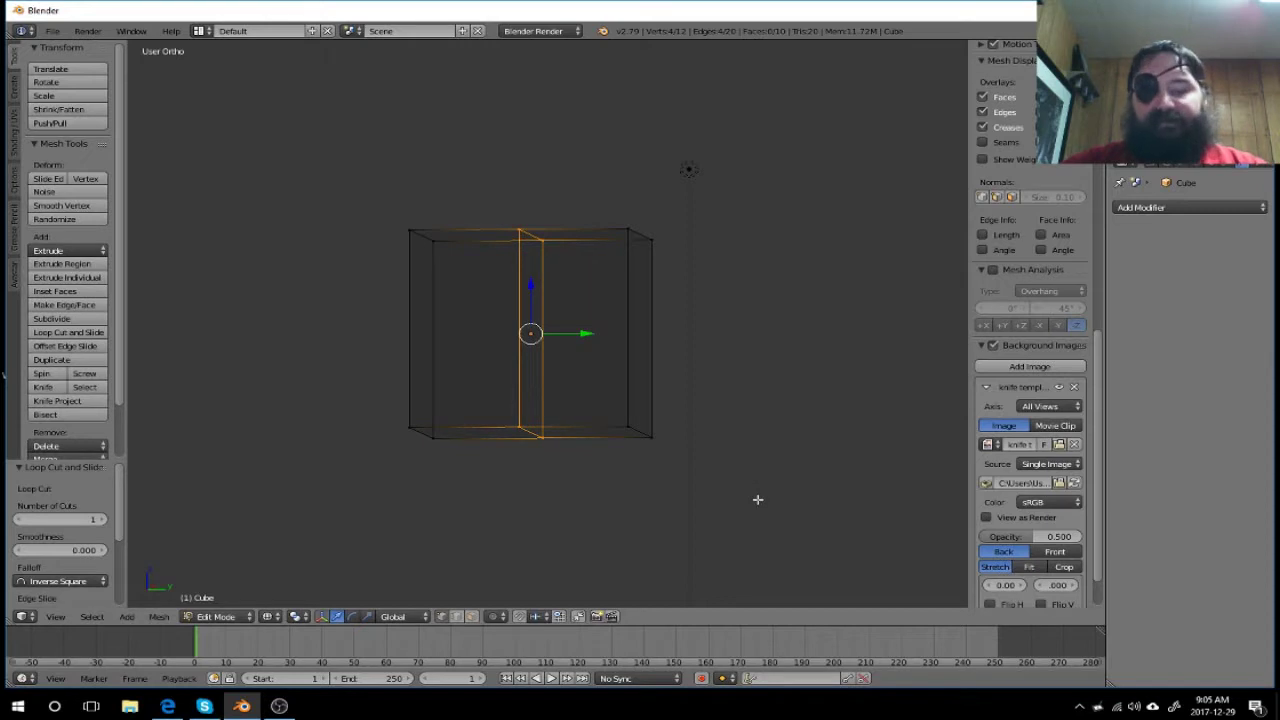
Step: Box-select the cube's right end vertices, delete them, and select all the remaining half mesh
key("a")
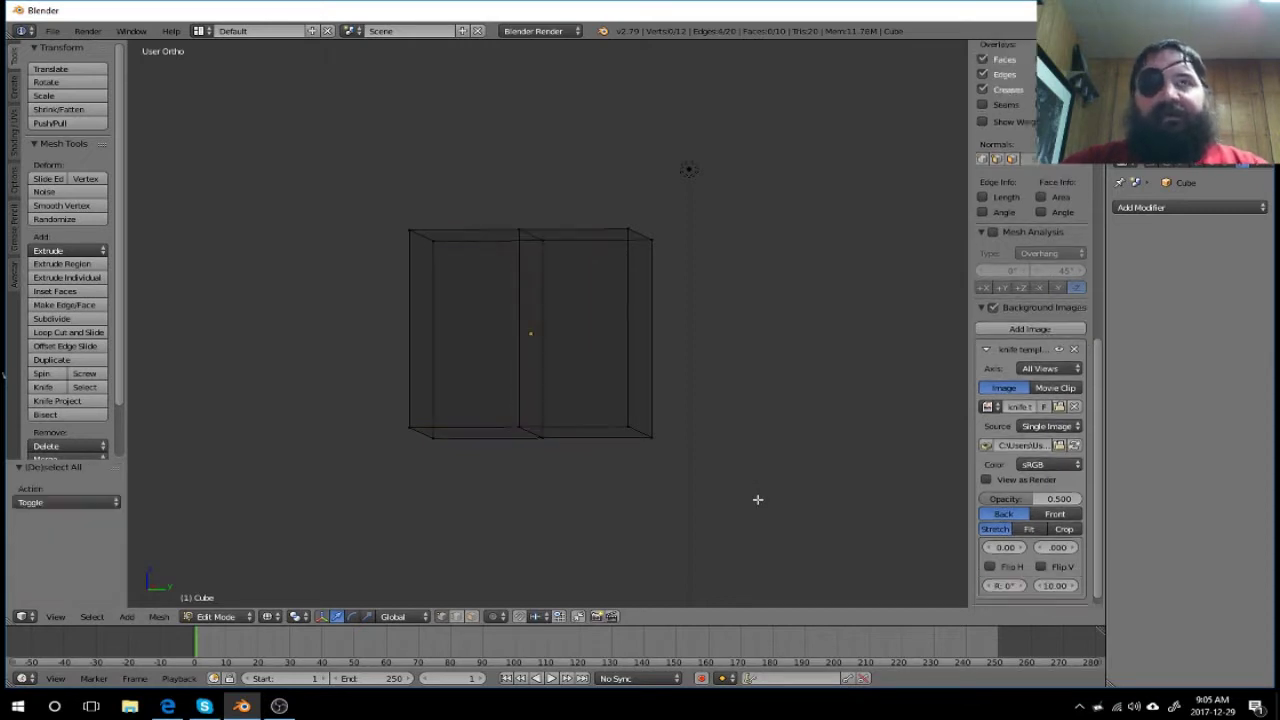
key("b")
left_click_drag(728, 508, 584, 176)
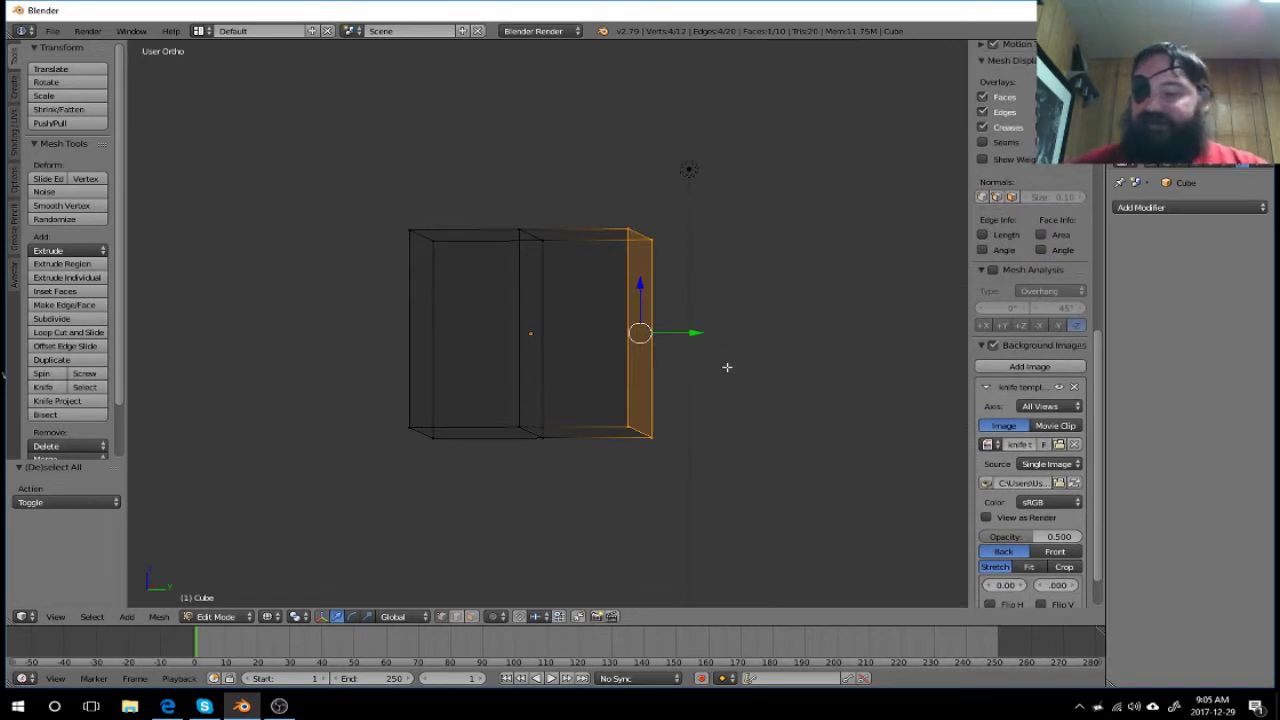
key("x")
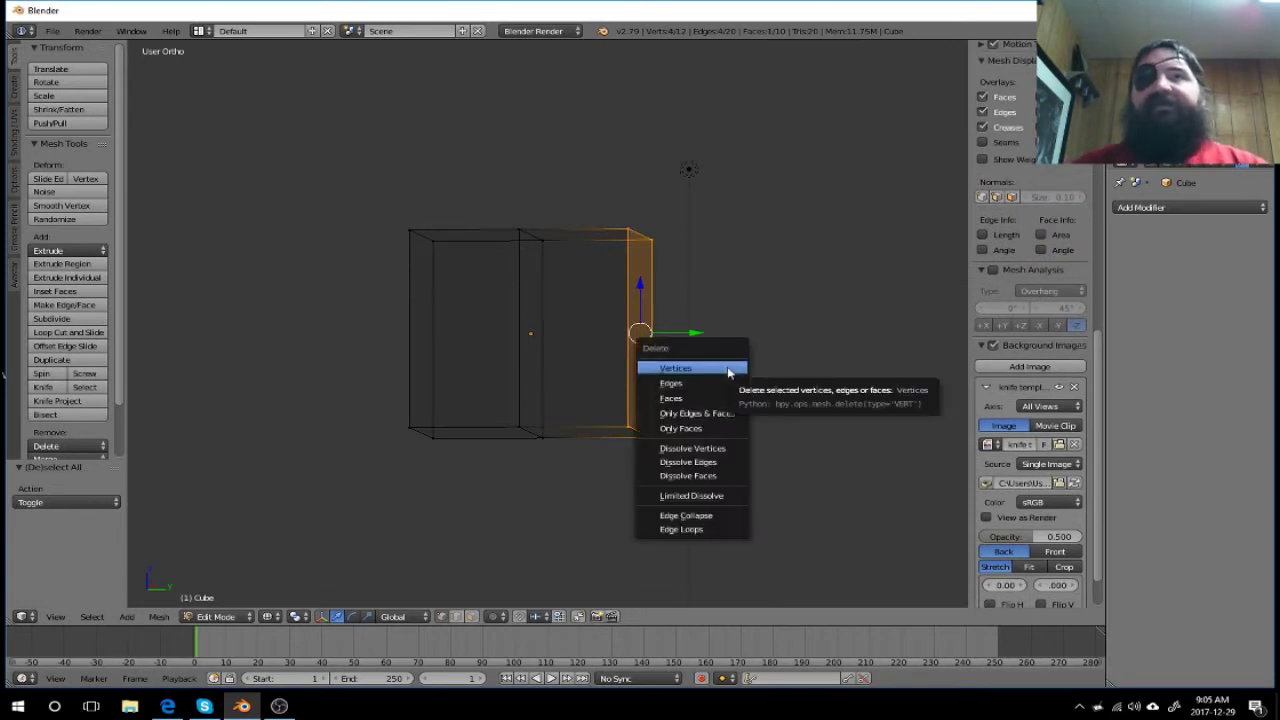
left_click(728, 371)
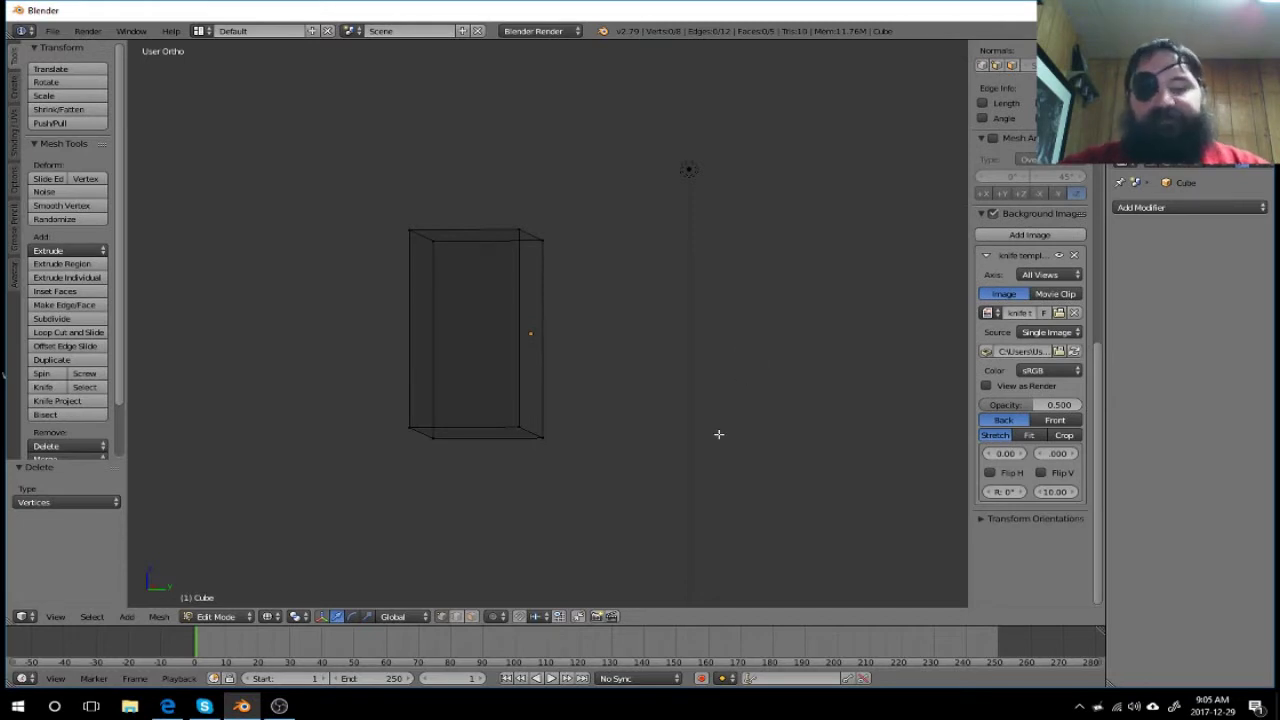
key("a")
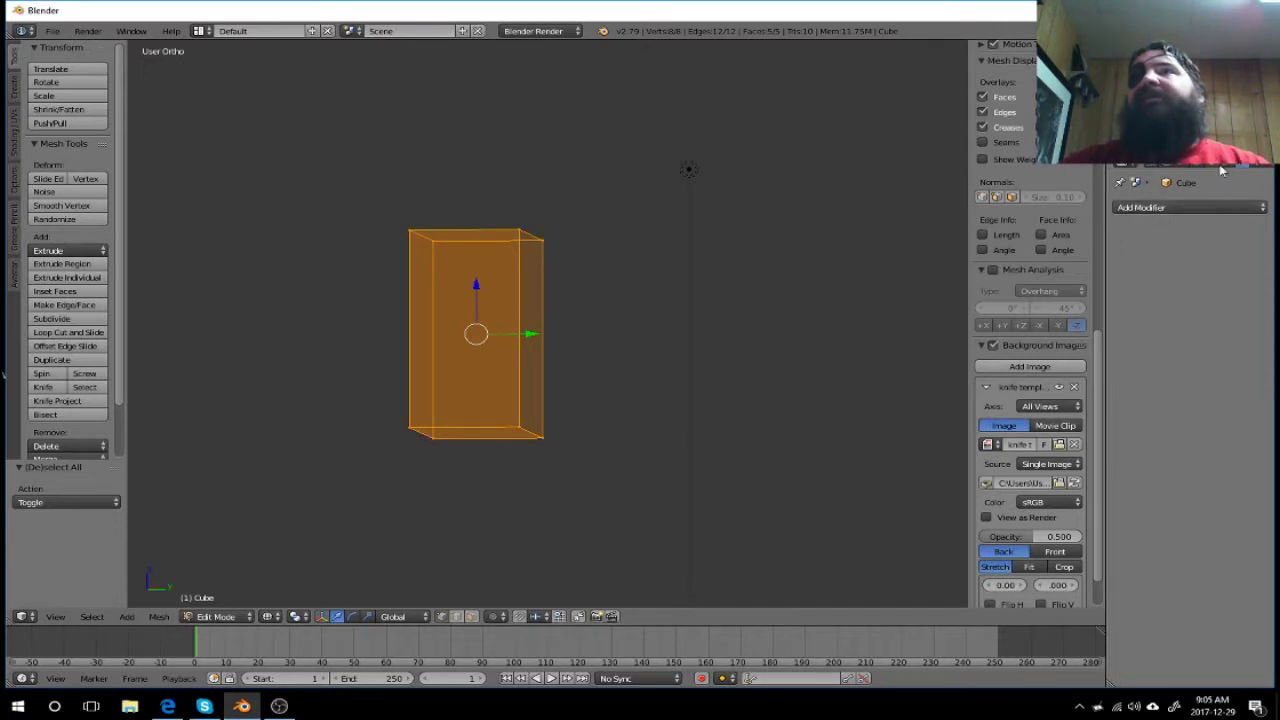
Step: Add a Mirror modifier mirroring across the Y axis, then view from the front
left_click(1216, 210)
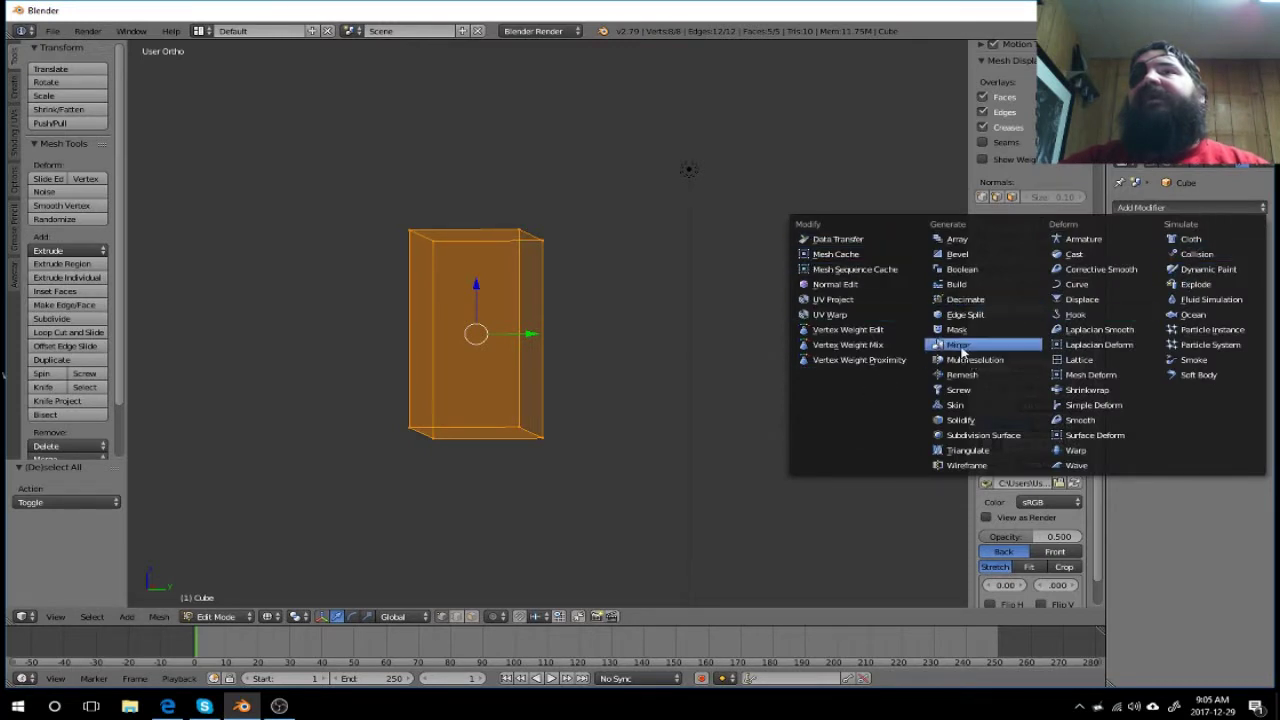
left_click(958, 344)
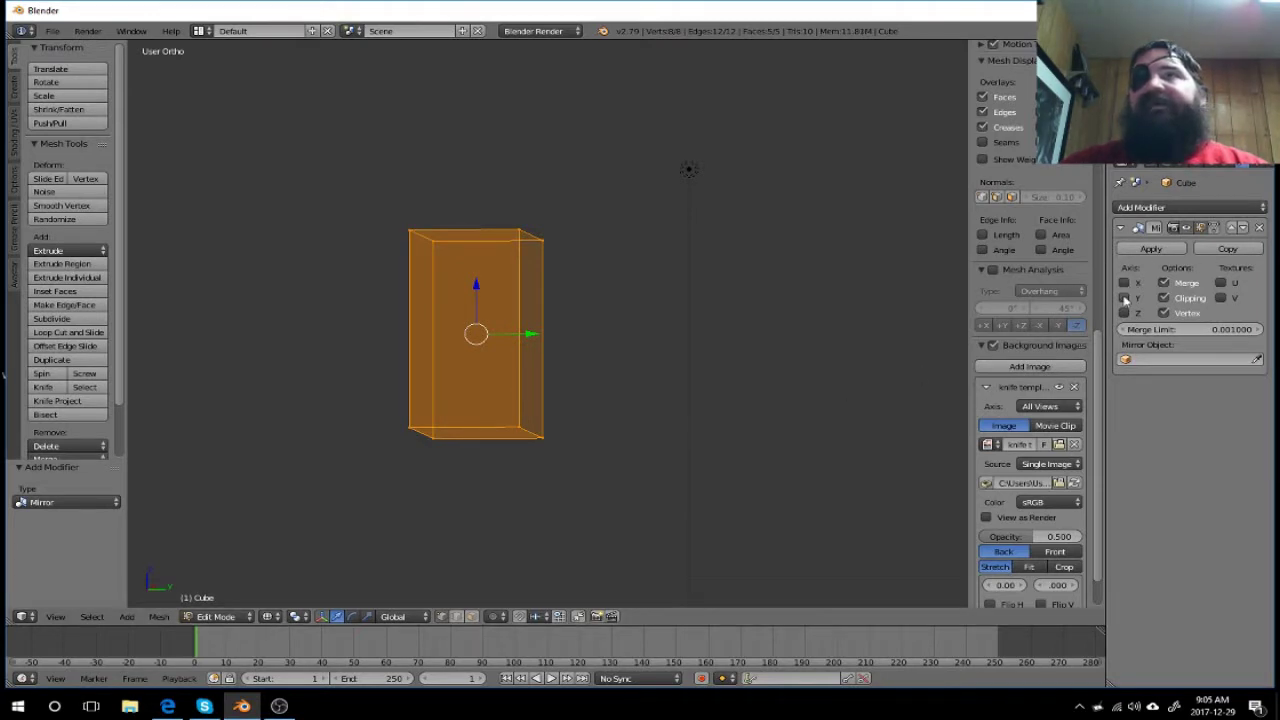
left_click(1124, 298)
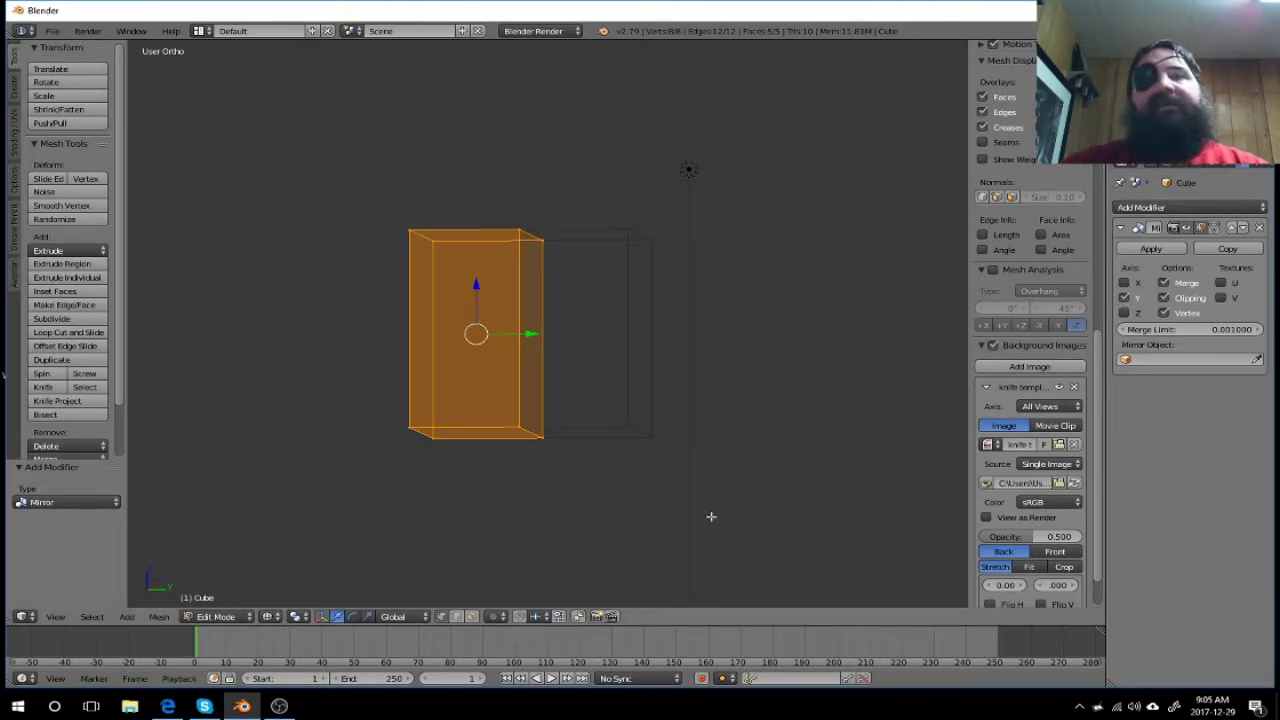
key("KP_1")
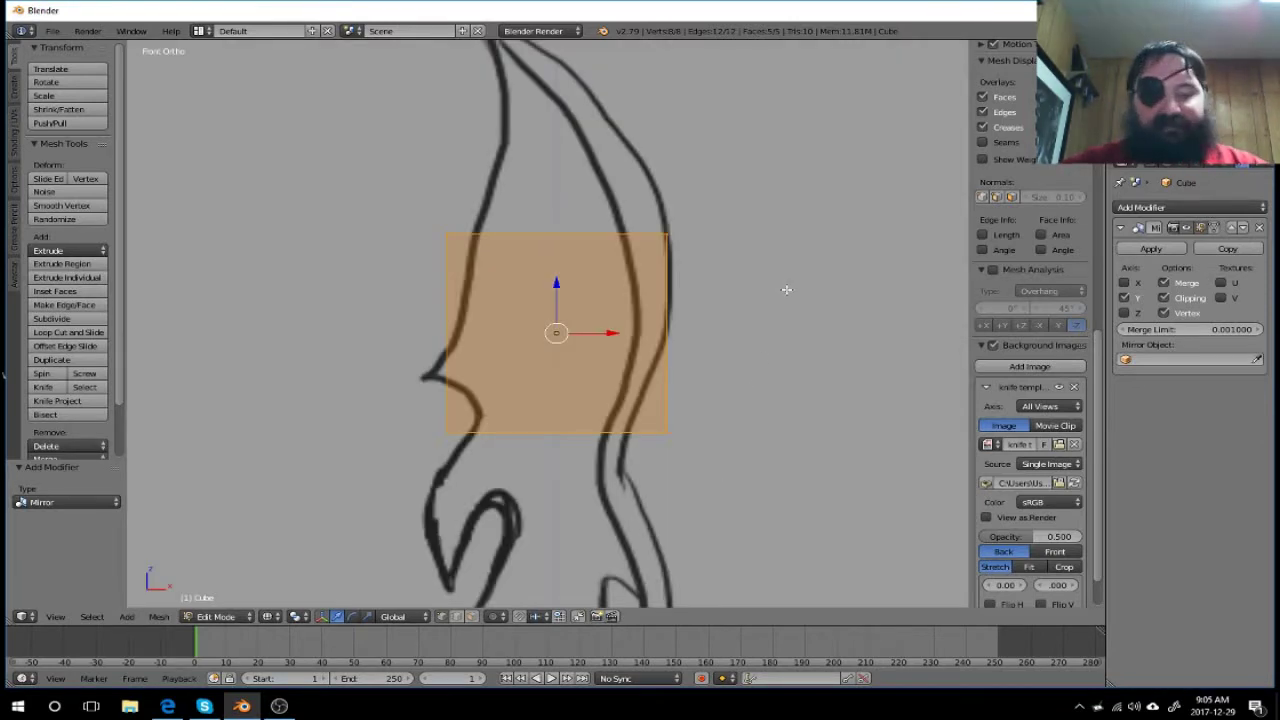
Step: Try moving the top-right corner vertex along X, then undo the move
key("a")
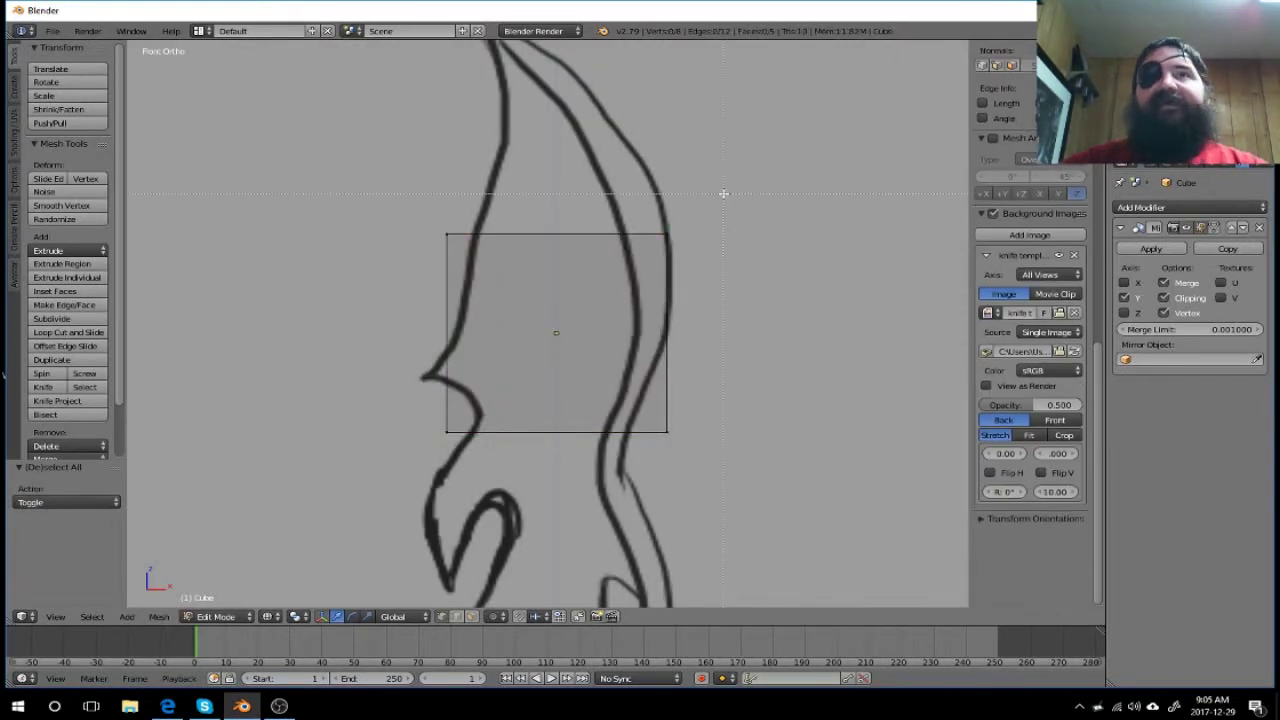
right_click(699, 246)
left_click_drag(716, 232, 704, 244)
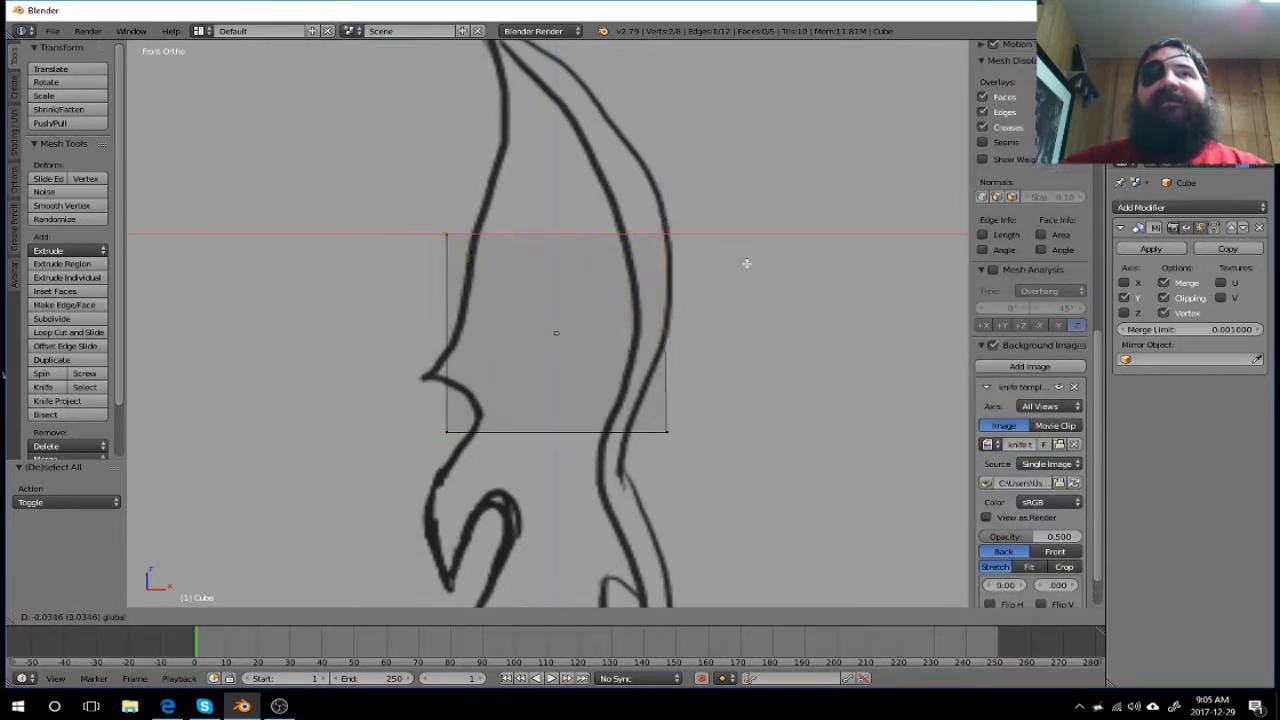
left_click_drag(704, 244, 774, 294)
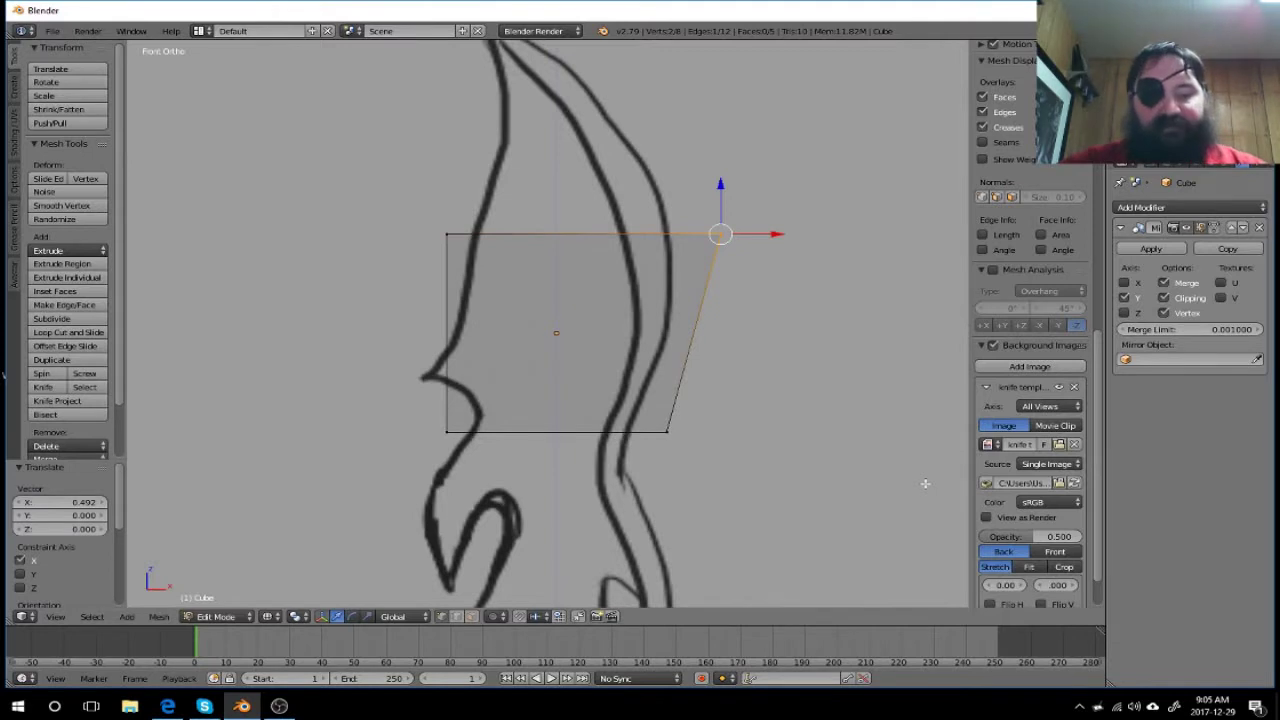
key("ctrl+z")
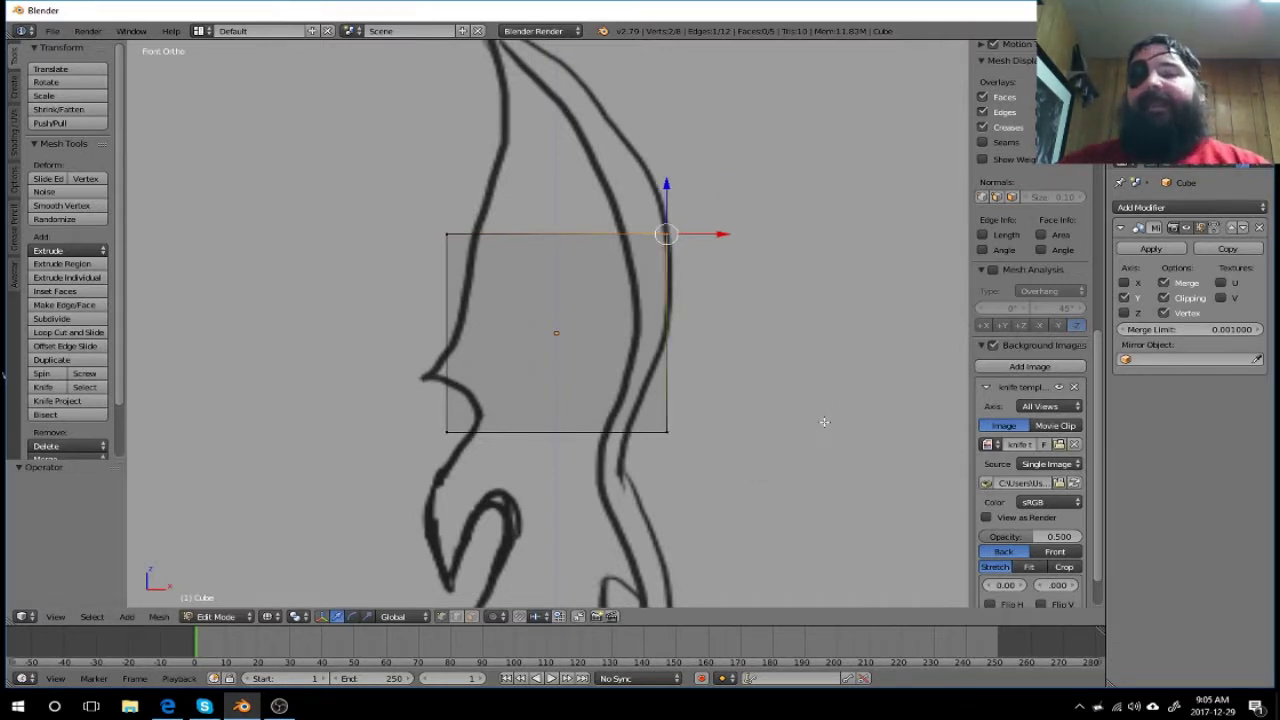
Step: Switch to face select with Limit Selection to Visible off, and select the top face in front view
mouse_move(800, 322)
middle_mouse_down()
mouse_move(780, 354)
mouse_move(795, 387)
middle_mouse_up()
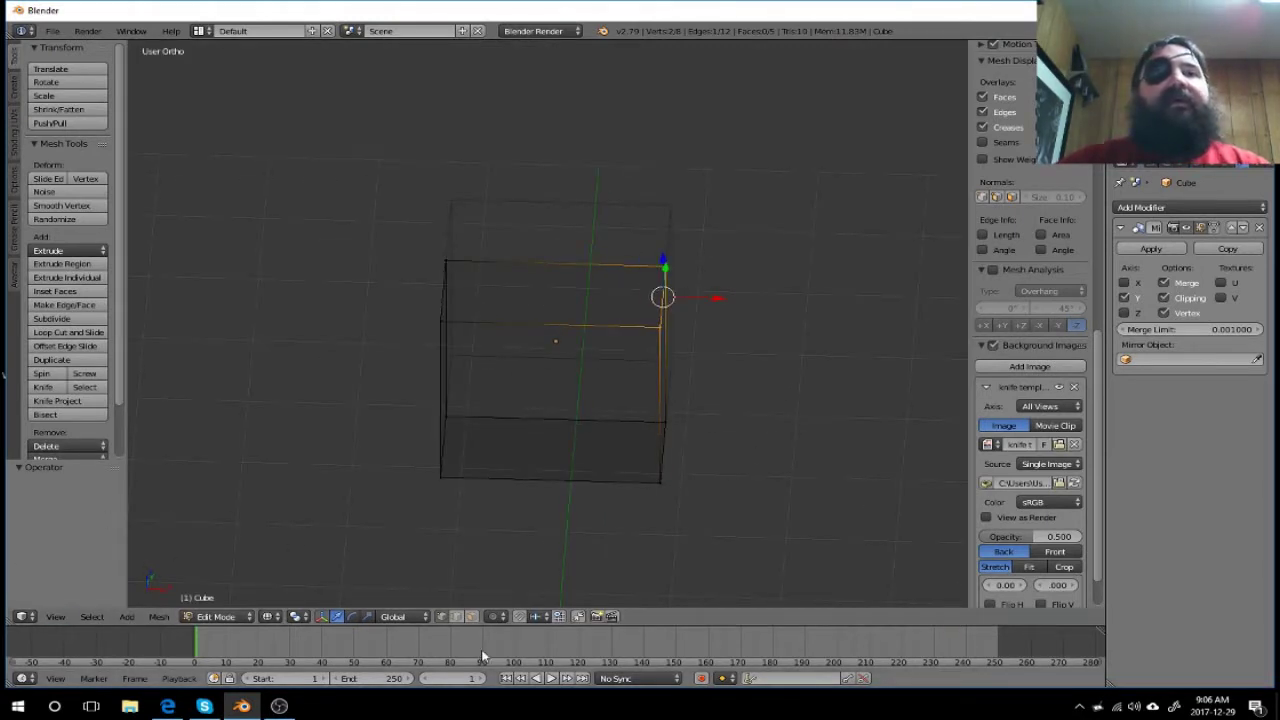
left_click(472, 616)
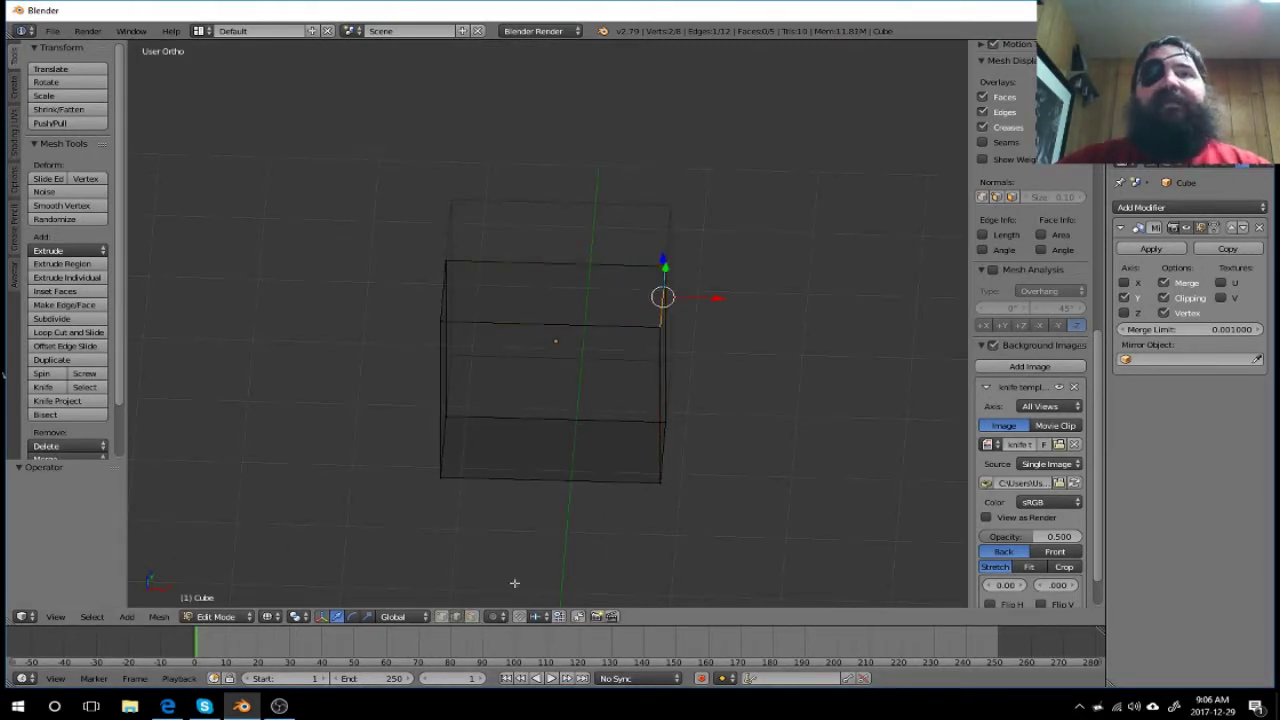
left_click(474, 617)
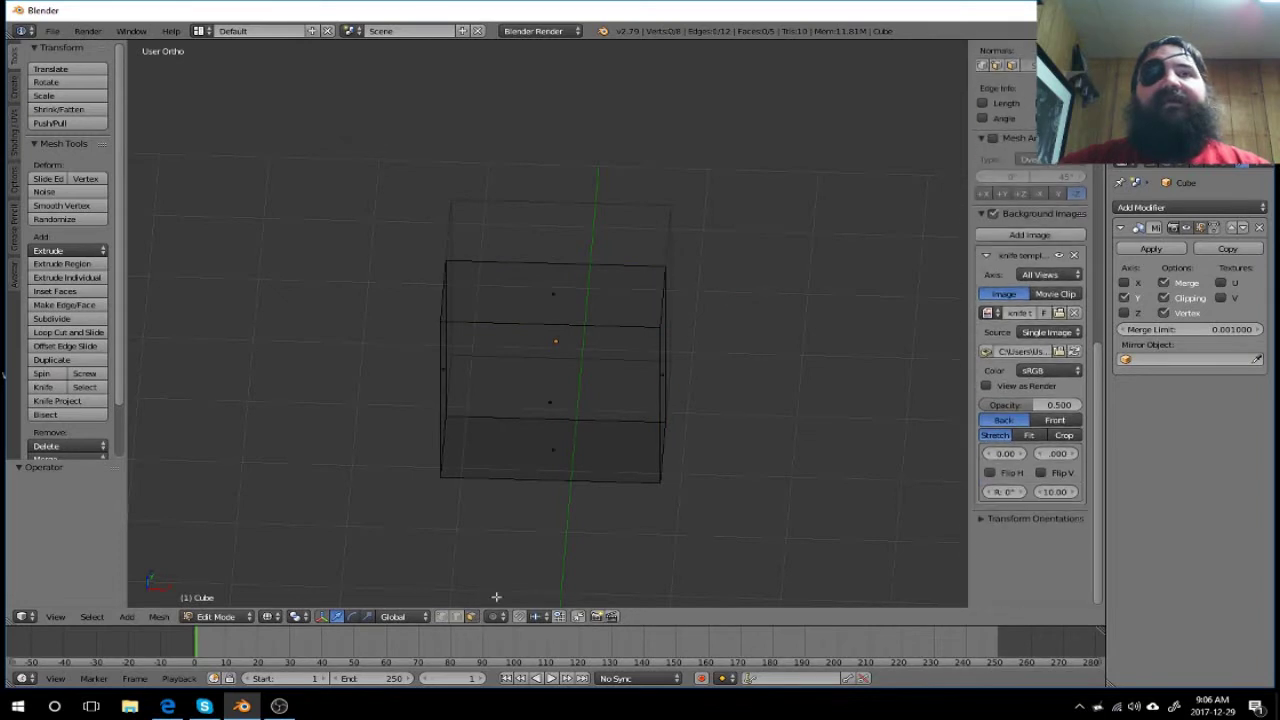
right_click(561, 308)
key("KP_1")
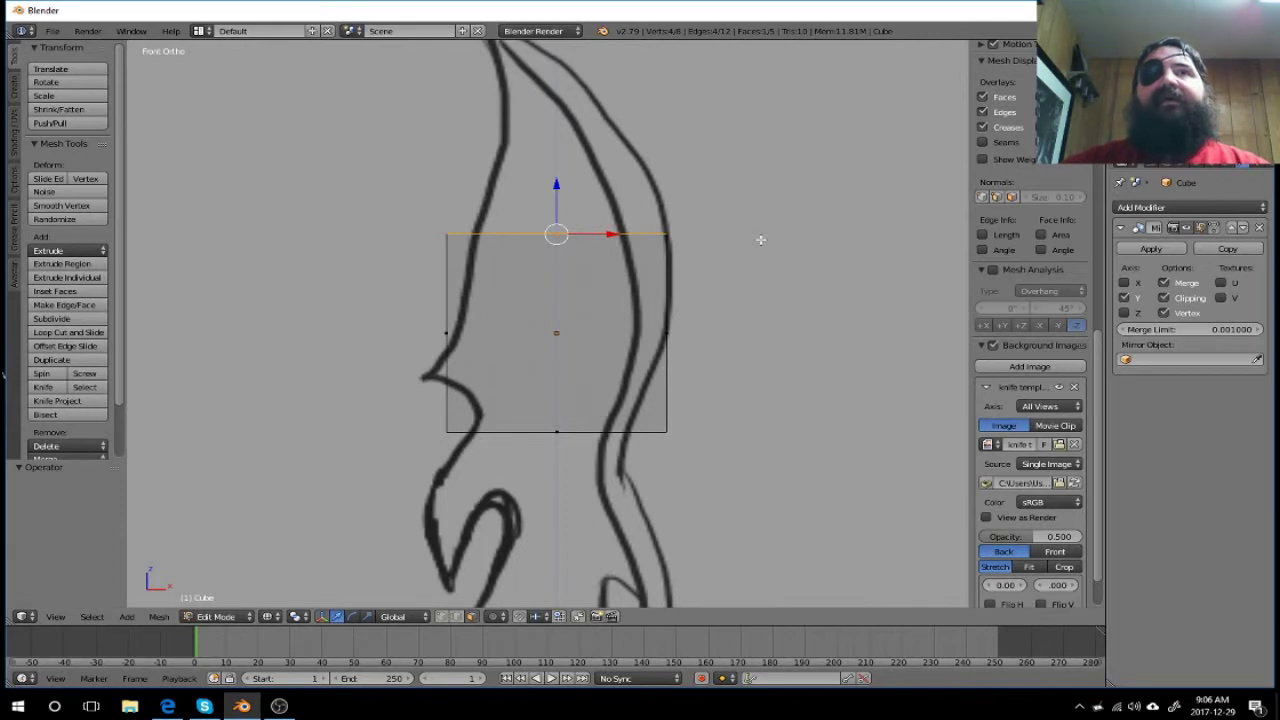
Step: Extrude the top face up to the blade tip height of the sketch
middle_click_drag(760, 240, 759, 390, "shift")
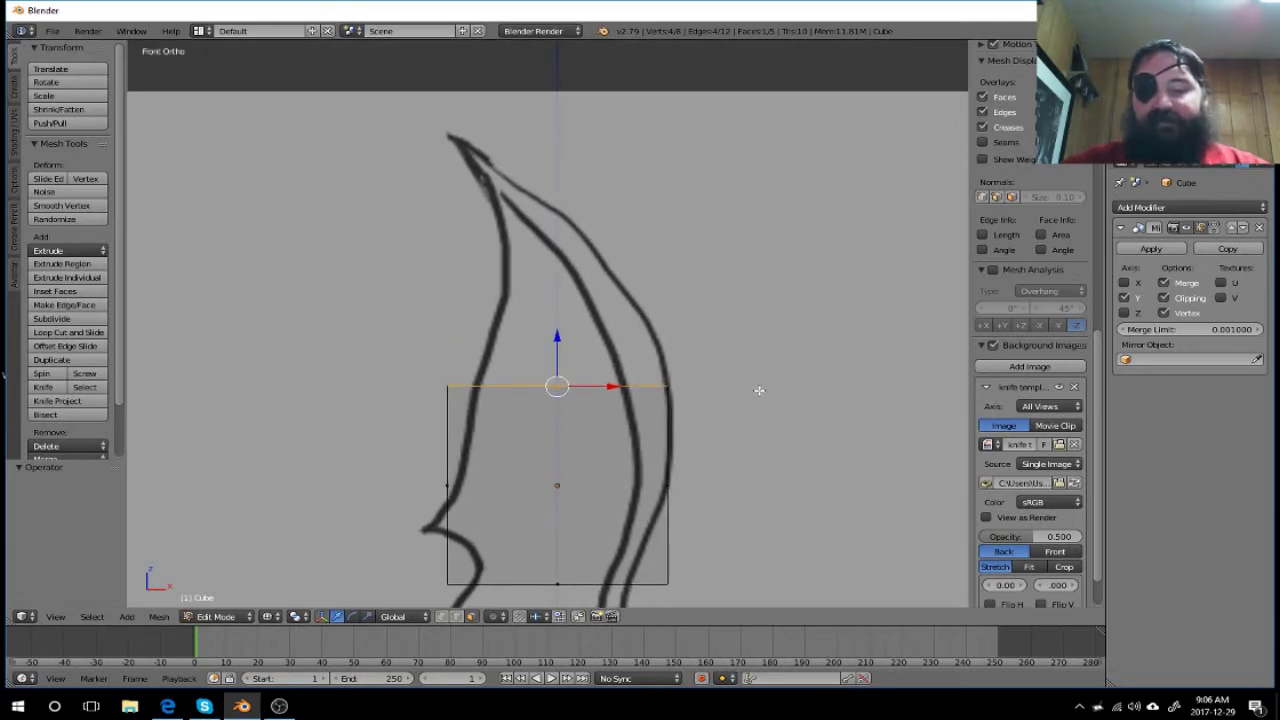
key("e")
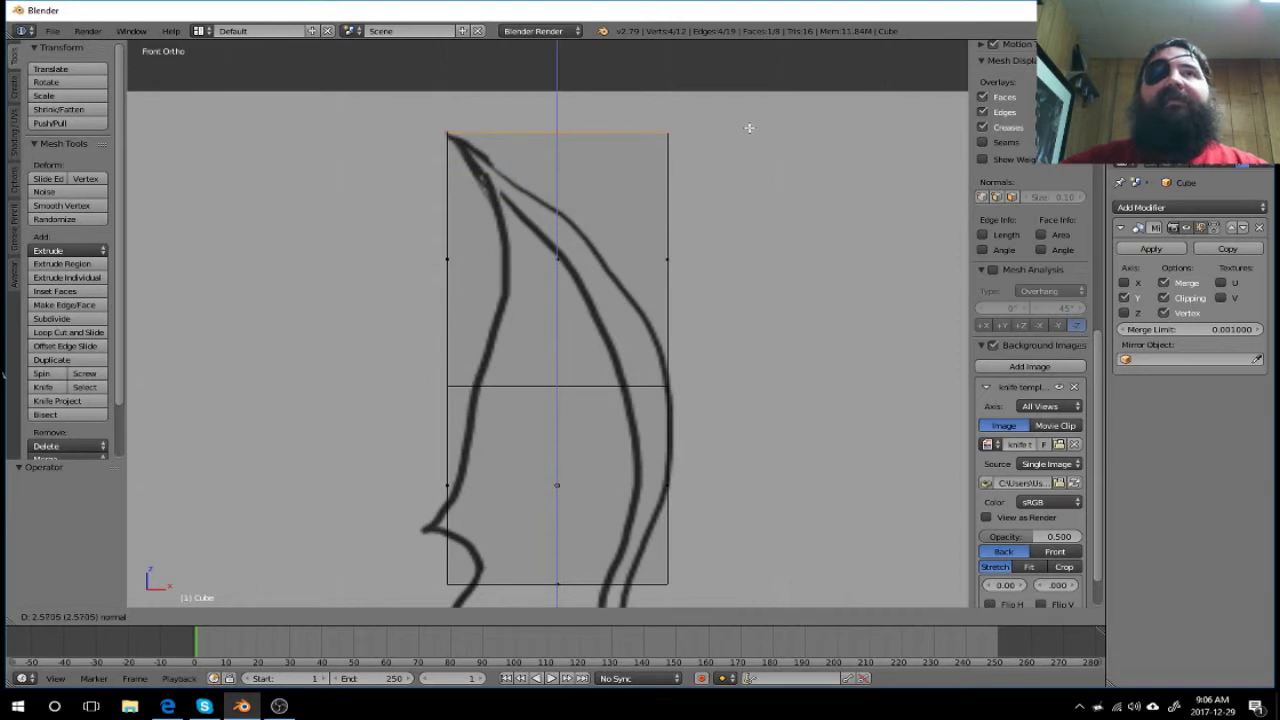
left_click(745, 128)
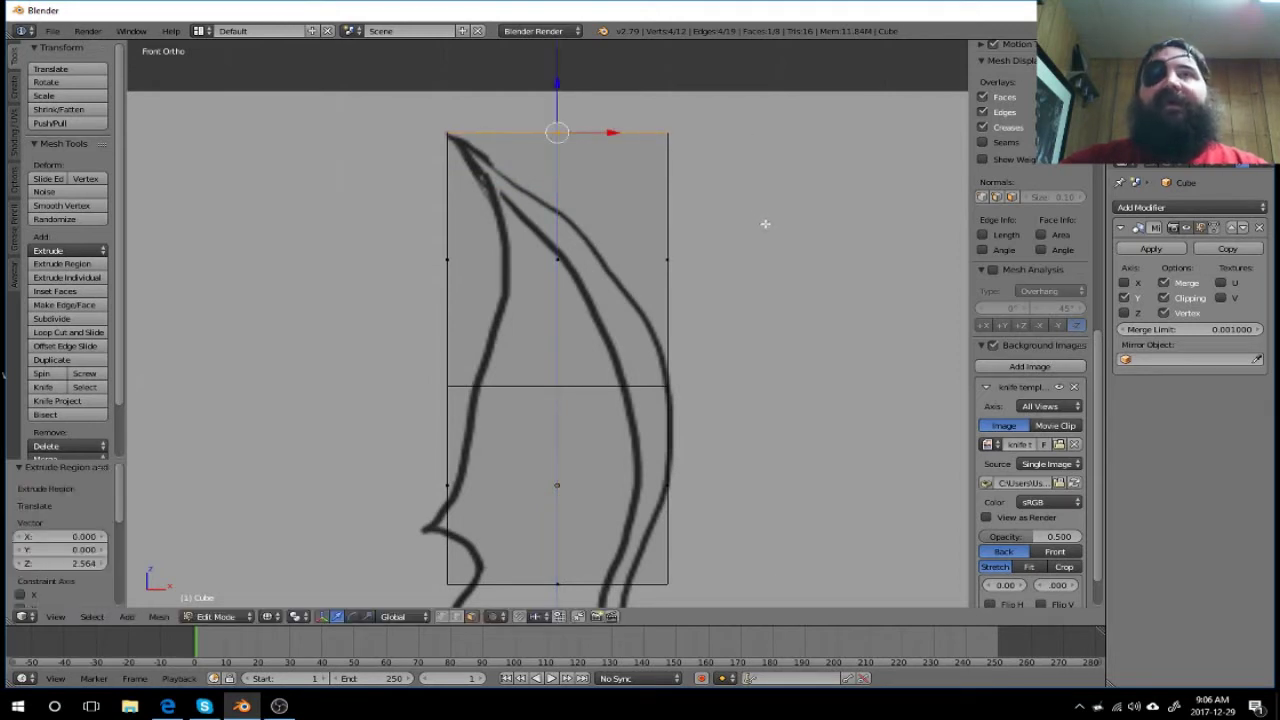
Step: Move the top-right corner vertices 1.926 along negative X onto the tip, then select the top-left corner vertices
key("a")
scroll(1030, 400, "down", 3)
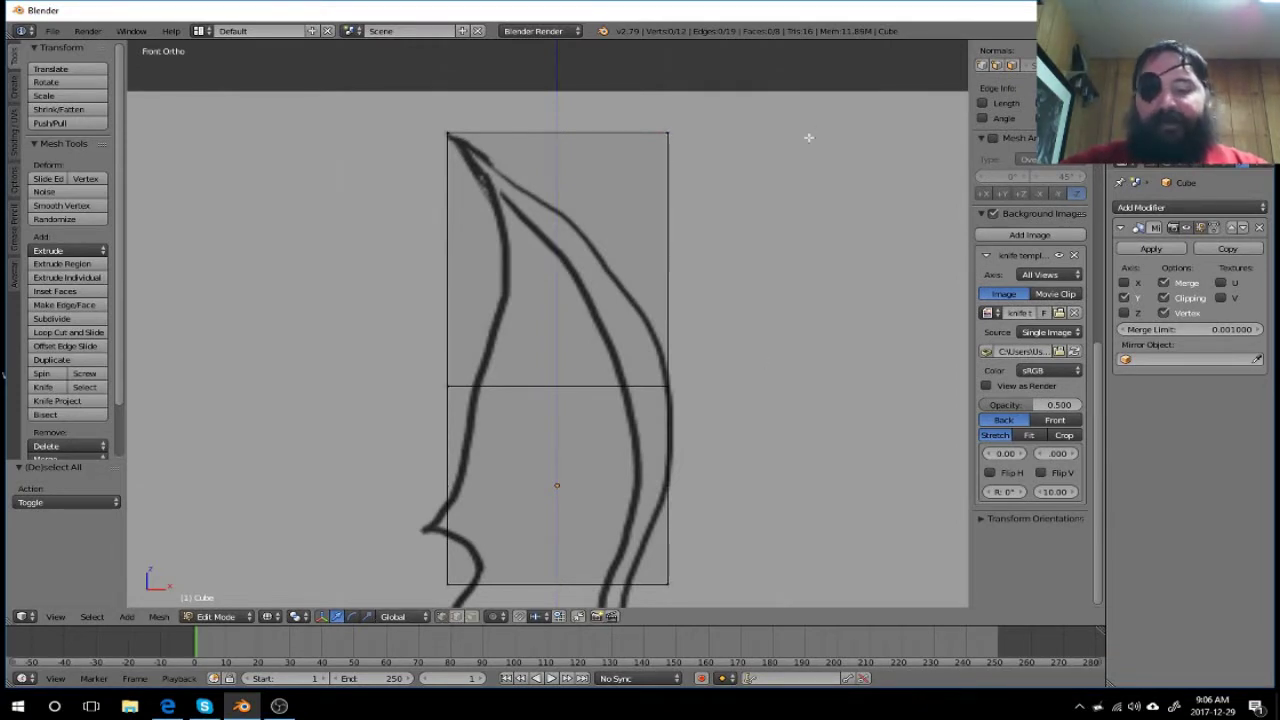
key("b")
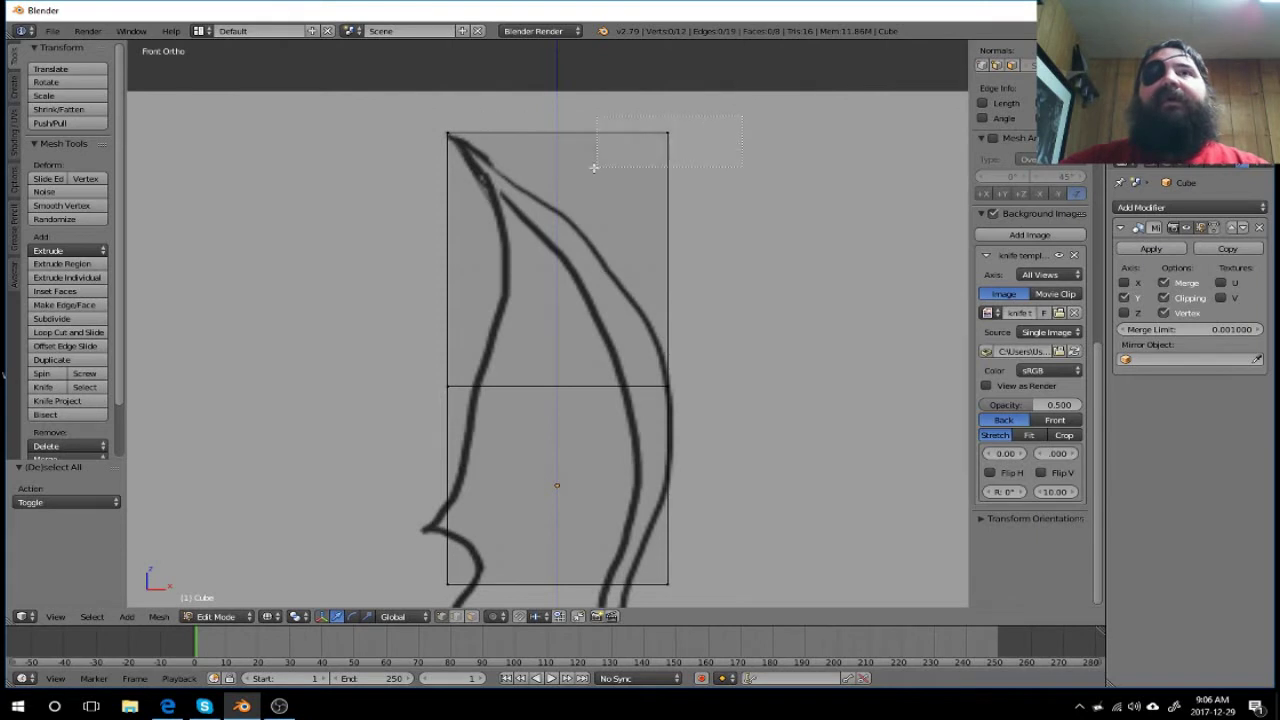
mouse_move(594, 168)
left_mouse_down()
mouse_move(742, 140)
mouse_move(511, 135)
left_mouse_up()
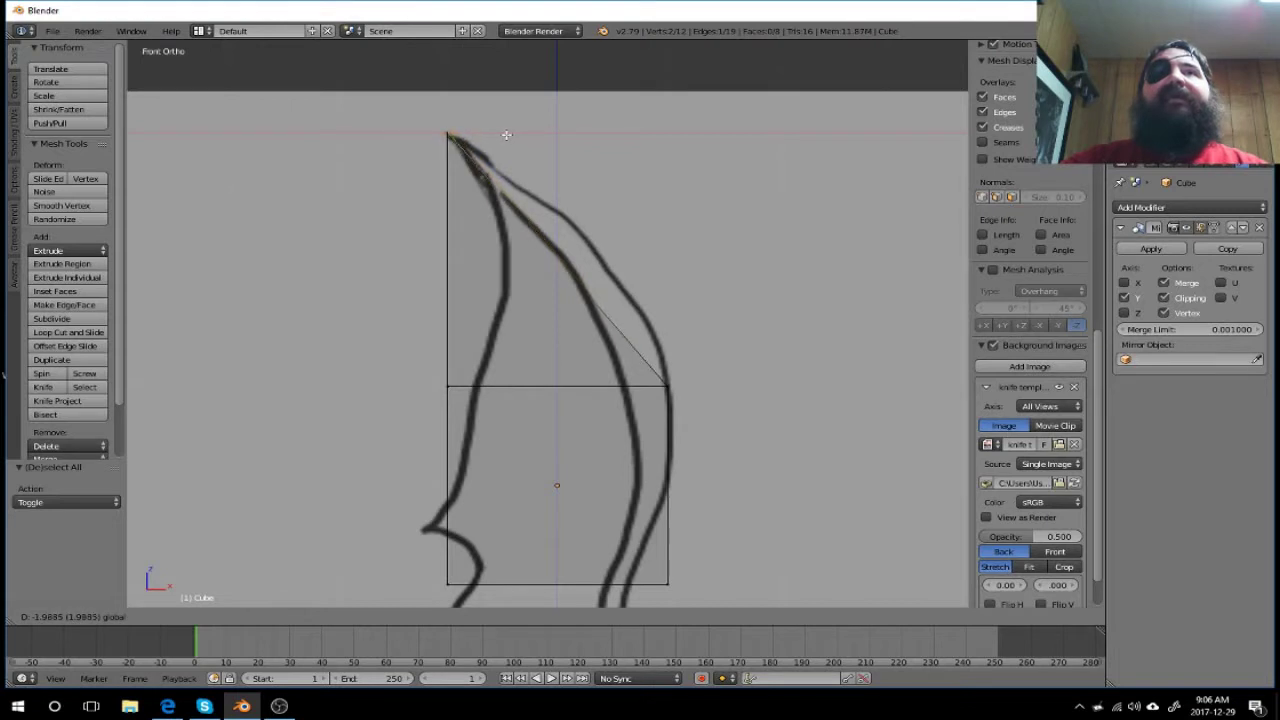
left_click_drag(511, 135, 511, 135)
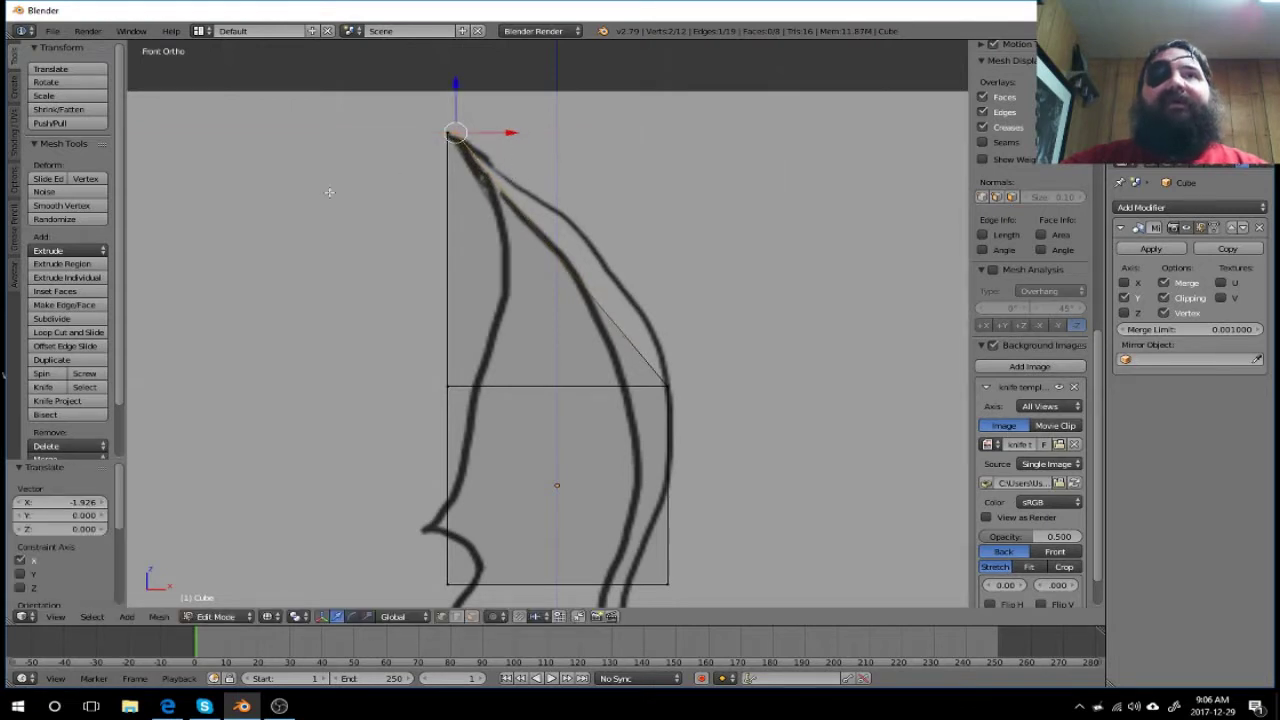
key("b")
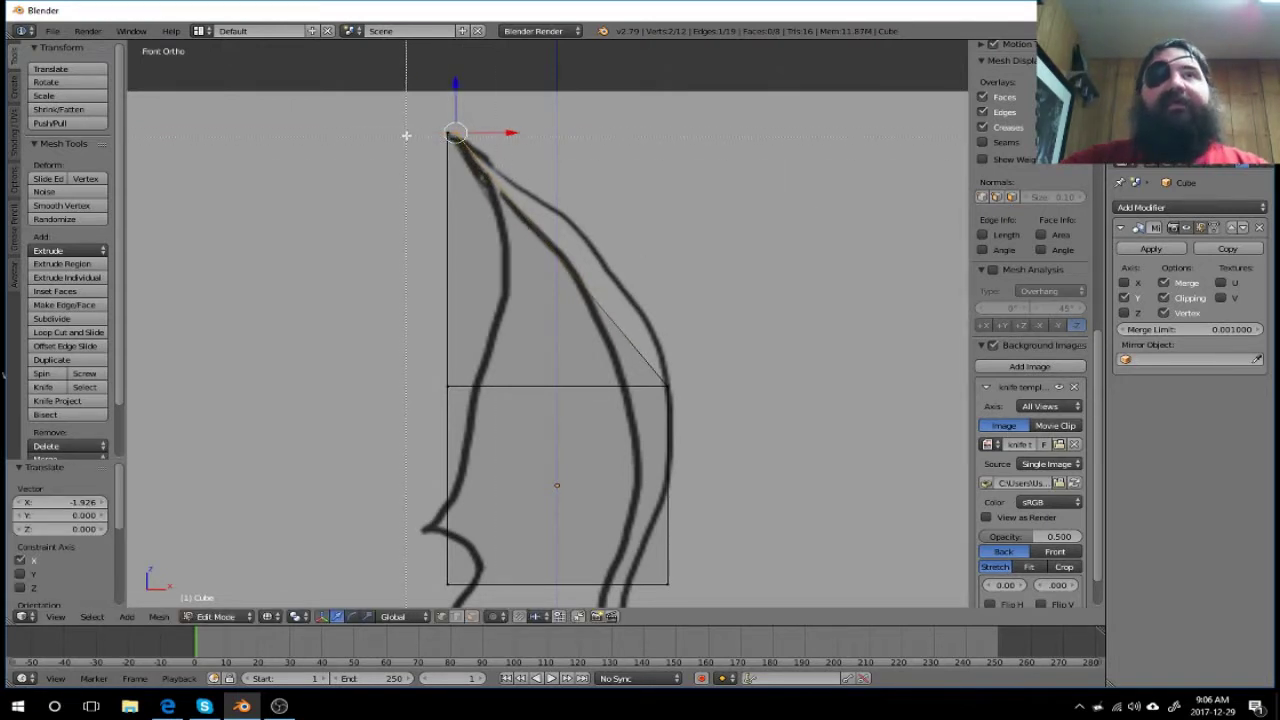
left_click_drag(483, 155, 534, 163)
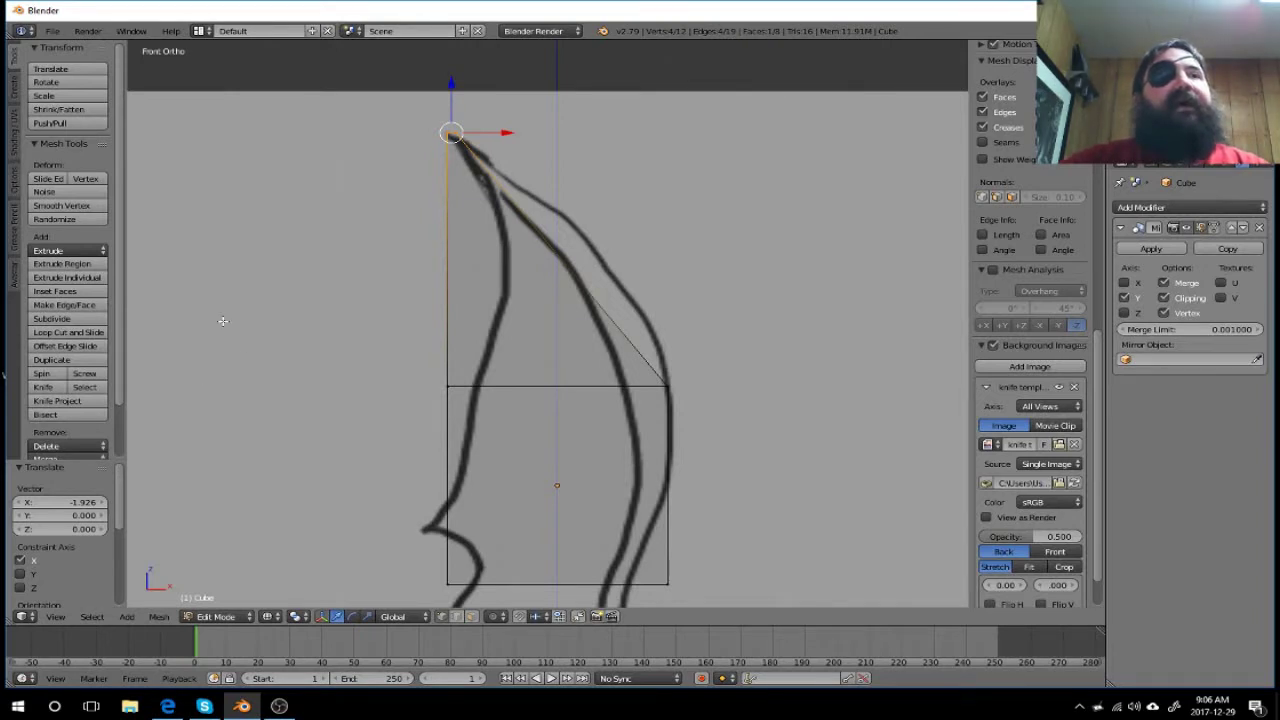
Step: Merge the tip vertices At Center and nudge the point 0.035 along negative X
key("space")
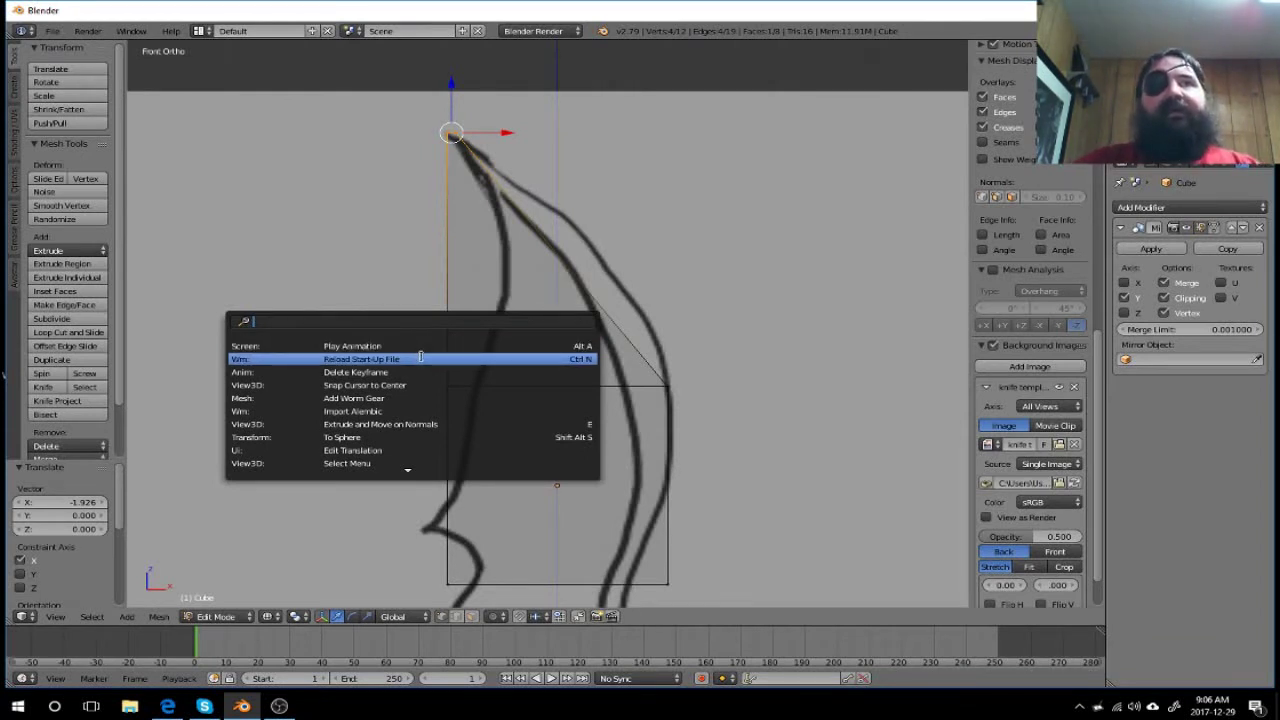
type("merge")
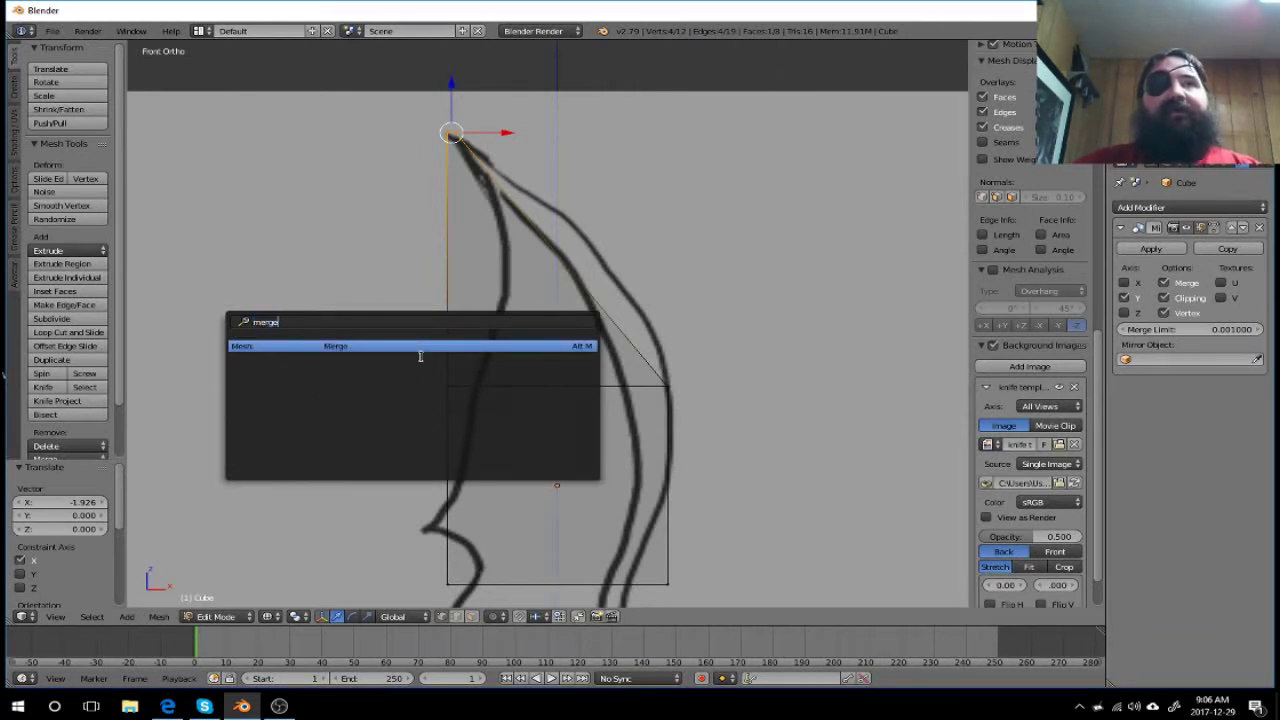
key("Return")
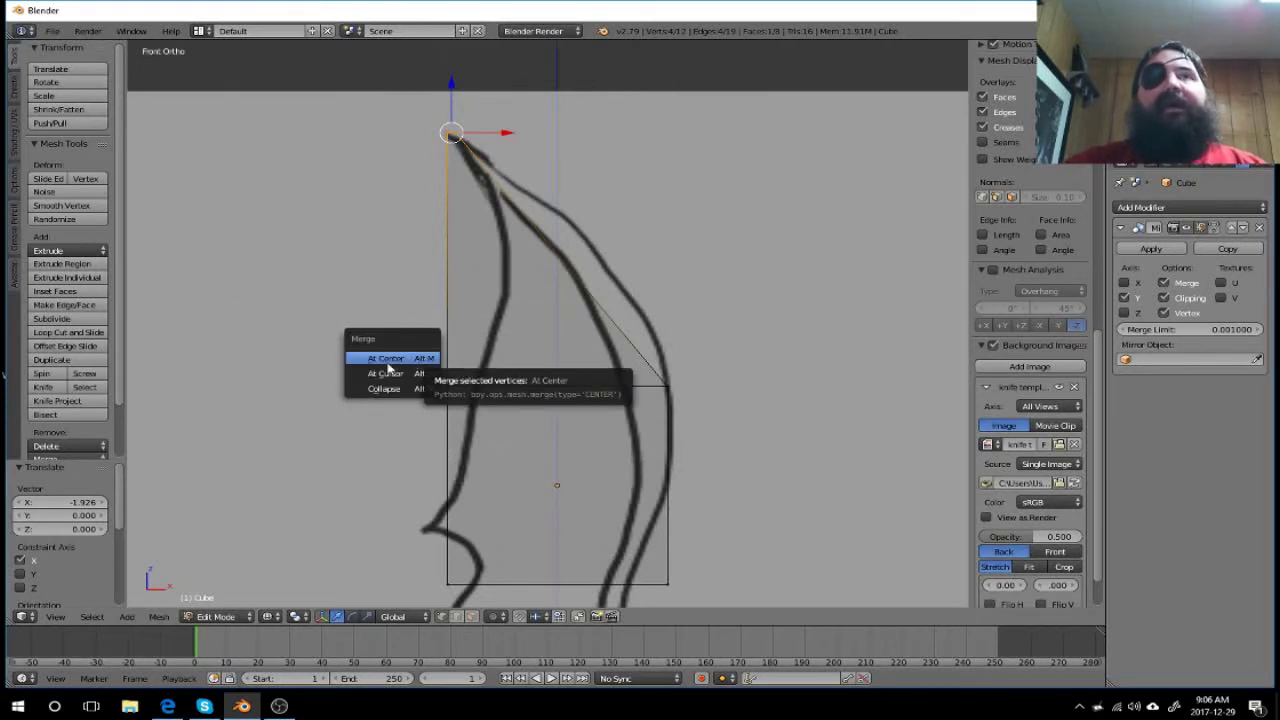
left_click(386, 359)
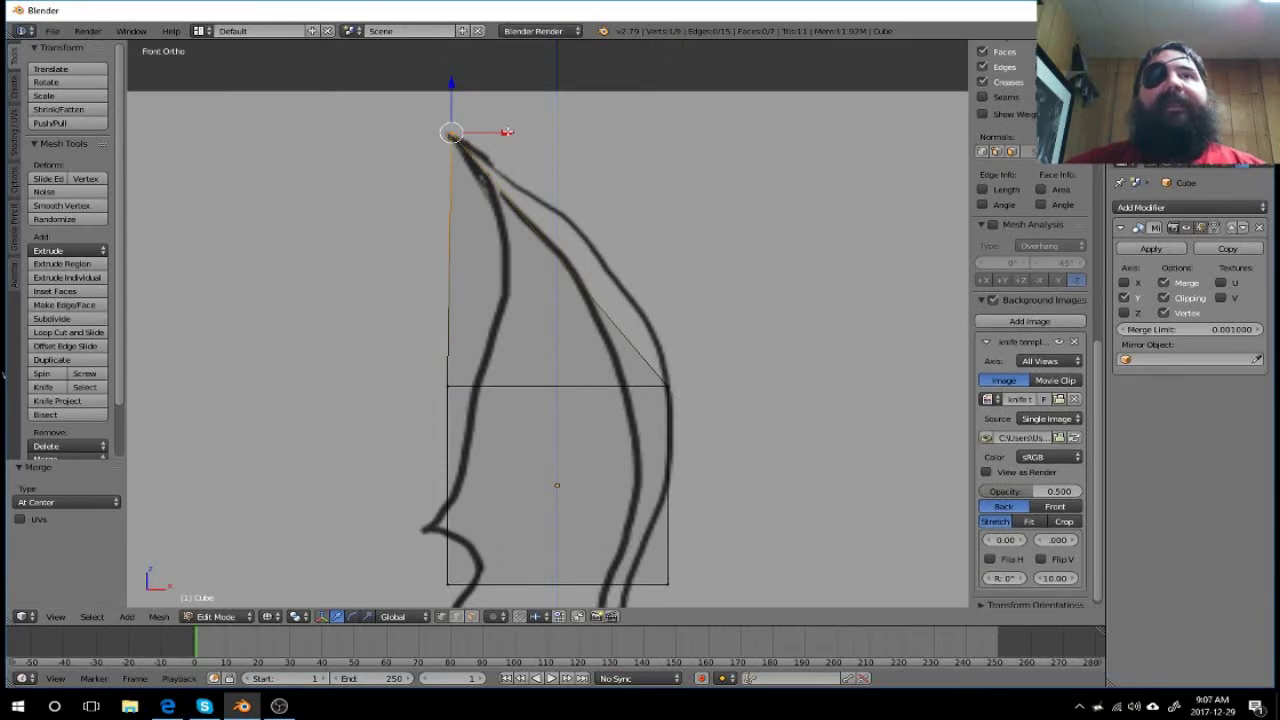
left_click_drag(507, 131, 498, 132)
mouse_move(617, 298)
middle_mouse_down()
mouse_move(414, 337)
mouse_move(486, 354)
mouse_move(418, 351)
mouse_move(520, 349)
mouse_move(449, 349)
middle_mouse_up()
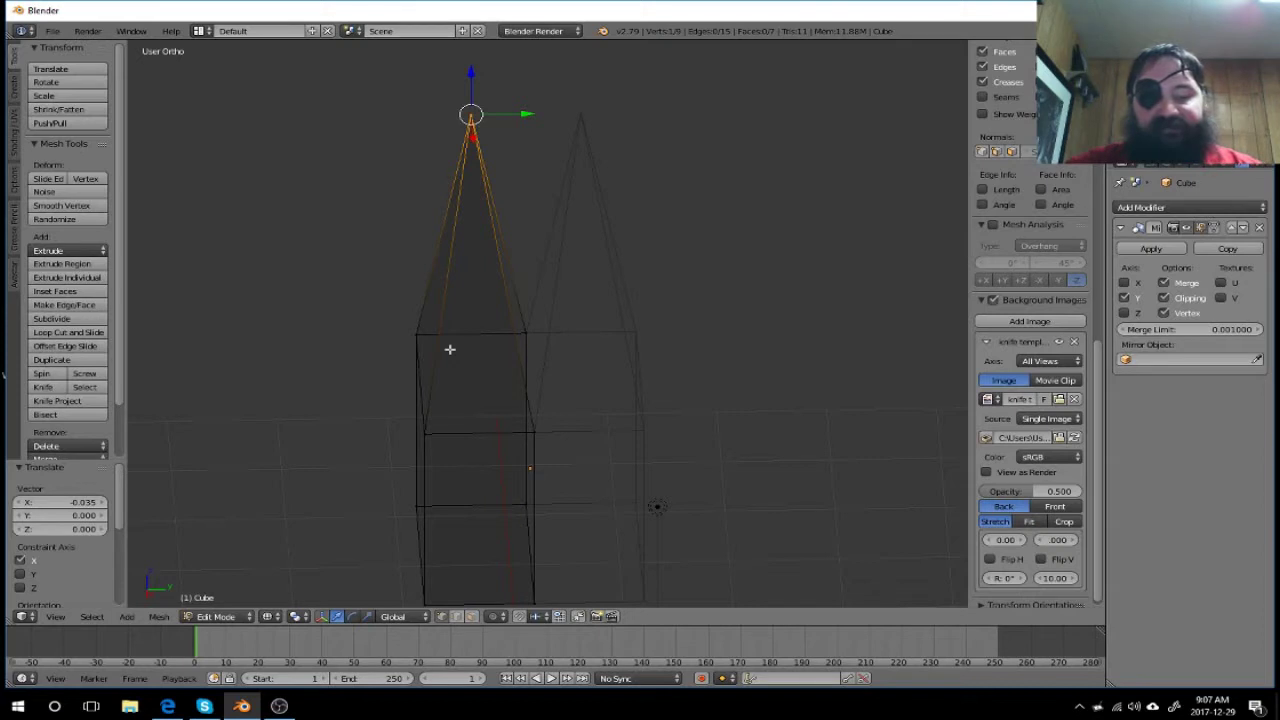
Step: Undo the nudge, then merge the top-left corner vertices At Center
key("ctrl+z")
key("ctrl+z")
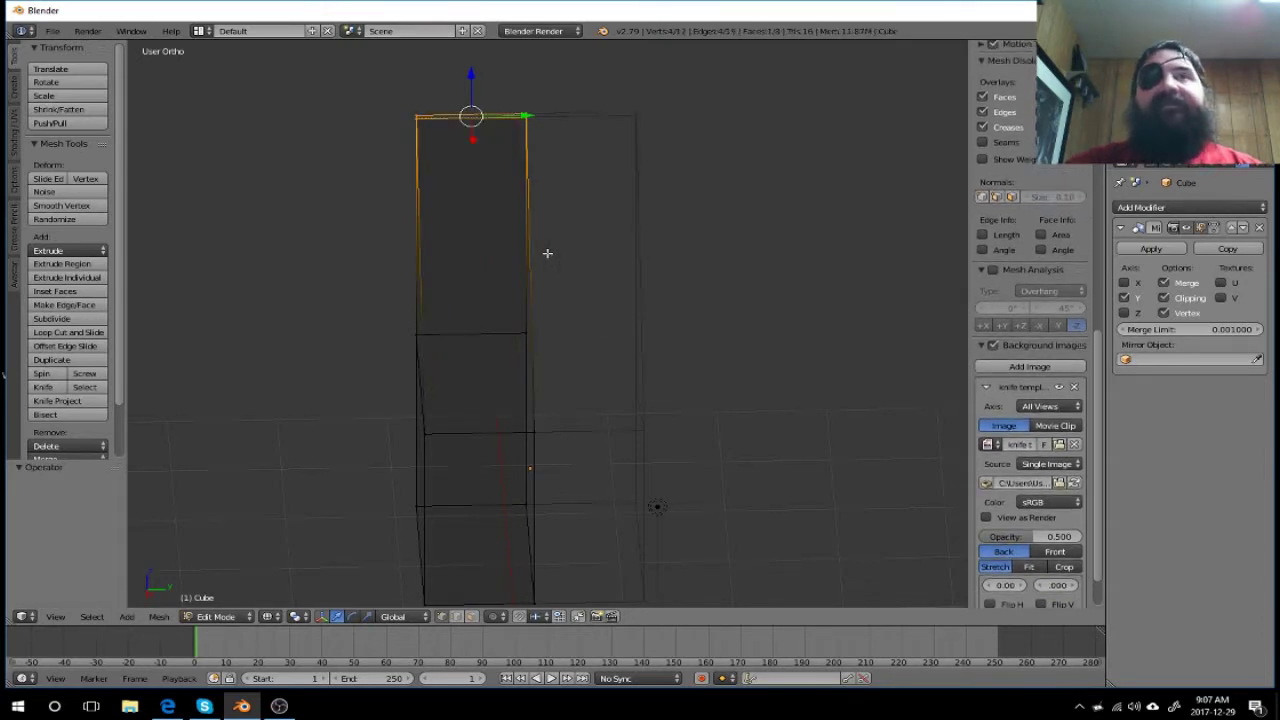
mouse_move(558, 265)
middle_mouse_down()
mouse_move(537, 294)
mouse_move(606, 309)
mouse_move(614, 263)
mouse_move(634, 277)
mouse_move(566, 289)
middle_mouse_up()
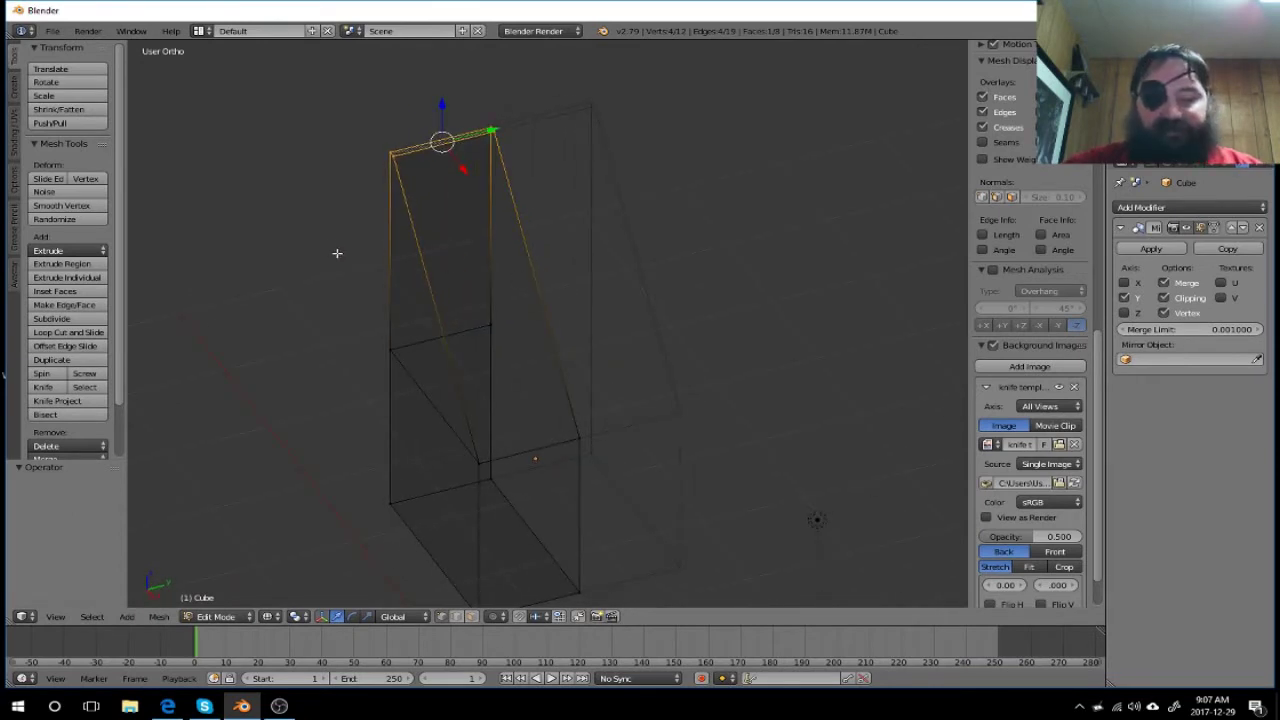
key("a")
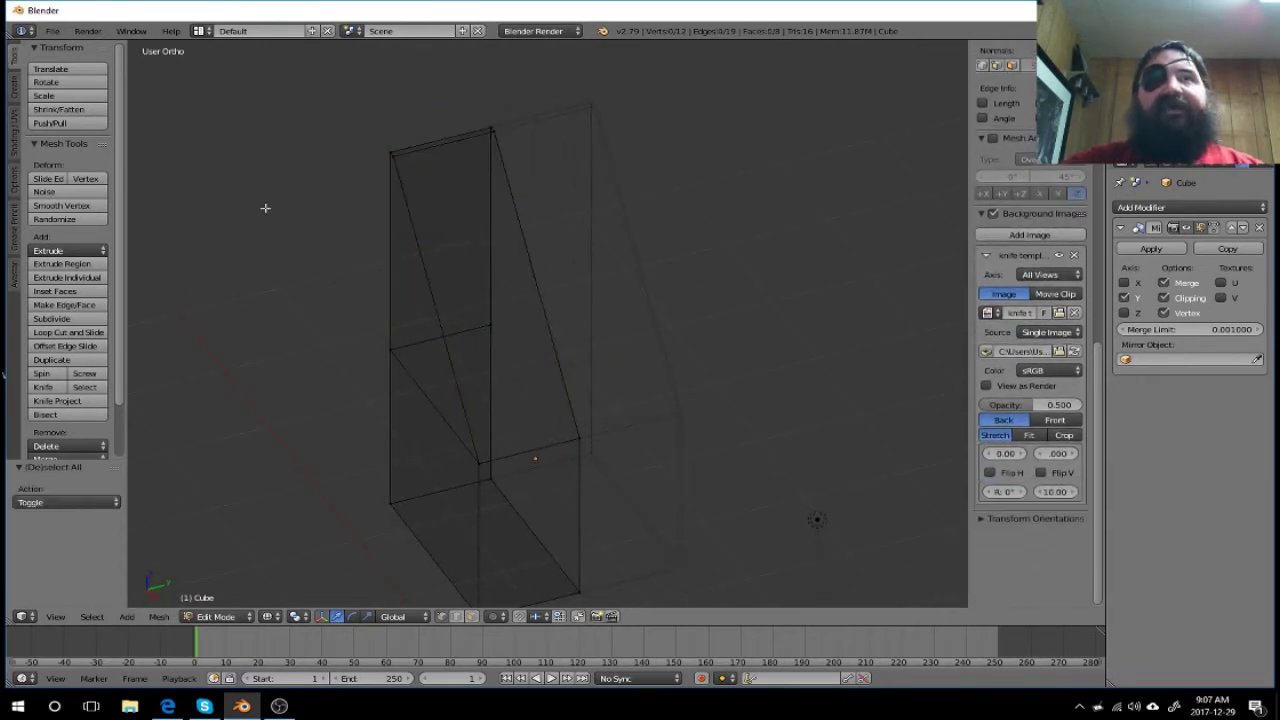
key("b")
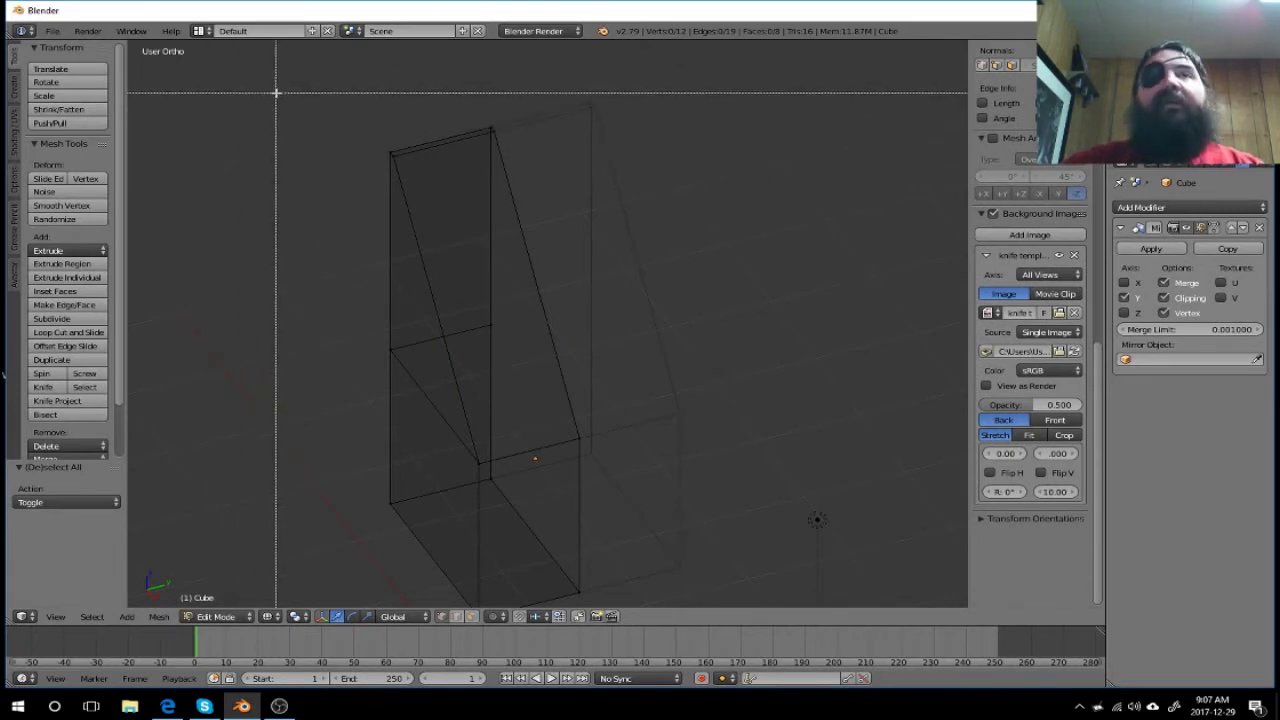
left_click_drag(307, 110, 418, 190)
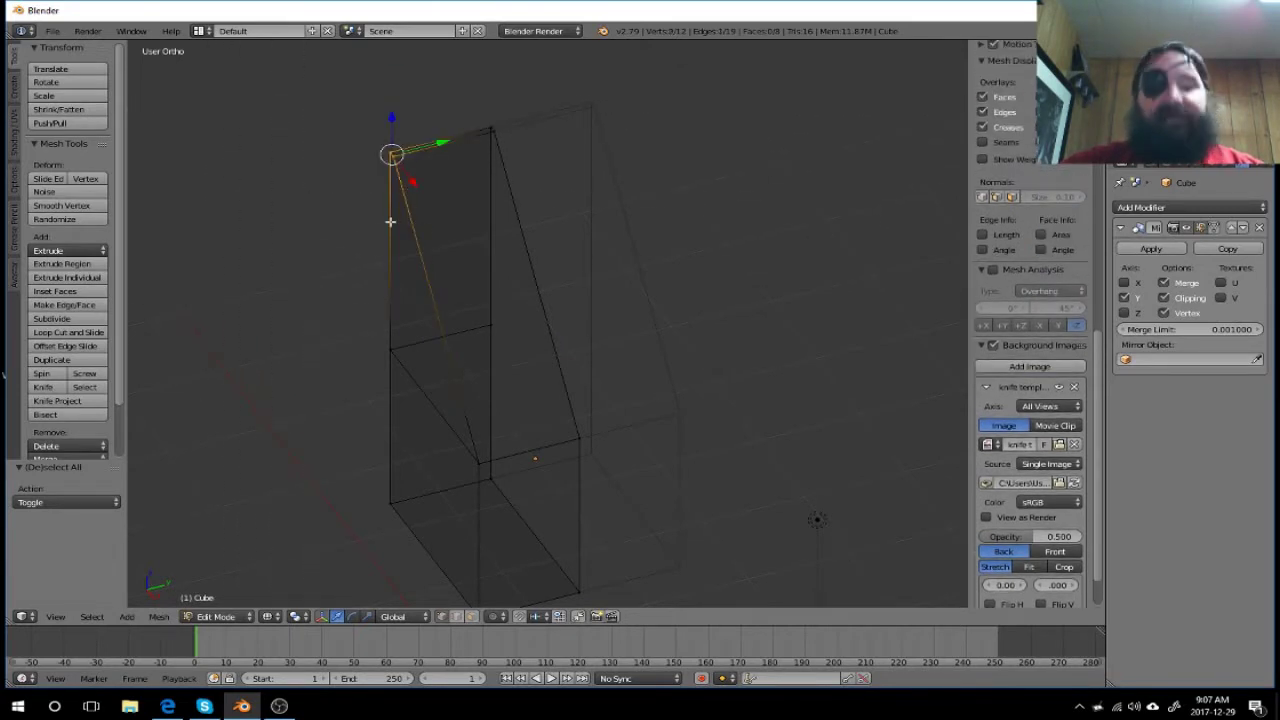
key("space")
type("Merg")
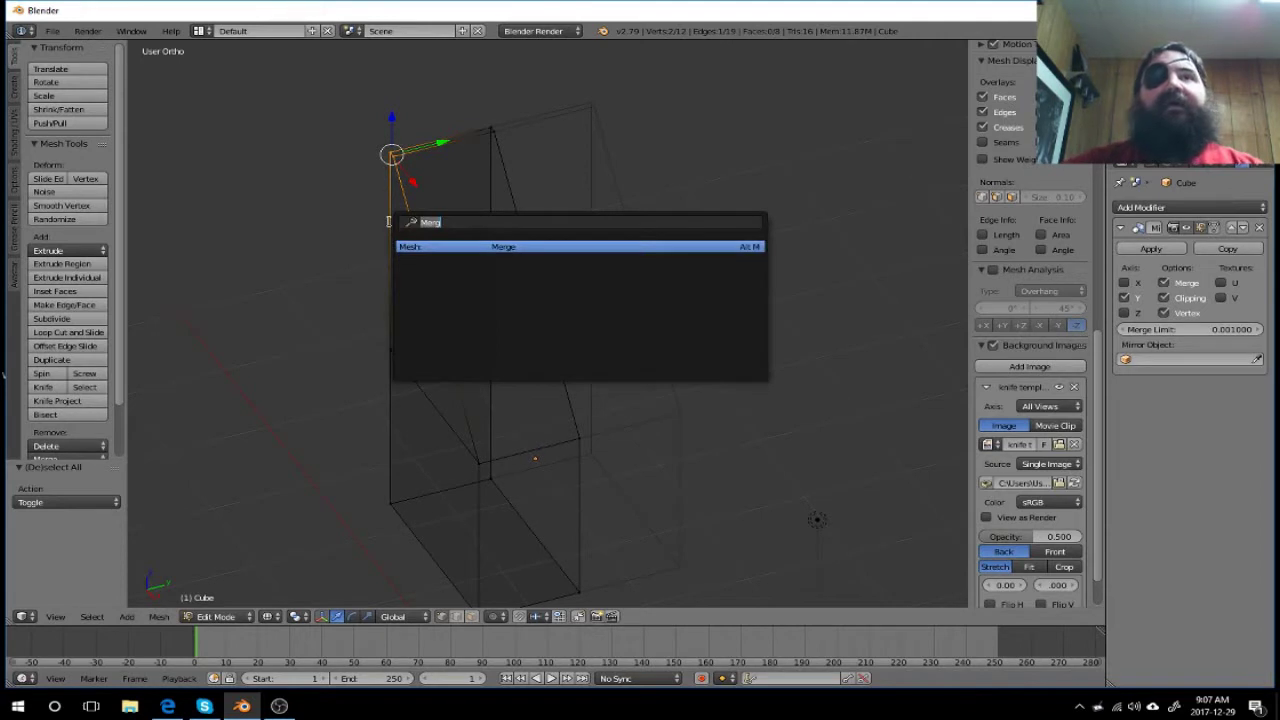
type("me")
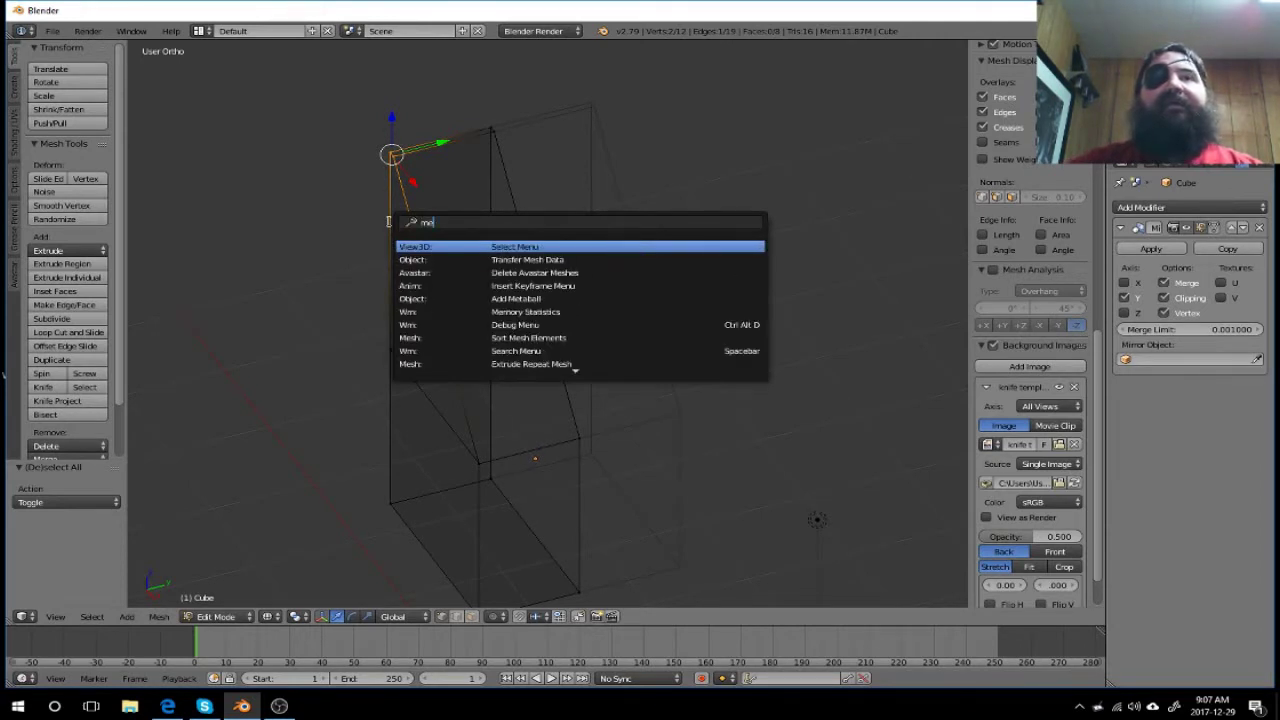
type("rge")
key("Return")
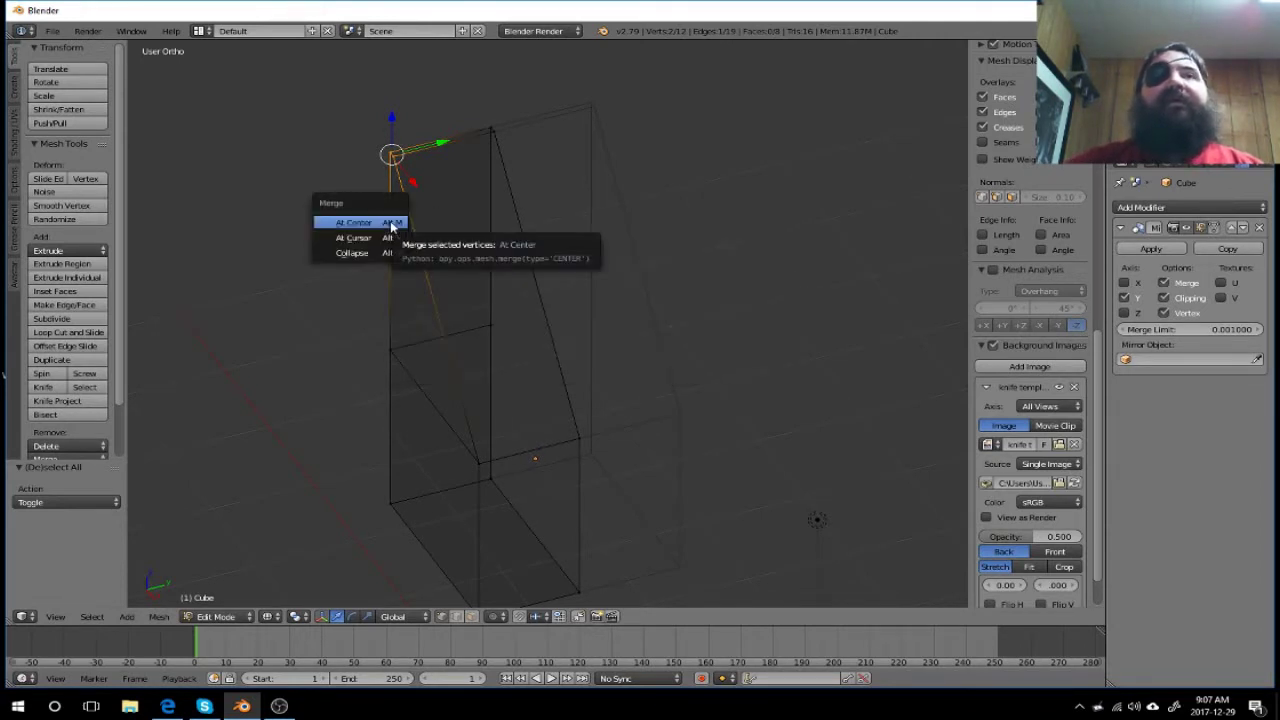
left_click(348, 225)
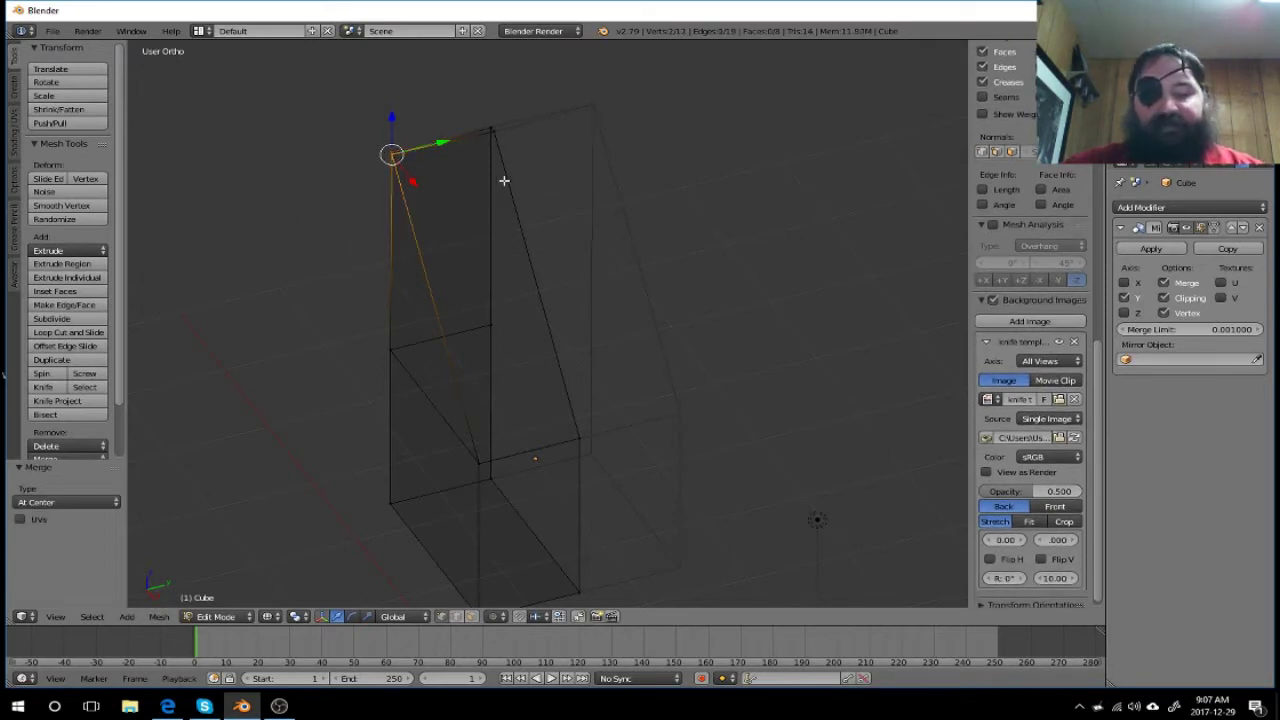
Step: Merge the remaining top vertex pair At Center into a single pointed tip
key("a")
key("b")
left_click_drag(465, 114, 530, 150)
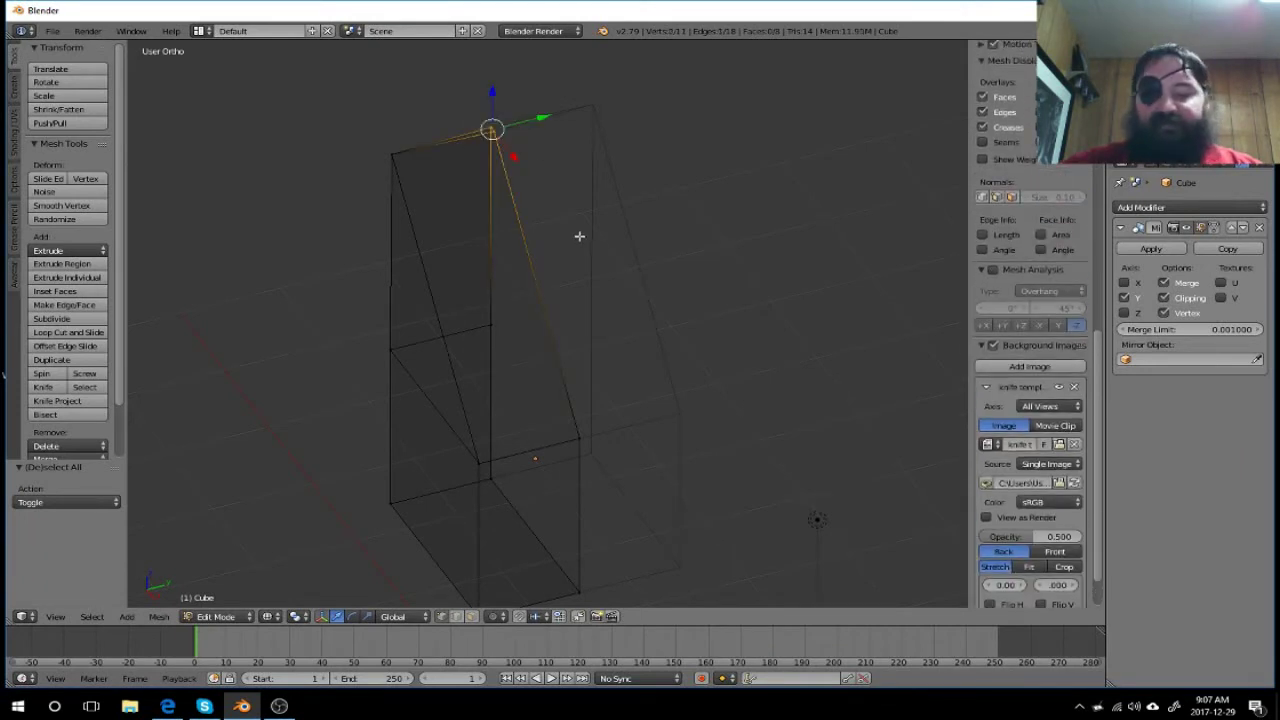
key("space")
type("Merg")
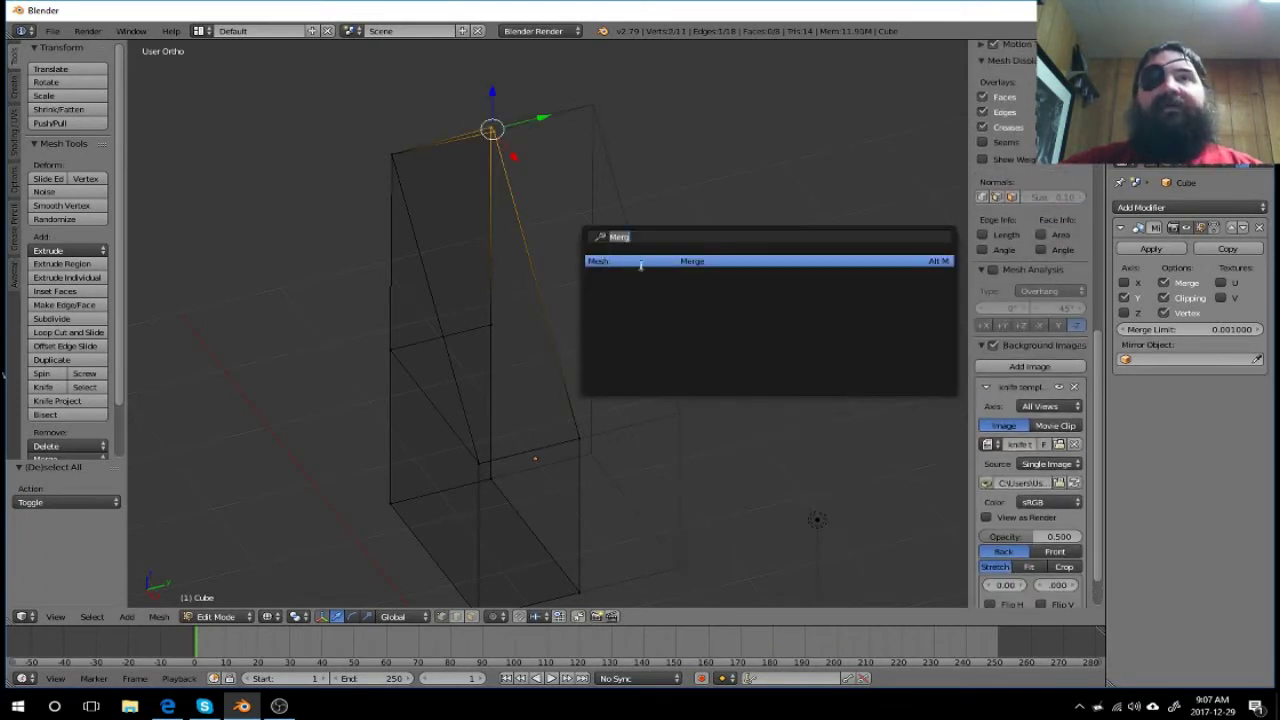
left_click(641, 264)
left_click(632, 268)
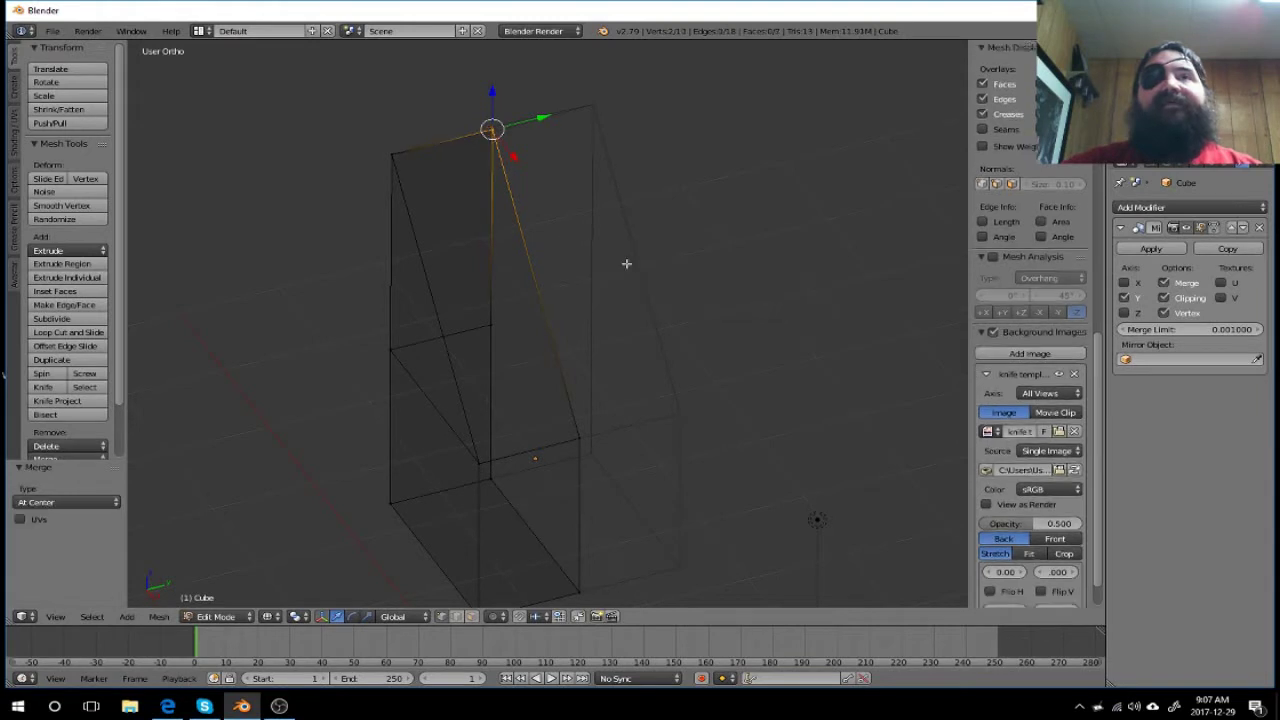
mouse_move(419, 245)
middle_mouse_down()
mouse_move(474, 280)
mouse_move(516, 275)
middle_mouse_up()
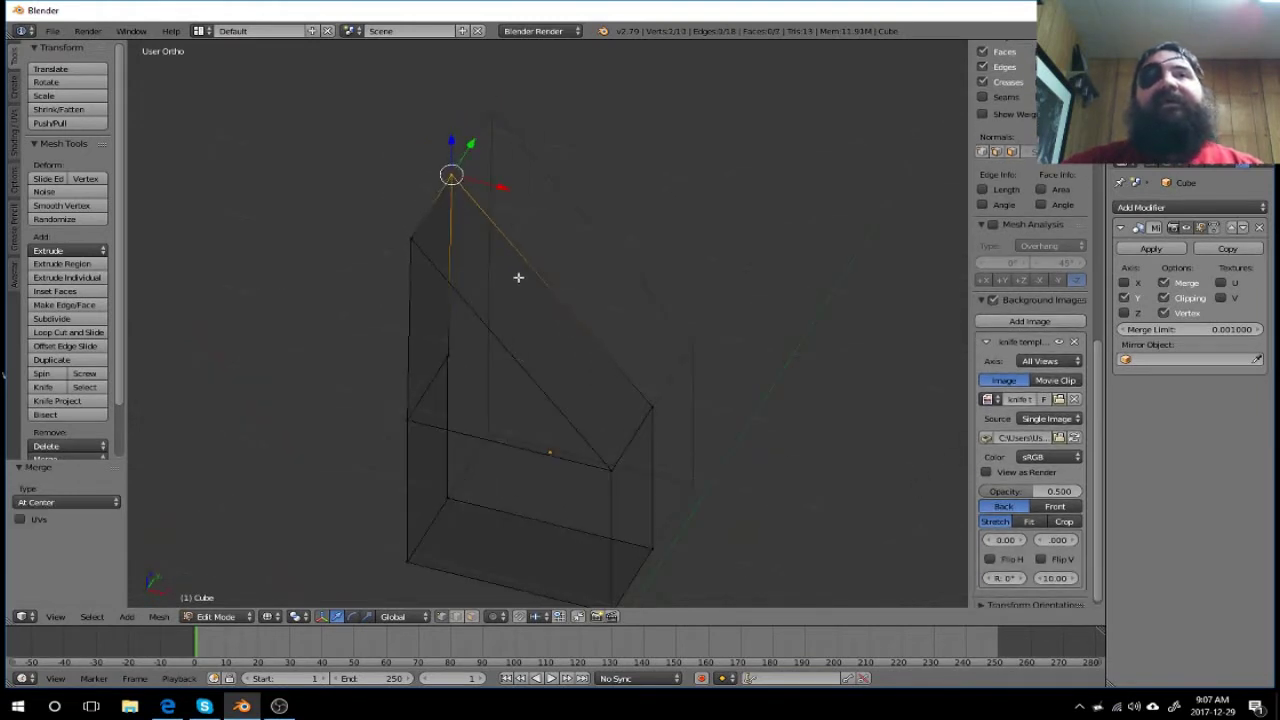
Step: Frame the blade in Front Ortho and raise the background sketch opacity to 1.000
key("KP_1")
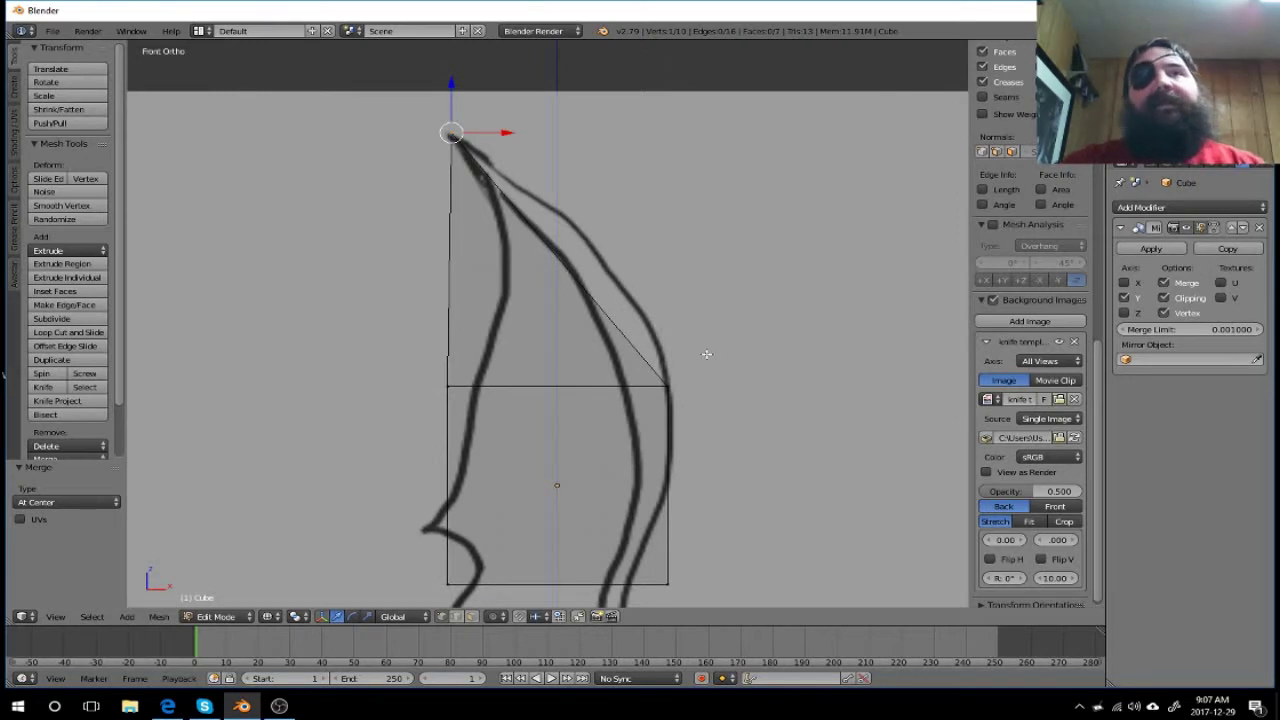
scroll(706, 354, "down", 1)
scroll(706, 354, "down", 1)
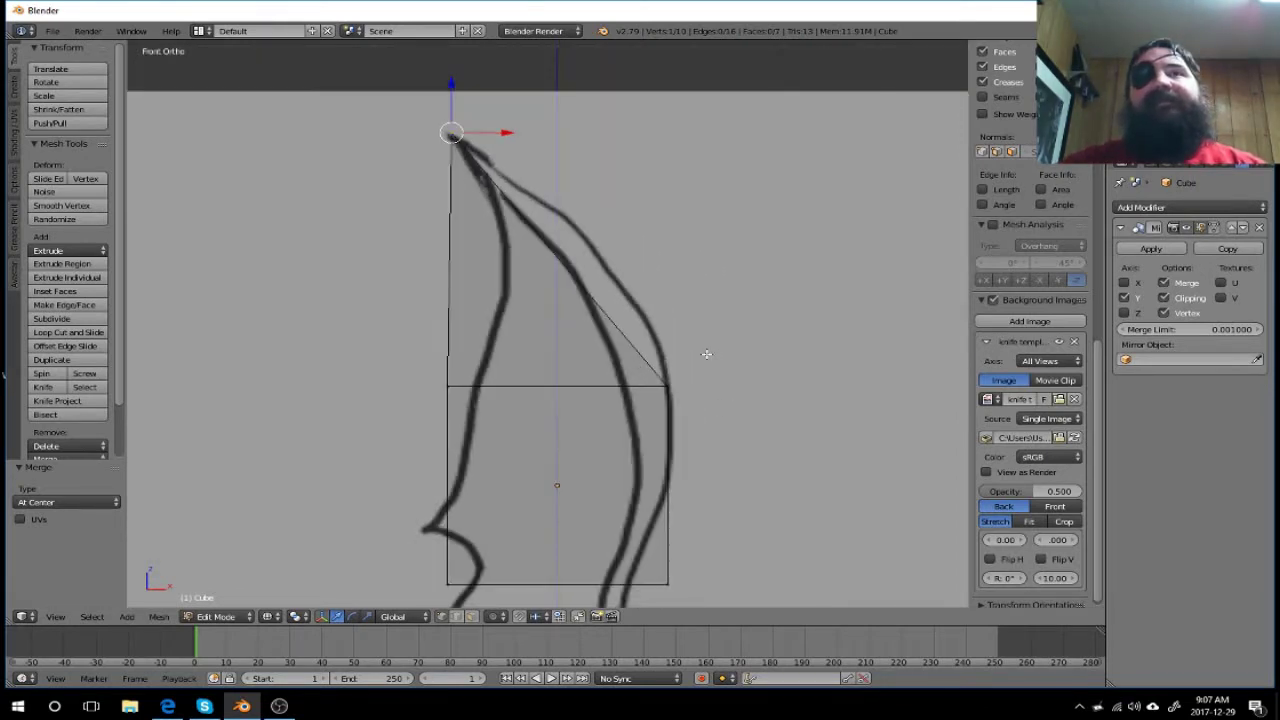
middle_click_drag(765, 457, 751, 380, "shift")
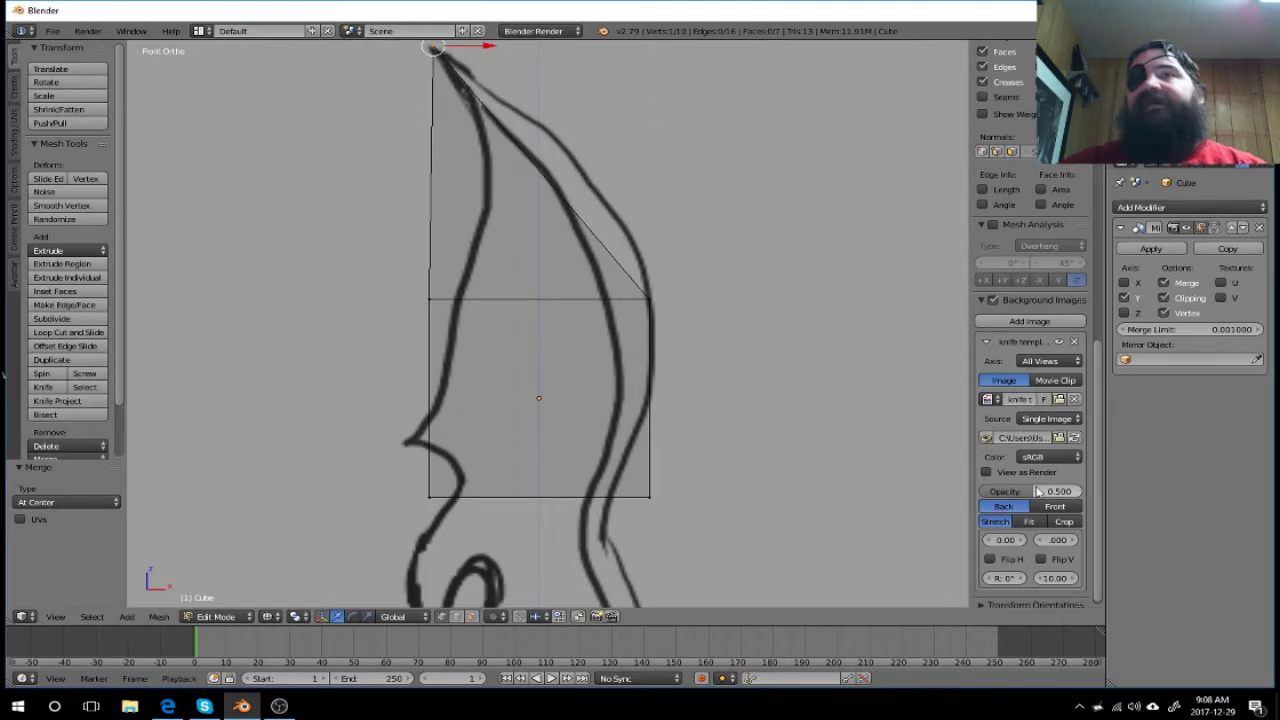
mouse_move(1030, 491)
left_mouse_down()
mouse_move(990, 491)
mouse_move(1072, 491)
left_mouse_up()
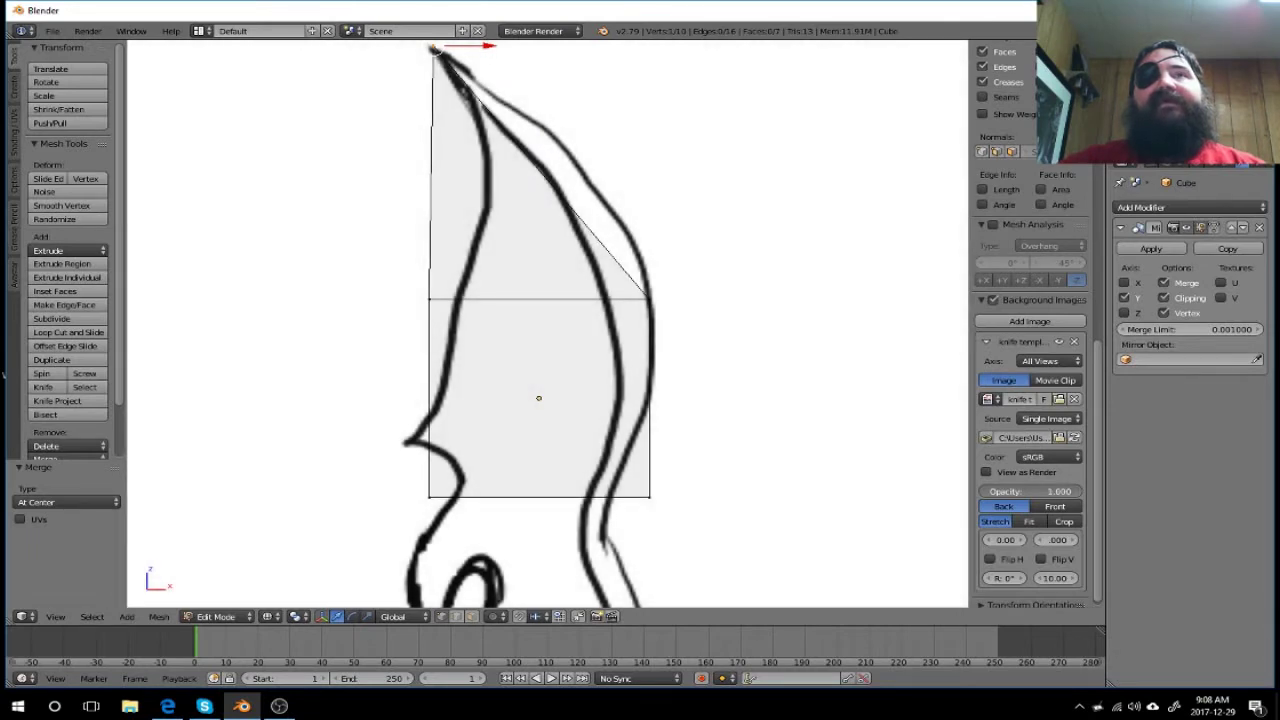
mouse_move(1072, 491)
left_mouse_down()
mouse_move(990, 491)
mouse_move(1080, 491)
left_mouse_up()
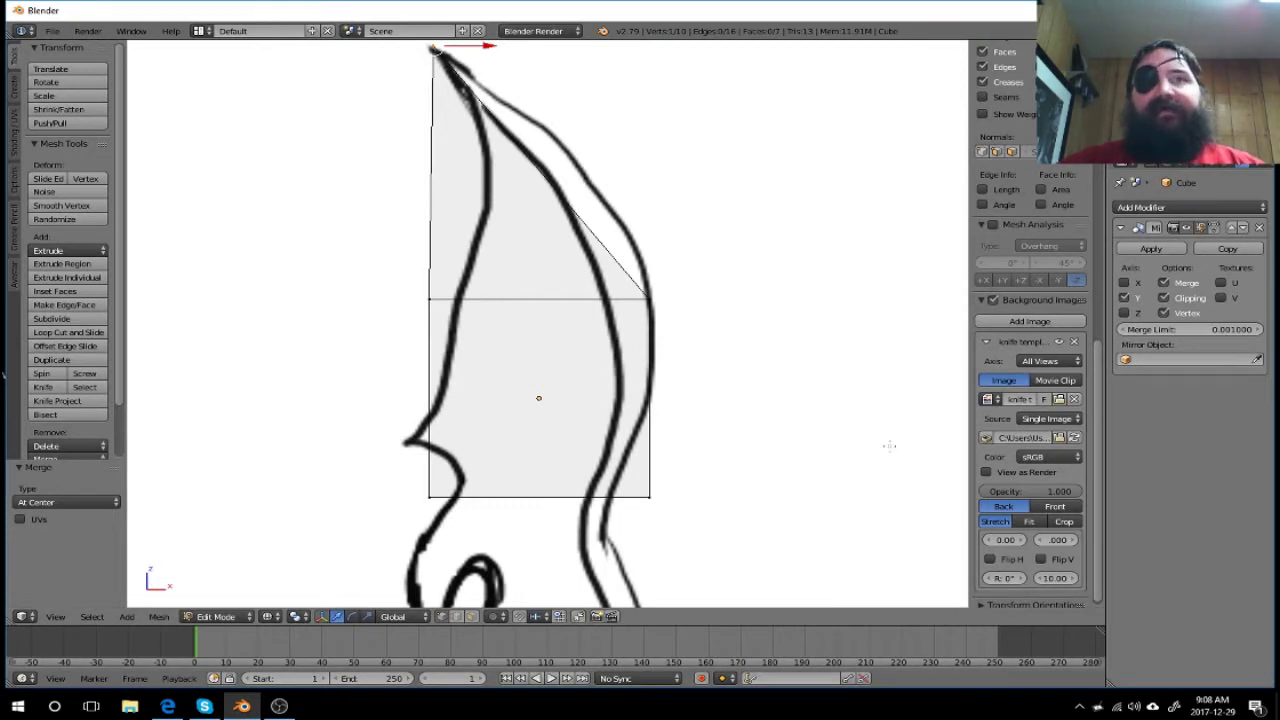
Step: Raise the mesh's bottom edge 1.025 units along Z
key("a")
key("a")
key("a")
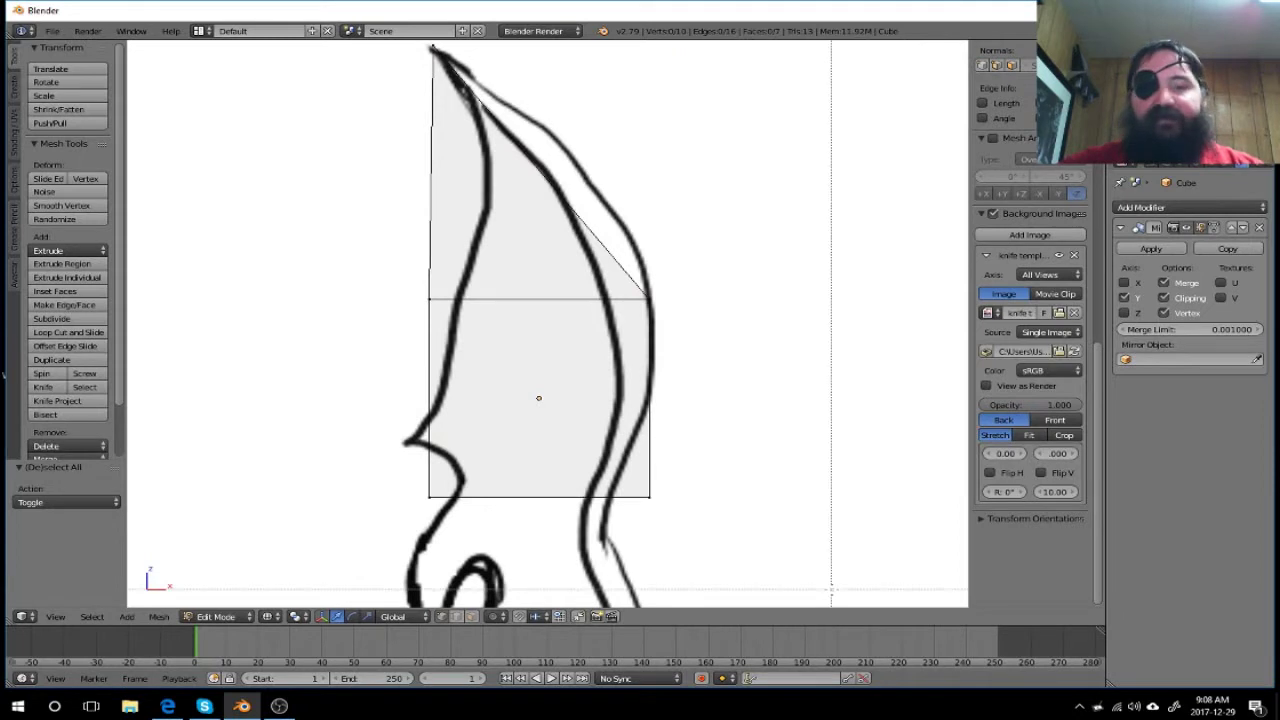
key("b")
left_click_drag(747, 470, 331, 529)
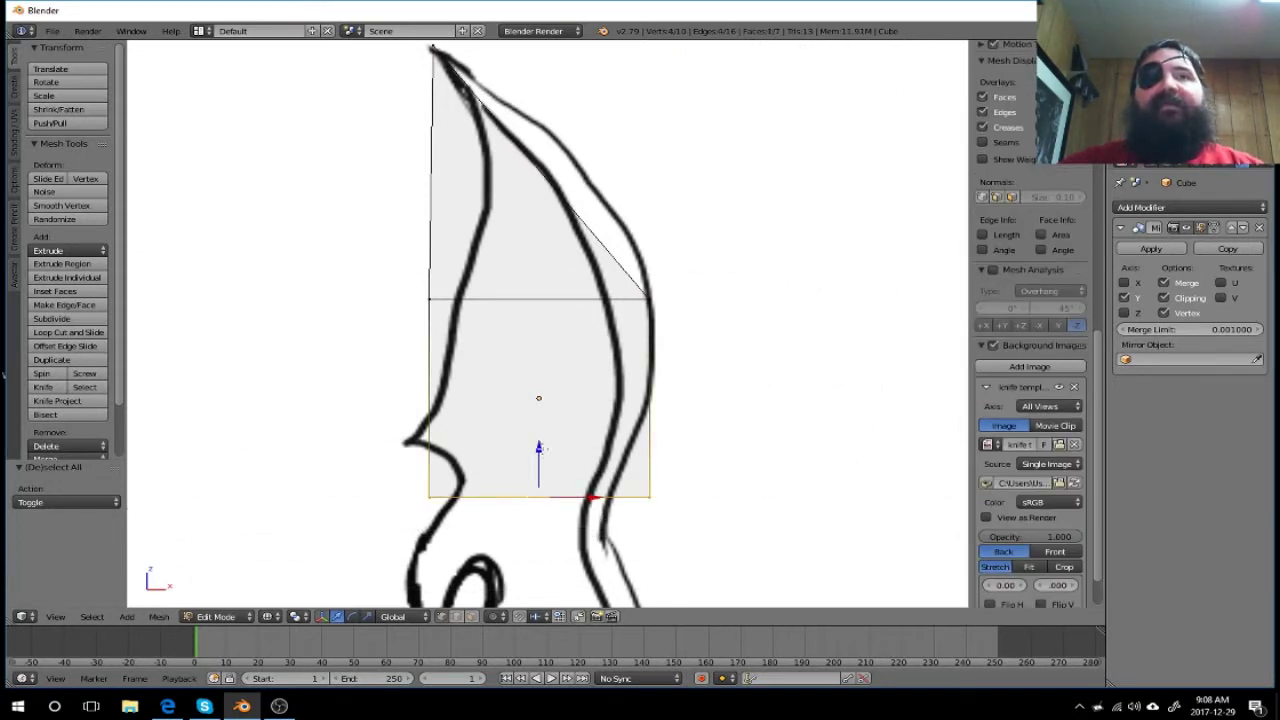
key("g")
key("z")
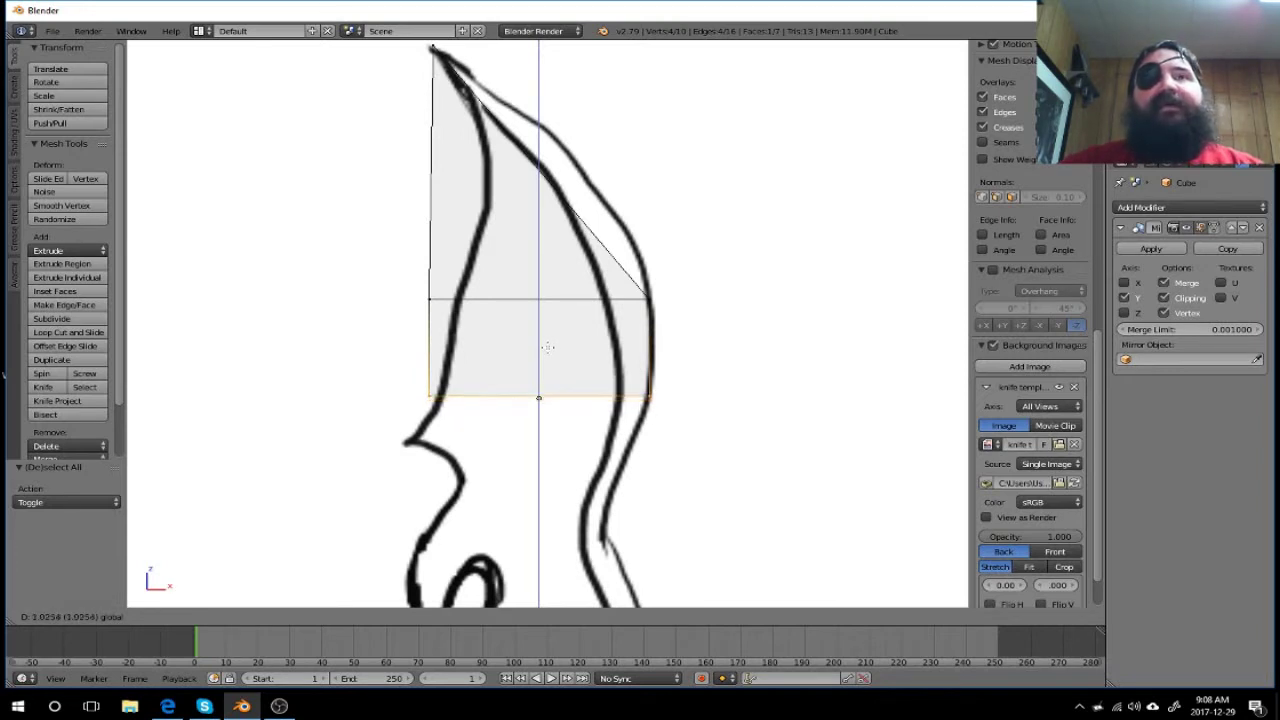
left_click(547, 347)
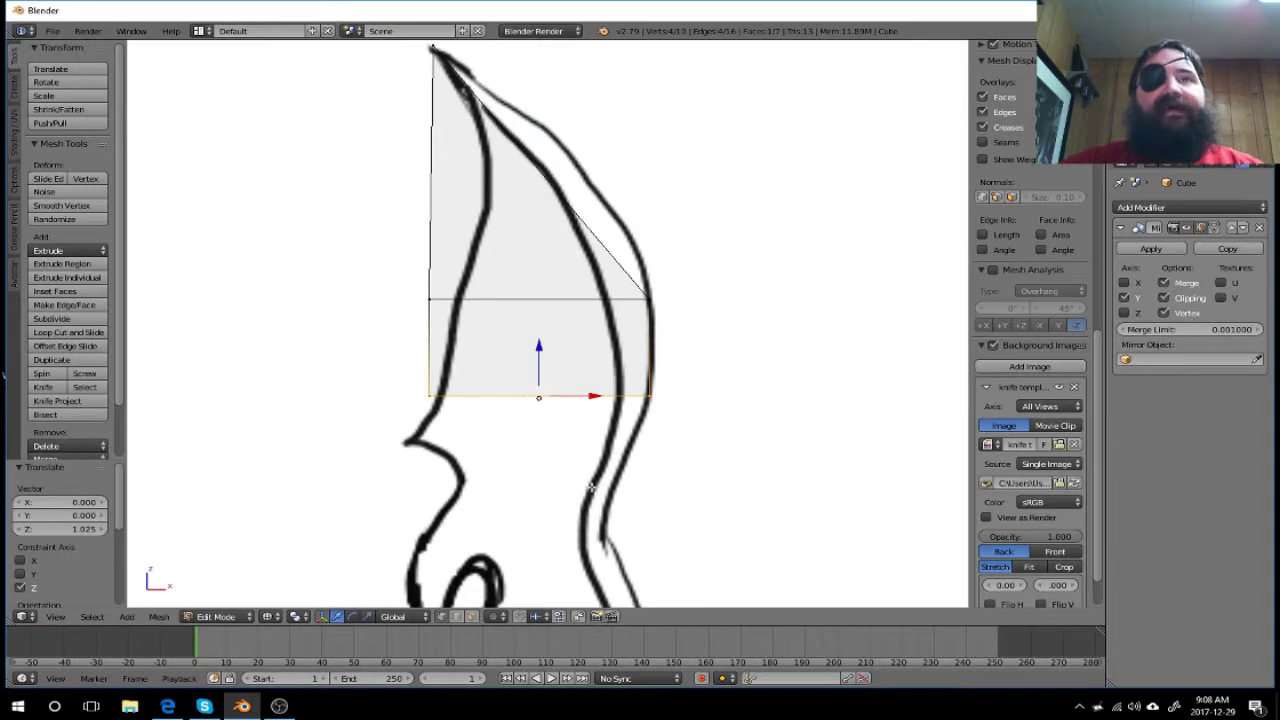
Step: Turn off Limit Selection to Visible, select all vertices, and return to front view
mouse_move(480, 430)
middle_mouse_down()
mouse_move(528, 409)
mouse_move(554, 416)
middle_mouse_up()
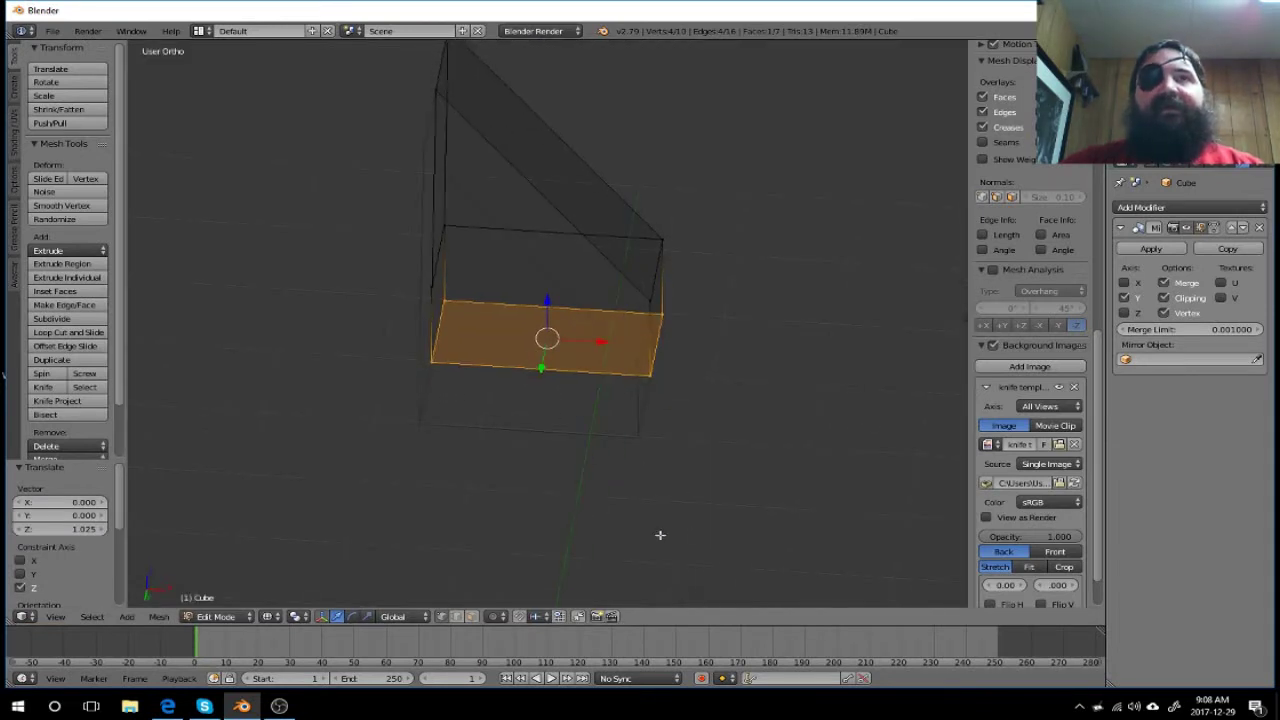
left_click(472, 616)
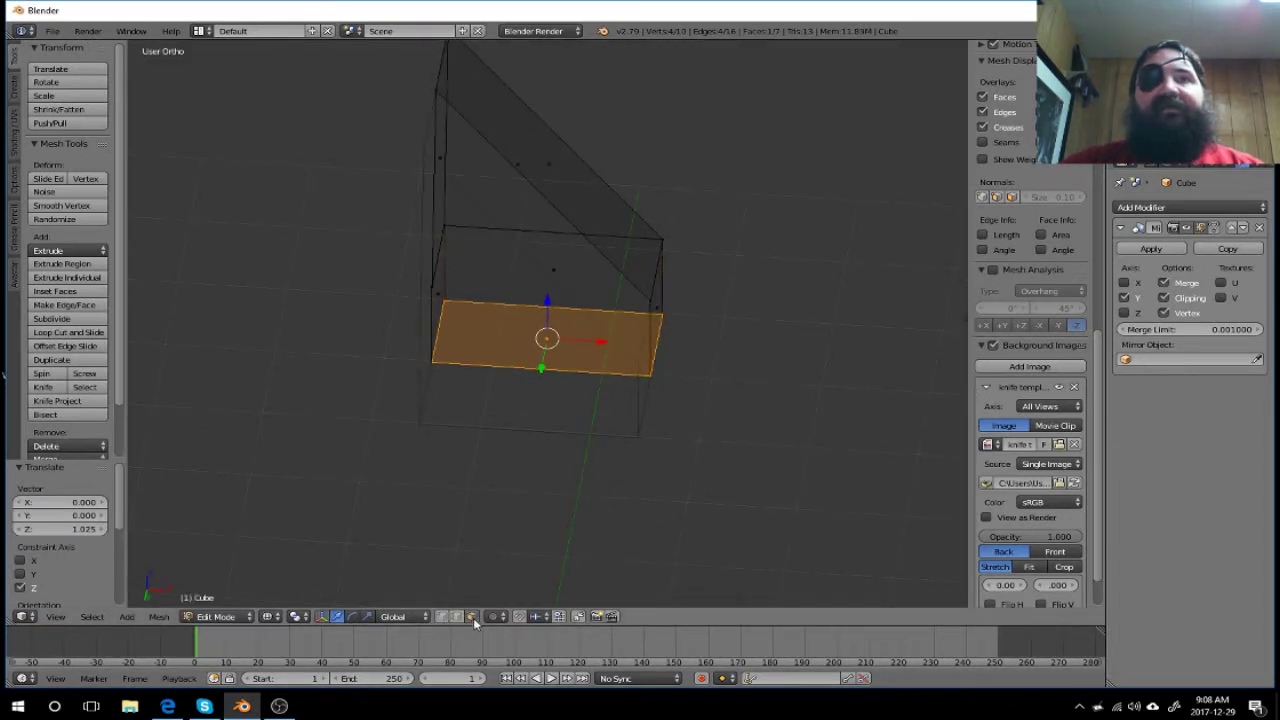
key("a")
key("a")
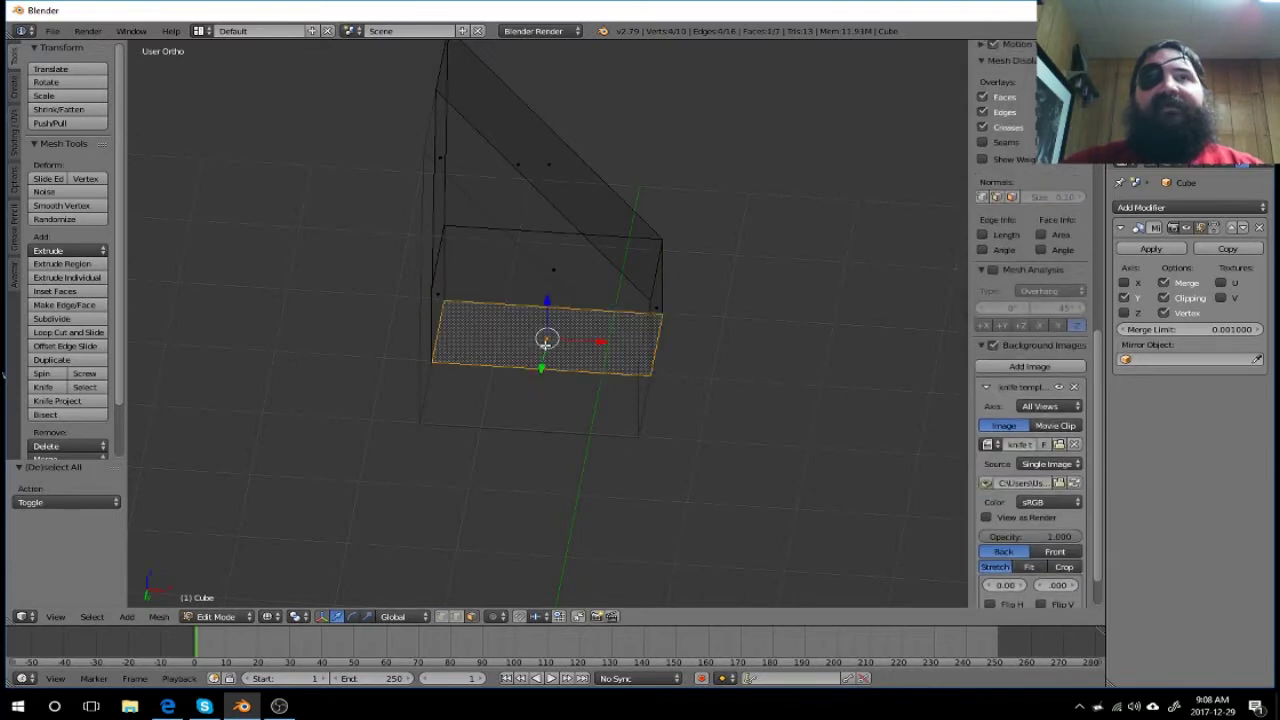
key("KP_1")
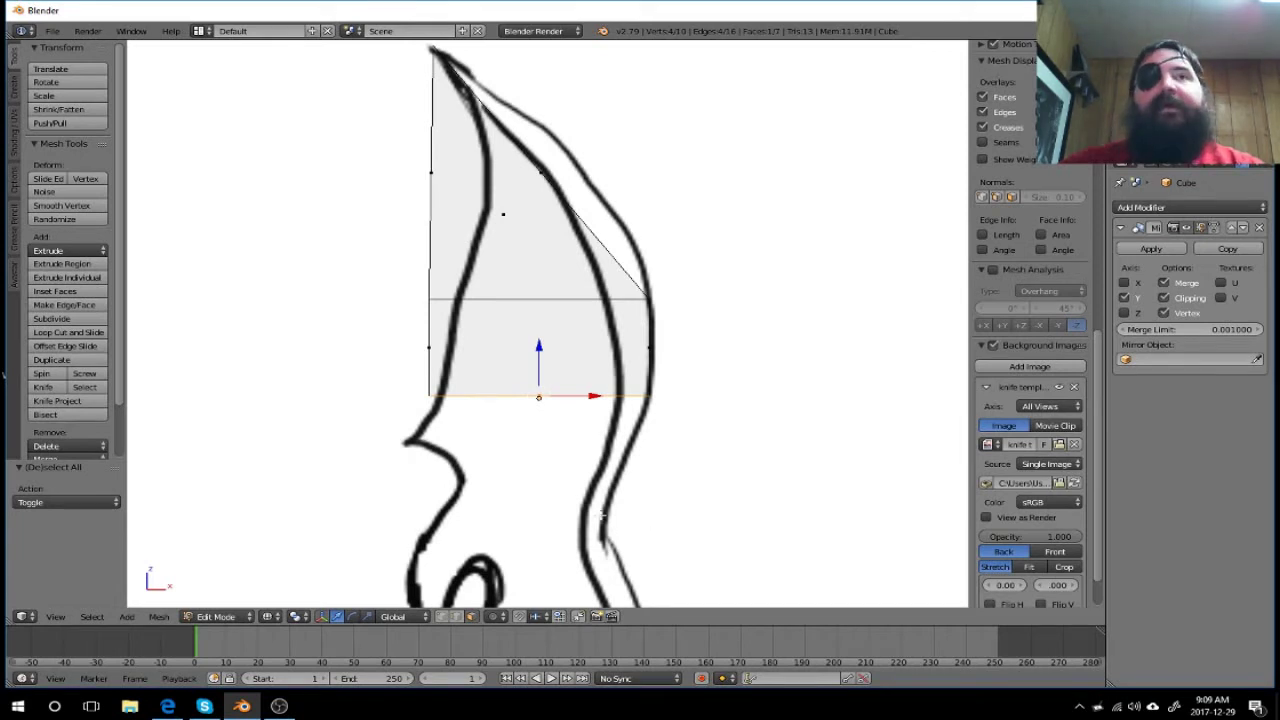
Step: Extrude the bottom face down the blade in three segments following the sketch
key("e")
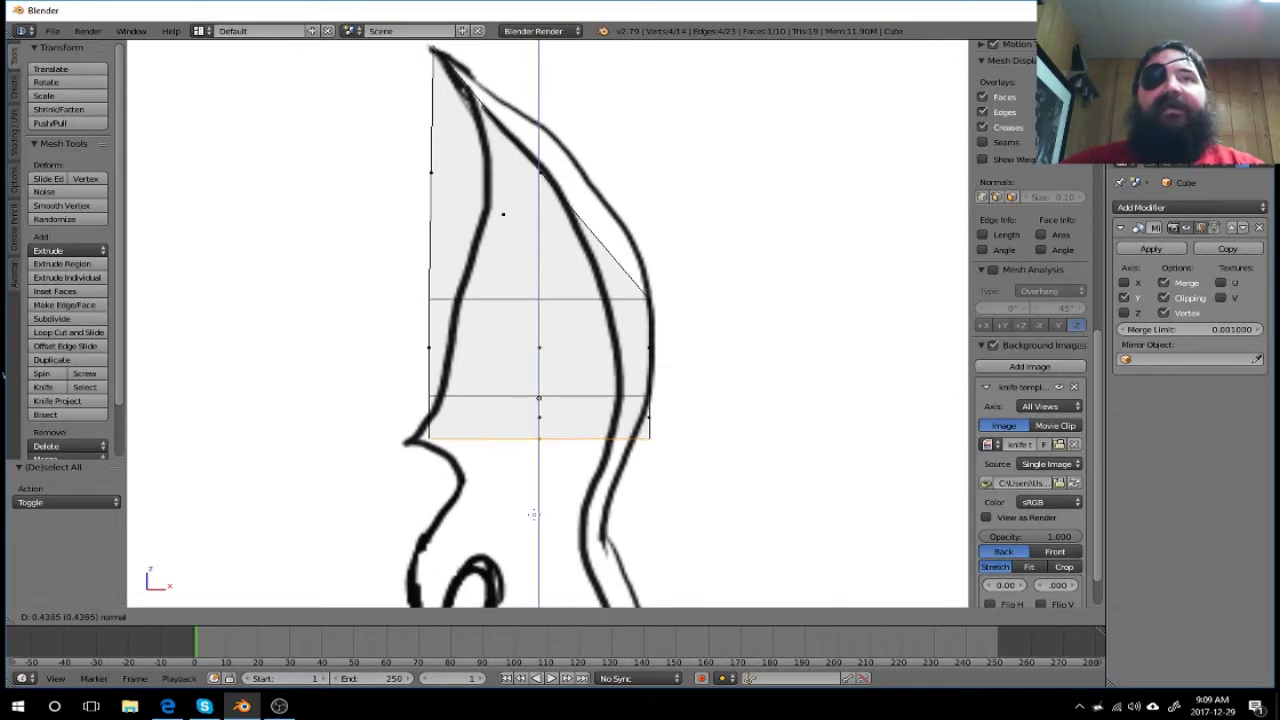
left_click(533, 514)
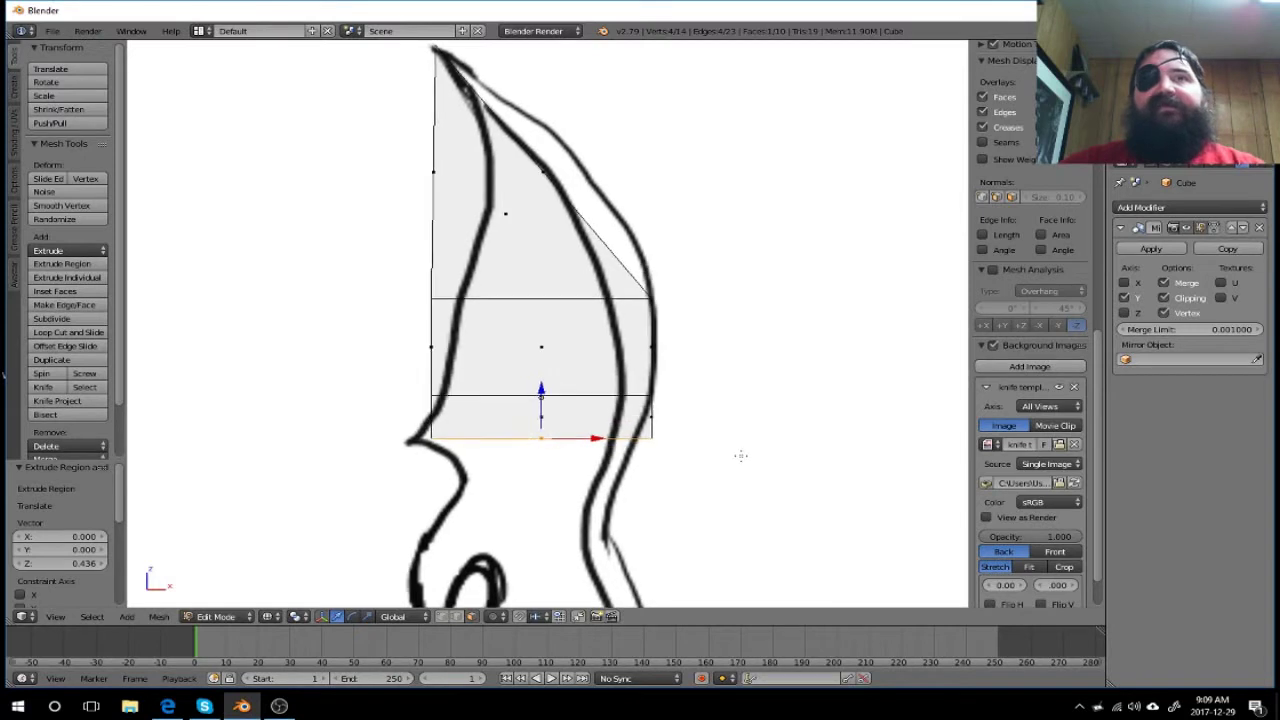
mouse_move(740, 454)
middle_mouse_down("shift")
mouse_move(731, 256)
mouse_move(705, 252)
middle_mouse_up("shift")
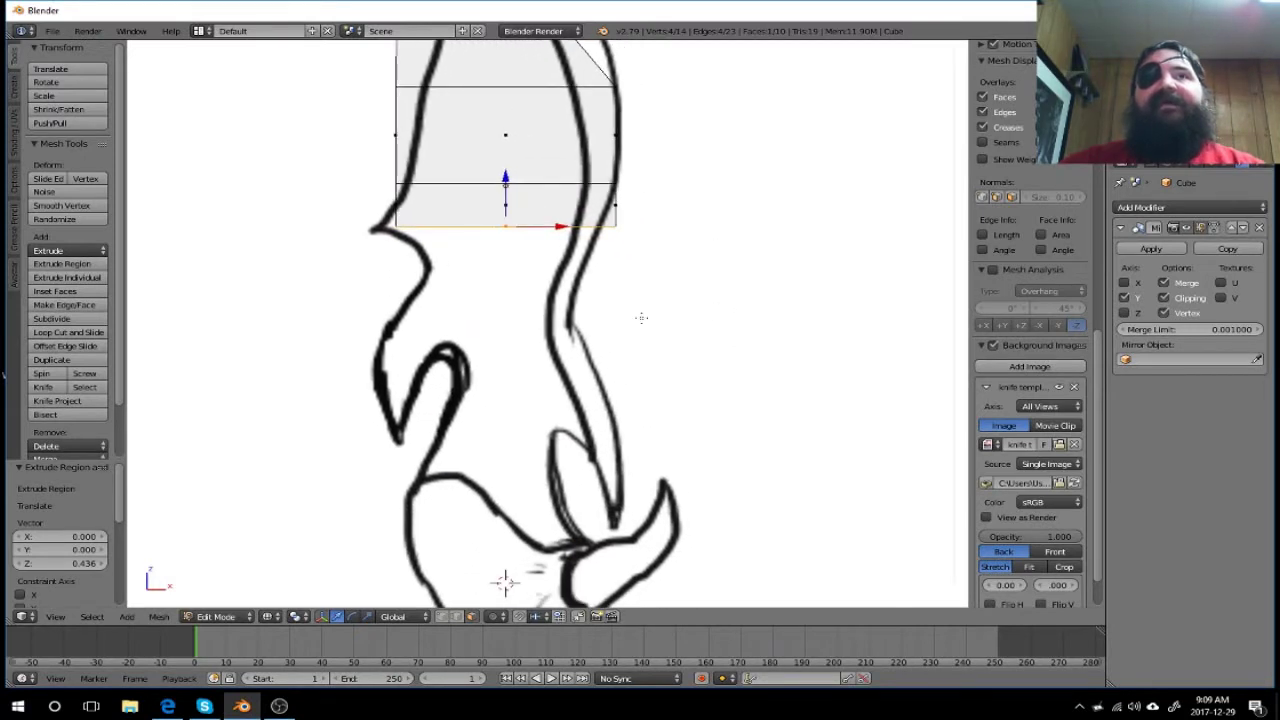
mouse_move(641, 317)
middle_mouse_down()
mouse_move(651, 277)
mouse_move(639, 317)
middle_mouse_up()
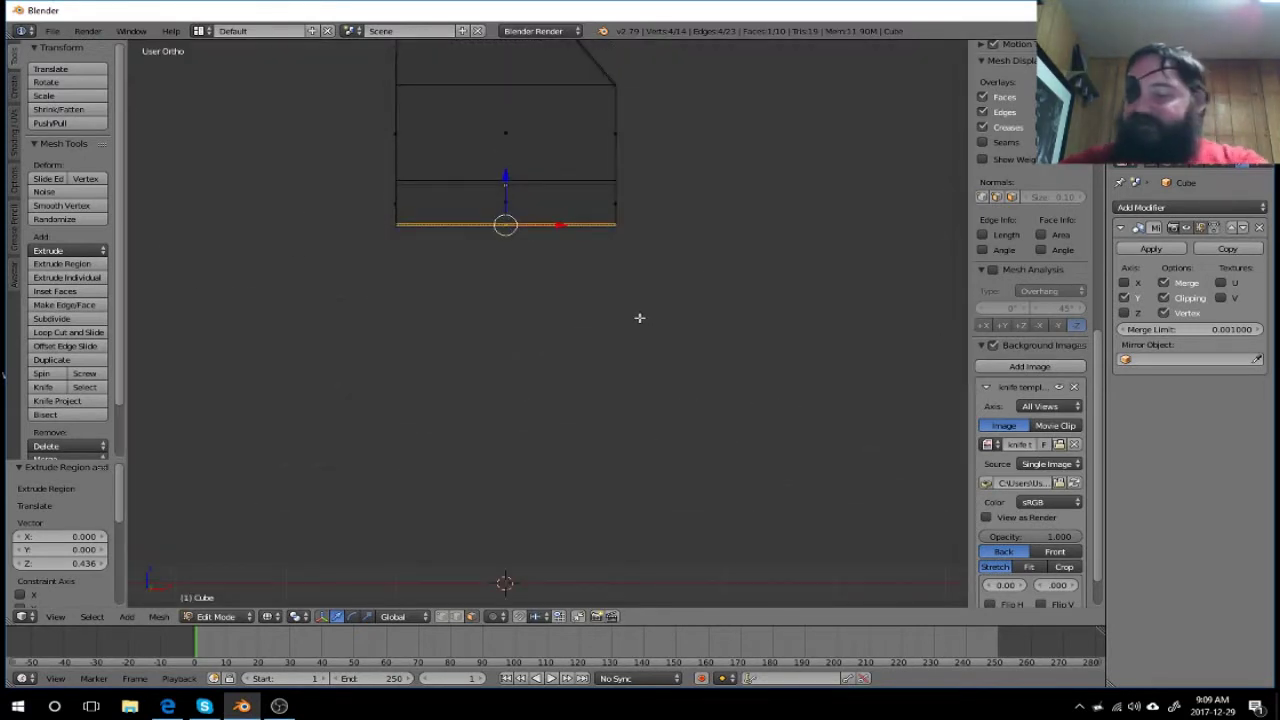
key("KP_1")
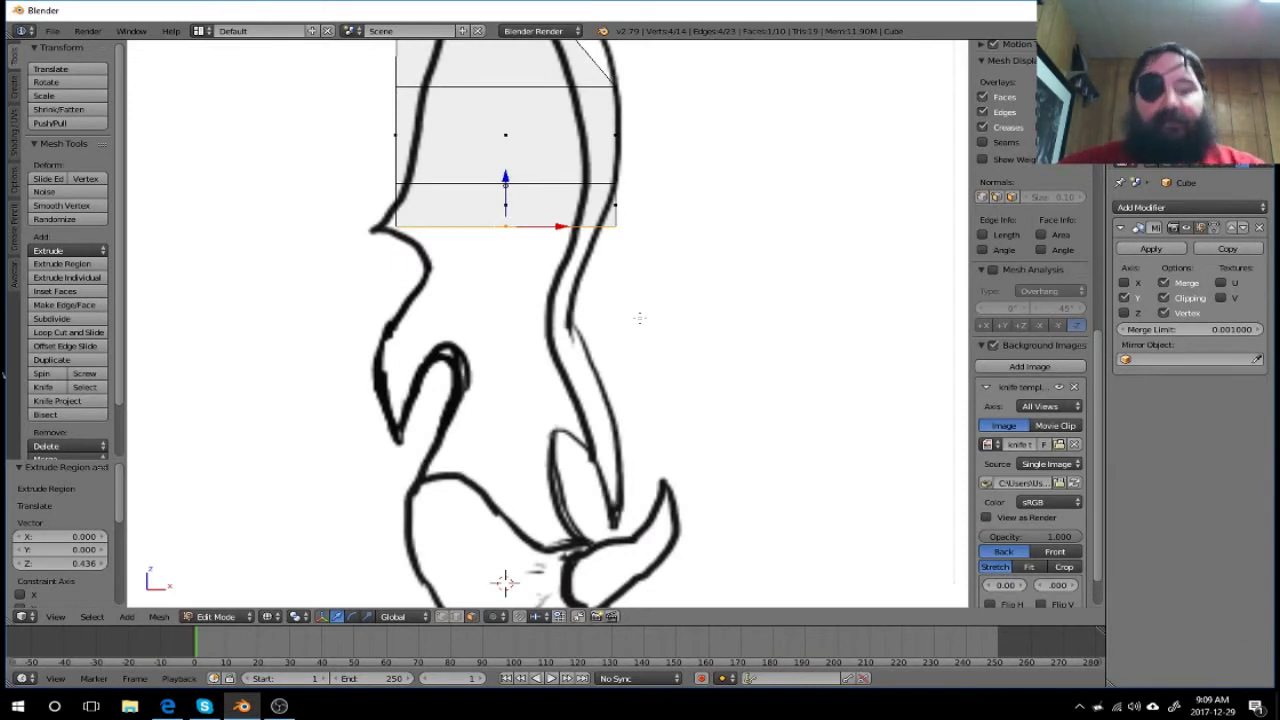
key("e")
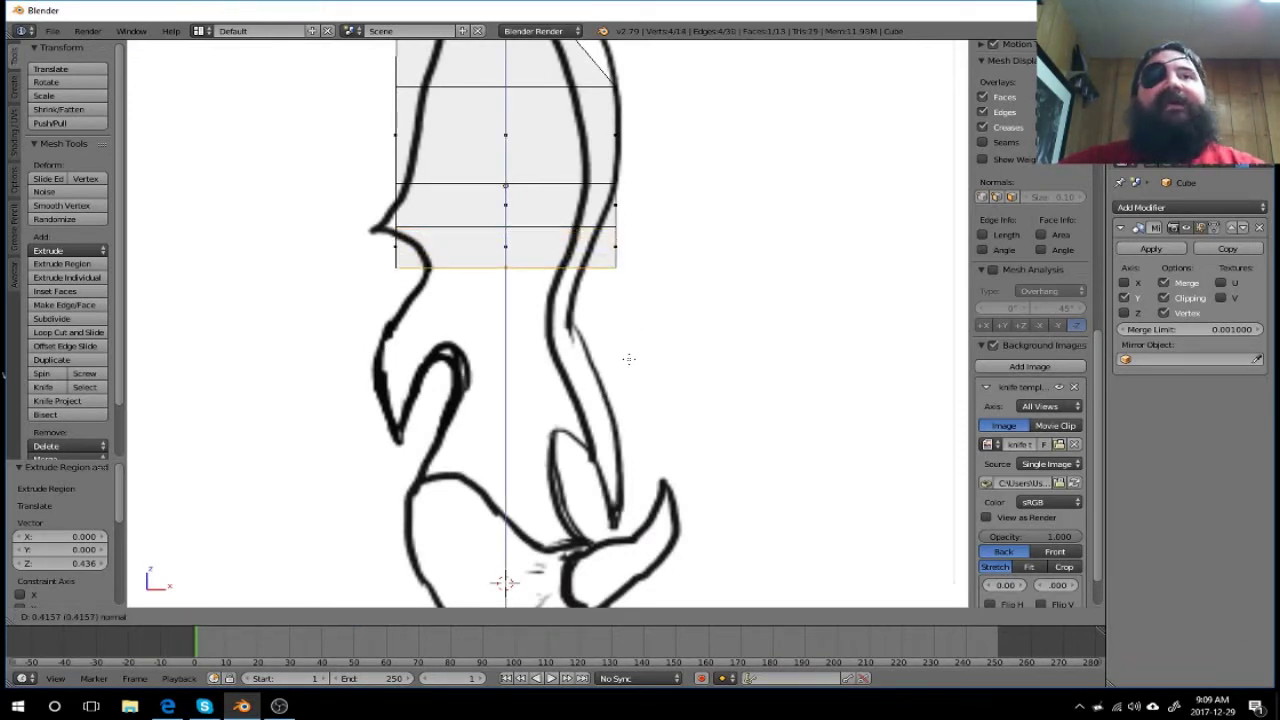
left_click(629, 358)
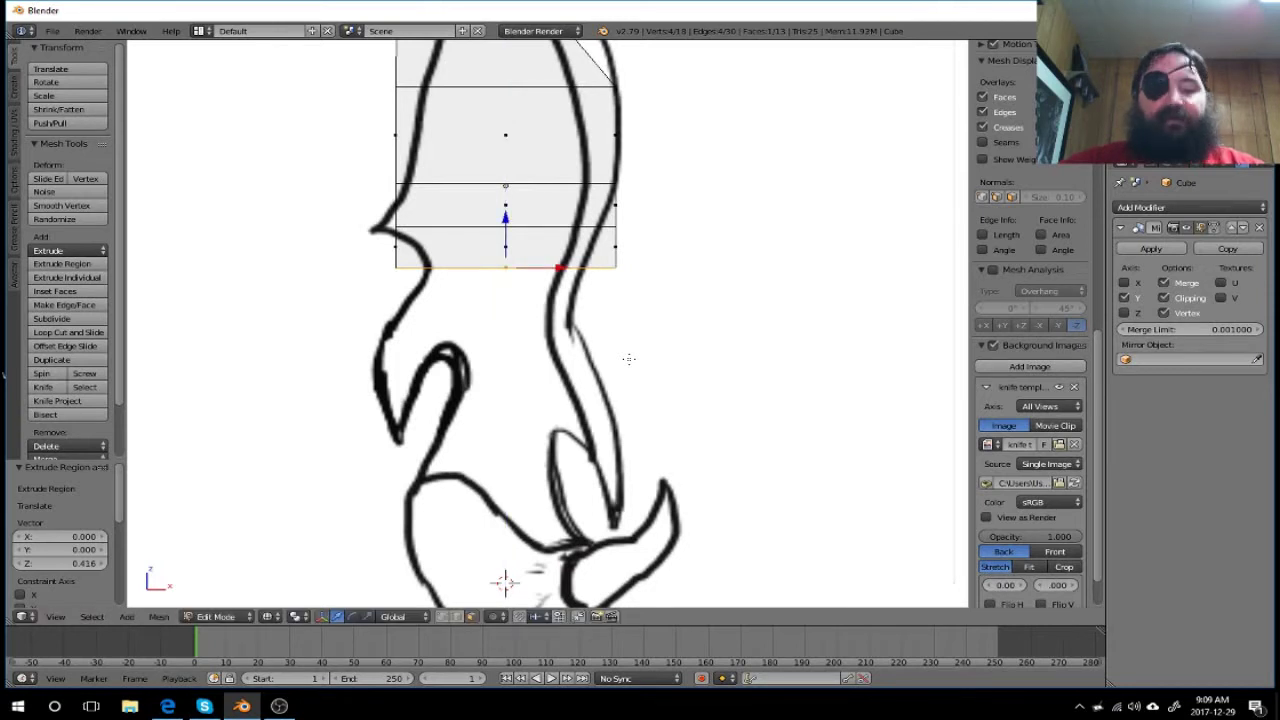
key("e")
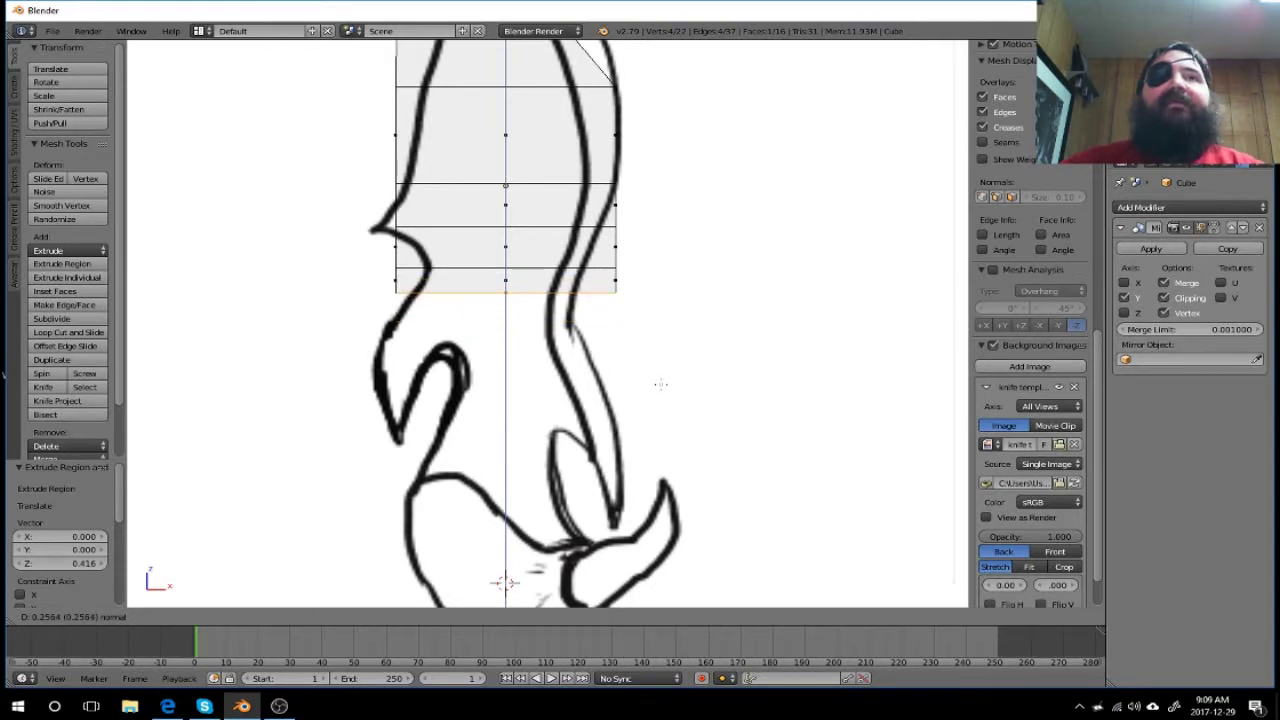
left_click(660, 383)
Step: Extrude four more segments down to the guard, reaching 38 vertices and 28 faces
key("e")
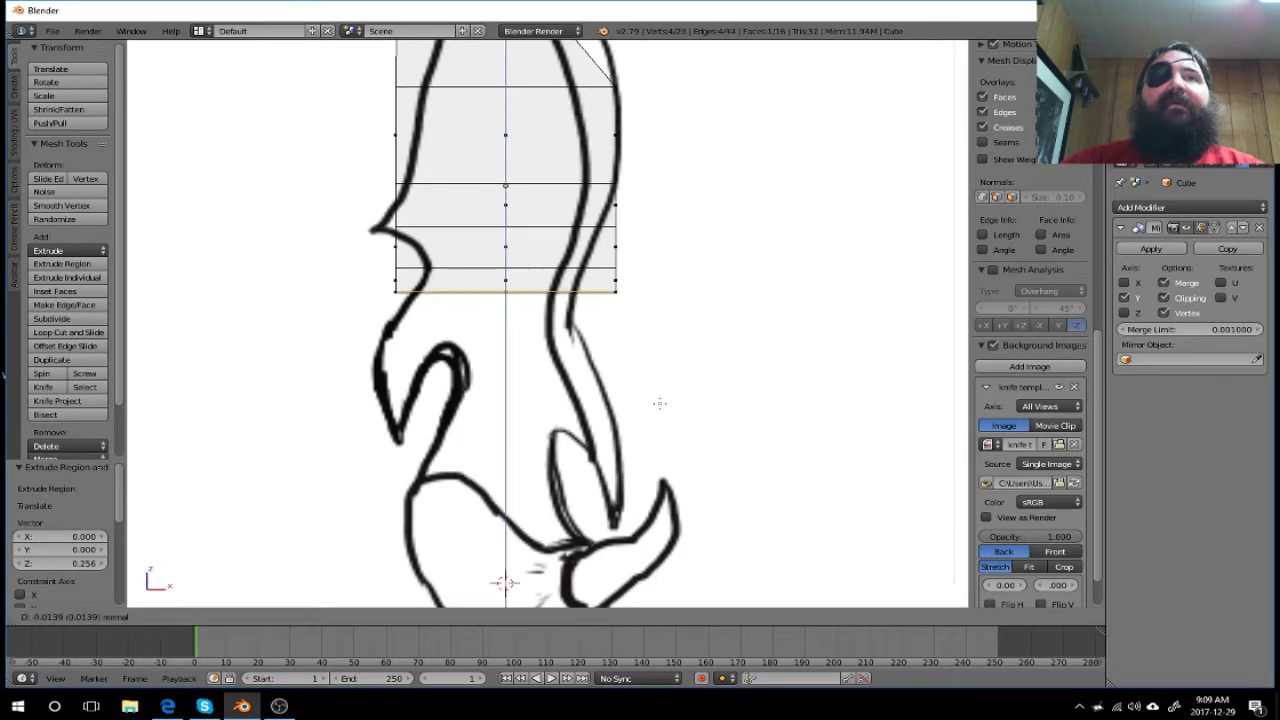
left_click(648, 455)
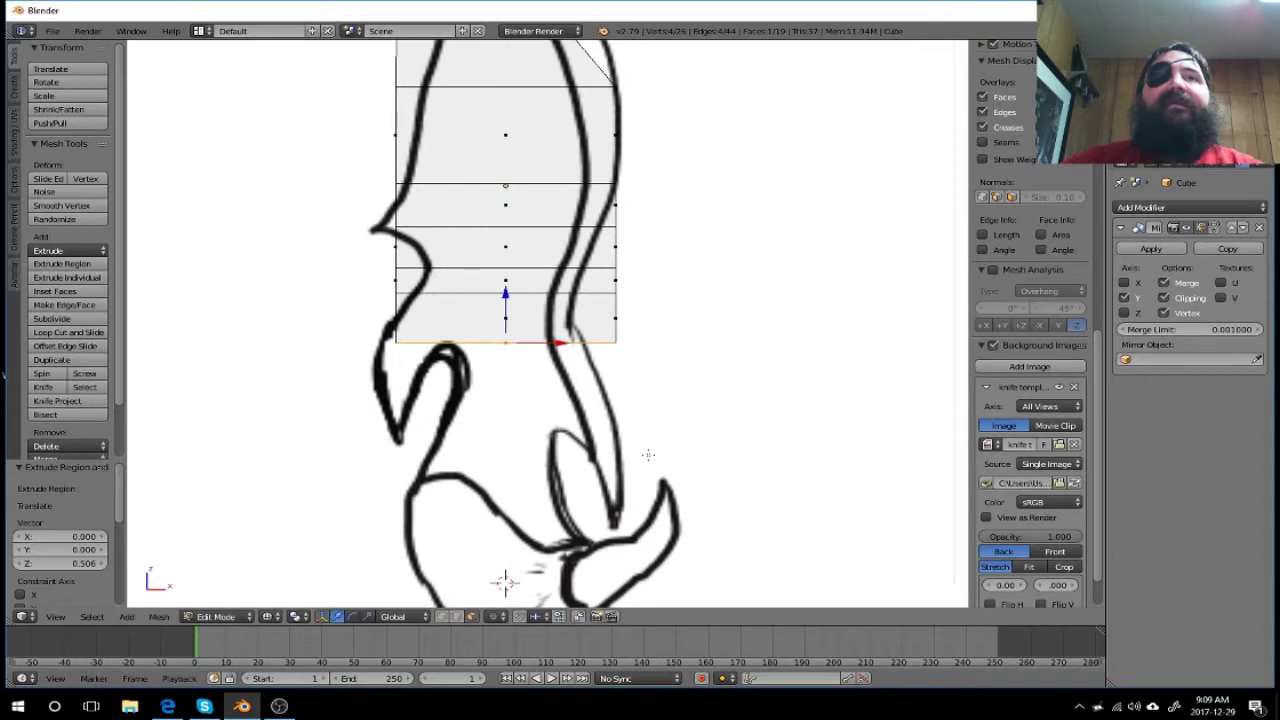
key("e")
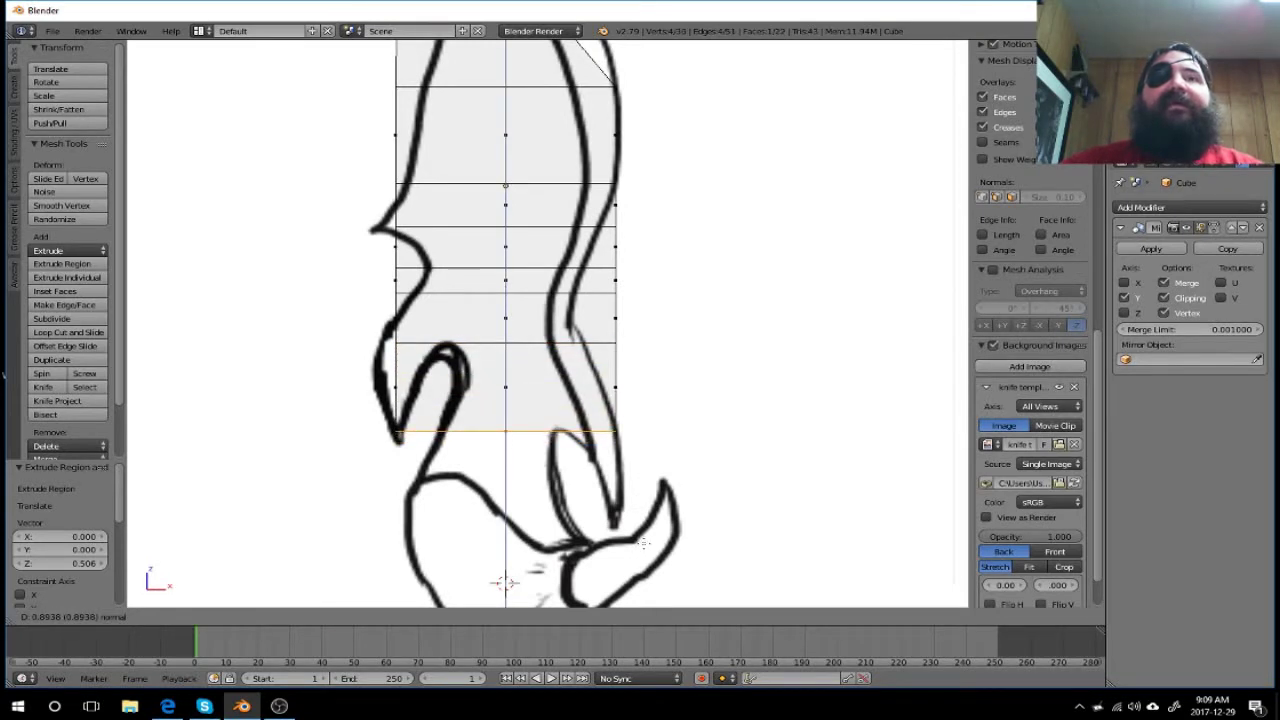
key("Return")
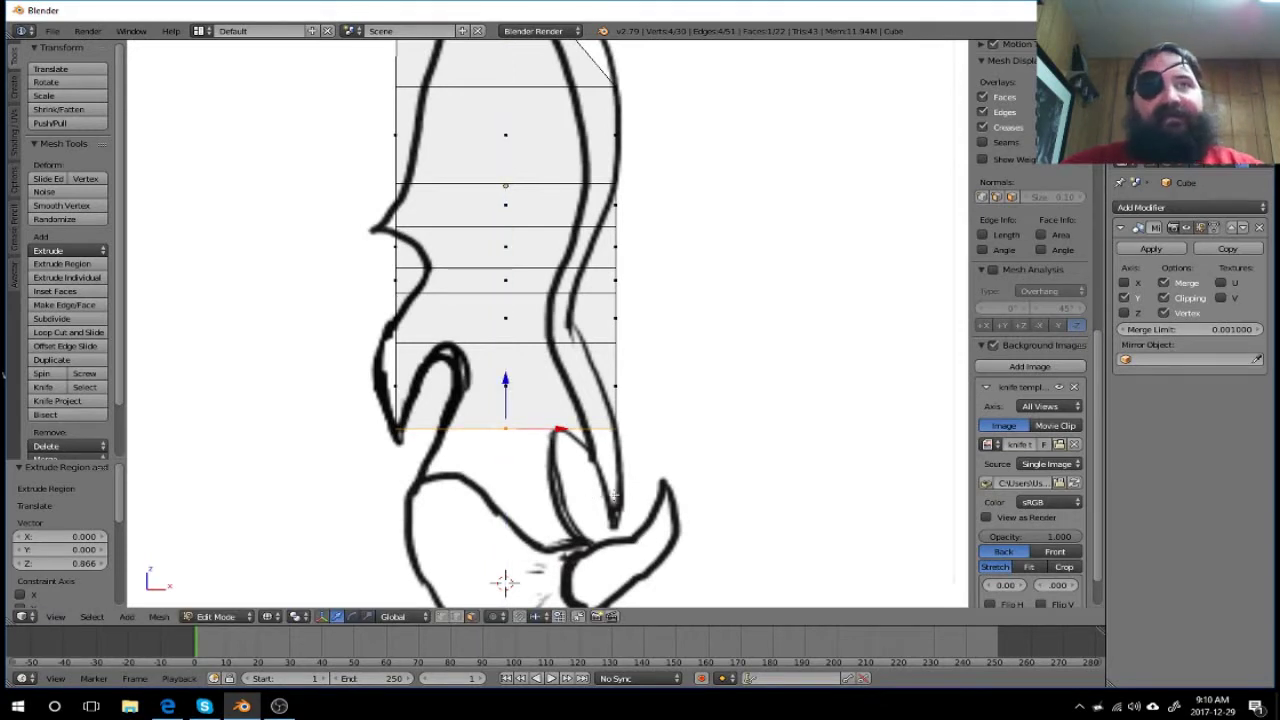
key("e")
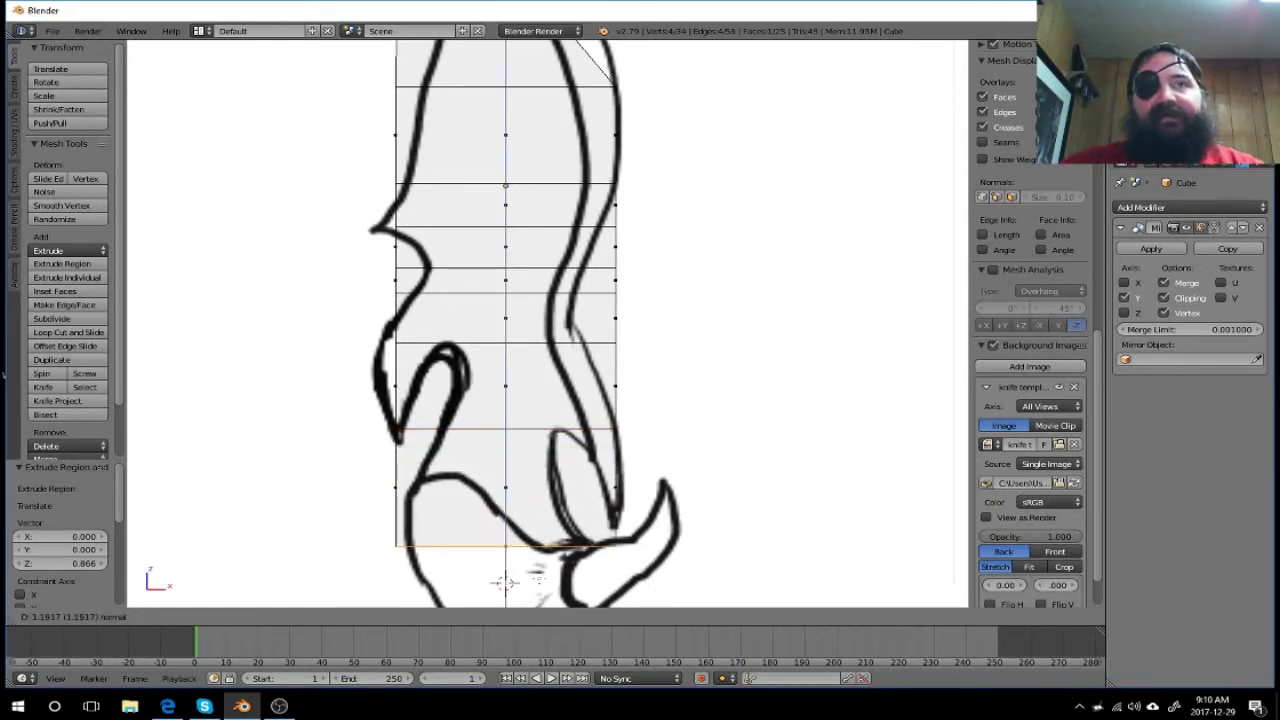
left_click(575, 510)
key("e")
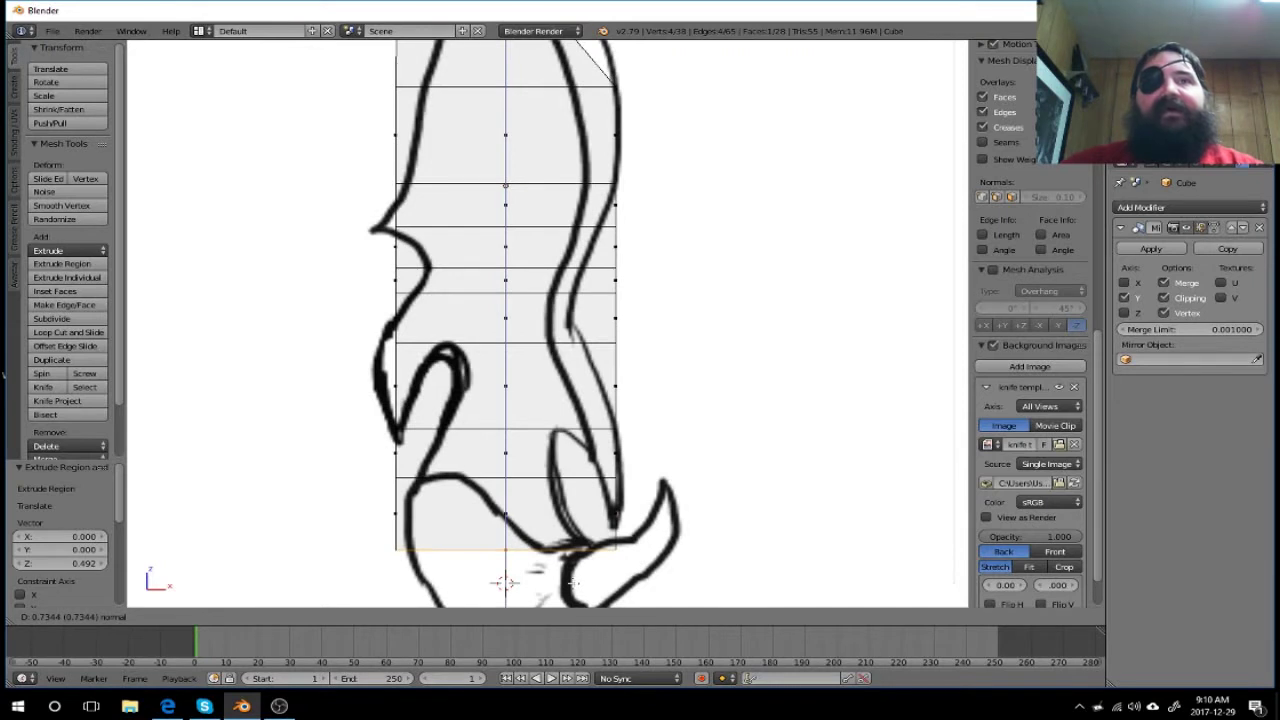
left_click(694, 588)
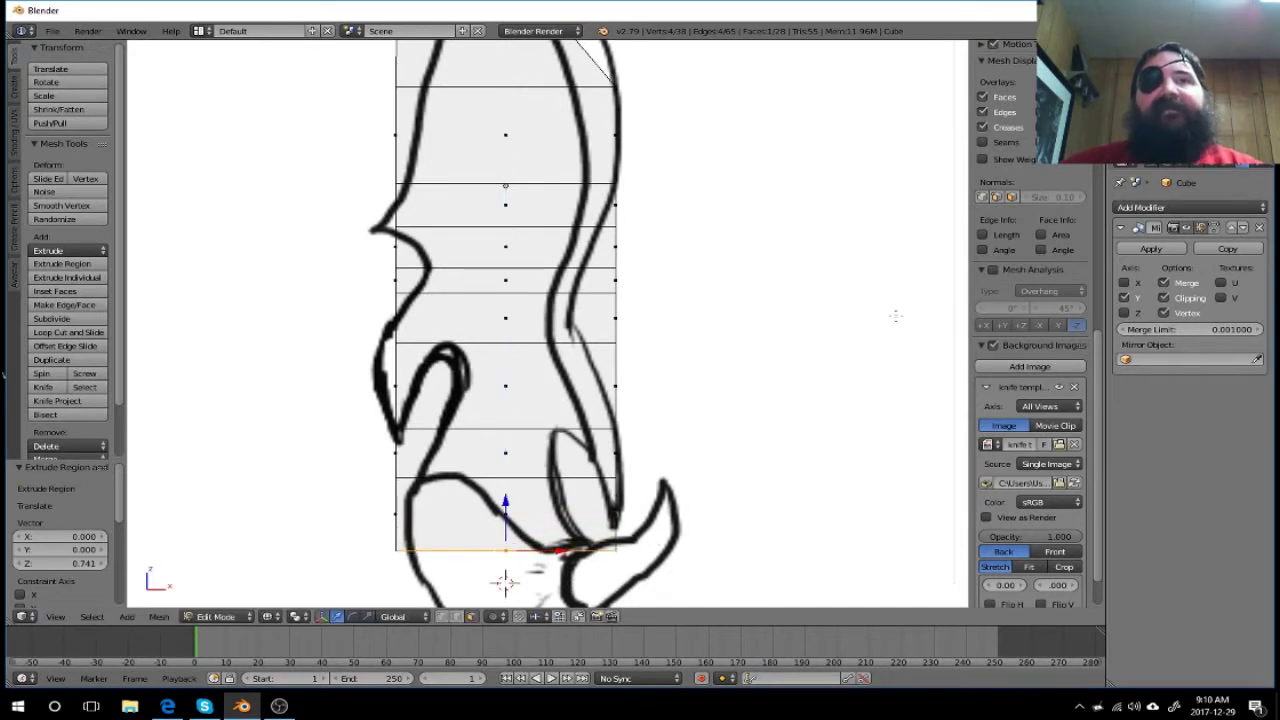
middle_click_drag(831, 483, 765, 135, "shift")
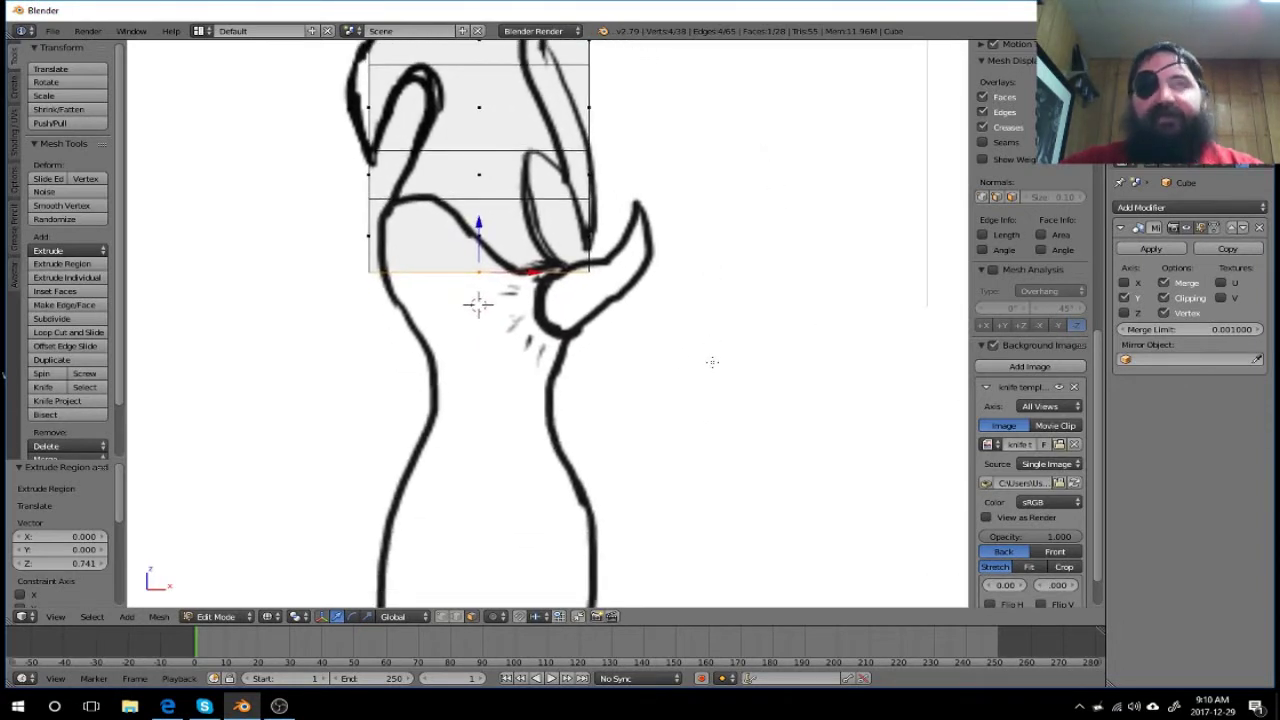
Step: Extrude one final segment and move its bottom edge up to the guard line
key("e")
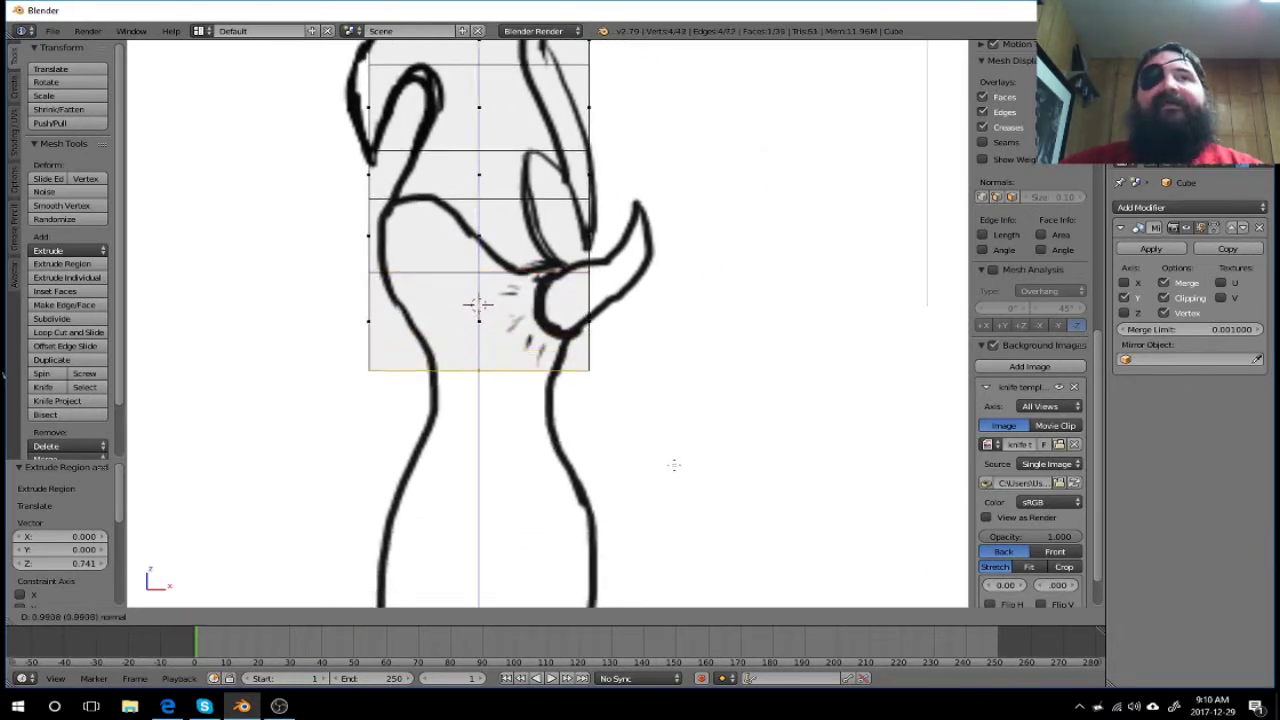
left_click(673, 475)
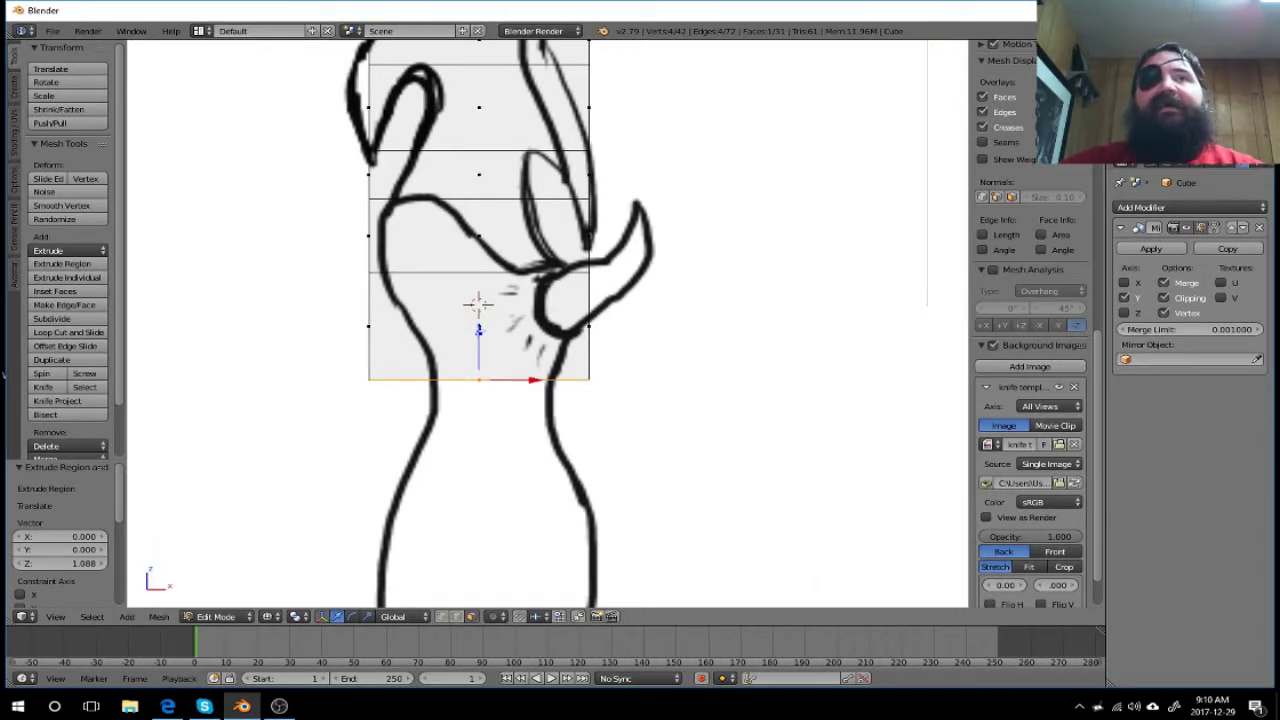
left_click_drag(478, 329, 492, 286)
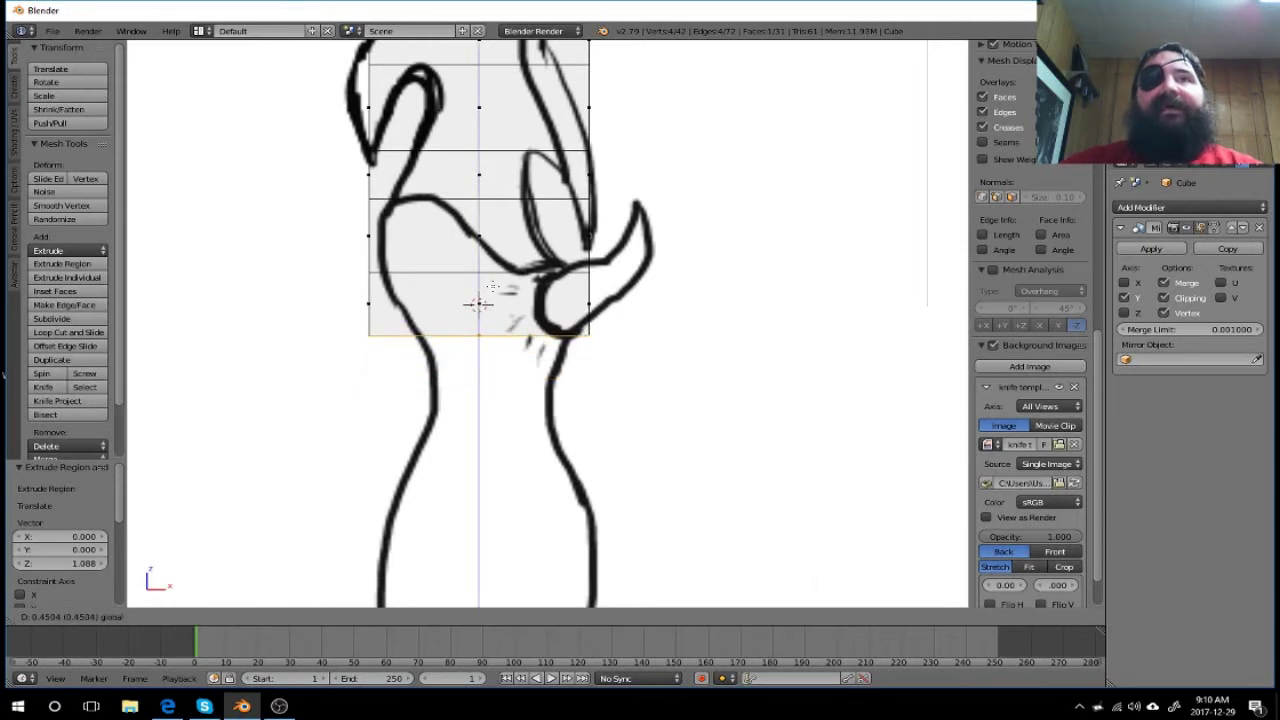
left_click_drag(494, 287, 497, 287)
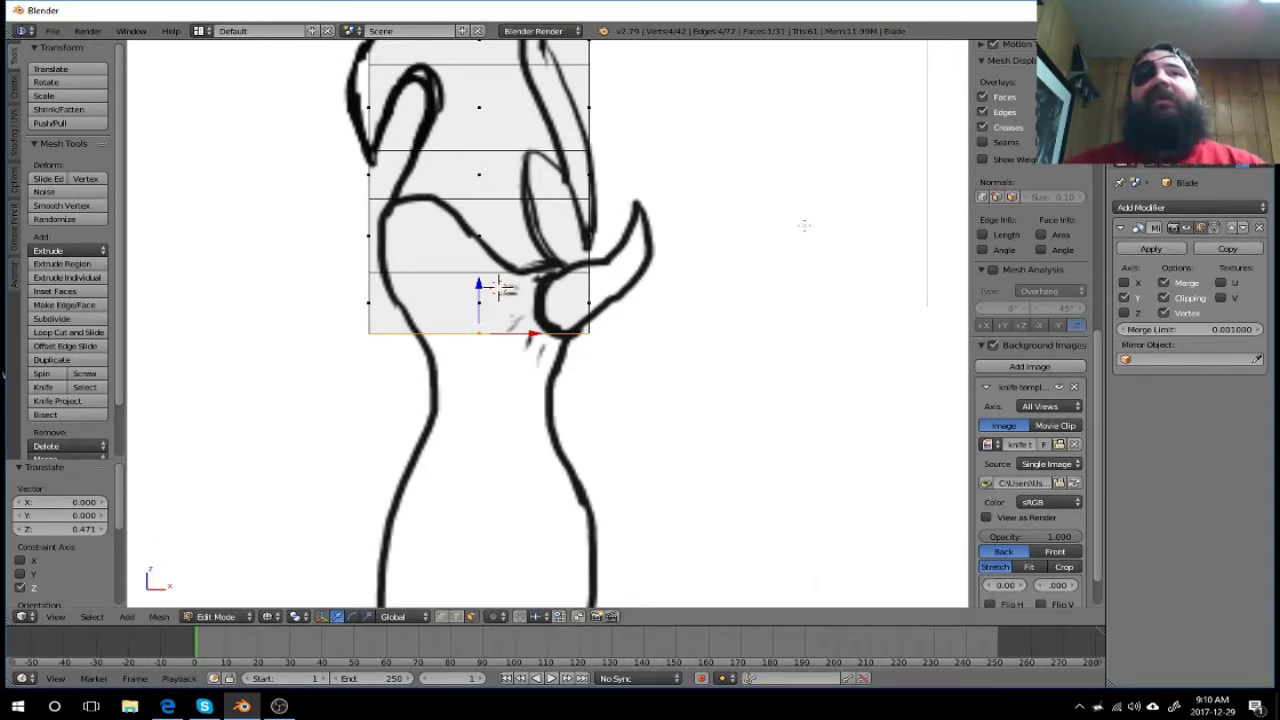
middle_click_drag(767, 113, 662, 457, "shift")
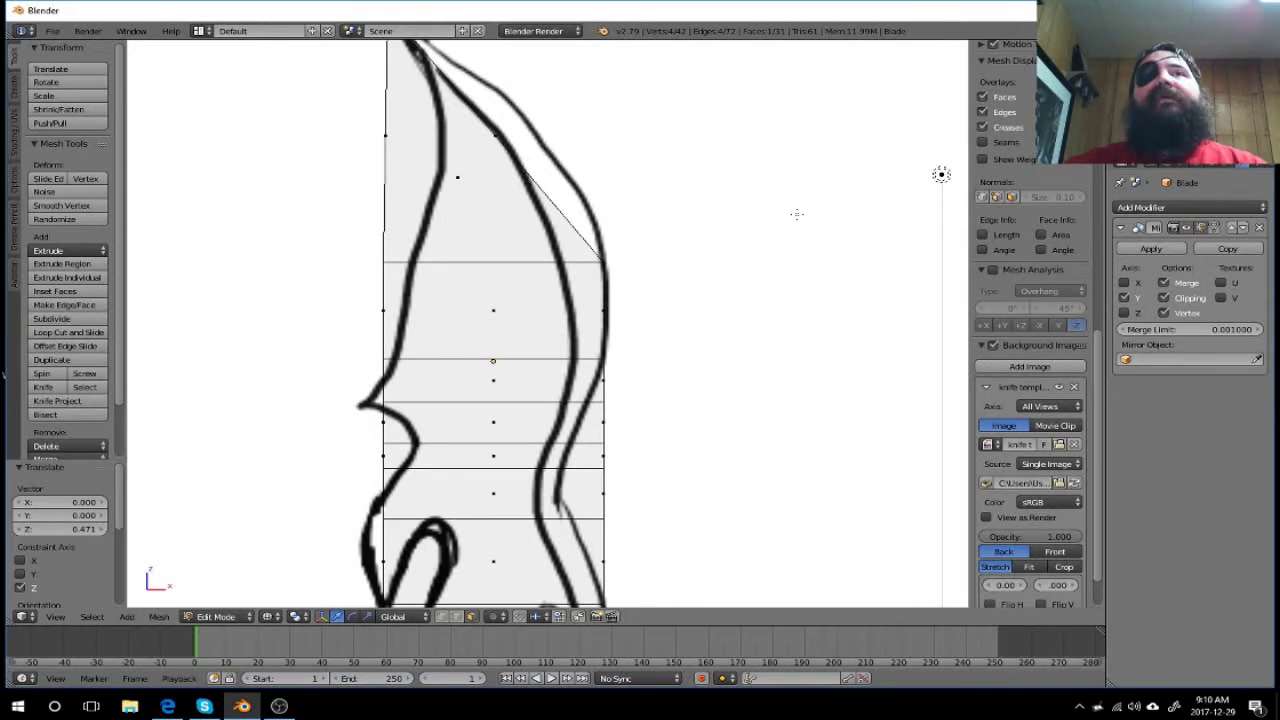
Step: Inspect the blade mesh at an angle, return to Front view, and switch to vertex select
mouse_move(796, 214)
middle_mouse_down("shift")
mouse_move(783, 306)
mouse_move(733, 374)
middle_mouse_up("shift")
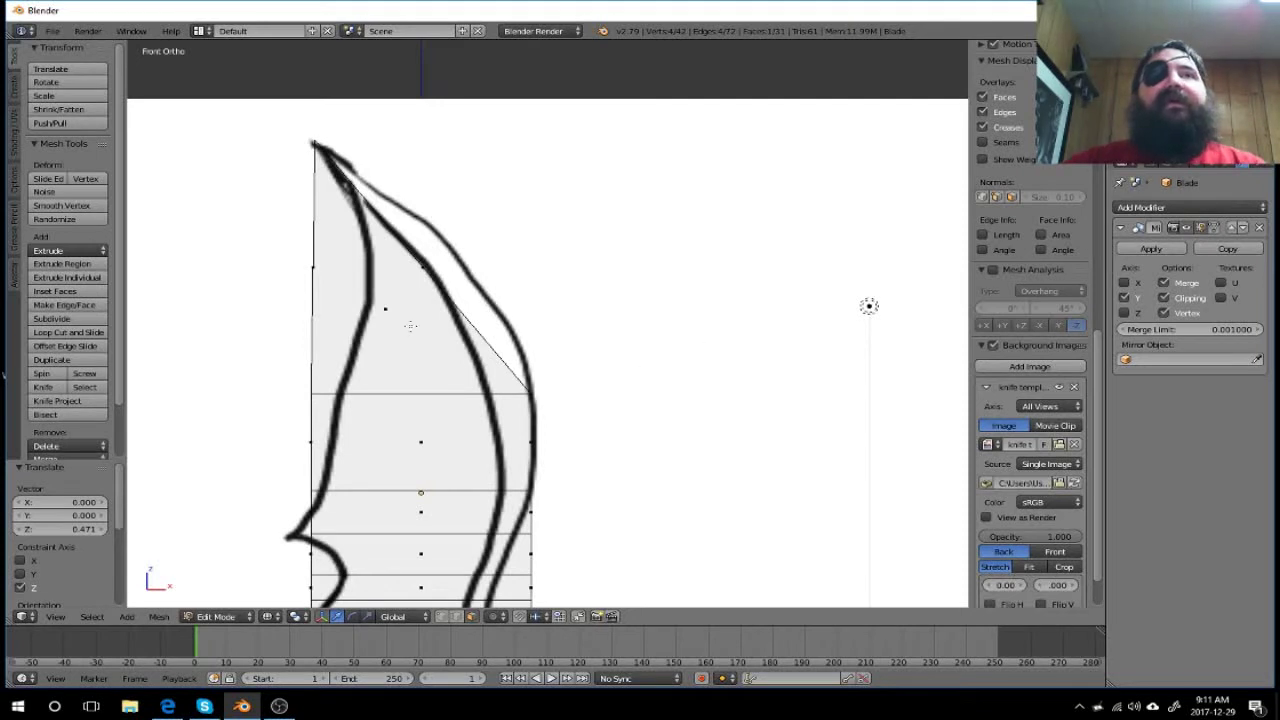
mouse_move(676, 328)
middle_mouse_down()
mouse_move(544, 360)
mouse_move(647, 352)
middle_mouse_up()
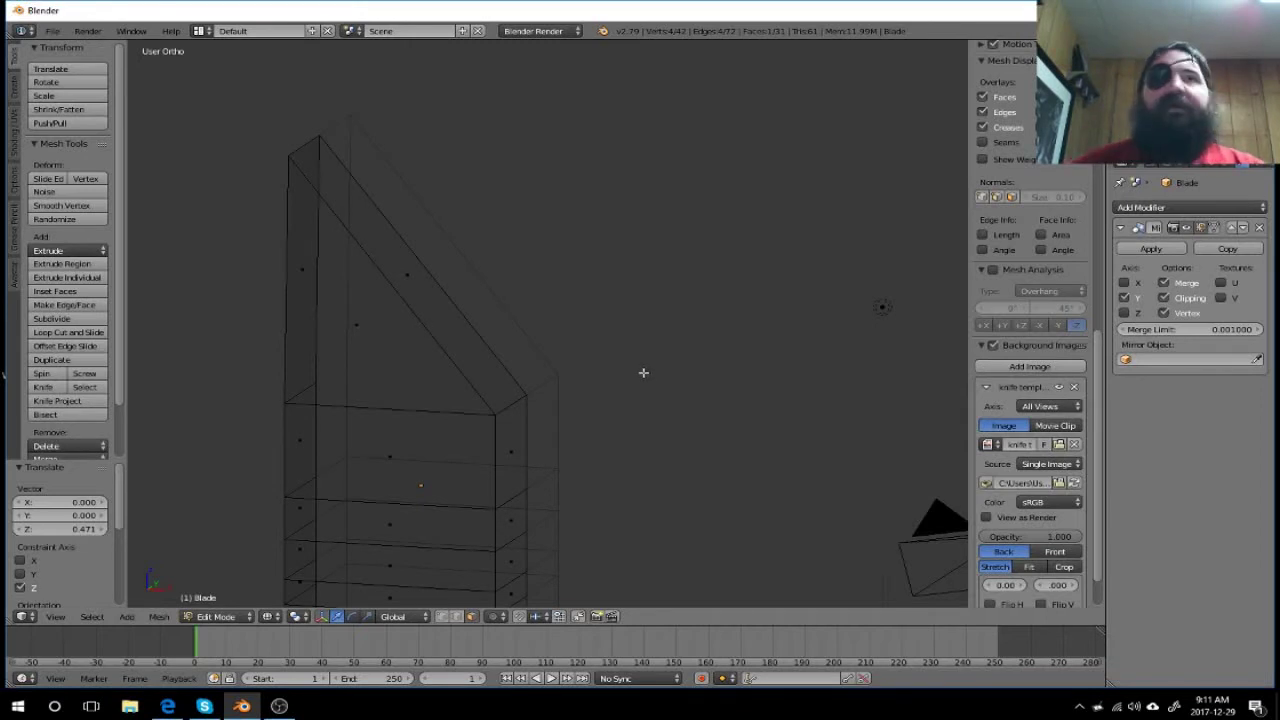
key("KP_1")
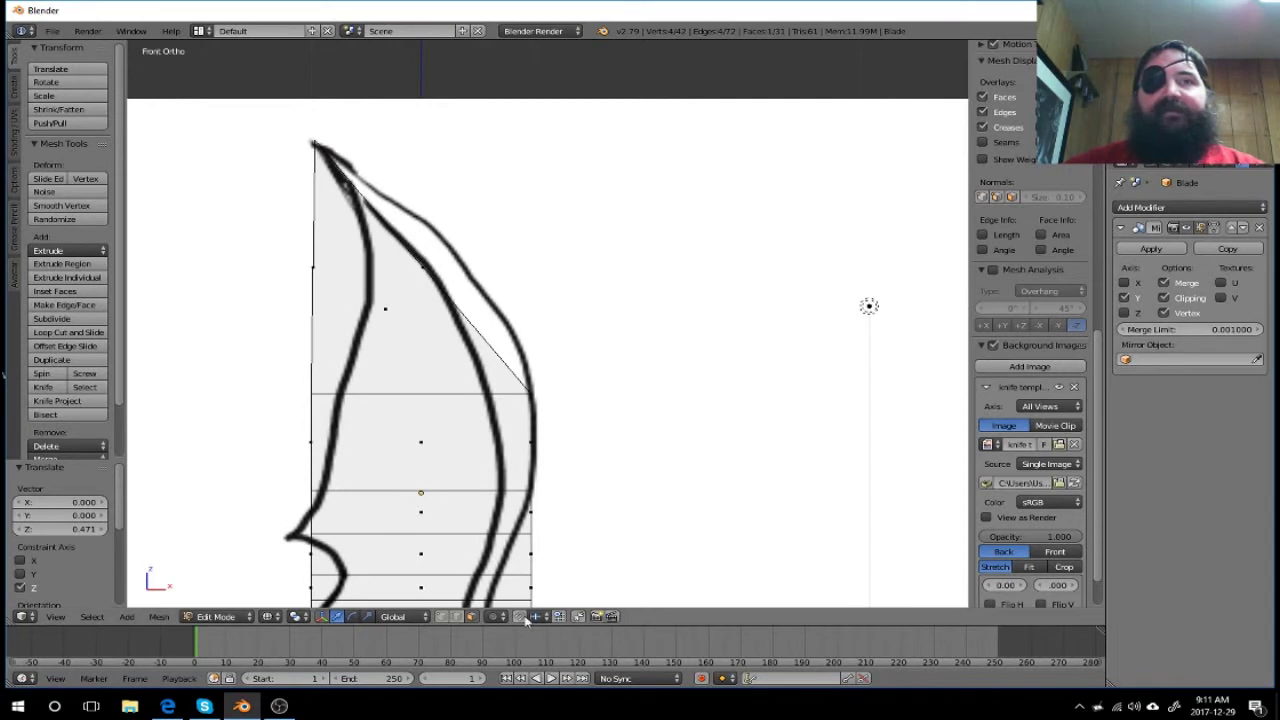
left_click(442, 617)
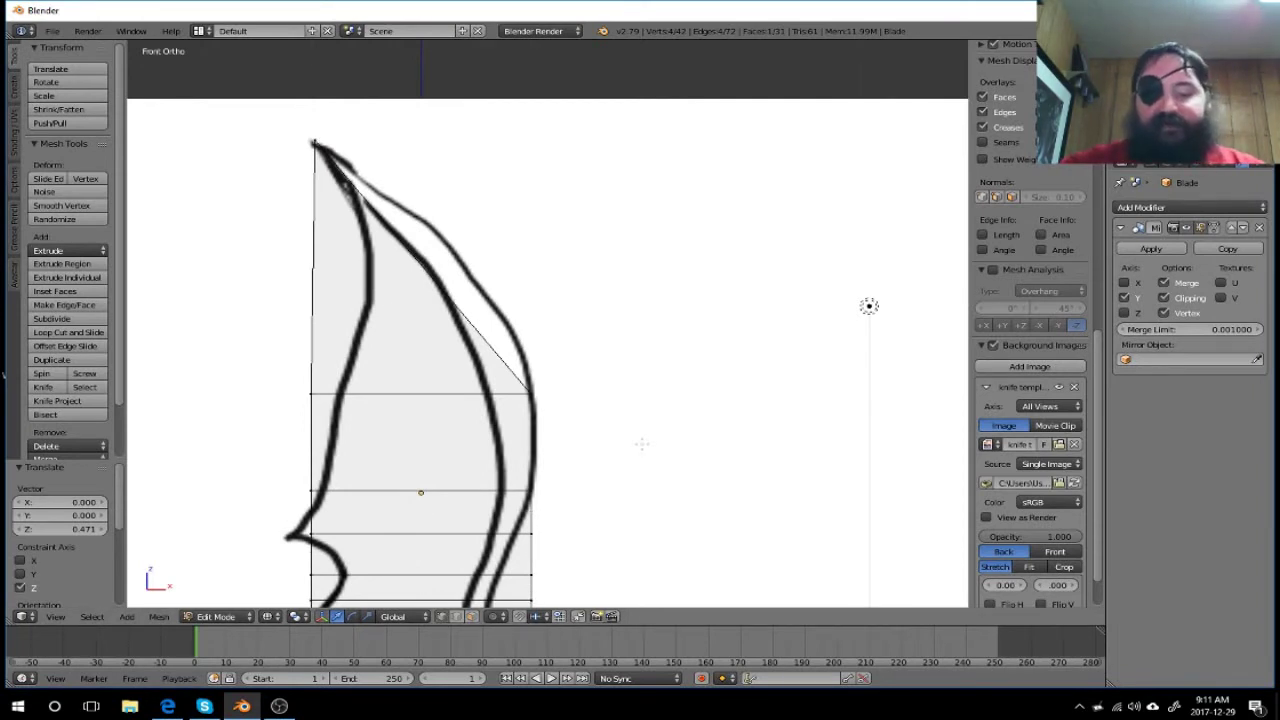
Step: Deselect everything on the mesh and start a Loop Cut across the blade
key("ctrl+r")
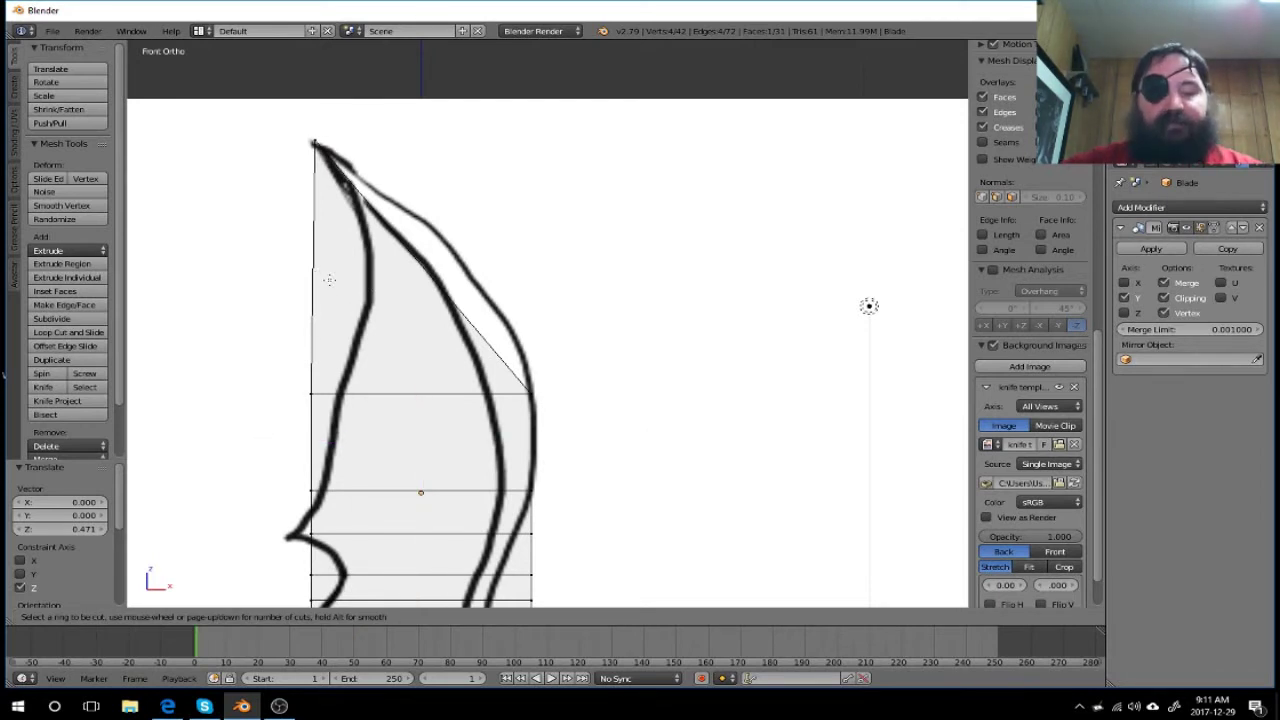
key("Escape")
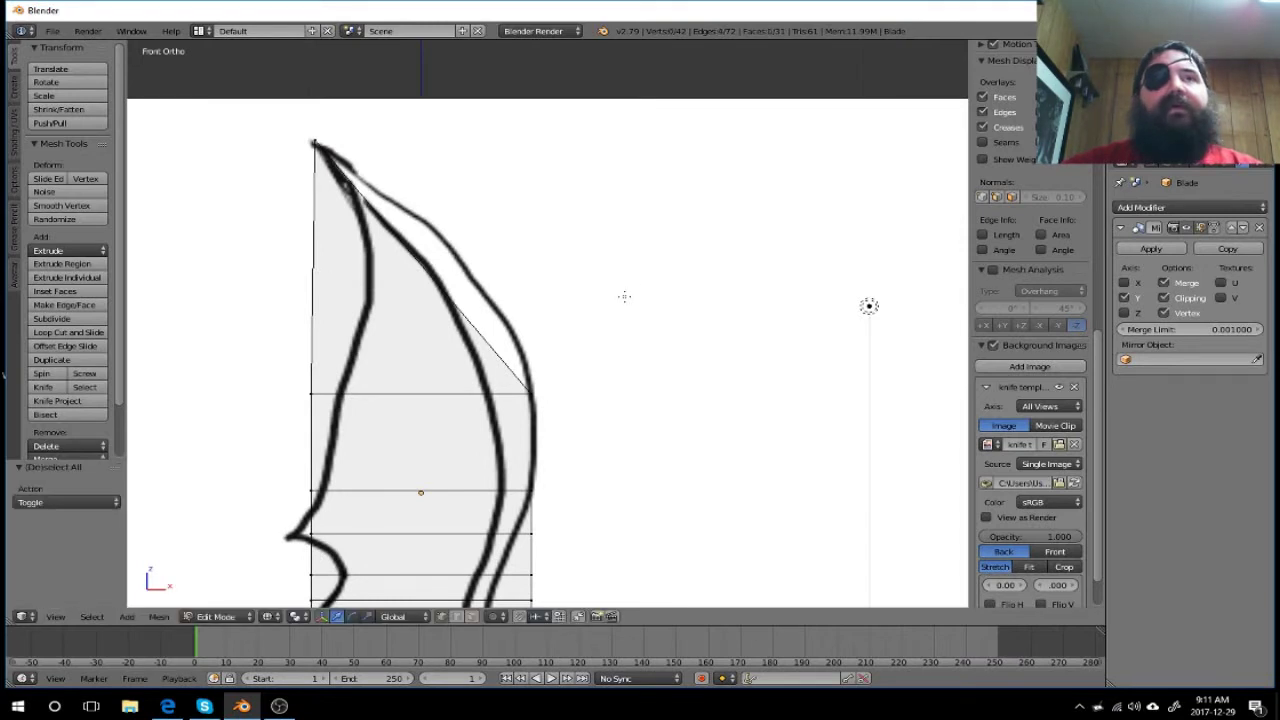
key("a")
key("a")
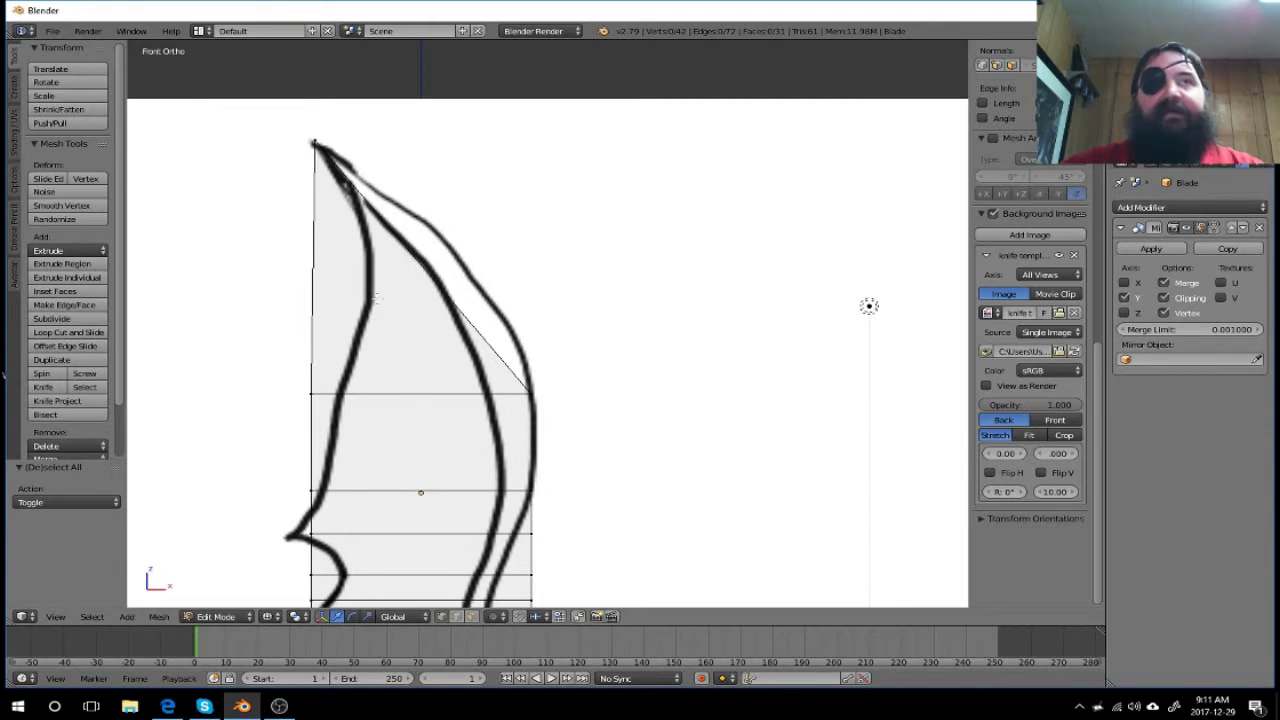
key("ctrl+r")
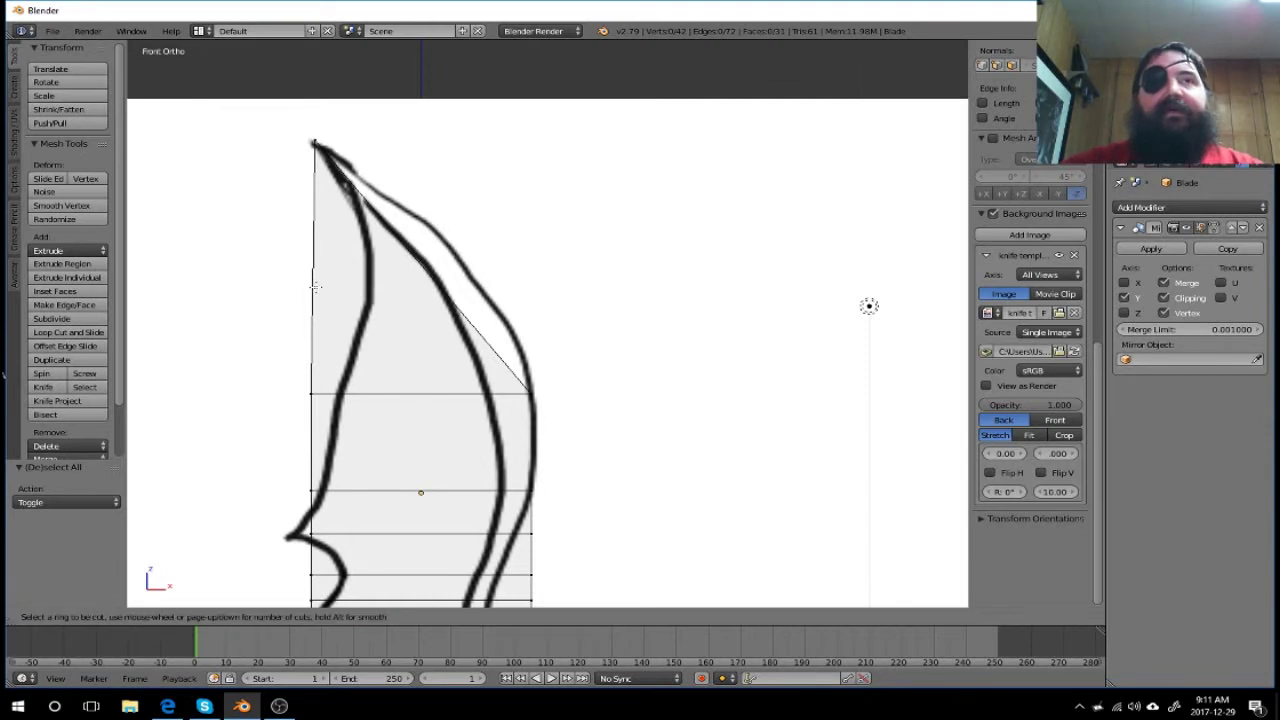
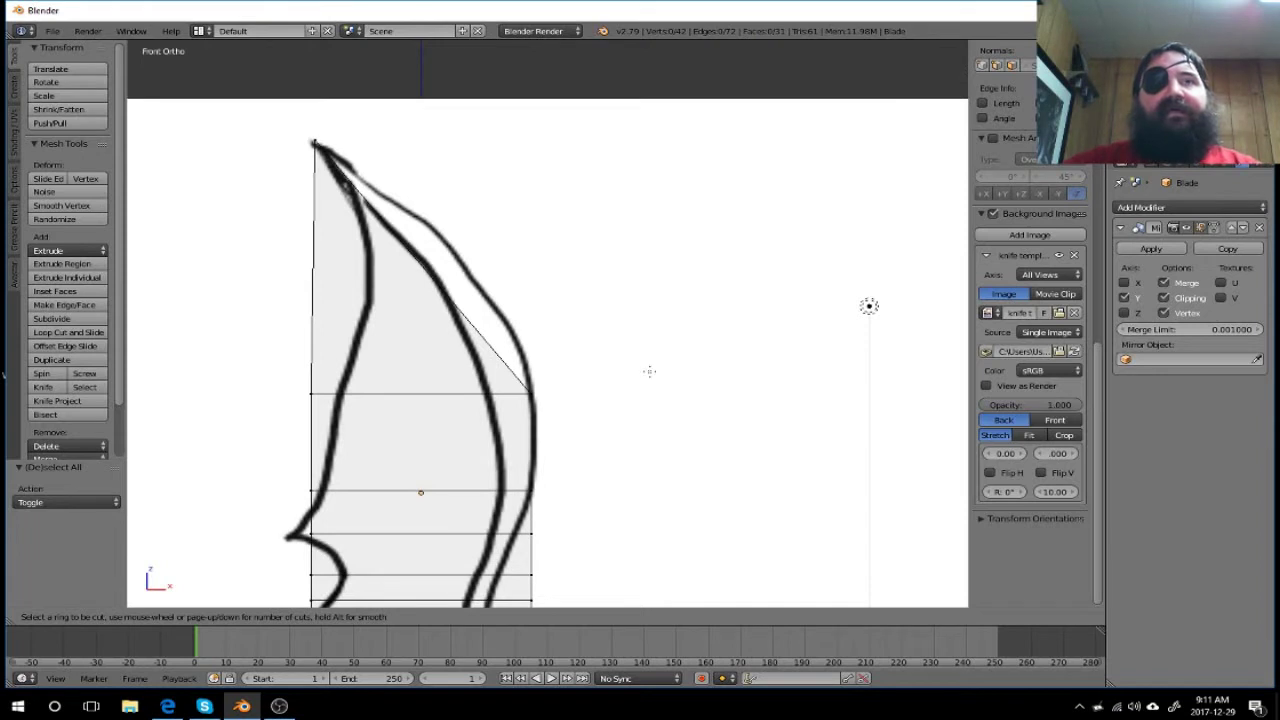
Step: Select the whole blade mesh and cut an edge loop across its slanted upper part, near the top
key("Escape")
key("a")
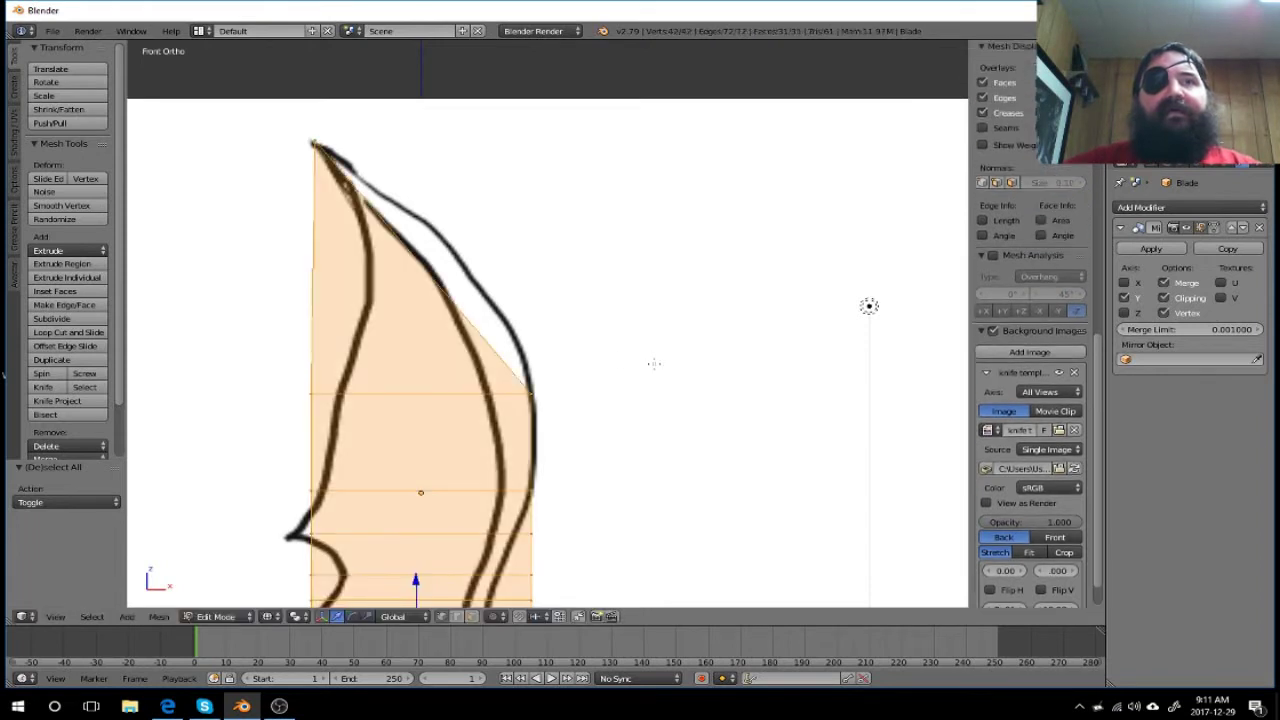
mouse_move(654, 363)
middle_mouse_down()
mouse_move(515, 405)
mouse_move(474, 394)
mouse_move(511, 400)
mouse_move(483, 404)
middle_mouse_up()
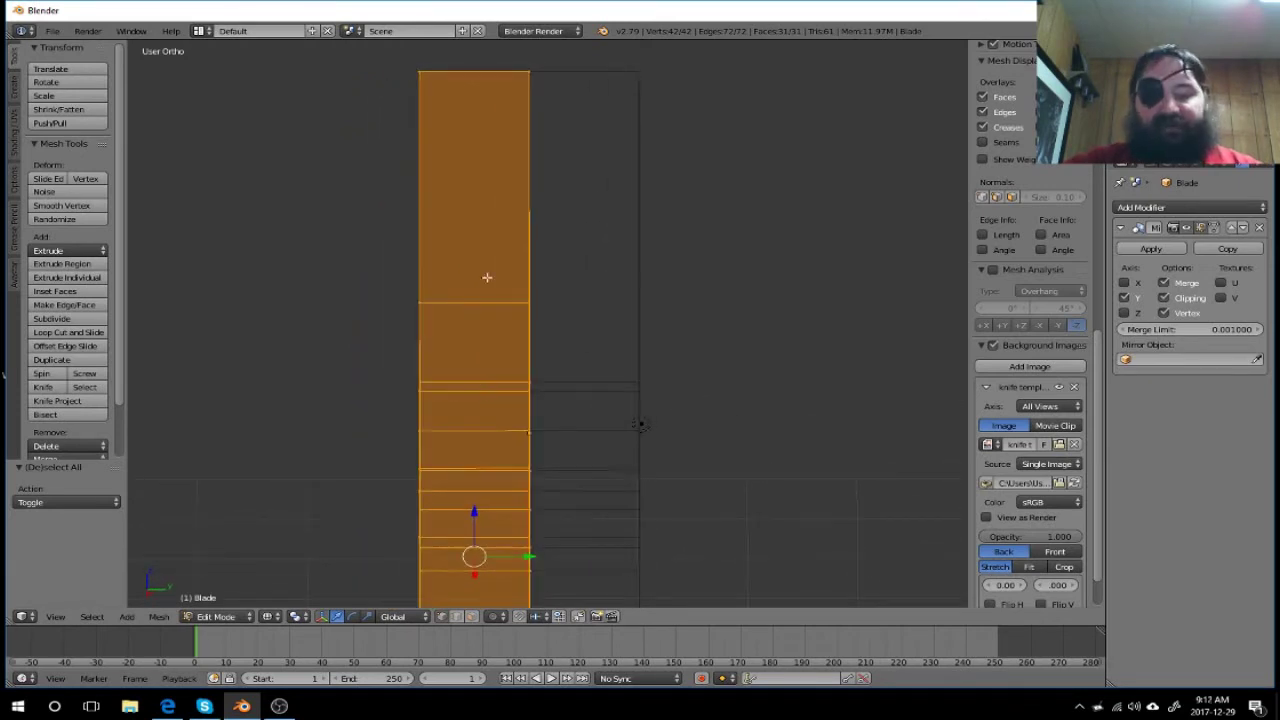
key("ctrl+e")
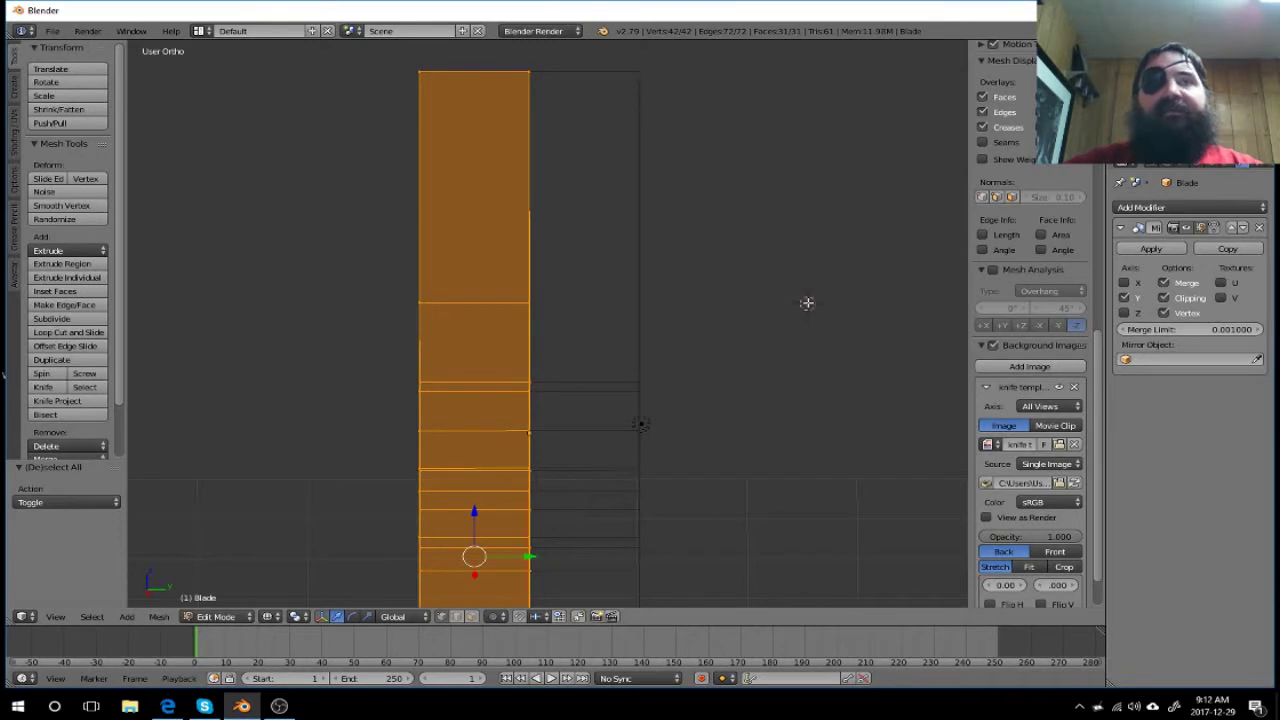
key("ctrl+r")
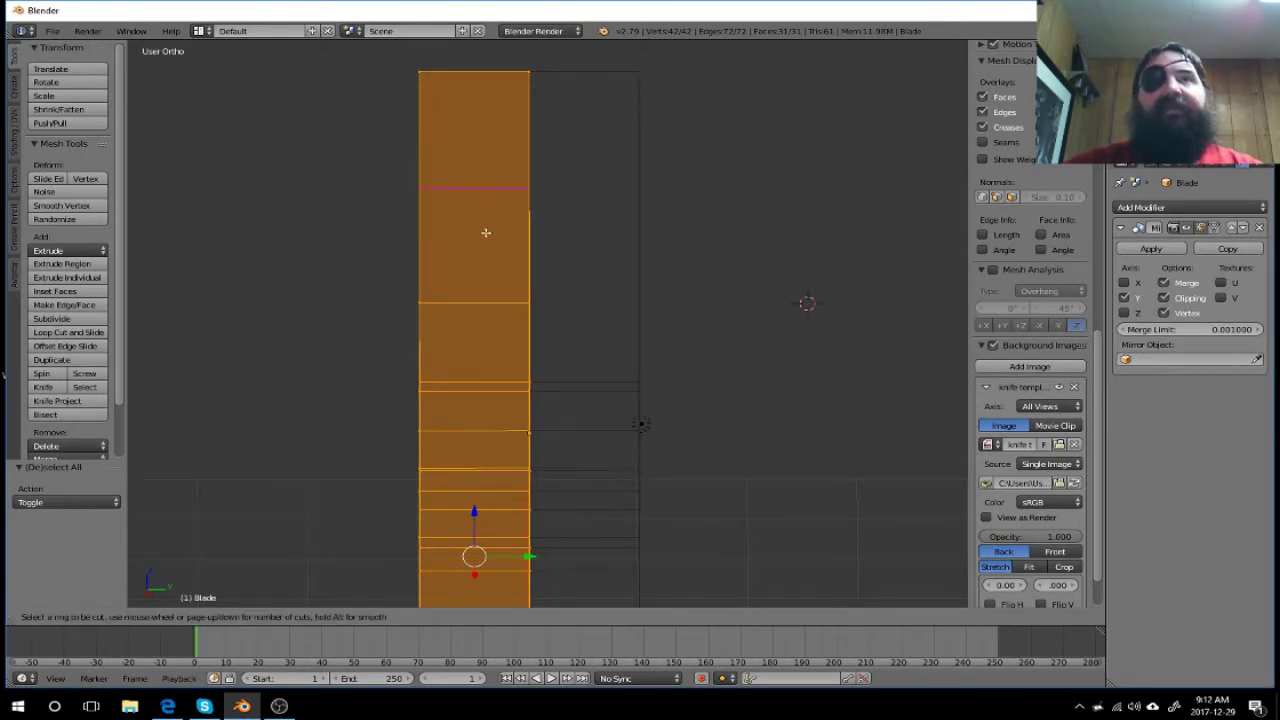
left_click(490, 200)
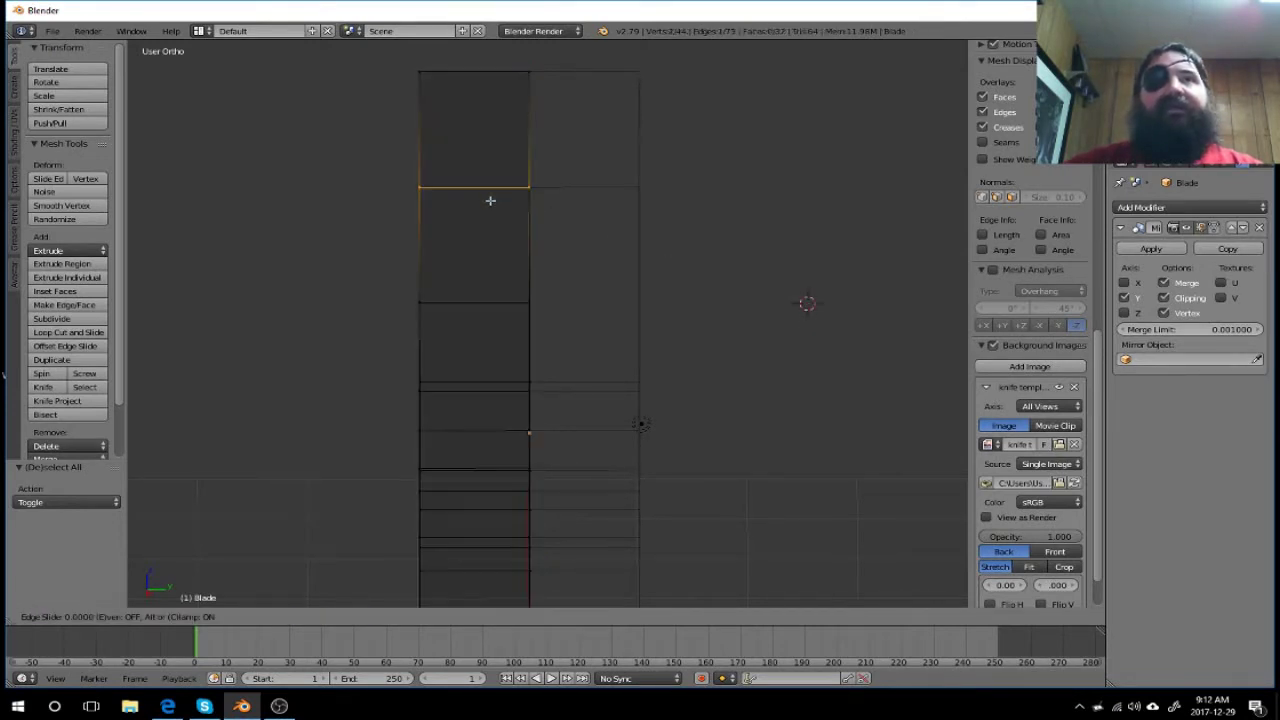
left_click(594, 202)
mouse_move(597, 292)
middle_mouse_down()
mouse_move(703, 297)
mouse_move(737, 249)
mouse_move(868, 251)
mouse_move(749, 263)
mouse_move(786, 274)
mouse_move(749, 300)
mouse_move(694, 308)
mouse_move(789, 280)
mouse_move(662, 281)
mouse_move(780, 274)
mouse_move(758, 277)
middle_mouse_up()
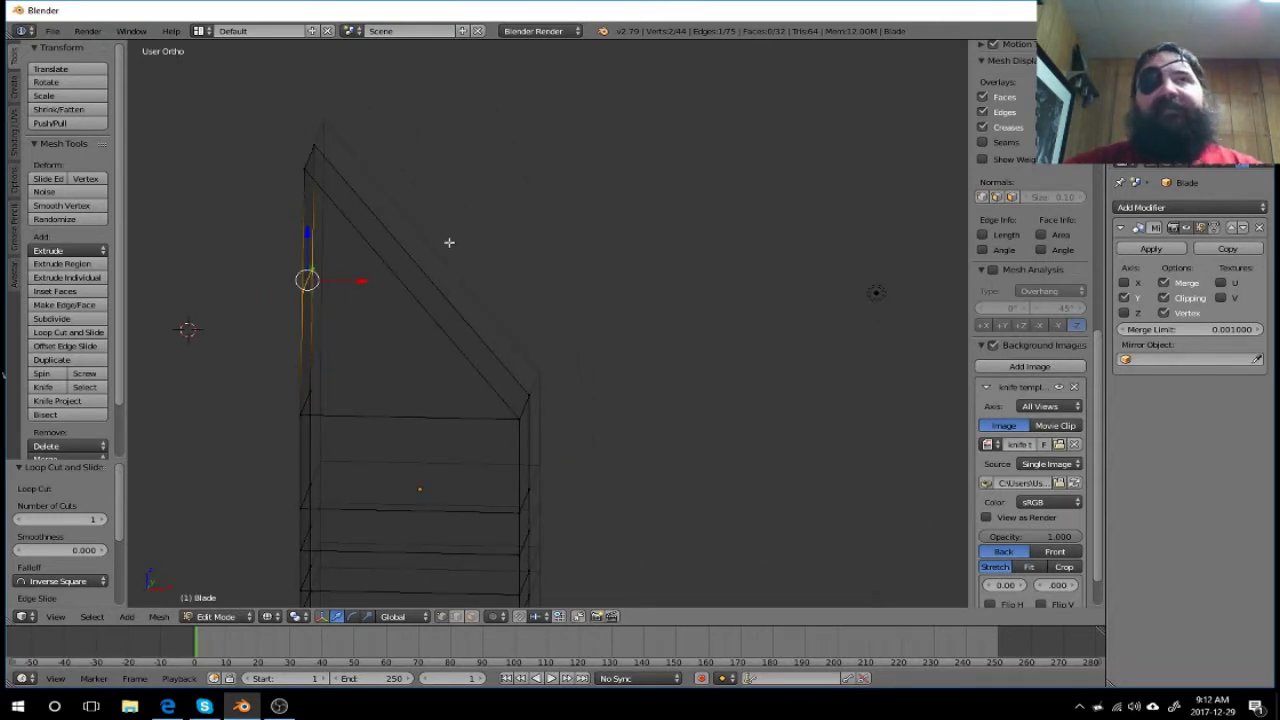
Step: Box-select the slanted tip vertices of the blade and delete them, leaving an open flat top
key("a")
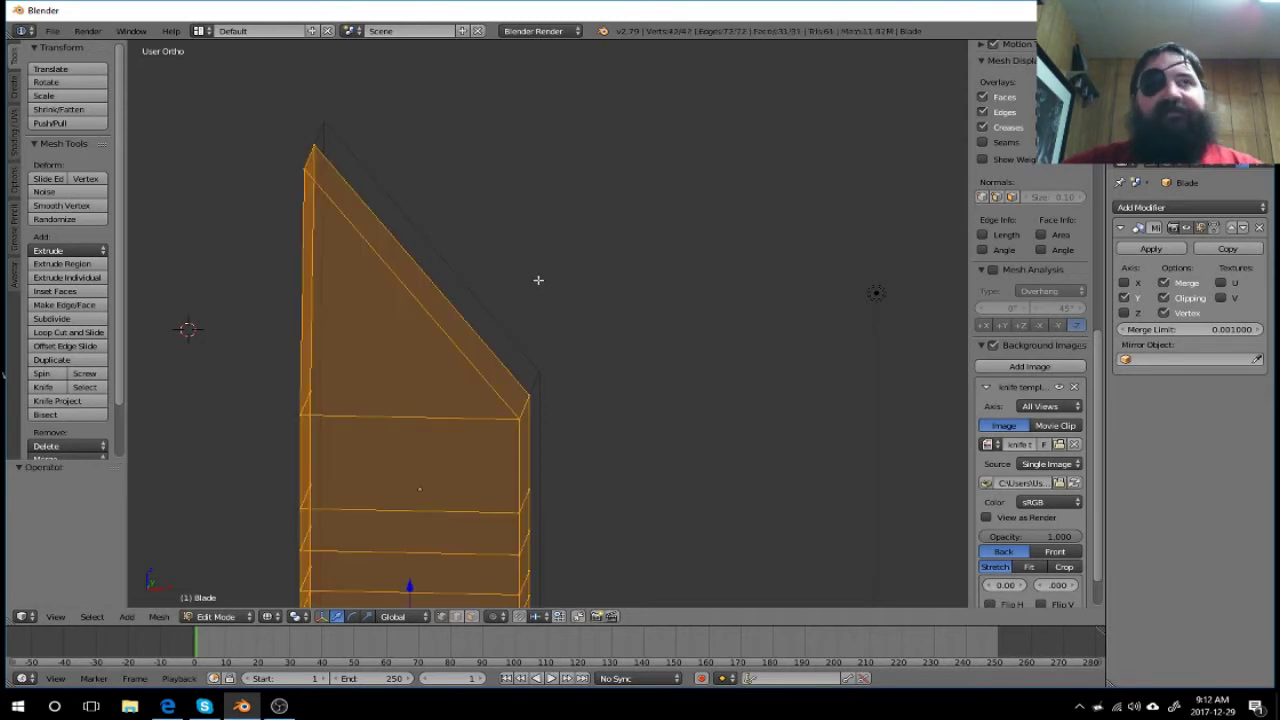
mouse_move(558, 322)
middle_mouse_down()
mouse_move(397, 340)
mouse_move(563, 346)
middle_mouse_up()
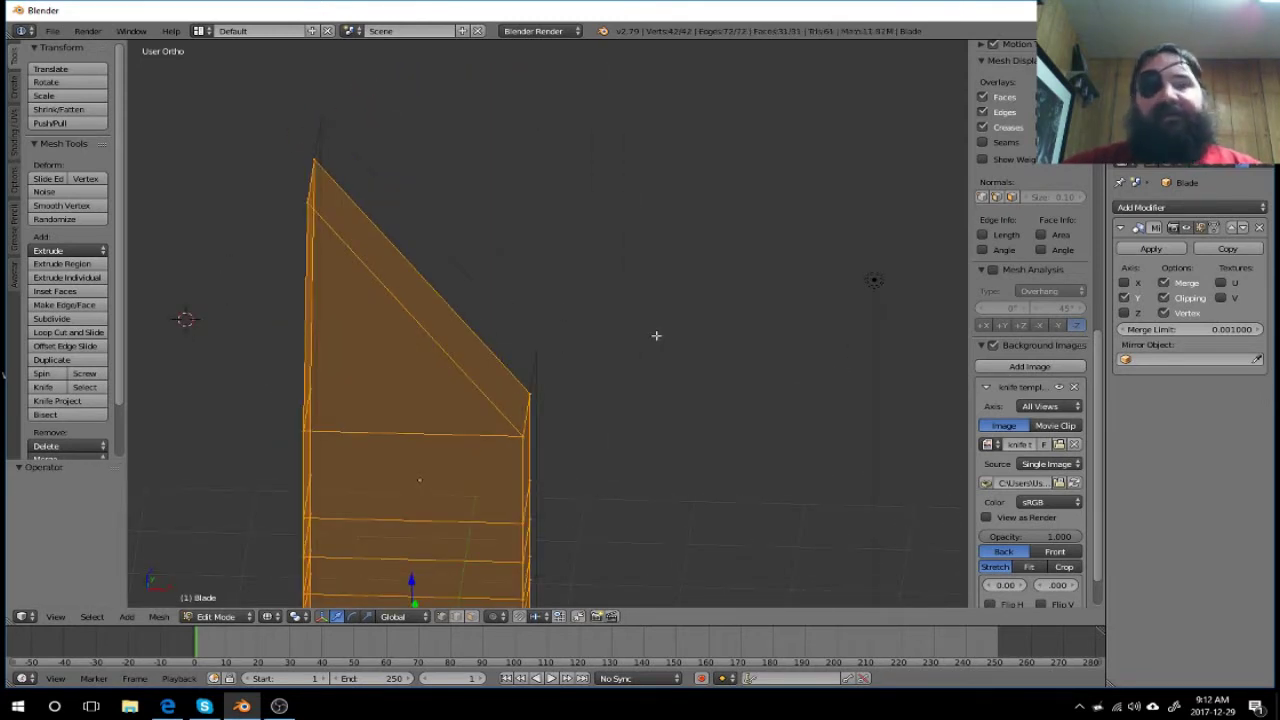
key("a")
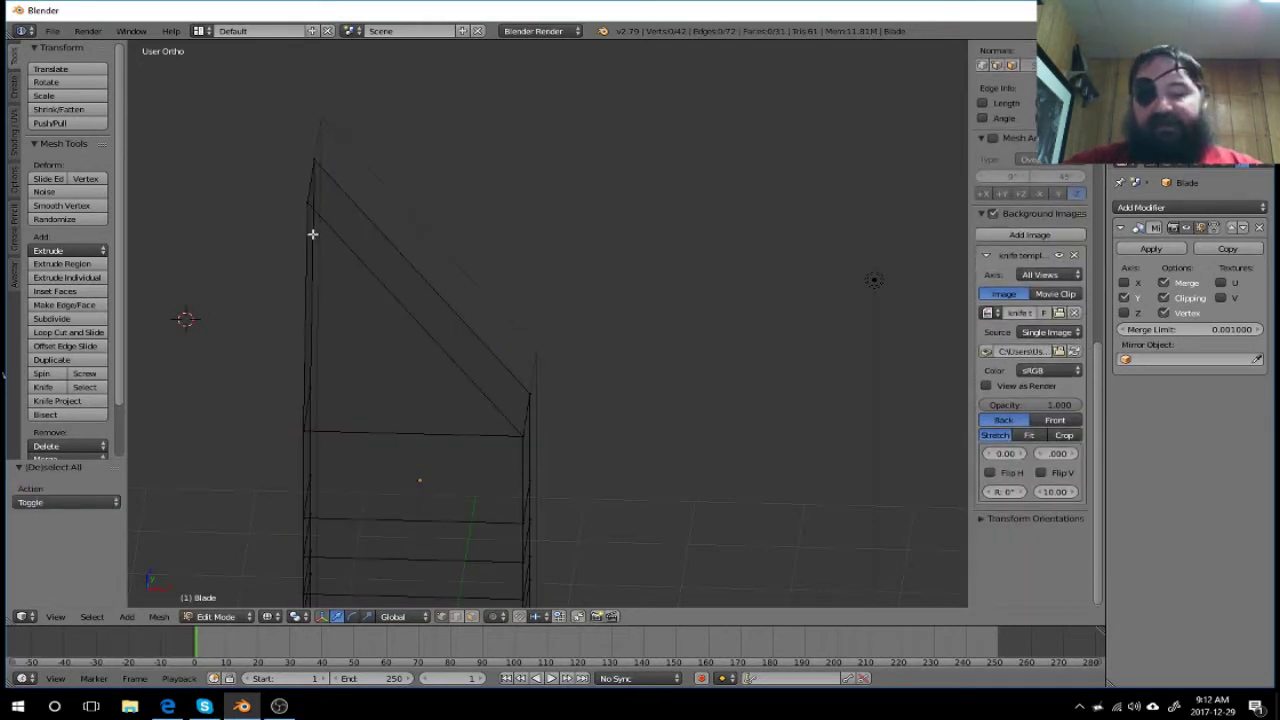
key("b")
left_click_drag(251, 84, 463, 240)
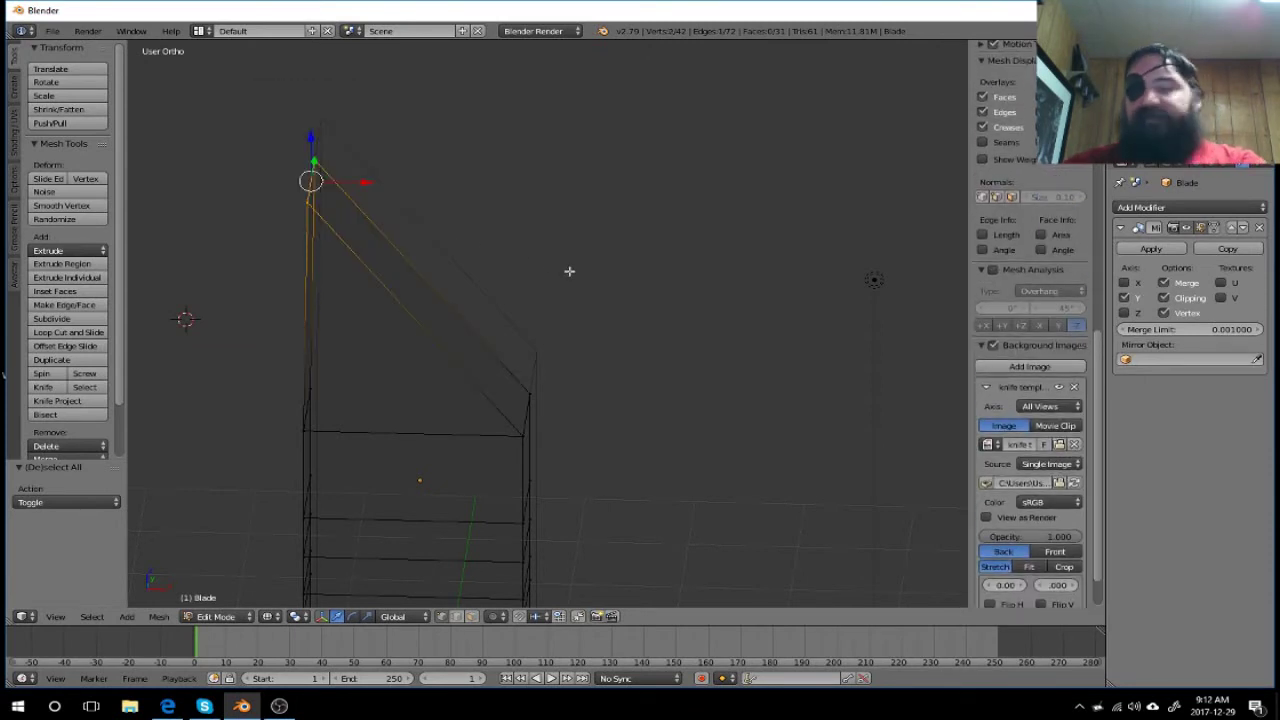
key("x")
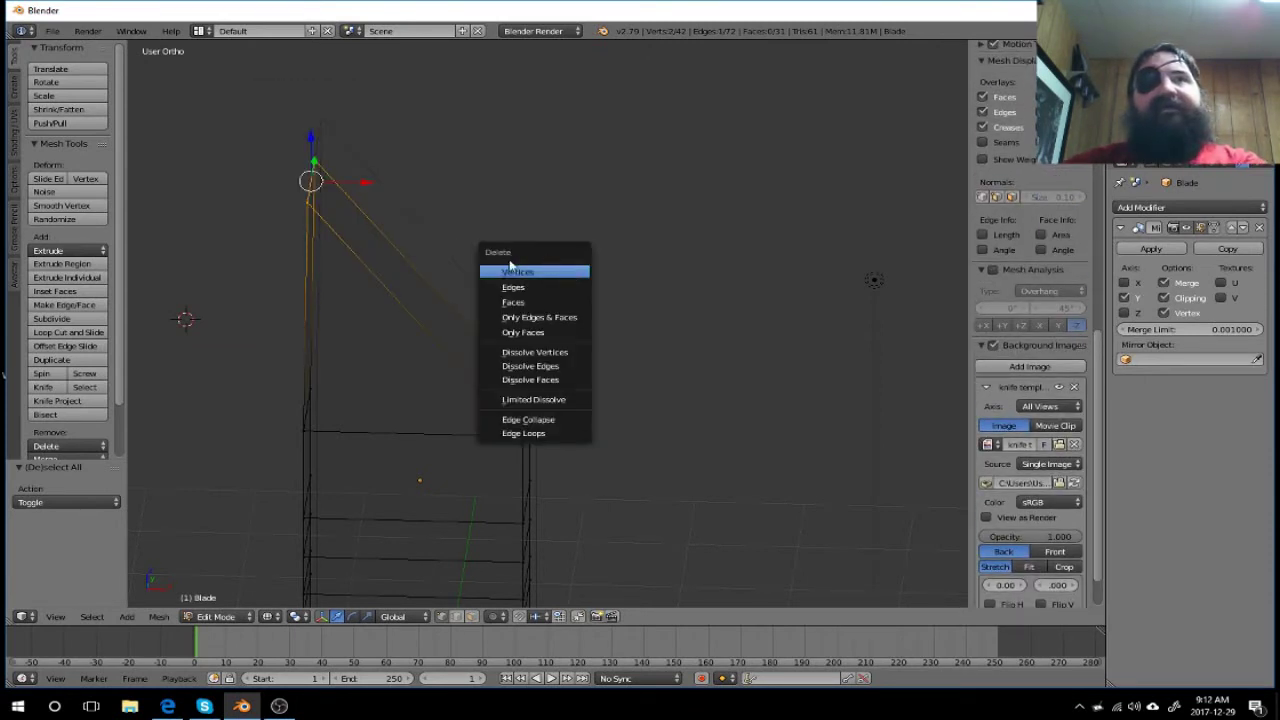
left_click(511, 271)
middle_click_drag(603, 391, 505, 413)
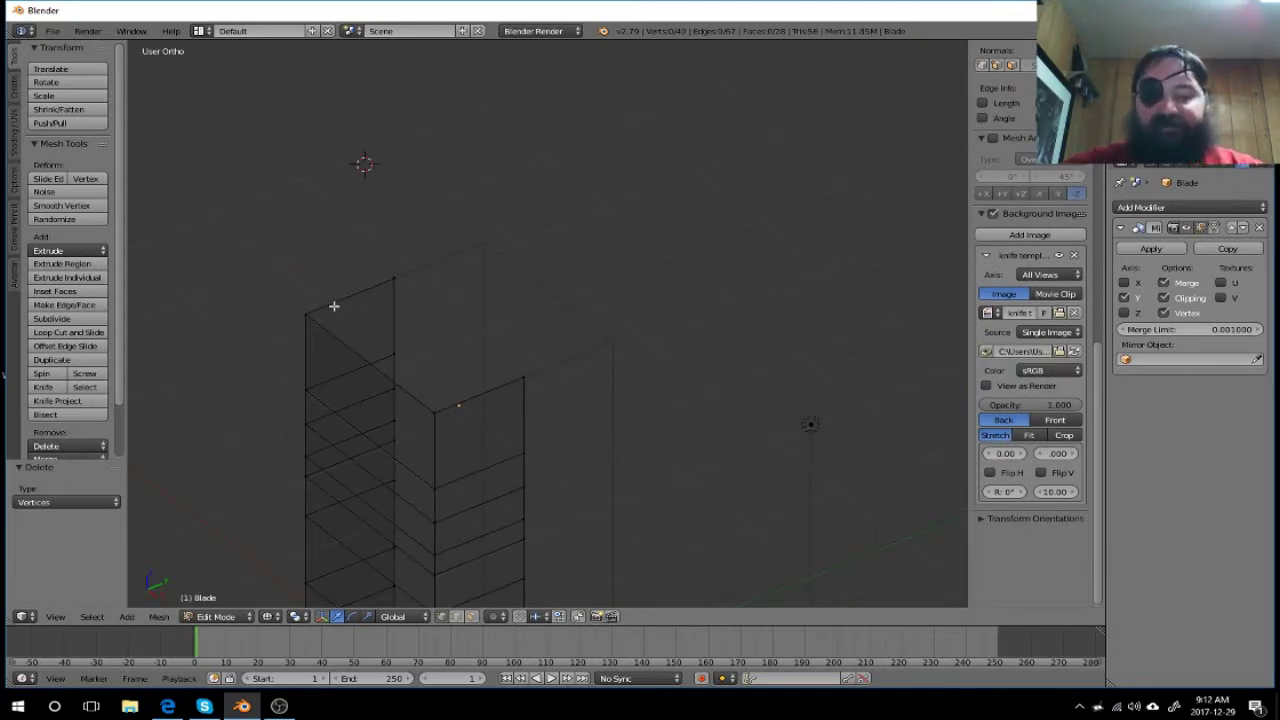
Step: Select the four top corner vertices and fill them with a face that caps the column
key("b")
mouse_move(240, 253)
left_mouse_down()
mouse_move(590, 407)
mouse_move(590, 422)
mouse_move(520, 318)
left_mouse_up()
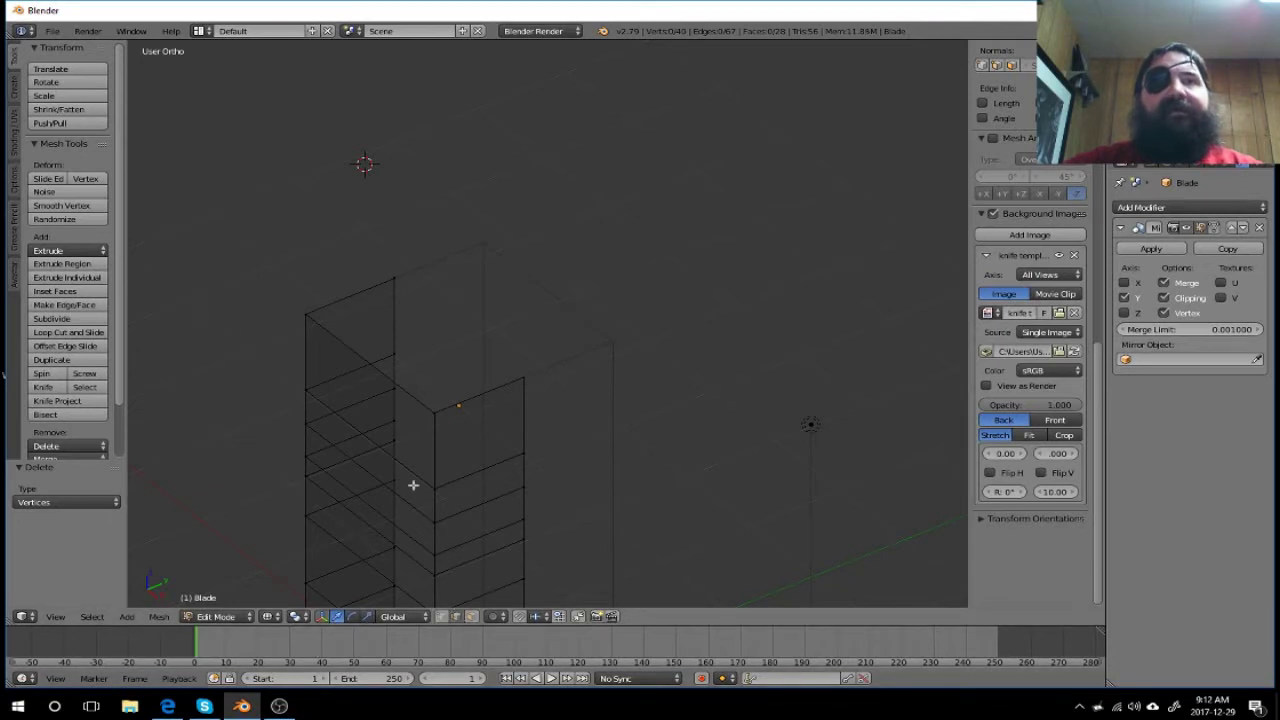
right_click(349, 296)
right_click(466, 404, "shift")
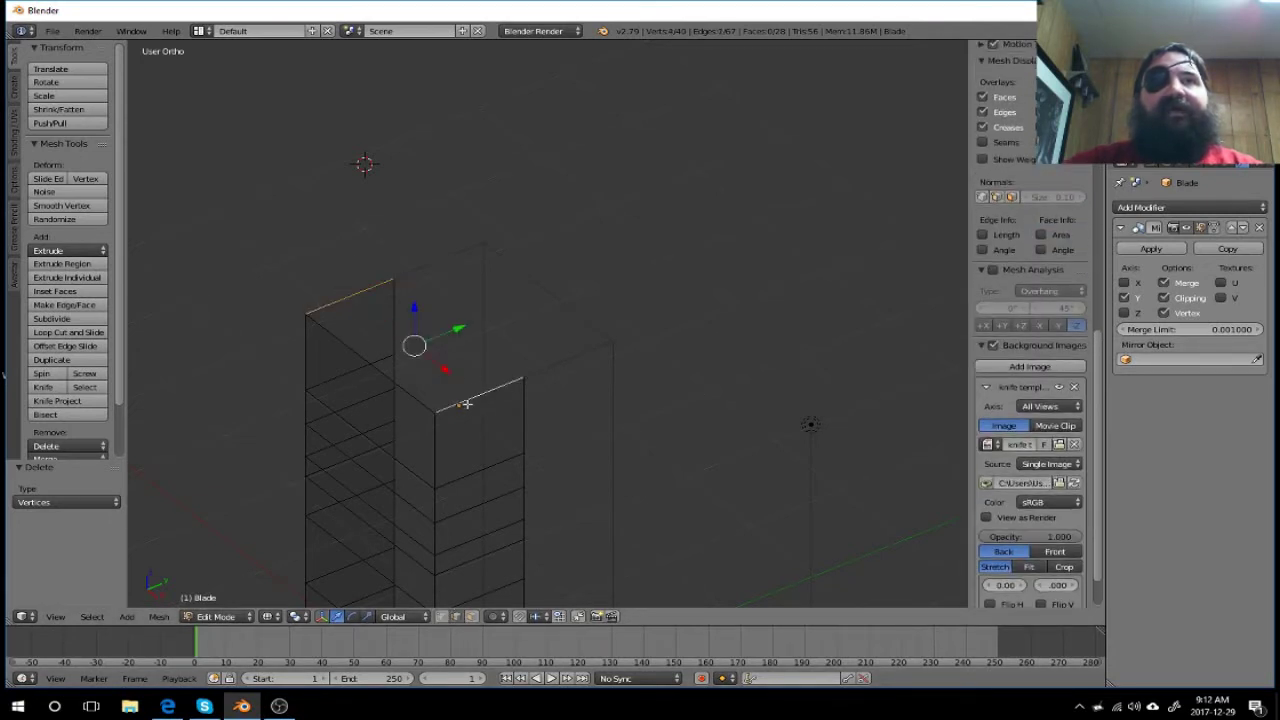
key("f")
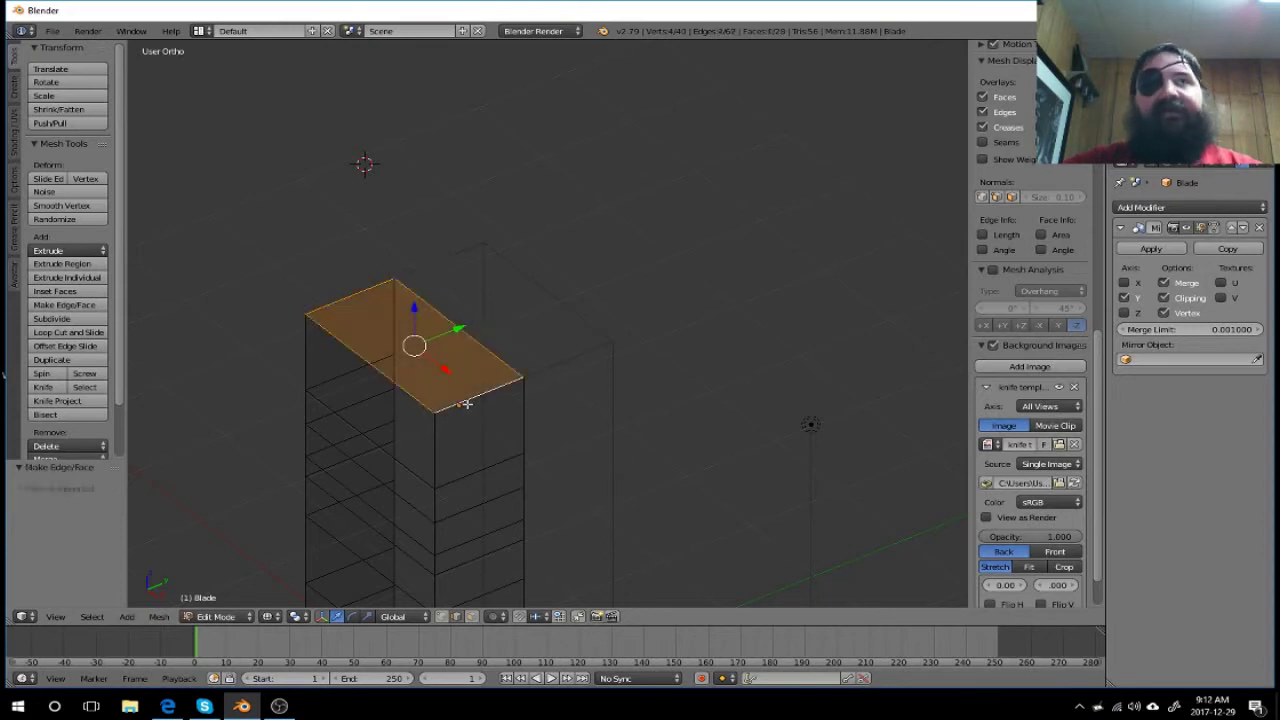
mouse_move(641, 356)
middle_mouse_down()
mouse_move(674, 420)
mouse_move(723, 346)
mouse_move(706, 429)
mouse_move(529, 397)
mouse_move(466, 409)
mouse_move(500, 434)
mouse_move(634, 424)
middle_mouse_up()
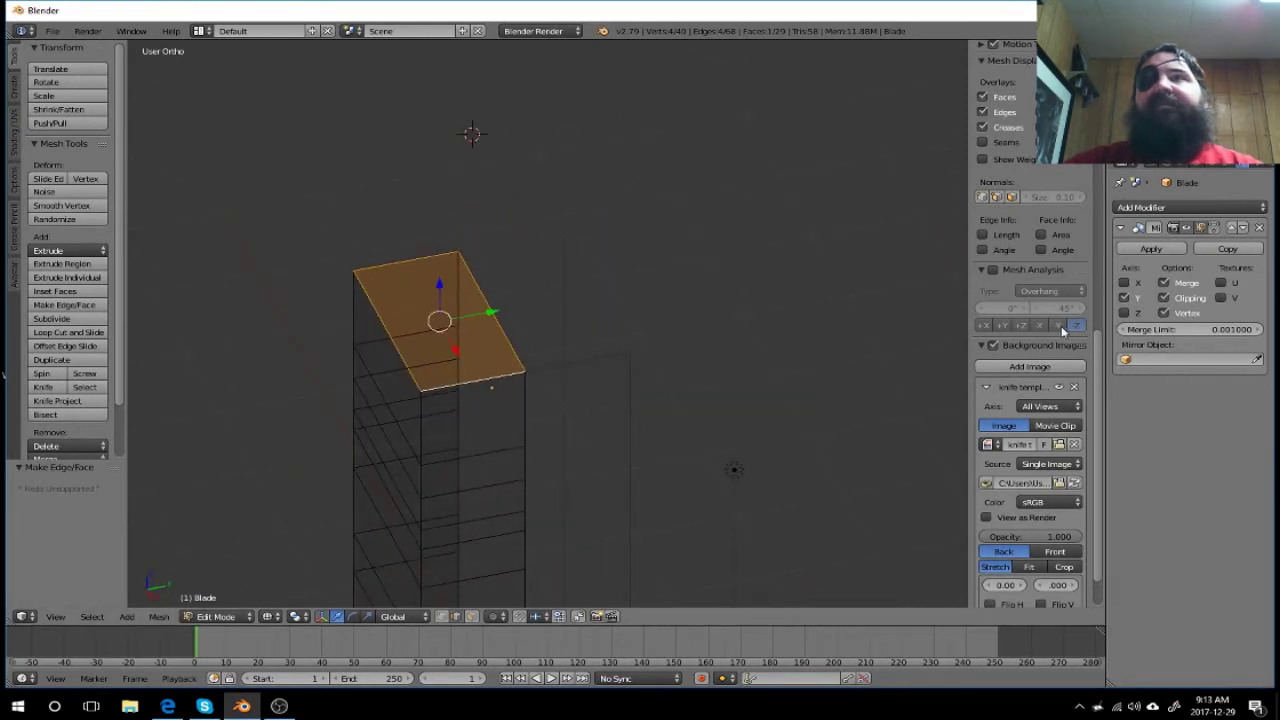
left_click(1124, 313)
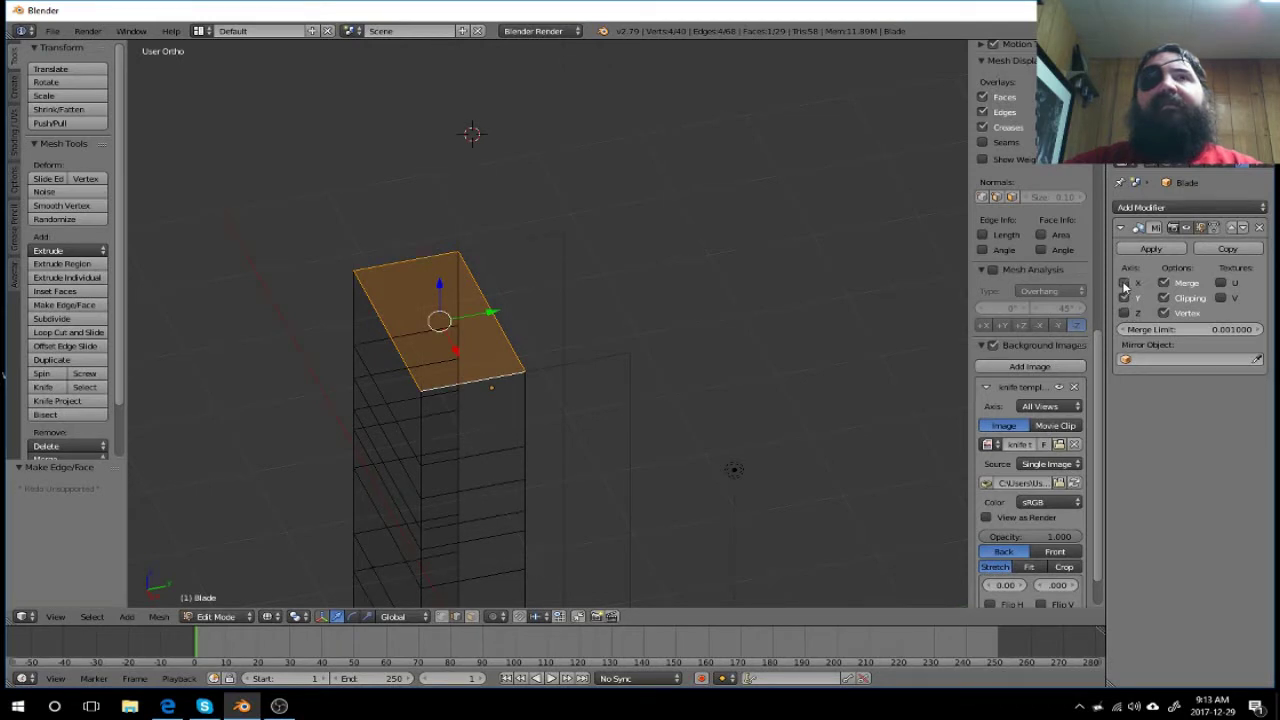
mouse_move(772, 408)
middle_mouse_down()
mouse_move(620, 397)
mouse_move(766, 400)
mouse_move(746, 401)
middle_mouse_up()
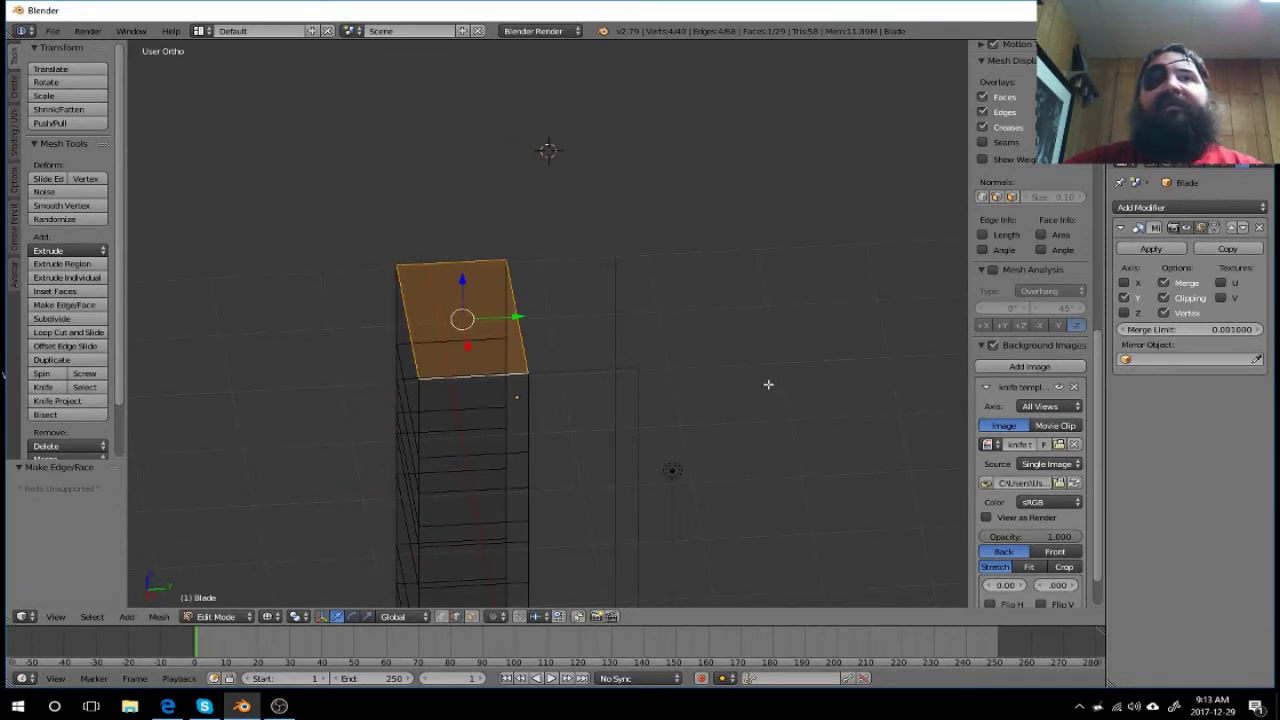
mouse_move(745, 400)
middle_mouse_down()
mouse_move(651, 391)
mouse_move(583, 417)
mouse_move(646, 418)
middle_mouse_up()
key("KP_1")
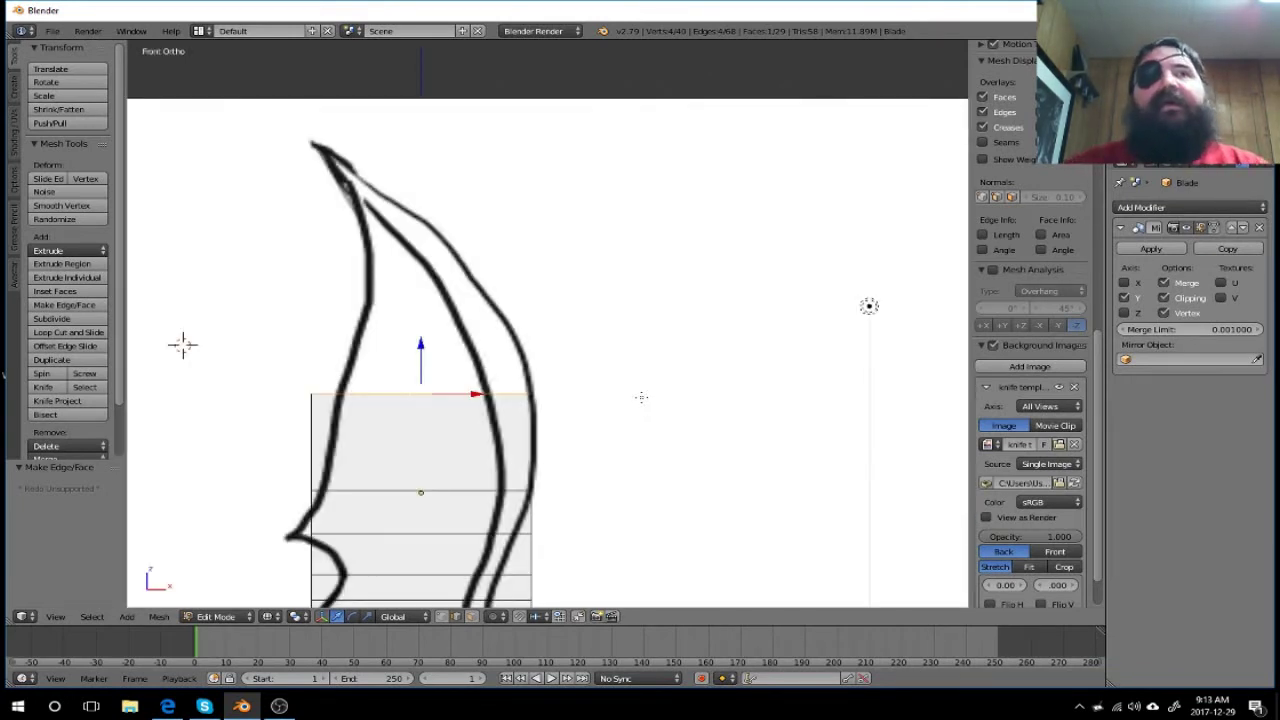
Step: Switch to solid shading to inspect the mesh, then return to wireframe shading
mouse_move(183, 345)
middle_mouse_down()
mouse_move(160, 370)
mouse_move(409, 491)
mouse_move(412, 454)
middle_mouse_up()
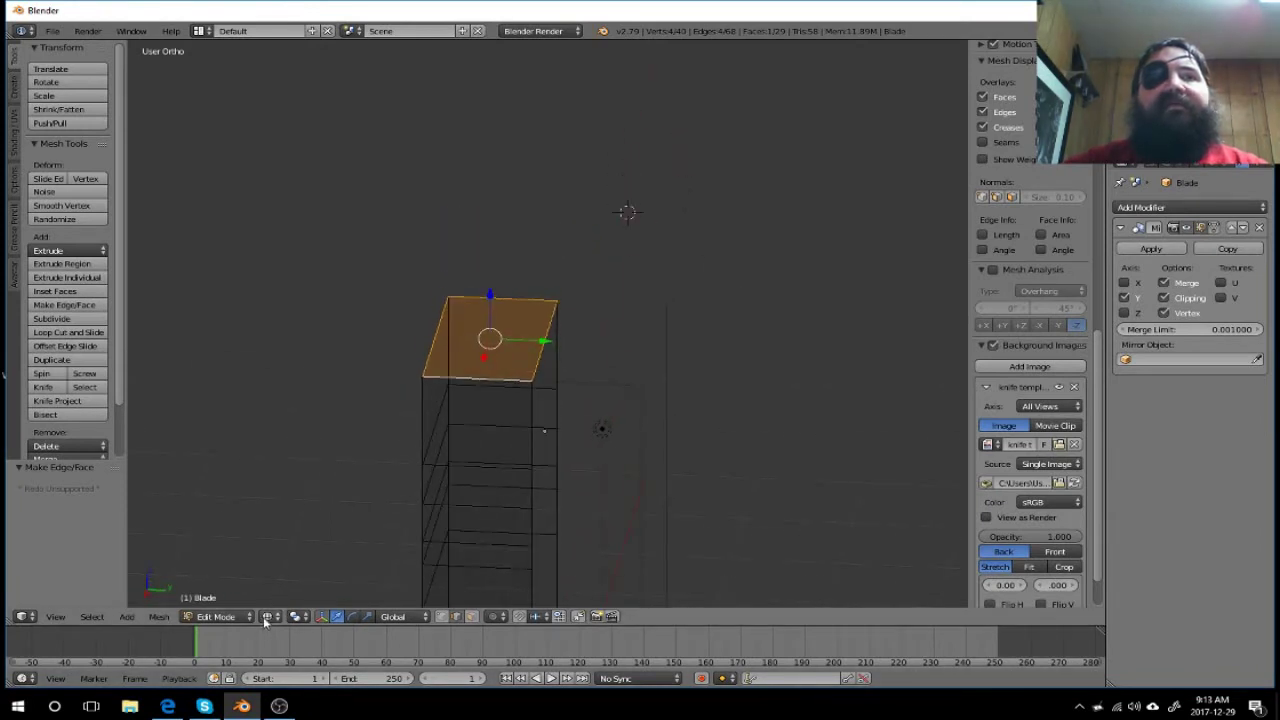
left_click(297, 616)
left_click(298, 570)
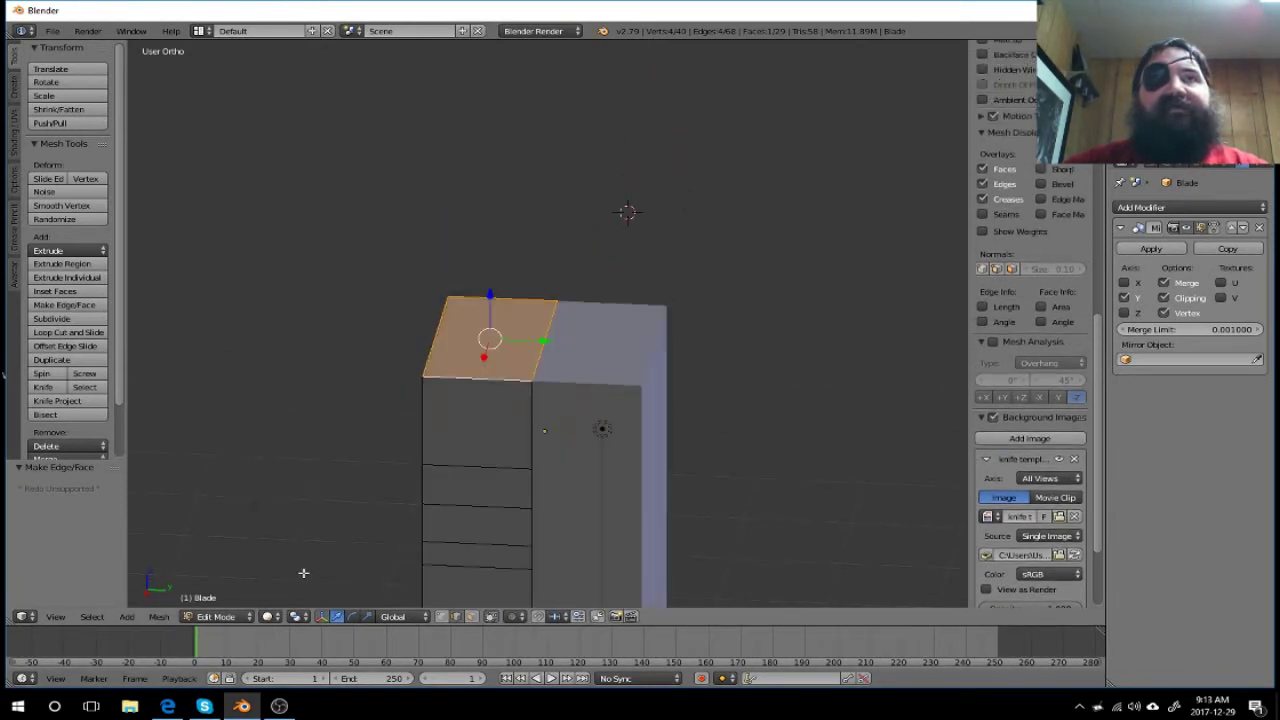
mouse_move(688, 431)
middle_mouse_down()
mouse_move(534, 471)
mouse_move(674, 440)
mouse_move(723, 474)
mouse_move(837, 434)
mouse_move(786, 434)
mouse_move(829, 429)
middle_mouse_up()
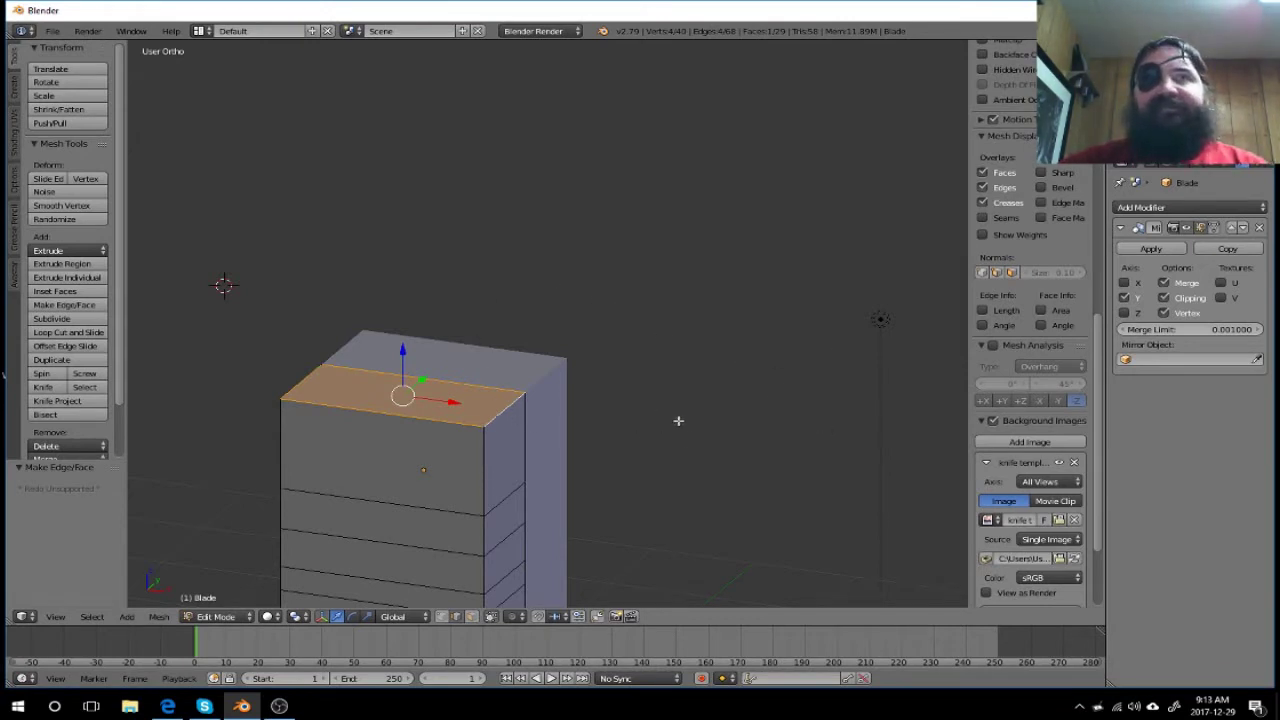
key("KP_1")
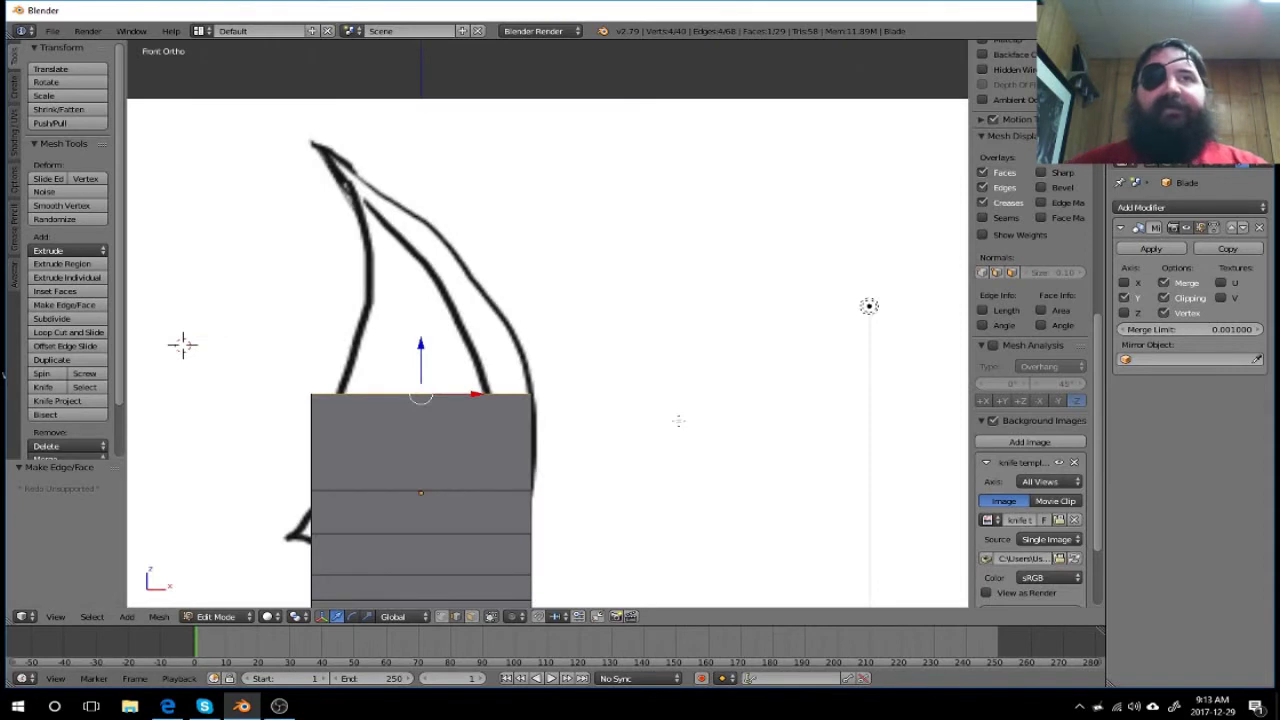
left_click(215, 616)
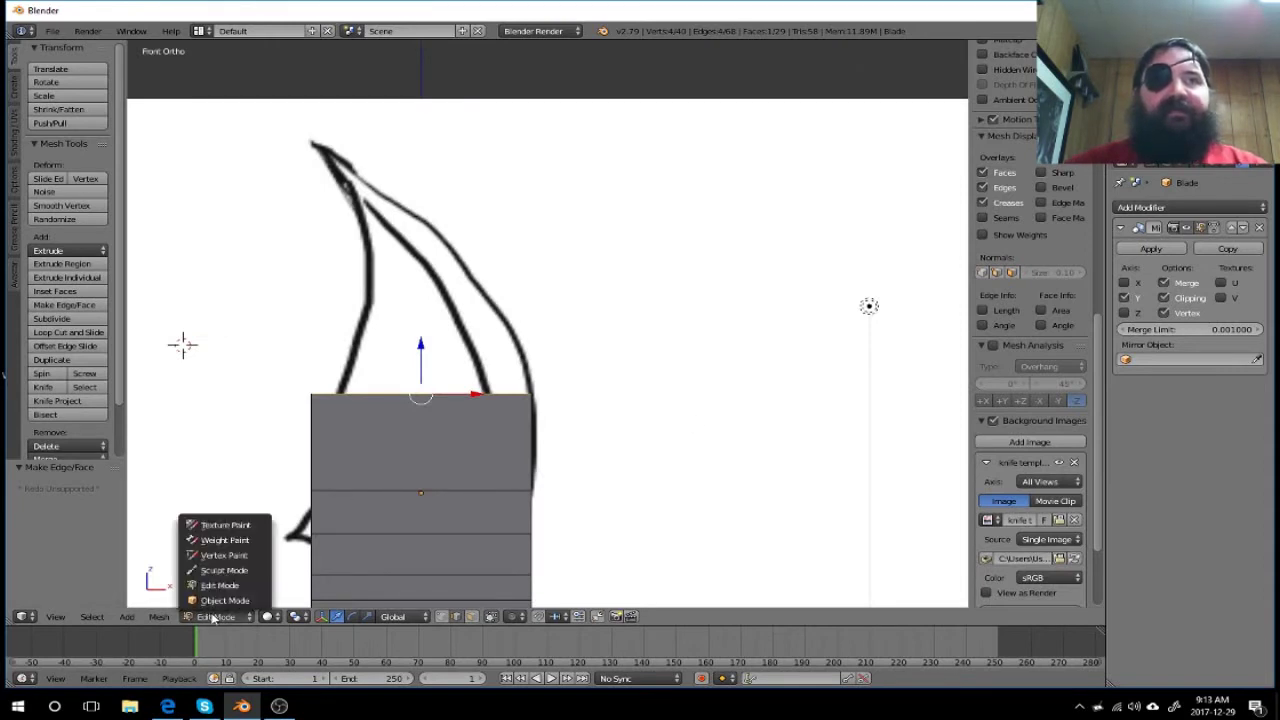
left_click(268, 616)
left_click(292, 585)
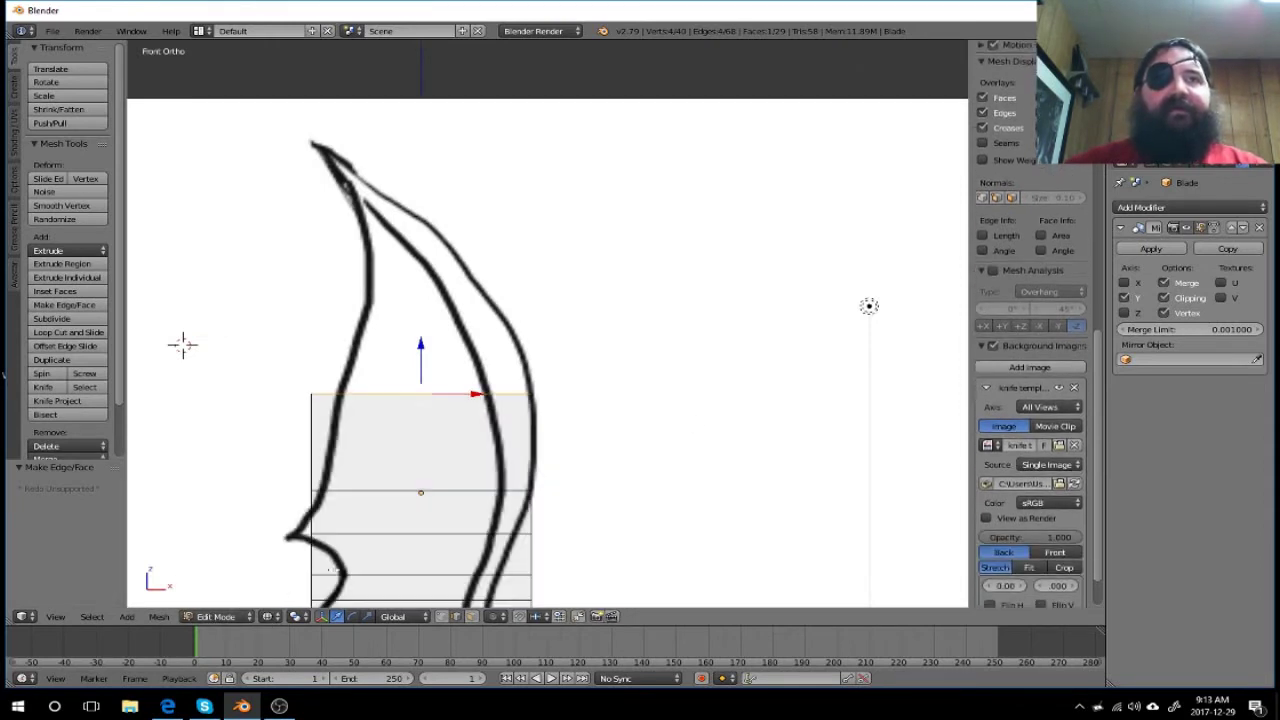
Step: In front view, extrude the blade's top face upward by about 1.03 units
mouse_move(435, 319)
middle_mouse_down()
mouse_move(629, 423)
mouse_move(614, 463)
mouse_move(622, 509)
middle_mouse_up()
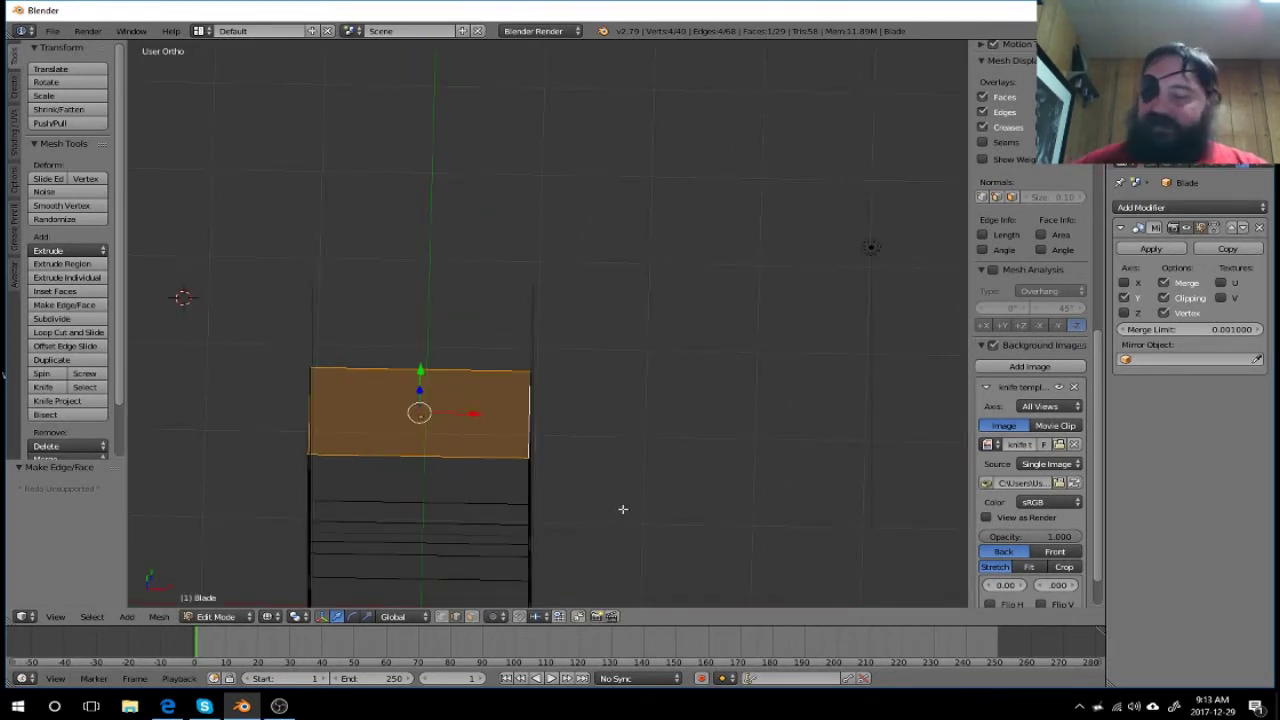
key("KP_1")
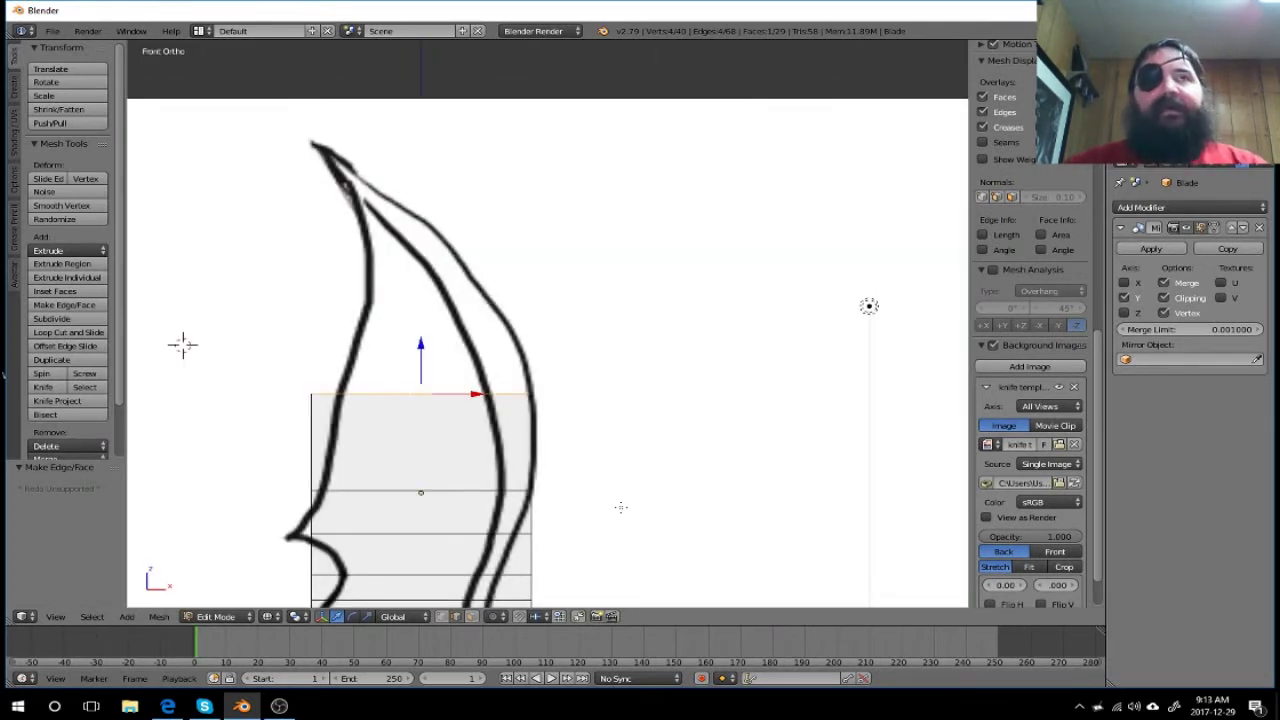
key("e")
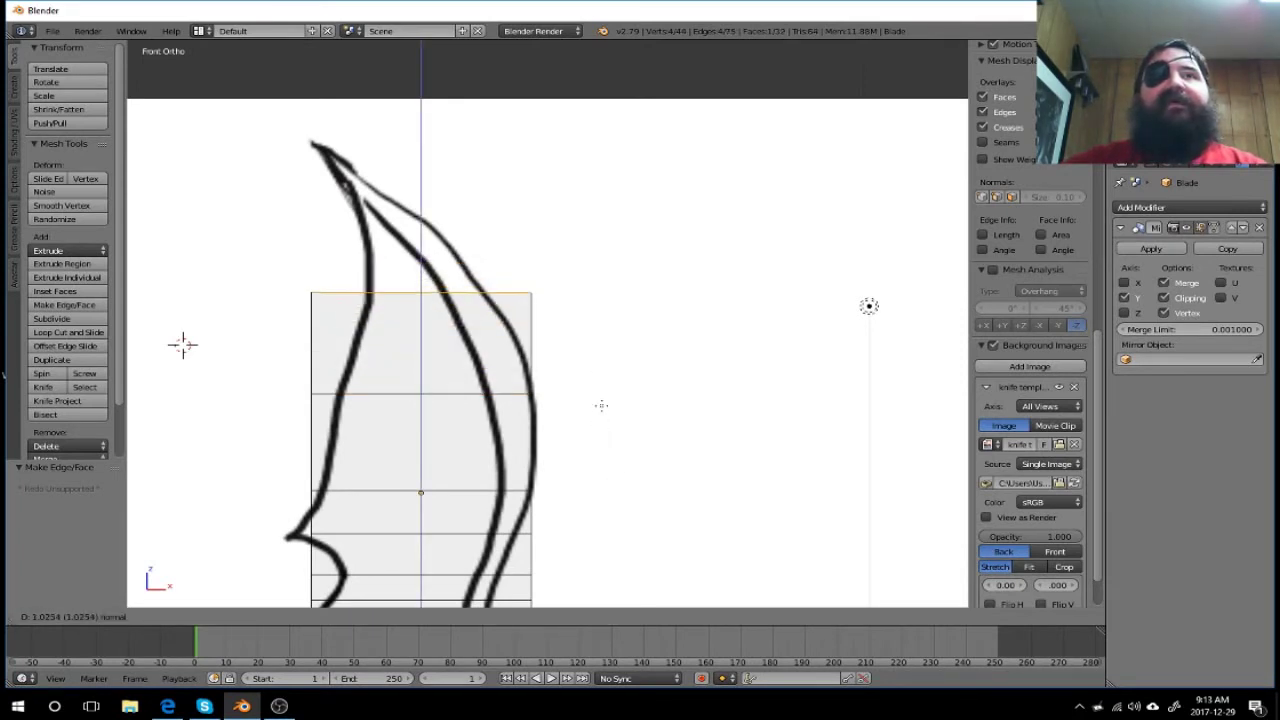
Step: Extrude the top face again so the column reaches the template's knife tip at 1.538 units
left_click(601, 405)
key("e")
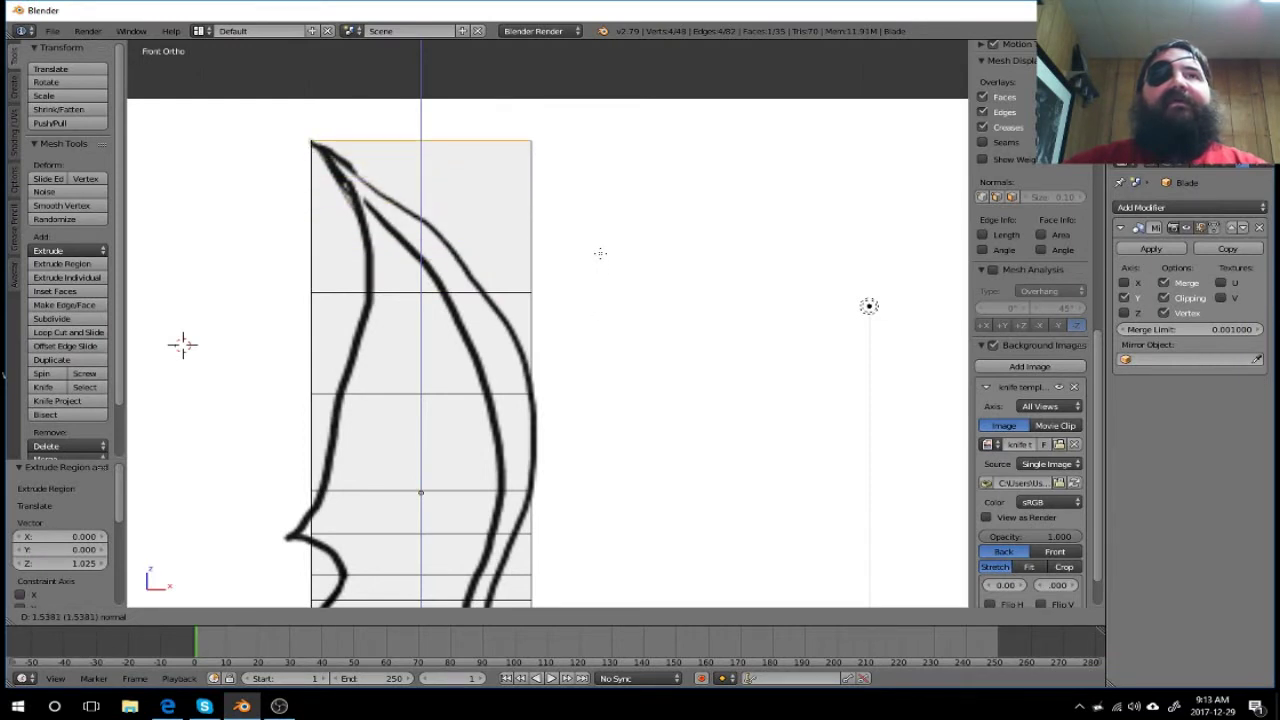
left_click(600, 253)
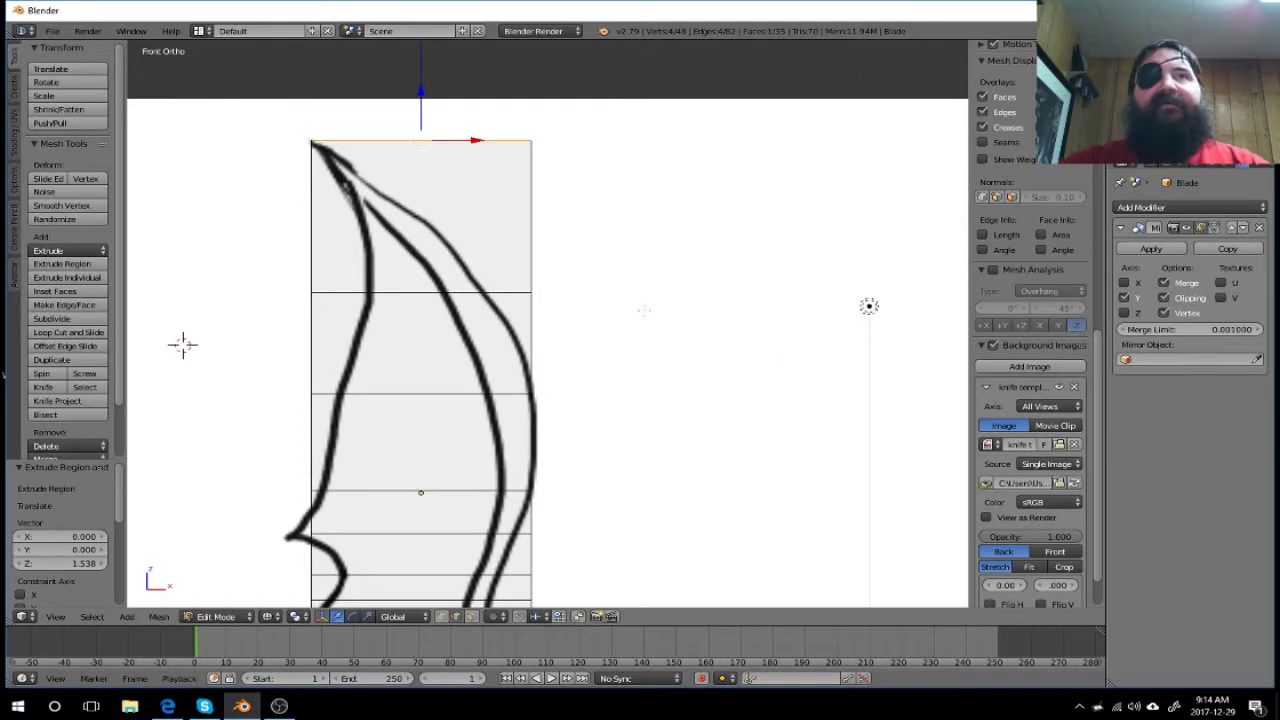
mouse_move(780, 493)
middle_mouse_down("shift")
mouse_move(771, 331)
mouse_move(863, 222)
middle_mouse_up("shift")
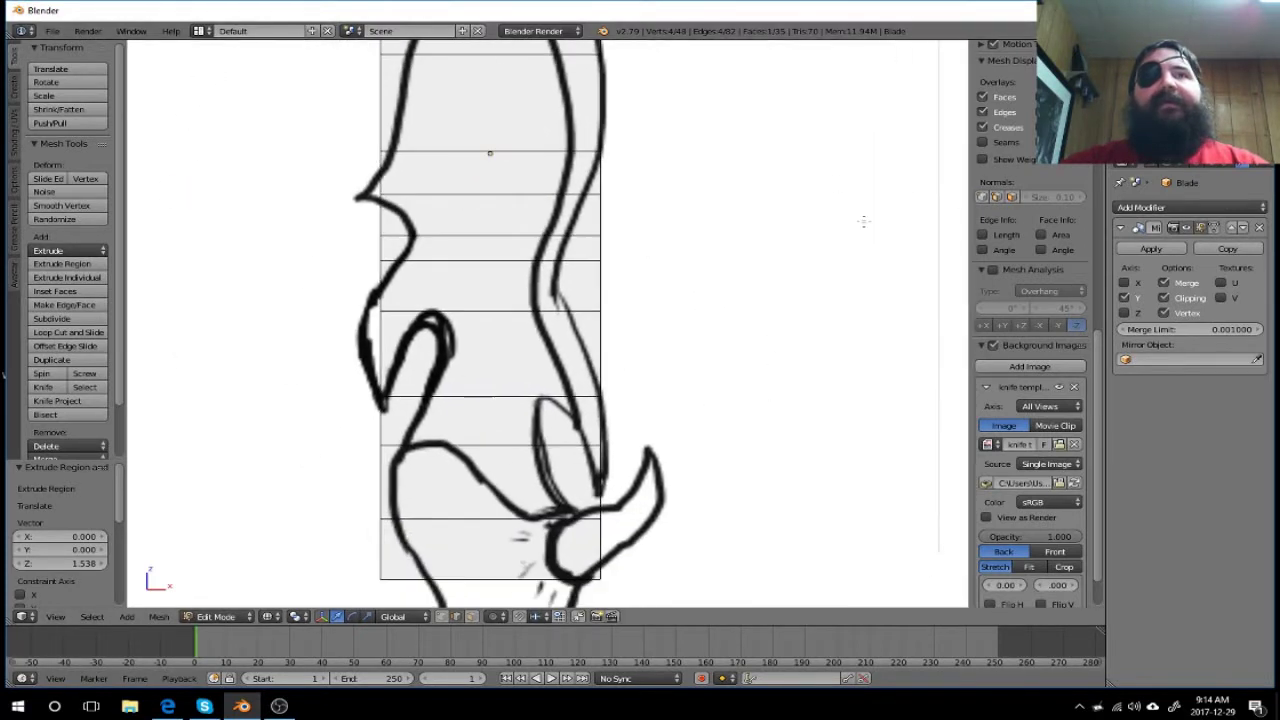
Step: Slide the right-edge vertices of the lower blade faces left onto the template outline
middle_click_drag(872, 435, 858, 304, "shift")
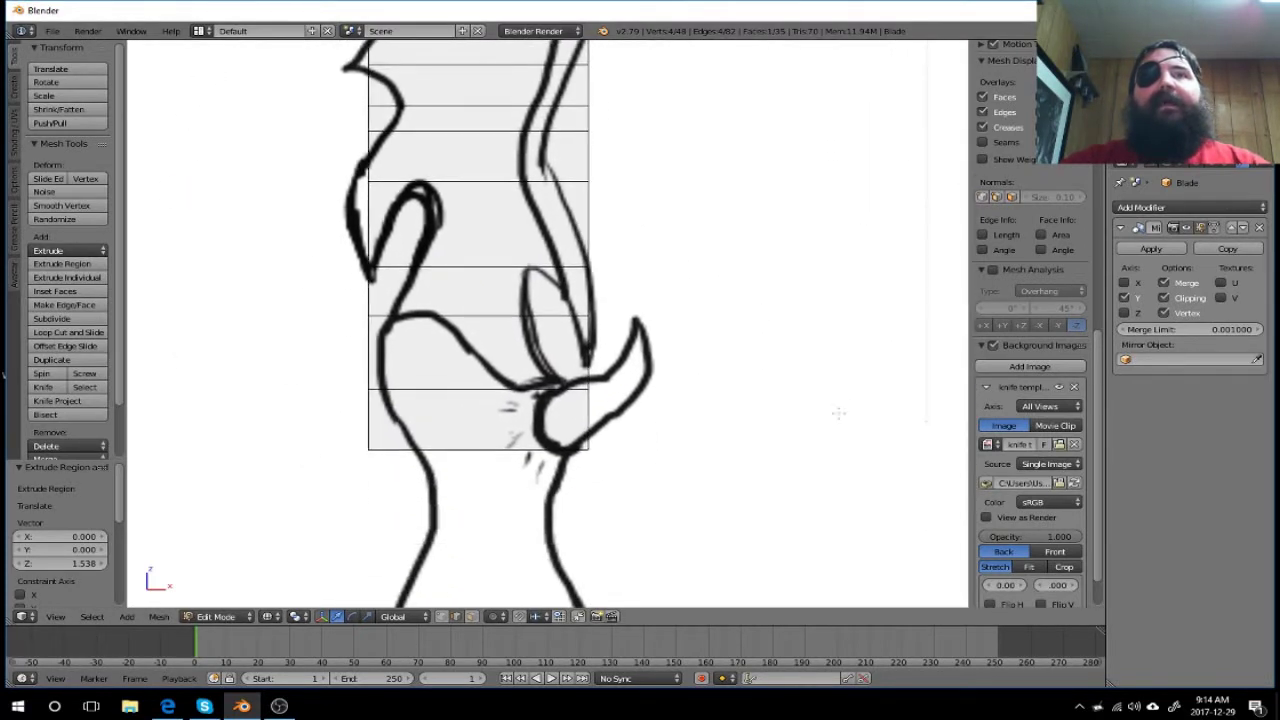
scroll(838, 412, "up", 2)
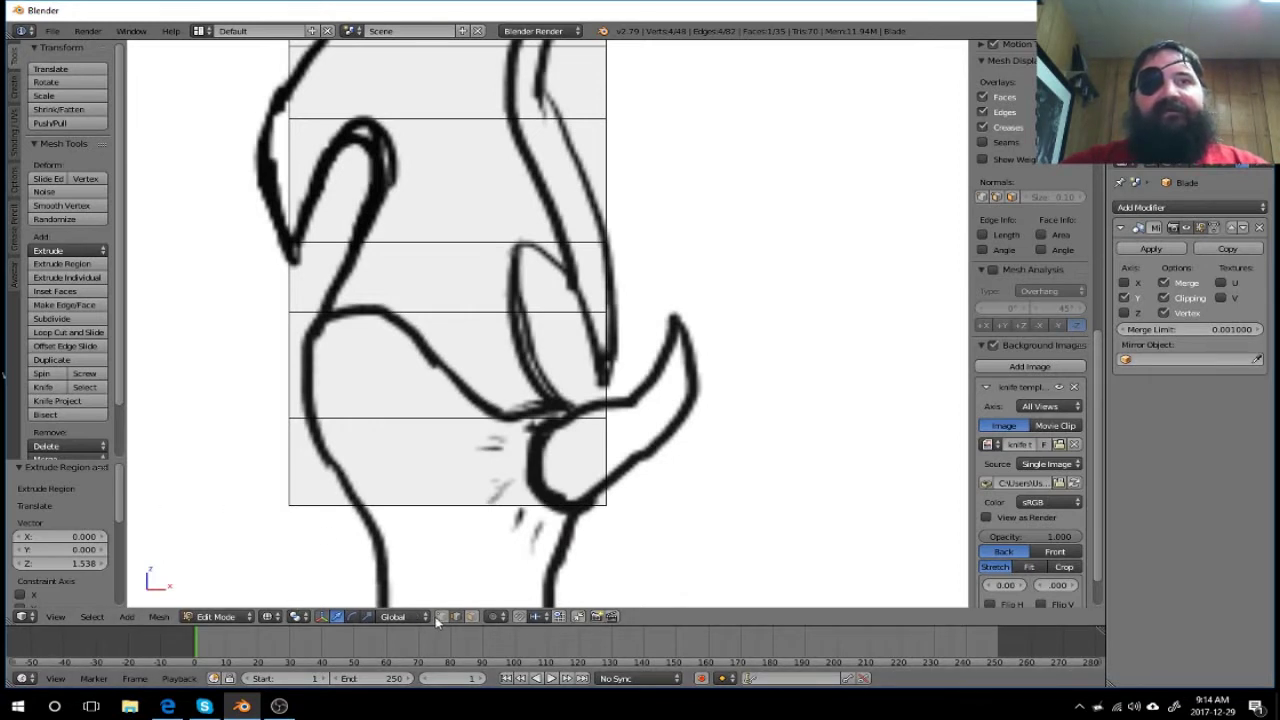
key("a")
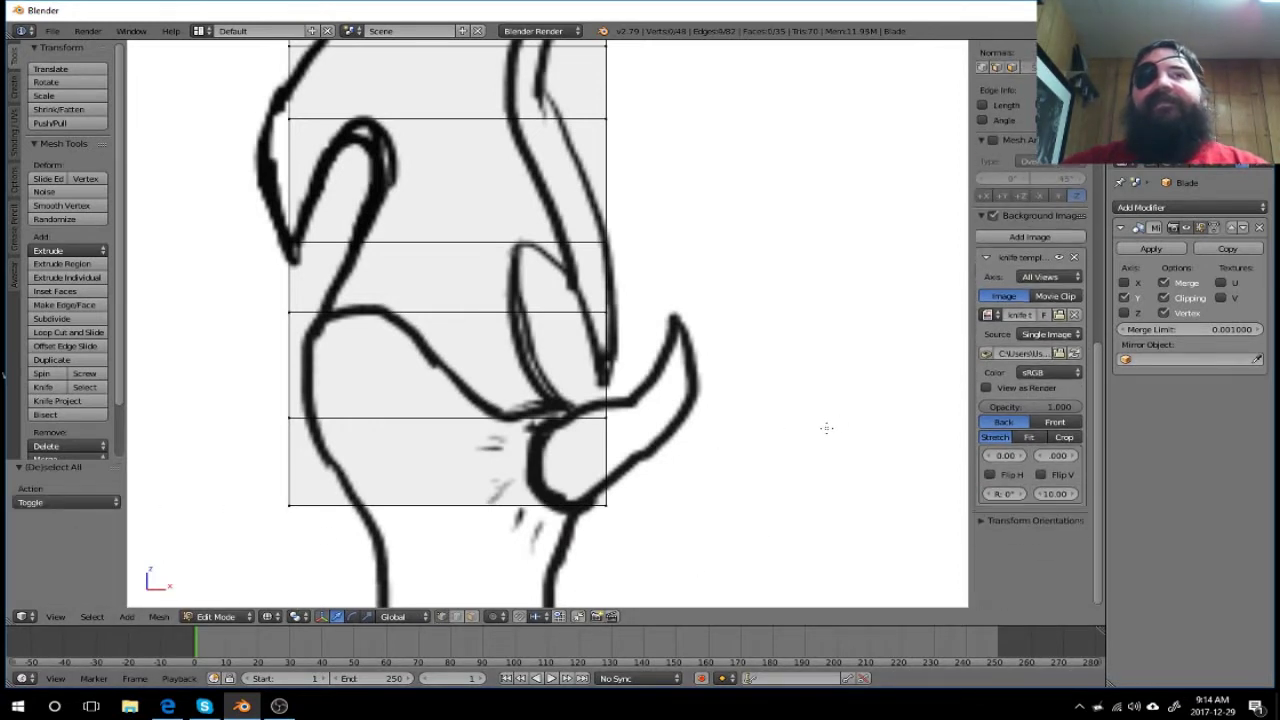
key("a")
key("a")
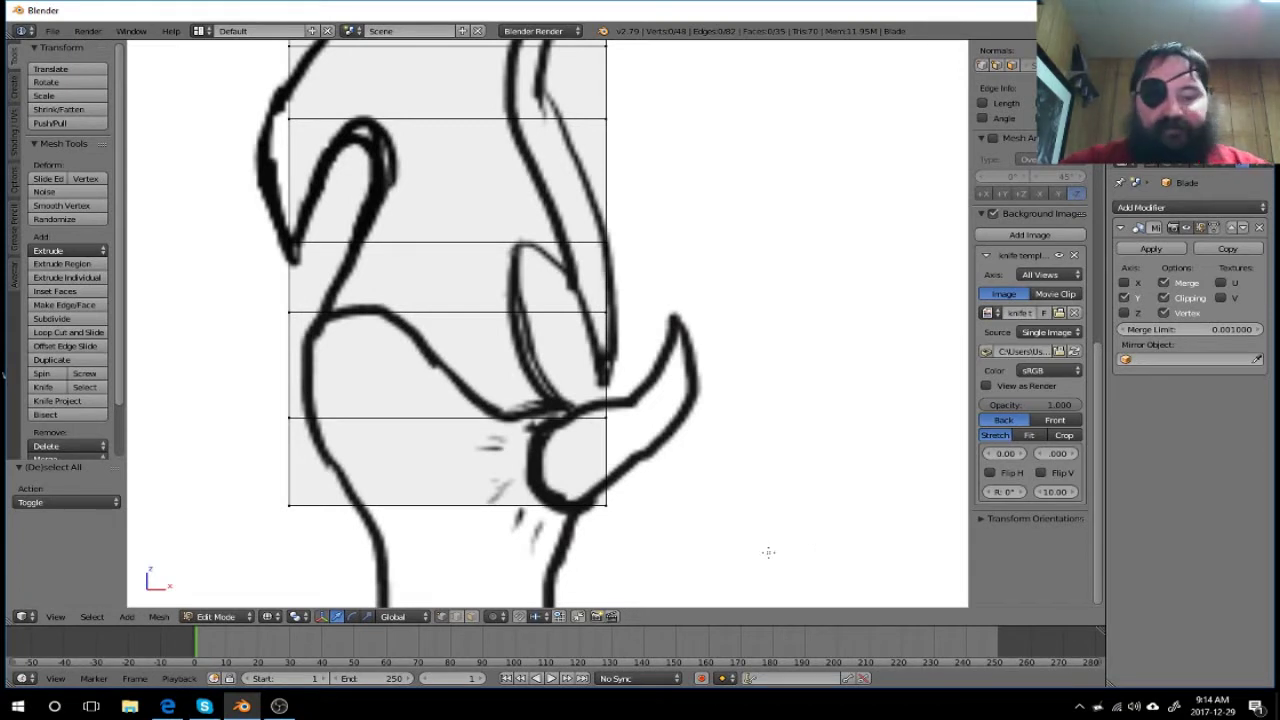
key("b")
left_click_drag(671, 266, 552, 514)
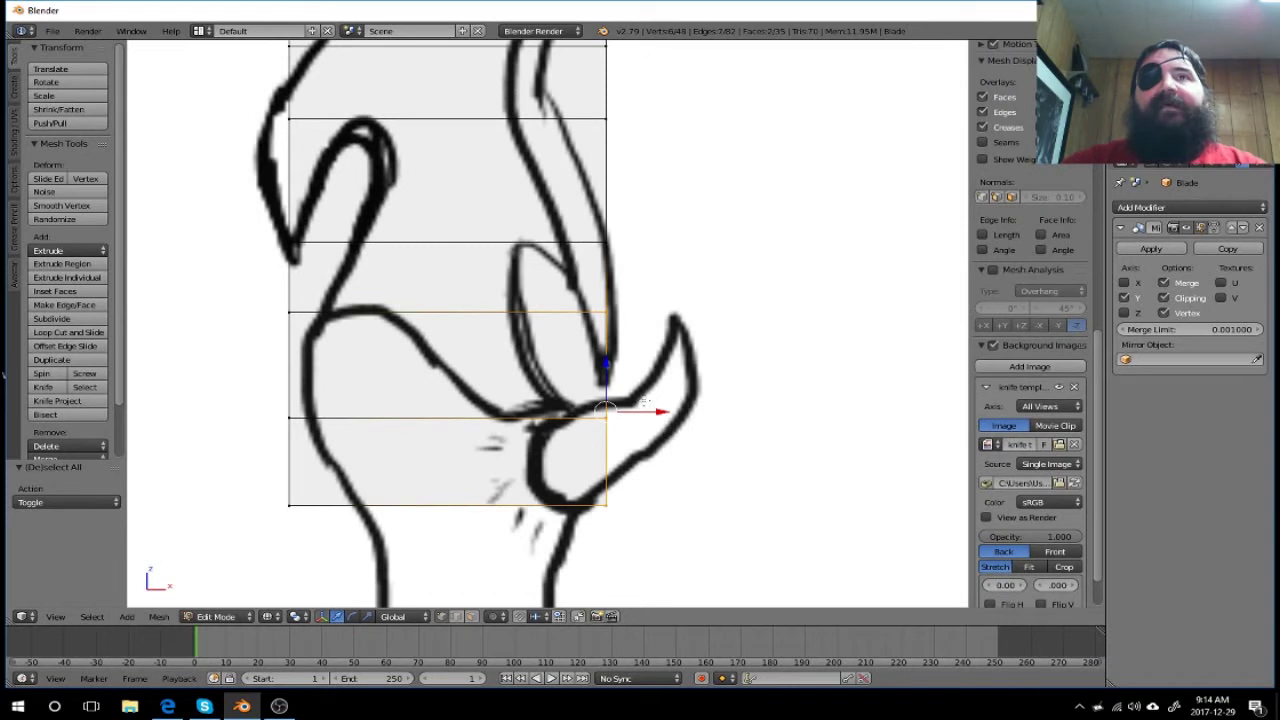
left_click_drag(660, 411, 572, 419)
left_click(572, 419)
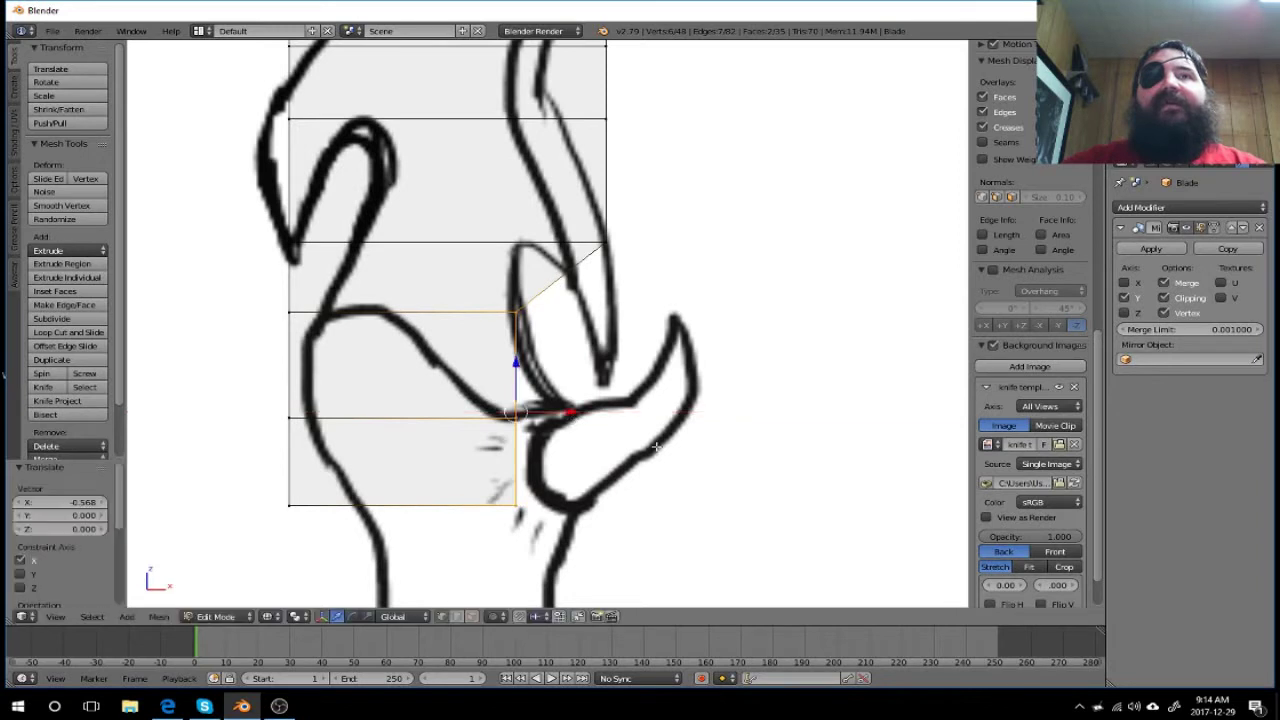
Step: Adjust the vertex where blade meets guard, moving it up and left onto the outline
key("a")
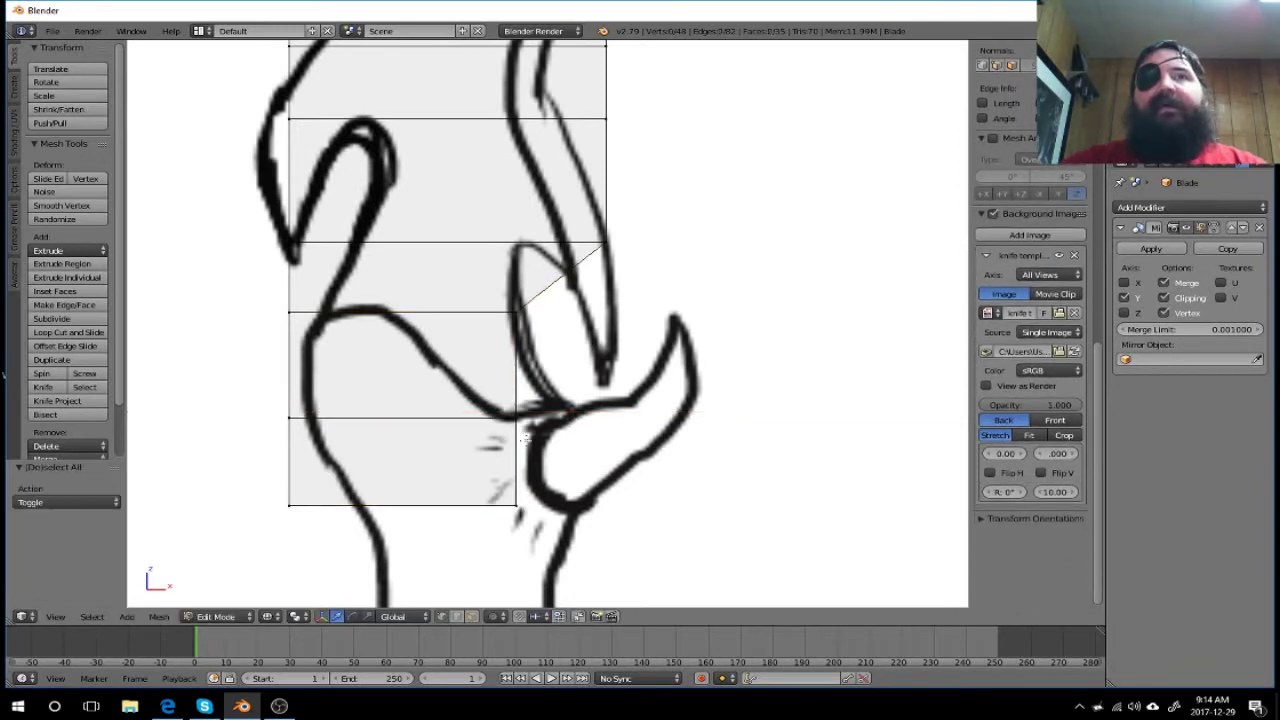
key("b")
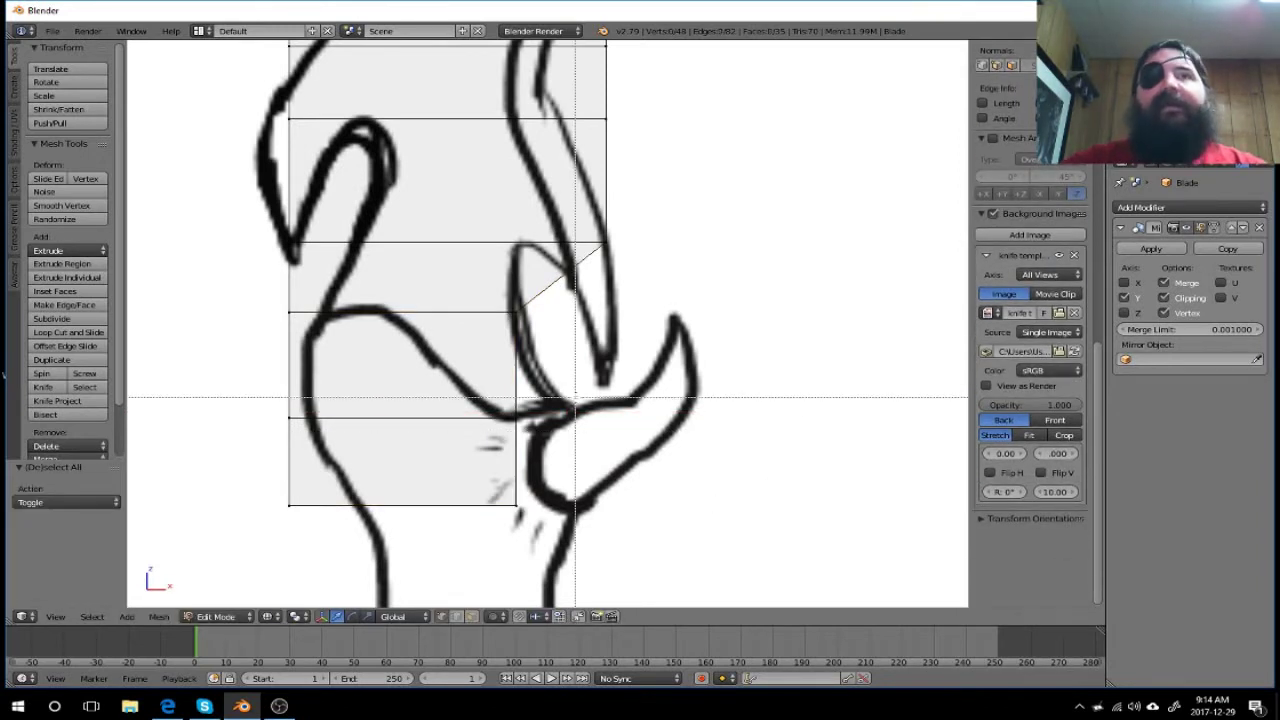
mouse_move(574, 398)
left_mouse_down()
mouse_move(505, 425)
mouse_move(613, 410)
left_mouse_up()
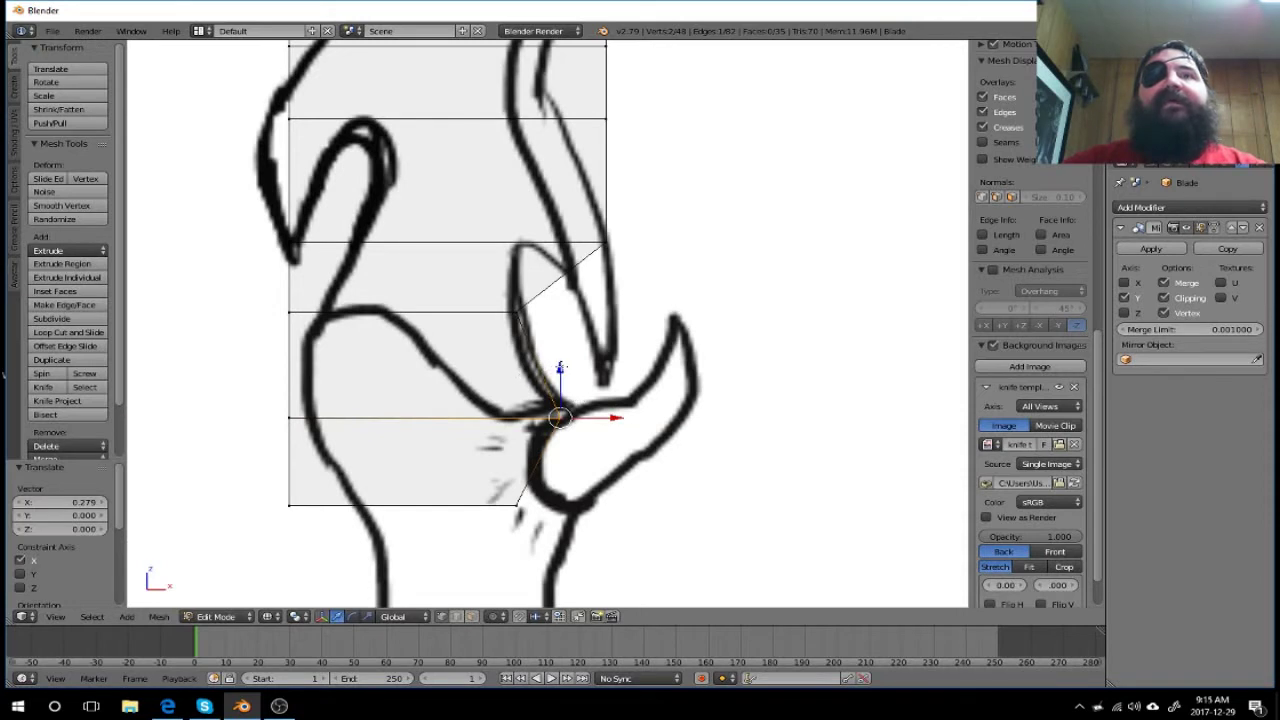
left_click_drag(560, 368, 549, 352)
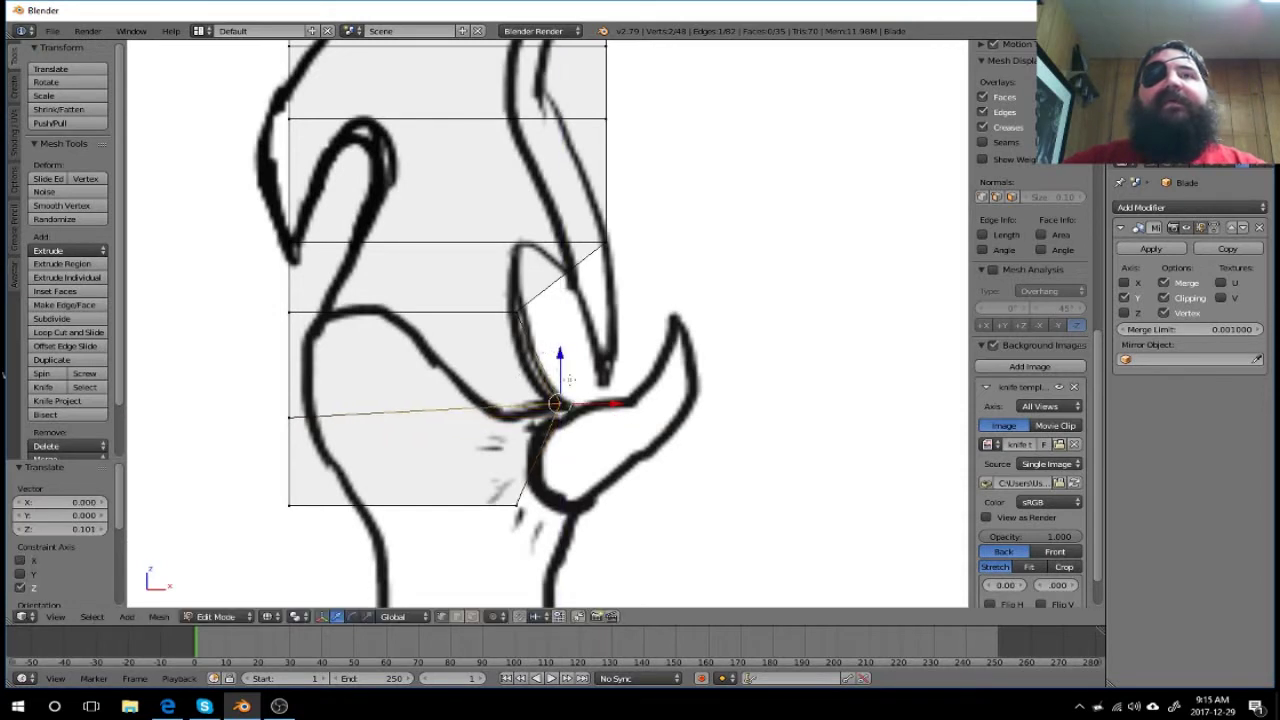
left_click_drag(613, 405, 595, 407)
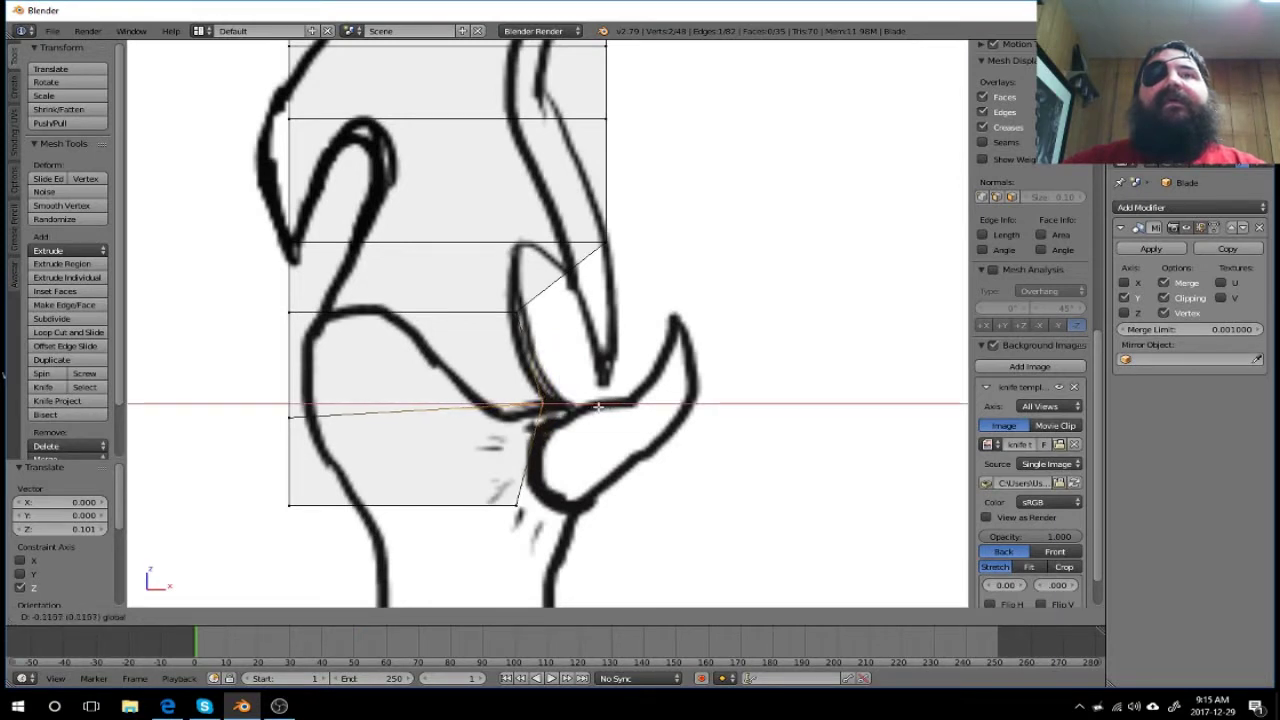
left_click_drag(597, 407, 596, 407)
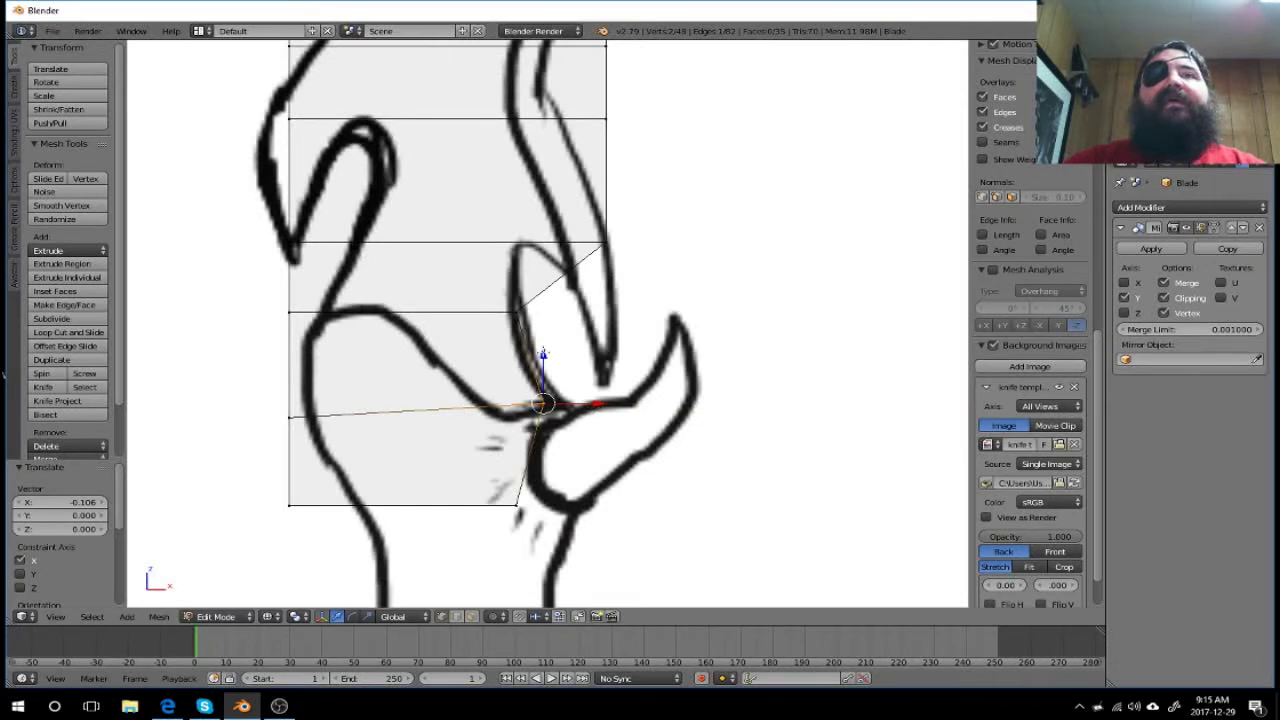
left_click_drag(542, 354, 541, 353)
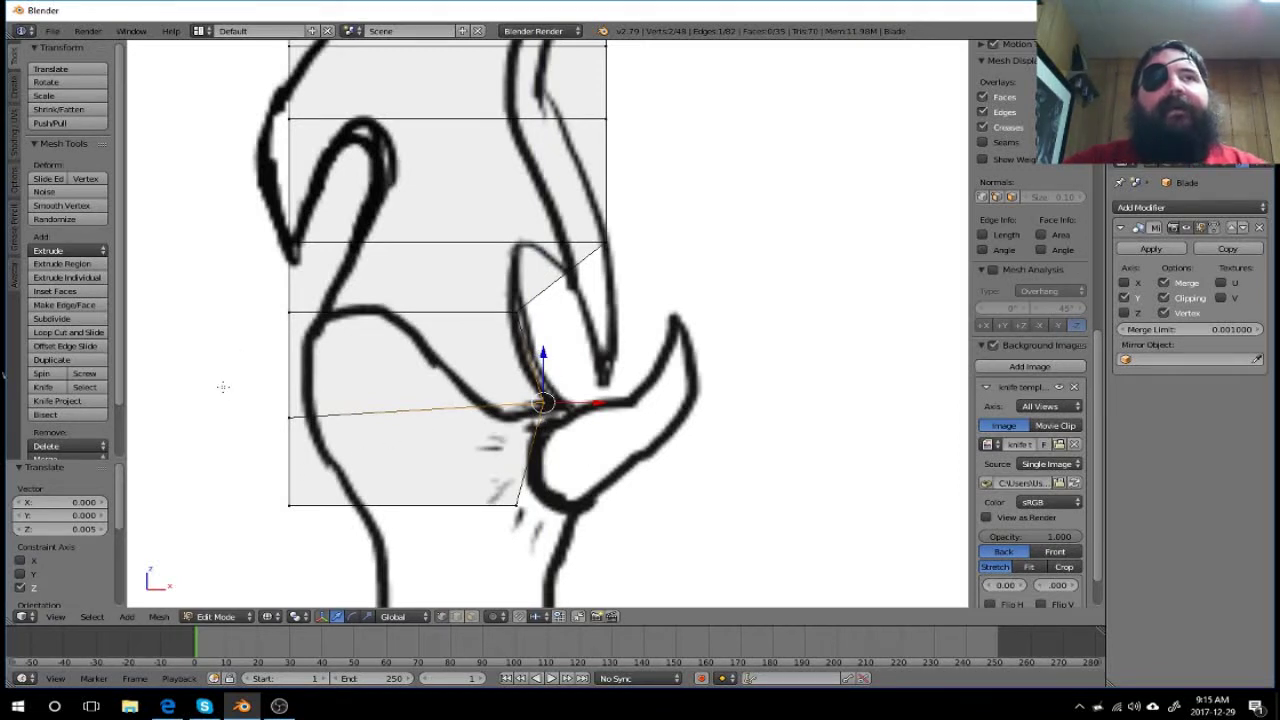
Step: Slide the left-edge vertices right onto the outline and nudge one vertex 0.005 along X
key("a")
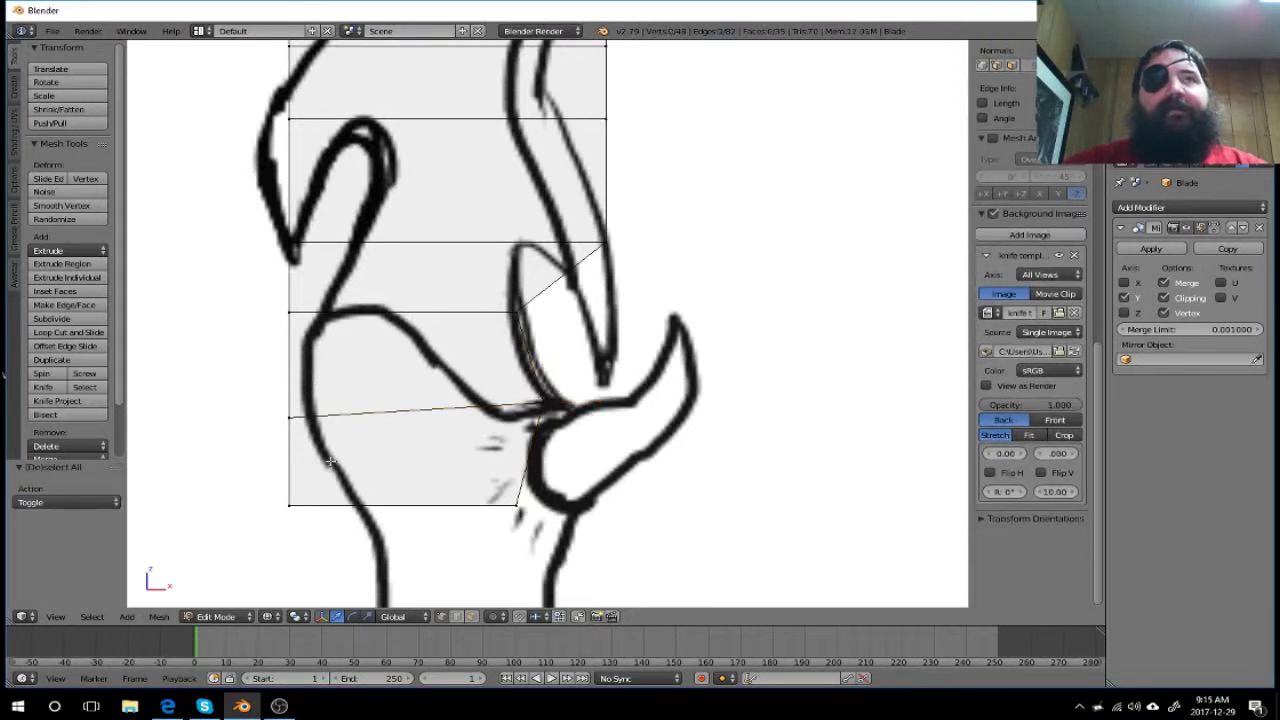
key("b")
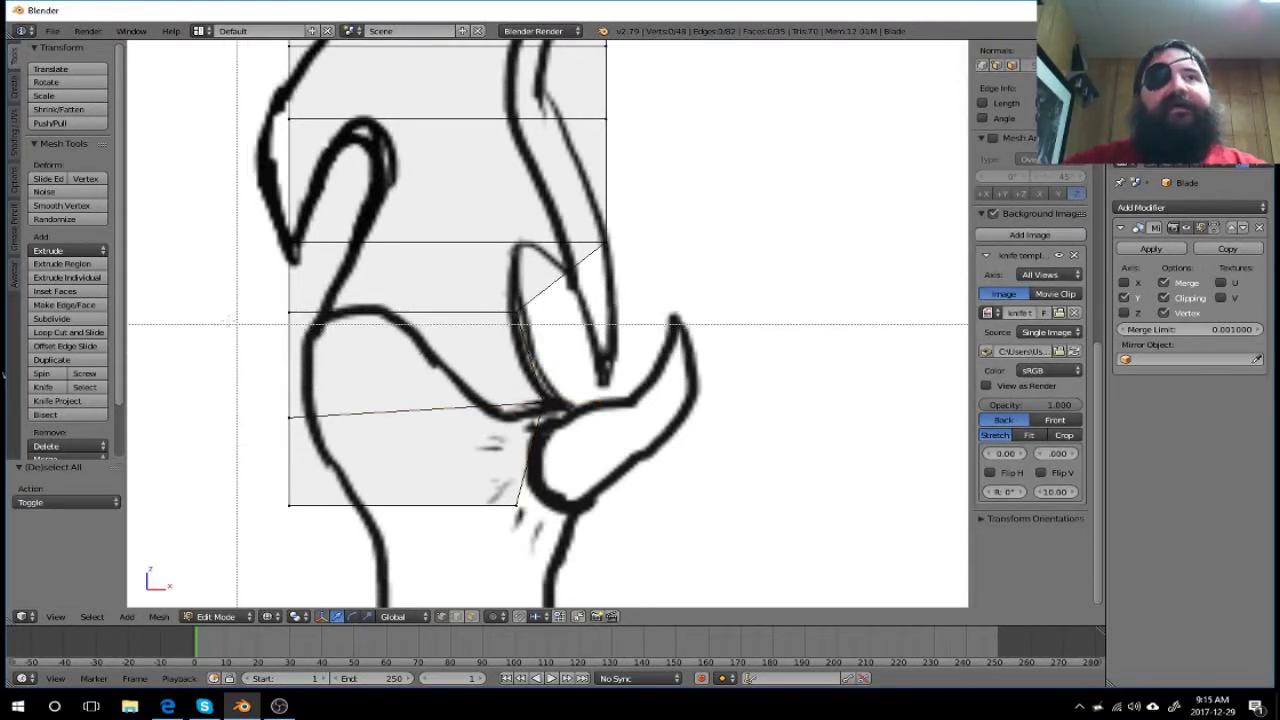
left_click_drag(237, 296, 373, 528)
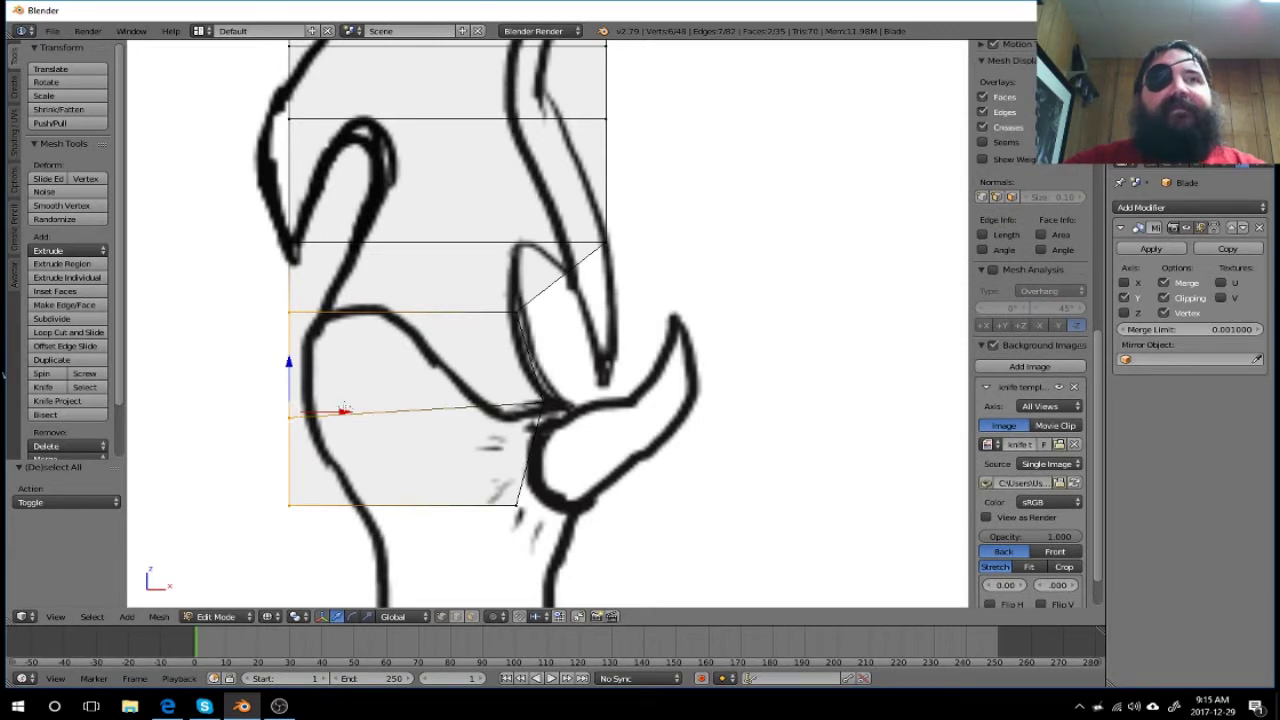
left_click_drag(344, 413, 385, 421)
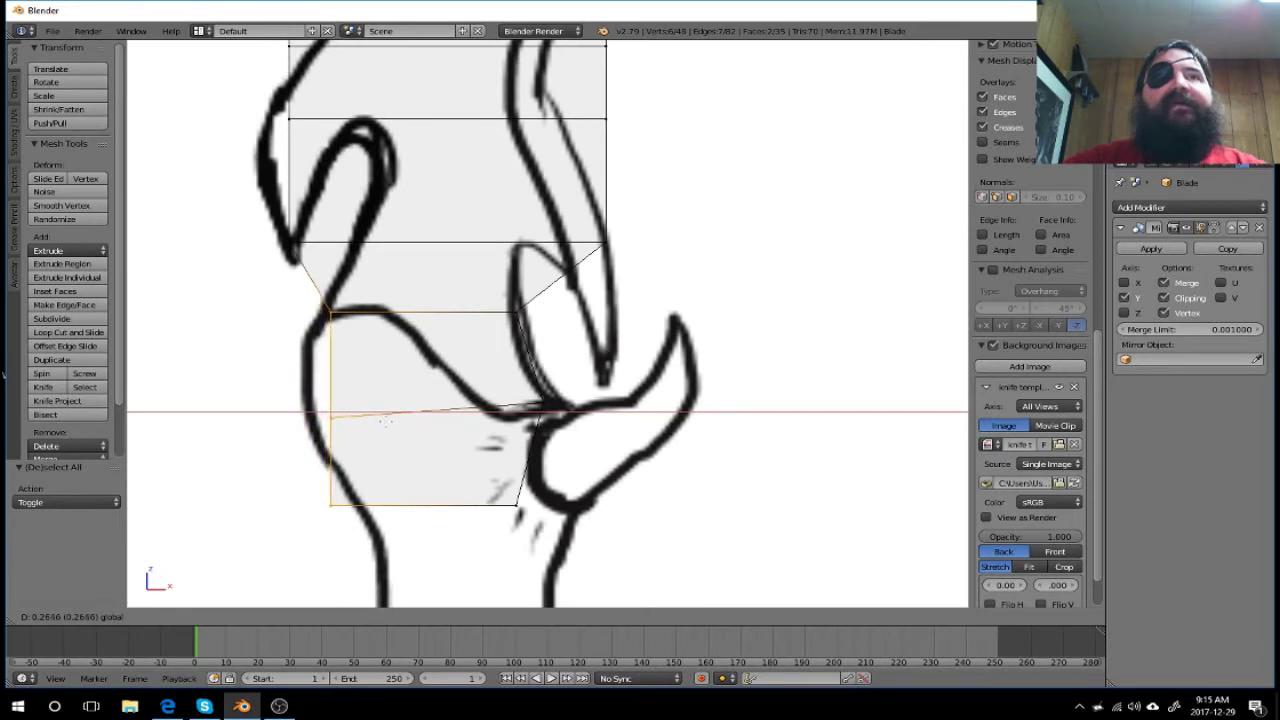
left_click(385, 421)
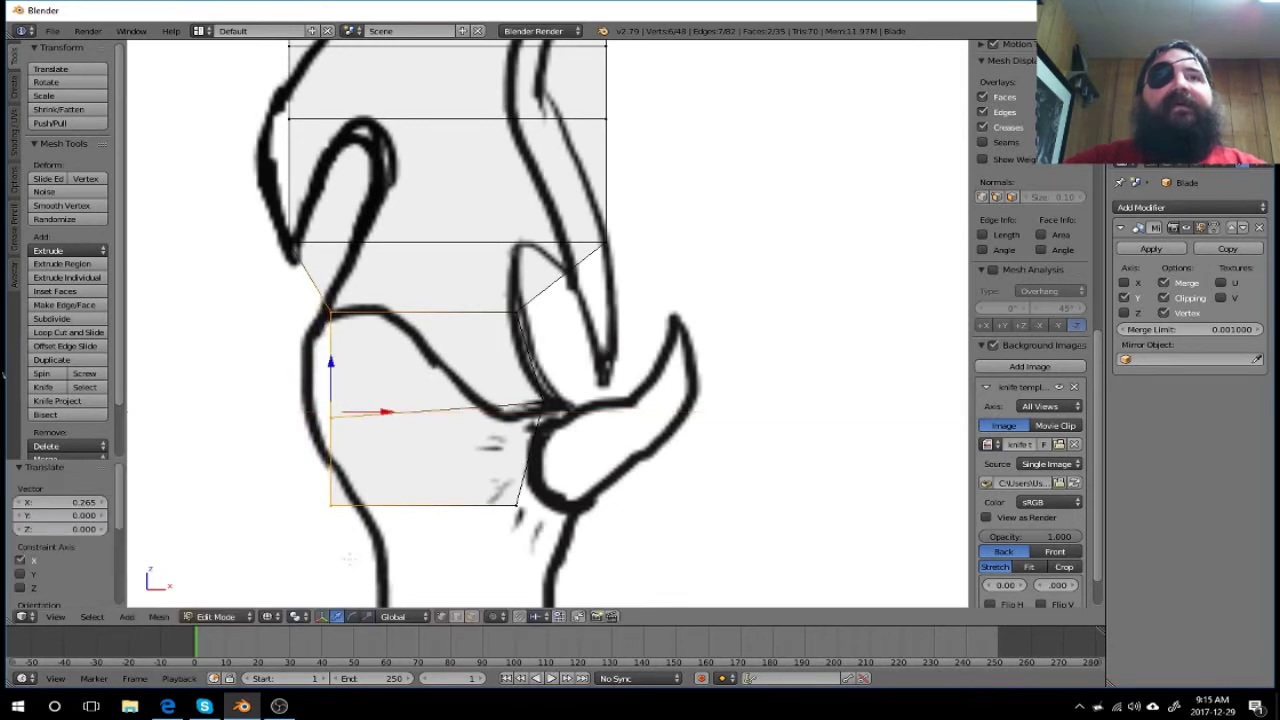
key("a")
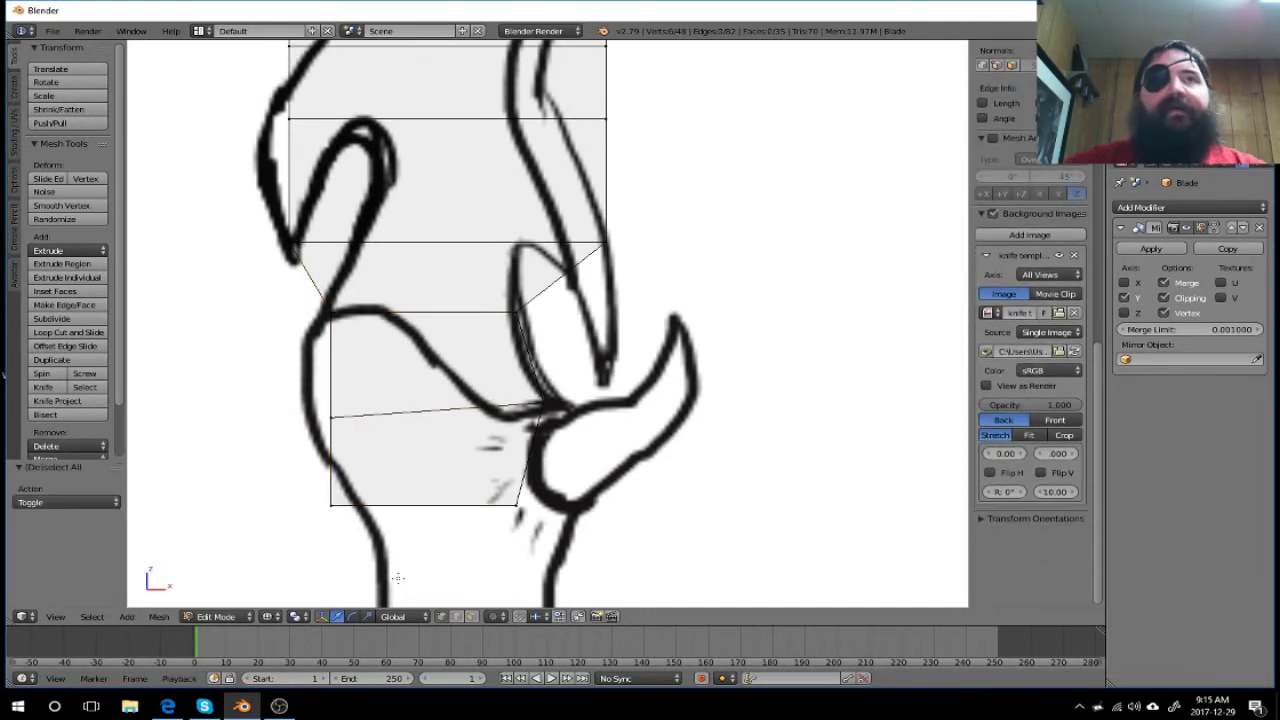
key("b")
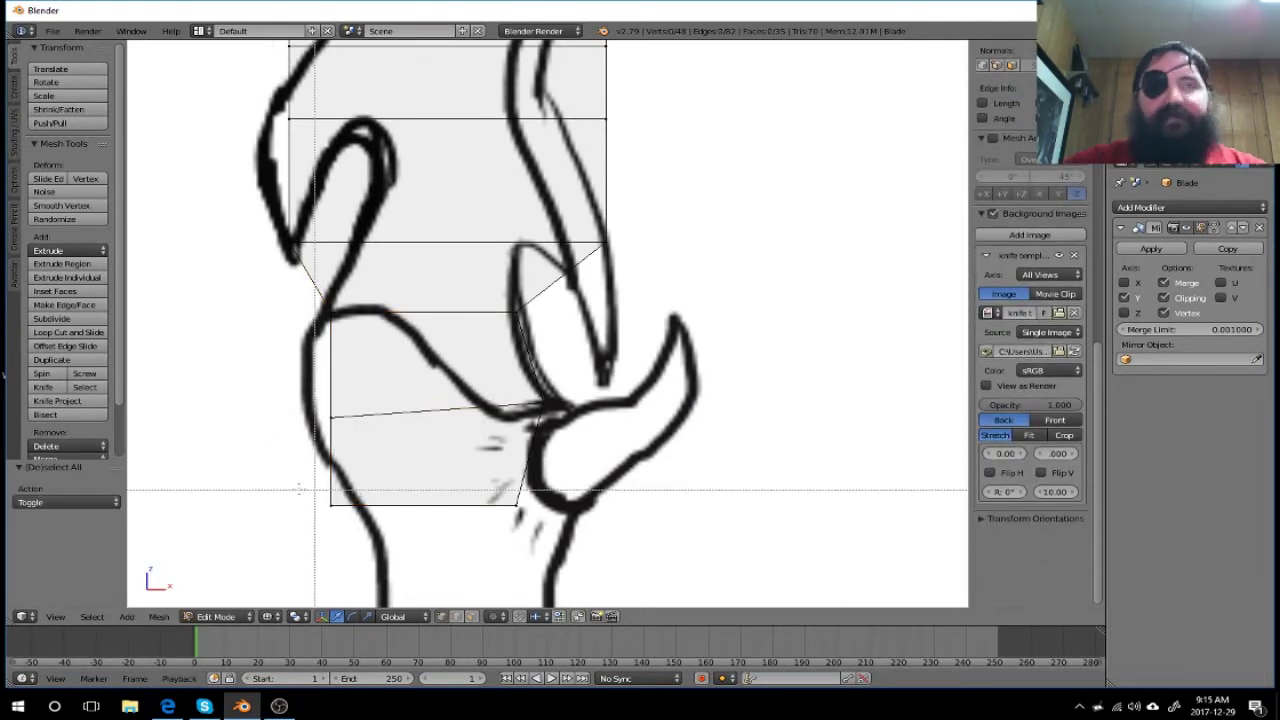
mouse_move(323, 427)
left_mouse_down()
mouse_move(291, 439)
mouse_move(414, 414)
left_mouse_up()
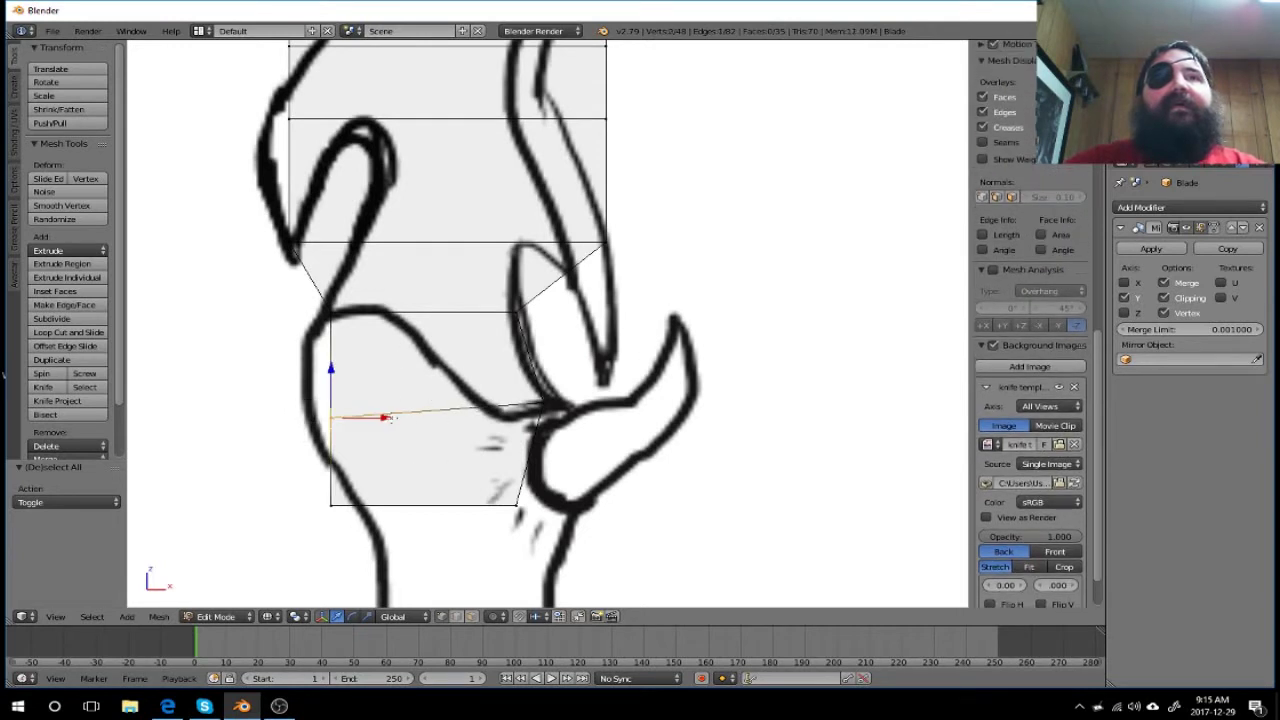
left_click_drag(383, 417, 360, 420)
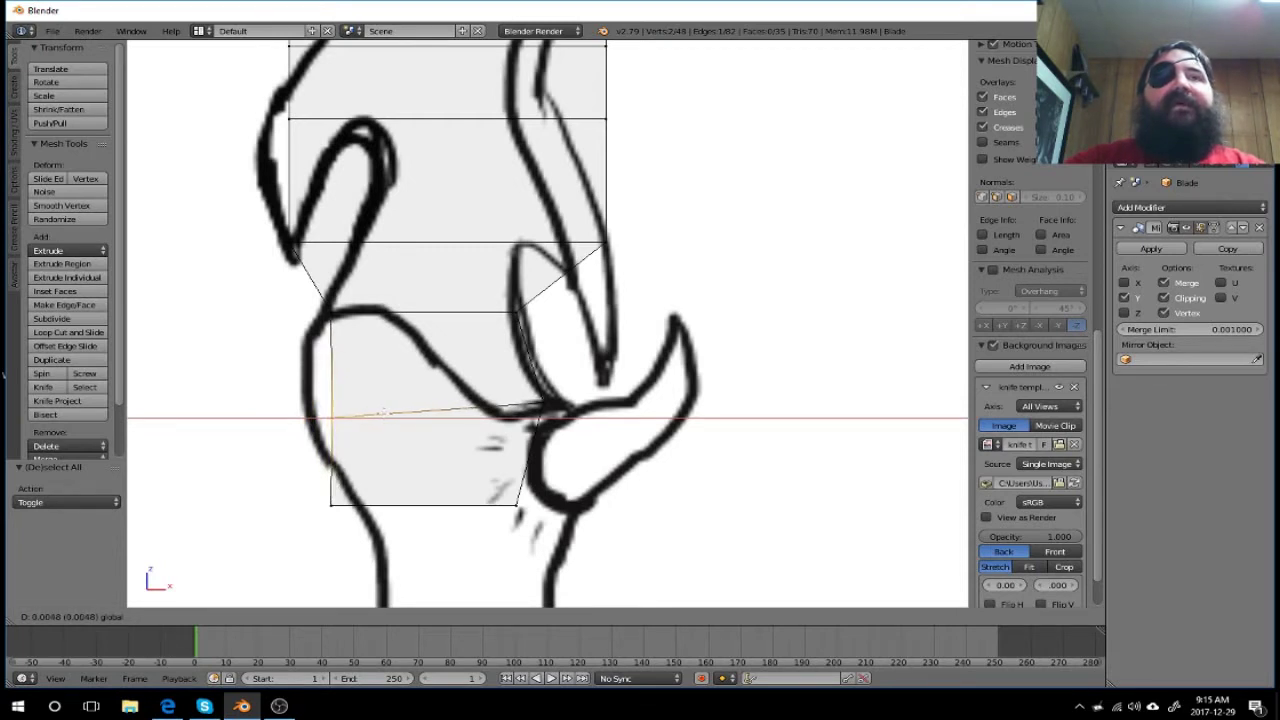
left_click(383, 411)
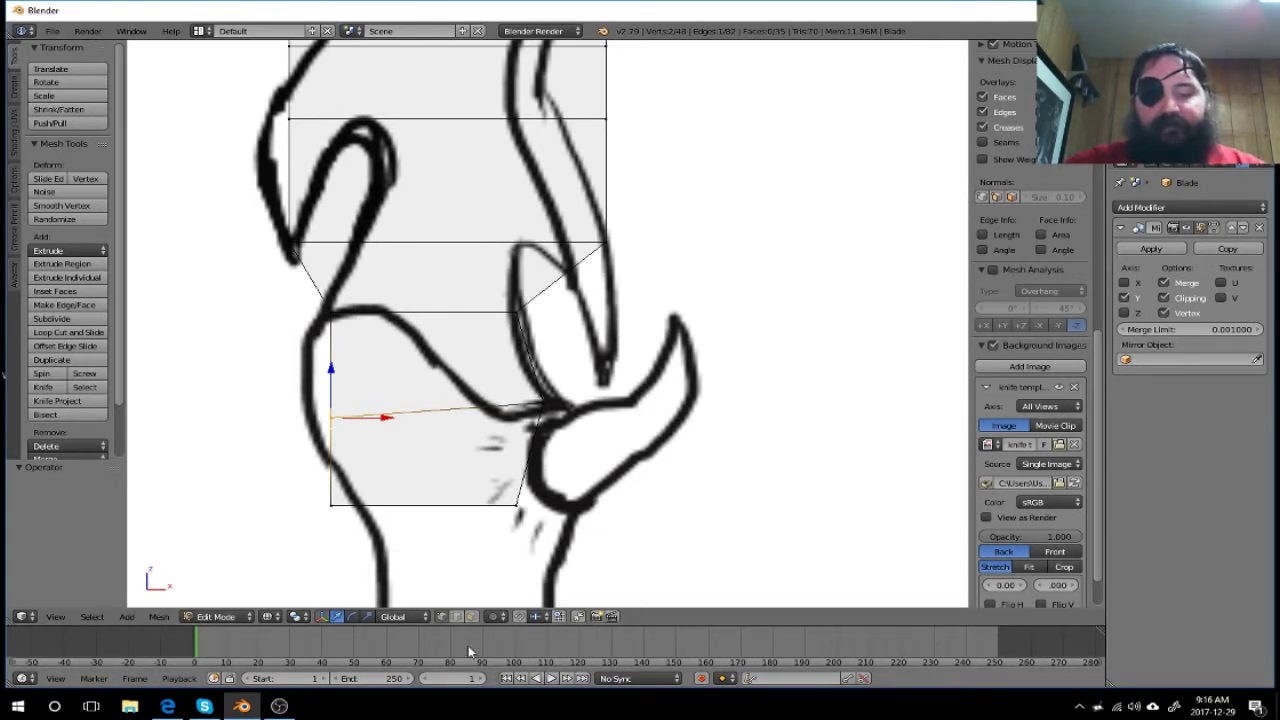
Step: Slide the lower left edge of the bottom face right onto the template outline
key("b")
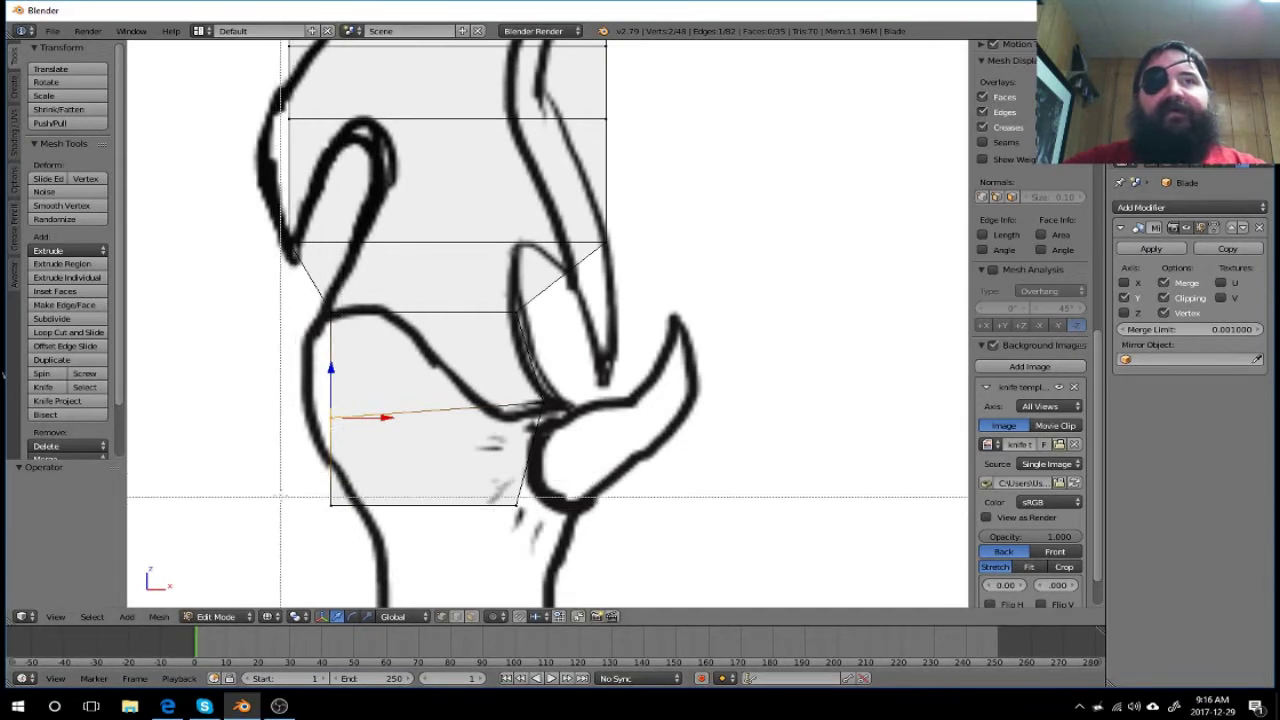
left_click_drag(280, 496, 456, 556)
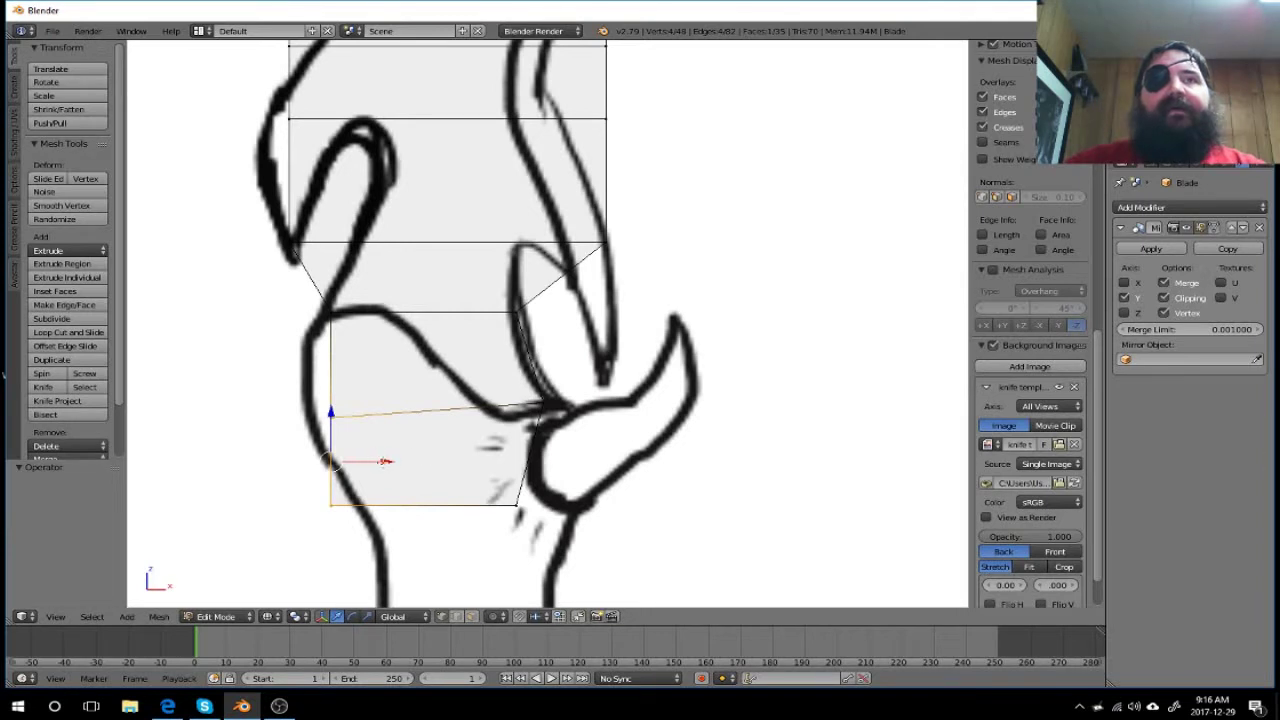
left_click_drag(385, 461, 451, 465)
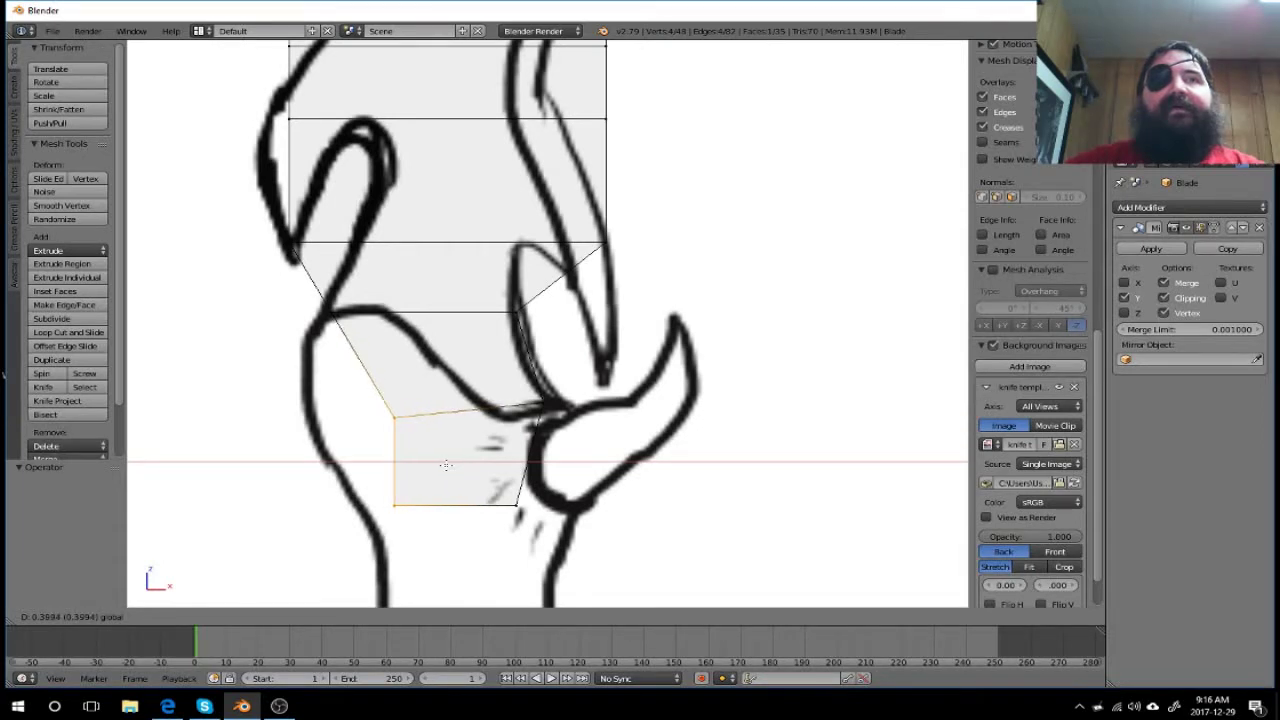
left_click(450, 465)
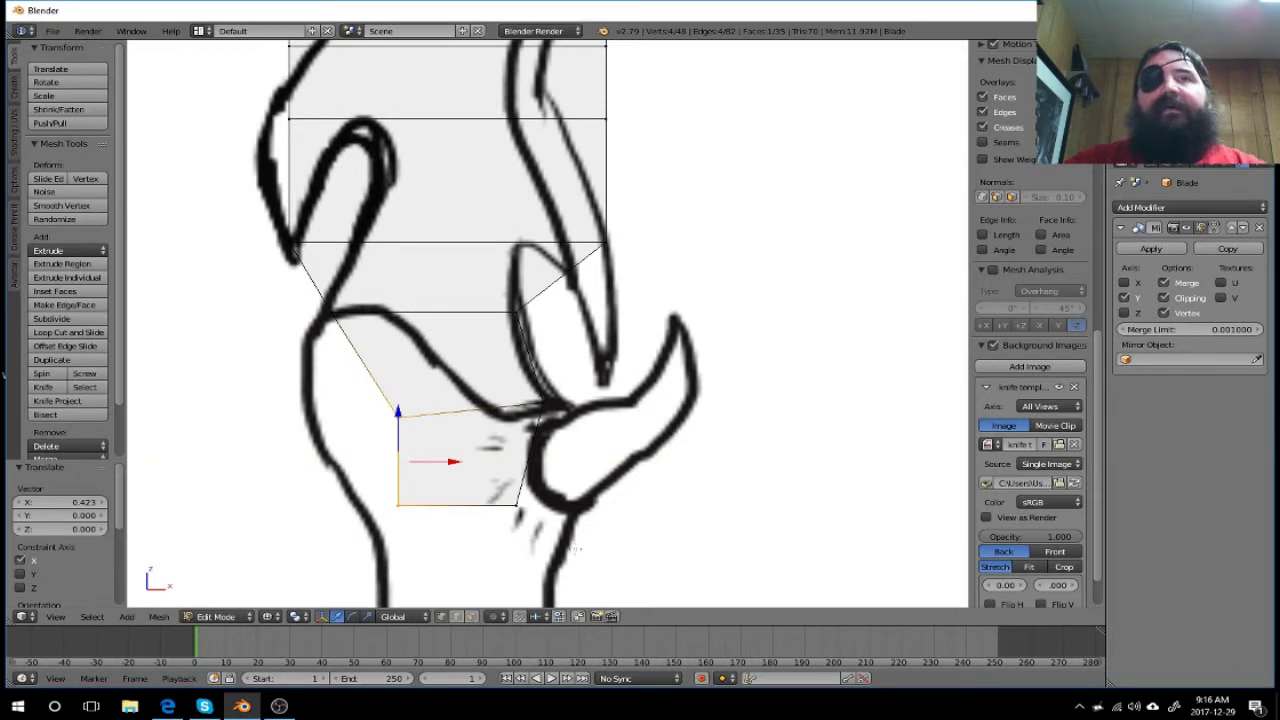
Step: Move the lower-right guard vertex 0.390 along X onto the guard curve and raise it 0.029 along Z
key("a")
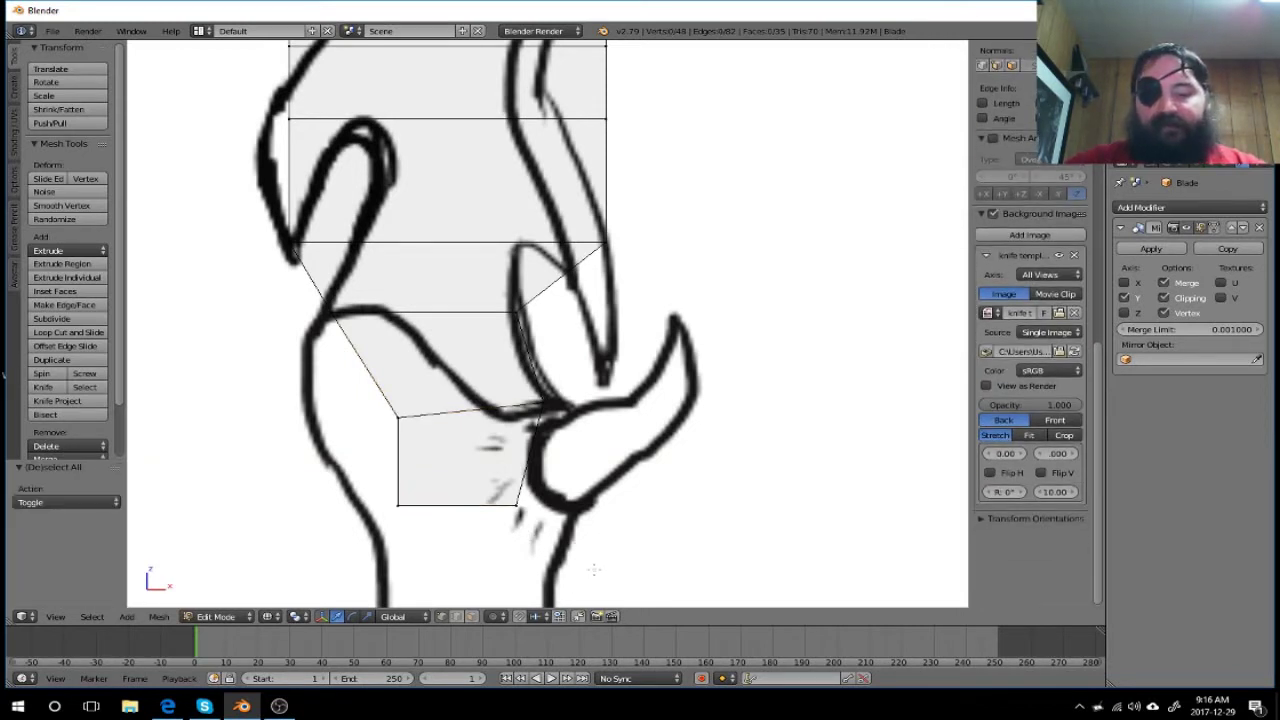
key("b")
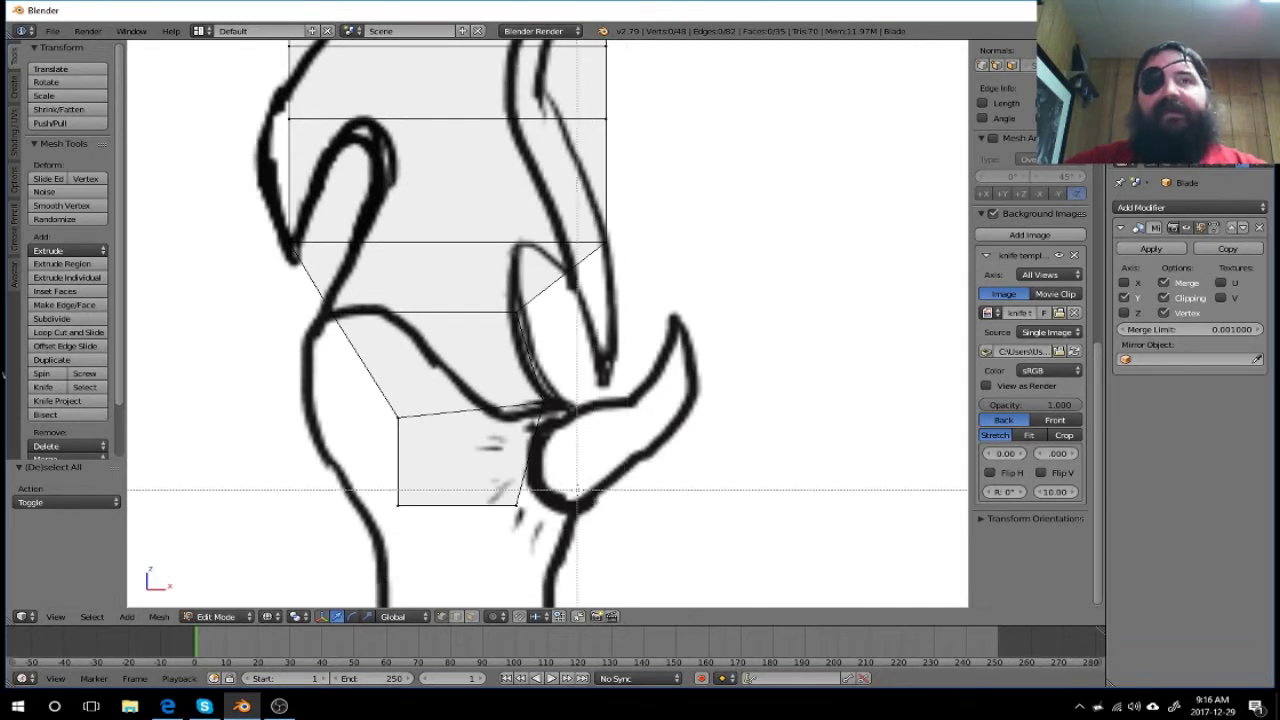
left_click_drag(579, 490, 481, 526)
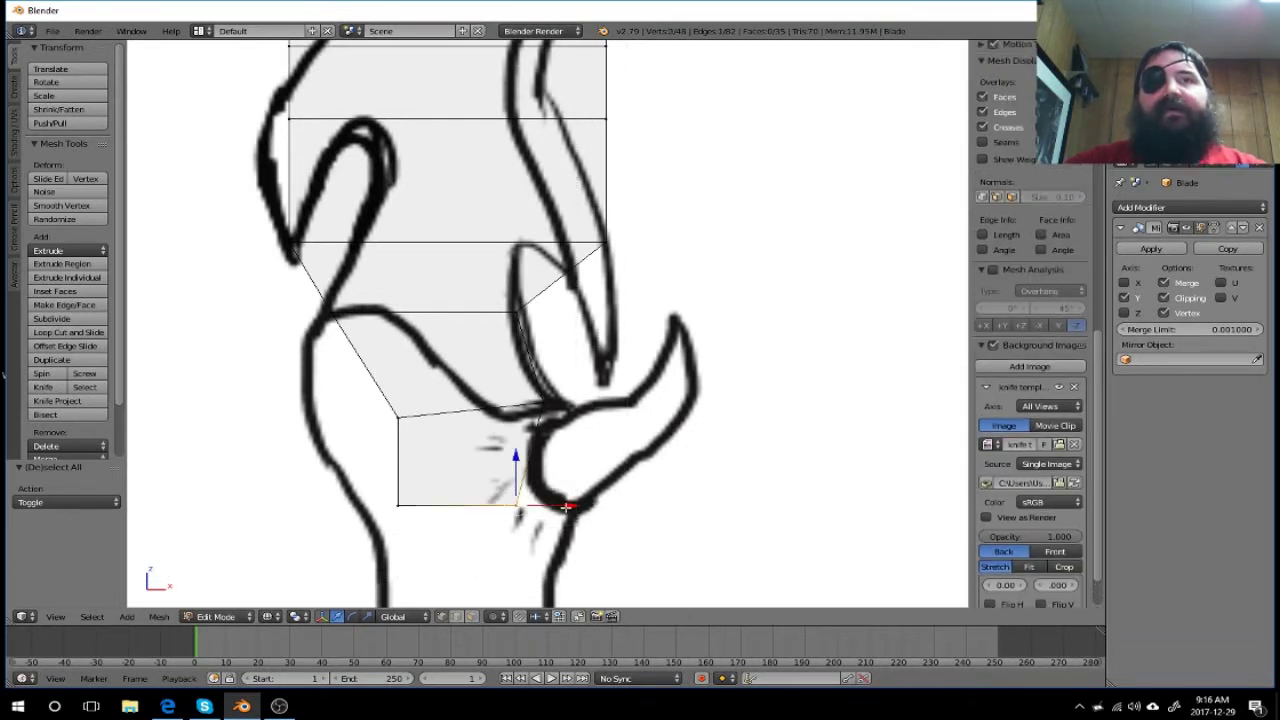
key("g")
key("x")
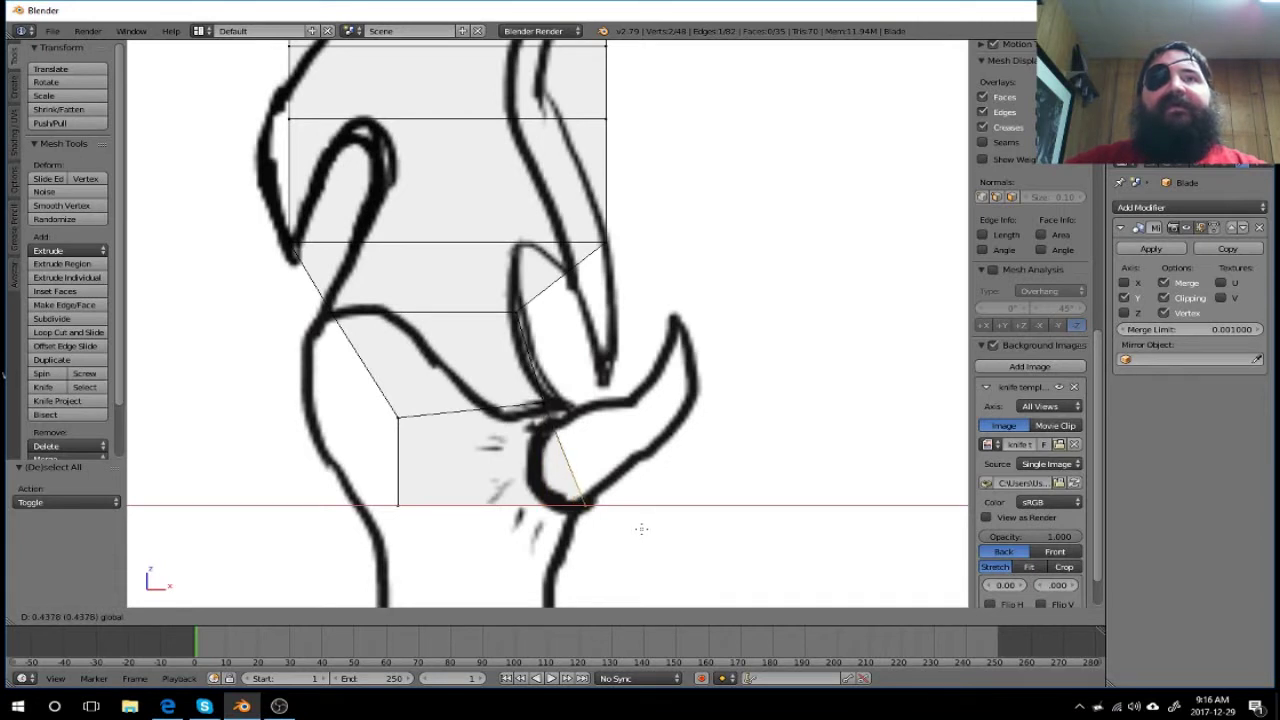
left_click(633, 528)
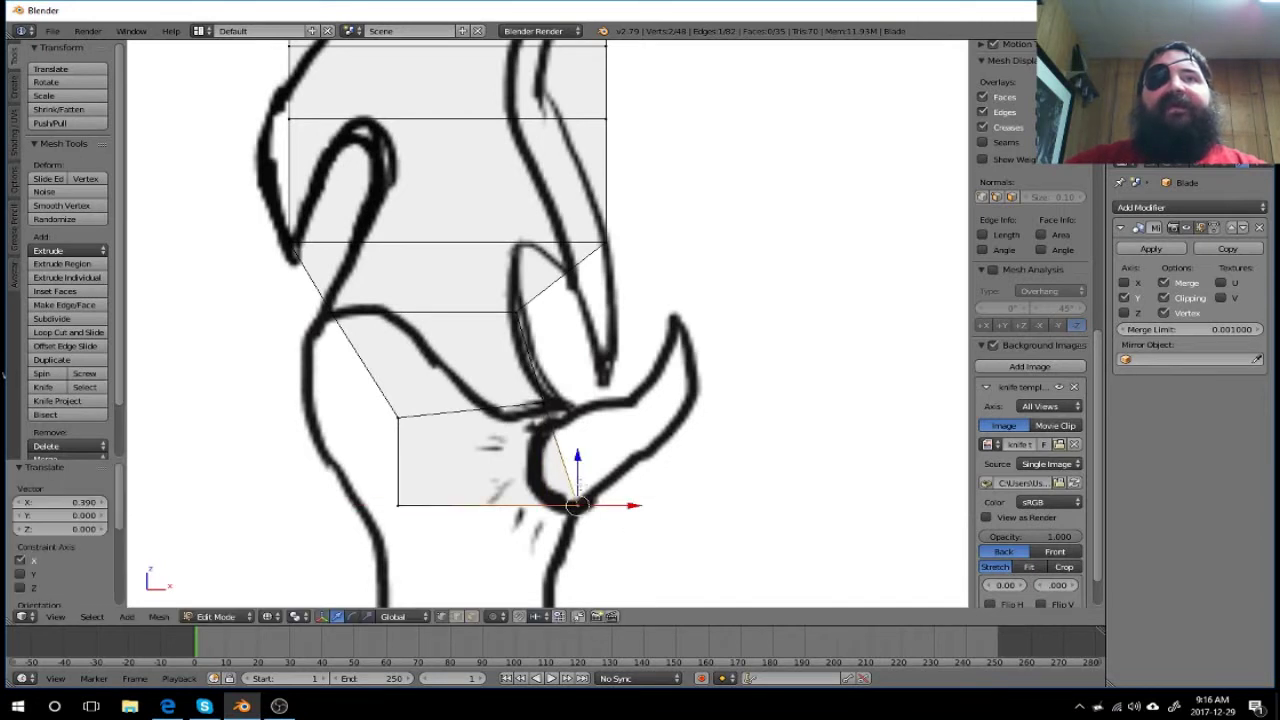
left_click_drag(577, 457, 569, 455)
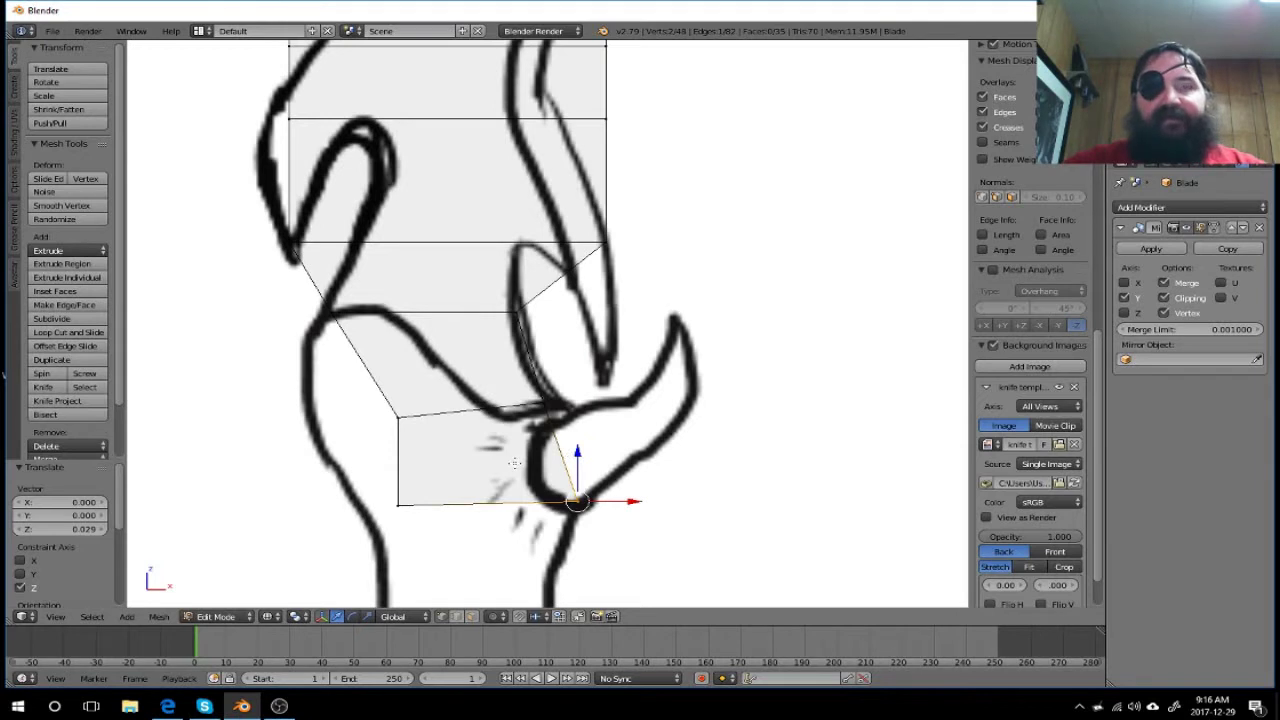
Step: Cut a horizontal edge loop across the guard block and slide it near its top edge
key("a")
key("ctrl+r")
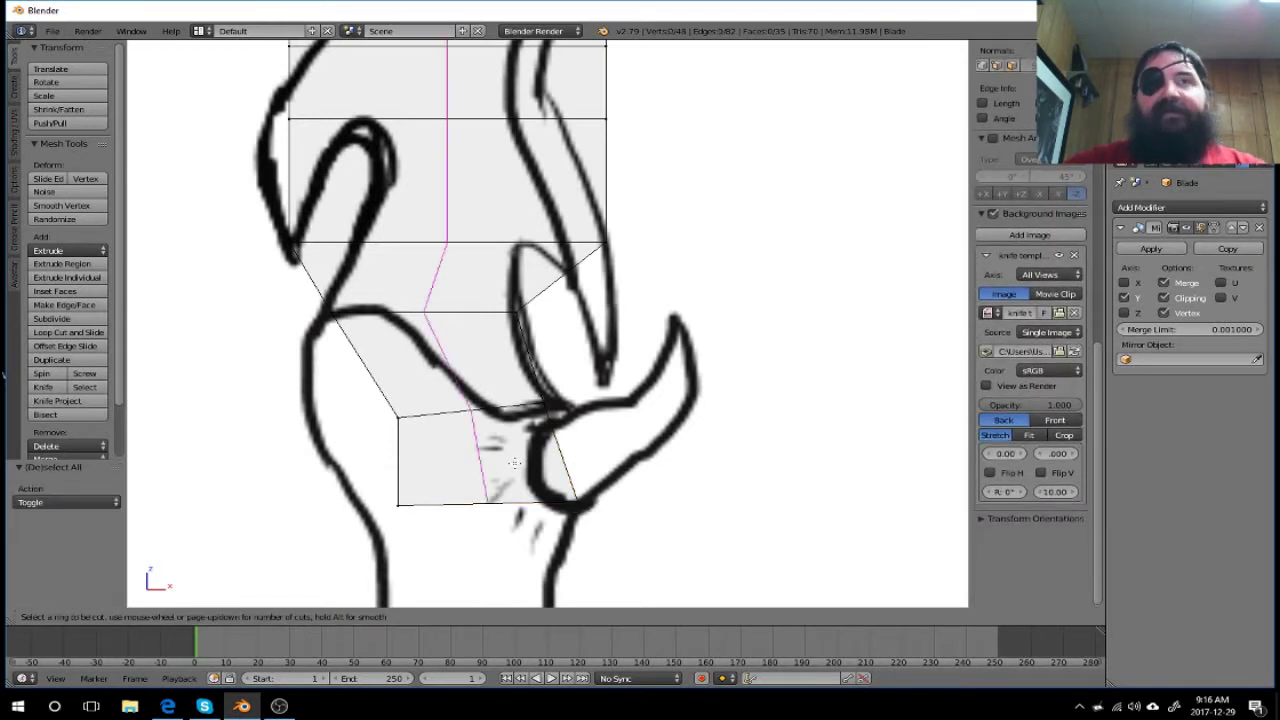
left_click(384, 455)
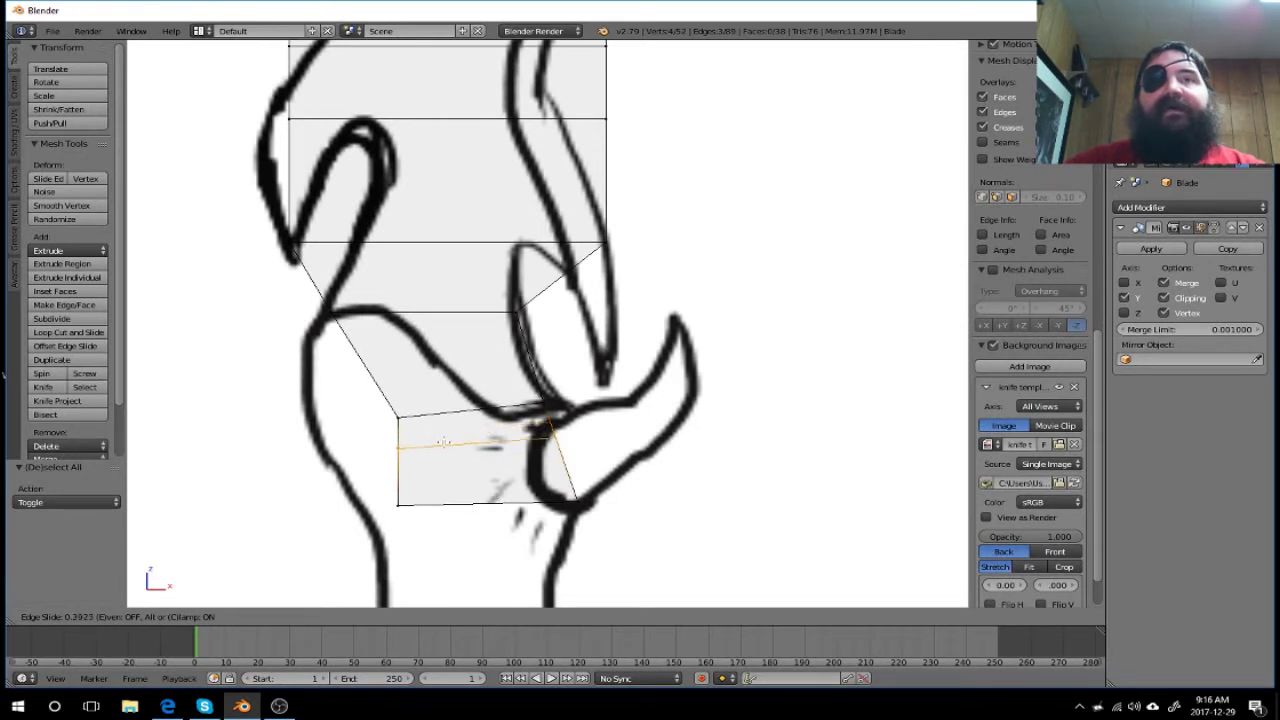
left_click(446, 433)
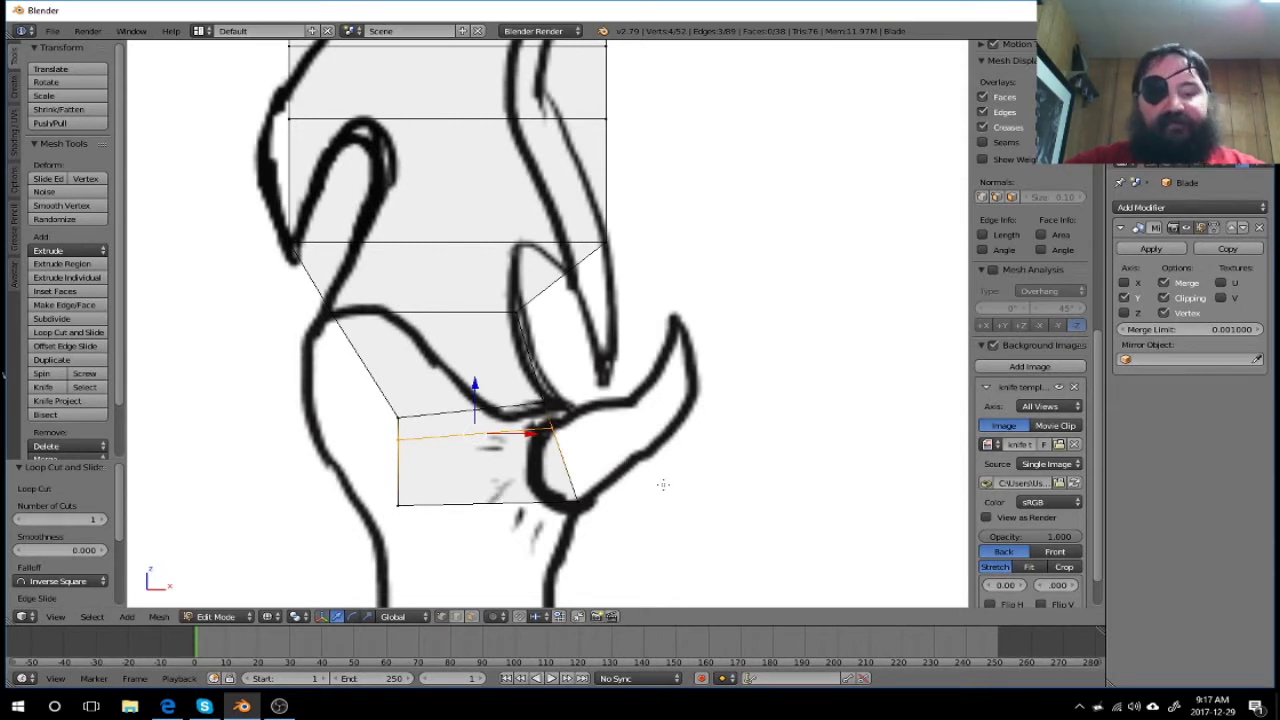
key("a")
mouse_move(728, 477)
middle_mouse_down()
mouse_move(634, 480)
mouse_move(653, 508)
mouse_move(700, 463)
mouse_move(714, 471)
mouse_move(673, 475)
middle_mouse_up()
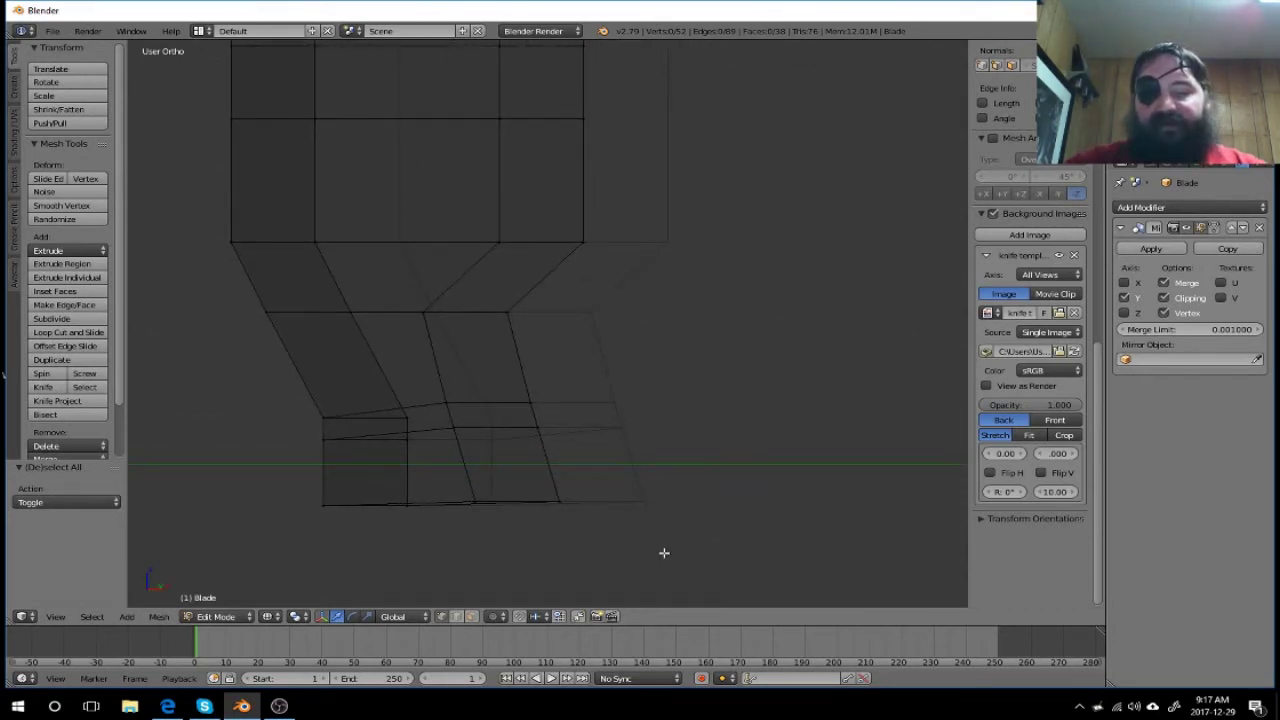
Step: In face select mode, select the lower guard face beside the hook
left_click(471, 617)
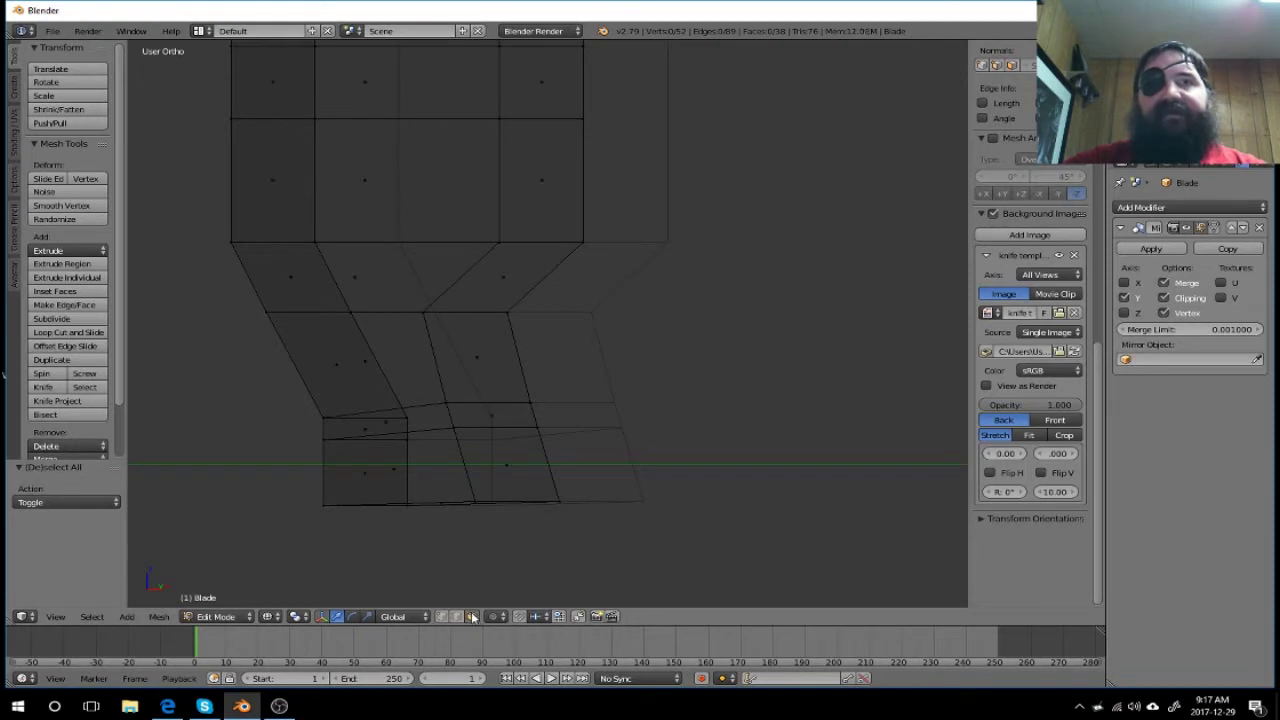
right_click(477, 473)
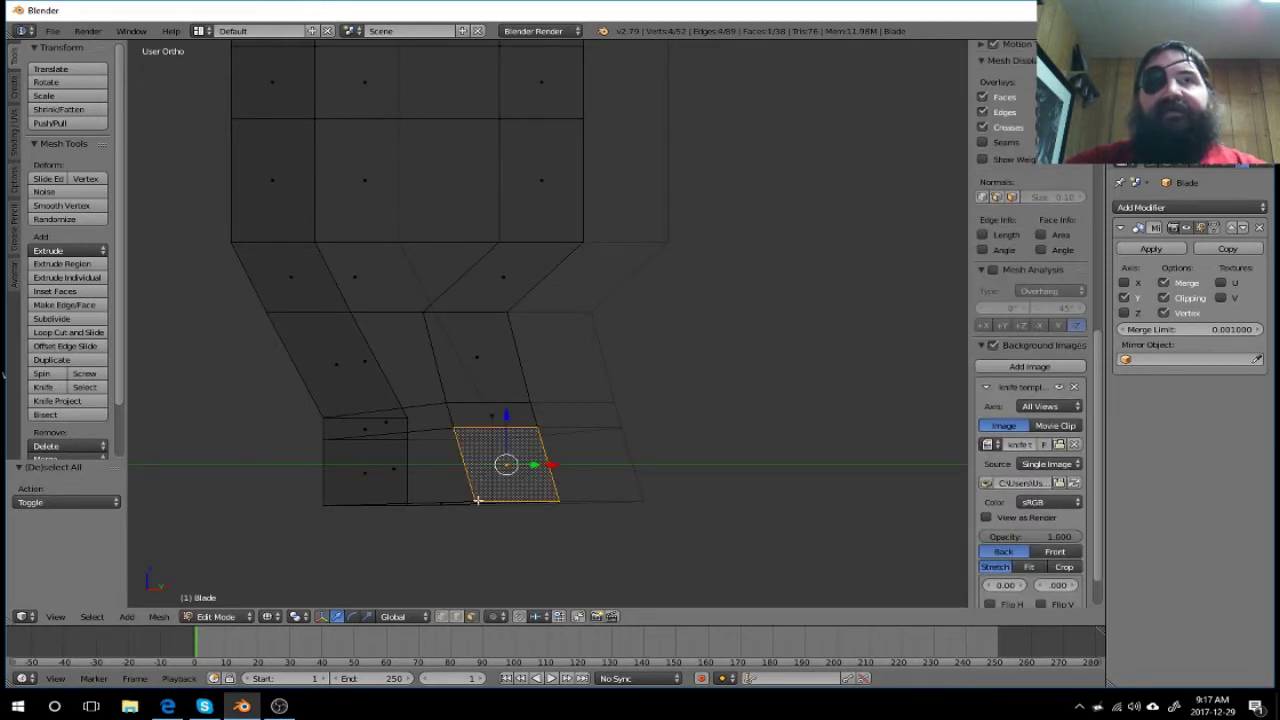
middle_click_drag(477, 500, 494, 511)
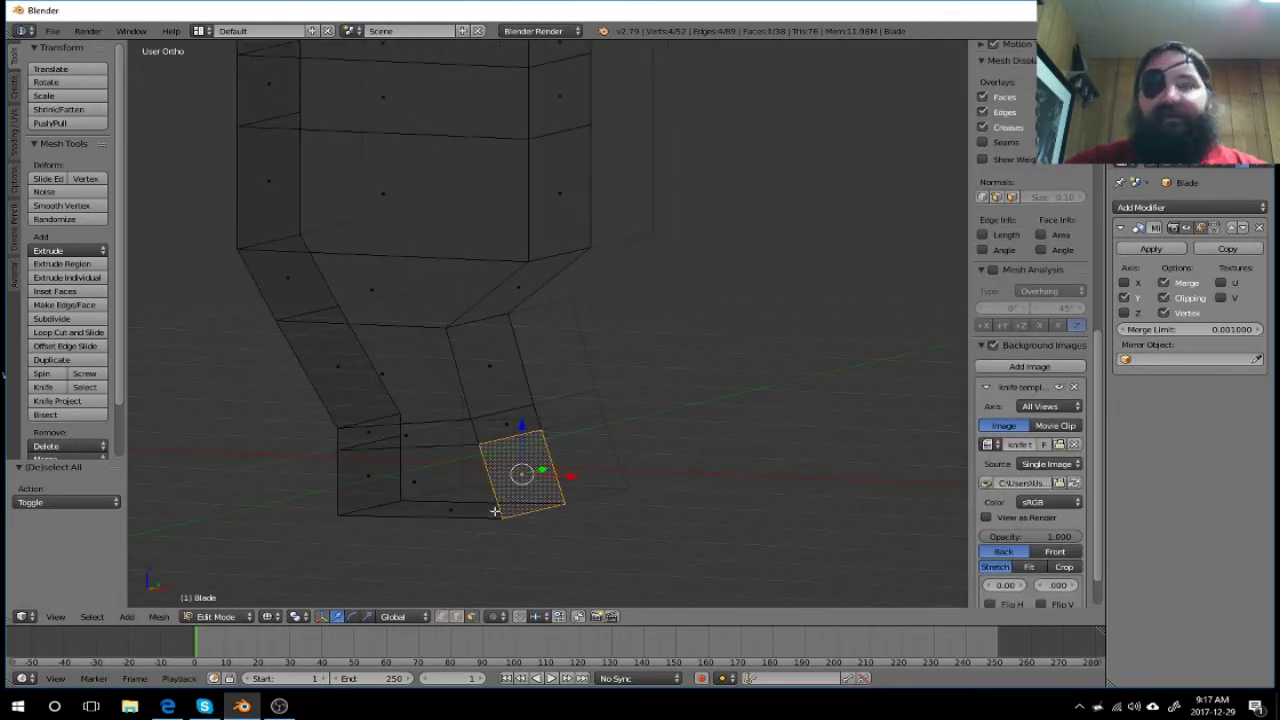
Step: Extrude the selected guard face outward in two segments over the template's prong
key("KP_1")
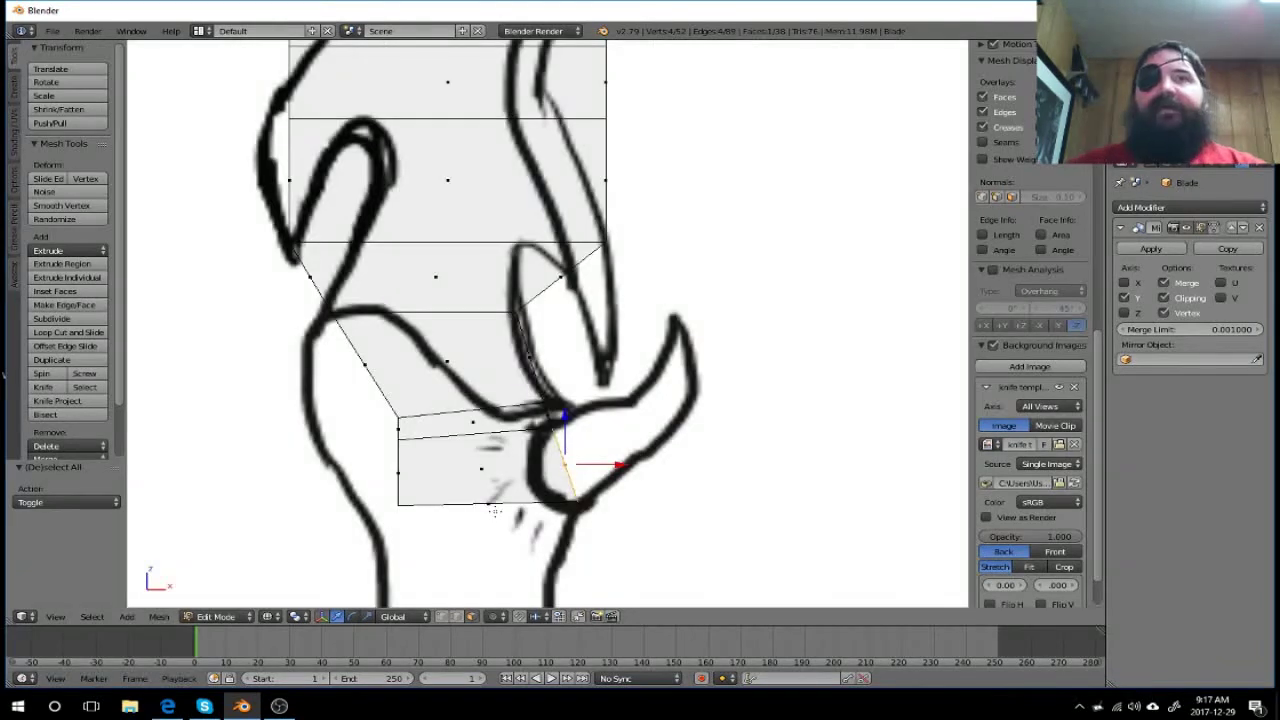
key("e")
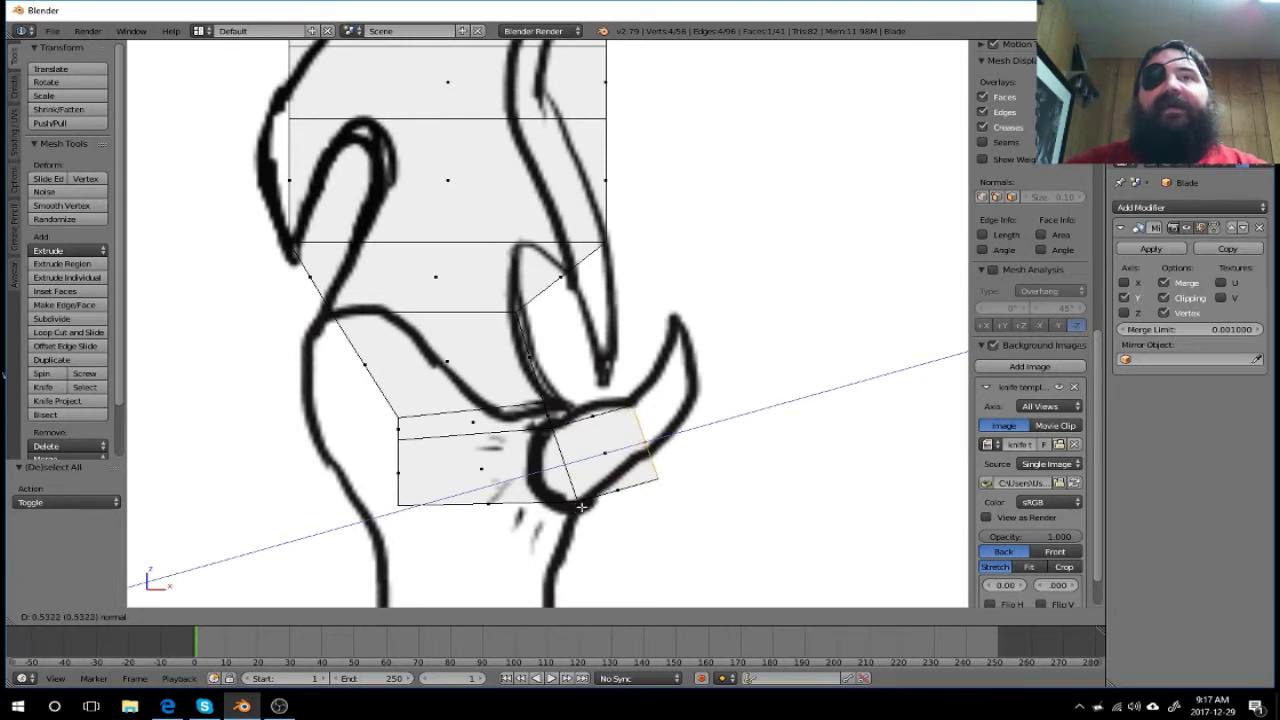
left_click(581, 507)
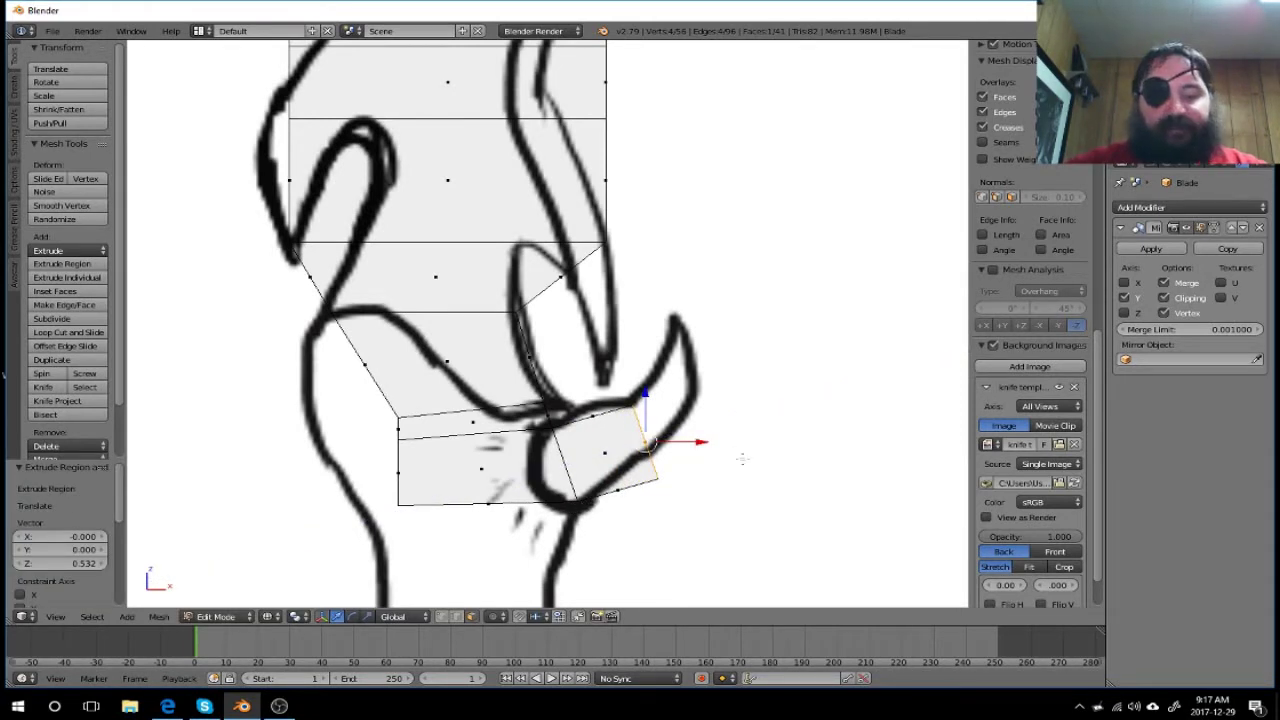
key("e")
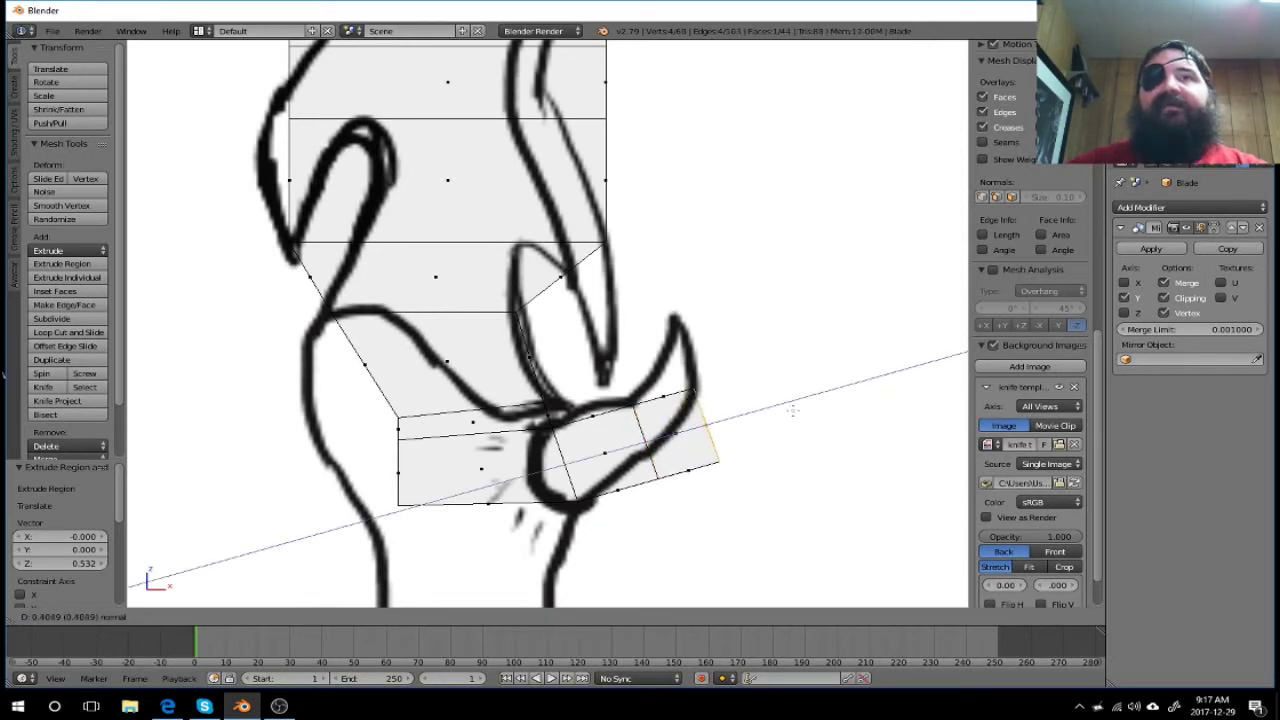
left_click(793, 410)
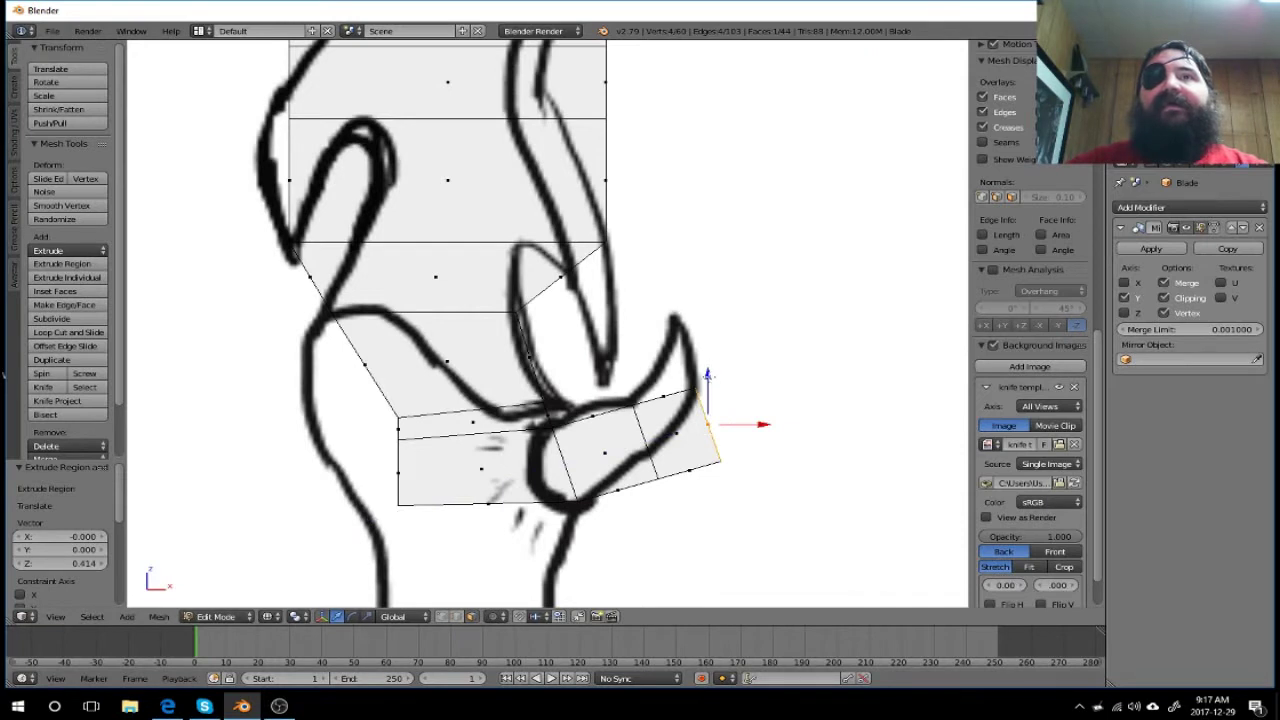
Step: Raise the prong's end face along Z and shift its tip -0.101 along X
key("g")
key("z")
left_click(661, 311)
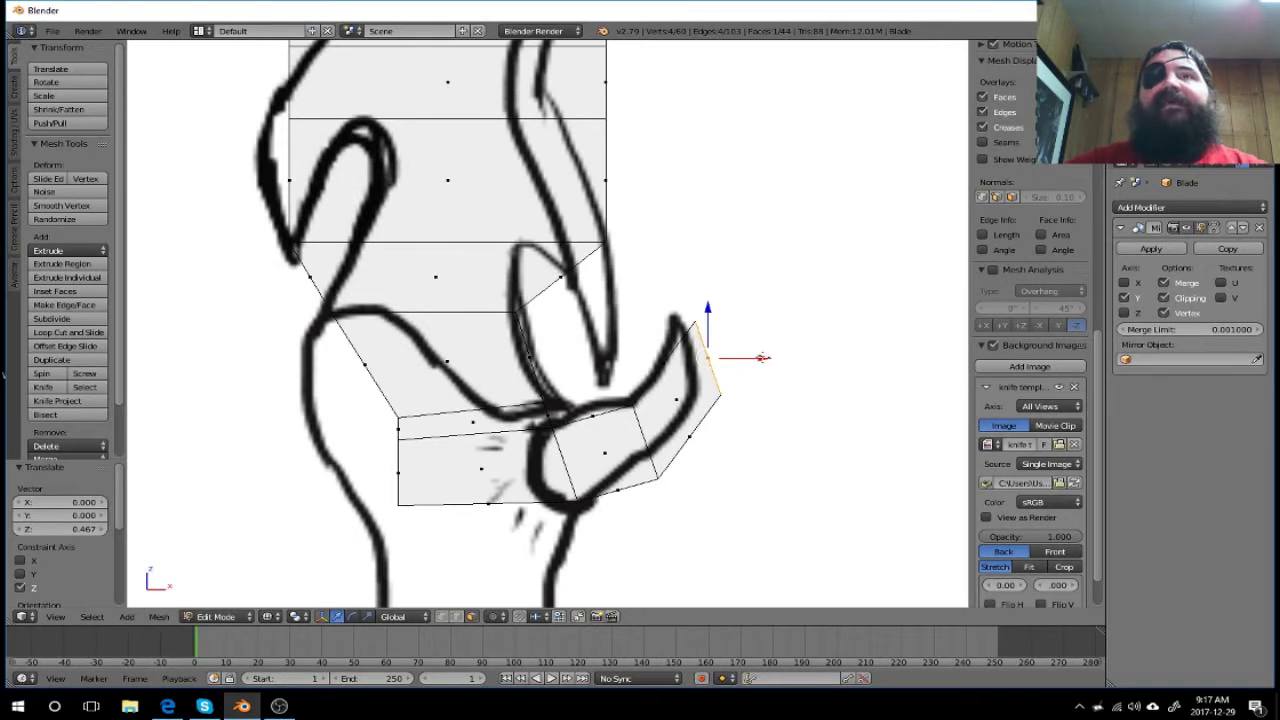
left_click_drag(762, 357, 746, 360)
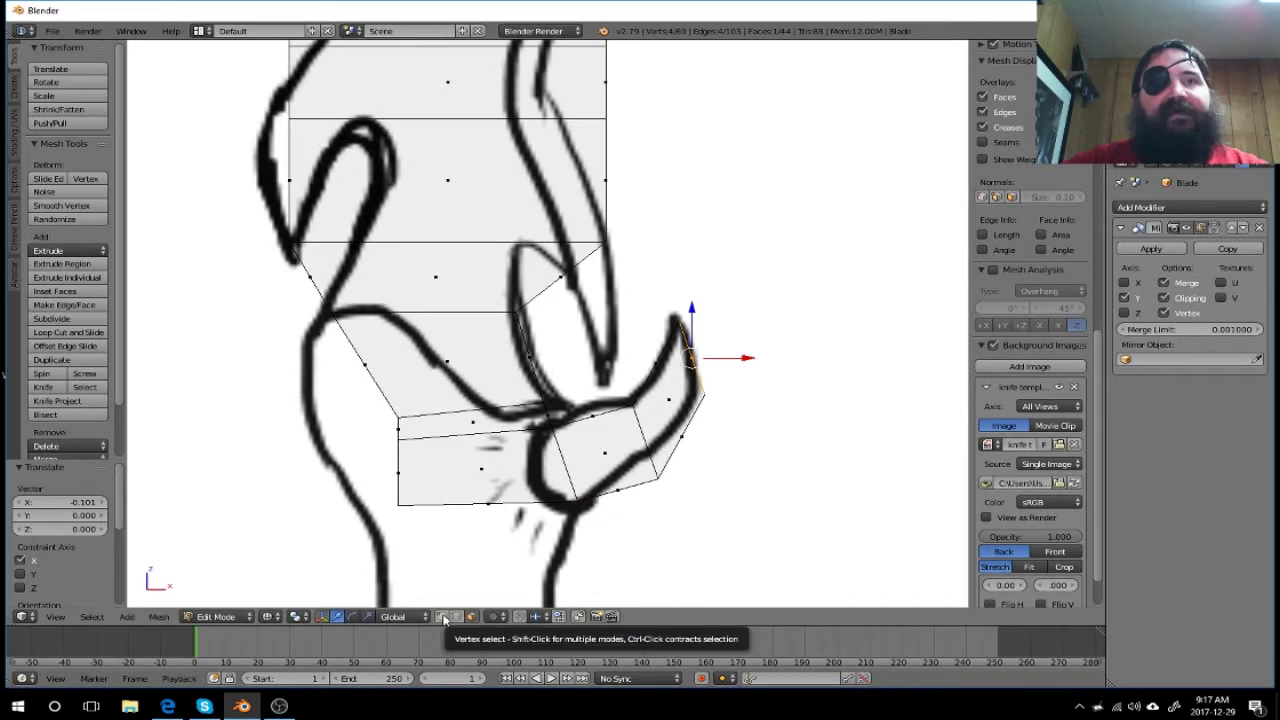
Step: Nudge the prong's upper tip vertex -0.034 along X onto the template
key("a")
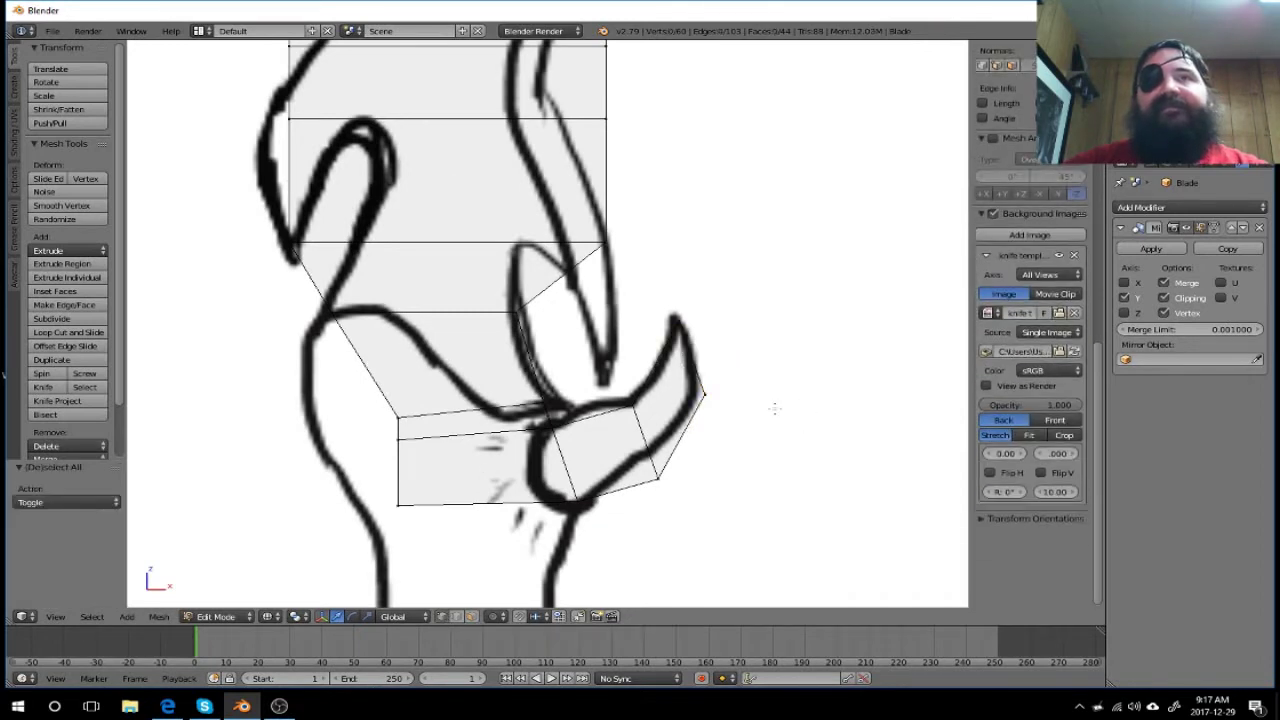
key("a")
right_click(767, 414)
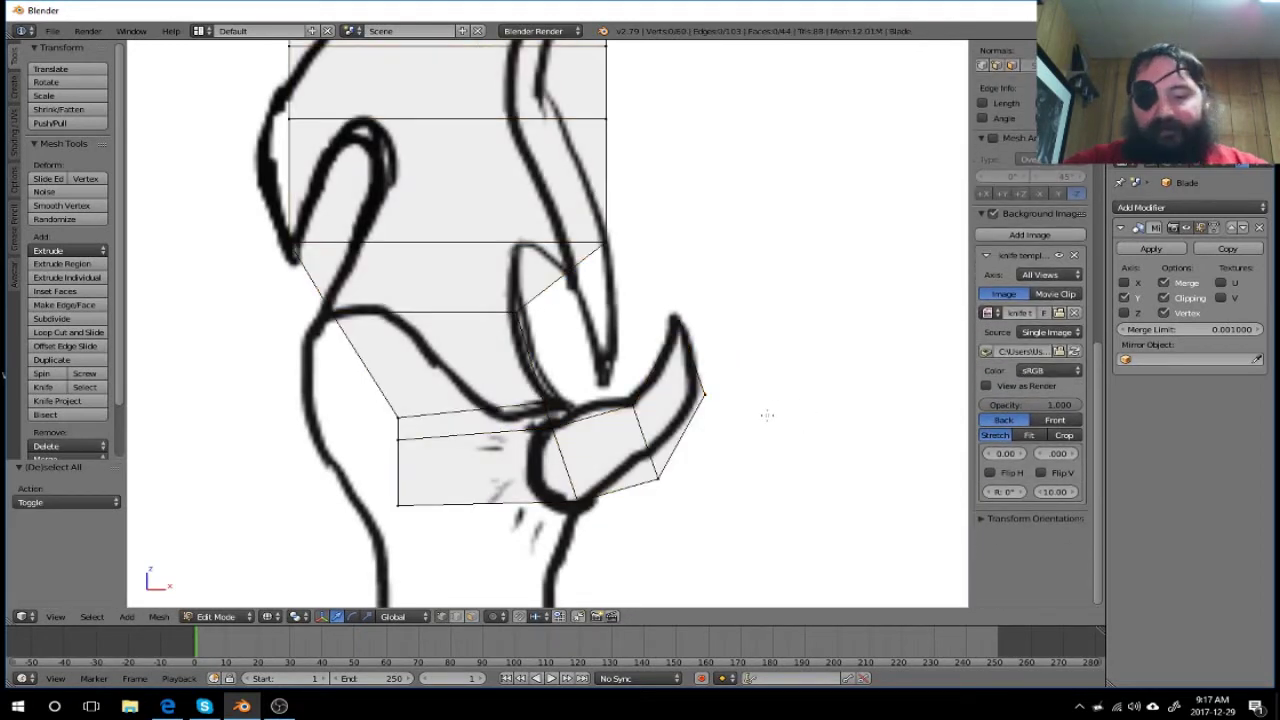
key("b")
left_click_drag(765, 369, 672, 408)
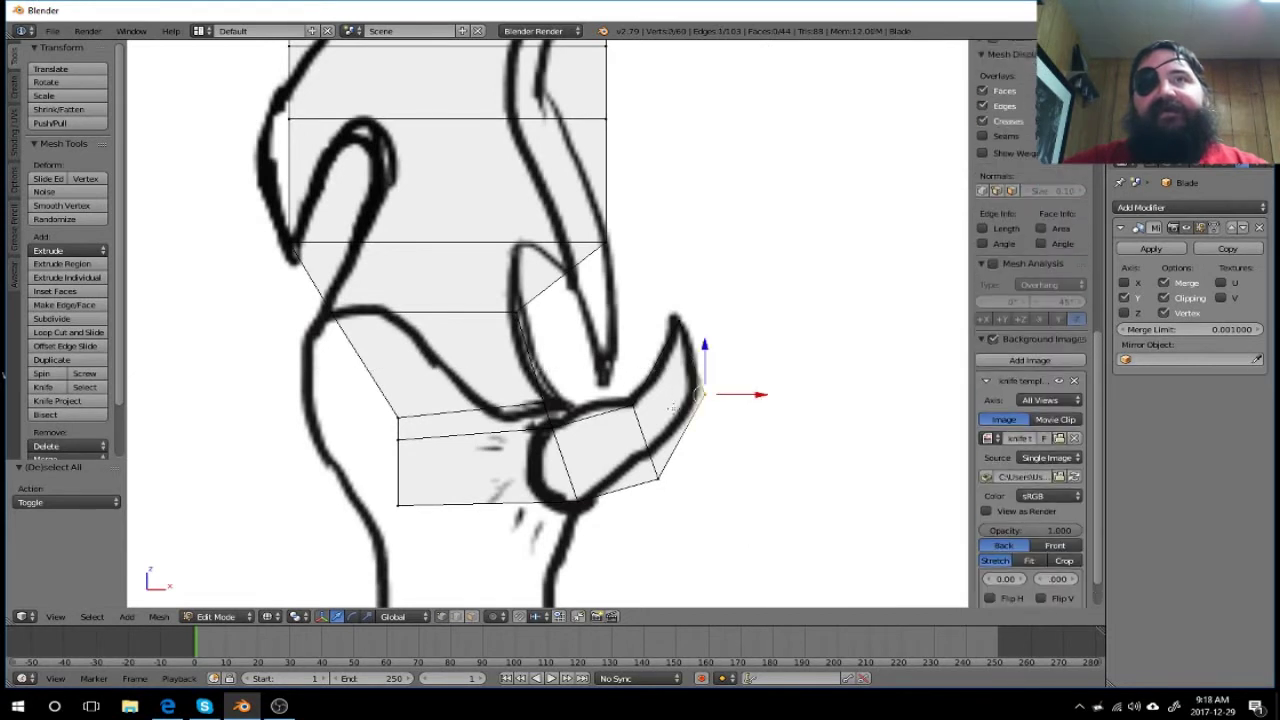
left_click_drag(765, 394, 754, 397)
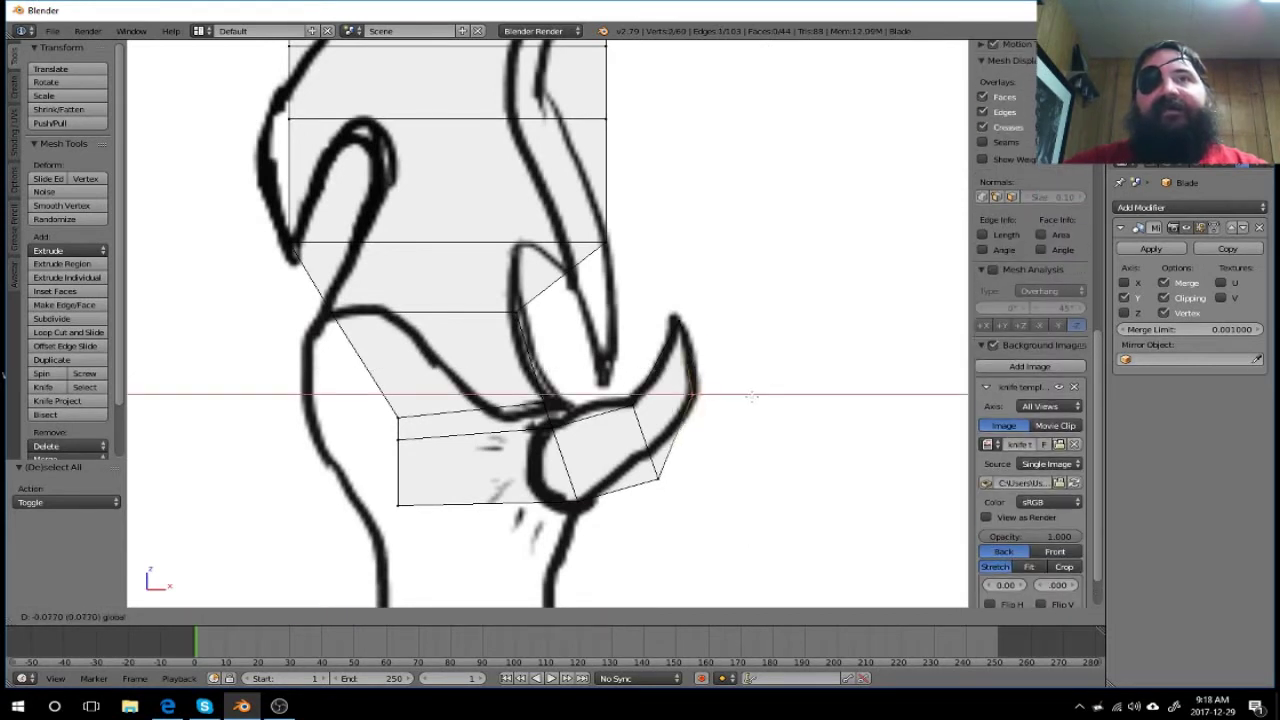
left_click(754, 397)
mouse_move(803, 468)
middle_mouse_down()
mouse_move(603, 483)
mouse_move(426, 463)
mouse_move(694, 458)
mouse_move(803, 471)
mouse_move(834, 489)
mouse_move(801, 482)
middle_mouse_up()
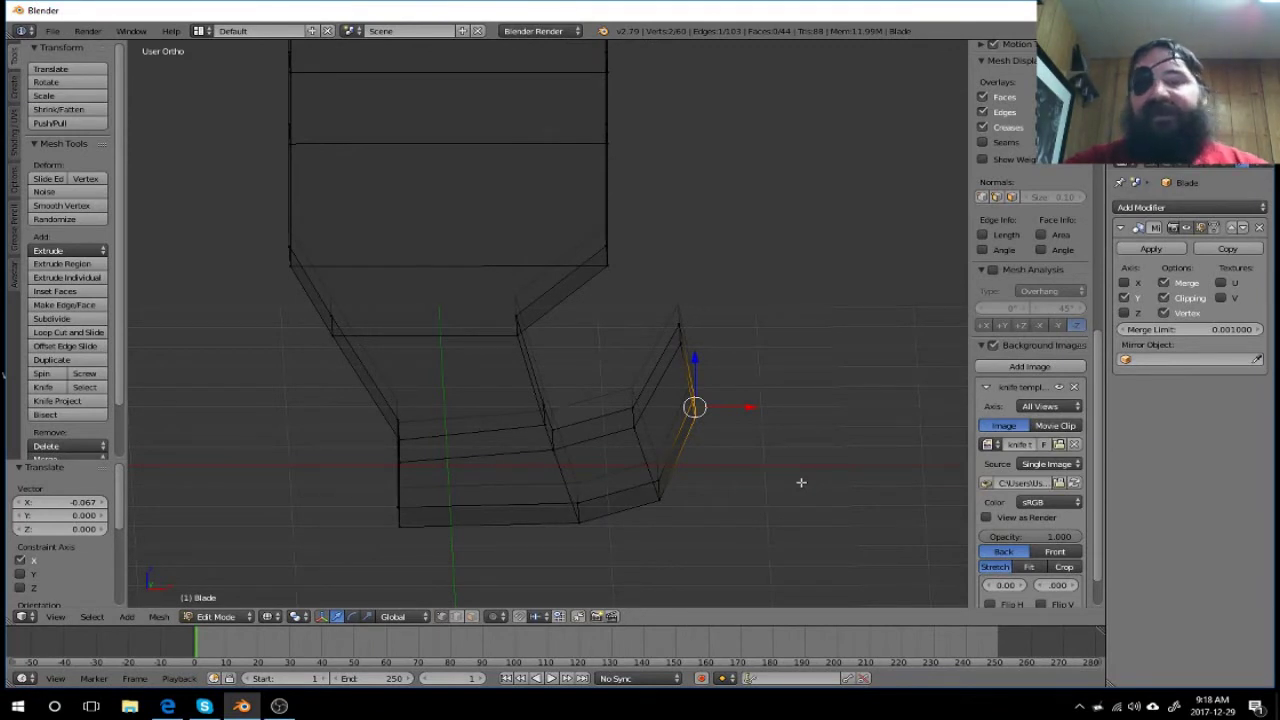
Step: Raise the prong's lower-right corner vertex, shift it slightly left, then recentre the front view
key("a")
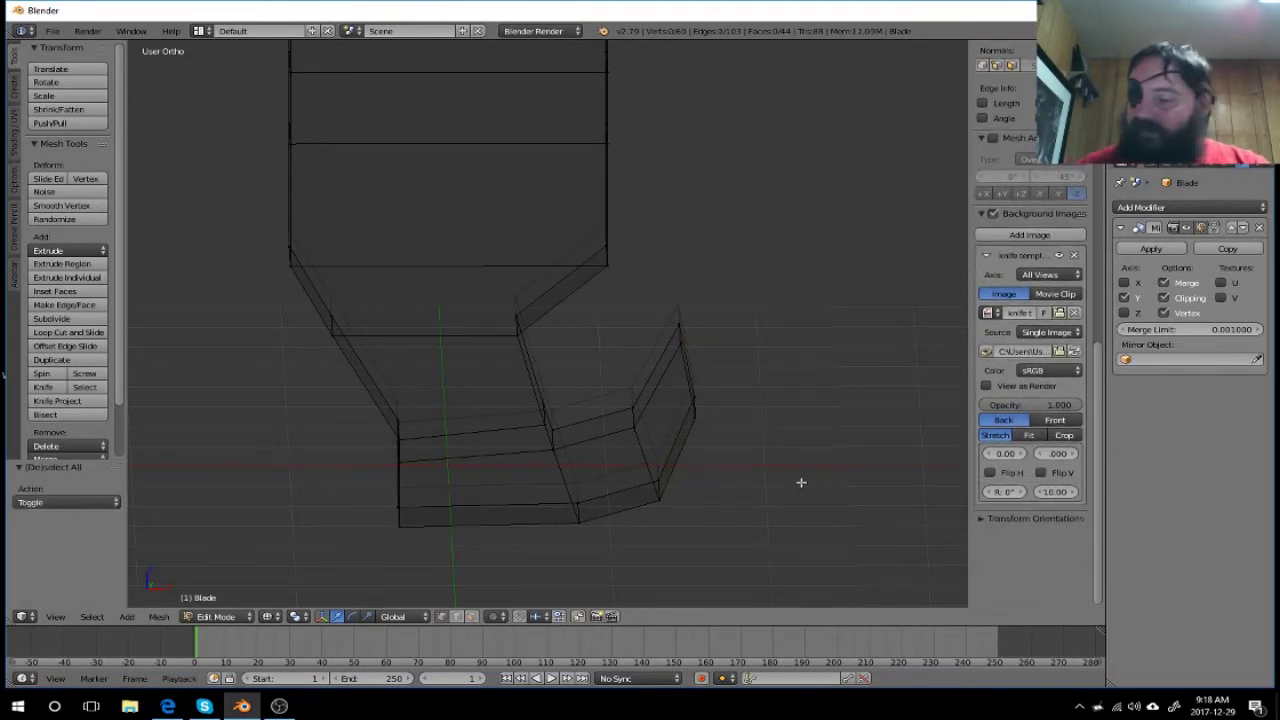
key("KP_1")
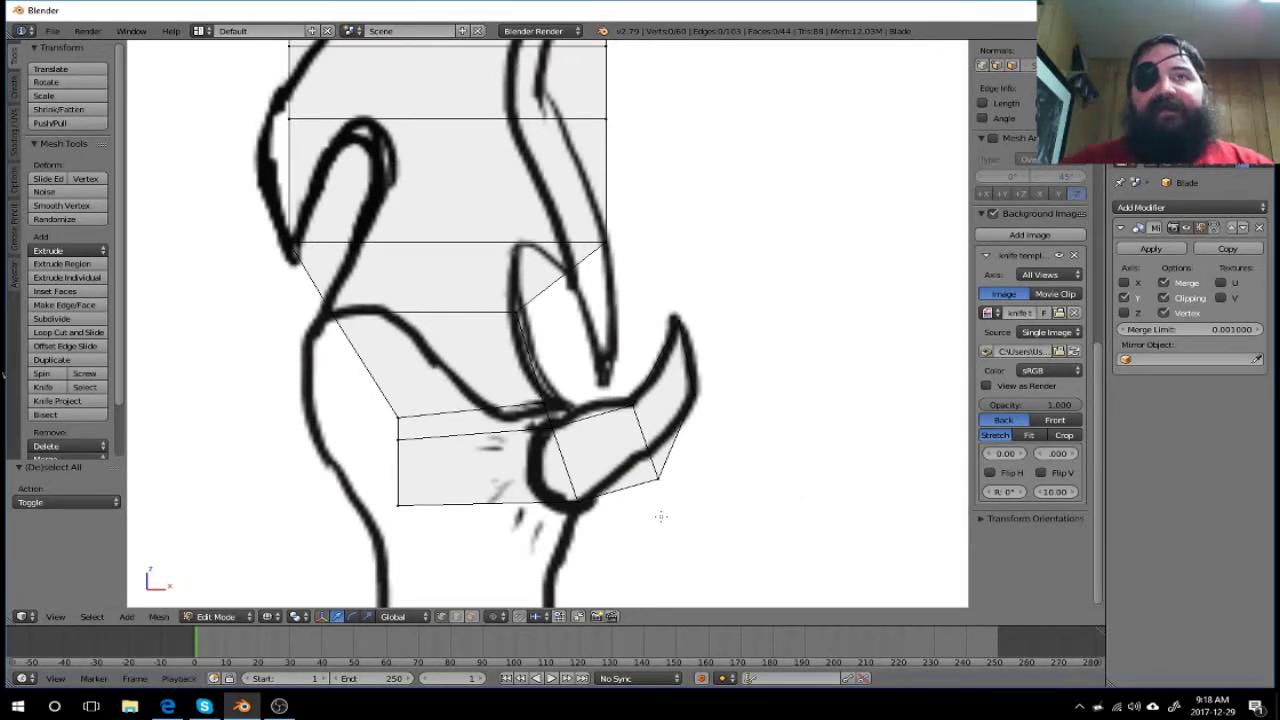
key("b")
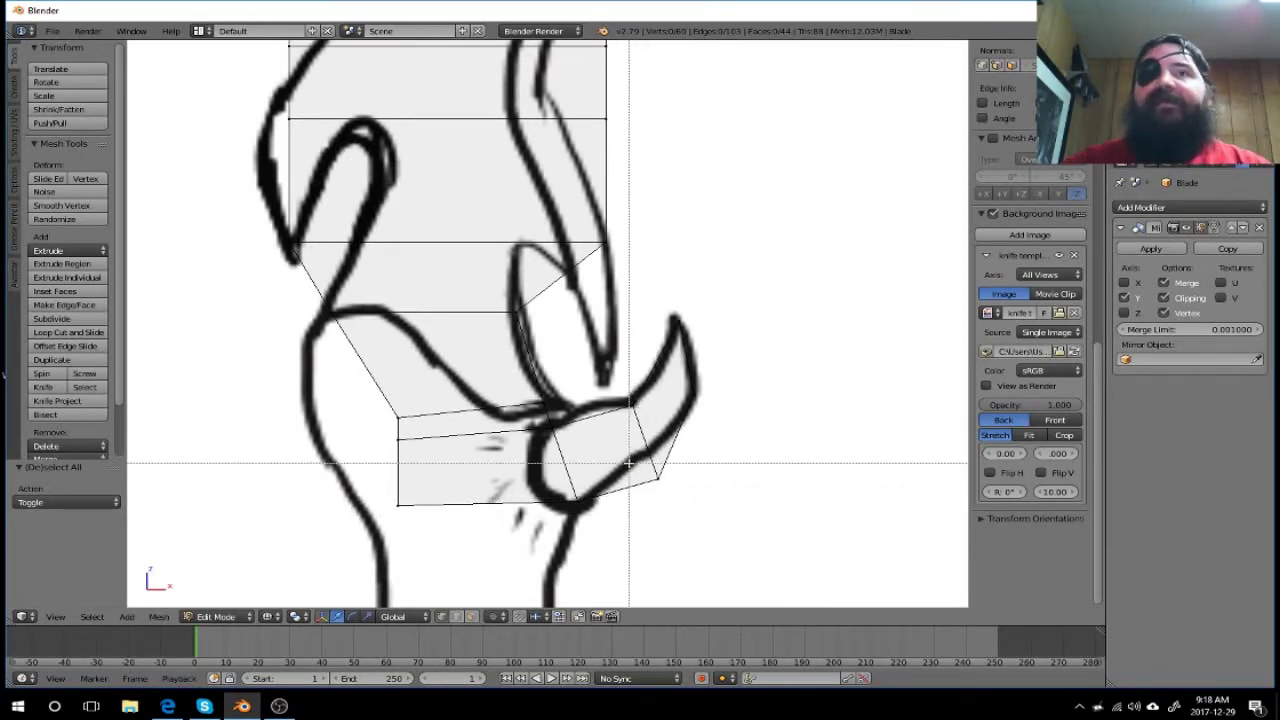
left_click_drag(628, 458, 726, 518)
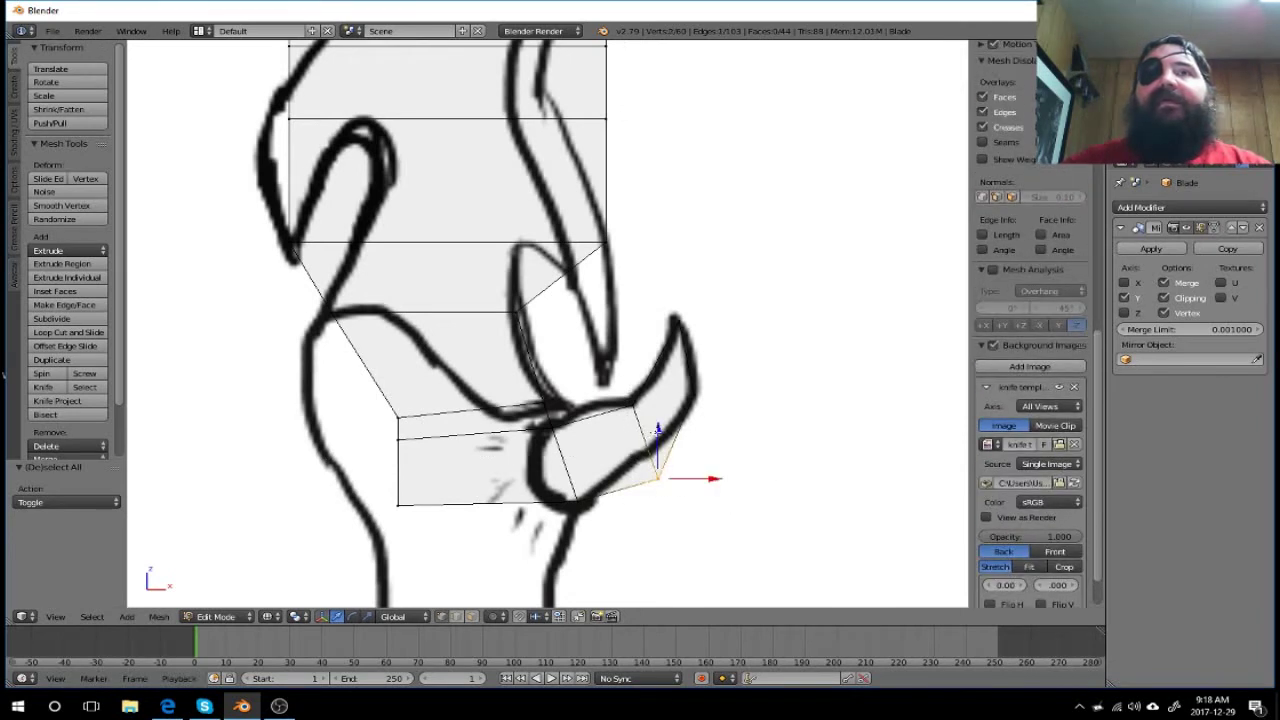
left_click_drag(657, 428, 645, 402)
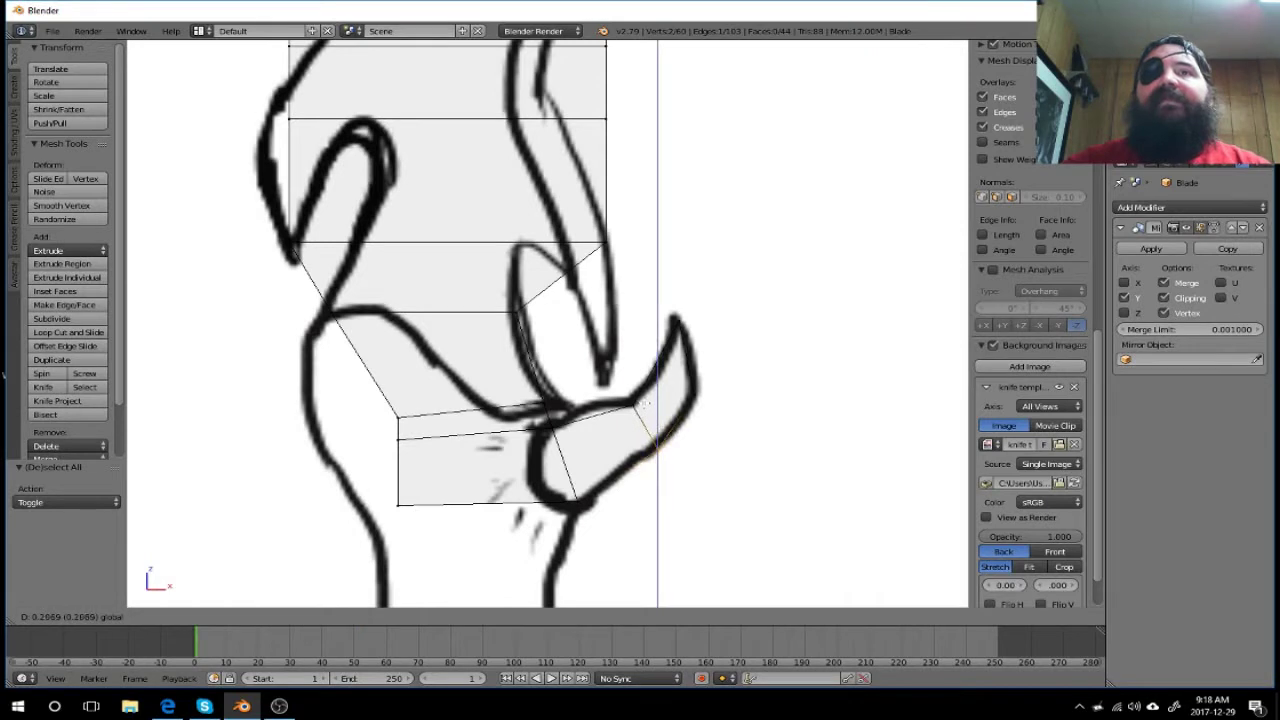
left_click(632, 401)
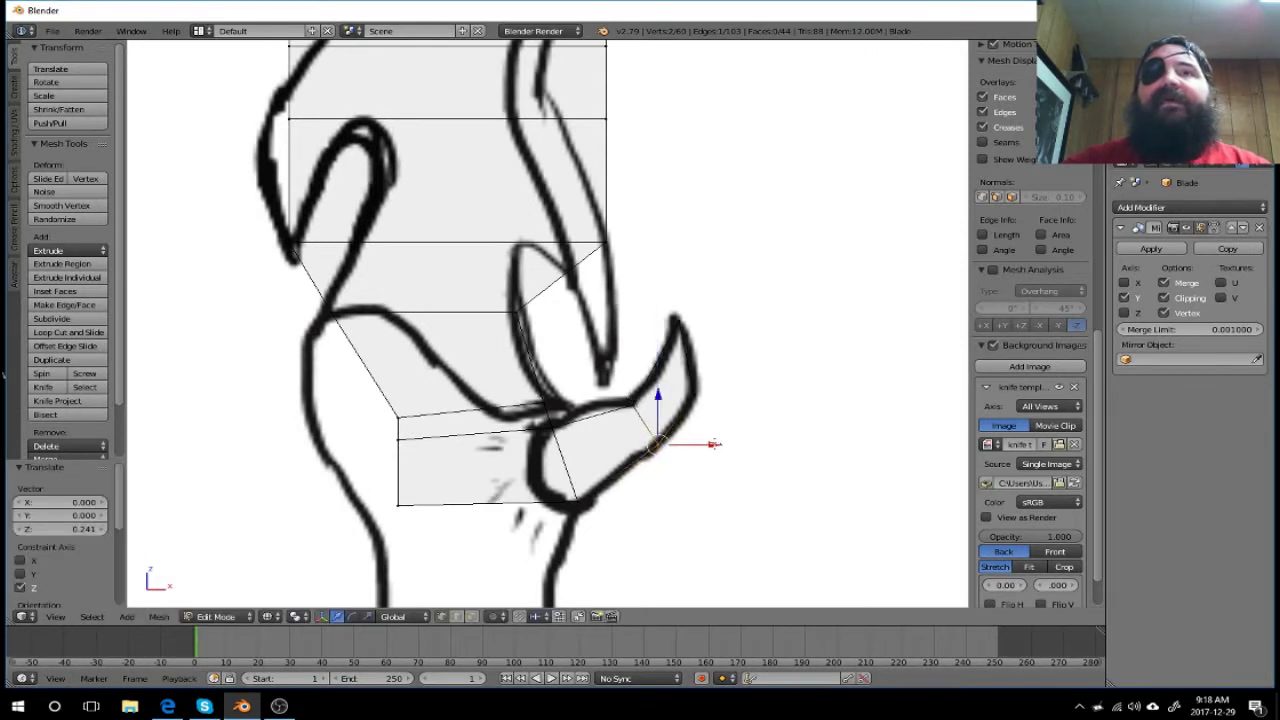
left_click_drag(712, 444, 708, 446)
left_click(708, 446)
mouse_move(797, 510)
middle_mouse_down()
mouse_move(775, 526)
mouse_move(820, 546)
mouse_move(837, 523)
mouse_move(603, 517)
mouse_move(732, 516)
mouse_move(680, 531)
mouse_move(743, 560)
middle_mouse_up()
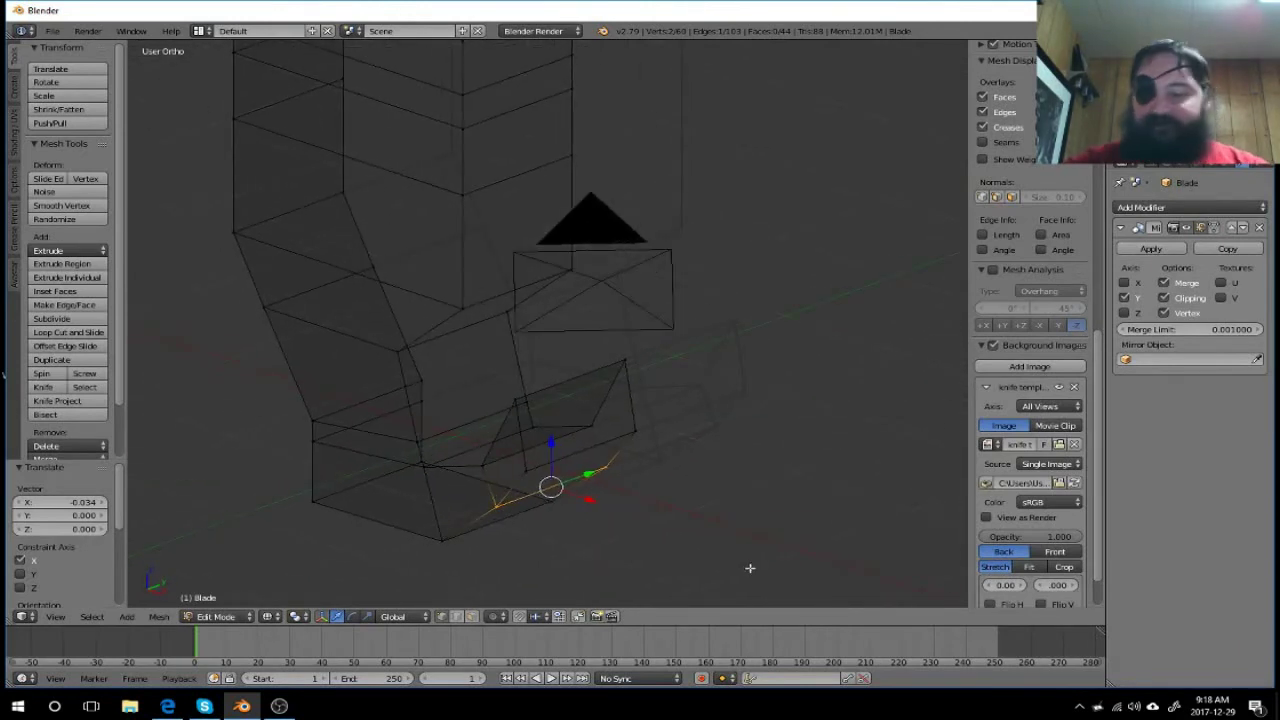
key("KP_1")
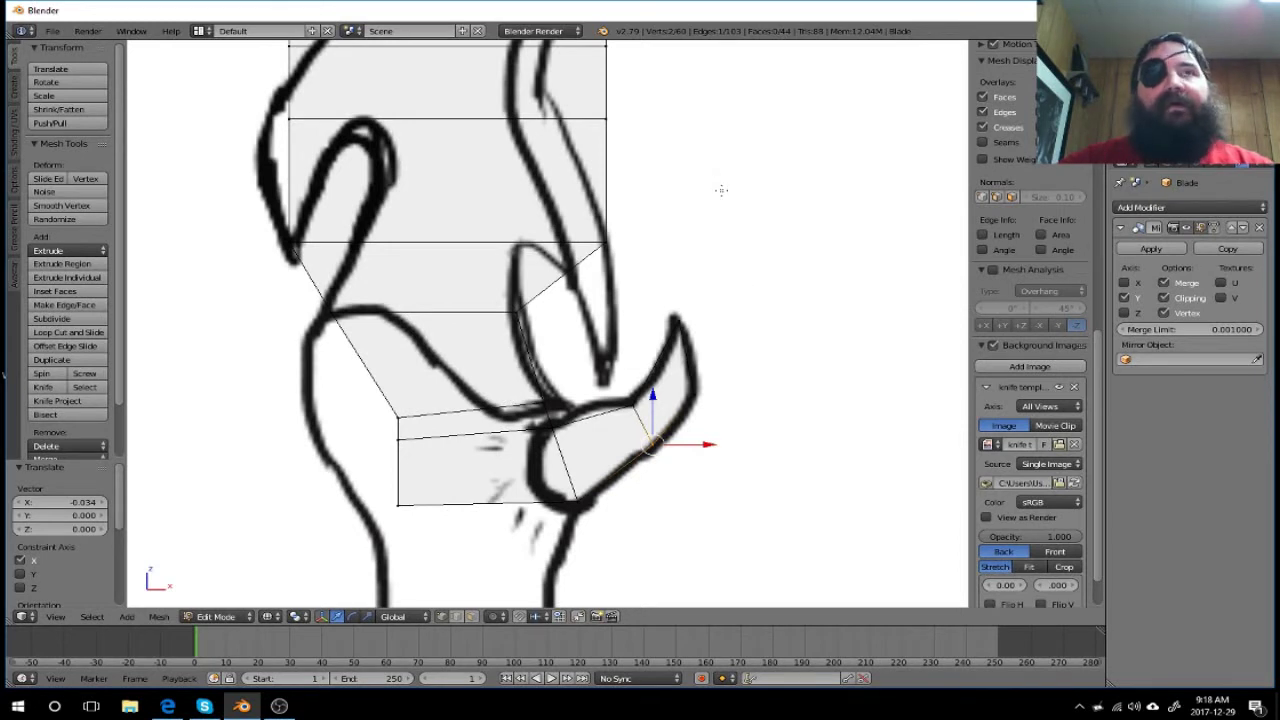
middle_click_drag(716, 121, 730, 172, "shift")
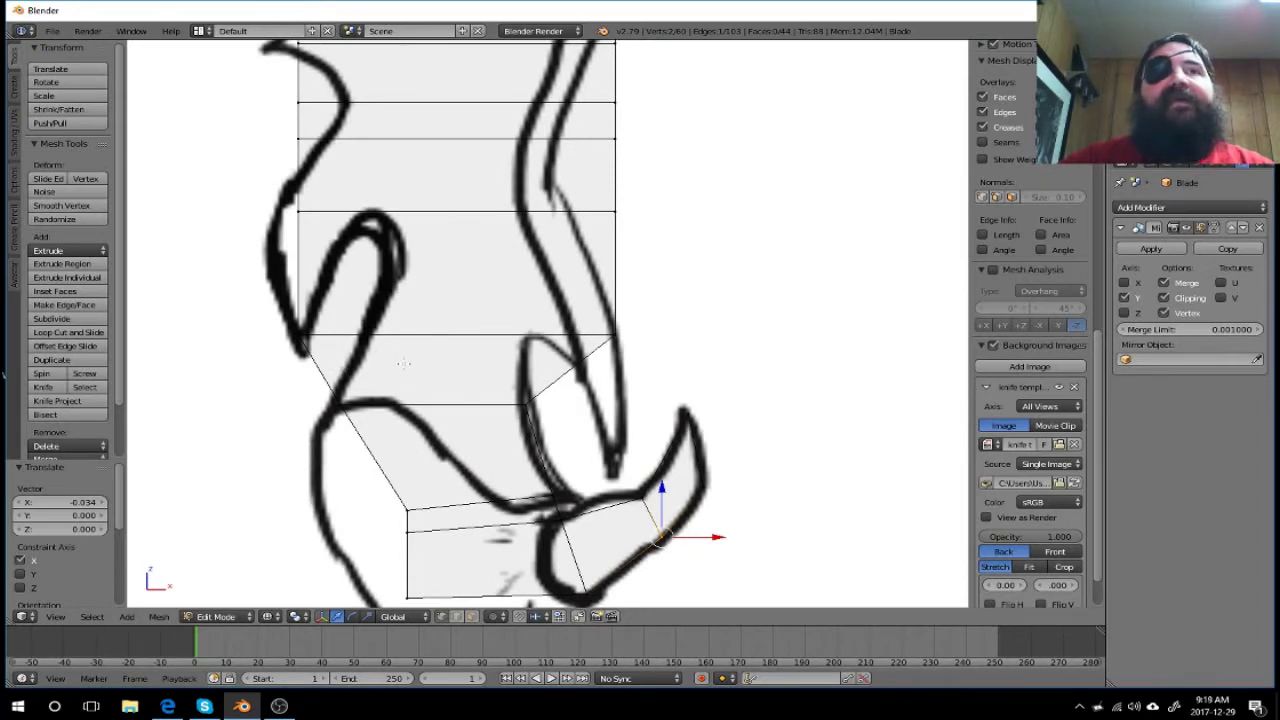
Step: Select a vertex on the blade's left edge and slide it right toward the sketch outline
key("a")
key("a")
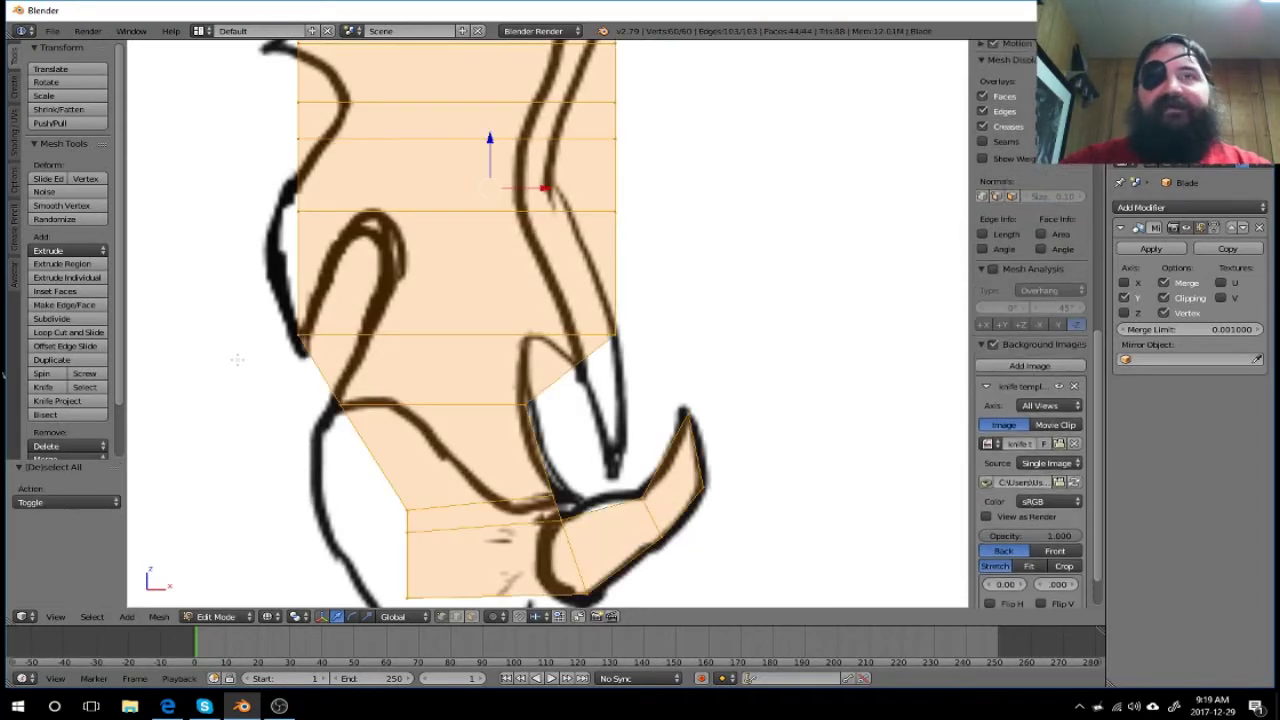
key("a")
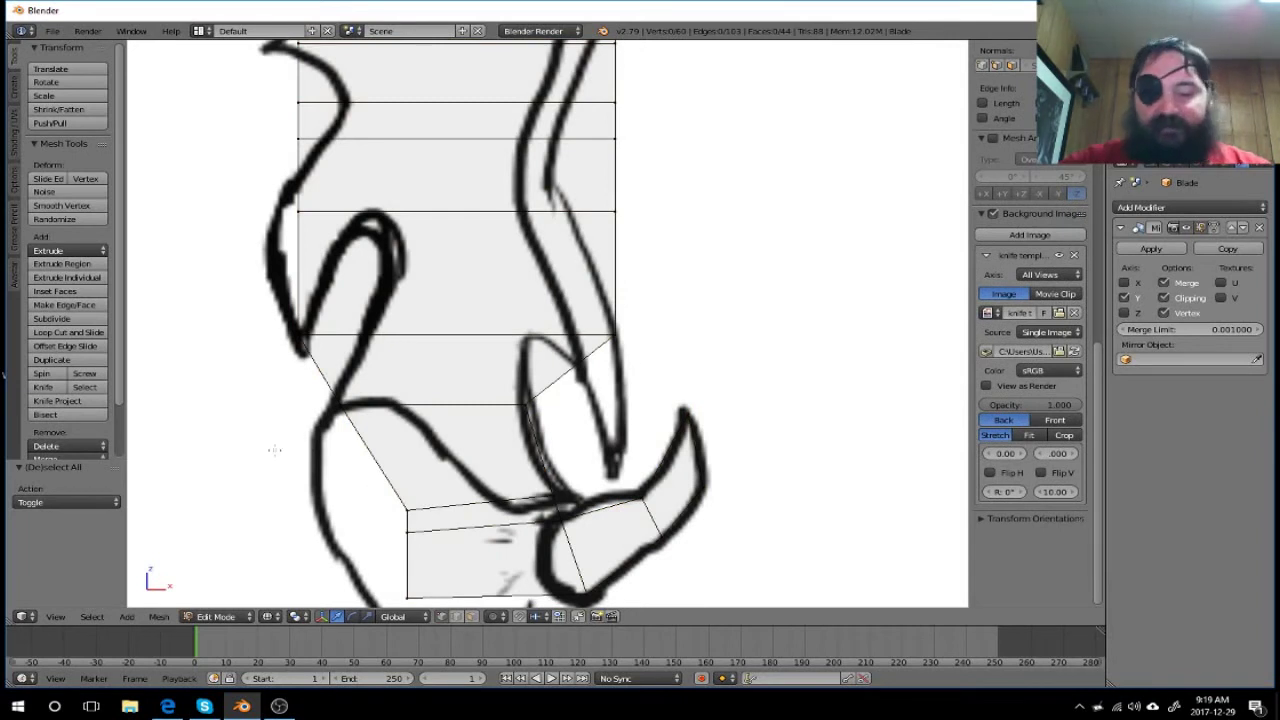
right_click(298, 335)
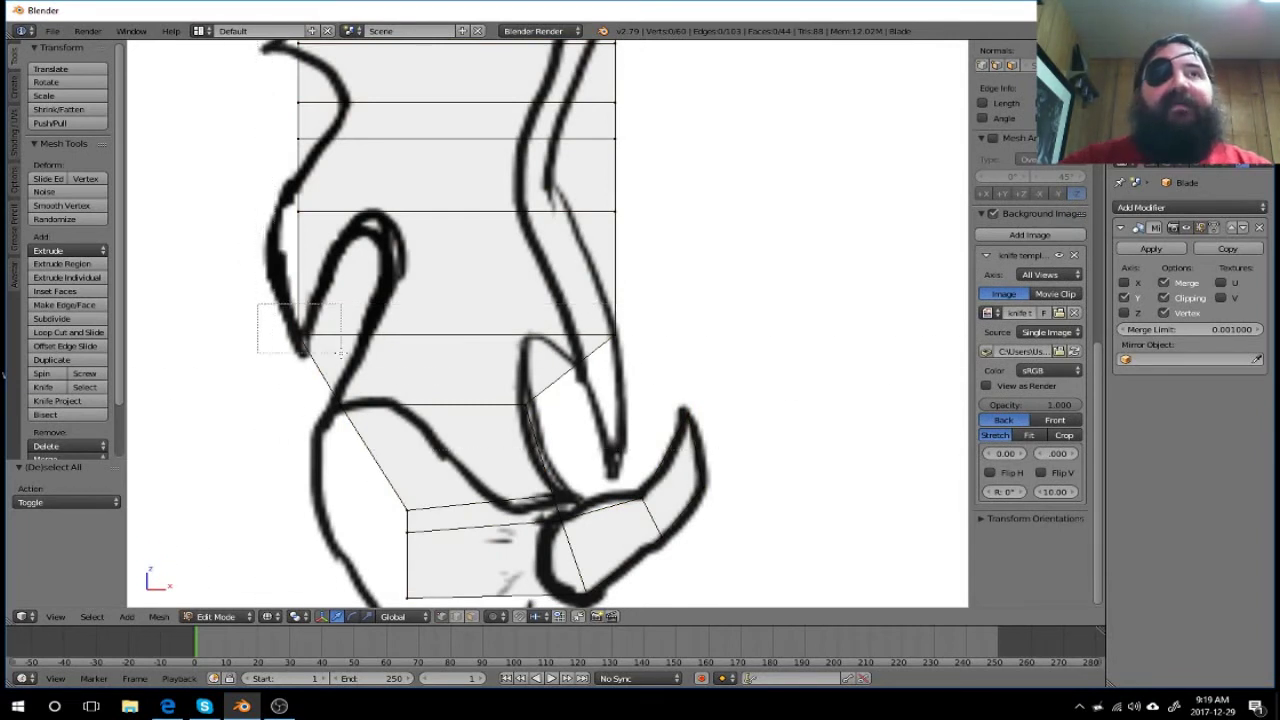
left_click_drag(352, 334, 420, 334)
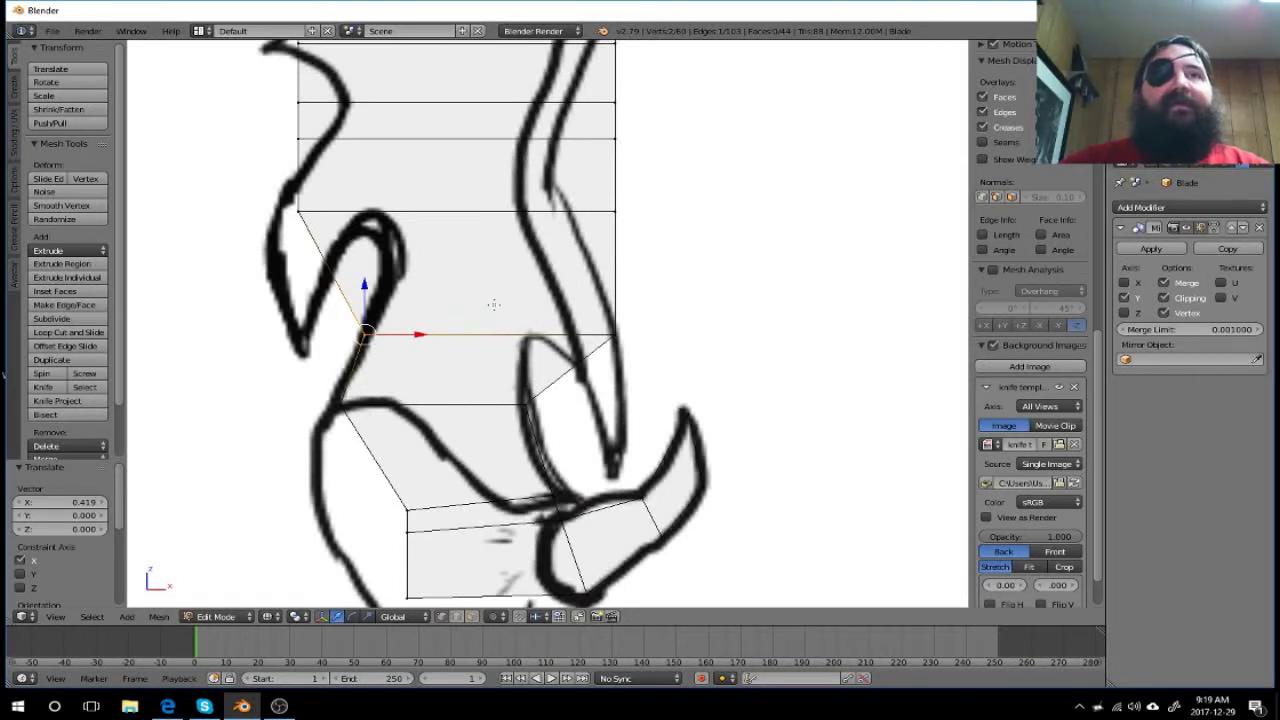
Step: Add a new edge loop across the blade with Ctrl+R
key("a")
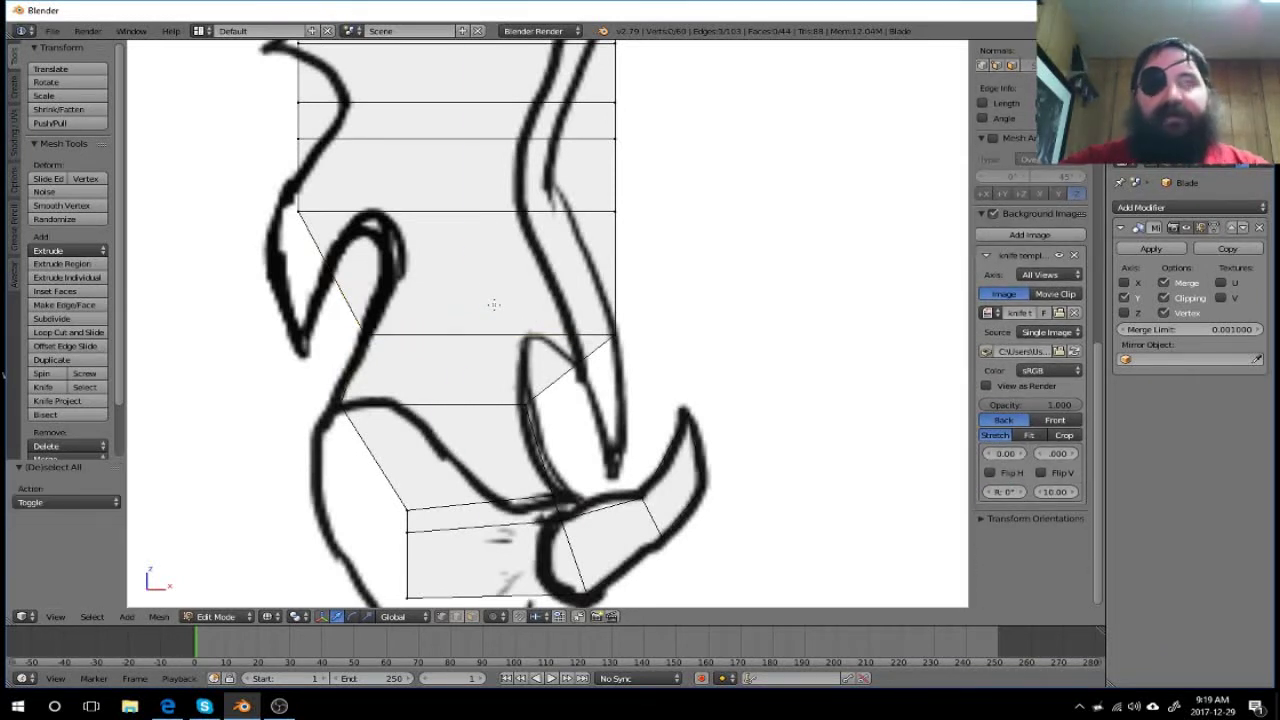
key("ctrl+r")
left_click(355, 270)
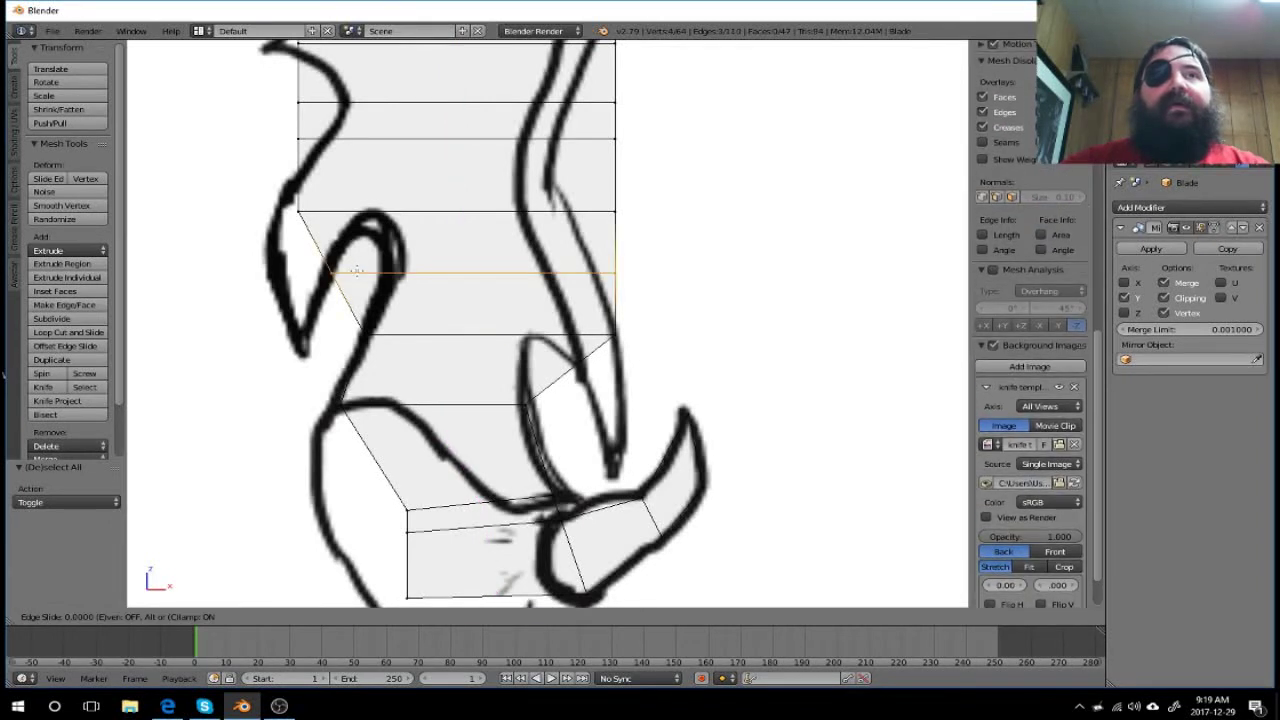
left_click(399, 260)
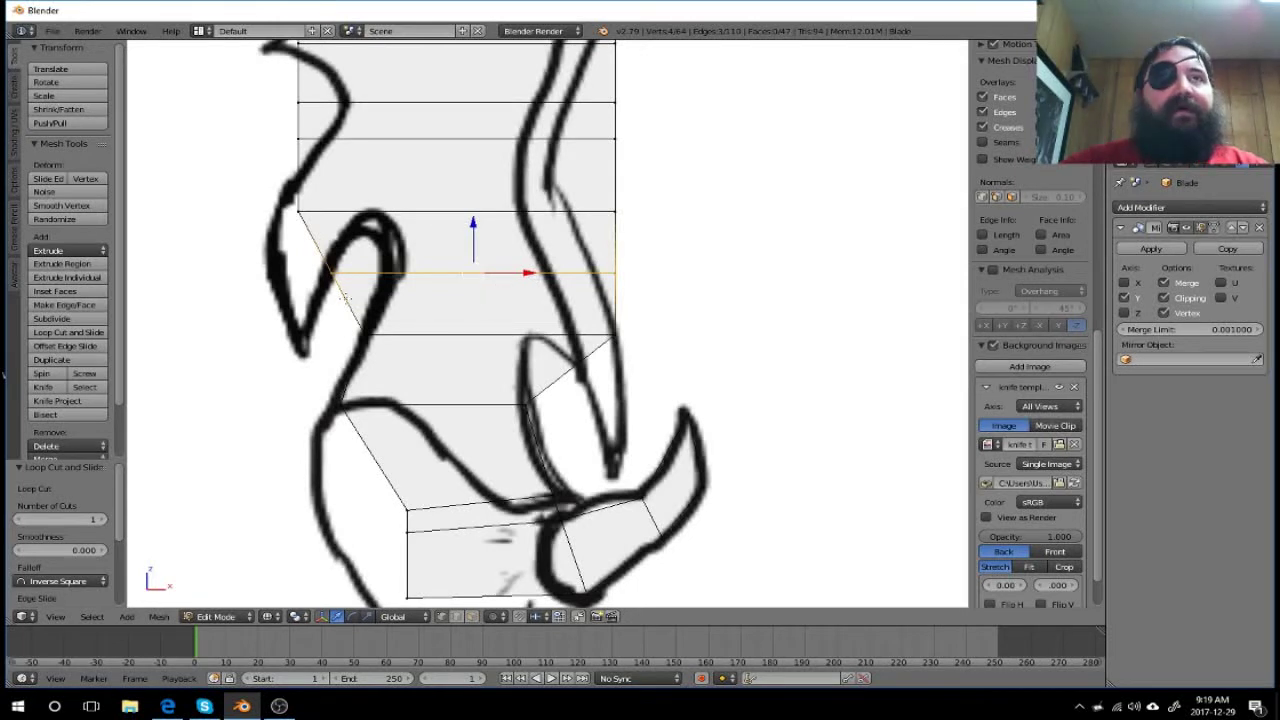
Step: Select the new loop's left vertex and place it on the sketch curve
scroll(1030, 400, "down", 3)
key("a")
key("b")
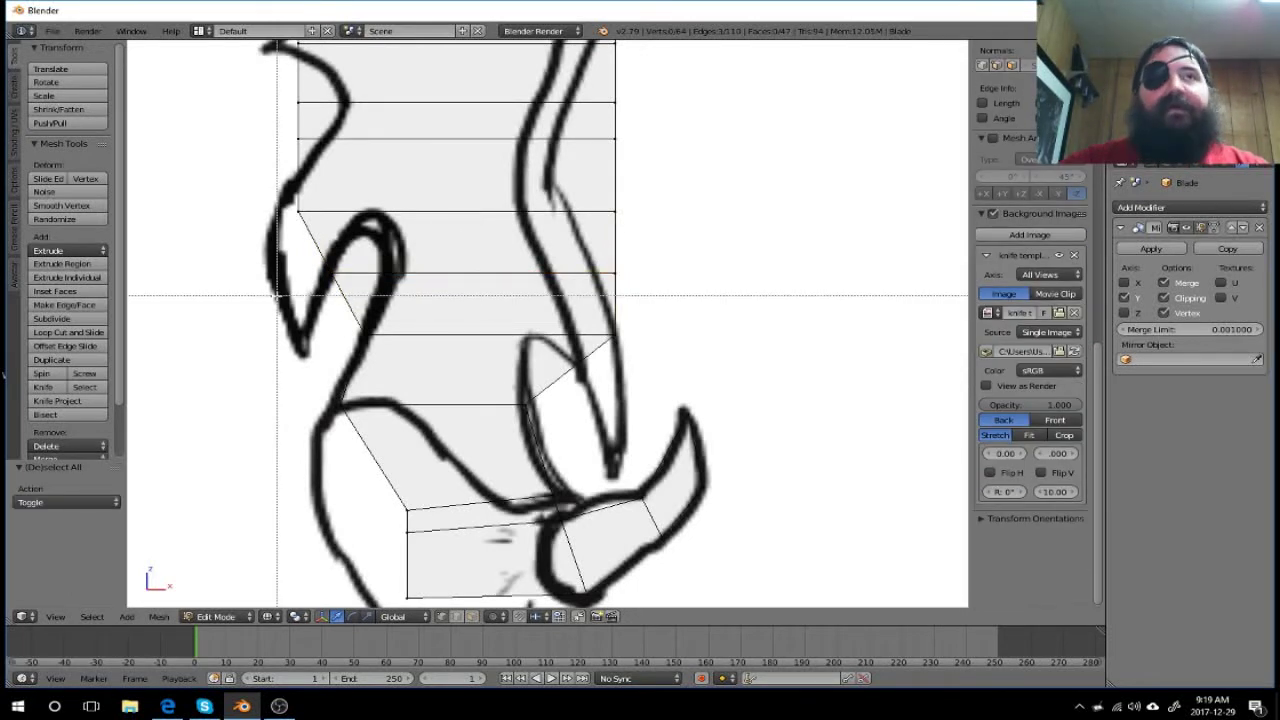
mouse_move(310, 262)
left_mouse_down()
mouse_move(400, 285)
mouse_move(452, 281)
mouse_move(437, 278)
left_mouse_up()
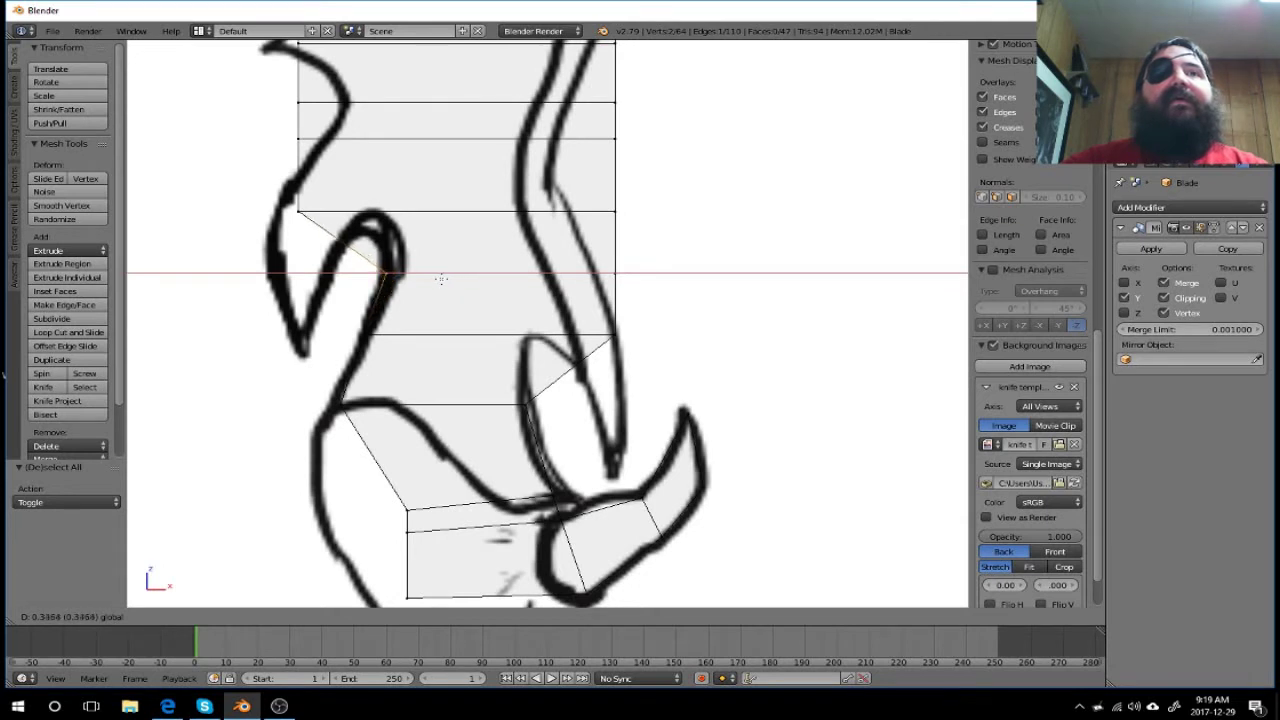
left_click(437, 278)
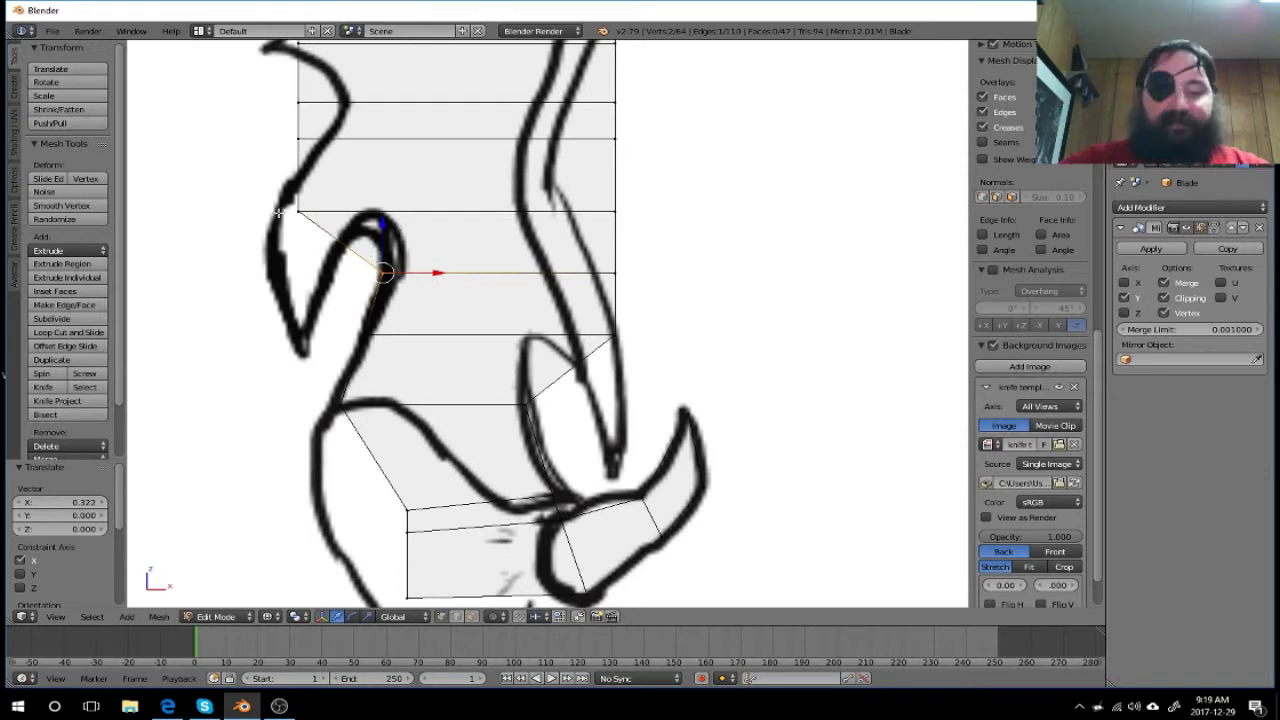
Step: Move the upper edge's left vertex along X onto the sketch curl and lower it 0.029 on Z
key("a")
key("b")
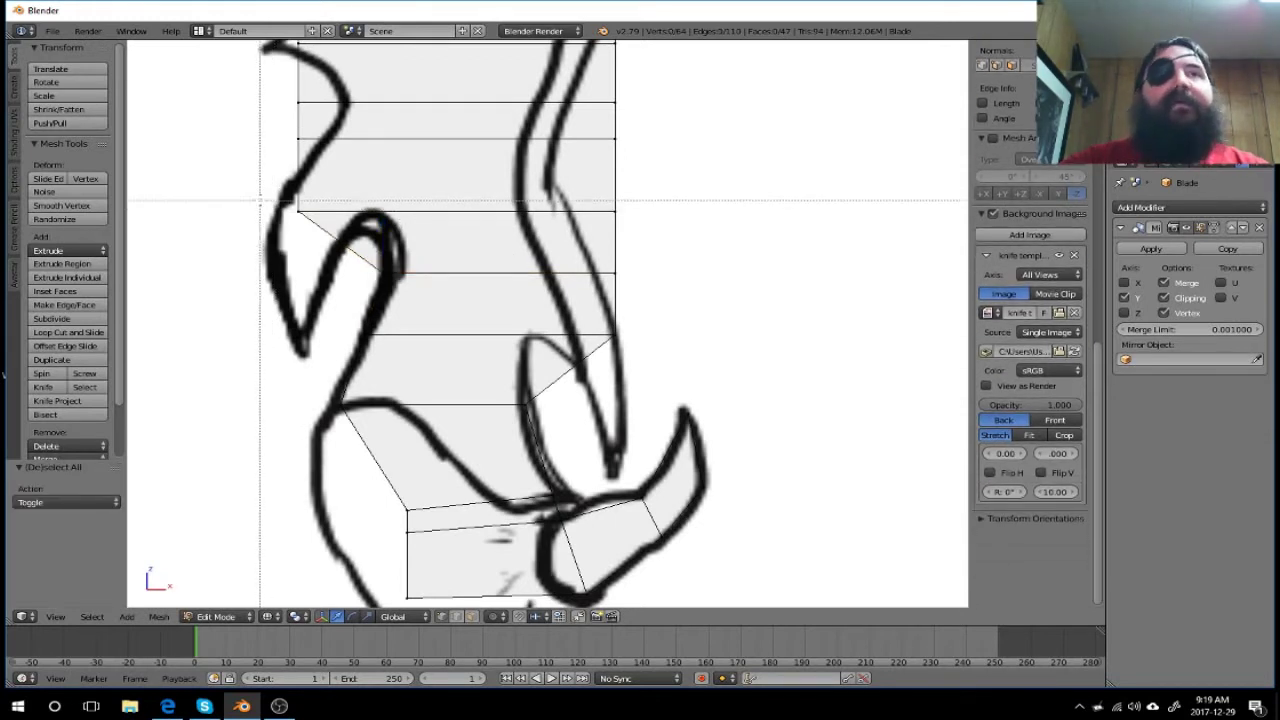
left_click_drag(248, 196, 318, 228)
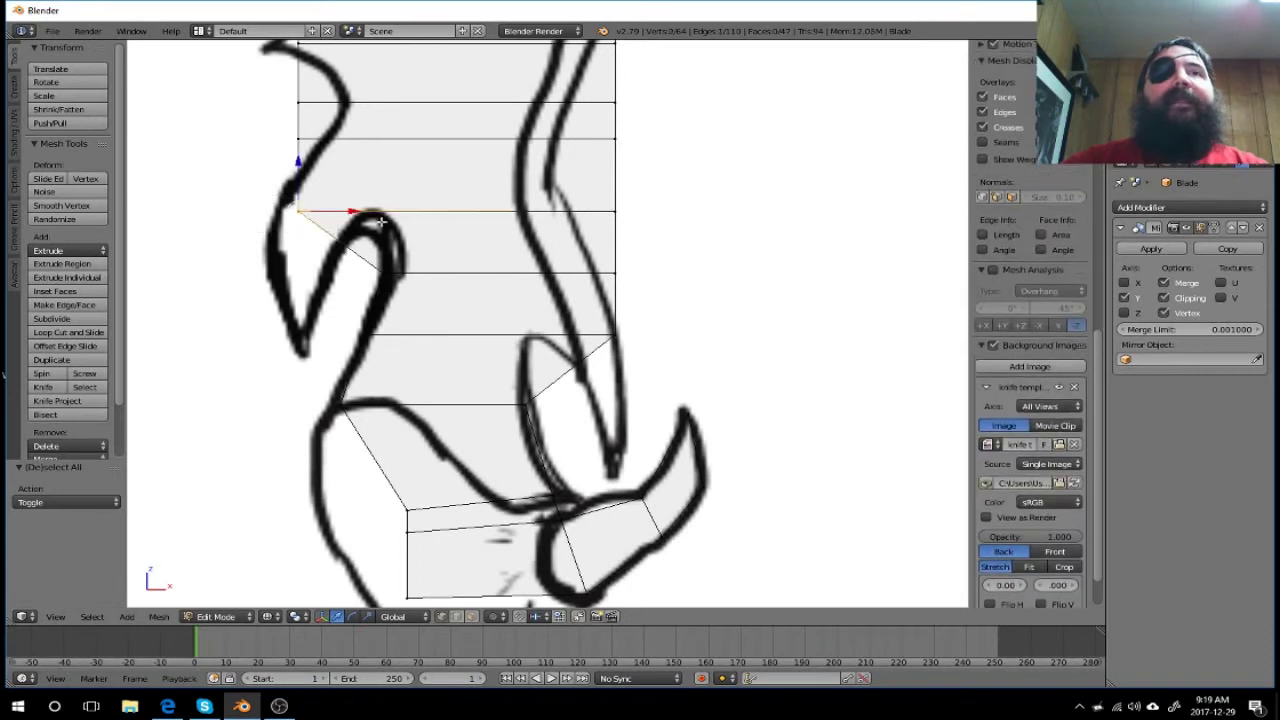
key("g")
key("x")
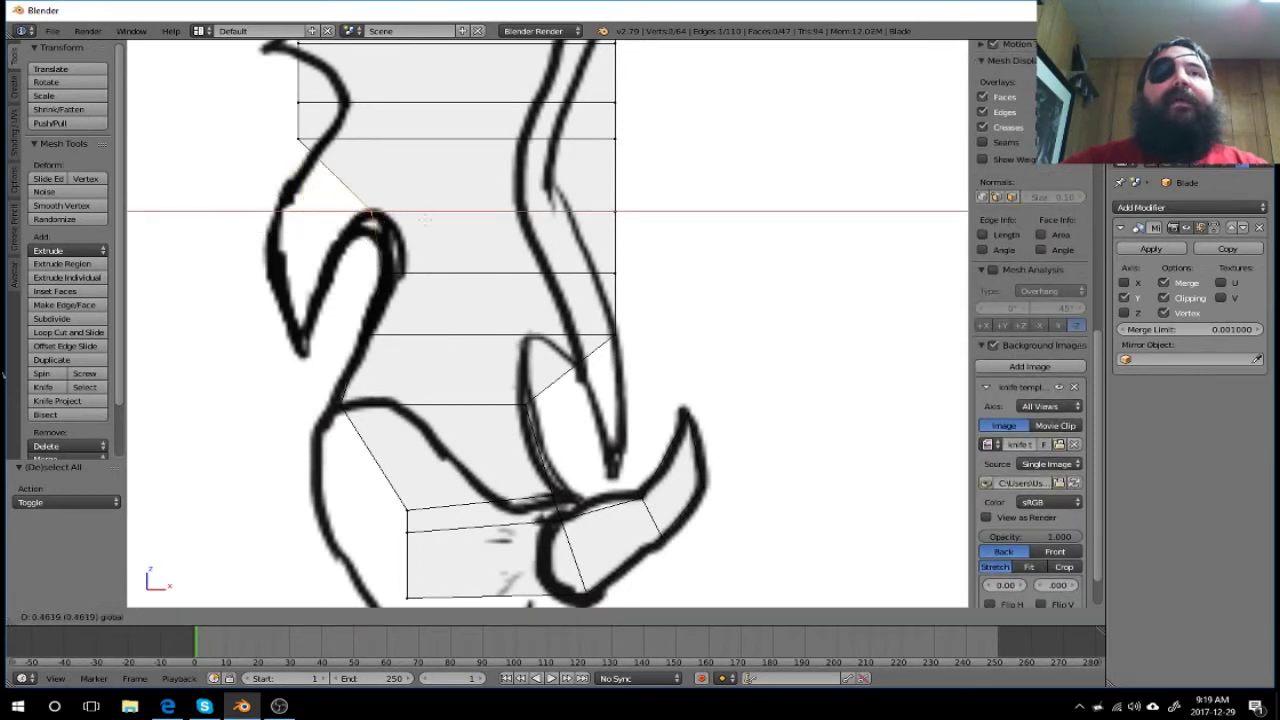
left_click(434, 226)
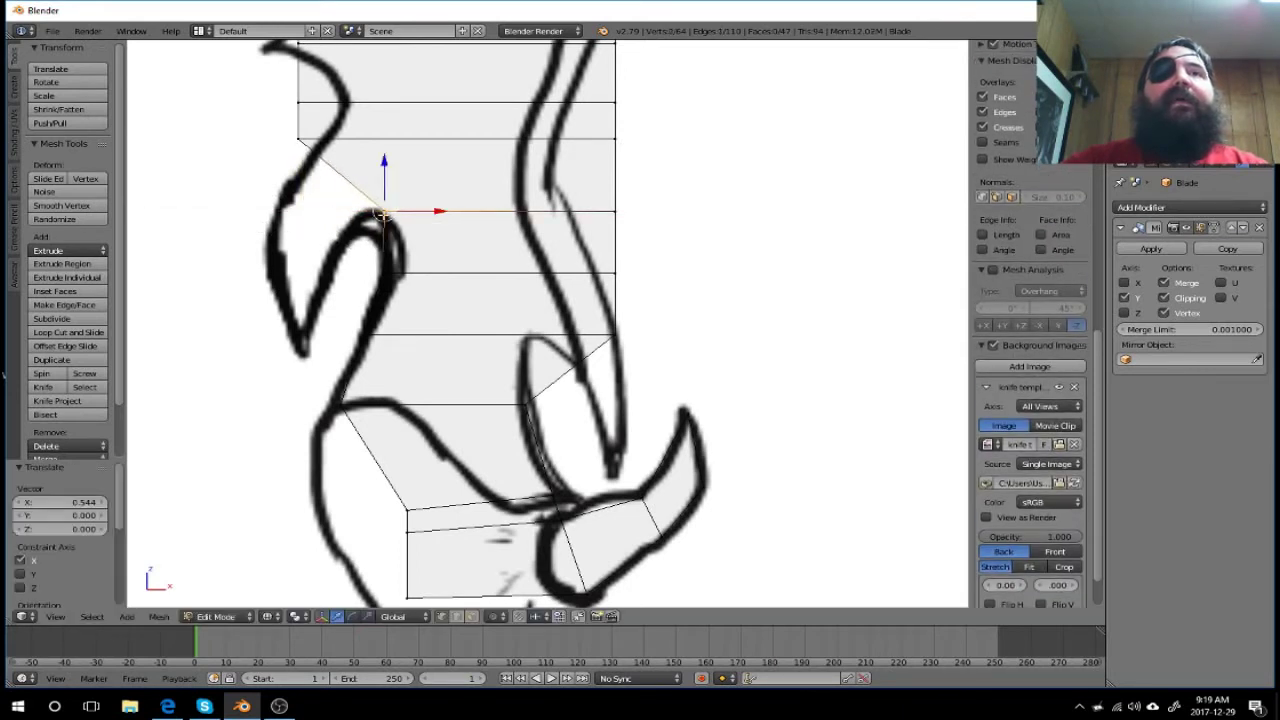
key("g")
key("z")
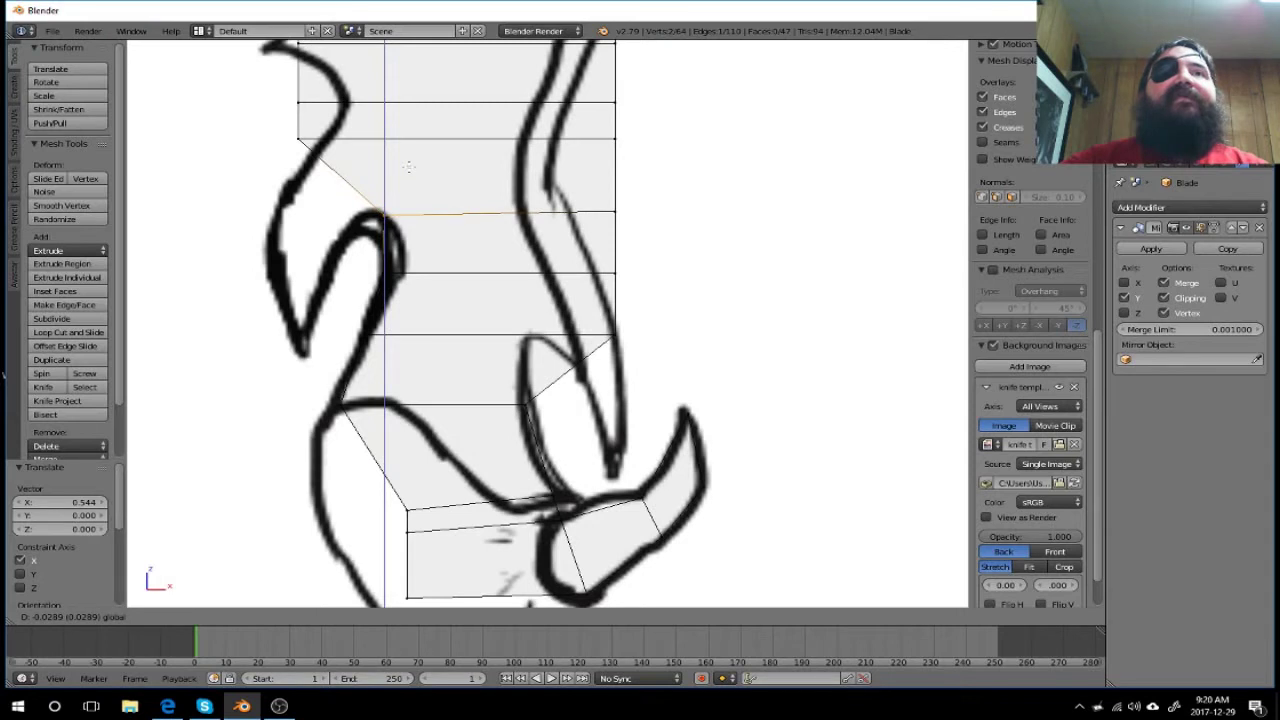
left_click(408, 166)
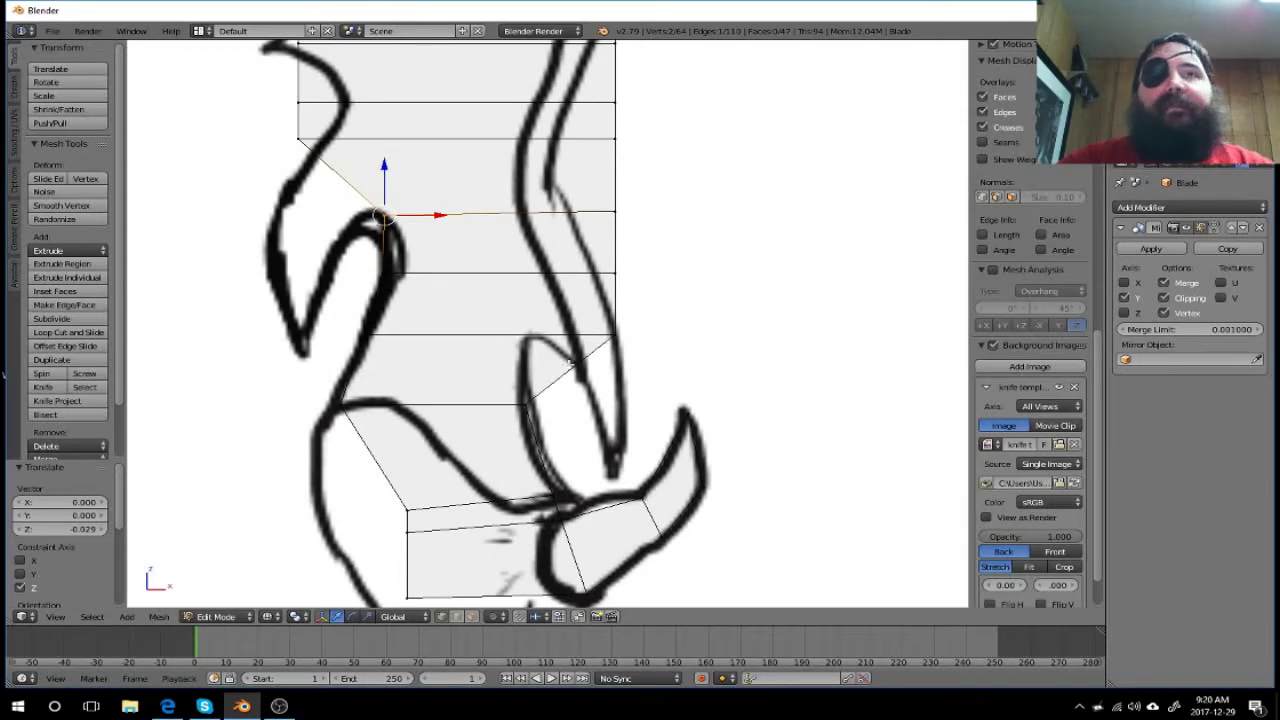
key("a")
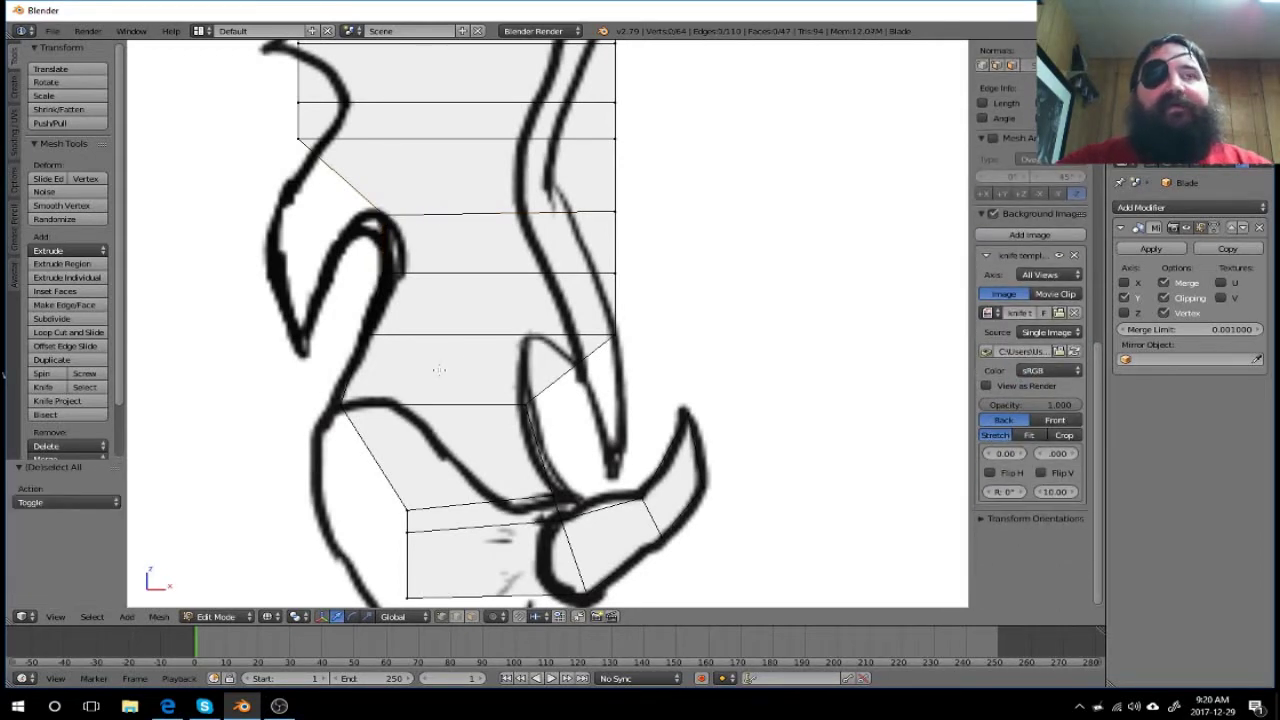
key("ctrl+r")
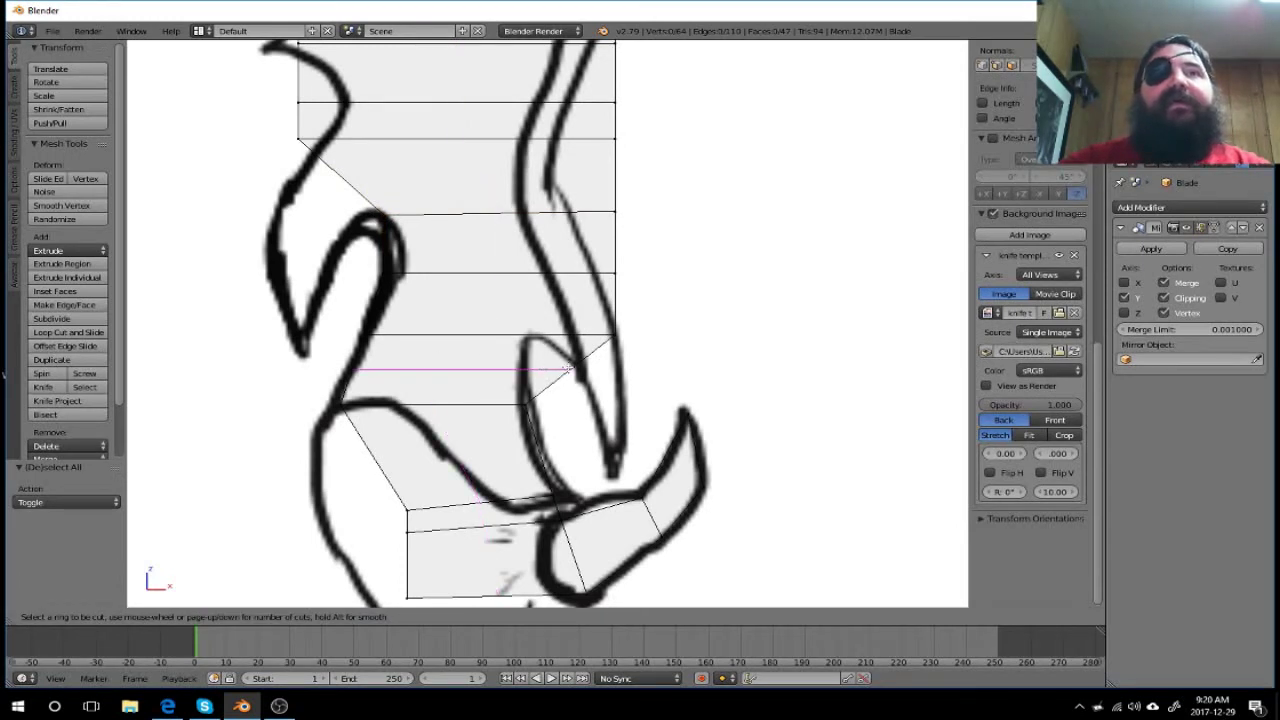
Step: Add an edge loop across the lower blade and select its right vertex
left_click(566, 370)
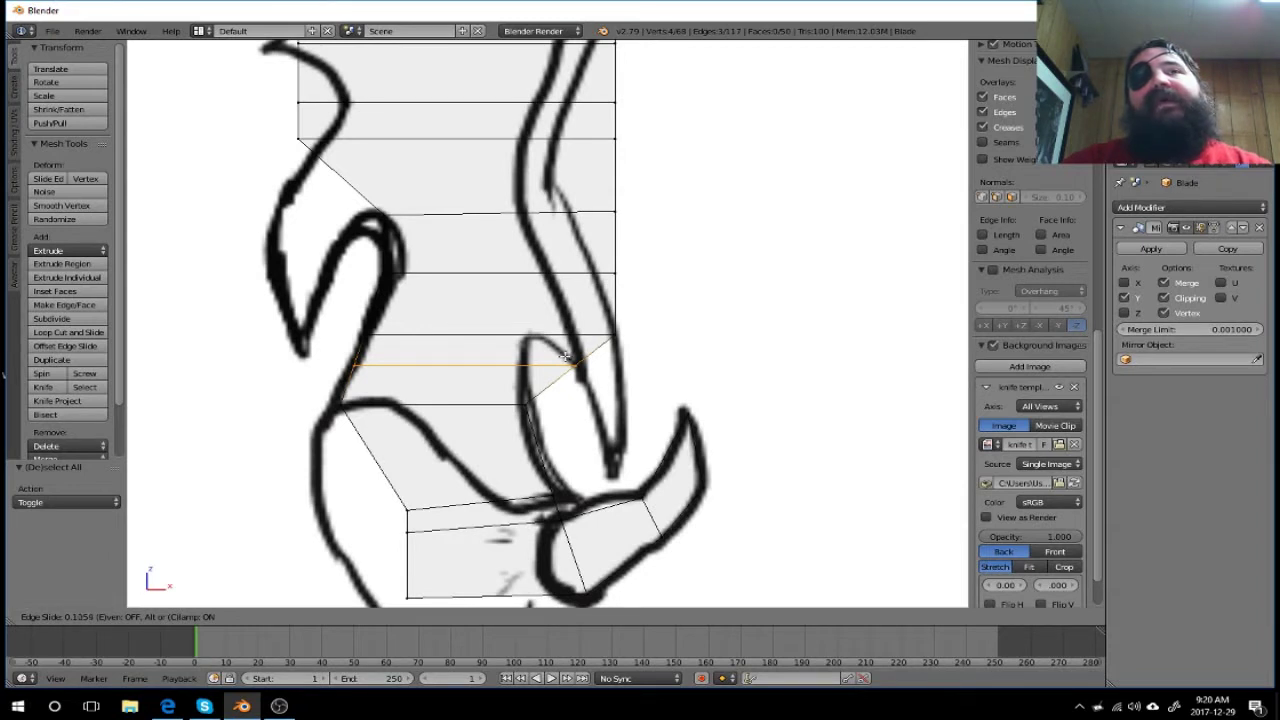
left_click(565, 357)
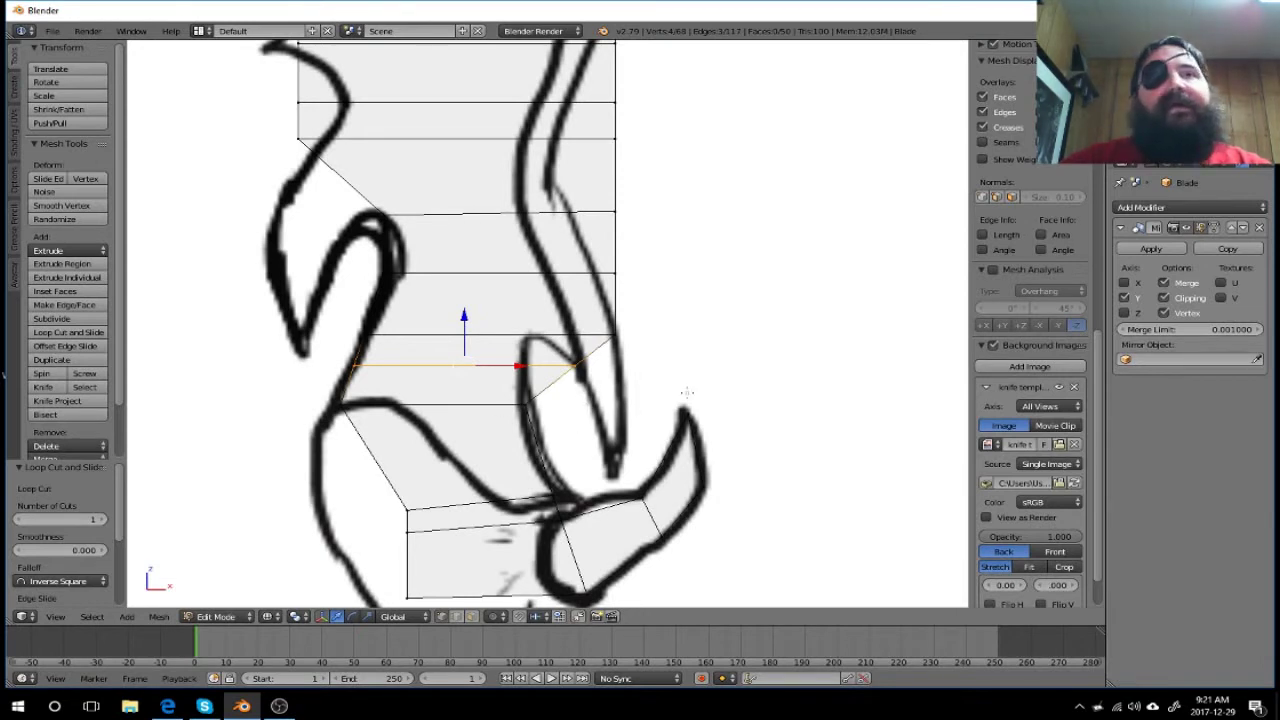
key("a")
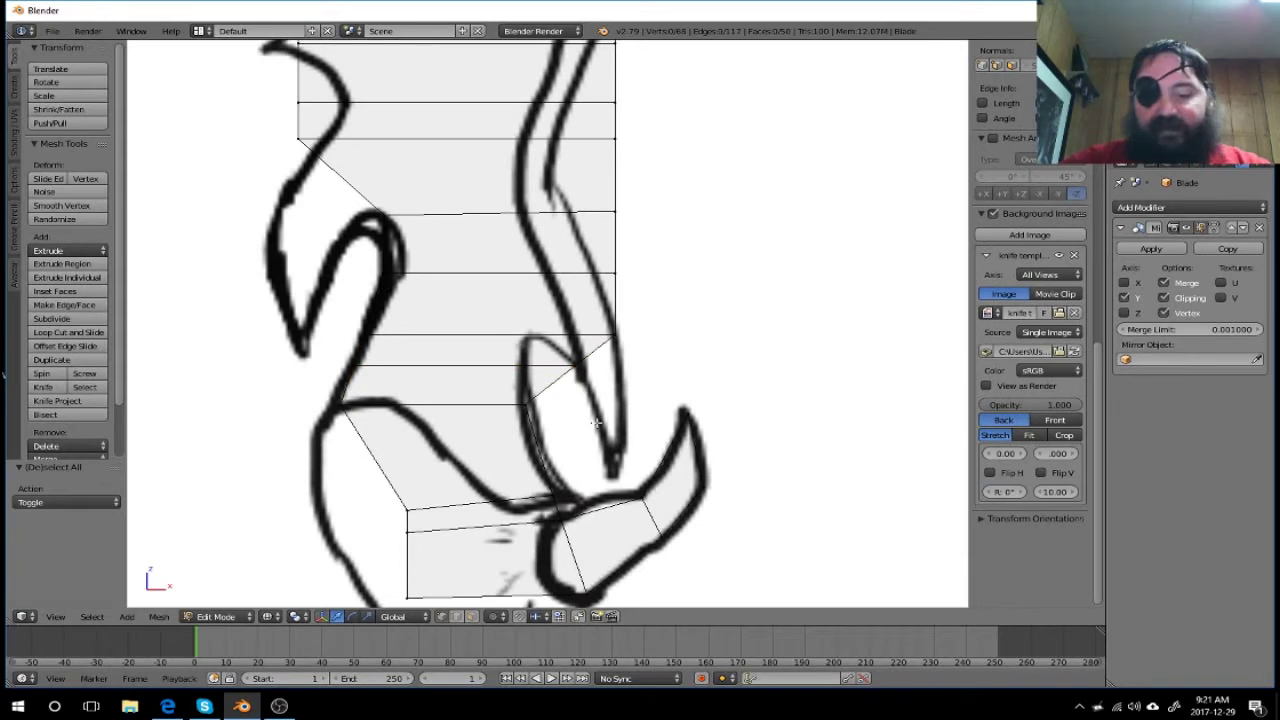
key("b")
left_click_drag(556, 357, 590, 378)
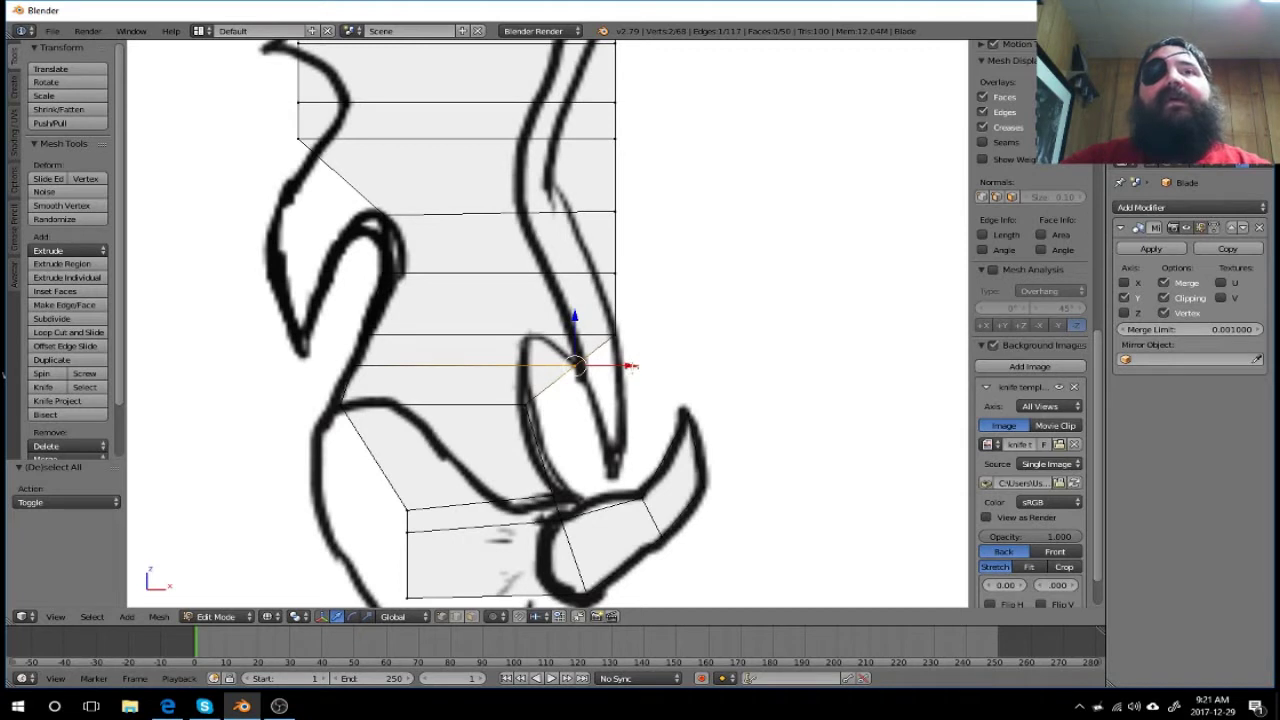
Step: Move that vertex onto the template's inner curve, ending 0.207 along X, then orbit to inspect
key("g")
key("x")
left_click(590, 370)
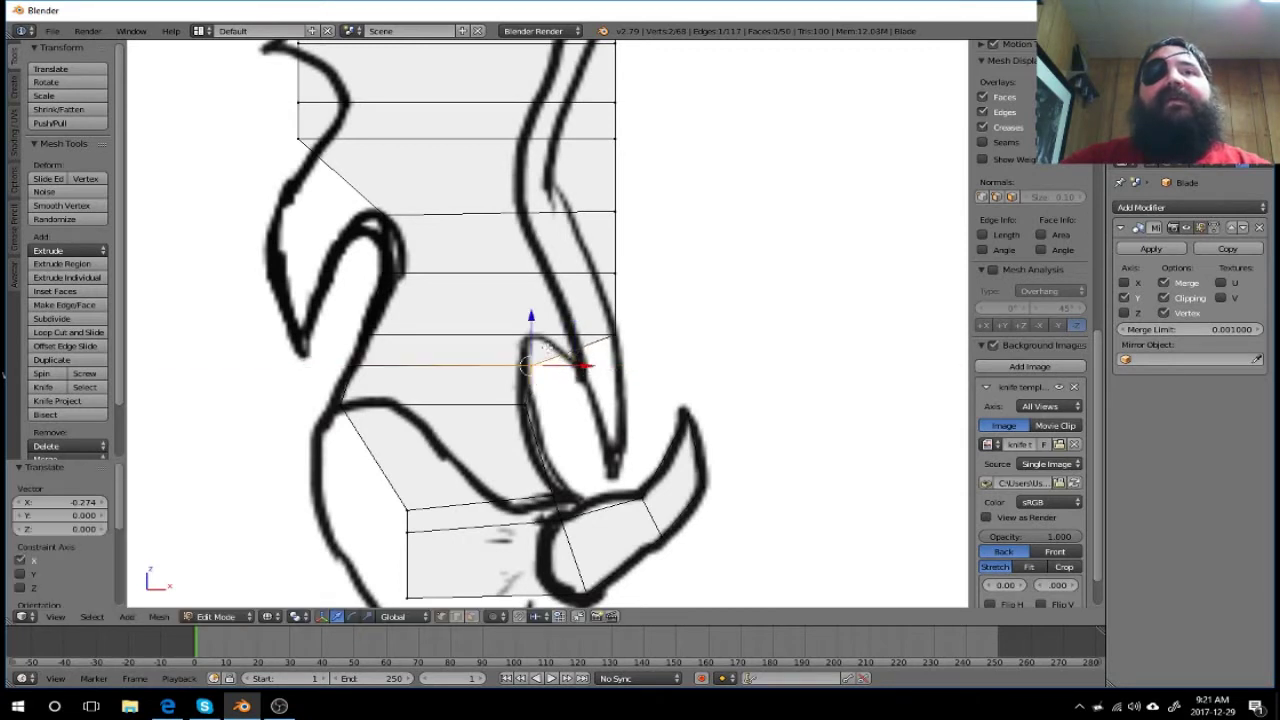
key("g")
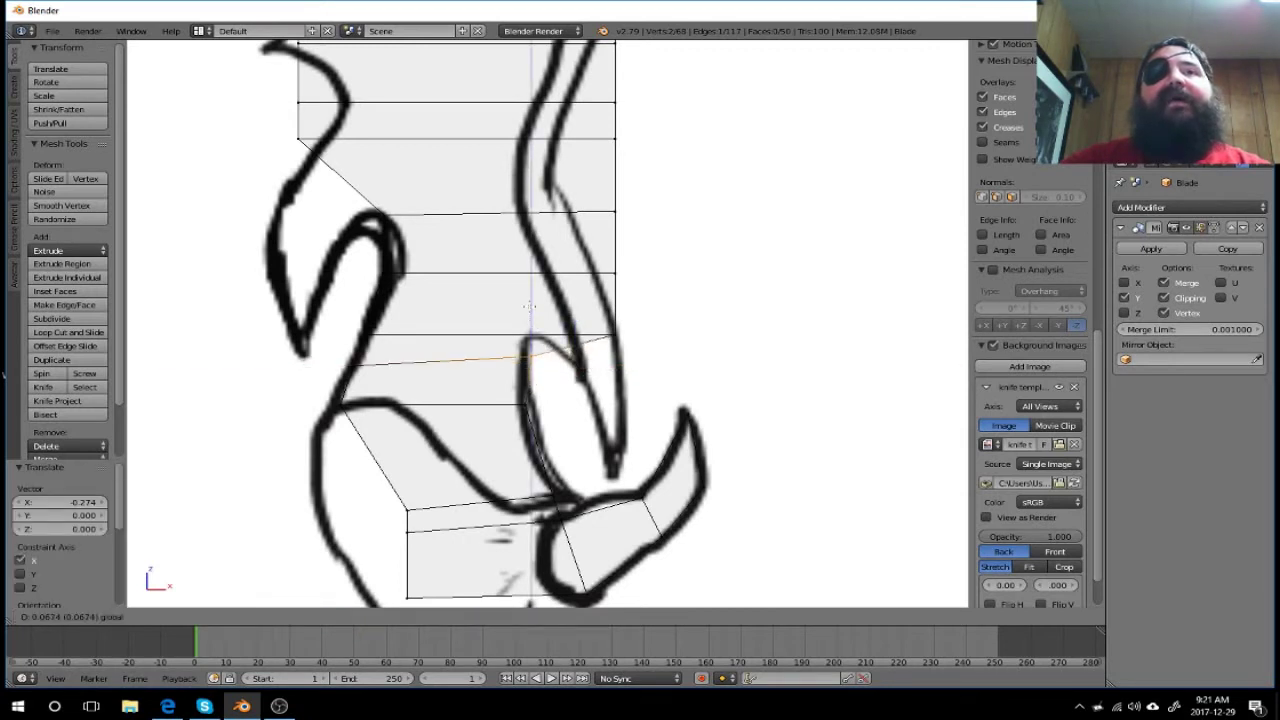
key("z")
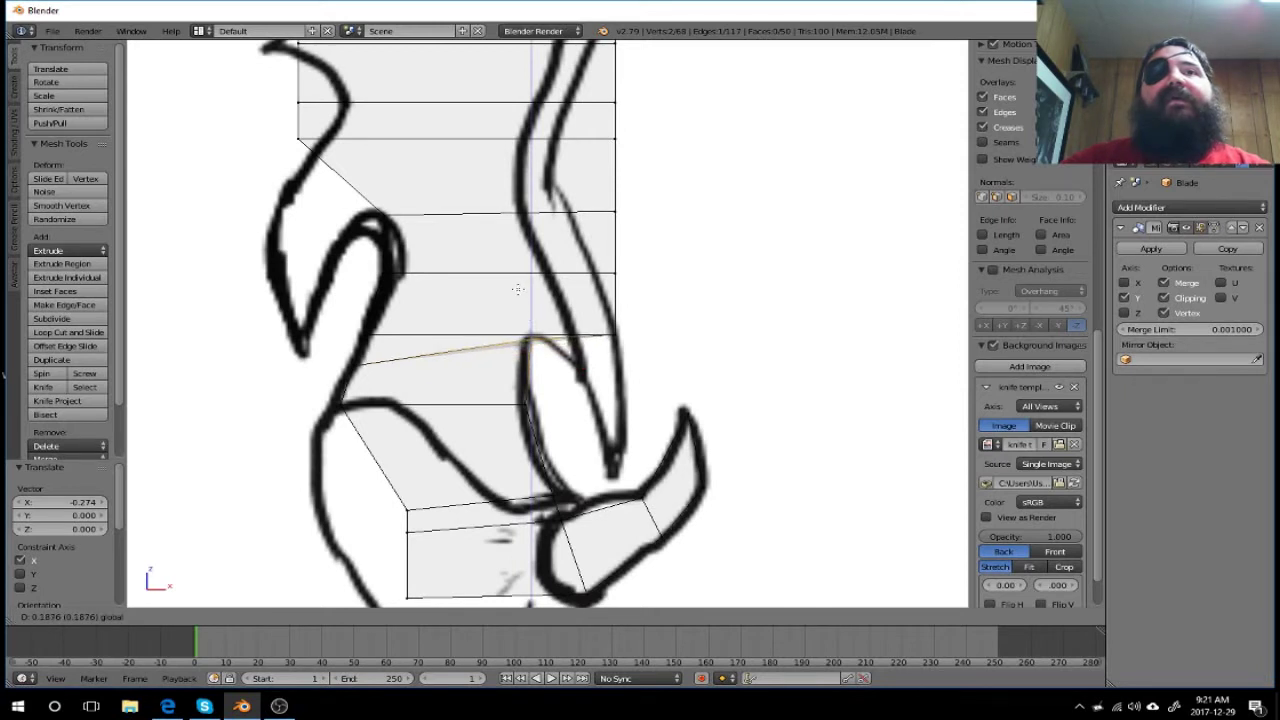
left_click(540, 316)
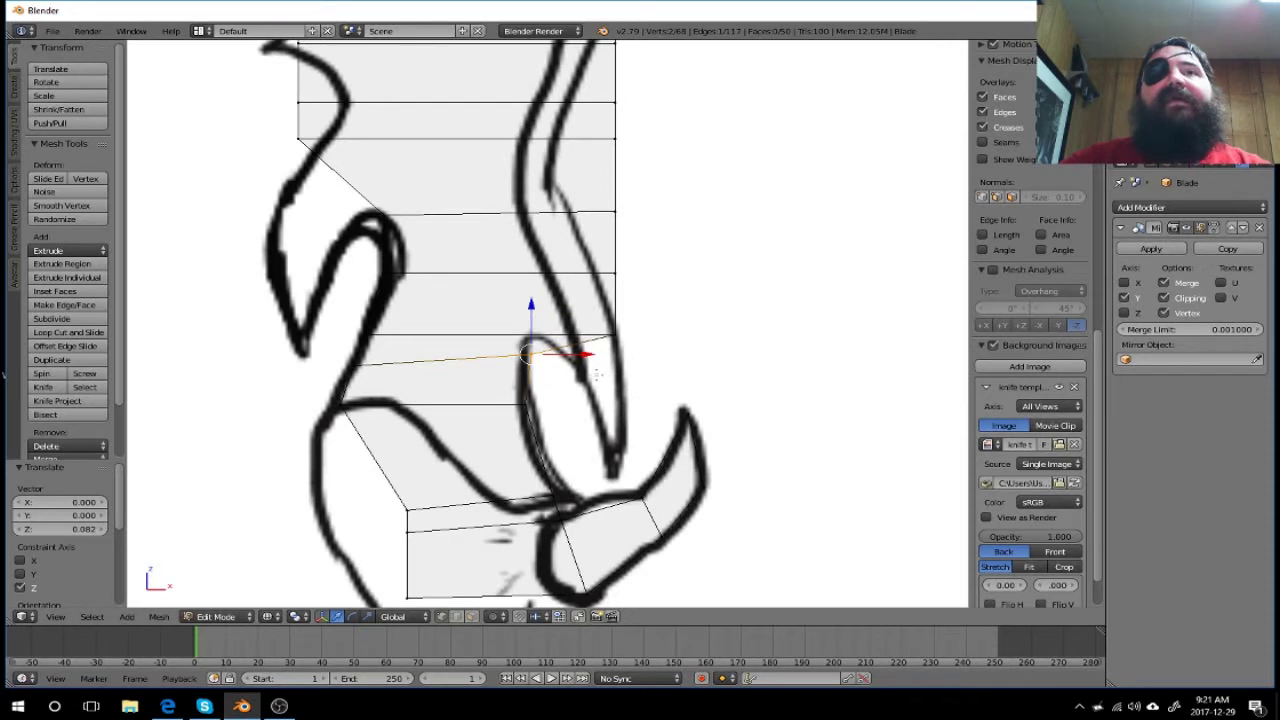
key("g")
key("x")
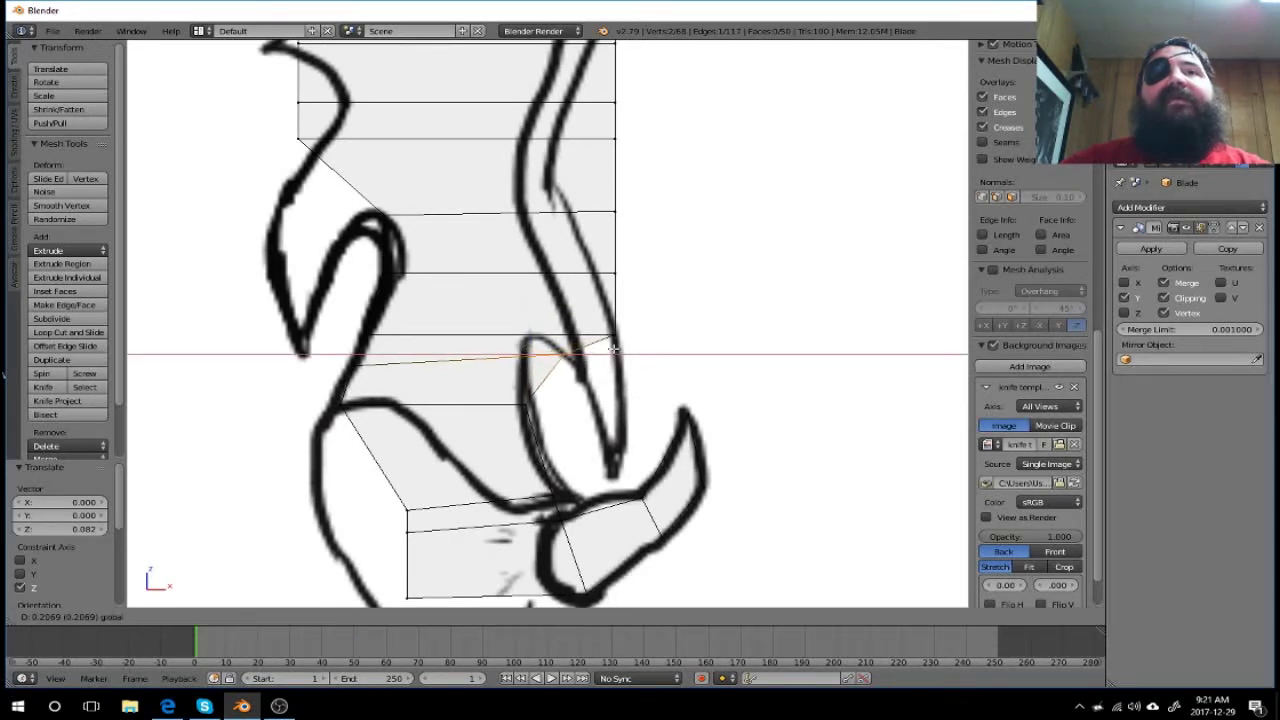
left_click(614, 346)
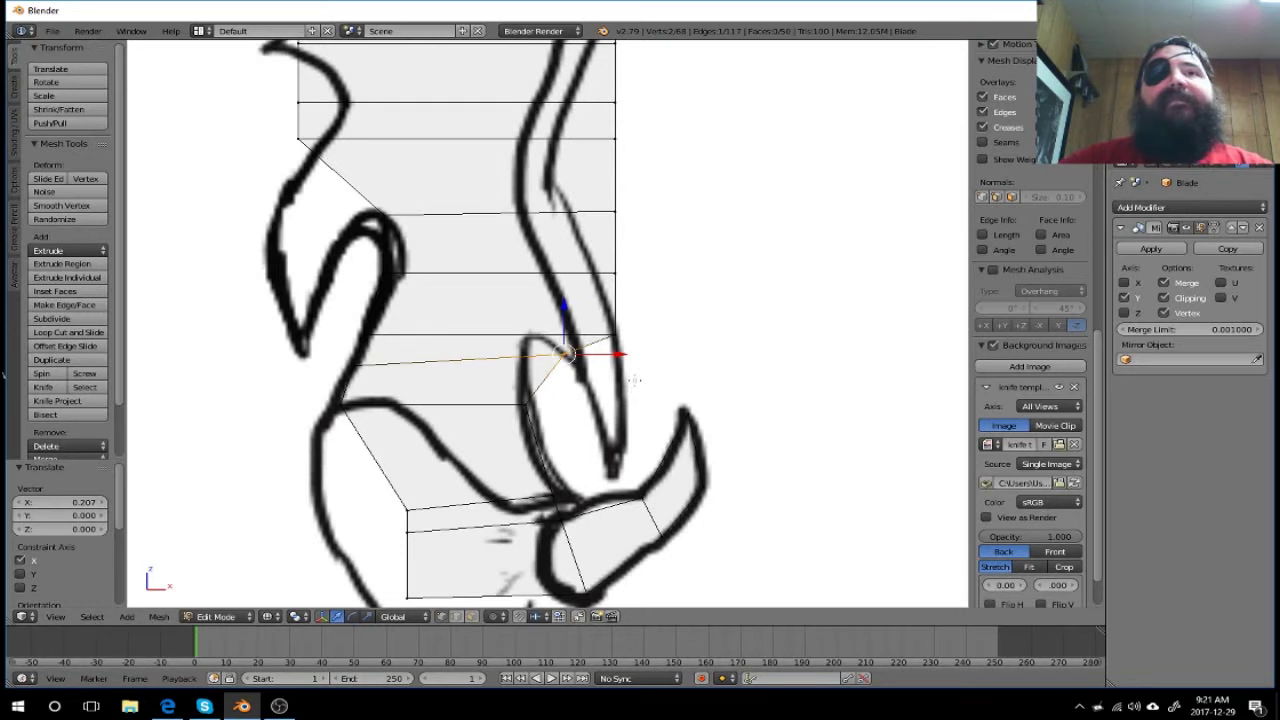
mouse_move(717, 456)
middle_mouse_down()
mouse_move(706, 388)
mouse_move(731, 369)
mouse_move(720, 354)
mouse_move(680, 360)
mouse_move(673, 375)
middle_mouse_up()
Step: Extrude the guard's lower side face and slide it left along X against the template spike
key("a")
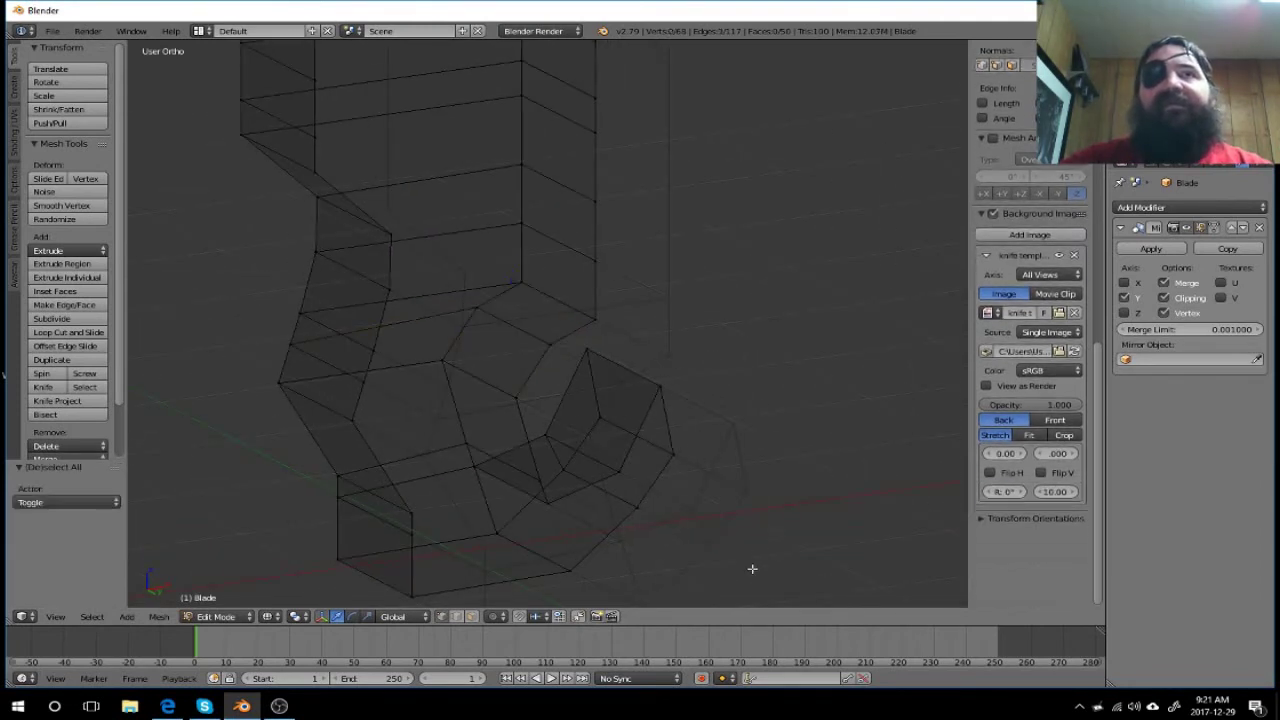
left_click(470, 617)
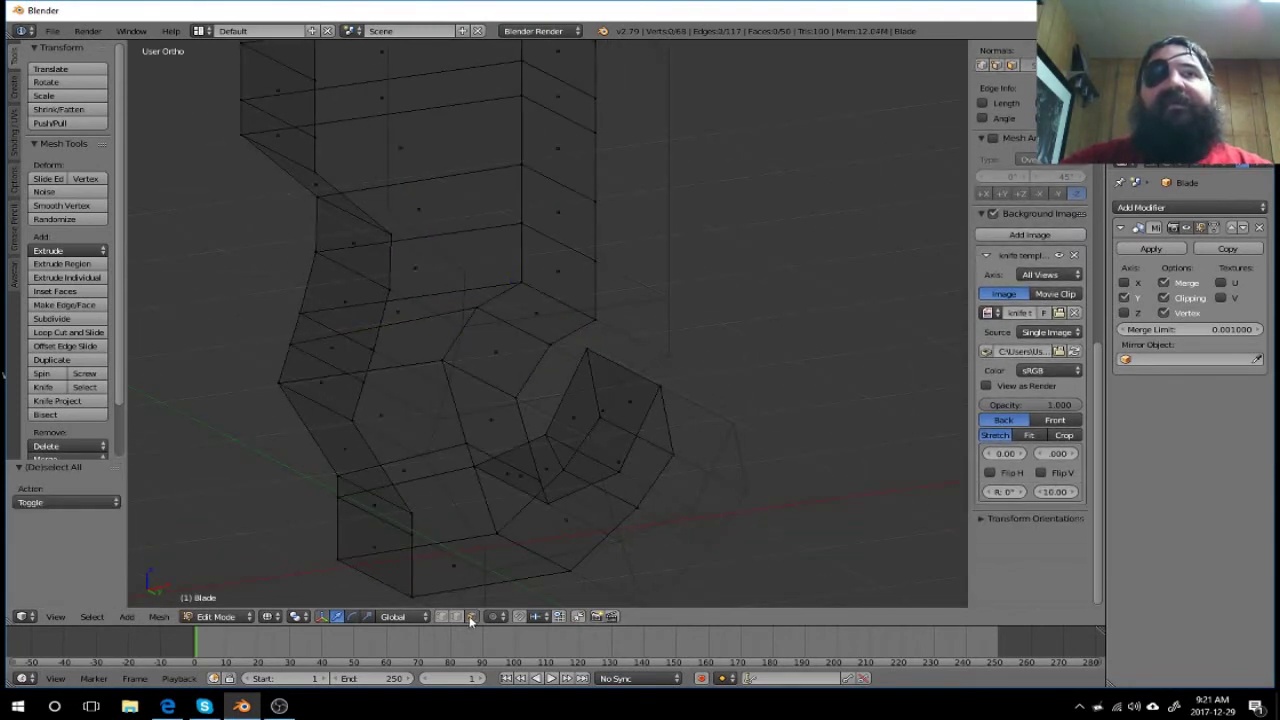
right_click(517, 332)
mouse_move(517, 332)
middle_mouse_down()
mouse_move(557, 394)
mouse_move(620, 422)
mouse_move(576, 406)
middle_mouse_up()
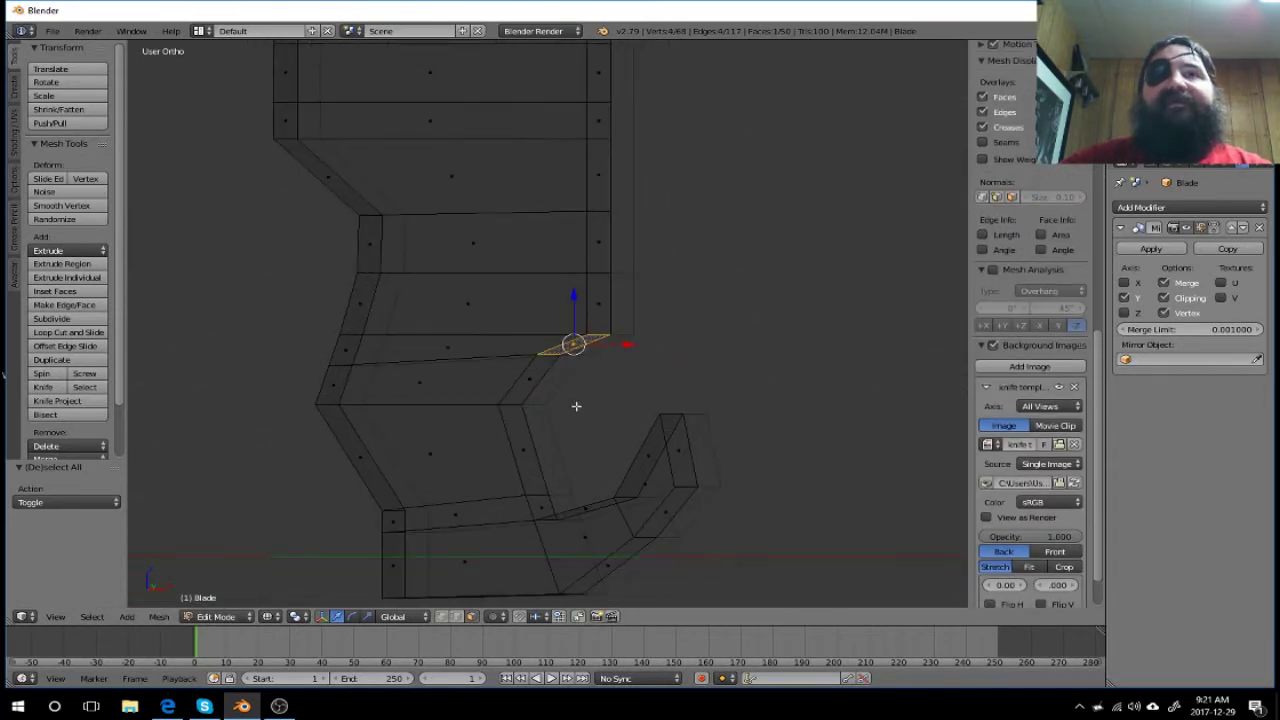
key("KP_1")
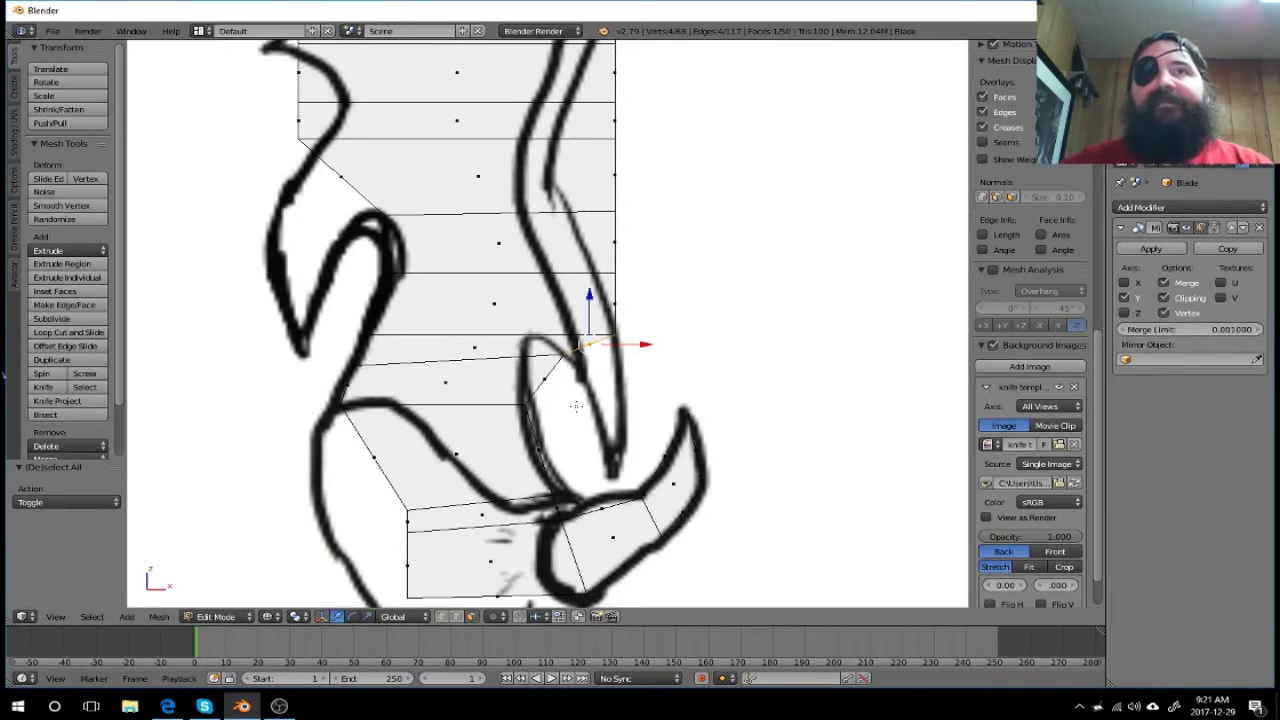
key("e")
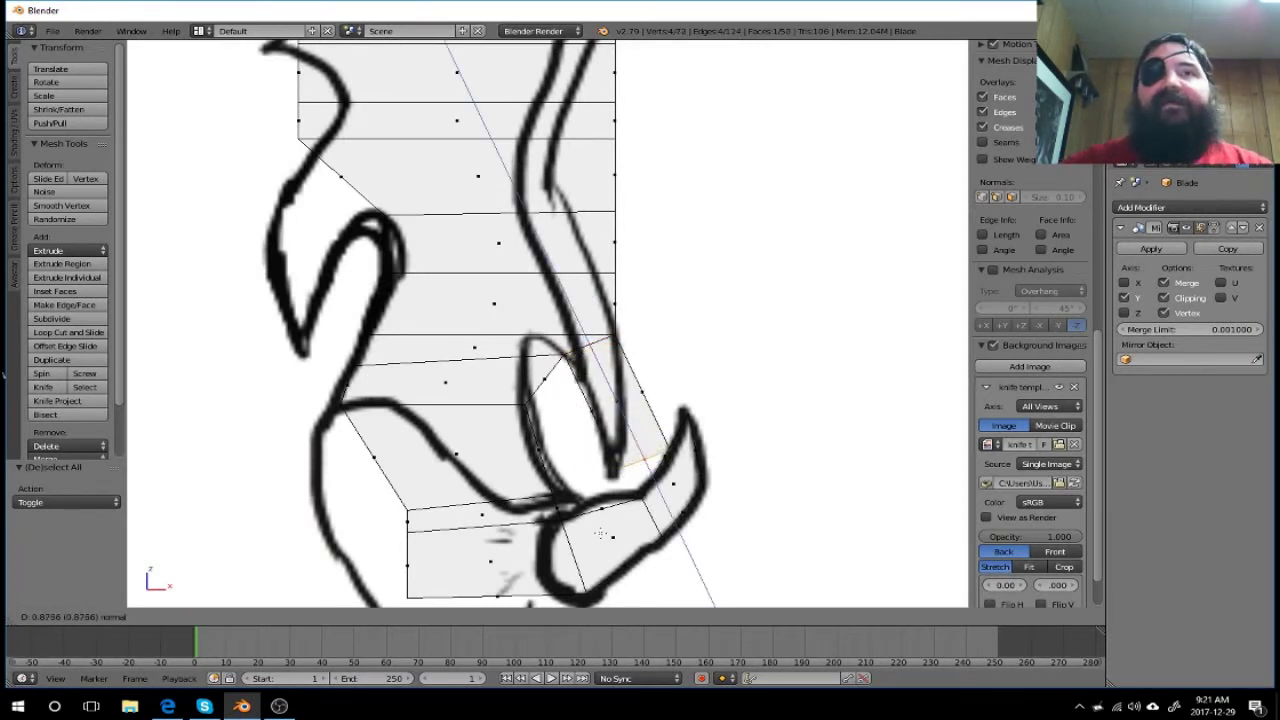
left_click(591, 529)
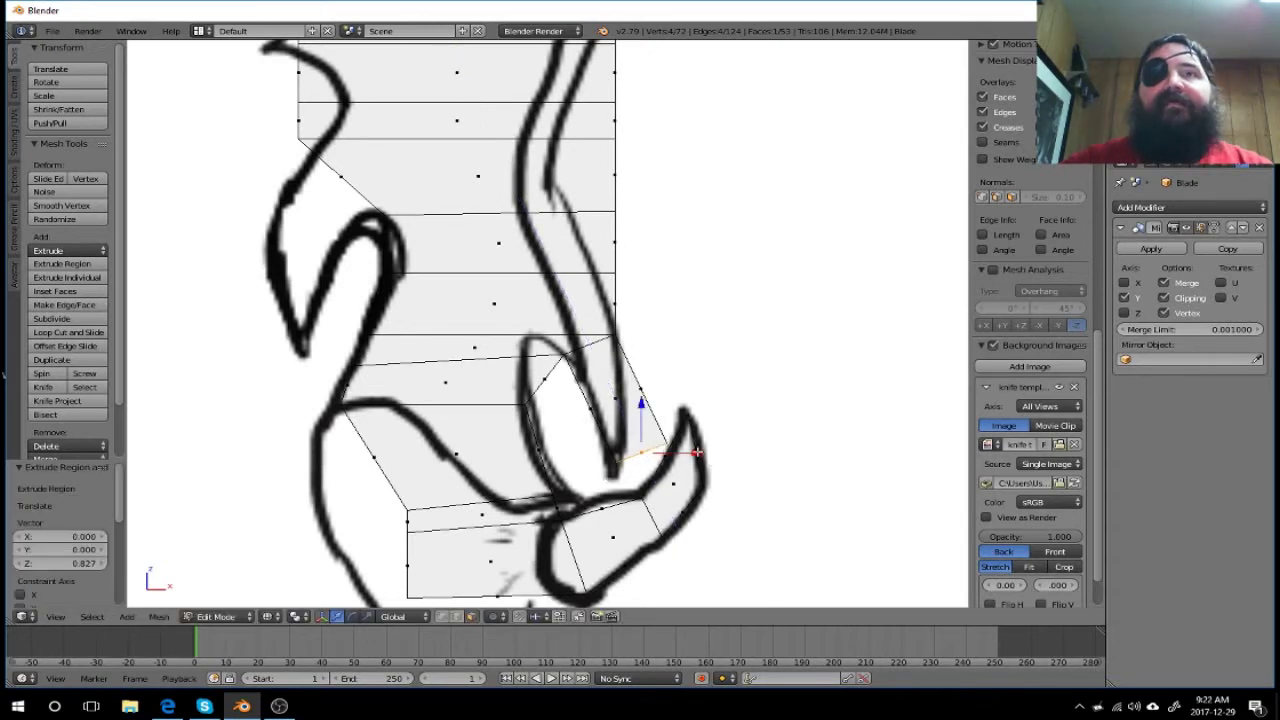
mouse_move(700, 453)
left_mouse_down()
mouse_move(671, 463)
mouse_move(685, 463)
left_mouse_up()
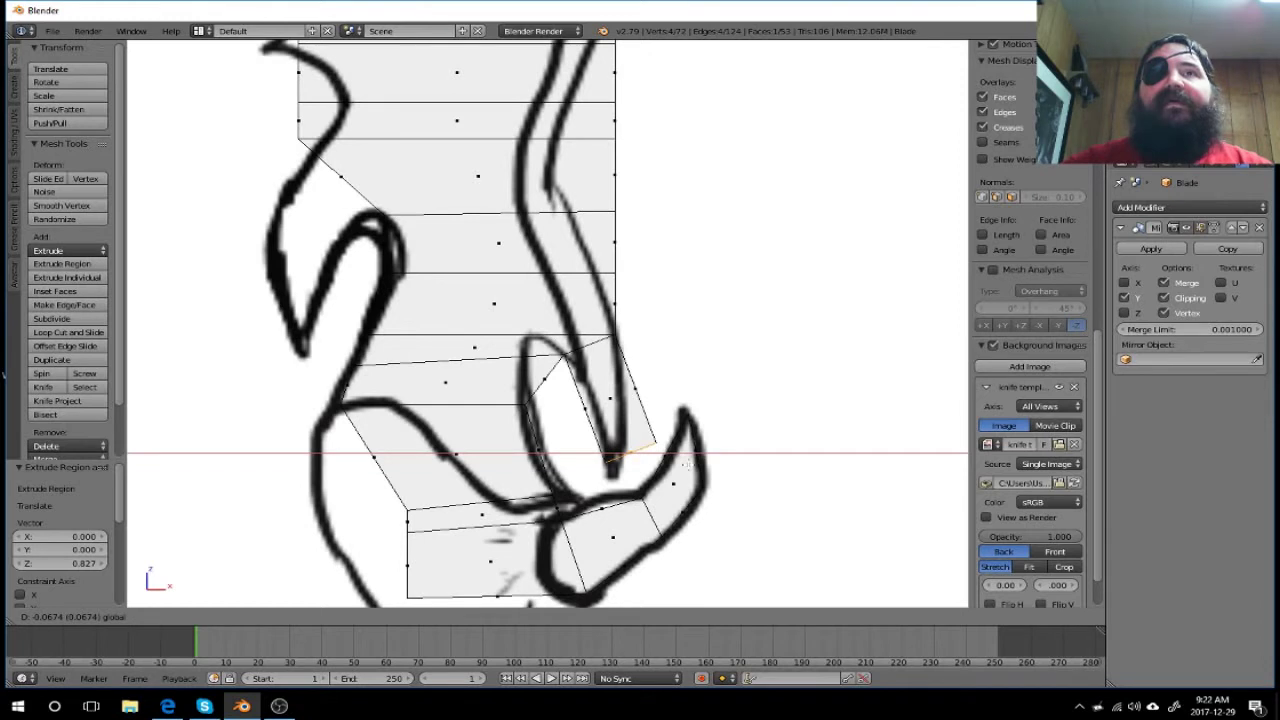
left_click_drag(685, 463, 686, 463)
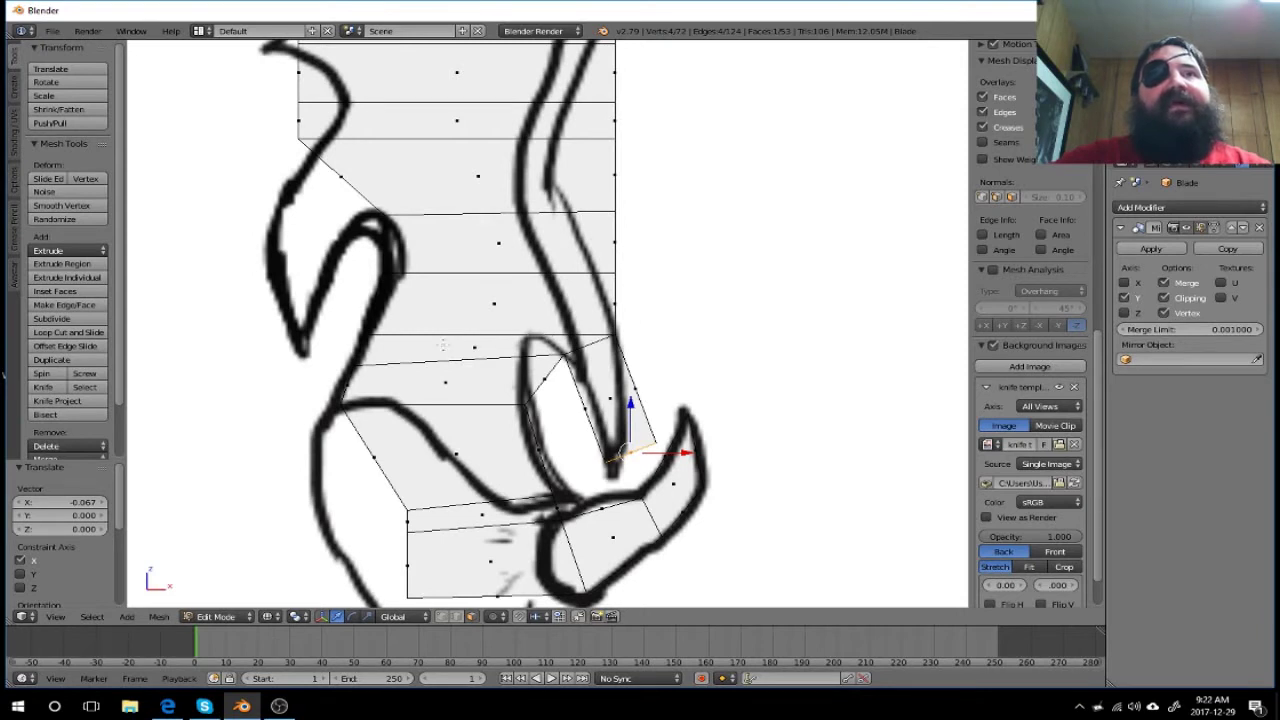
Step: Raise the prong's horizontal top edge on Z onto the template outline
left_click(453, 618)
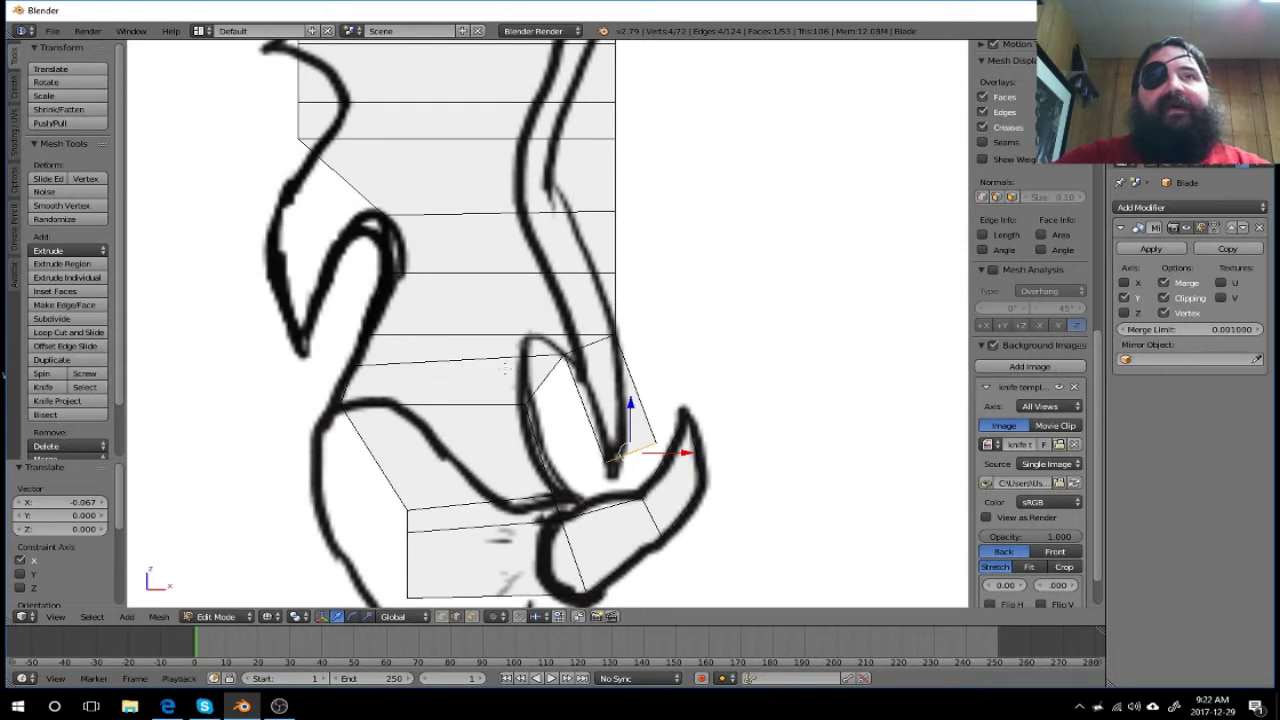
right_click(483, 330)
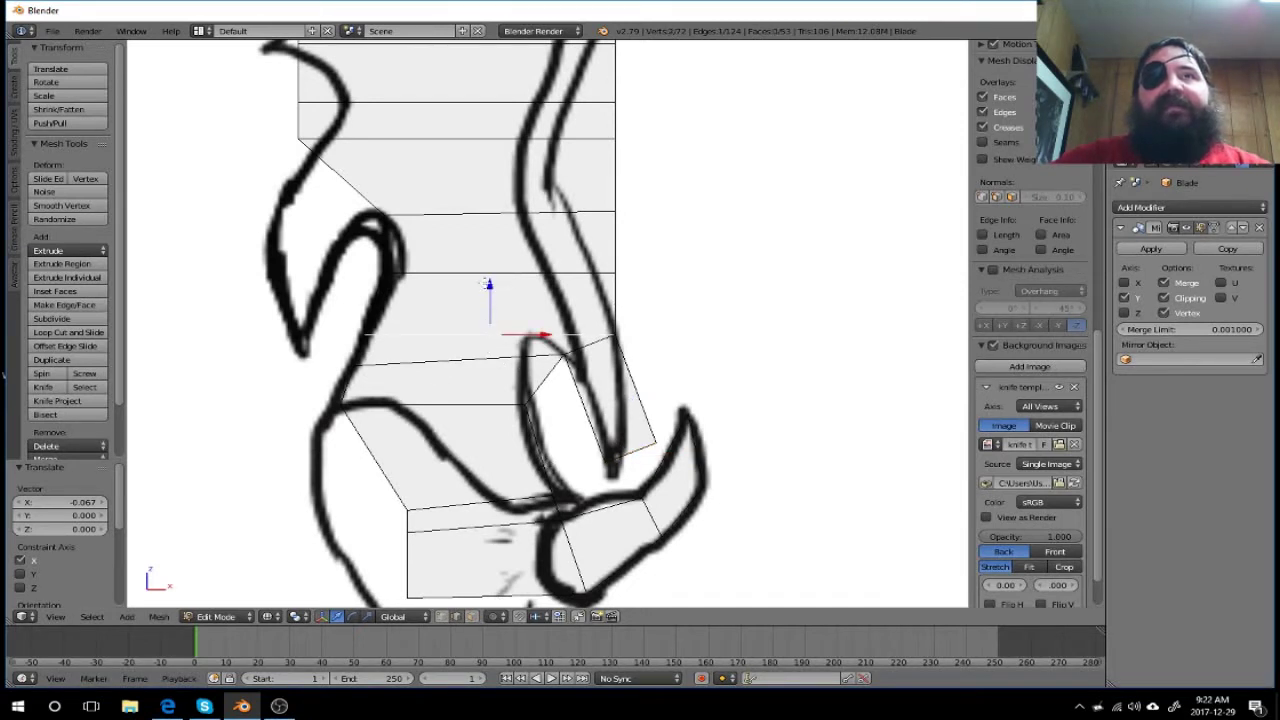
key("g")
key("z")
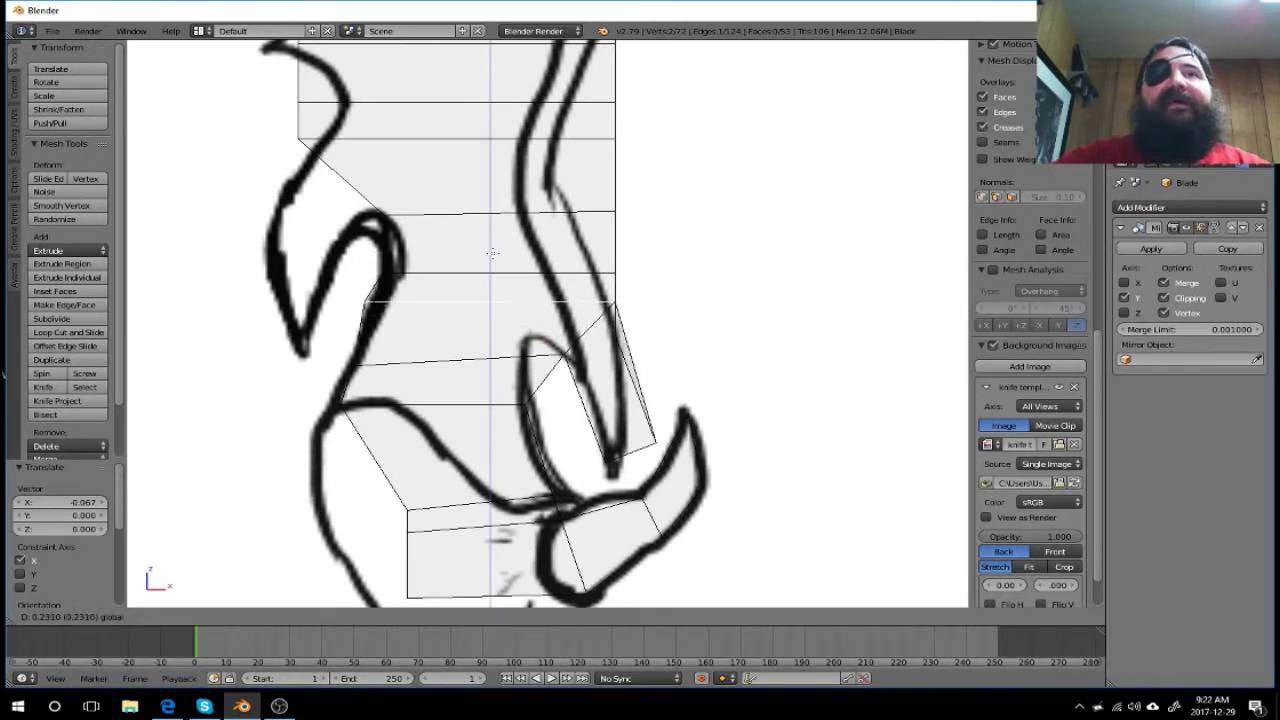
left_click(489, 255)
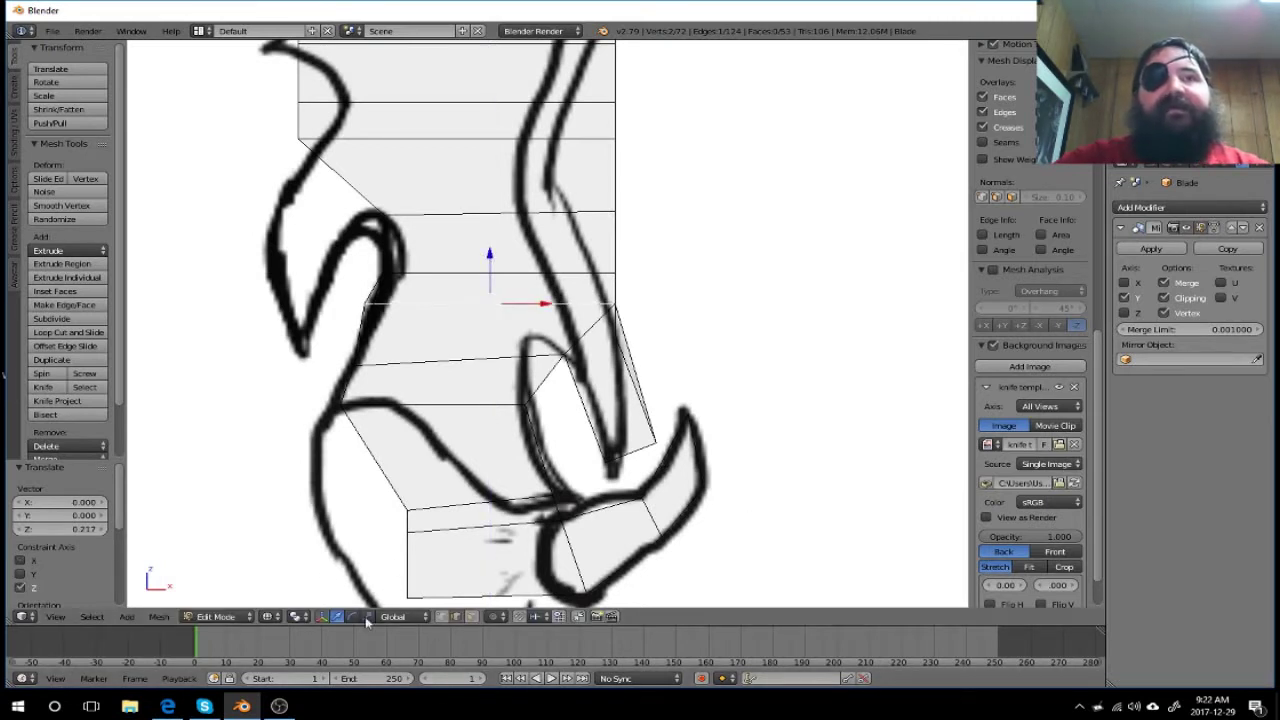
left_click(441, 616)
Step: Shift the guard's left-edge and right-corner vertices along X onto the template line (right one -0.063)
key("a")
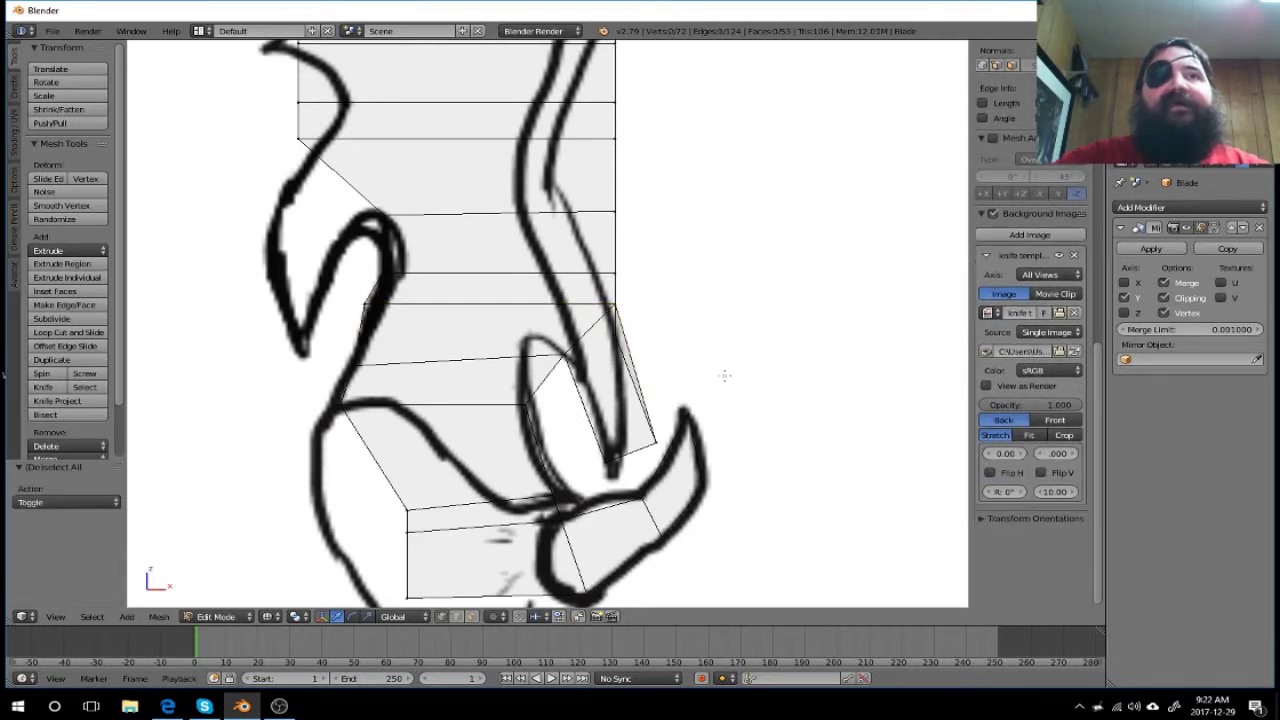
key("a")
key("a")
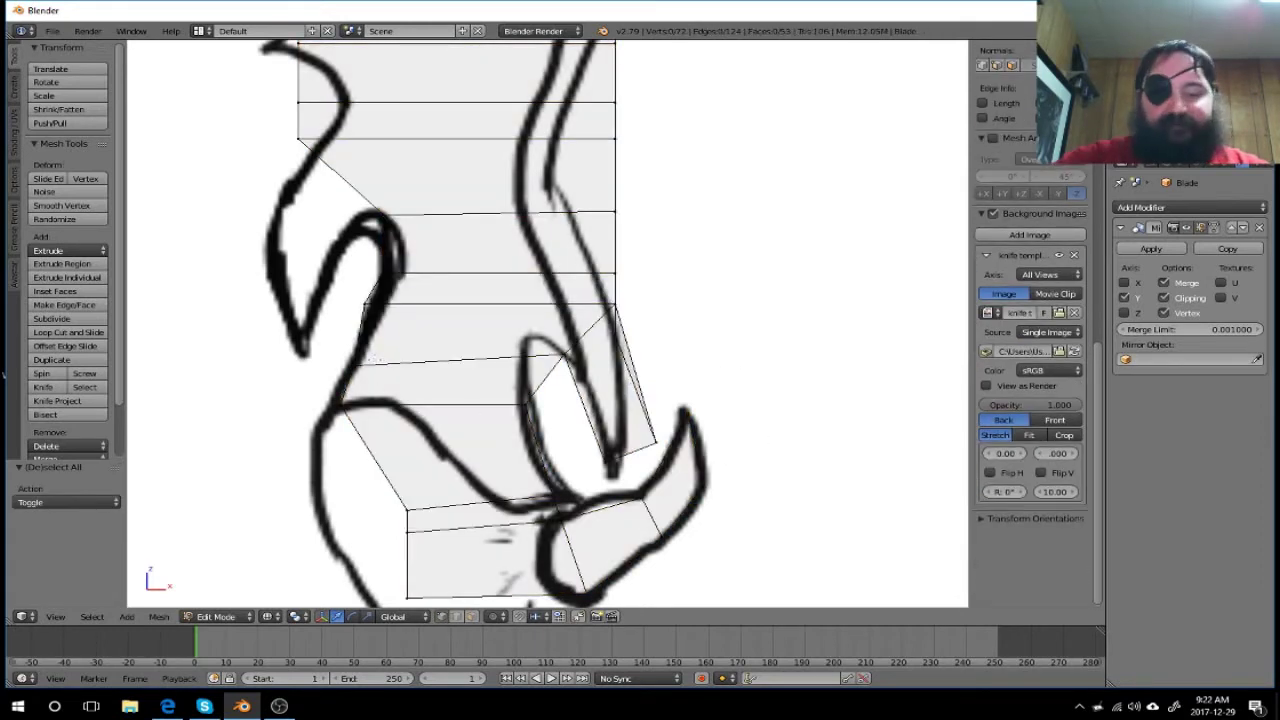
key("b")
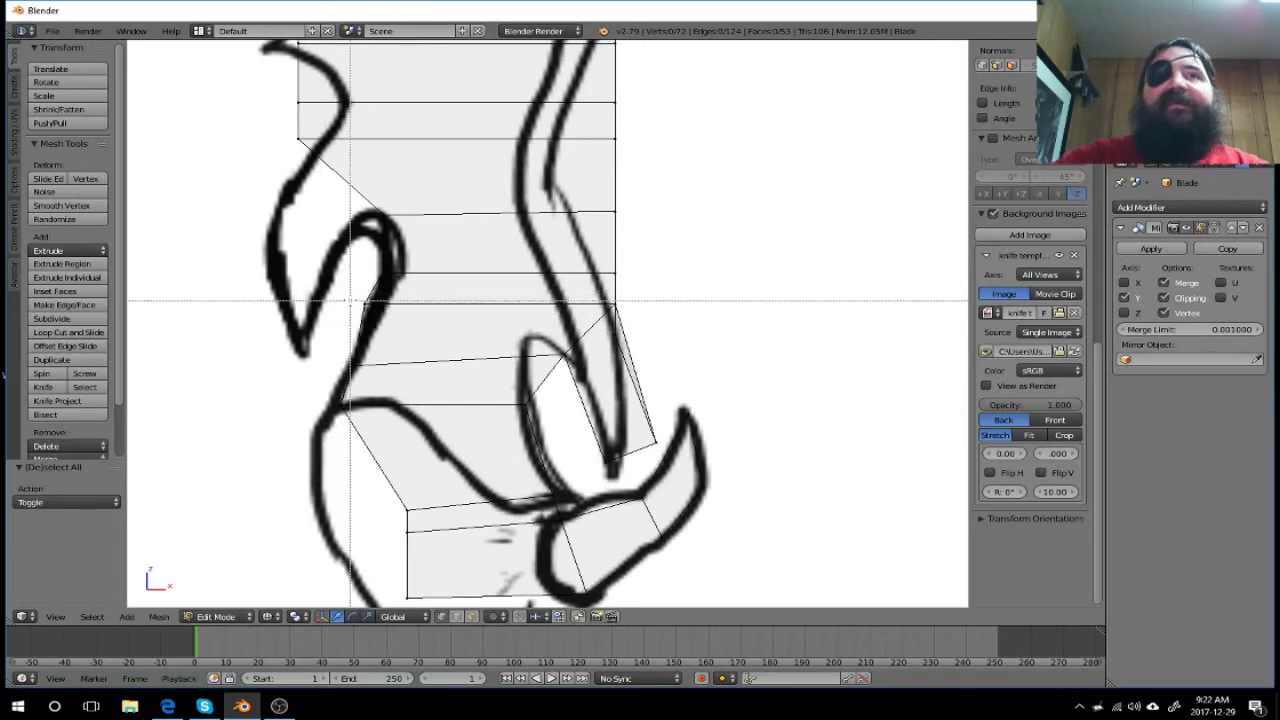
mouse_move(346, 290)
left_mouse_down()
mouse_move(390, 318)
mouse_move(430, 303)
left_mouse_up()
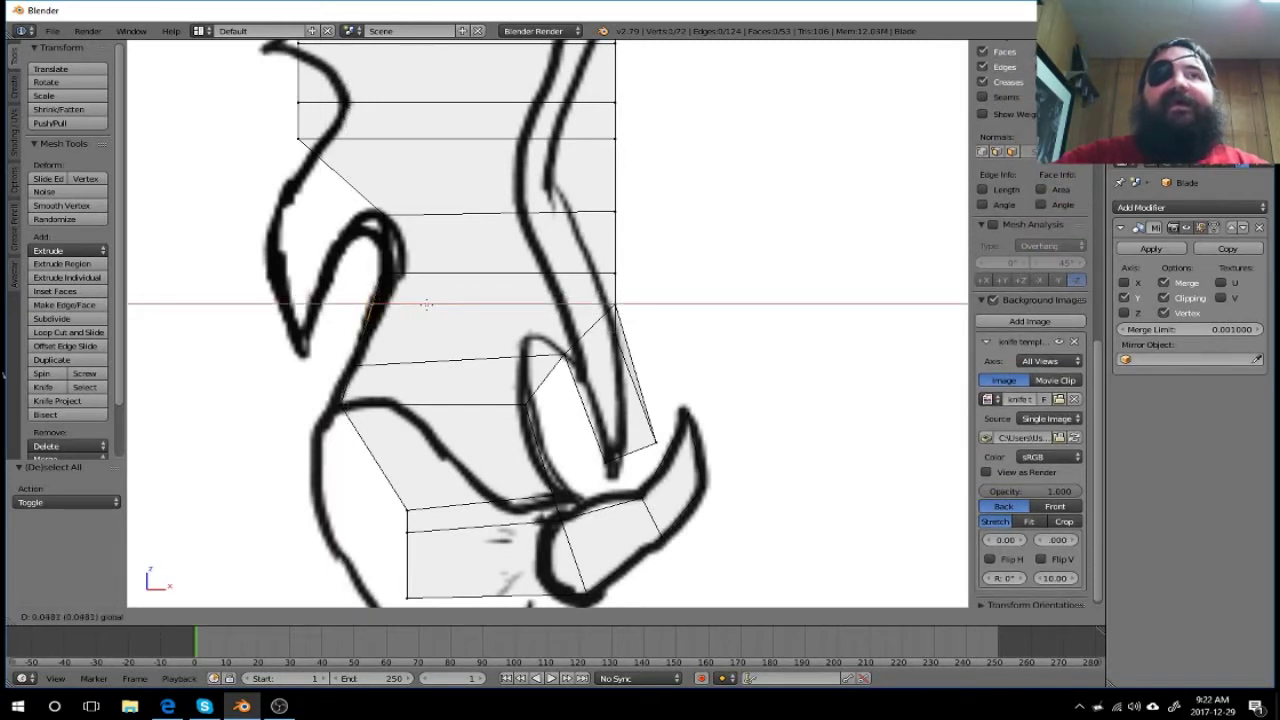
left_click_drag(430, 303, 430, 303)
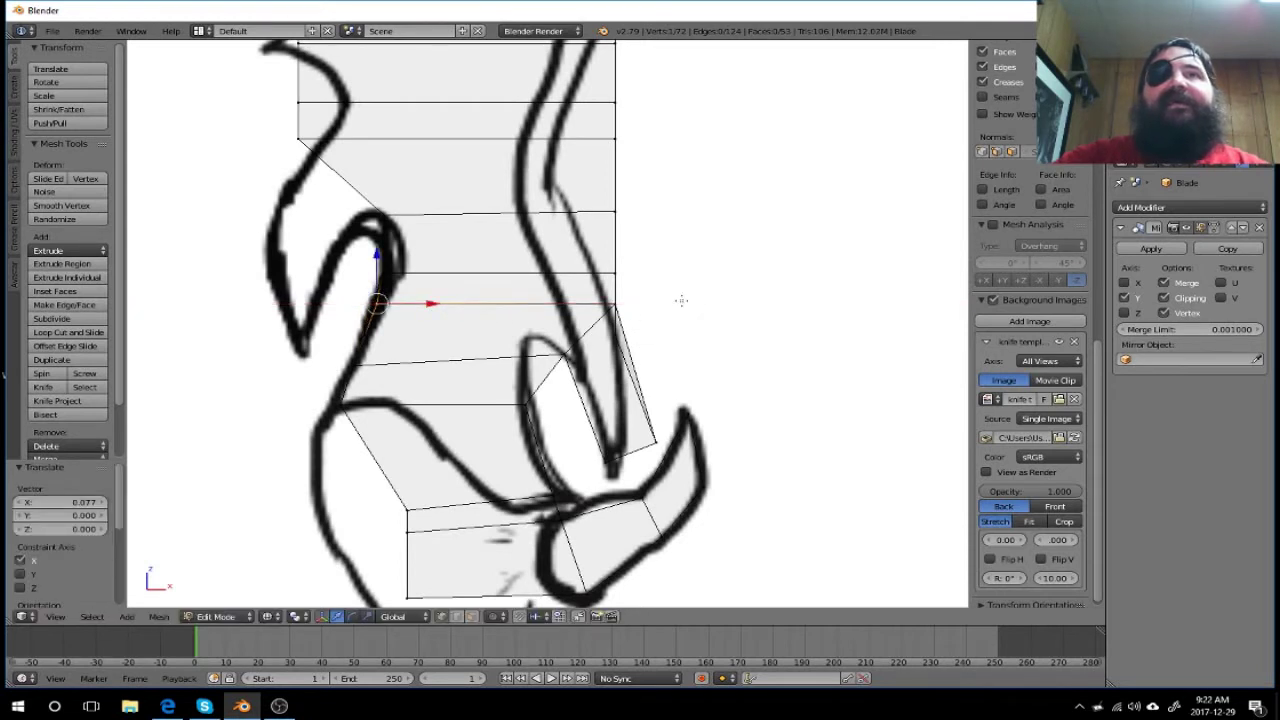
key("a")
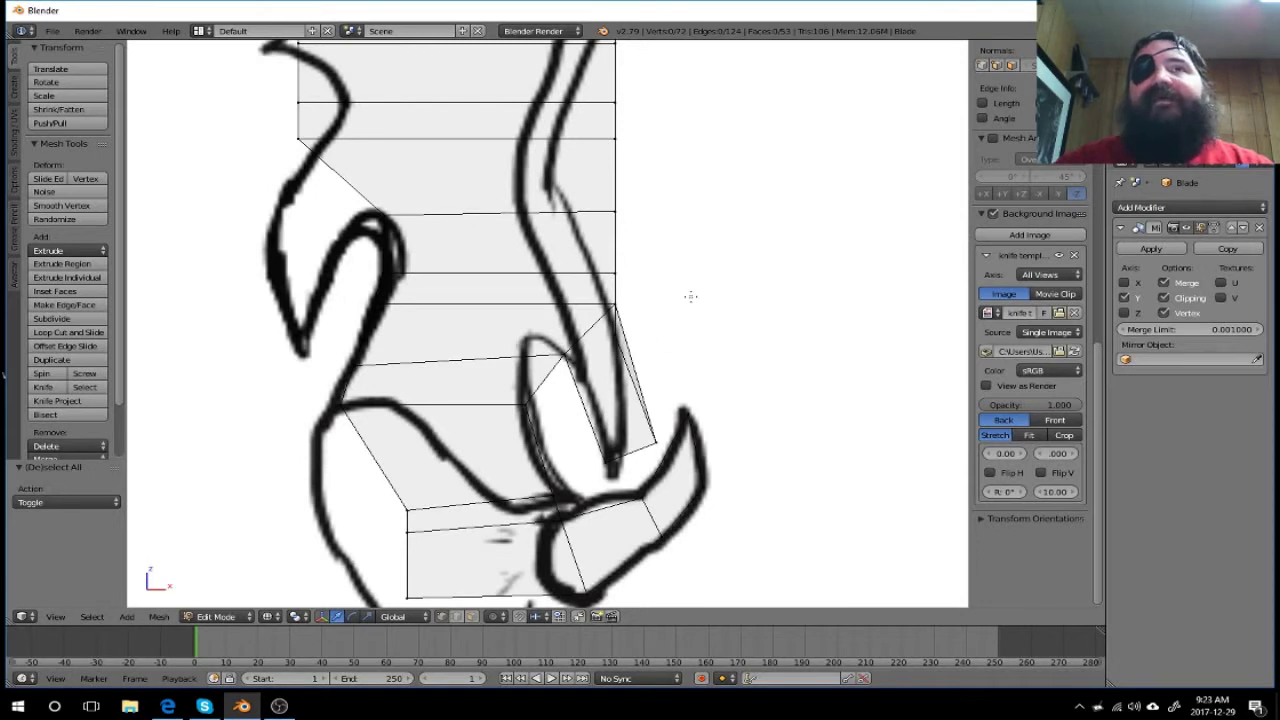
key("b")
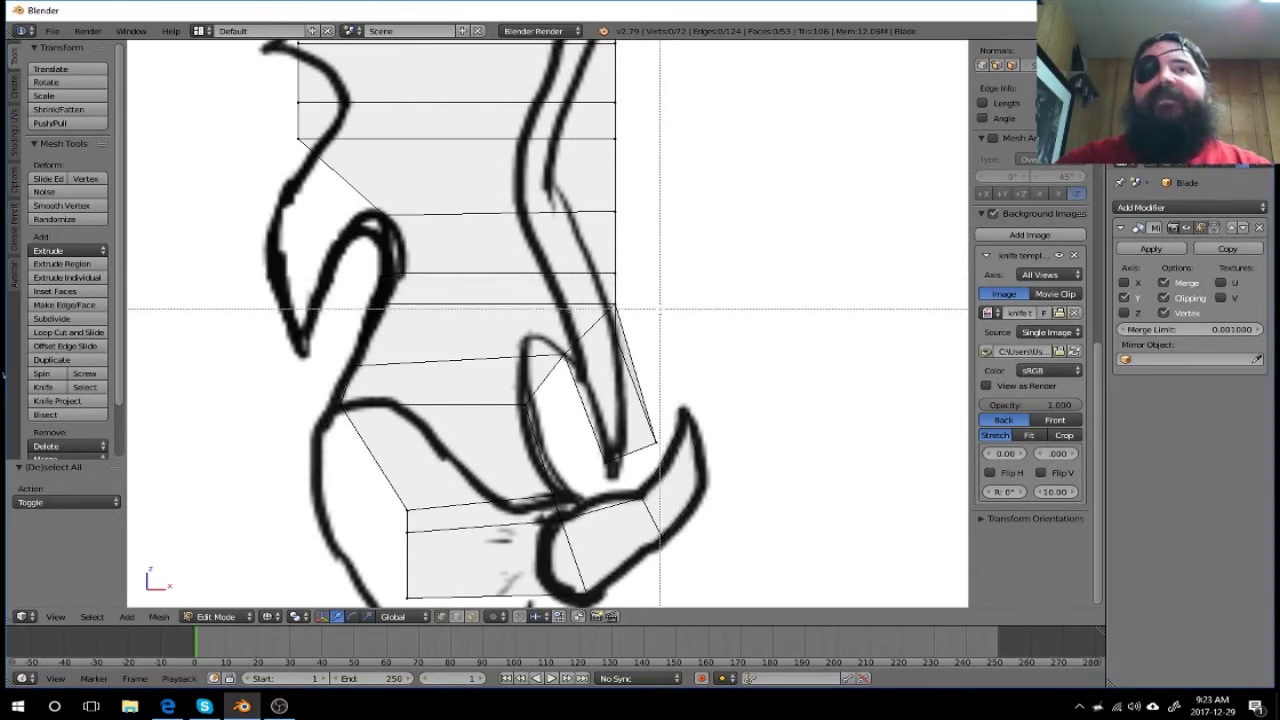
left_click_drag(642, 294, 594, 310)
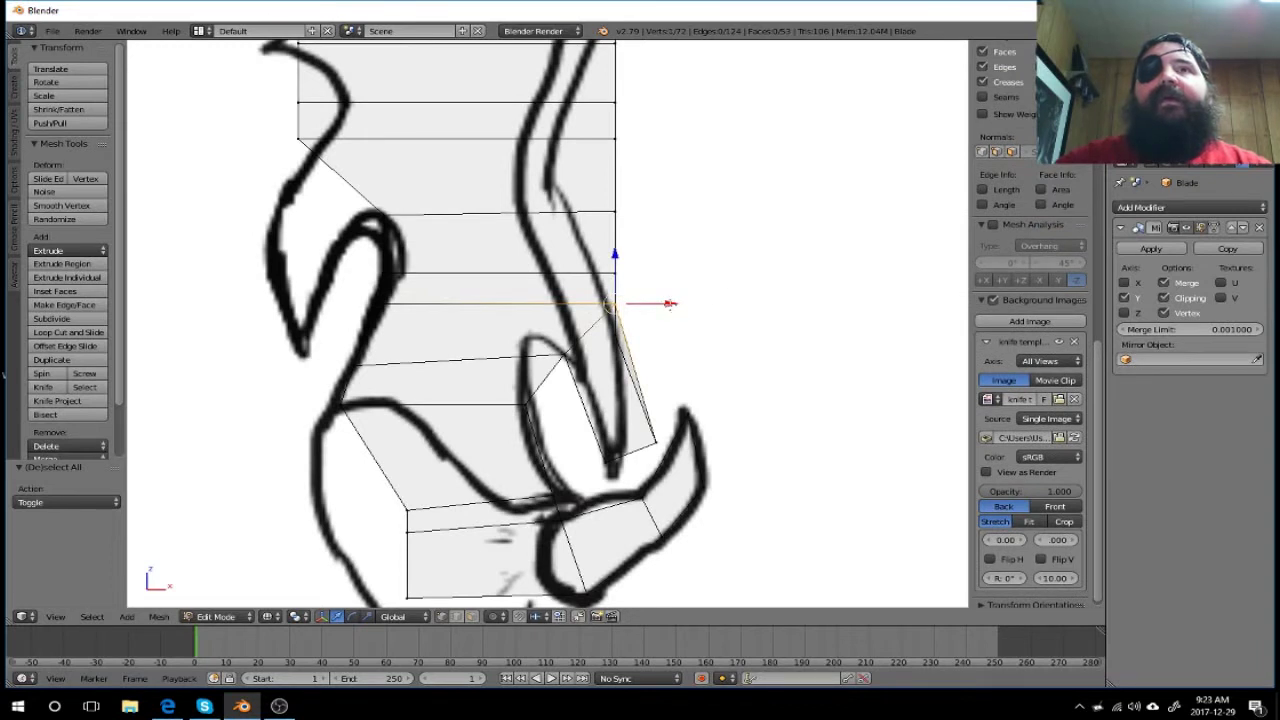
key("g")
key("x")
key("Return")
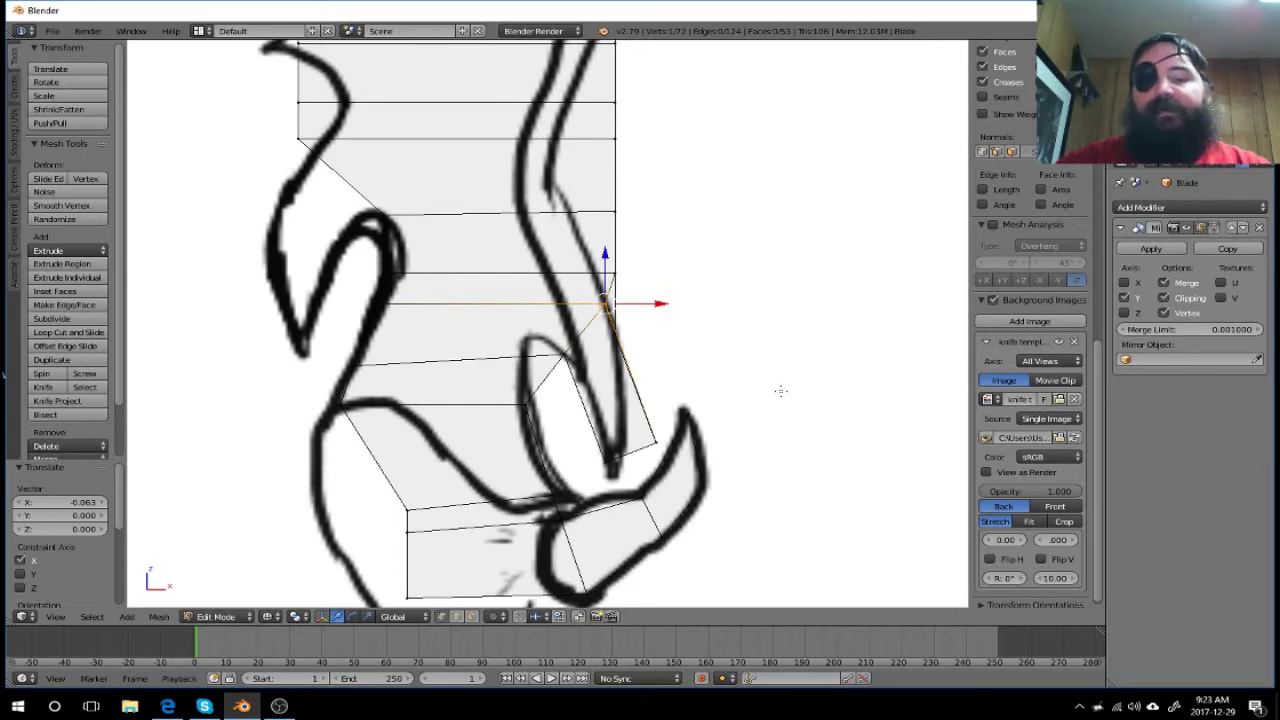
key("a")
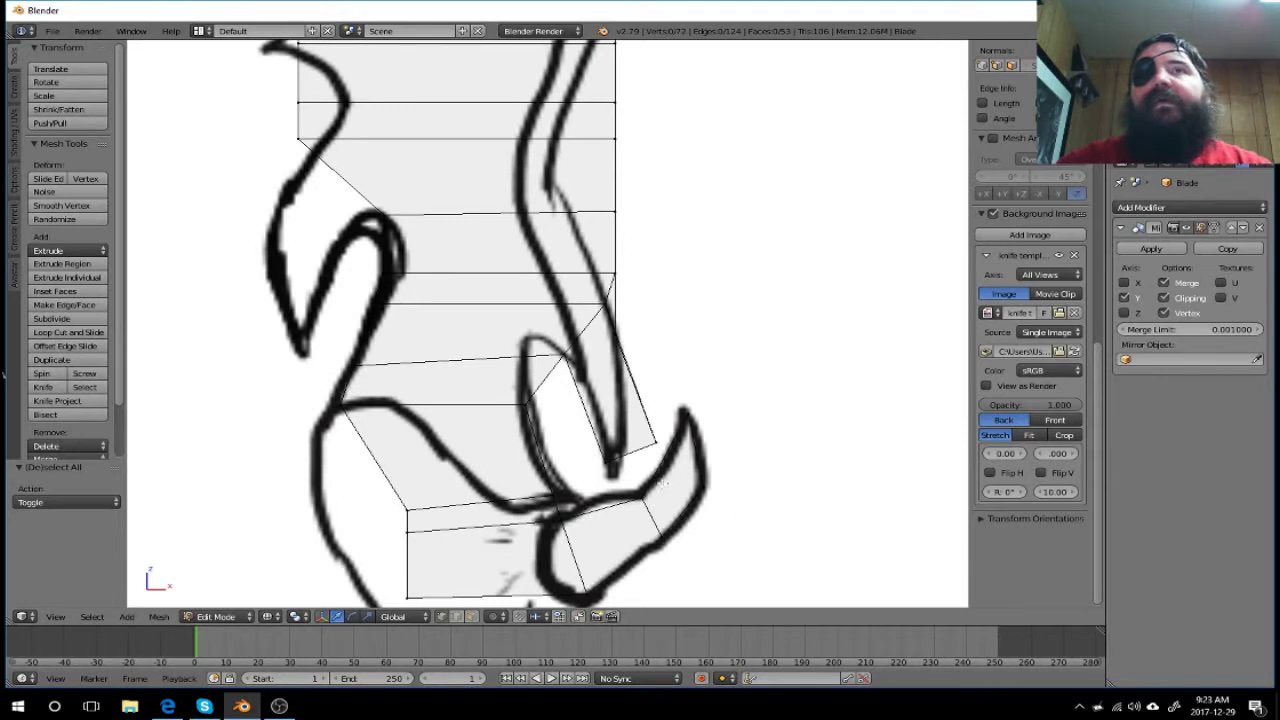
Step: Shift the prong's outer edge along X onto the template
key("b")
left_click(643, 433)
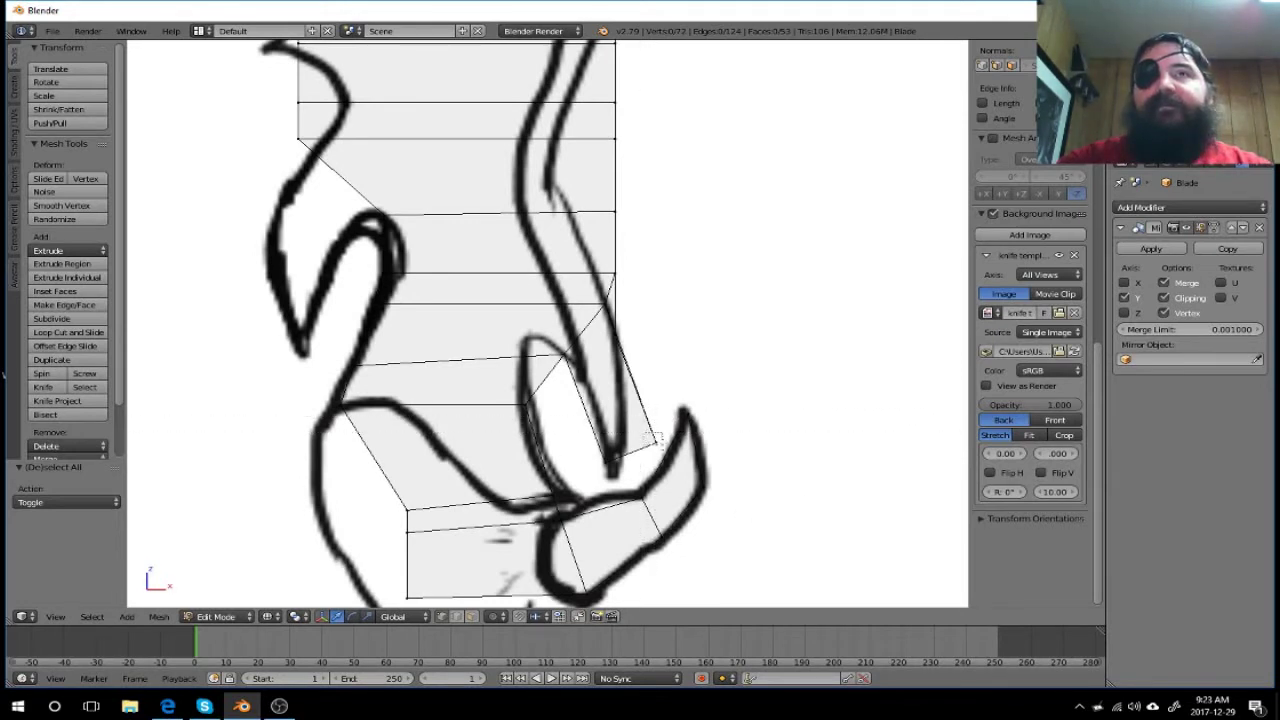
left_click_drag(650, 437, 670, 452)
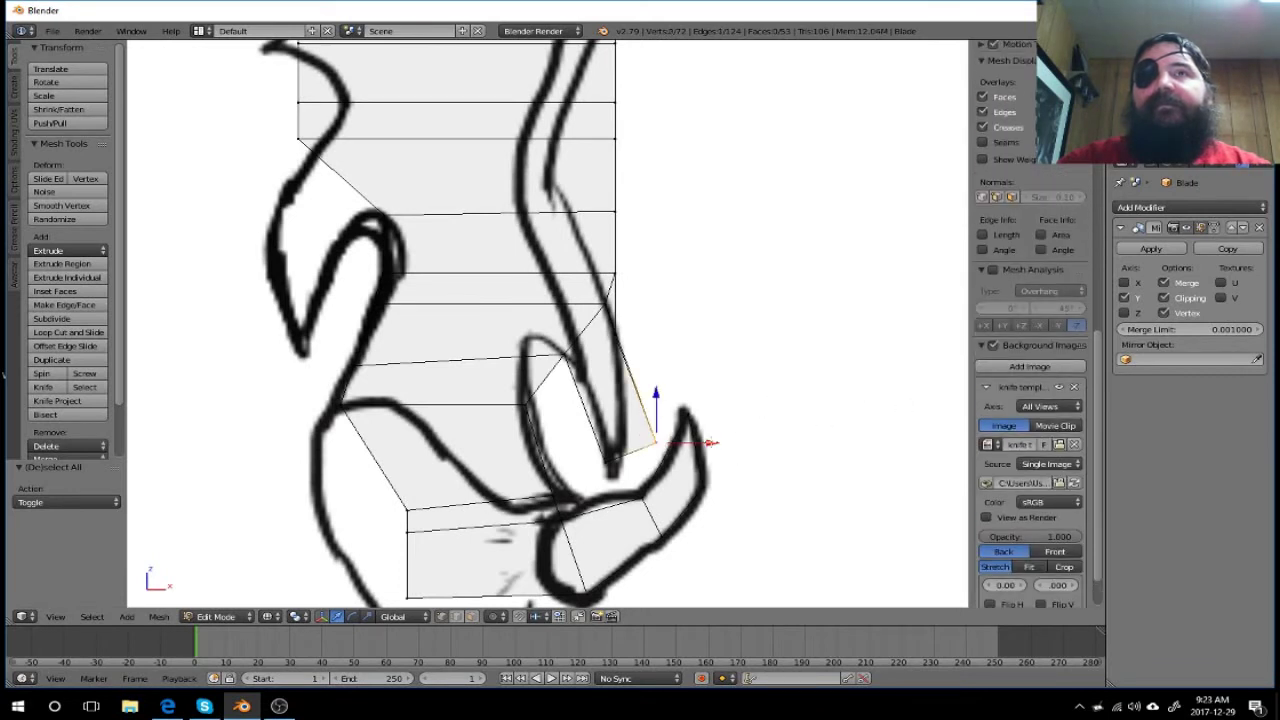
key("g")
key("x")
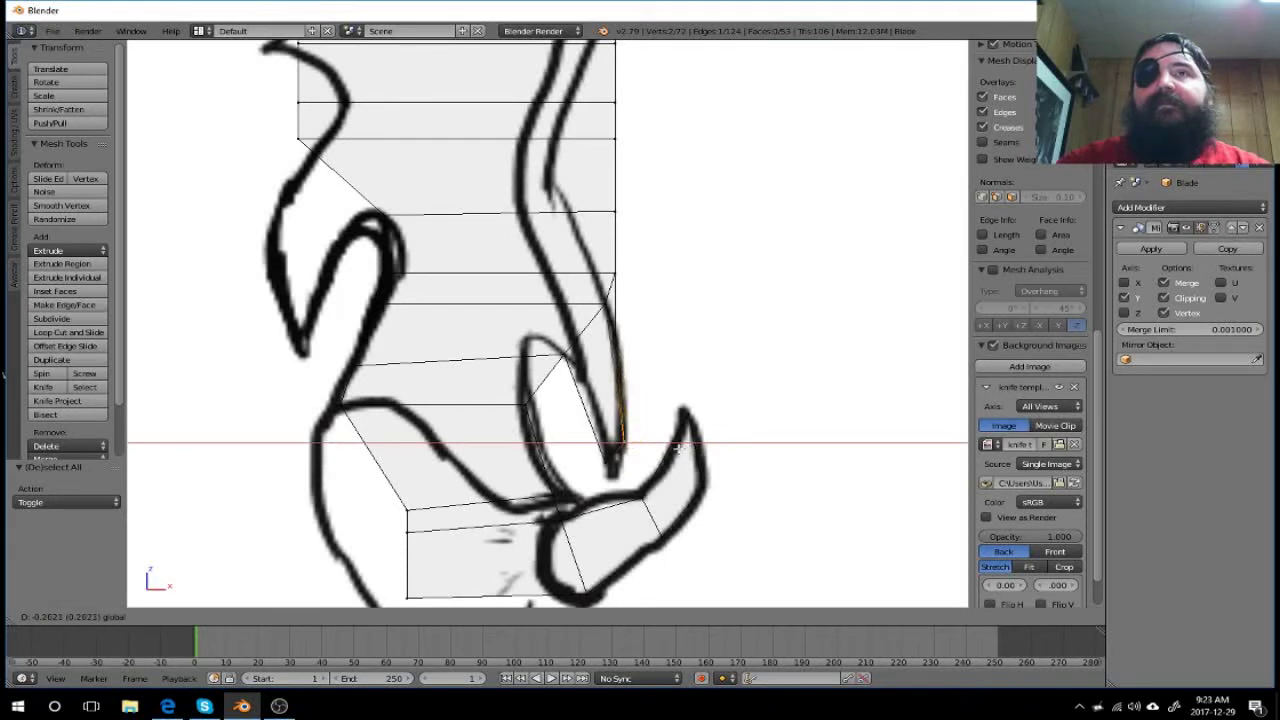
left_click(680, 447)
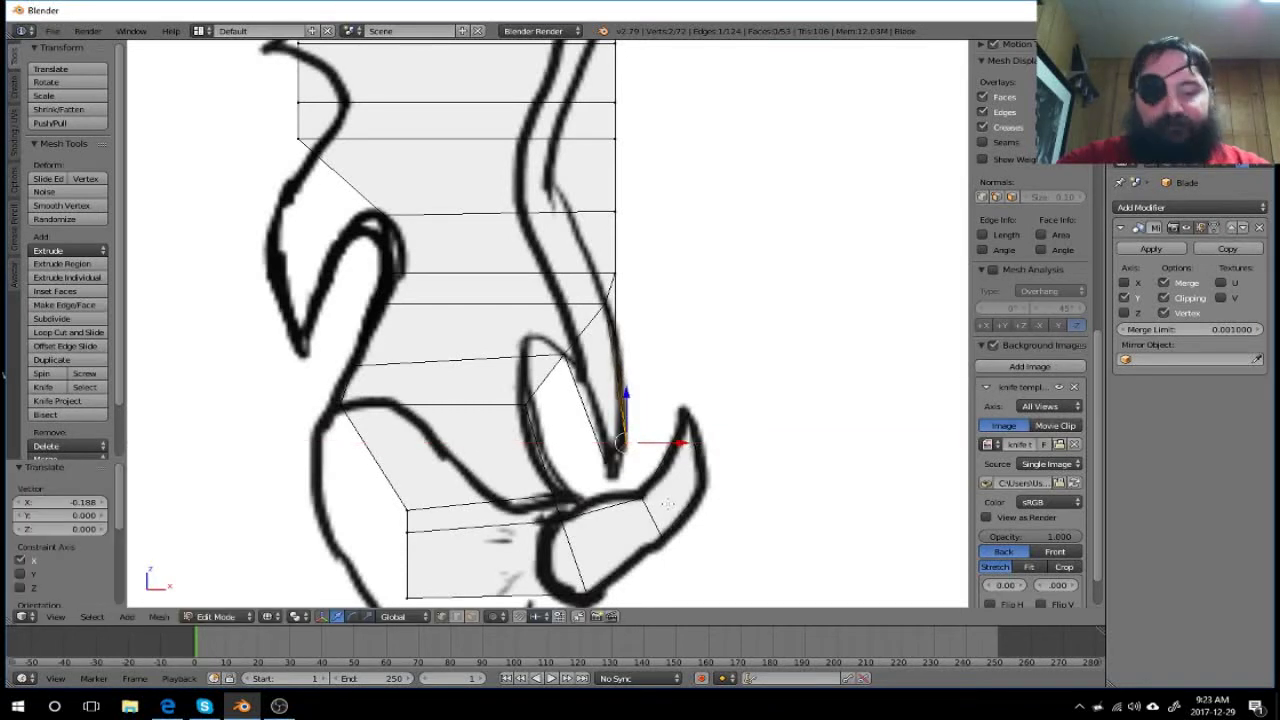
key("a")
Step: Lower the prong tip vertices and slide them onto the template spike
key("b")
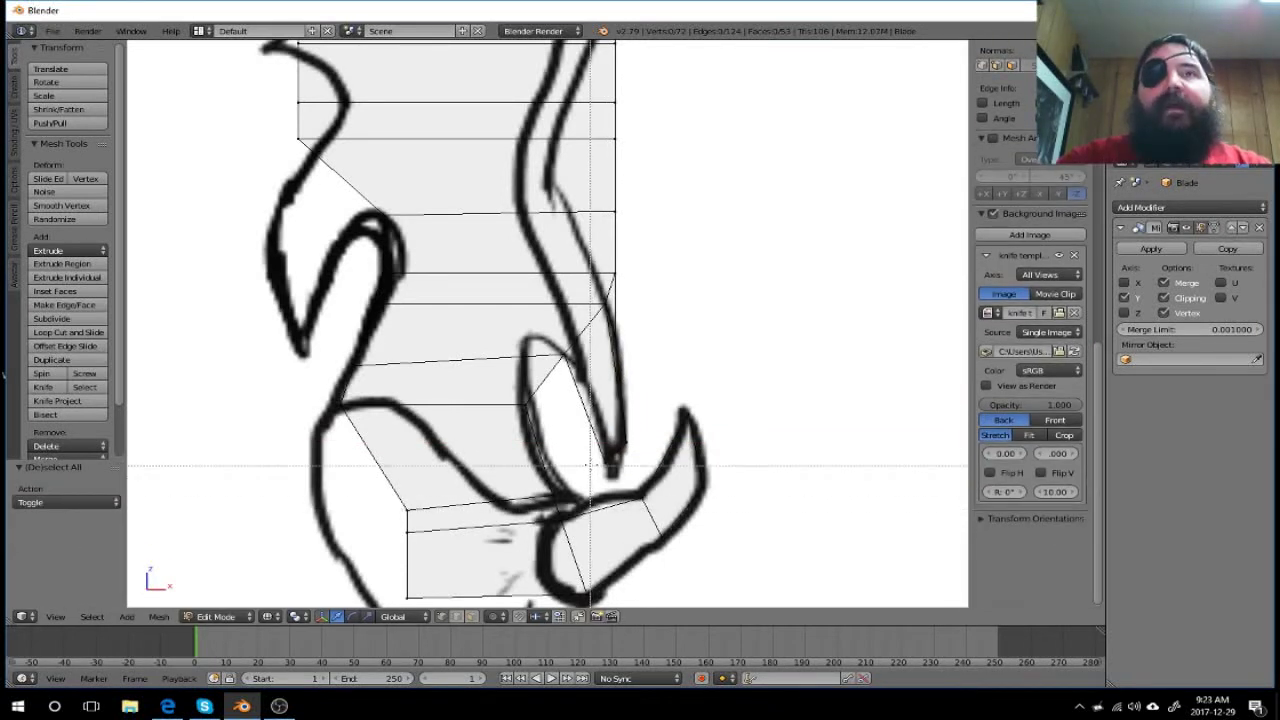
left_click_drag(590, 455, 622, 468)
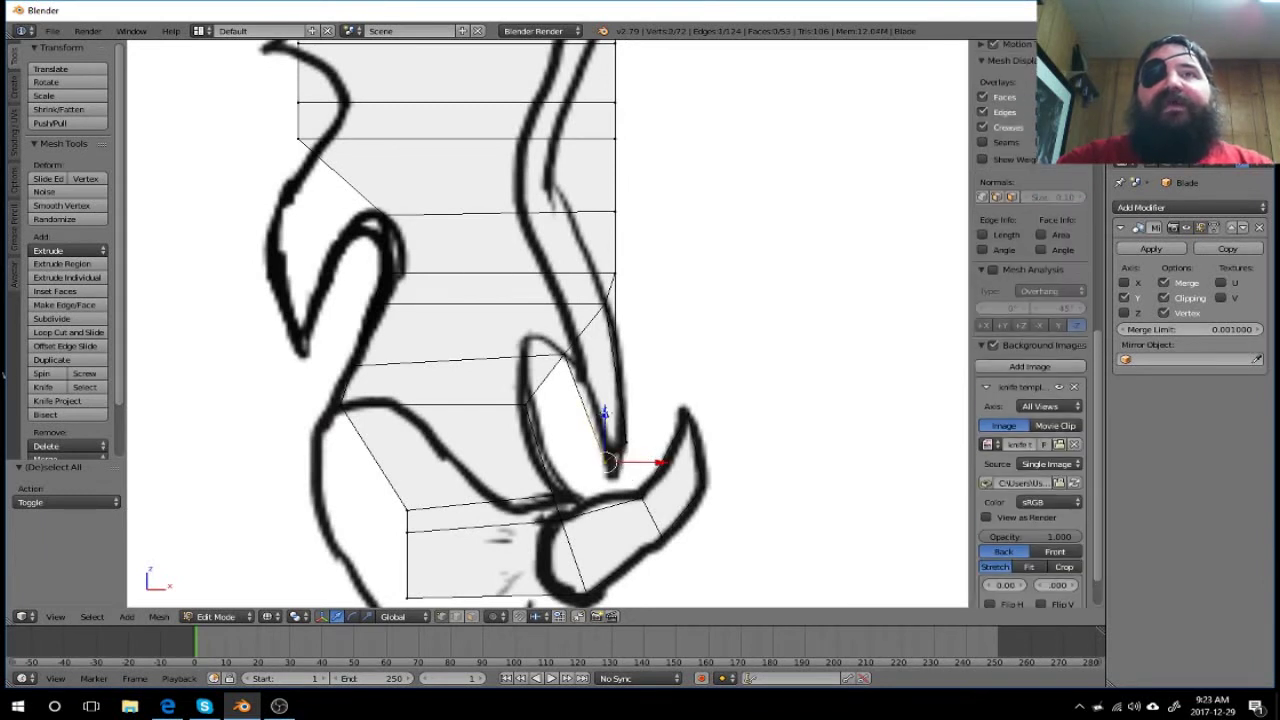
left_click_drag(604, 412, 687, 432)
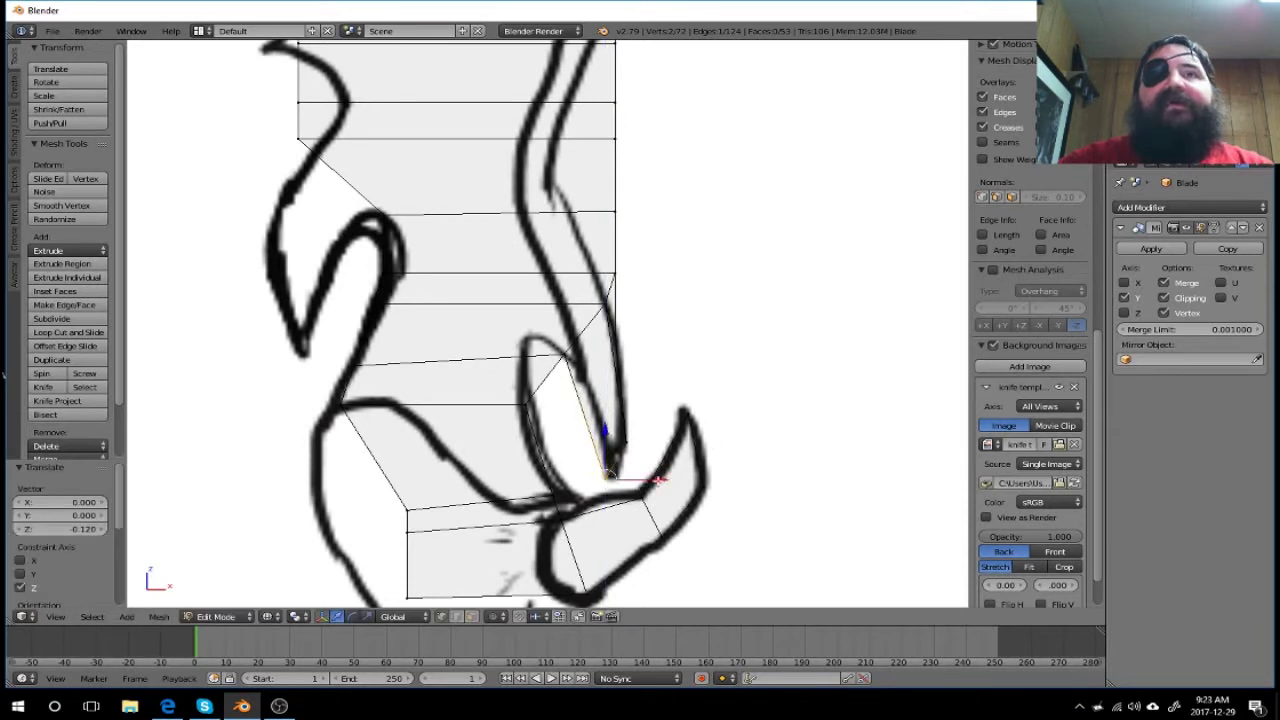
left_click_drag(660, 480, 668, 481)
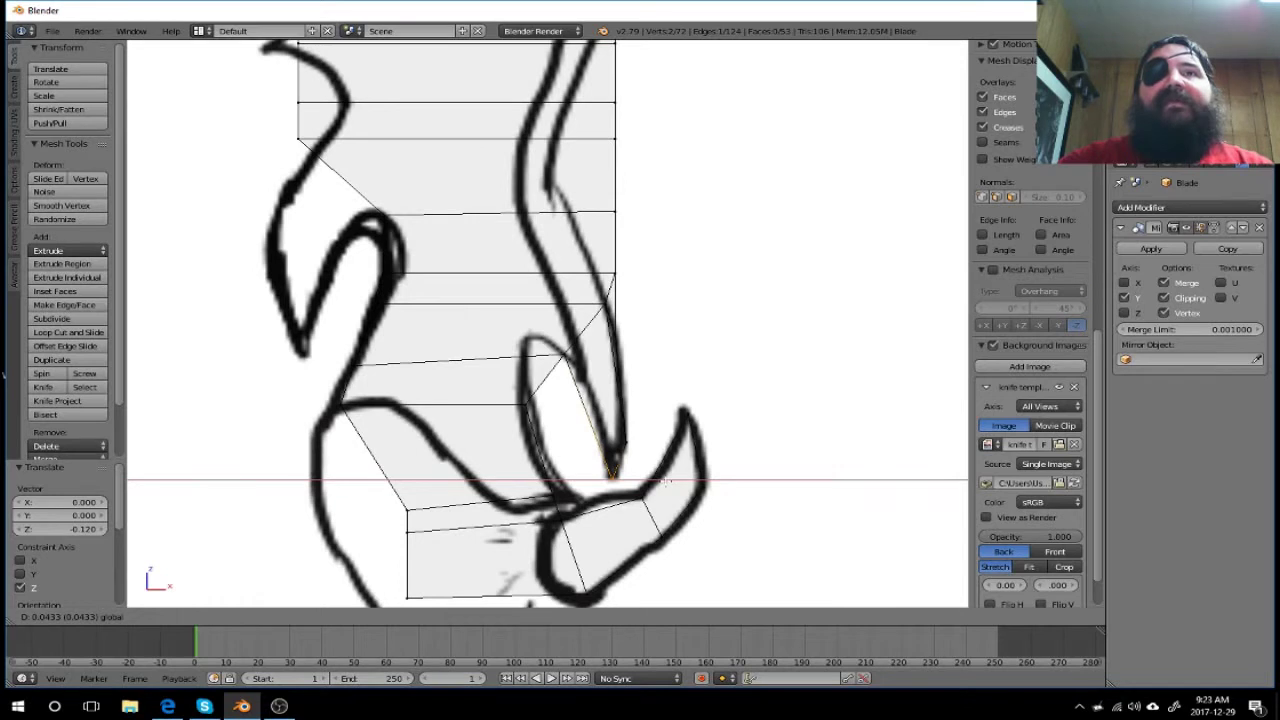
left_click_drag(667, 481, 667, 481)
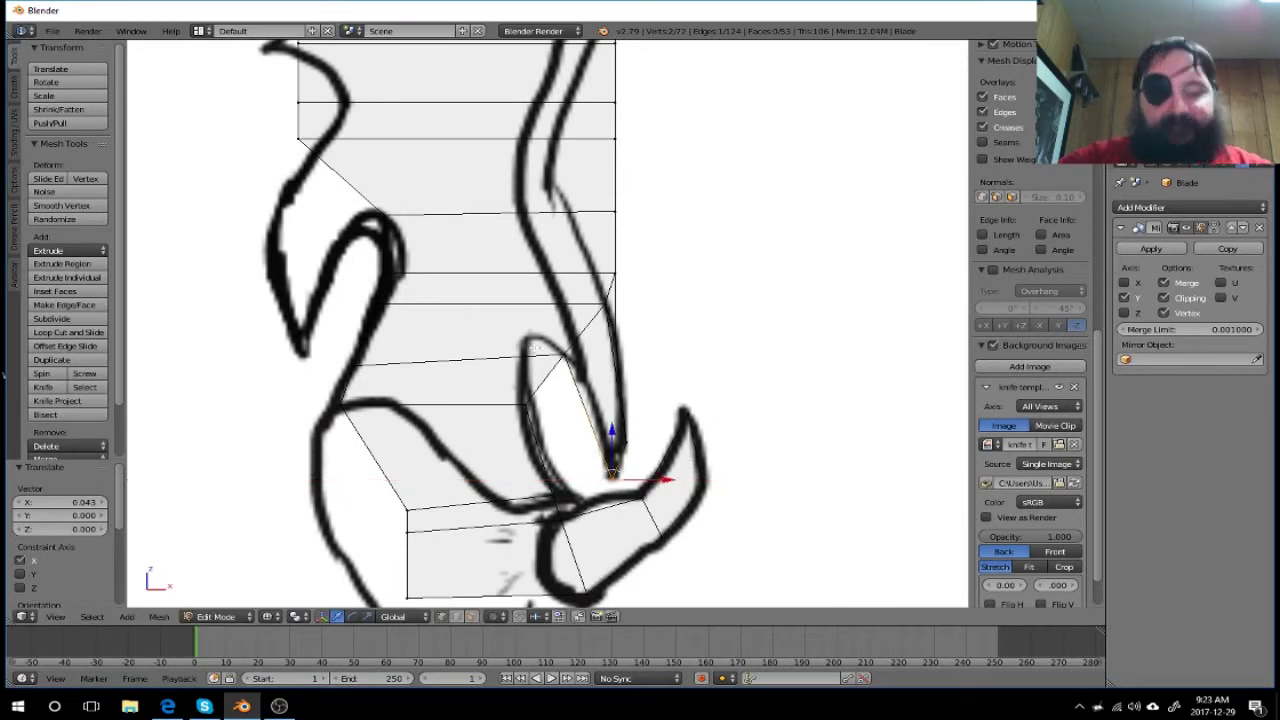
Step: Move the inner prong's corner vertex -0.178 along X and 0.125 up on Z
key("a")
key("b")
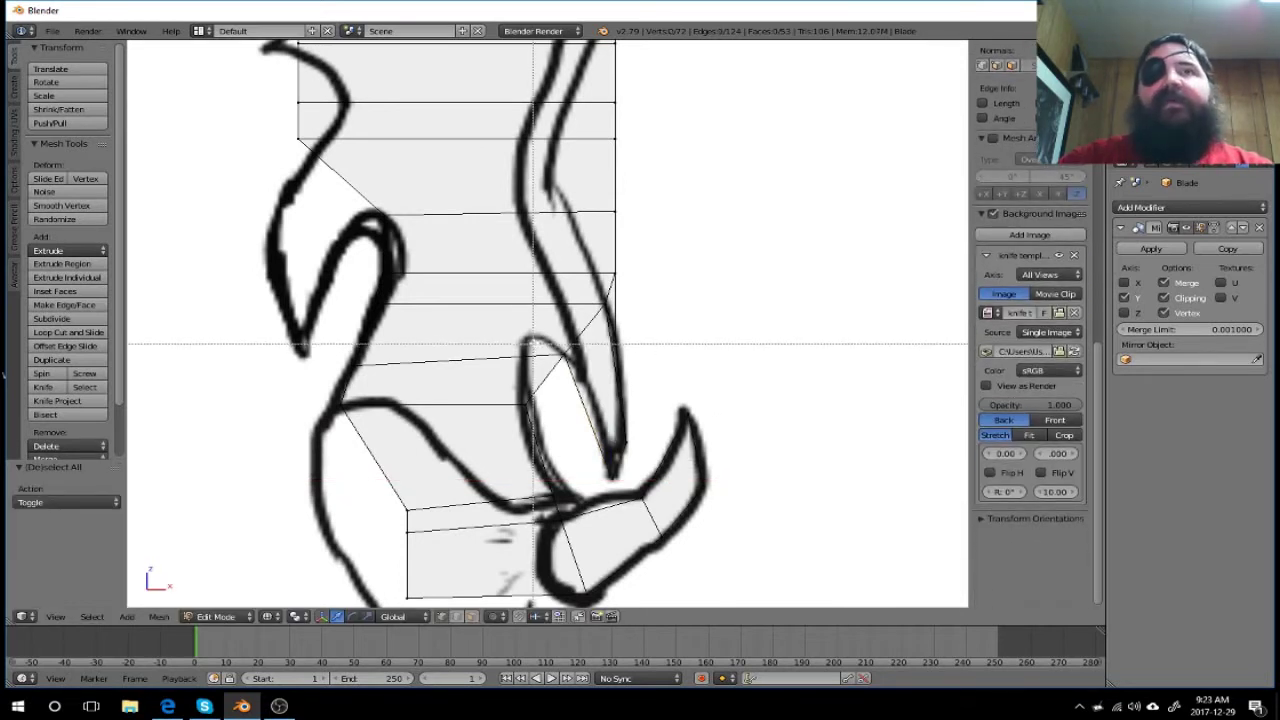
left_click_drag(534, 344, 584, 376)
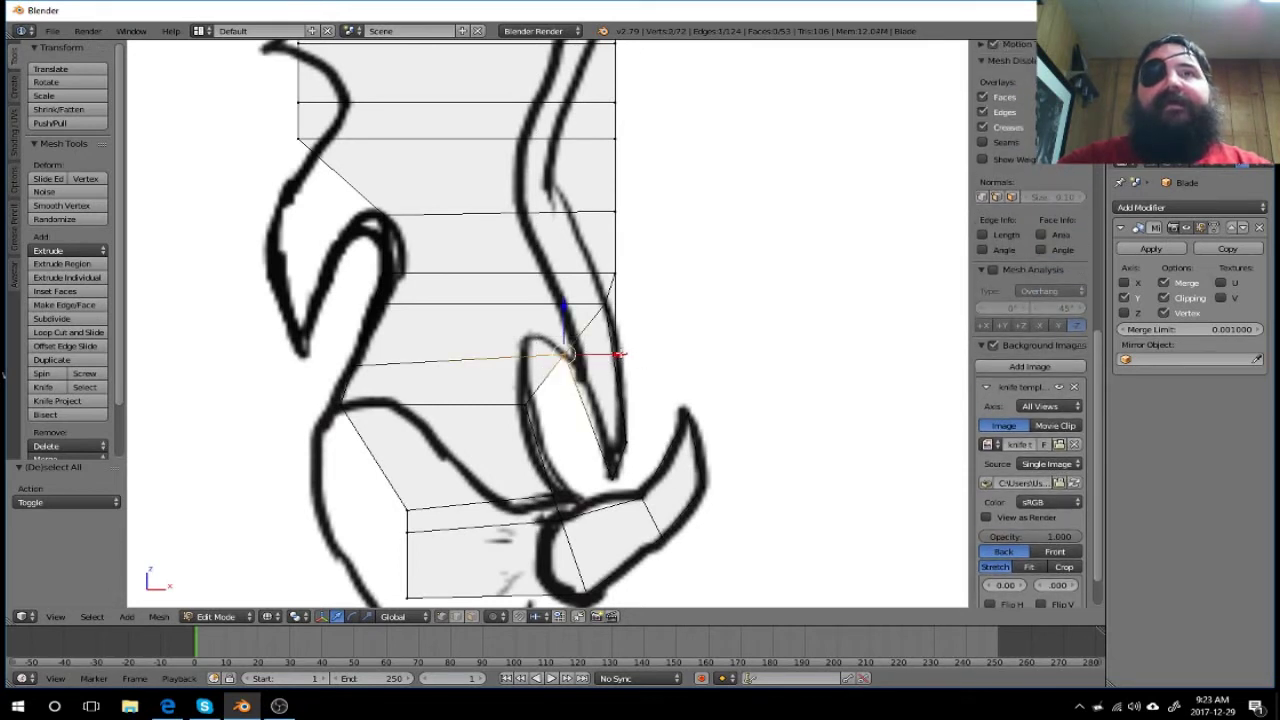
left_click_drag(619, 354, 589, 354)
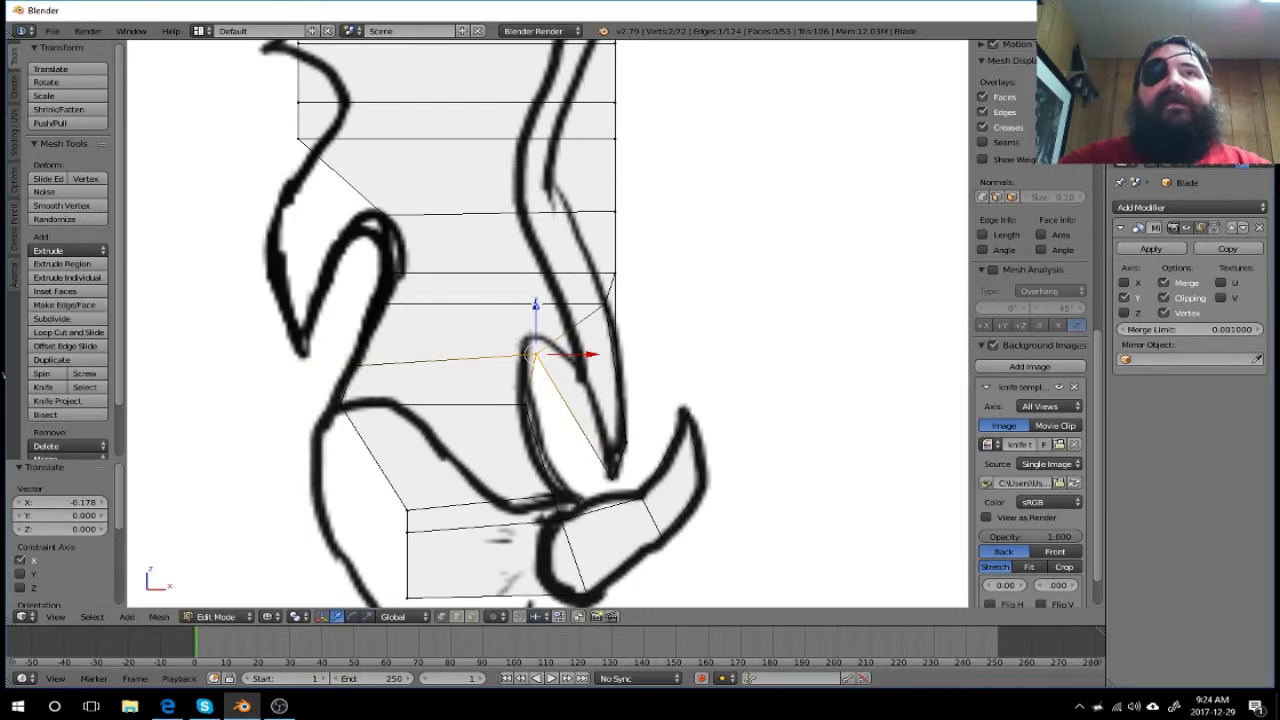
key("g")
key("z")
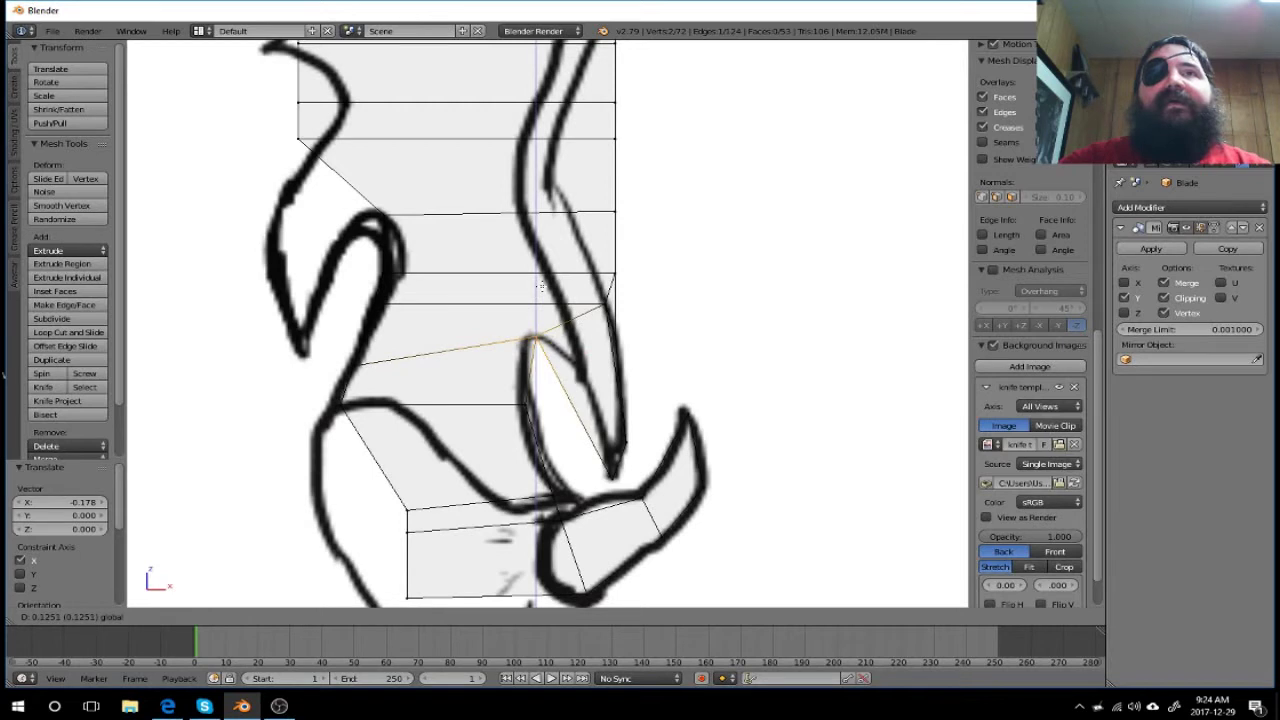
left_click(541, 287)
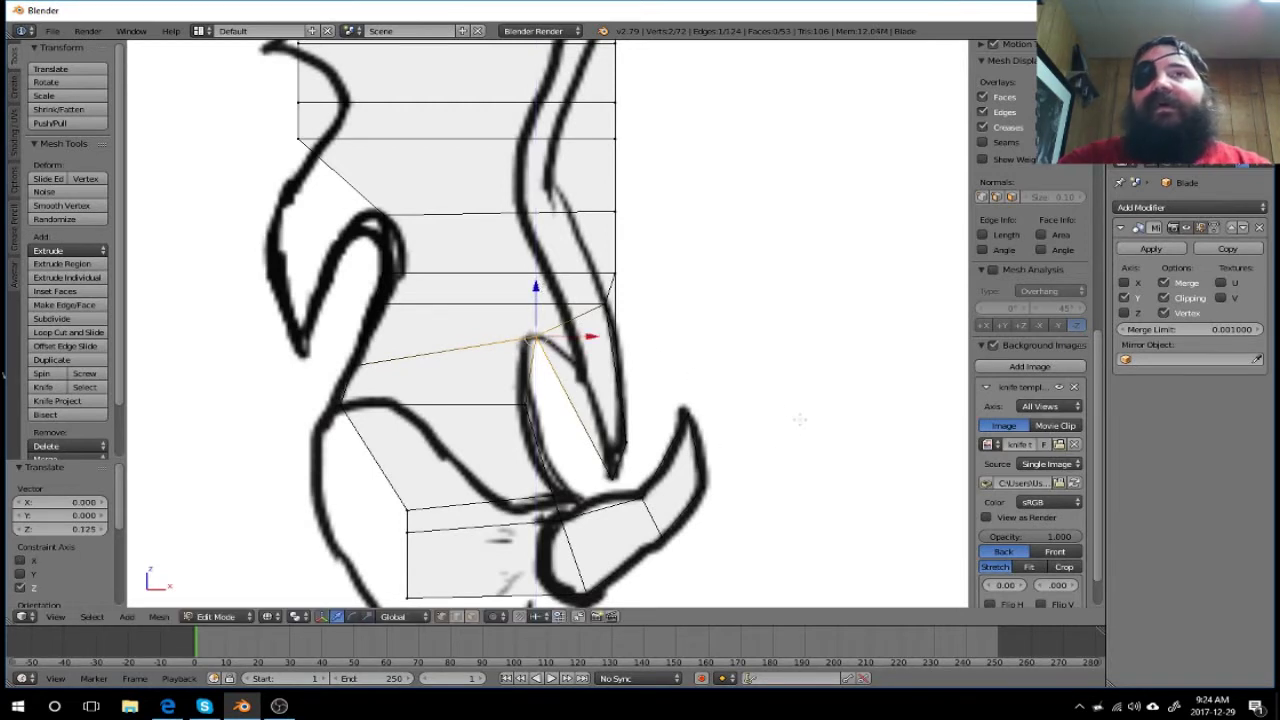
mouse_move(766, 394)
middle_mouse_down()
mouse_move(654, 397)
mouse_move(611, 451)
mouse_move(757, 409)
mouse_move(751, 400)
mouse_move(786, 426)
mouse_move(760, 391)
middle_mouse_up()
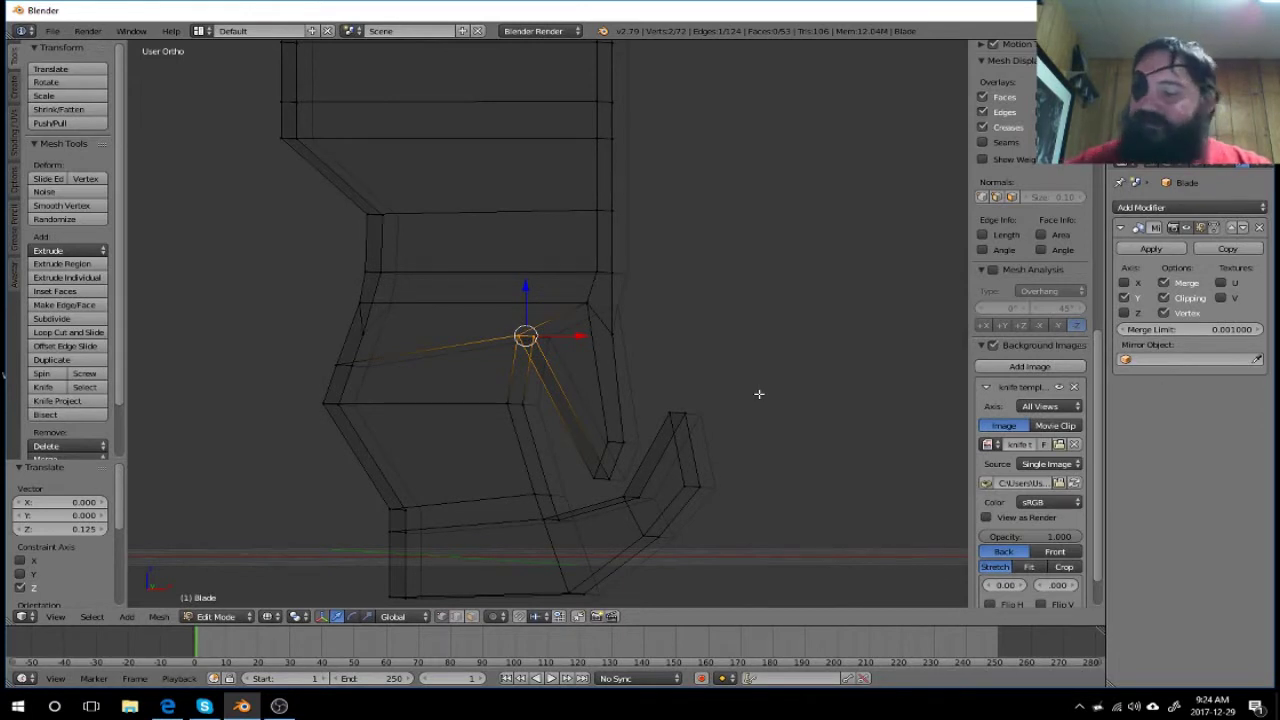
Step: Return to front view with nothing selected and begin a new loop cut
key("KP_1")
key("a")
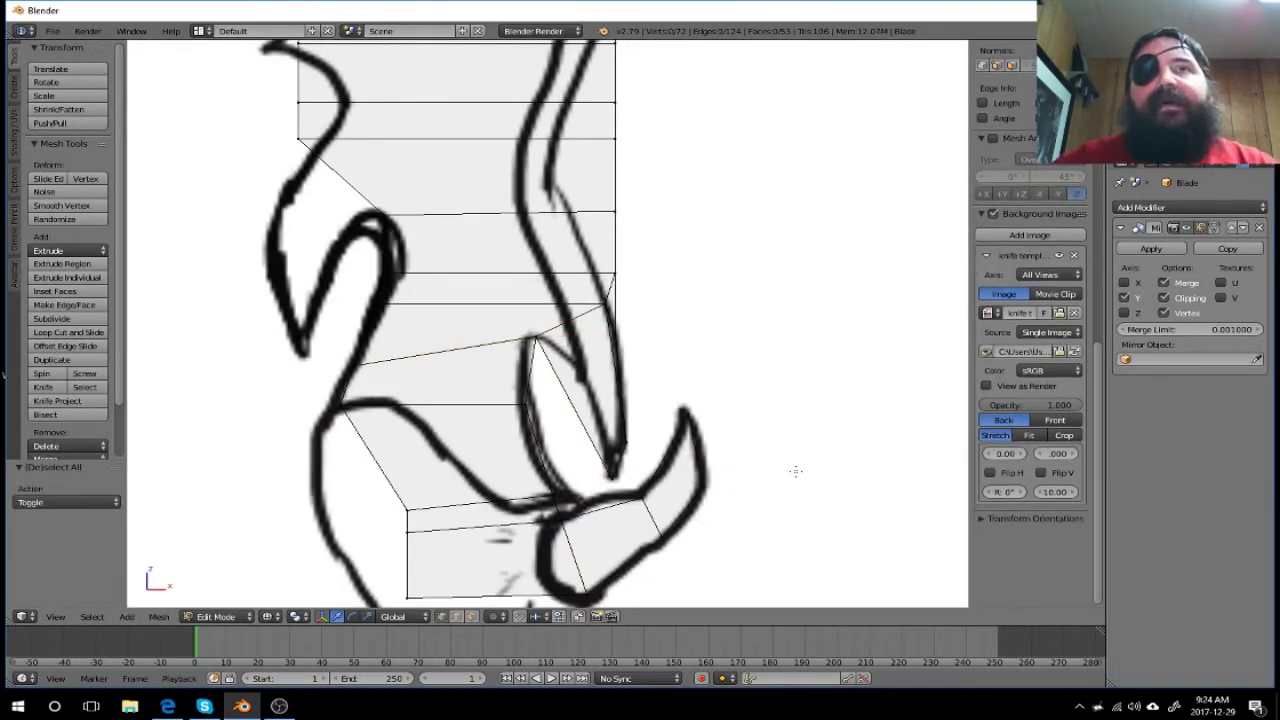
key("ctrl+r")
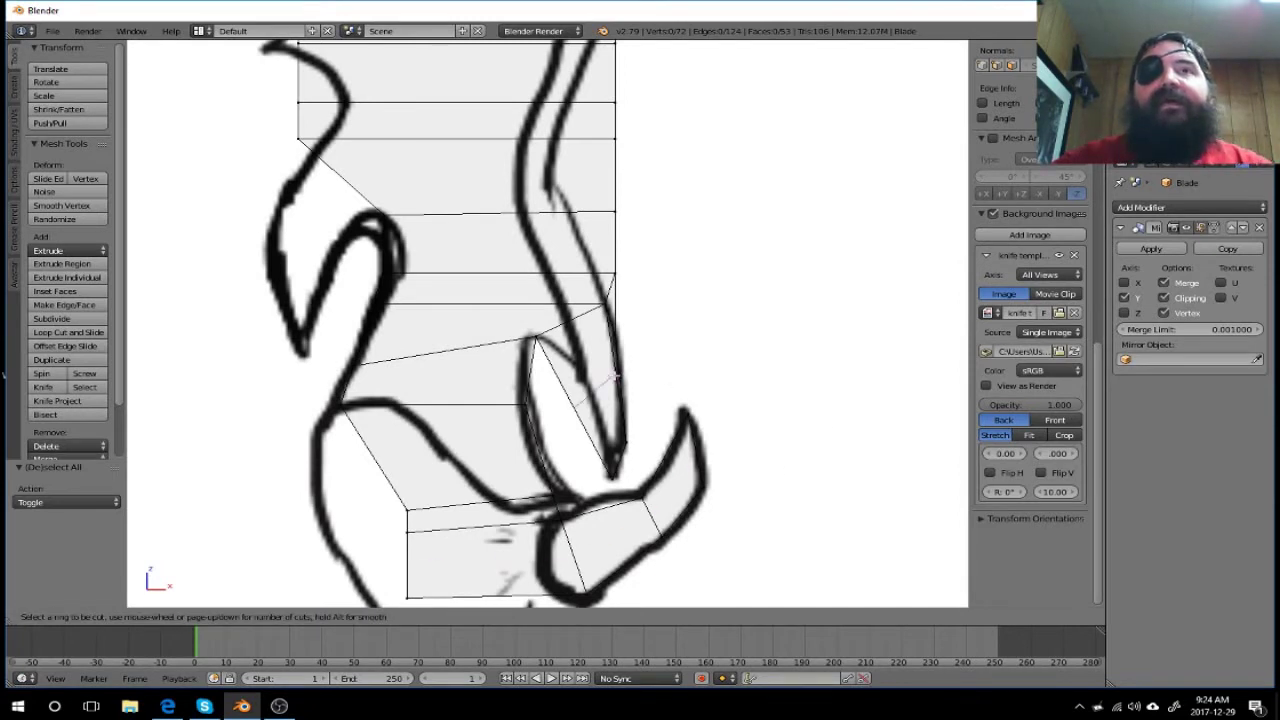
Step: Place an edge loop across the inner prong strip and select its outer vertex
left_click(578, 377)
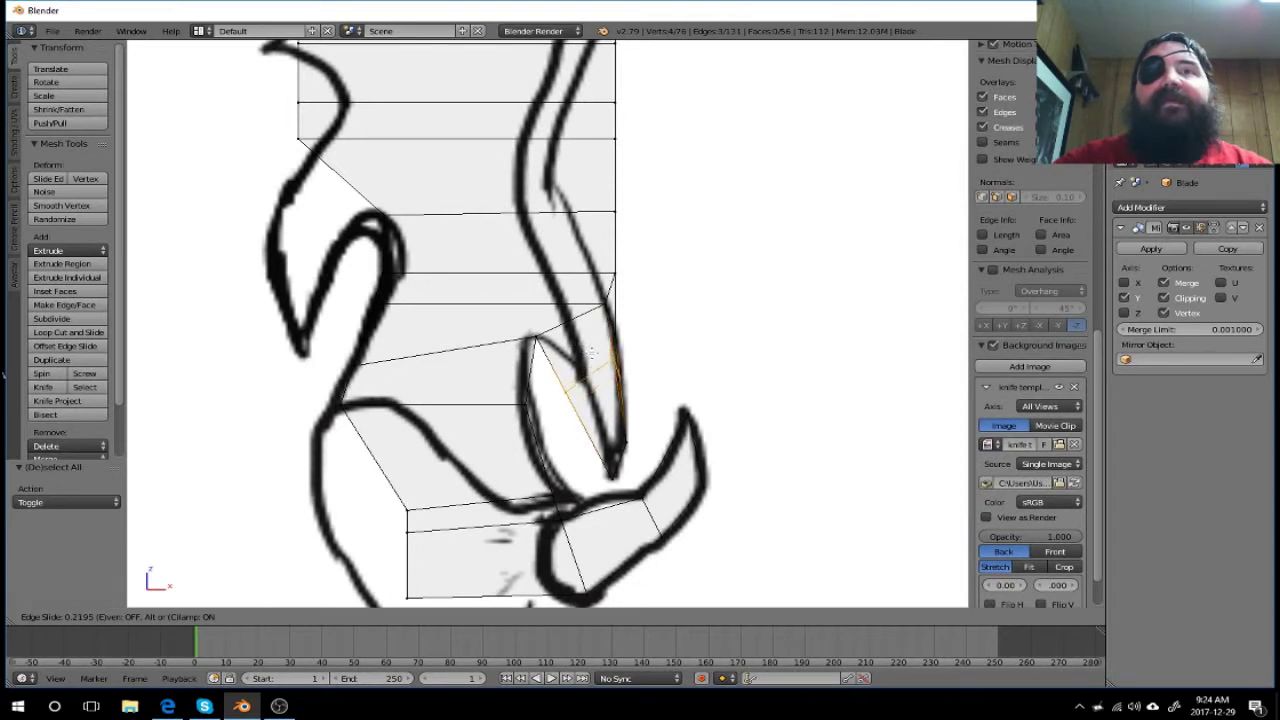
left_click(591, 352)
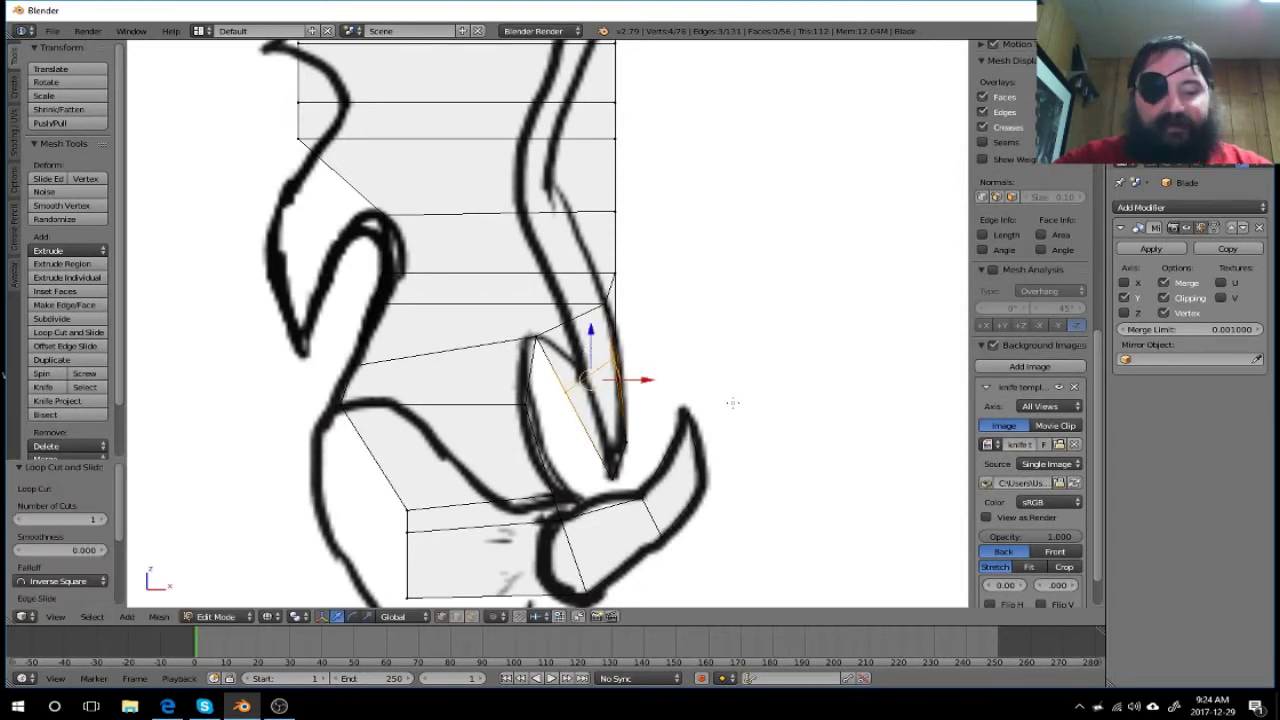
key("a")
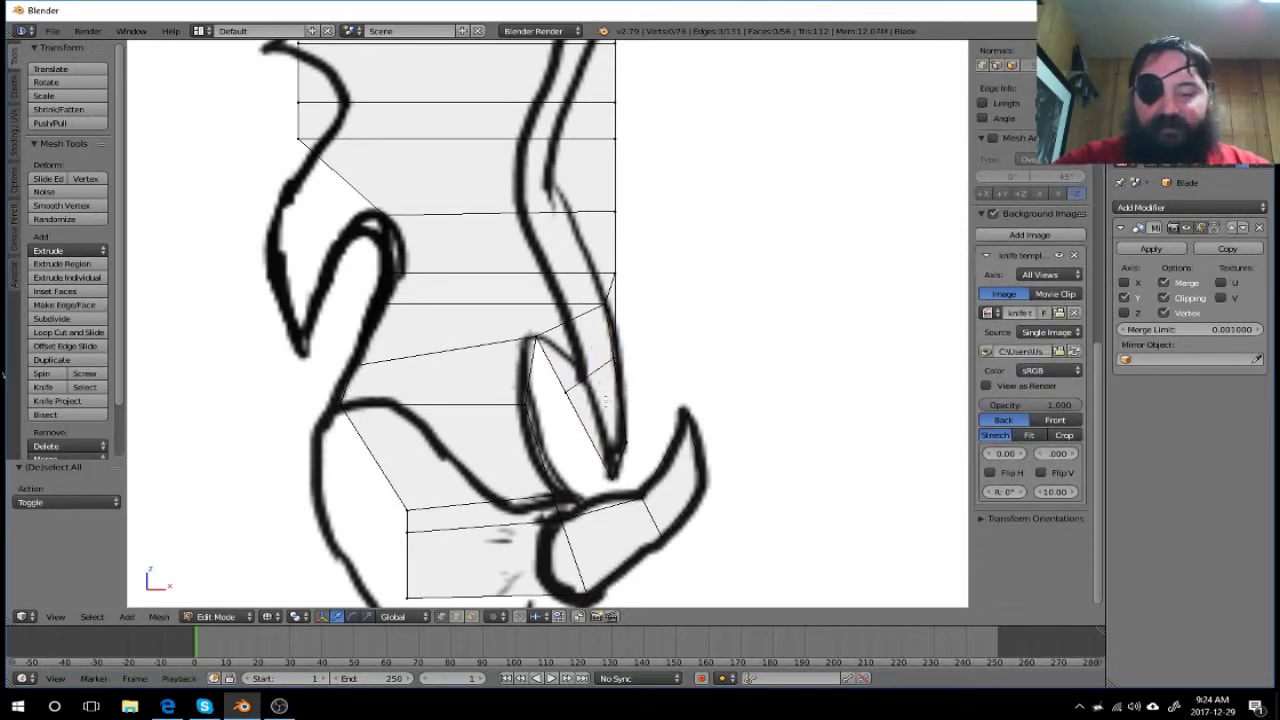
key("b")
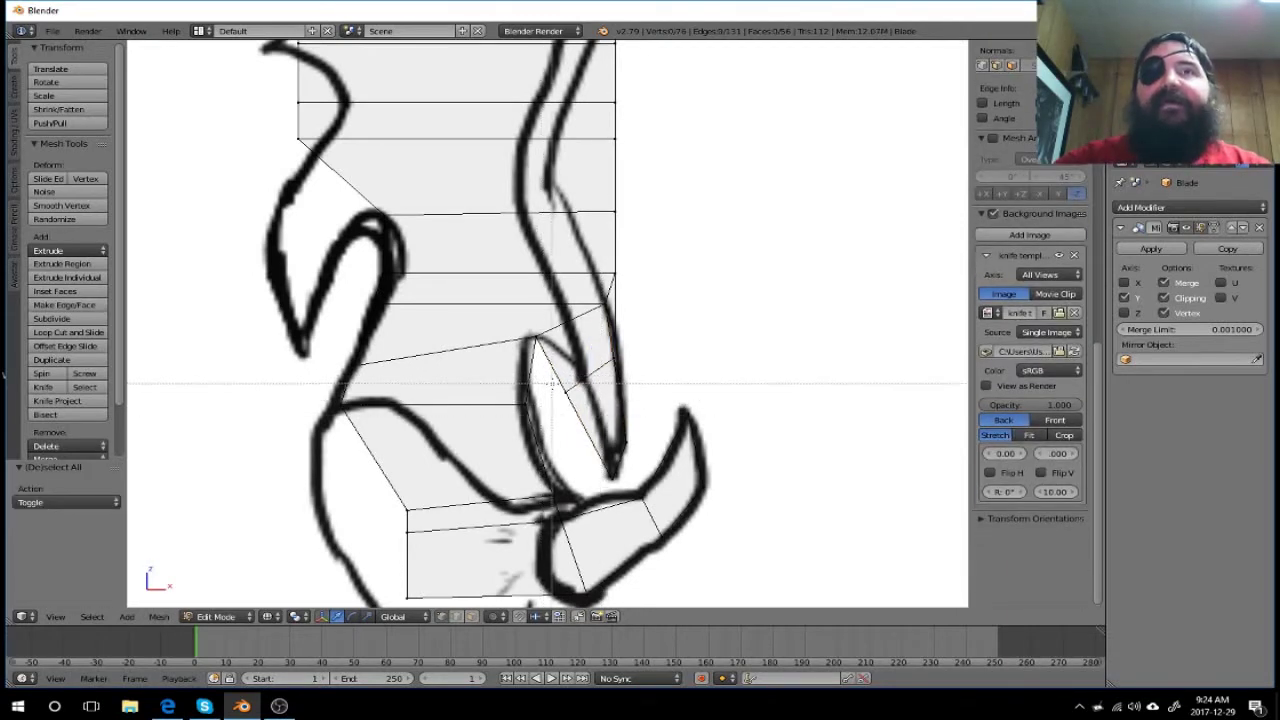
left_click_drag(552, 384, 586, 412)
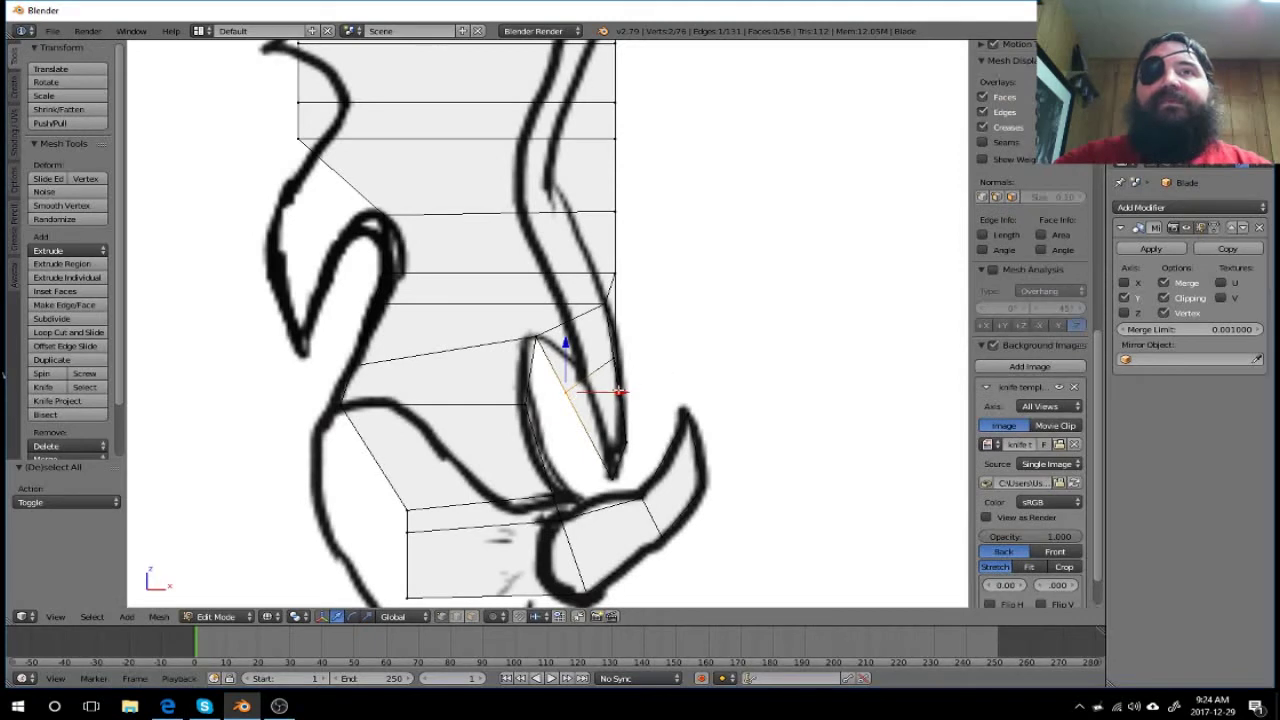
Step: Move that vertex along X and Z onto the template's prong edge, ending at -0.072 X
key("g")
key("x")
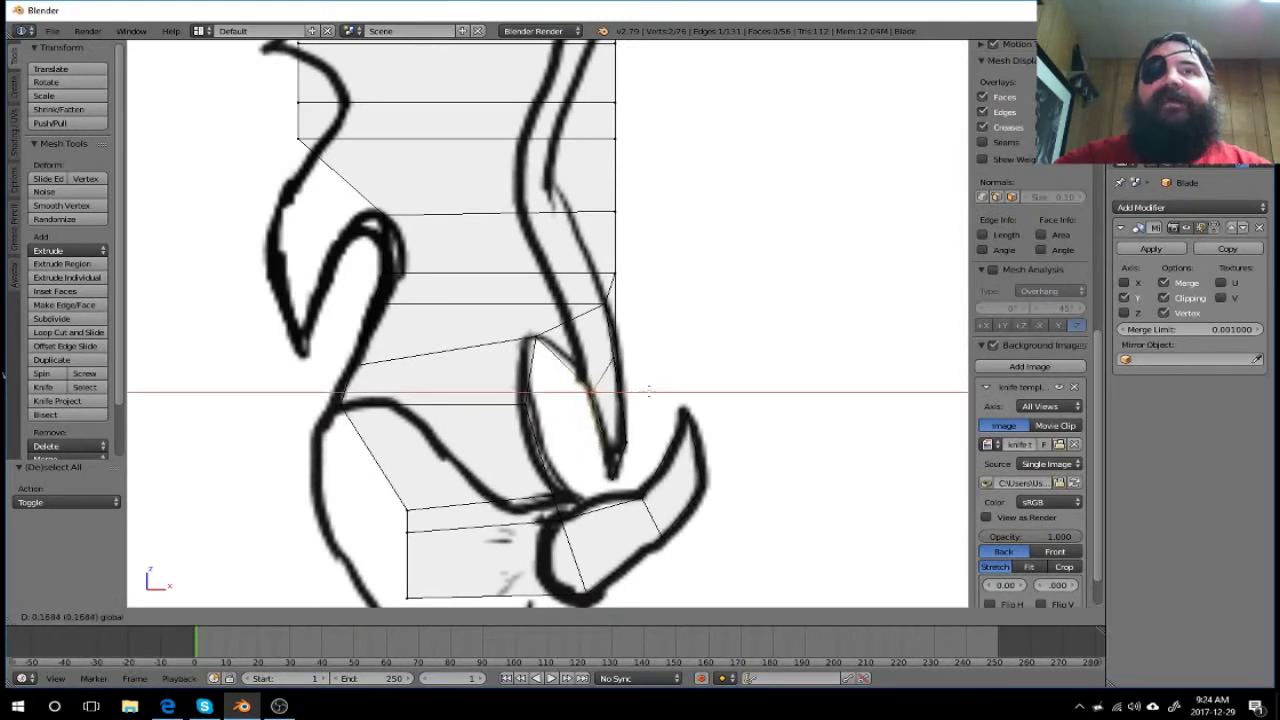
left_click(648, 392)
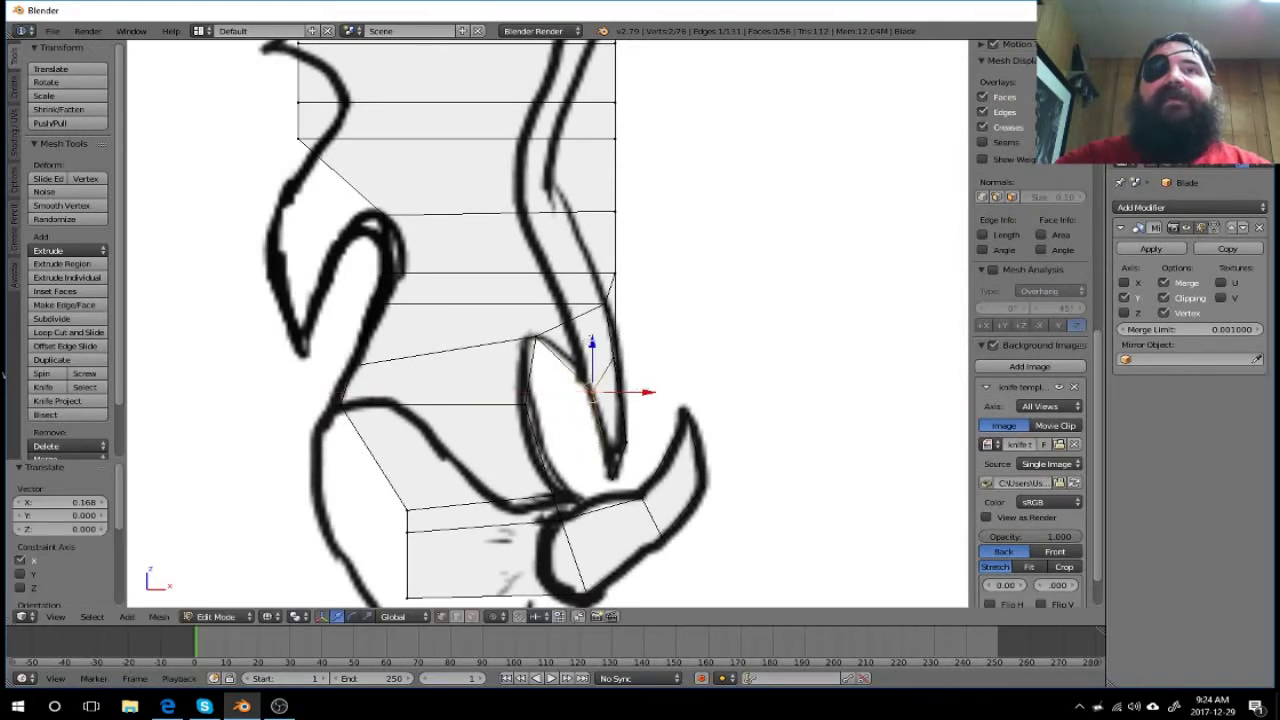
key("g")
key("z")
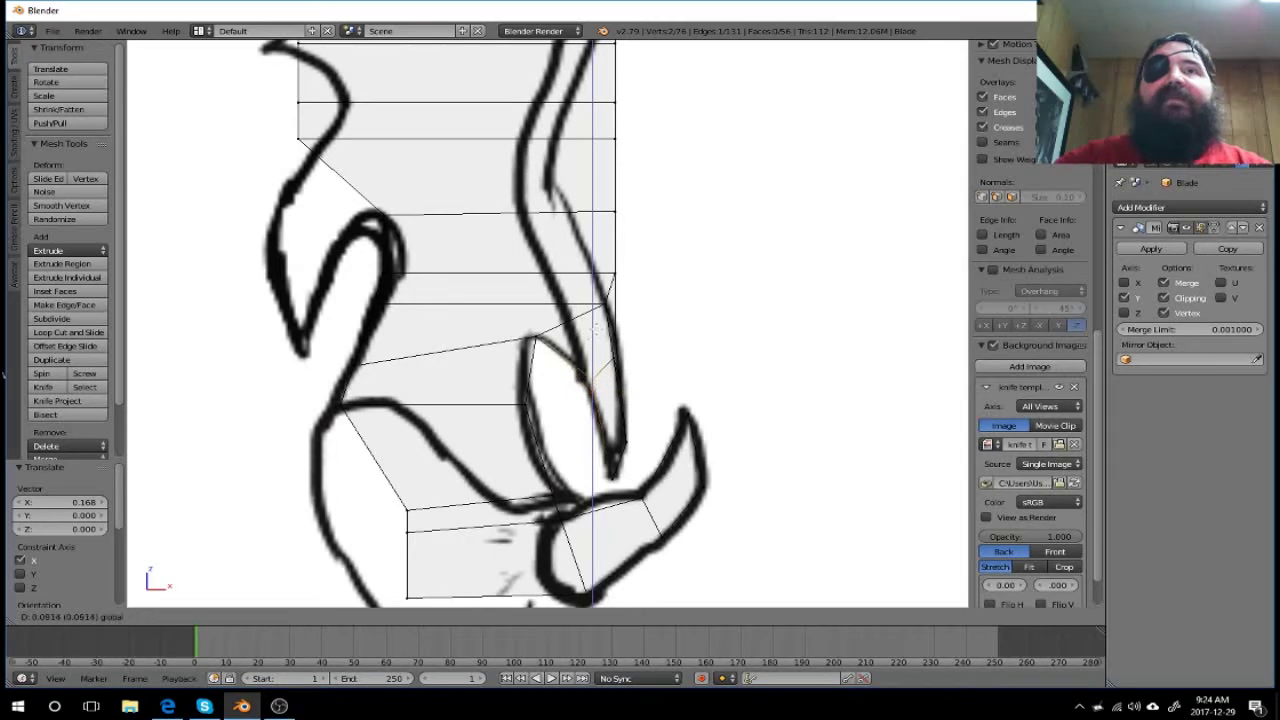
left_click(611, 350)
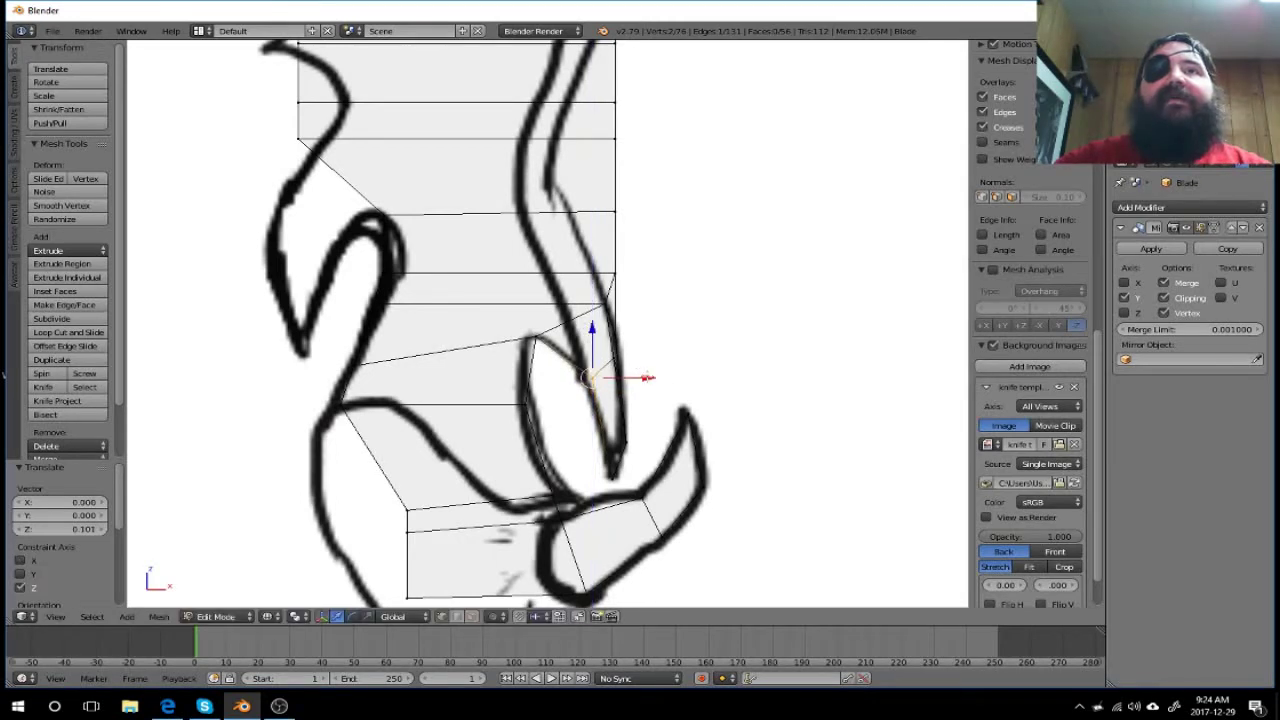
left_click_drag(648, 377, 637, 377)
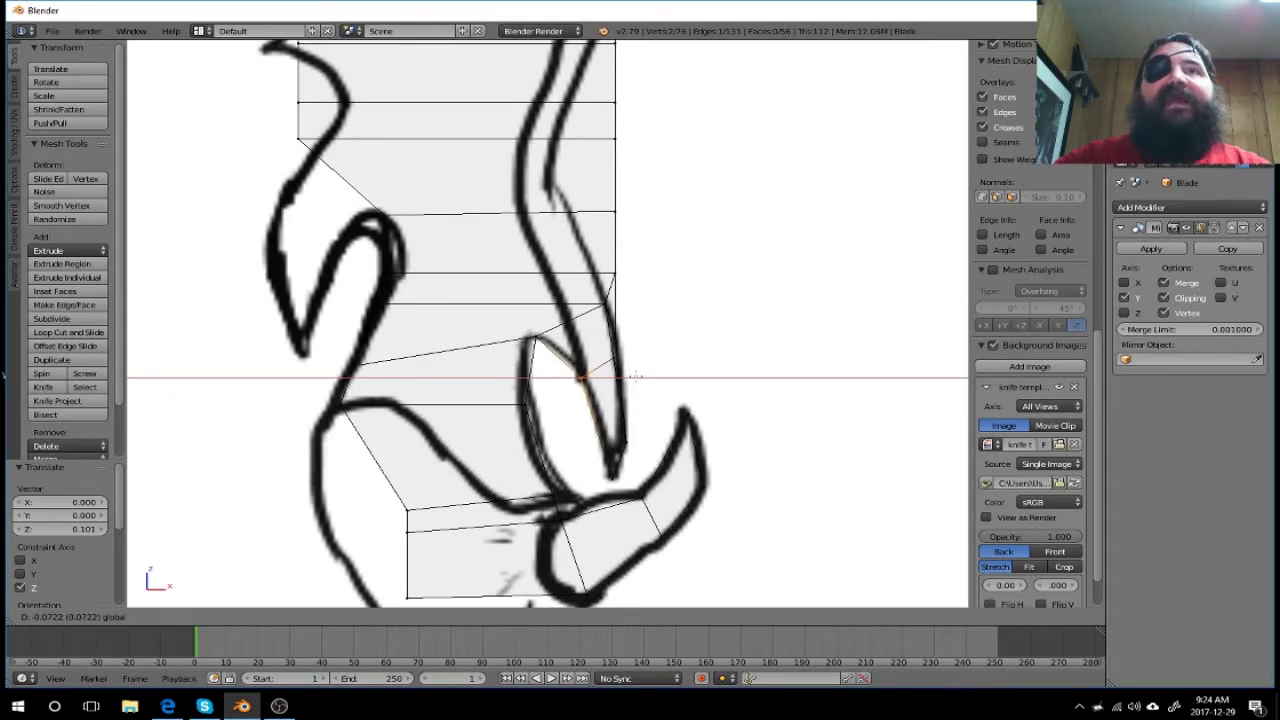
left_click_drag(635, 377, 636, 377)
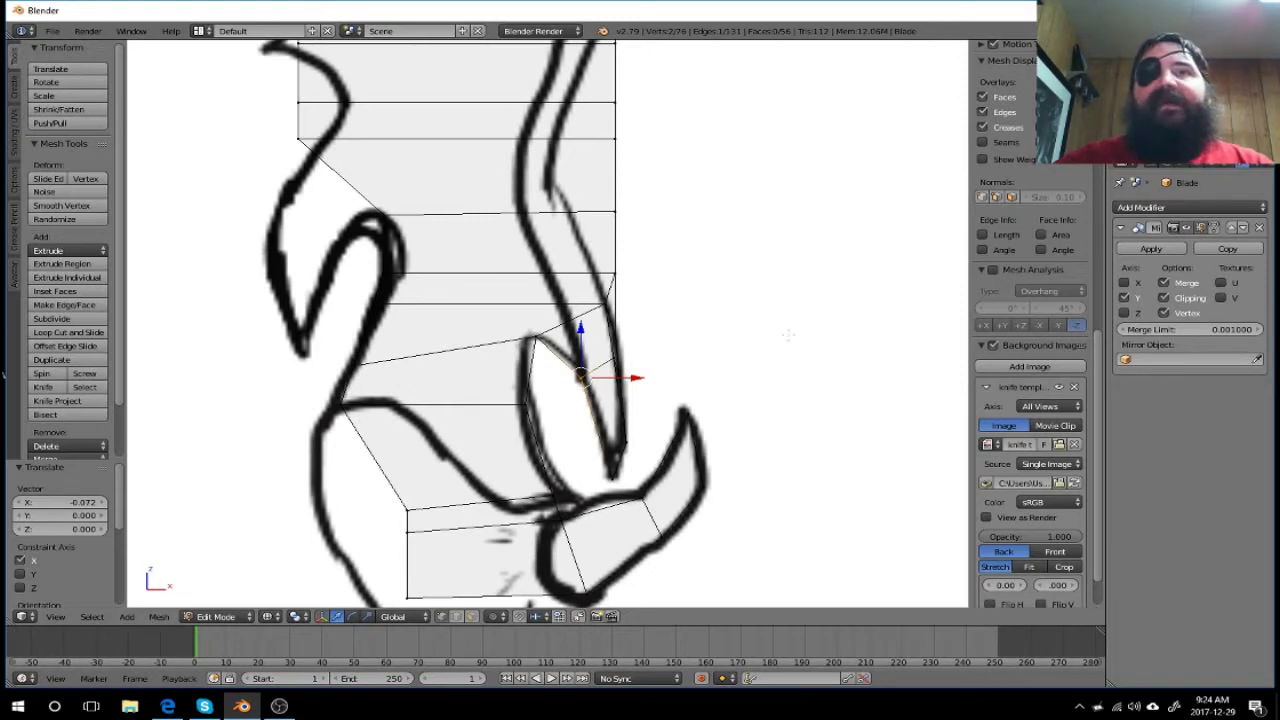
mouse_move(786, 403)
middle_mouse_down()
mouse_move(649, 369)
mouse_move(851, 371)
mouse_move(810, 371)
middle_mouse_up()
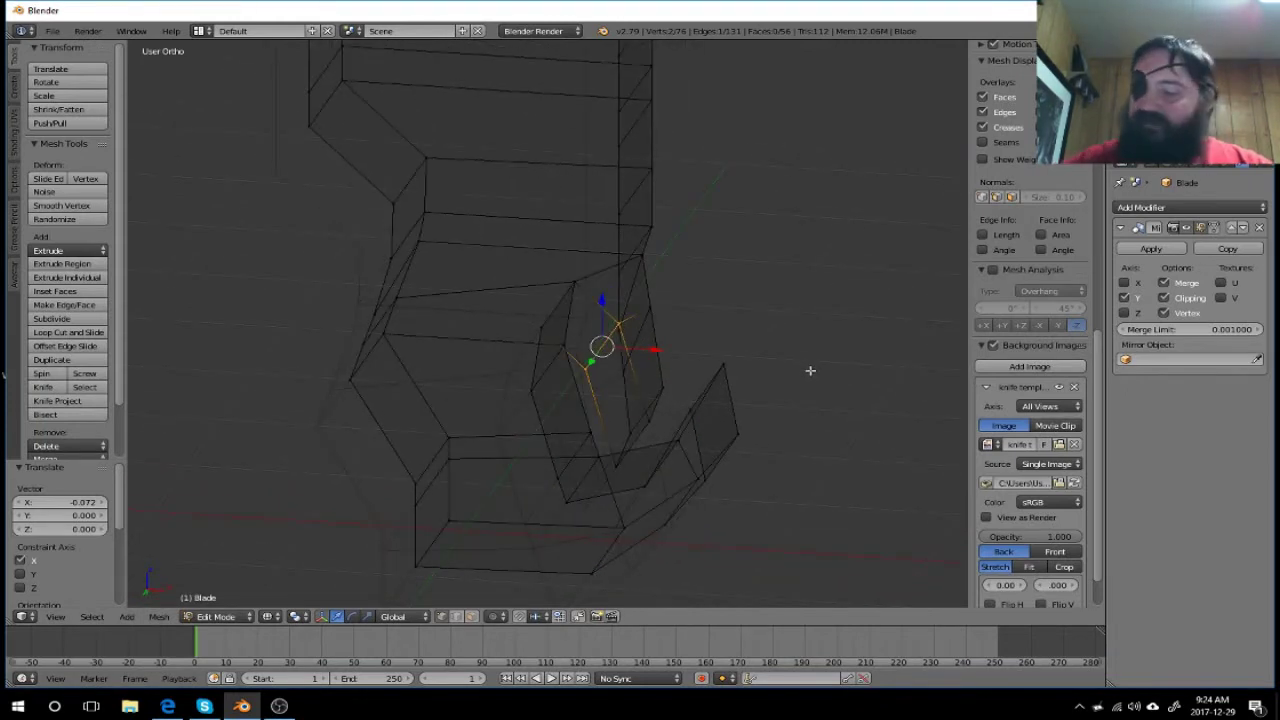
Step: Select the end face of the guard's curved prong, checking it from front and angled views
key("KP_1")
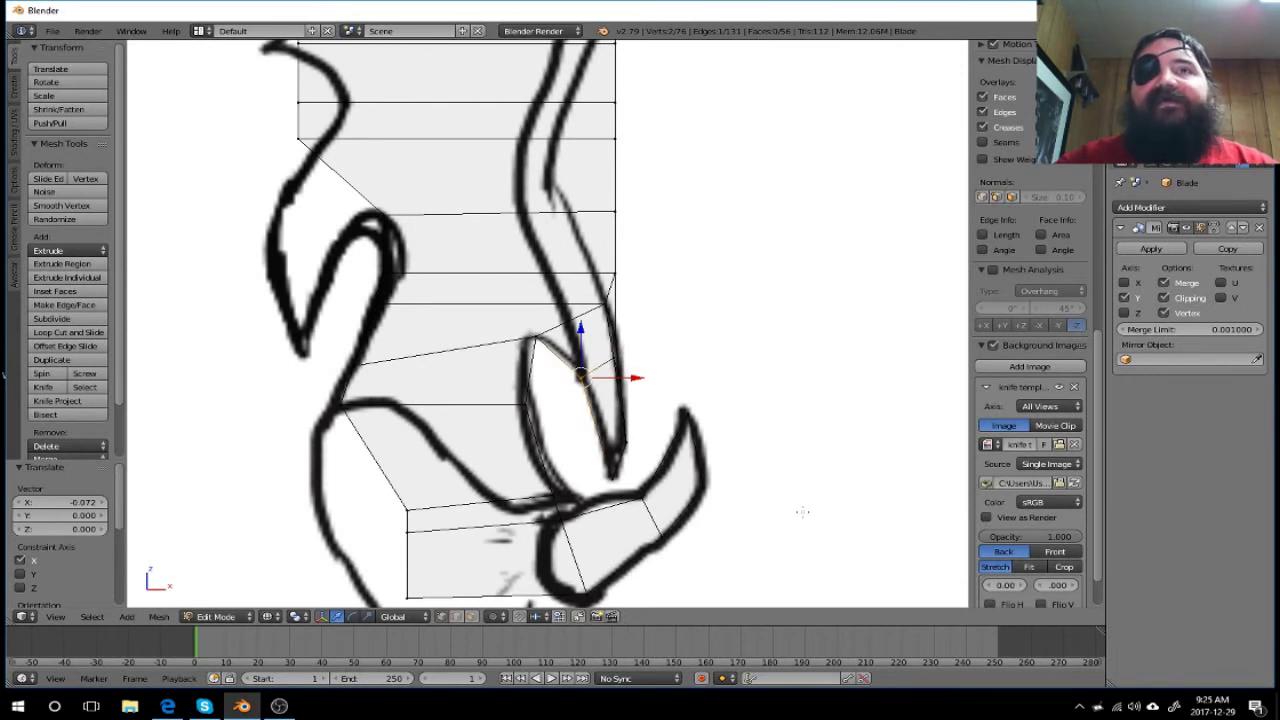
mouse_move(802, 512)
middle_mouse_down()
mouse_move(760, 511)
mouse_move(775, 513)
middle_mouse_up()
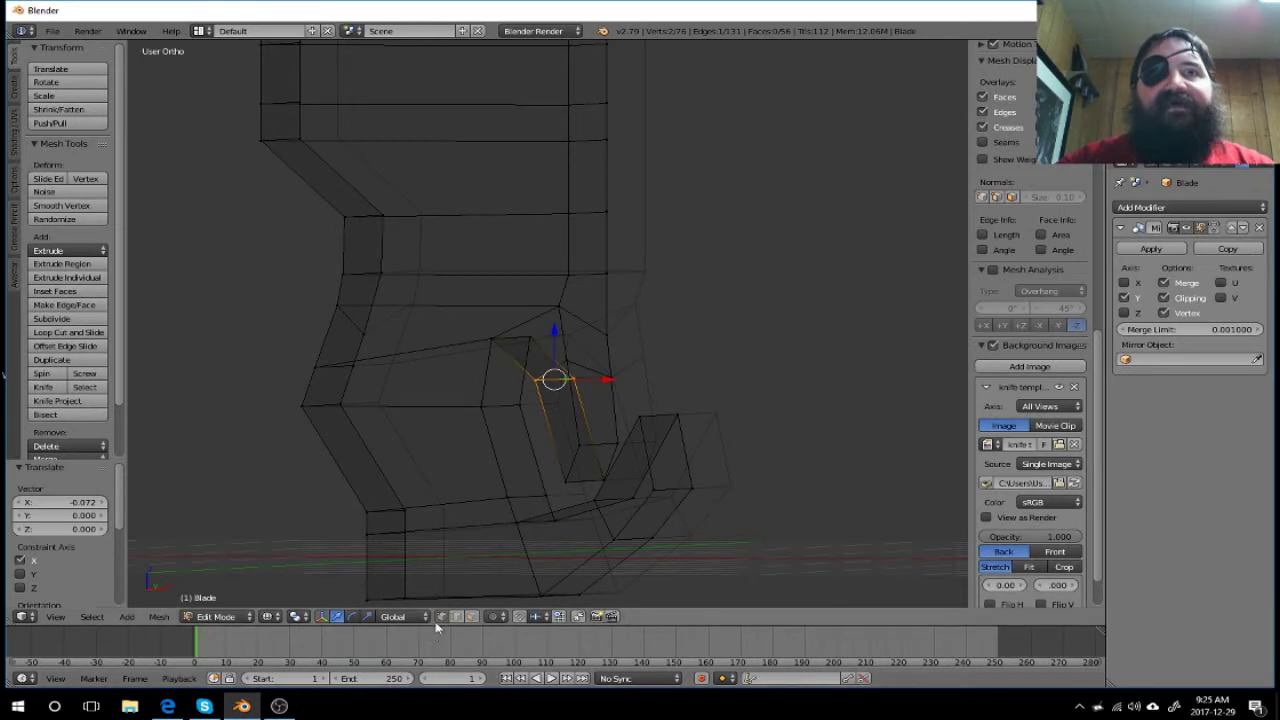
left_click(472, 616)
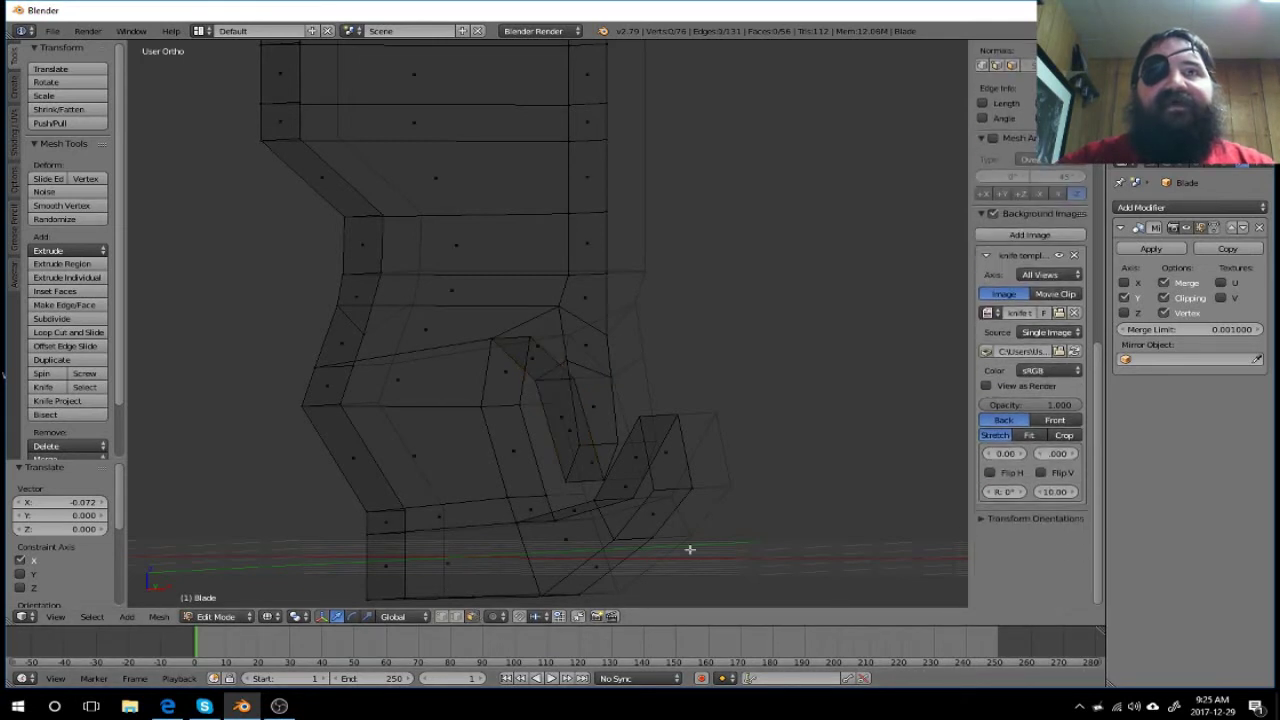
right_click(655, 466)
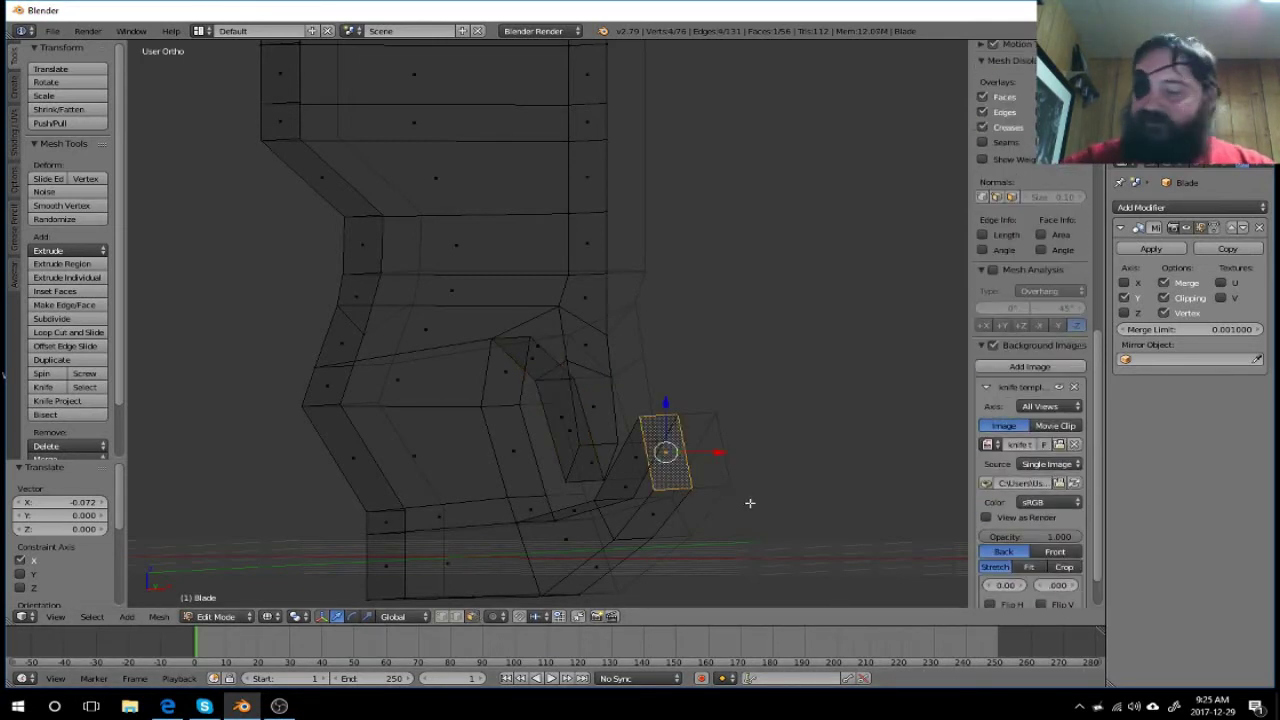
key("KP_1")
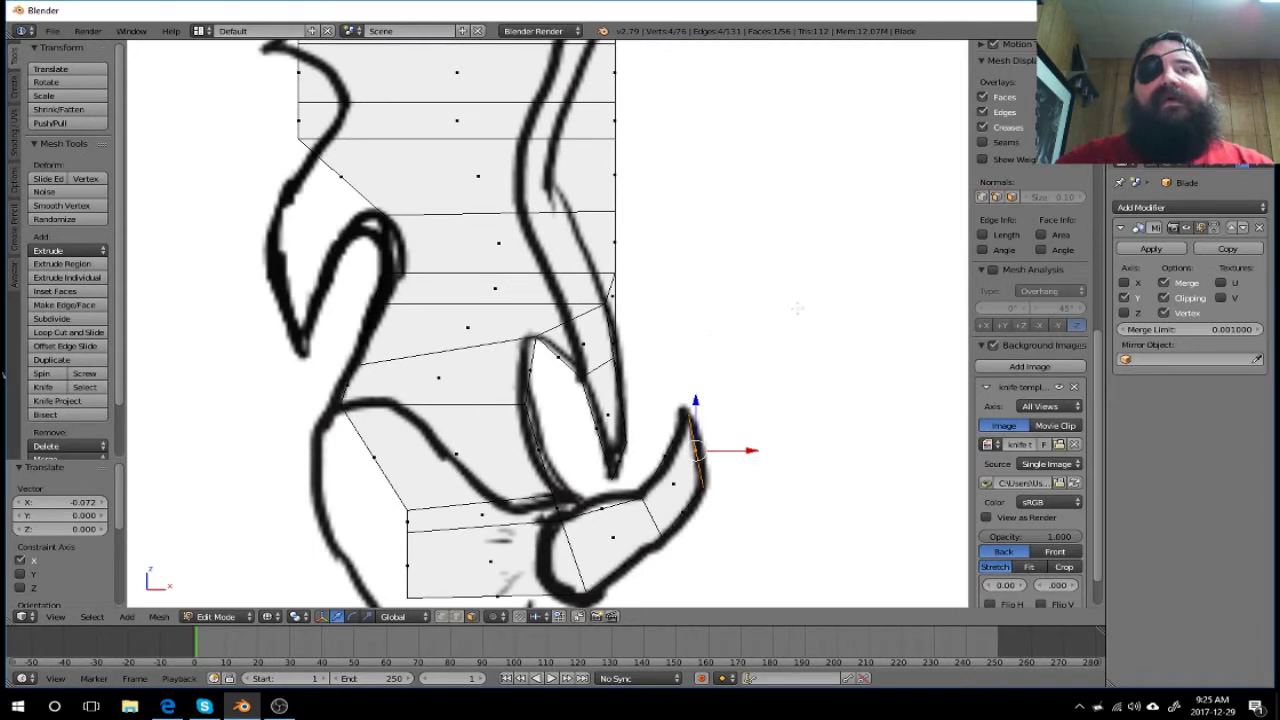
mouse_move(746, 287)
middle_mouse_down()
mouse_move(723, 289)
mouse_move(768, 297)
mouse_move(741, 289)
middle_mouse_up()
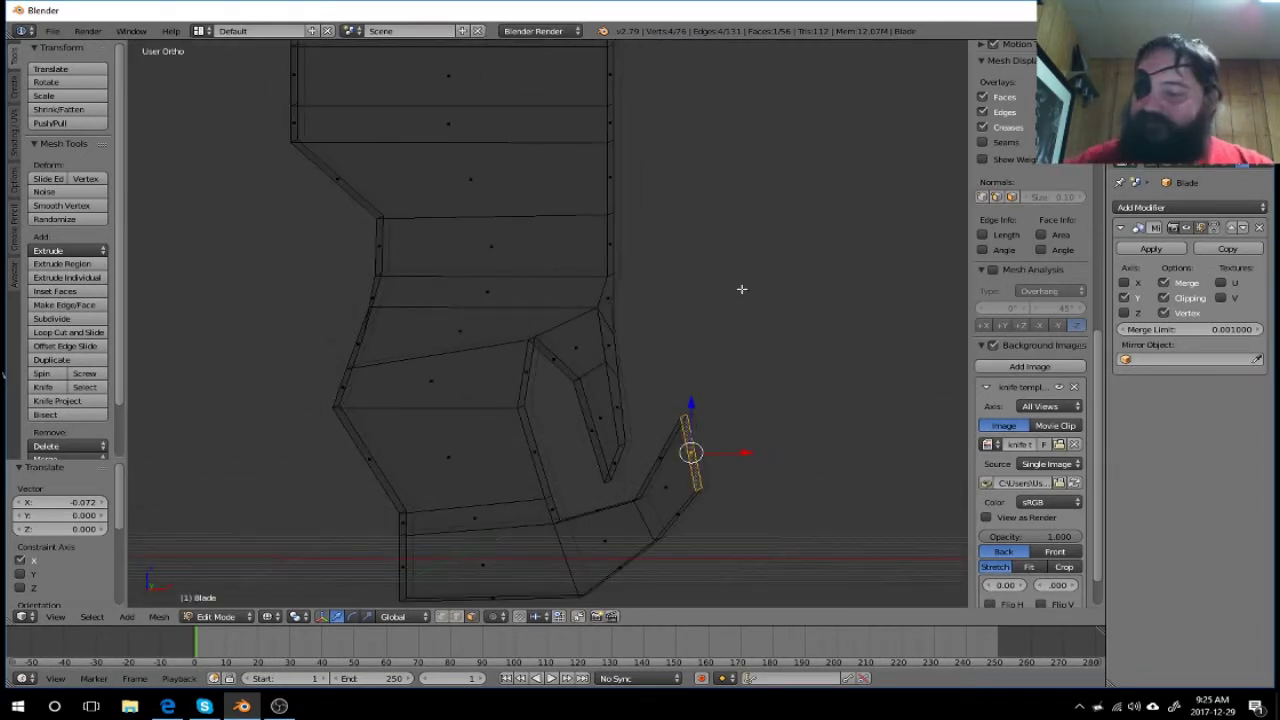
key("KP_1")
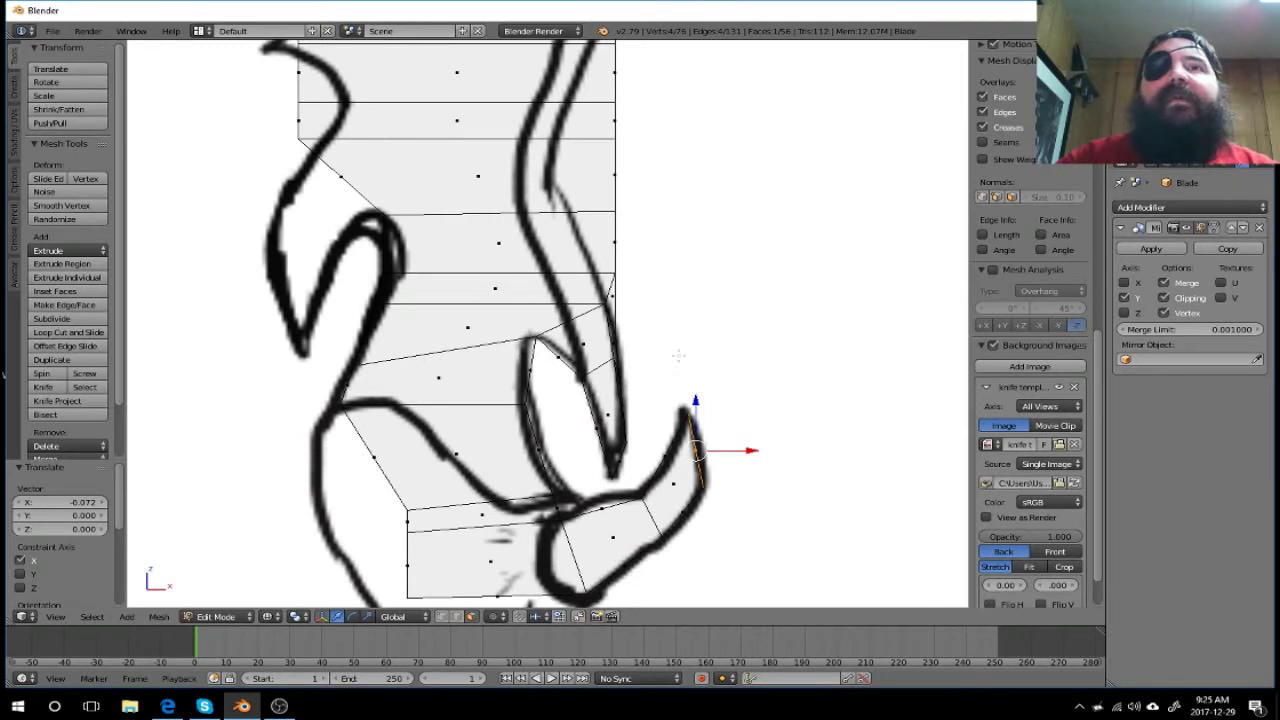
Step: Switch to edge selection, inspect the mesh at an angle, and open the Viewport Shading menu
left_click(455, 616)
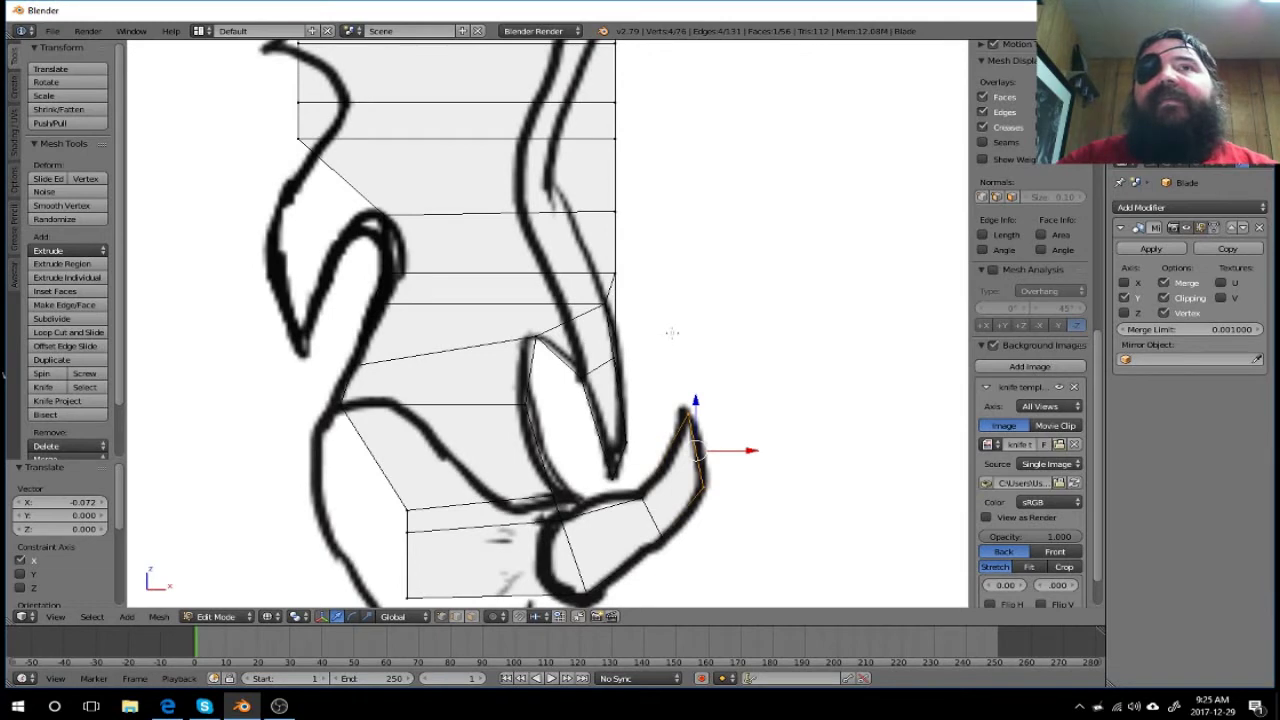
mouse_move(674, 326)
middle_mouse_down()
mouse_move(412, 350)
mouse_move(571, 360)
middle_mouse_up()
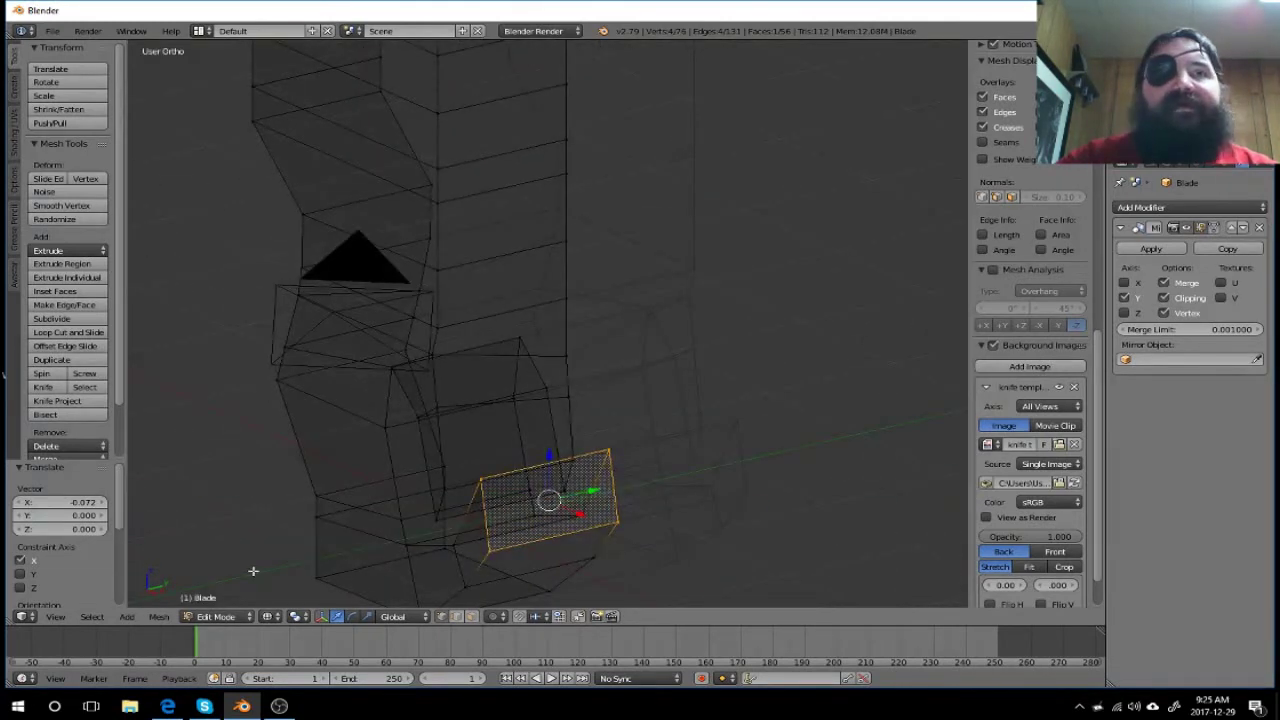
left_click(270, 616)
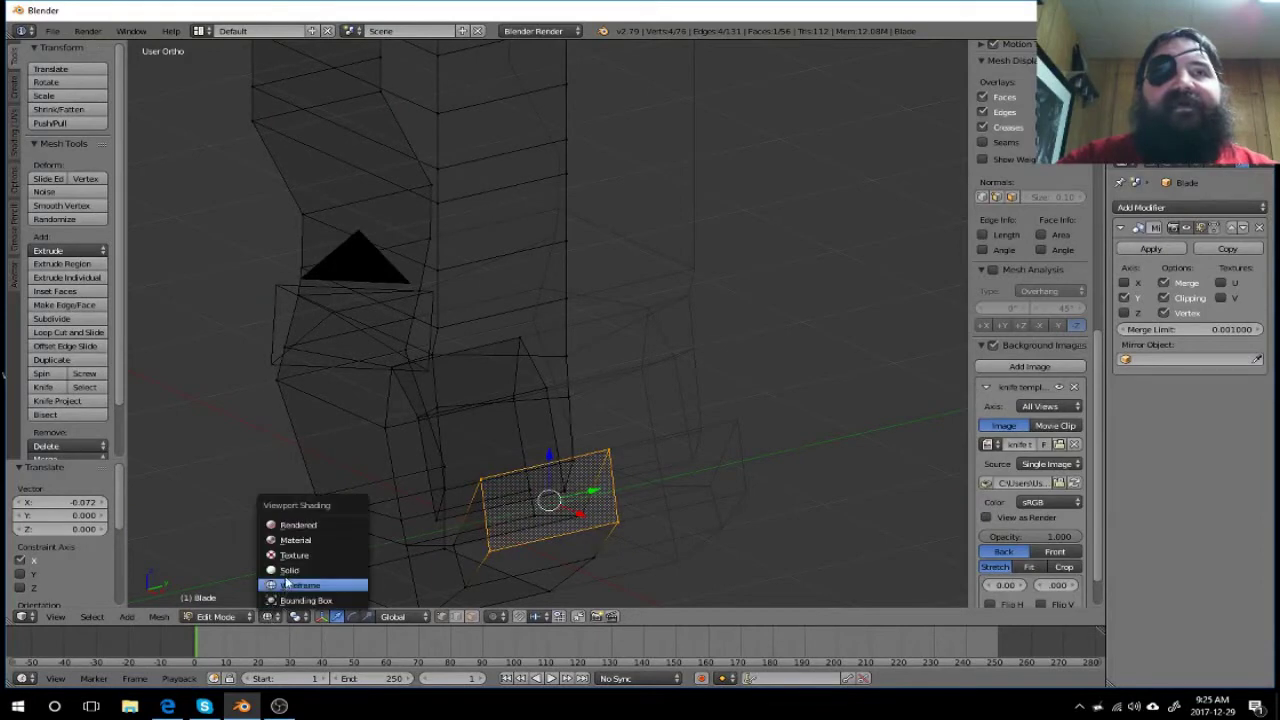
Step: Switch the viewport to Solid shading and select the guard-corner vertex in front view
left_click(287, 571)
mouse_move(686, 477)
middle_mouse_down()
mouse_move(774, 411)
mouse_move(790, 425)
mouse_move(749, 431)
mouse_move(803, 431)
mouse_move(789, 431)
middle_mouse_up()
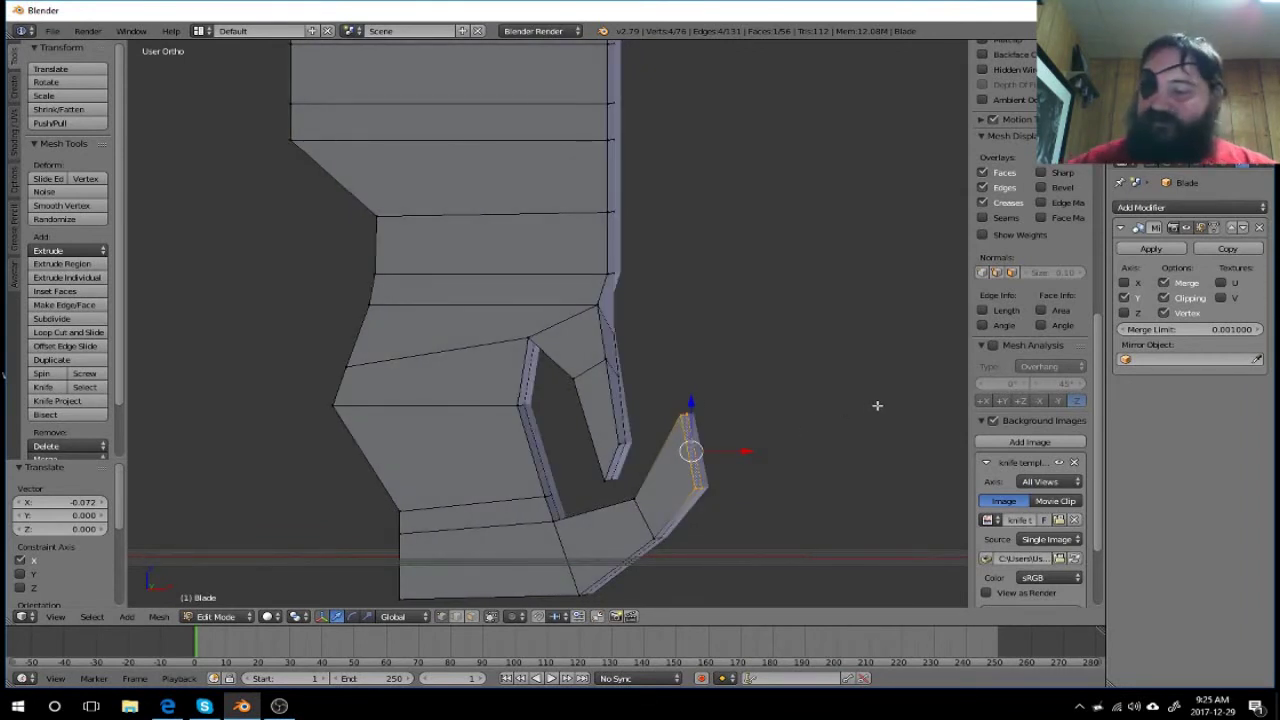
key("KP_1")
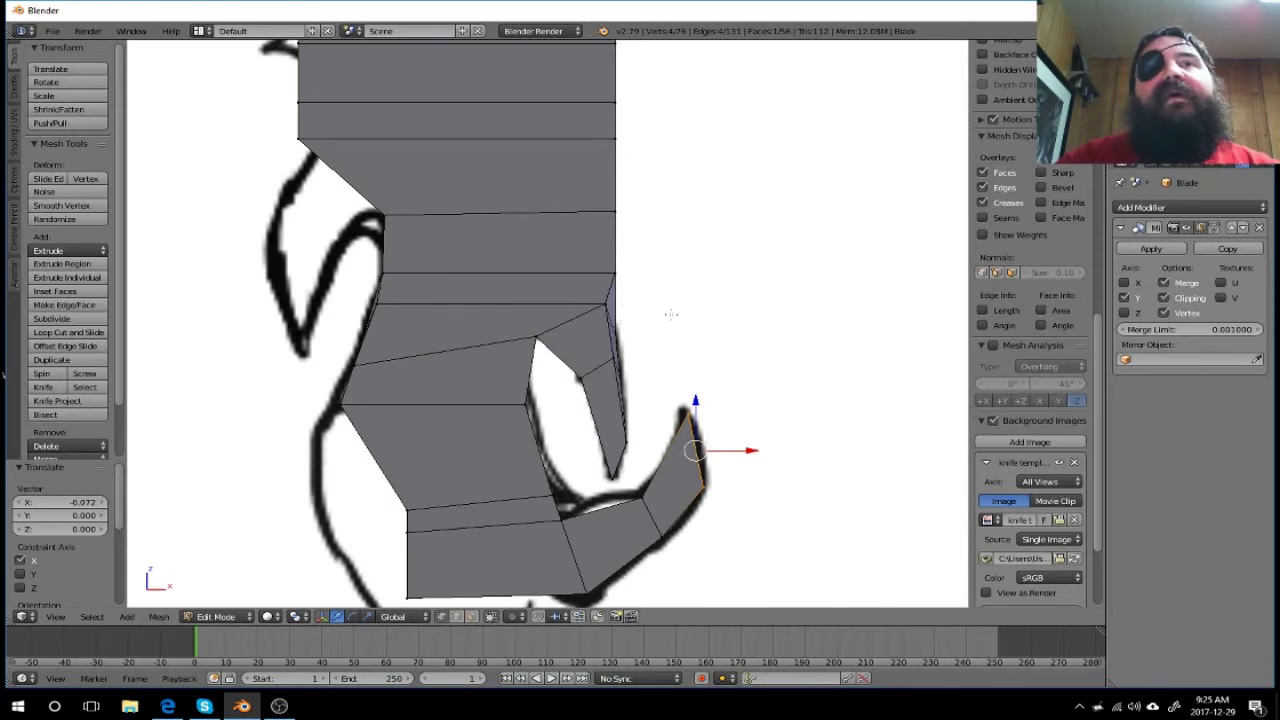
right_click(609, 306)
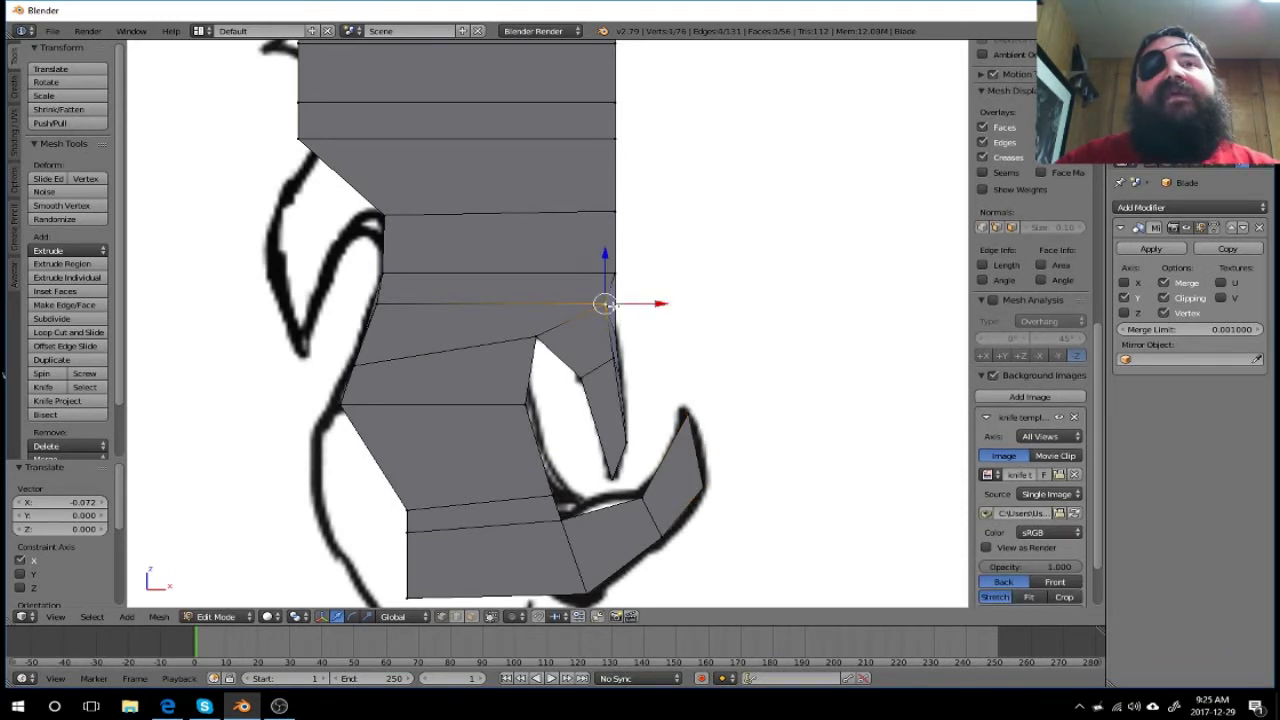
mouse_move(643, 312)
middle_mouse_down()
mouse_move(329, 328)
mouse_move(634, 316)
mouse_move(613, 317)
middle_mouse_up()
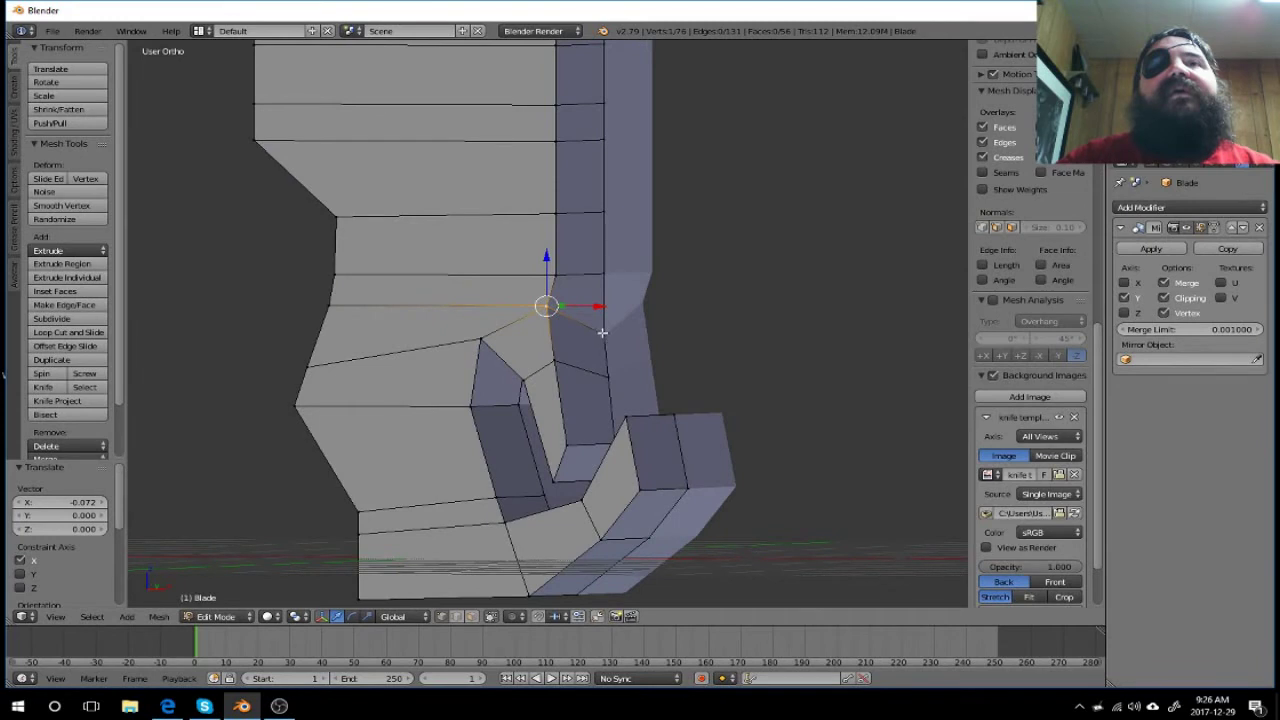
Step: Move the face near the blade junction to X -0.048 so it meets the template
right_click(602, 332)
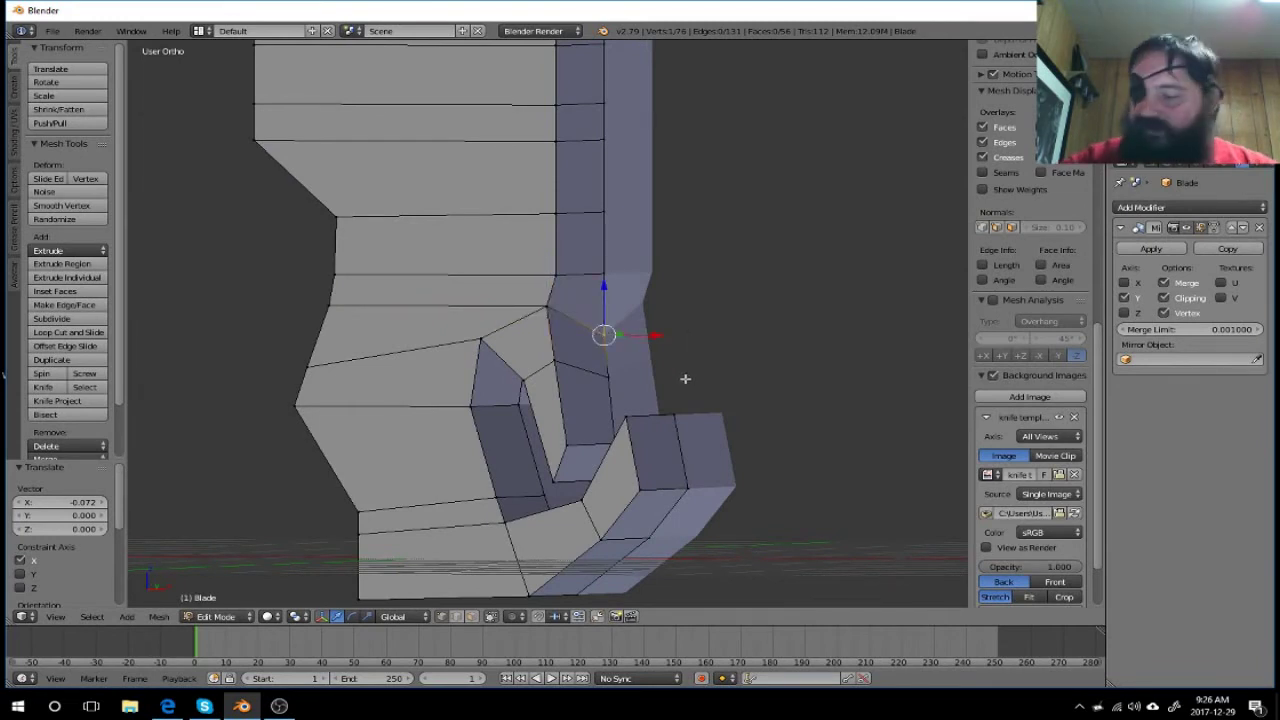
key("KP_1")
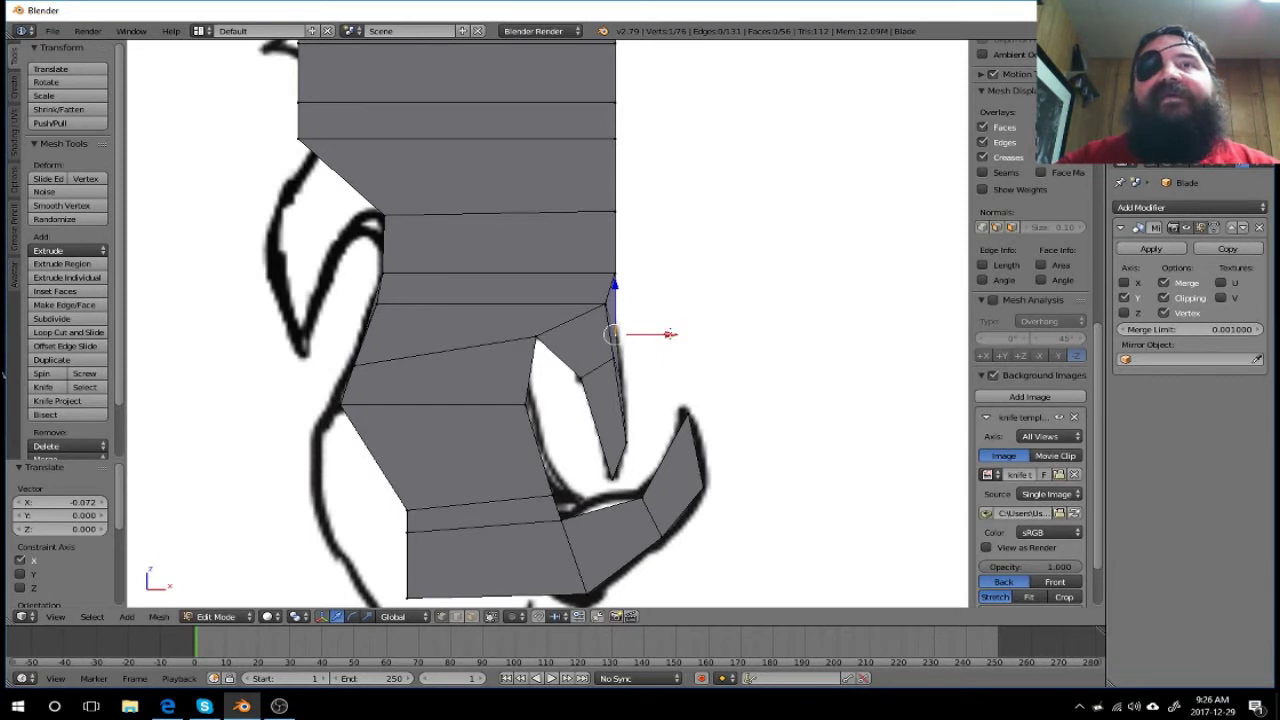
left_click_drag(668, 334, 663, 335)
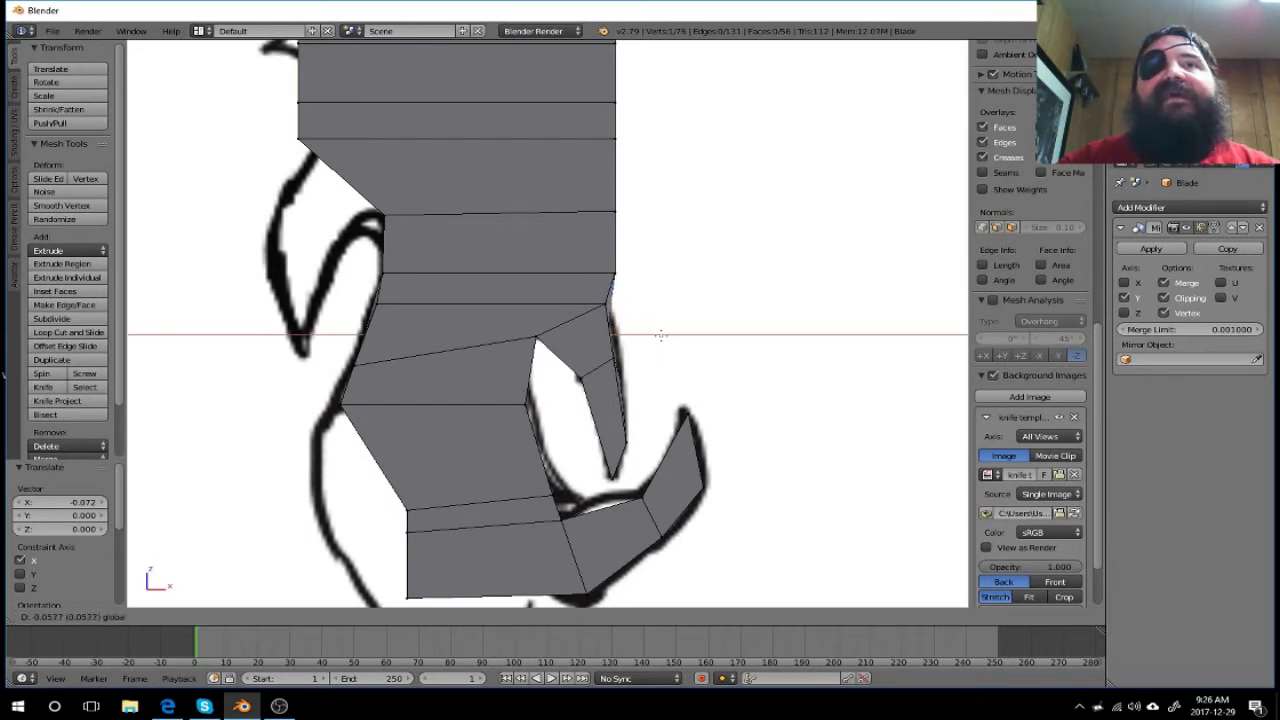
left_click_drag(662, 336, 662, 336)
mouse_move(662, 336)
middle_mouse_down()
mouse_move(709, 400)
mouse_move(546, 399)
mouse_move(632, 409)
mouse_move(737, 397)
mouse_move(471, 397)
mouse_move(686, 426)
middle_mouse_up()
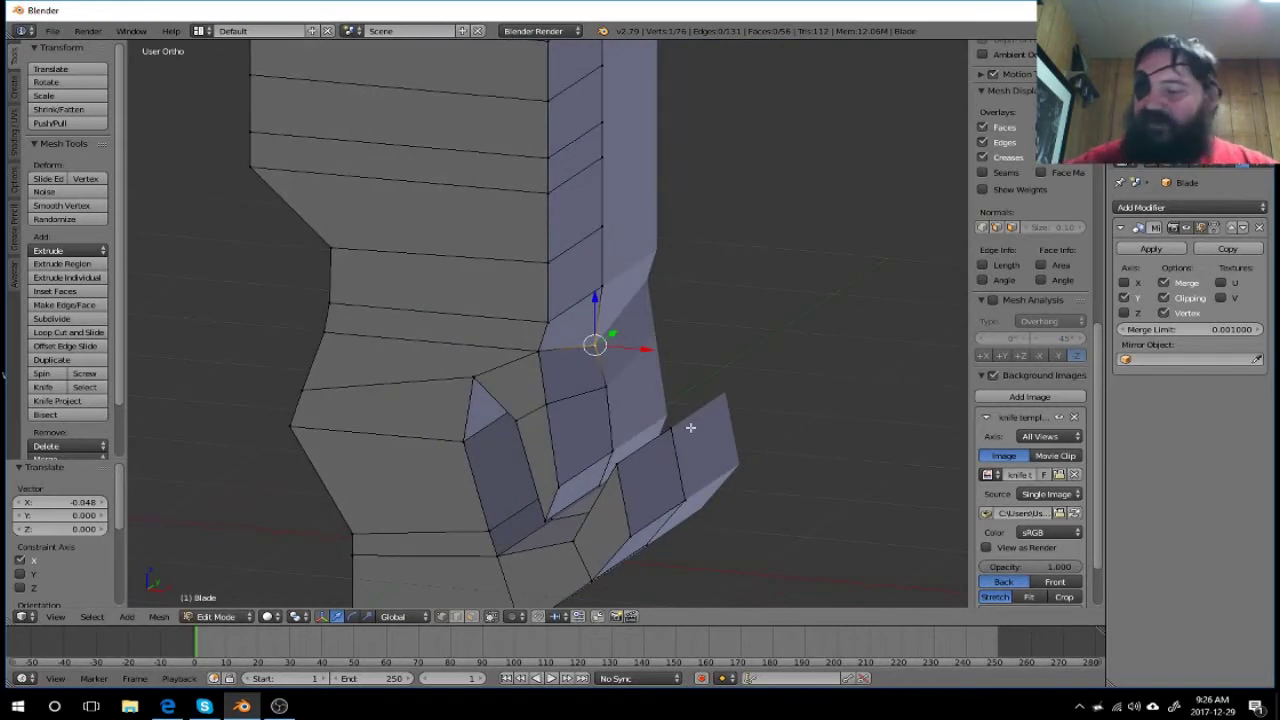
key("KP_1")
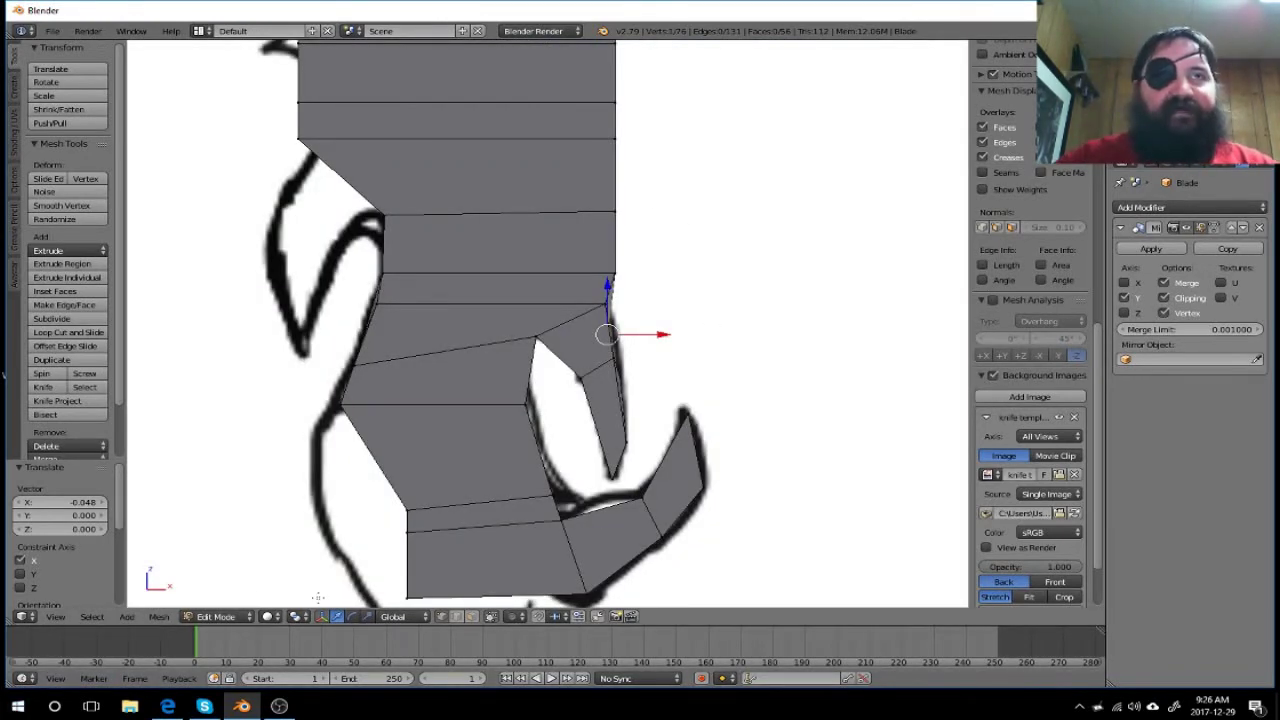
left_click(269, 616)
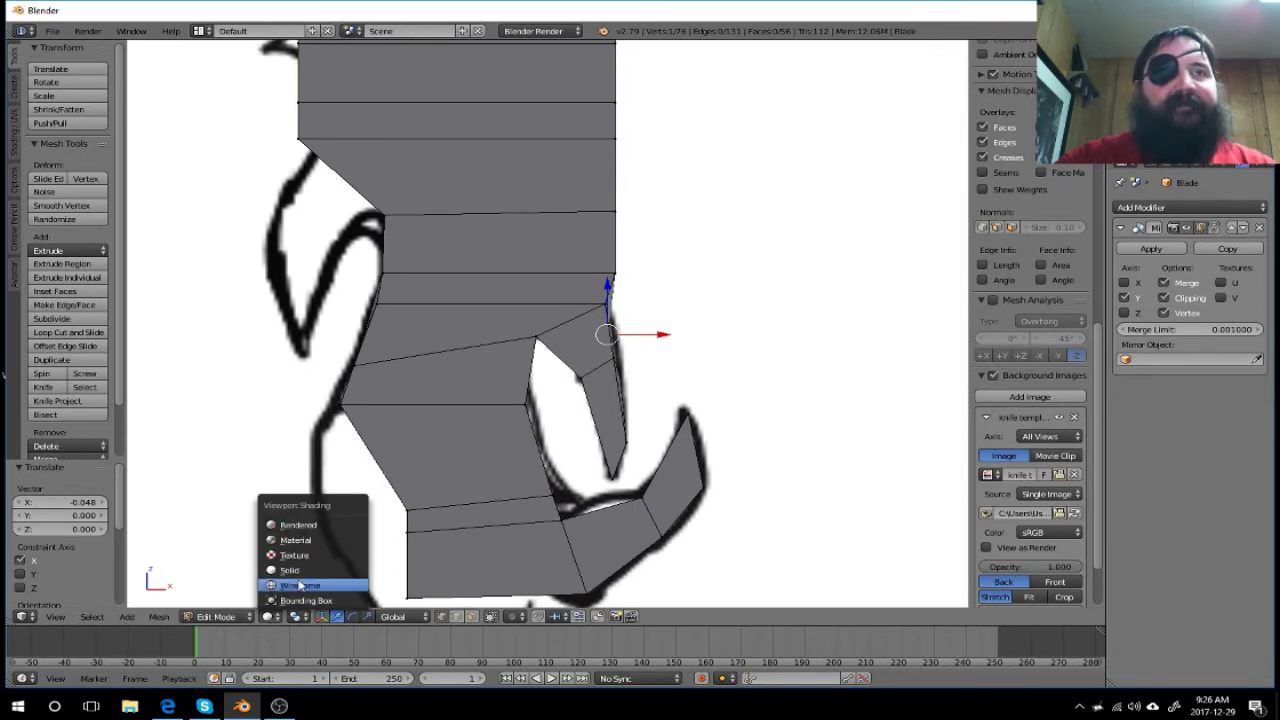
Step: Set viewport shading to Wireframe, check from an angle, then return to front view
left_click(300, 585)
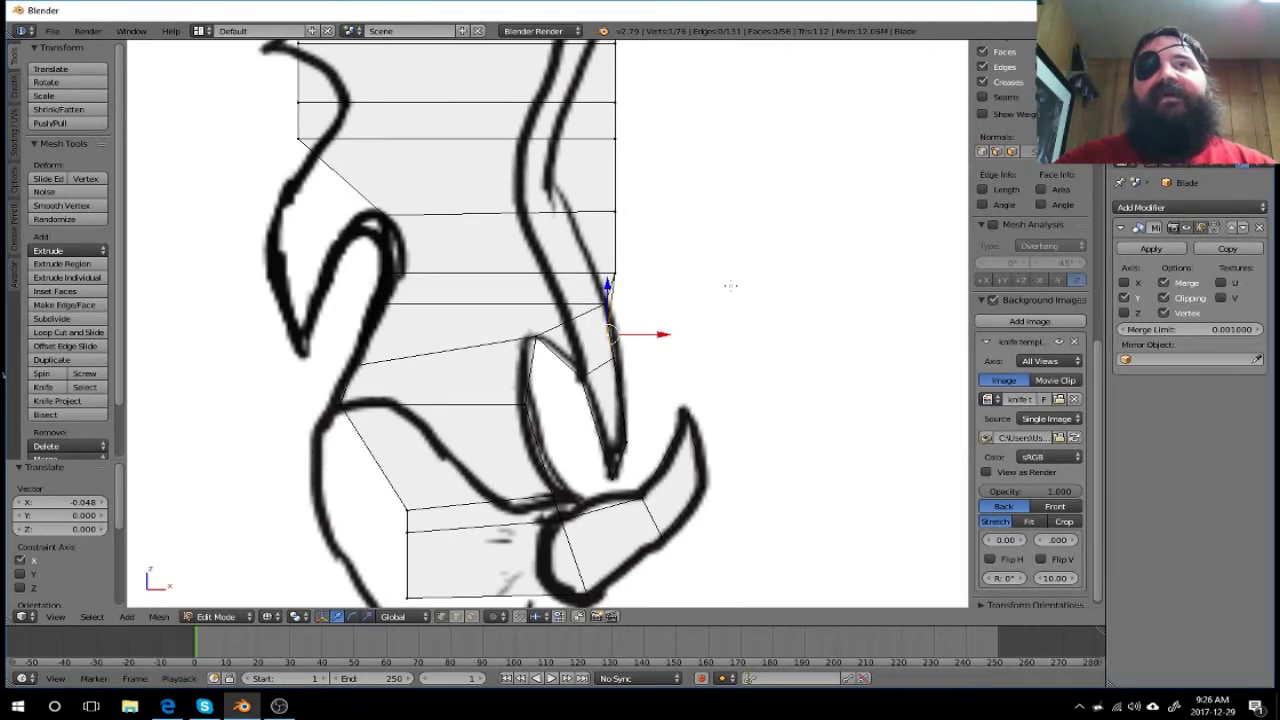
mouse_move(730, 285)
middle_mouse_down()
mouse_move(380, 286)
mouse_move(587, 319)
mouse_move(674, 306)
mouse_move(691, 272)
mouse_move(734, 283)
mouse_move(691, 287)
middle_mouse_up()
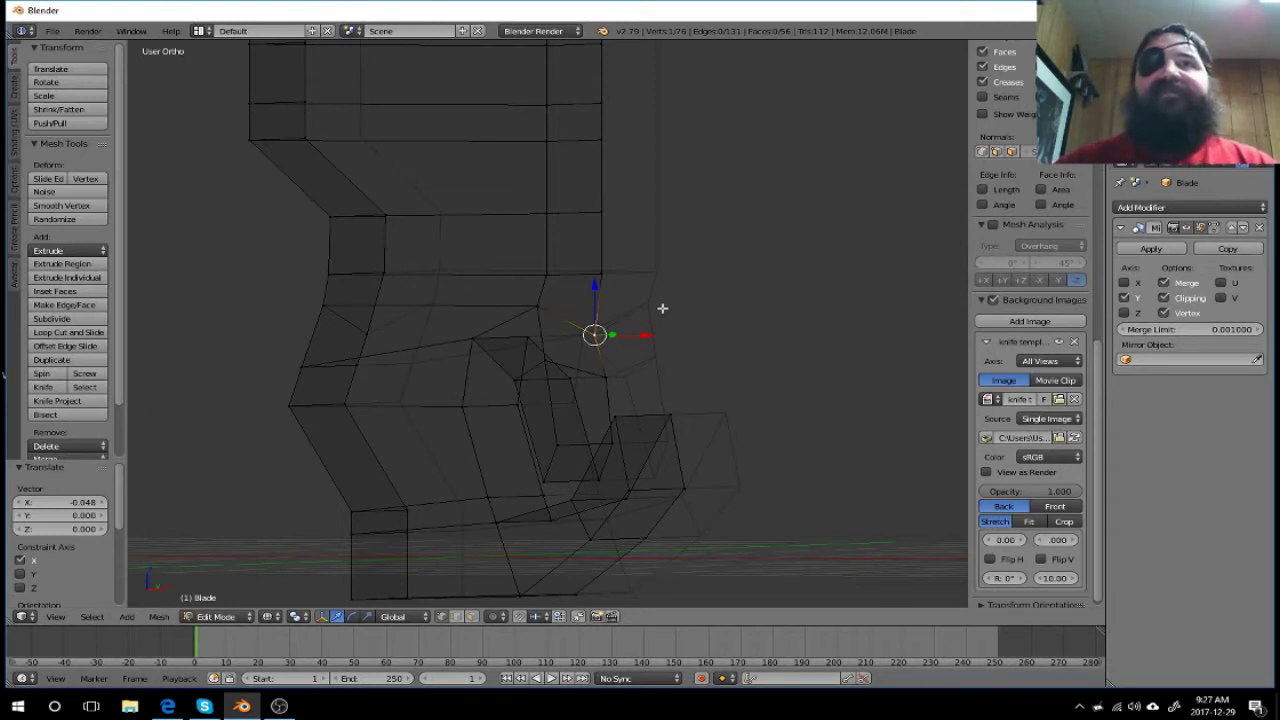
key("KP_1")
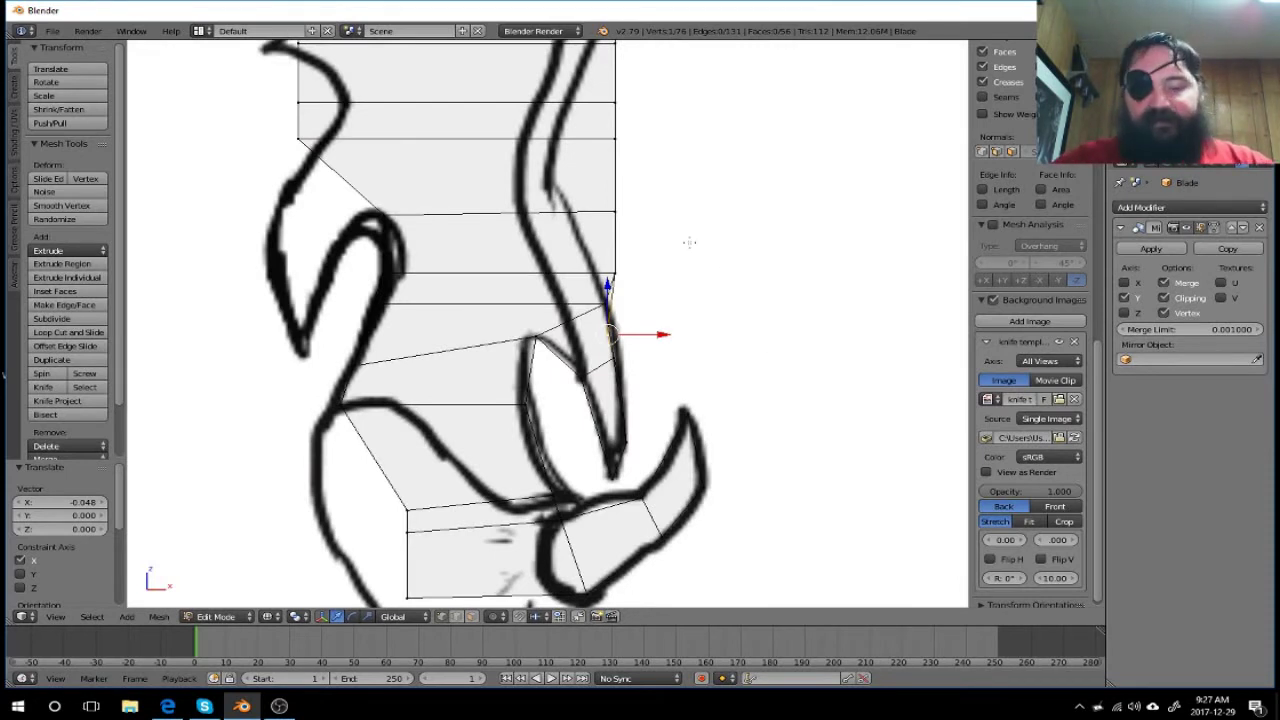
Step: Slide two right-edge blade vertices left onto the outline, the upper one to X -0.294
key("a")
key("b")
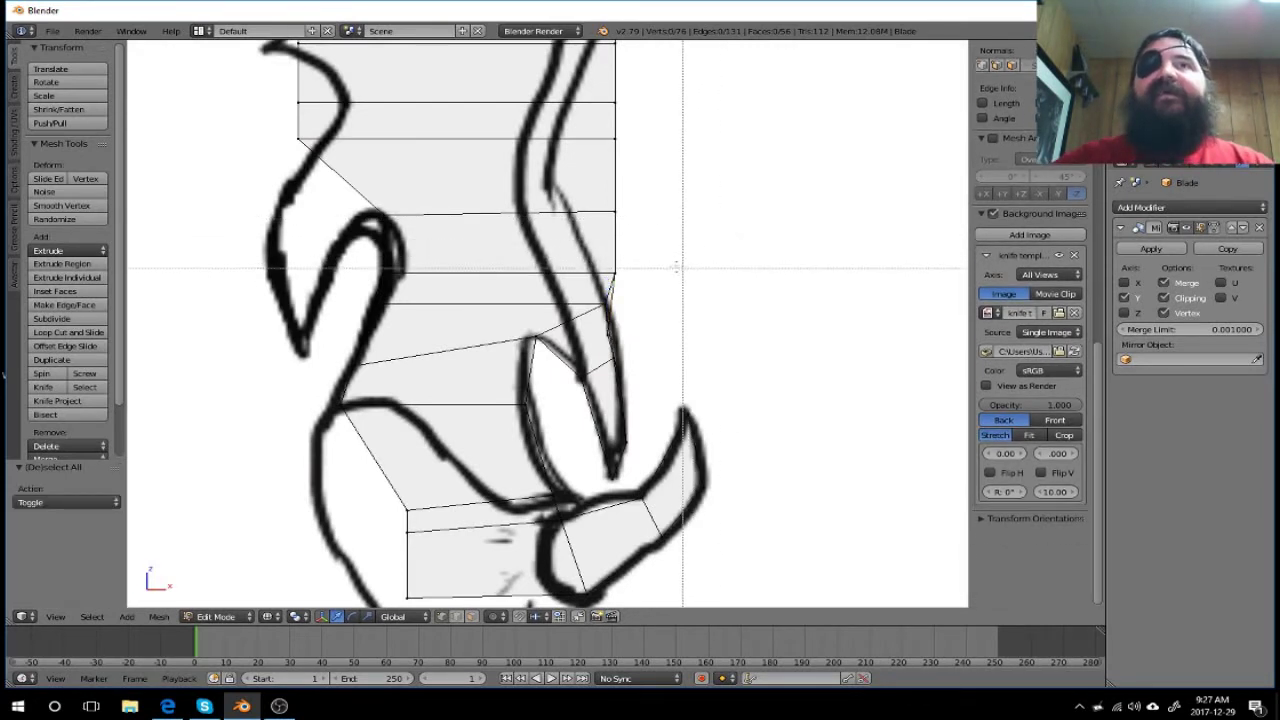
key("Escape")
left_click_drag(659, 256, 584, 286)
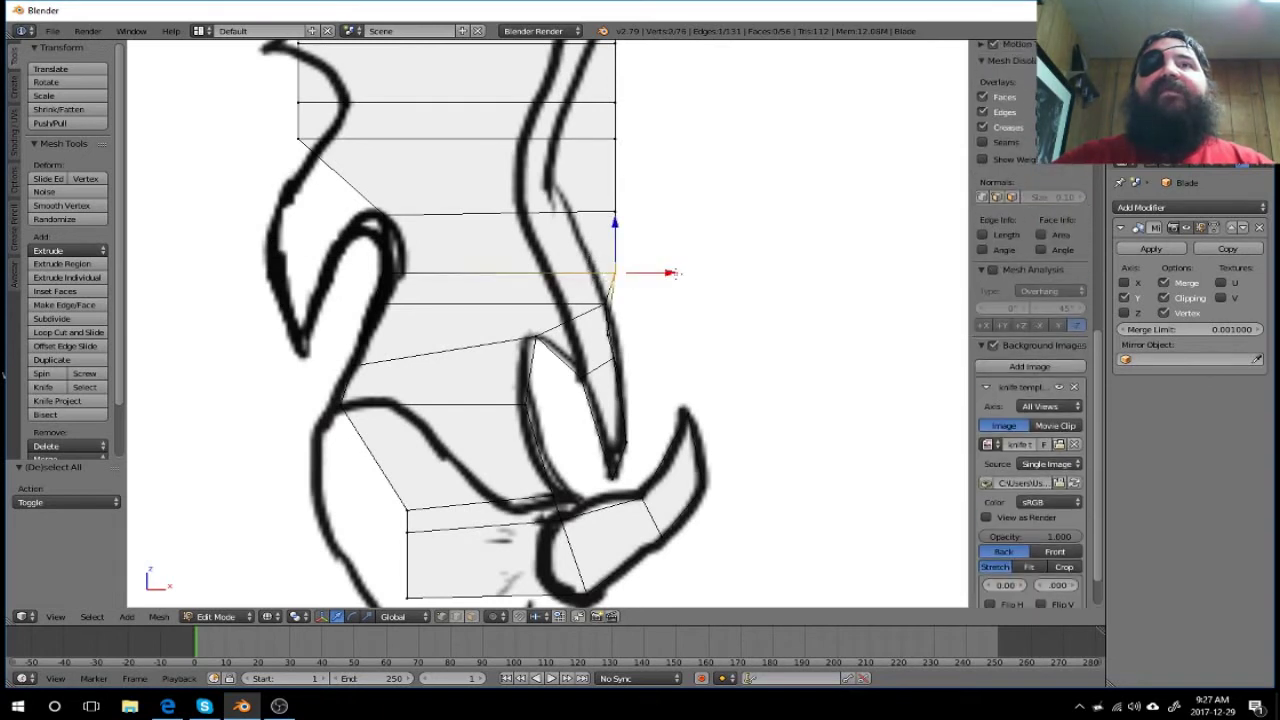
left_click_drag(670, 271, 650, 271)
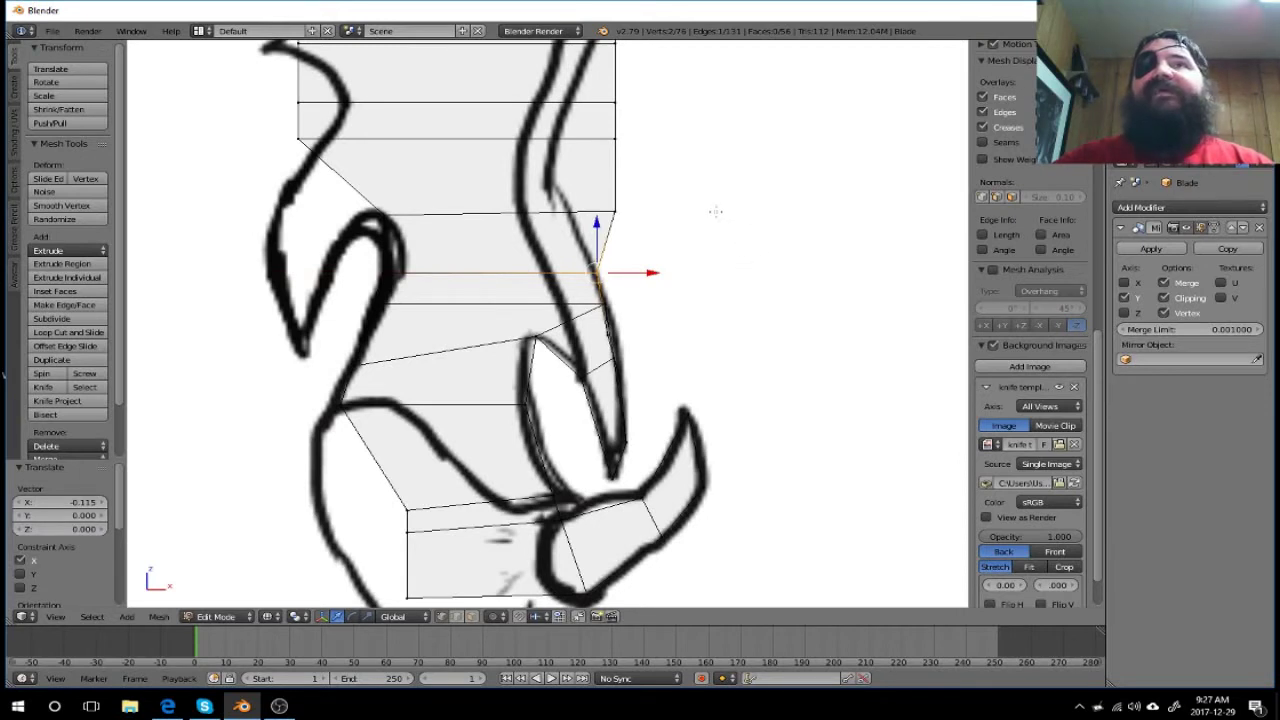
key("a")
key("b")
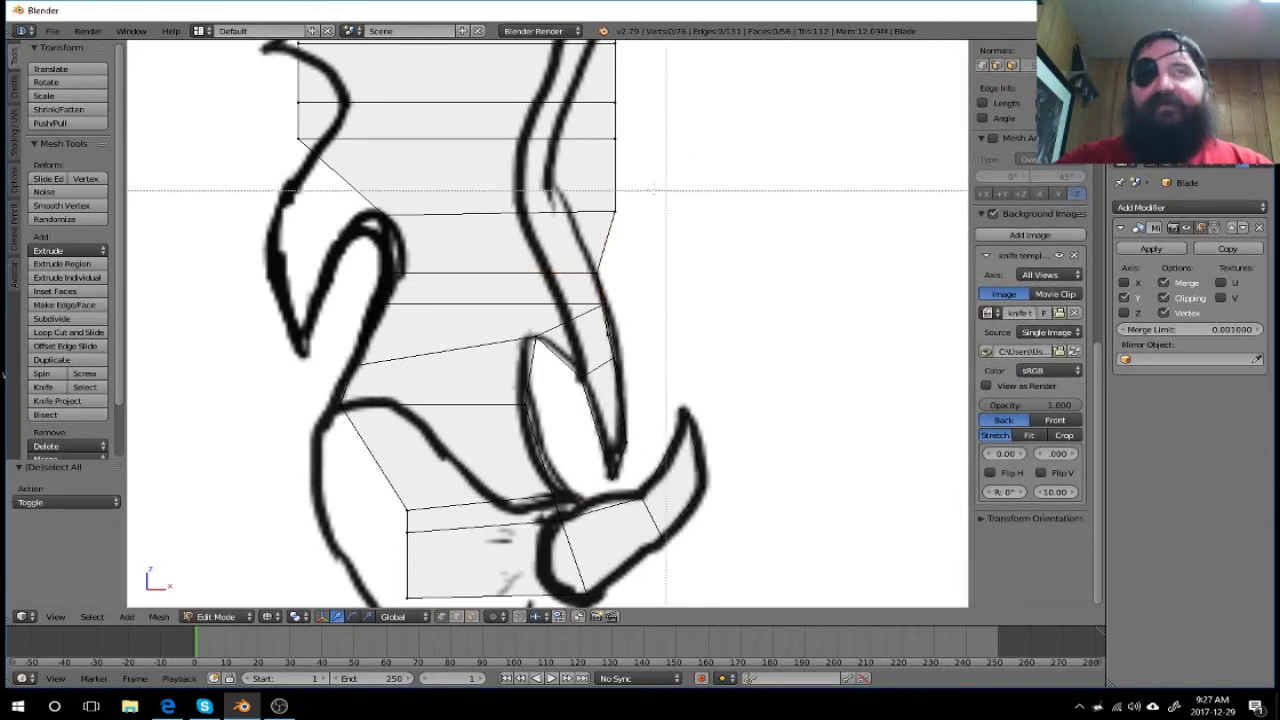
key("Escape")
mouse_move(595, 217)
left_mouse_down()
mouse_move(634, 215)
mouse_move(621, 215)
left_mouse_up()
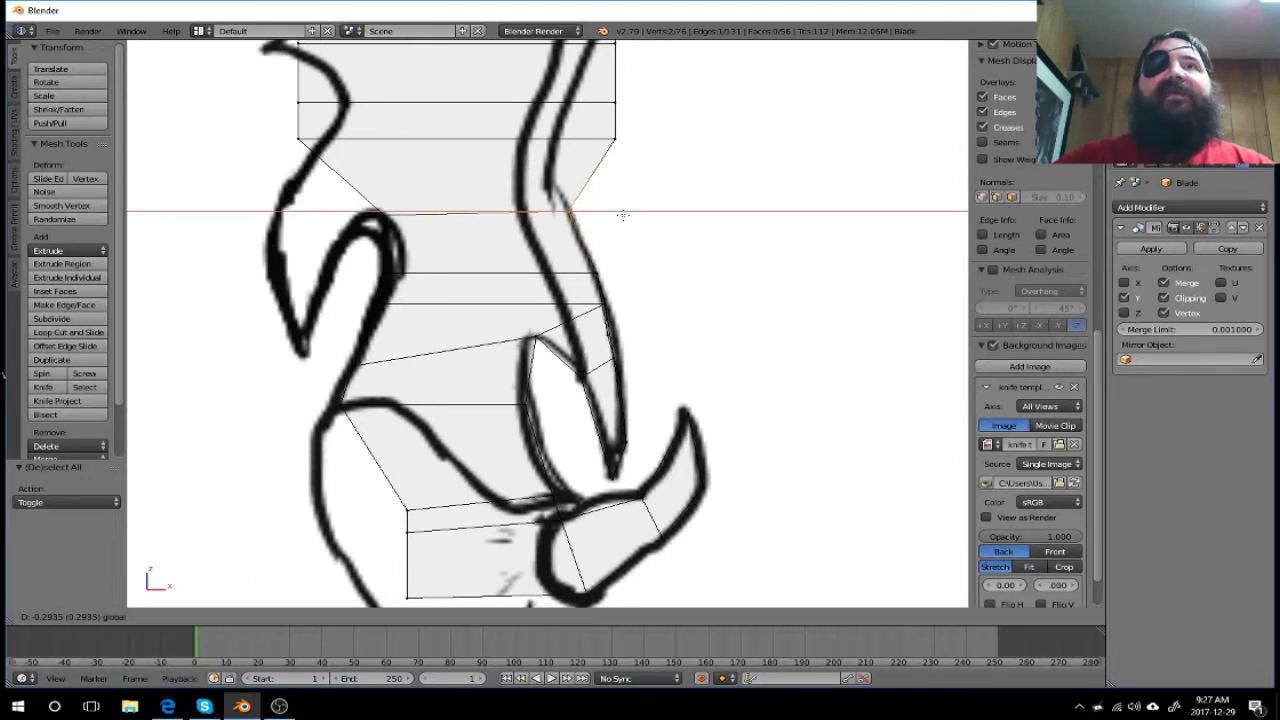
left_click(623, 215)
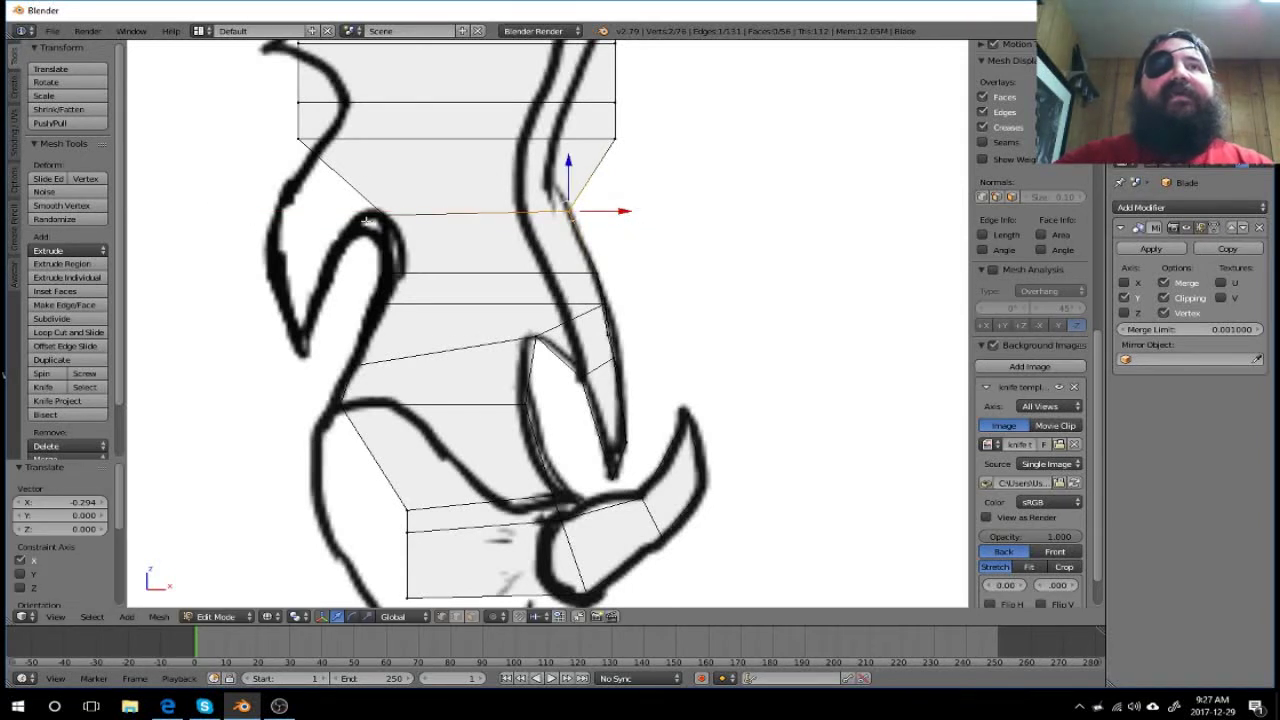
Step: Move the blade's left-edge vertex along X and slightly up in Z onto the outline
key("a")
key("b")
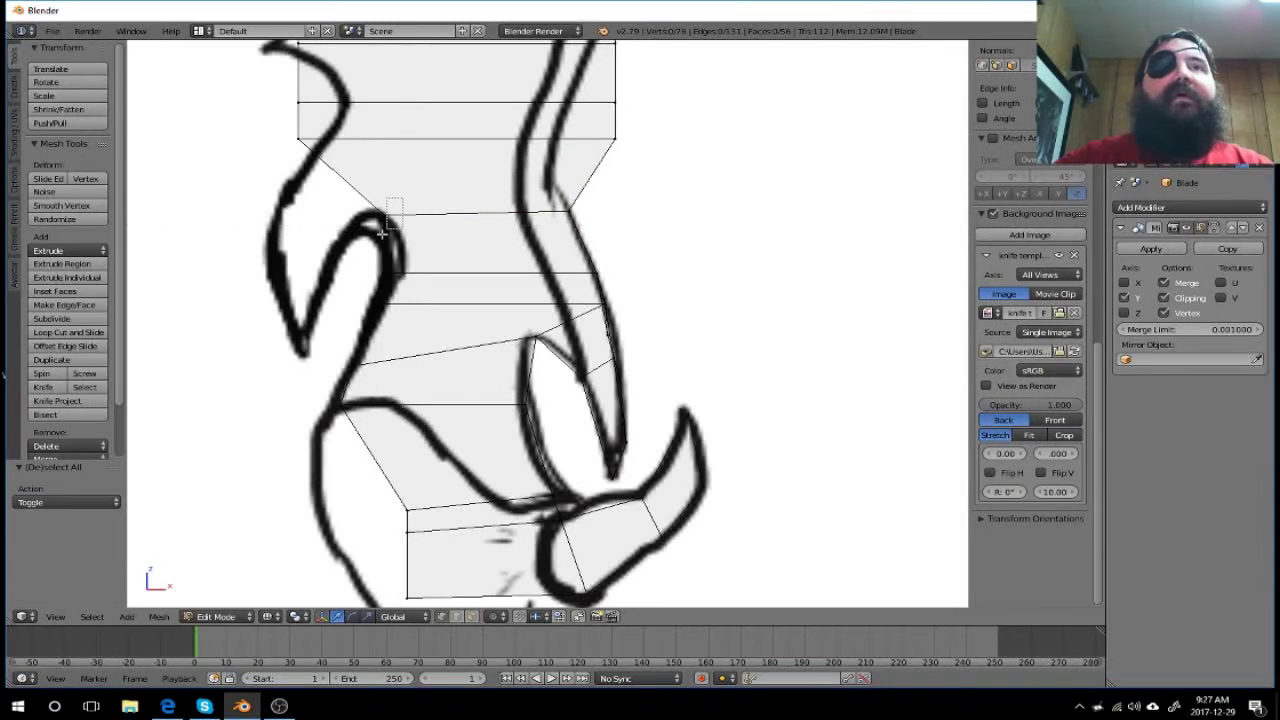
left_click_drag(400, 205, 335, 258)
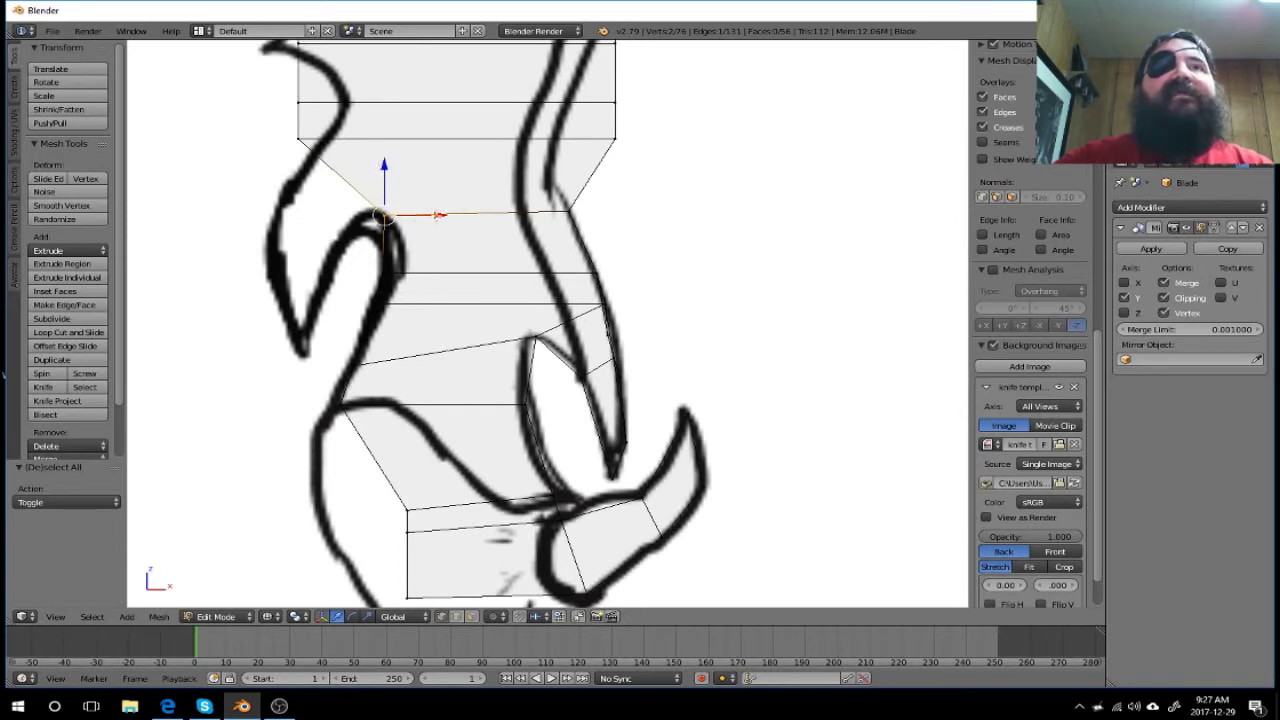
left_click_drag(438, 215, 418, 217)
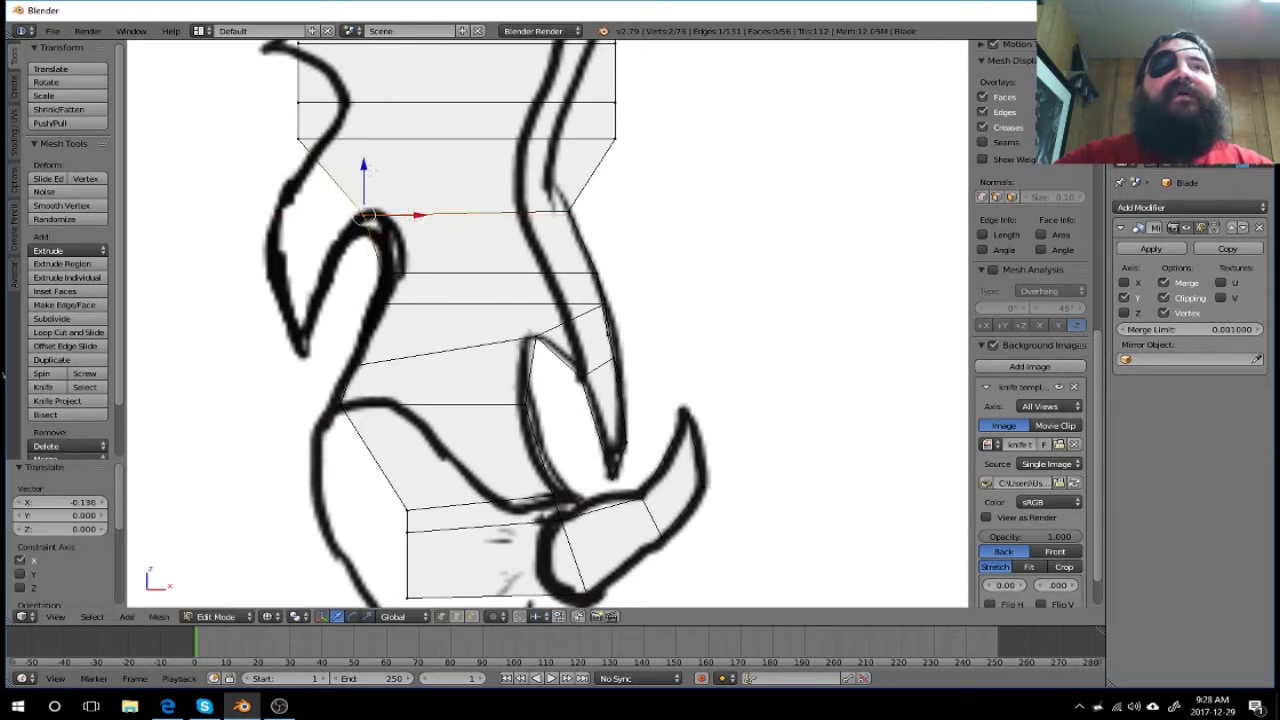
left_click_drag(364, 198, 385, 190)
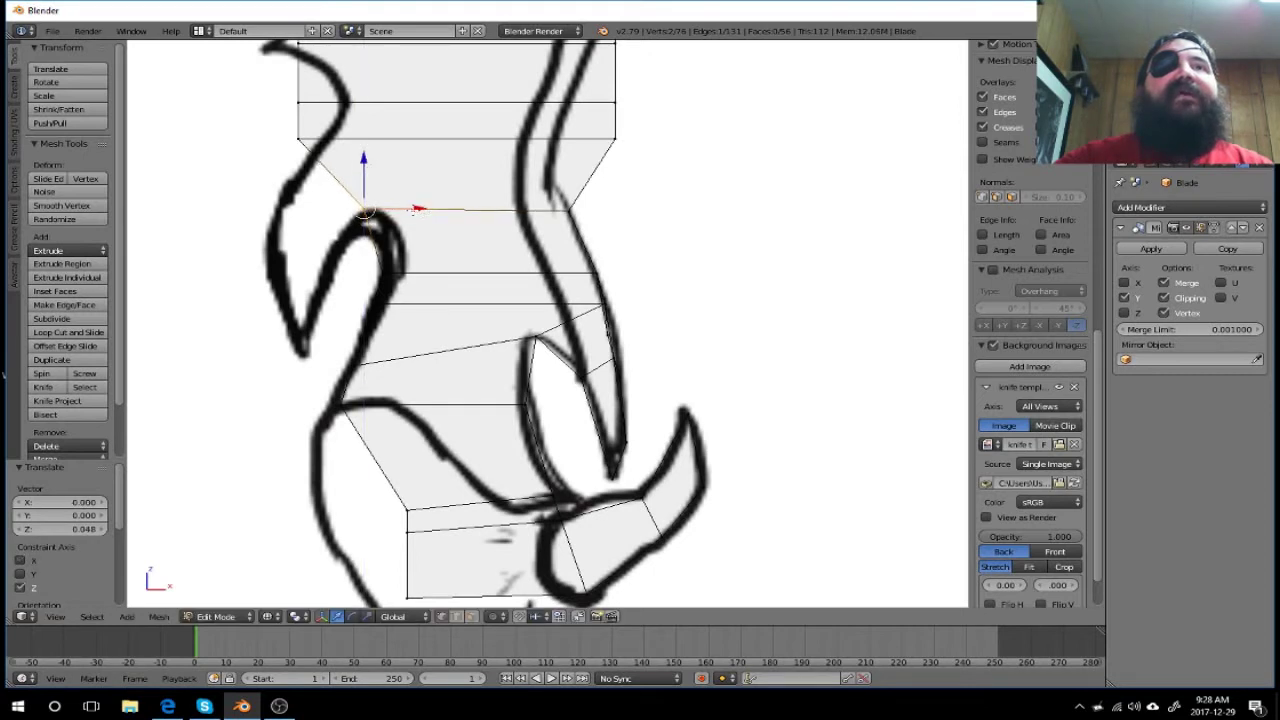
left_click_drag(418, 208, 430, 209)
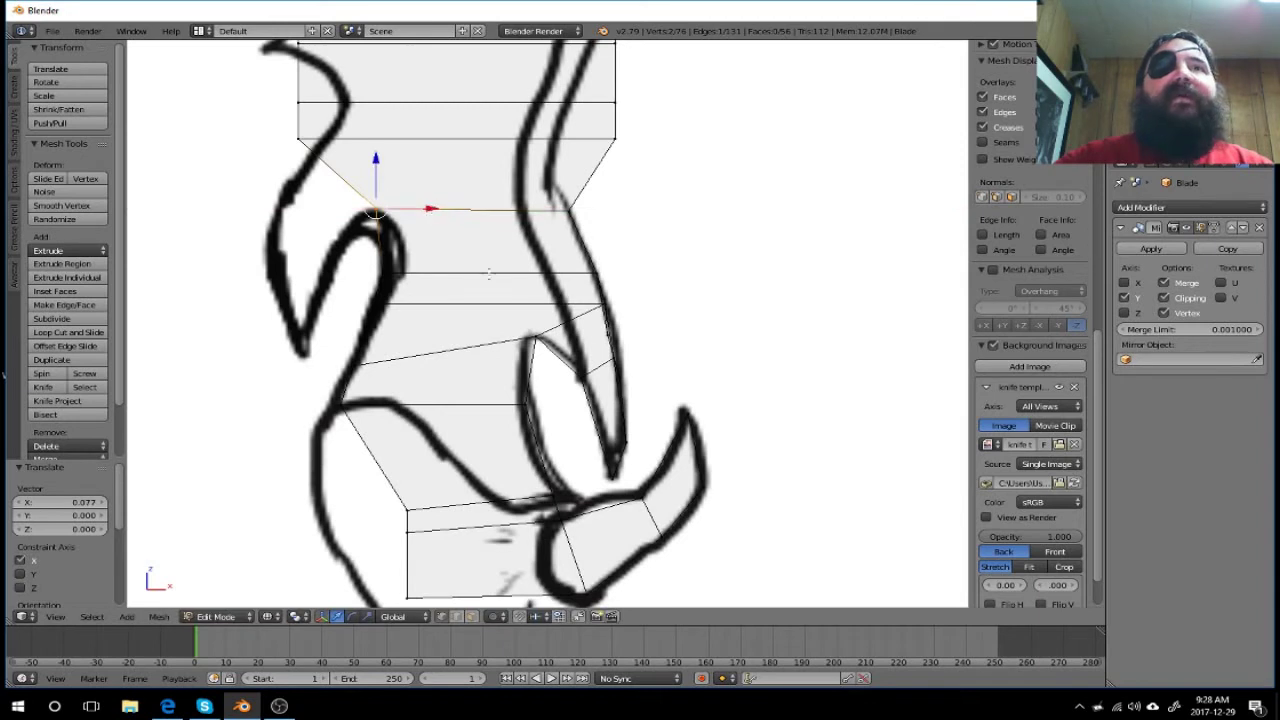
Step: Cut a horizontal edge loop across the blade just below the upper curled prong
key("a")
scroll(1030, 400, "down", 3)
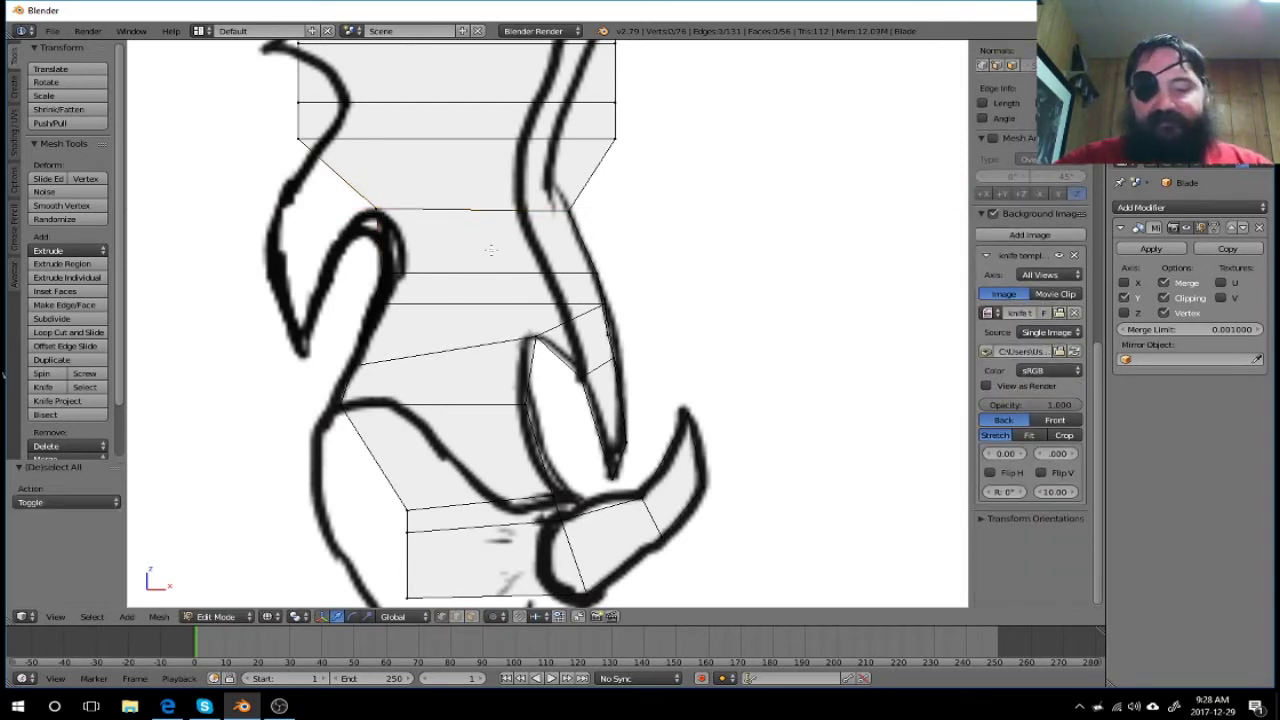
key("ctrl+r")
left_click(385, 237)
left_click(385, 237)
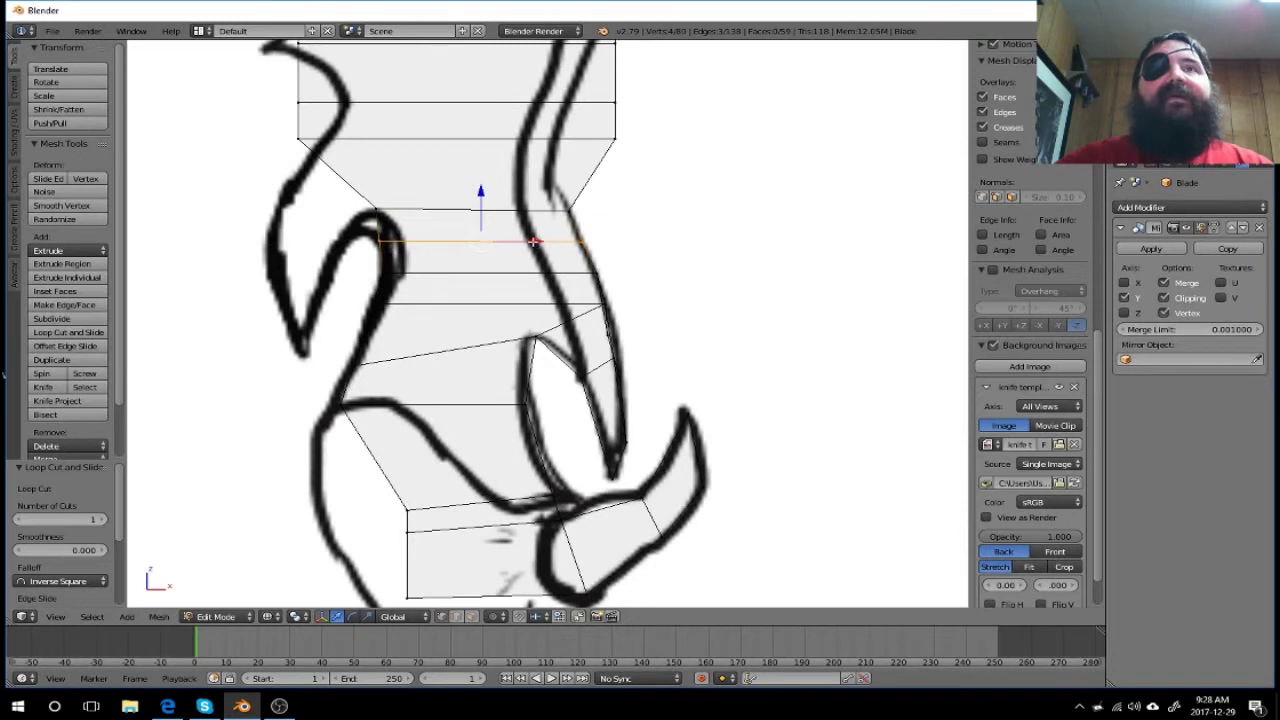
Step: Undo a trial X shift of the new loop and slide the guard's inner-curl vertex onto the template line
key("g")
key("x")
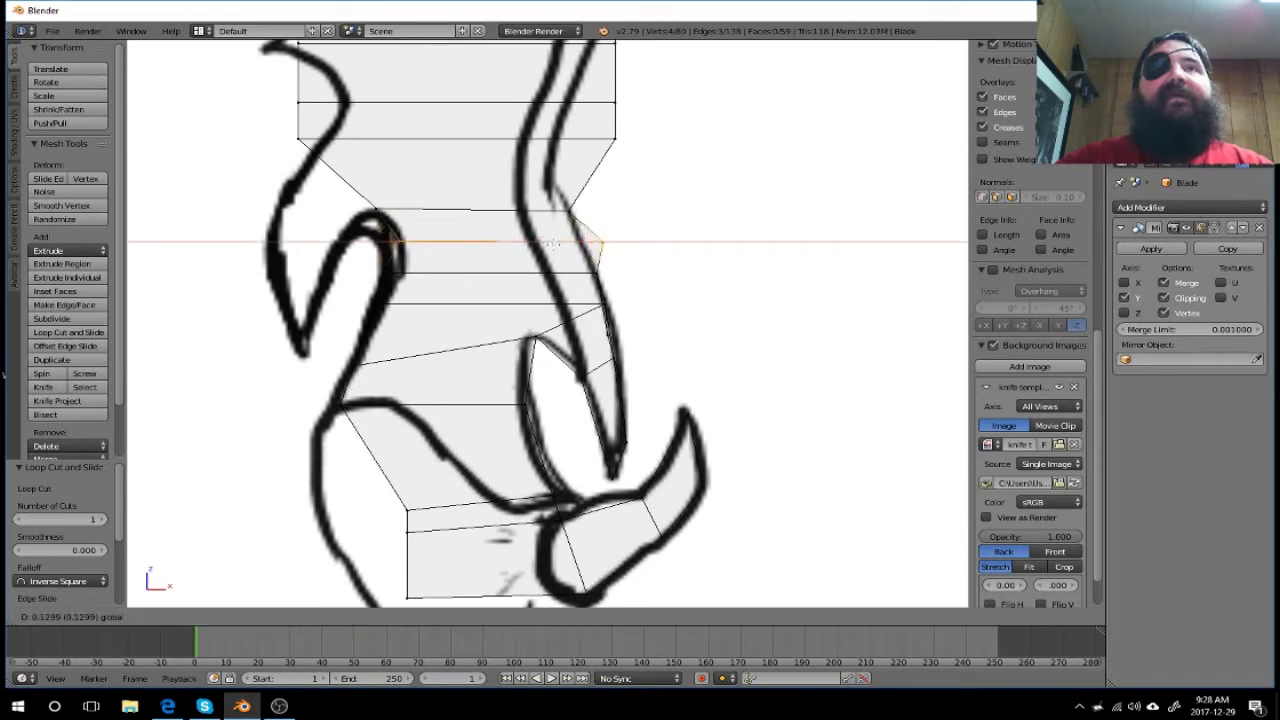
left_click(569, 265)
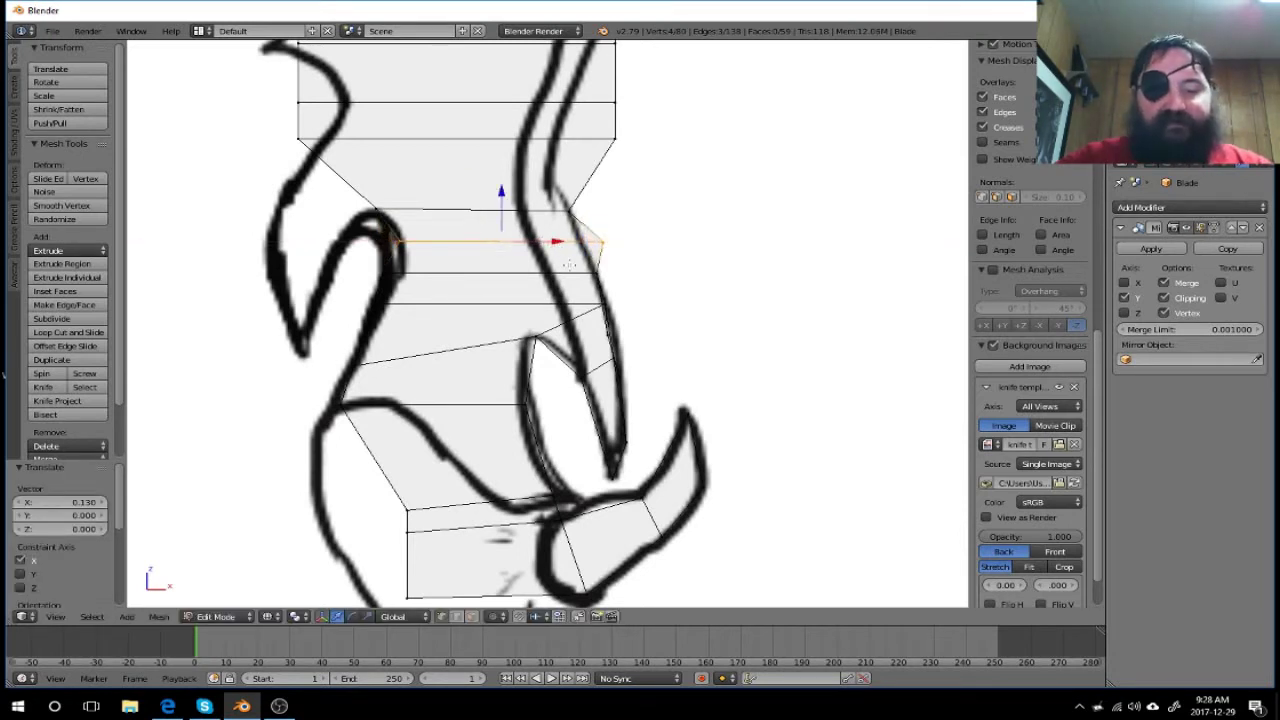
key("ctrl+z")
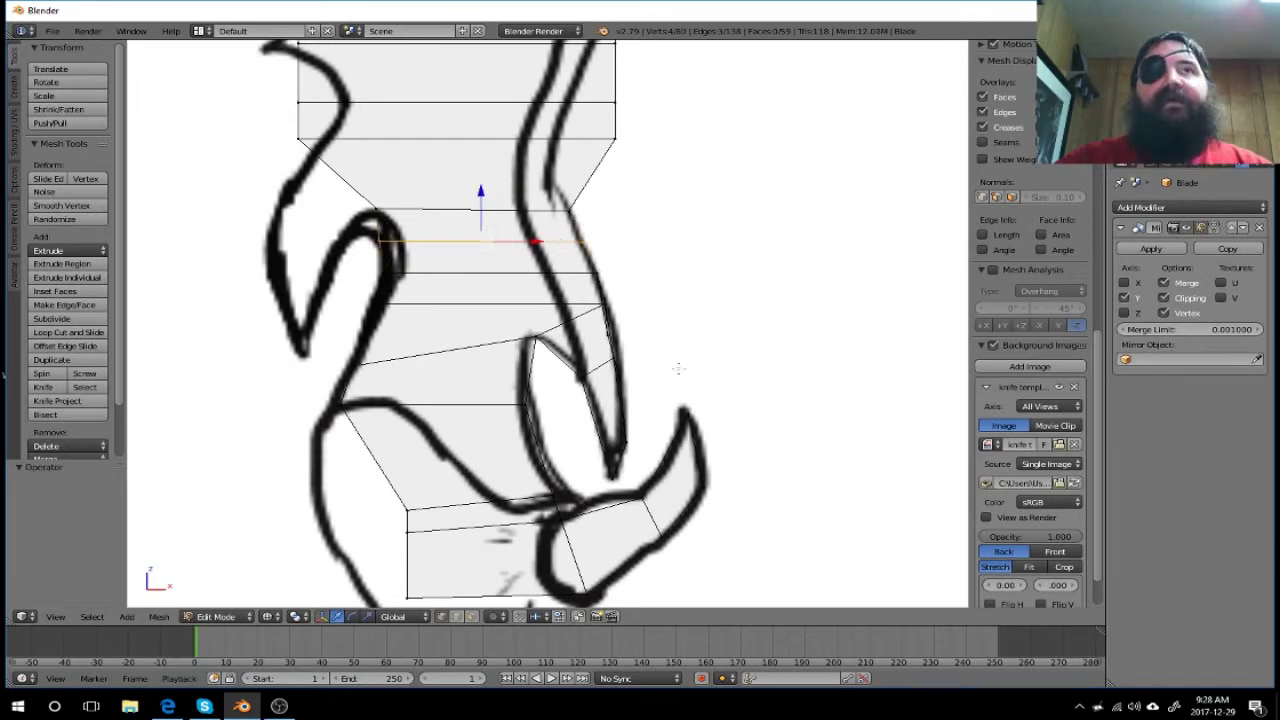
key("a")
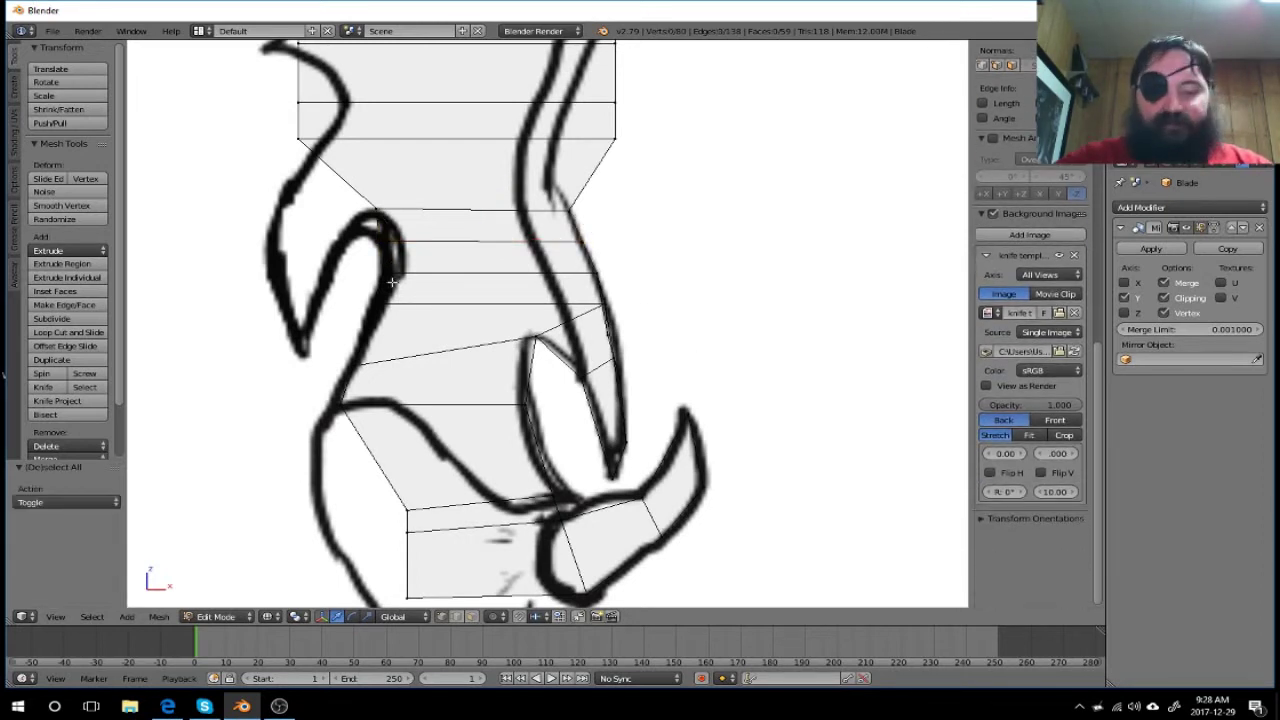
key("b")
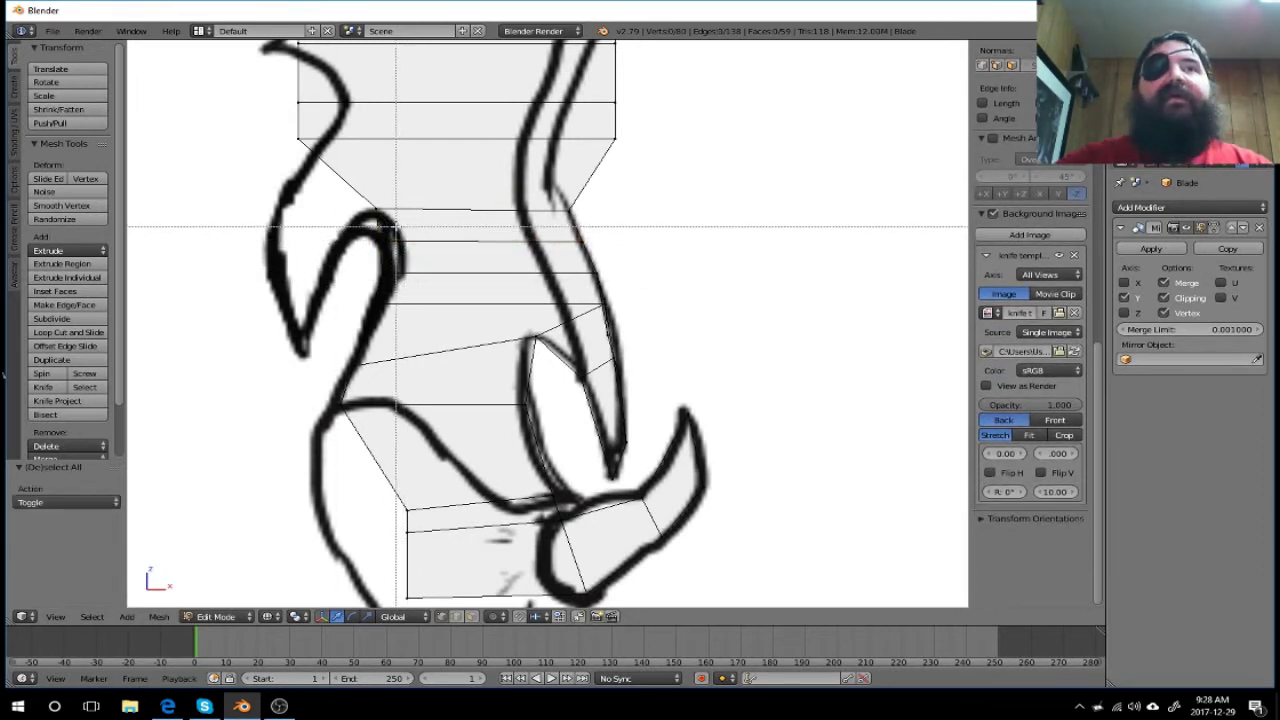
left_click_drag(397, 226, 360, 252)
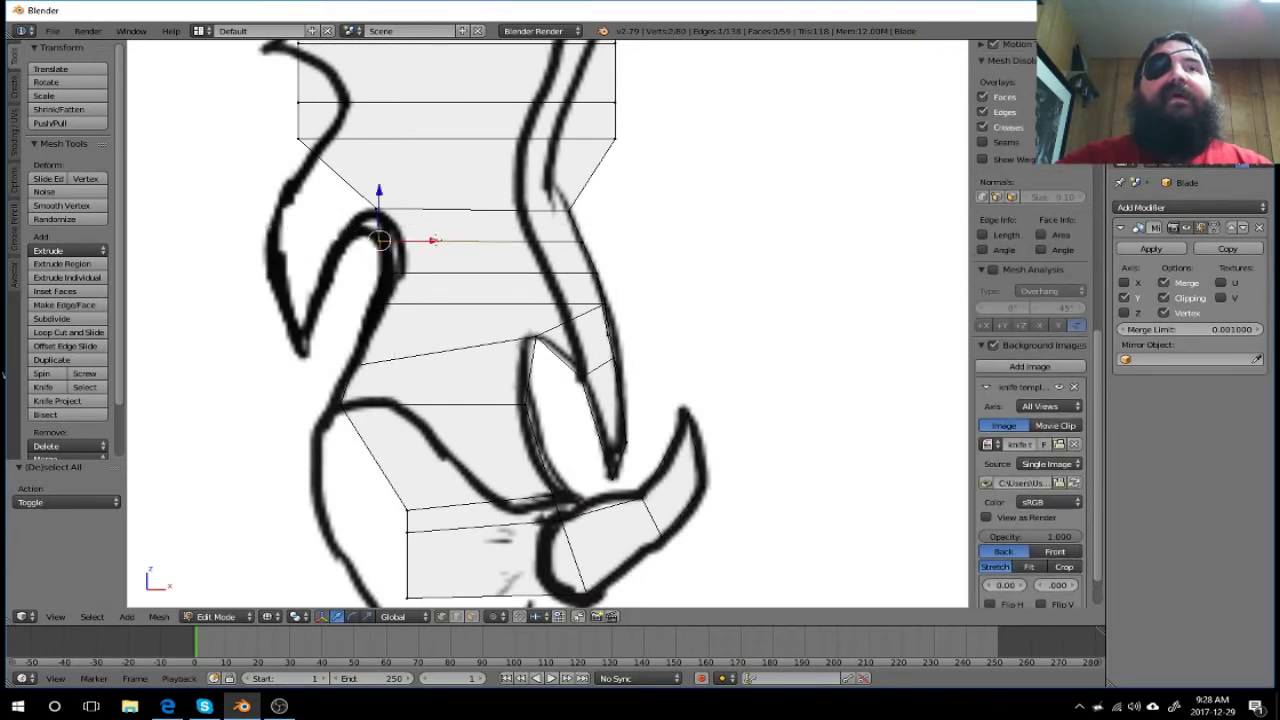
key("g")
key("x")
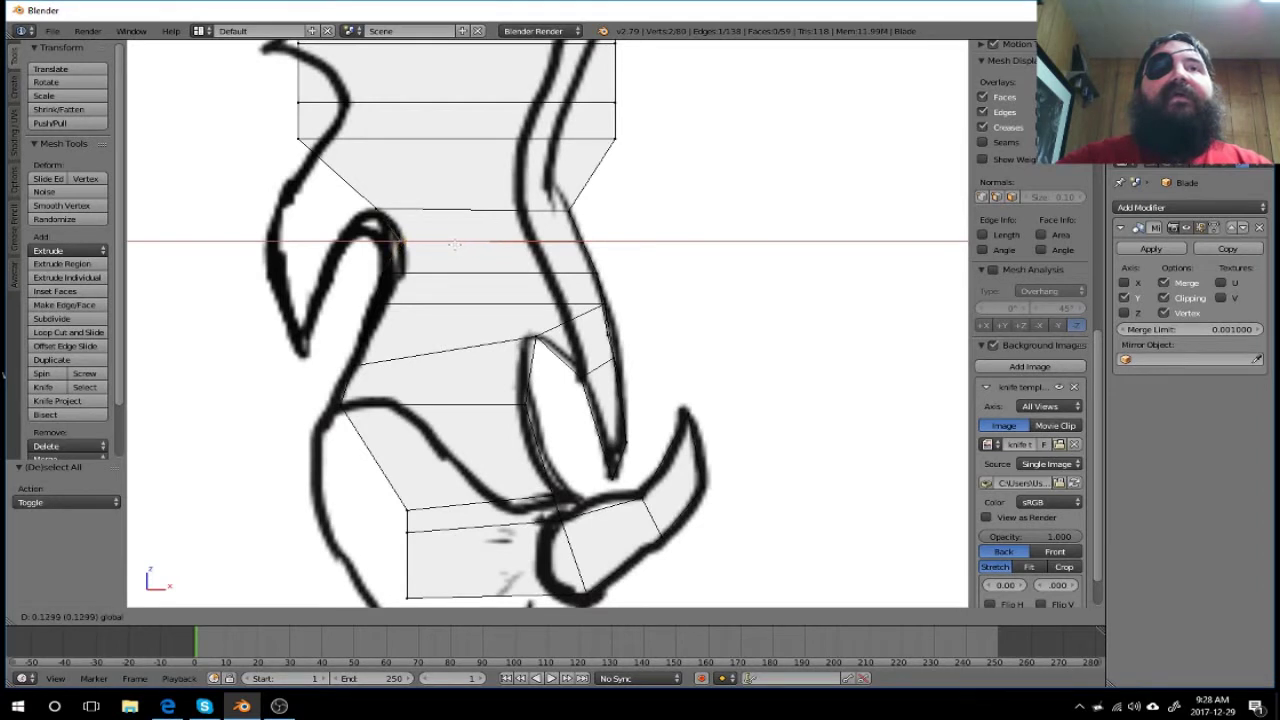
left_click(455, 244)
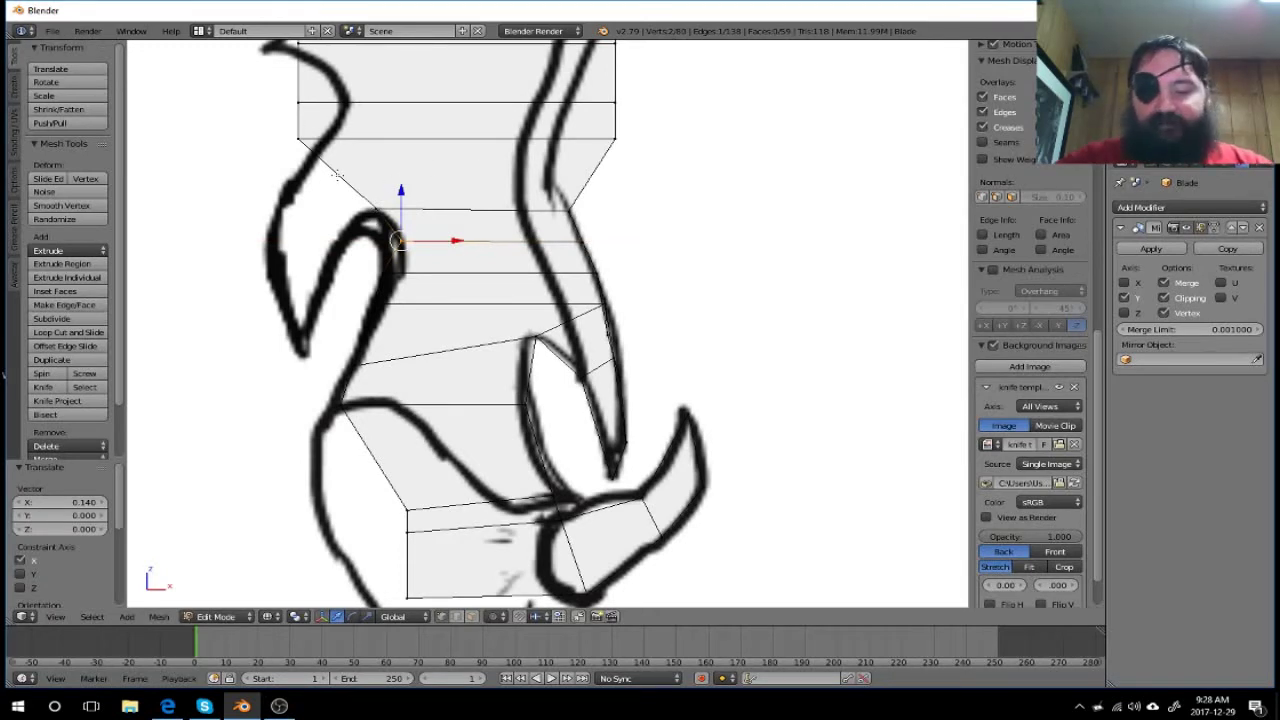
Step: Lower the blade's top edge down to the template outline
key("b")
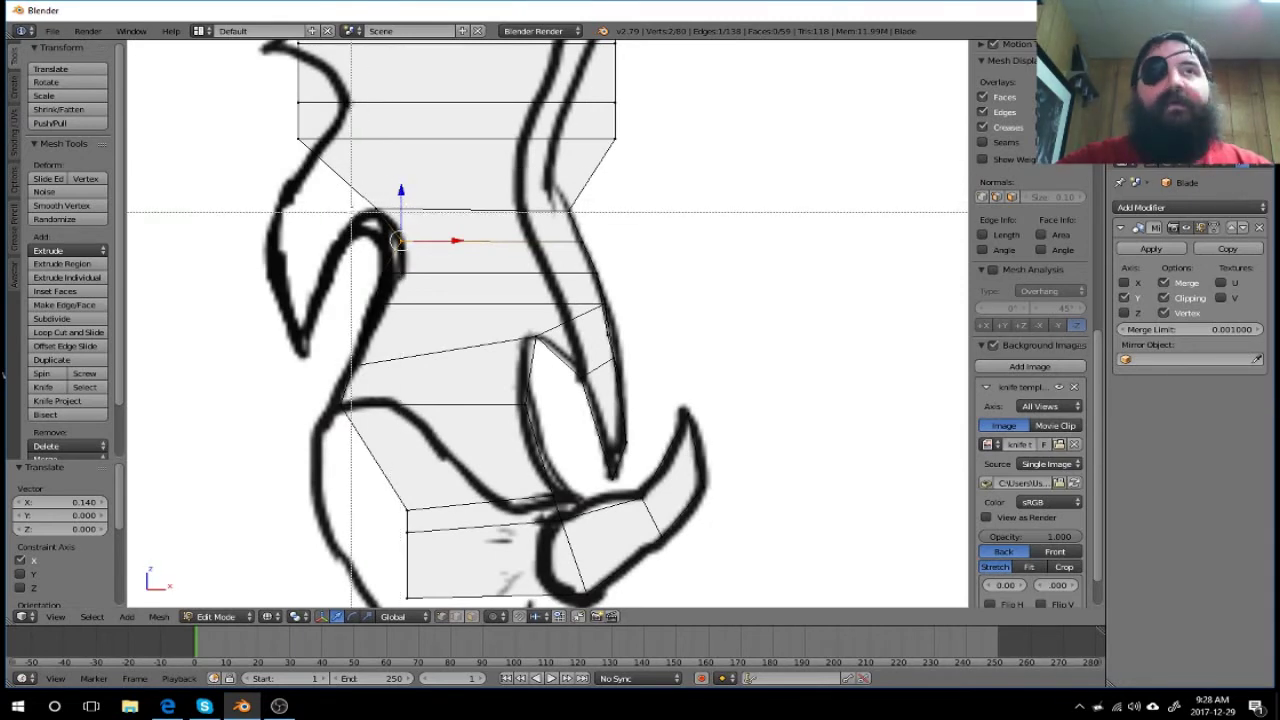
key("Escape")
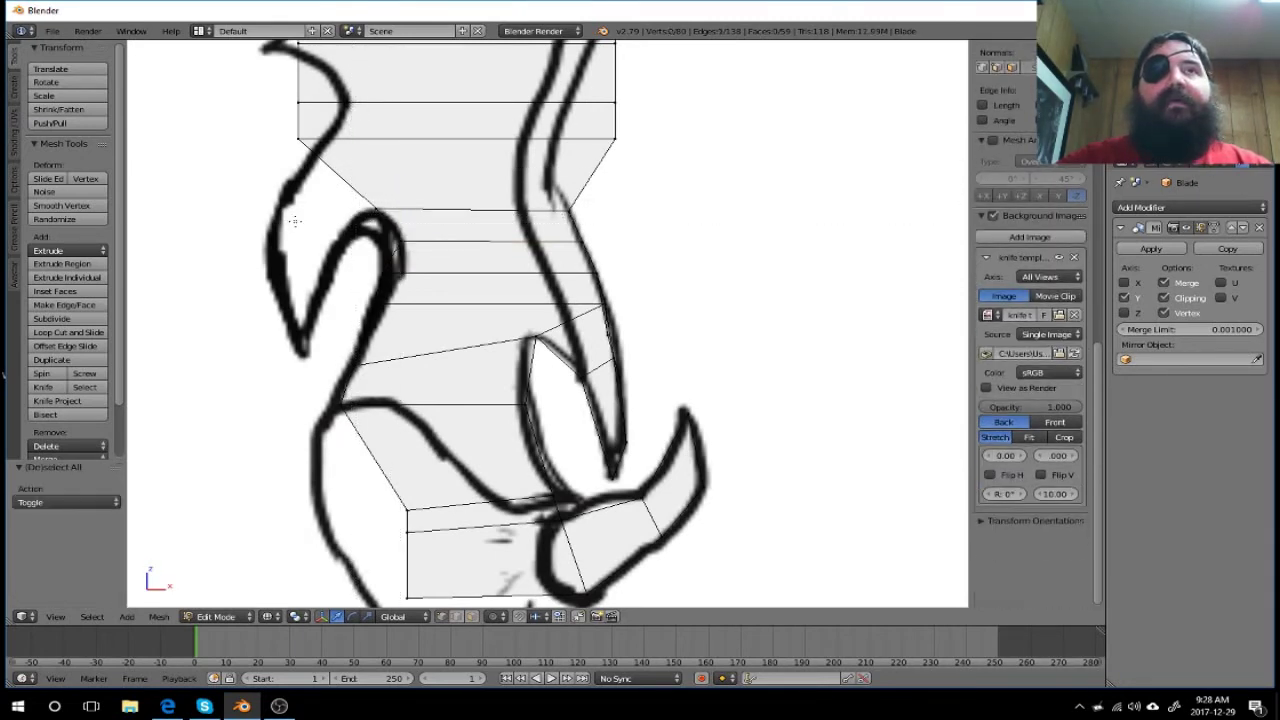
key("a")
key("a")
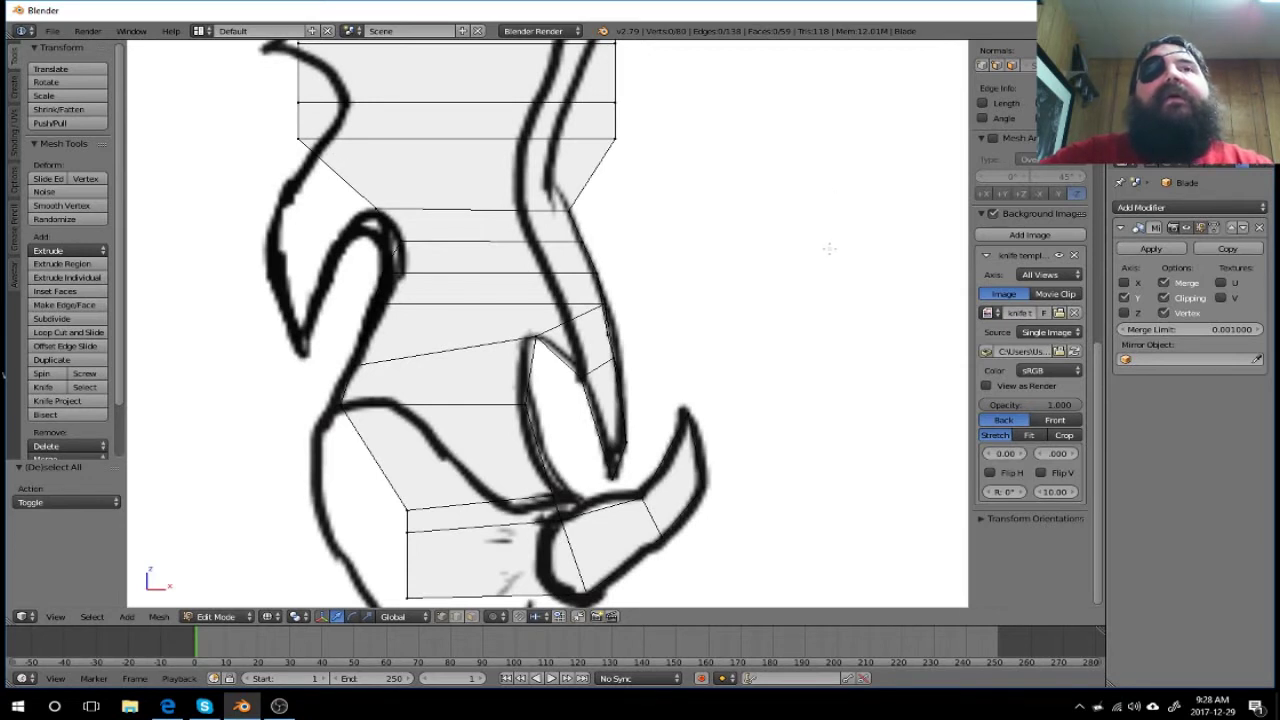
key("b")
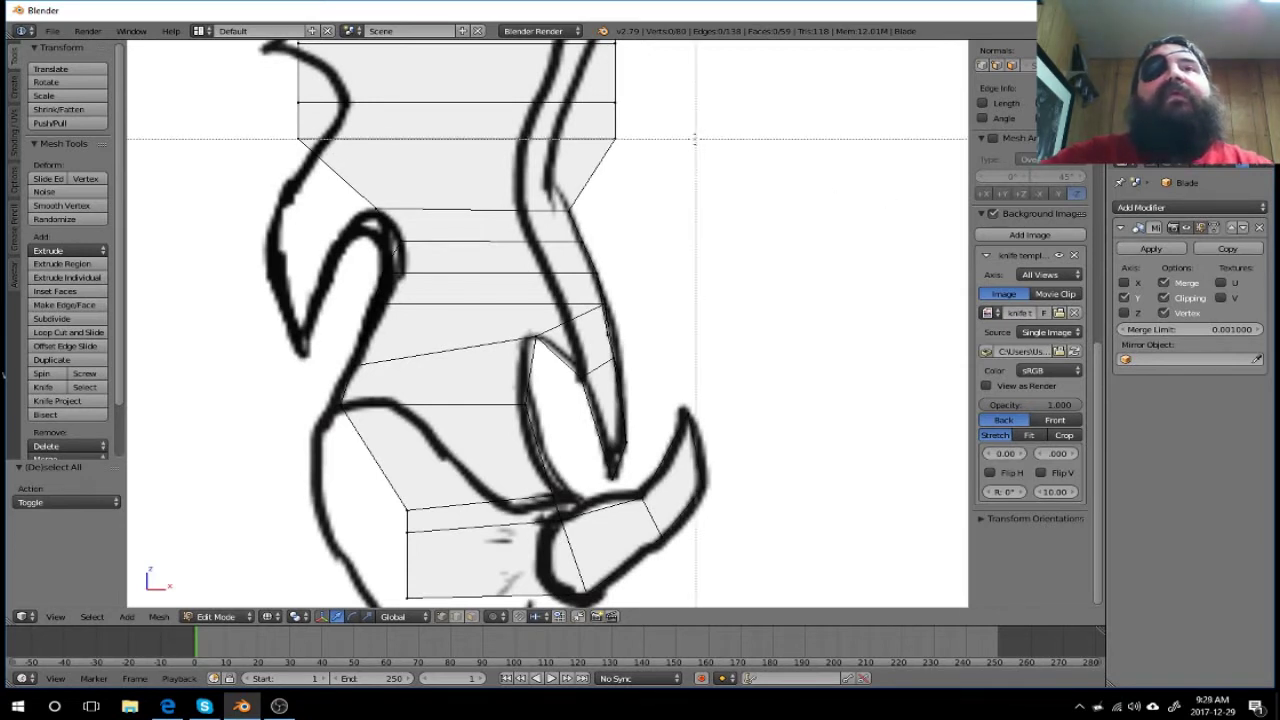
mouse_move(680, 140)
left_mouse_down()
mouse_move(597, 155)
mouse_move(220, 133)
left_mouse_up()
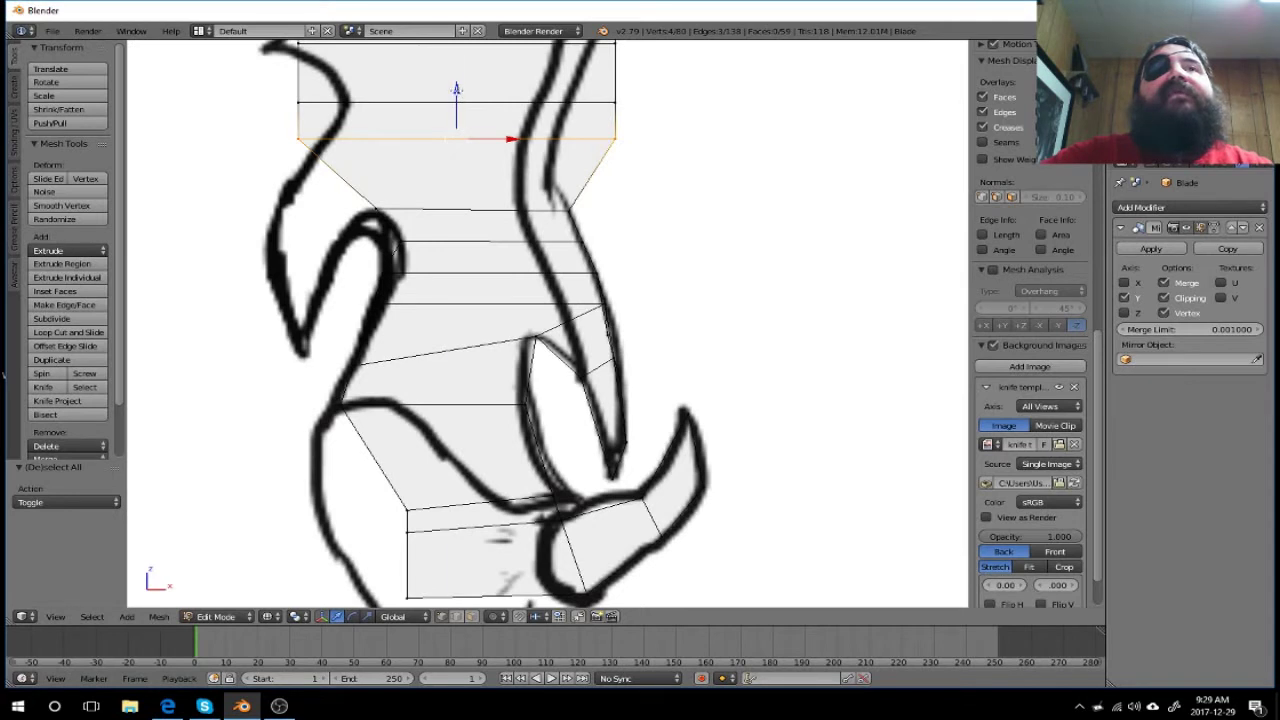
left_click_drag(456, 90, 459, 122)
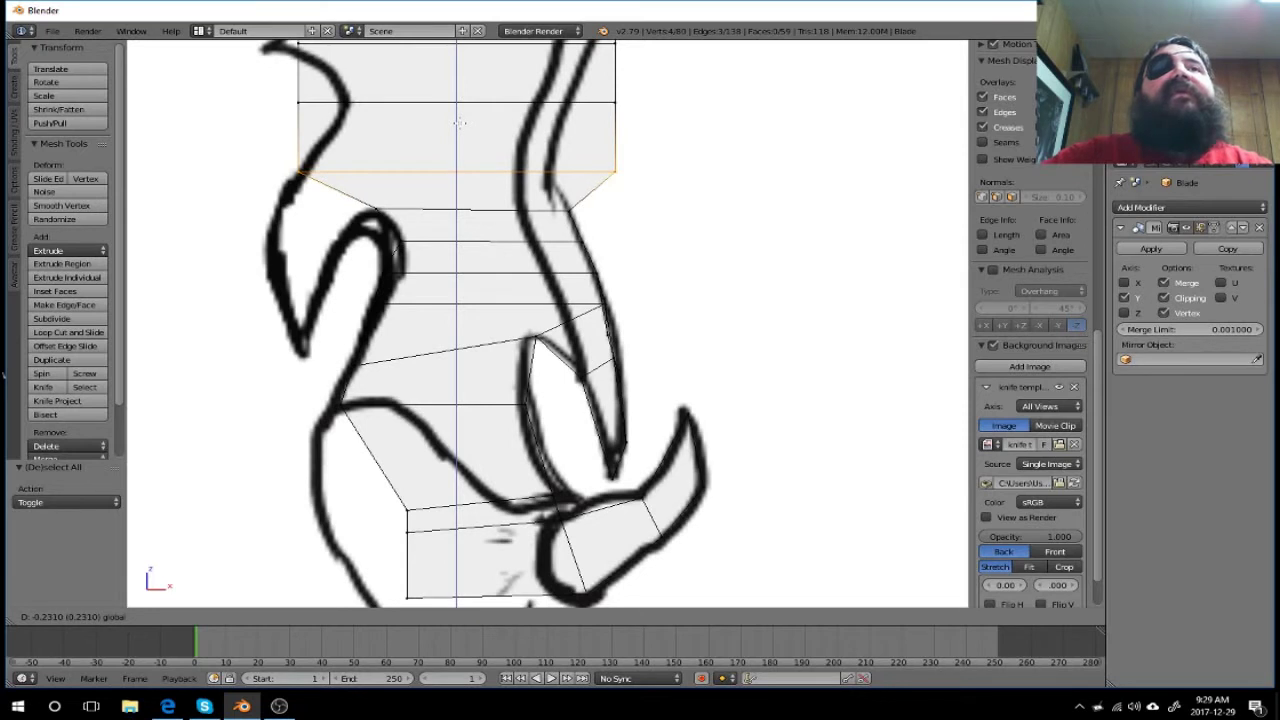
left_click_drag(459, 122, 459, 120)
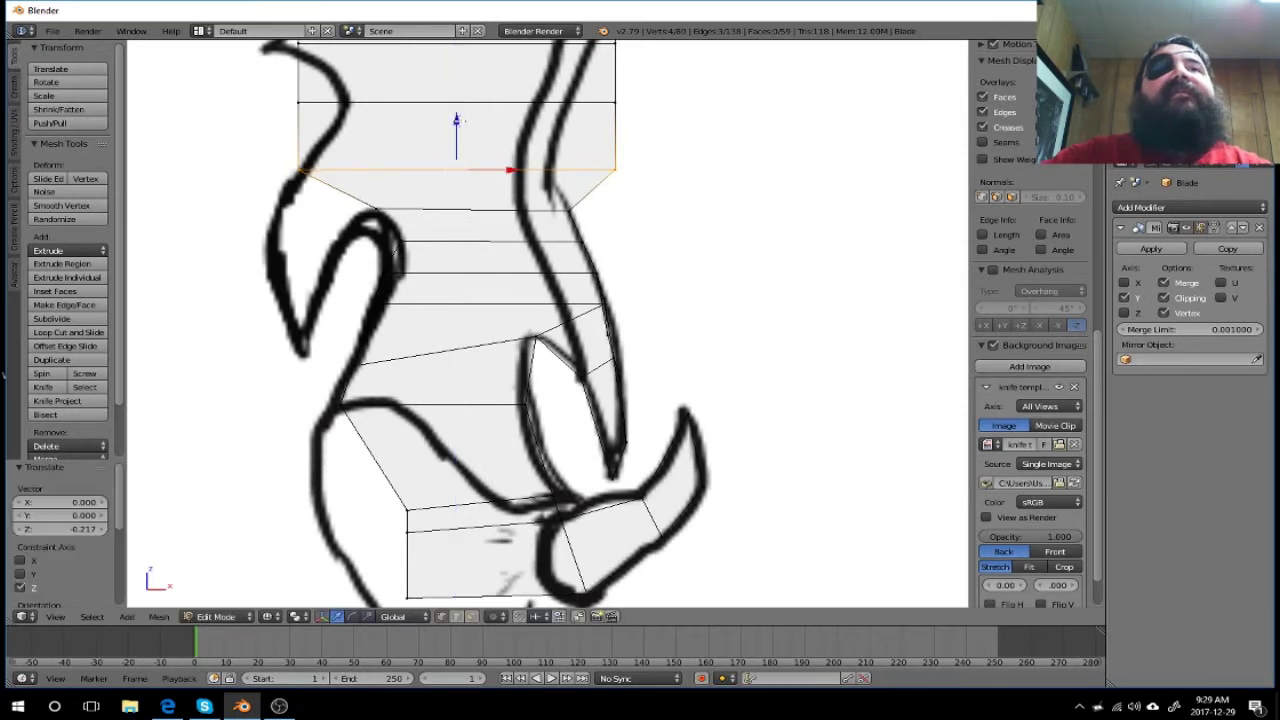
key("a")
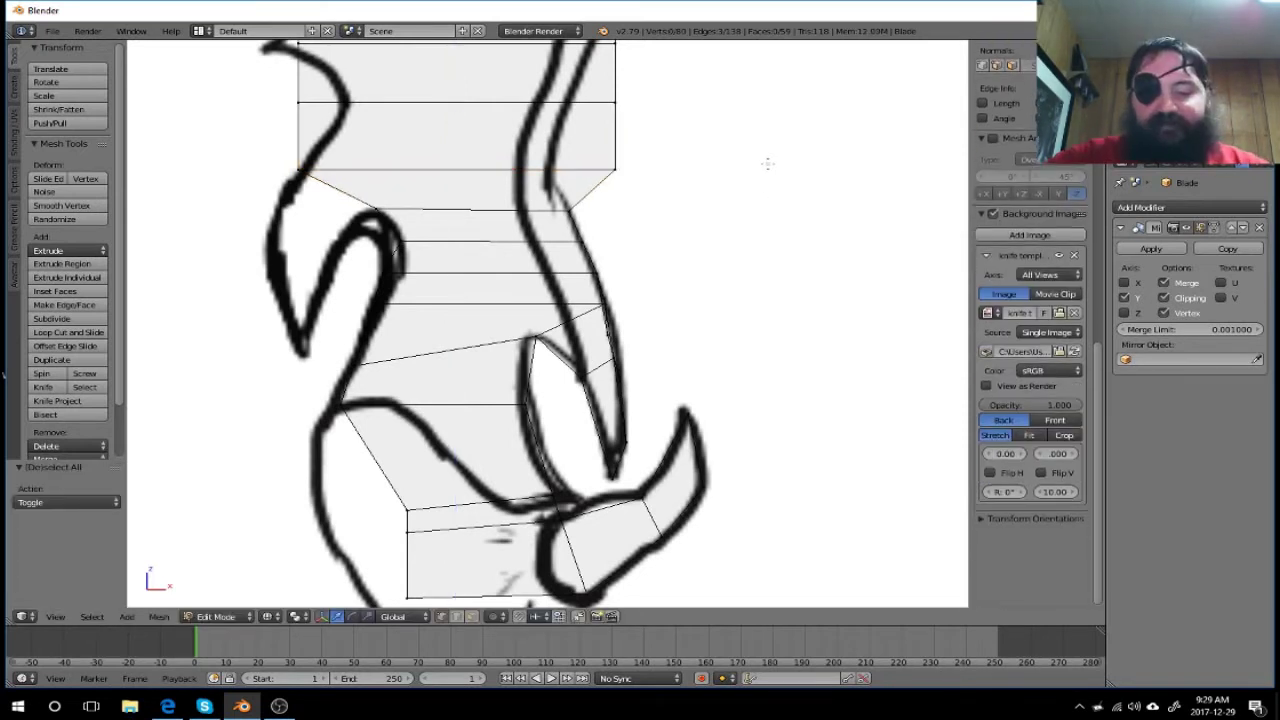
Step: Slide the blade's upper-right vertex left onto the template outline
key("b")
left_click_drag(645, 136, 606, 173)
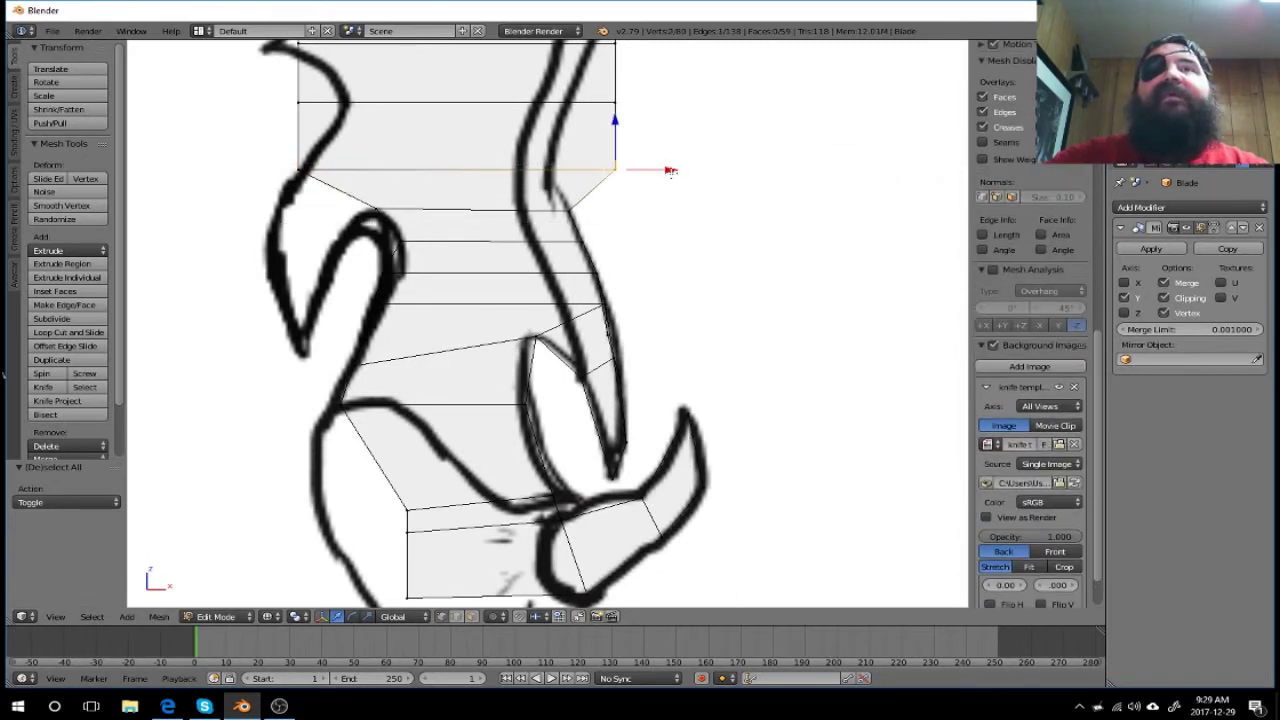
left_click_drag(668, 169, 605, 176)
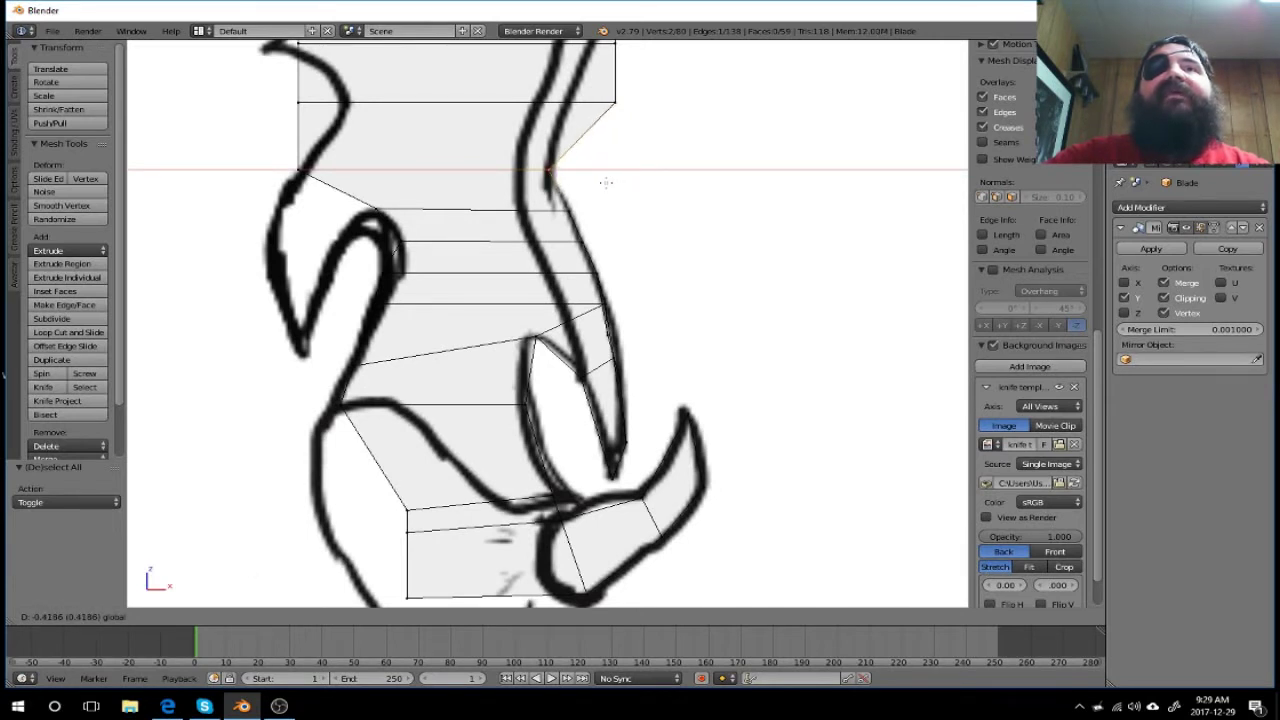
left_click(605, 182)
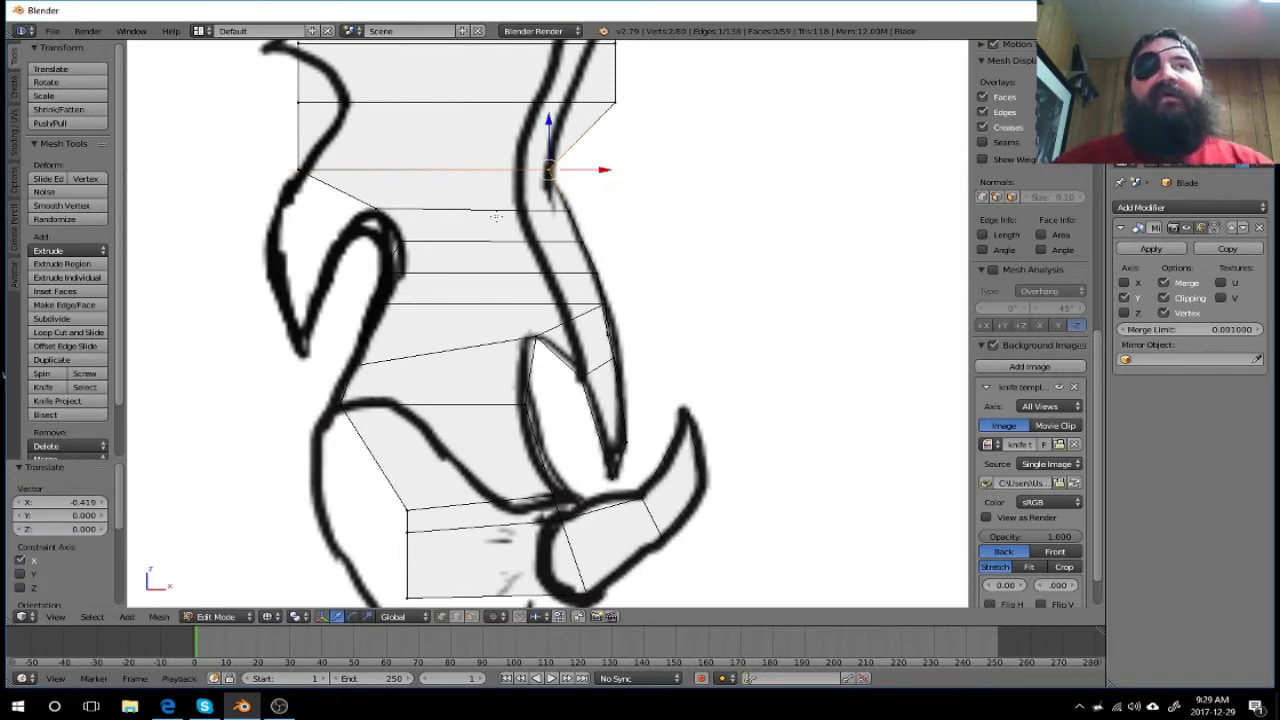
key("a")
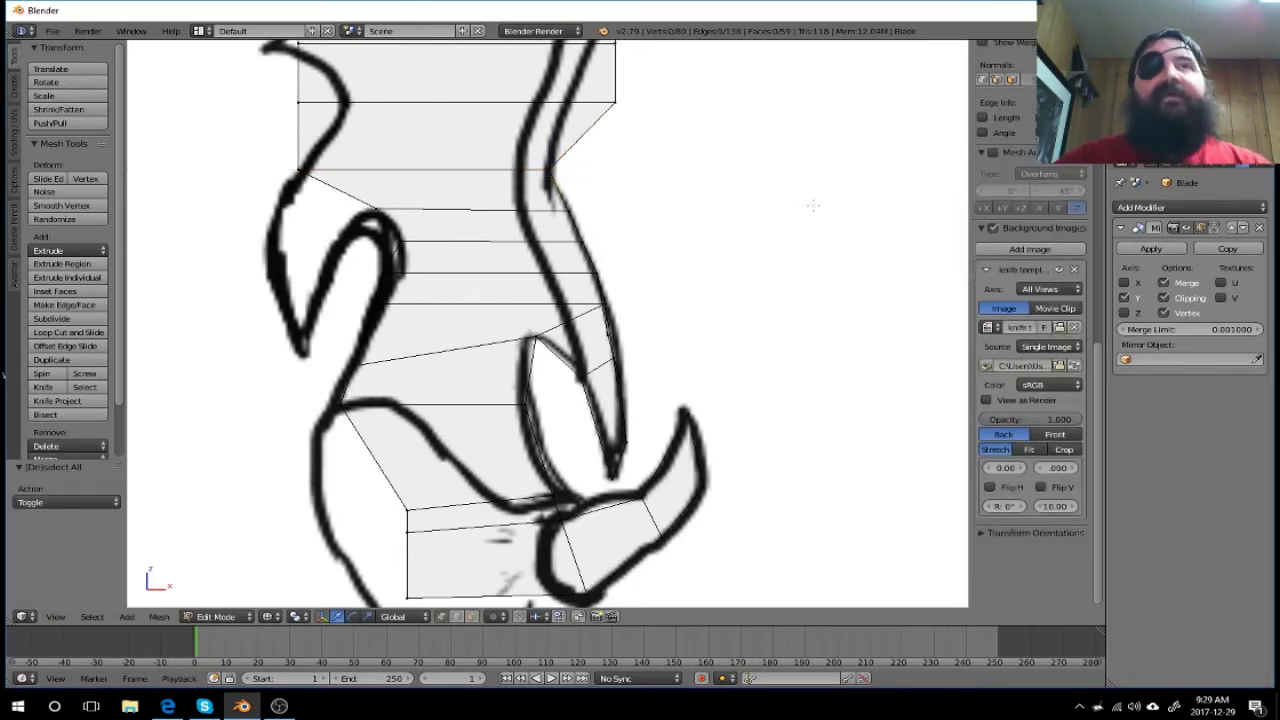
Step: Move the blade's top-left and top-right vertices along X onto the template's side outlines
key("b")
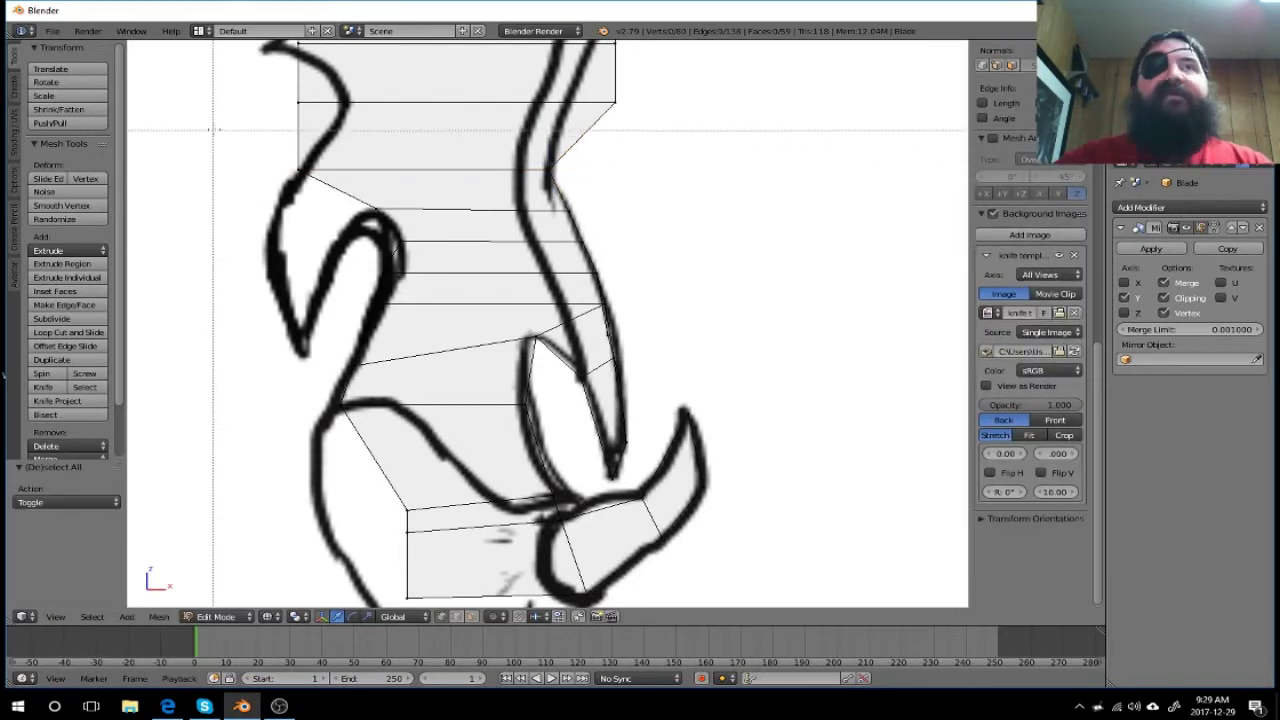
left_click_drag(263, 88, 310, 122)
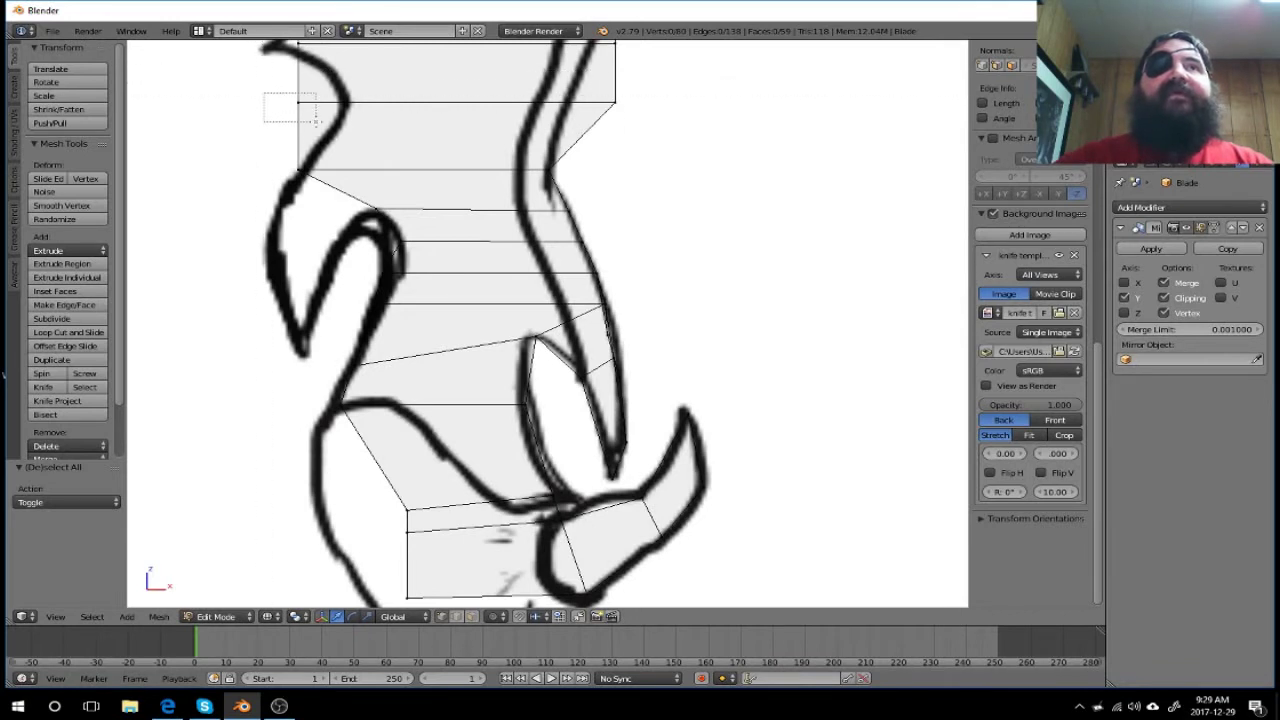
key("g")
key("x")
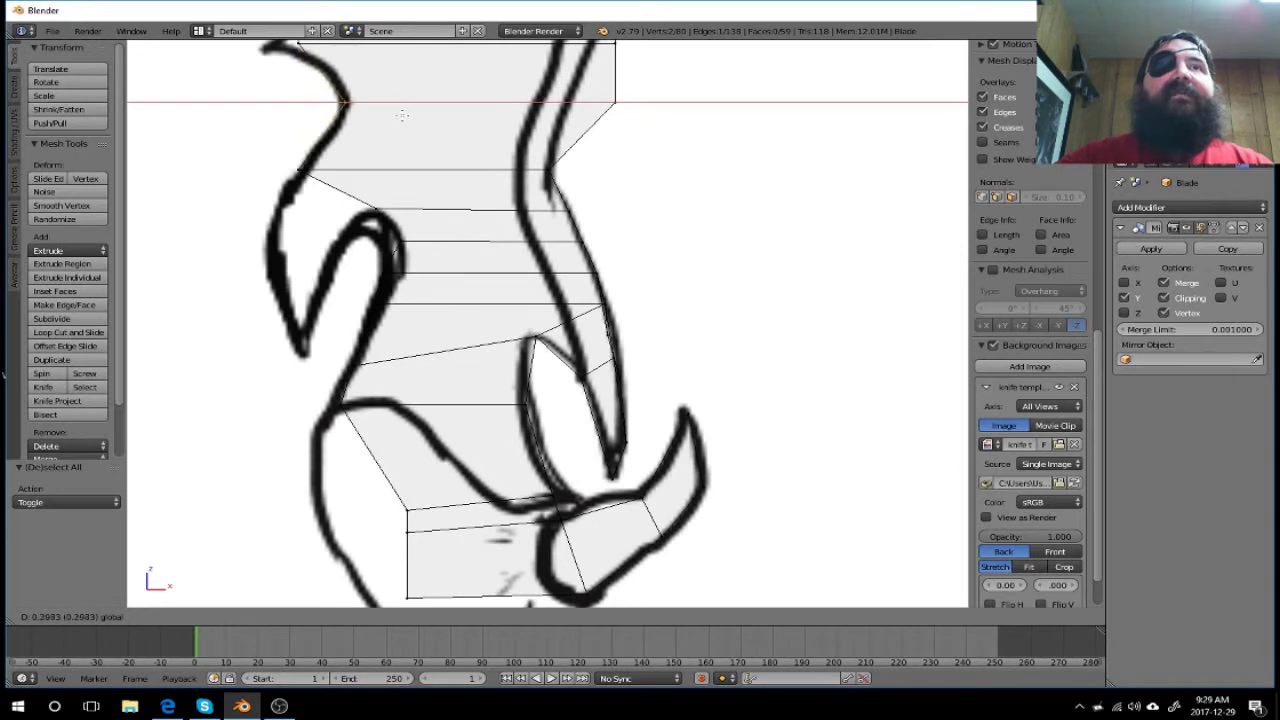
left_click(399, 115)
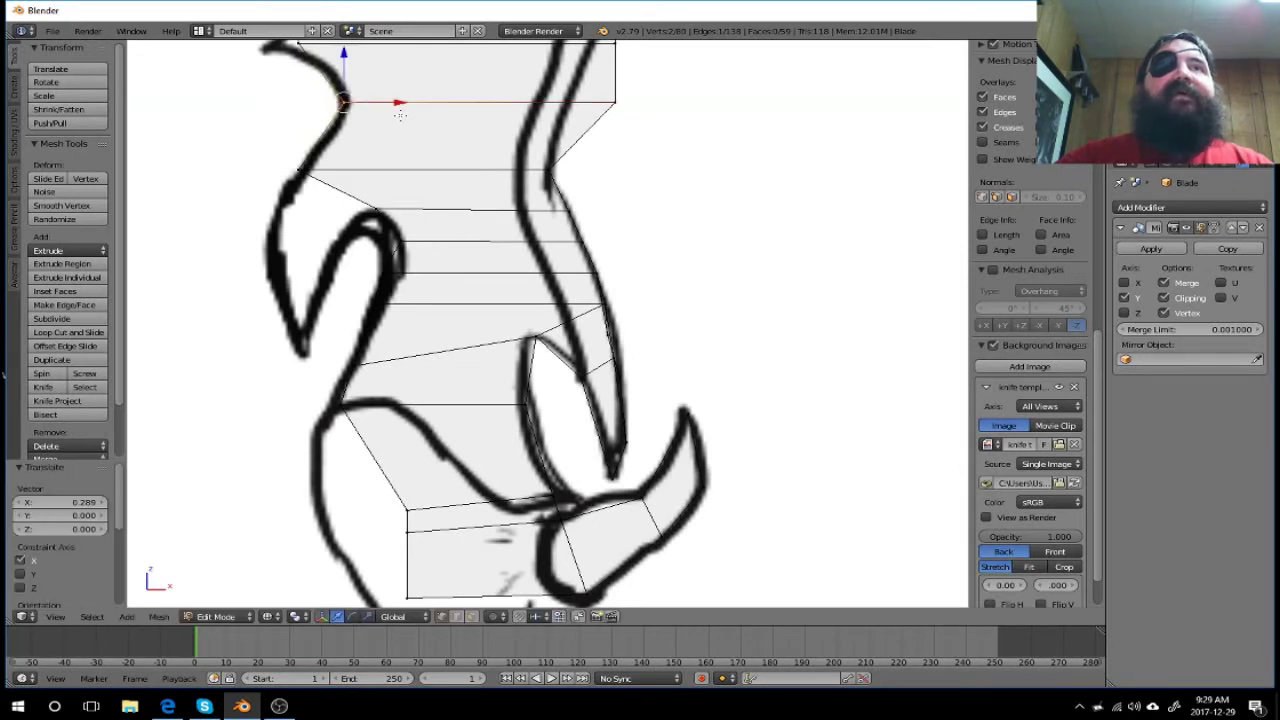
scroll(1030, 400, "down", 3)
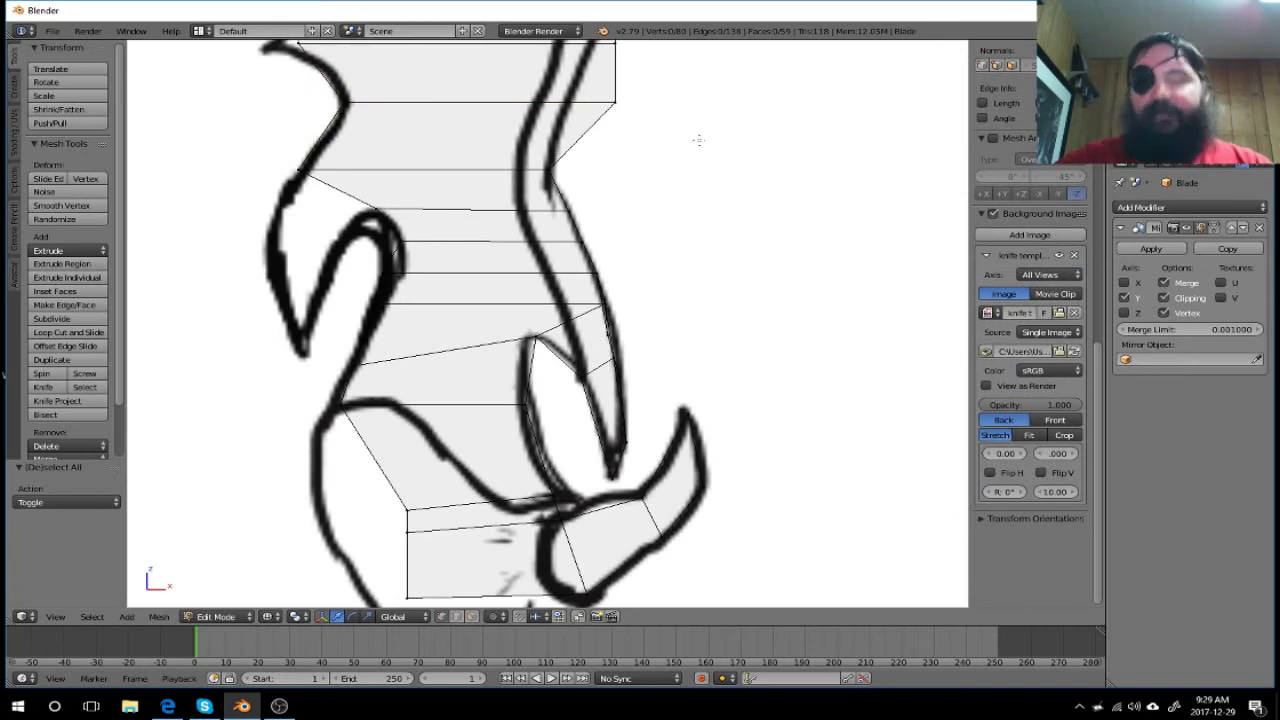
key("b")
left_click_drag(686, 84, 602, 114)
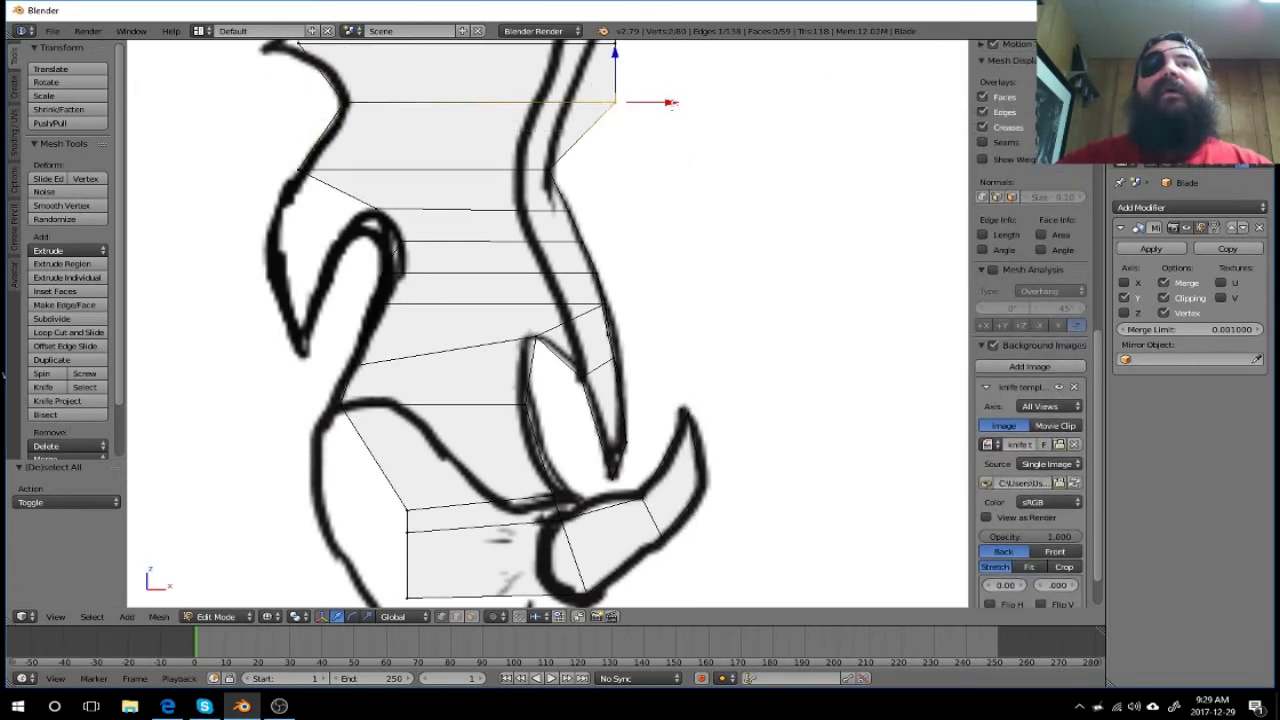
key("g")
key("x")
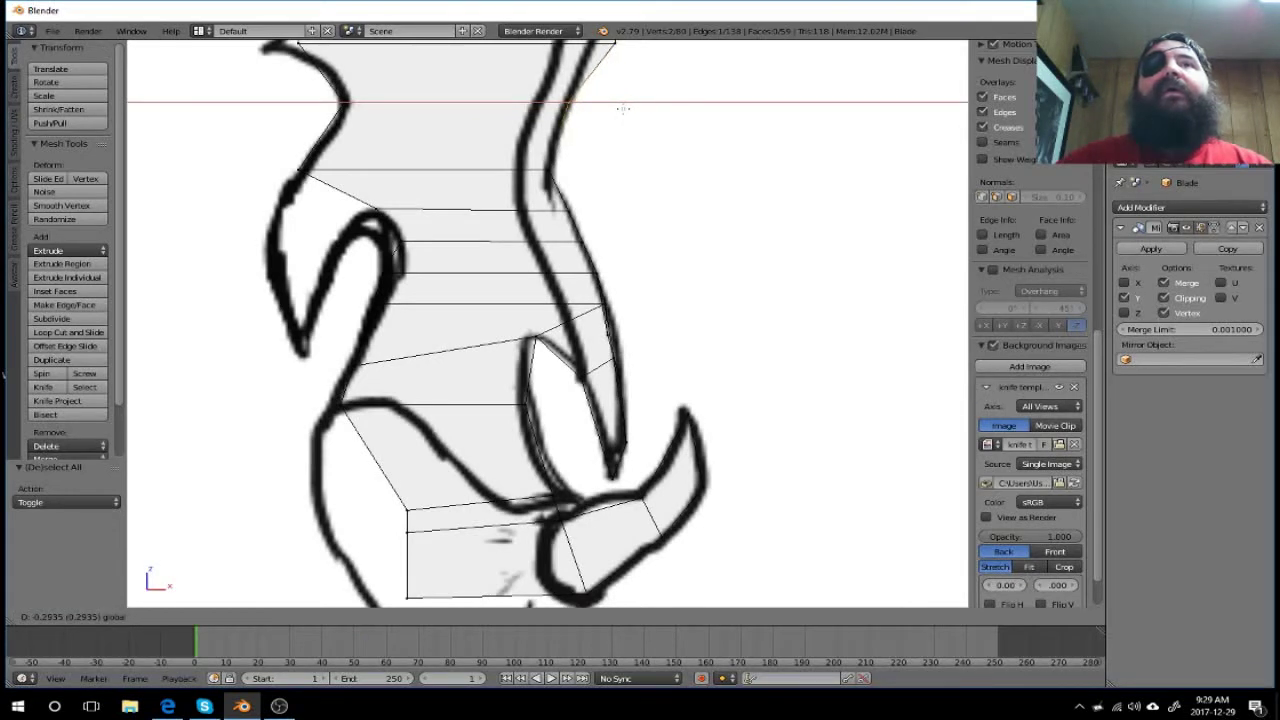
left_click(622, 108)
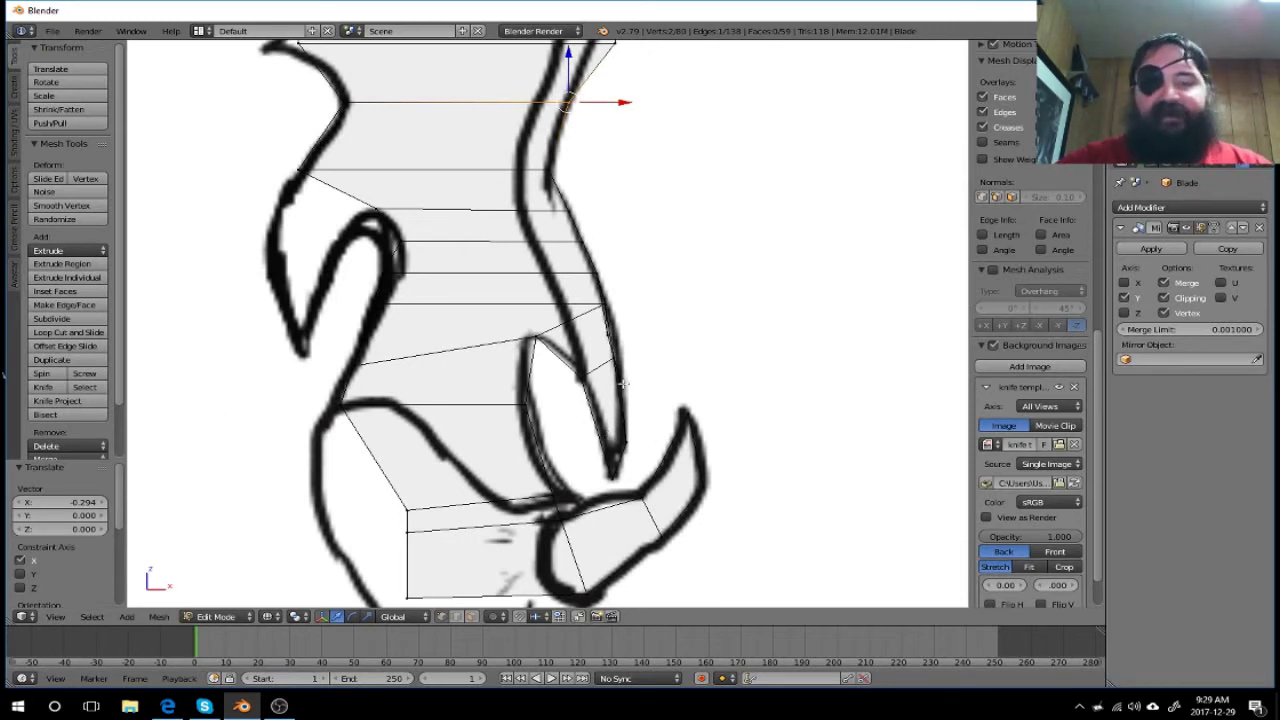
Step: Select an edge on the blade's upper-left side and extrude it outward in front view
key("a")
key("a")
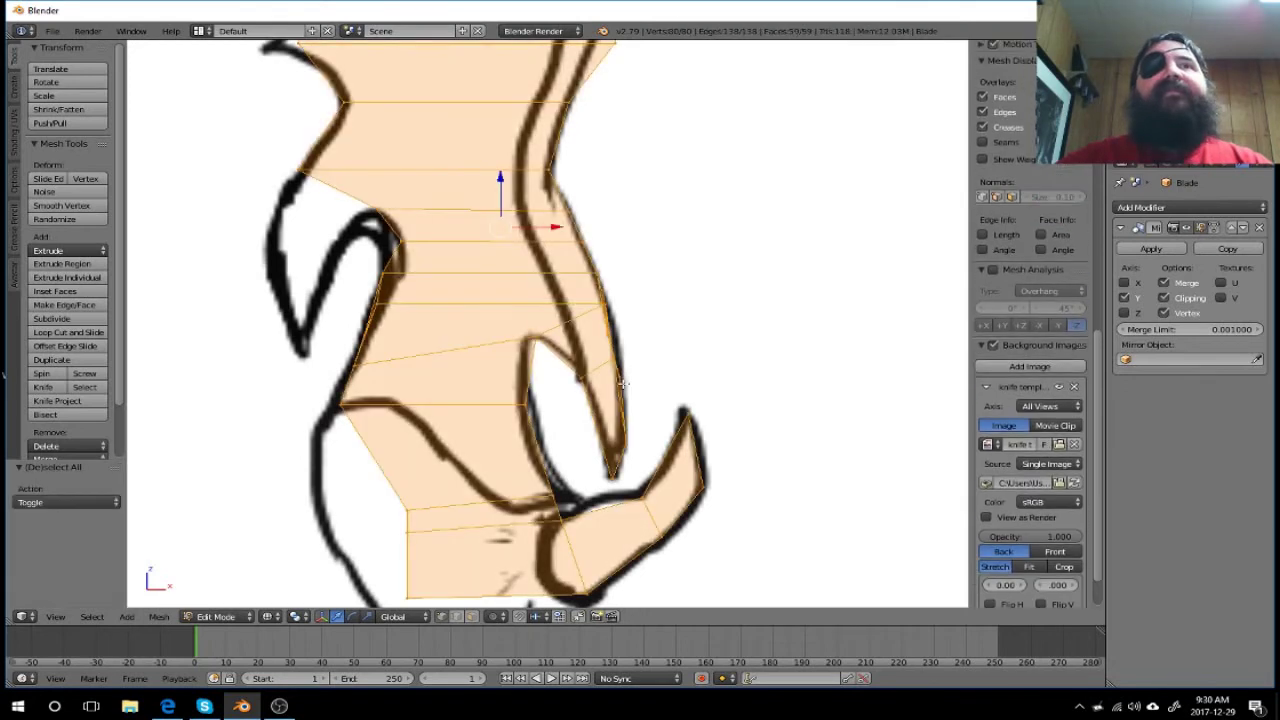
key("a")
mouse_move(669, 334)
middle_mouse_down()
mouse_move(731, 329)
mouse_move(783, 346)
middle_mouse_up()
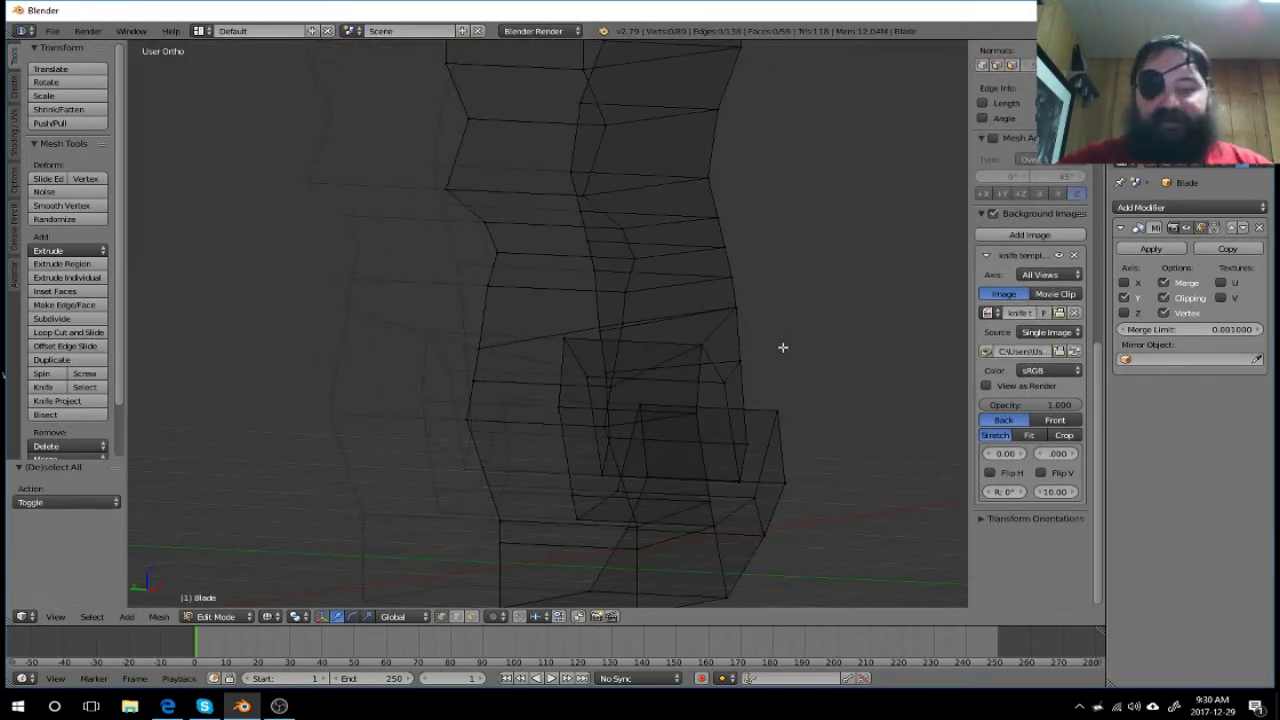
key("b")
key("Escape")
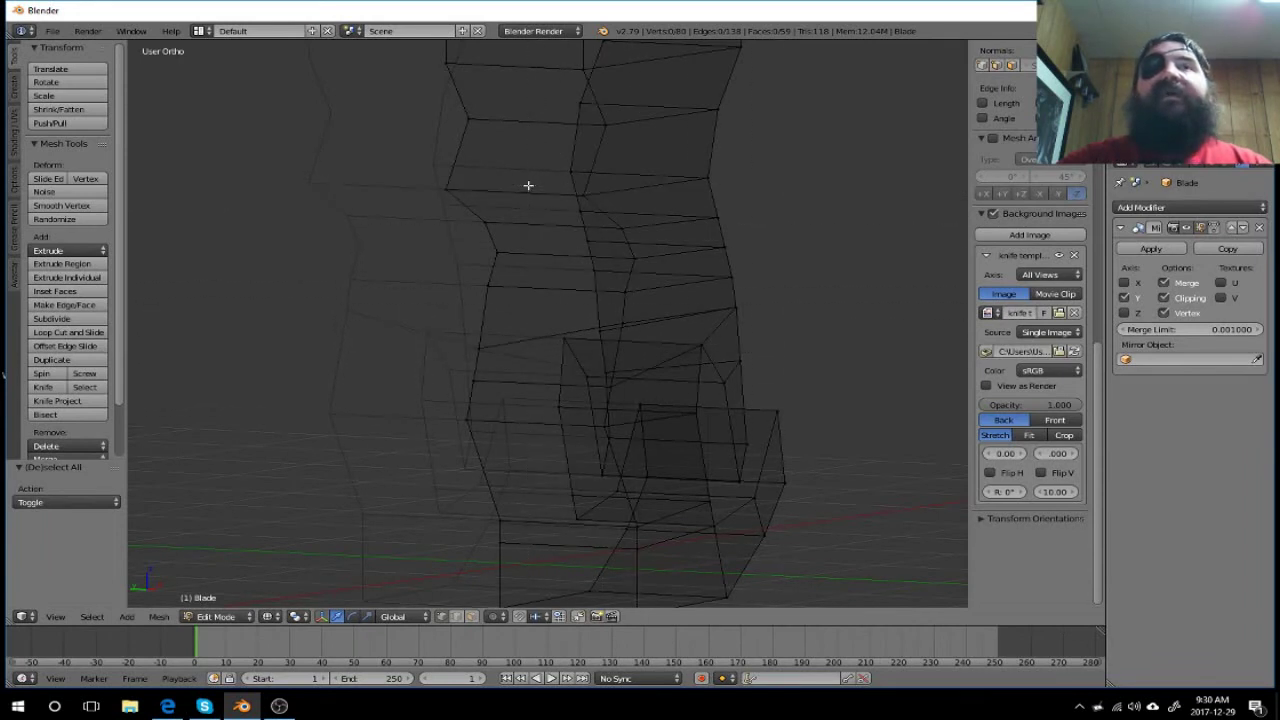
right_click(544, 179)
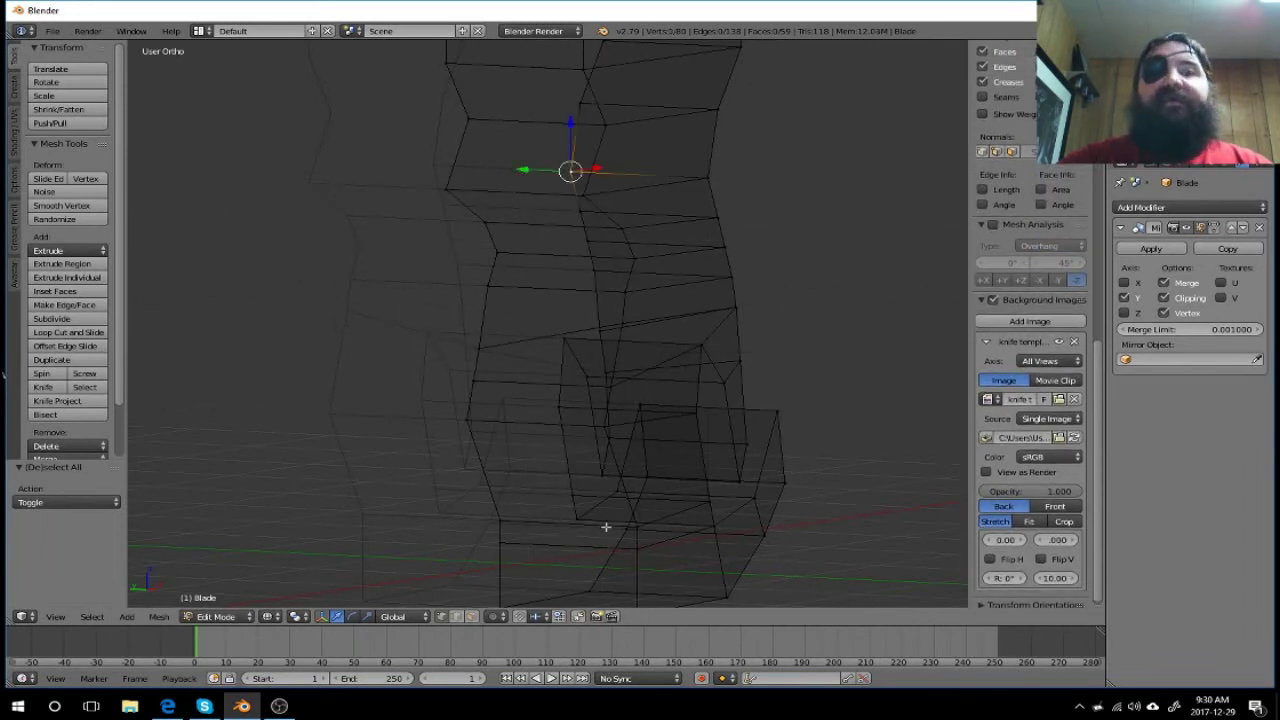
key("a")
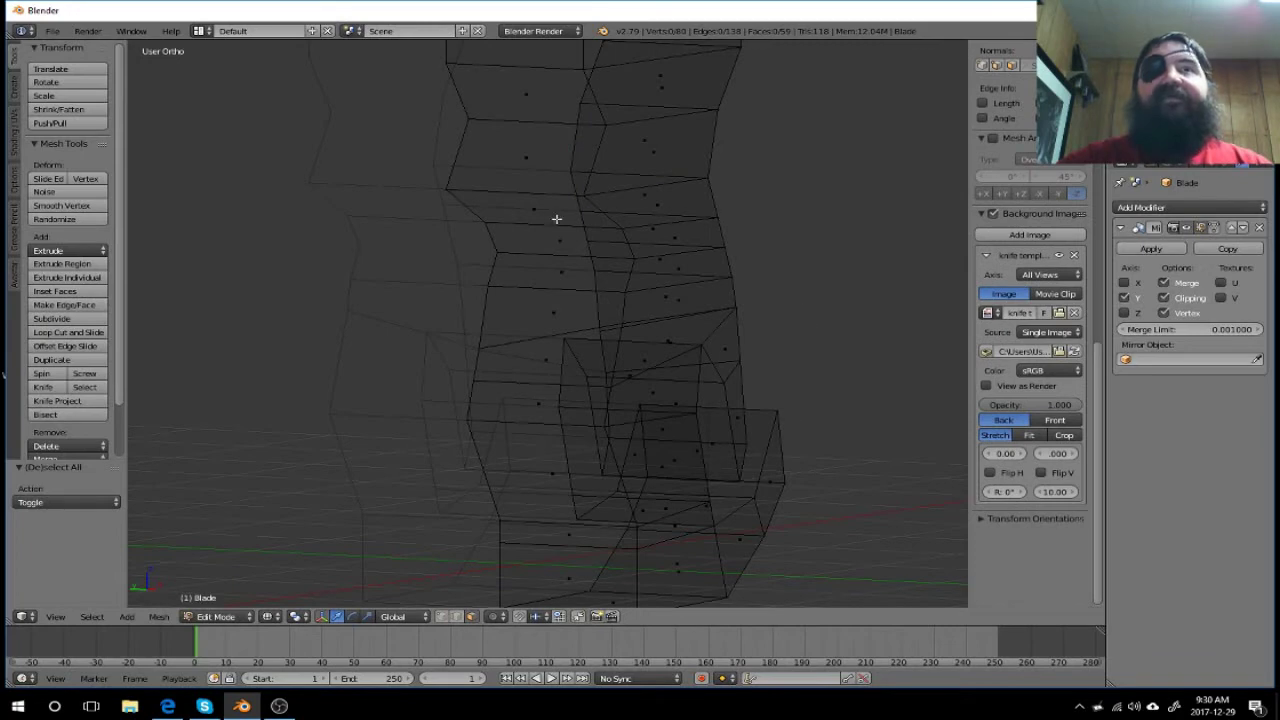
mouse_move(924, 389)
middle_mouse_down()
mouse_move(806, 386)
mouse_move(880, 381)
mouse_move(861, 354)
middle_mouse_up()
right_click(481, 190)
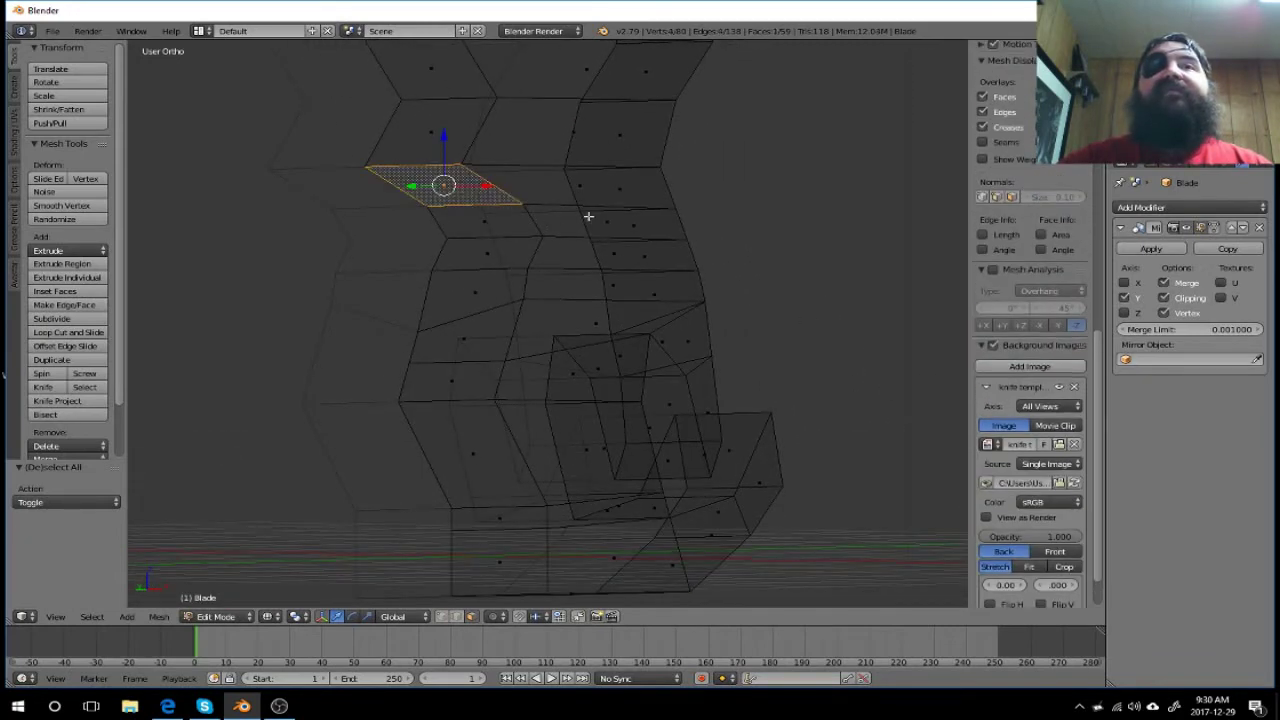
mouse_move(723, 284)
middle_mouse_down()
mouse_move(623, 297)
mouse_move(651, 298)
middle_mouse_up()
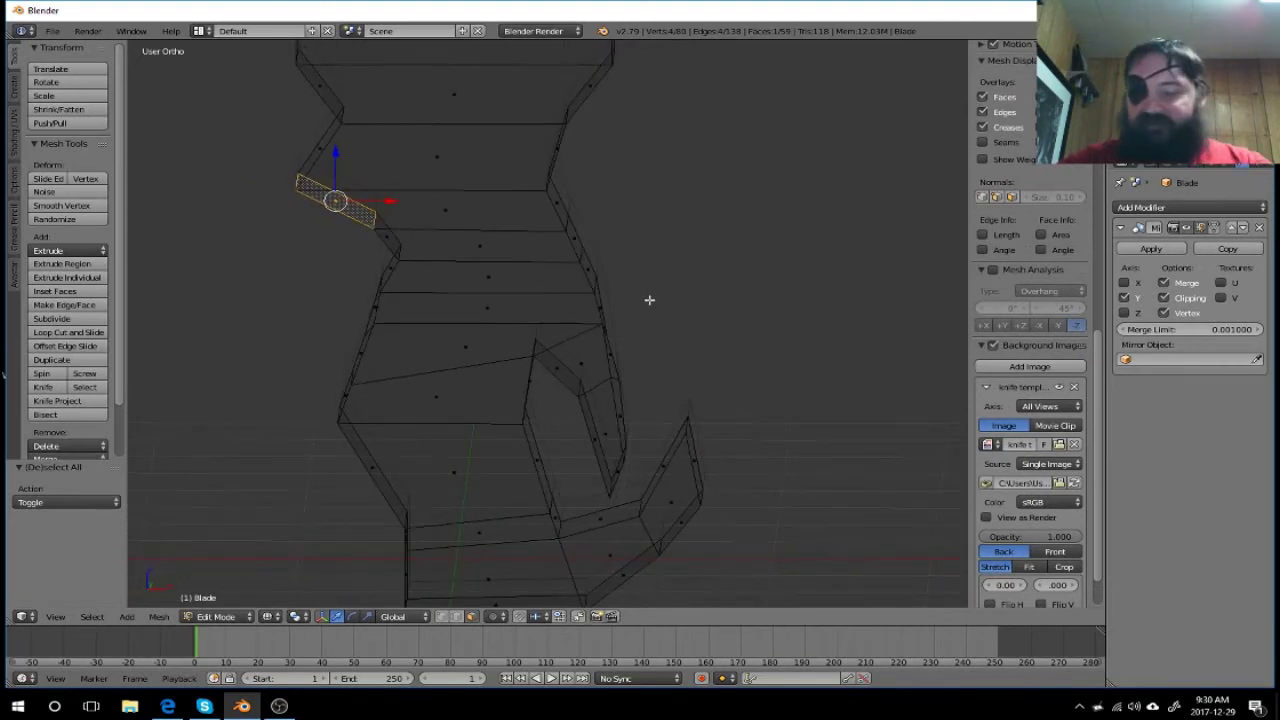
key("KP_1")
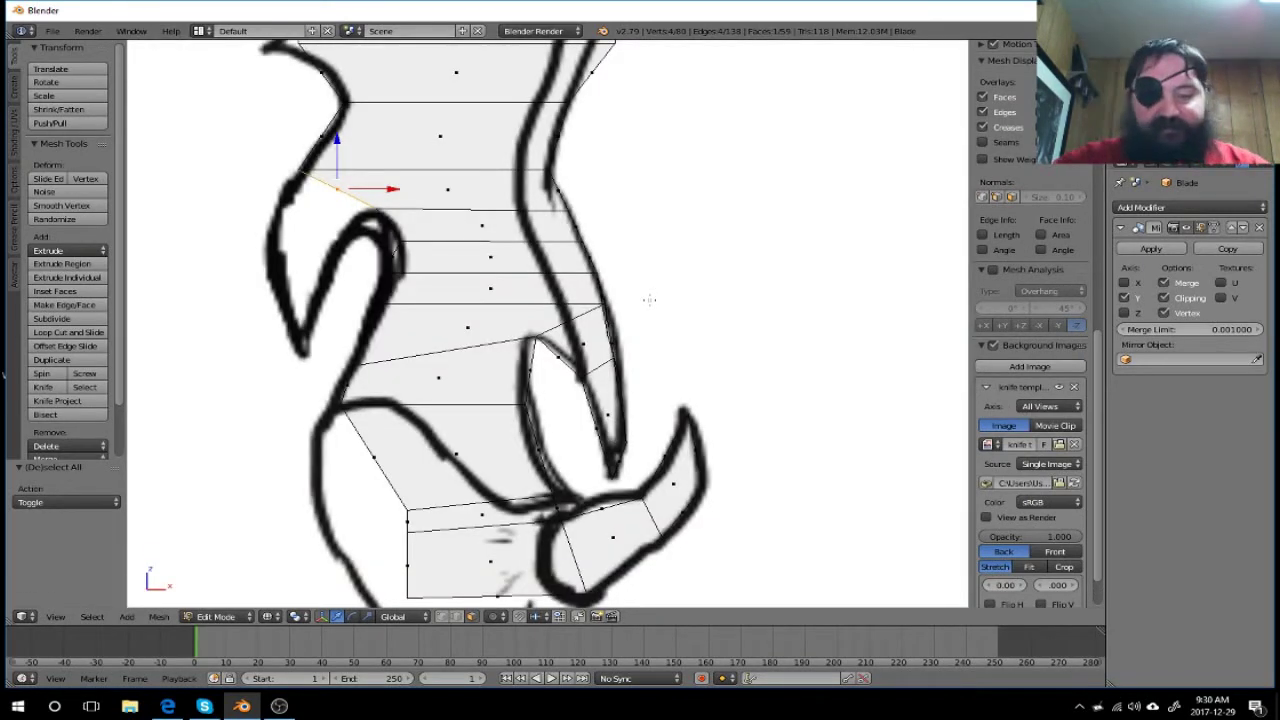
key("e")
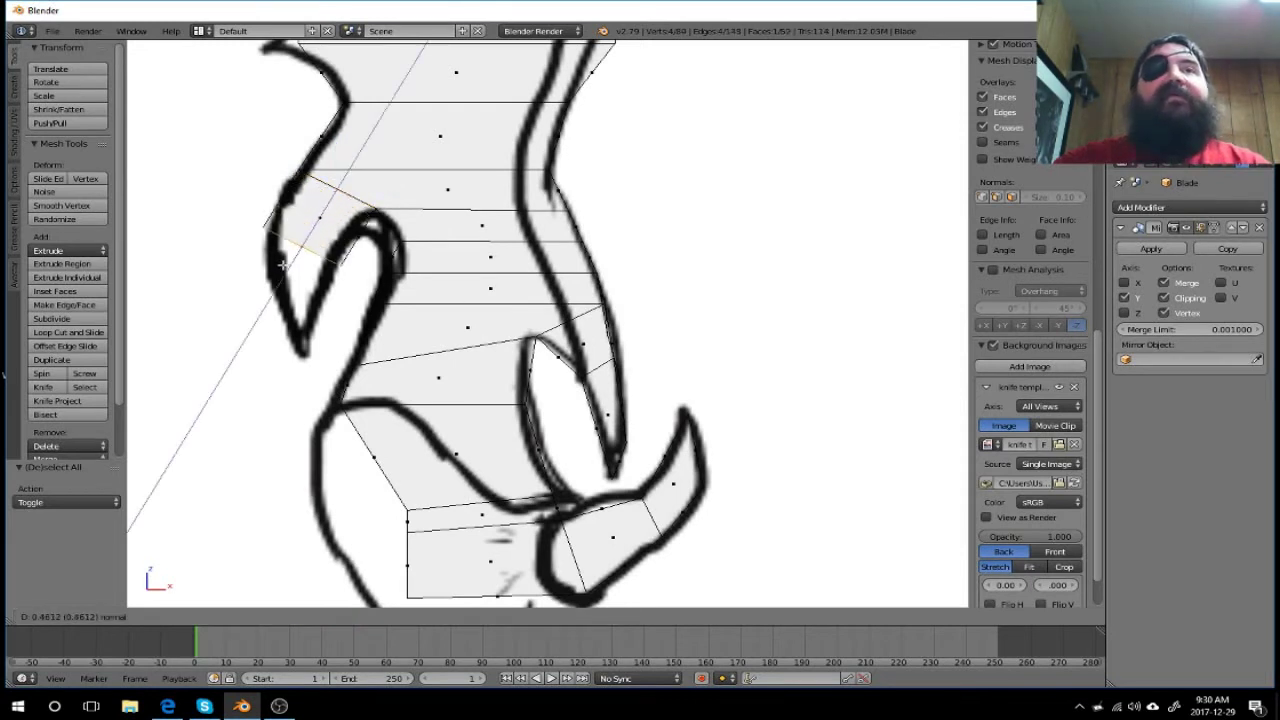
Step: Place the extruded face and nudge its outer edge along X and down along Z
left_click(287, 370)
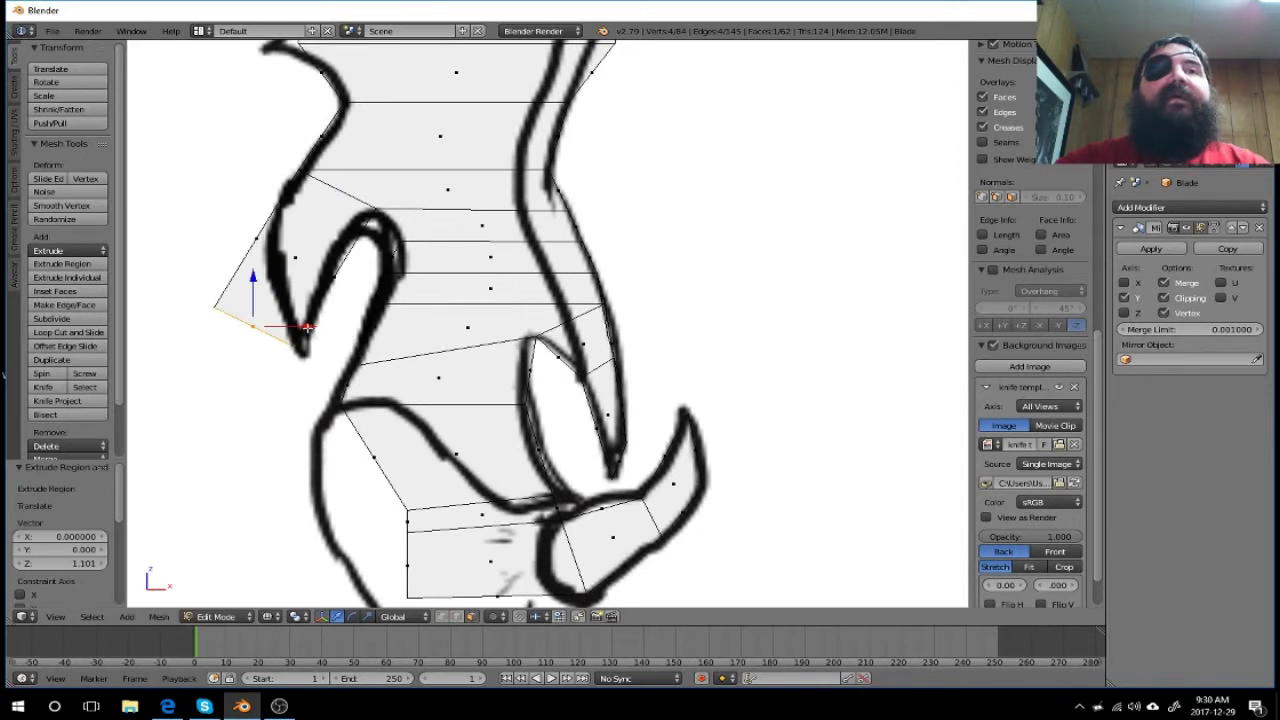
left_click_drag(308, 326, 320, 330)
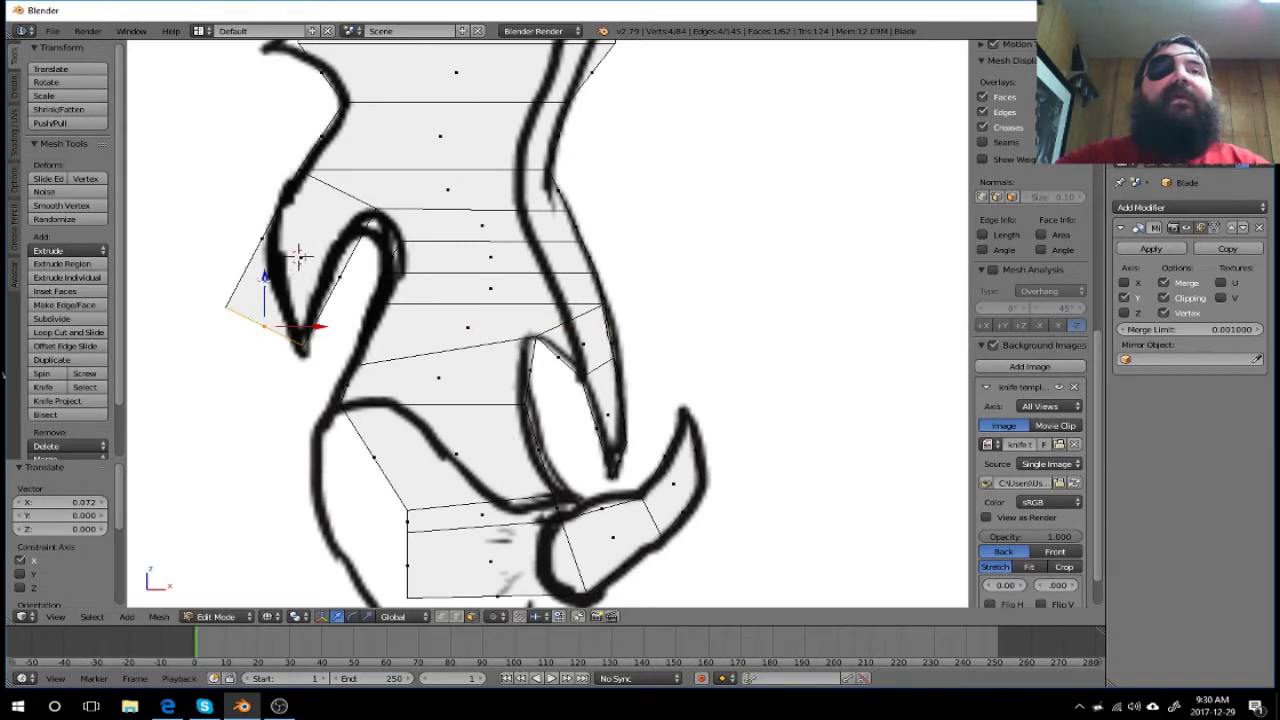
left_click_drag(264, 278, 270, 290)
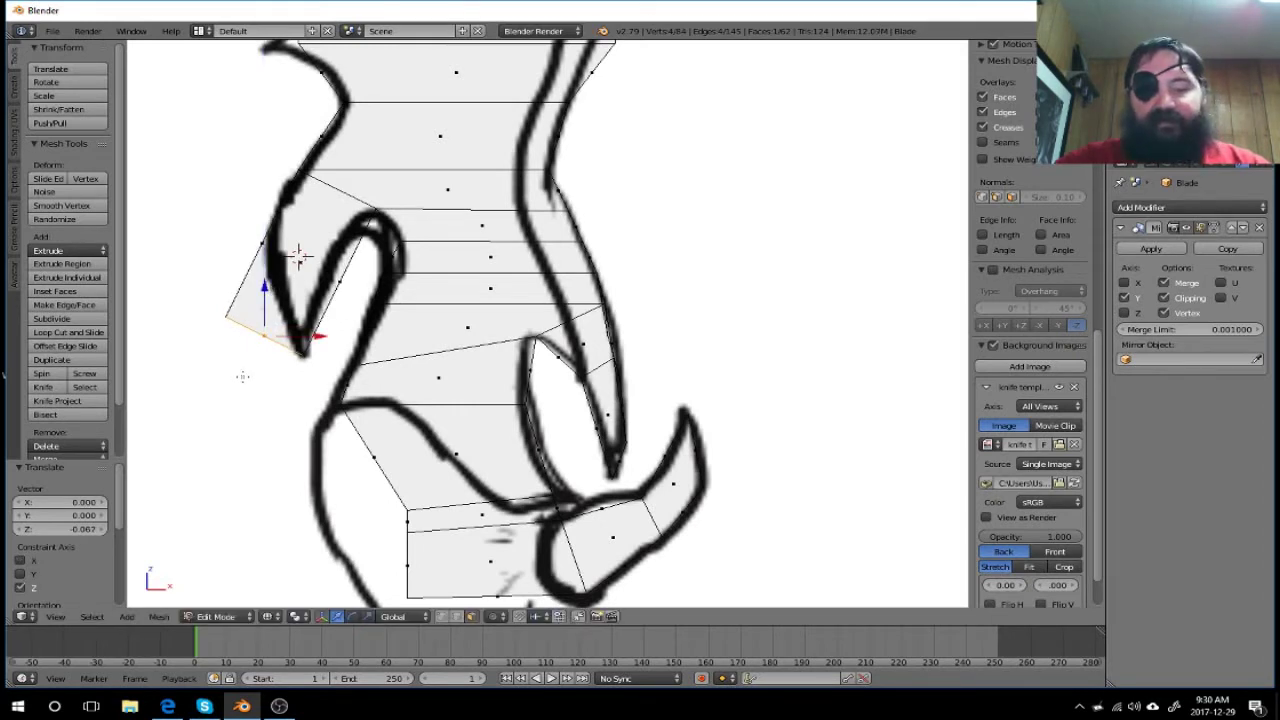
Step: In vertex select mode, move the new face's leftmost vertex 0.366 along X toward the prong
key("a")
key("b")
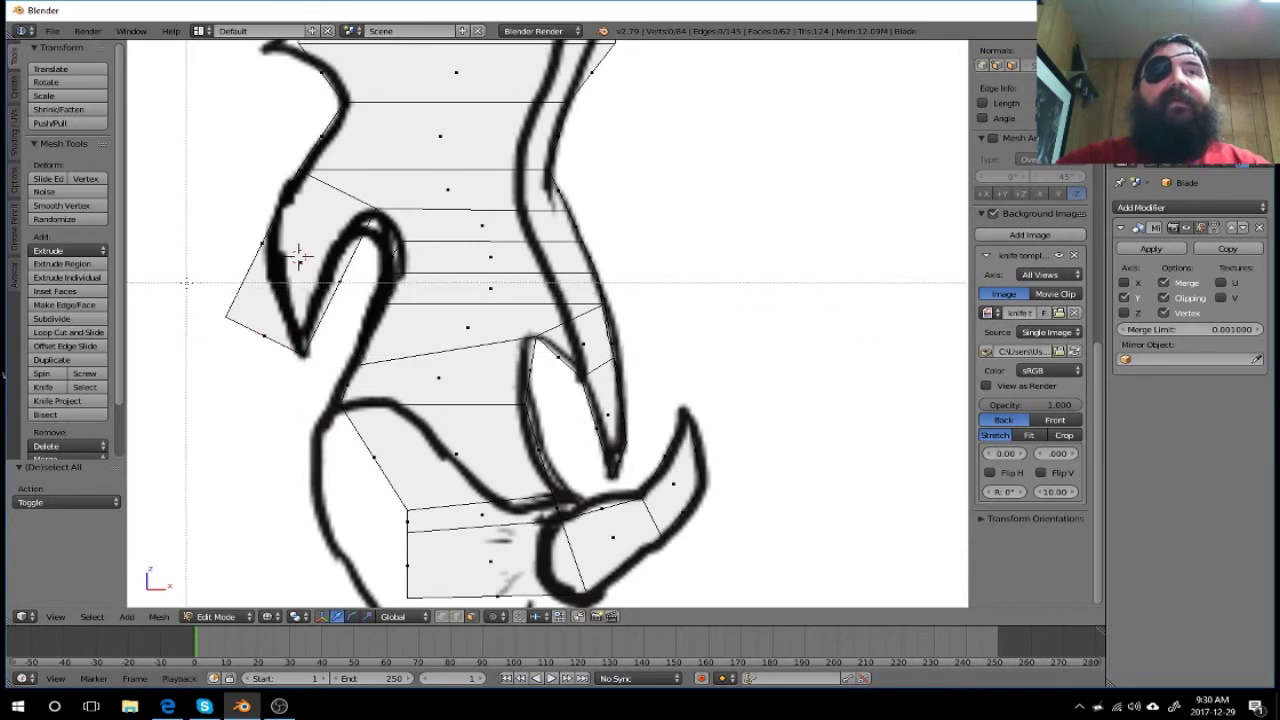
left_click_drag(186, 283, 240, 350)
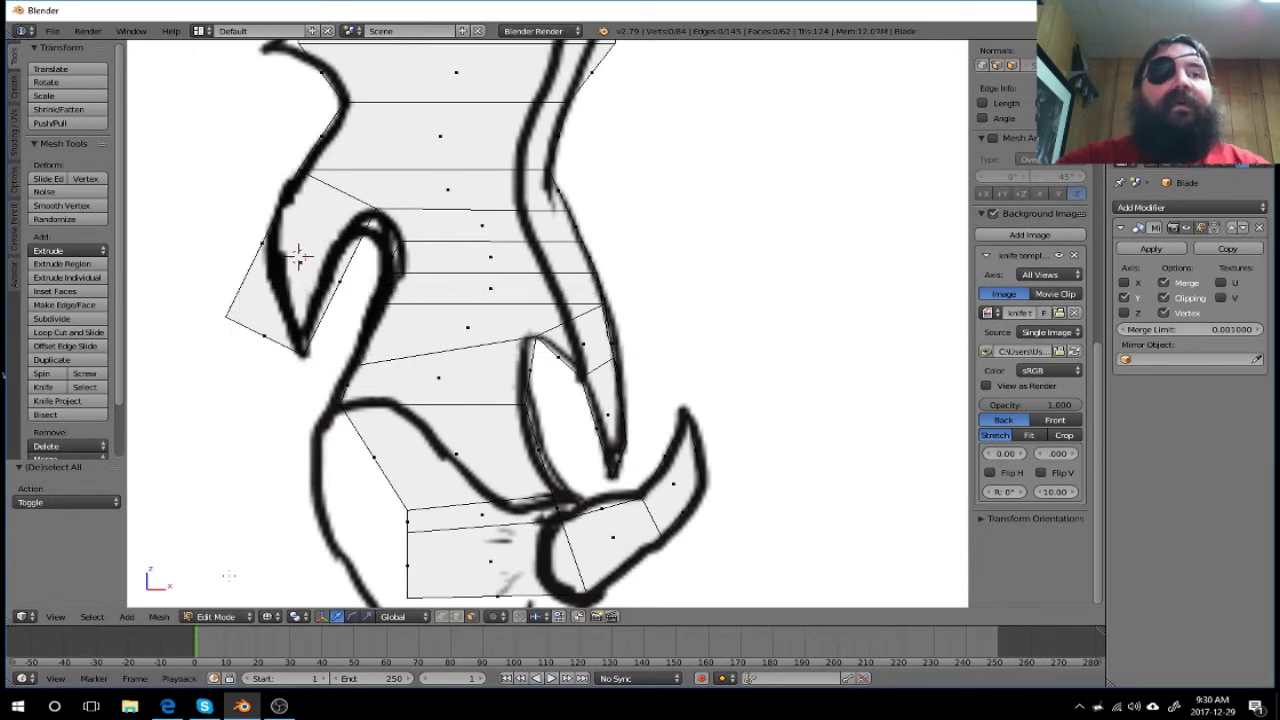
left_click(447, 618)
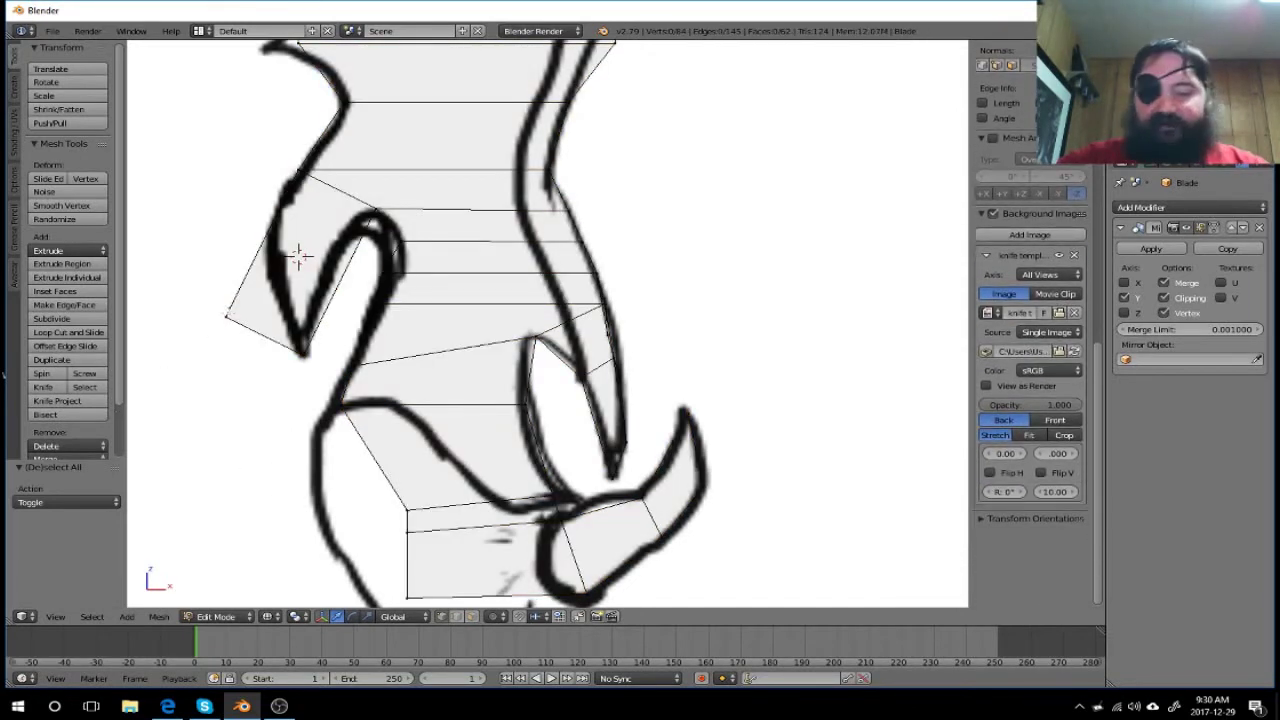
key("b")
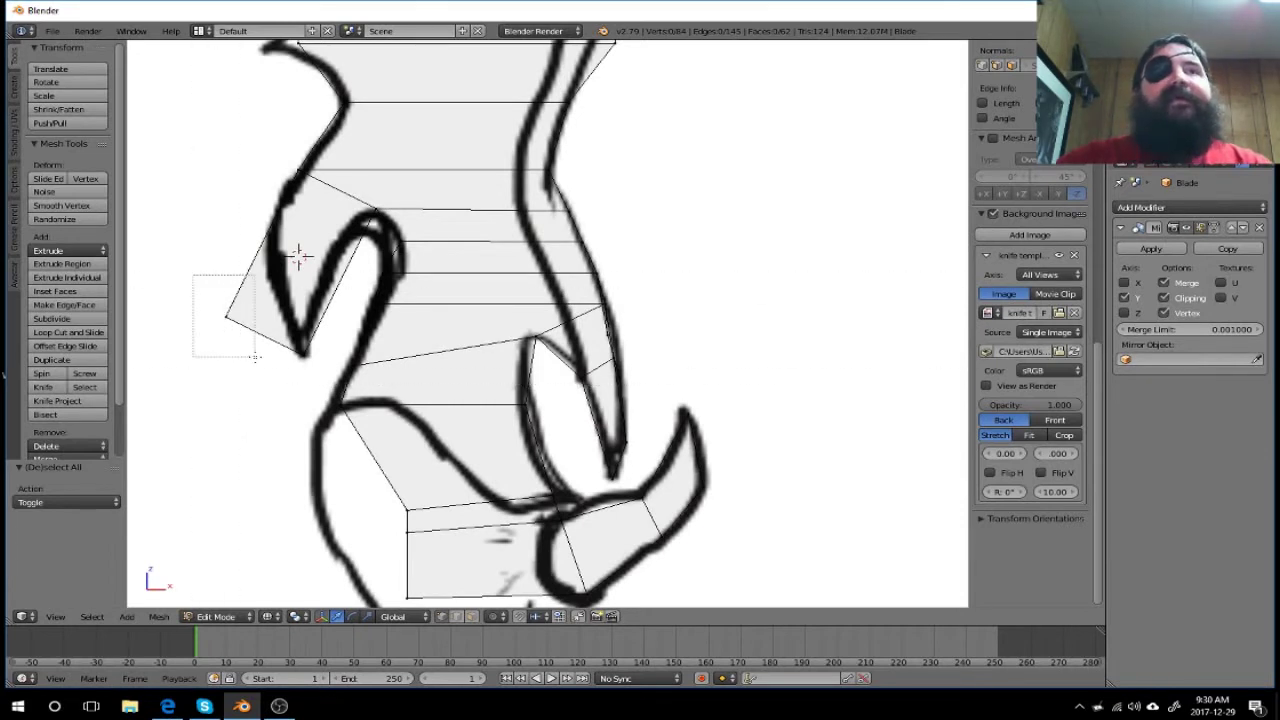
left_click_drag(193, 274, 258, 358)
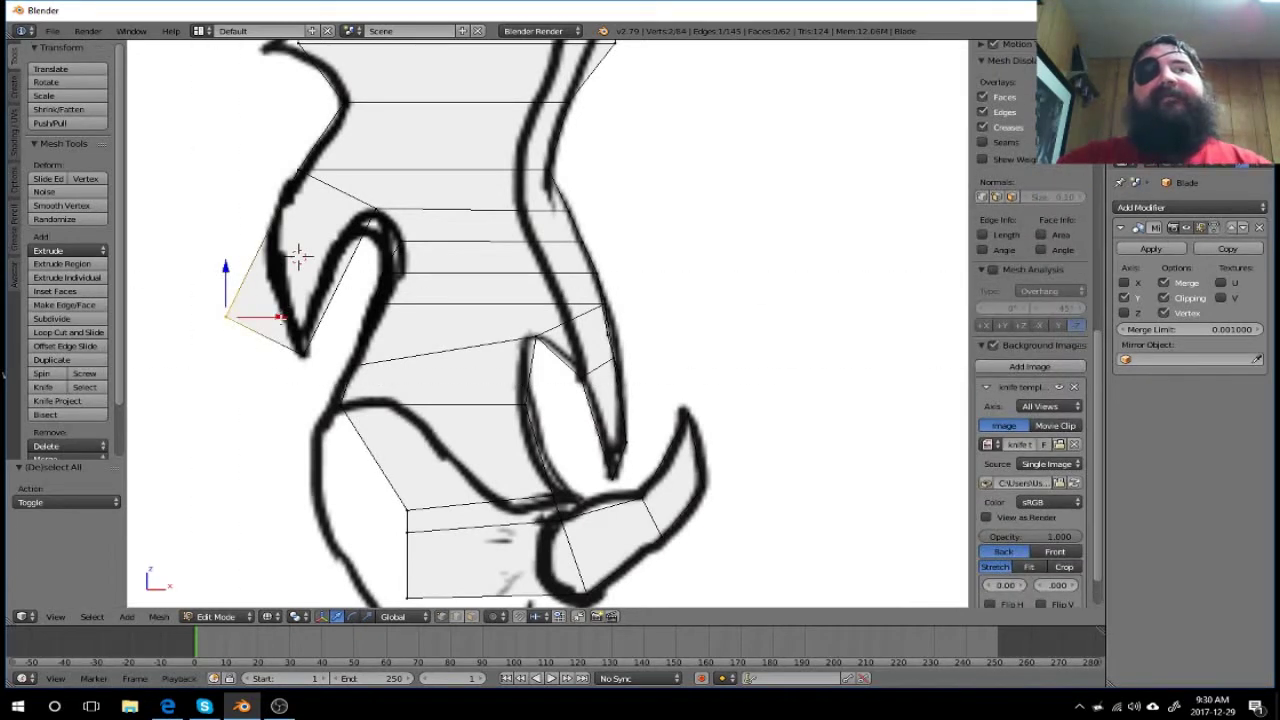
key("g")
key("x")
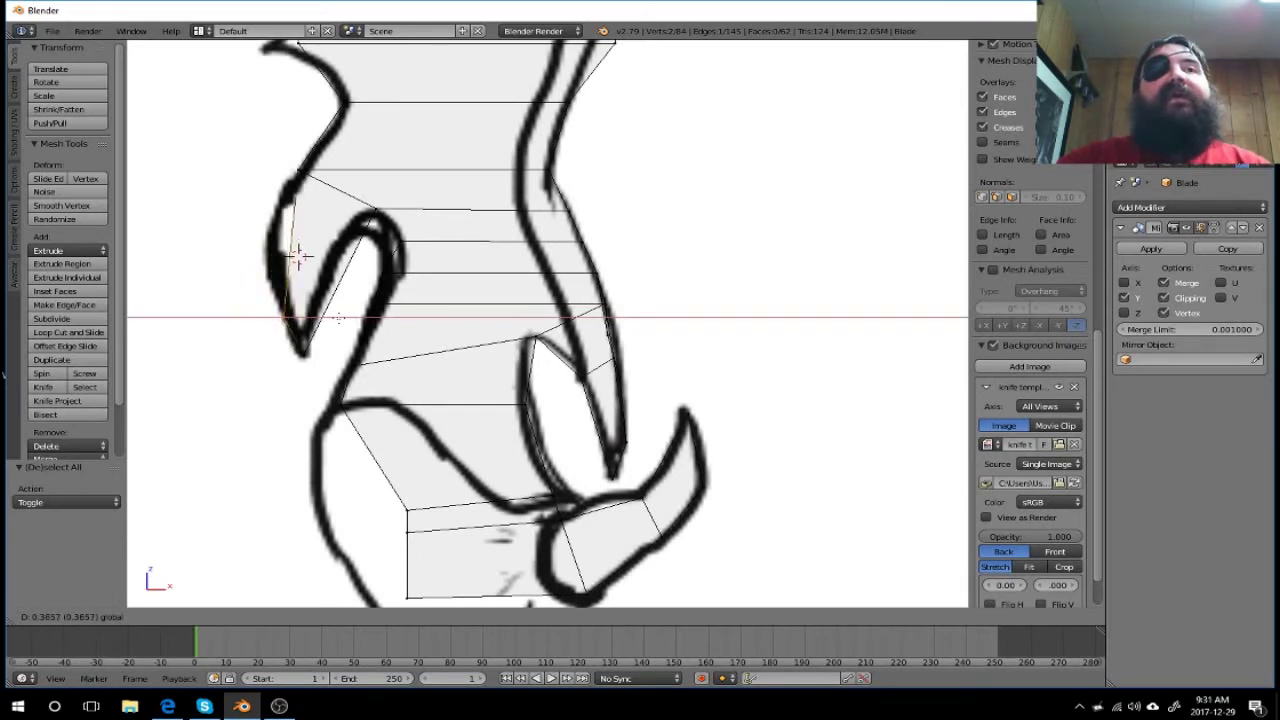
left_click(339, 318)
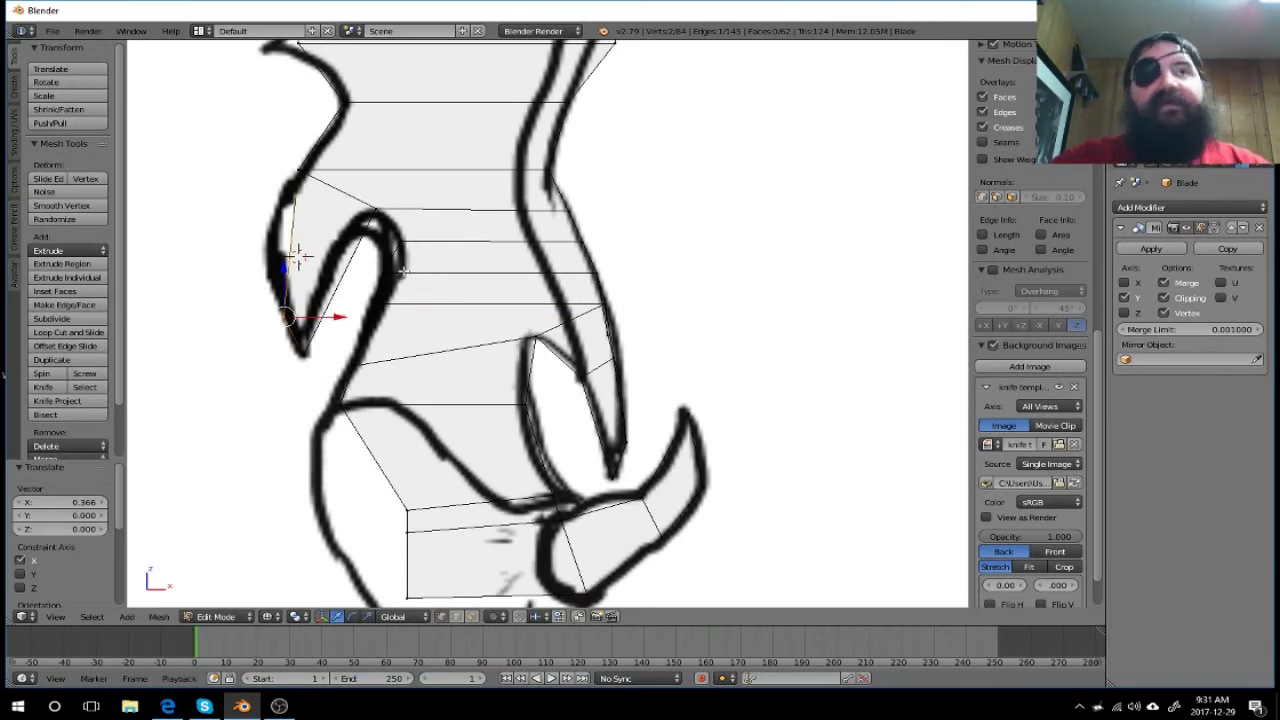
key("a")
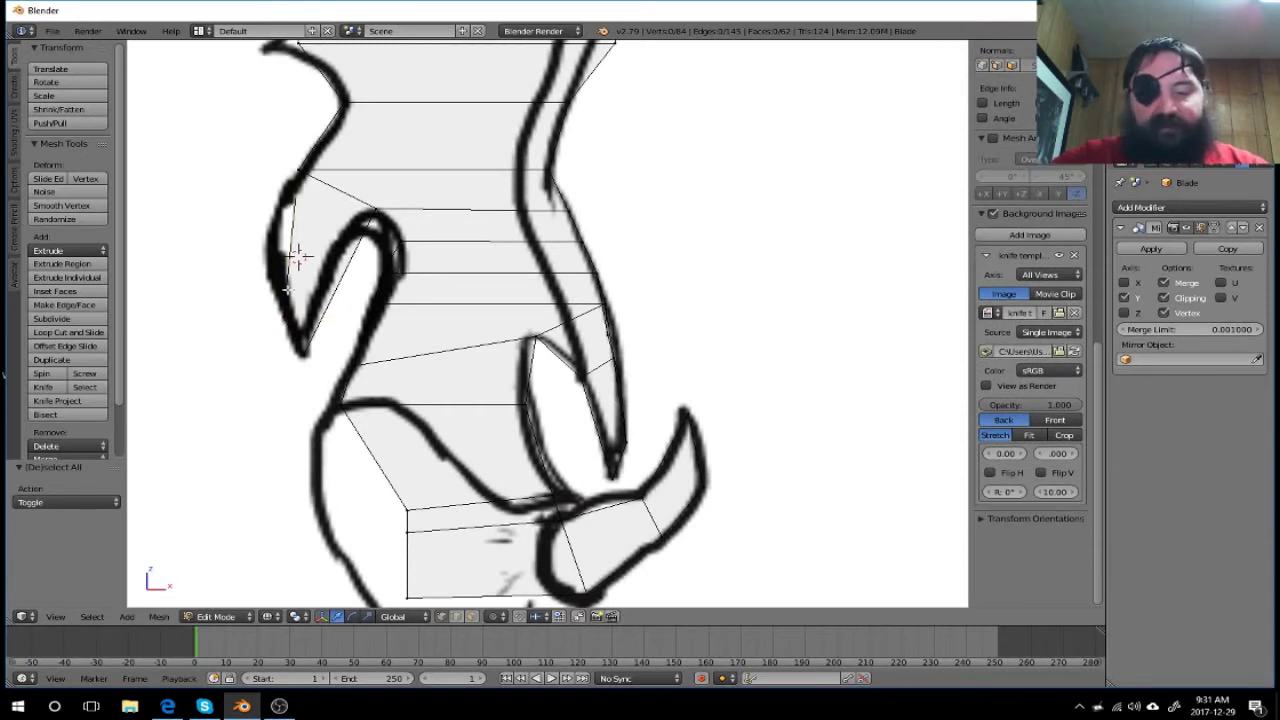
key("ctrl+r")
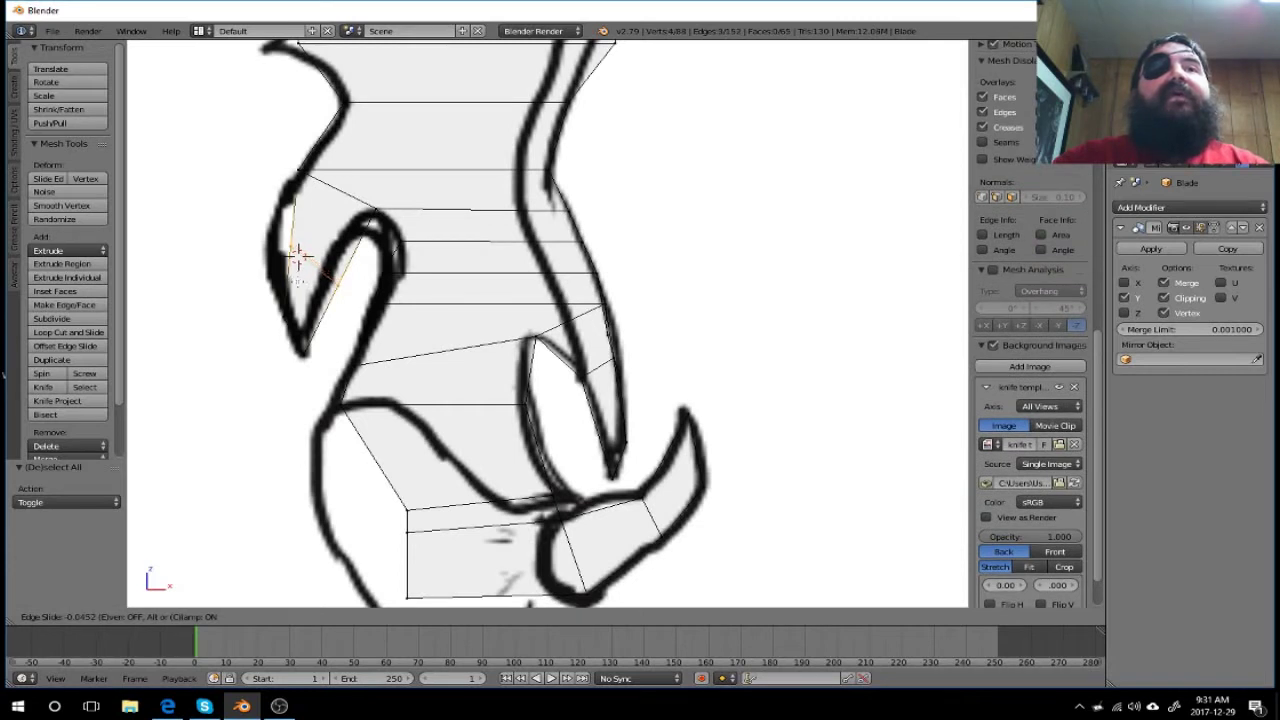
Step: Place a loop across the side prong, shift it -0.135 along X, and switch to Solid shading
left_click(297, 280)
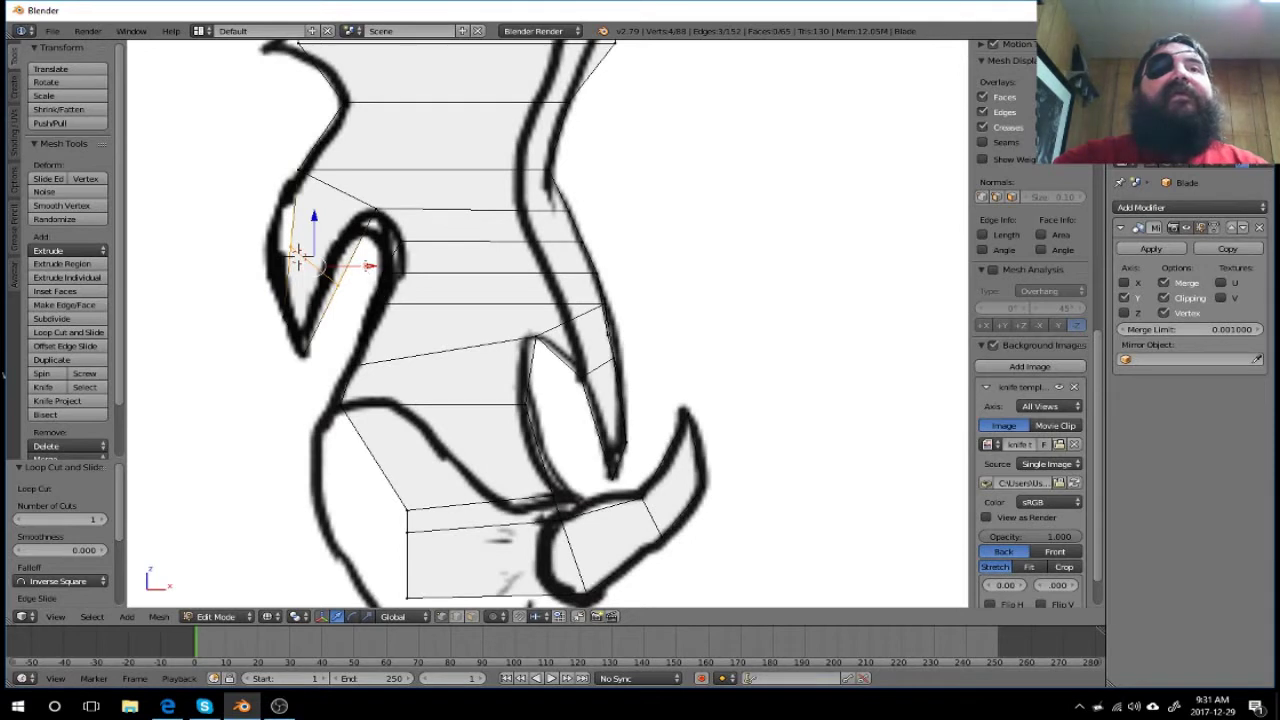
key("g")
key("x")
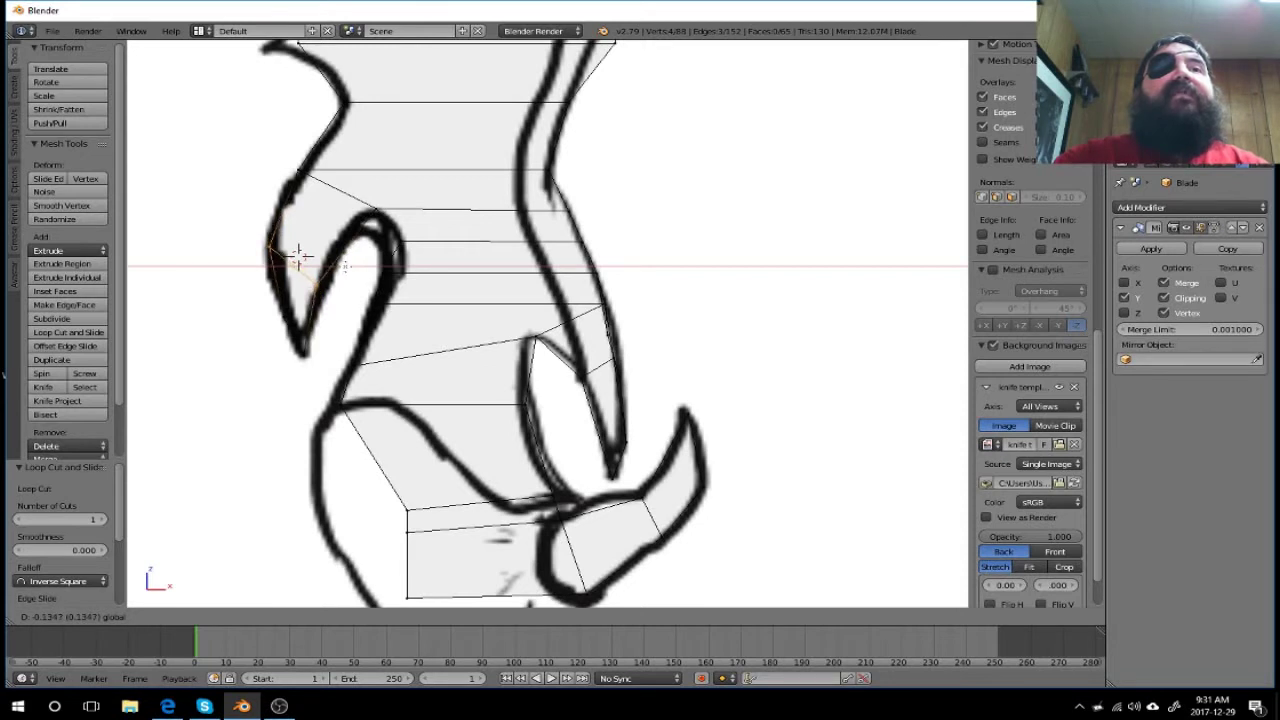
left_click(345, 265)
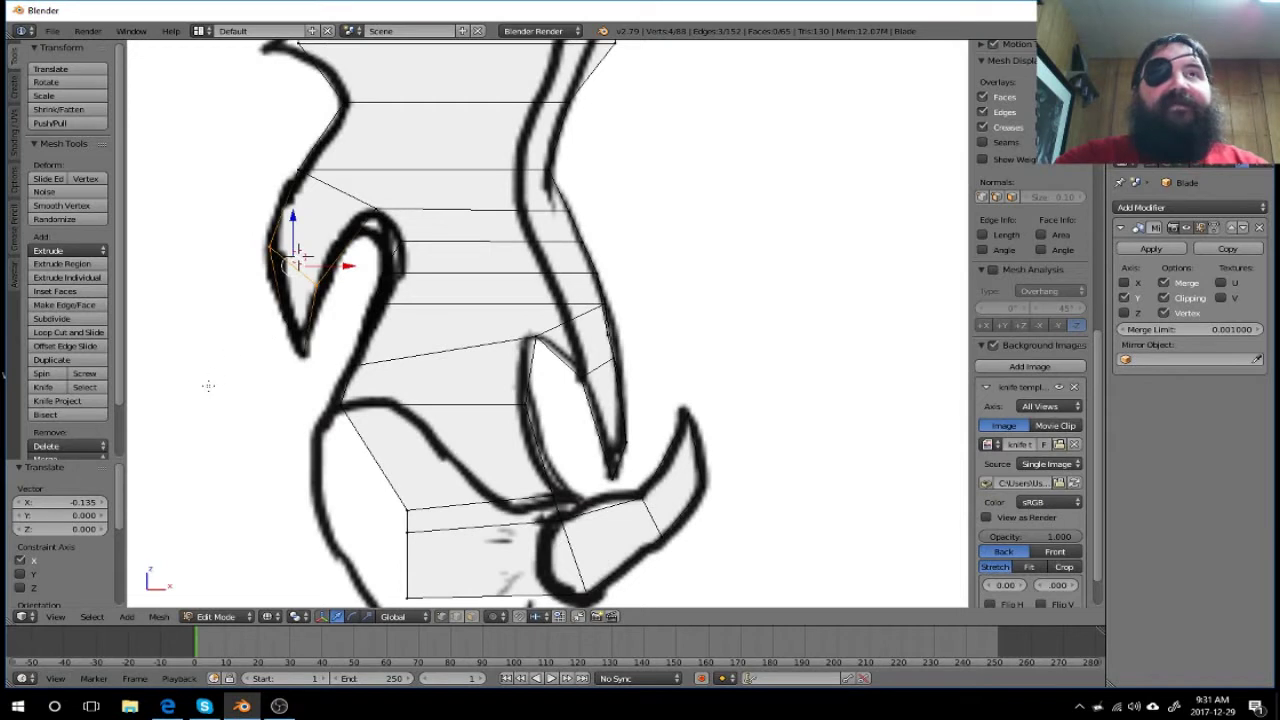
key("a")
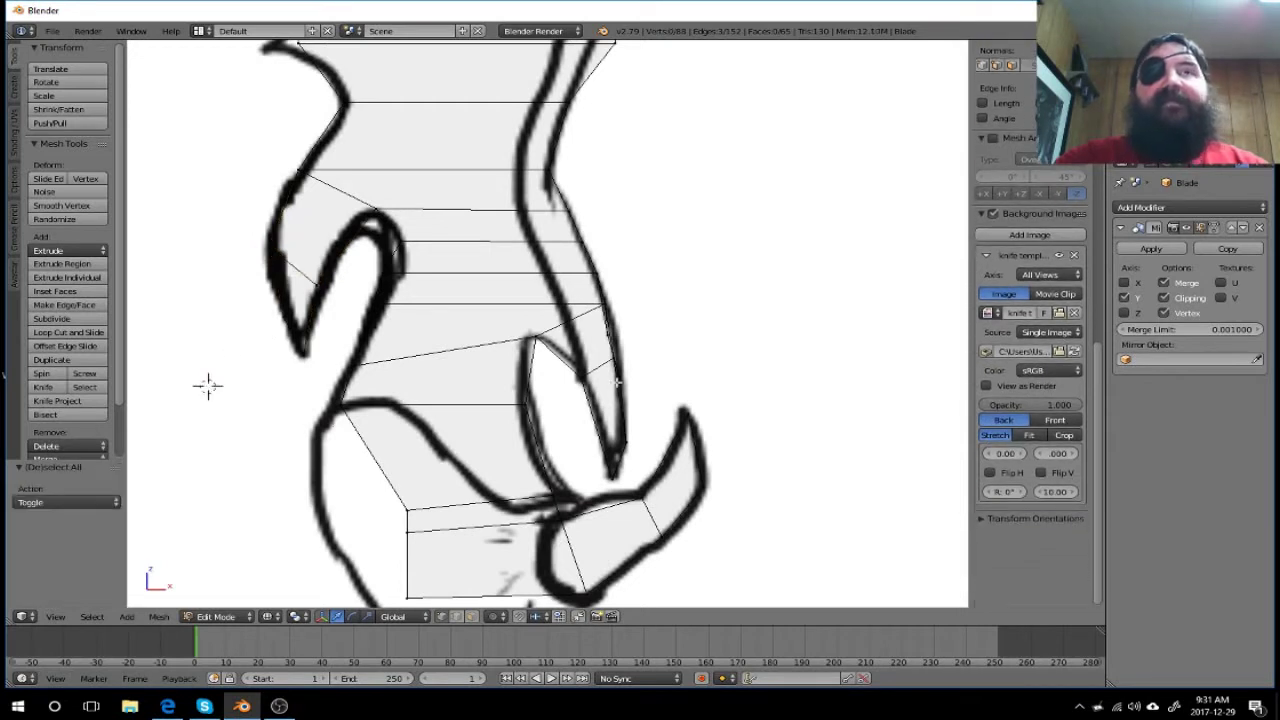
left_click(270, 617)
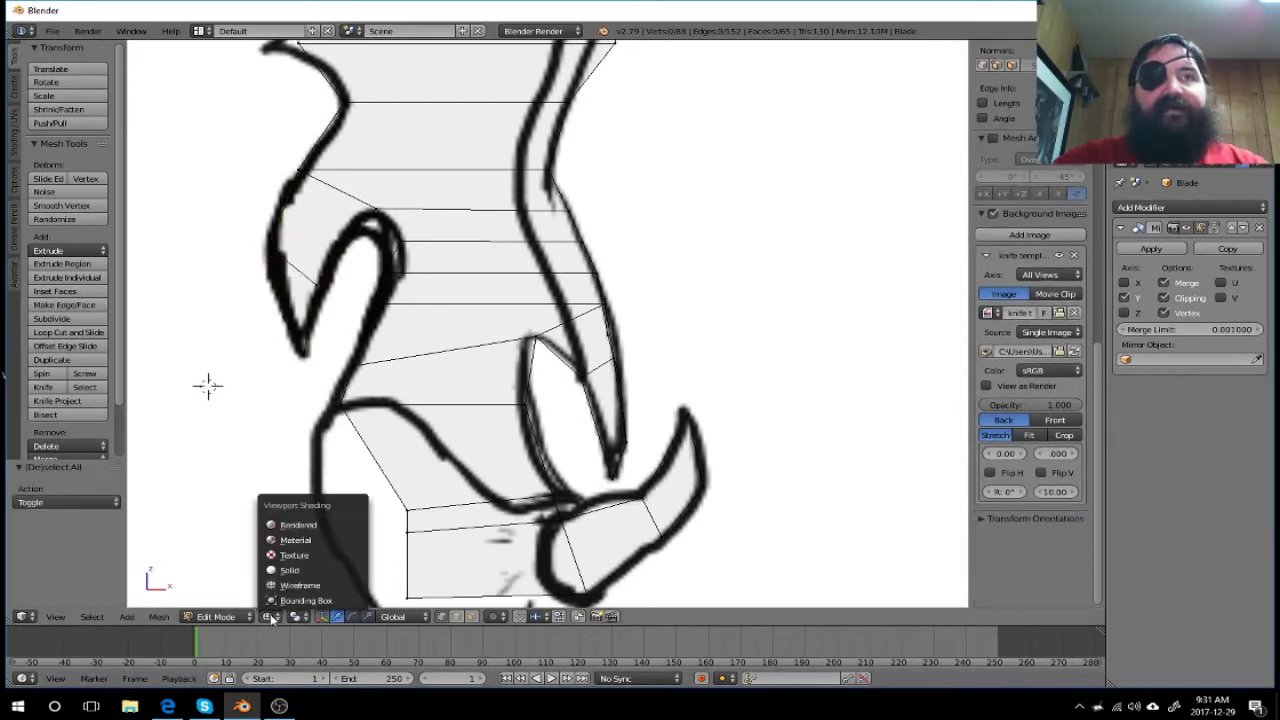
left_click(298, 571)
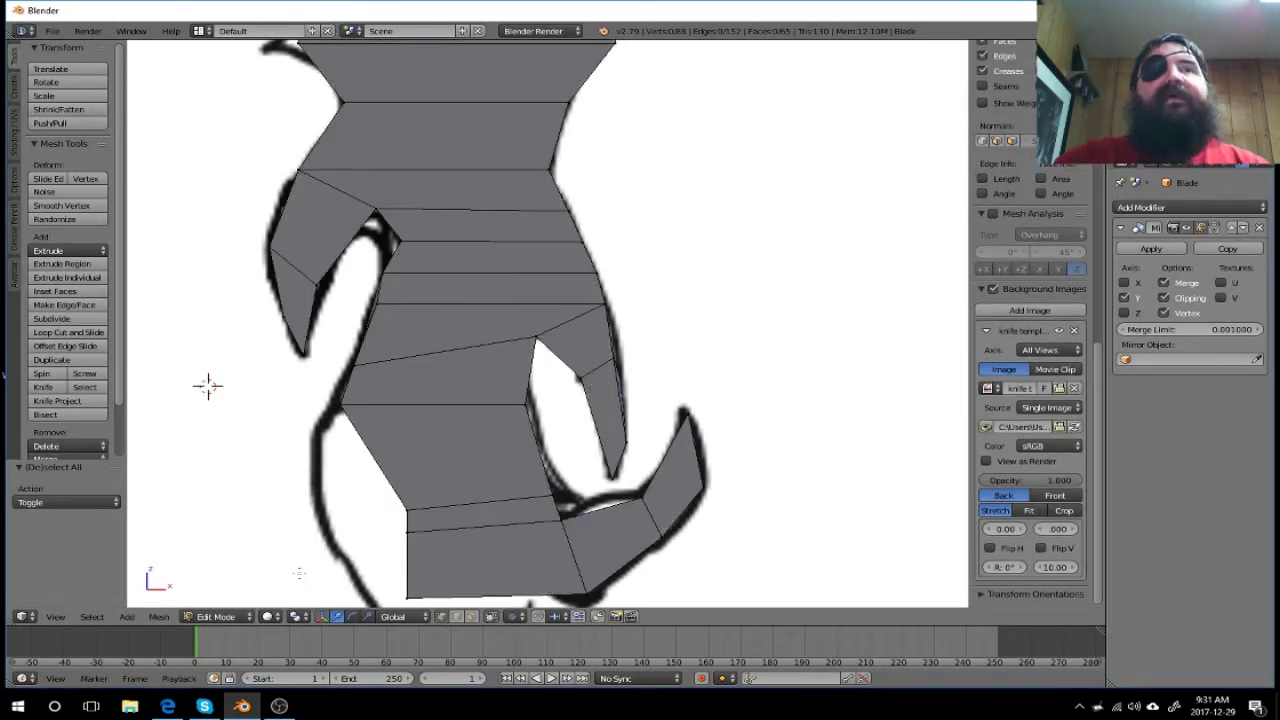
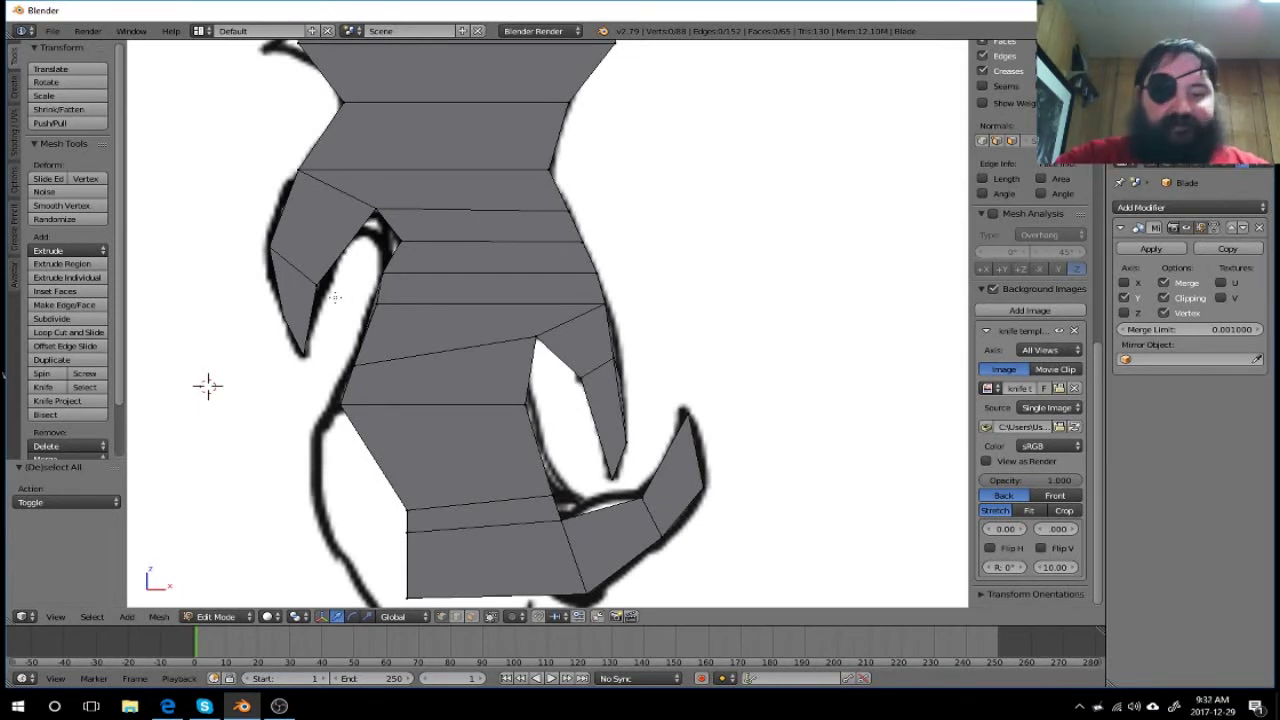
Step: Try shifting the upper hook's inner vertex along X, then undo it and return to front view
key("b")
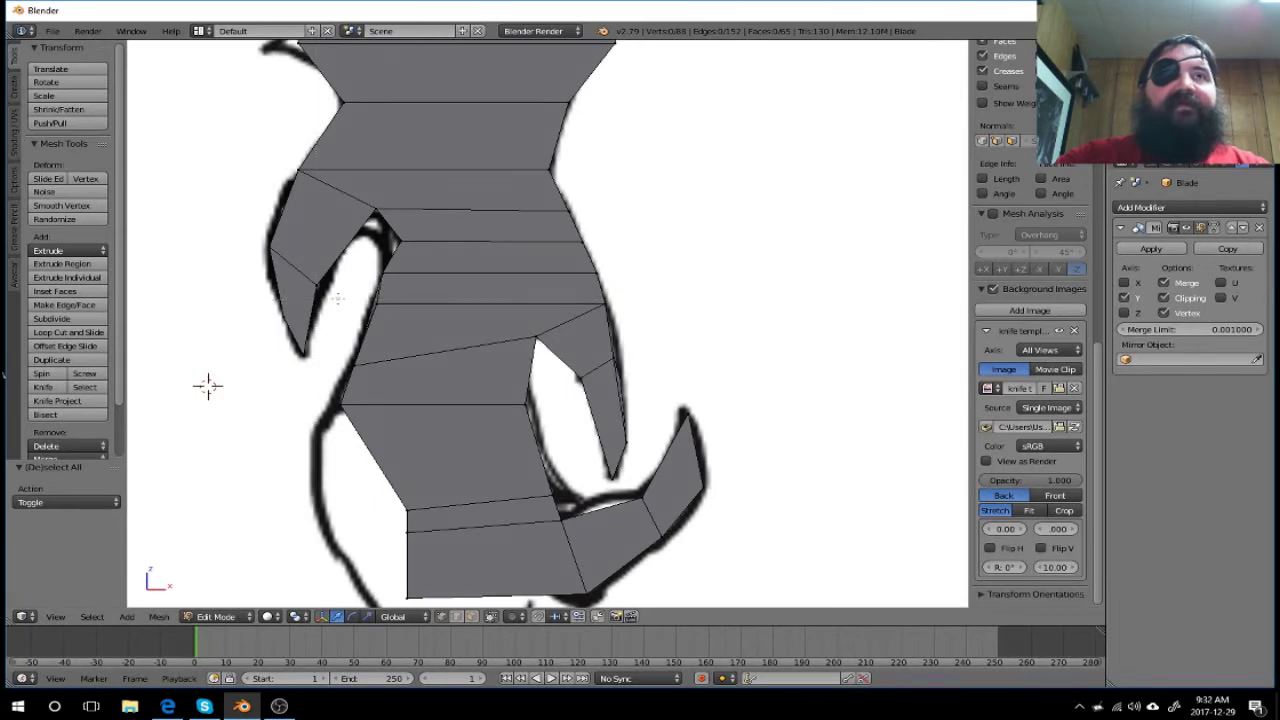
left_click_drag(338, 298, 300, 279)
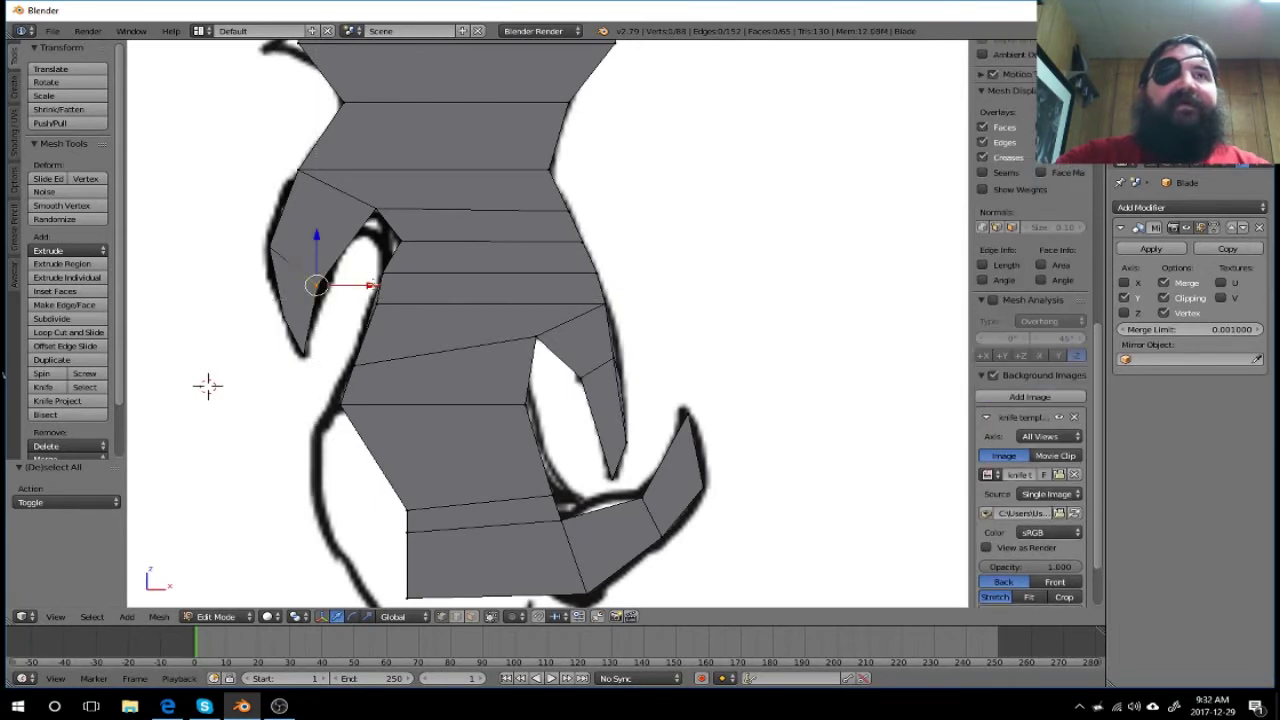
key("g")
key("x")
left_click(382, 288)
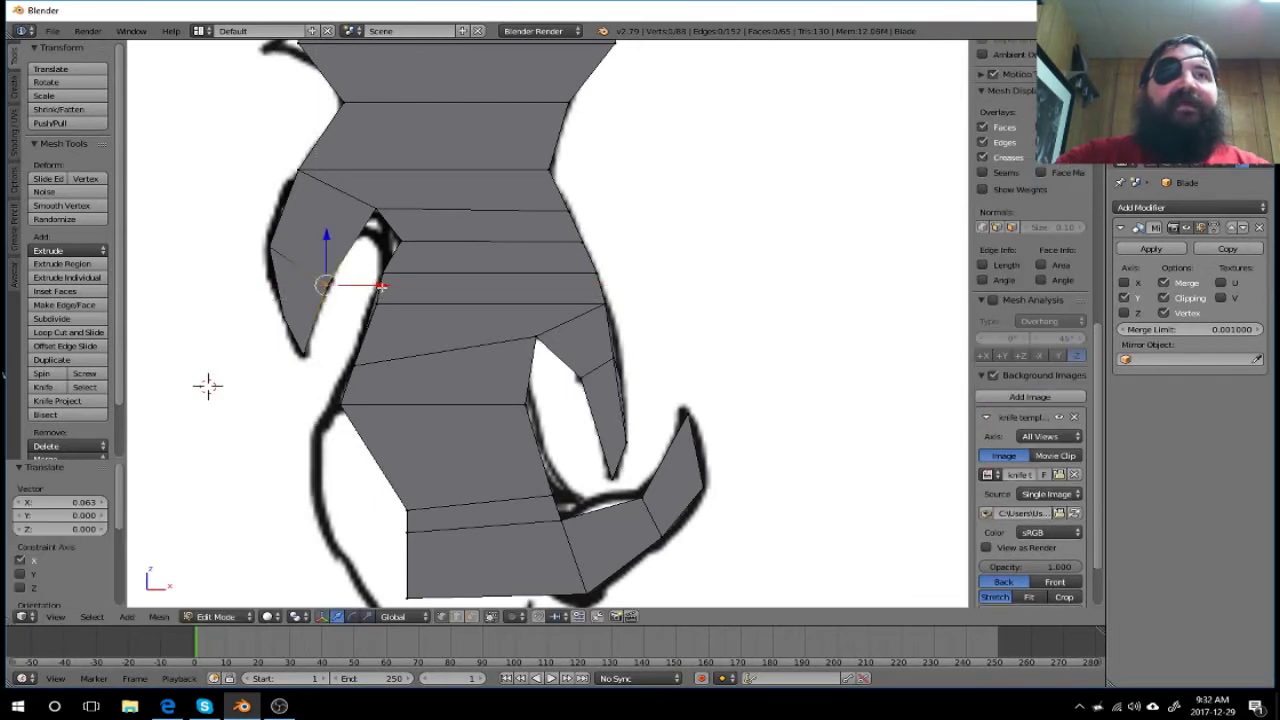
mouse_move(380, 319)
middle_mouse_down()
mouse_move(350, 317)
mouse_move(356, 341)
mouse_move(366, 289)
mouse_move(351, 277)
mouse_move(337, 286)
mouse_move(363, 294)
mouse_move(353, 331)
middle_mouse_up()
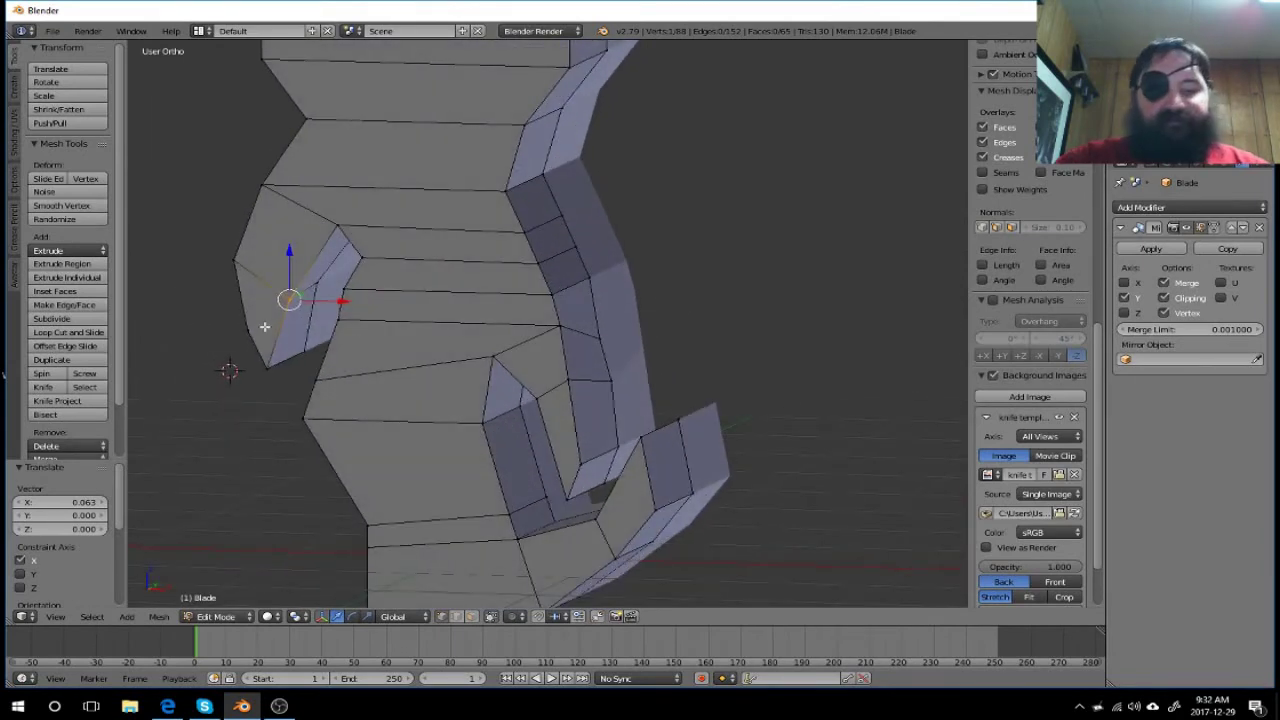
key("ctrl+z")
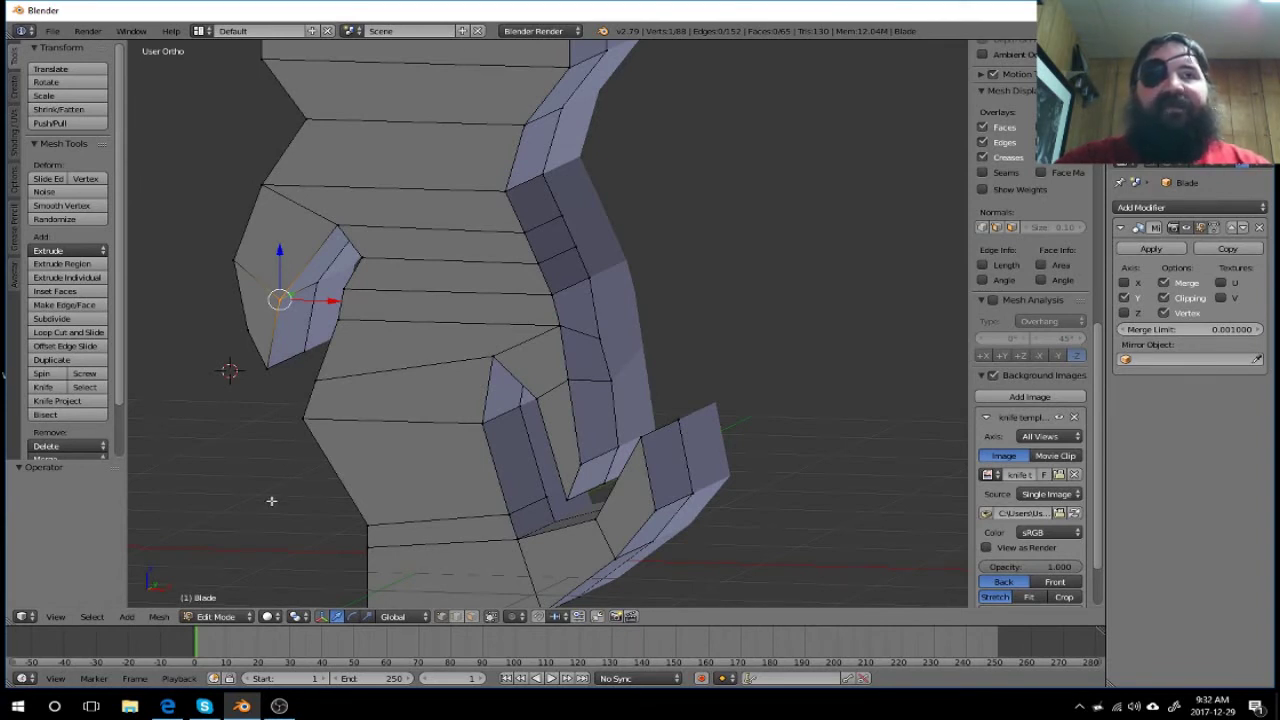
key("a")
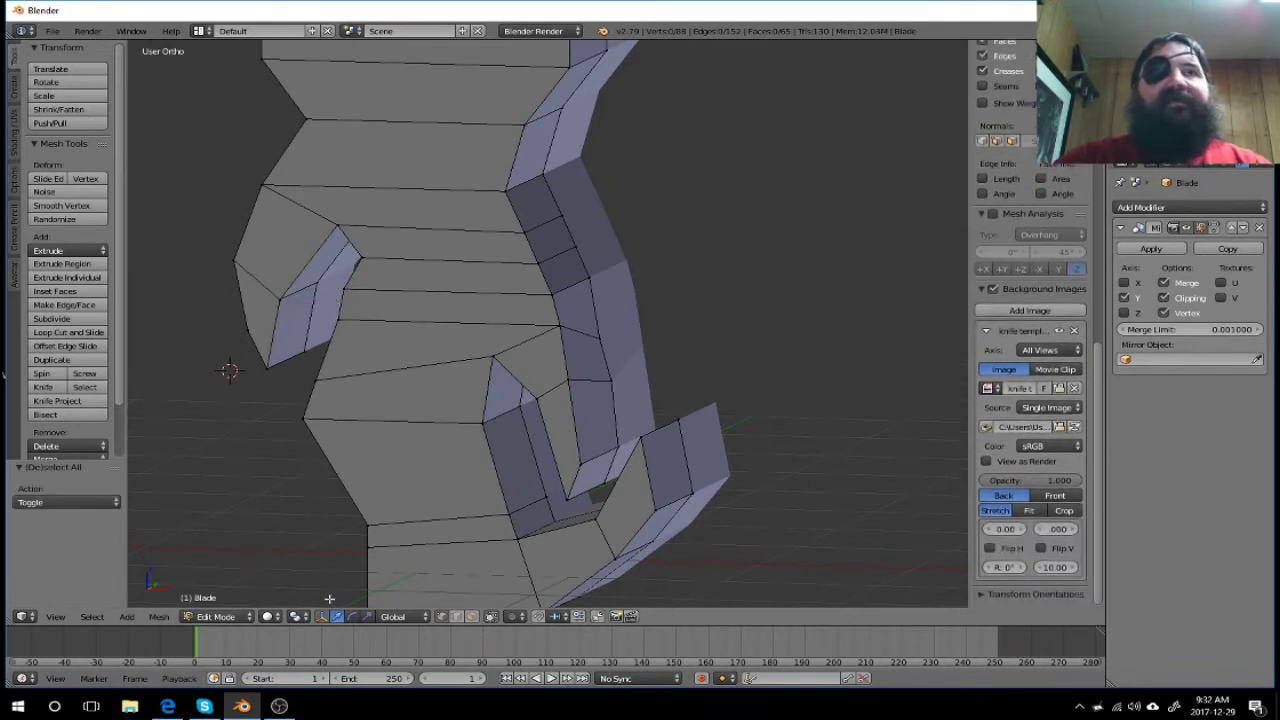
key("KP_1")
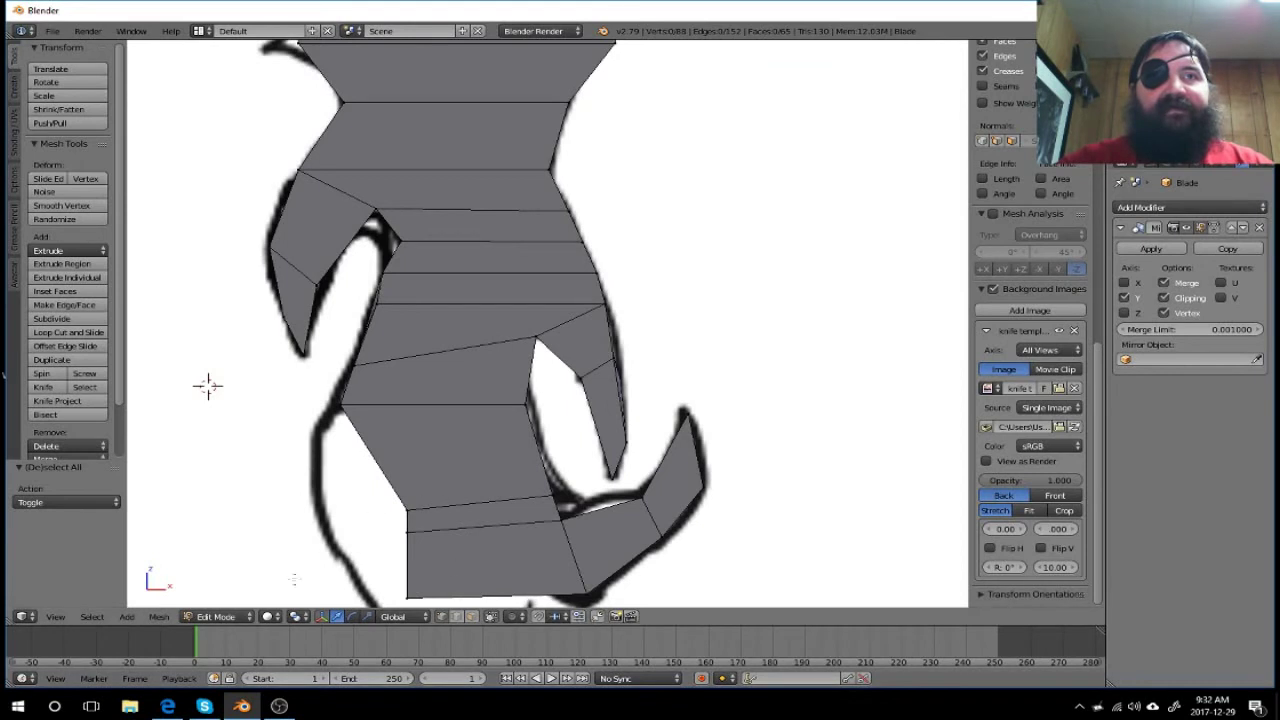
Step: Switch the viewport to wireframe and fade the background template to 0.126 opacity
left_click(270, 616)
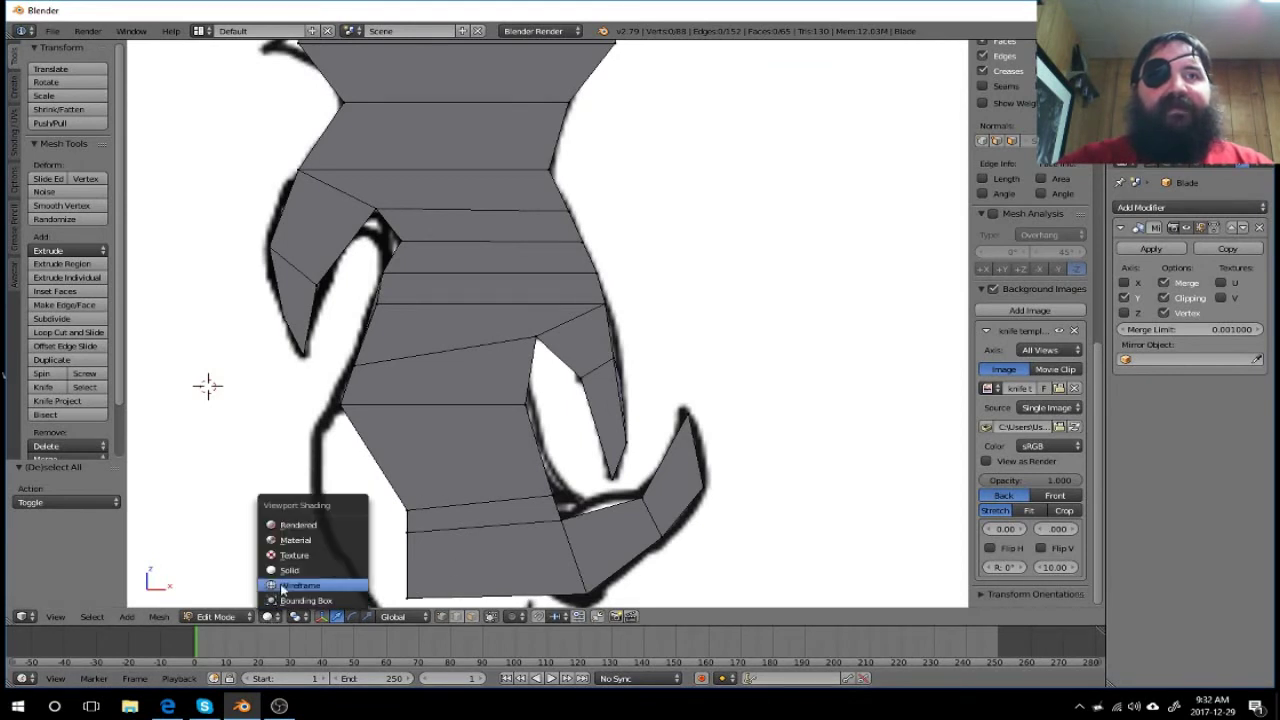
left_click(292, 585)
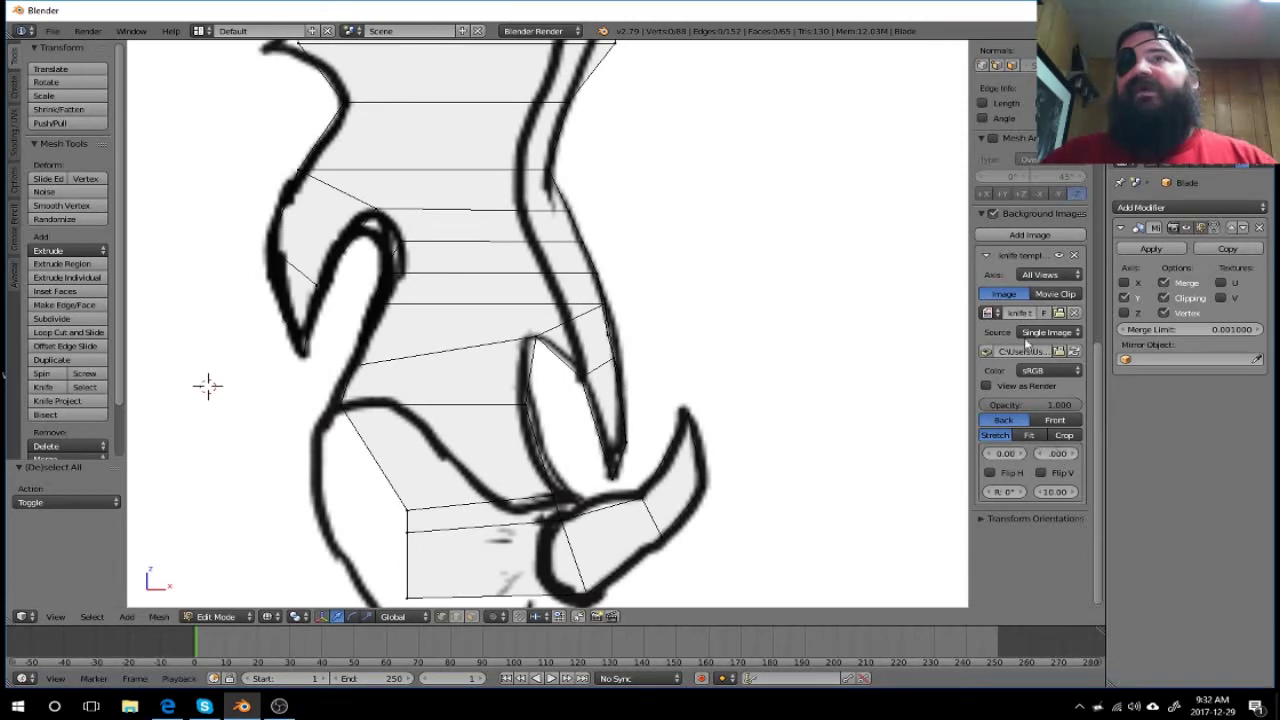
left_click_drag(1053, 399, 990, 404)
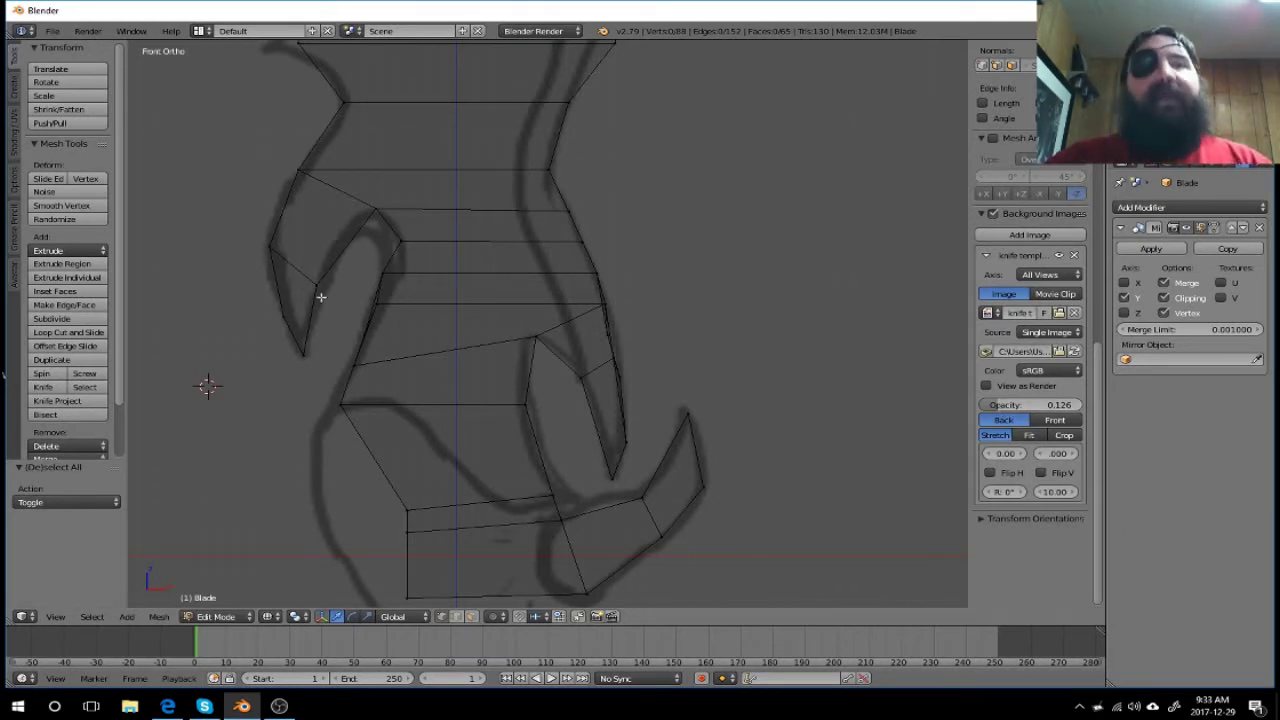
Step: Shift the upper hook's inner vertex 0.048 along X onto the template line
key("b")
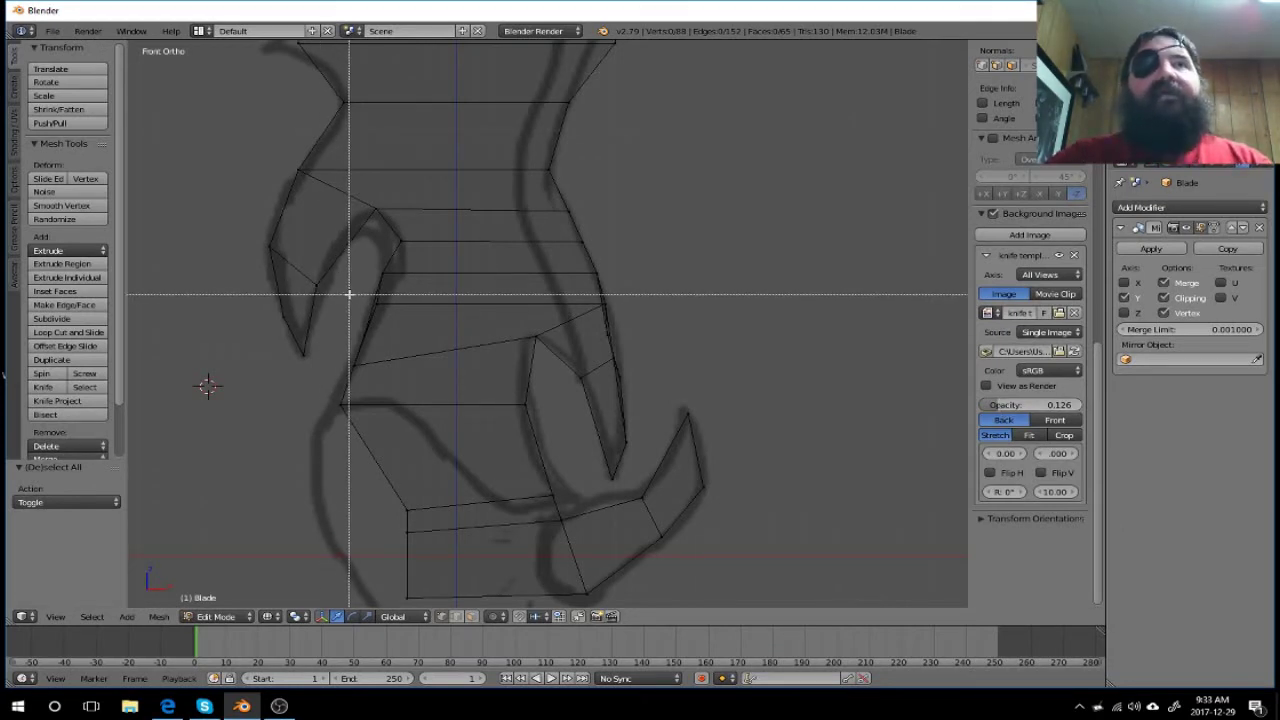
mouse_move(354, 275)
left_mouse_down()
mouse_move(305, 292)
mouse_move(316, 288)
left_mouse_up()
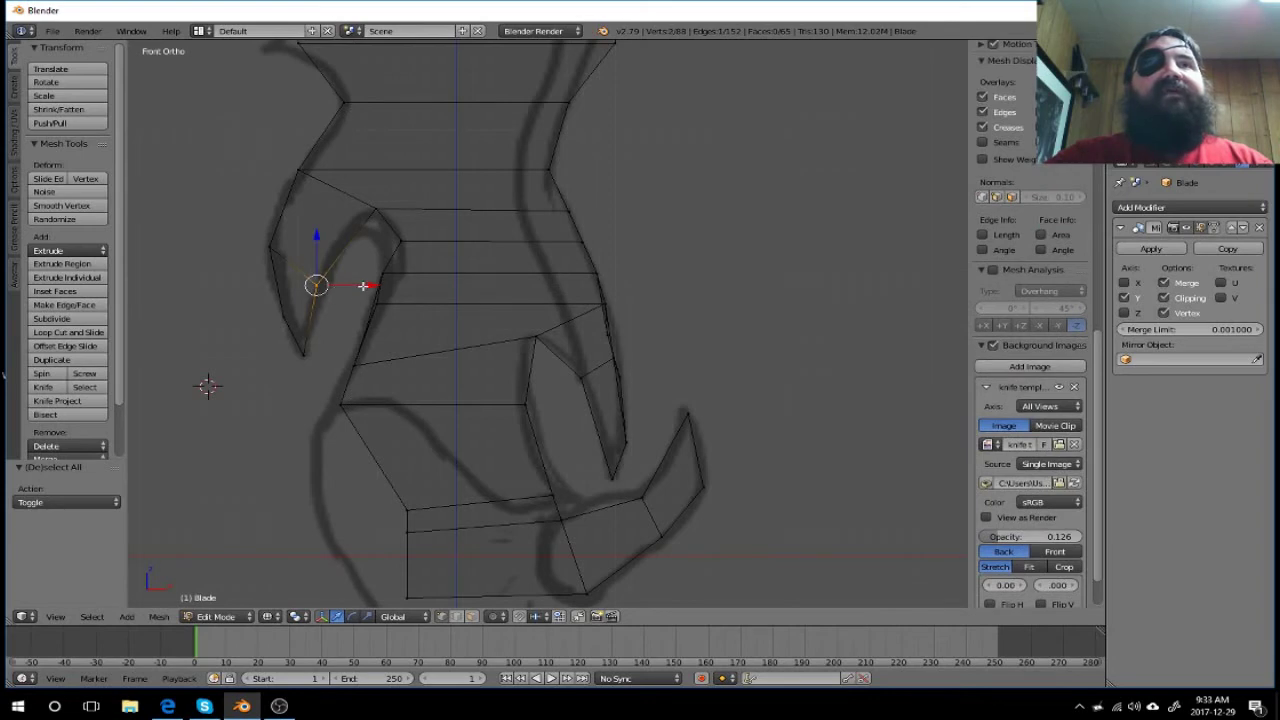
middle_click_drag(366, 309, 330, 323)
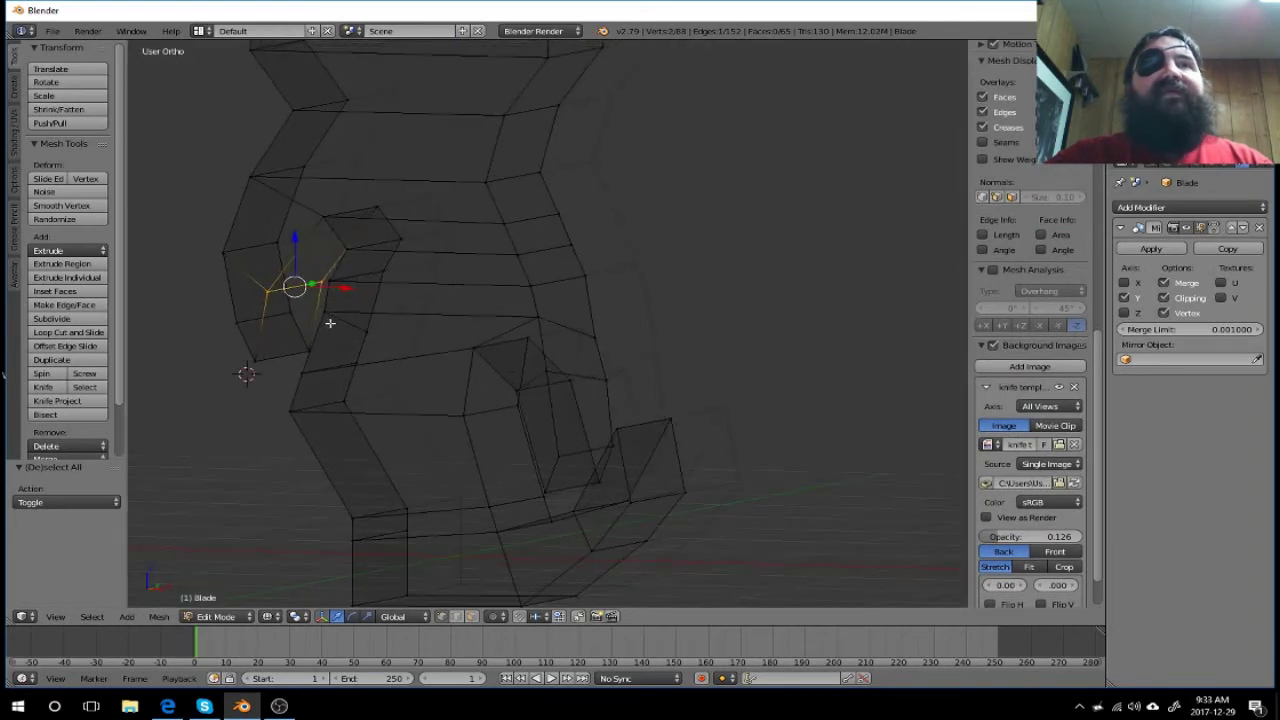
key("KP_1")
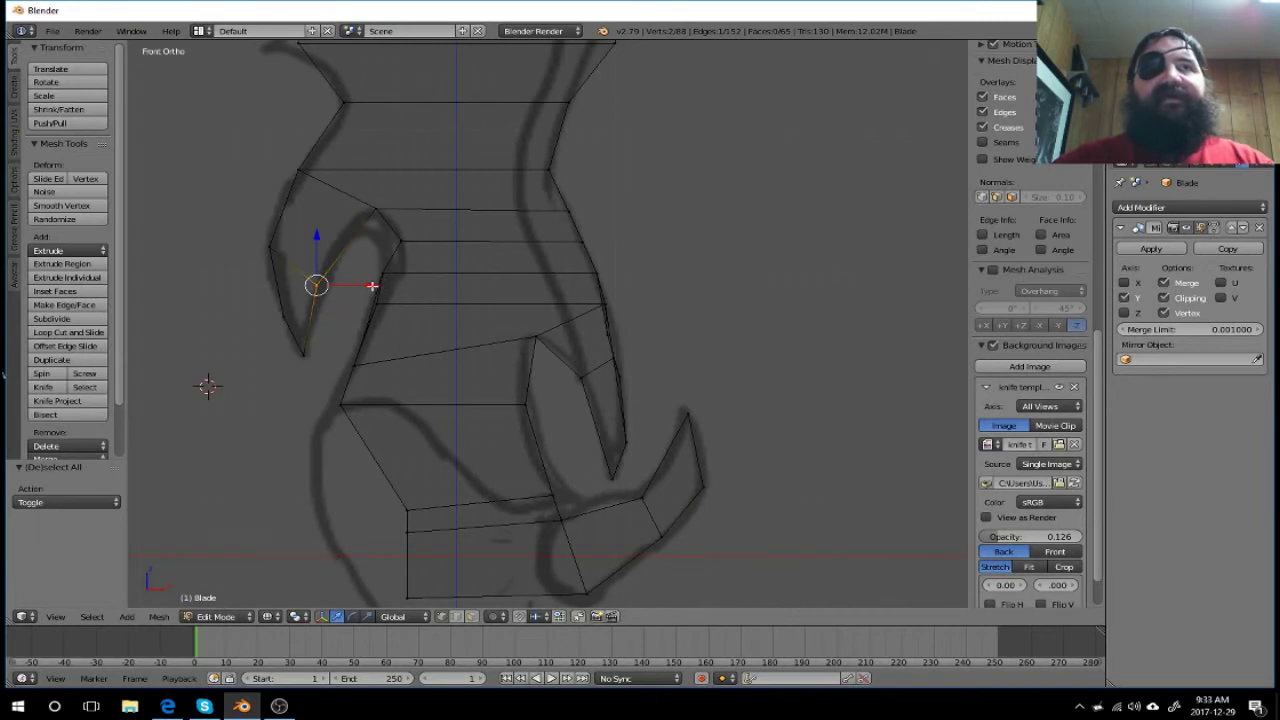
left_click_drag(372, 286, 378, 287)
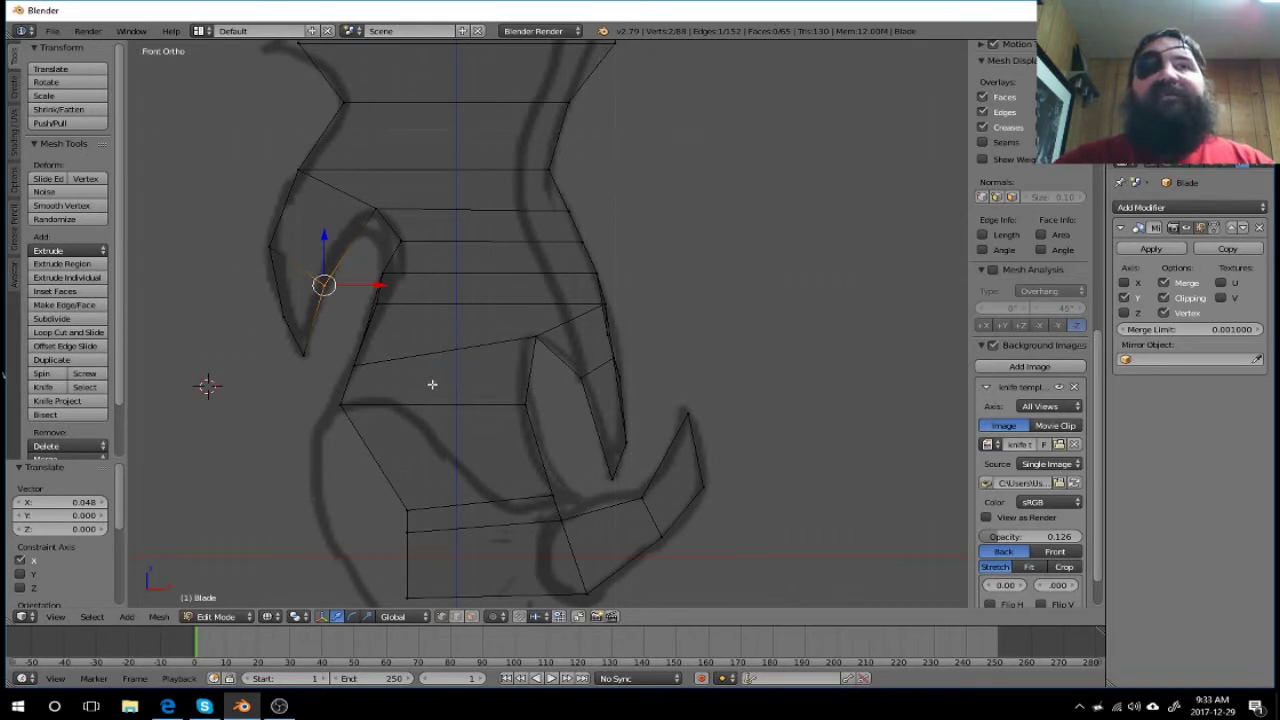
key("a")
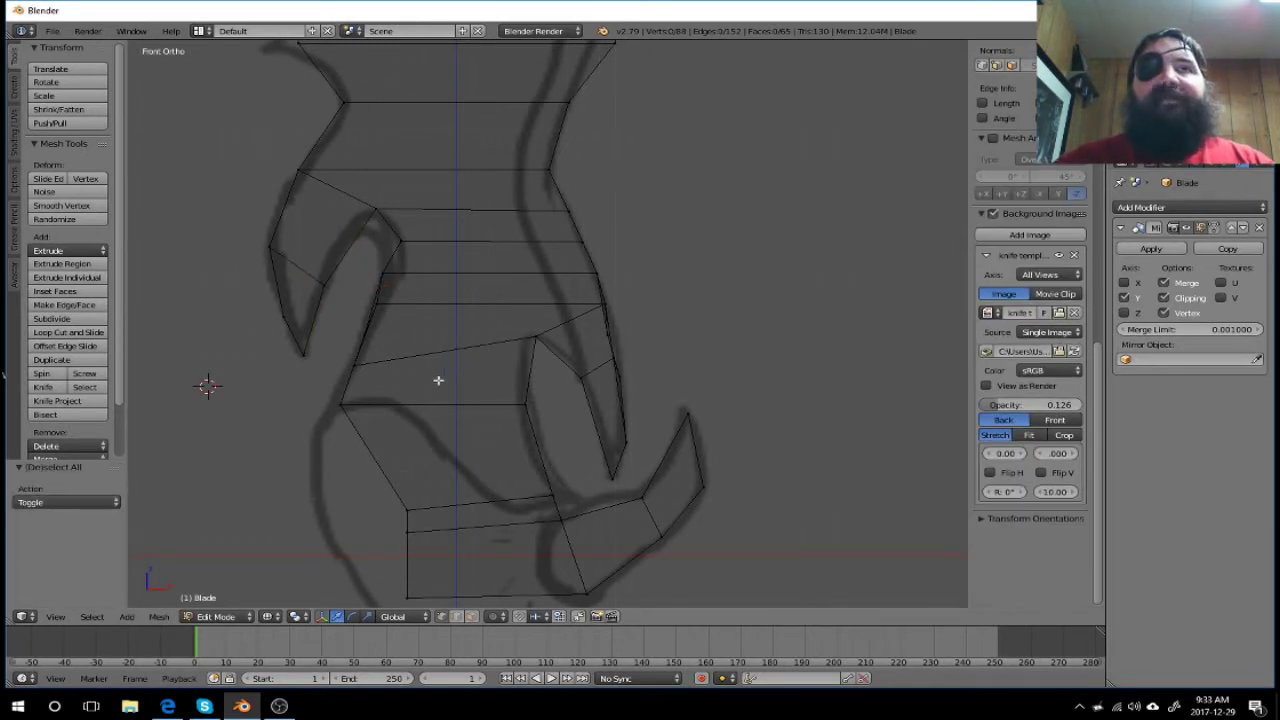
Step: Add an edge loop across the middle of the blade
key("ctrl+r")
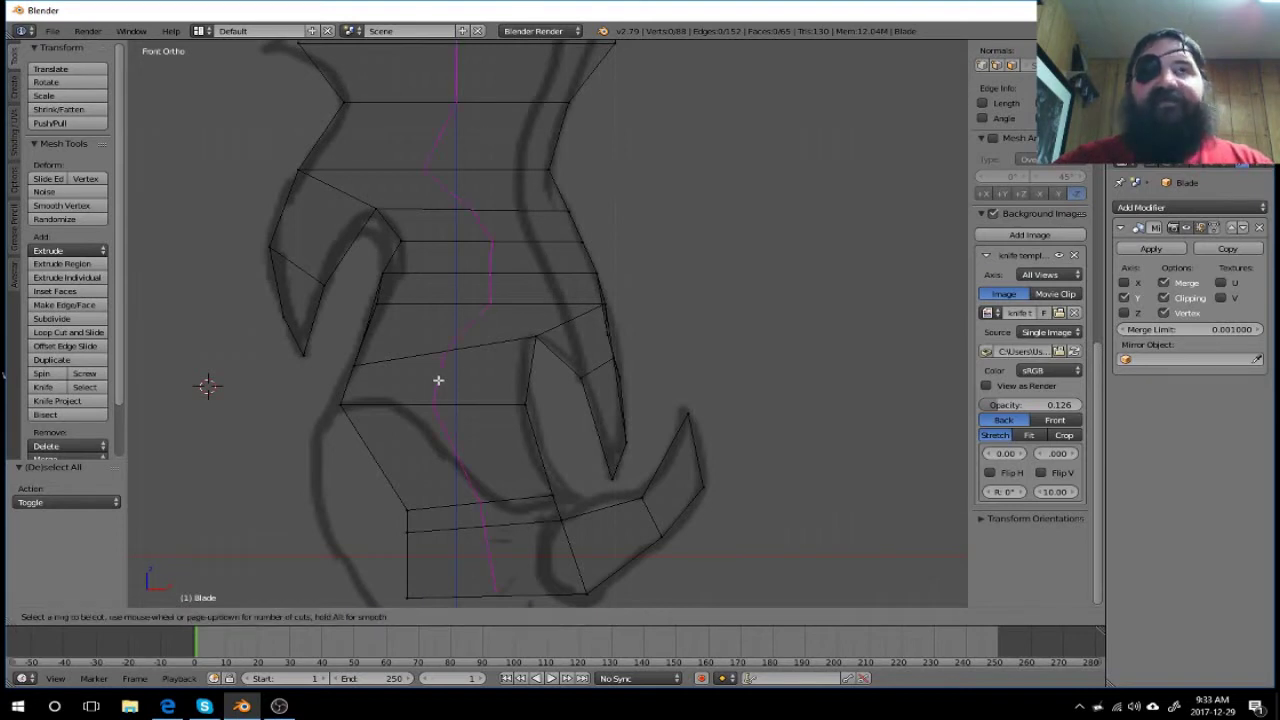
left_click(359, 386)
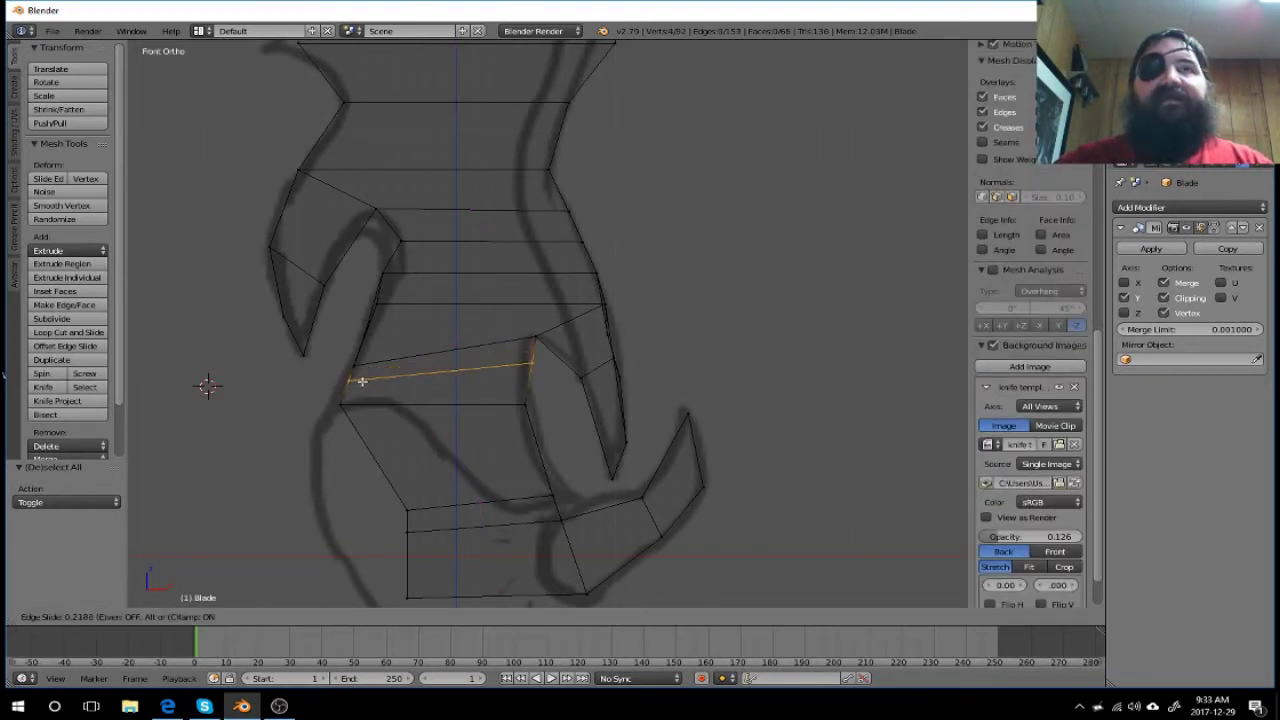
left_click(362, 381)
key("a")
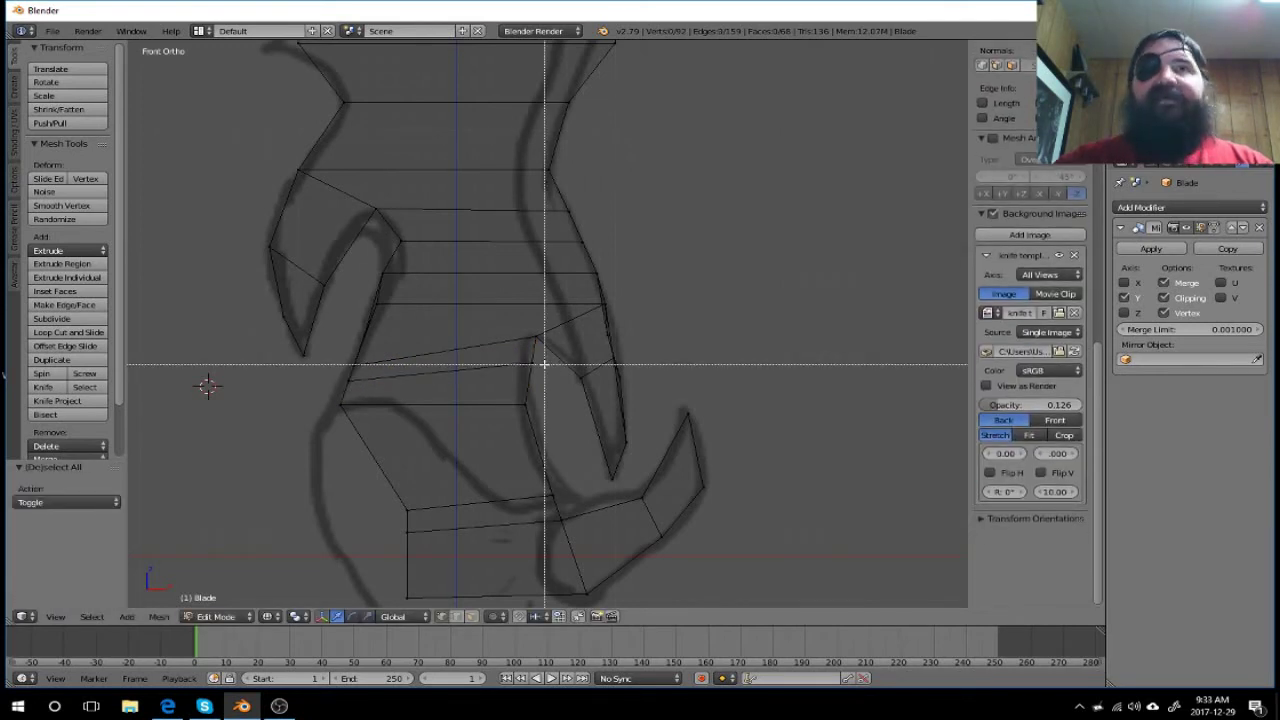
Step: Move the new loop's notch-side edge left along X onto the template outline
right_click(523, 363)
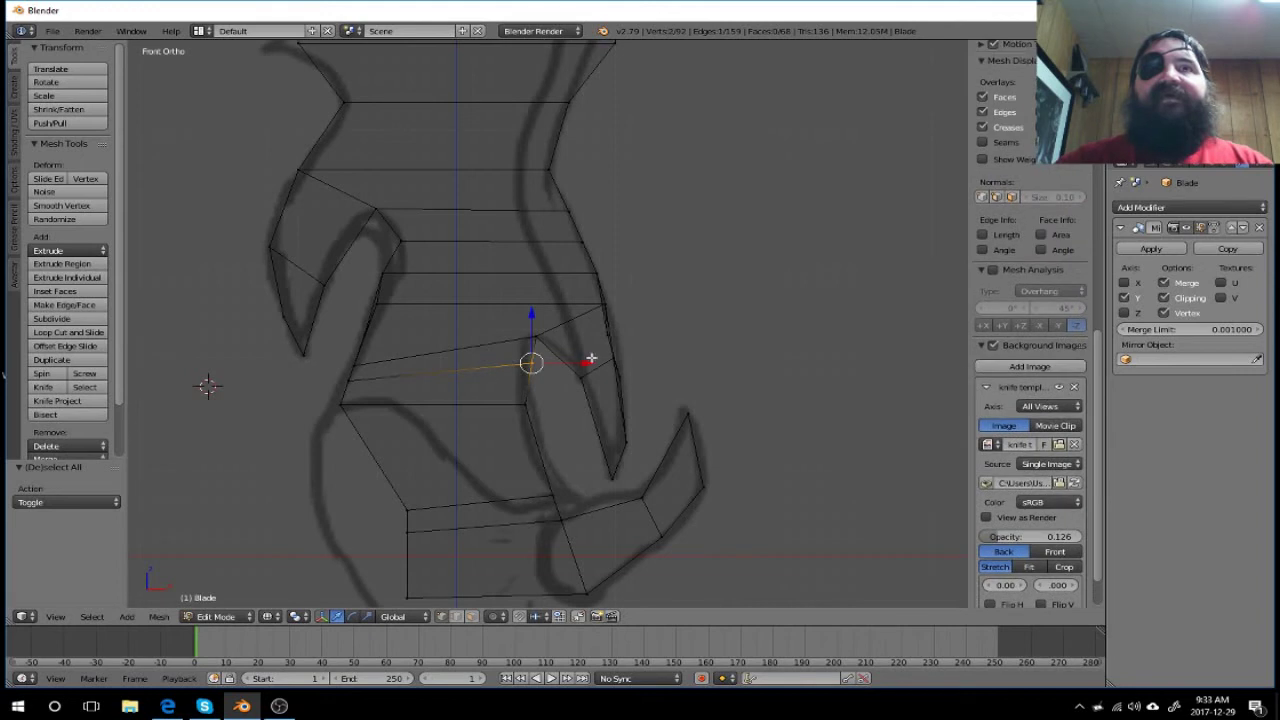
left_click_drag(586, 362, 573, 375)
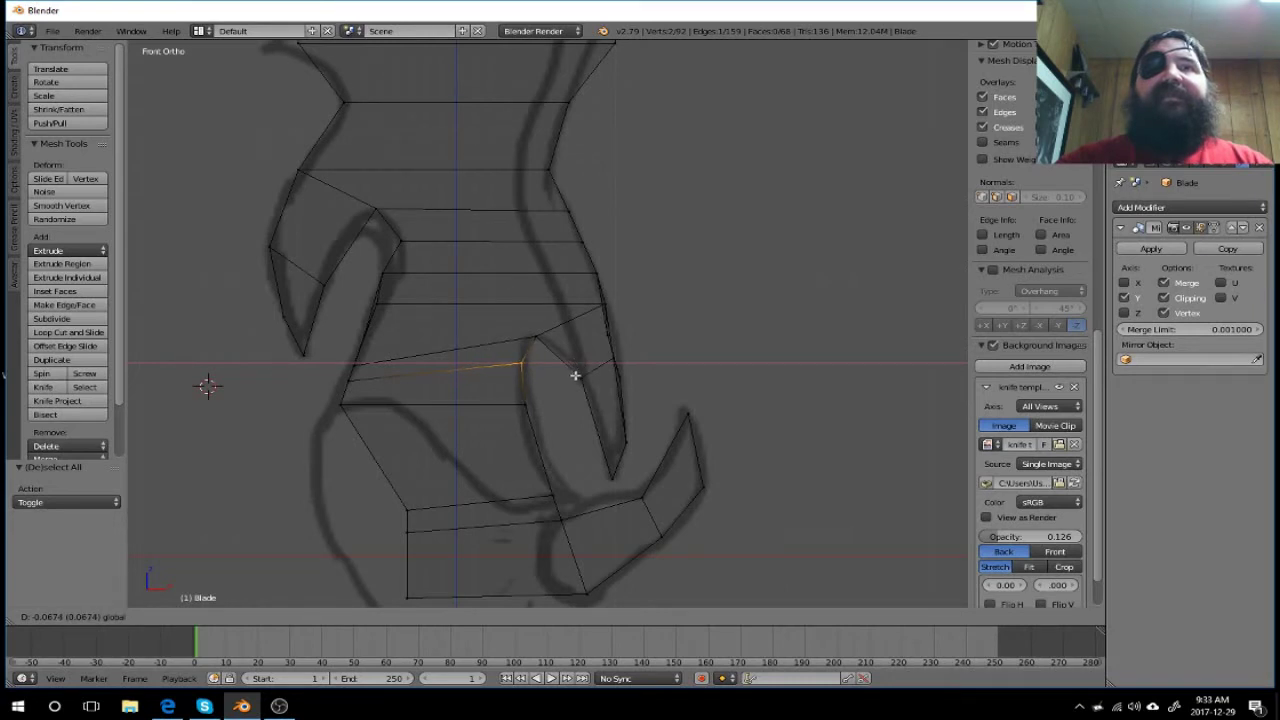
left_click_drag(575, 375, 576, 376)
key("a")
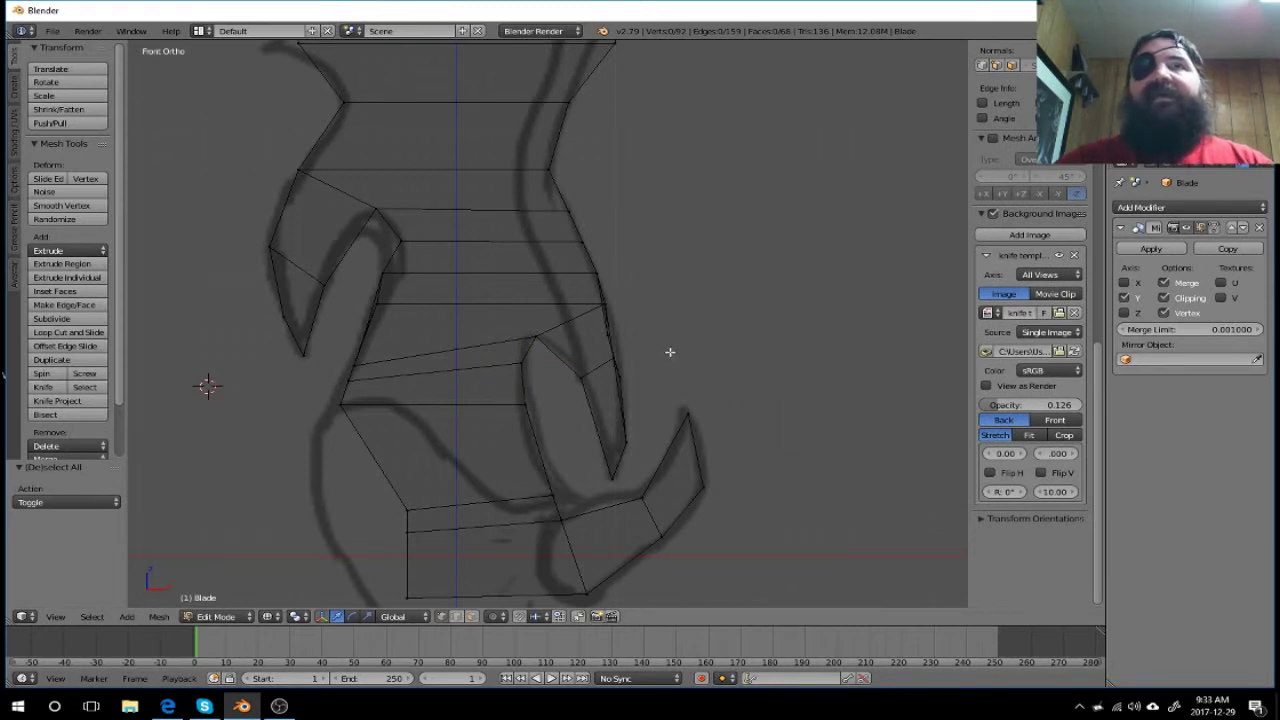
mouse_move(669, 352)
middle_mouse_down()
mouse_move(576, 362)
mouse_move(607, 371)
mouse_move(661, 360)
mouse_move(557, 371)
mouse_move(540, 360)
mouse_move(588, 371)
mouse_move(627, 360)
mouse_move(603, 331)
middle_mouse_up()
Step: Raise the vertex at the right end of the blade's edge 0.208 along Z
key("KP_1")
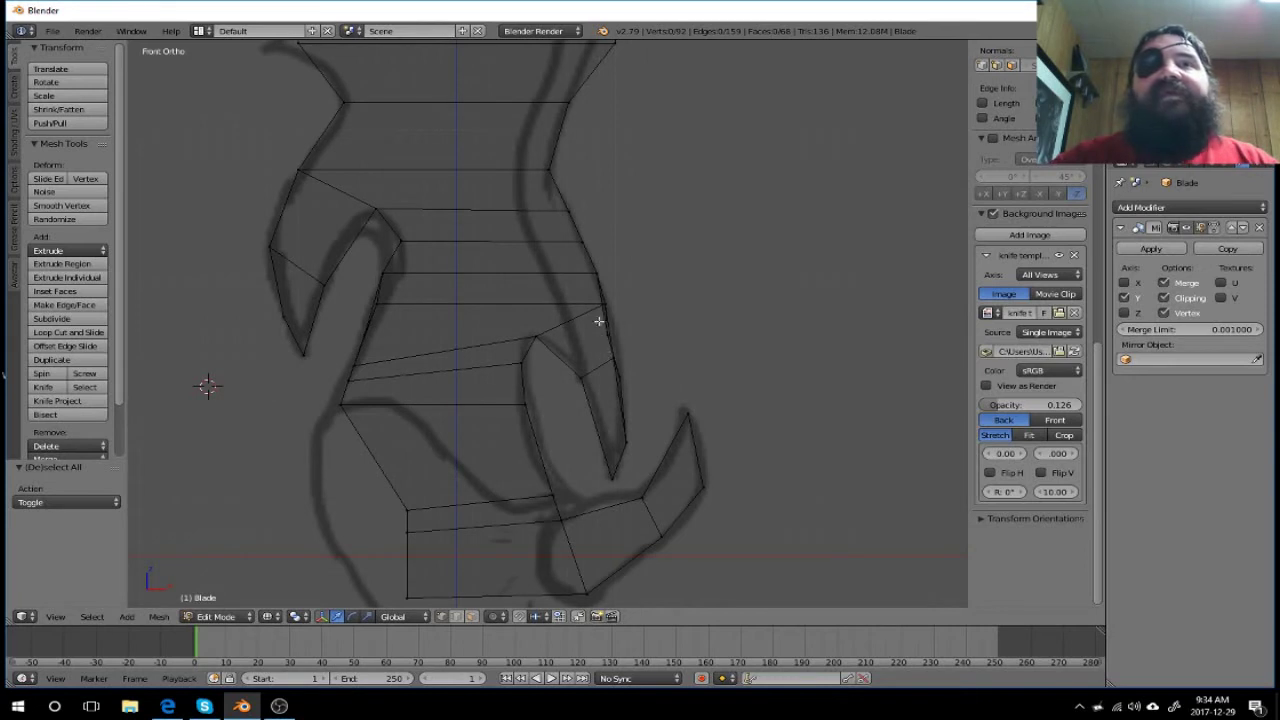
key("b")
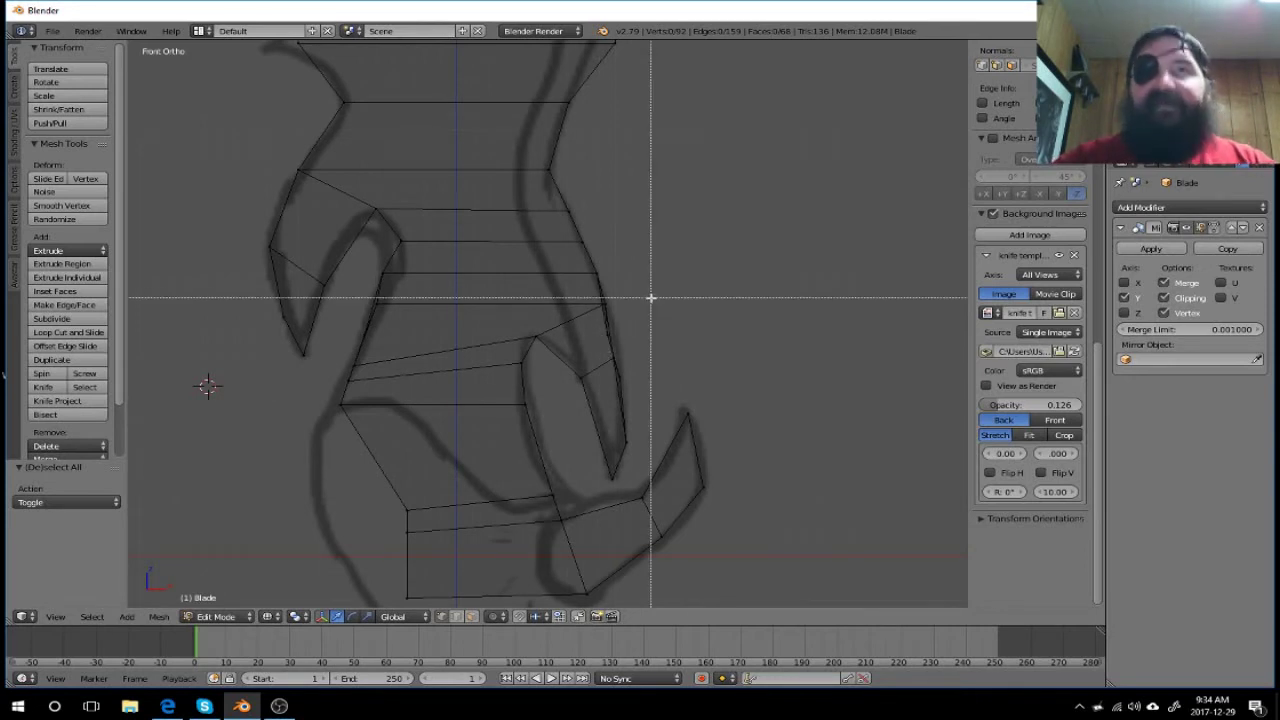
left_click_drag(655, 280, 600, 341)
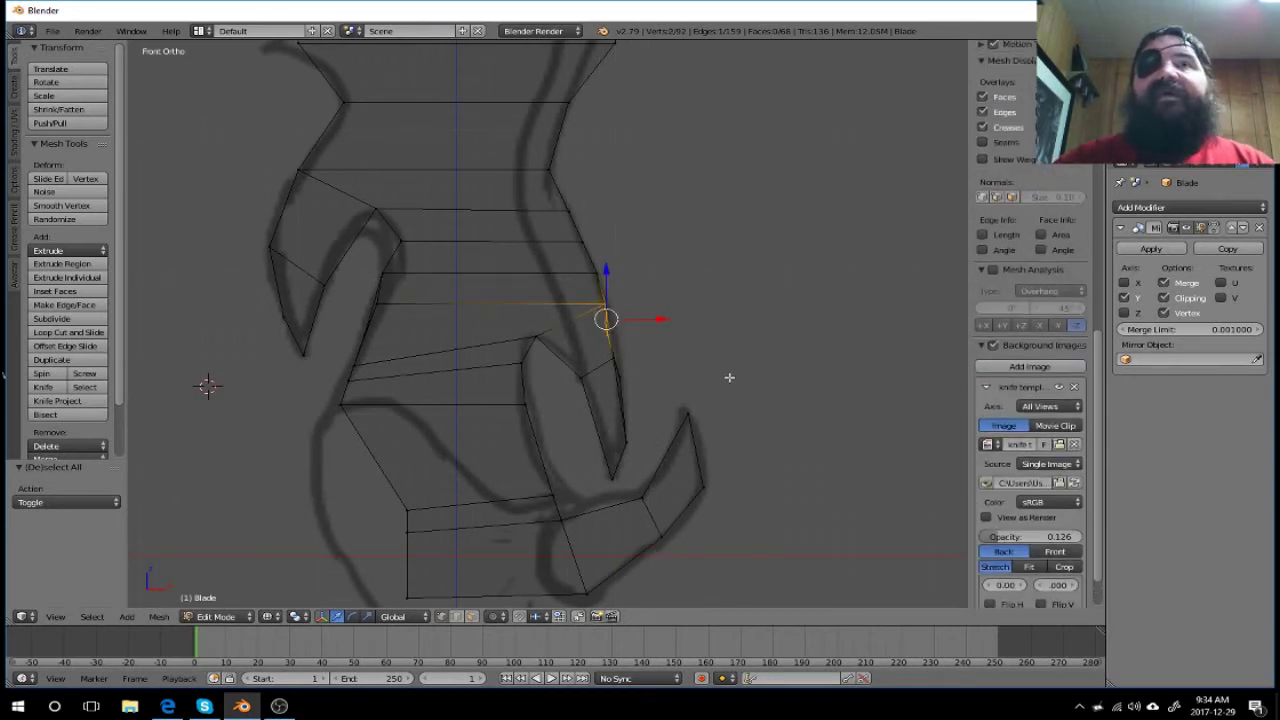
mouse_move(728, 374)
middle_mouse_down()
mouse_move(654, 389)
mouse_move(614, 383)
mouse_move(674, 377)
mouse_move(597, 377)
mouse_move(607, 383)
middle_mouse_up()
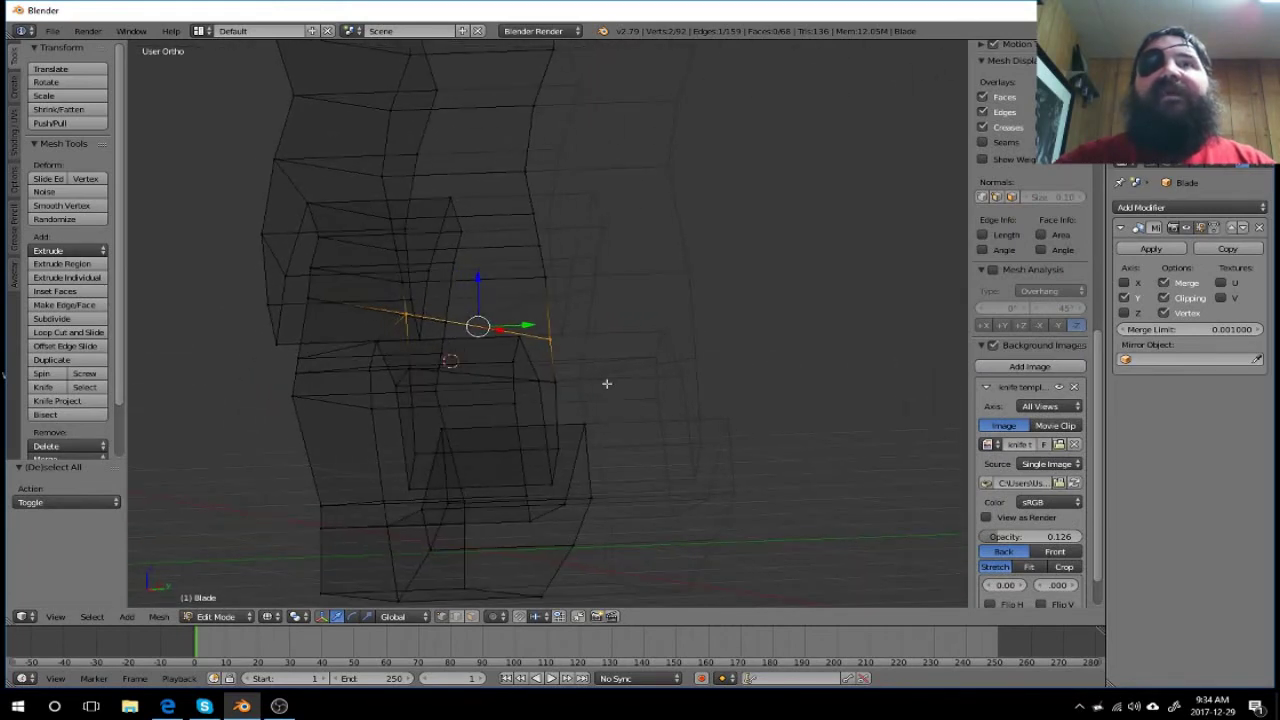
right_click(551, 338)
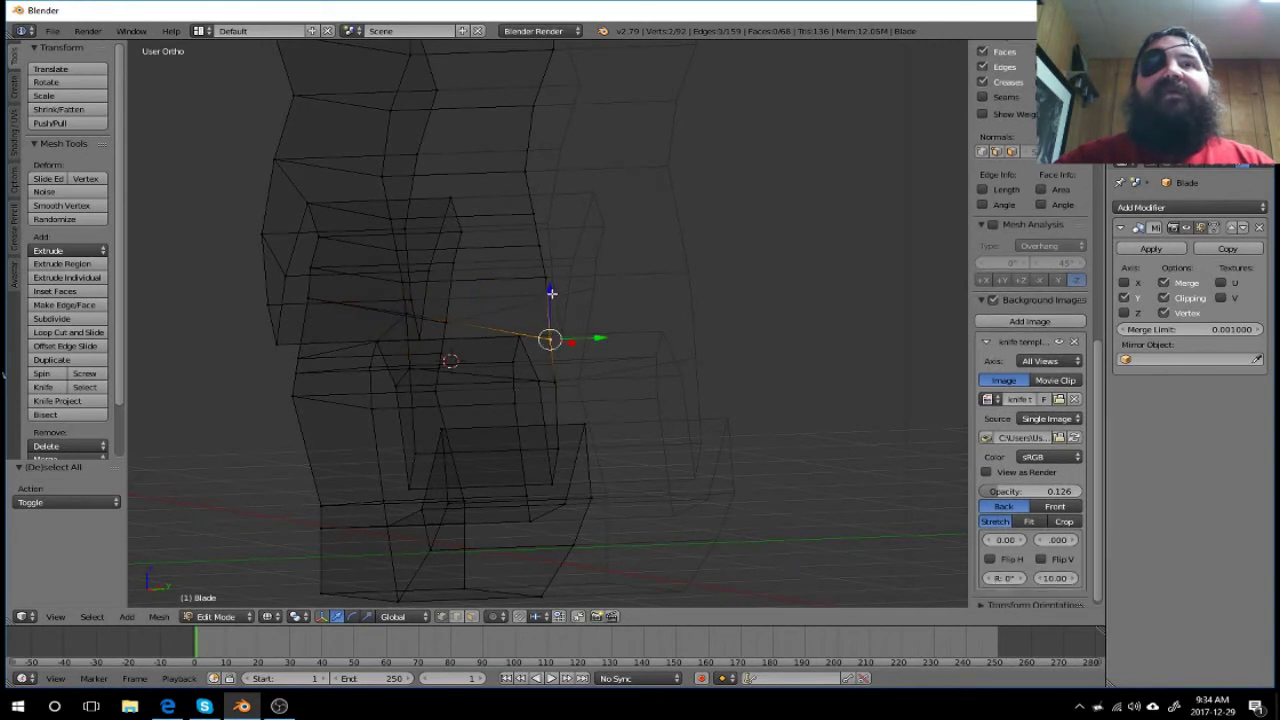
key("g")
key("z")
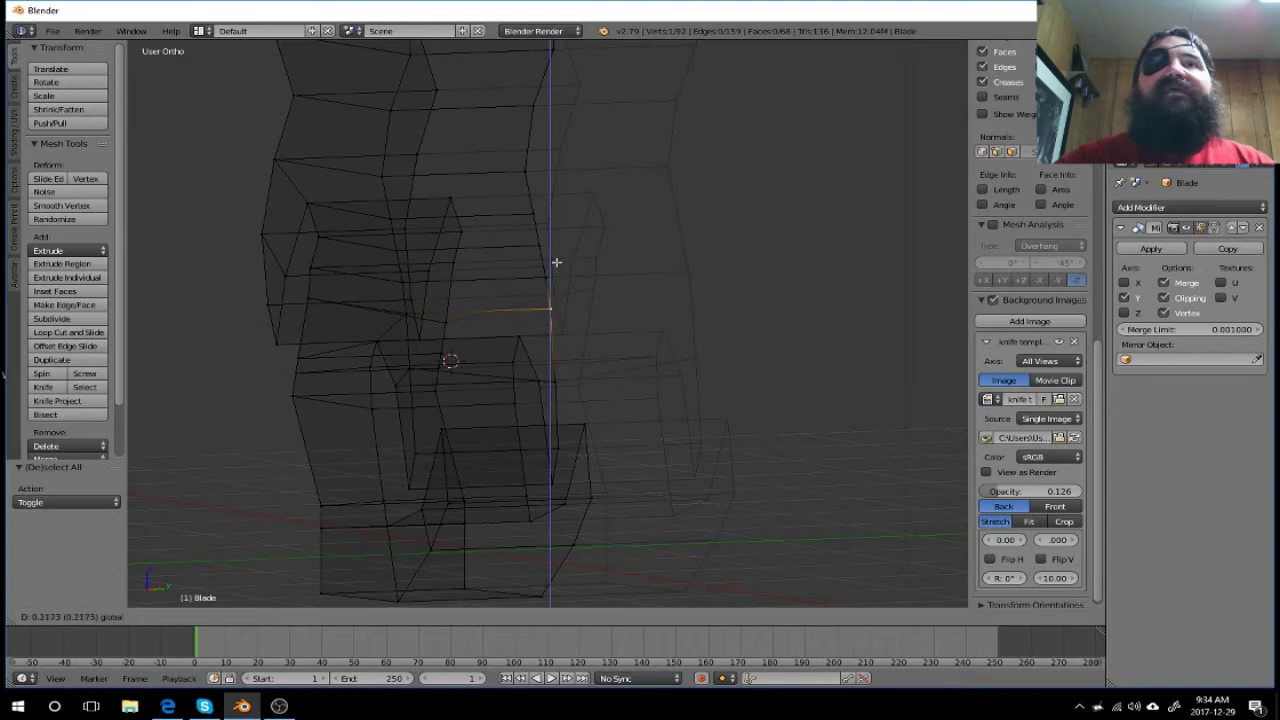
left_click(556, 263)
mouse_move(700, 400)
middle_mouse_down()
mouse_move(833, 390)
mouse_move(654, 406)
mouse_move(669, 406)
middle_mouse_up()
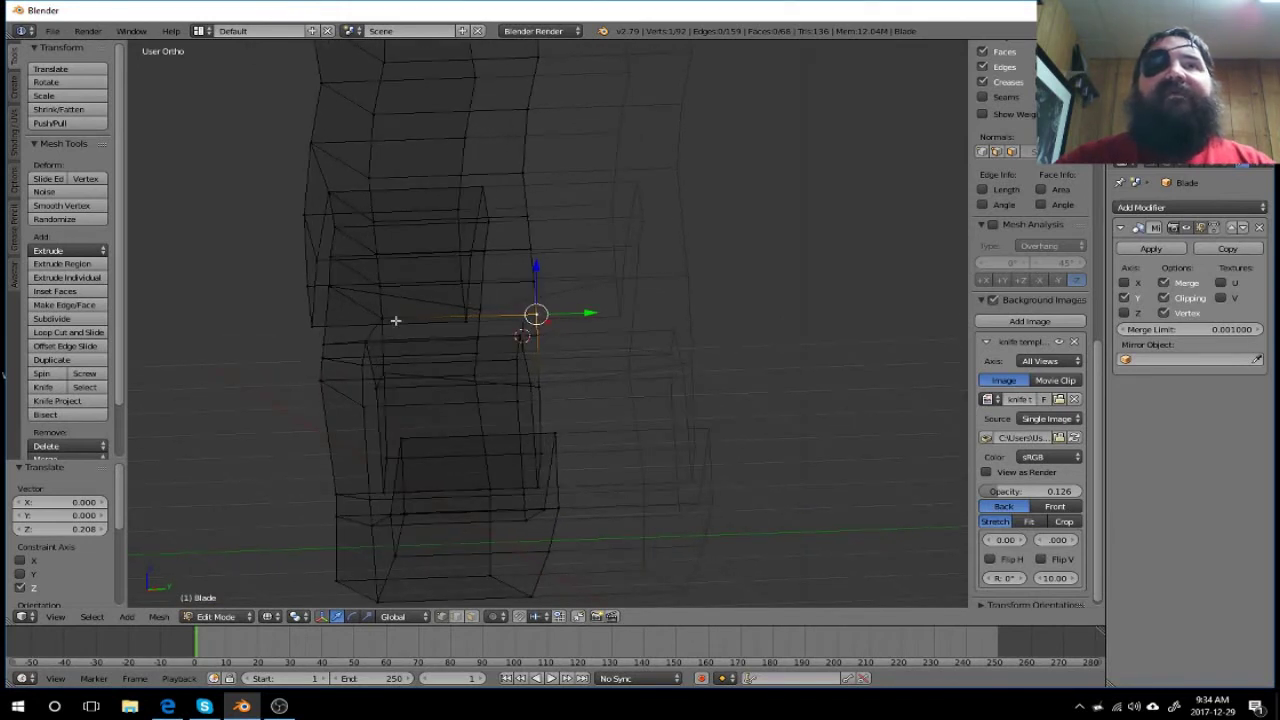
Step: Place the 3D cursor, bring the N-panel's 3D Cursor readout into view, and select another vertex
left_click(381, 317)
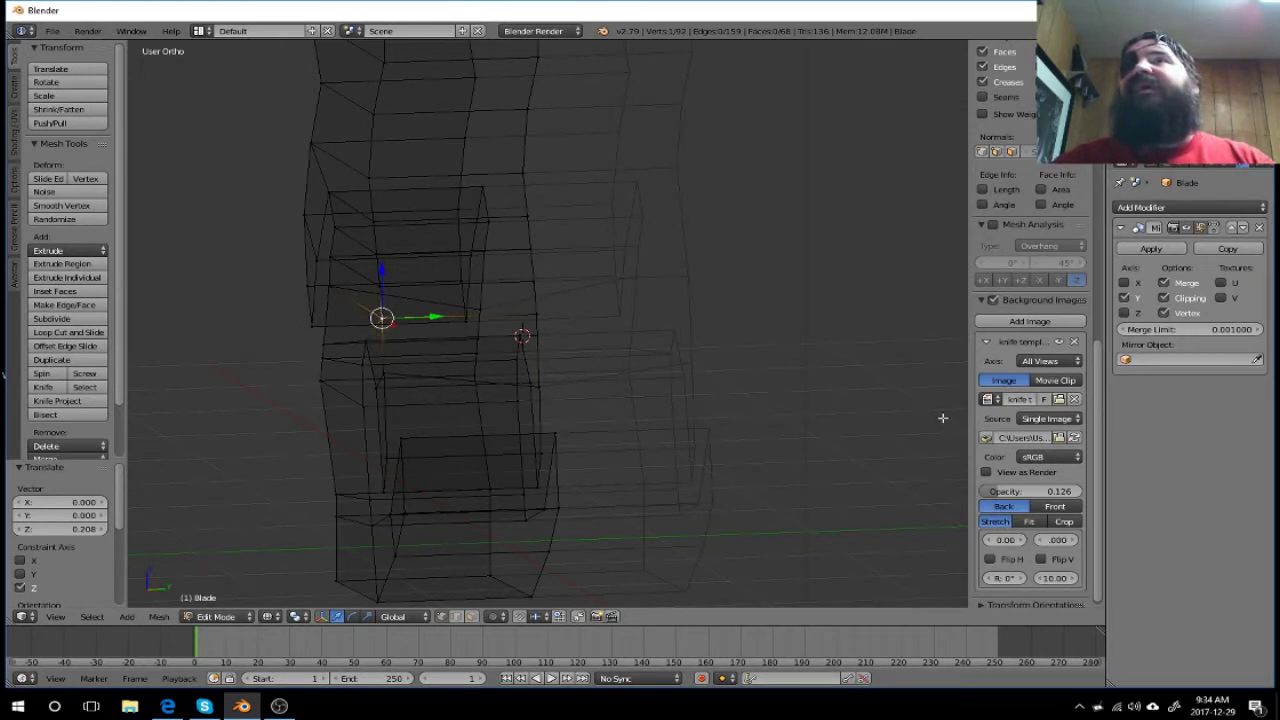
scroll(1040, 300, "up", 3)
scroll(1045, 250, "up", 3)
scroll(1047, 241, "up", 3)
scroll(1038, 240, "up", 3)
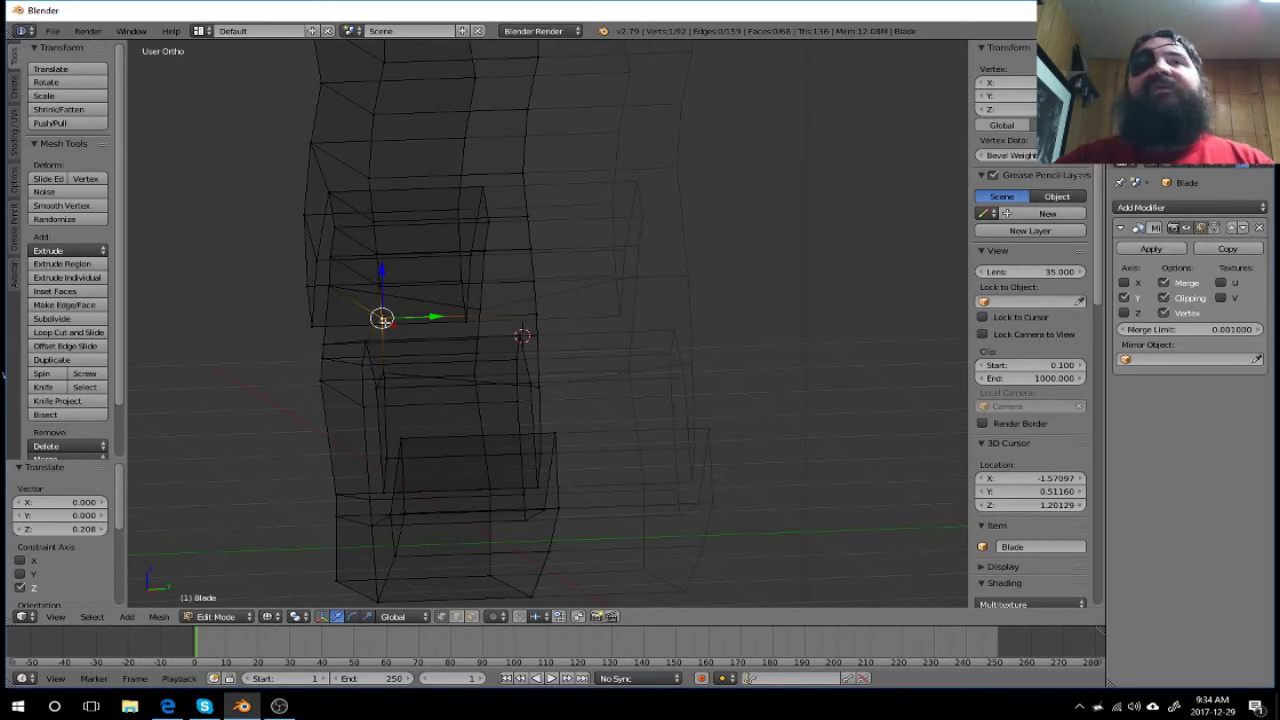
right_click(538, 318)
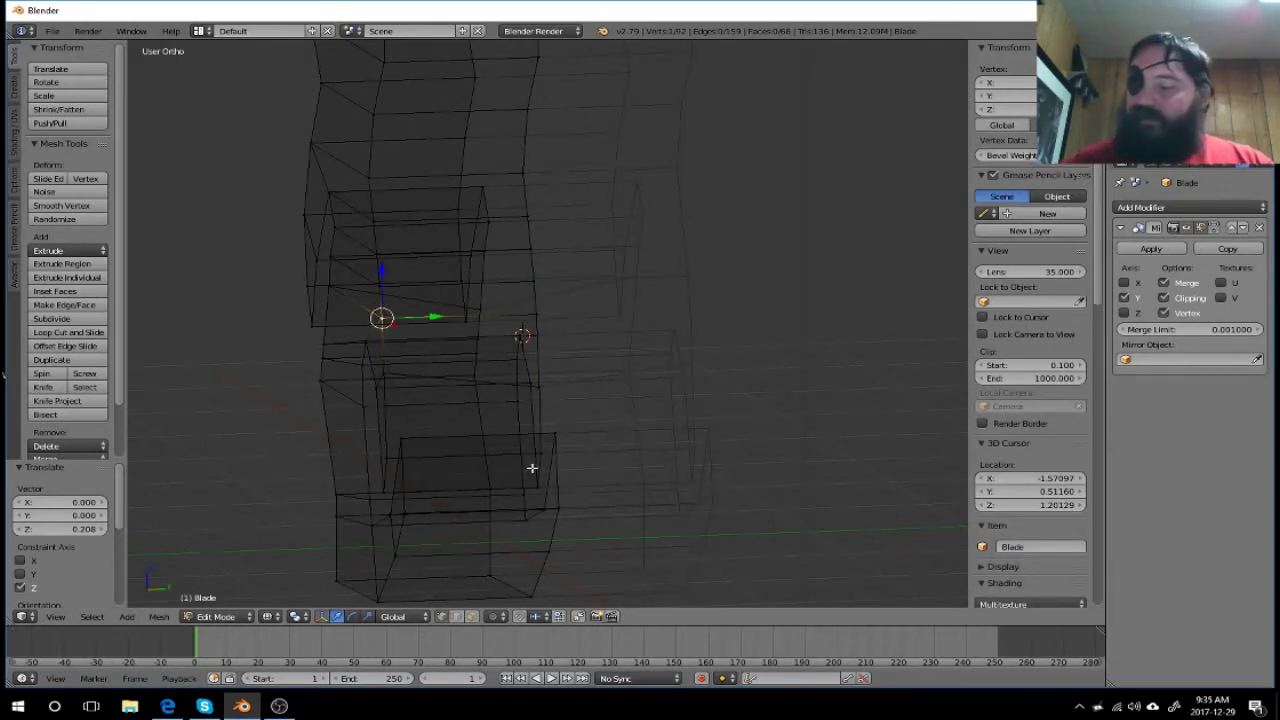
Step: In front view, select the hook's inner vertex and nudge it slightly along X
key("KP_1")
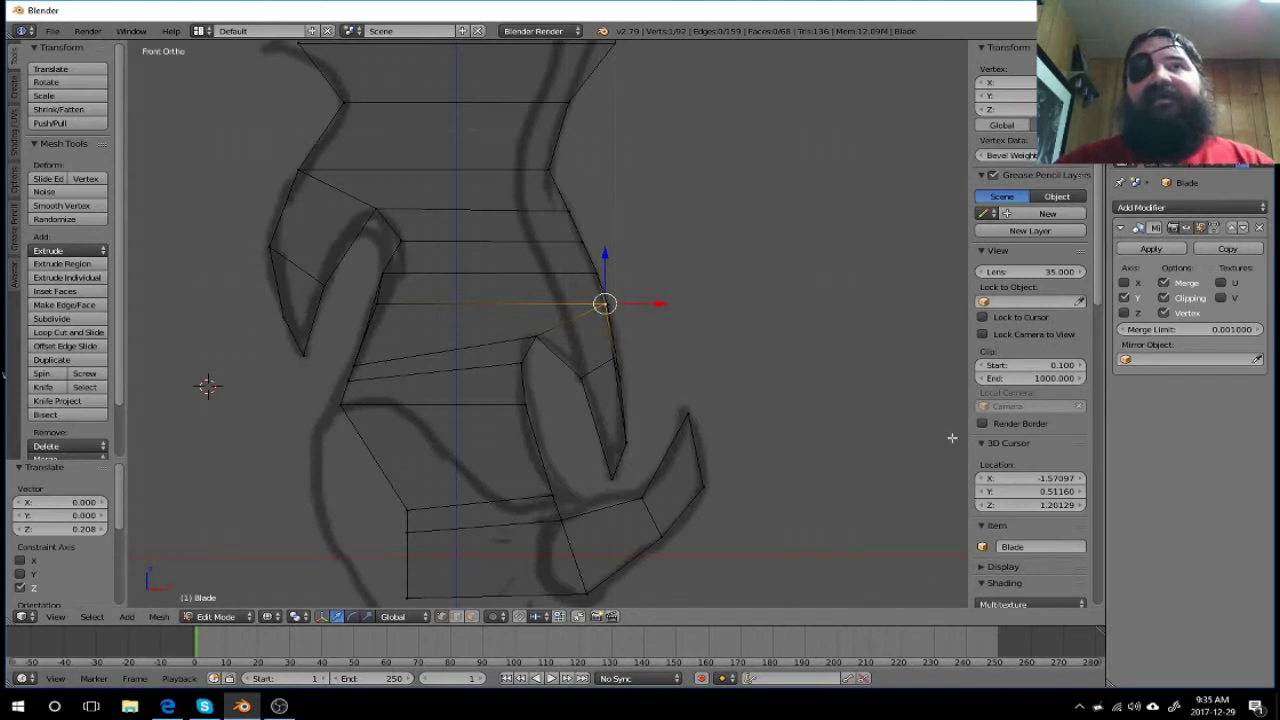
left_click(736, 337)
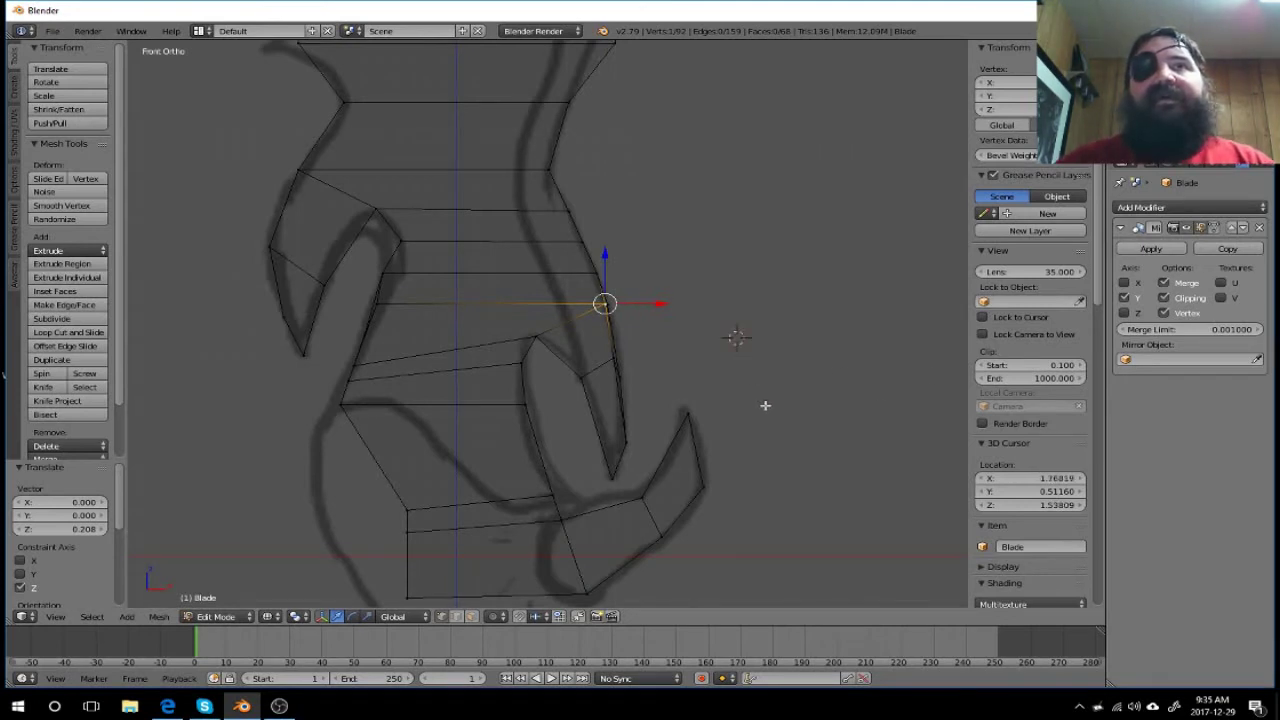
key("a")
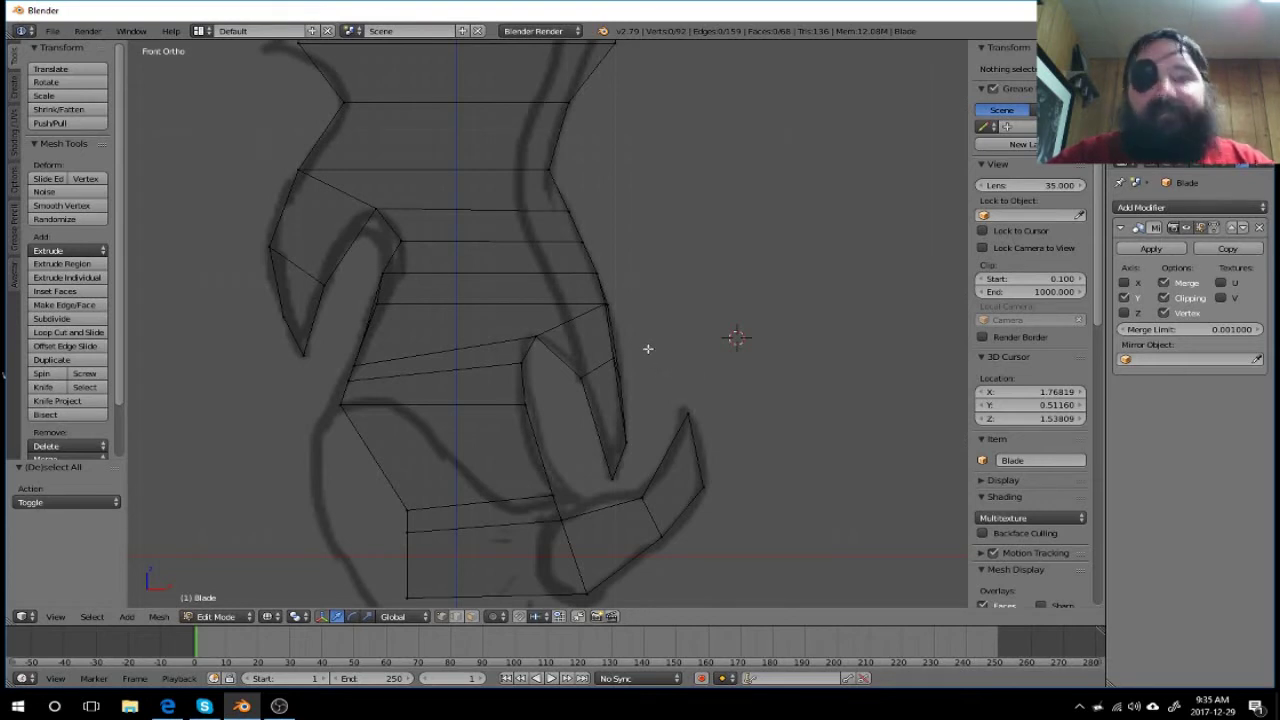
key("b")
left_click_drag(641, 339, 604, 366)
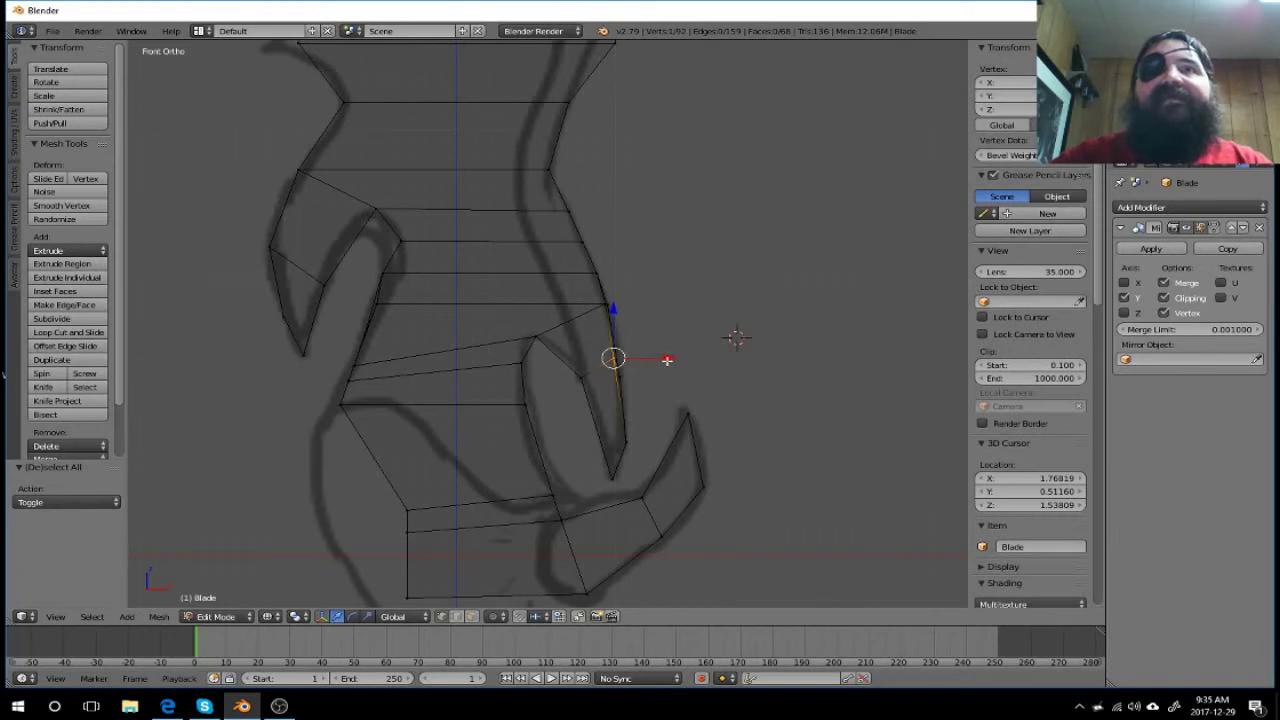
left_click_drag(668, 357, 669, 357)
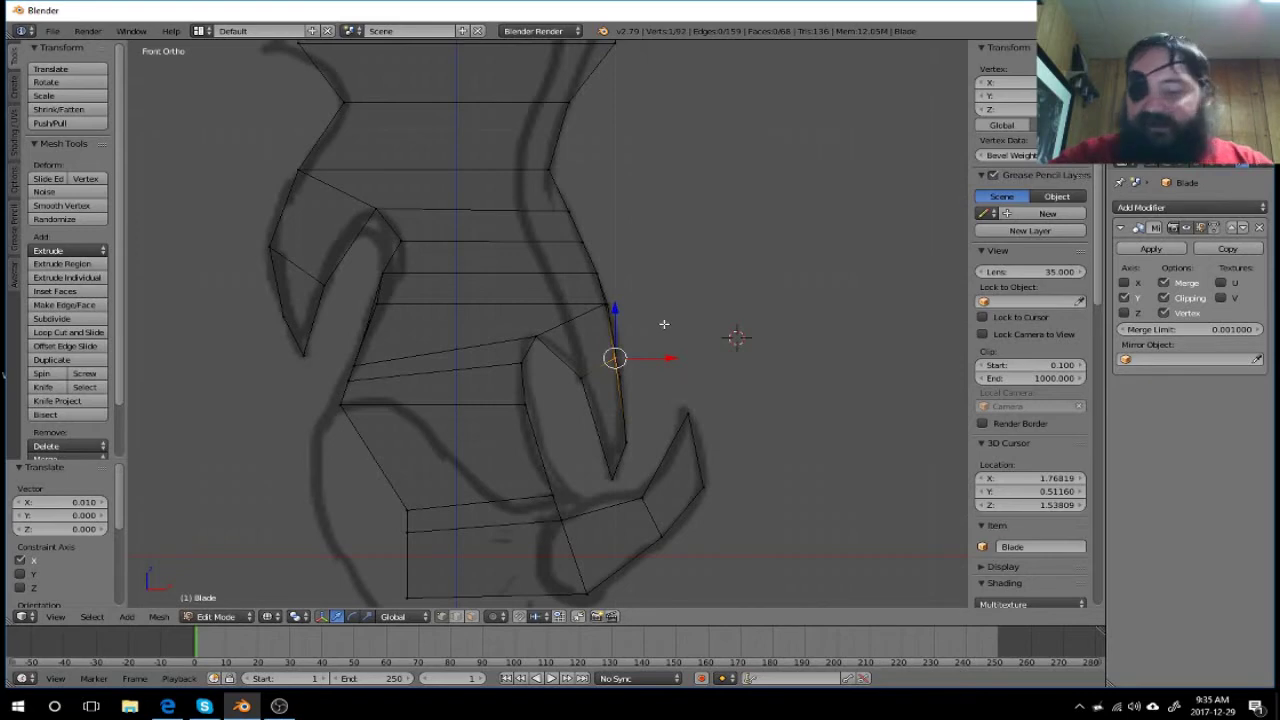
middle_click_drag(665, 326, 557, 346)
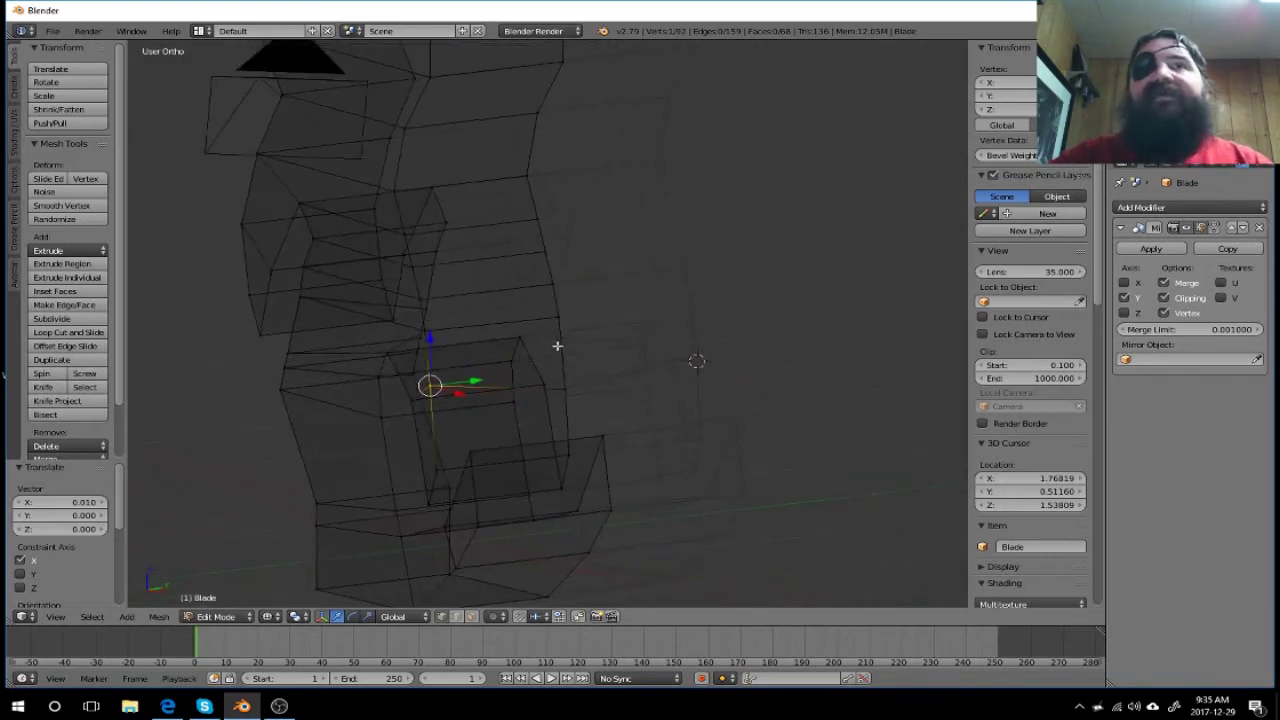
Step: Select vertices on both sides and compare their X values in the 3D cursor field
right_click(421, 331)
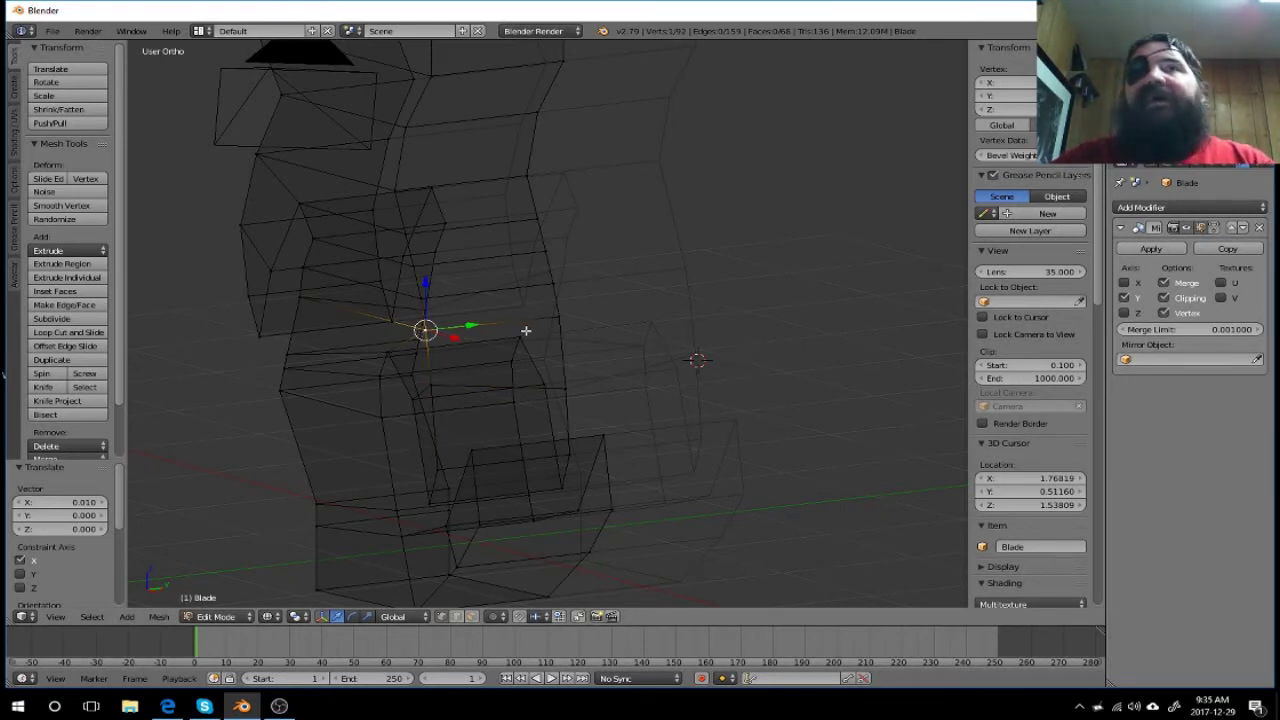
right_click(557, 318)
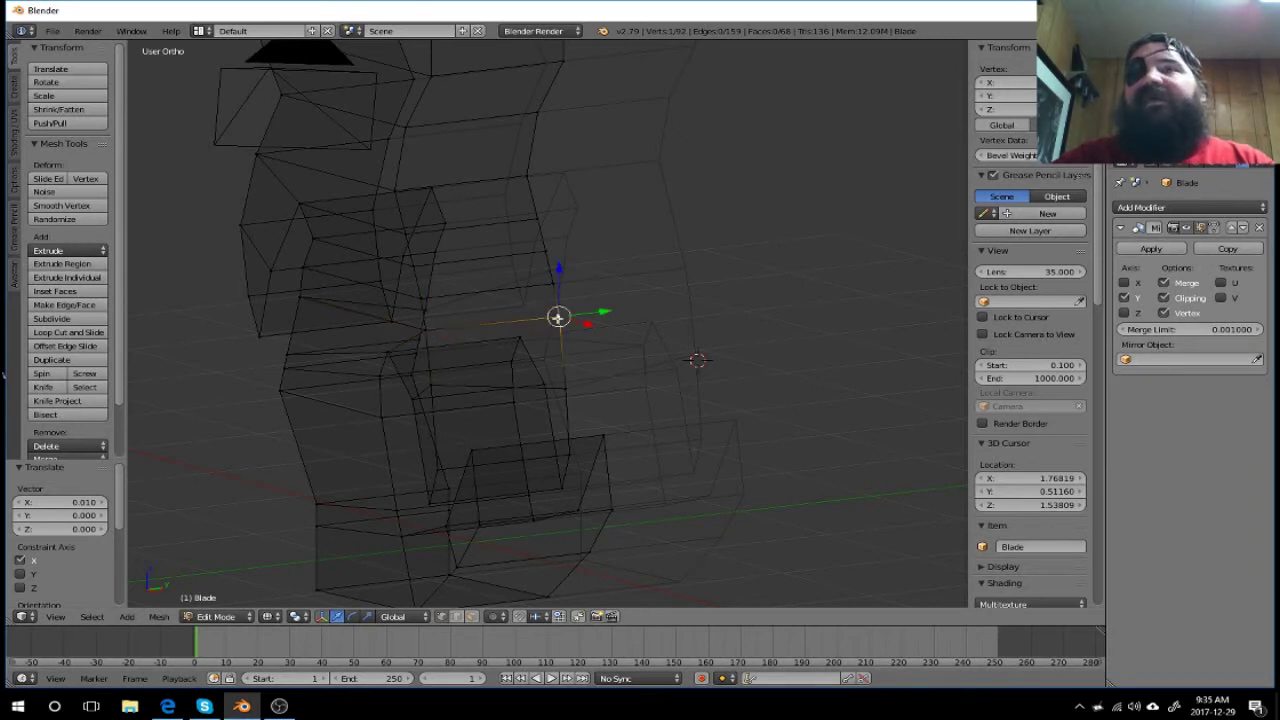
right_click(428, 322)
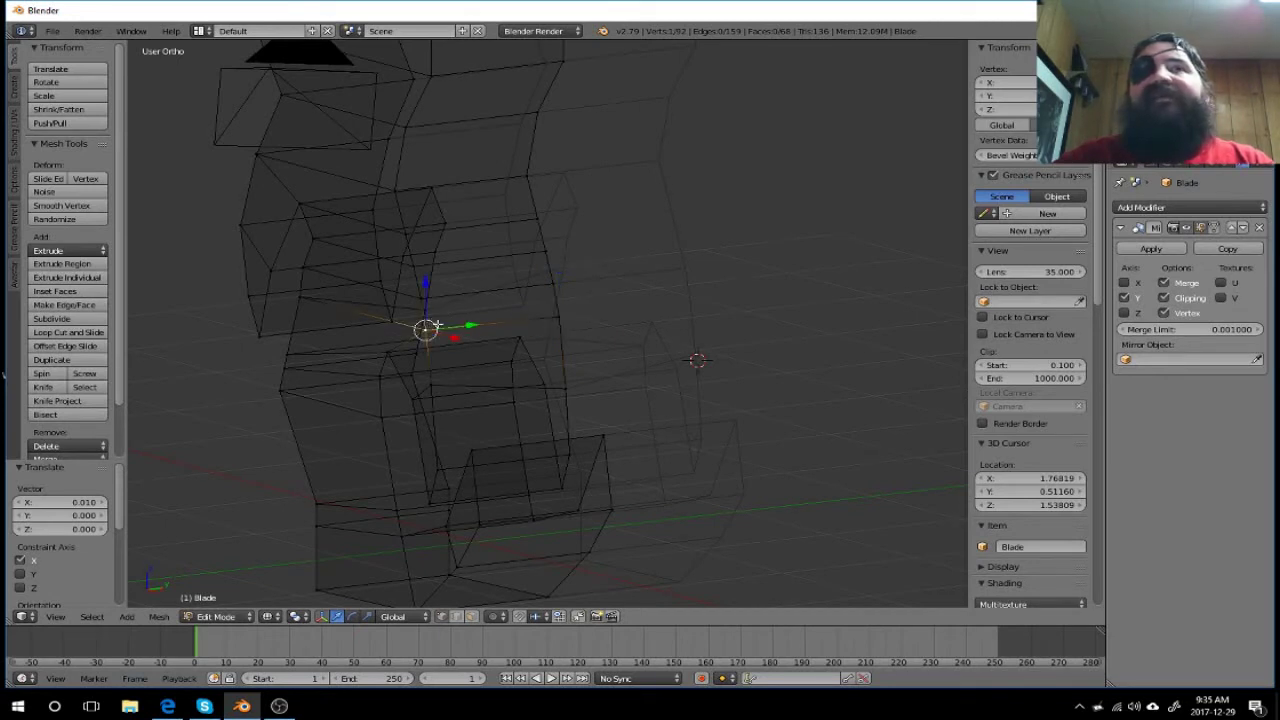
left_click(1021, 479)
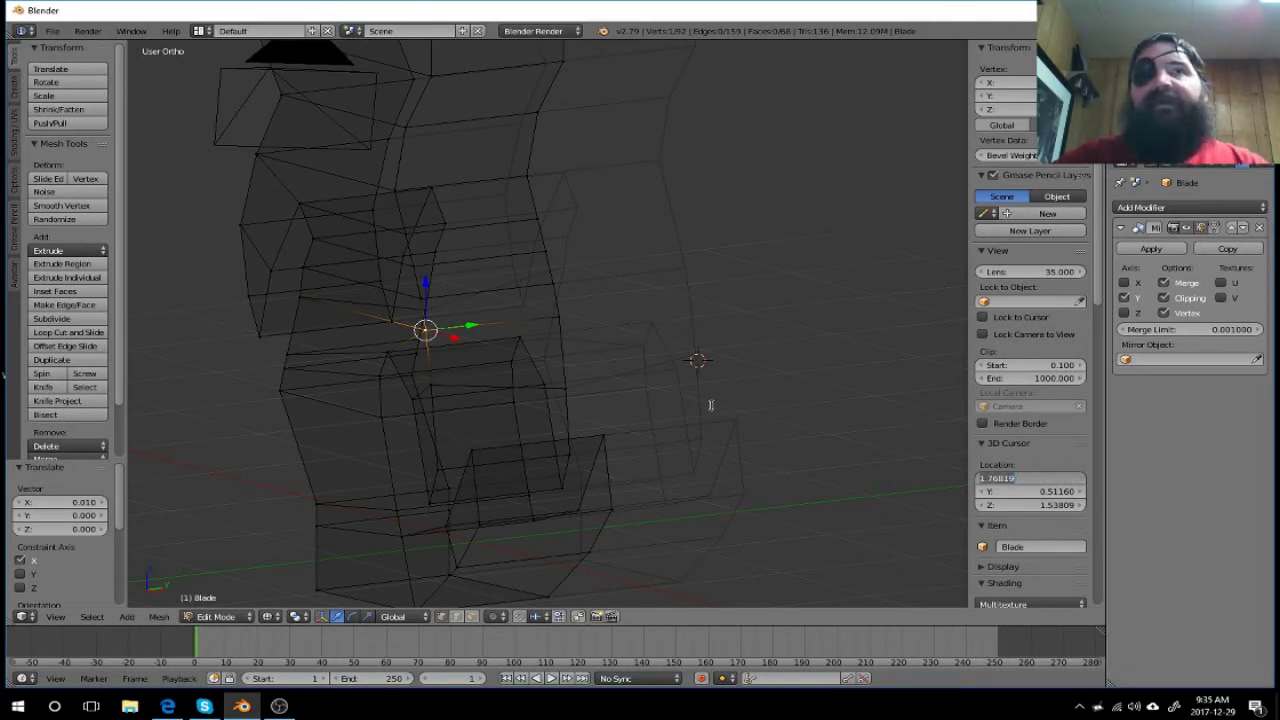
left_click(558, 320)
right_click(558, 319)
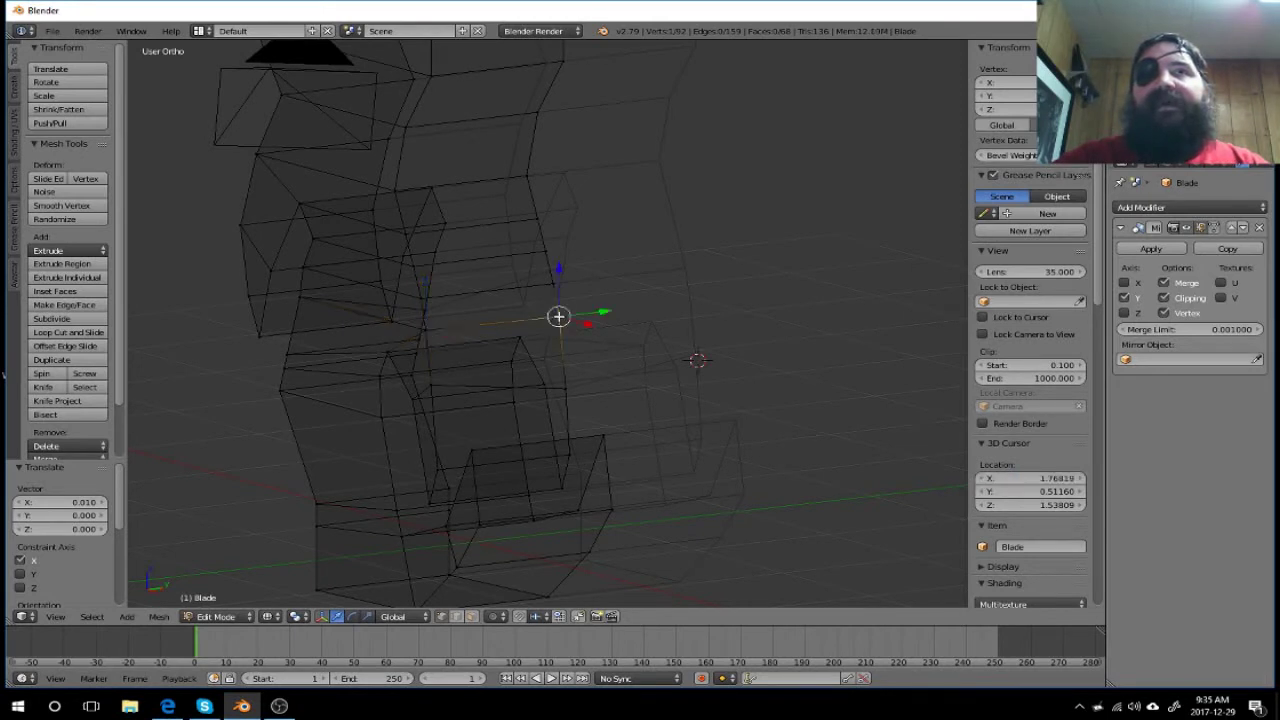
left_click(1026, 478)
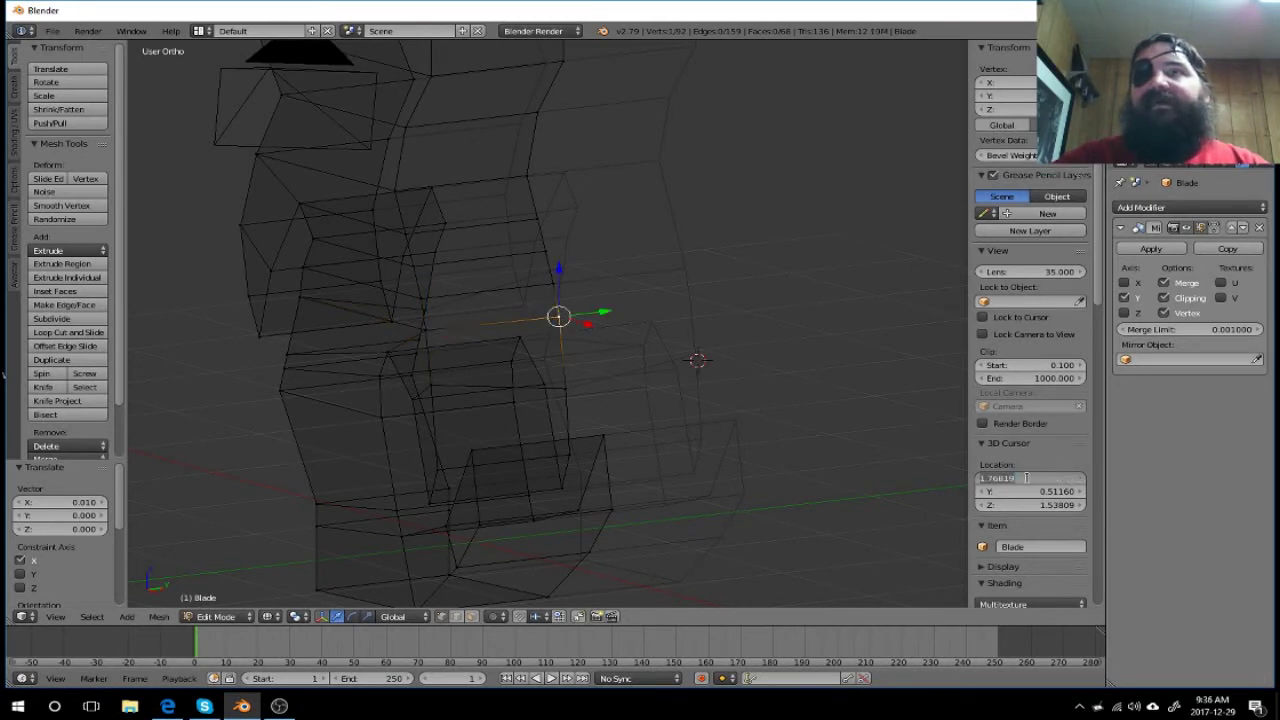
left_click(1026, 478)
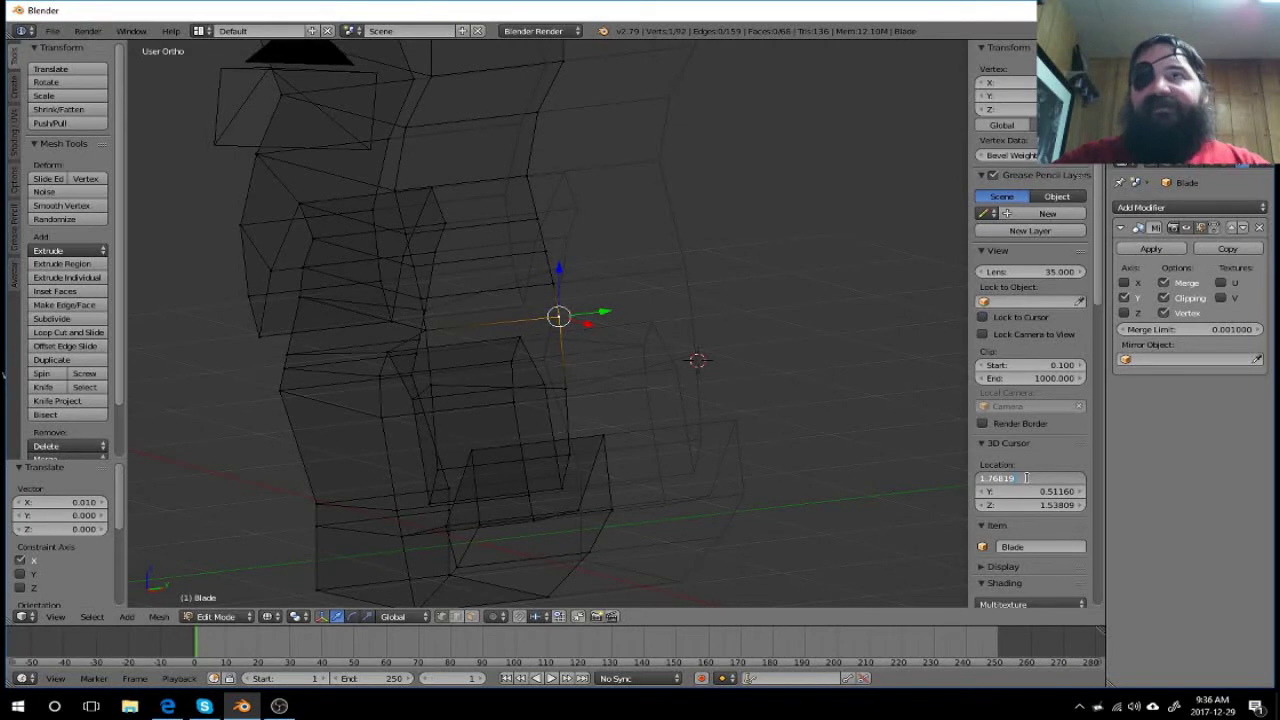
key("Return")
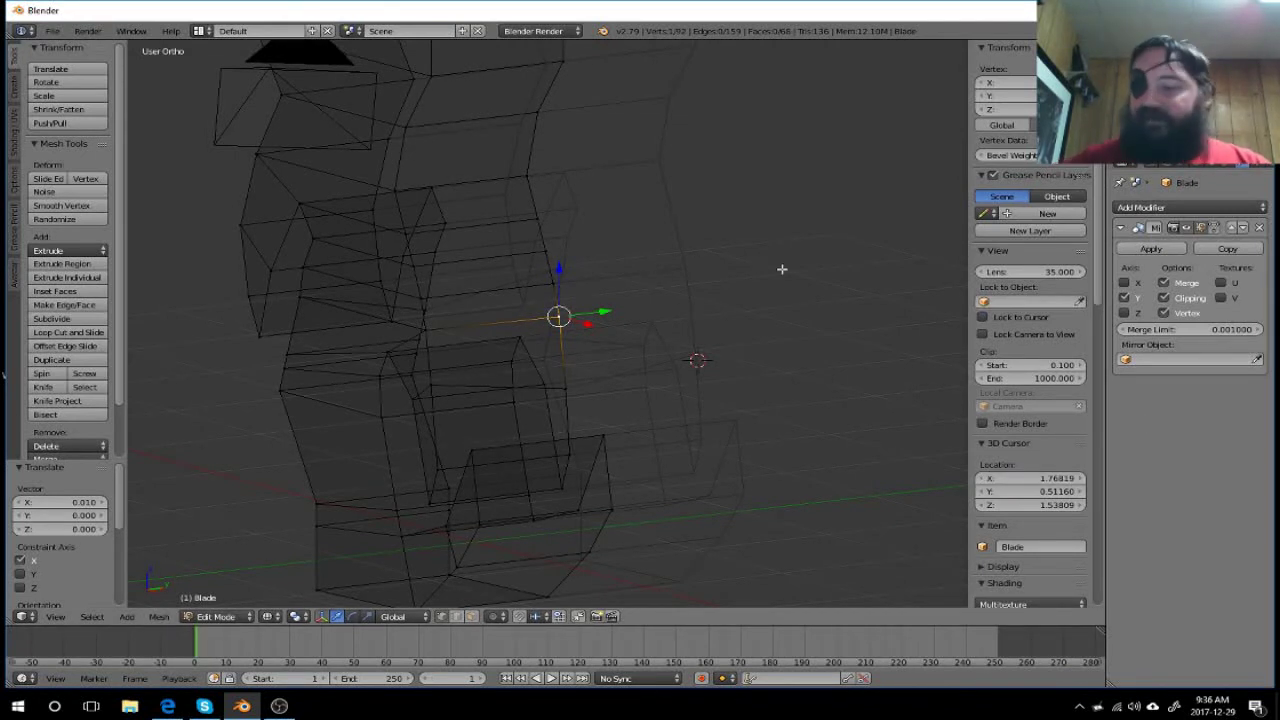
Step: Select near and far vertices and read their Y values in the 3D cursor field
key("KP_1")
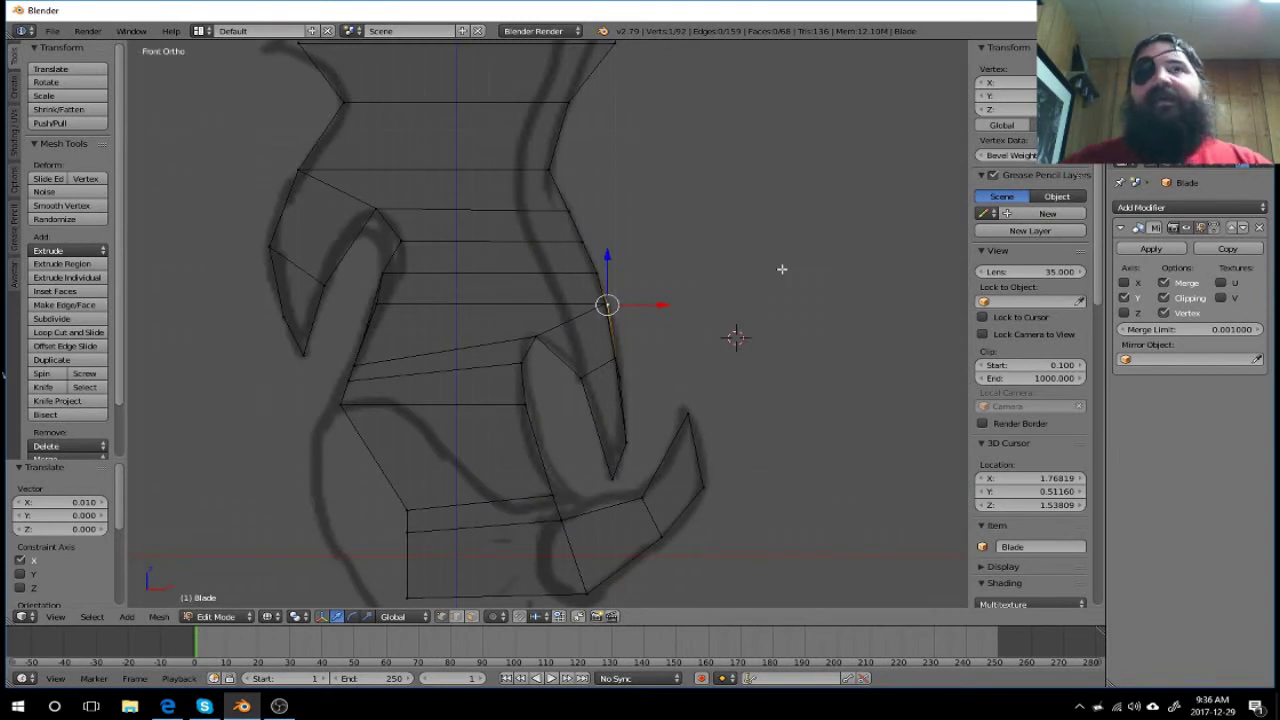
key("a")
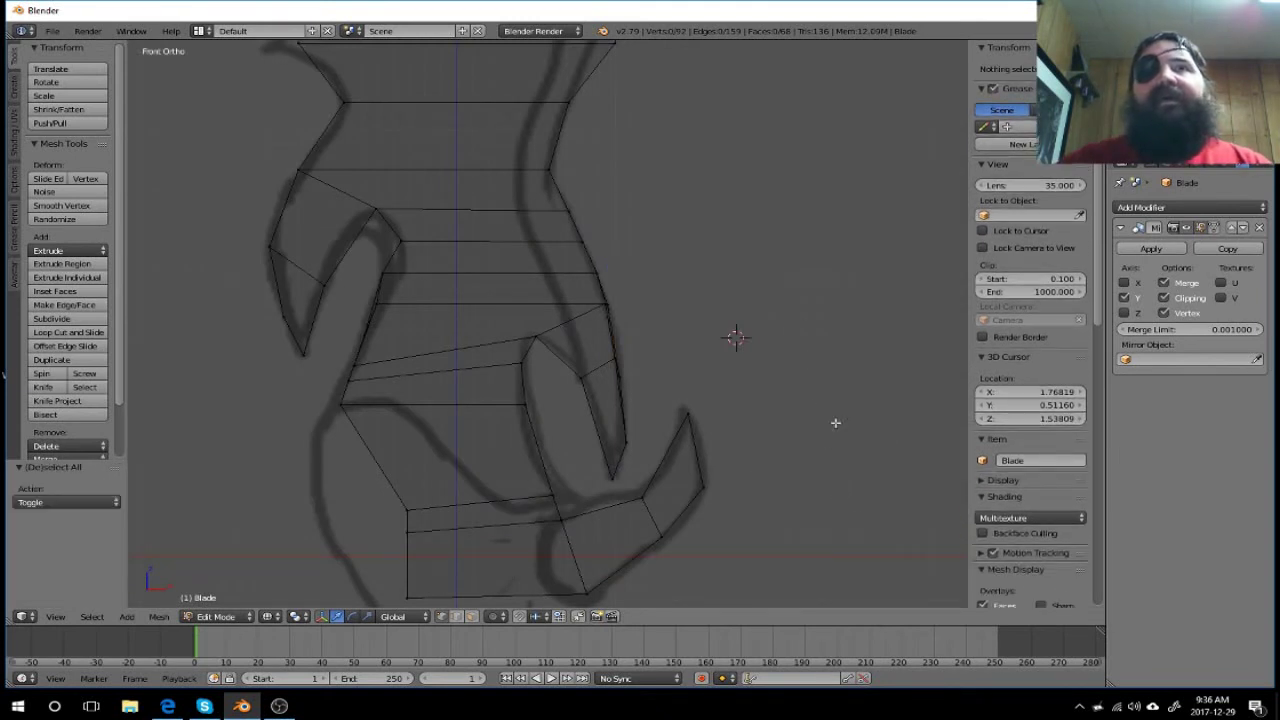
key("a")
key("a")
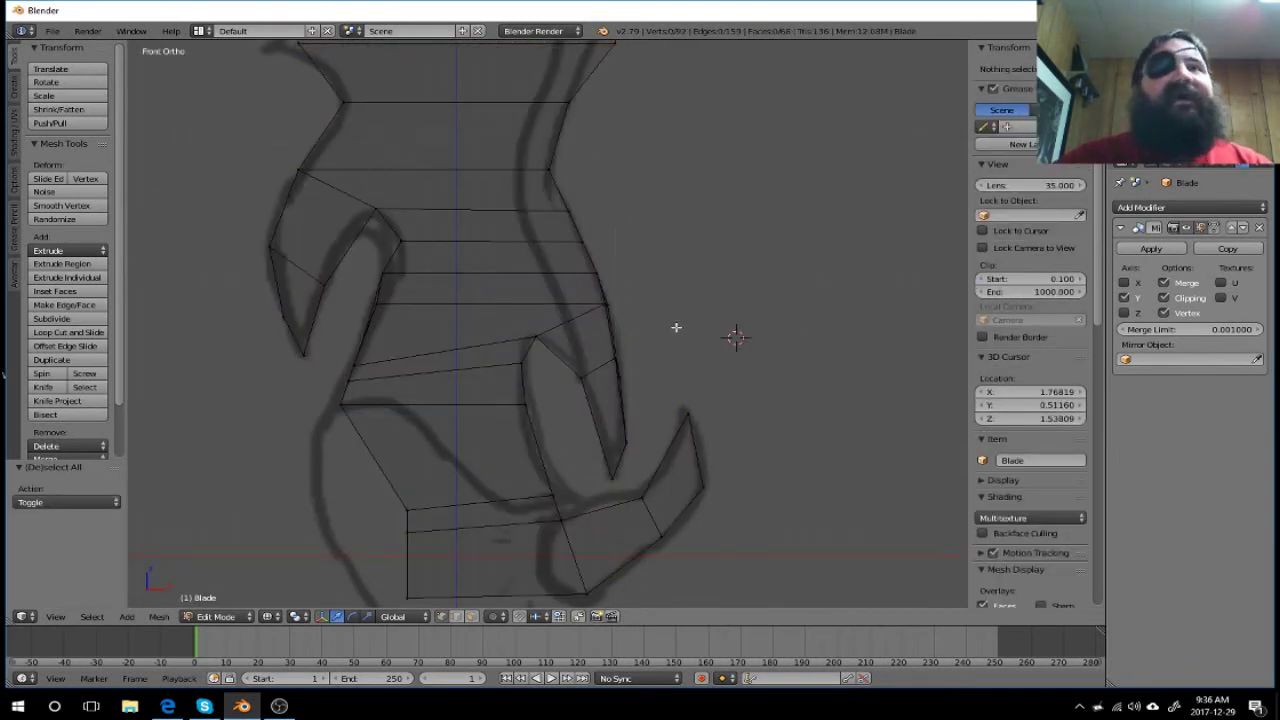
middle_click_drag(706, 286, 587, 286)
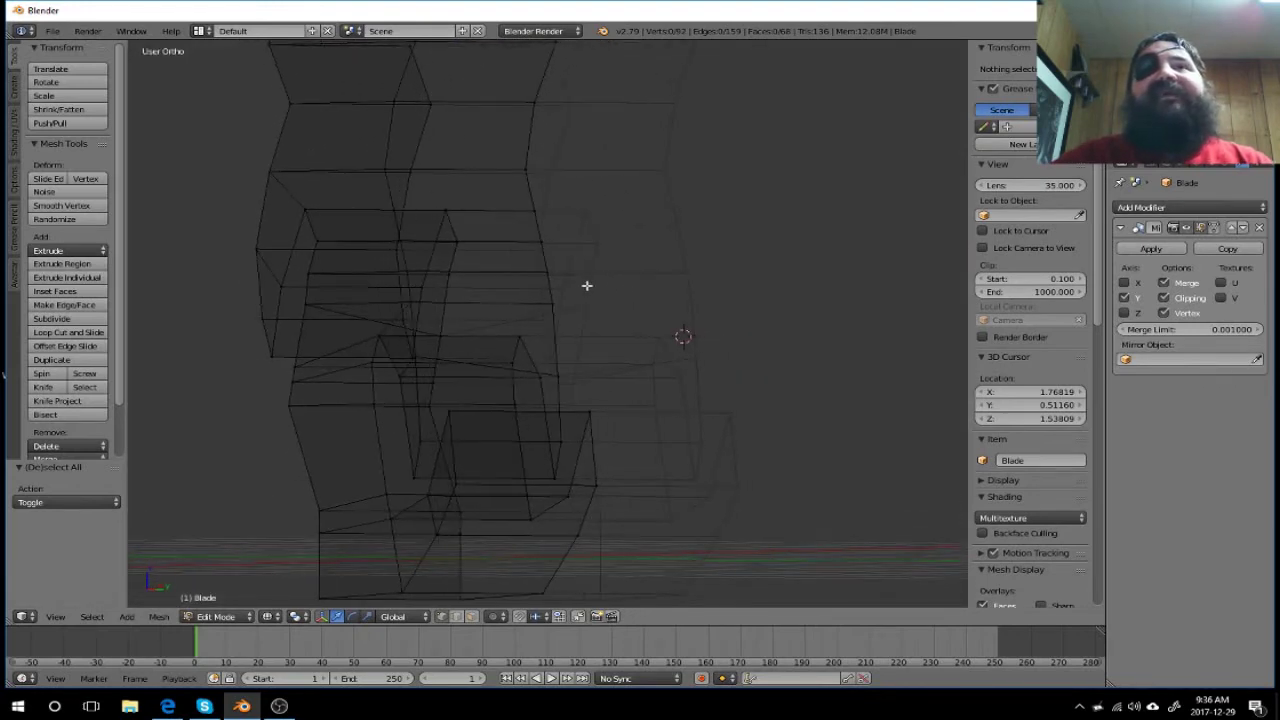
right_click(411, 302)
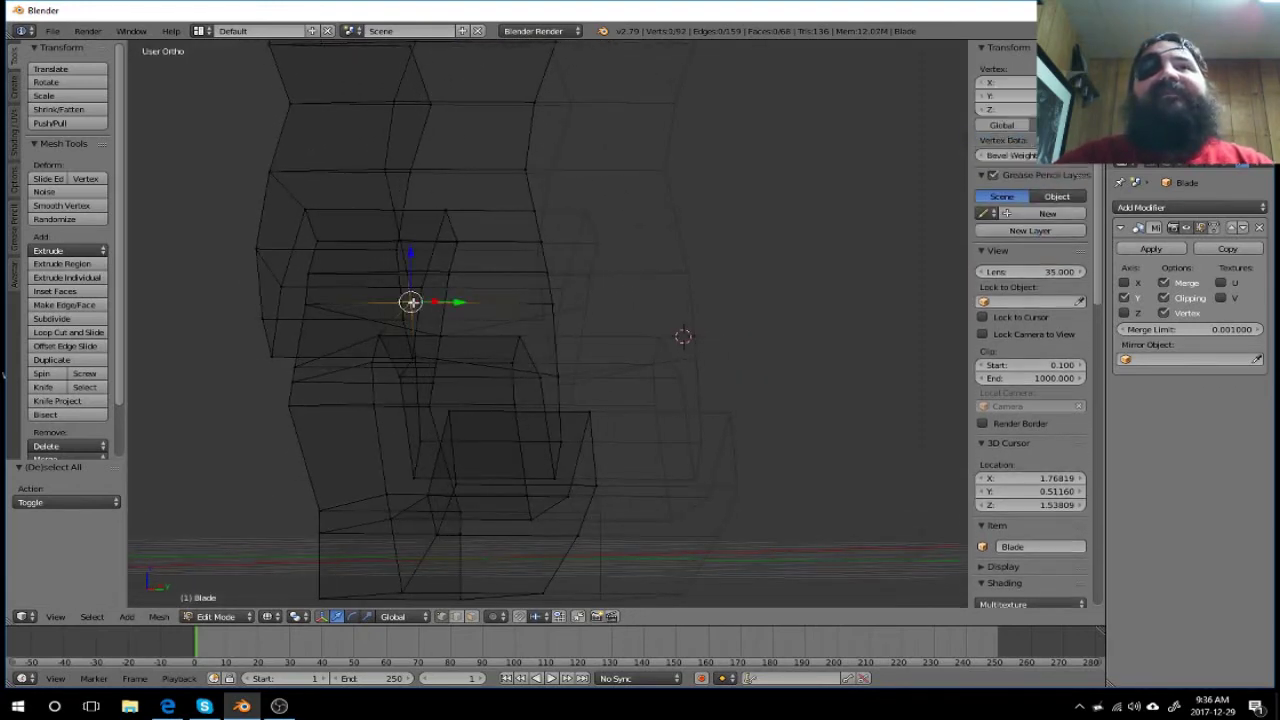
left_click(1021, 489)
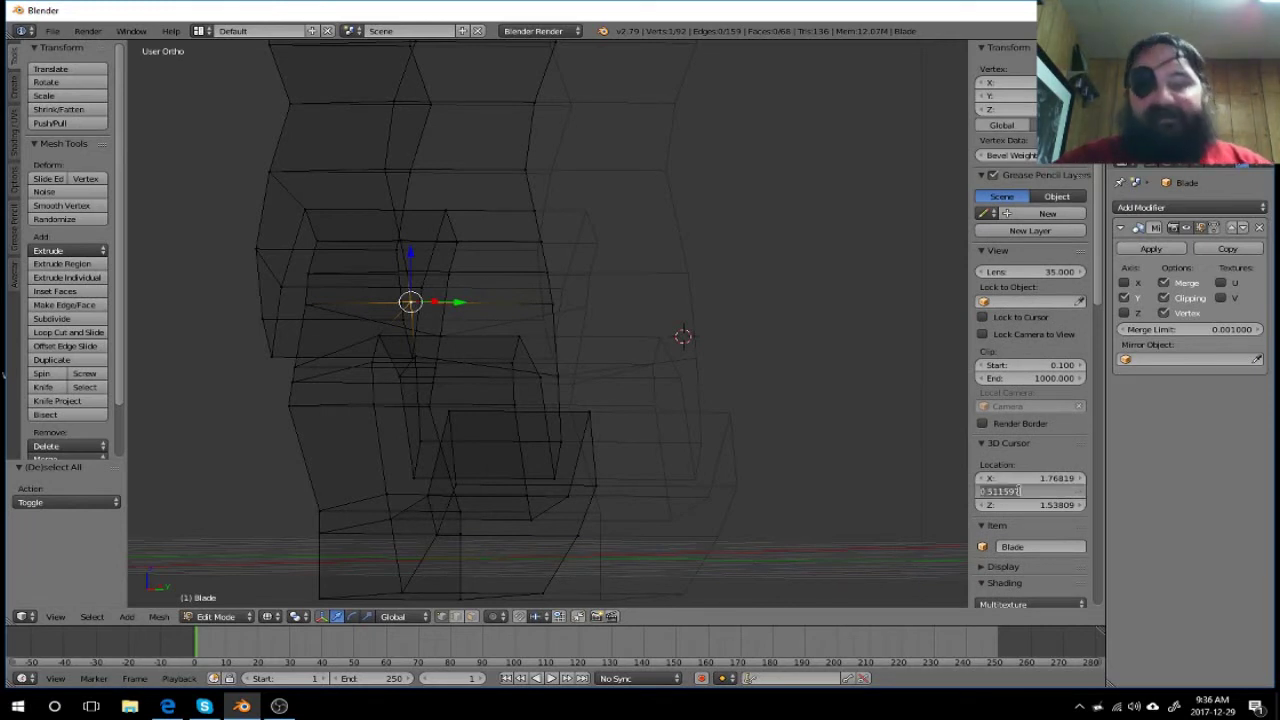
key("ctrl+a")
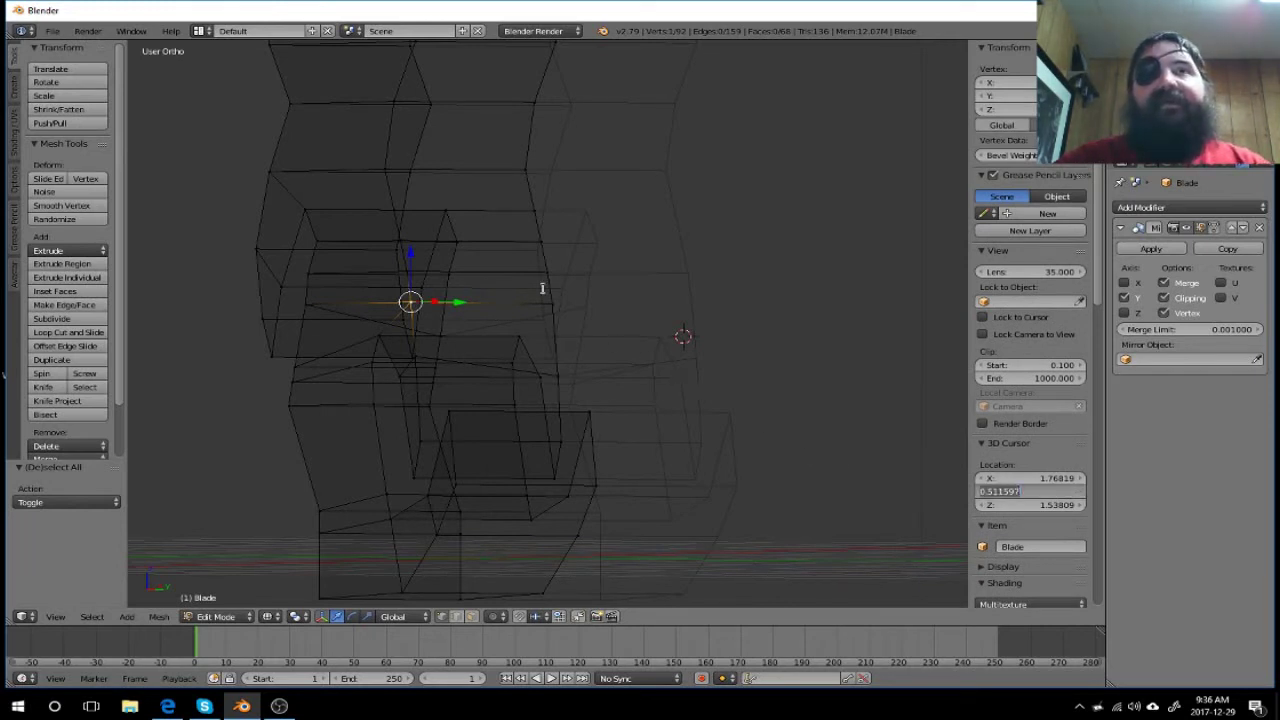
key("Return")
right_click(549, 303)
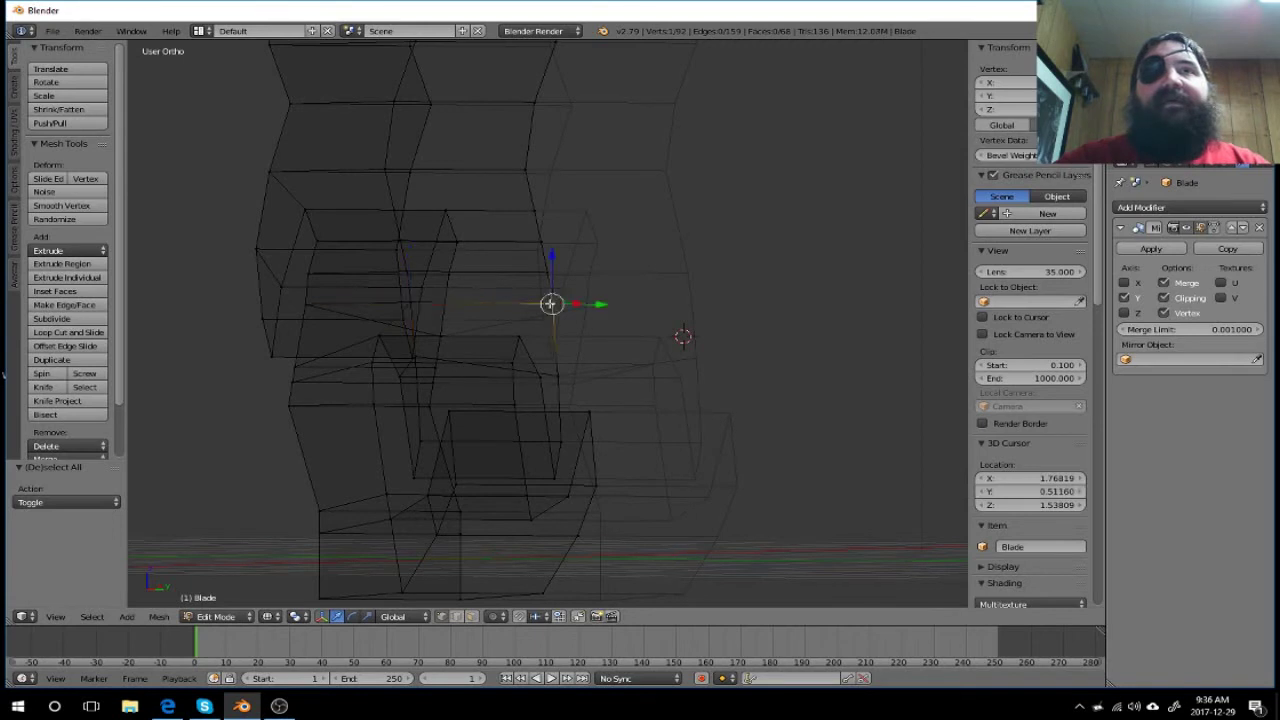
left_click(1016, 491)
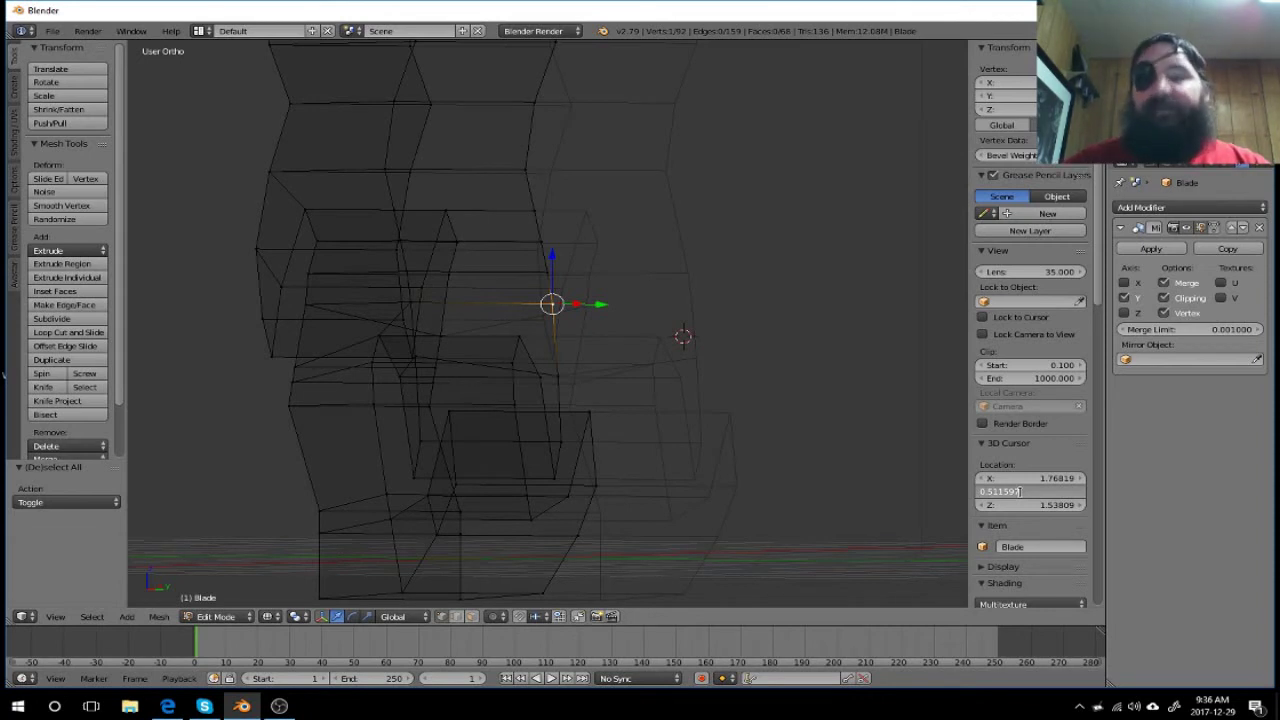
key("Return")
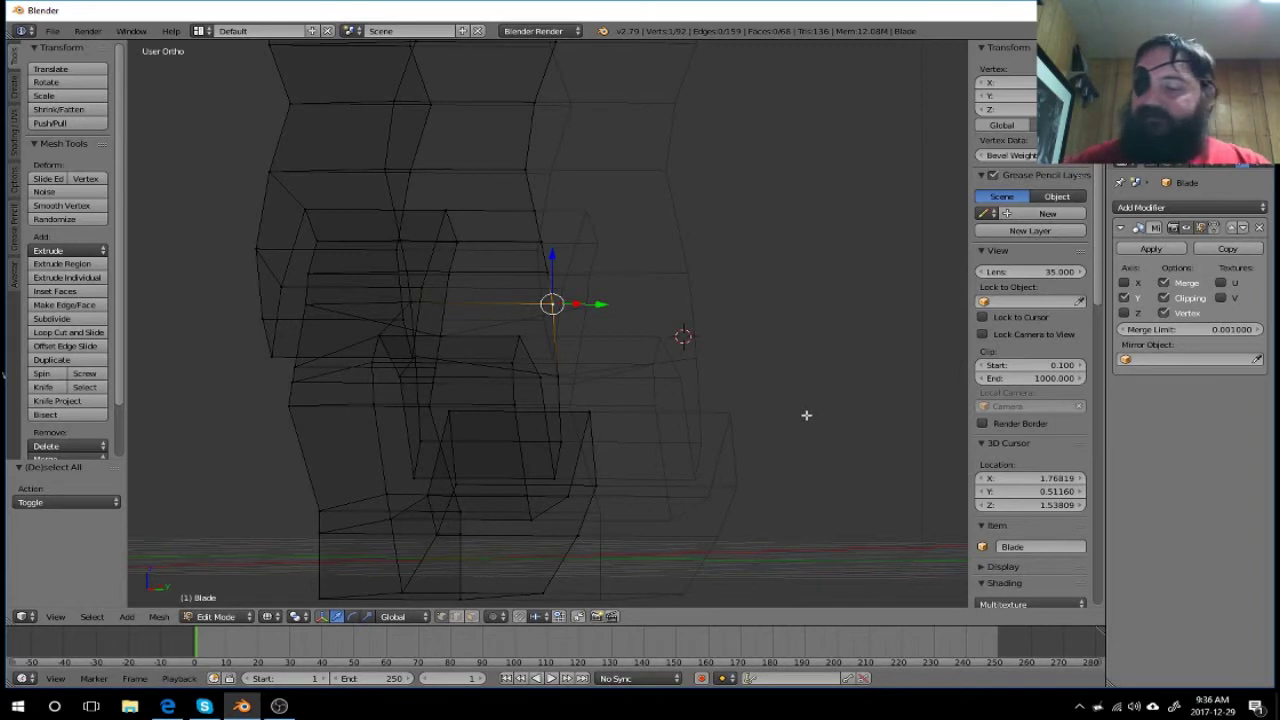
Step: Box-select the hook's inner vertex and orbit to check its depth
key("KP_1")
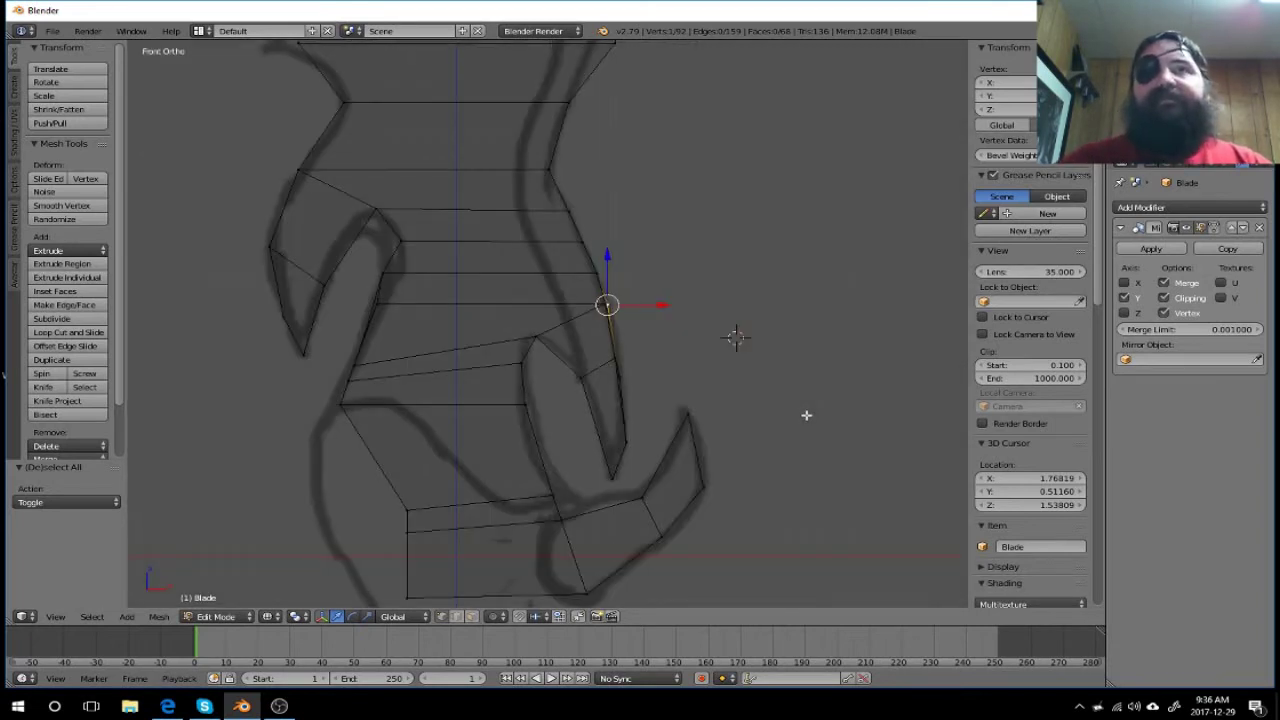
key("a")
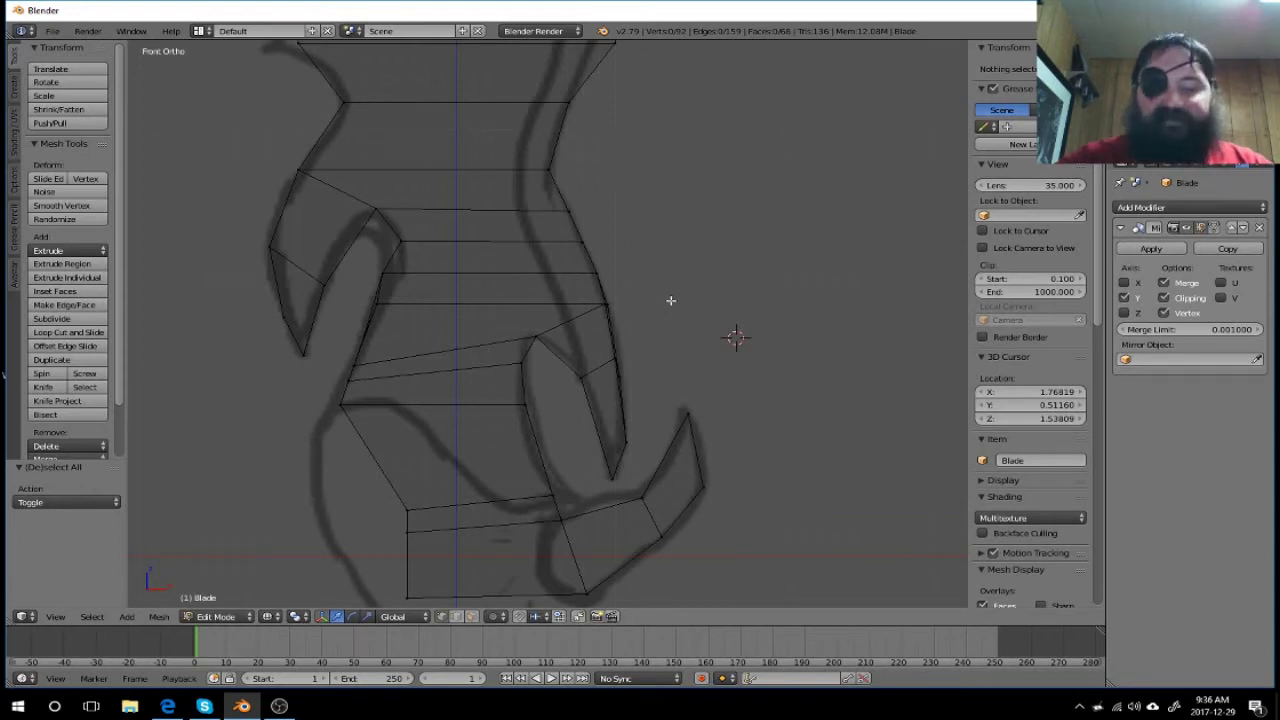
key("b")
left_click_drag(677, 316, 590, 290)
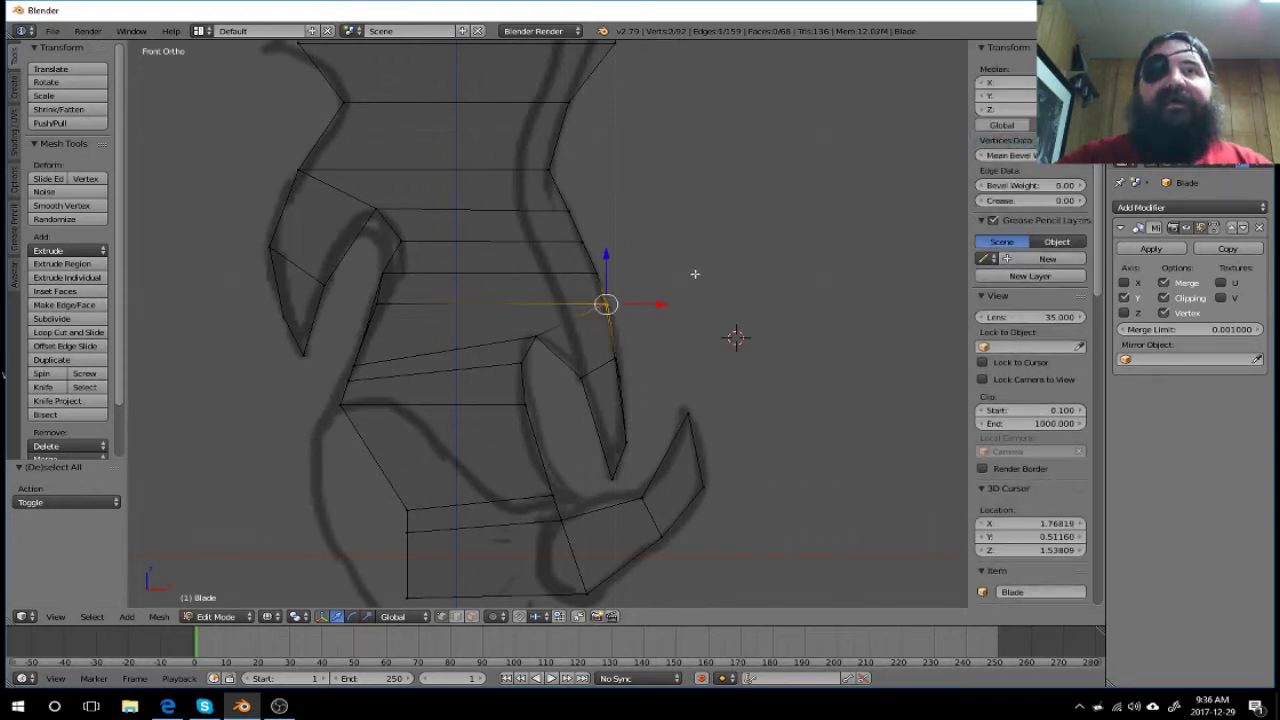
middle_click_drag(743, 323, 588, 351)
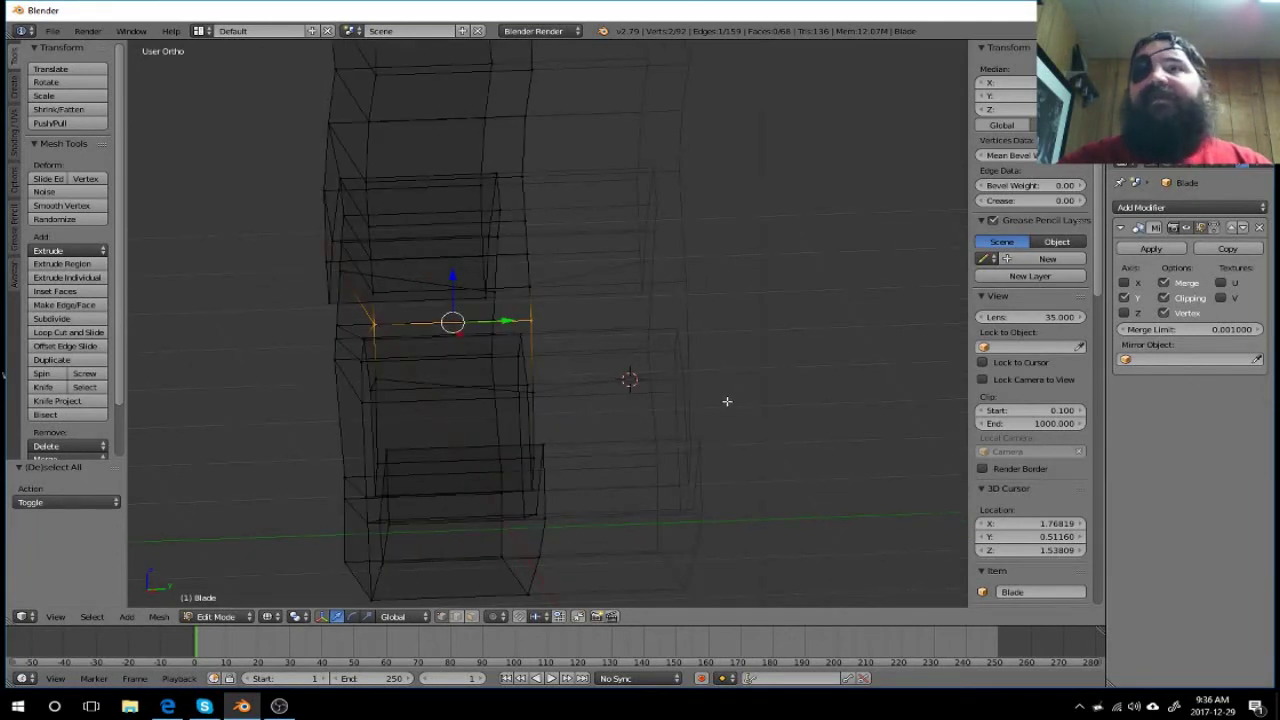
Step: Compare two blade vertices' Z values in the 3D cursor field, then deselect all
right_click(371, 323)
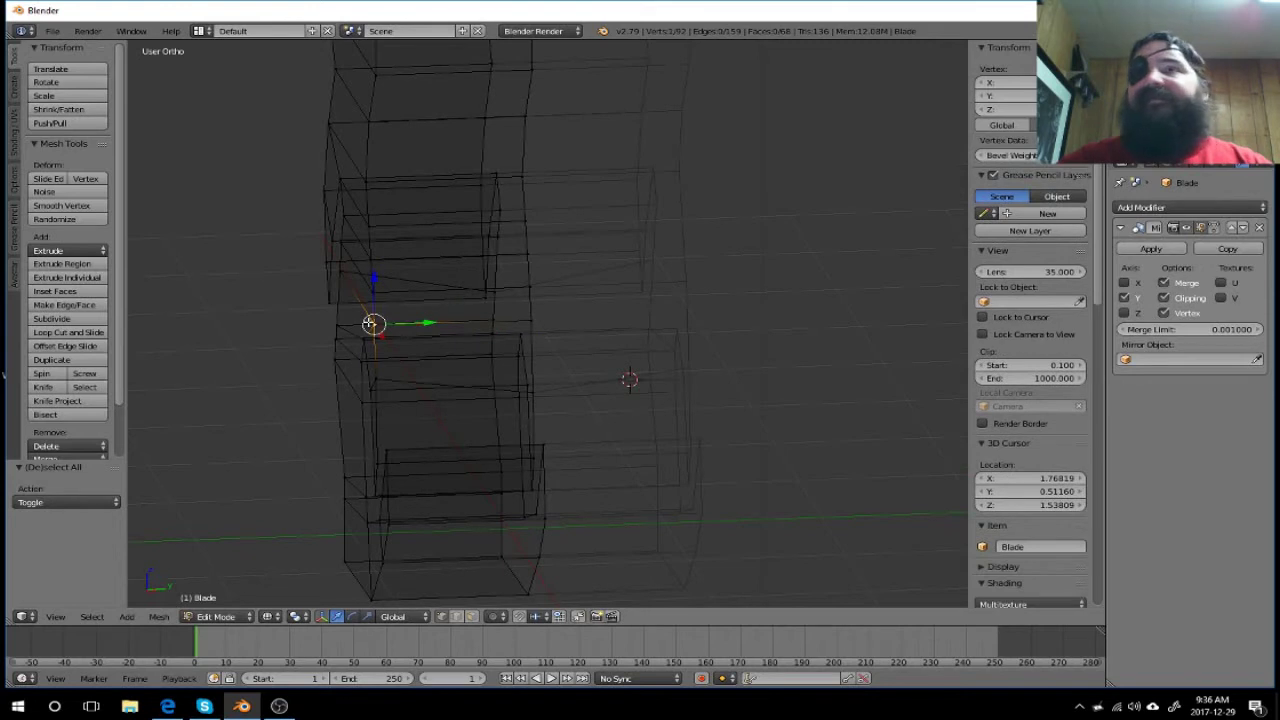
left_click(1033, 504)
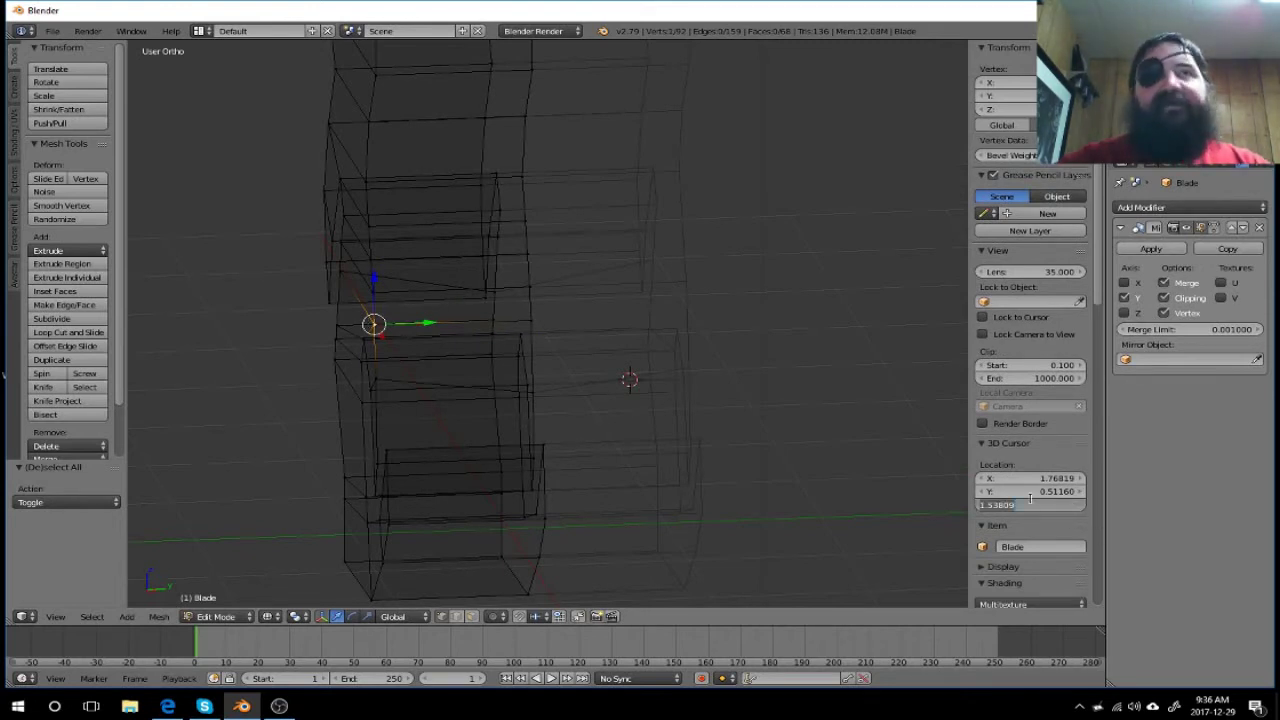
left_click(531, 326)
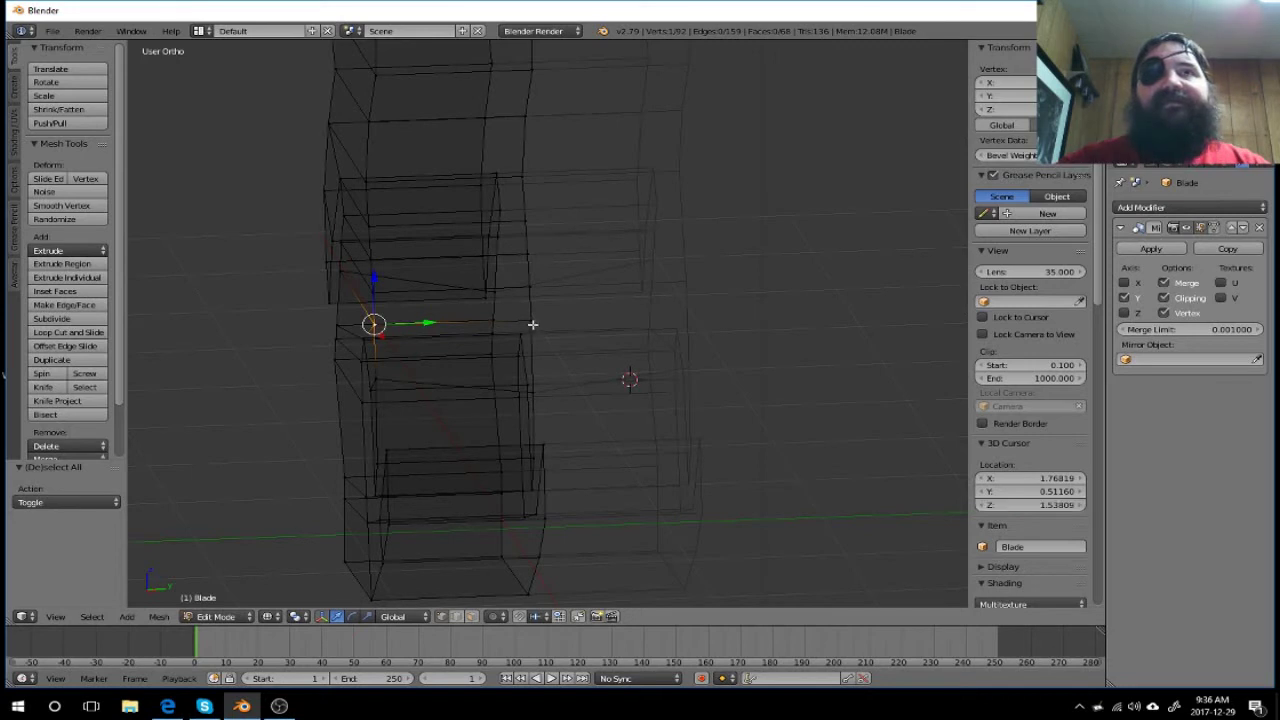
right_click(532, 324)
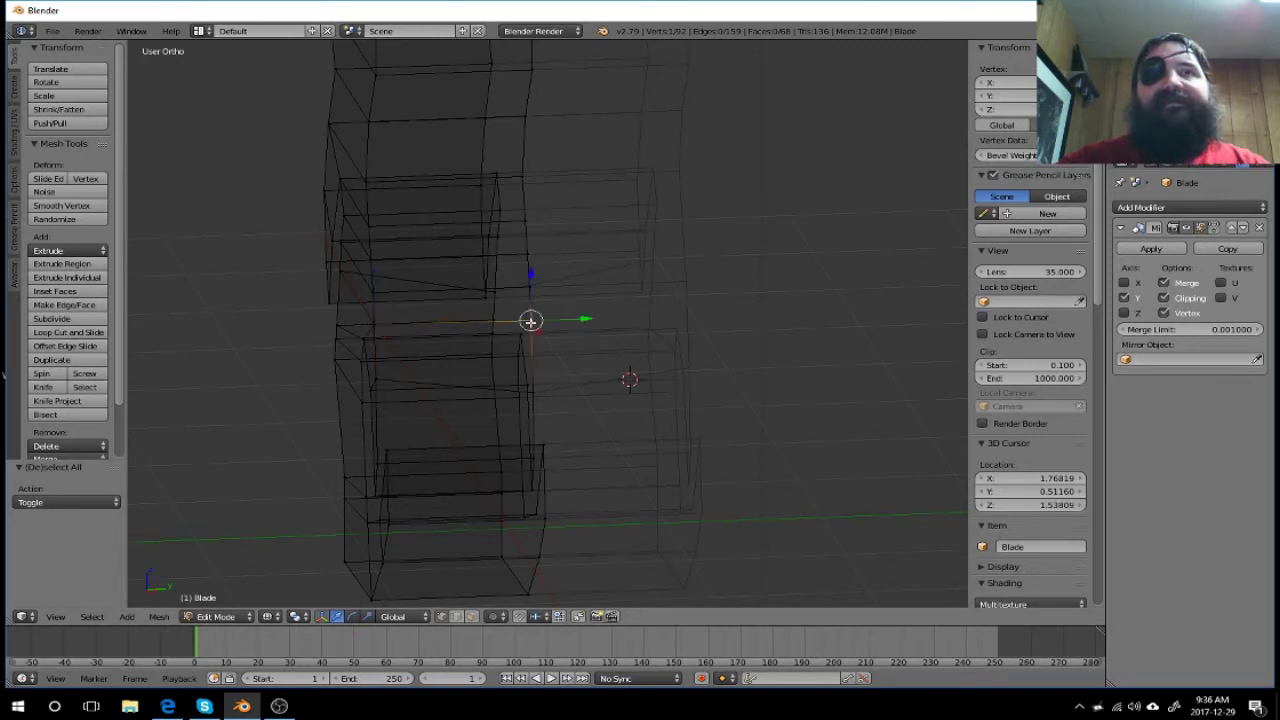
left_click(1021, 503)
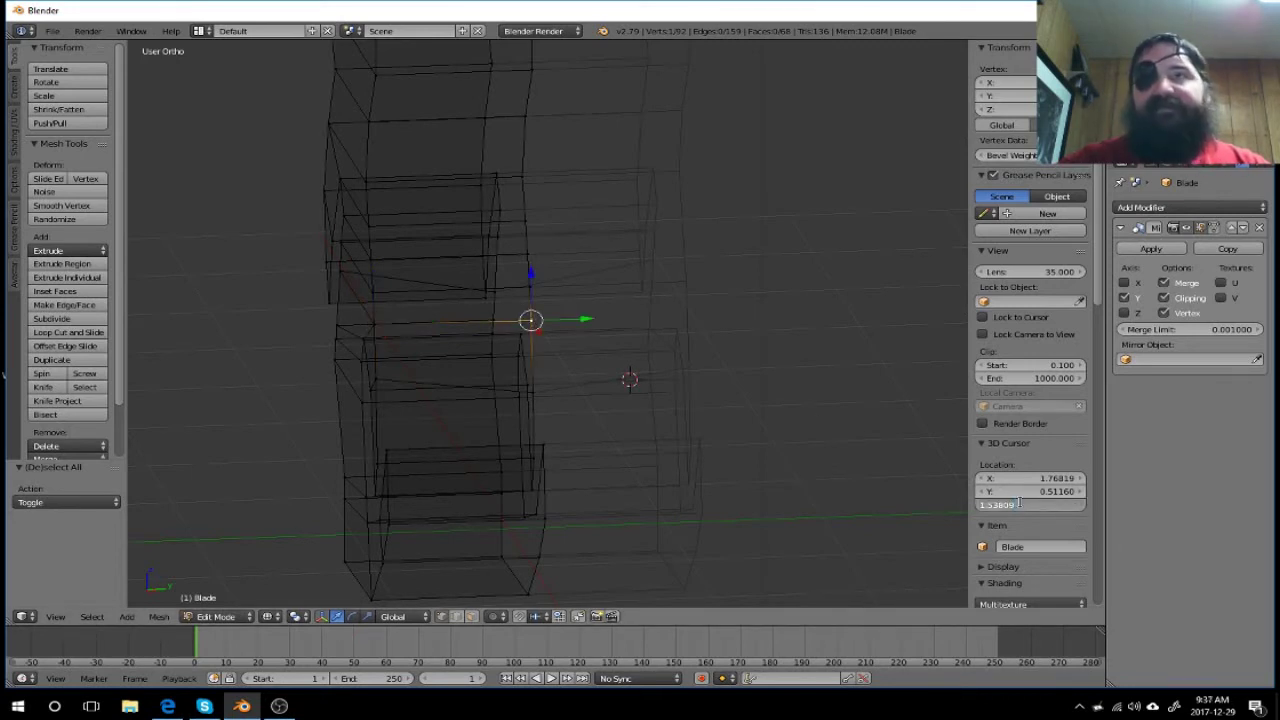
key("Return")
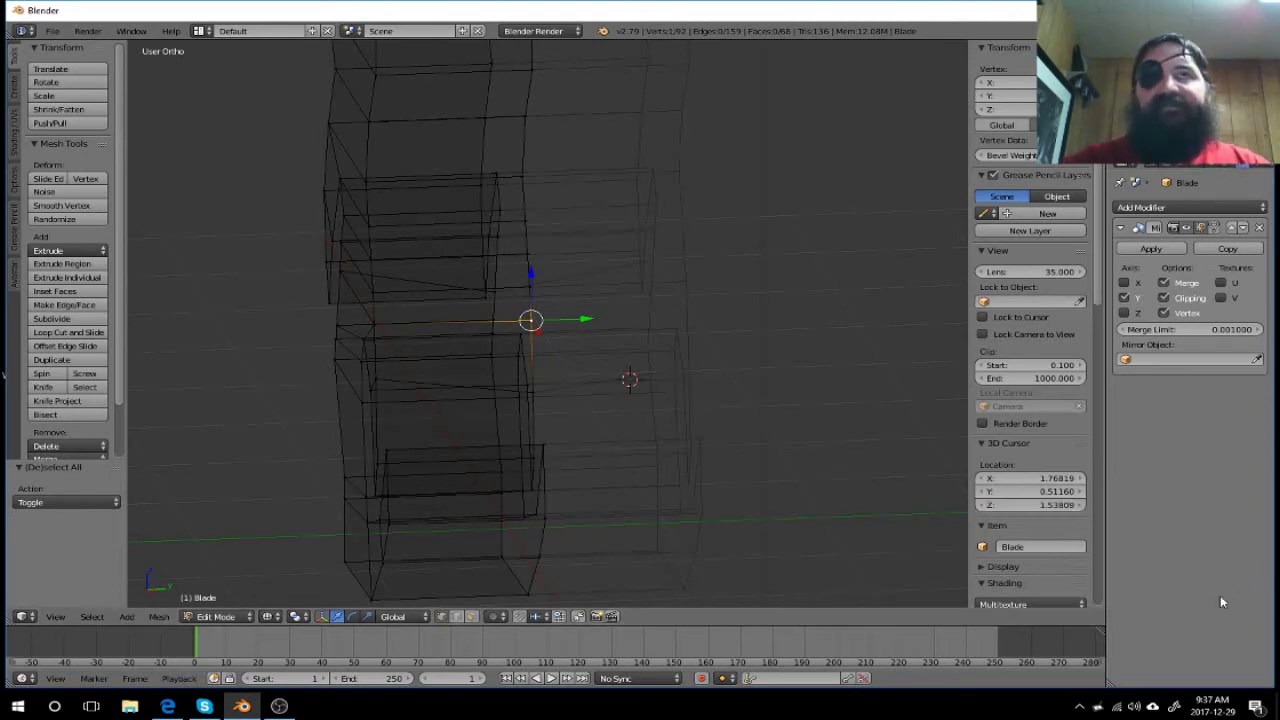
key("a")
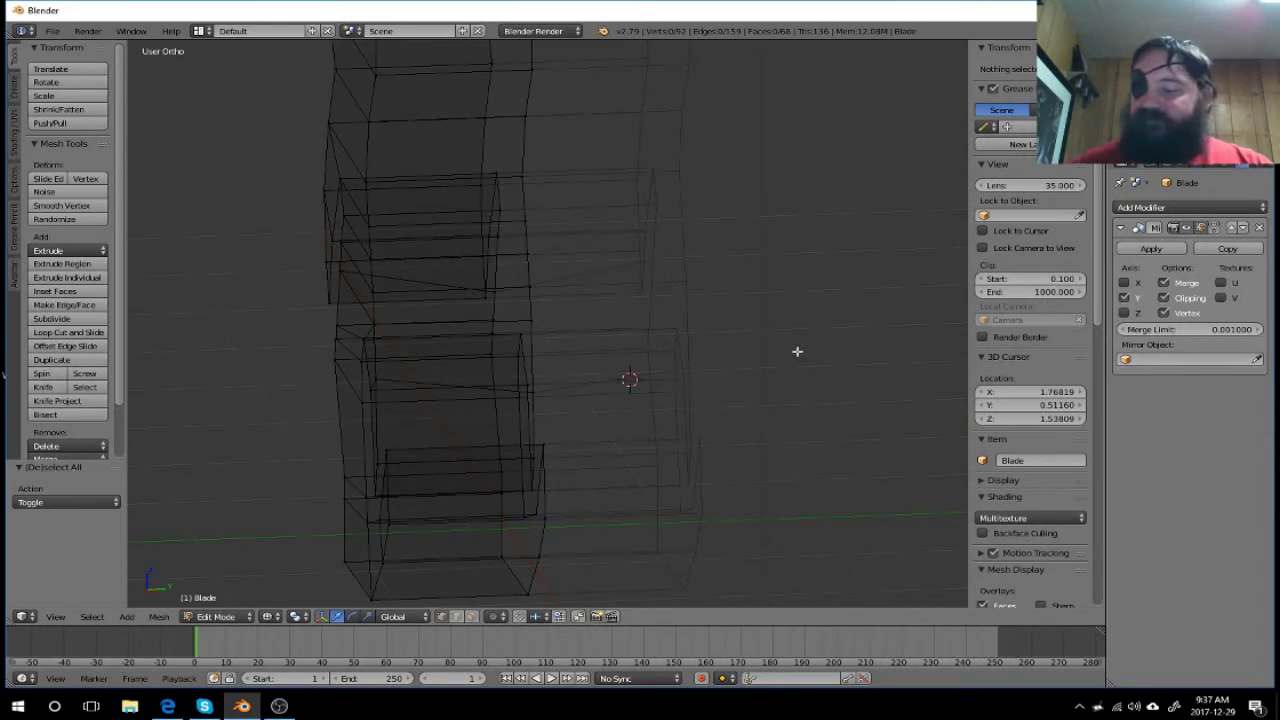
key("KP_1")
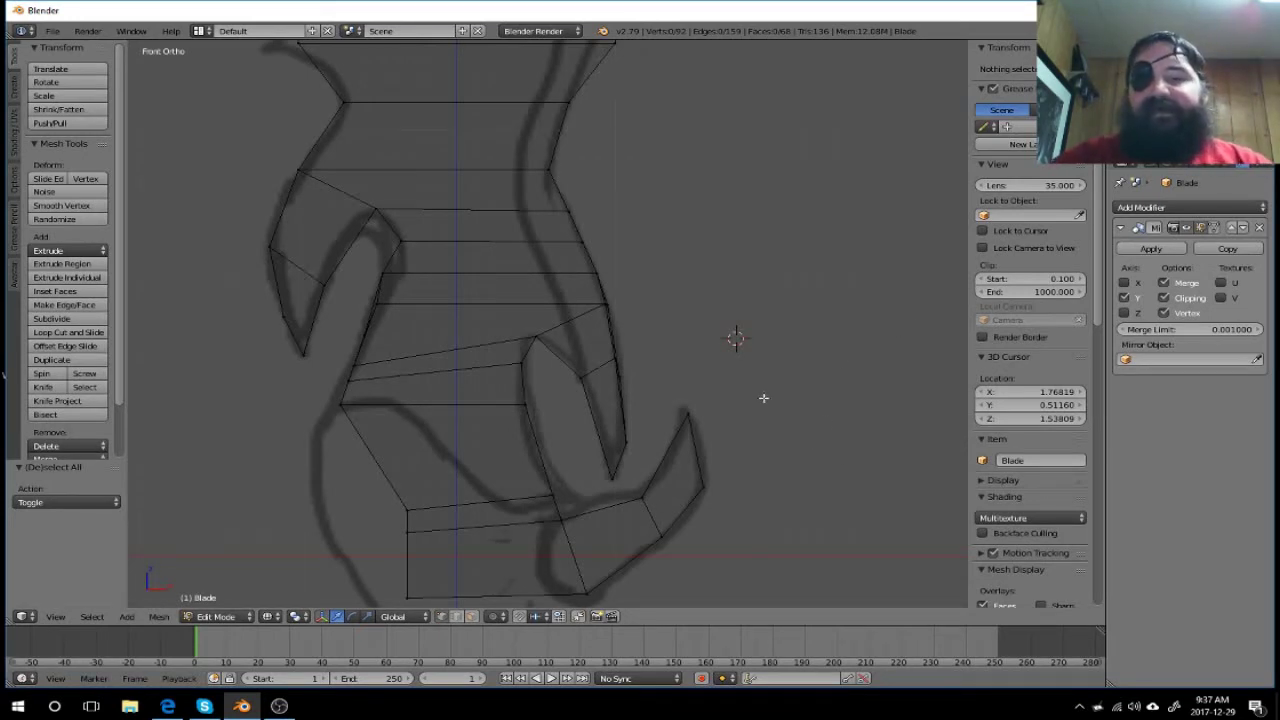
Step: Move the middle edge's left vertex left into the template's notch
mouse_move(643, 179)
middle_mouse_down("shift")
mouse_move(671, 237)
mouse_move(677, 444)
mouse_move(663, 471)
mouse_move(715, 493)
middle_mouse_up("shift")
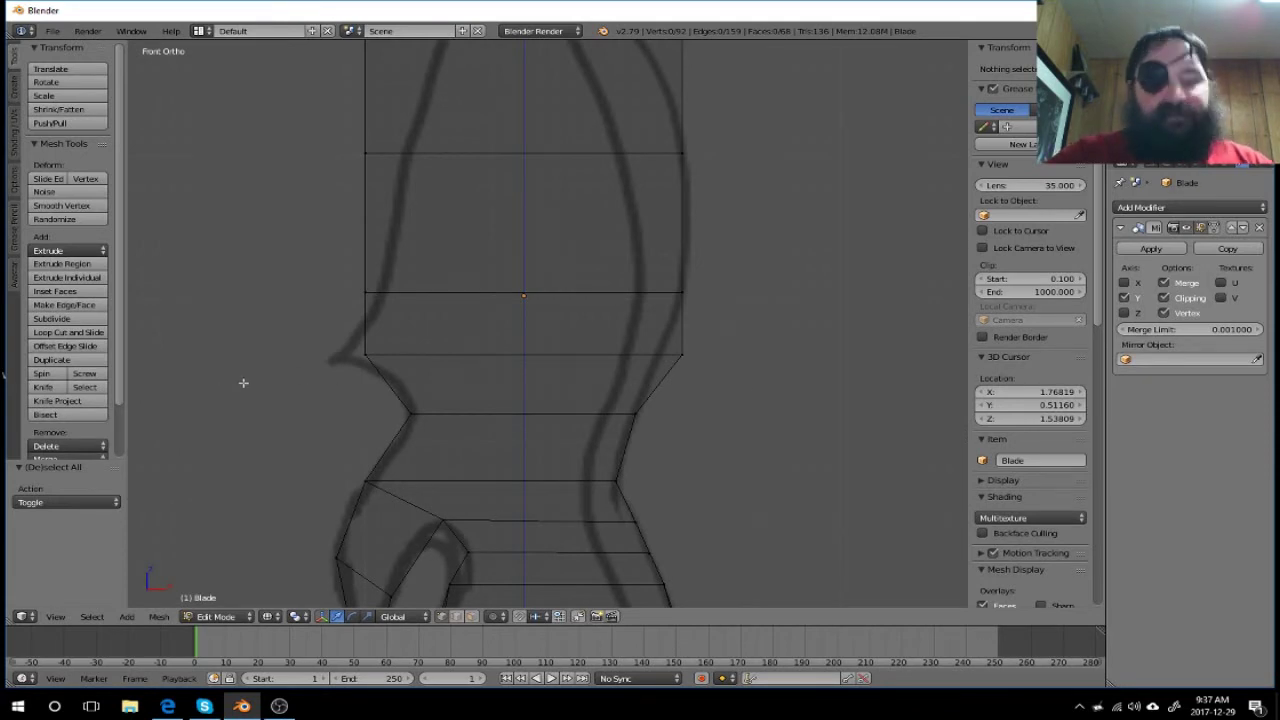
key("b")
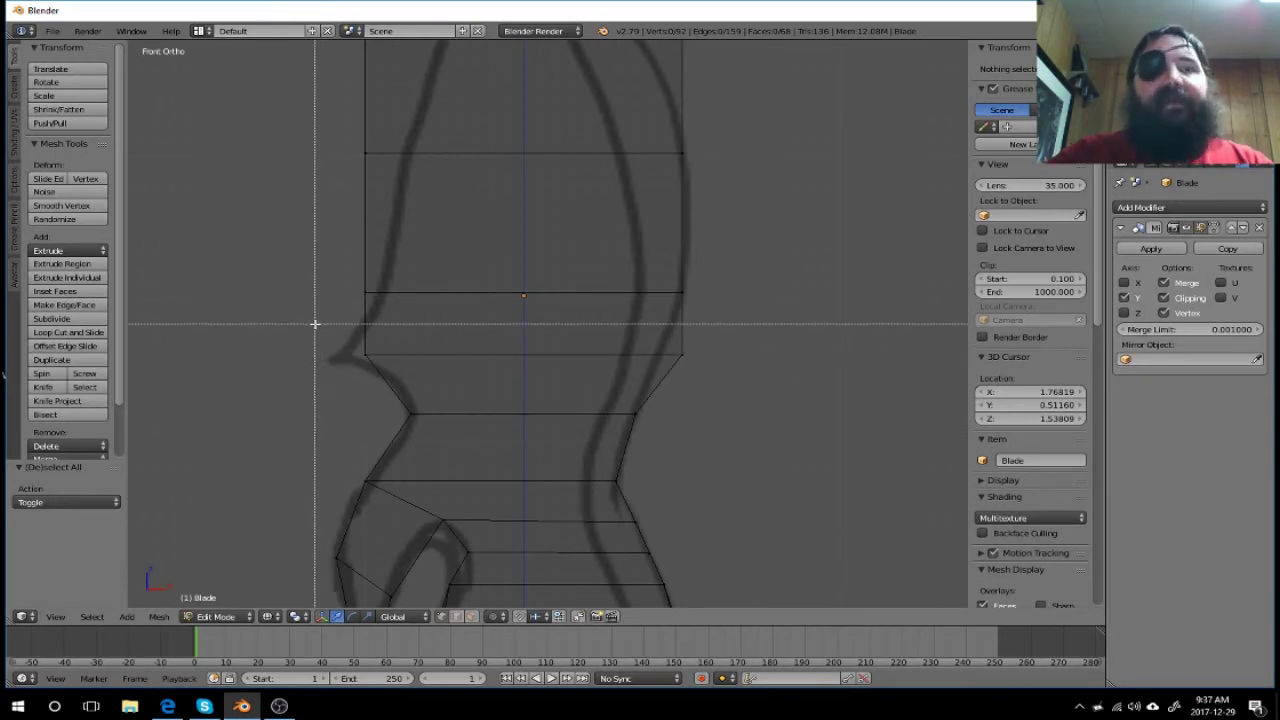
key("Escape")
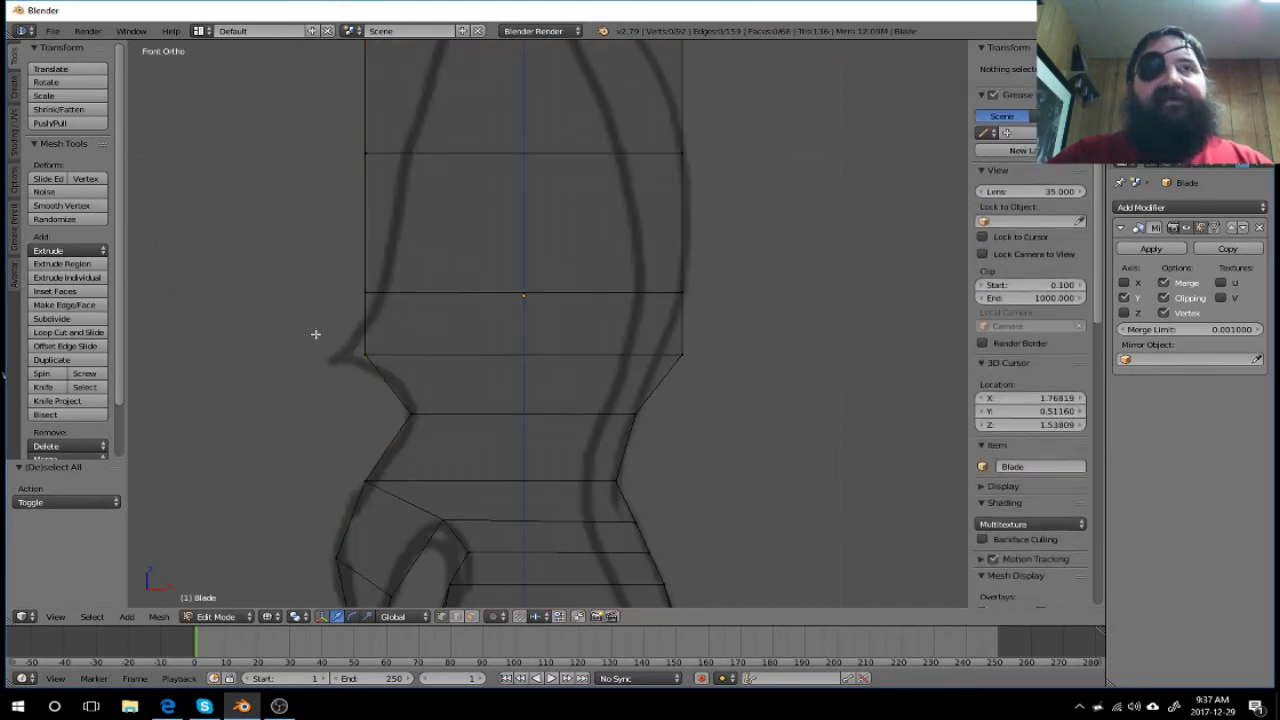
key("b")
mouse_move(315, 334)
left_mouse_down()
mouse_move(394, 386)
mouse_move(379, 366)
left_mouse_up()
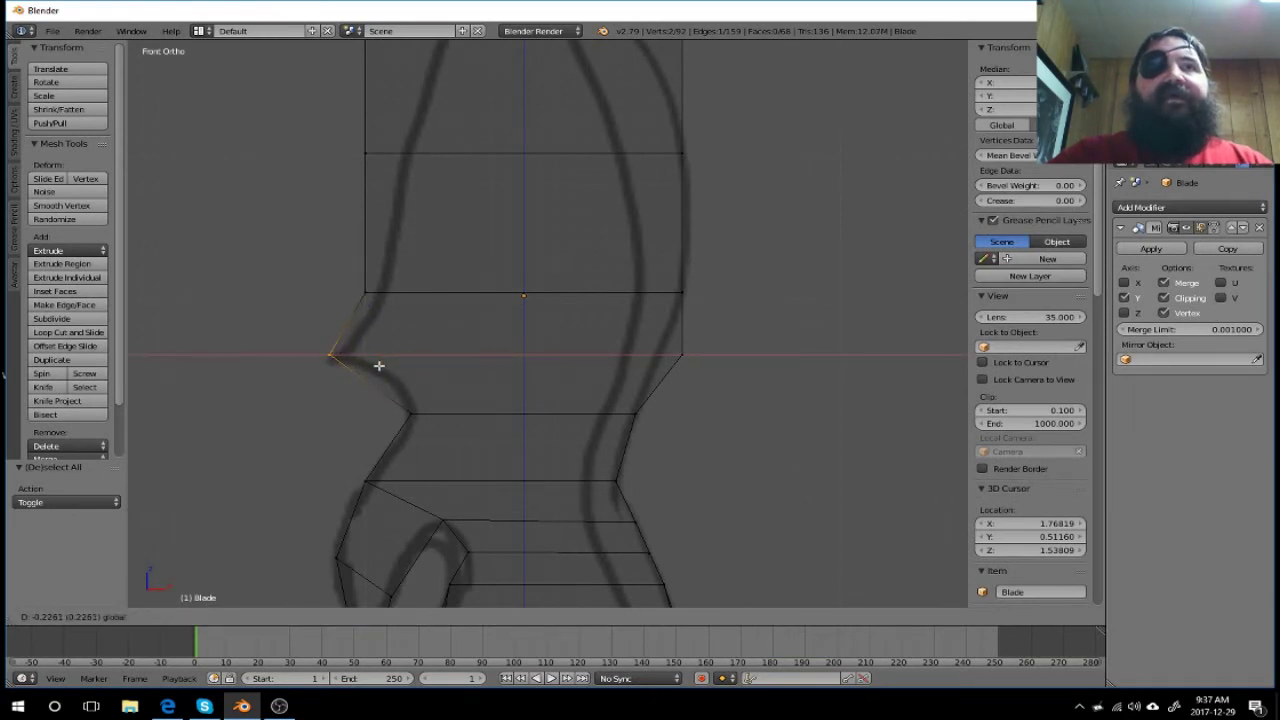
left_click_drag(379, 366, 379, 366)
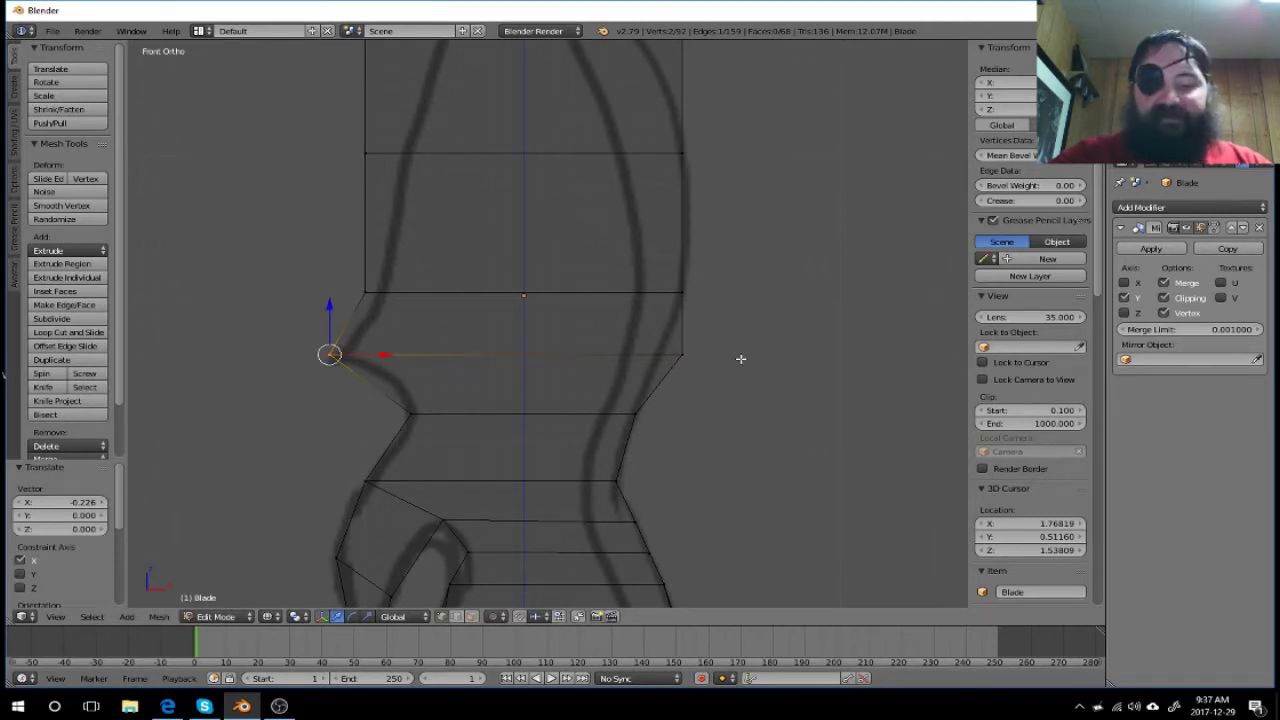
Step: Select the whole middle edge and lower it slightly
key("b")
left_click_drag(743, 342, 662, 366)
key("b")
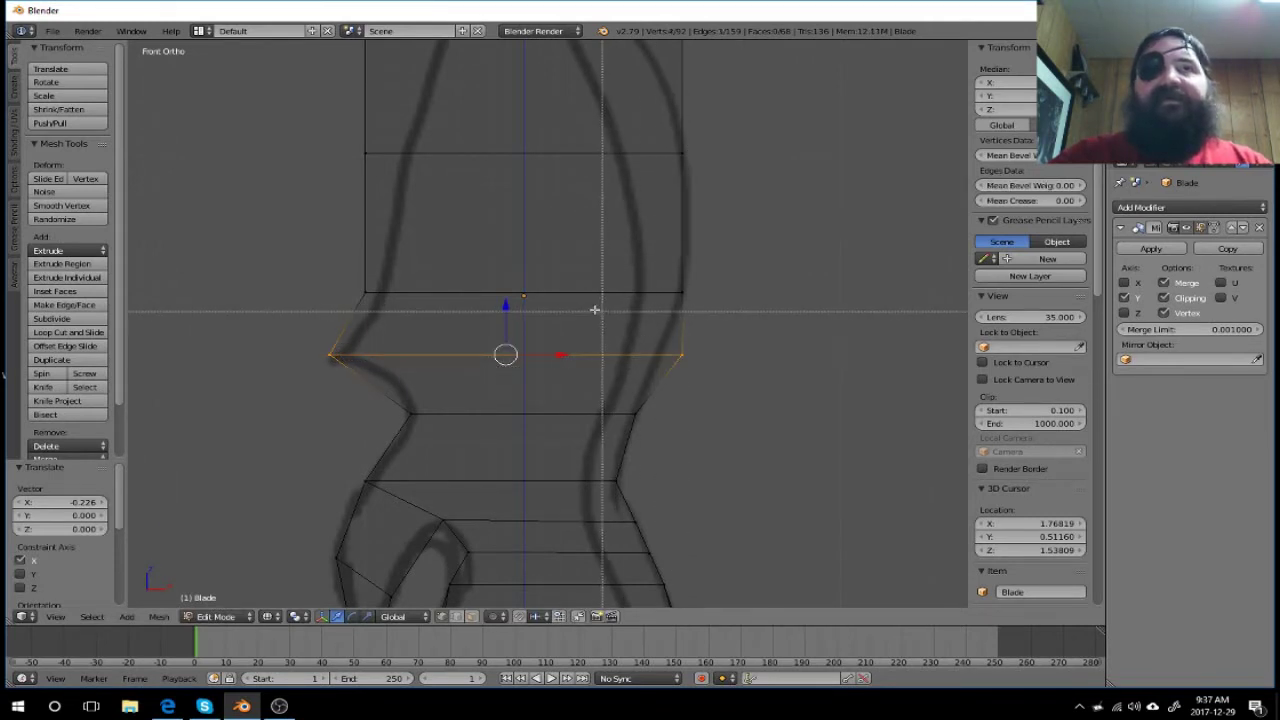
key("Escape")
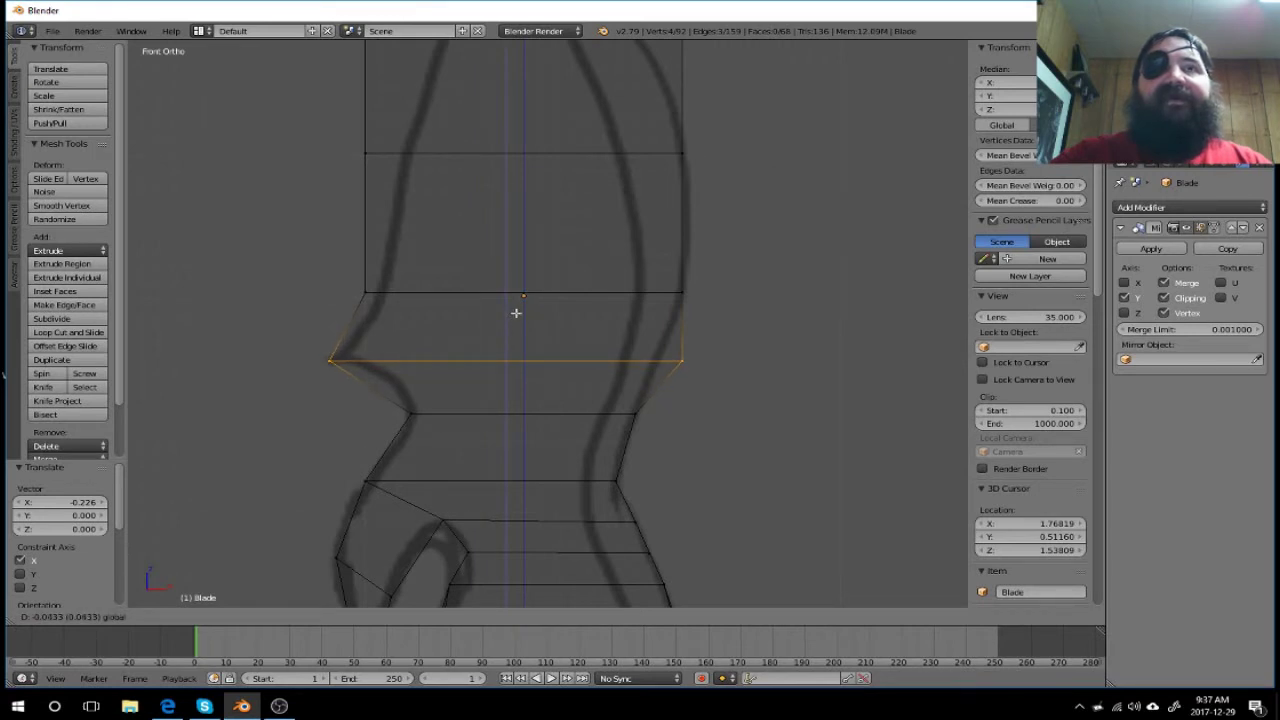
left_click(516, 313)
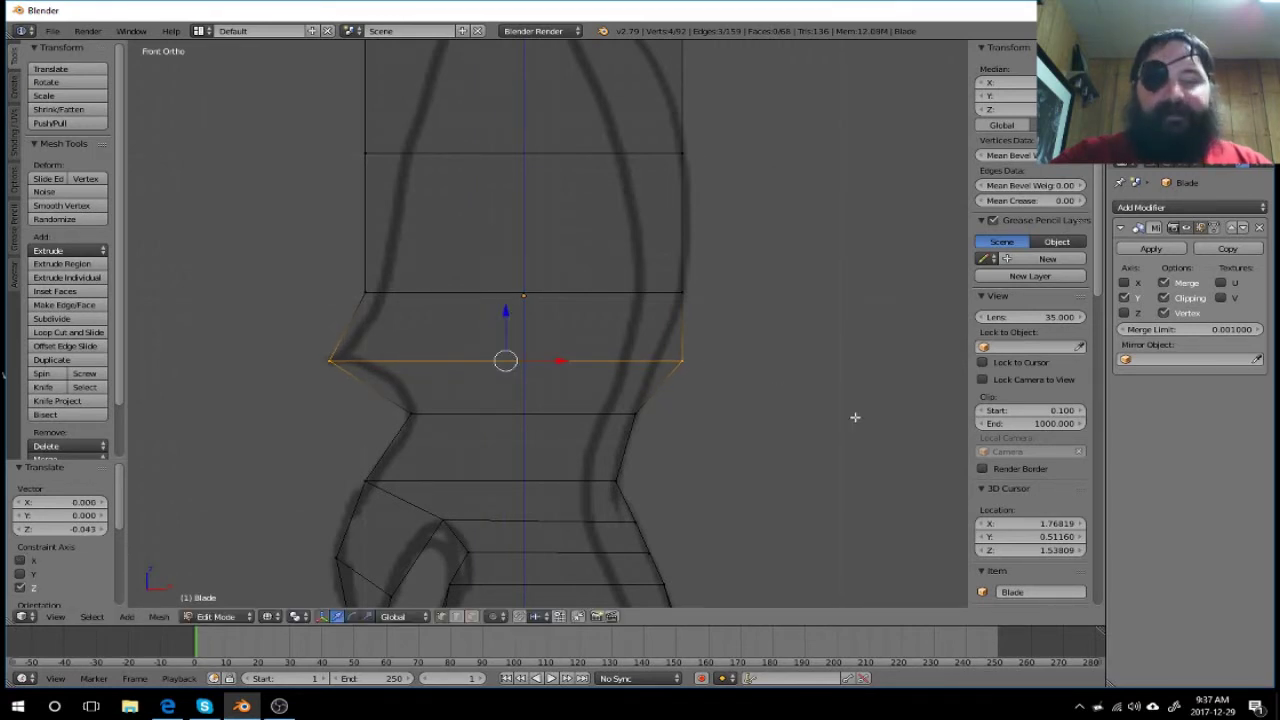
key("a")
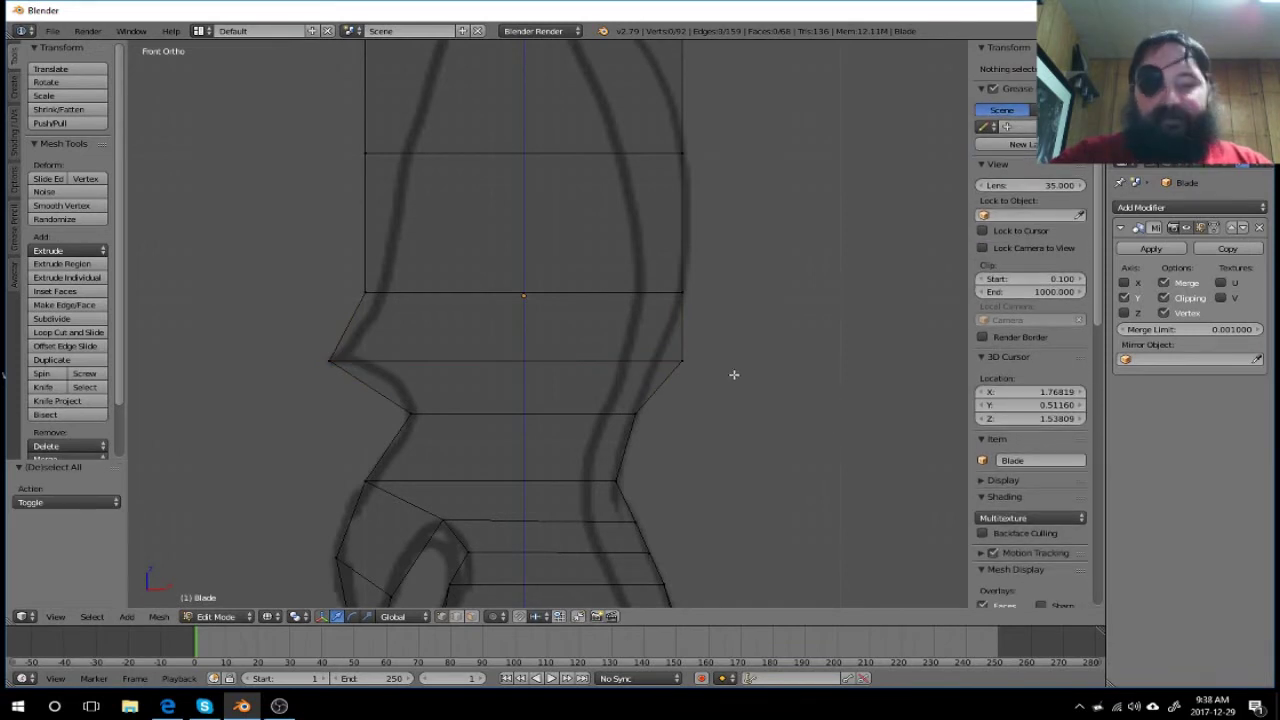
Step: Move the edge's right vertex 0.168 inward along X onto the outline
key("b")
left_click_drag(746, 344, 668, 372)
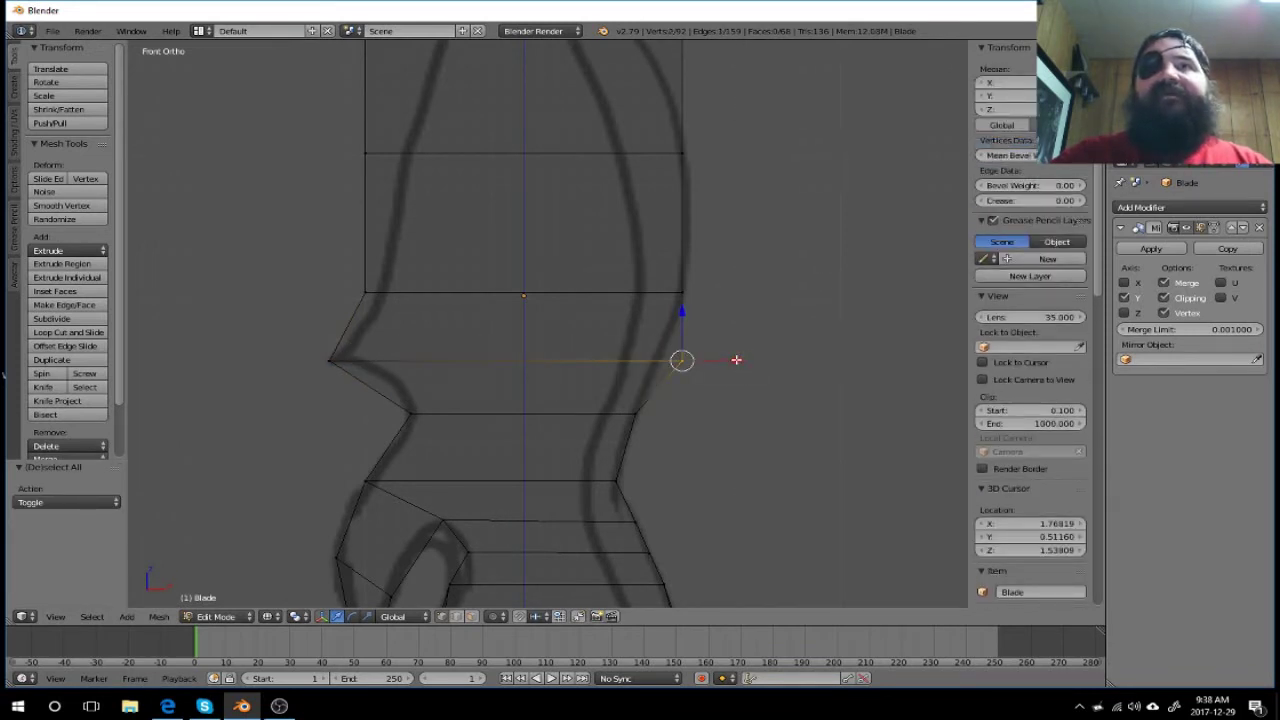
key("g")
key("x")
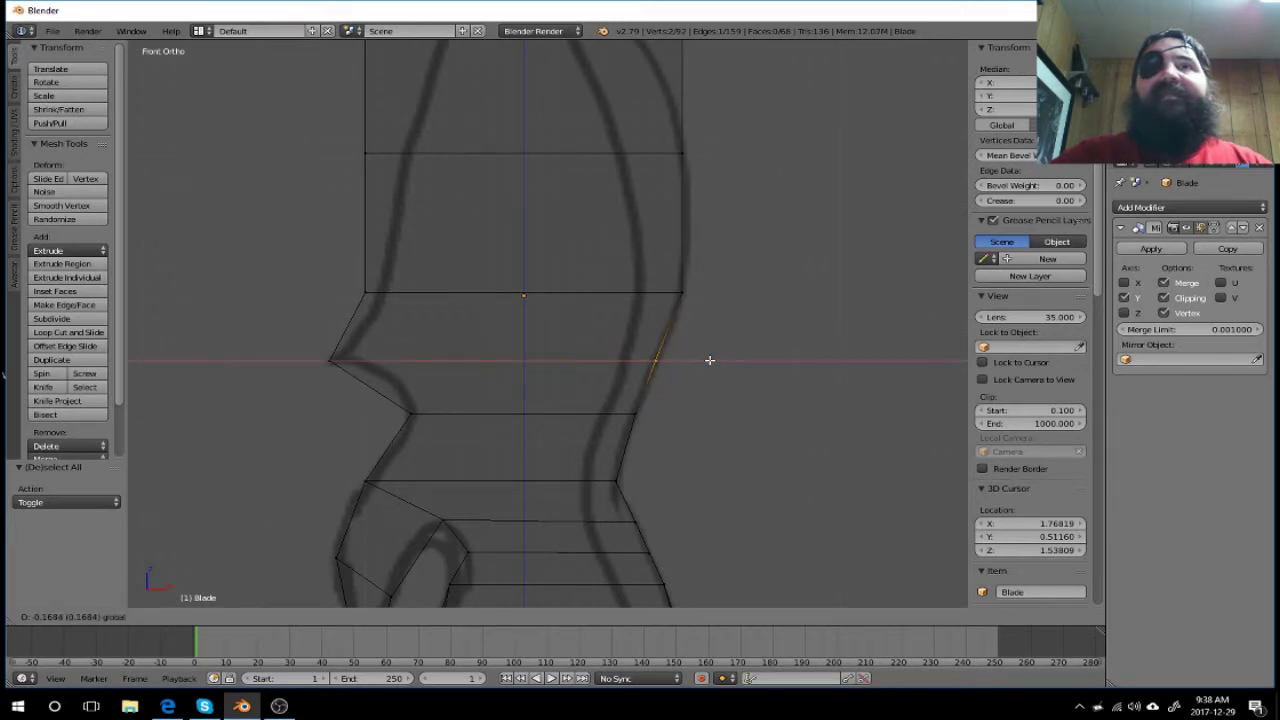
left_click(710, 360)
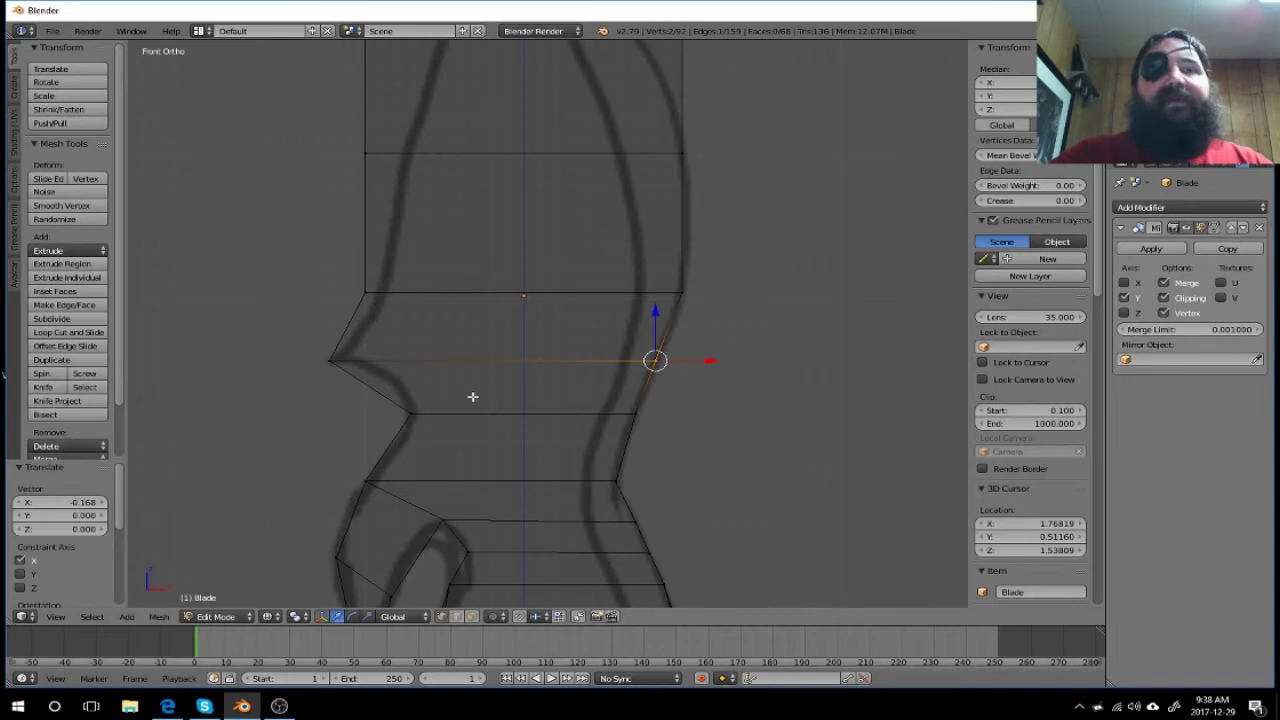
key("a")
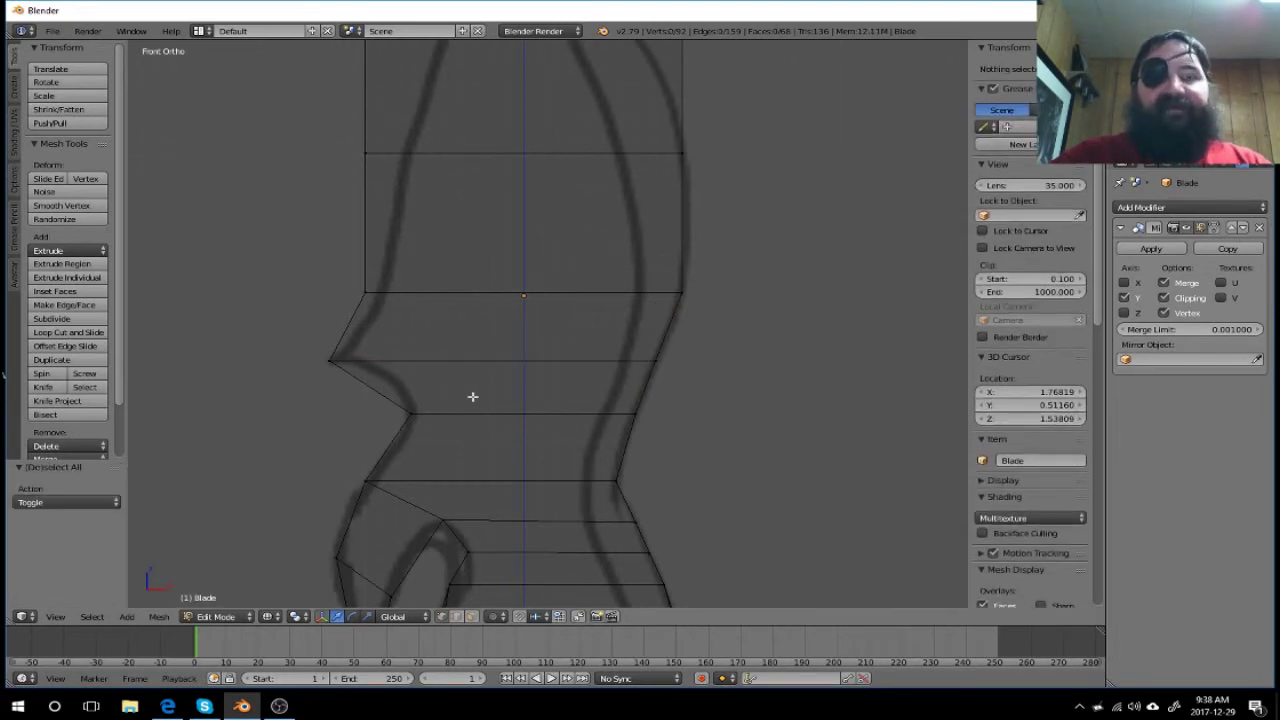
key("ctrl+r")
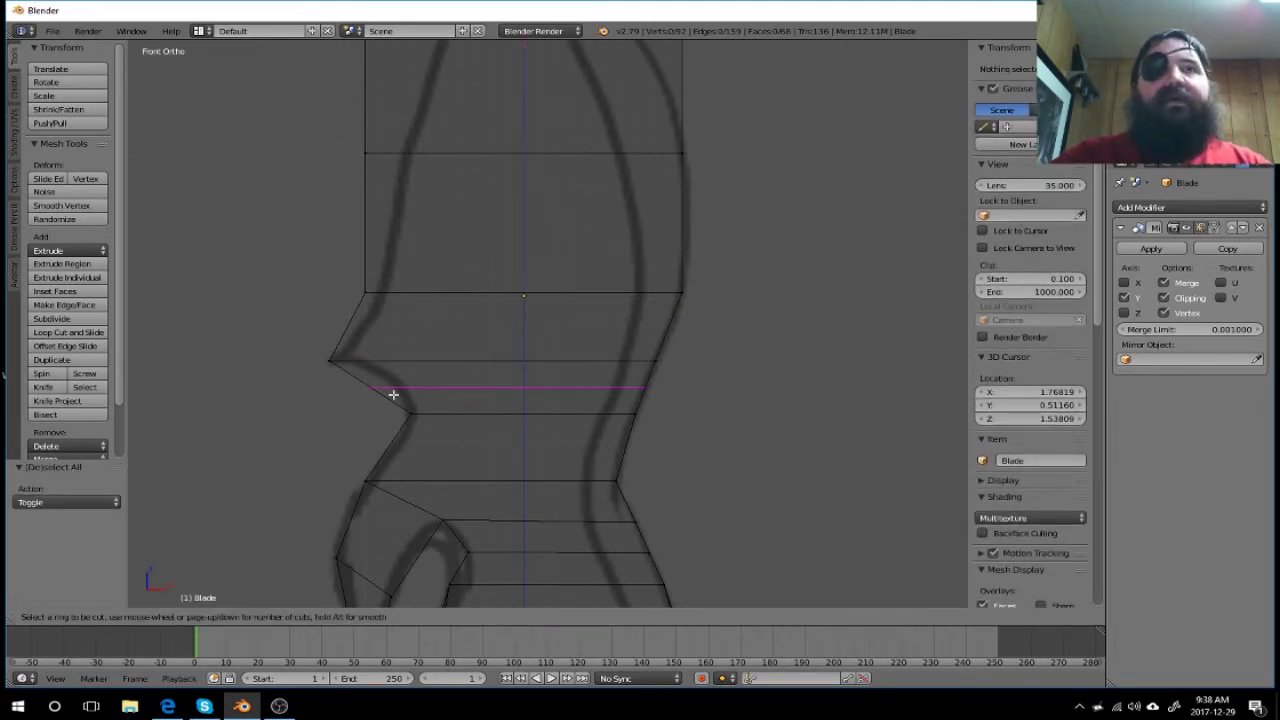
Step: Place a new edge loop below the notch and slide its left vertex right onto the outline
left_click(393, 394)
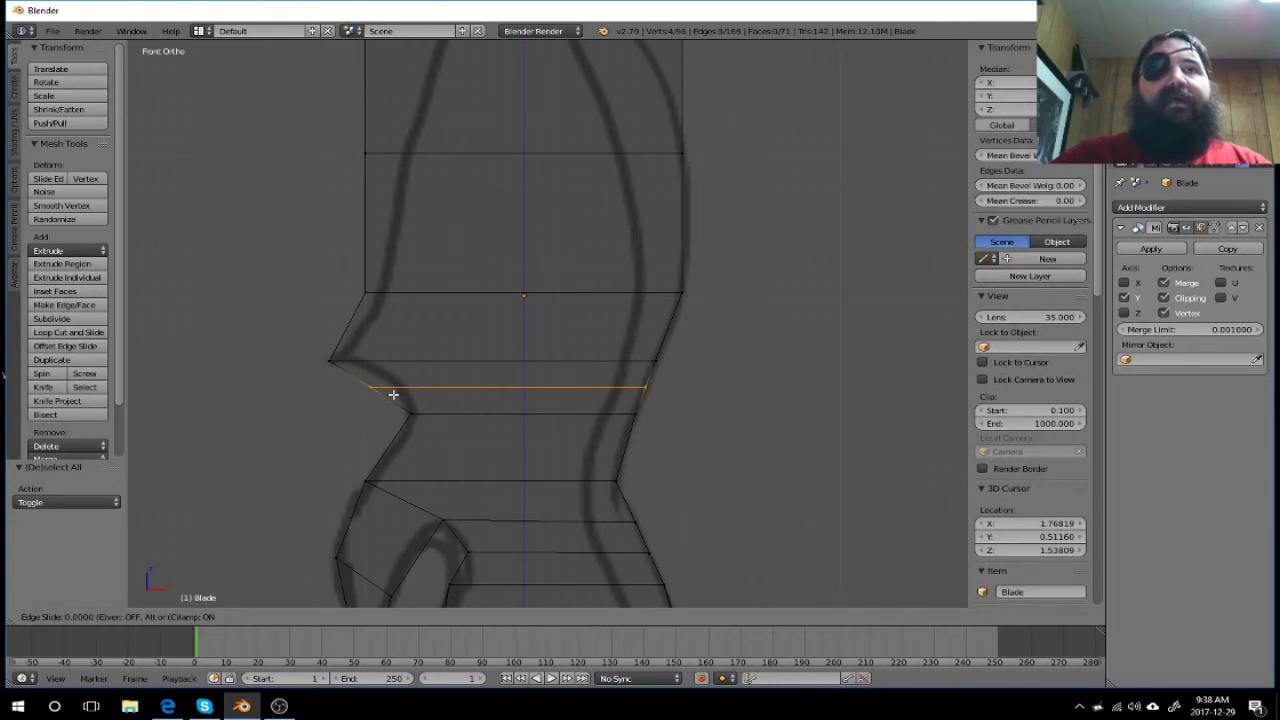
left_click(393, 394)
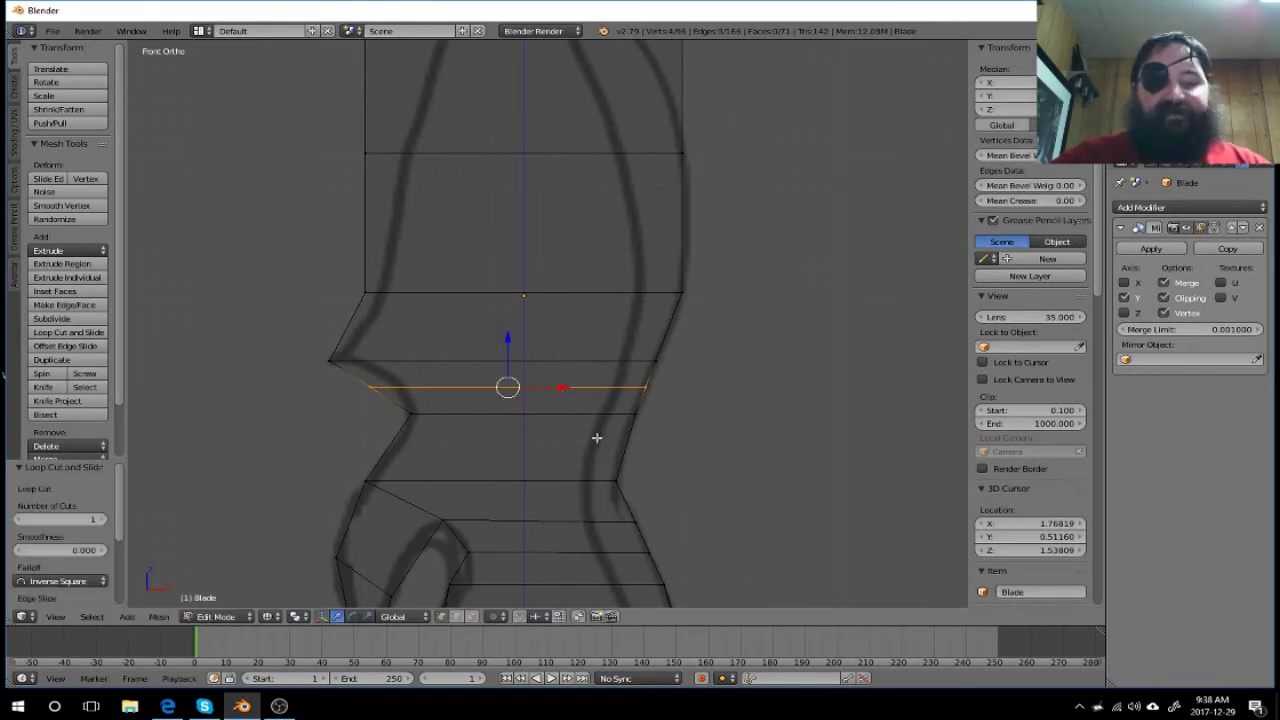
key("a")
key("b")
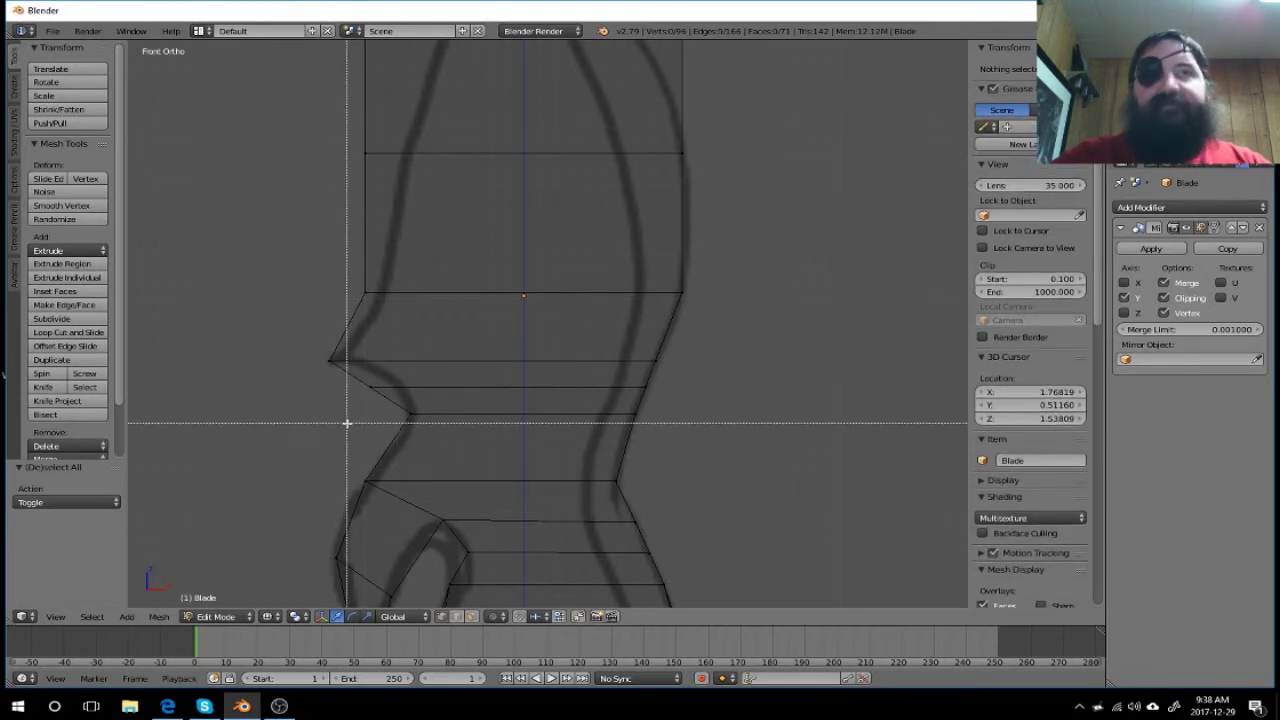
left_click_drag(348, 376, 392, 398)
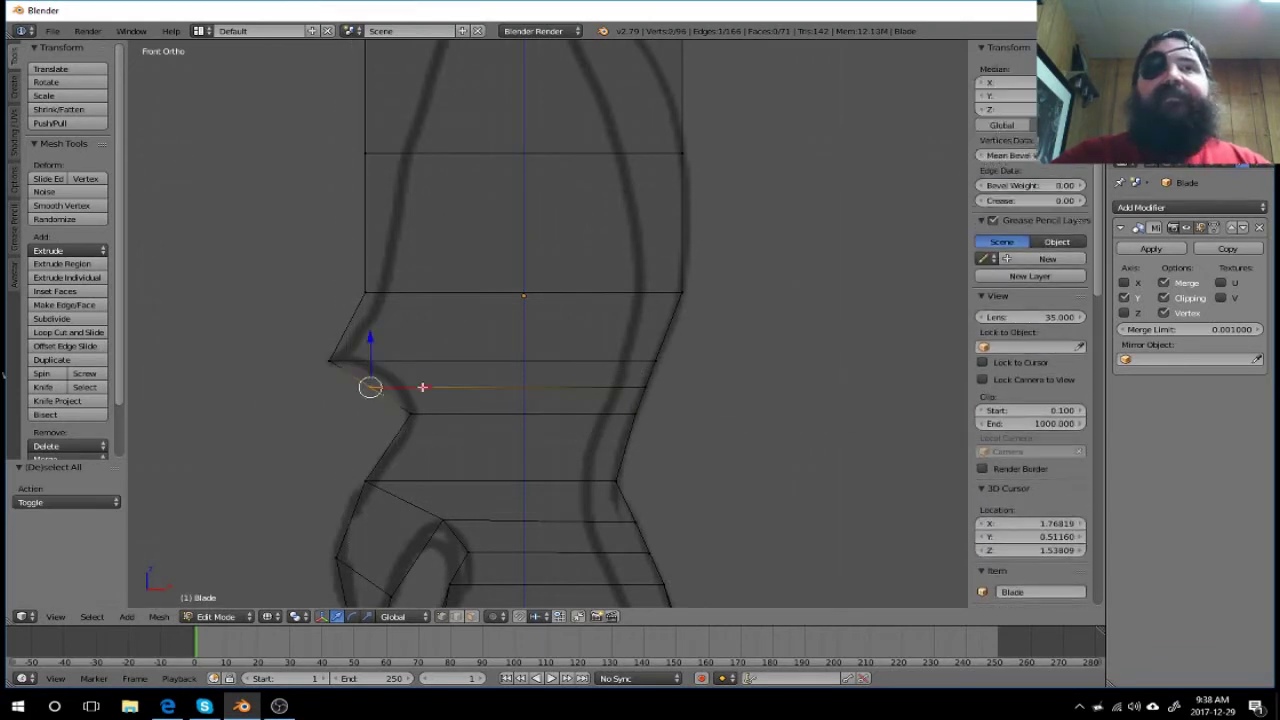
key("g")
key("x")
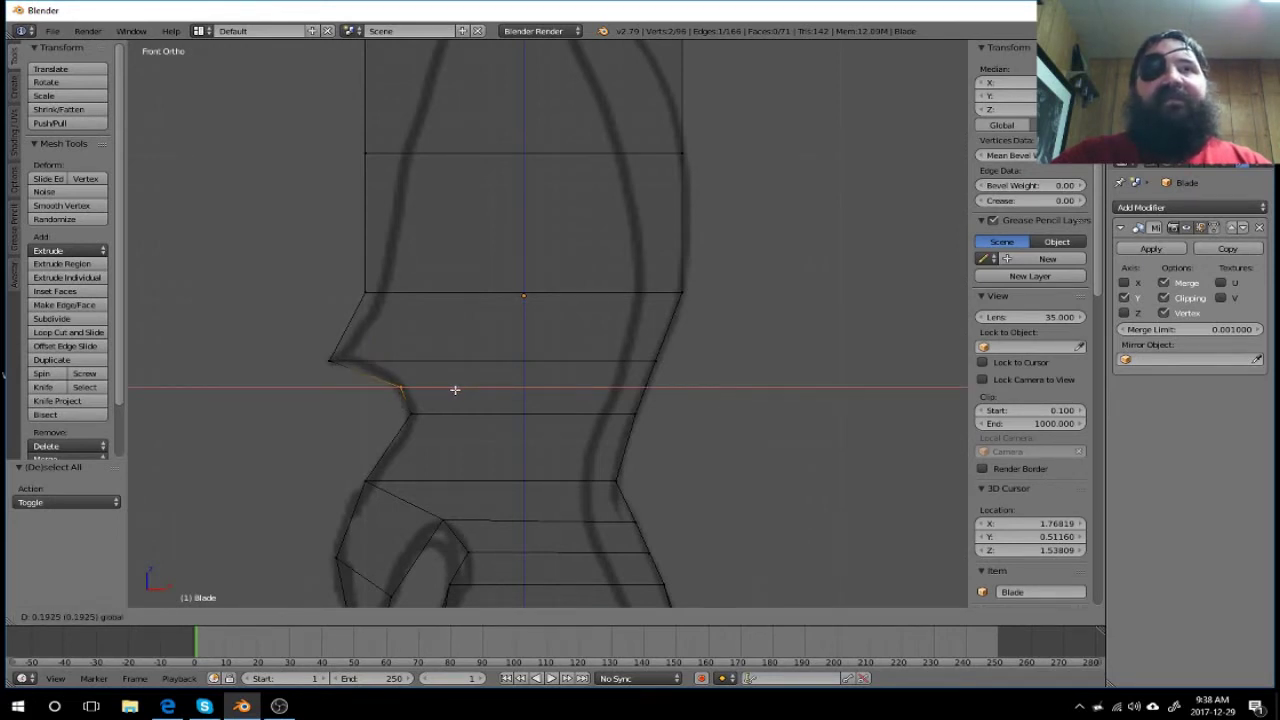
left_click(455, 389)
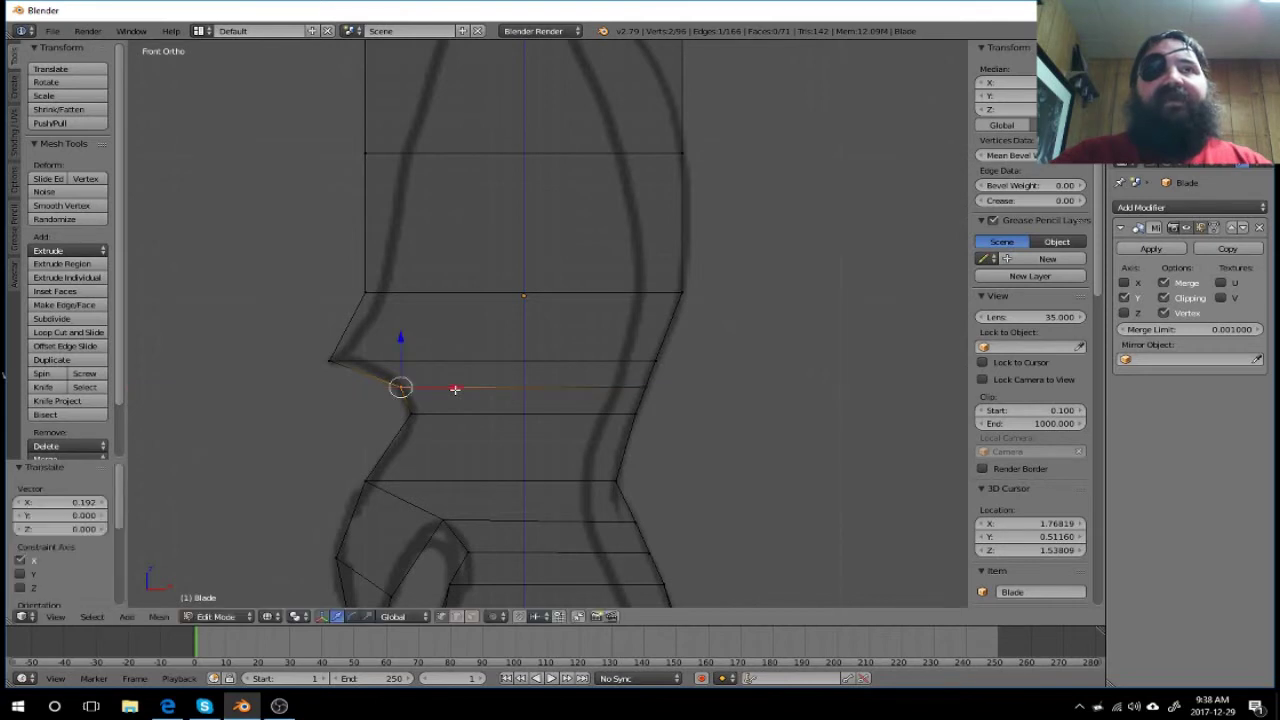
left_click(507, 400)
key("a")
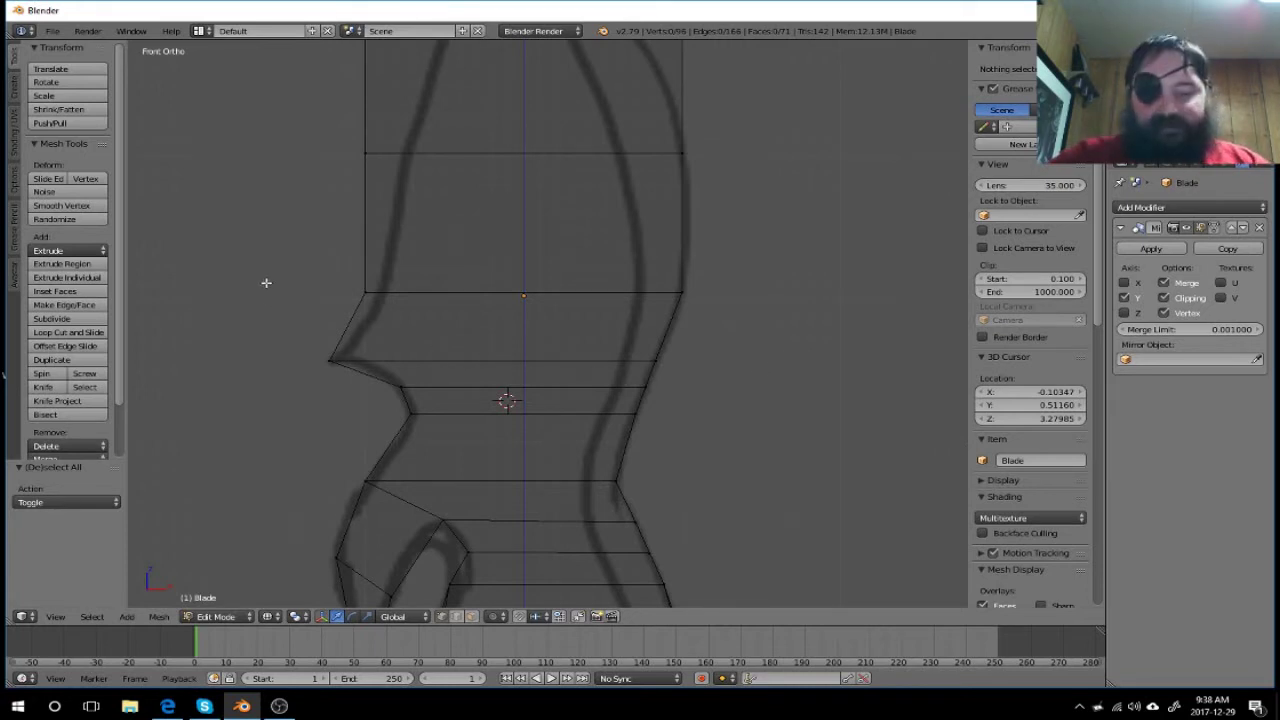
Step: Slide the left vertex above the notch along X onto the template
key("b")
key("Escape")
left_click_drag(314, 273, 412, 315)
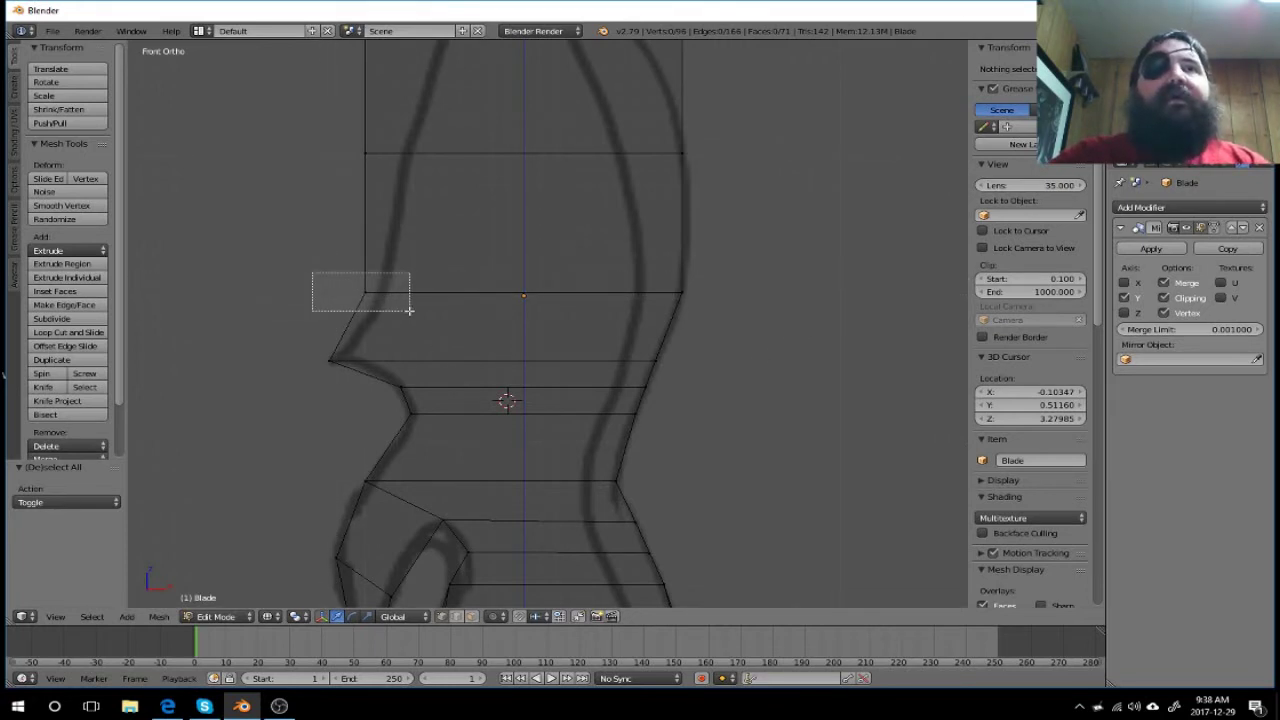
key("g")
key("x")
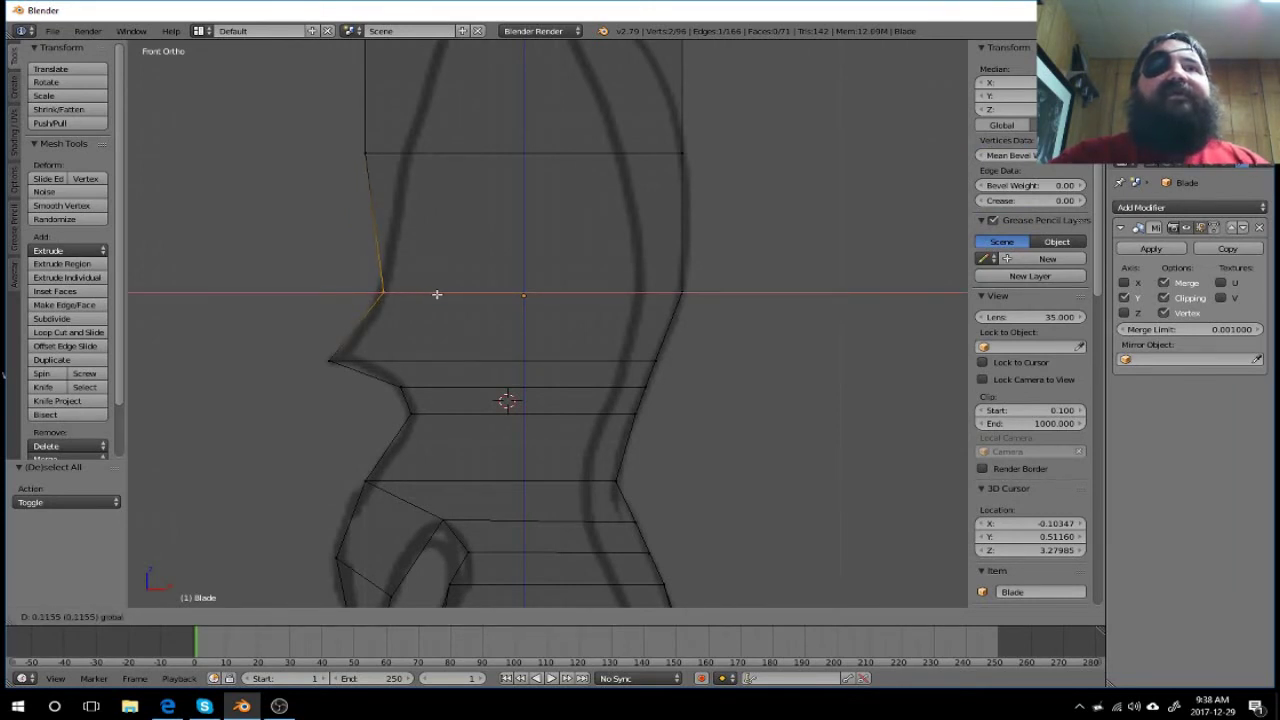
left_click(437, 294)
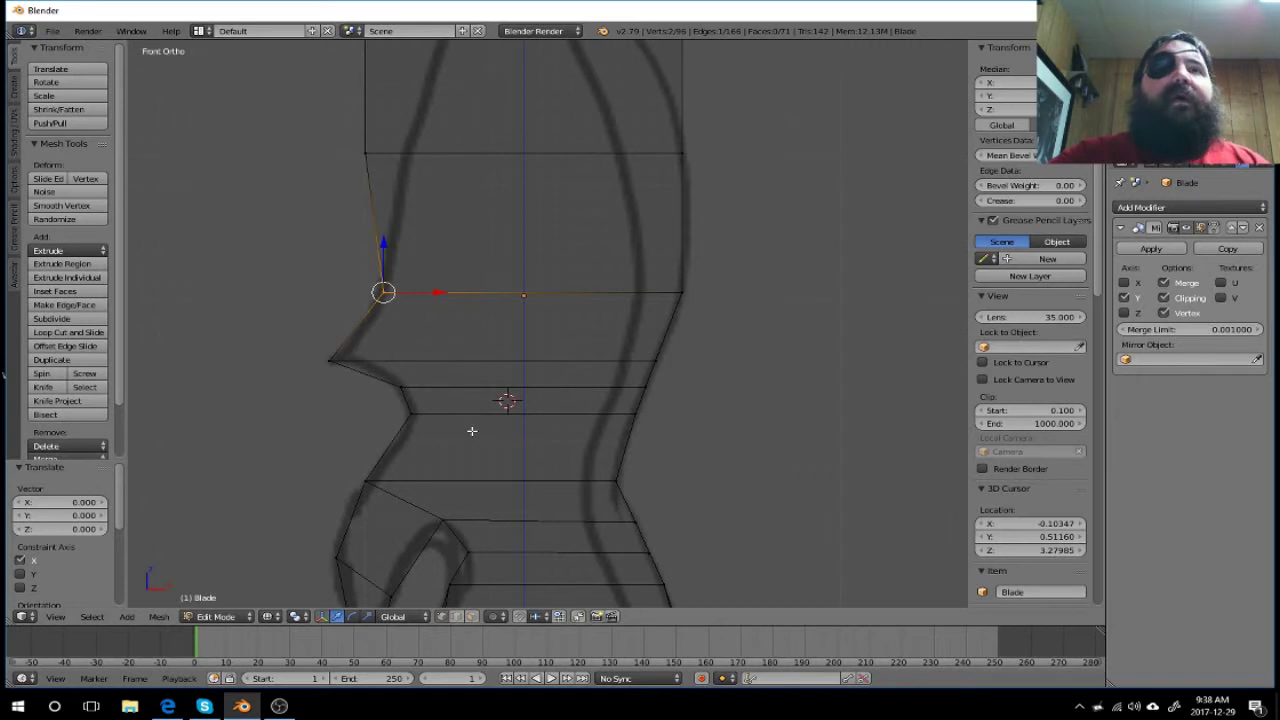
key("a")
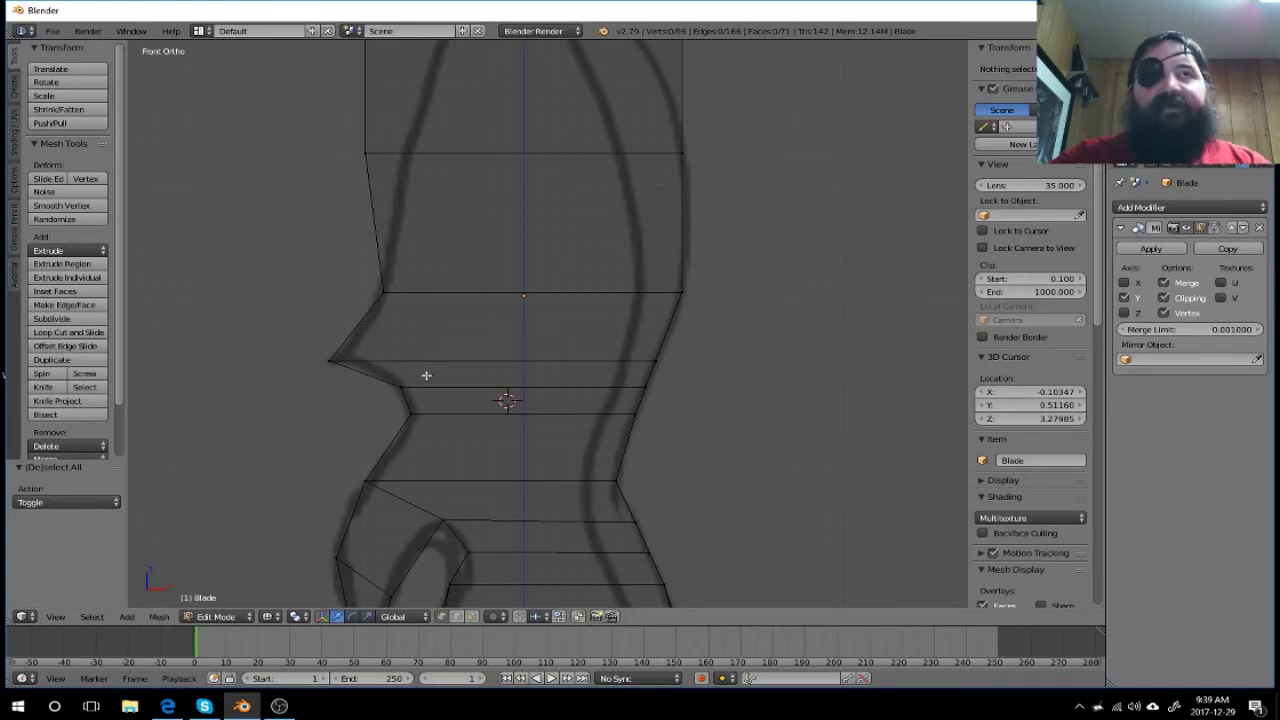
Step: Add another edge loop just below the notch tip
key("ctrl+r")
left_click(388, 373)
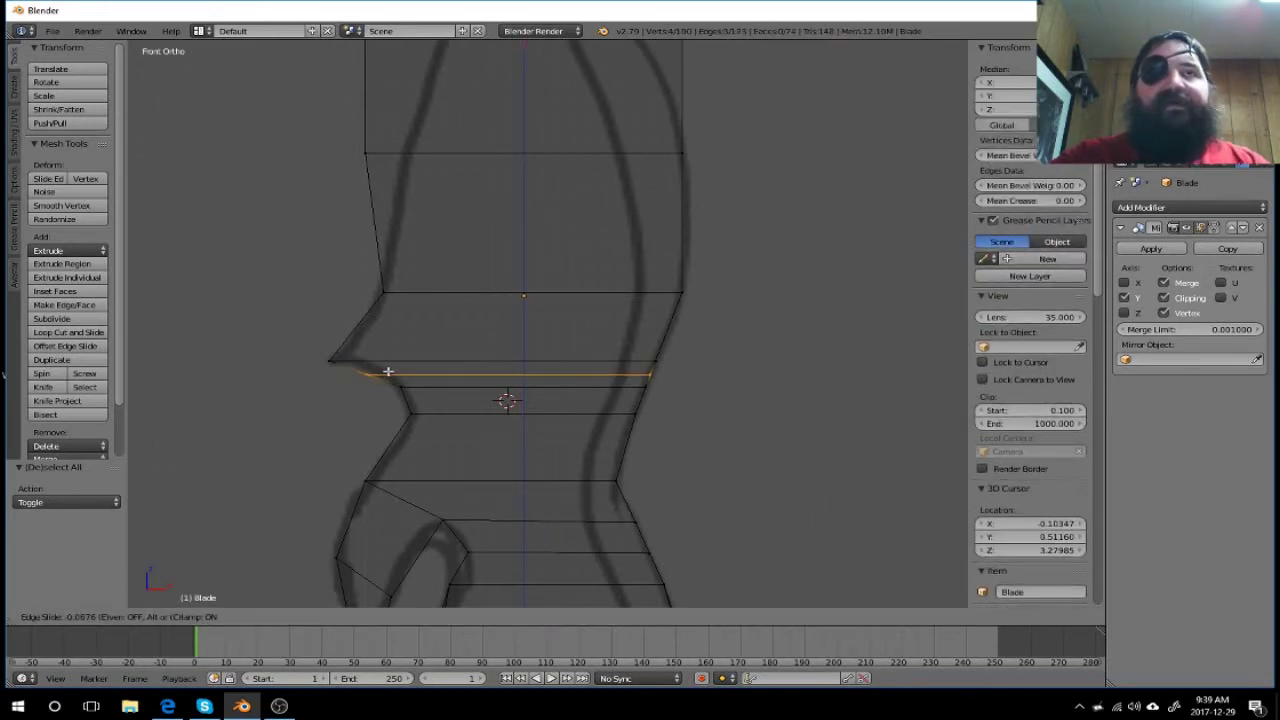
left_click(388, 373)
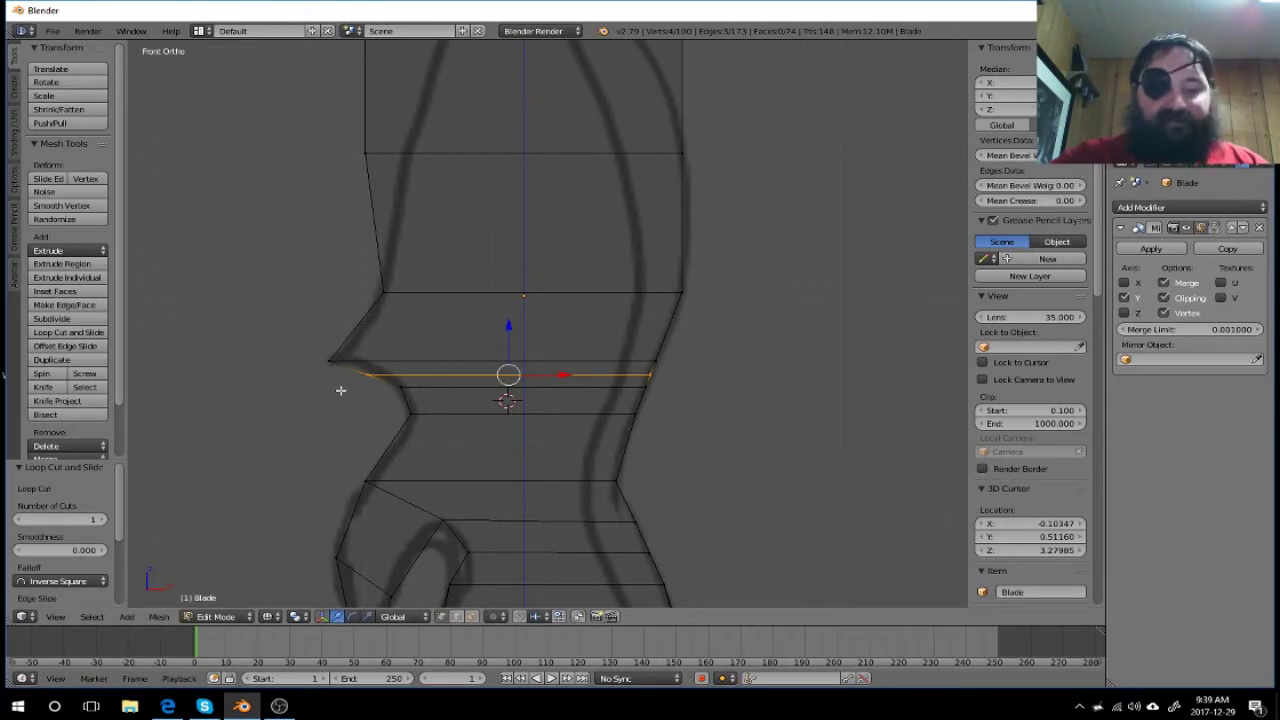
key("a")
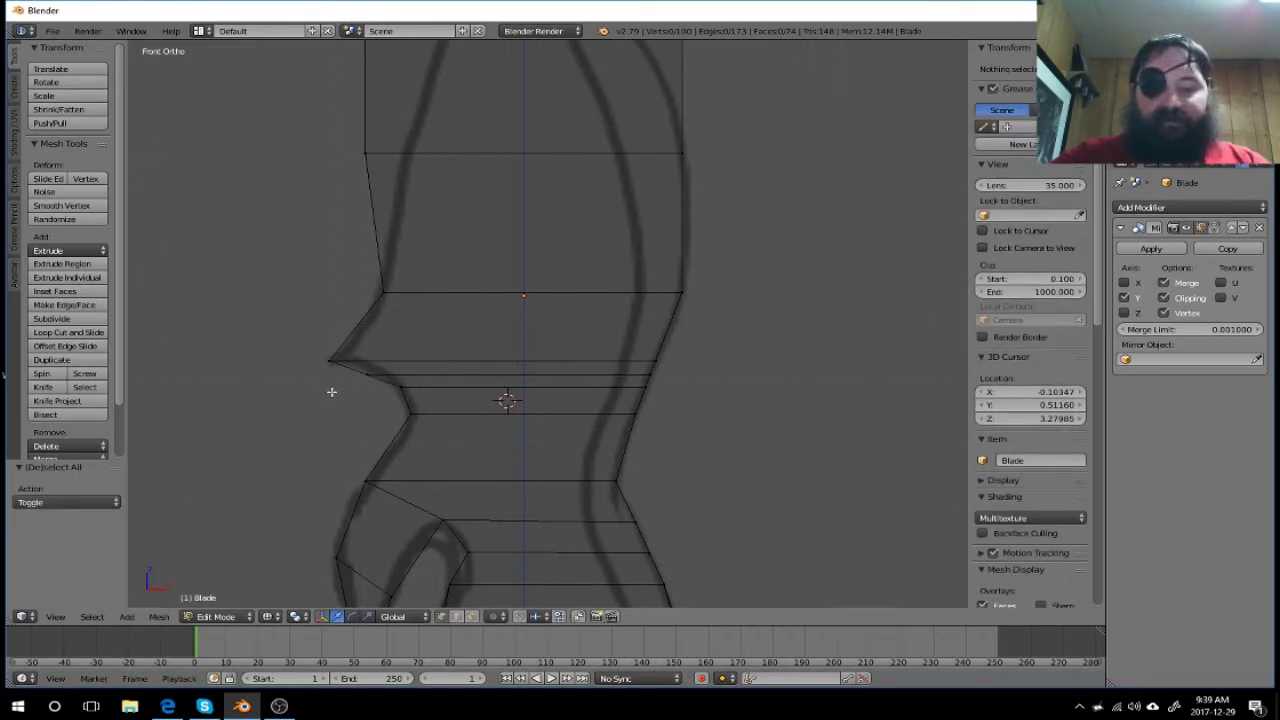
Step: Shift the new loop's left vertex 0.091 along X and 0.010 along Z
key("b")
left_click_drag(344, 373, 392, 384)
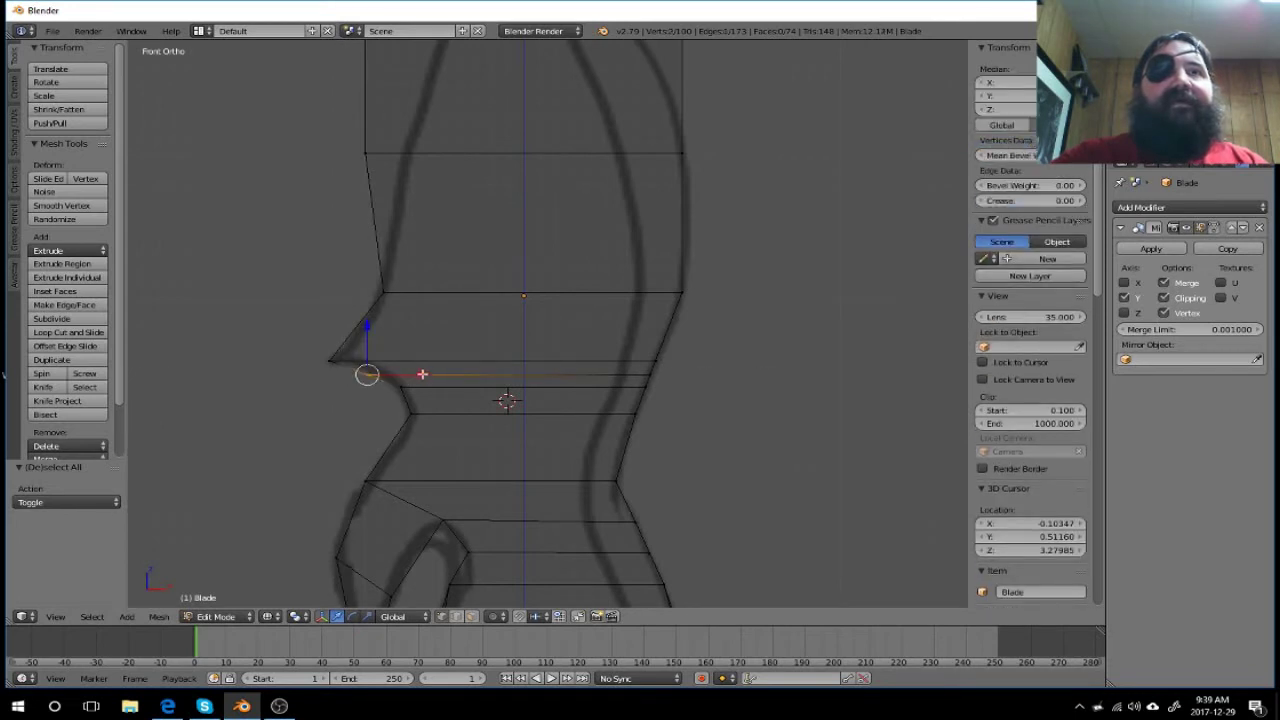
key("g")
key("x")
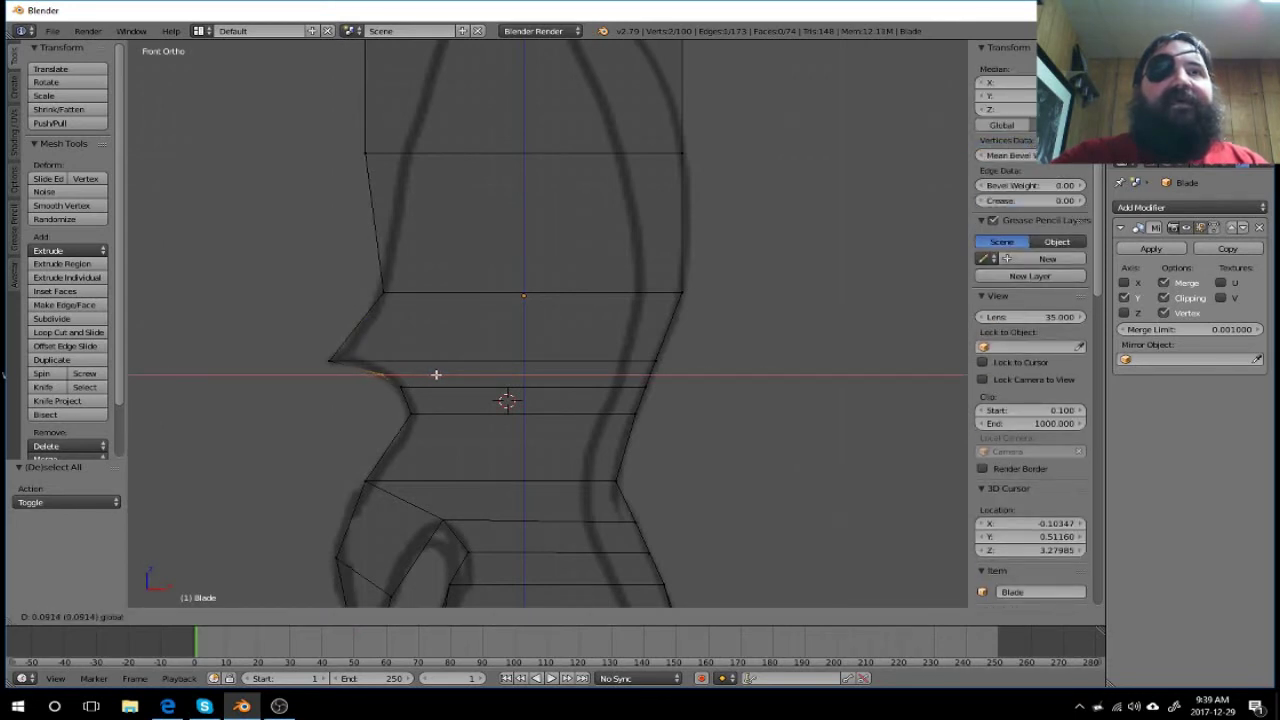
left_click(436, 374)
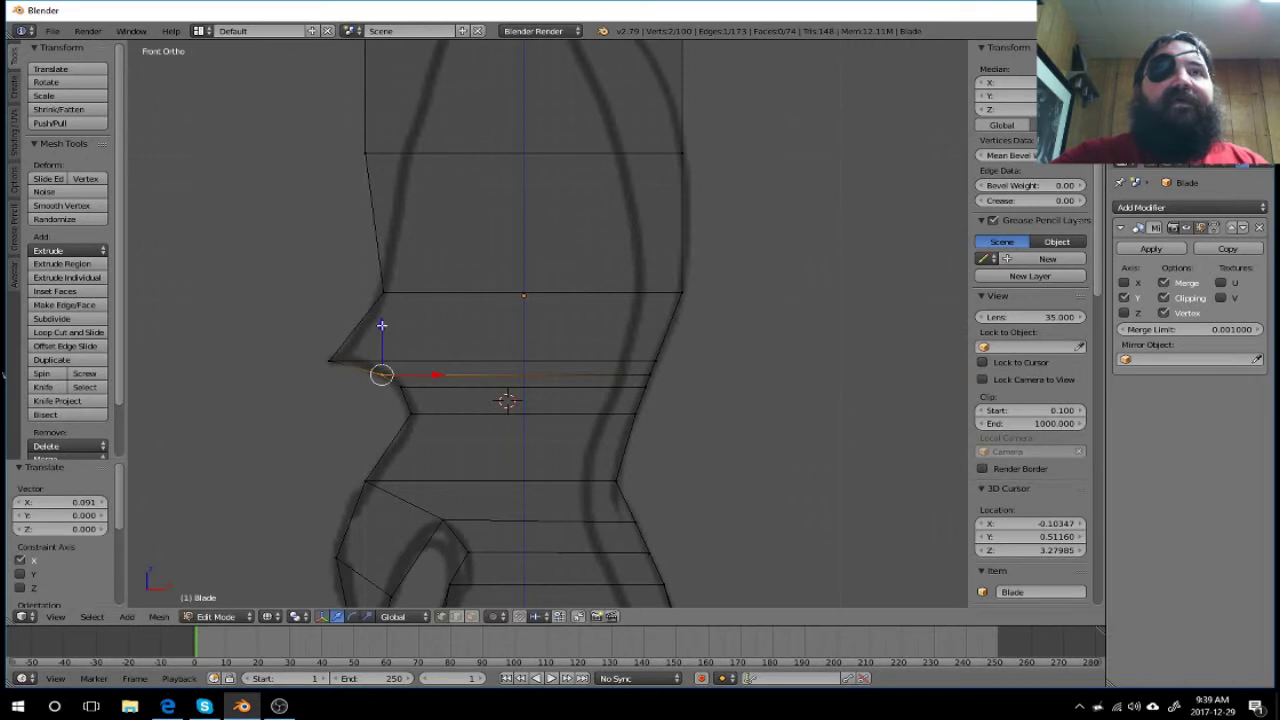
key("g")
key("z")
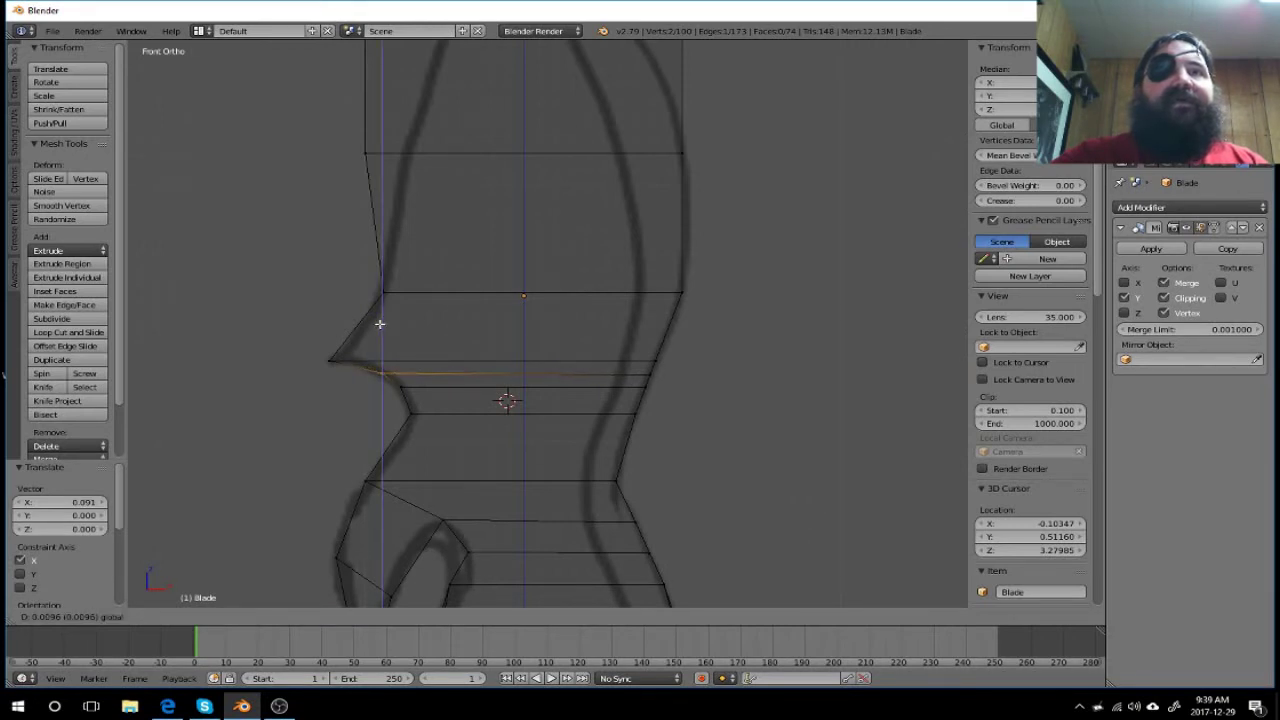
left_click(380, 323)
left_click(734, 421)
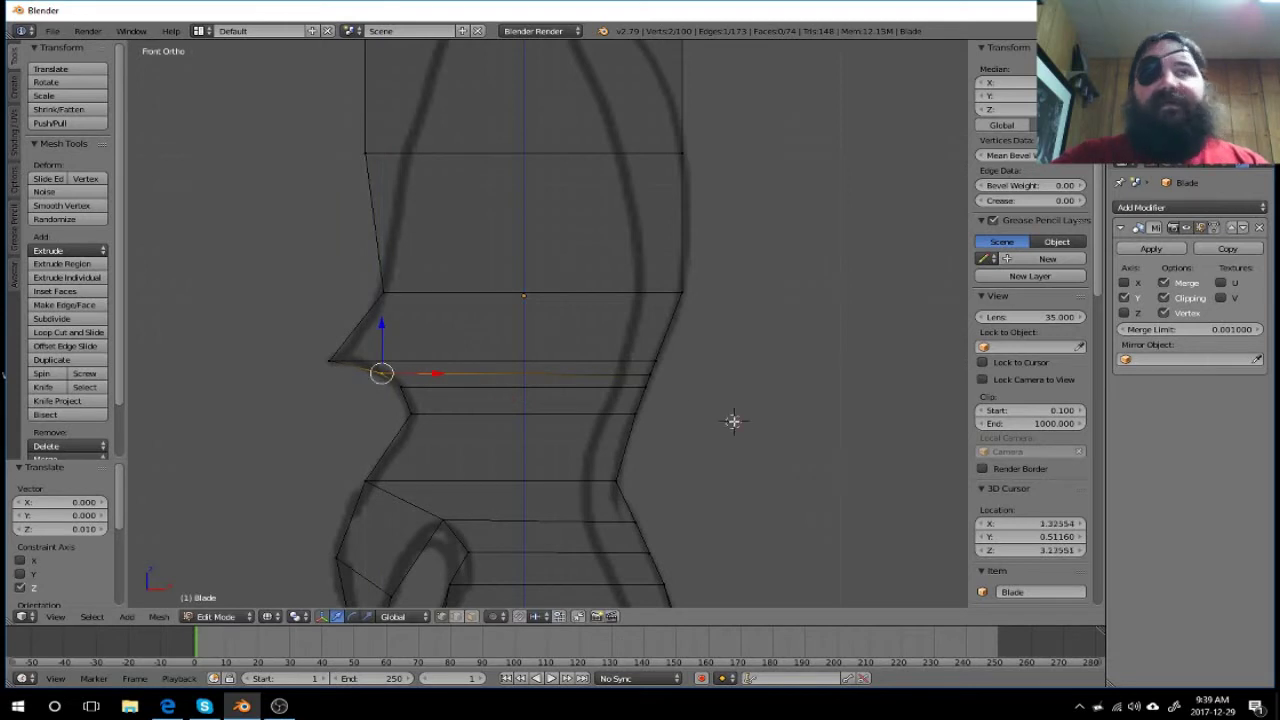
key("a")
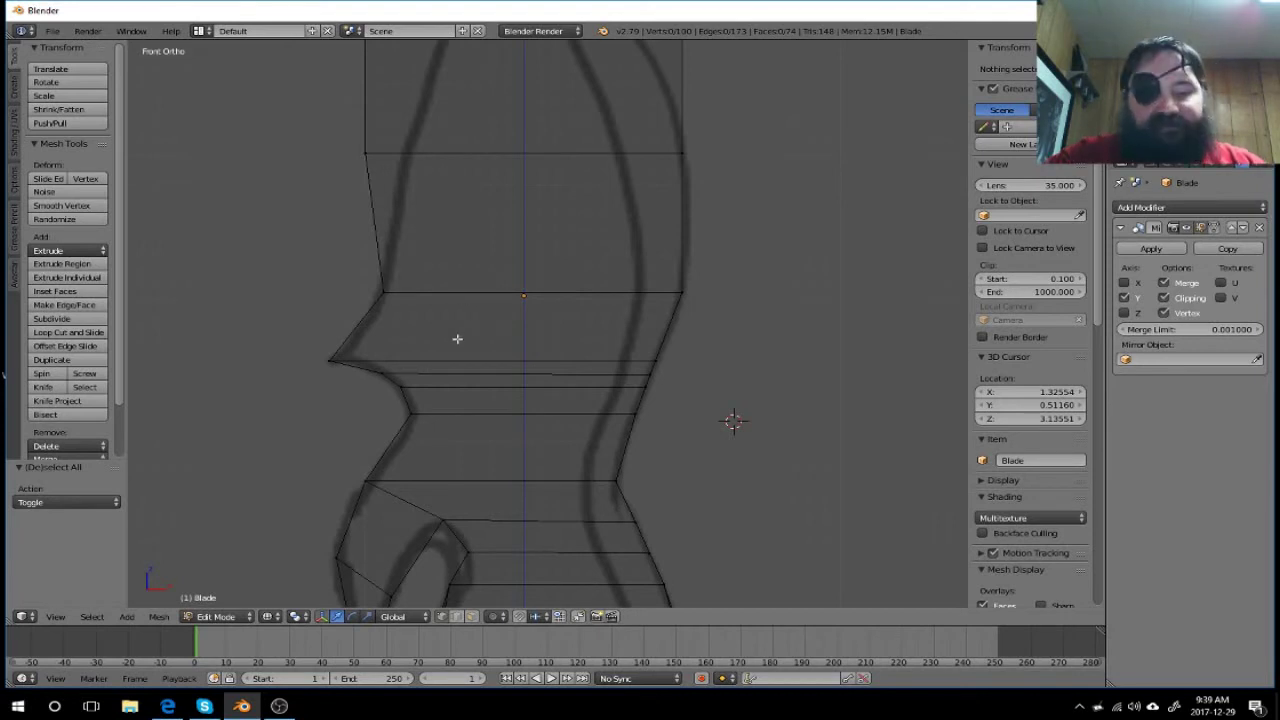
key("ctrl+r")
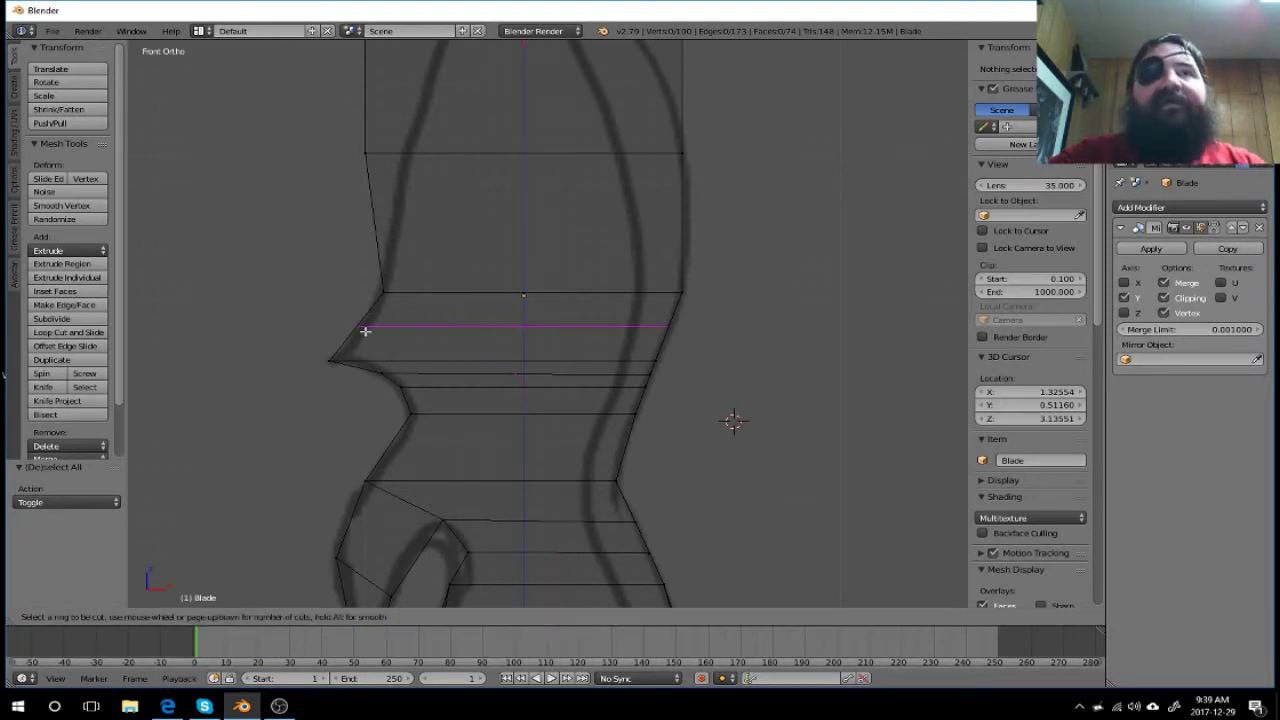
Step: Cut an edge loop just above the notch and box-select its left-end vertex
left_click(366, 330)
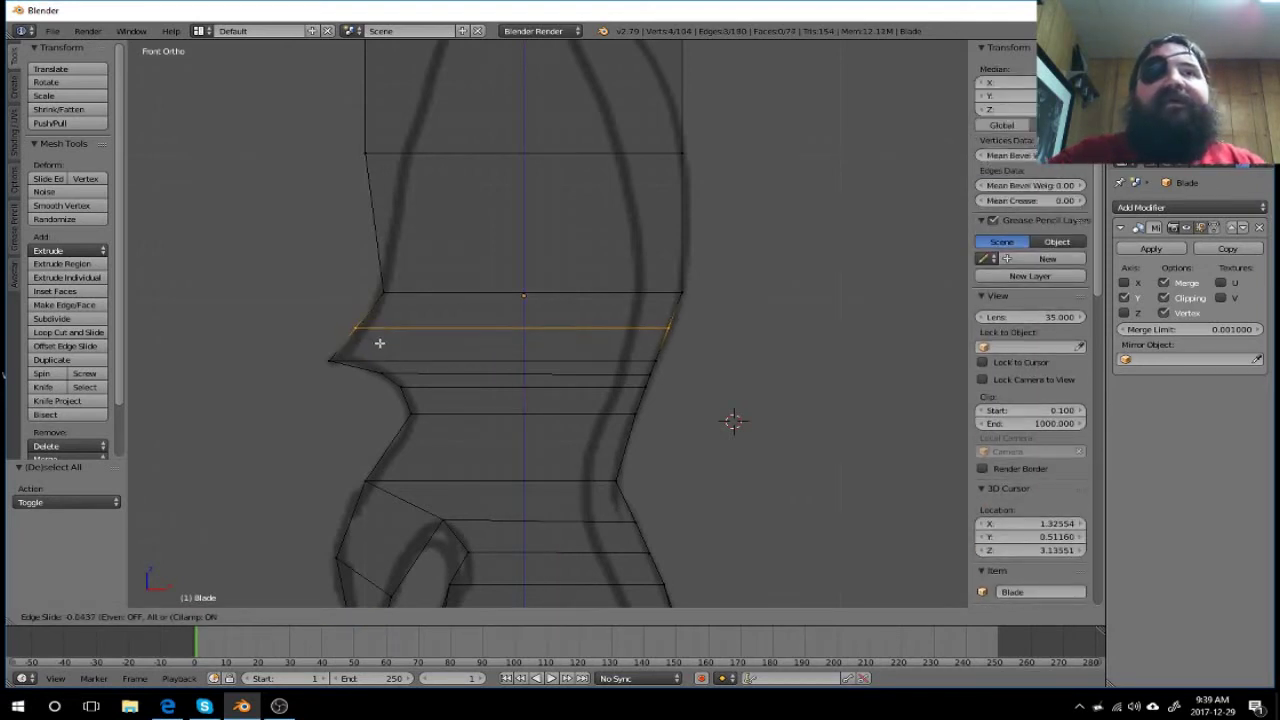
left_click(380, 344)
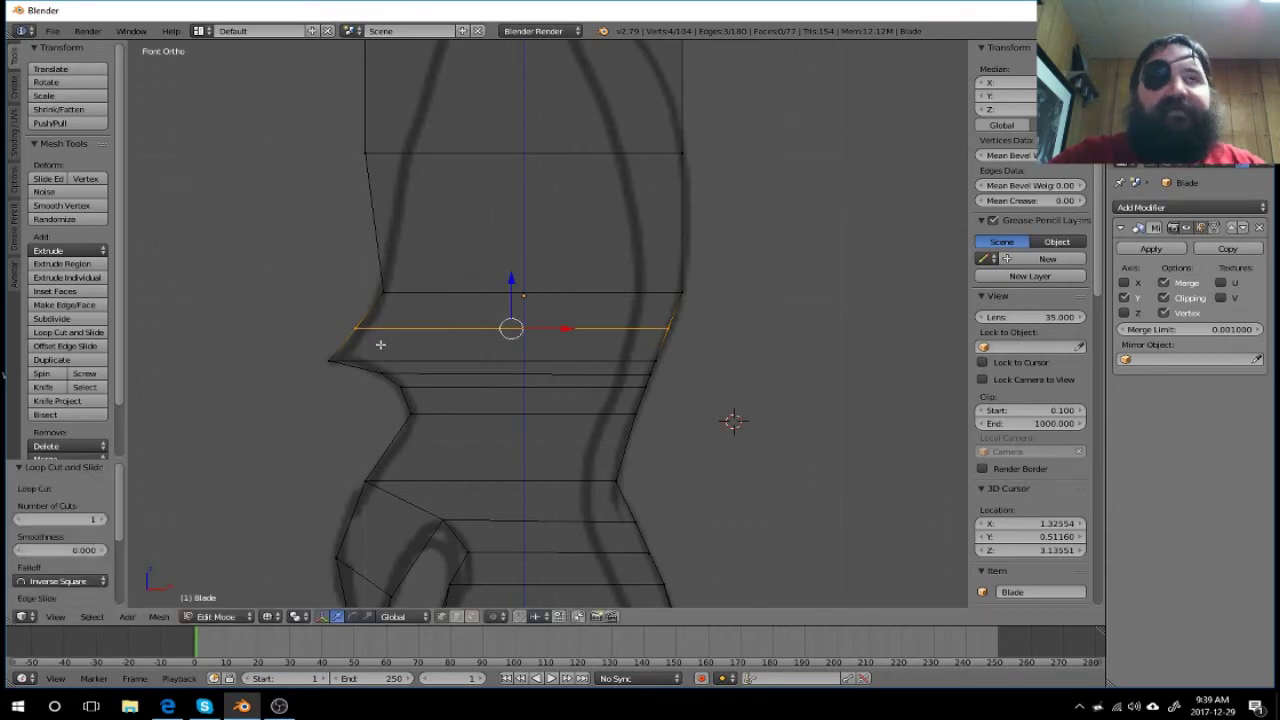
key("a")
key("b")
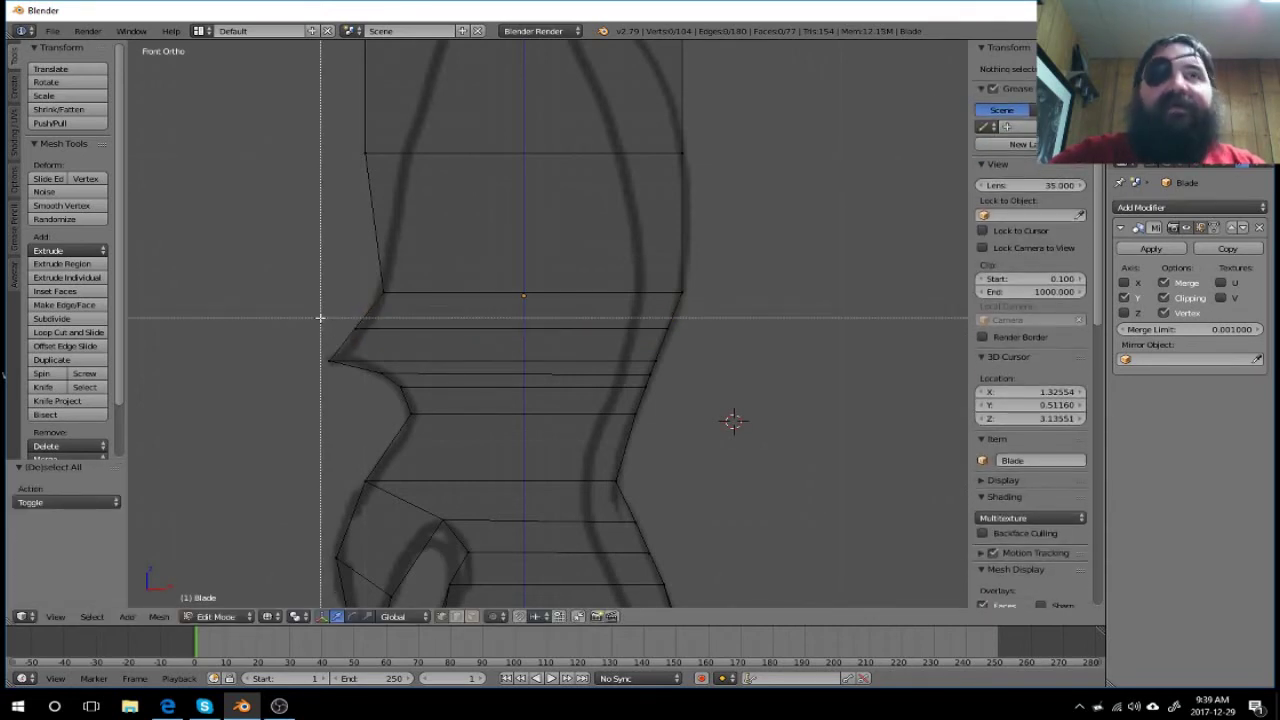
mouse_move(330, 318)
left_mouse_down()
mouse_move(376, 342)
mouse_move(415, 329)
left_mouse_up()
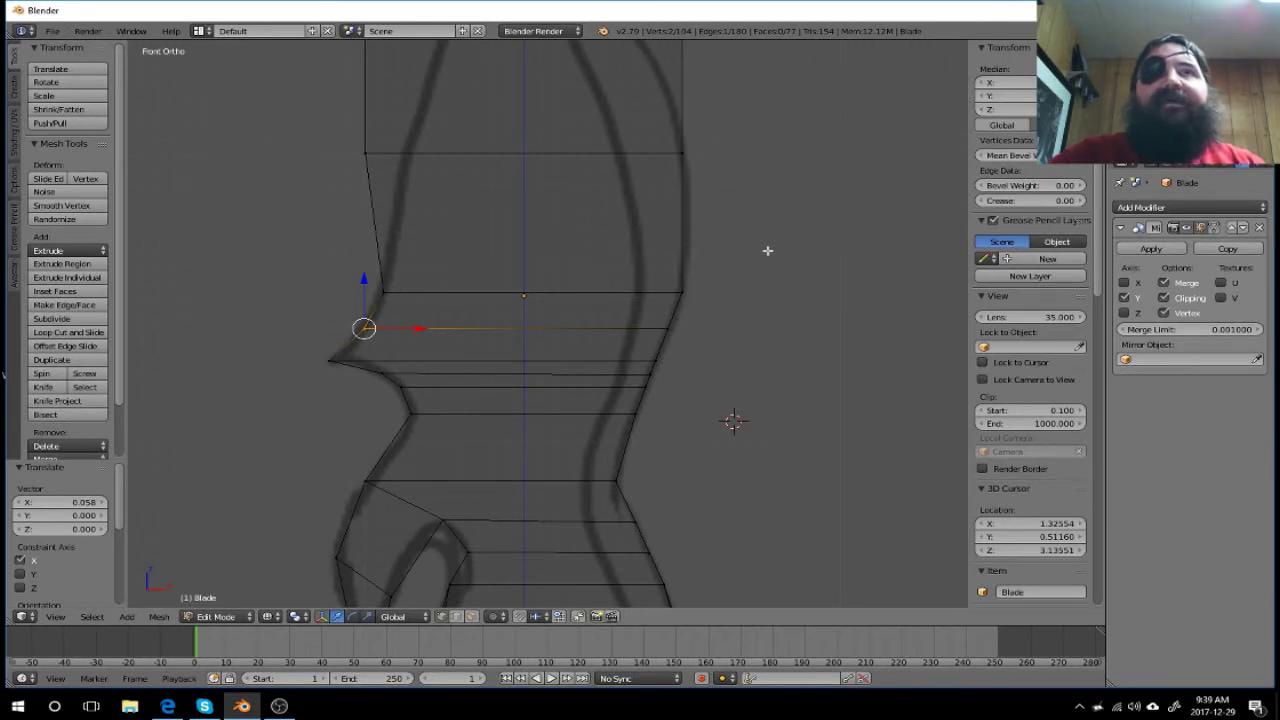
mouse_move(783, 200)
middle_mouse_down("shift")
mouse_move(749, 466)
mouse_move(780, 507)
middle_mouse_up("shift")
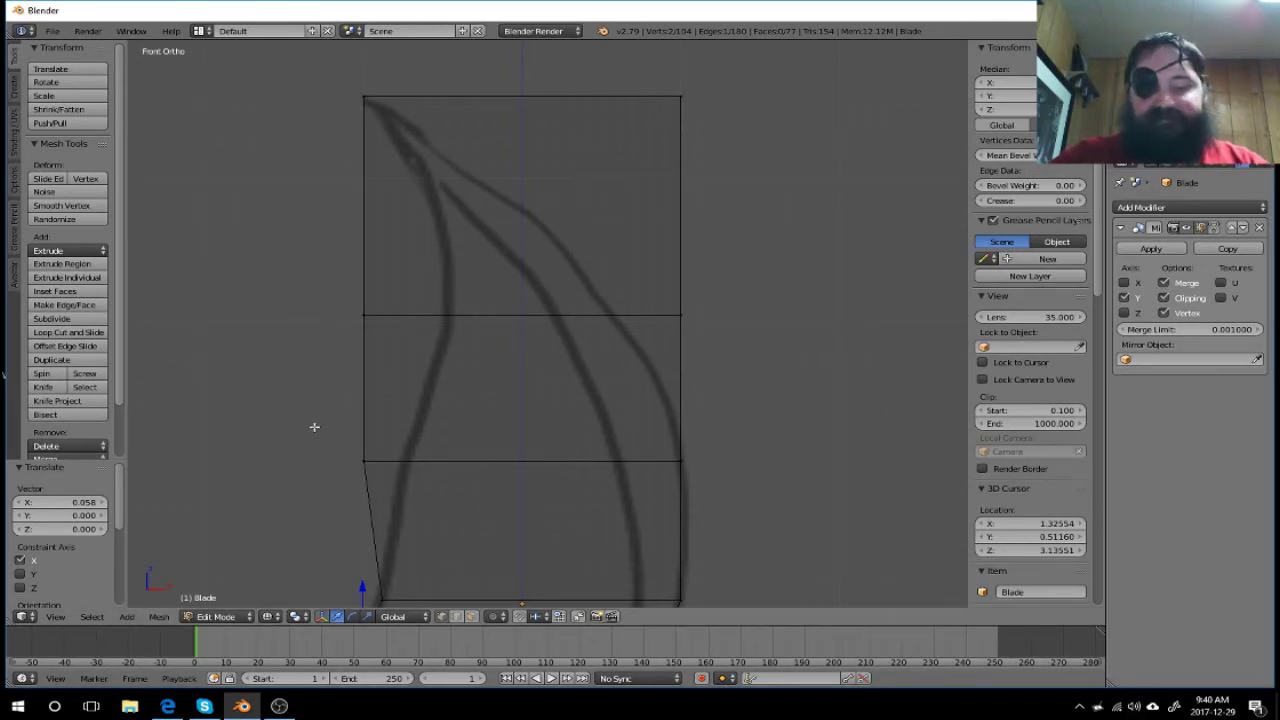
Step: Slide two left-edge blade vertices right along X onto the template's inner curve
key("a")
key("a")
key("a")
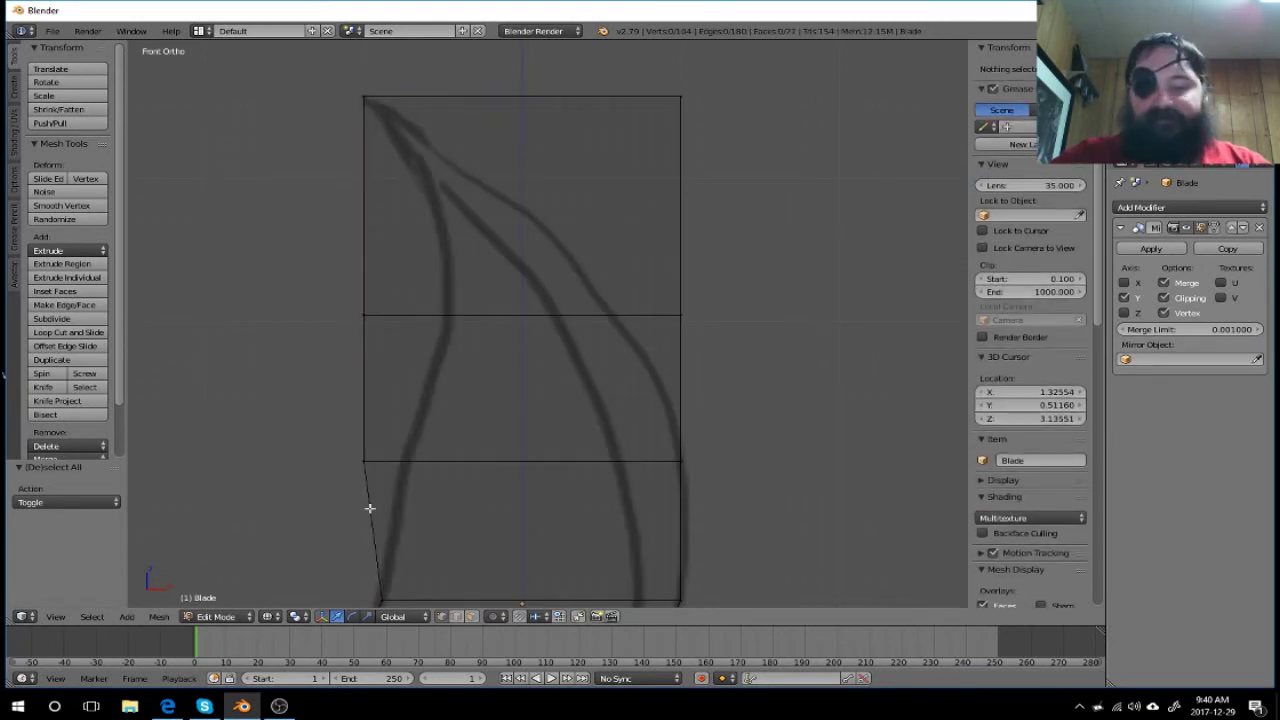
key("b")
mouse_move(293, 435)
left_mouse_down()
mouse_move(376, 497)
mouse_move(425, 465)
left_mouse_up()
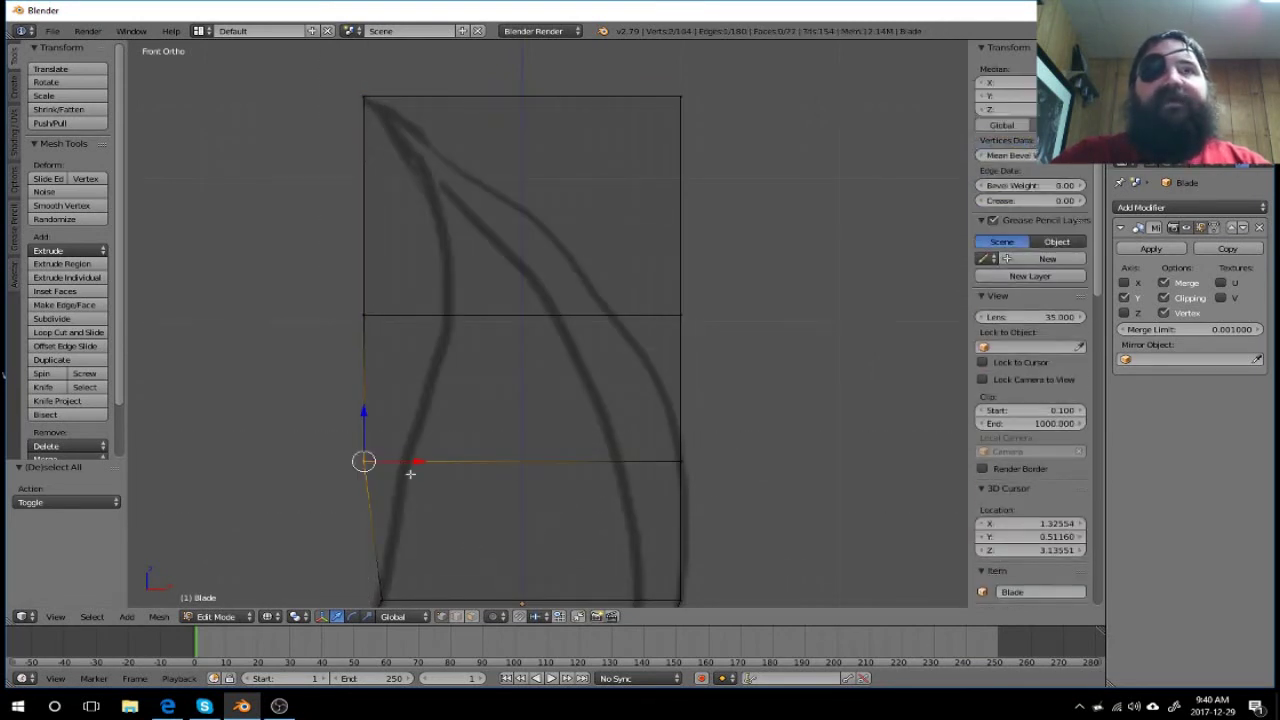
key("g")
key("x")
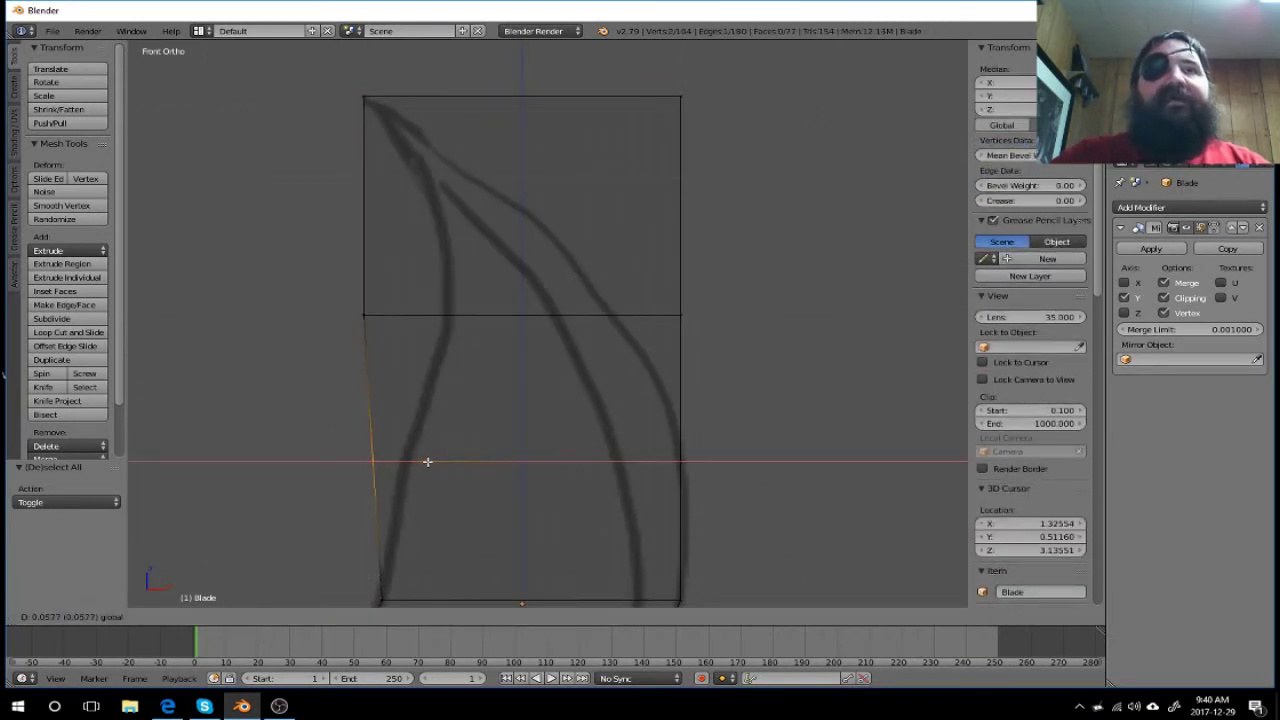
left_click(456, 460)
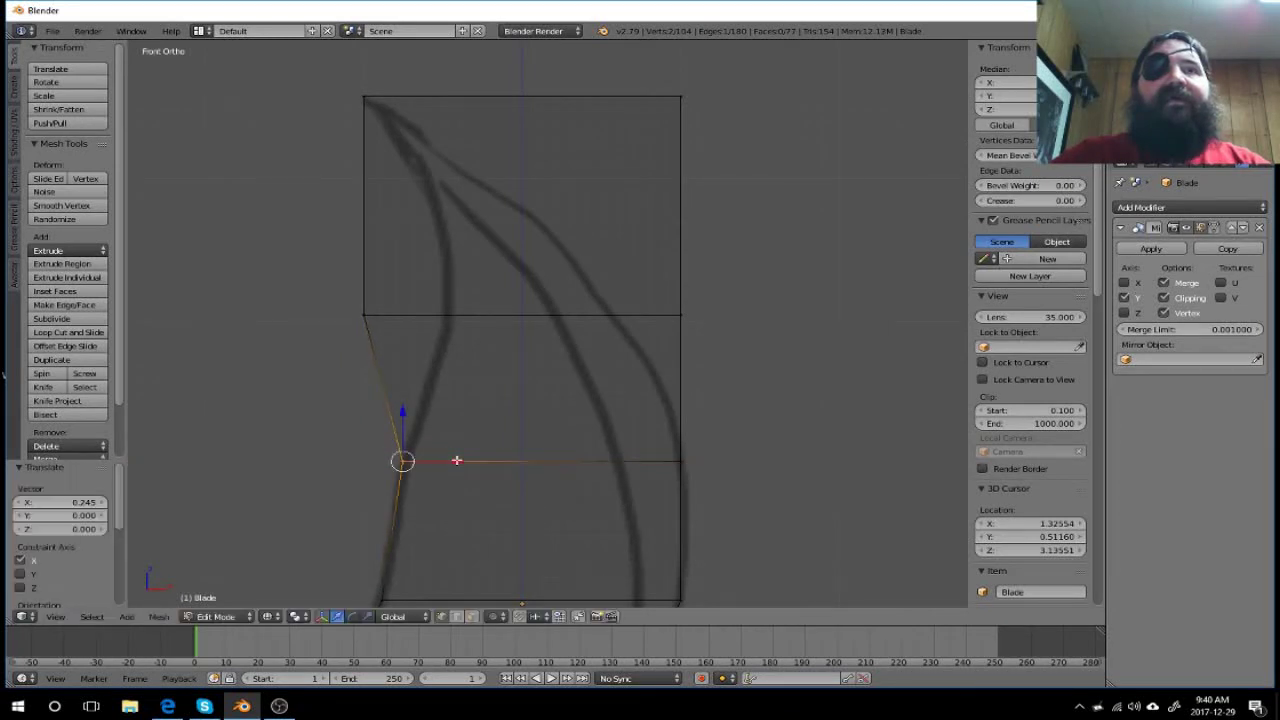
key("a")
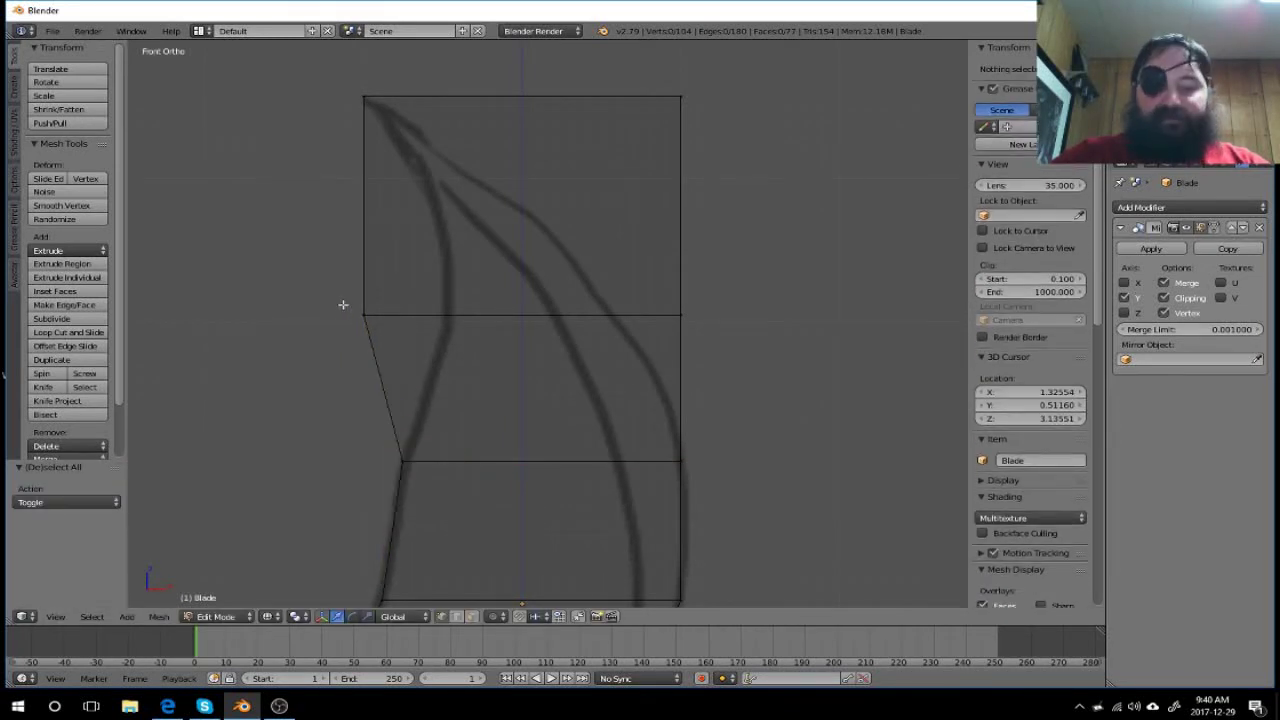
key("b")
left_click_drag(323, 283, 434, 341)
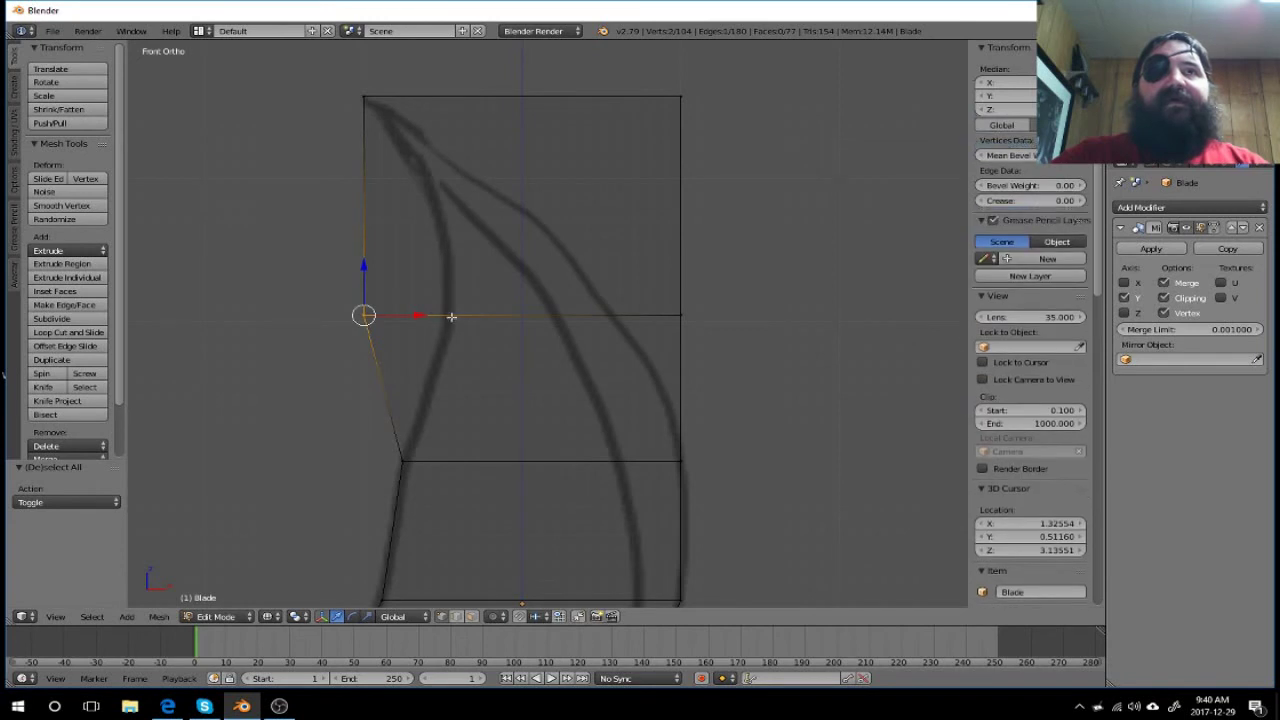
key("g")
key("x")
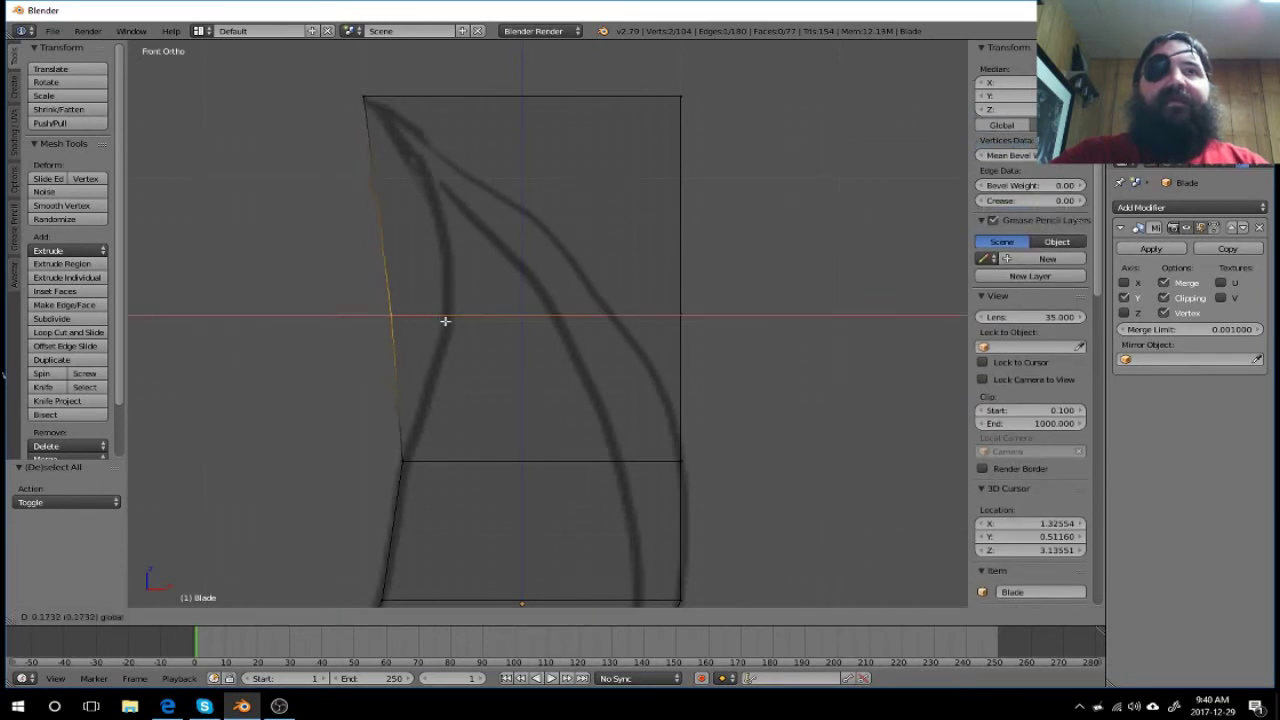
left_click(498, 331)
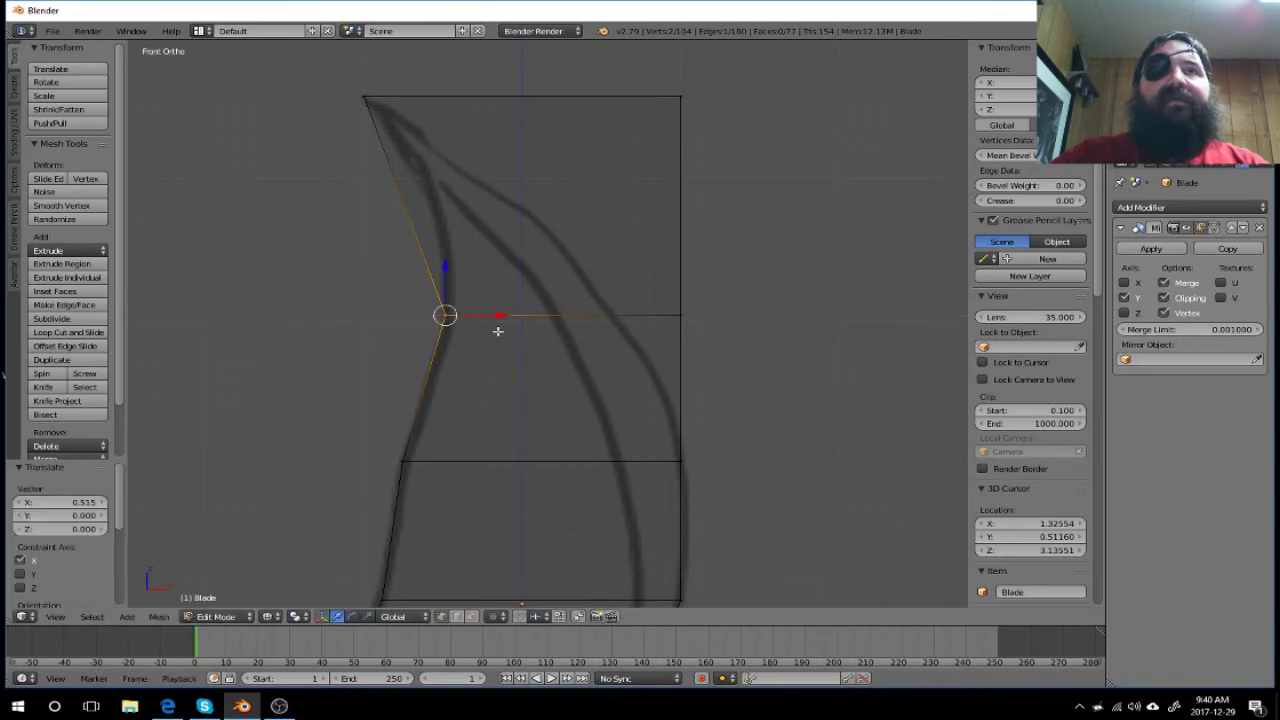
Step: Add an edge loop near the tip and slide its left vertex onto the template edge
key("a")
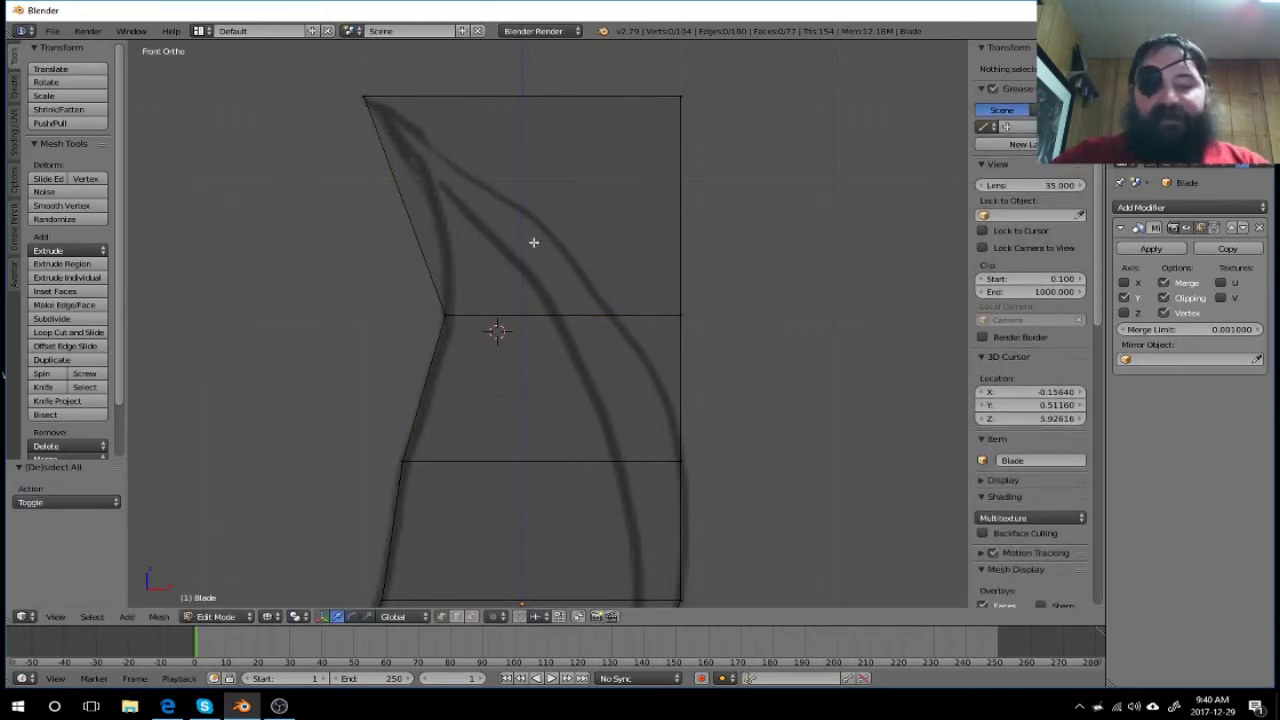
key("ctrl+r")
left_click(414, 242)
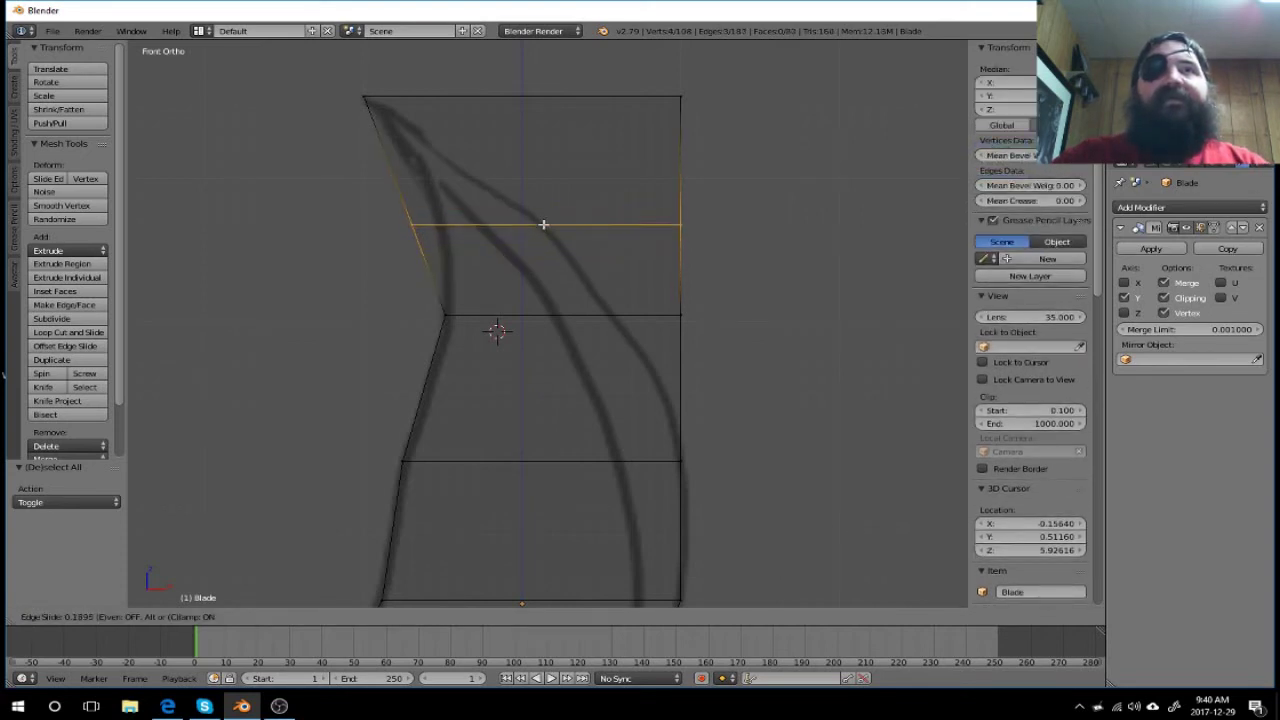
left_click(545, 228)
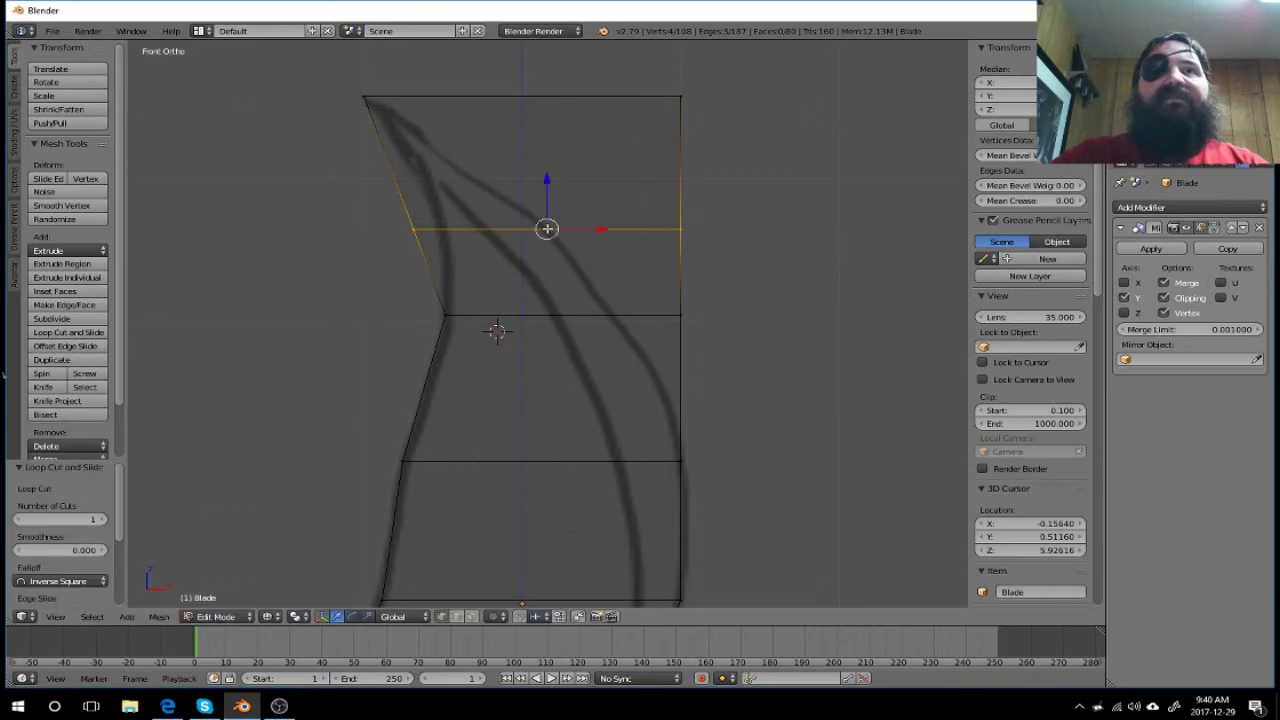
key("a")
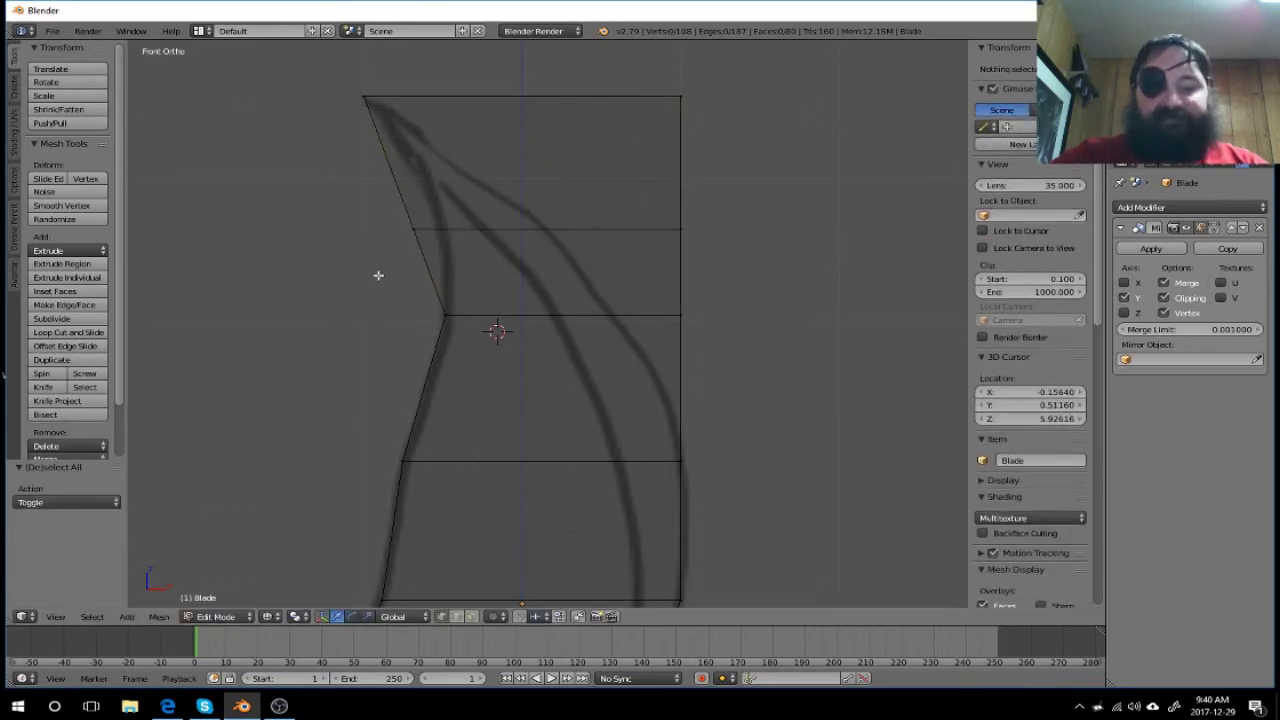
key("b")
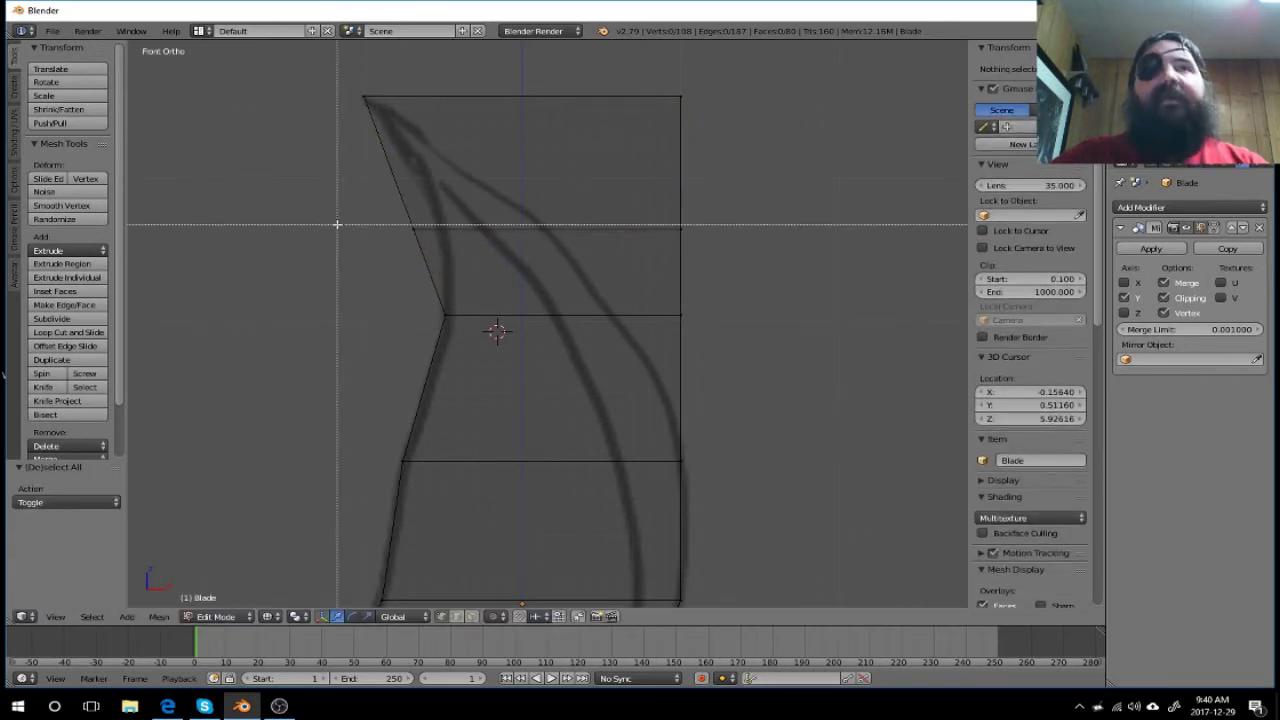
left_click_drag(340, 217, 430, 245)
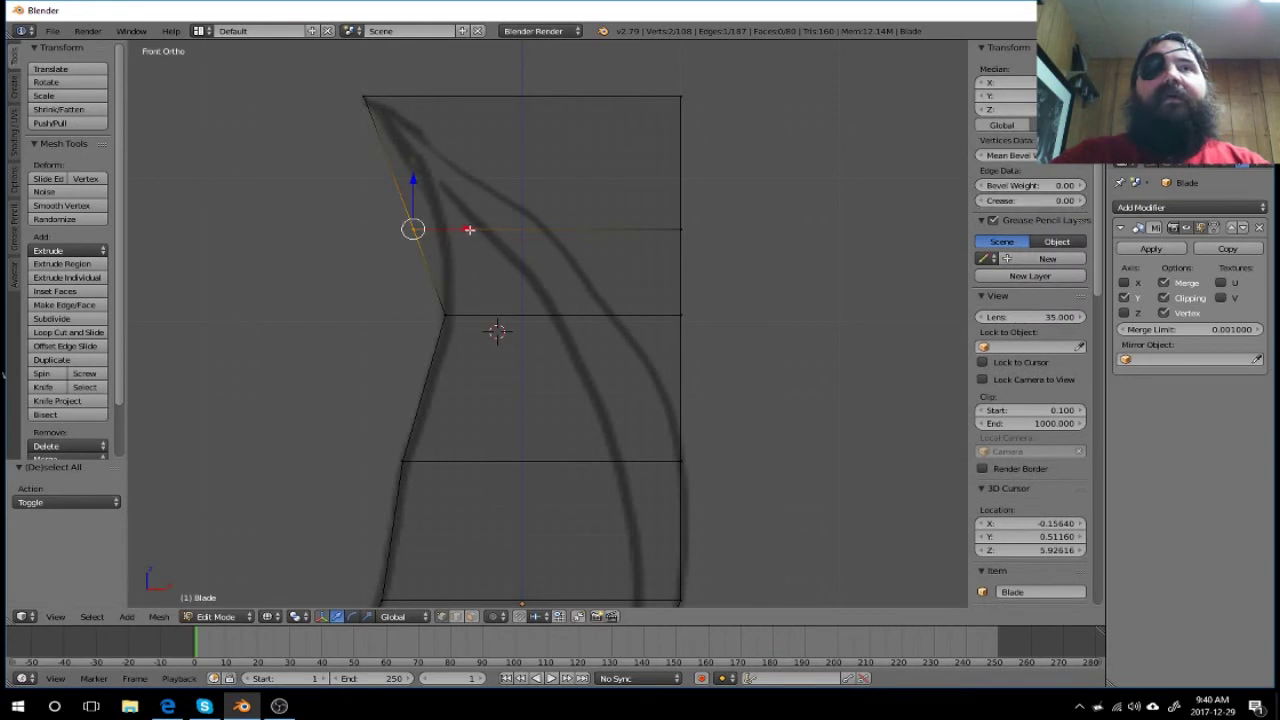
key("g")
key("x")
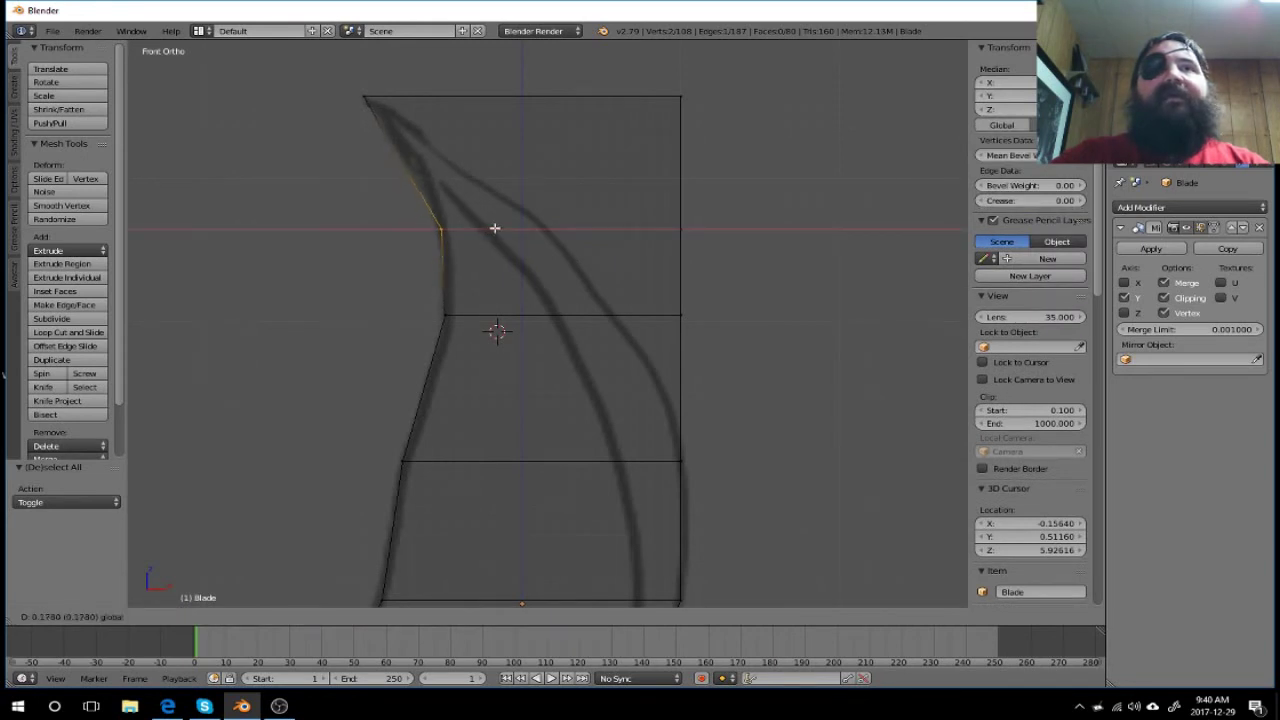
left_click(494, 228)
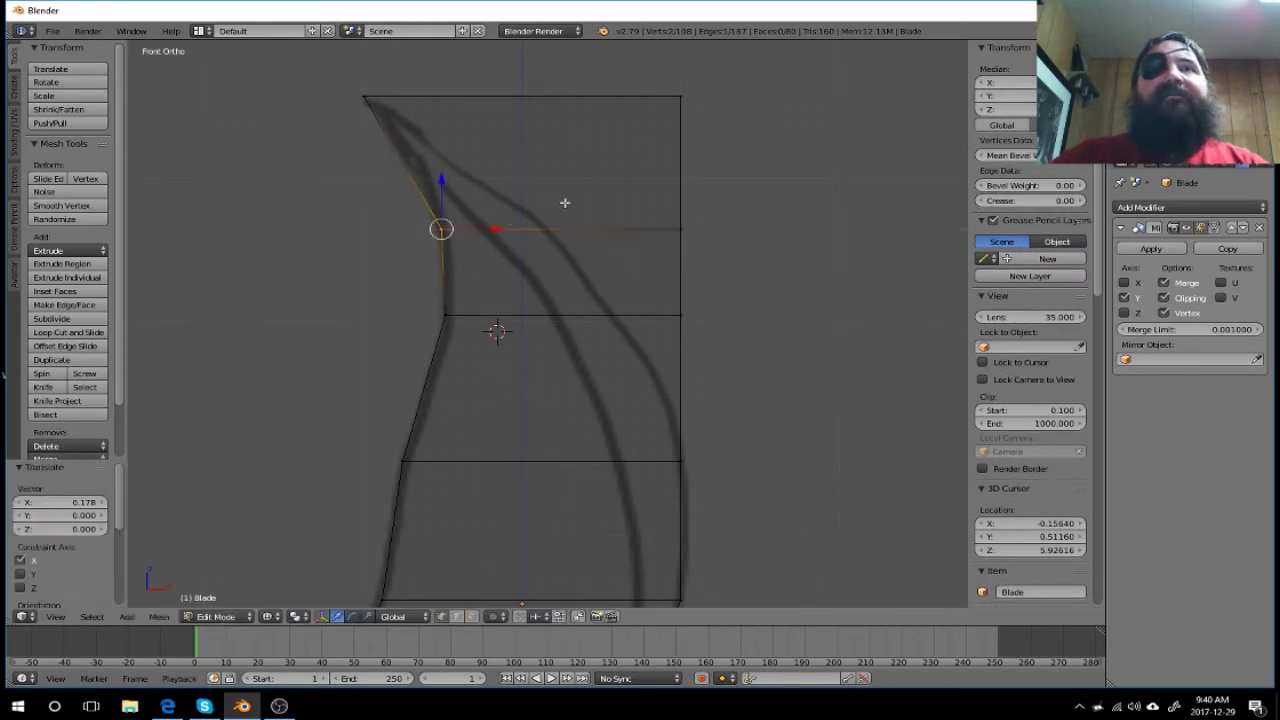
Step: Begin another edge loop cut near the blade's top
key("a")
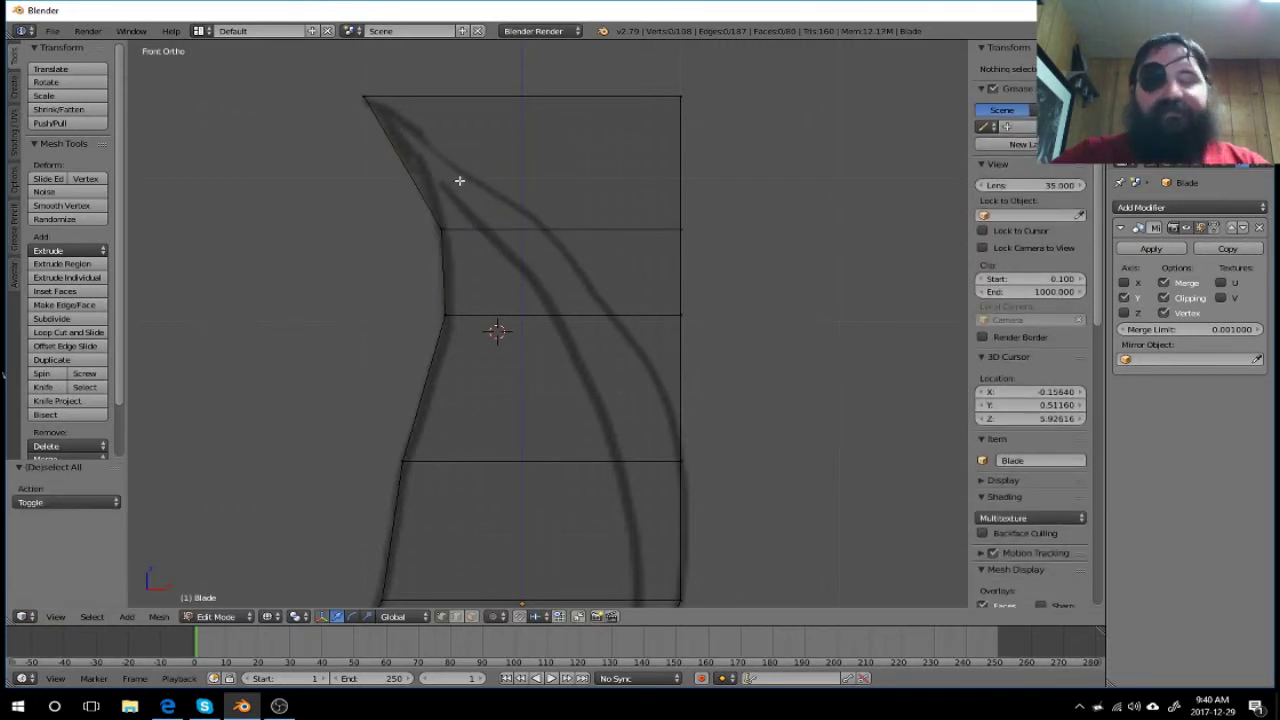
key("ctrl+r")
left_click(431, 167)
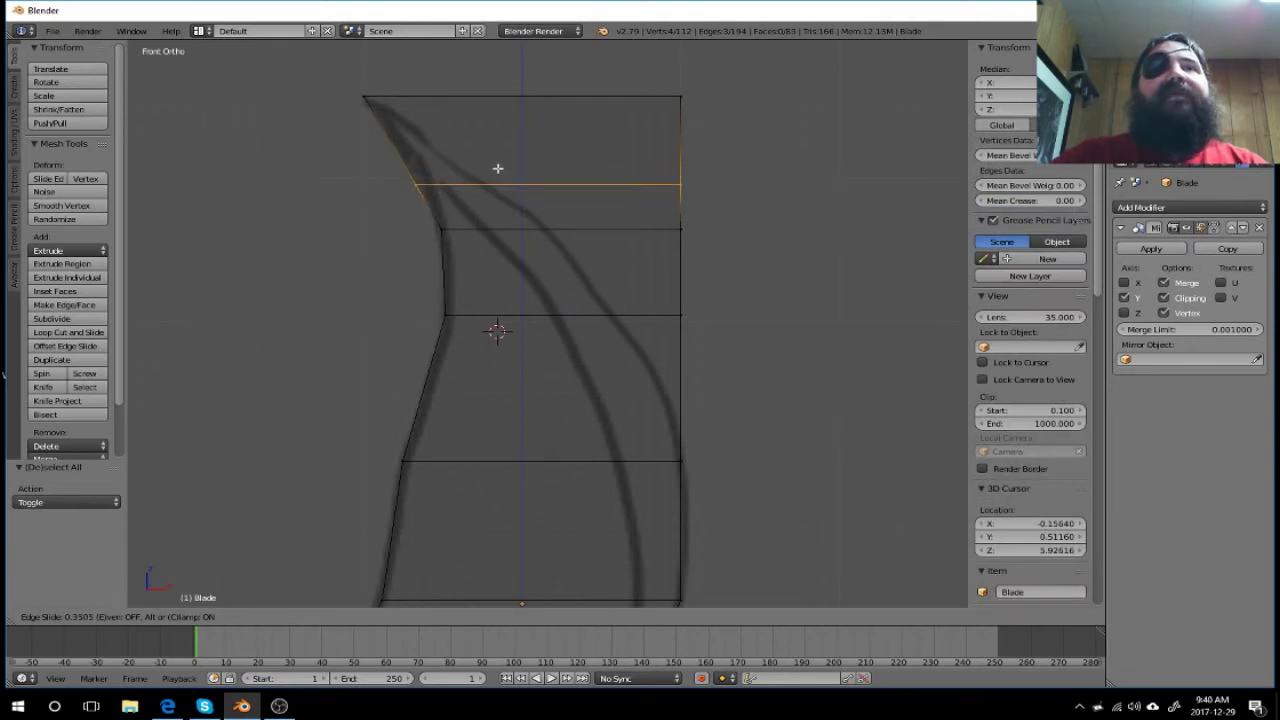
Step: Confirm the new top loop and slide its left vertex along X onto the template edge
left_click(497, 168)
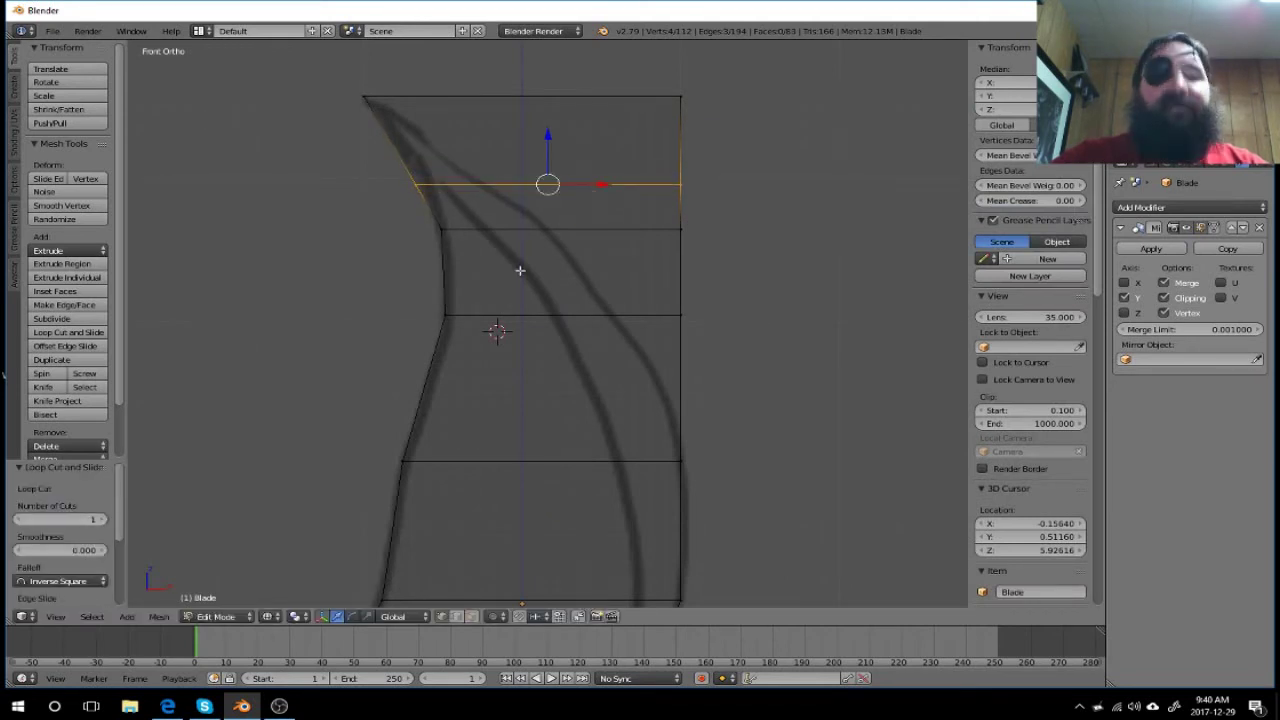
key("a")
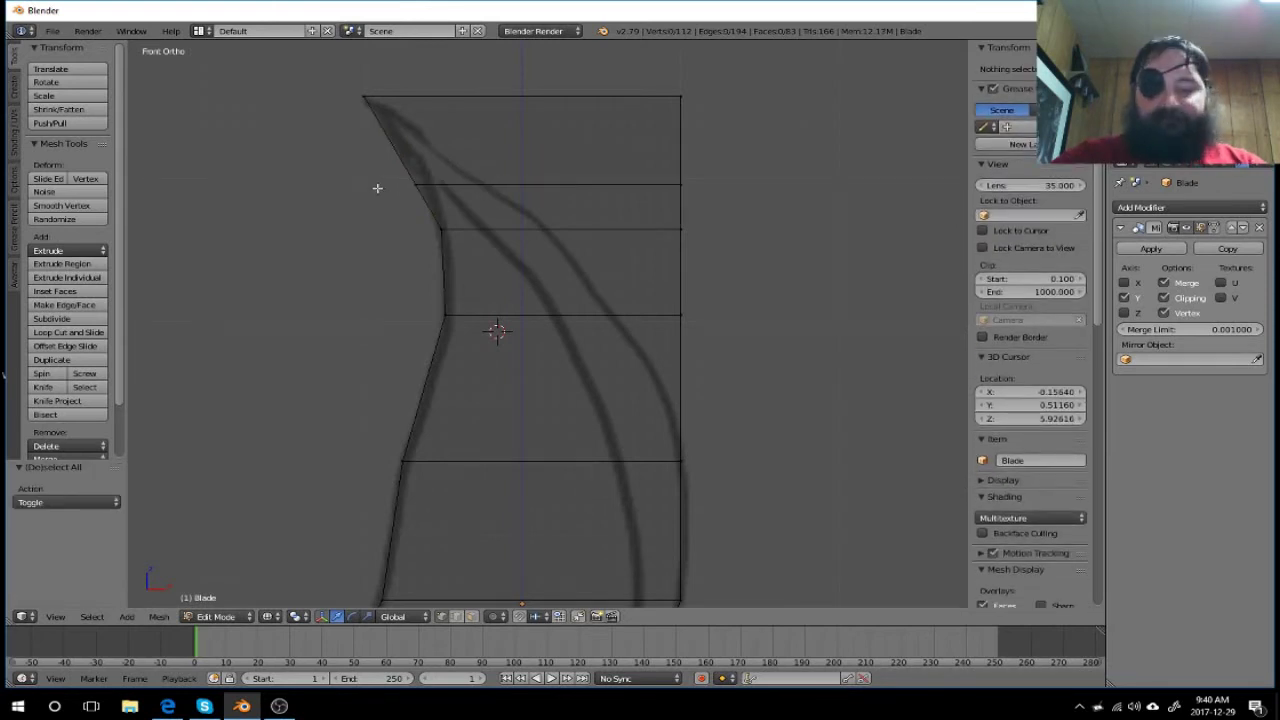
key("b")
left_click_drag(371, 169, 454, 196)
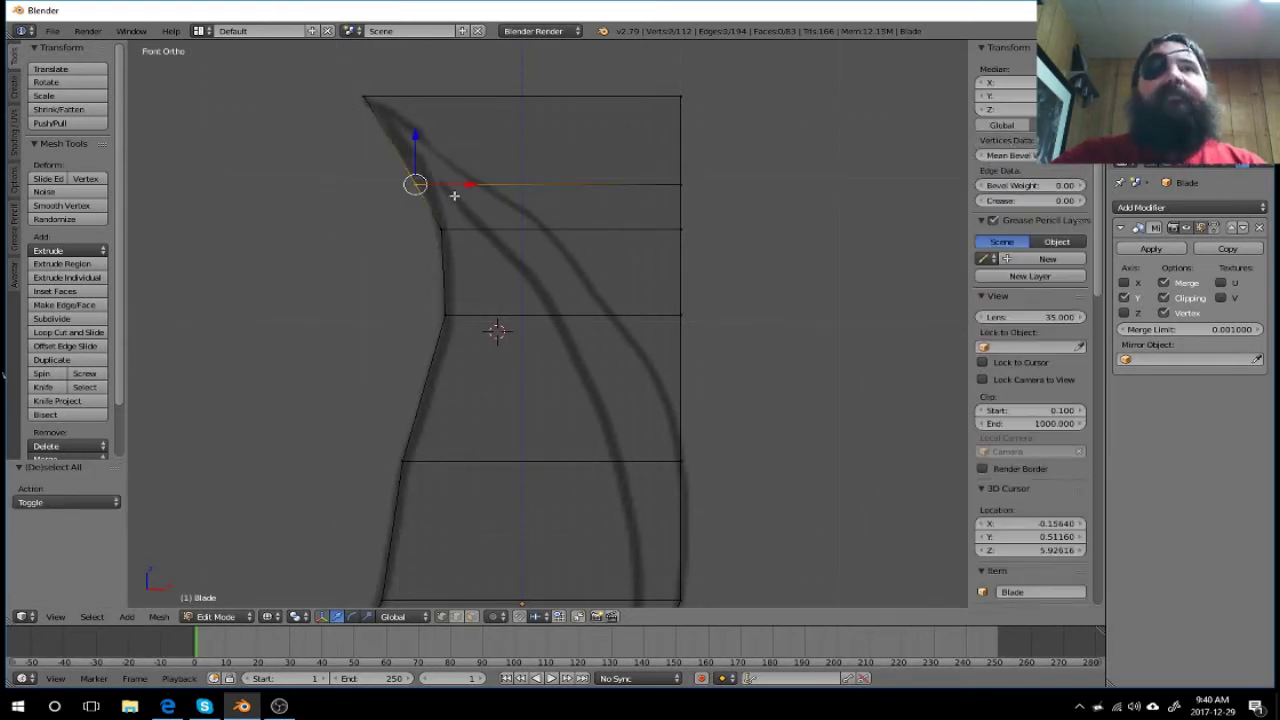
key("g")
key("x")
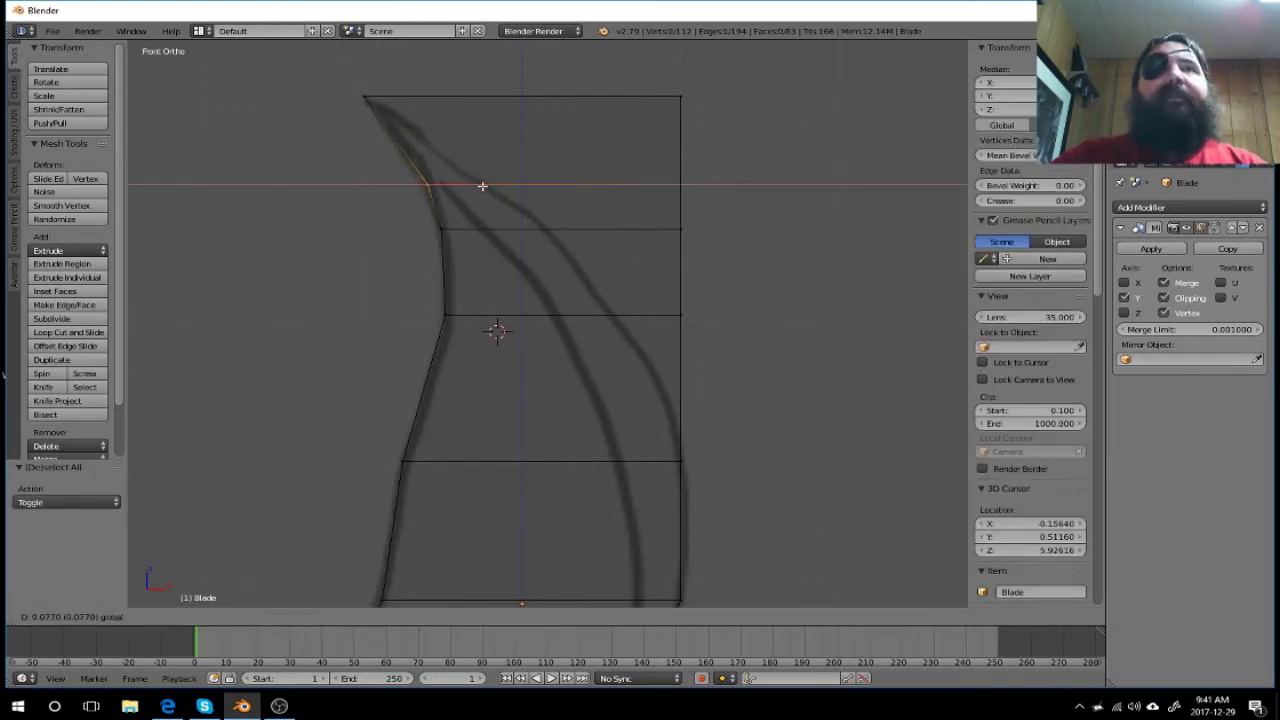
left_click(479, 186)
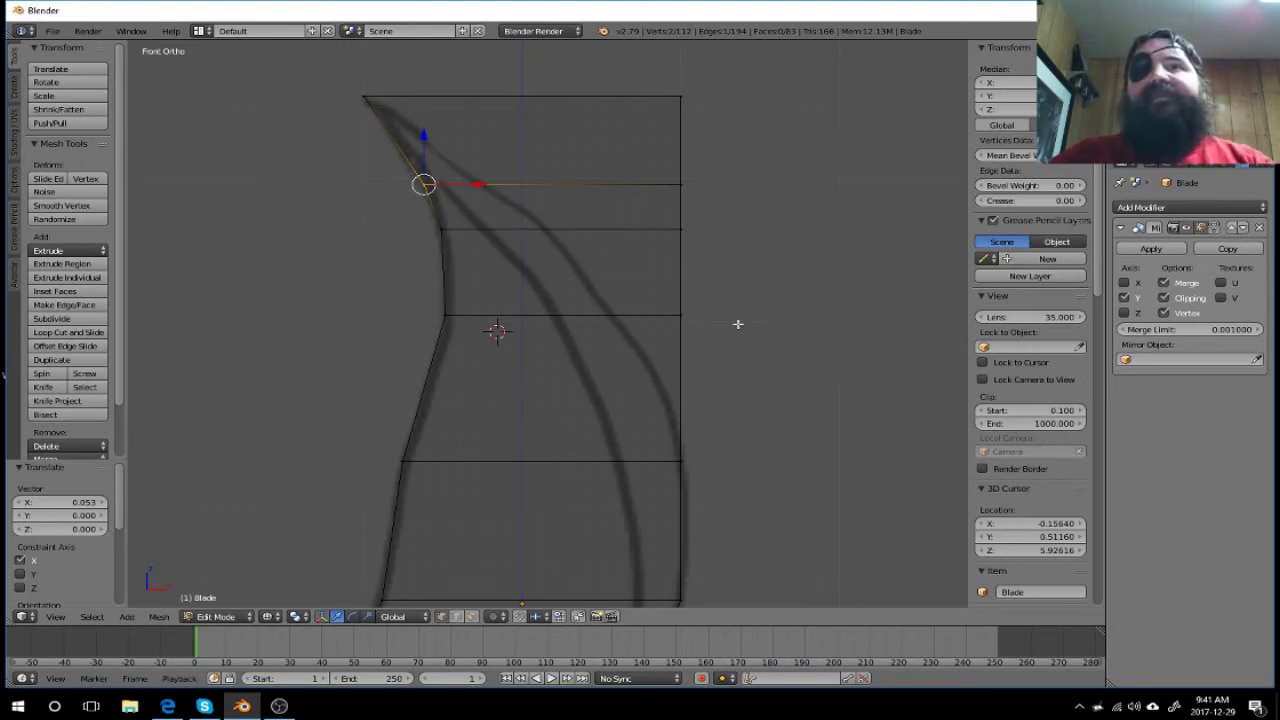
Step: Move the middle loop's right vertex left along X onto the template curve
key("a")
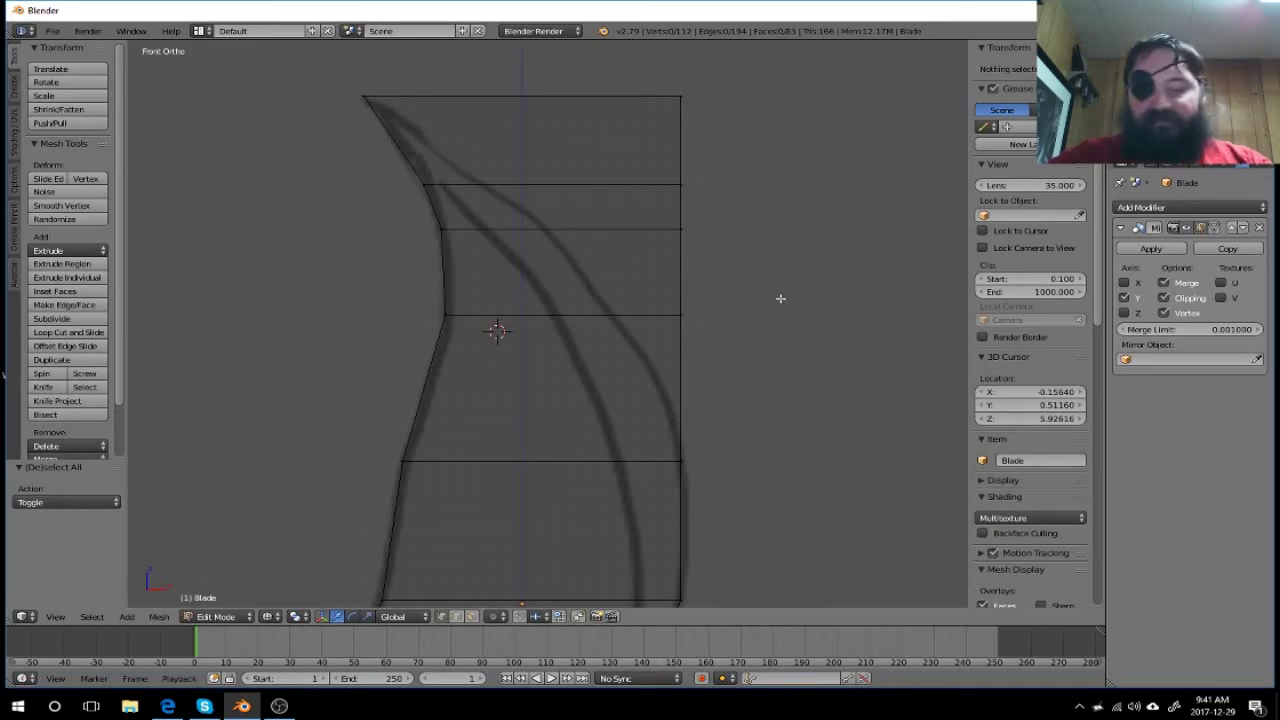
right_click(692, 313)
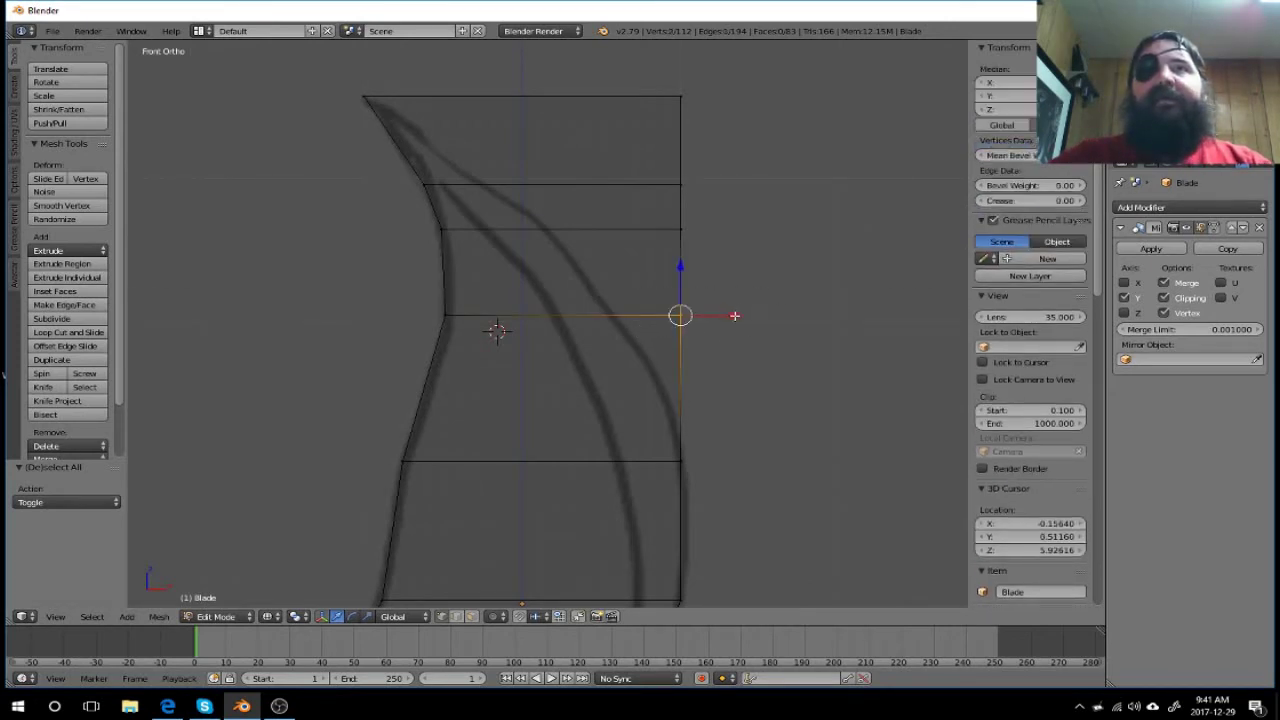
key("g")
key("x")
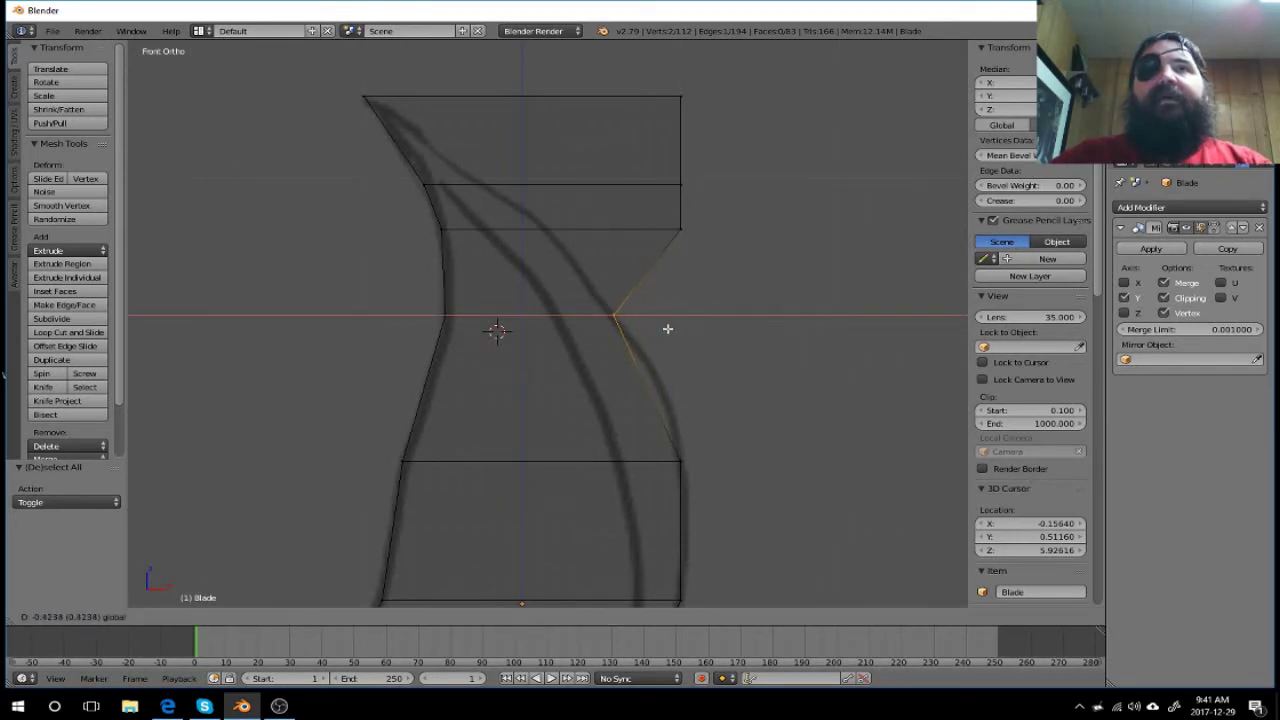
left_click(667, 328)
Step: Add an edge loop across the lower middle and slide its right vertex onto the curve
key("a")
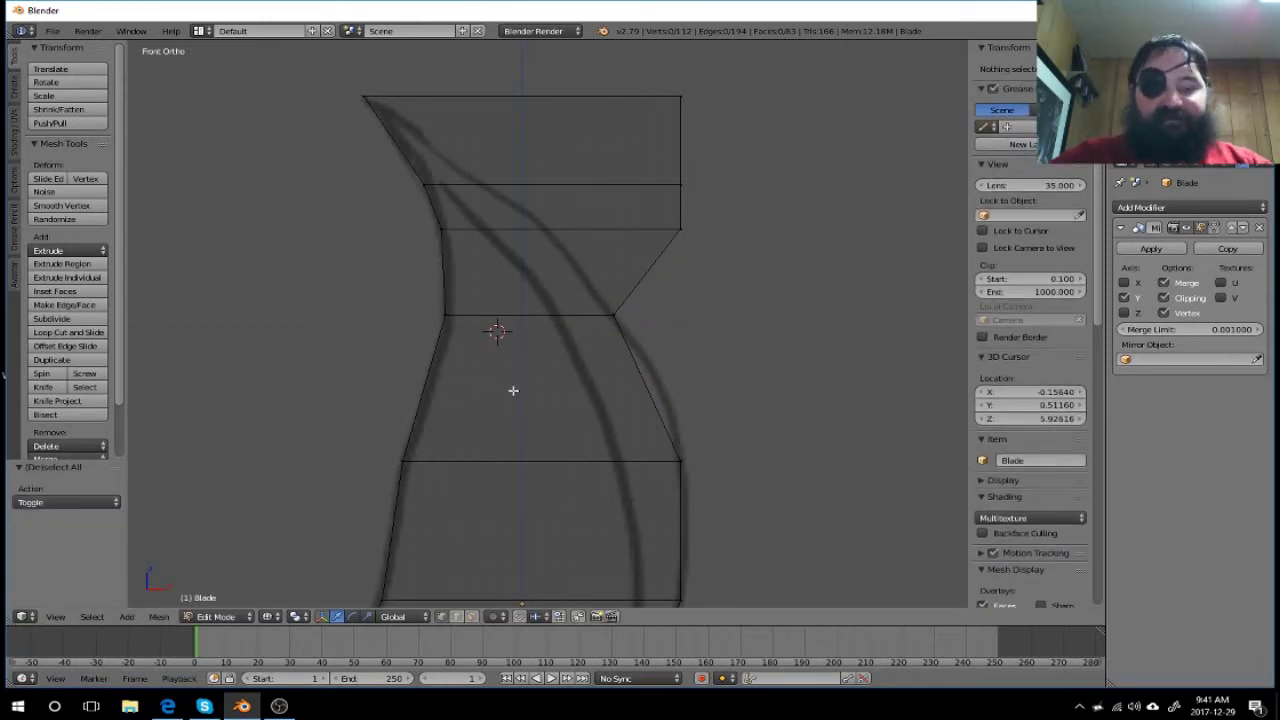
key("ctrl+r")
left_click(453, 379)
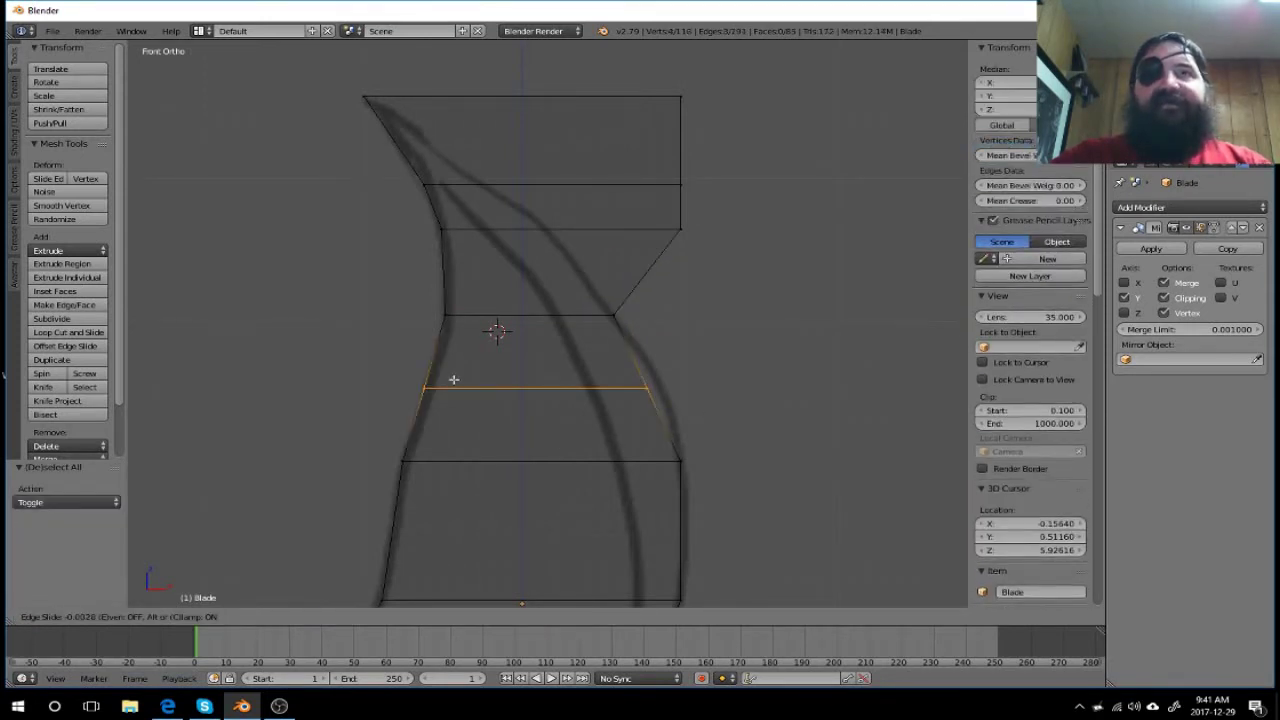
left_click(461, 375)
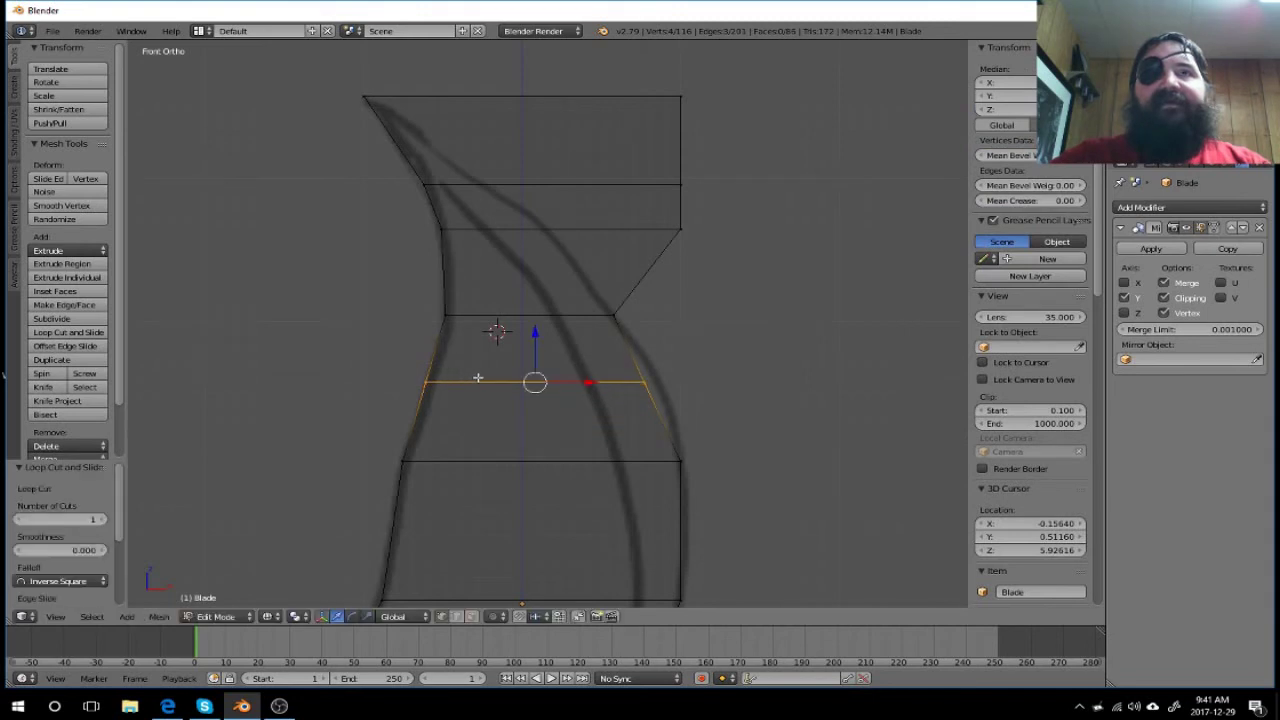
key("a")
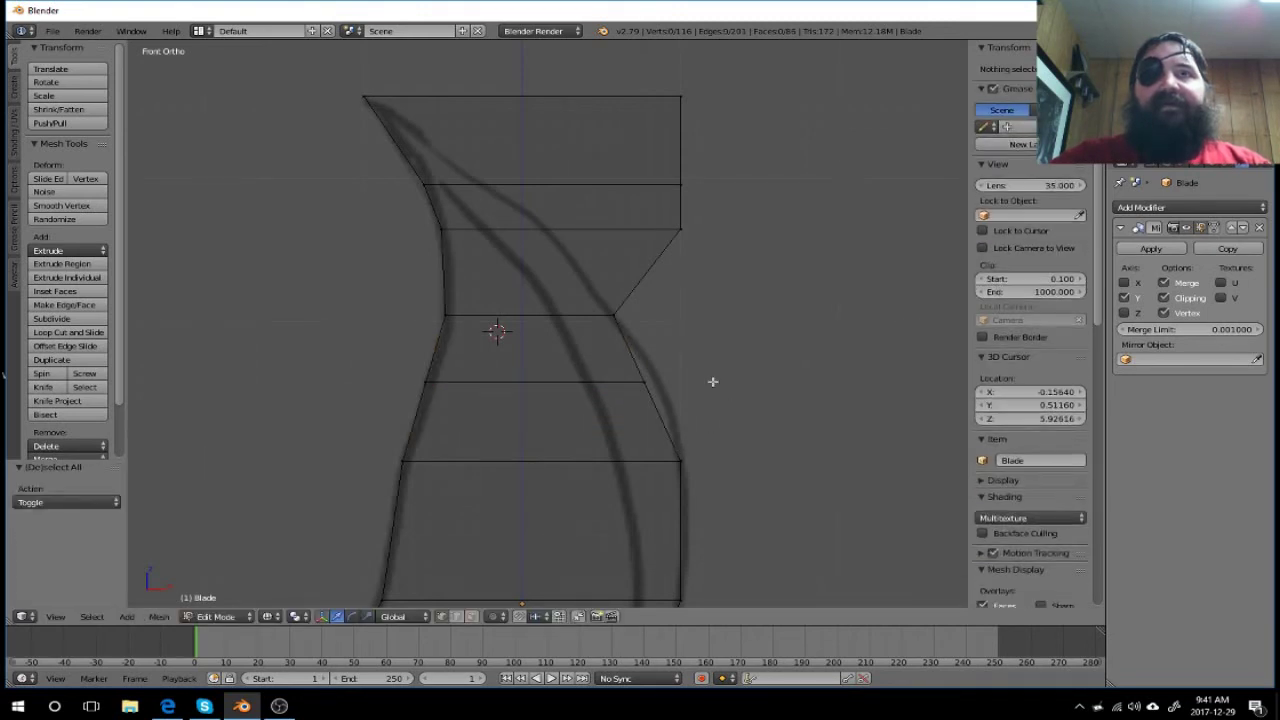
key("b")
left_click_drag(705, 357, 622, 390)
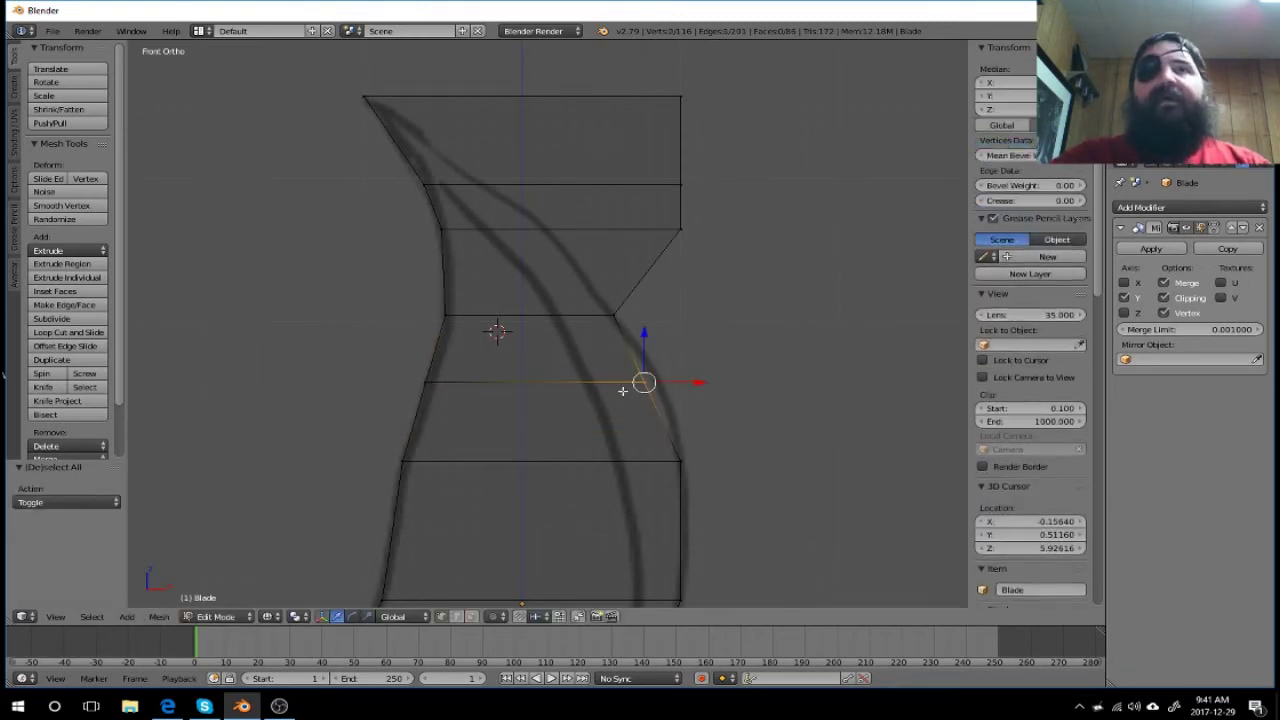
left_click_drag(699, 382, 713, 382)
Step: Pull the right vertices of the upper and topmost loops left onto the hook curve
key("a")
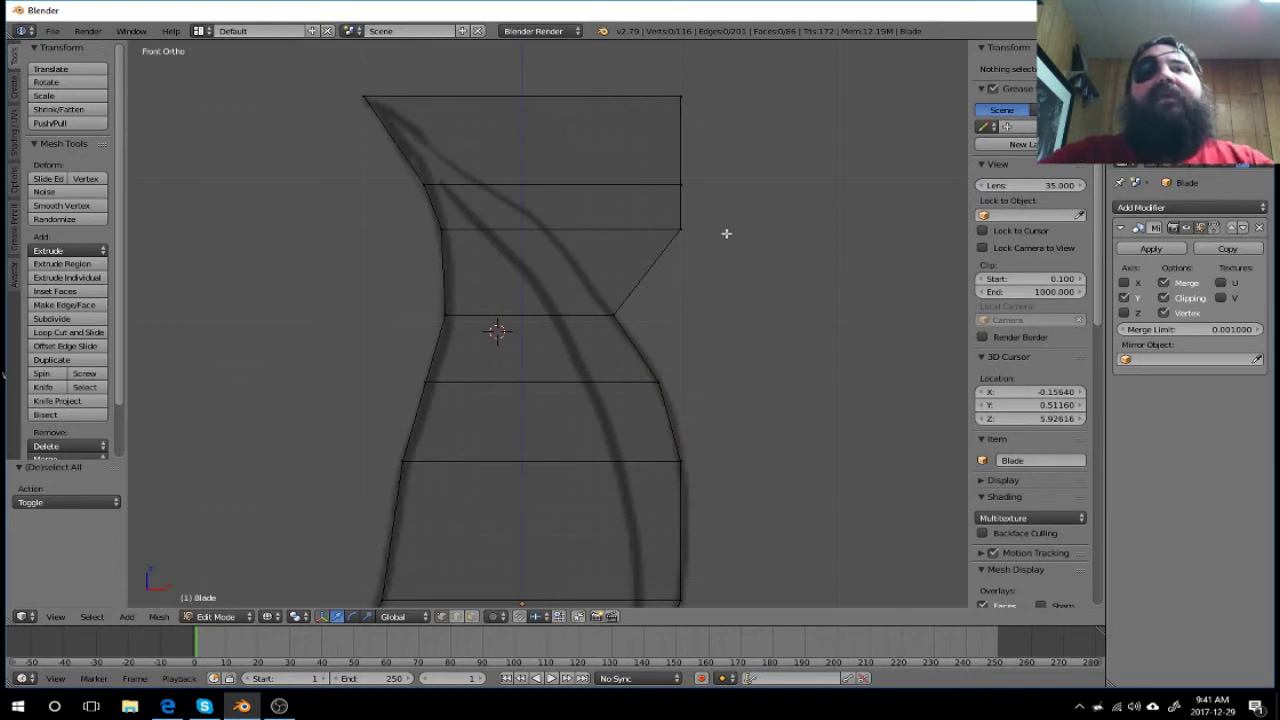
key("b")
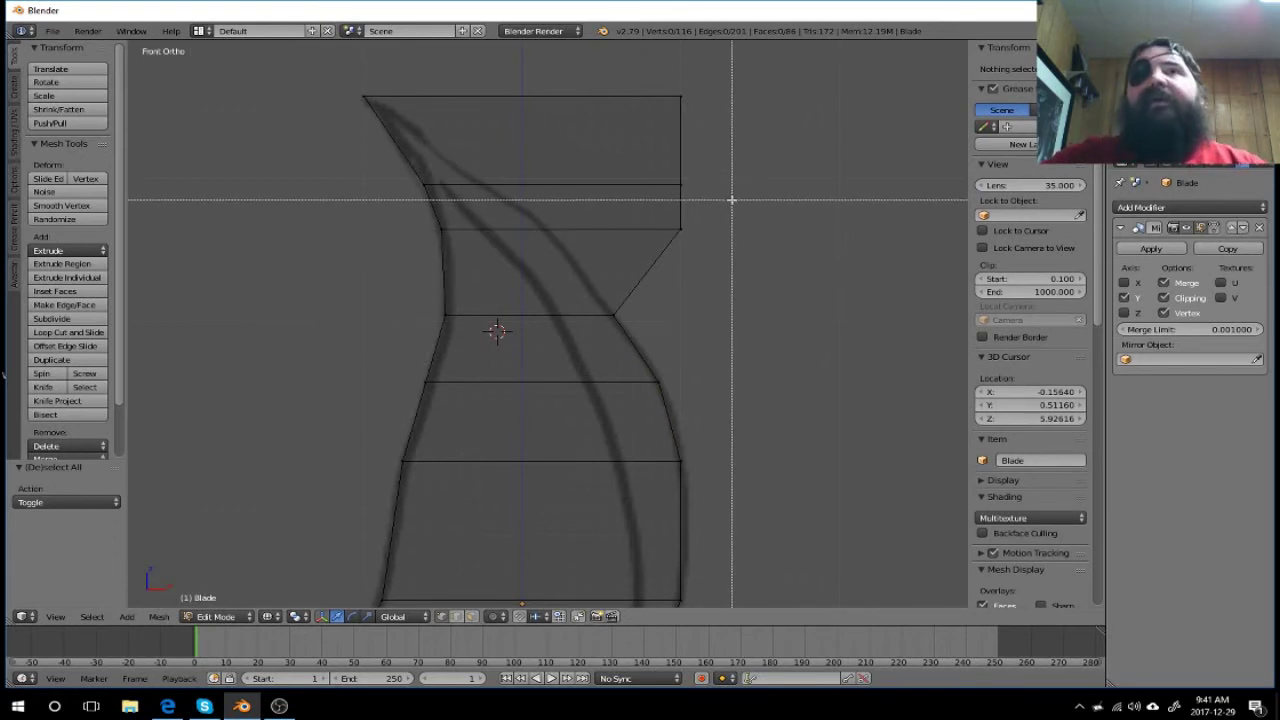
left_click_drag(731, 194, 684, 264)
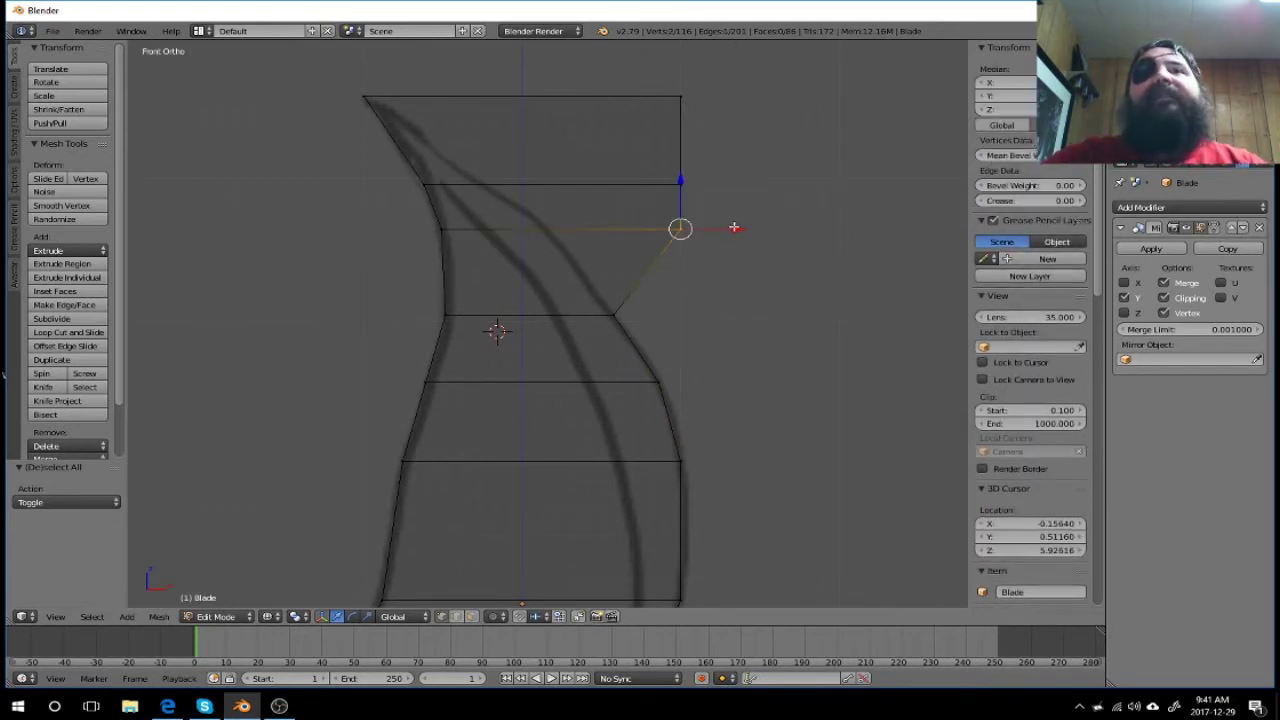
key("g")
key("x")
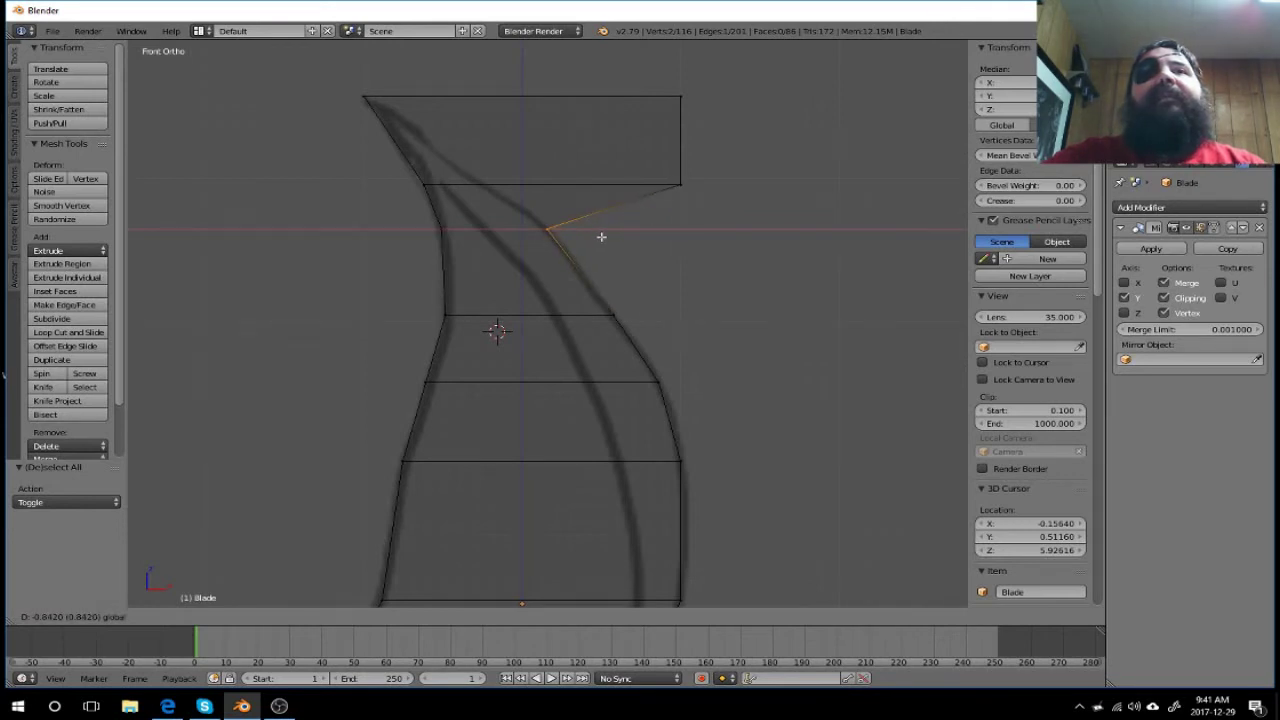
left_click(601, 237)
key("a")
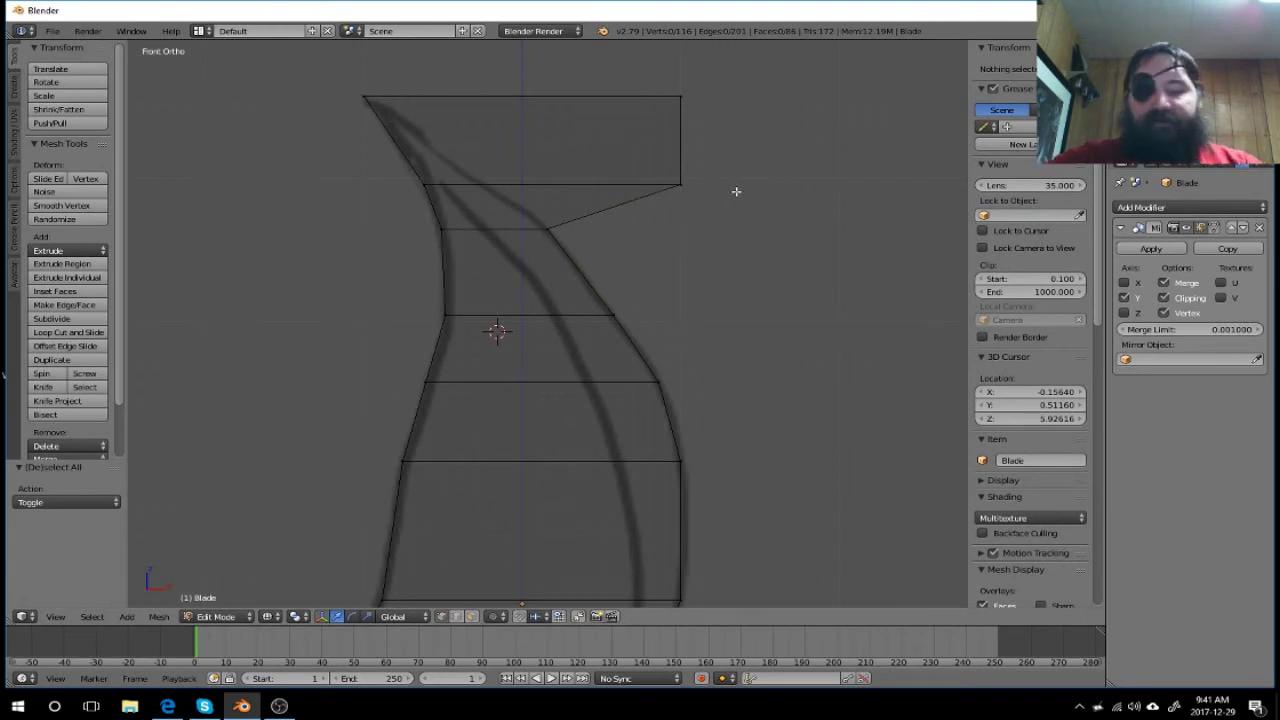
key("b")
left_click_drag(737, 167, 628, 203)
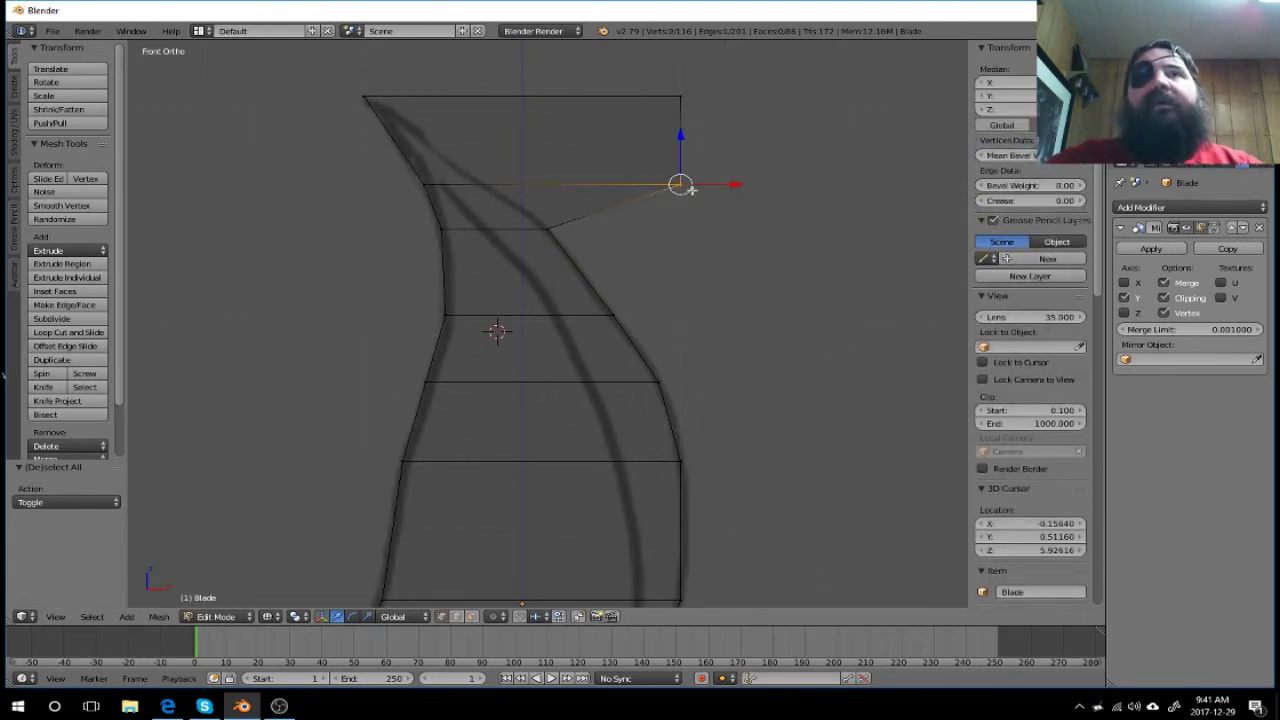
key("g")
key("x")
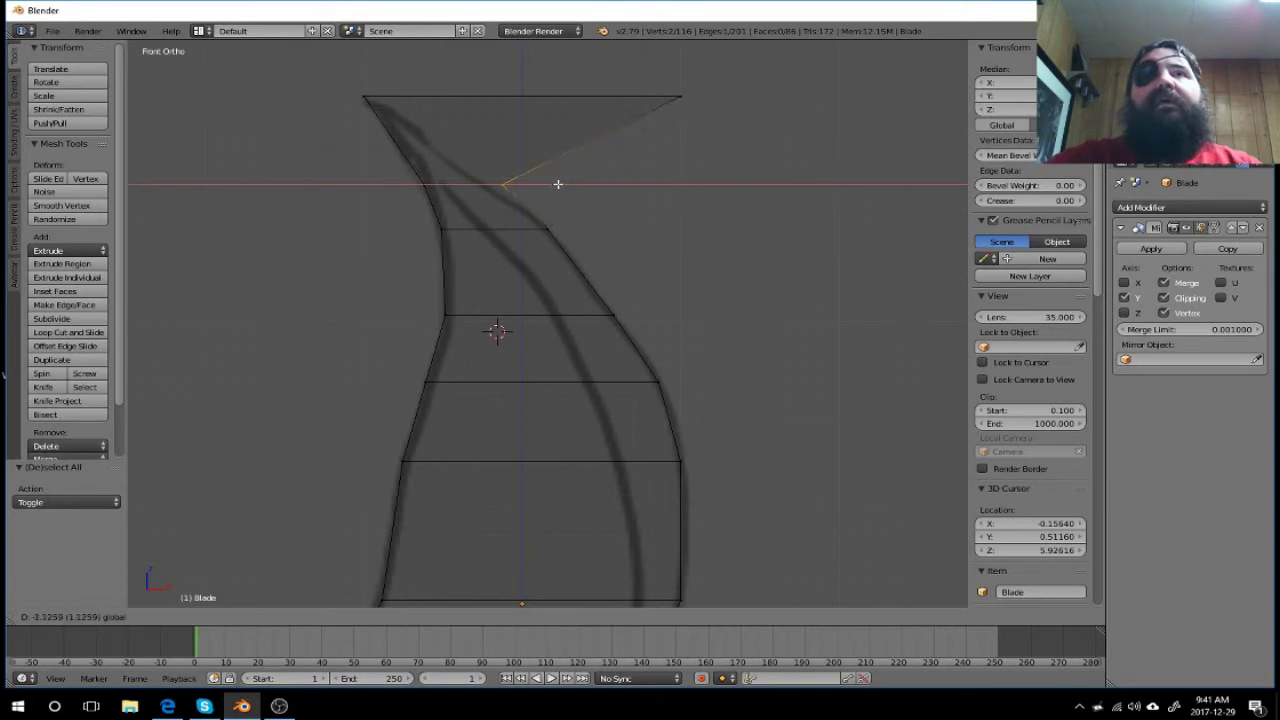
left_click(538, 184)
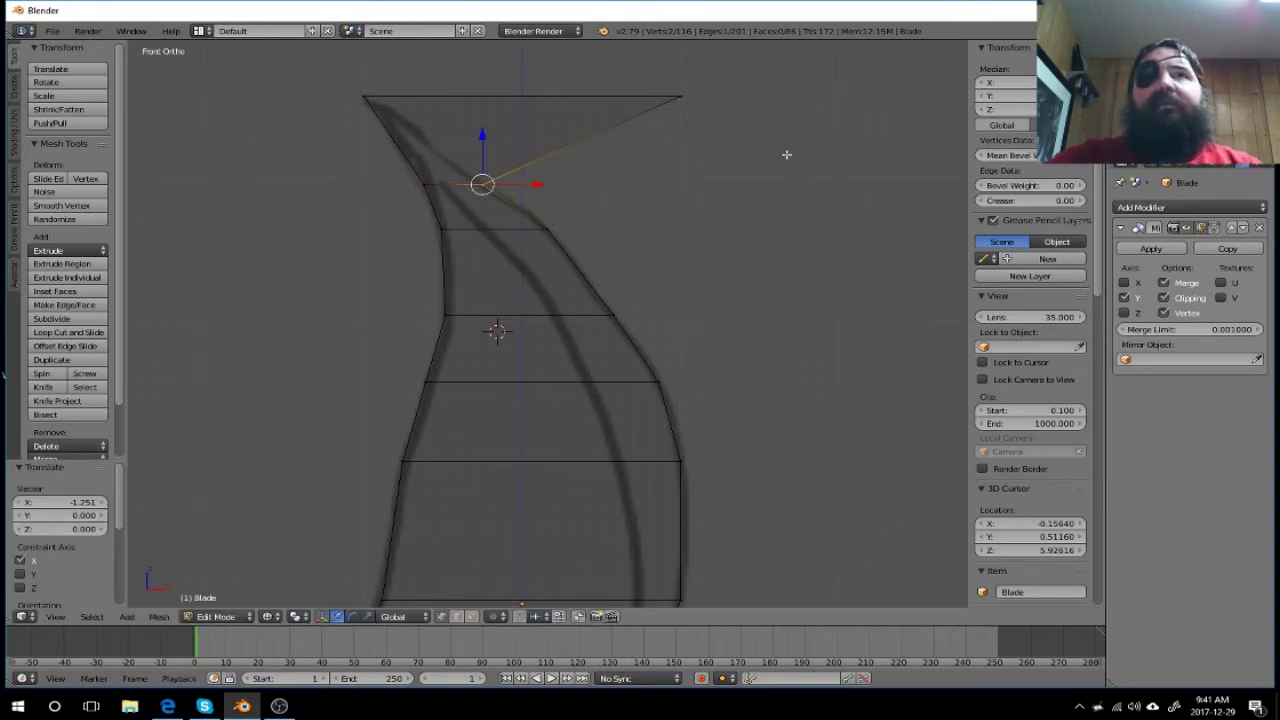
Step: Pull the top-right corner vertex 1.896 left along X into a point, then view in wireframe
key("a")
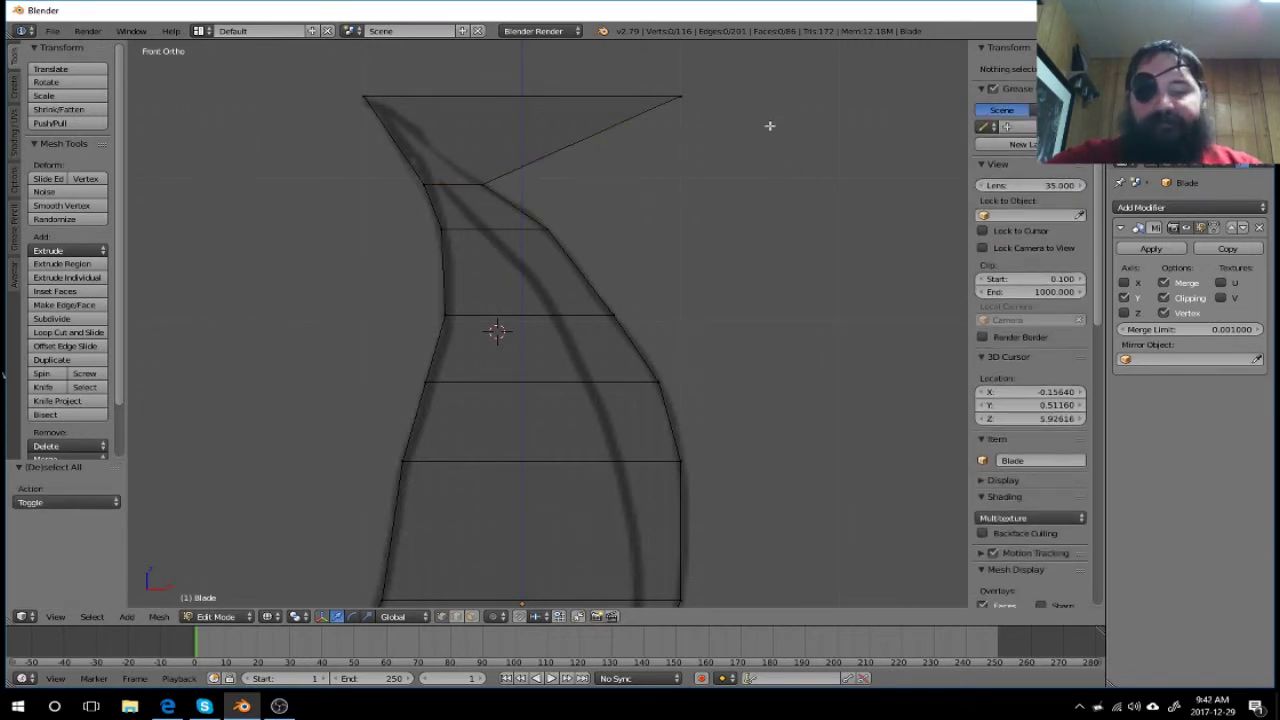
key("b")
left_click_drag(751, 84, 645, 112)
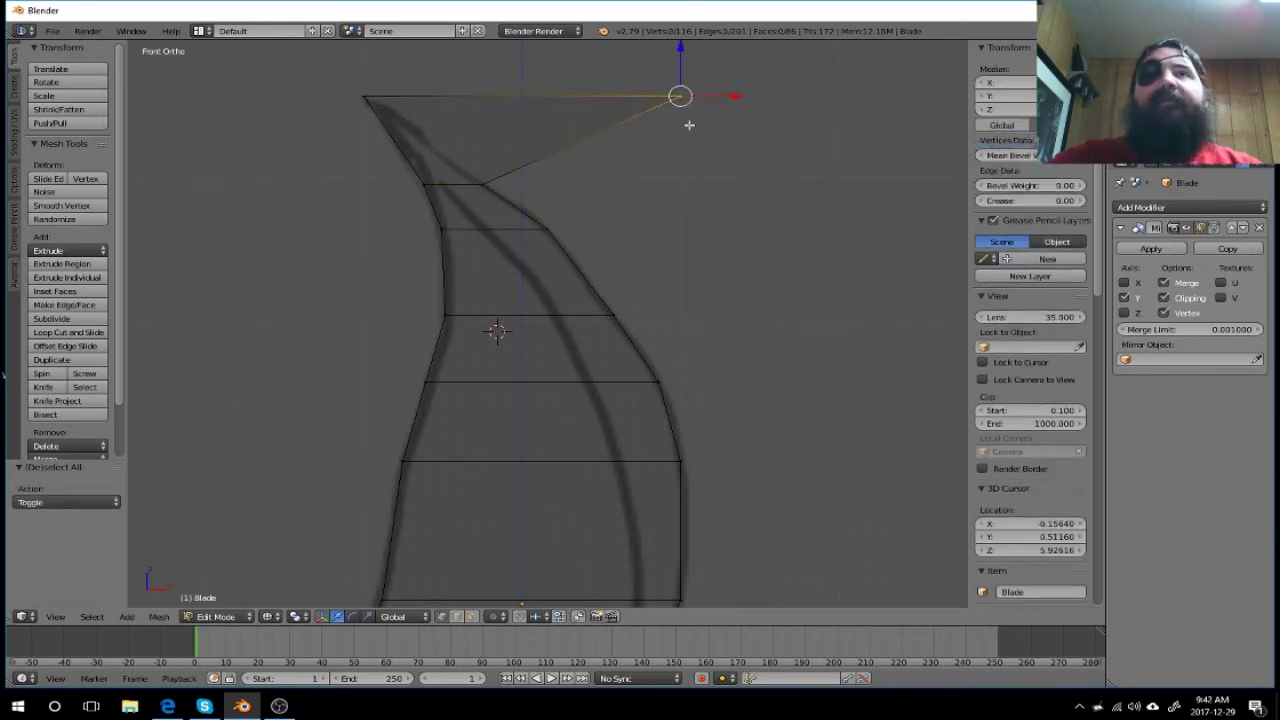
left_click_drag(734, 95, 527, 85)
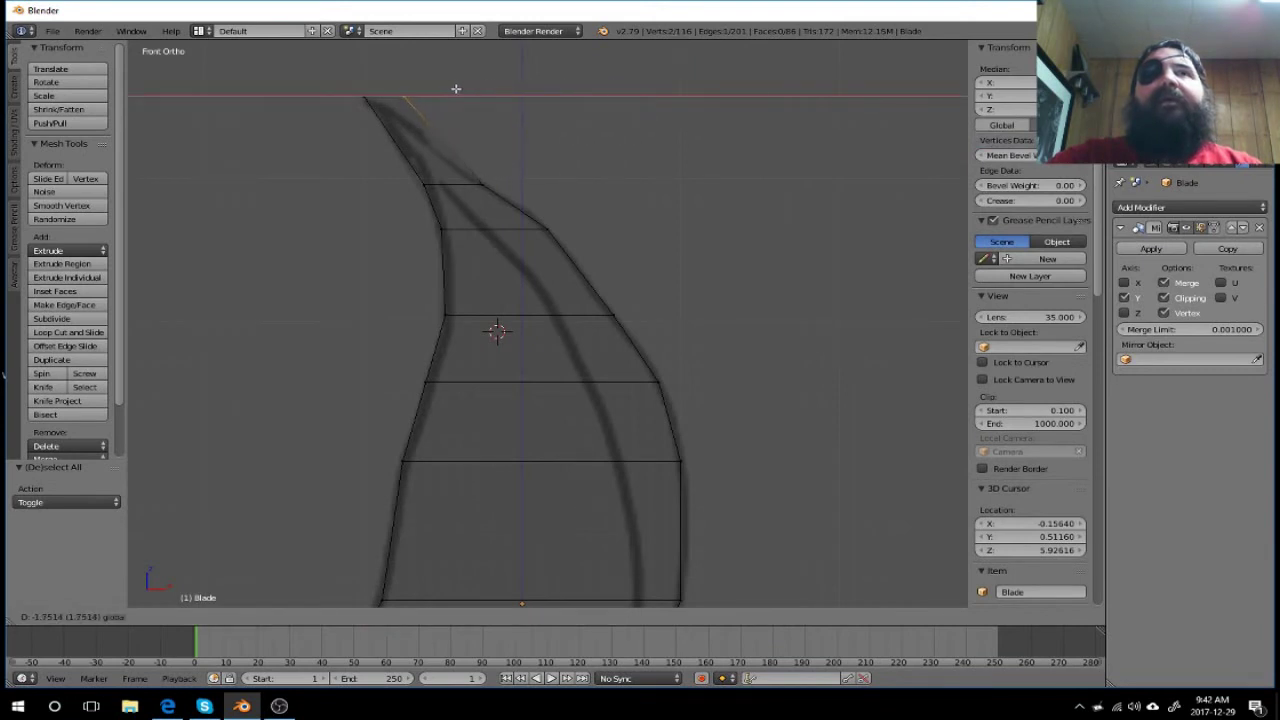
left_click_drag(434, 86, 435, 89)
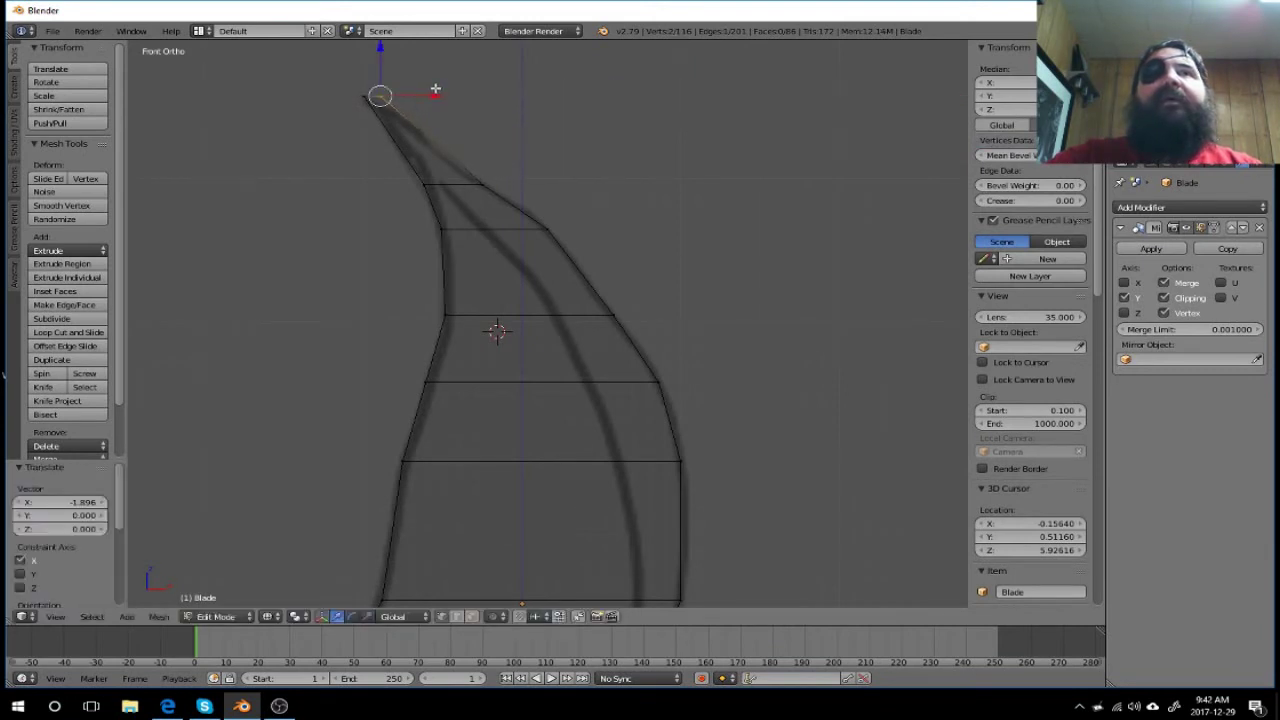
key("z")
mouse_move(653, 207)
middle_mouse_down()
mouse_move(571, 291)
mouse_move(600, 297)
middle_mouse_up()
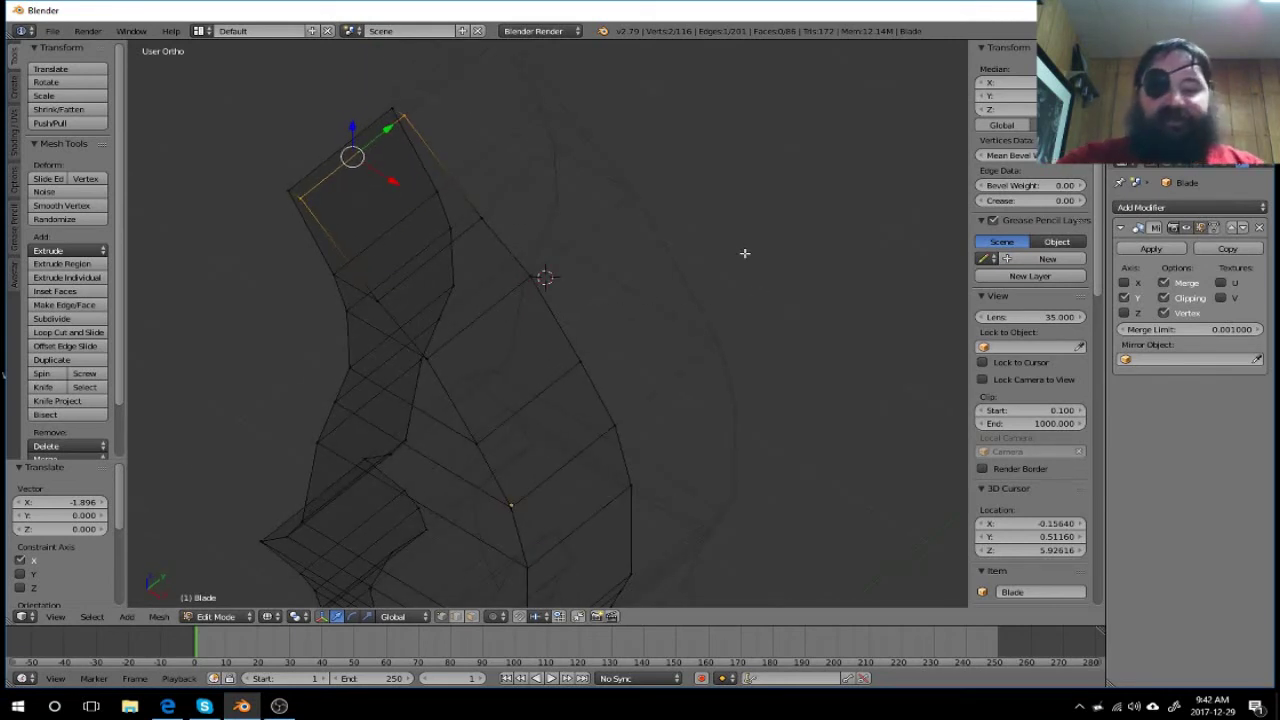
Step: Merge the vertices at the blade tip at their center
key("a")
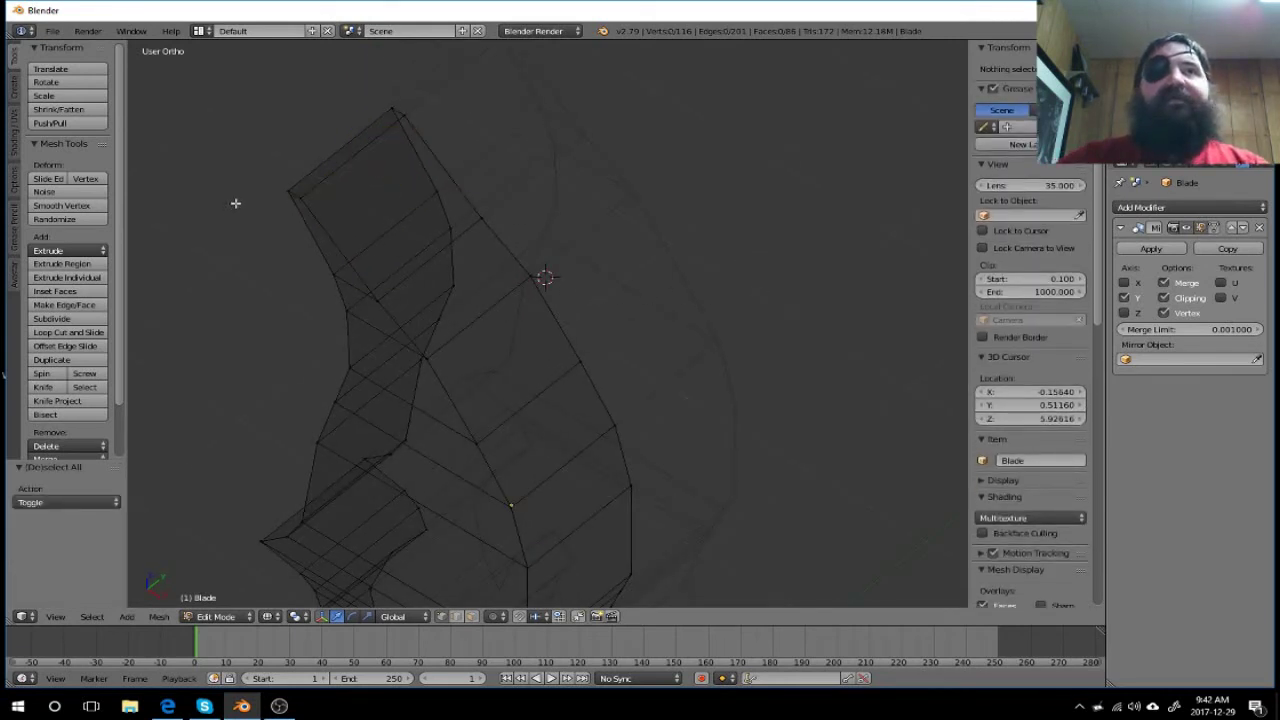
key("b")
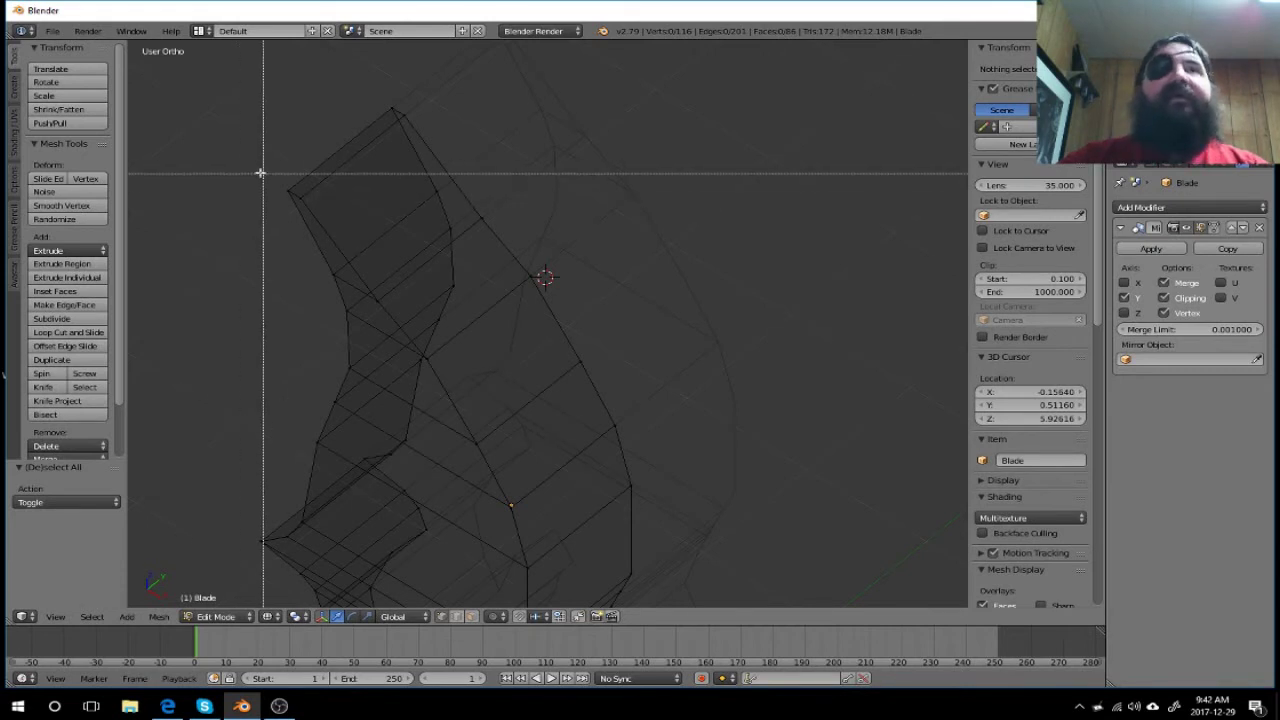
left_click_drag(245, 166, 336, 218)
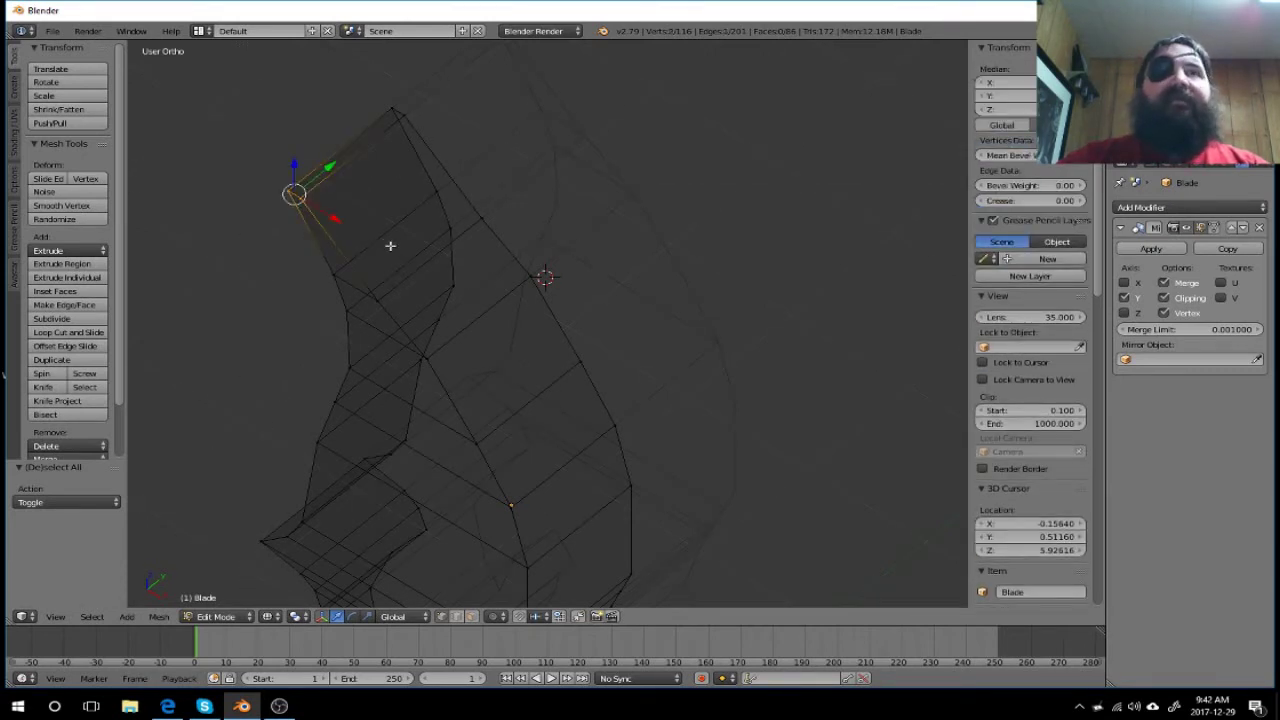
key("space")
type("Merg")
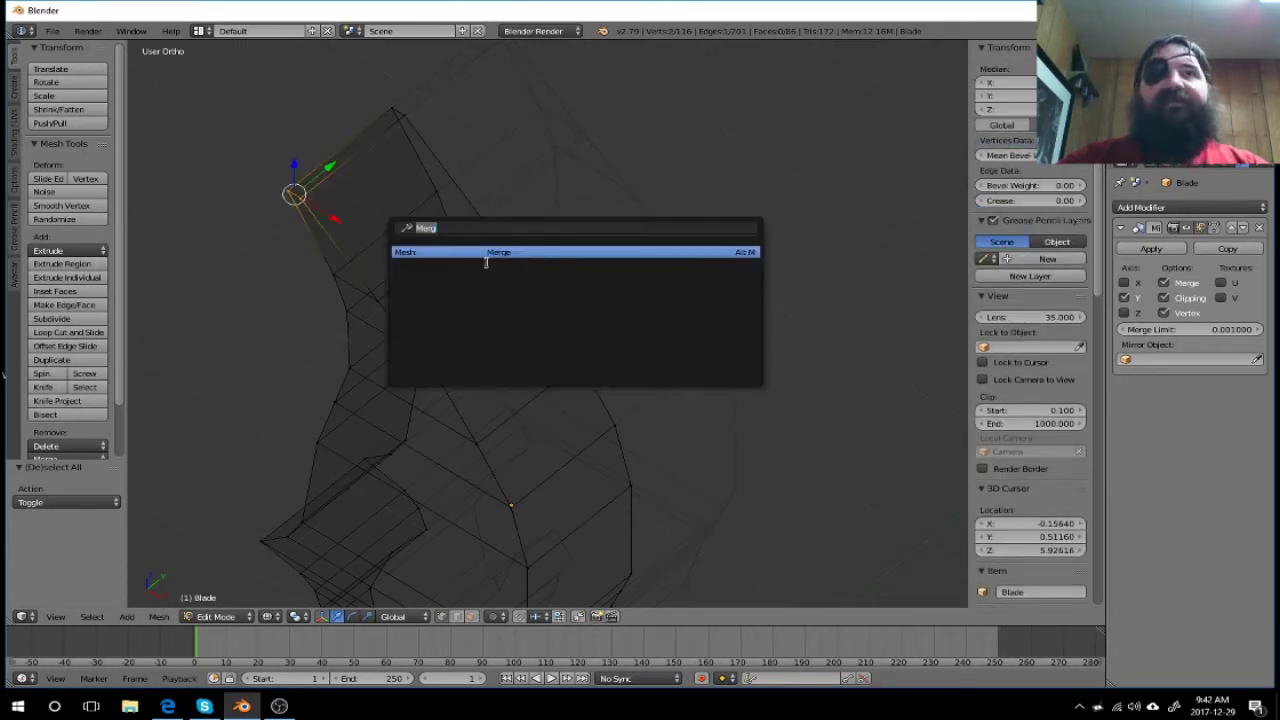
left_click(498, 254)
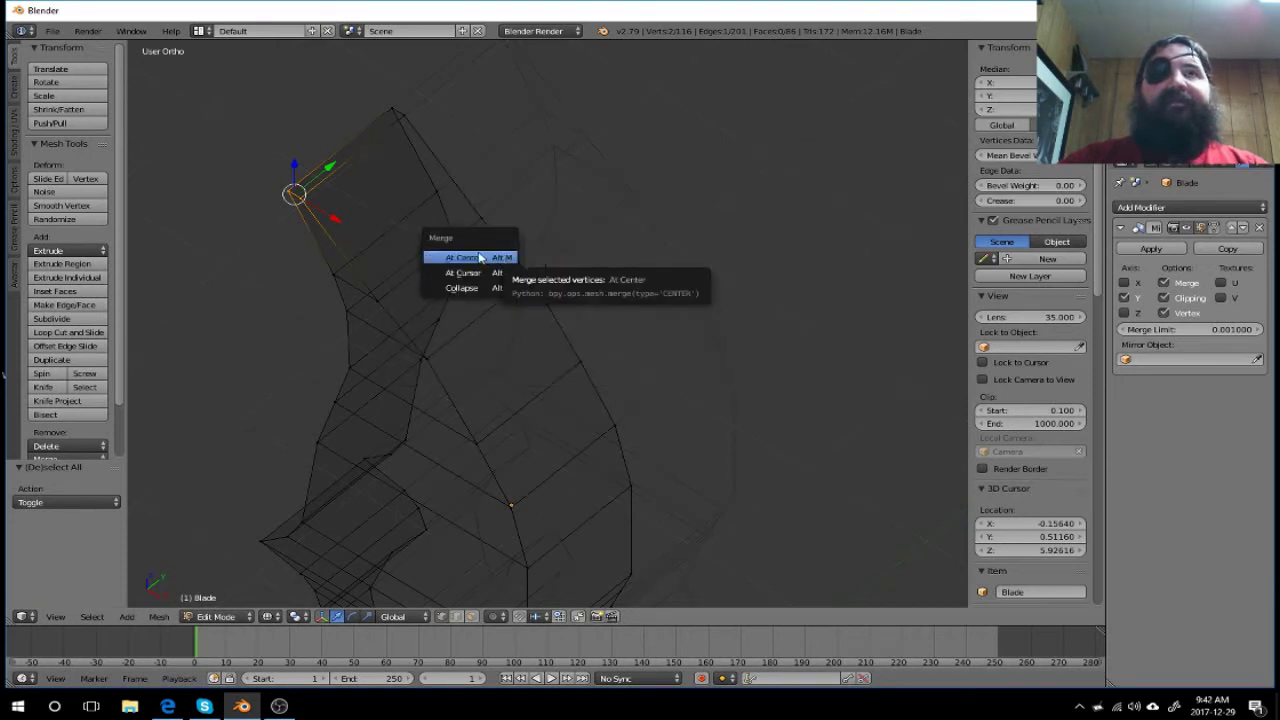
left_click(480, 258)
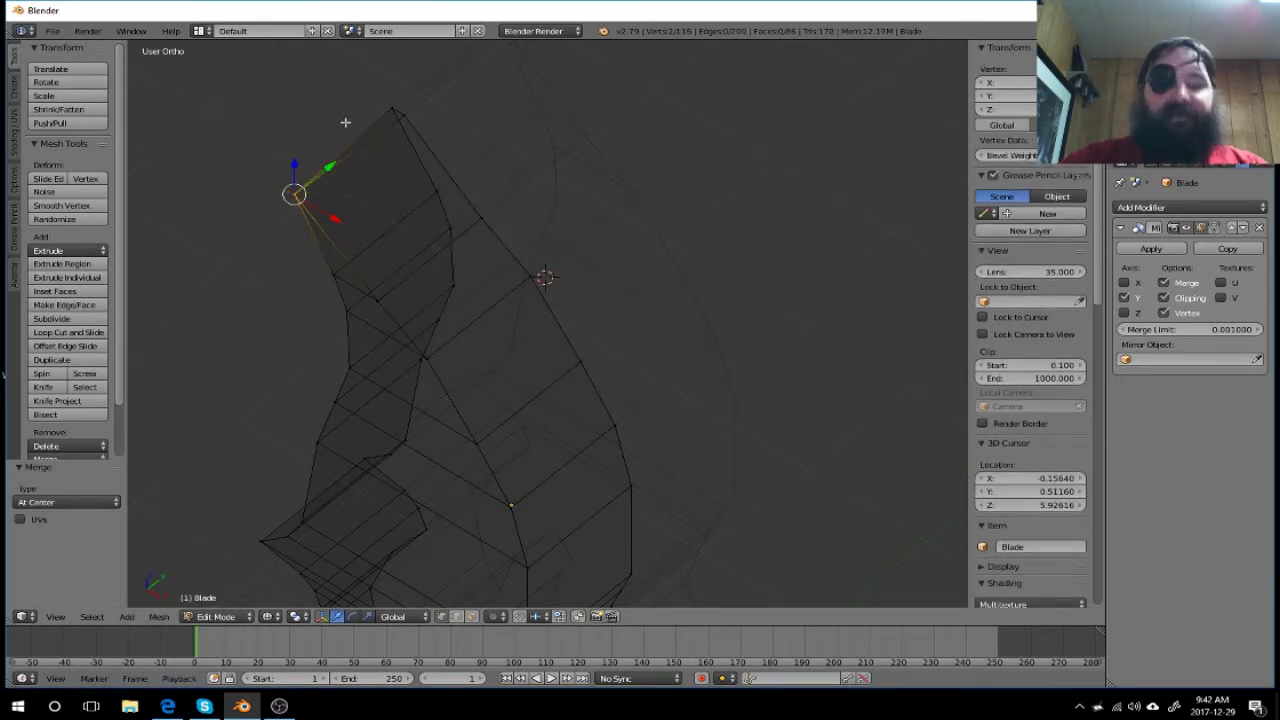
Step: Merge the blade's top vertices at their center, then return to front view
key("b")
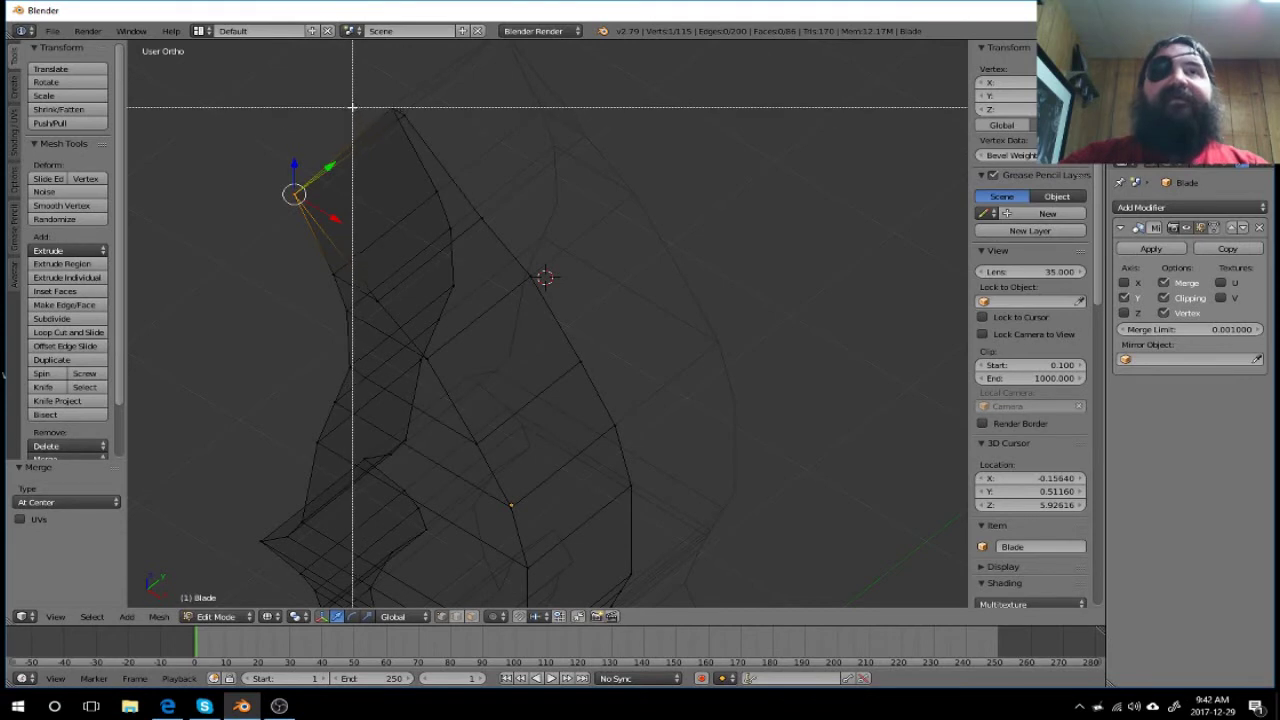
left_click_drag(350, 105, 439, 142)
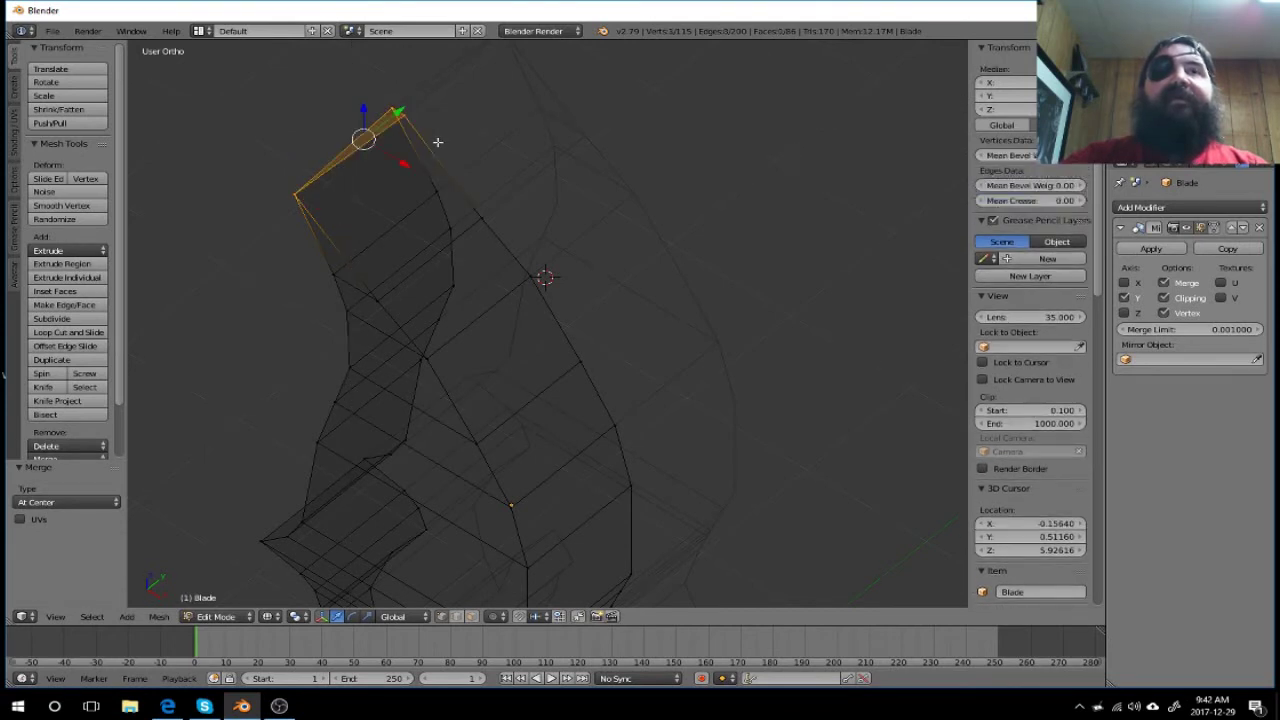
key("a")
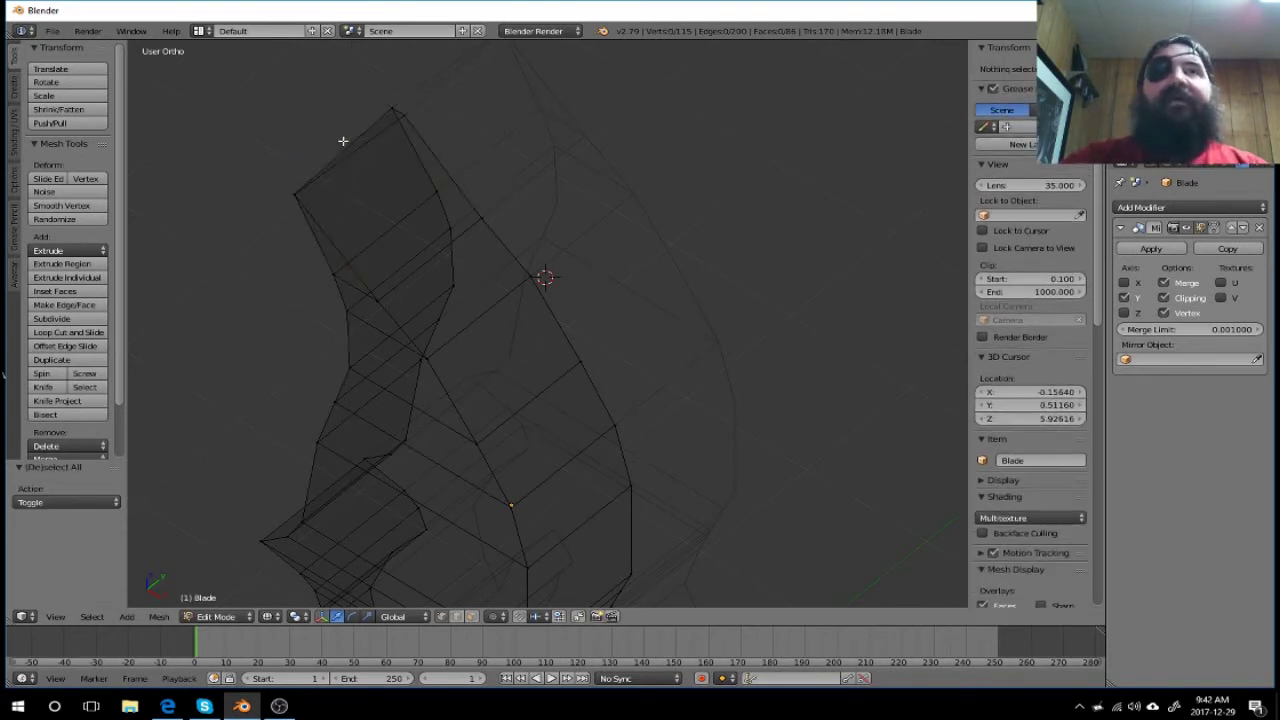
key("b")
left_click_drag(357, 105, 466, 157)
key("space")
type("Merg")
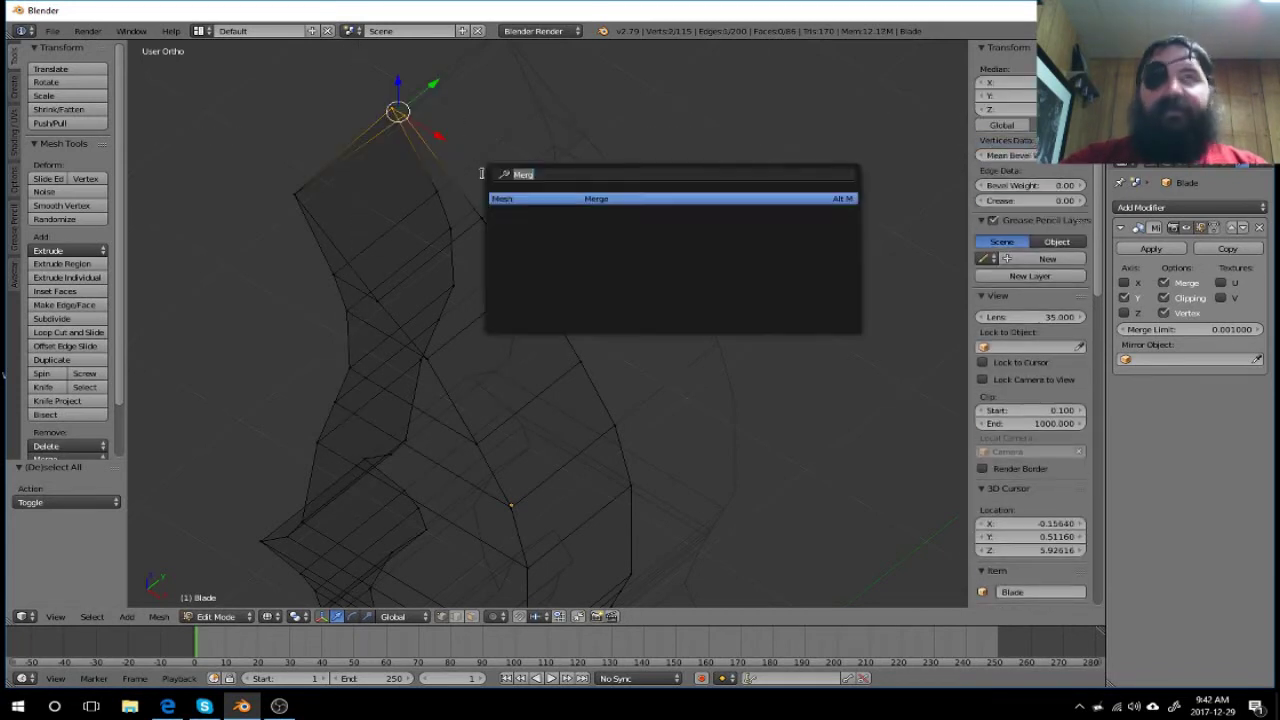
left_click(595, 200)
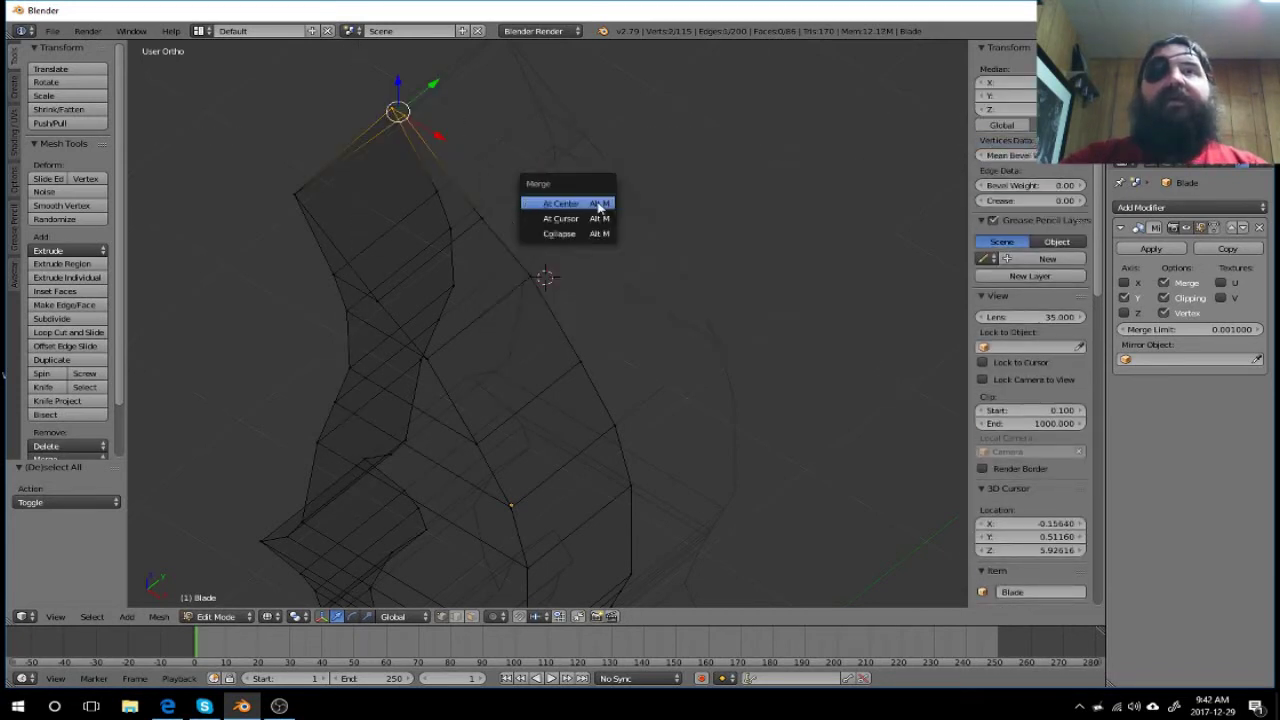
left_click(577, 204)
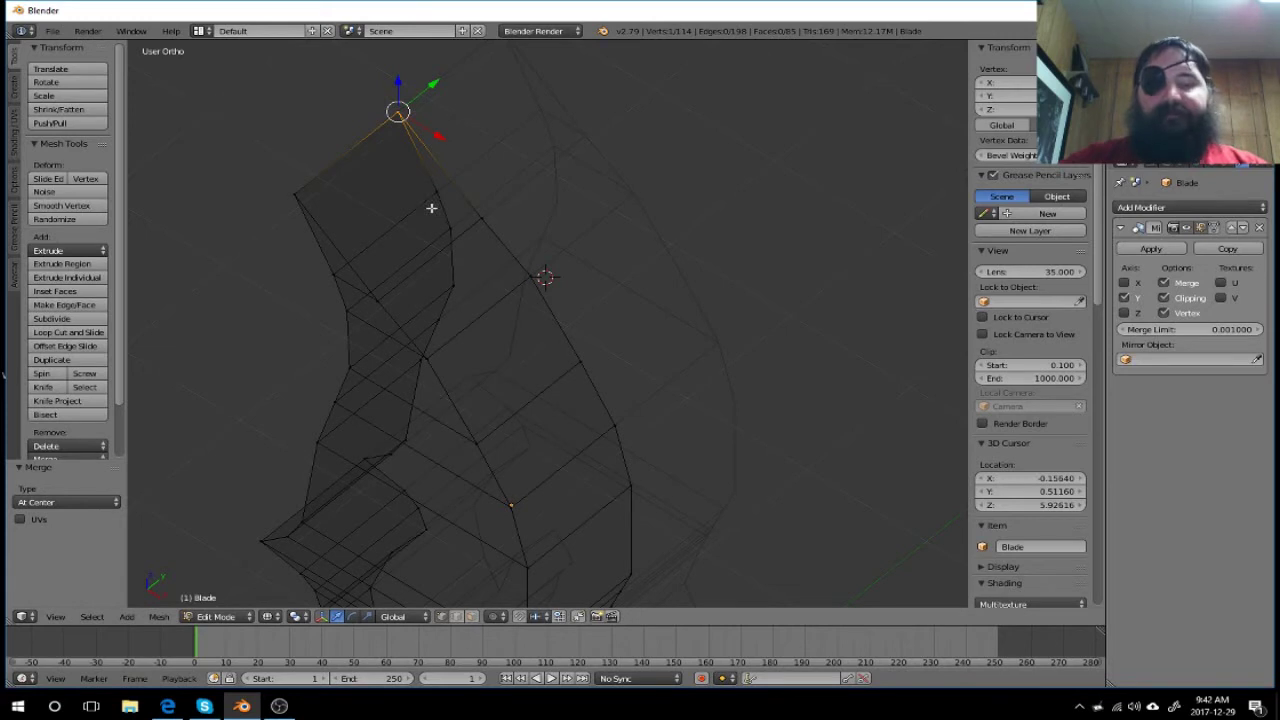
key("a")
key("KP_1")
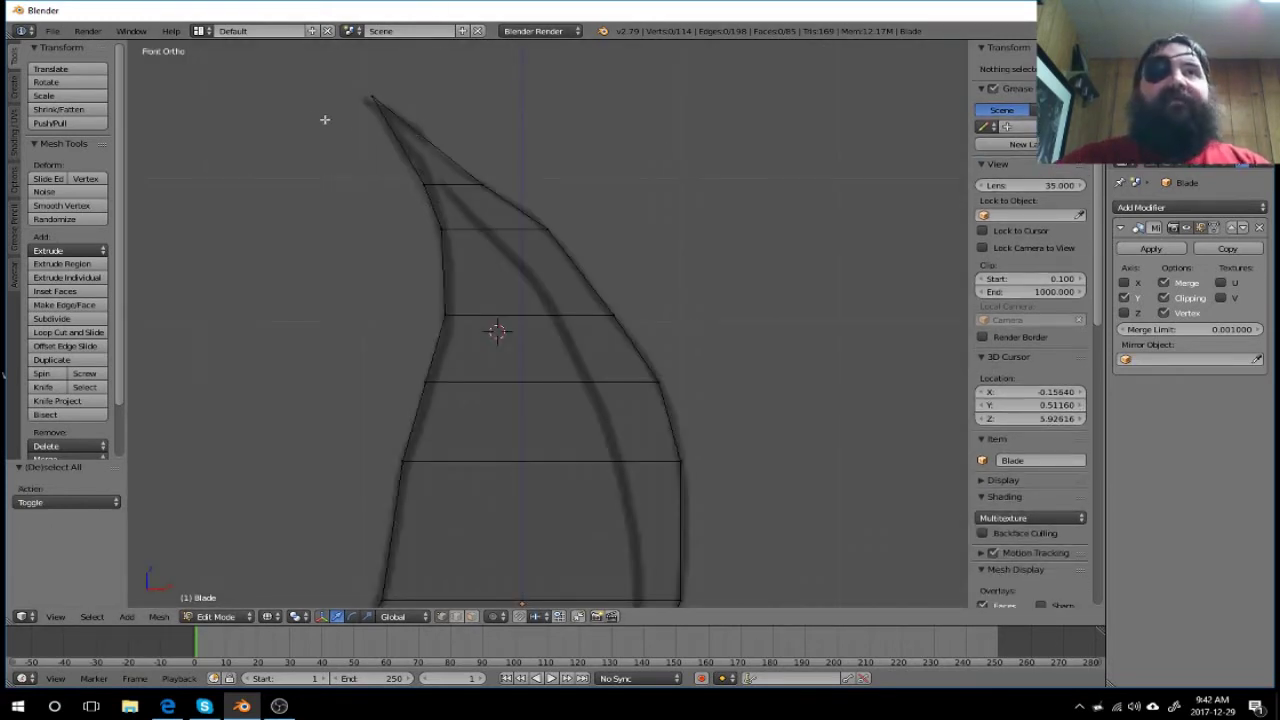
Step: Nudge the tip vertex -0.058 along X, then orbit to check the blade edge-on
key("b")
mouse_move(319, 71)
left_mouse_down()
mouse_move(427, 115)
mouse_move(466, 114)
mouse_move(424, 96)
left_mouse_up()
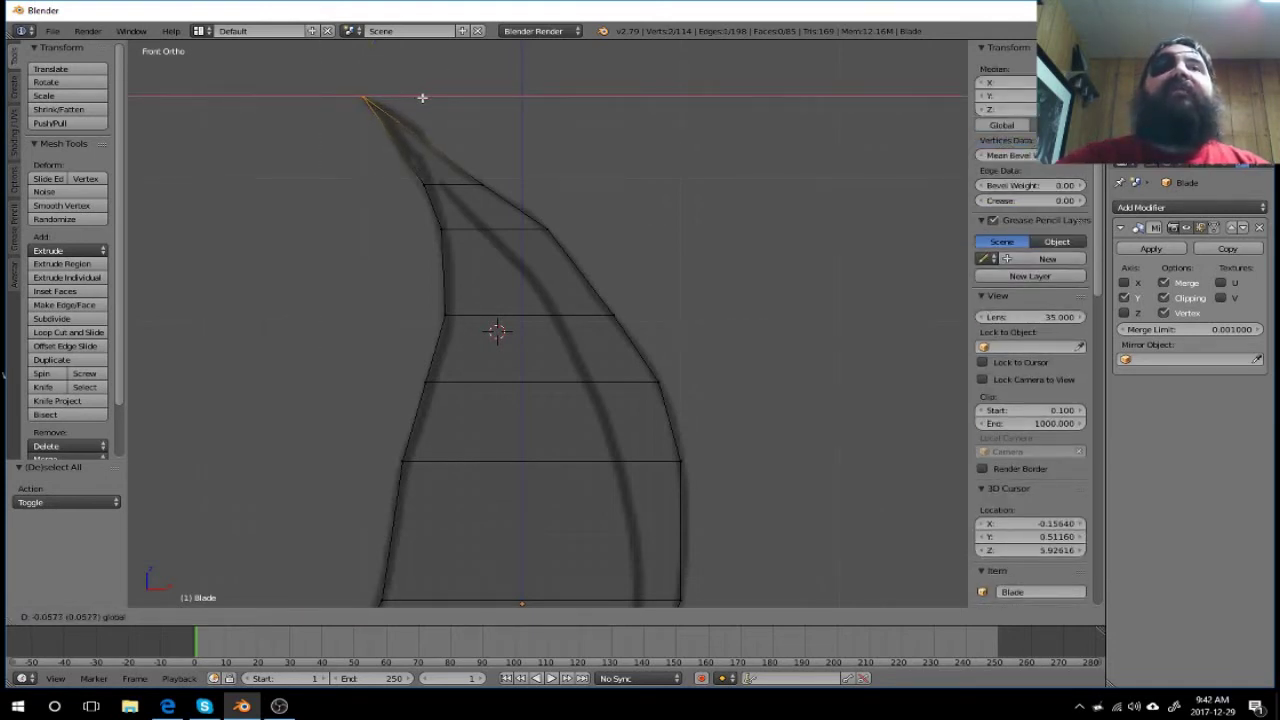
left_click_drag(422, 97, 422, 97)
middle_click_drag(722, 254, 428, 270)
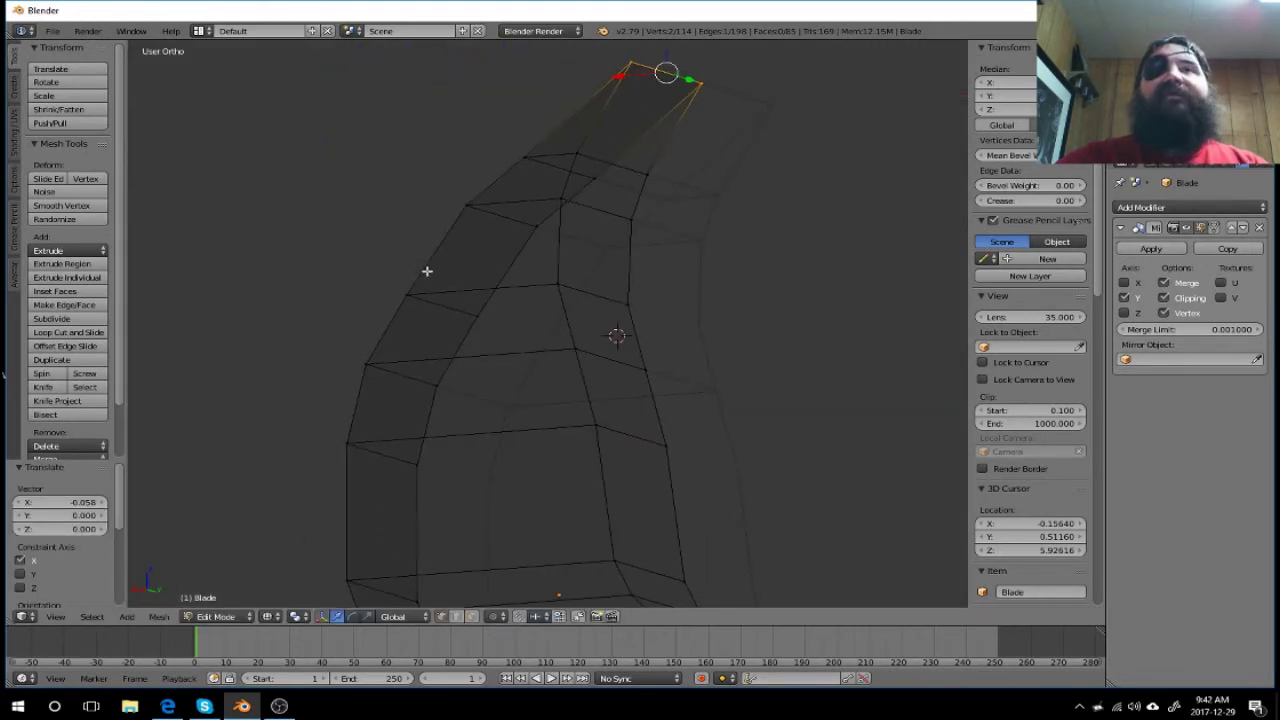
mouse_move(426, 271)
middle_mouse_down()
mouse_move(625, 253)
mouse_move(608, 260)
middle_mouse_up()
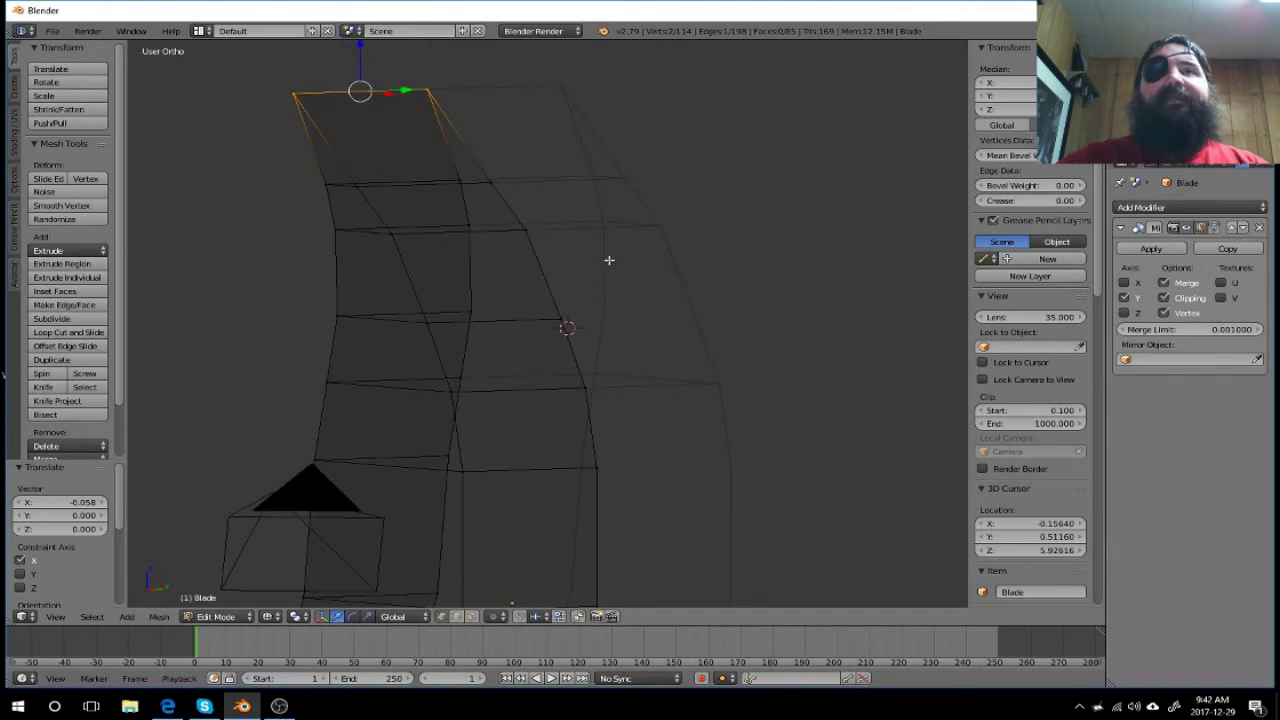
scroll(605, 285, "down", 4)
mouse_move(600, 303)
middle_mouse_down()
mouse_move(651, 358)
mouse_move(654, 337)
mouse_move(654, 357)
middle_mouse_up()
scroll(651, 357, "down", 2)
scroll(652, 355, "down", 2)
scroll(652, 355, "up", 2)
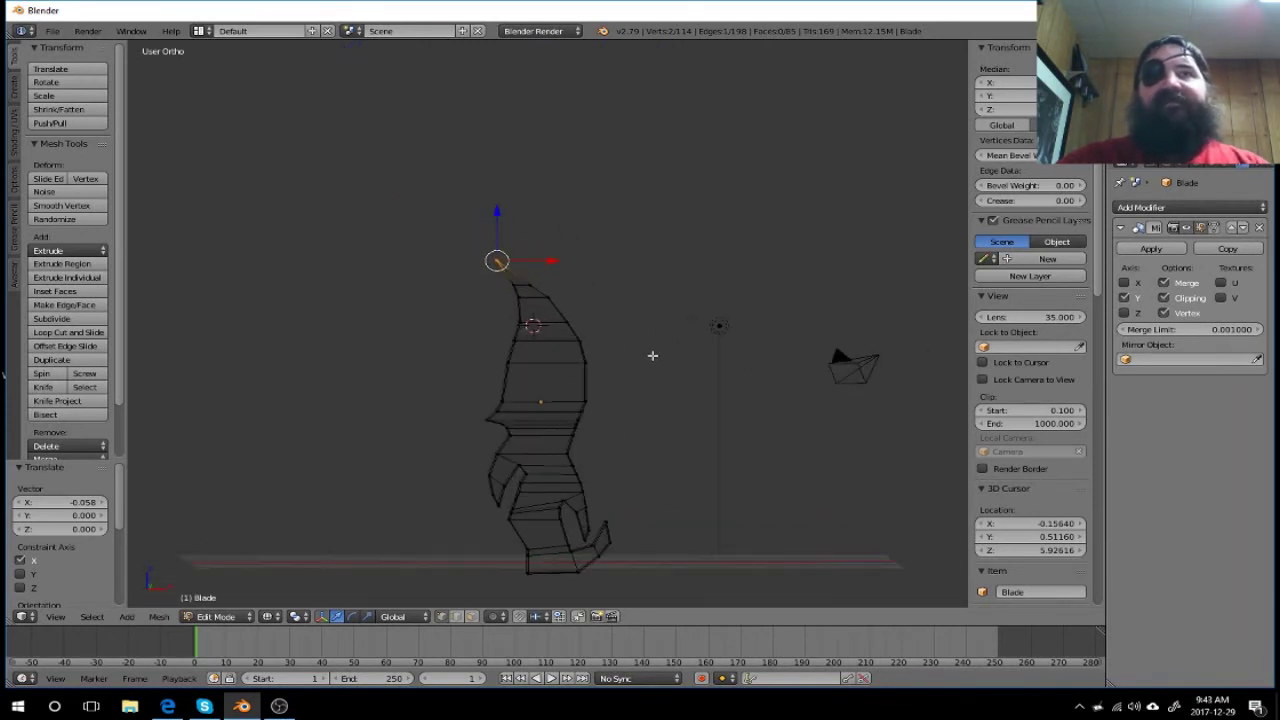
scroll(648, 351, "up", 2)
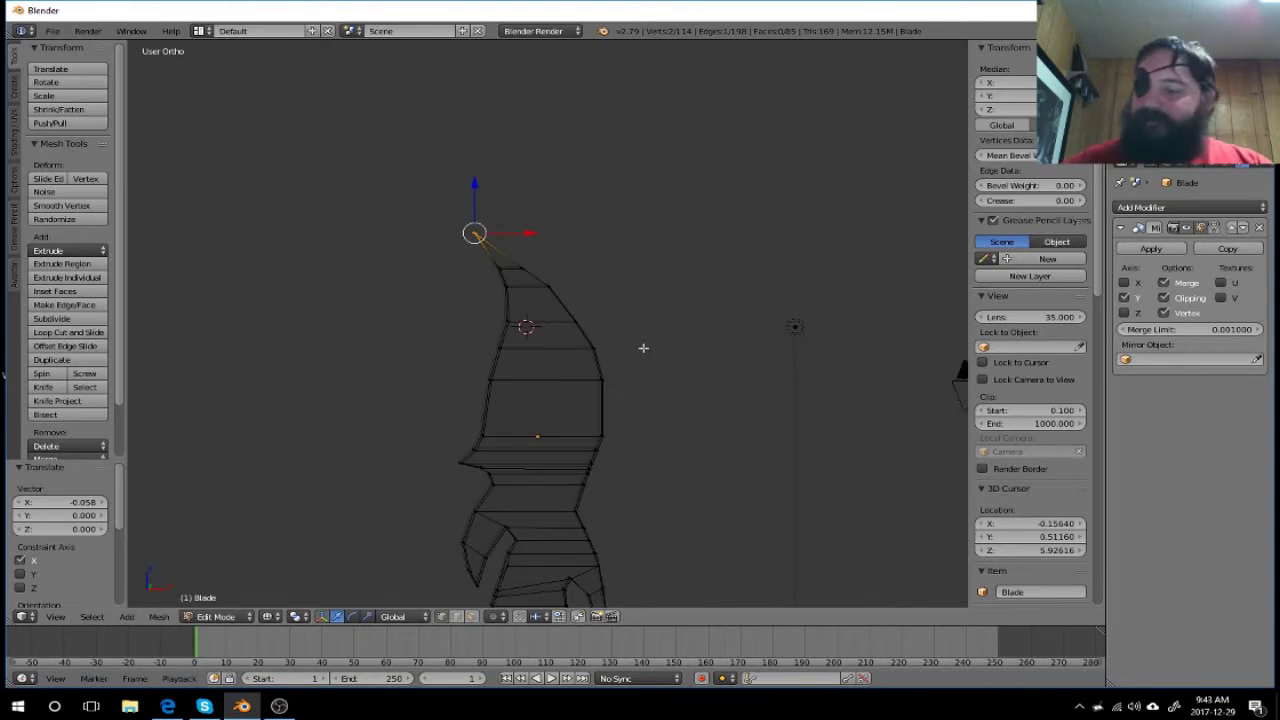
key("KP_1")
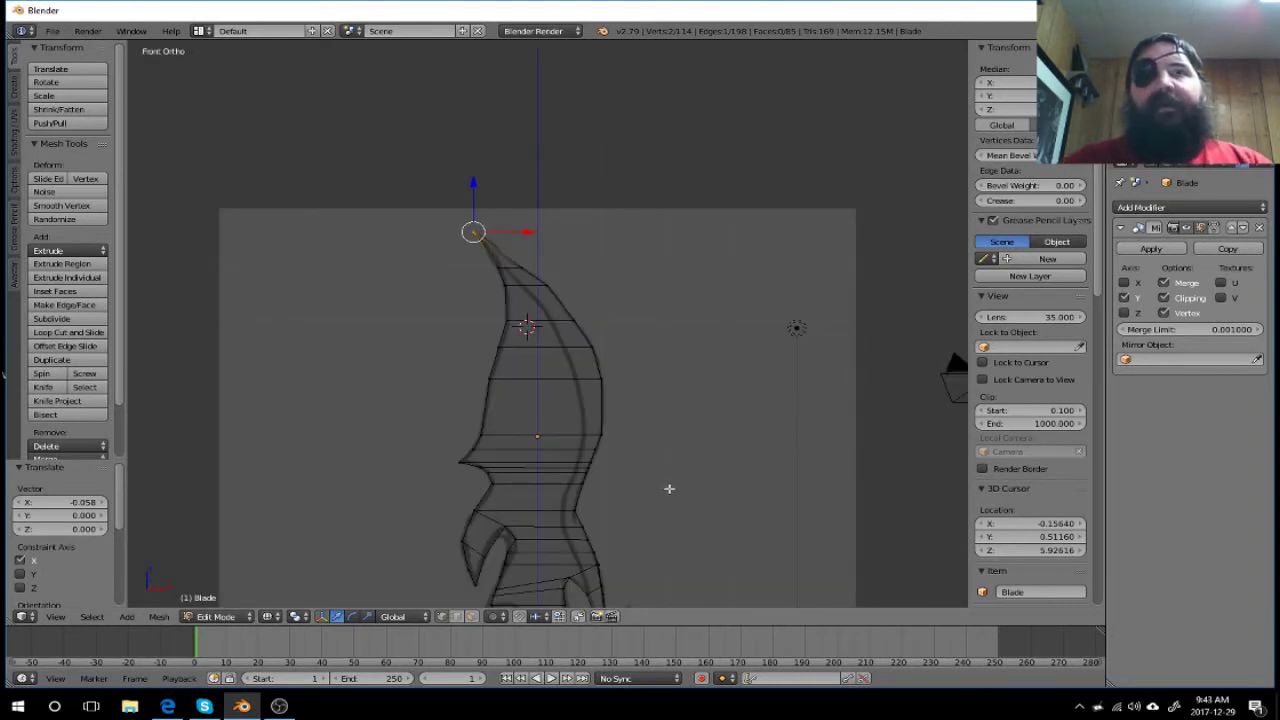
scroll(667, 420, "up", 2)
middle_click_drag(666, 334, 654, 220, "shift")
scroll(665, 289, "up", 3)
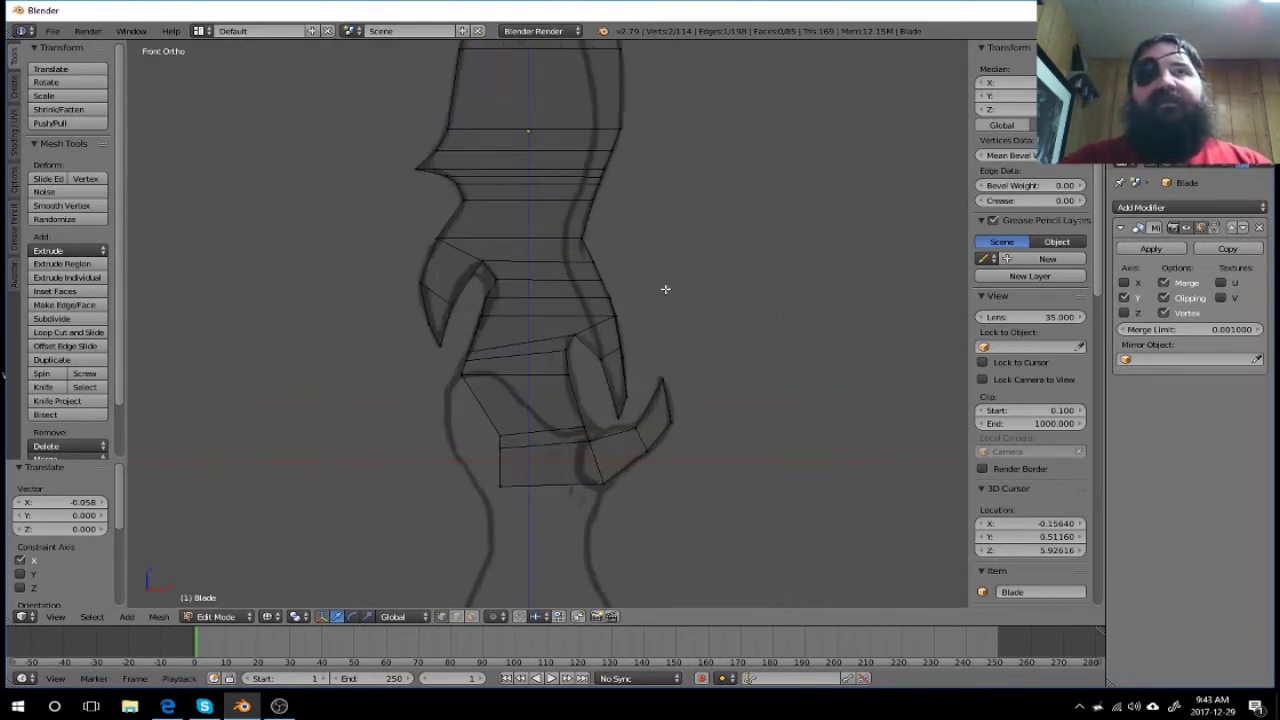
scroll(665, 289, "up", 1)
scroll(665, 289, "up", 1)
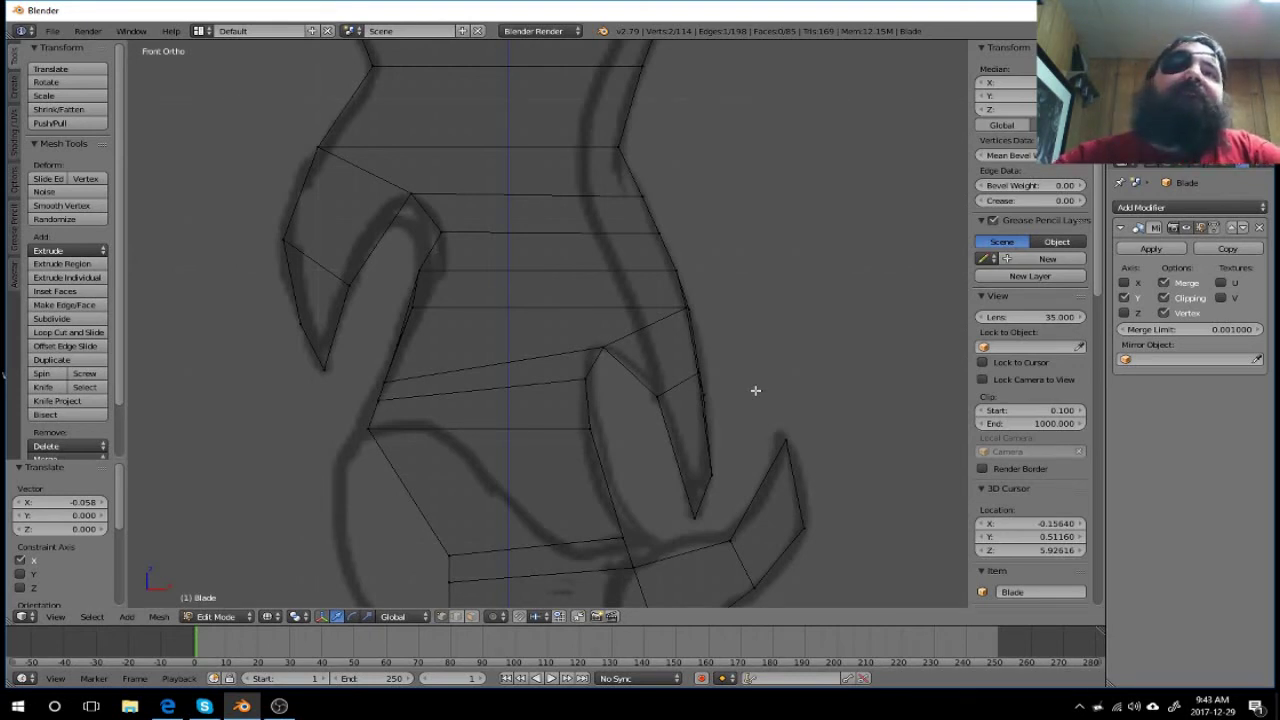
scroll(739, 389, "down", 3)
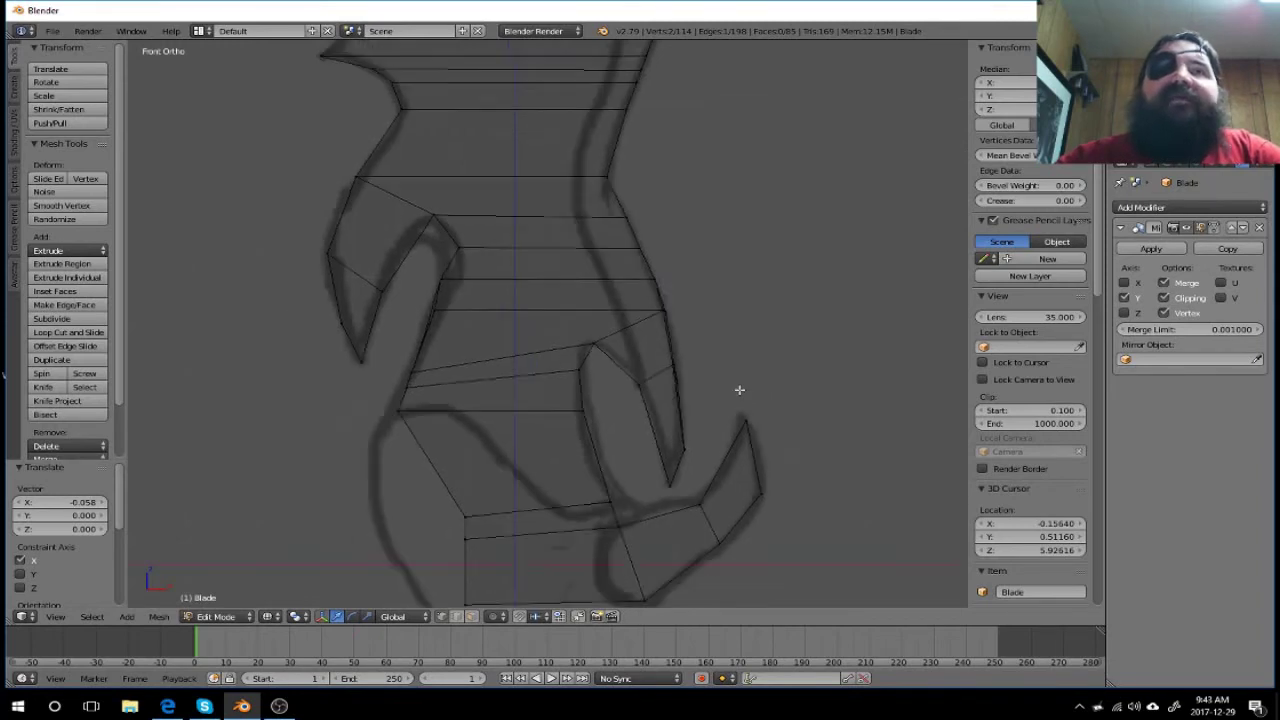
mouse_move(739, 389)
middle_mouse_down()
mouse_move(574, 403)
mouse_move(700, 427)
mouse_move(551, 417)
mouse_move(586, 414)
mouse_move(549, 406)
middle_mouse_up()
Step: Box-select the left column of blade vertices and move them 0.672 along Y
scroll(549, 406, "down", 2)
scroll(549, 406, "down", 2)
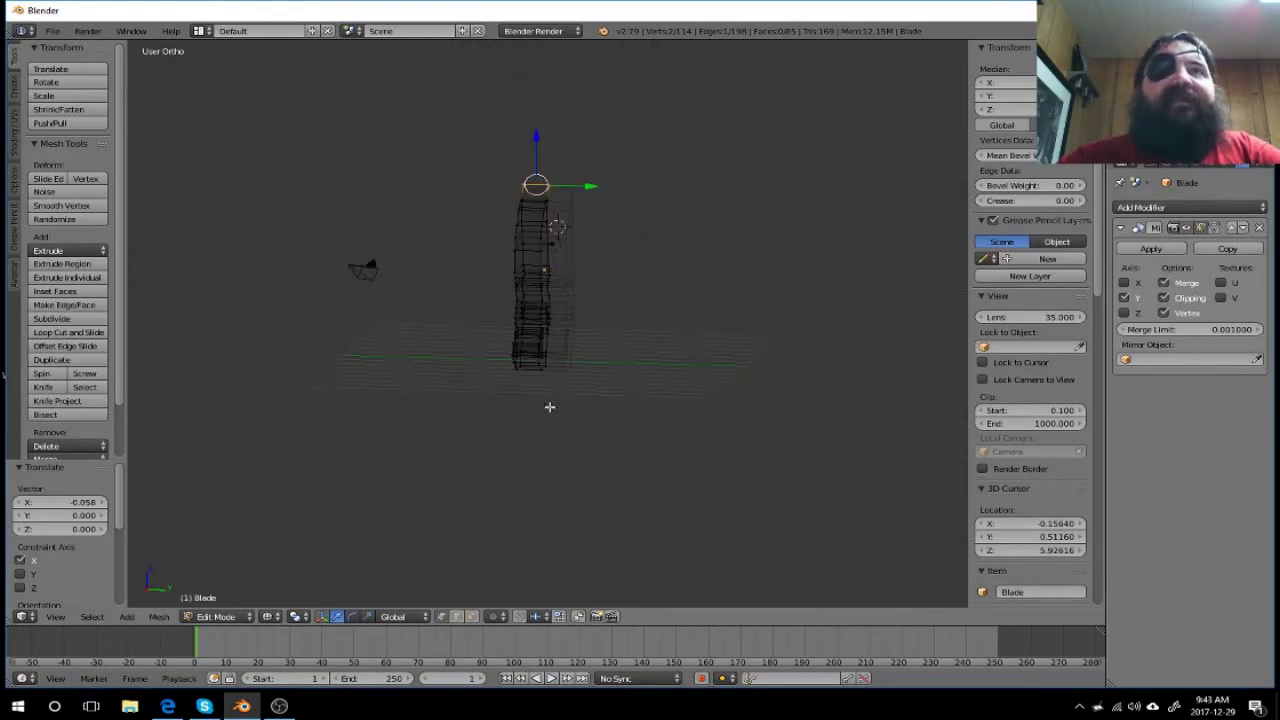
scroll(549, 406, "up", 1)
scroll(549, 406, "up", 1)
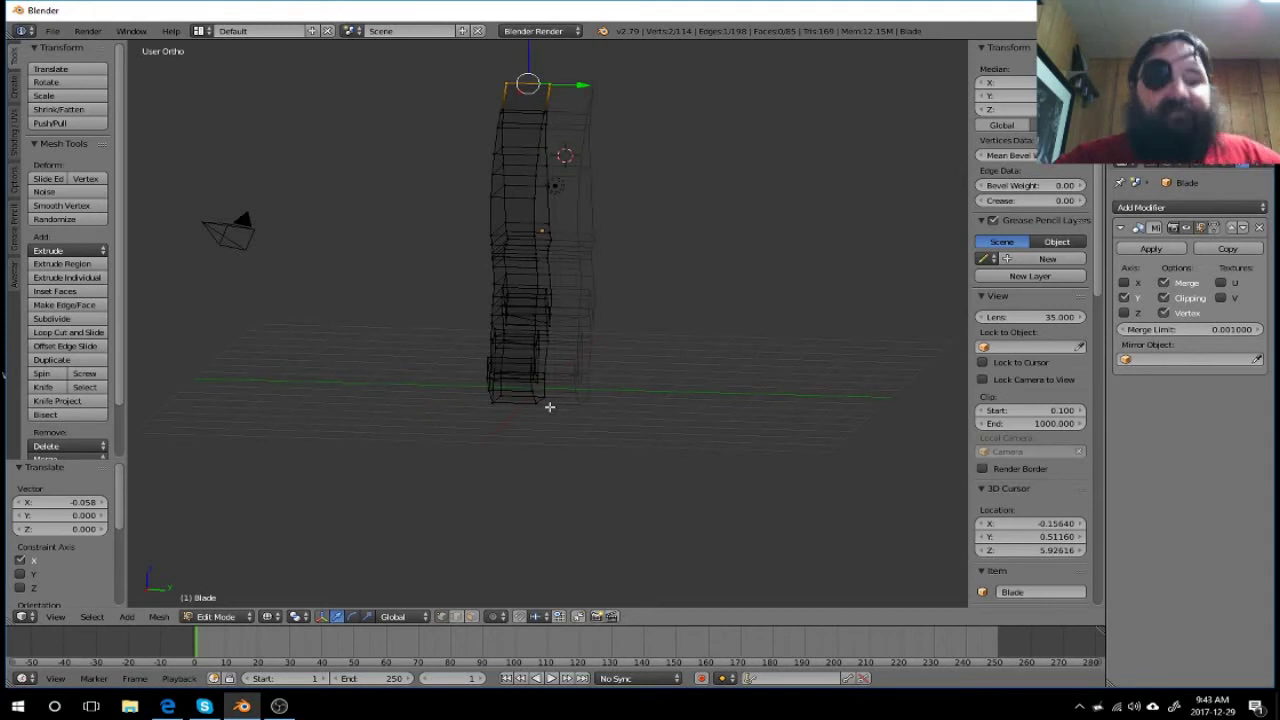
key("a")
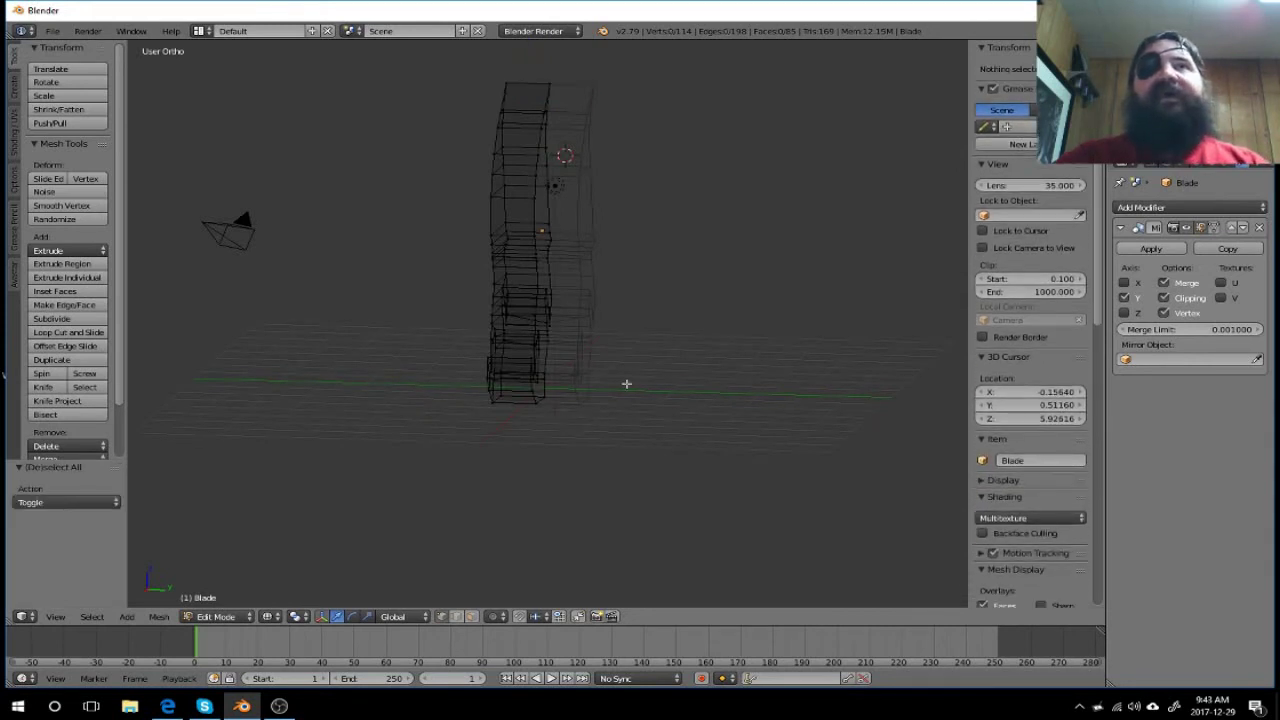
middle_click_drag(626, 384, 651, 389)
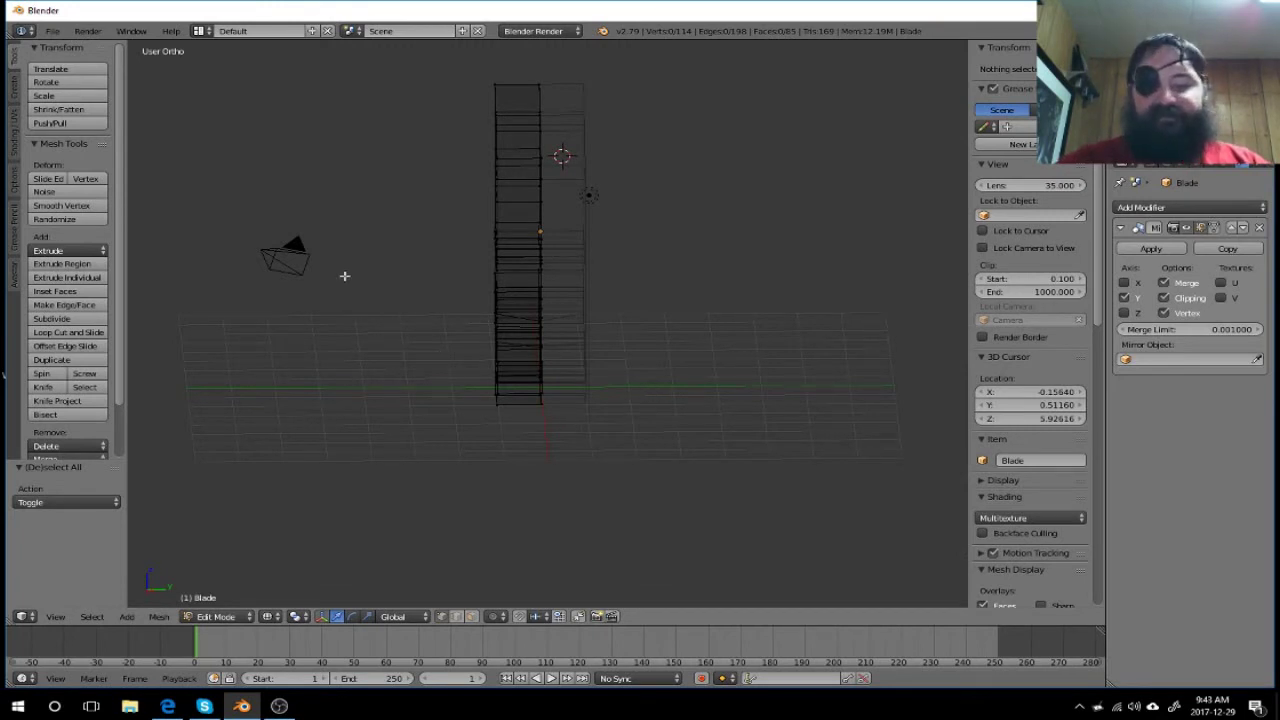
key("b")
left_click_drag(397, 64, 509, 428)
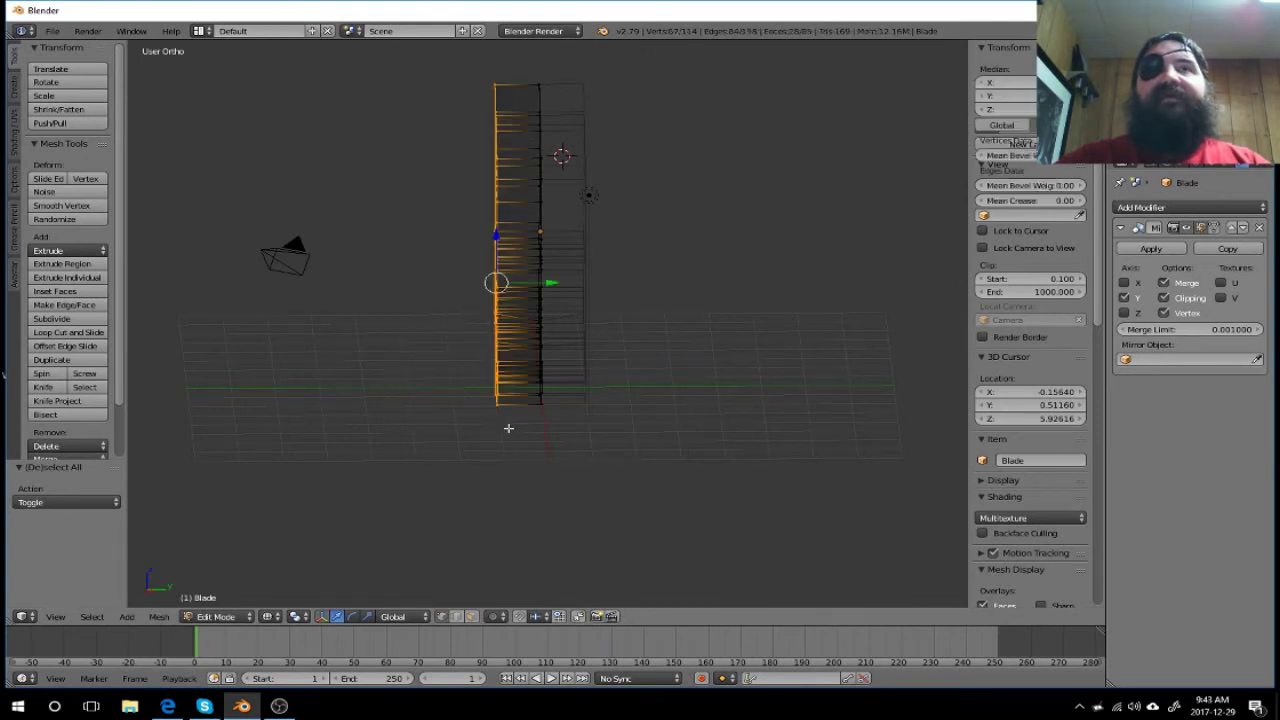
key("g")
key("y")
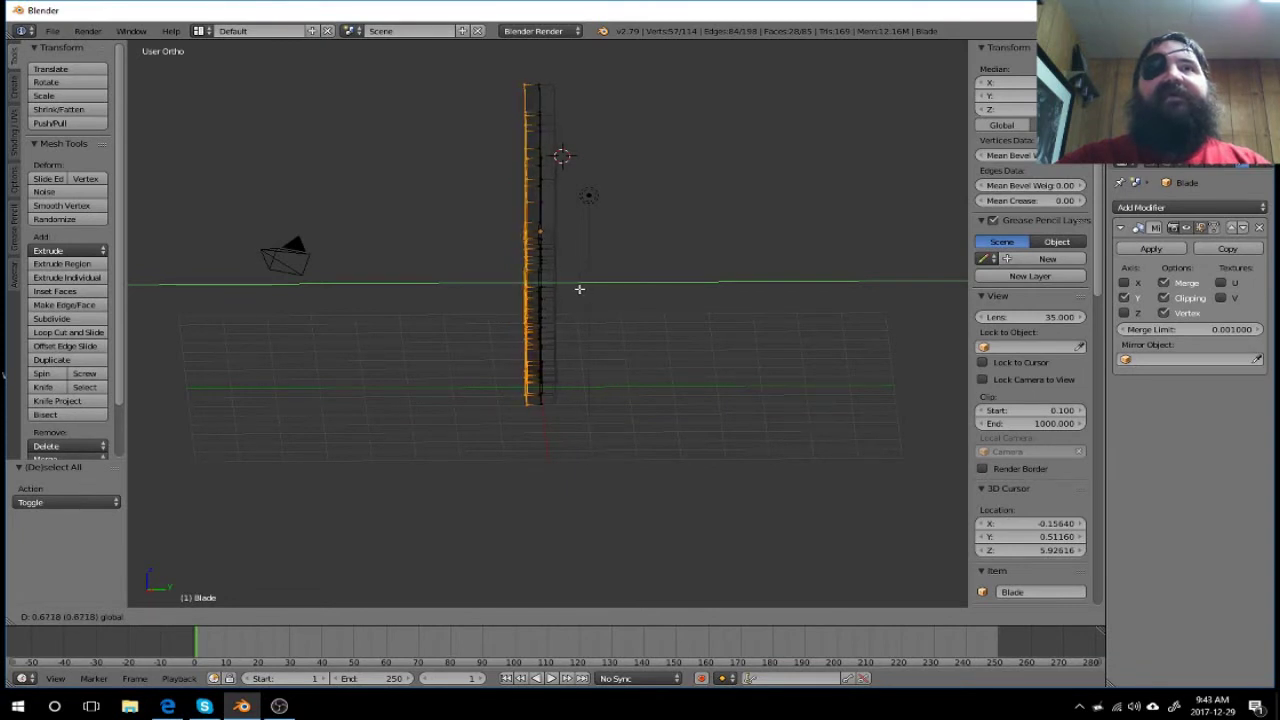
left_click(579, 289)
mouse_move(613, 431)
middle_mouse_down()
mouse_move(677, 429)
mouse_move(714, 409)
mouse_move(731, 371)
mouse_move(737, 397)
mouse_move(546, 391)
mouse_move(709, 409)
mouse_move(820, 374)
mouse_move(757, 377)
mouse_move(766, 391)
mouse_move(822, 387)
mouse_move(734, 370)
middle_mouse_up()
scroll(714, 409, "up", 4)
scroll(822, 387, "down", 3)
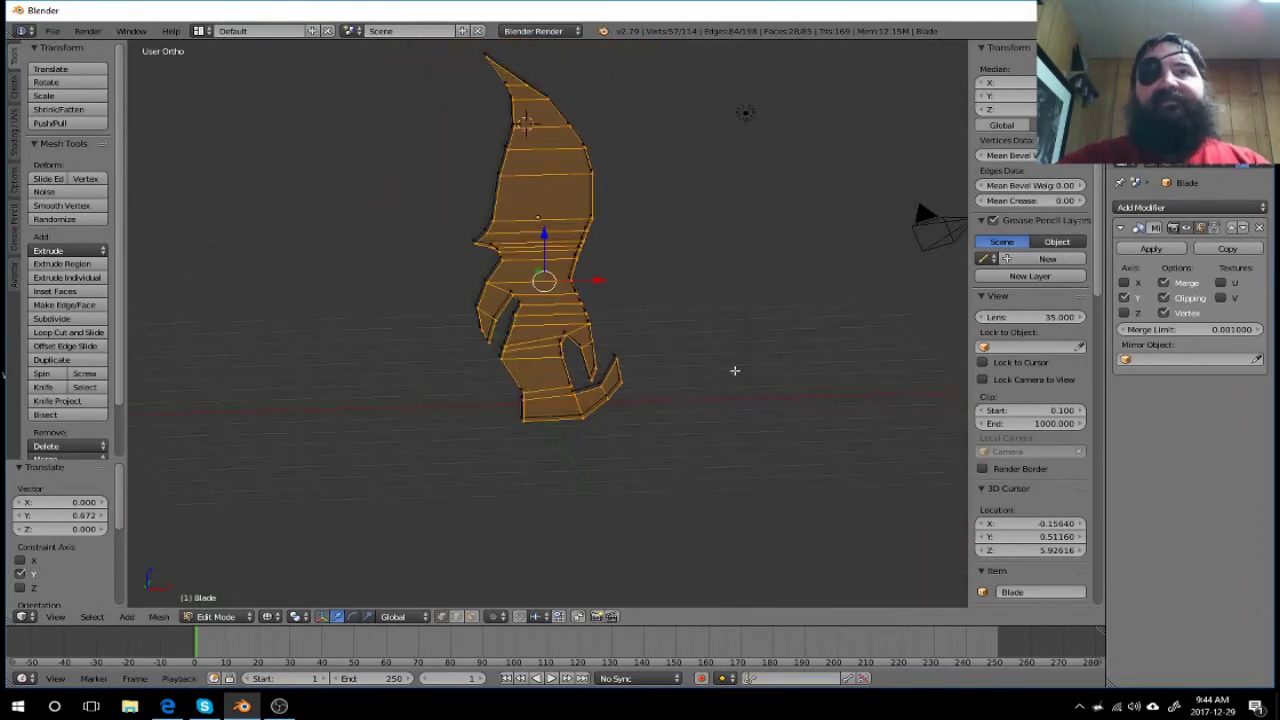
Step: In front view, switch the blade to Object Mode and back to Edit Mode
key("KP_1")
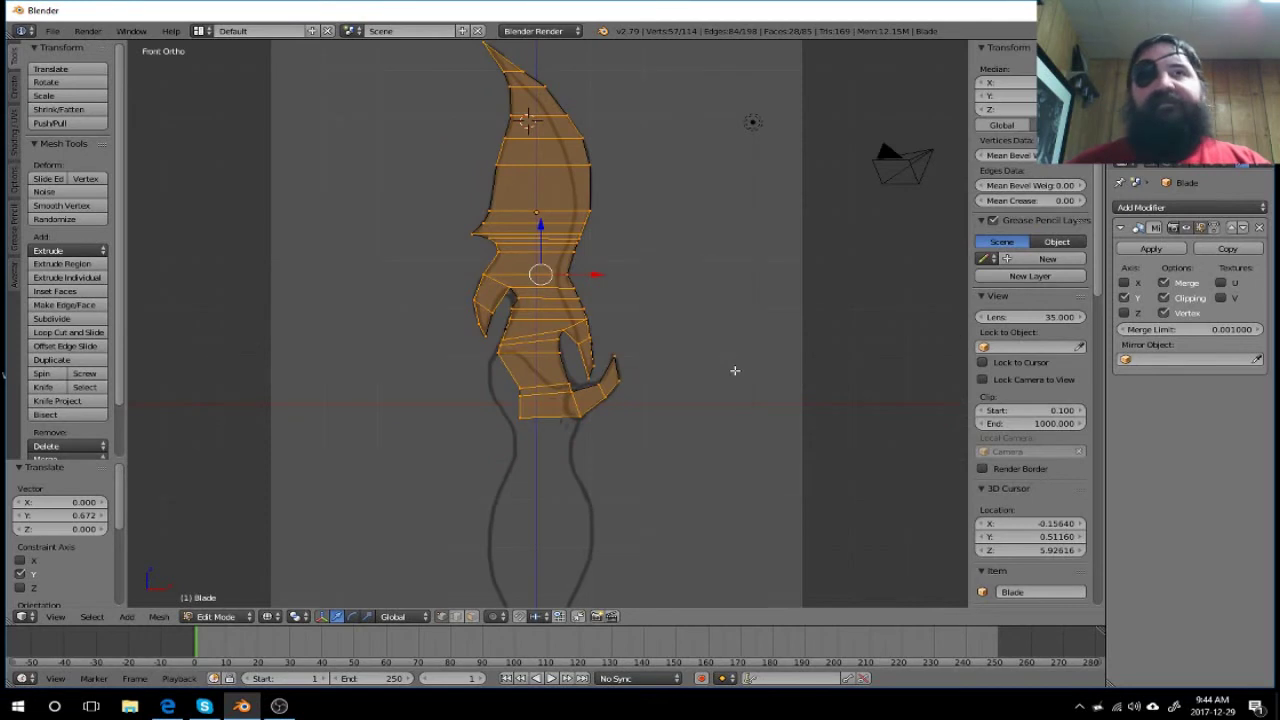
scroll(734, 370, "up", 1)
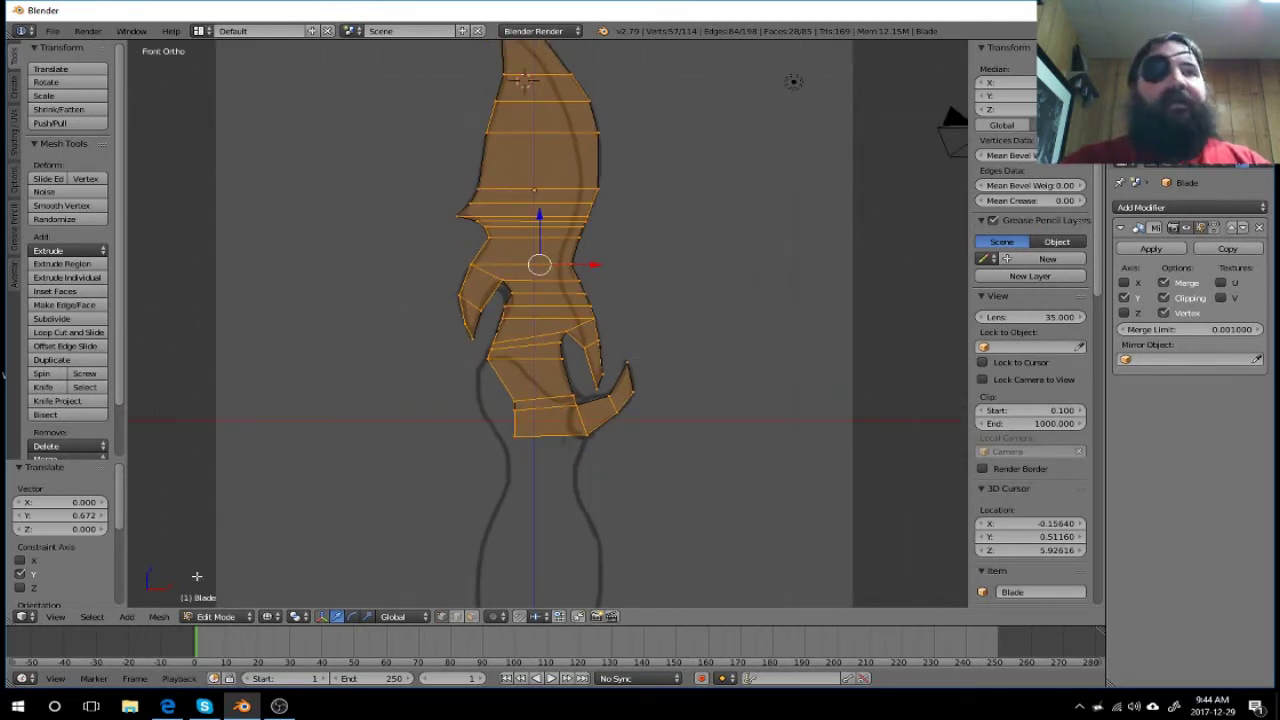
left_click(220, 618)
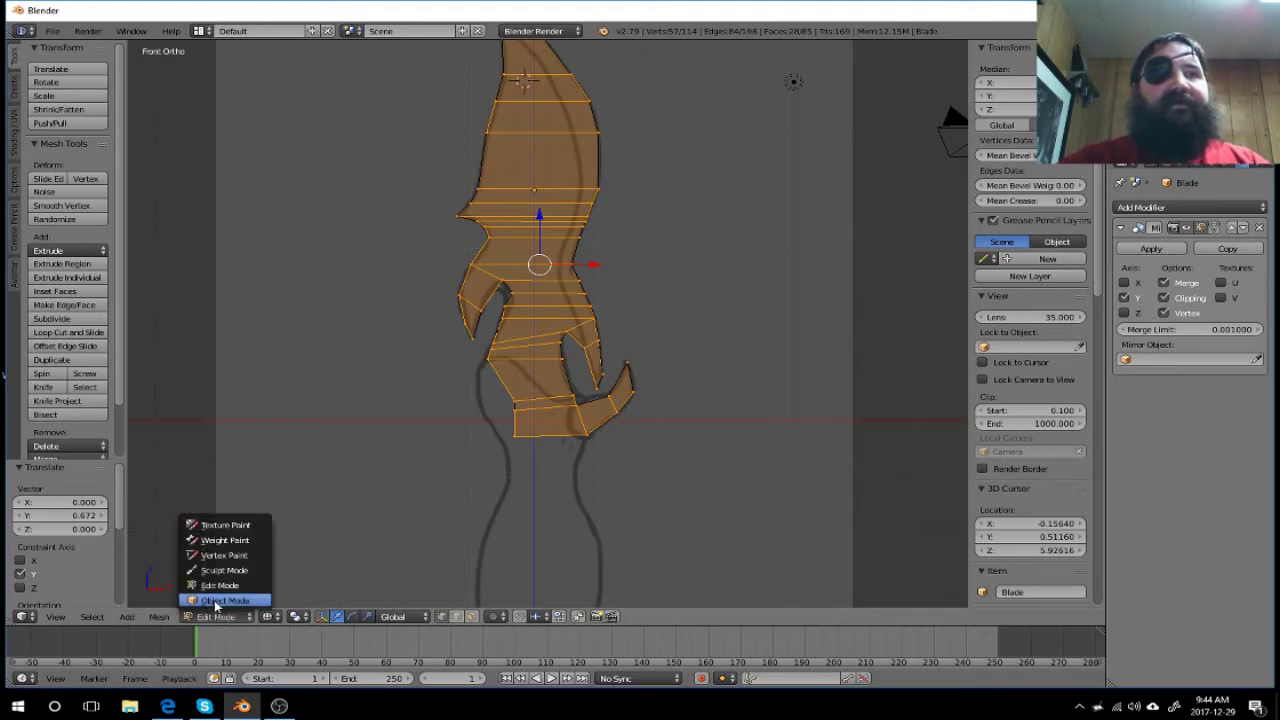
left_click(218, 600)
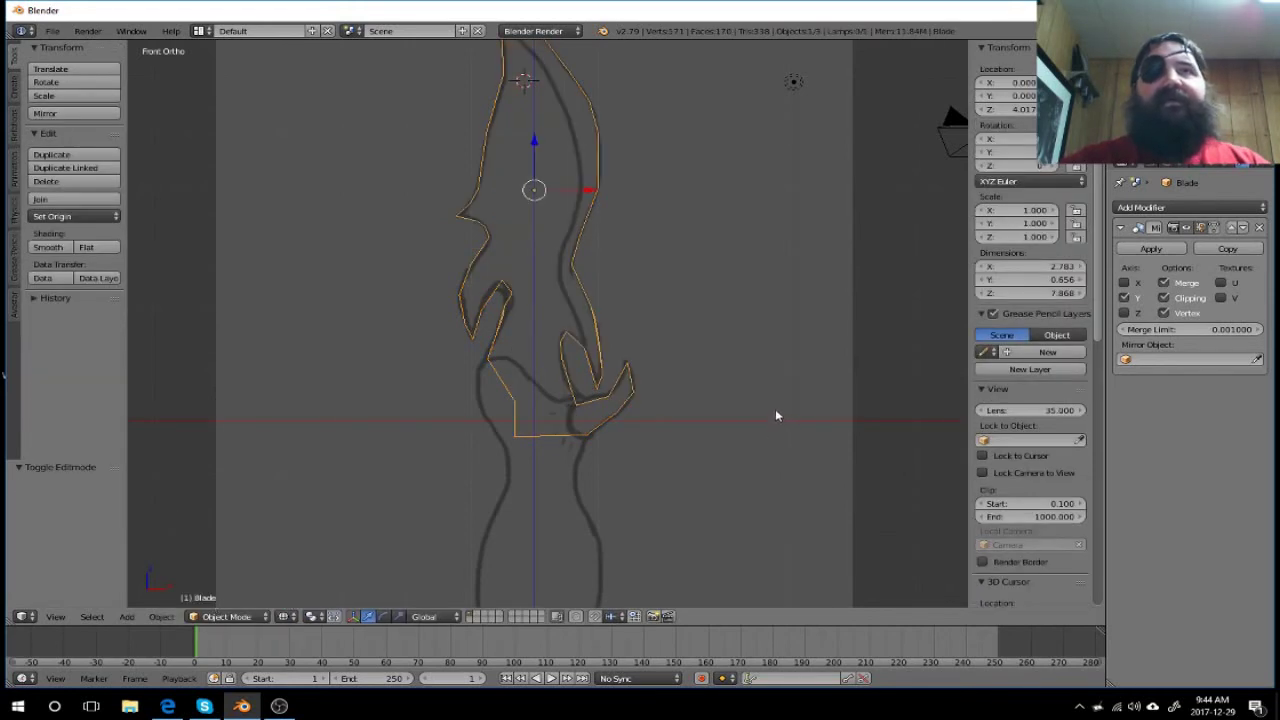
left_click(205, 617)
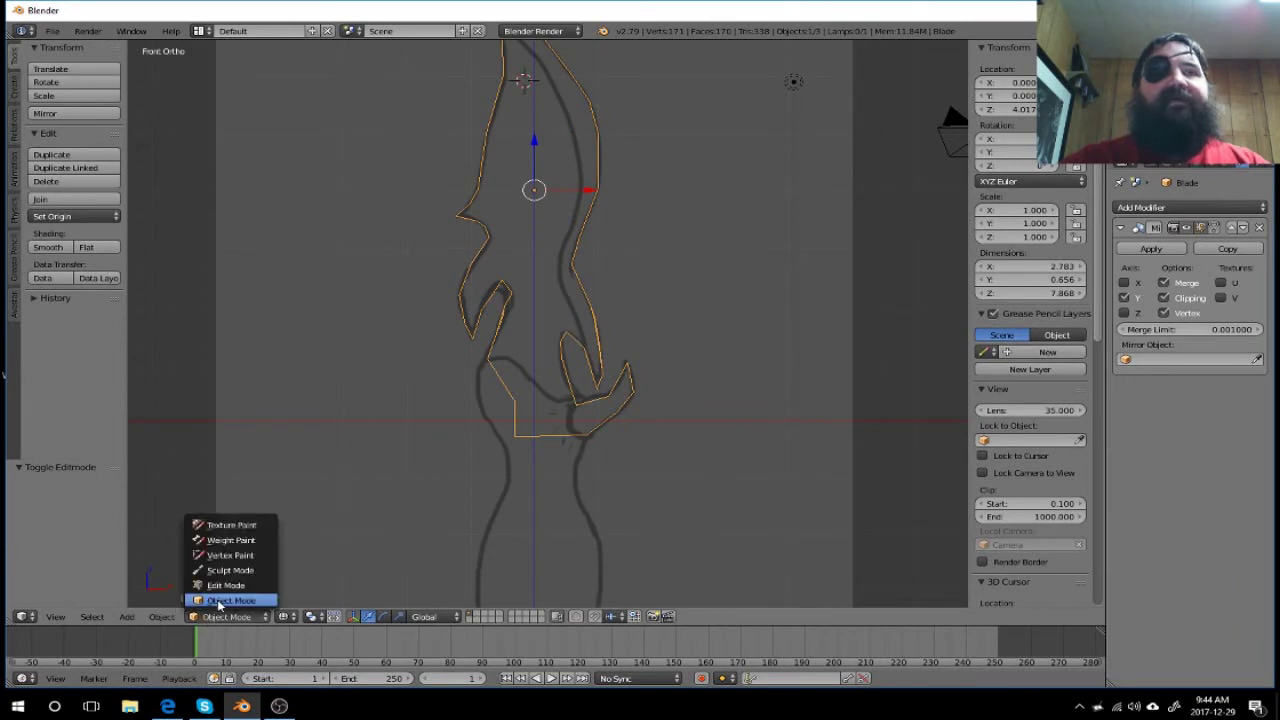
left_click(218, 585)
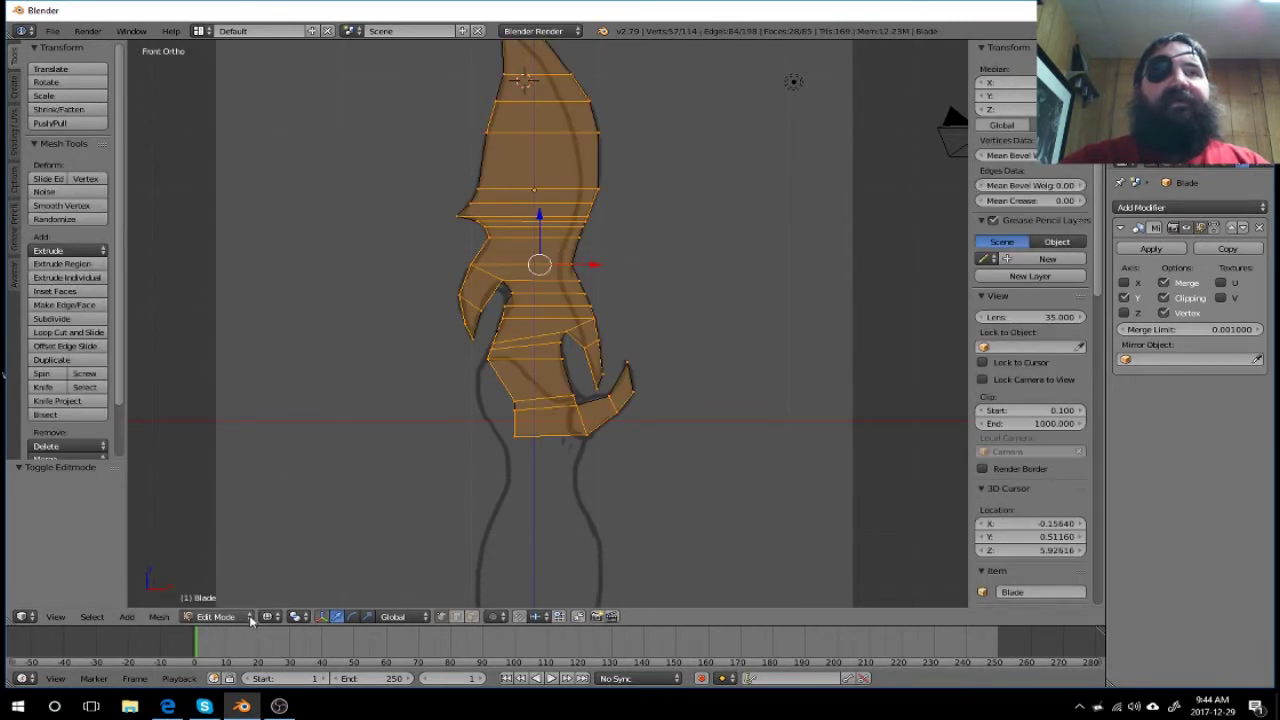
Step: Set the viewport shading to Solid
left_click(268, 617)
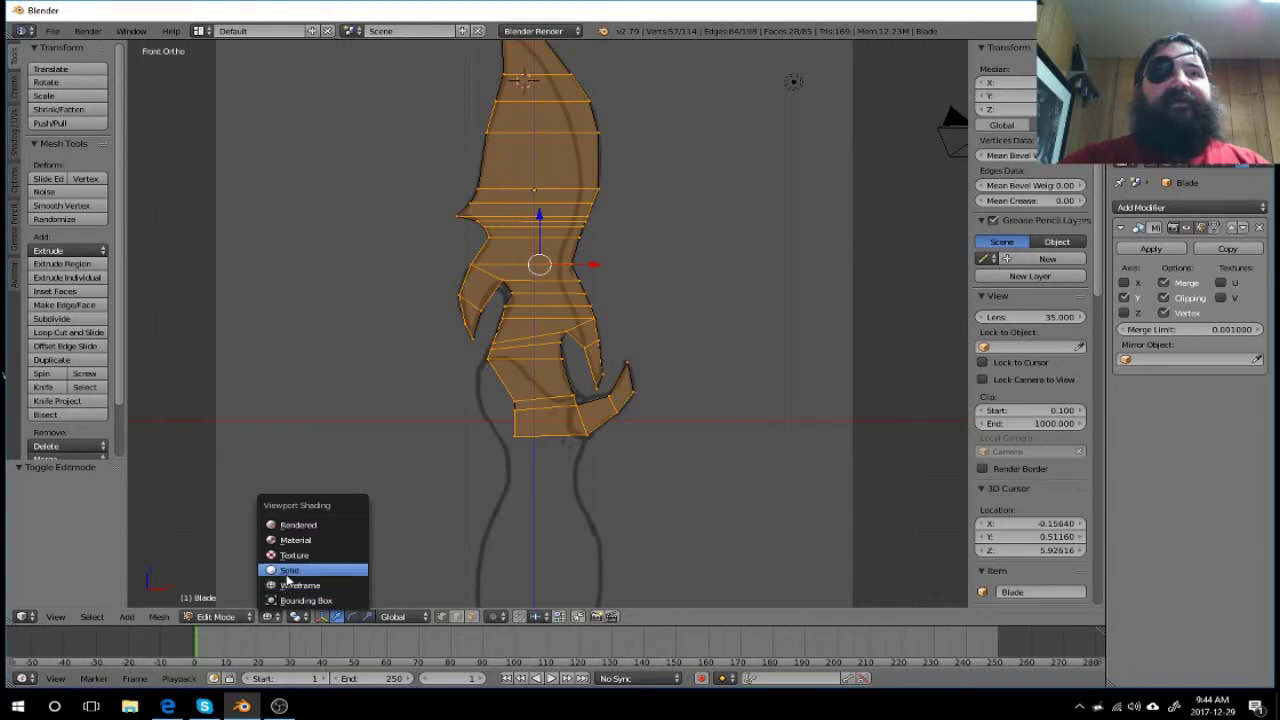
left_click(289, 570)
mouse_move(686, 434)
middle_mouse_down()
mouse_move(640, 399)
mouse_move(348, 382)
mouse_move(423, 423)
mouse_move(534, 446)
mouse_move(647, 388)
mouse_move(654, 331)
mouse_move(714, 363)
mouse_move(877, 364)
mouse_move(666, 380)
mouse_move(751, 420)
mouse_move(838, 401)
mouse_move(769, 400)
mouse_move(842, 398)
mouse_move(694, 397)
mouse_move(729, 401)
middle_mouse_up()
key("a")
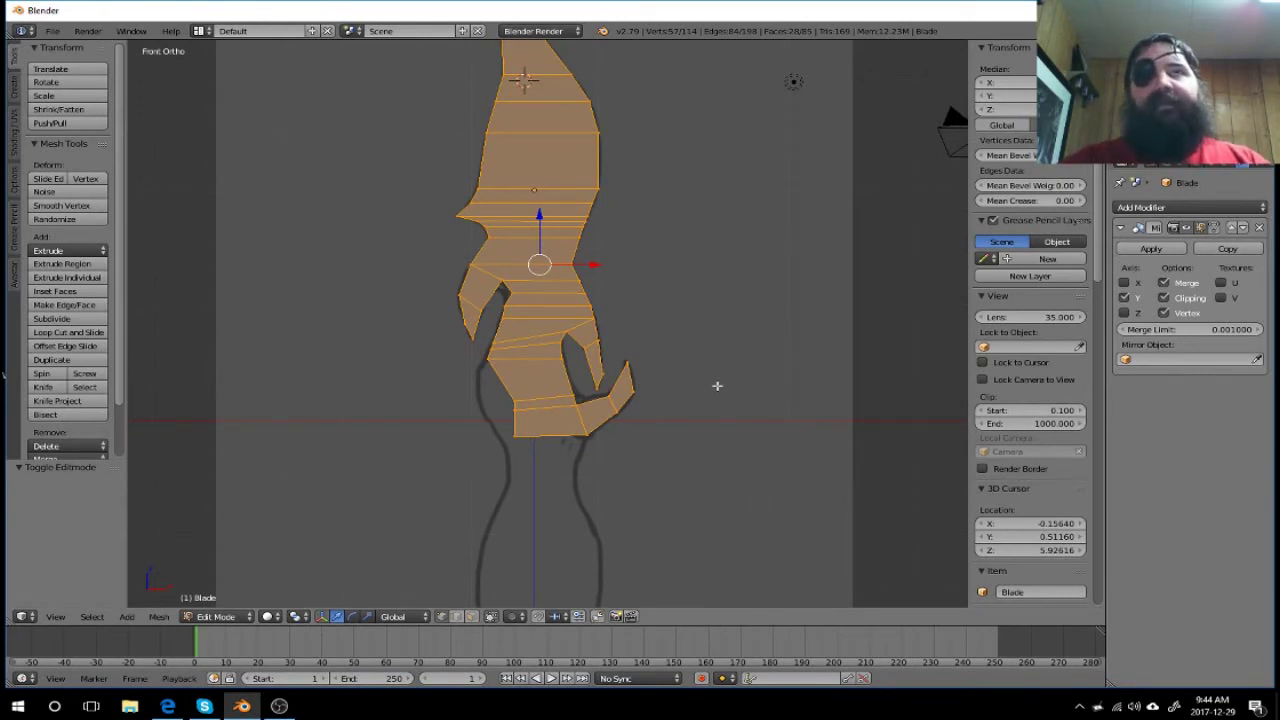
Step: In wireframe shading, select all blade geometry and hide it
mouse_move(717, 385)
middle_mouse_down()
mouse_move(631, 420)
mouse_move(597, 486)
middle_mouse_up()
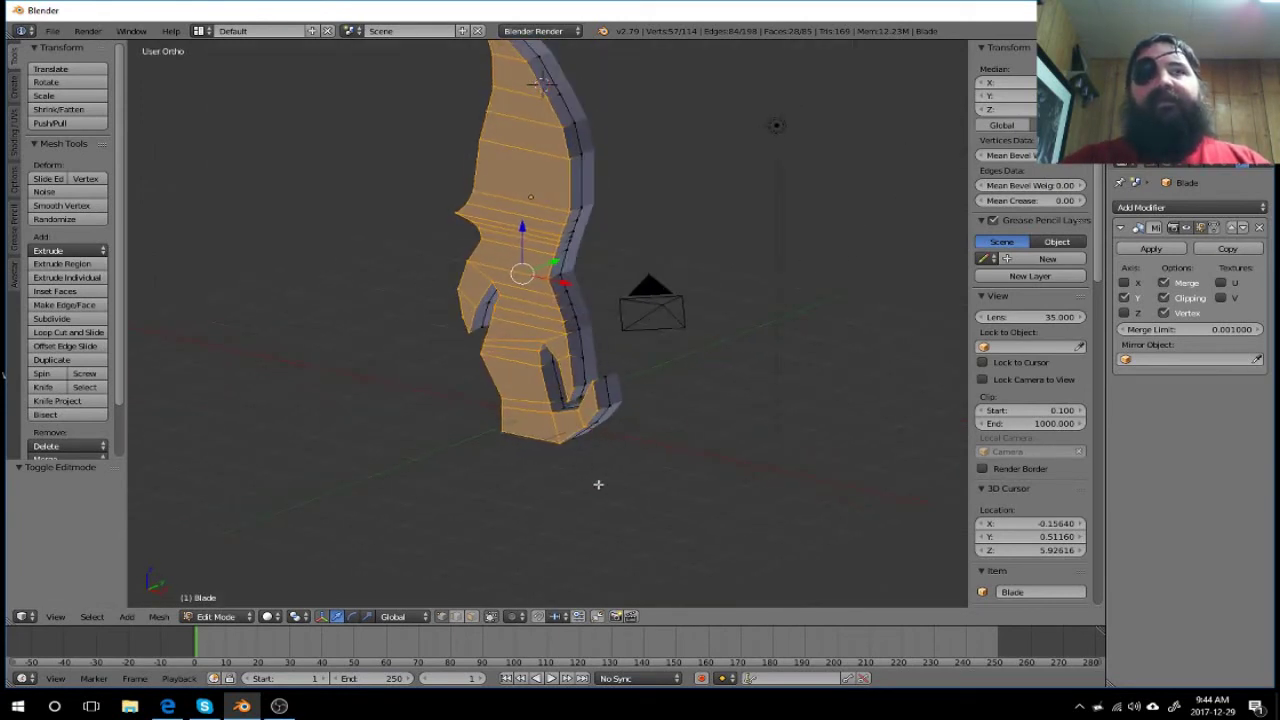
left_click(269, 617)
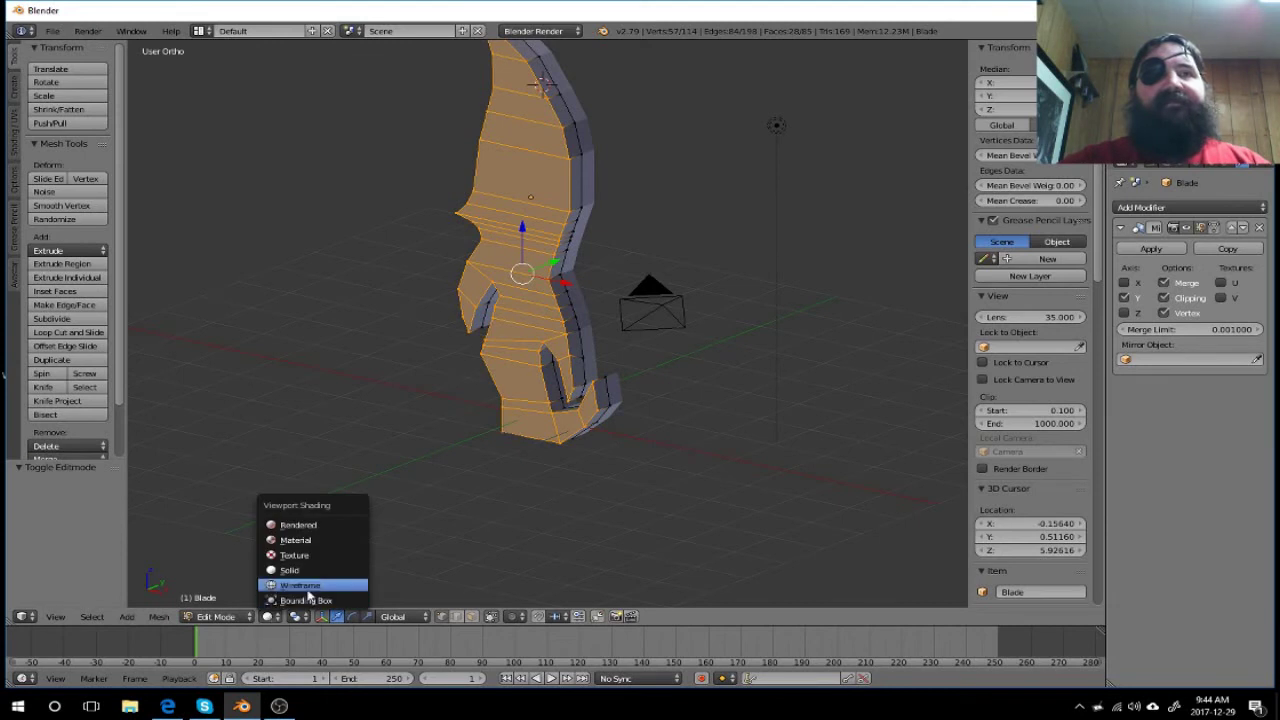
left_click(318, 585)
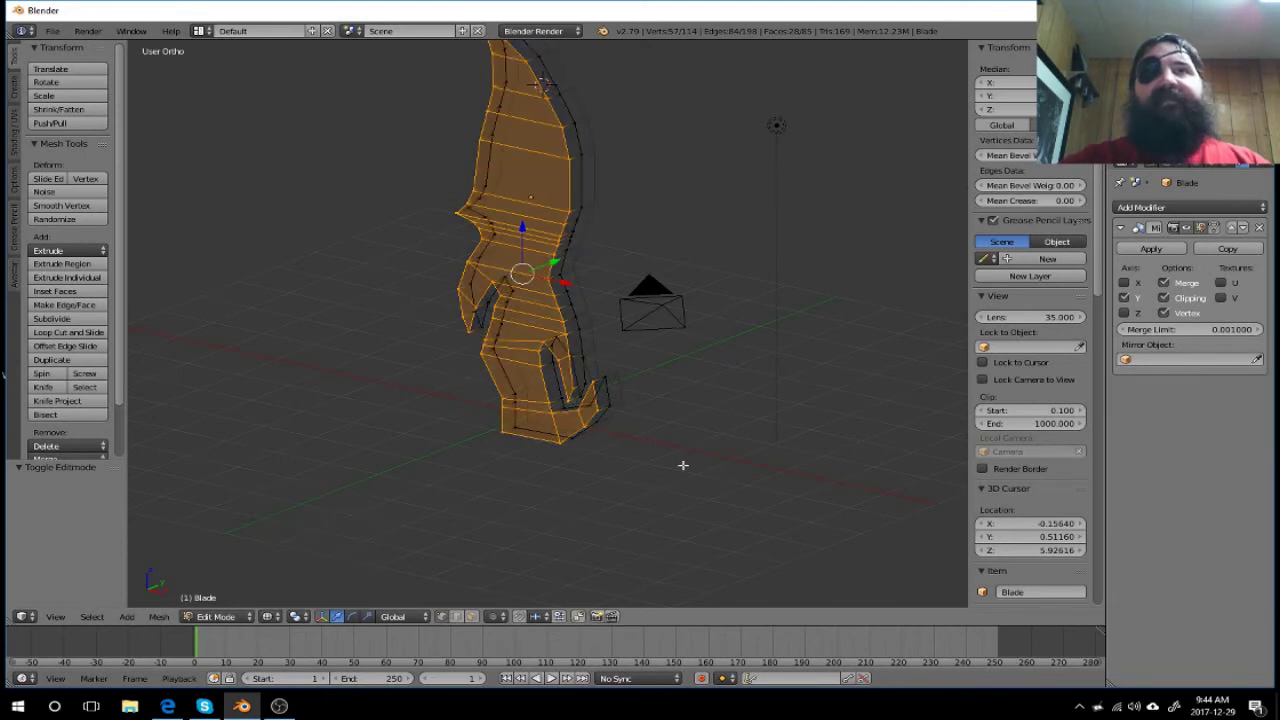
key("a")
key("a")
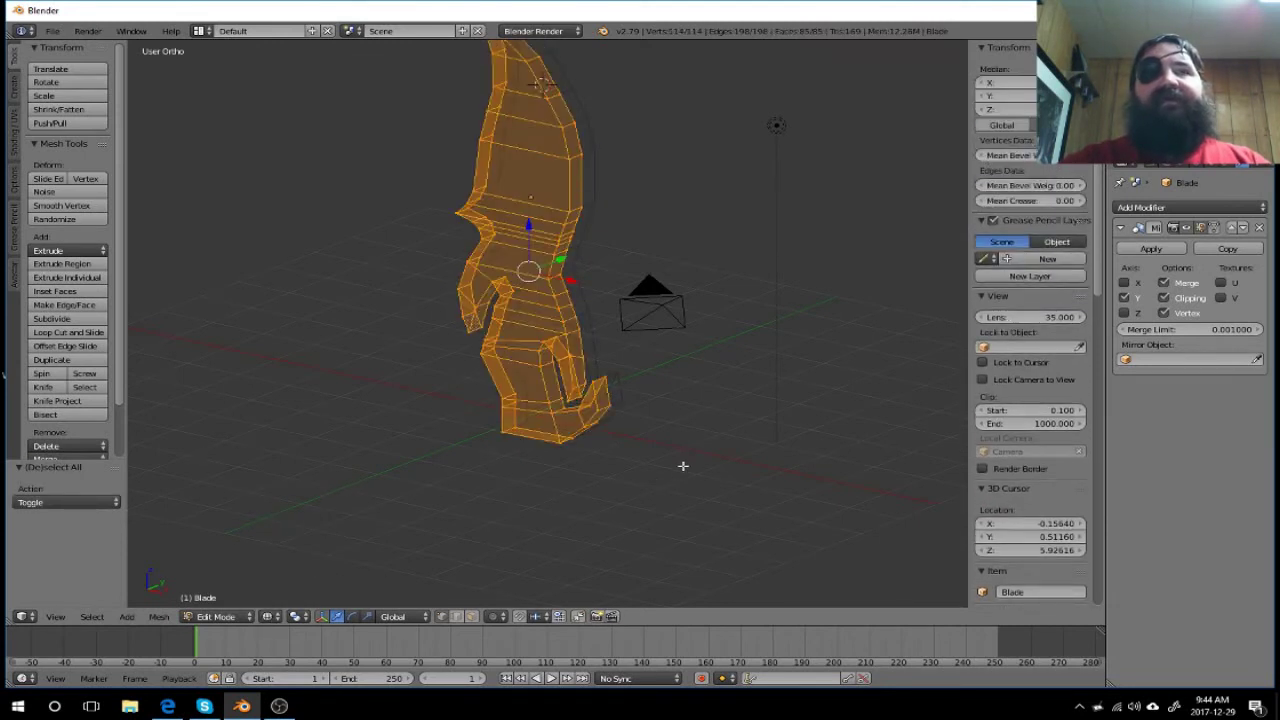
left_click(158, 617)
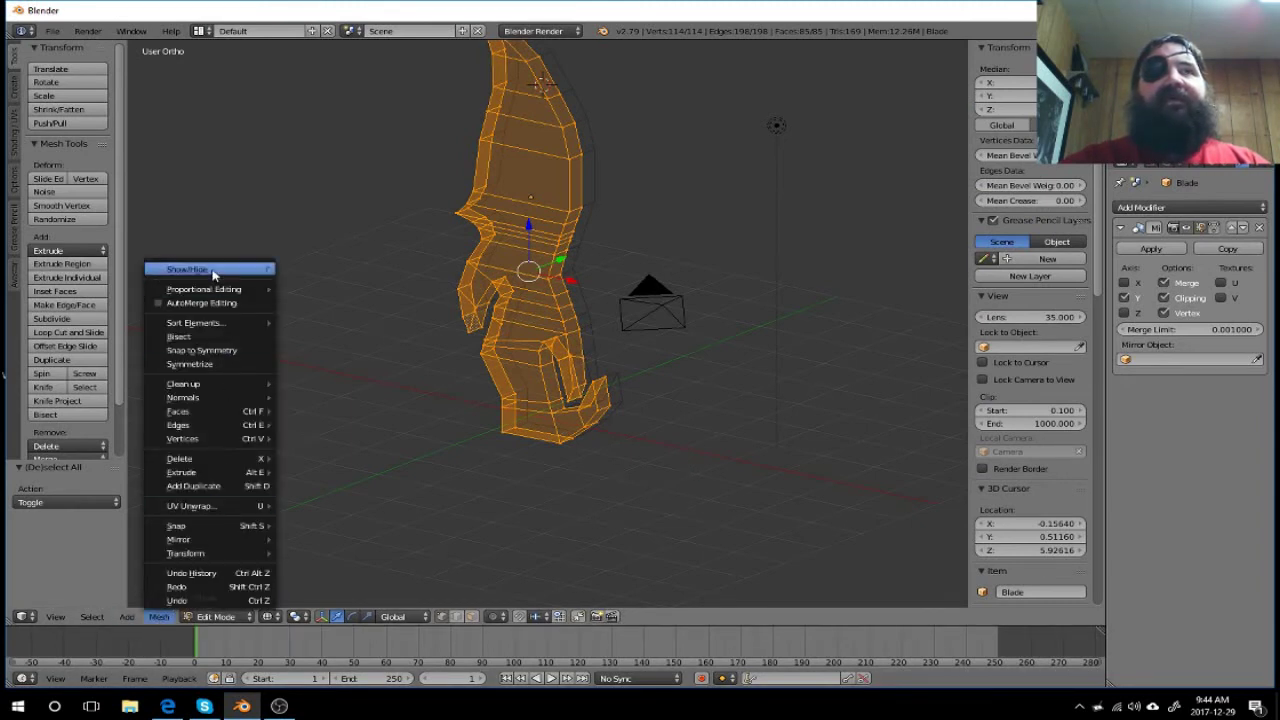
mouse_move(187, 269)
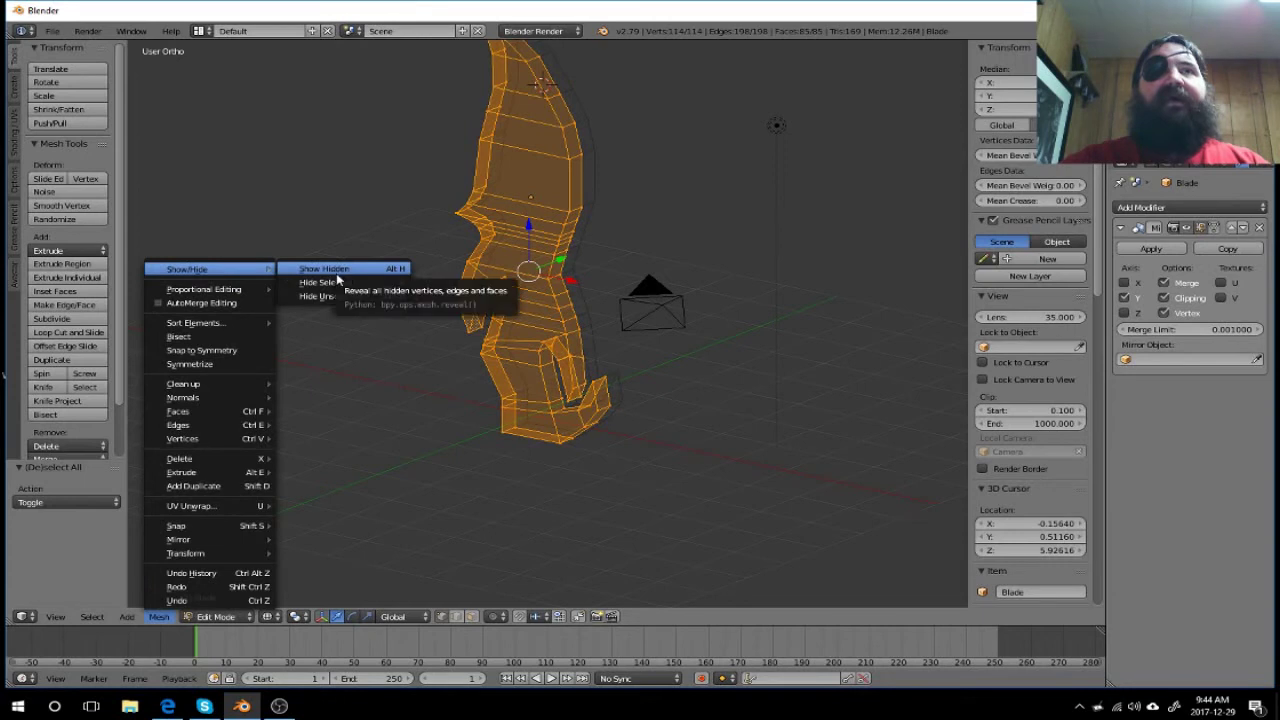
left_click(330, 282)
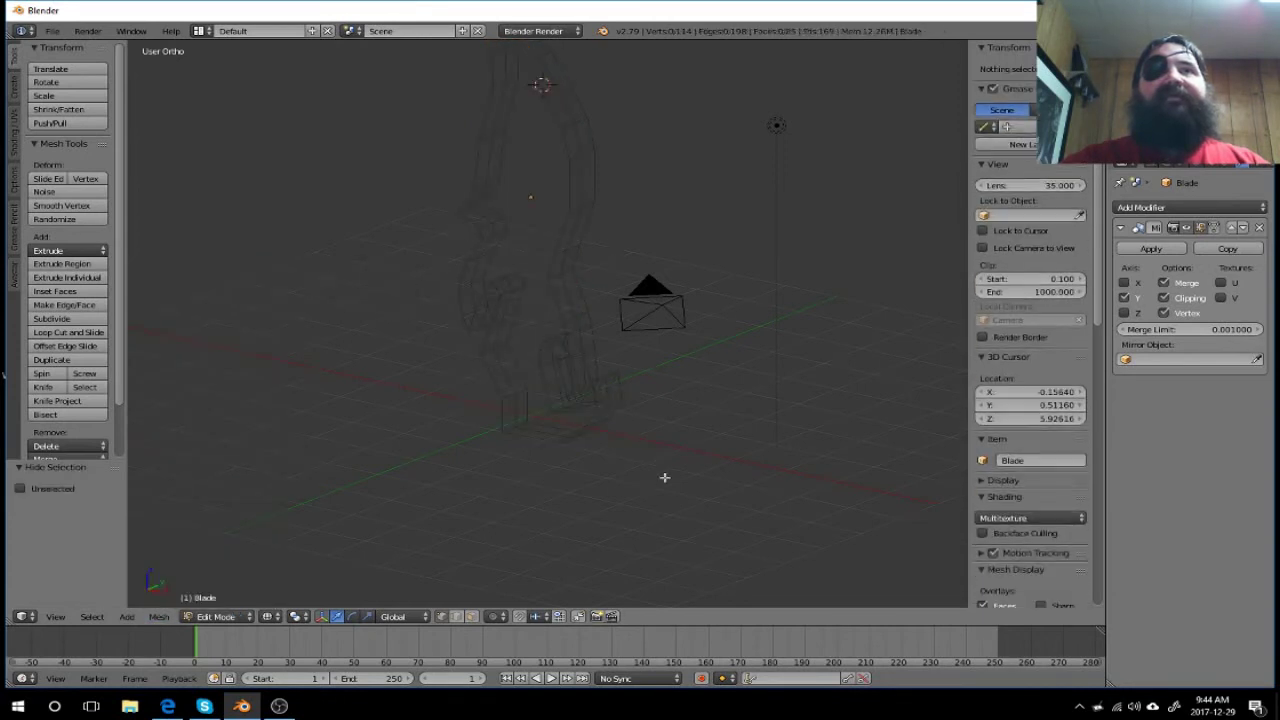
Step: Place the 3D cursor beside the blade's base, then return to front view
mouse_move(667, 492)
middle_mouse_down()
mouse_move(786, 506)
mouse_move(751, 491)
mouse_move(568, 491)
mouse_move(614, 491)
middle_mouse_up()
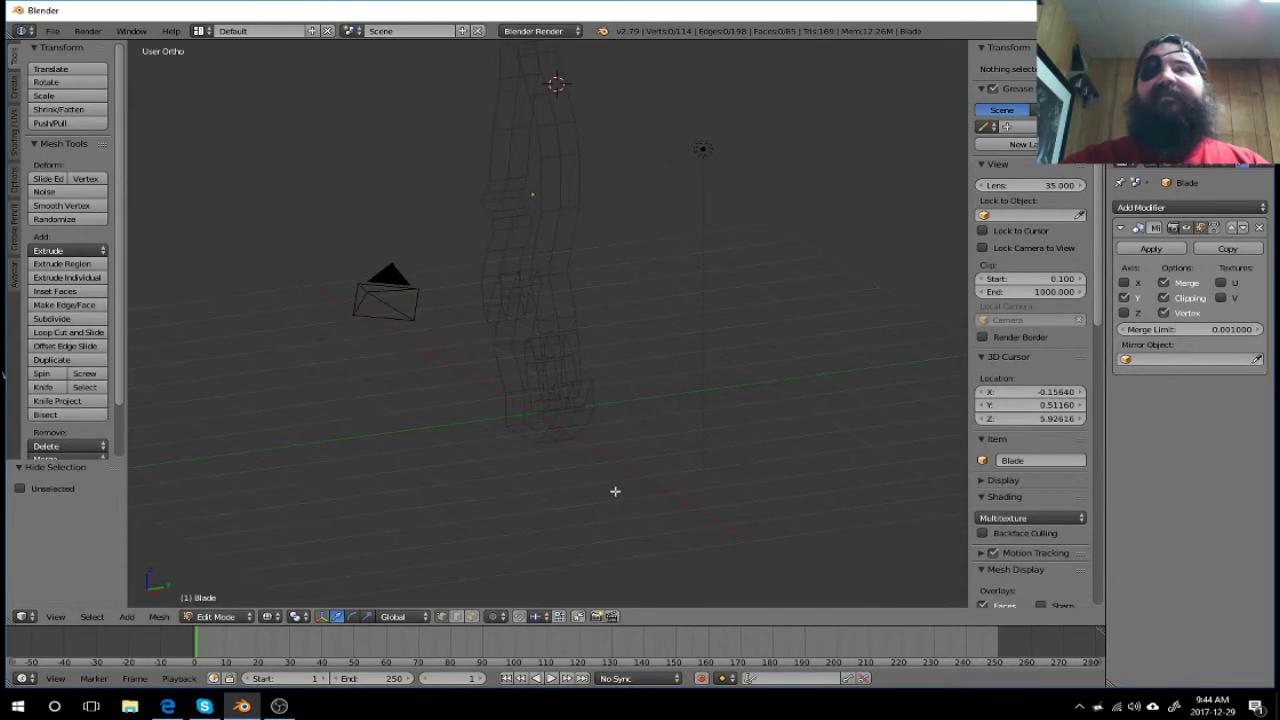
key("a")
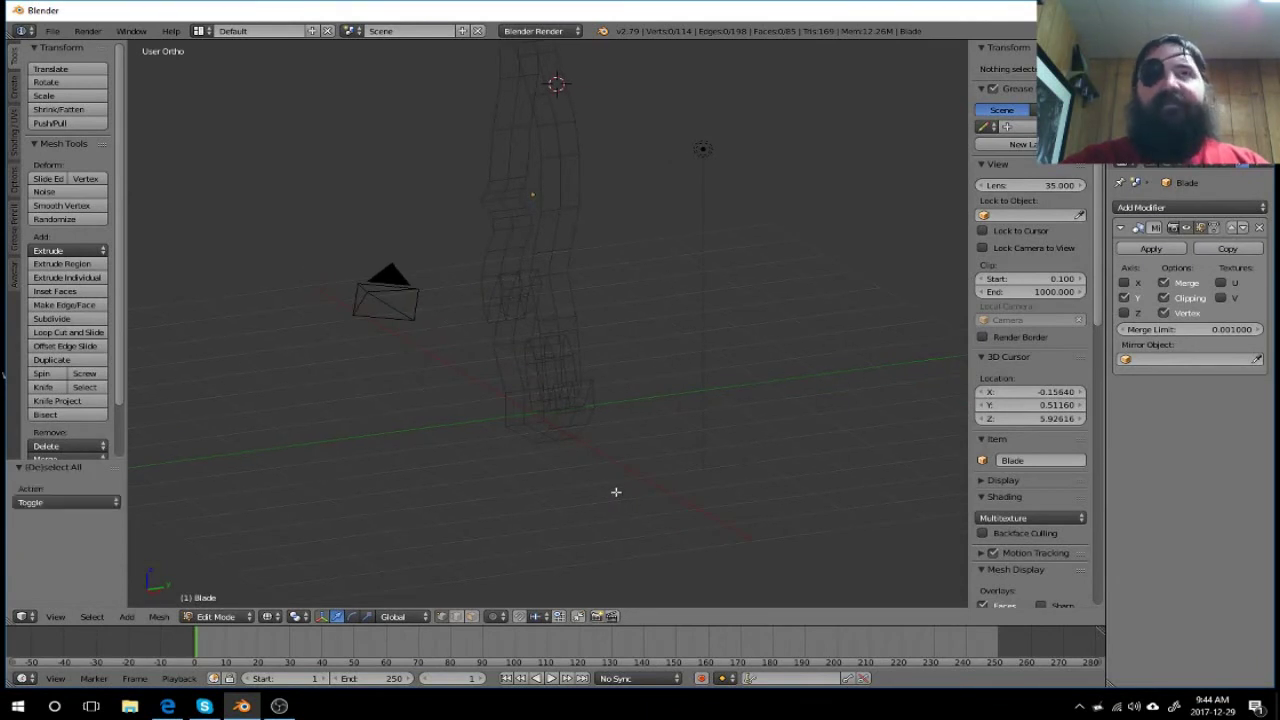
left_click(657, 473)
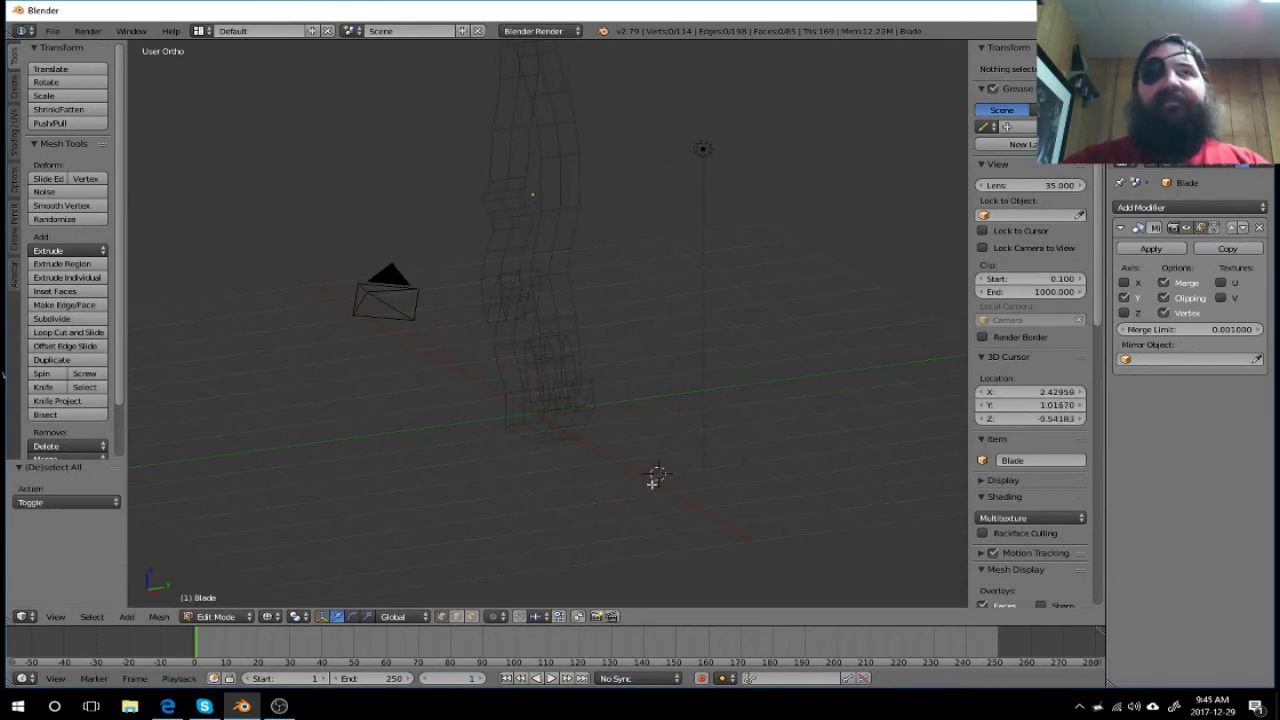
key("KP_1")
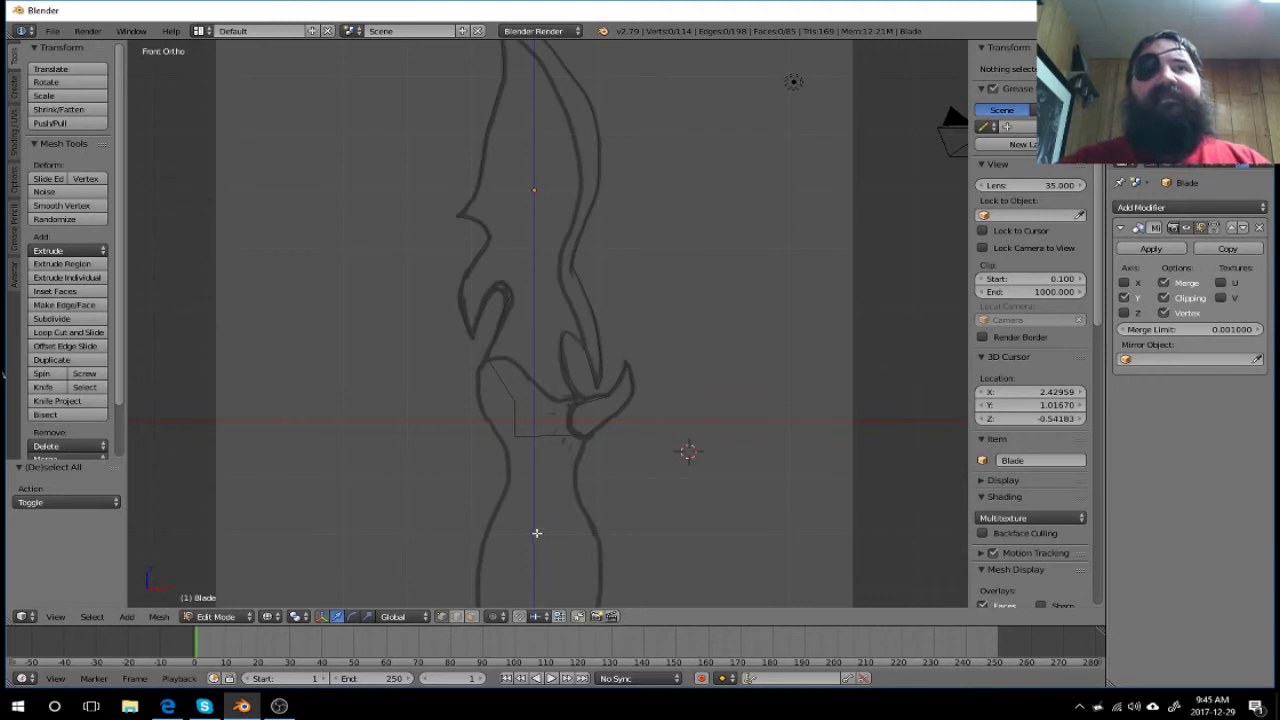
Step: Reveal the hidden blade geometry and switch back to Solid shading
left_click(157, 617)
mouse_move(200, 269)
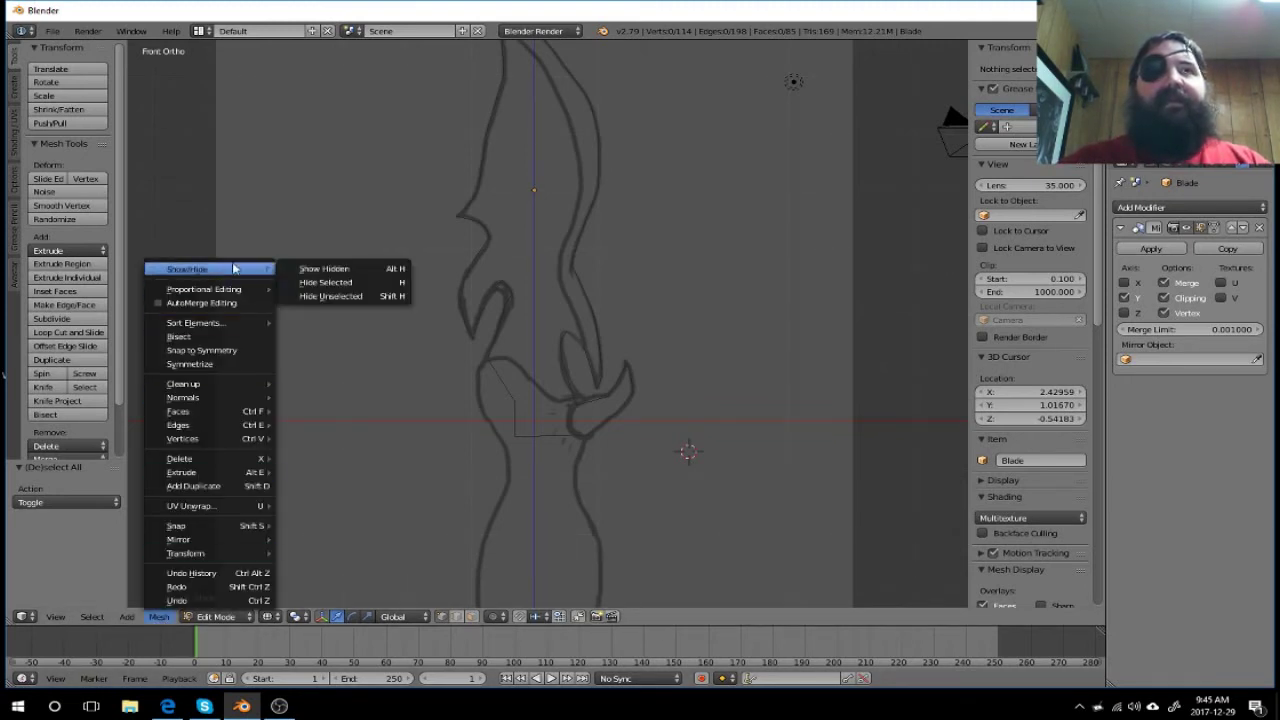
left_click(339, 276)
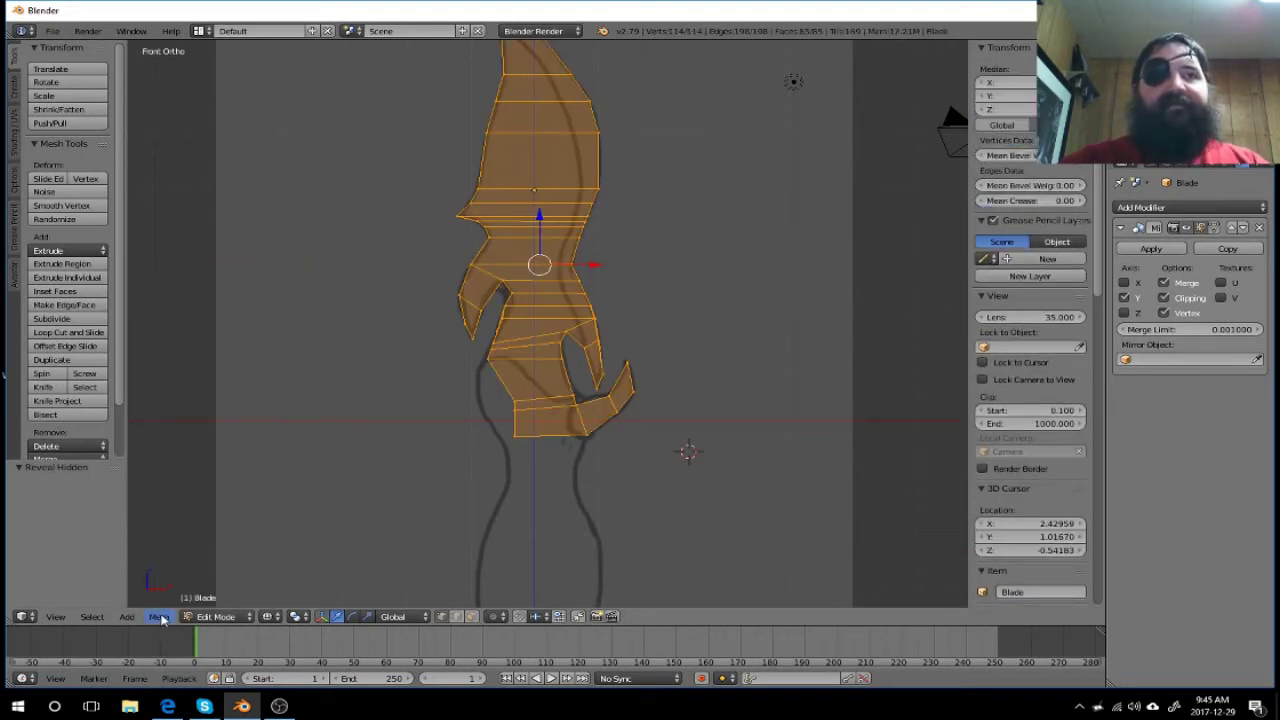
left_click(212, 617)
left_click(270, 616)
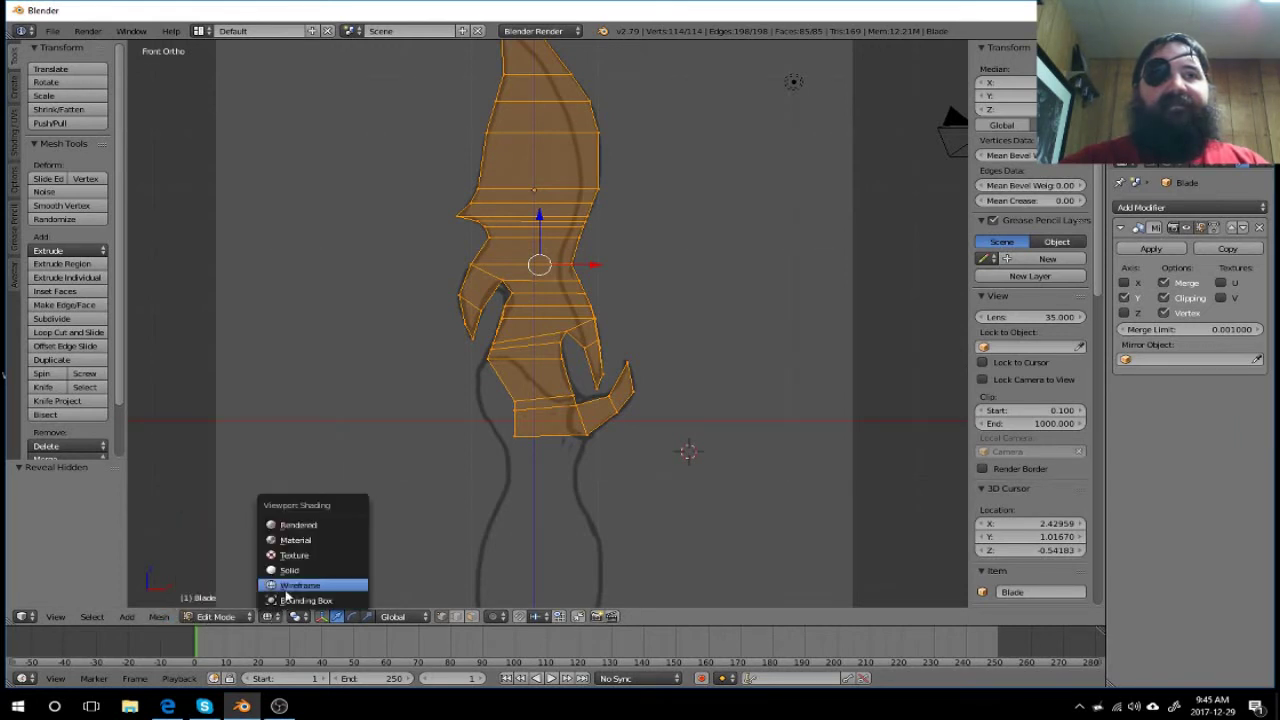
left_click(290, 571)
Step: Hide the blade geometry again, leaving the viewport empty
mouse_move(651, 509)
middle_mouse_down()
mouse_move(573, 510)
mouse_move(549, 531)
middle_mouse_up()
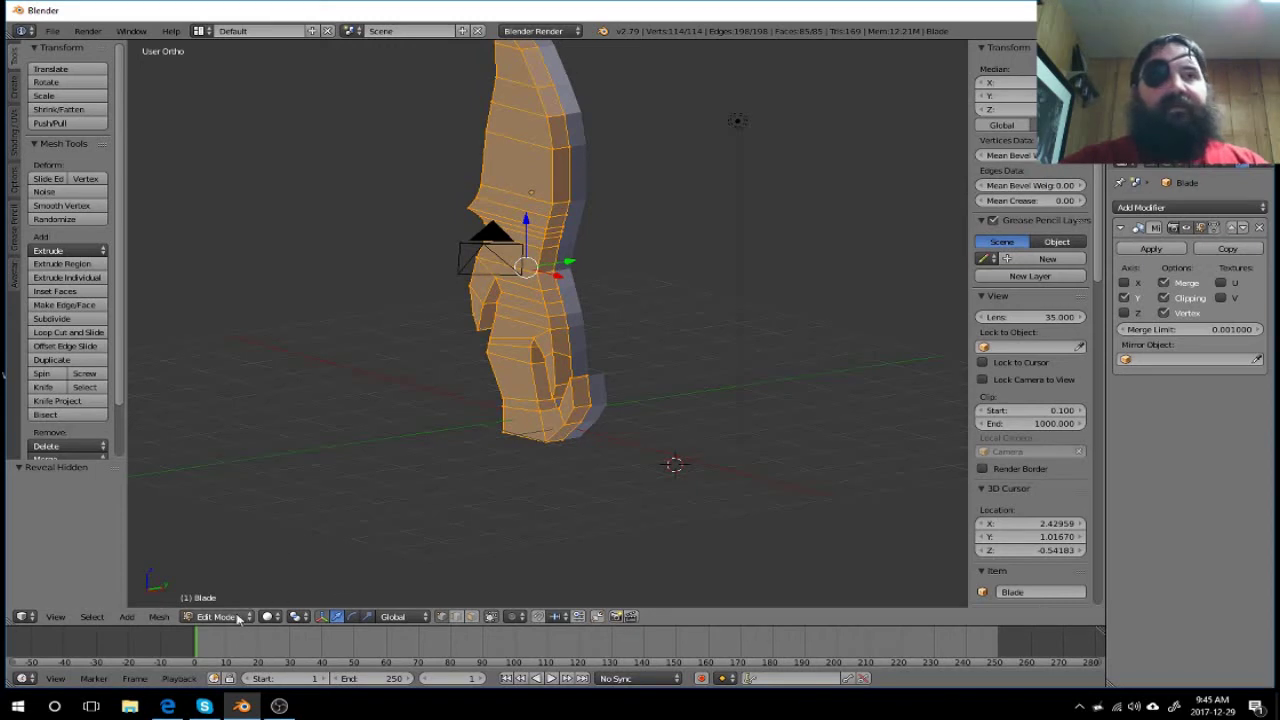
left_click(160, 618)
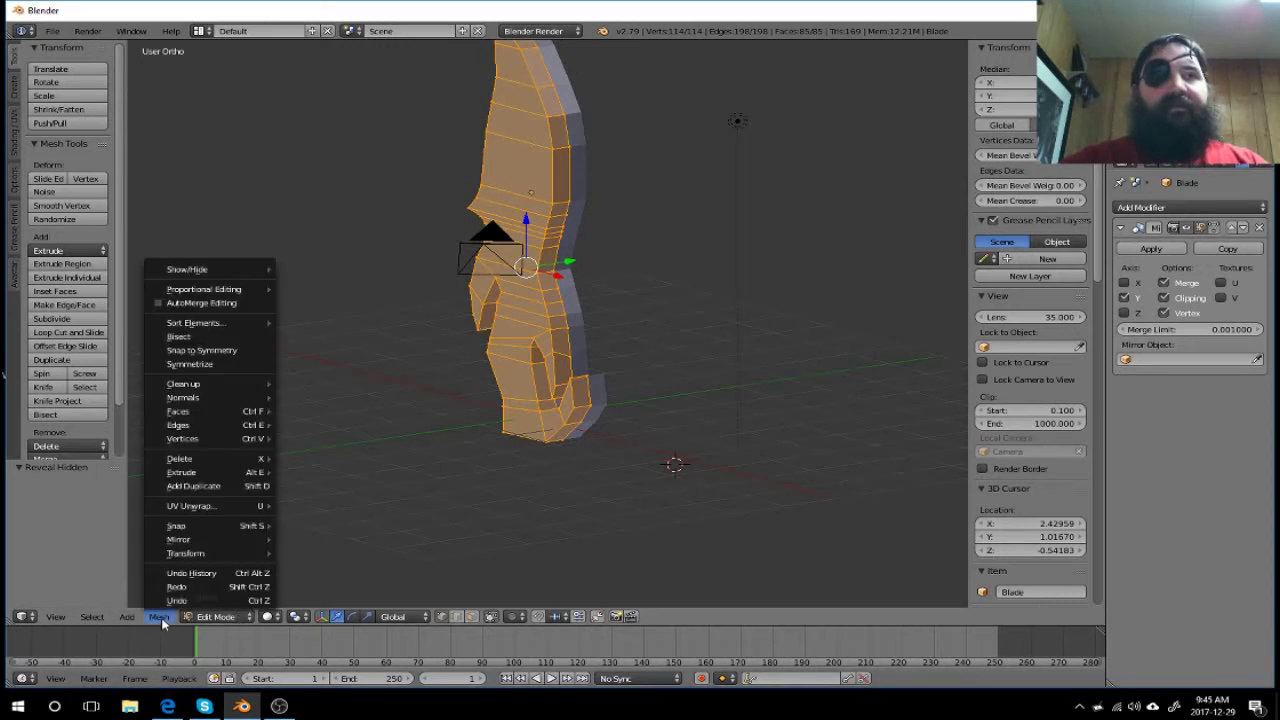
mouse_move(208, 269)
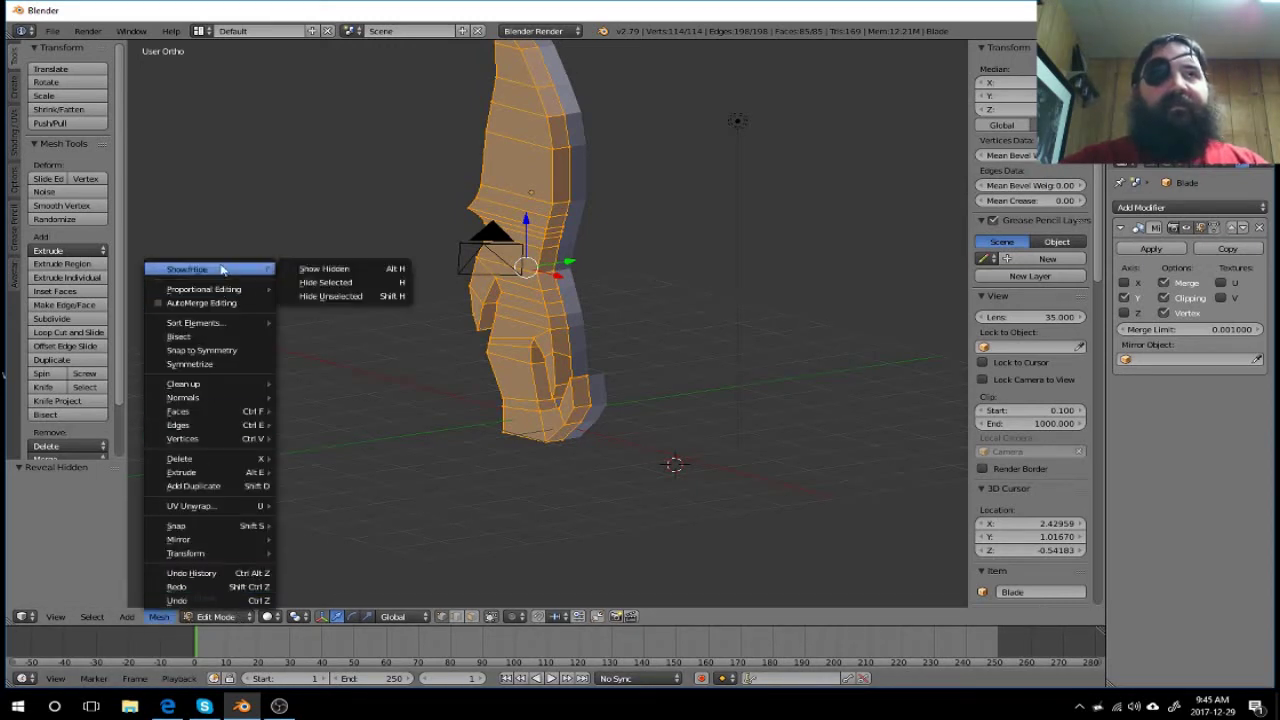
left_click(345, 289)
mouse_move(499, 407)
middle_mouse_down()
mouse_move(608, 466)
mouse_move(597, 426)
middle_mouse_up()
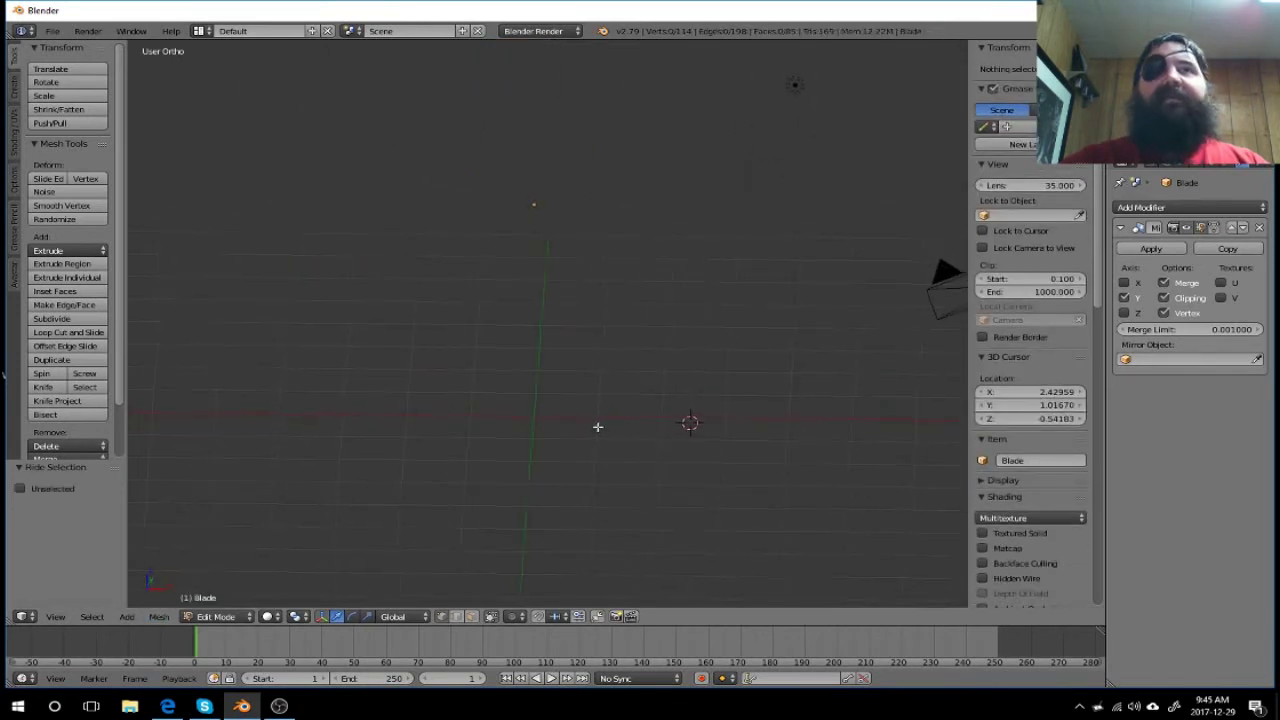
Step: From front view over the template, add a cube to the Blade mesh for the handle
key("KP_1")
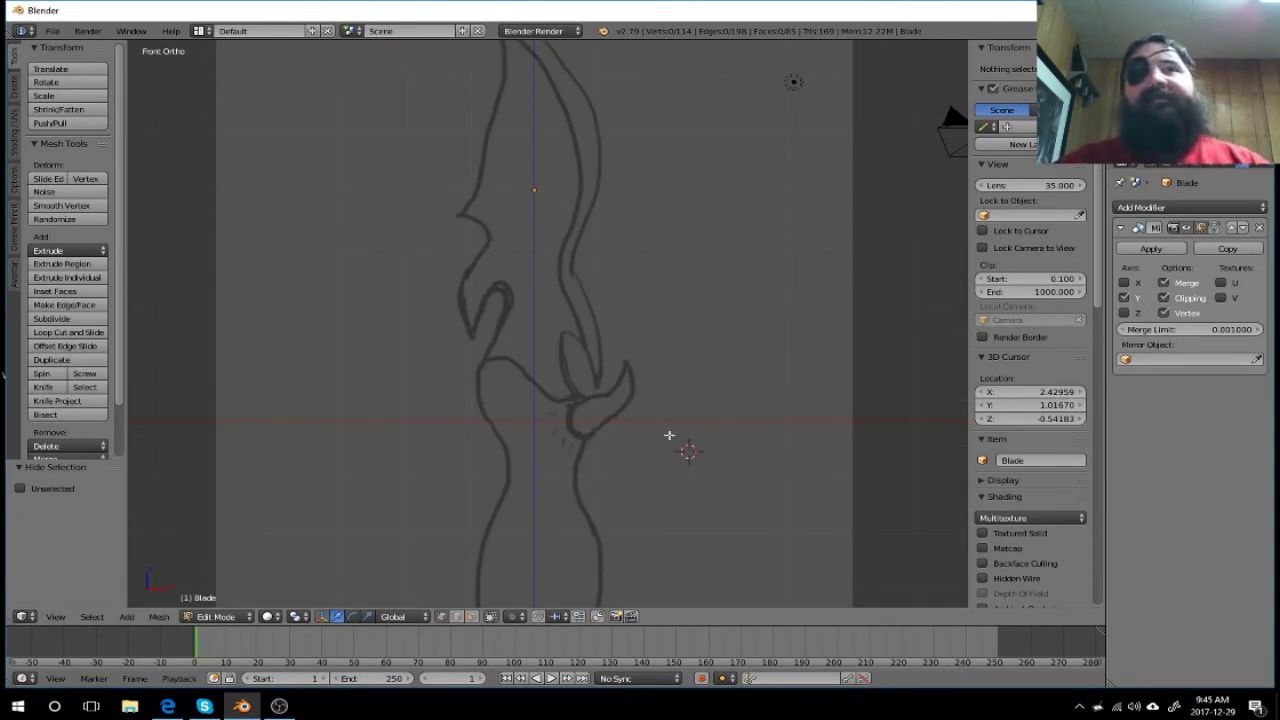
scroll(714, 469, "down", 3)
scroll(714, 466, "up", 2)
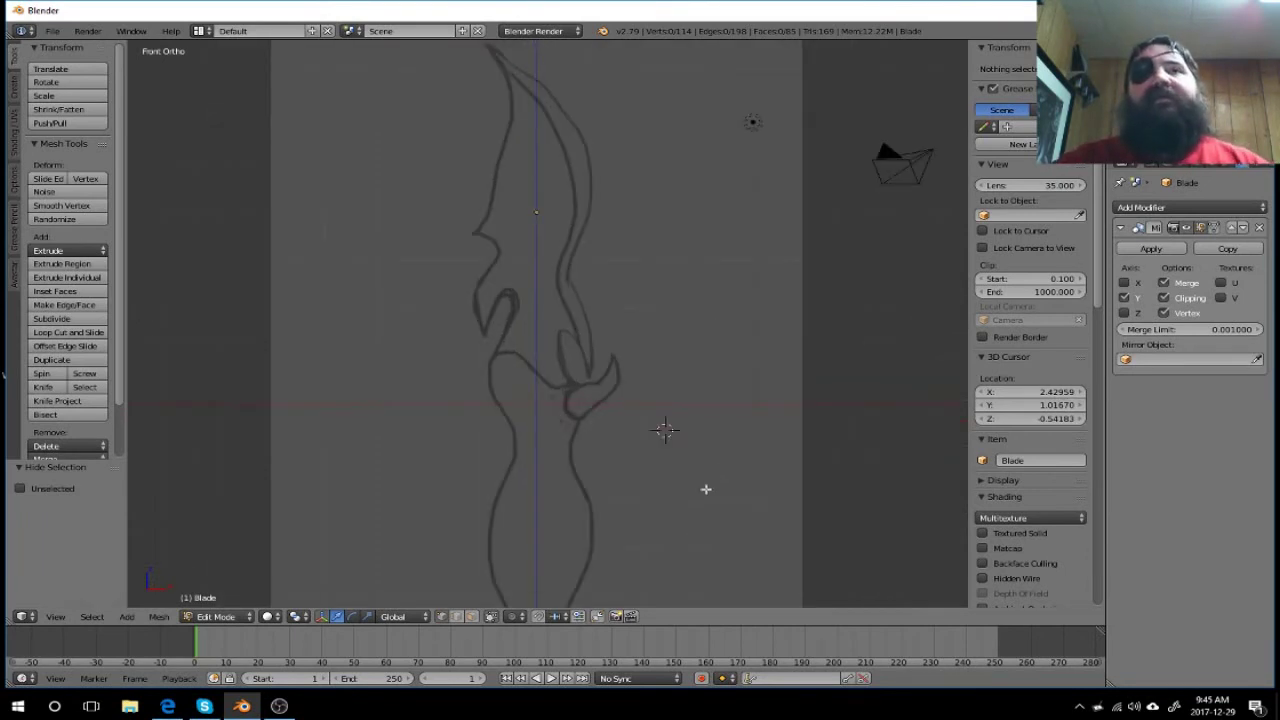
middle_click_drag(663, 509, 644, 332, "shift")
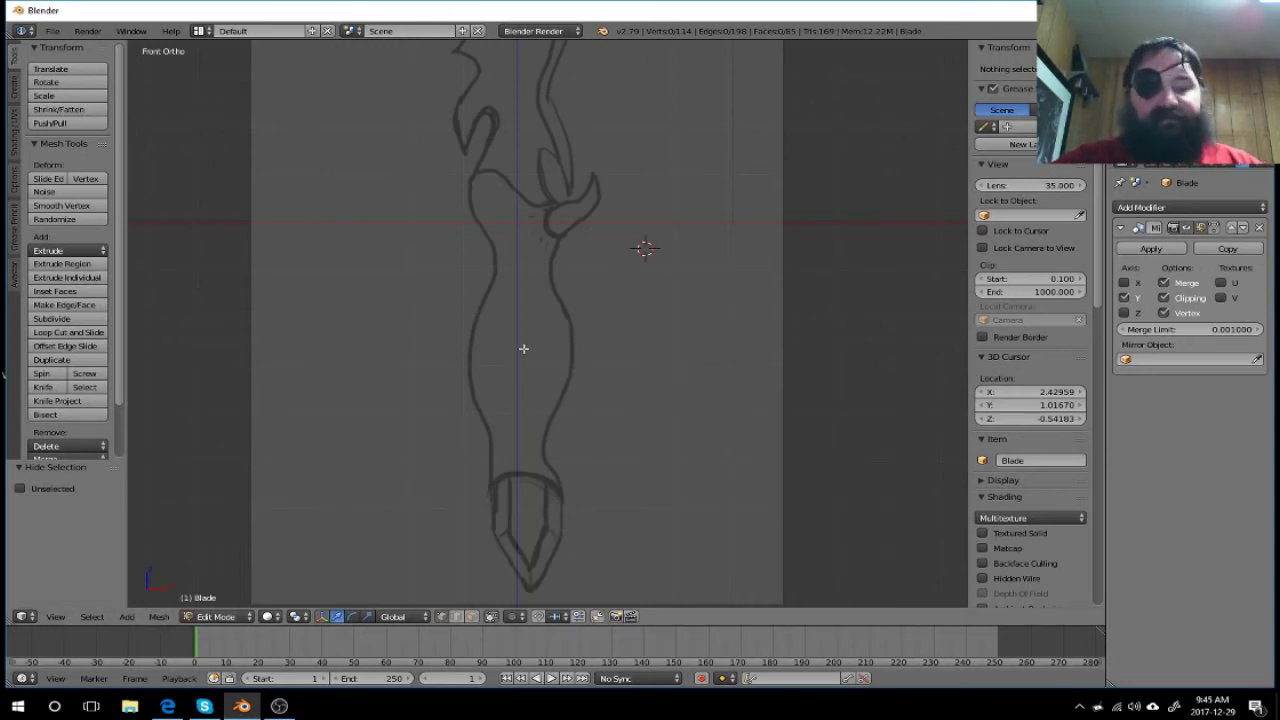
key("shift+a")
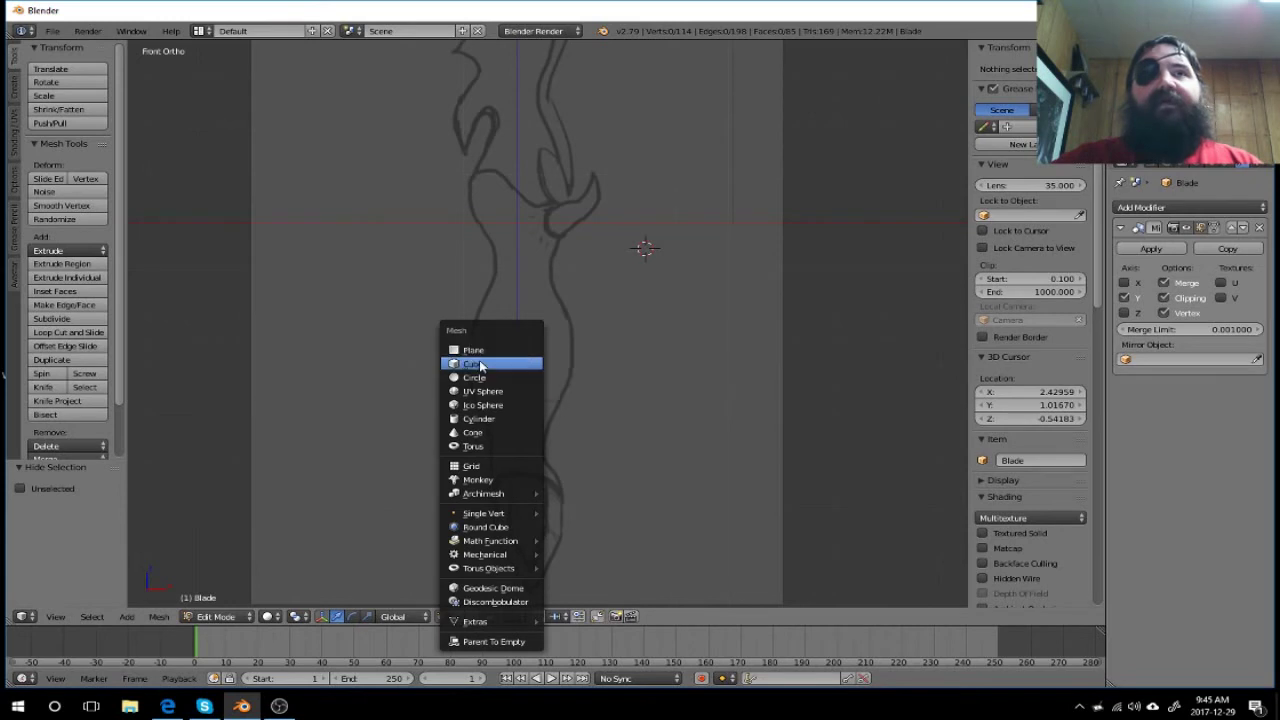
left_click(479, 363)
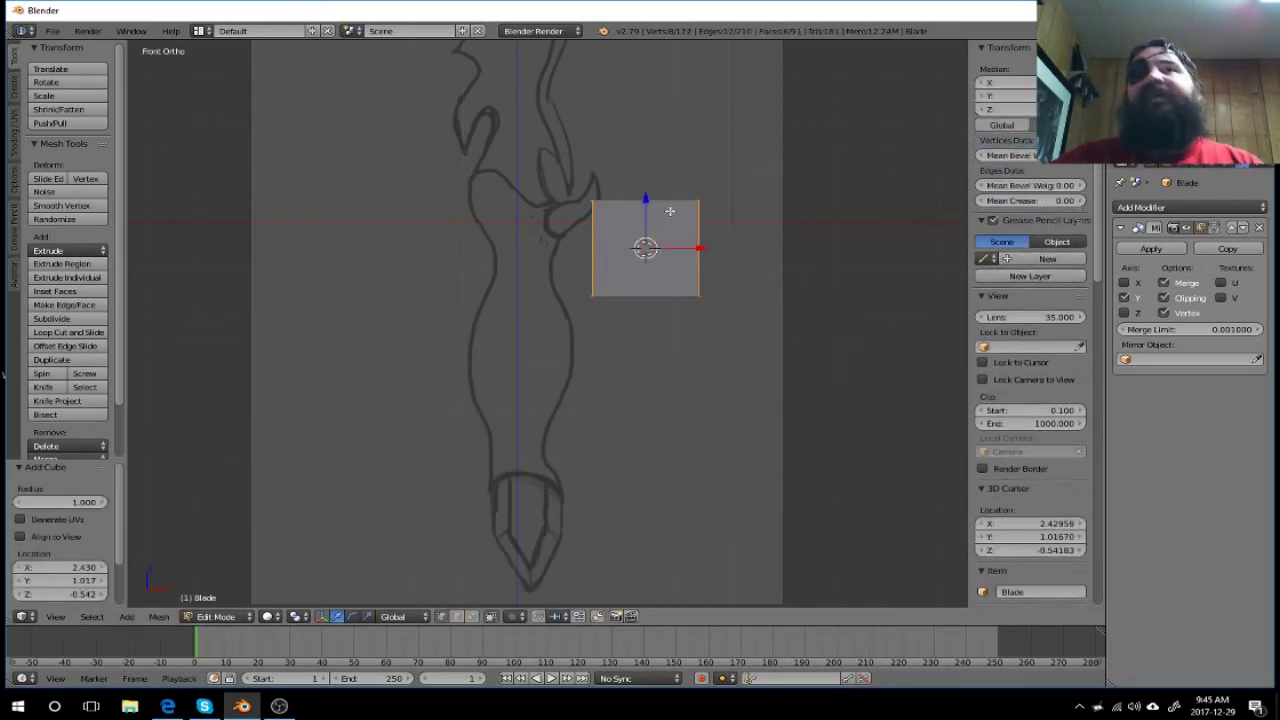
Step: Move the new cube down -2.169 along Z so it sits below the blade outline
mouse_move(645, 197)
left_mouse_down()
mouse_move(633, 293)
mouse_move(648, 300)
left_mouse_up()
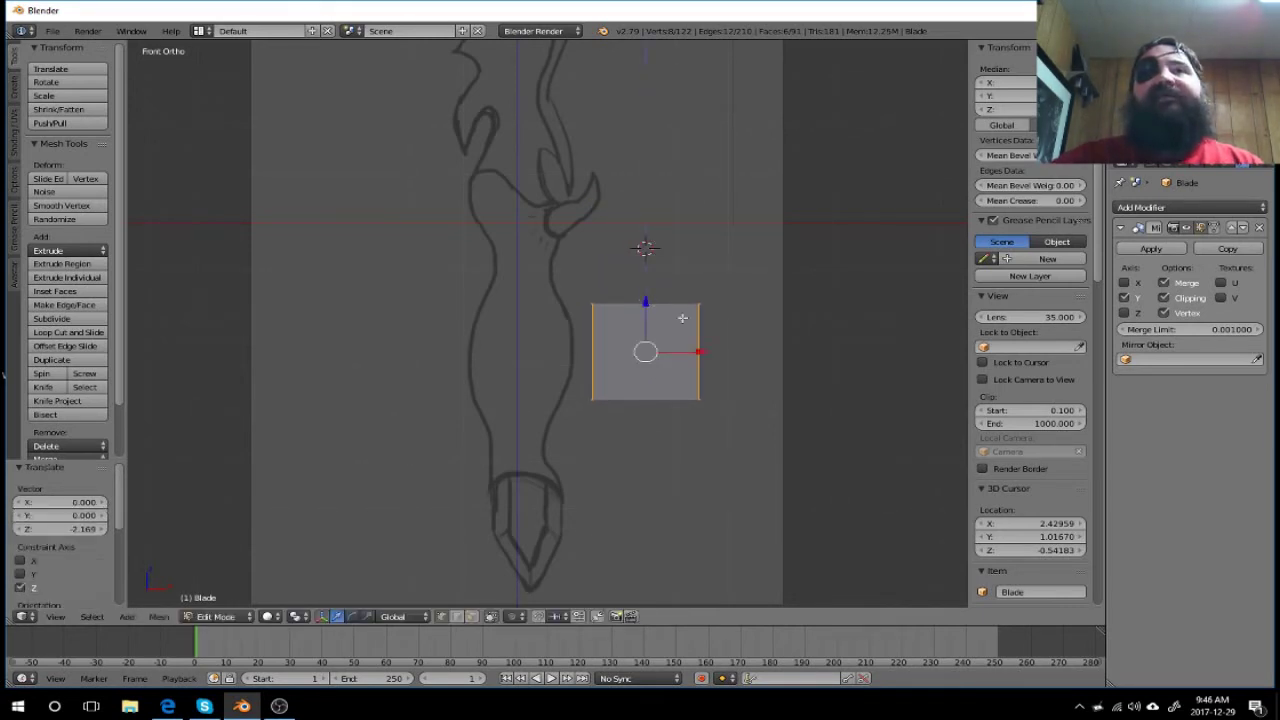
mouse_move(851, 431)
middle_mouse_down()
mouse_move(727, 453)
mouse_move(779, 456)
mouse_move(814, 394)
mouse_move(934, 420)
mouse_move(834, 449)
mouse_move(704, 453)
mouse_move(700, 423)
mouse_move(786, 446)
mouse_move(611, 434)
mouse_move(711, 446)
mouse_move(886, 403)
mouse_move(954, 431)
mouse_move(926, 434)
middle_mouse_up()
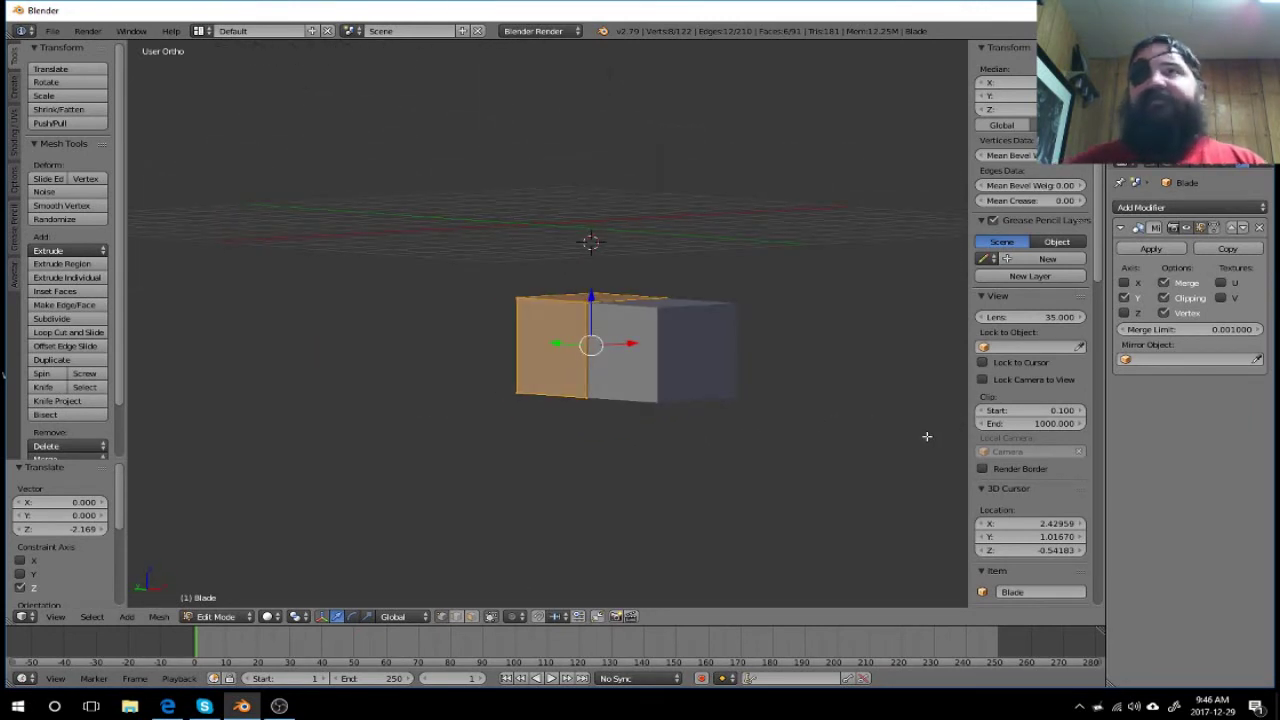
key("KP_1")
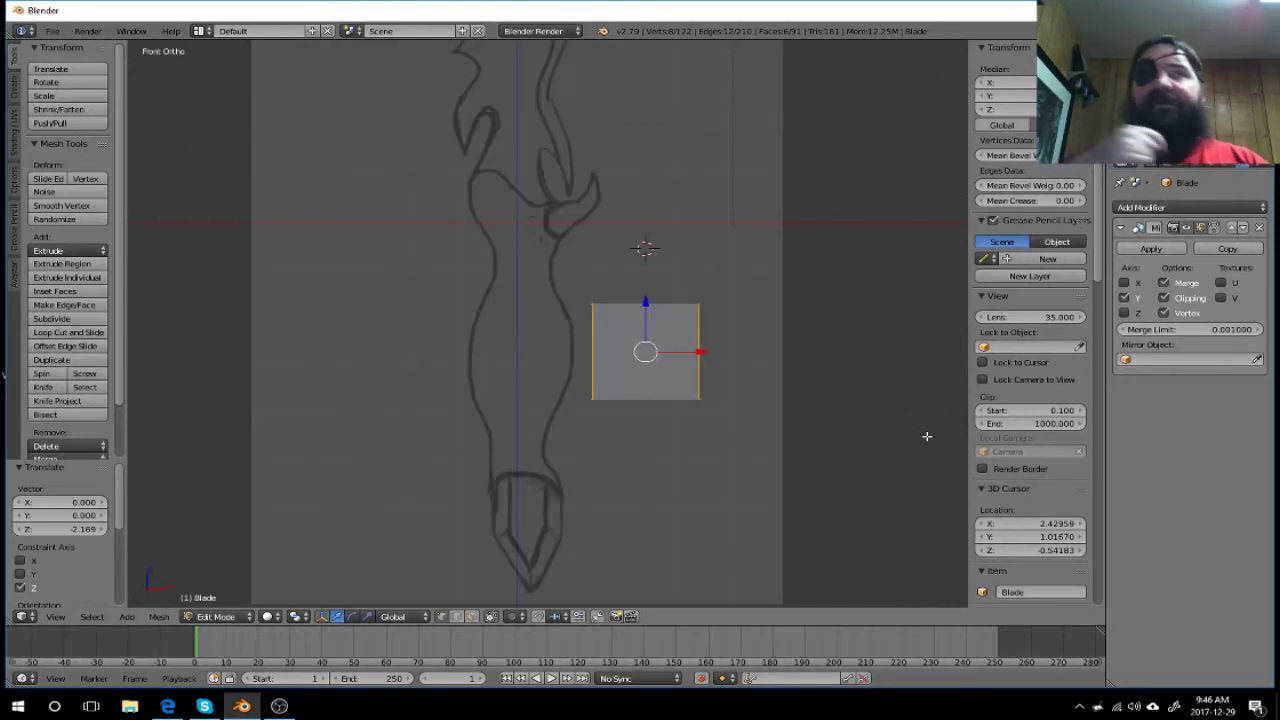
Step: Separate the selected cube geometry from the Blade mesh into its own object
key("a")
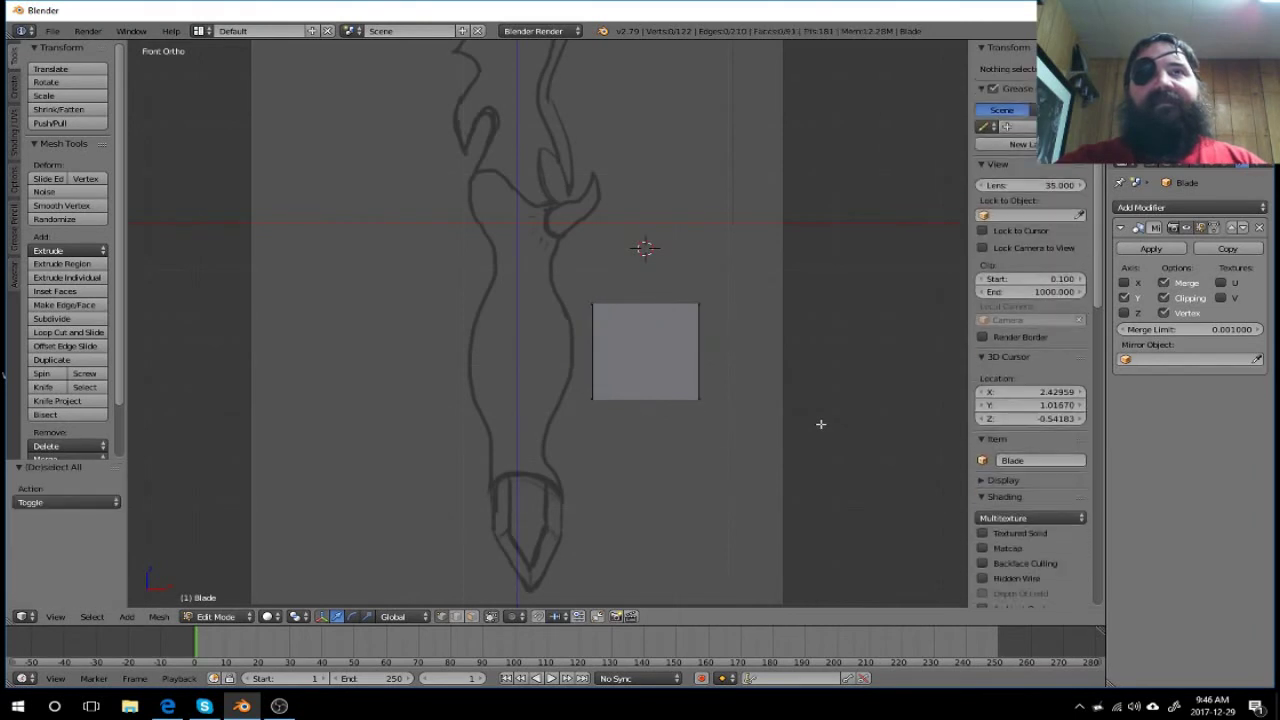
key("a")
mouse_move(697, 447)
middle_mouse_down()
mouse_move(523, 451)
mouse_move(737, 440)
middle_mouse_up()
key("a")
key("a")
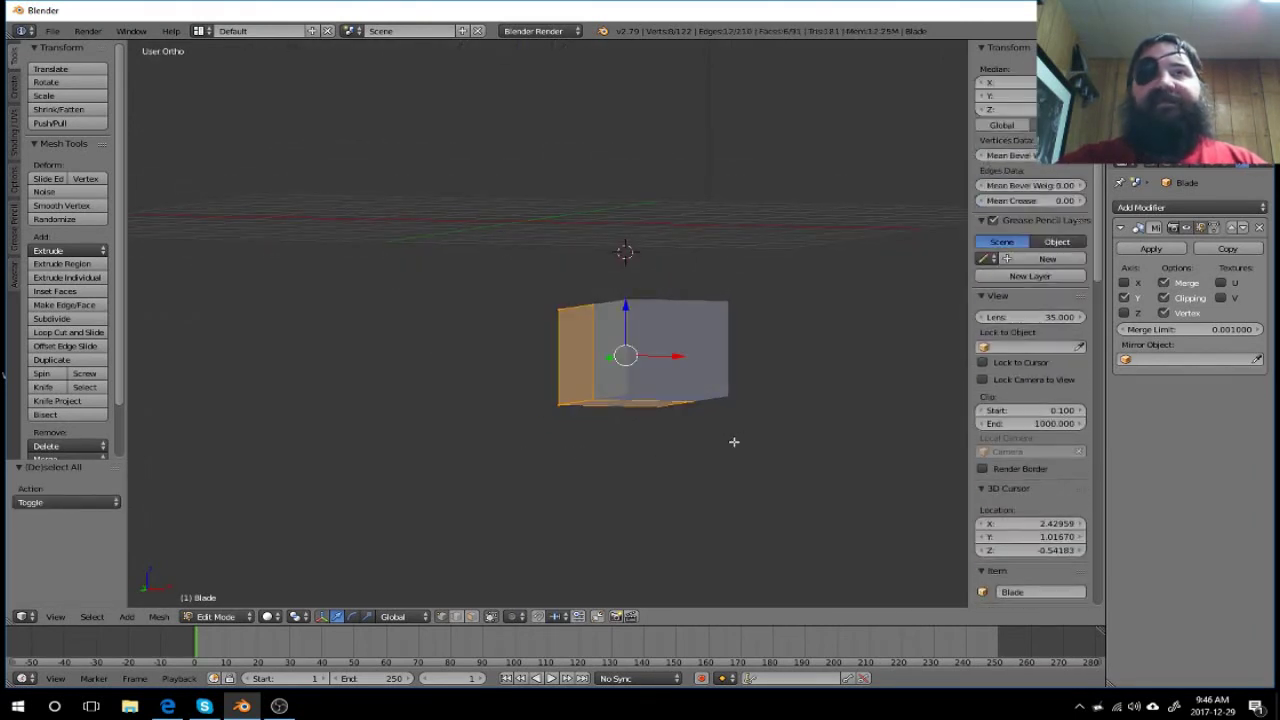
key("KP_1")
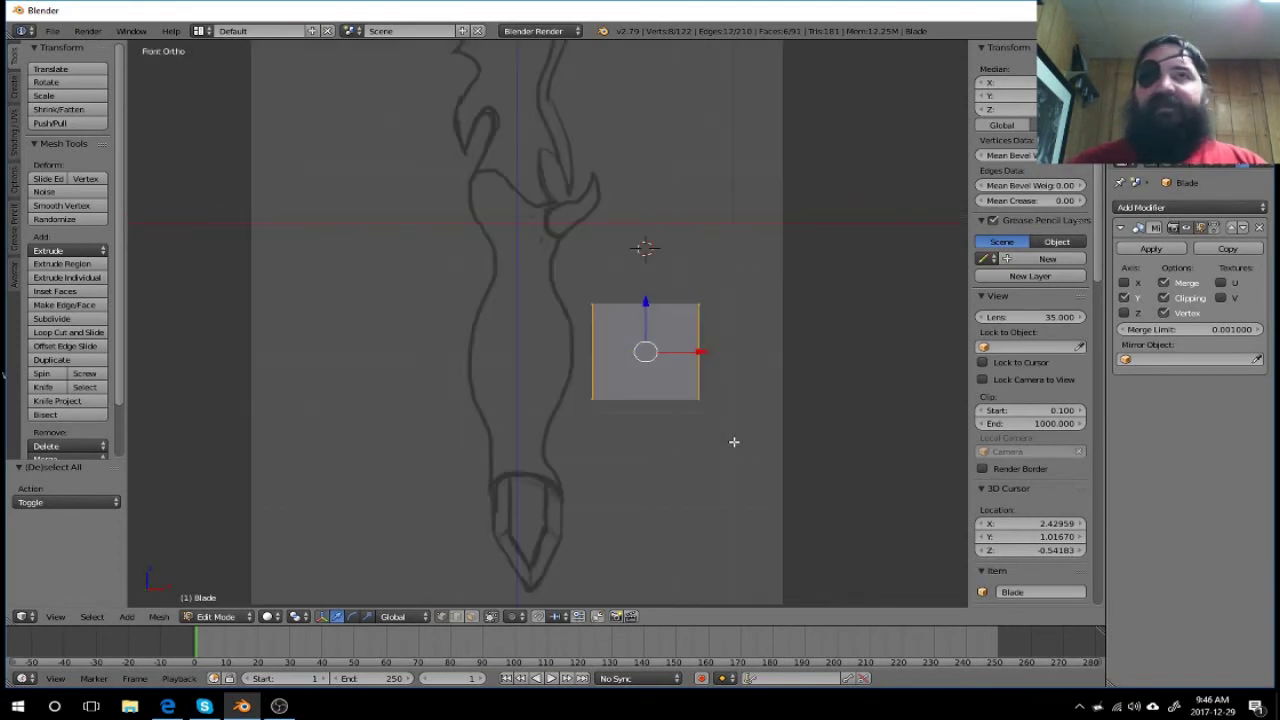
key("p")
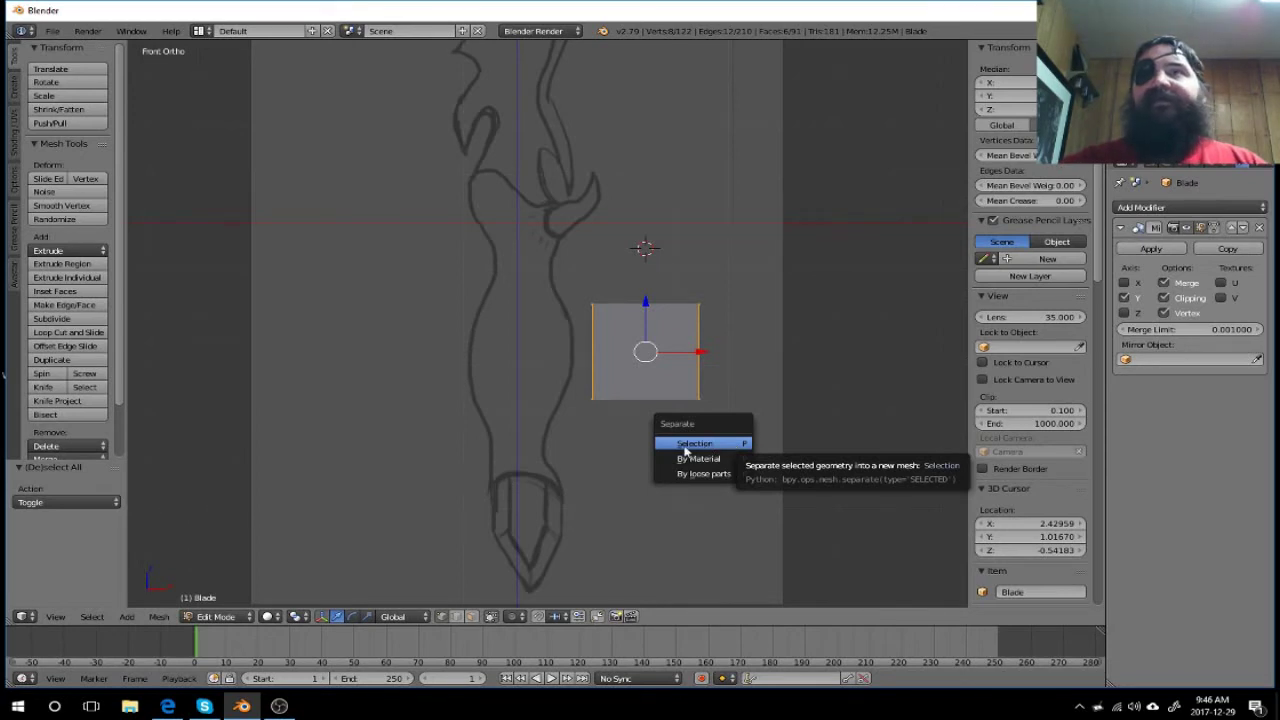
left_click(686, 446)
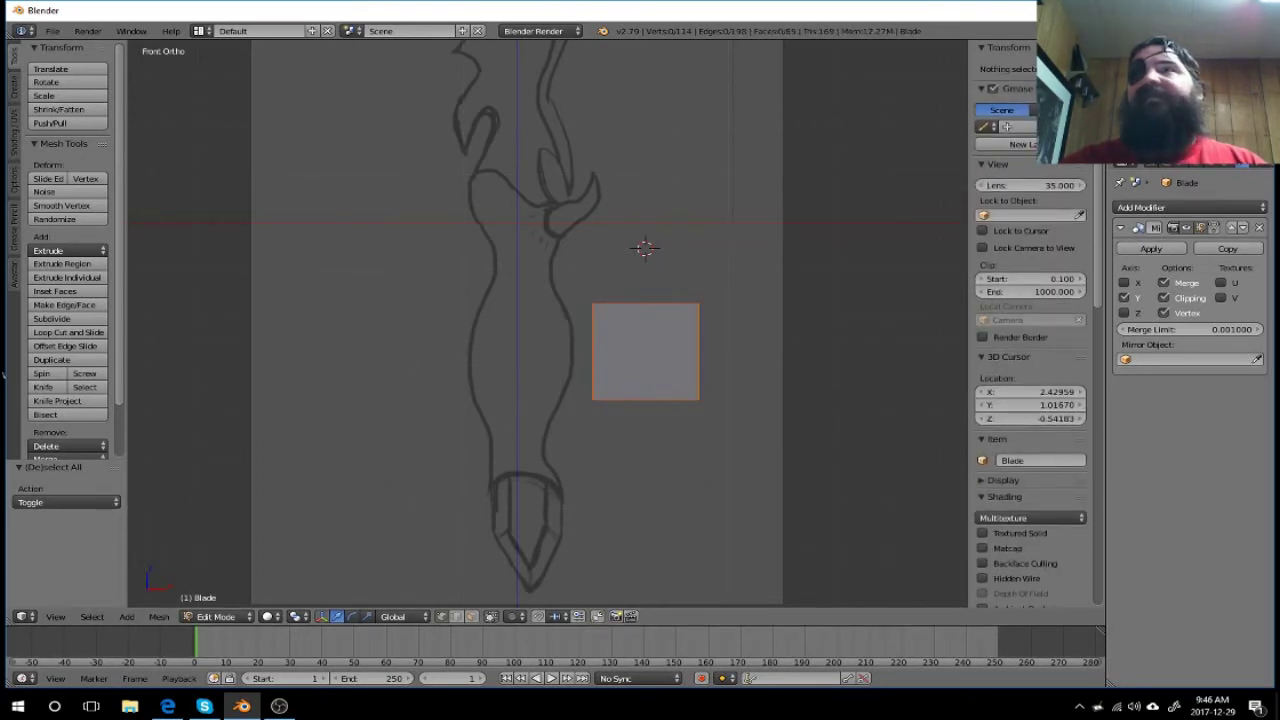
Step: Rename the separated box to Handle and hide the Blade object
key("Tab")
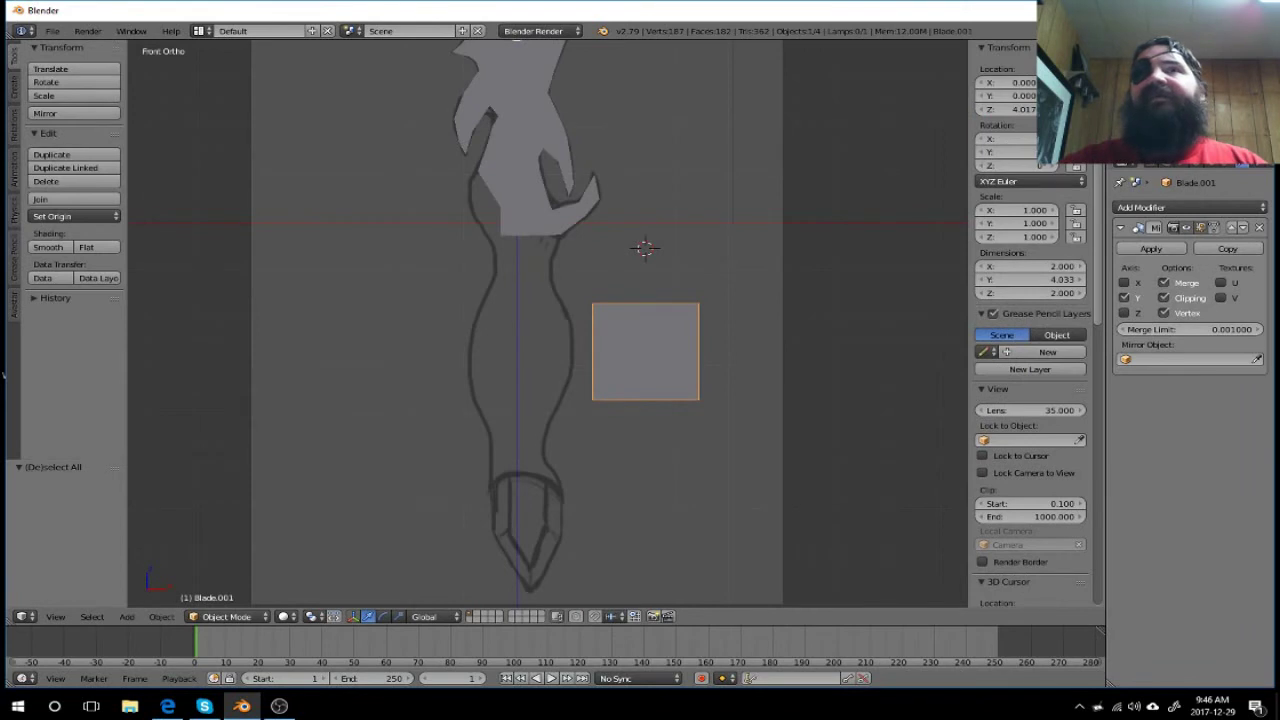
right_click(525, 160)
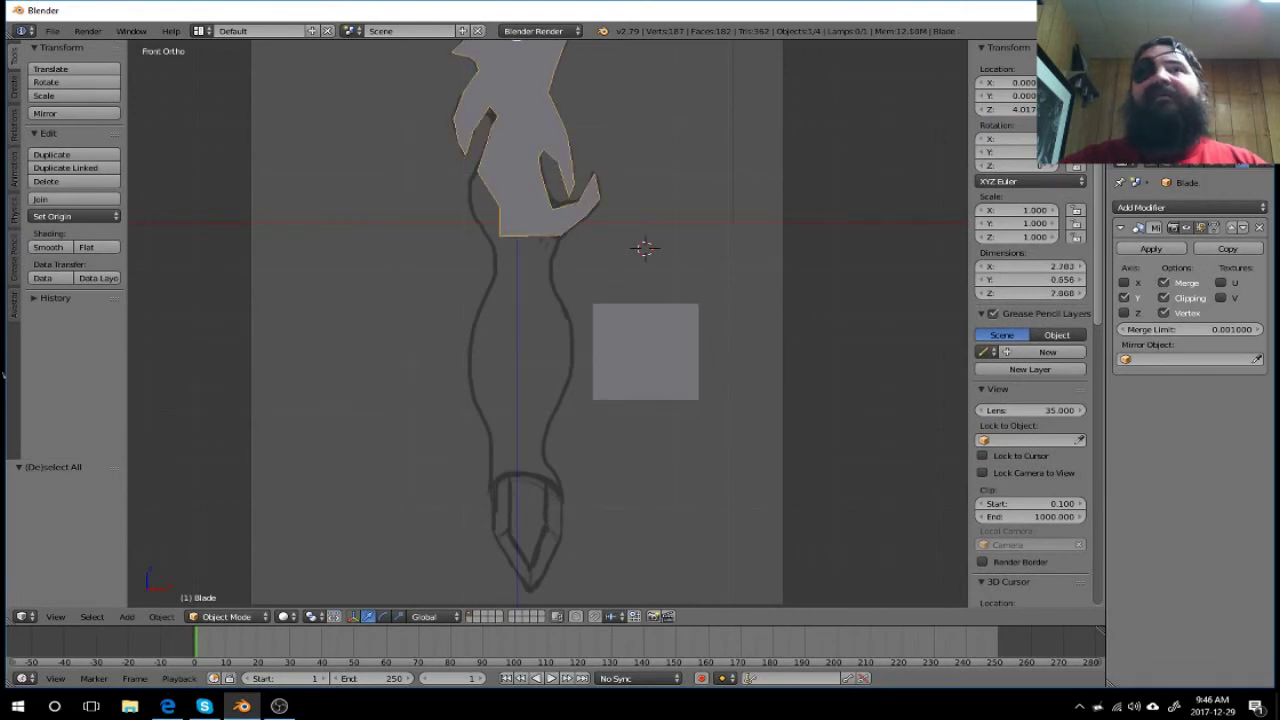
right_click(645, 352)
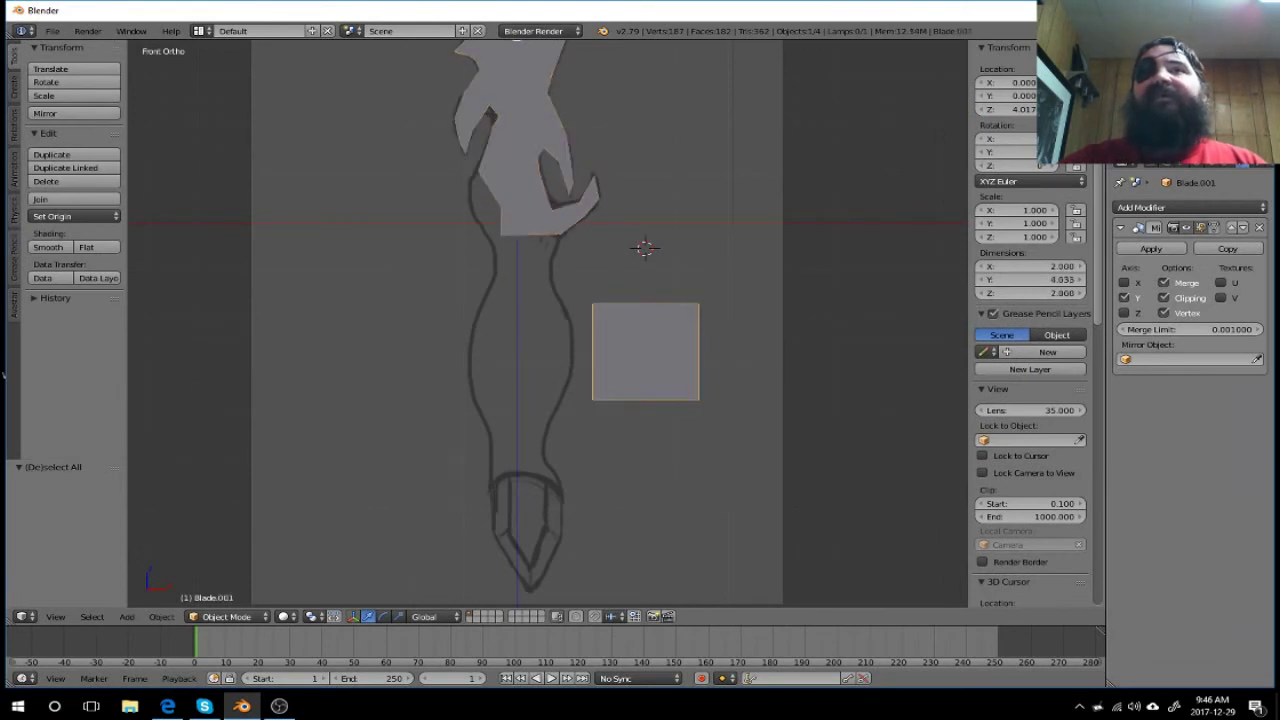
mouse_move(786, 381)
middle_mouse_down()
mouse_move(677, 403)
mouse_move(723, 394)
middle_mouse_up()
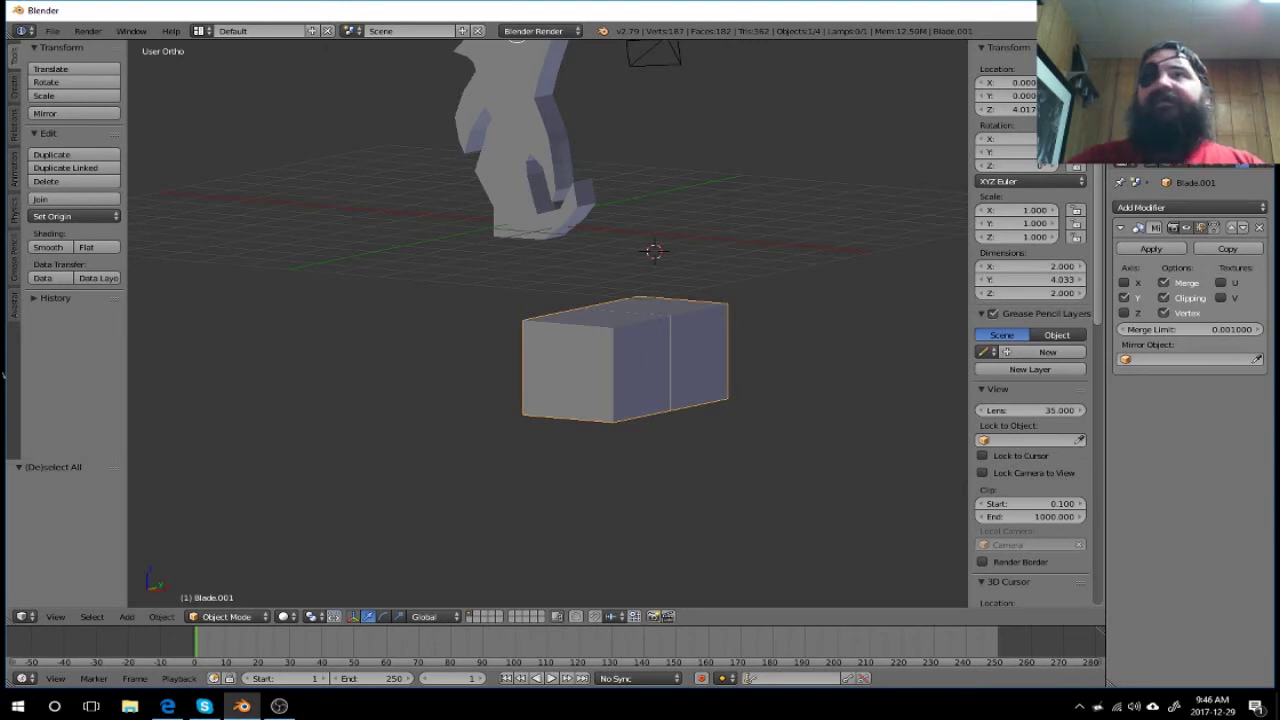
type("Handle")
key("Return")
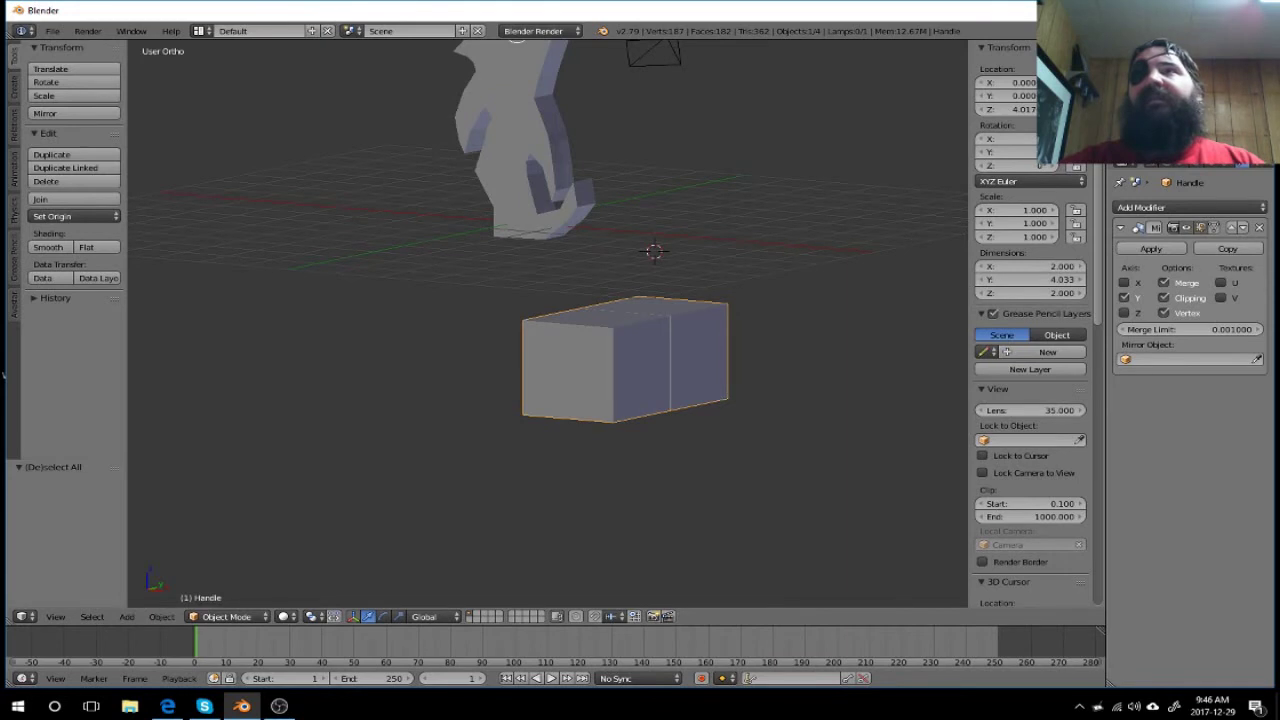
right_click(530, 150)
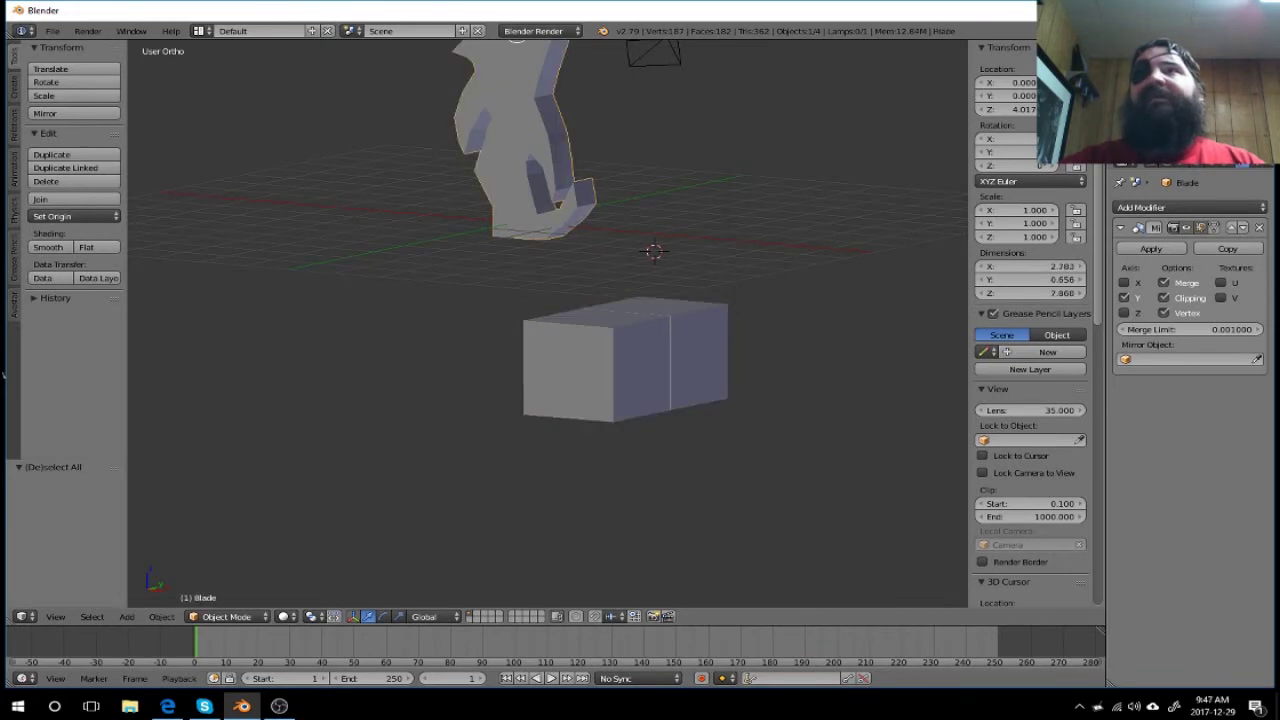
key("h")
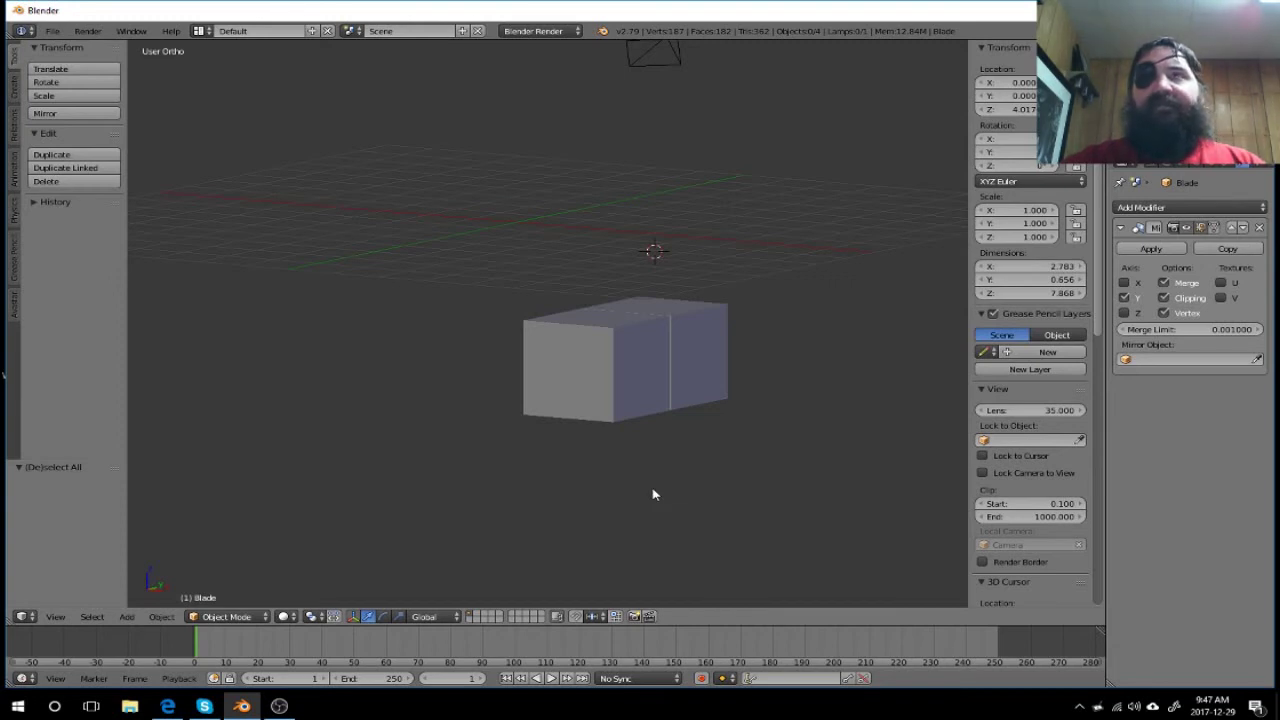
Step: Unhide the Blade and switch the viewport shading to Wireframe
key("alt+h")
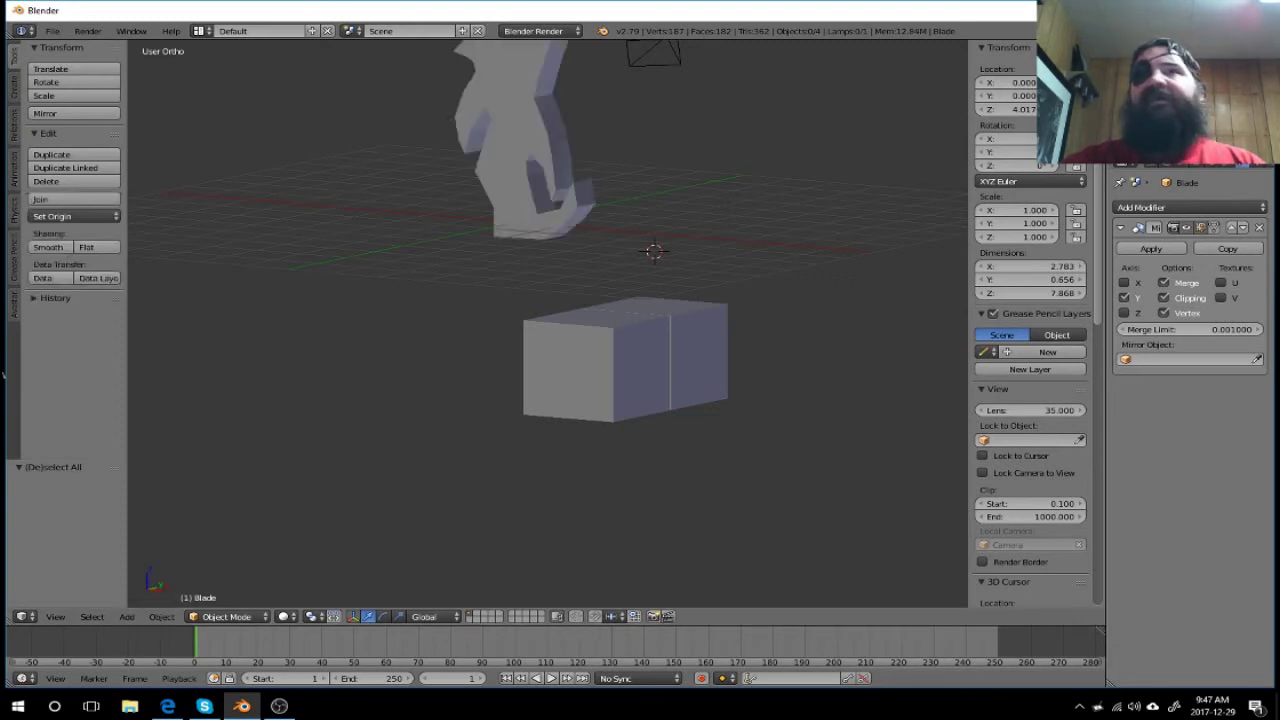
left_click(284, 616)
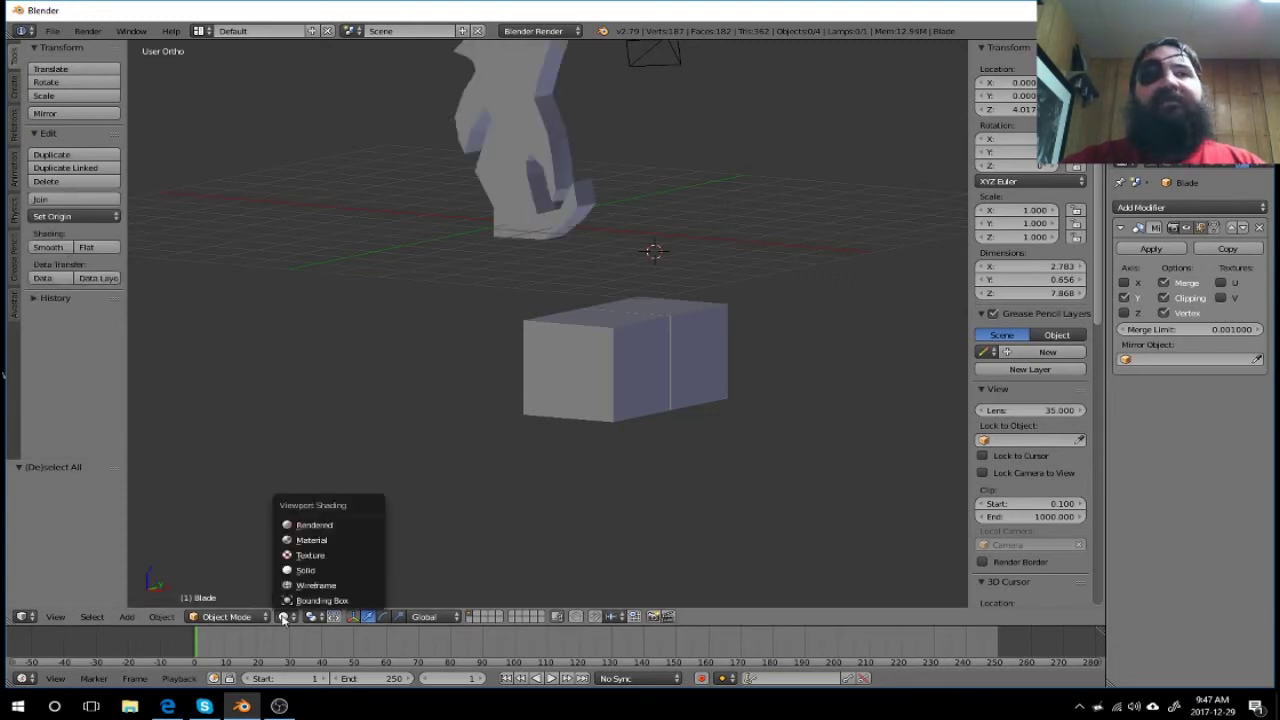
left_click(349, 586)
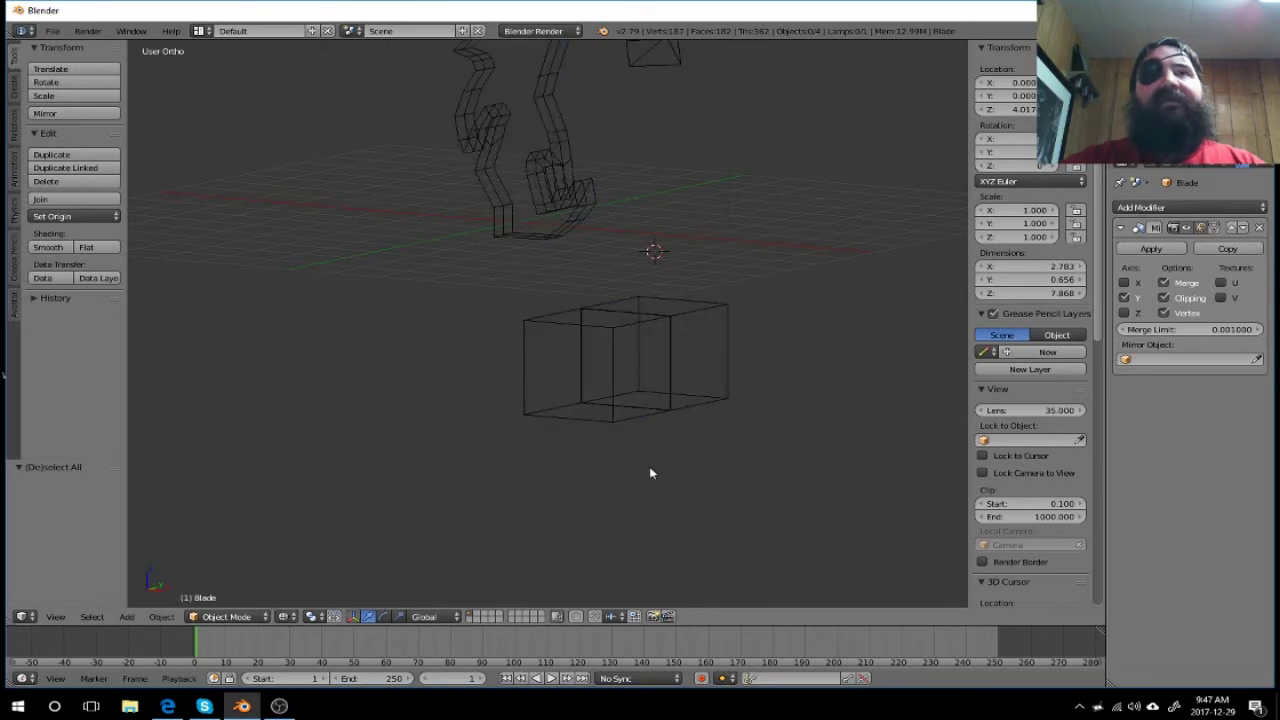
mouse_move(650, 473)
middle_mouse_down()
mouse_move(666, 466)
mouse_move(600, 477)
mouse_move(640, 476)
middle_mouse_up()
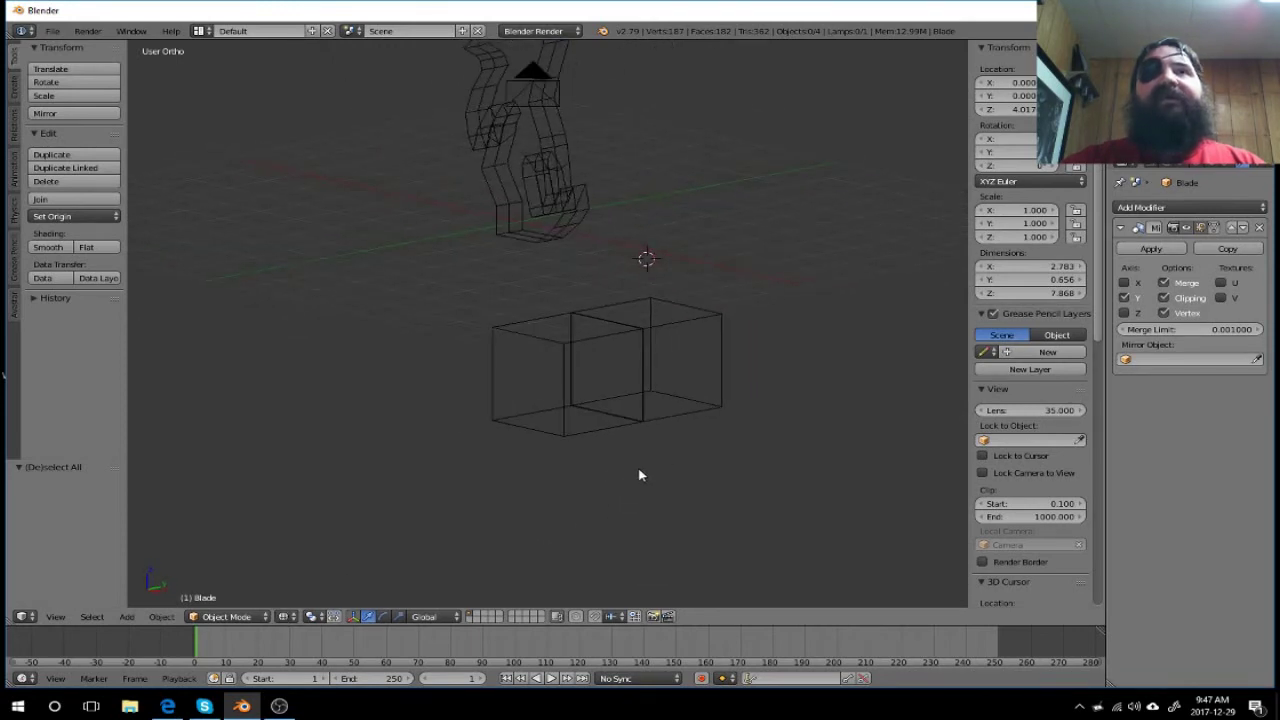
scroll(640, 476, "up", 2)
mouse_move(641, 249)
middle_mouse_down()
mouse_move(620, 506)
mouse_move(660, 314)
mouse_move(654, 428)
middle_mouse_up()
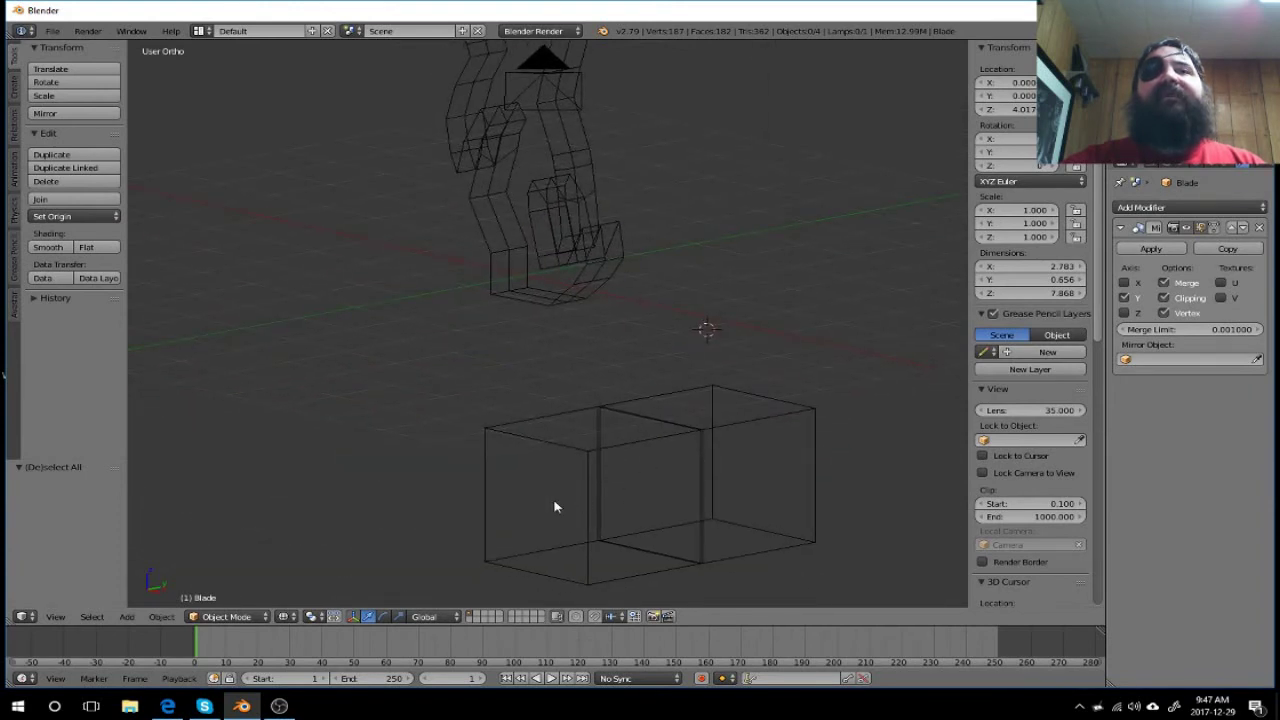
Step: Enter Edit Mode, toggle selection of all geometry, and return to Object Mode
left_click(287, 616)
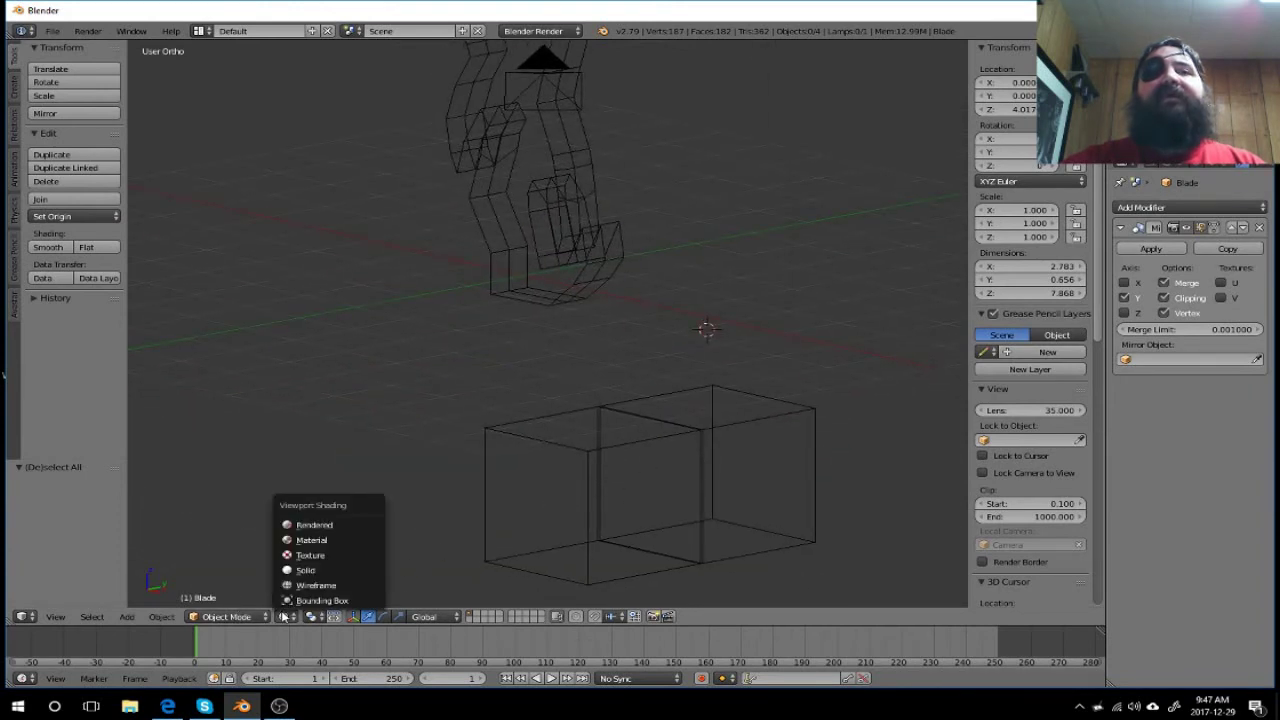
left_click(210, 617)
left_click(221, 584)
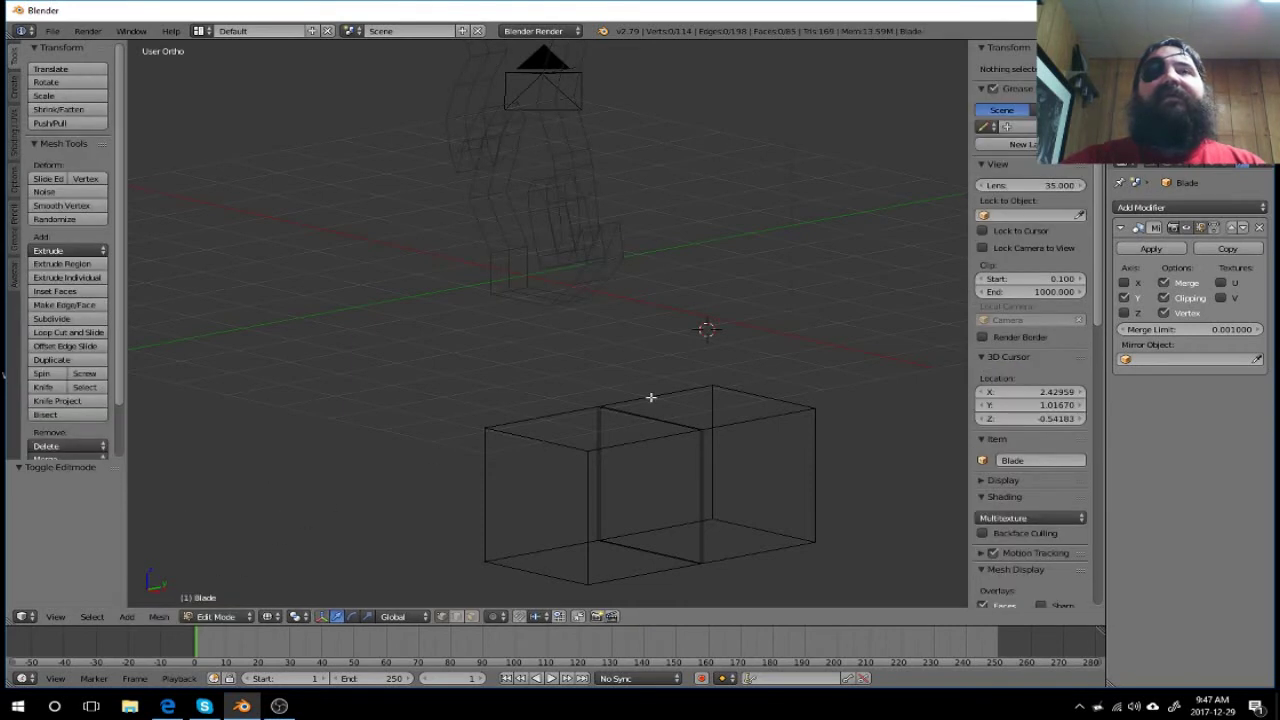
key("a")
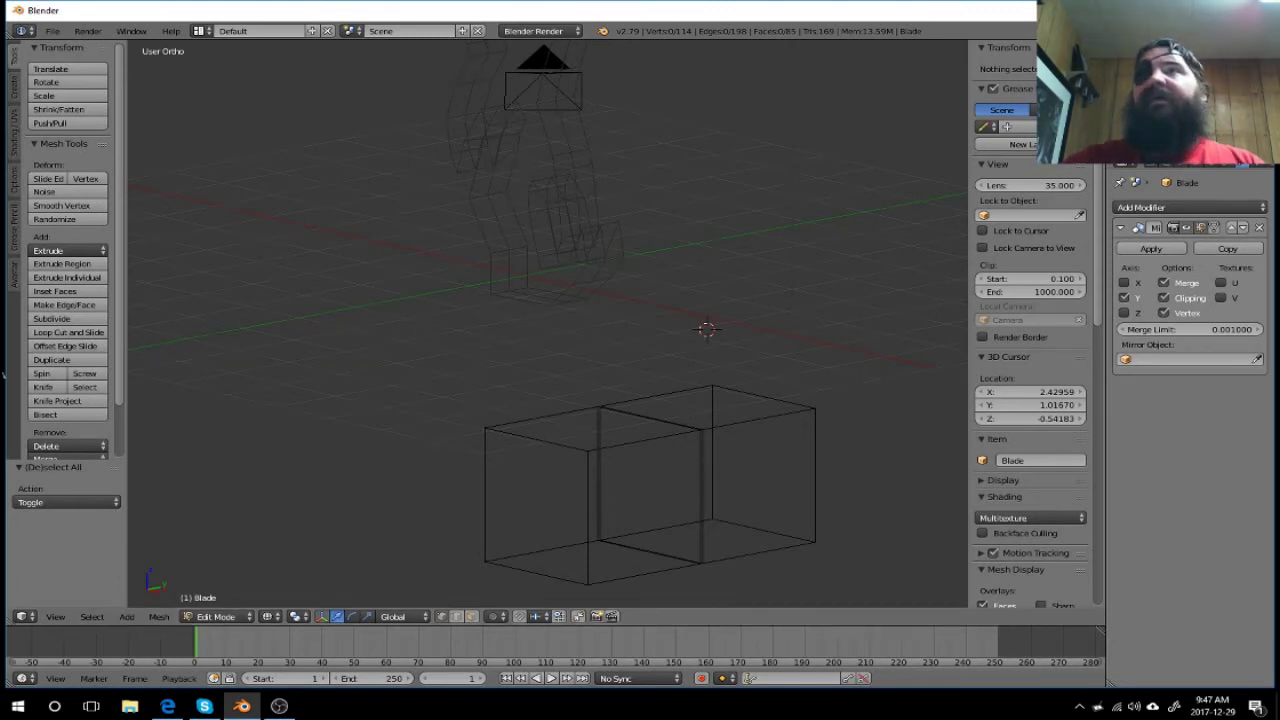
key("Tab")
key("a")
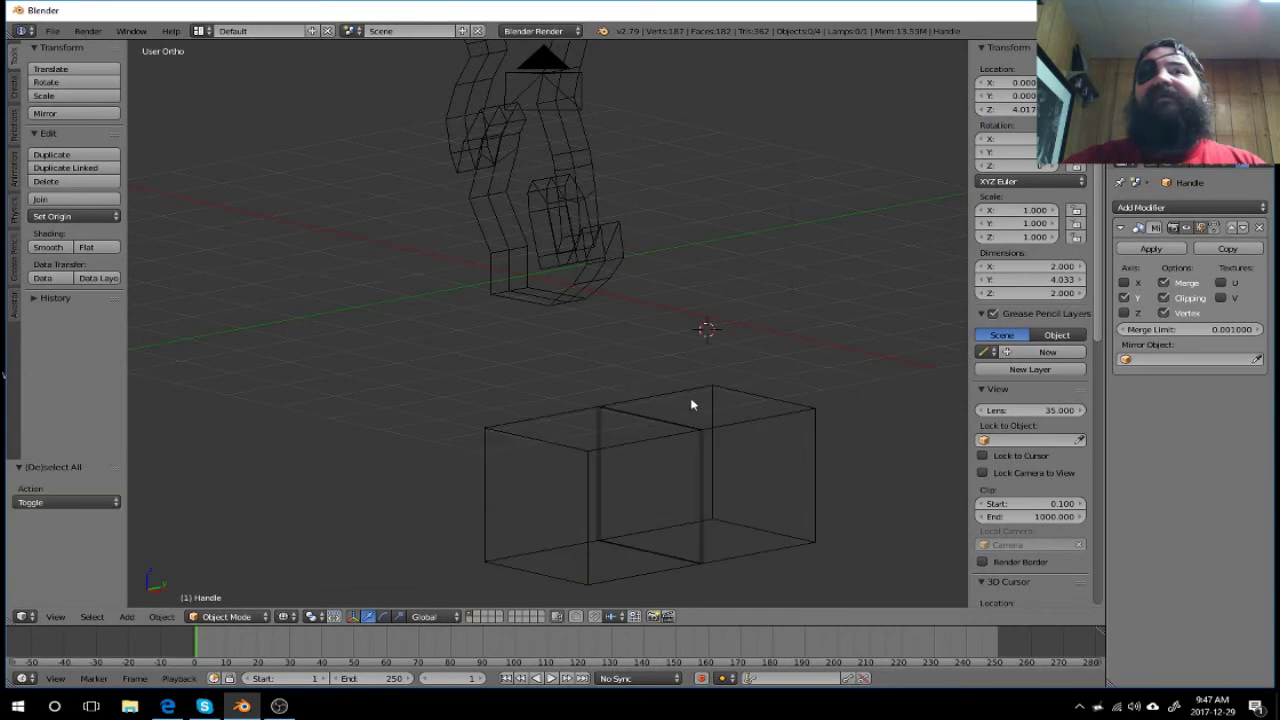
key("a")
key("a")
key("a")
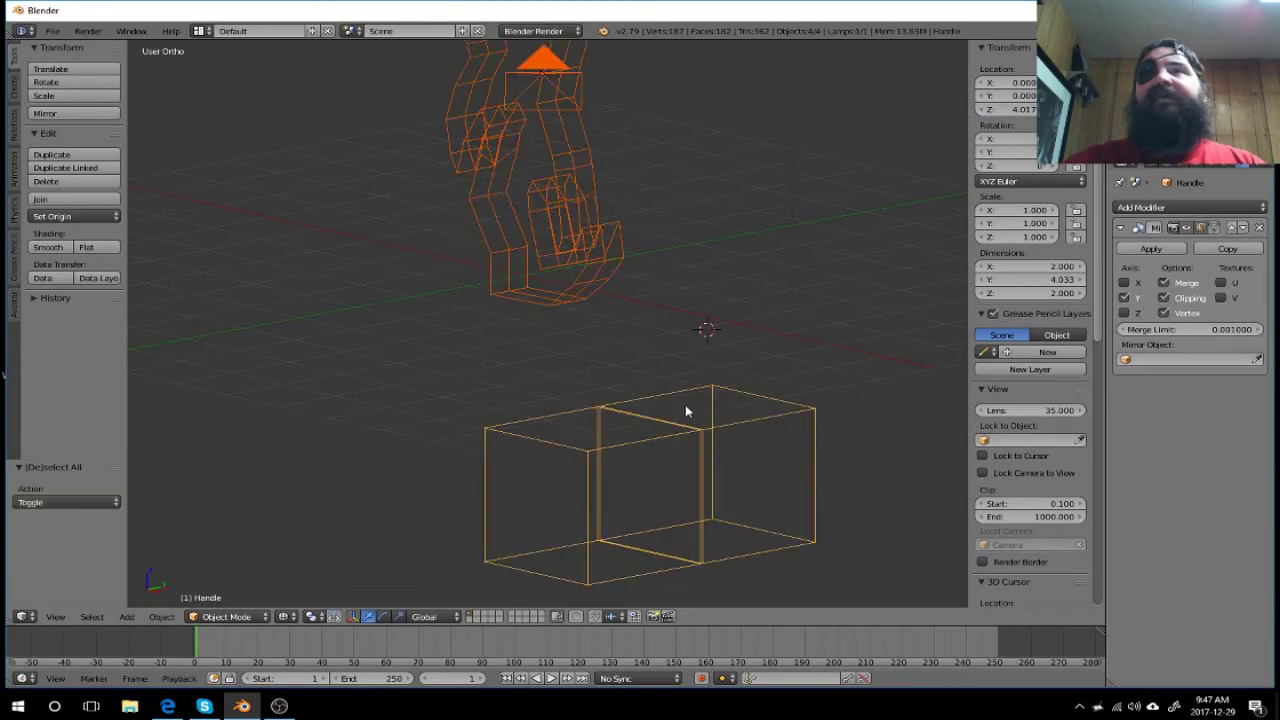
key("a")
key("a")
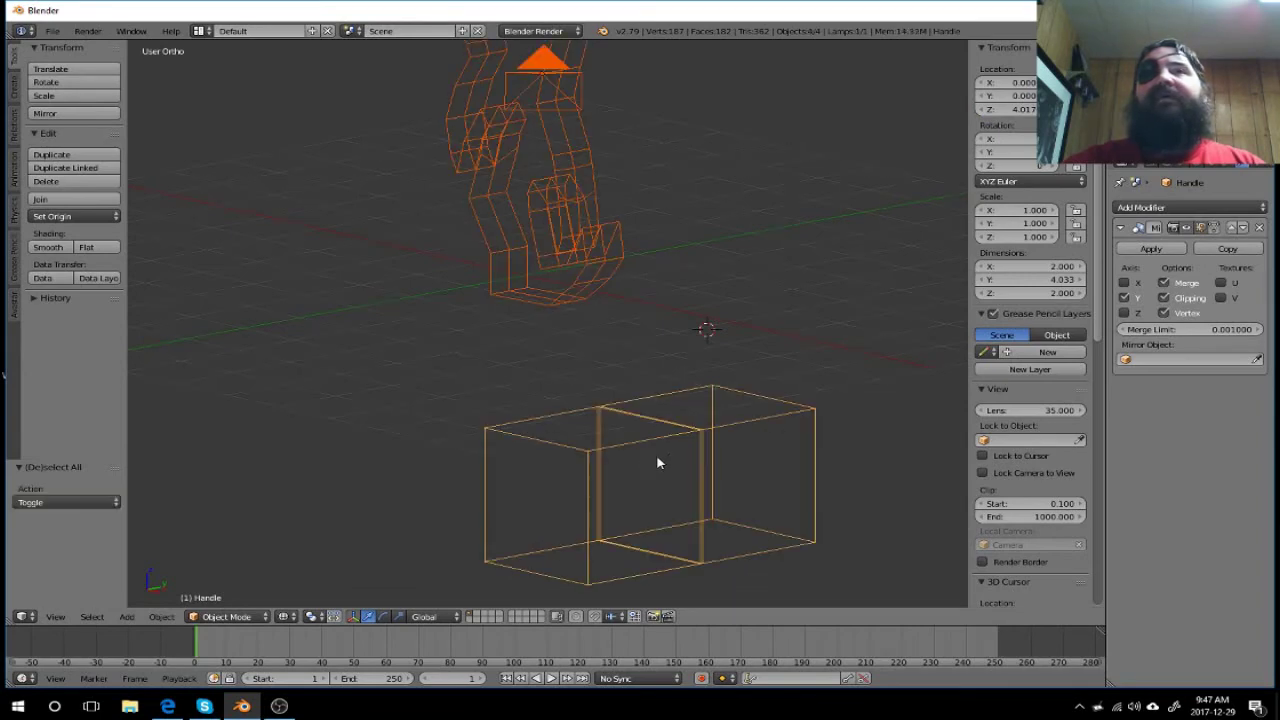
scroll(597, 437, "down", 2)
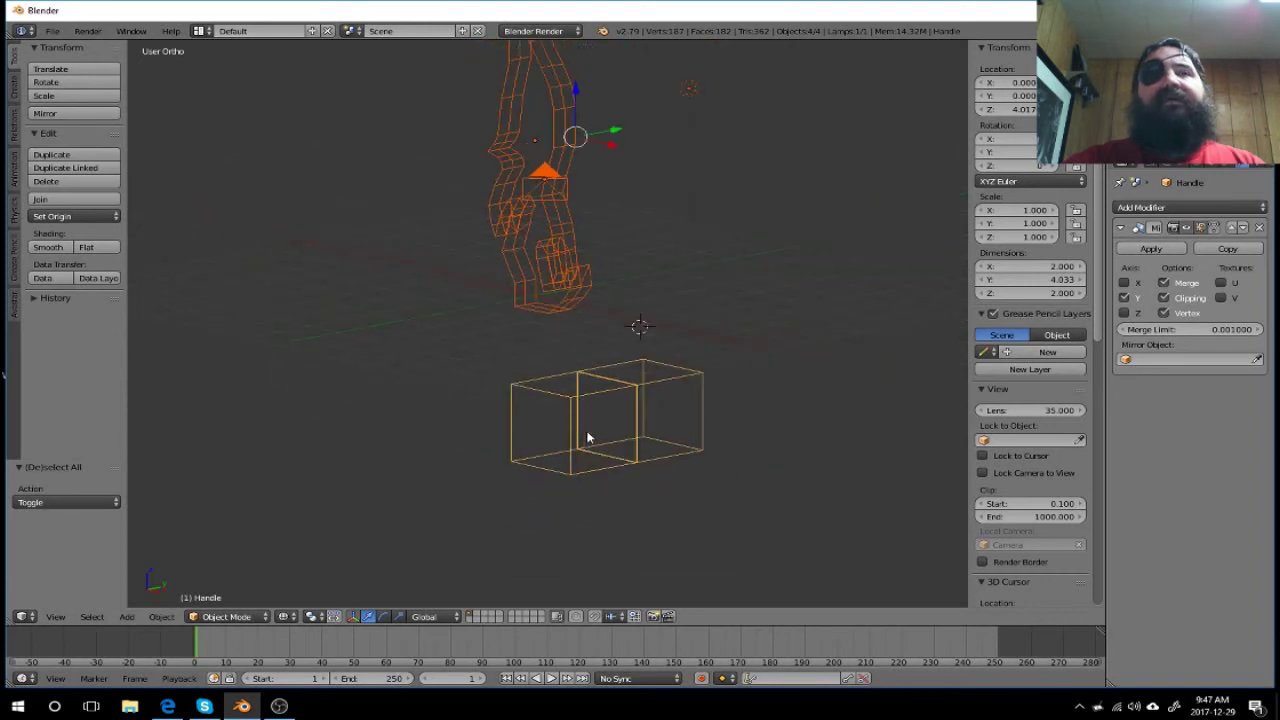
scroll(589, 437, "down", 2)
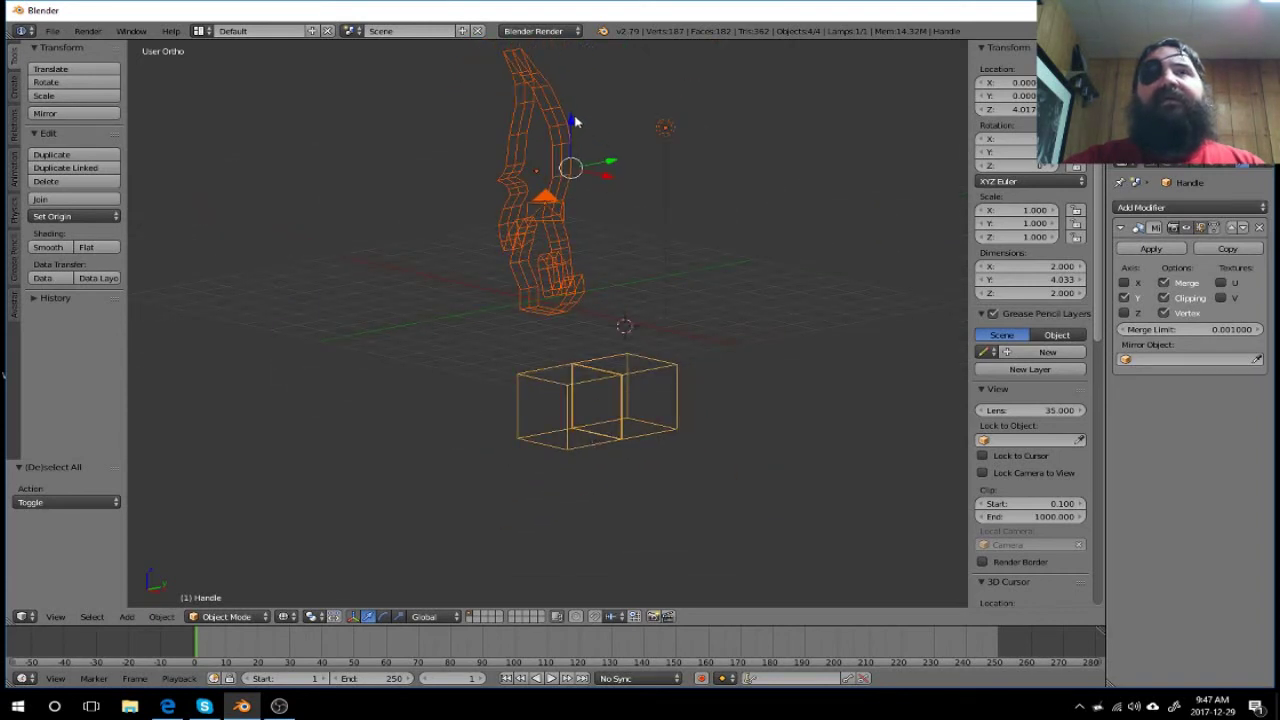
mouse_move(572, 116)
left_mouse_down()
mouse_move(586, 123)
mouse_move(600, 194)
left_mouse_up()
key("shift+a")
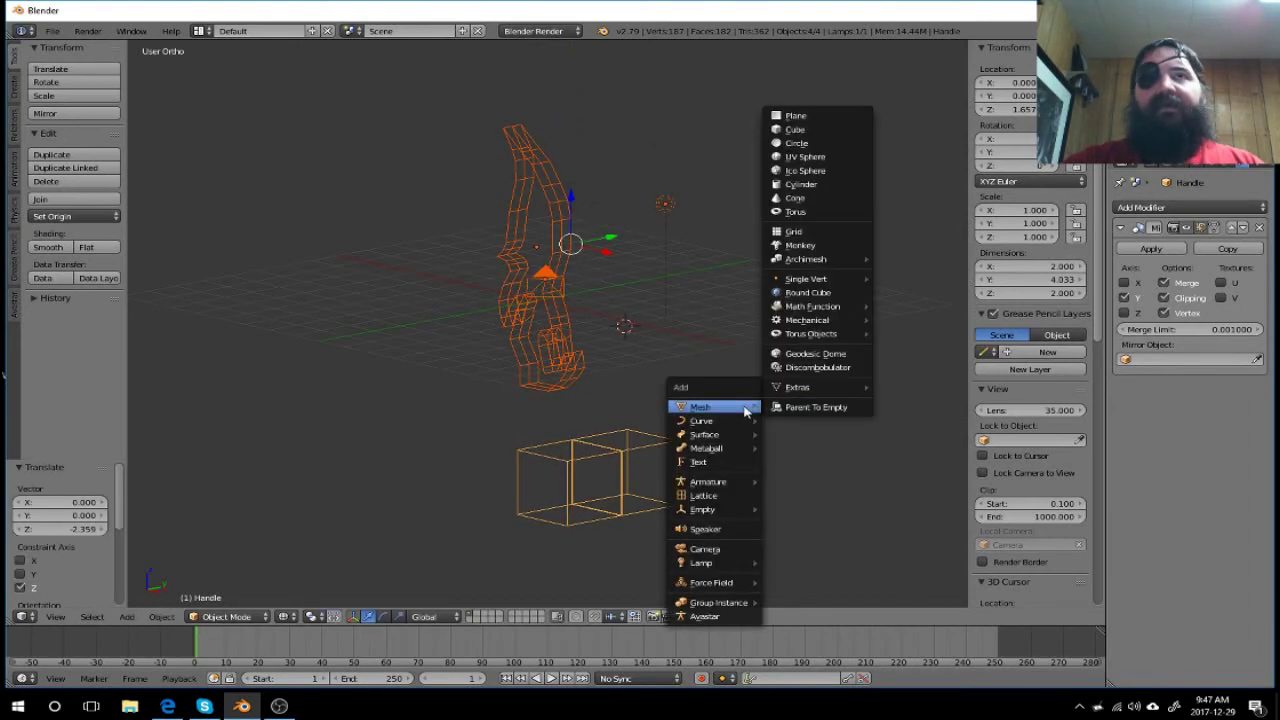
key("ctrl+z")
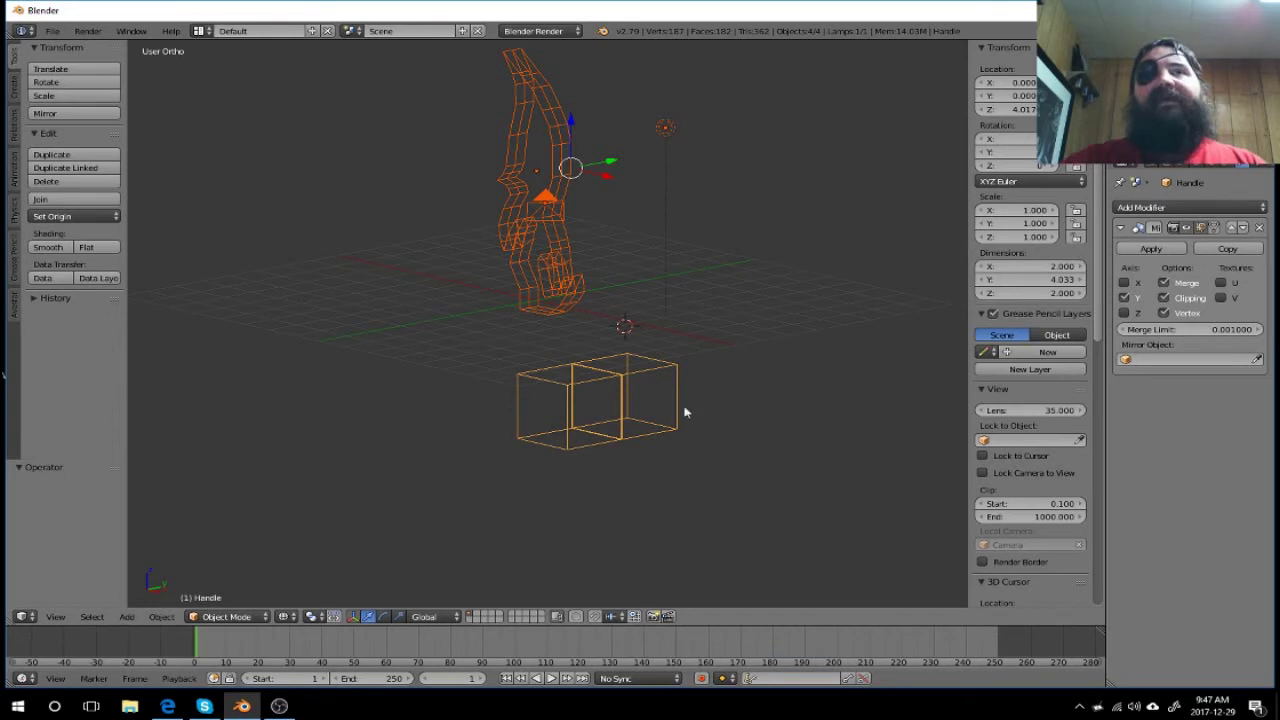
key("a")
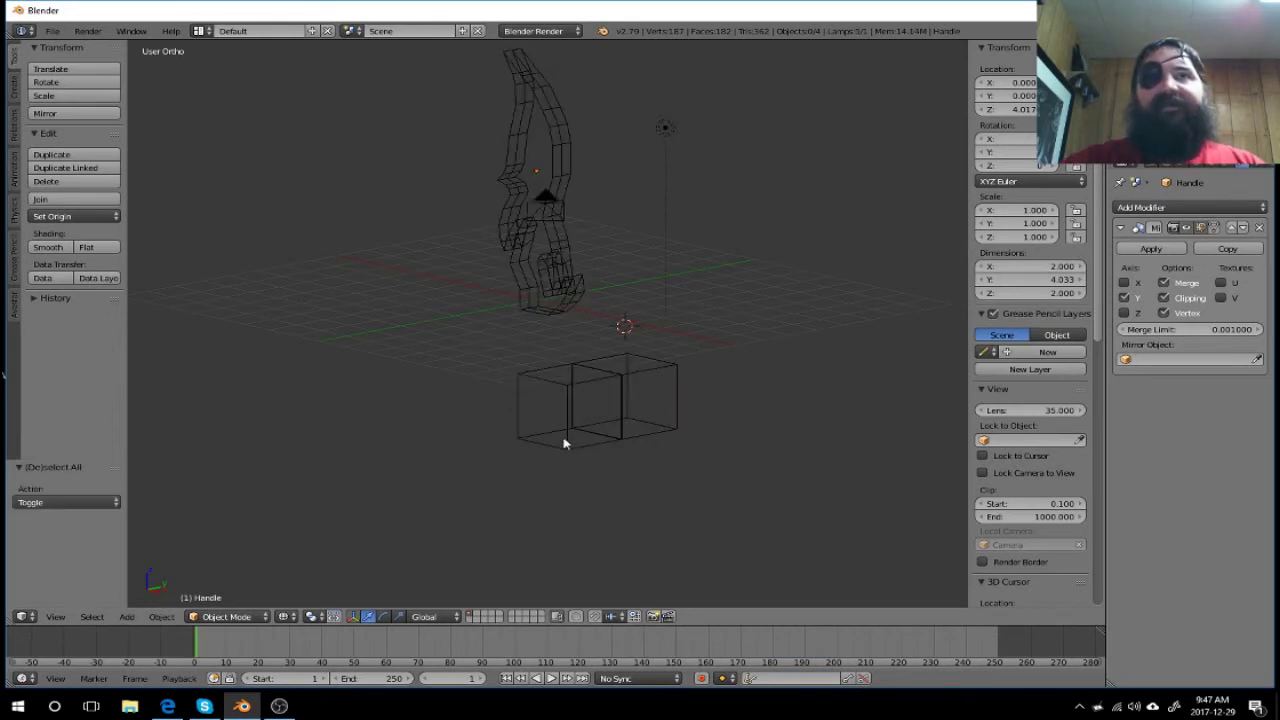
left_click(234, 618)
left_click(210, 600)
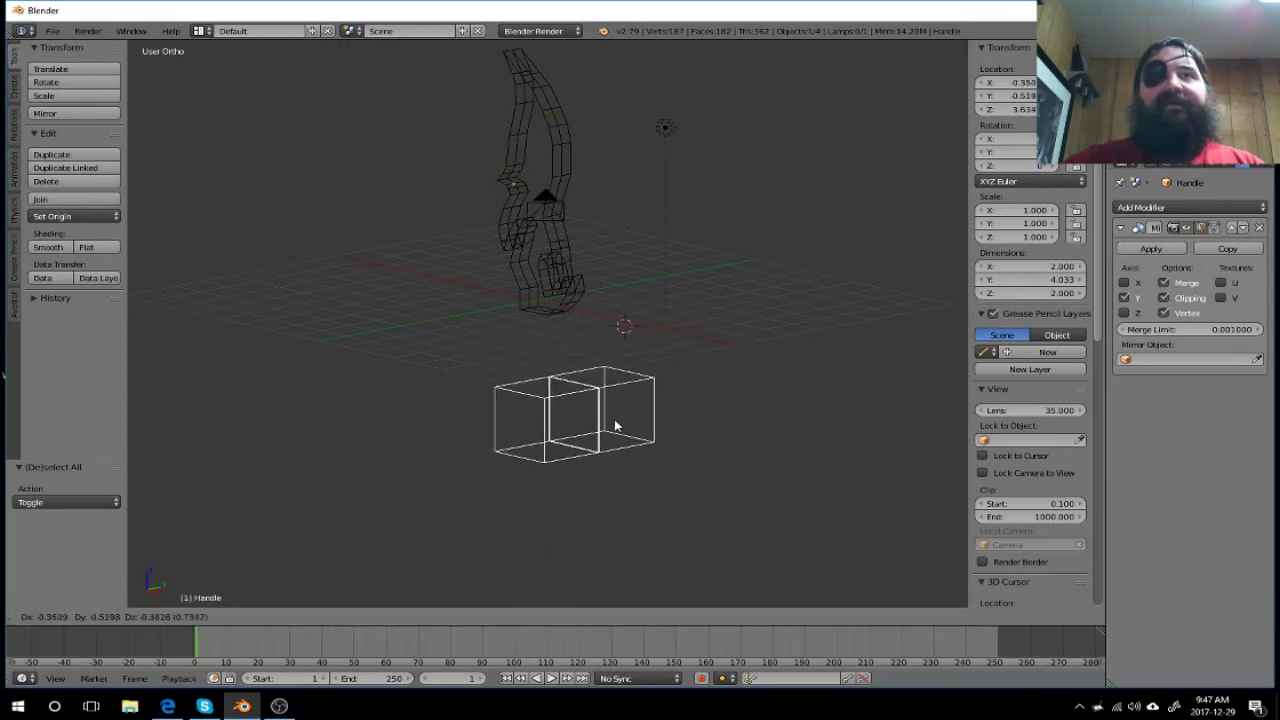
left_click(624, 411)
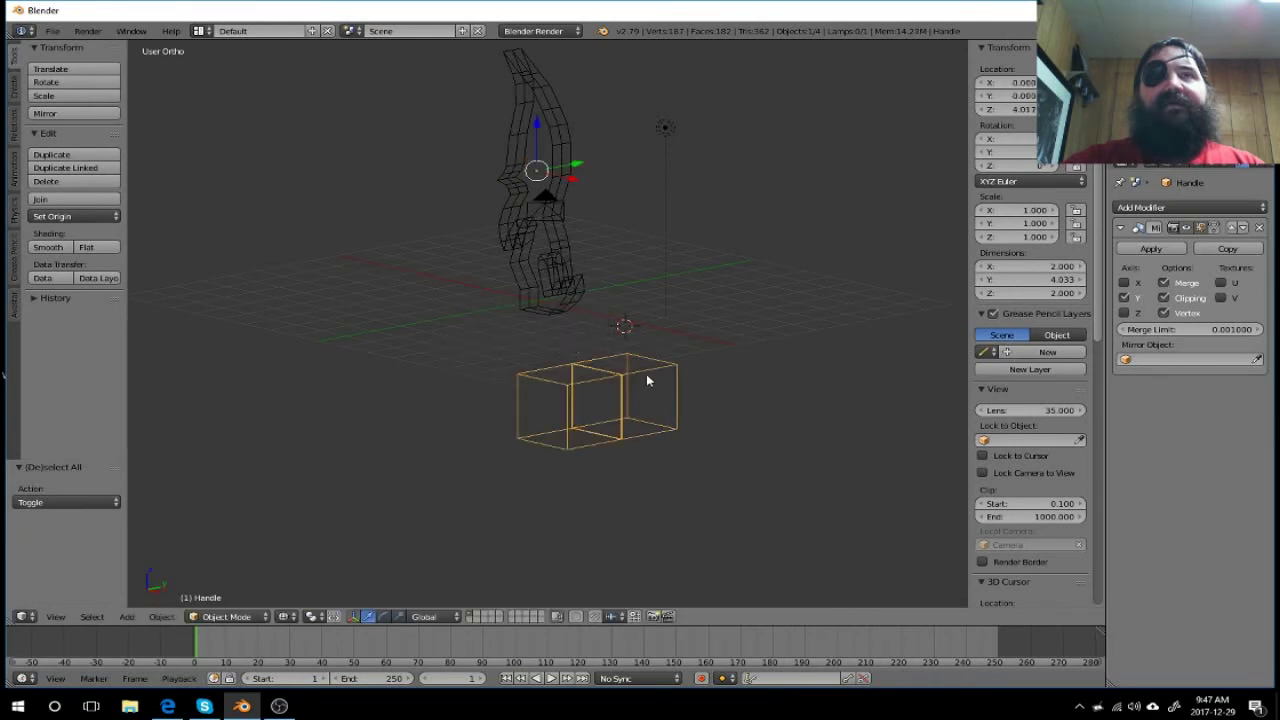
Step: Raise the Handle box 1.934 along Z toward the blade's base
left_click_drag(540, 130, 540, 68)
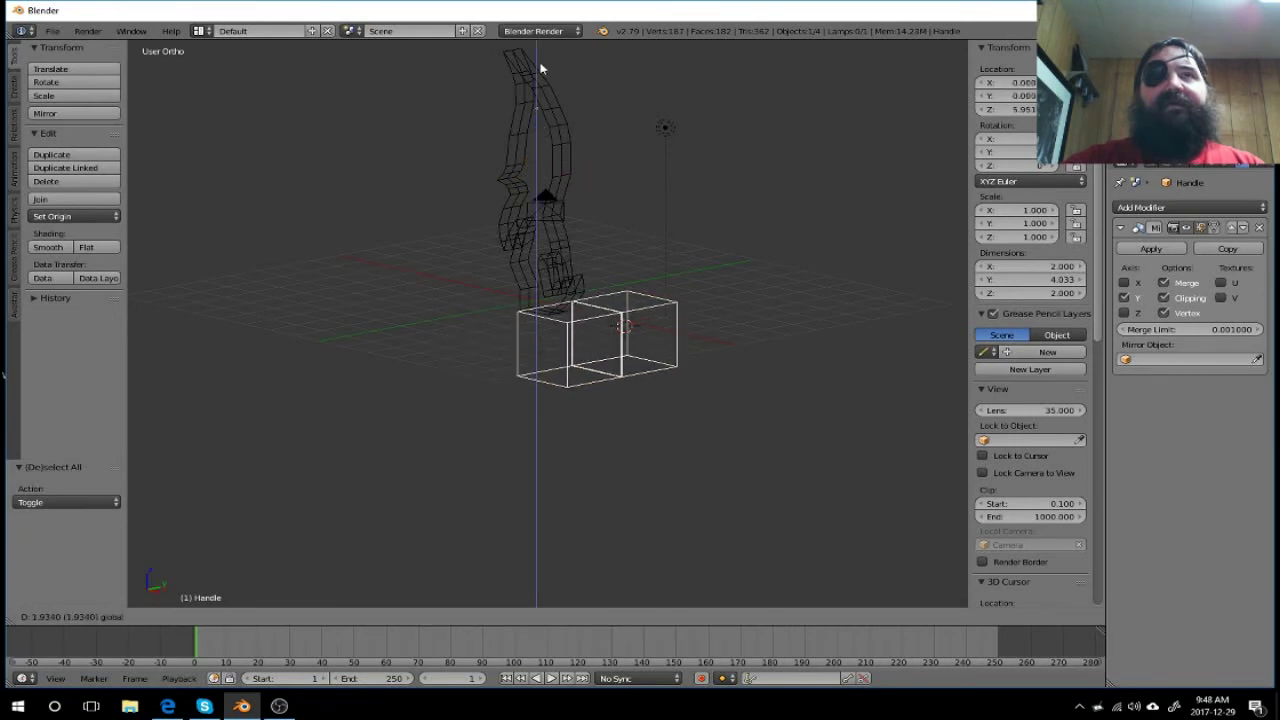
left_click(540, 68)
scroll(600, 251, "up", 6)
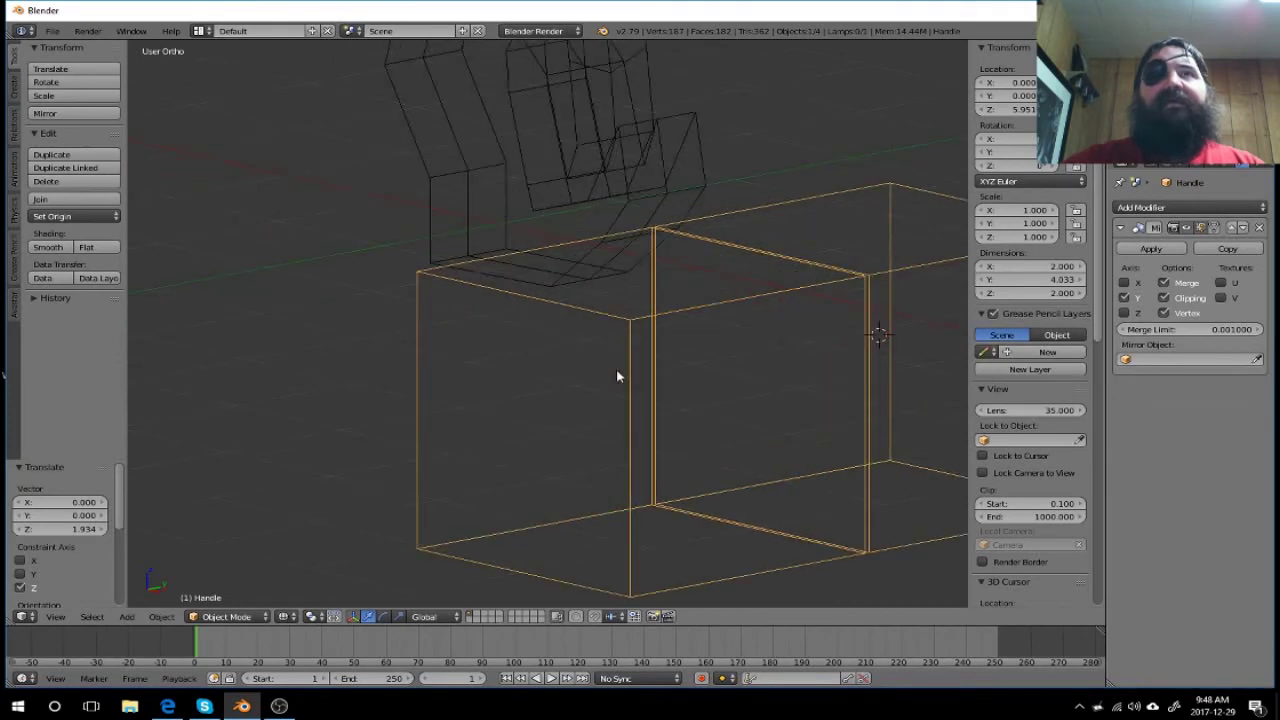
scroll(645, 263, "down", 1)
mouse_move(680, 289)
middle_mouse_down()
mouse_move(760, 337)
mouse_move(774, 311)
middle_mouse_up()
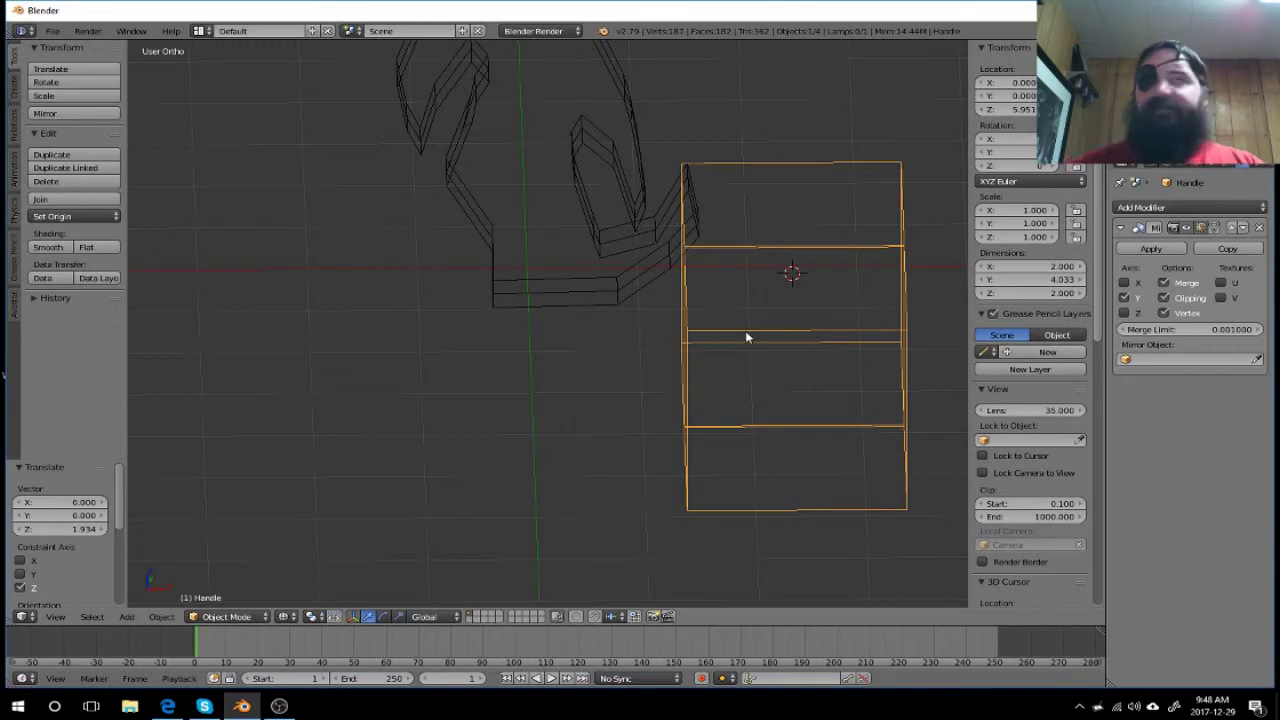
Step: In front view, slide the Handle along X under the blade, then deselect everything
key("KP_1")
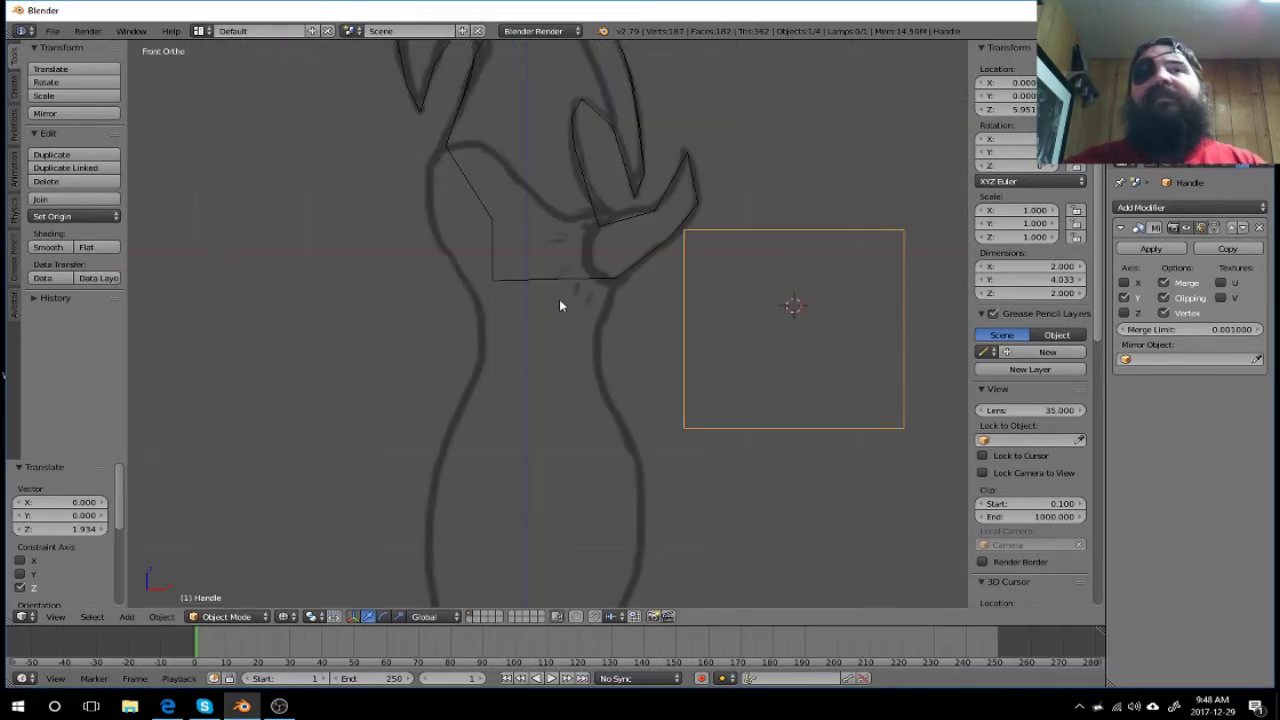
scroll(559, 305, "down", 5)
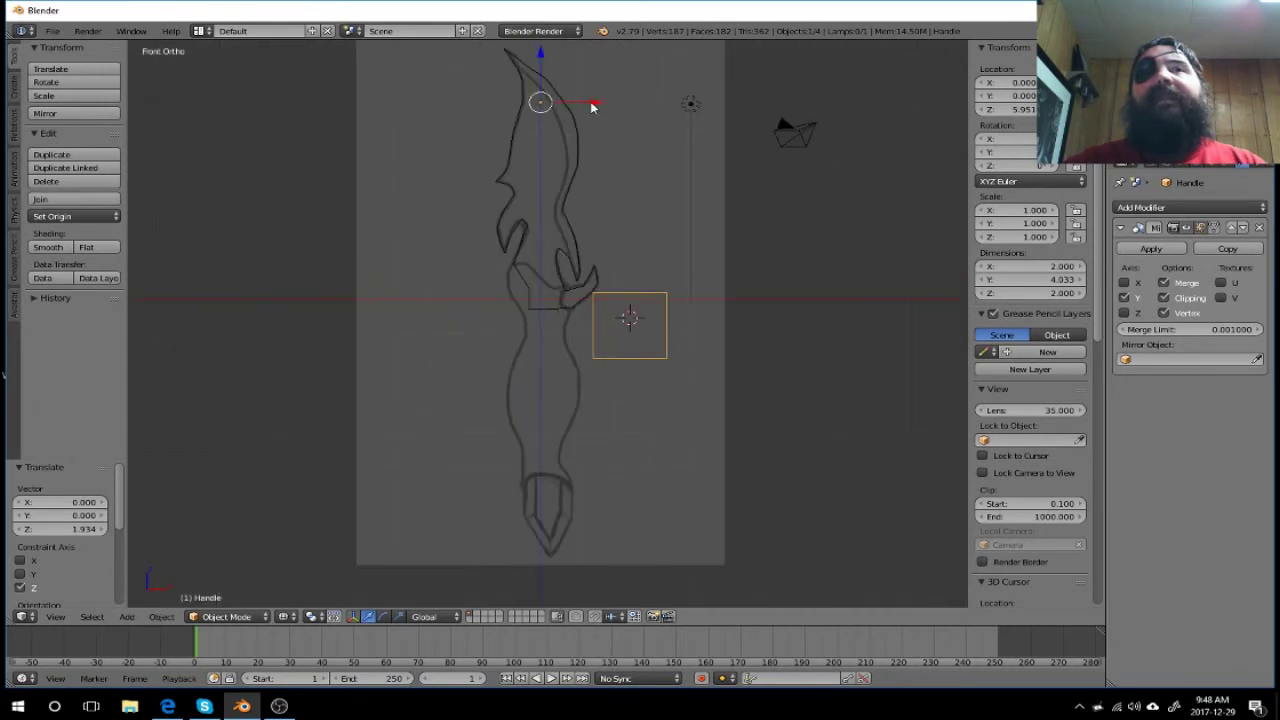
left_click_drag(593, 106, 511, 112)
middle_click_drag(511, 112, 438, 214)
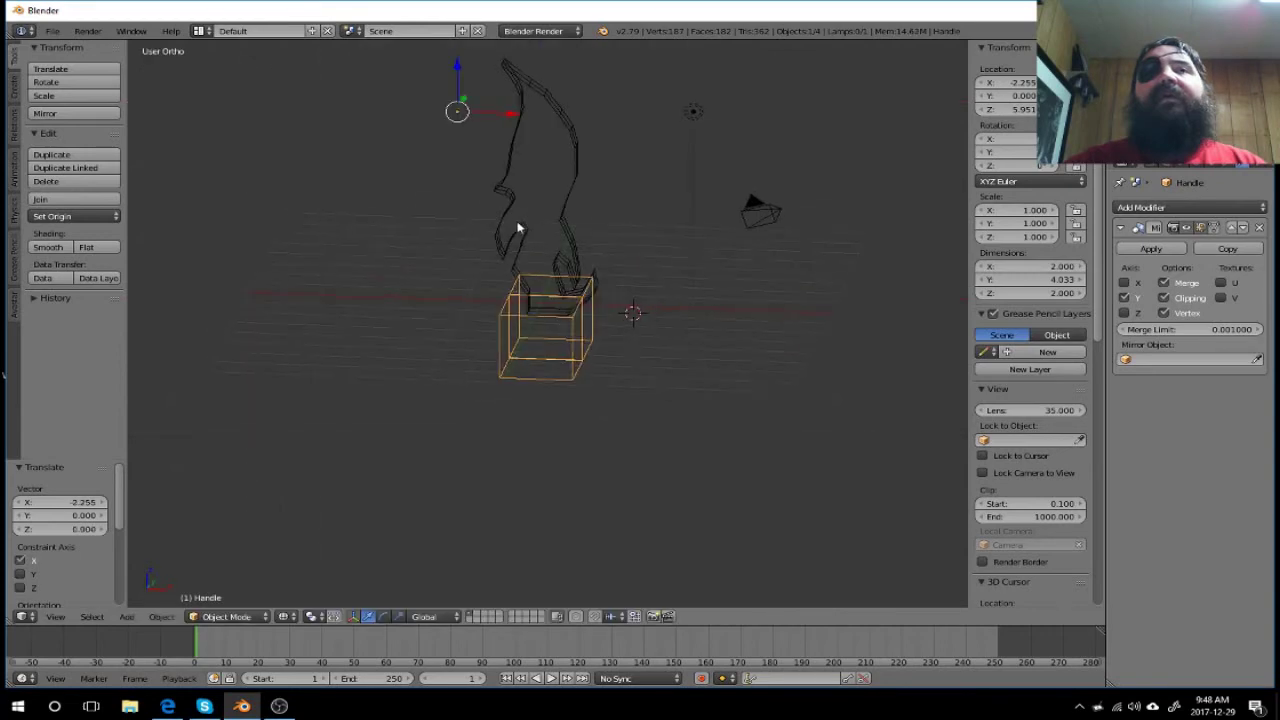
scroll(438, 214, "up", 3)
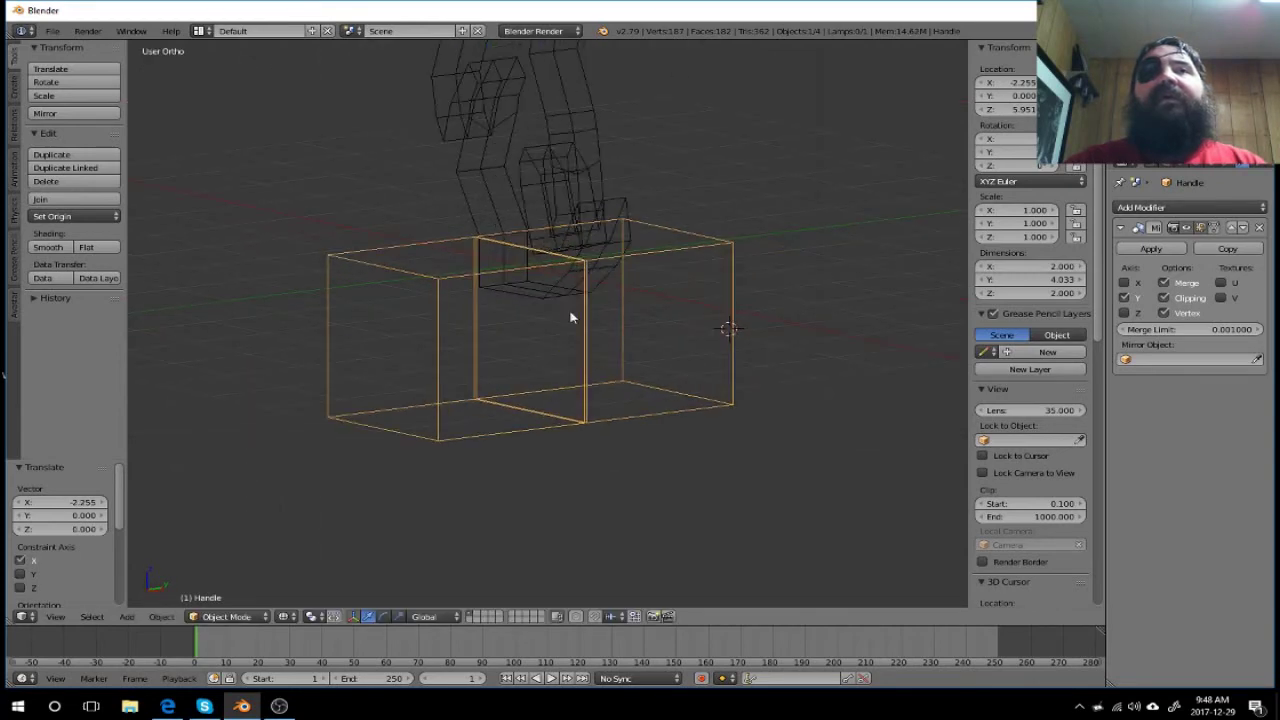
mouse_move(571, 314)
middle_mouse_down()
mouse_move(477, 323)
mouse_move(493, 322)
middle_mouse_up()
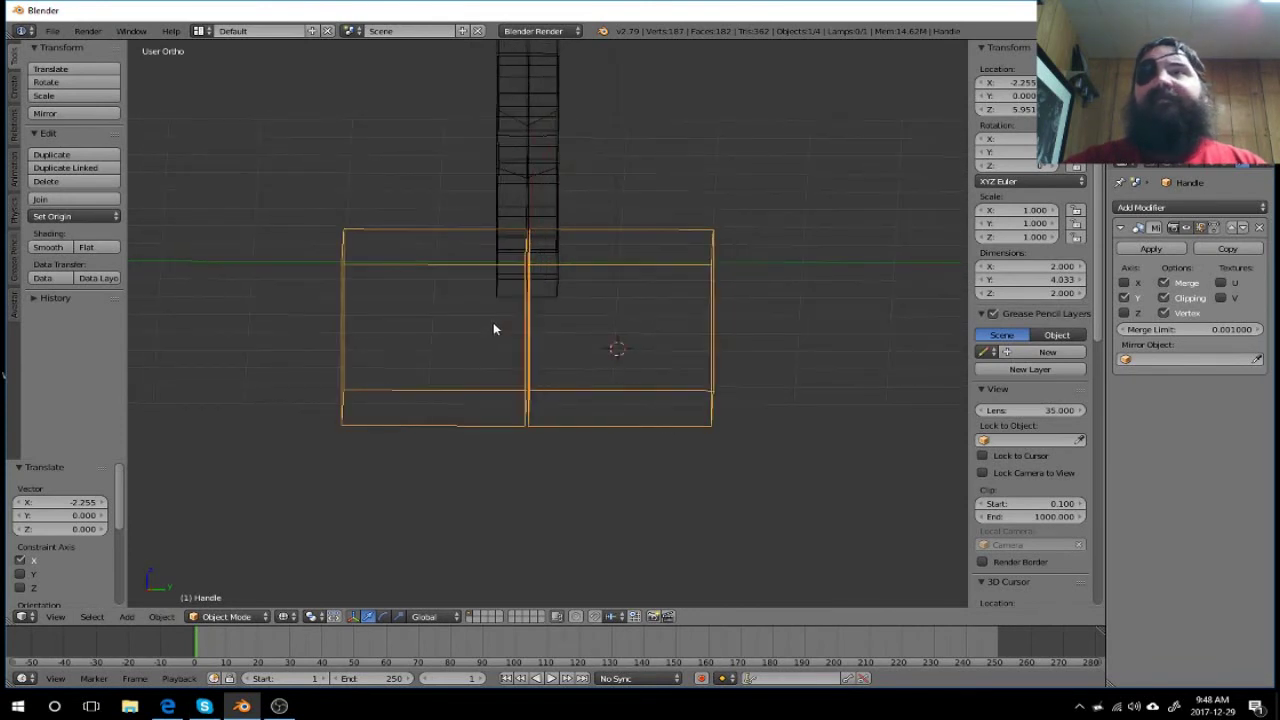
key("a")
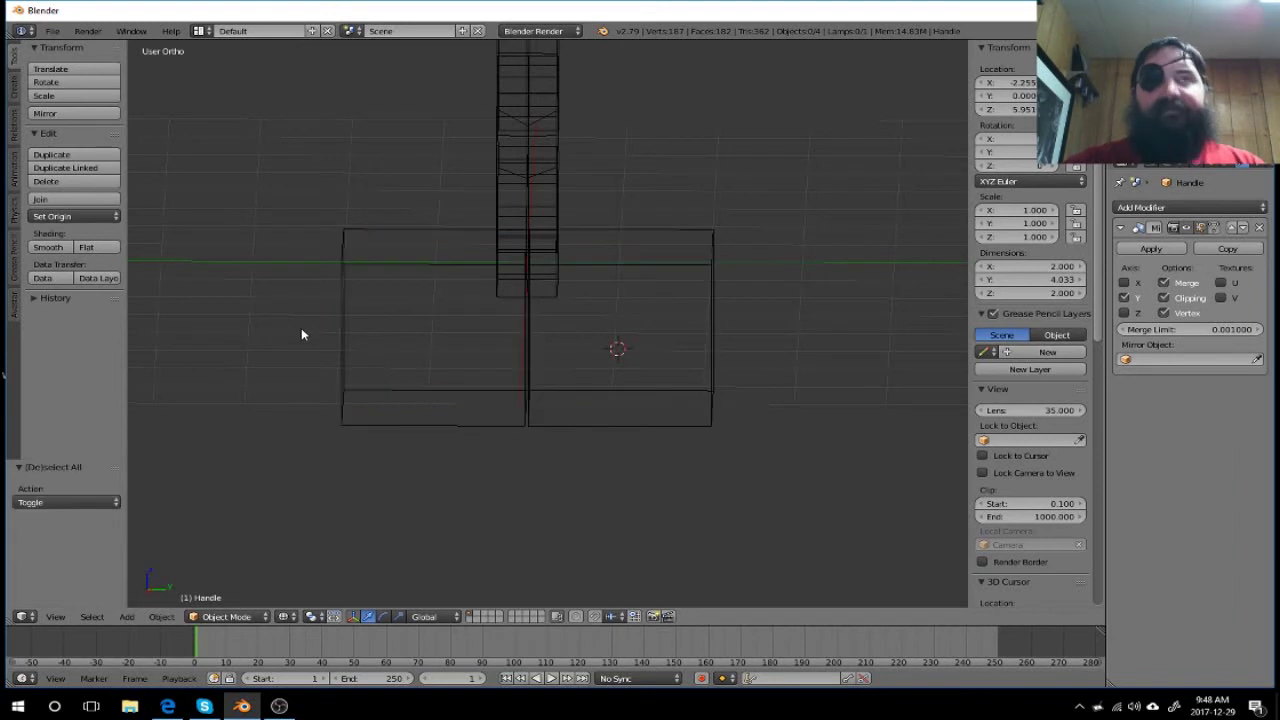
Step: Enter Edit Mode on the Handle and box-select its right-side vertices
left_click(210, 617)
left_click(211, 586)
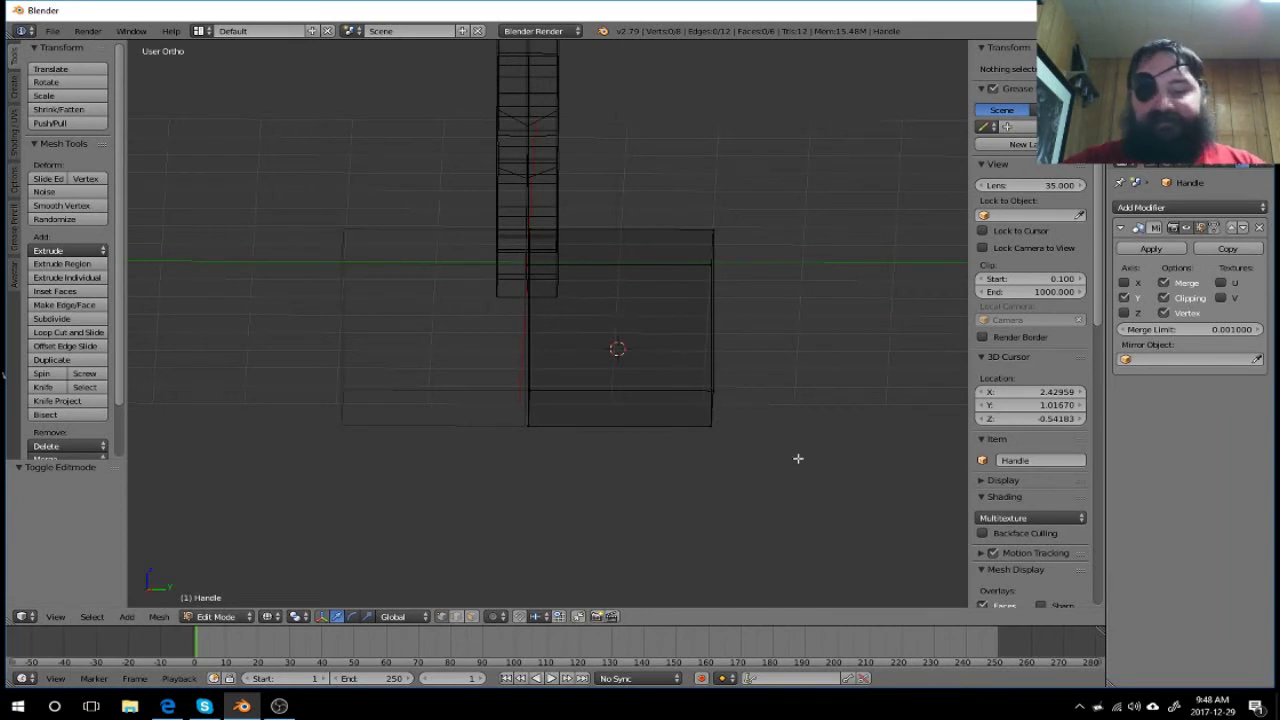
key("b")
left_click_drag(803, 200, 660, 514)
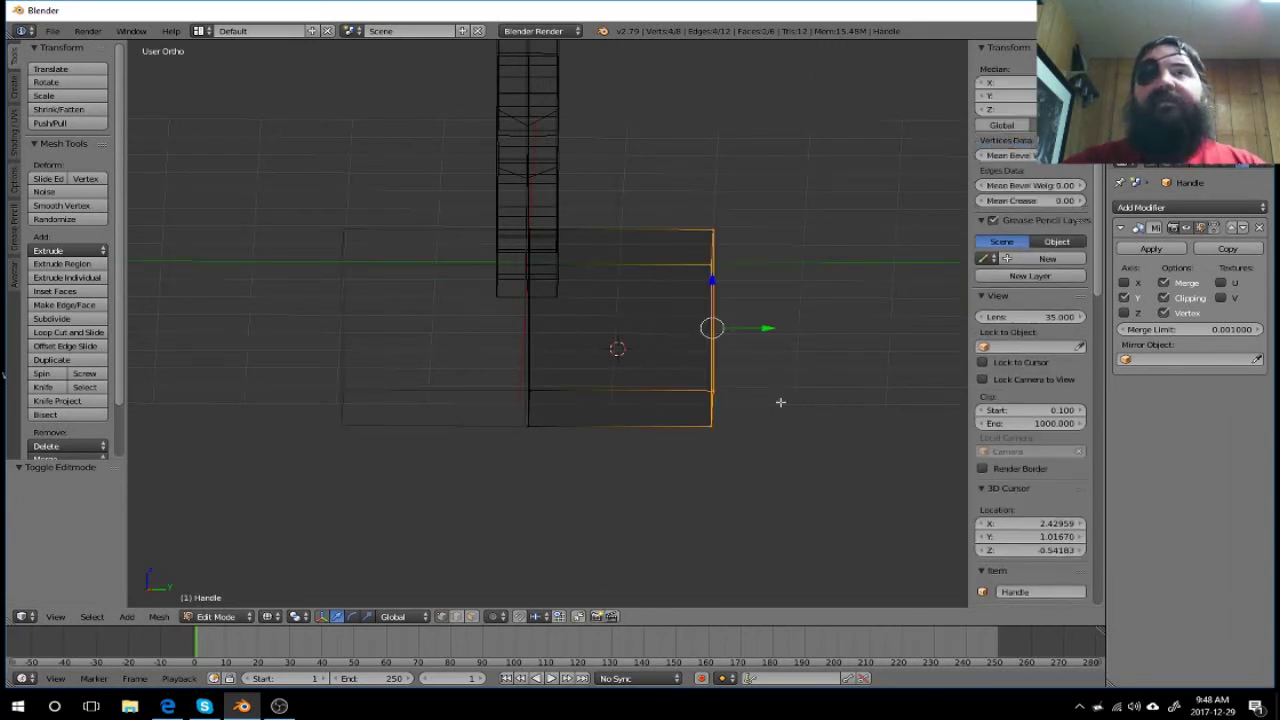
Step: Move the selected side -1.496 along Y to make the handle block thinner
left_click_drag(765, 328, 635, 336)
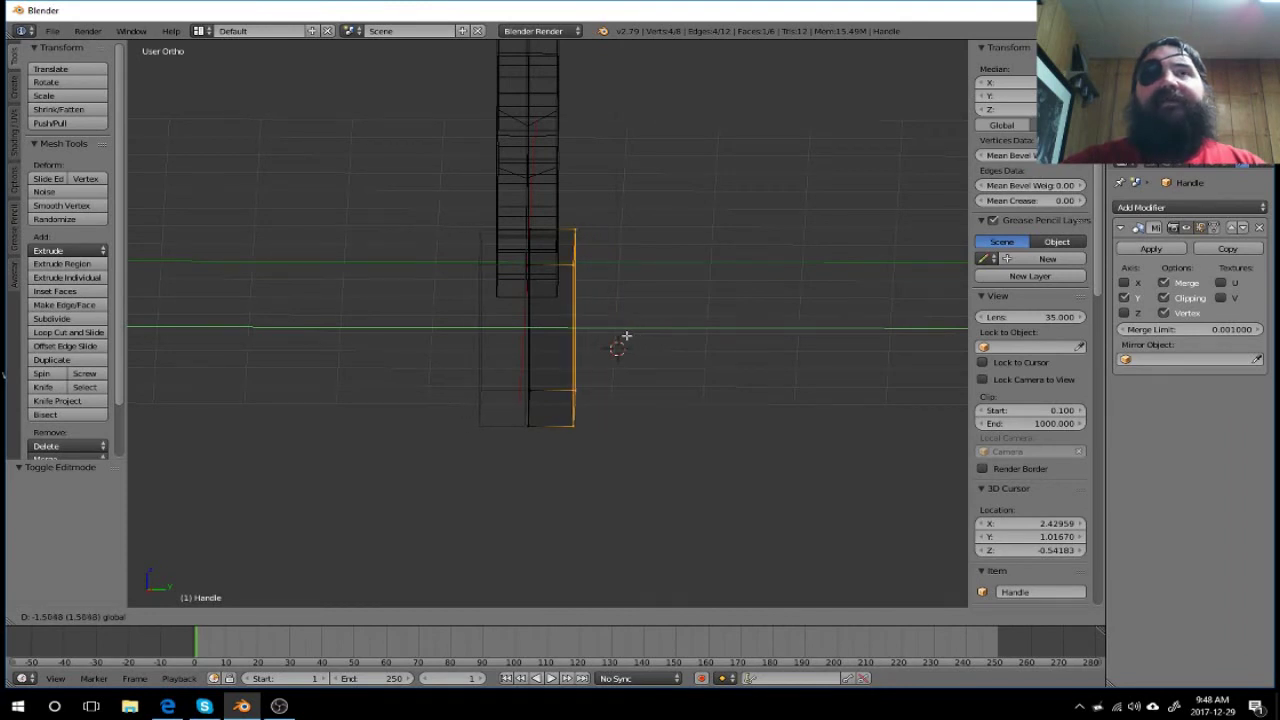
left_click_drag(635, 336, 627, 337)
left_click(627, 337)
mouse_move(654, 368)
middle_mouse_down()
mouse_move(703, 423)
mouse_move(837, 434)
mouse_move(868, 414)
mouse_move(832, 419)
middle_mouse_up()
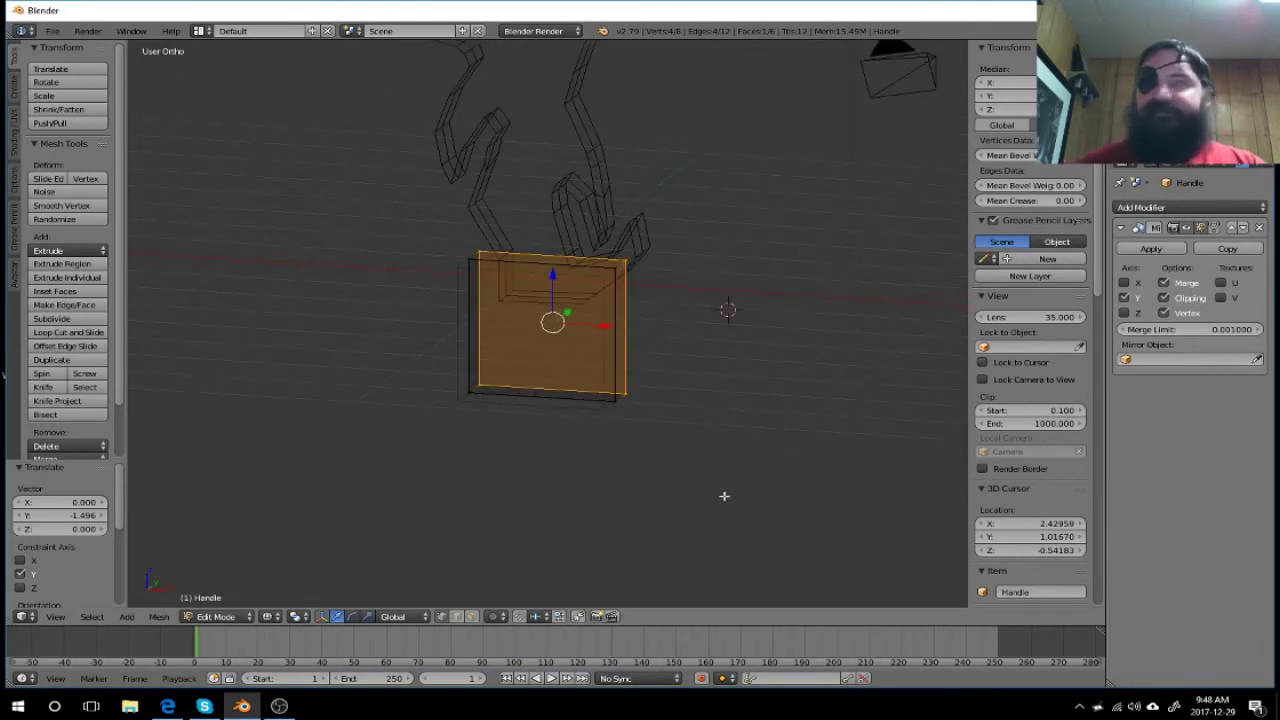
key("KP_1")
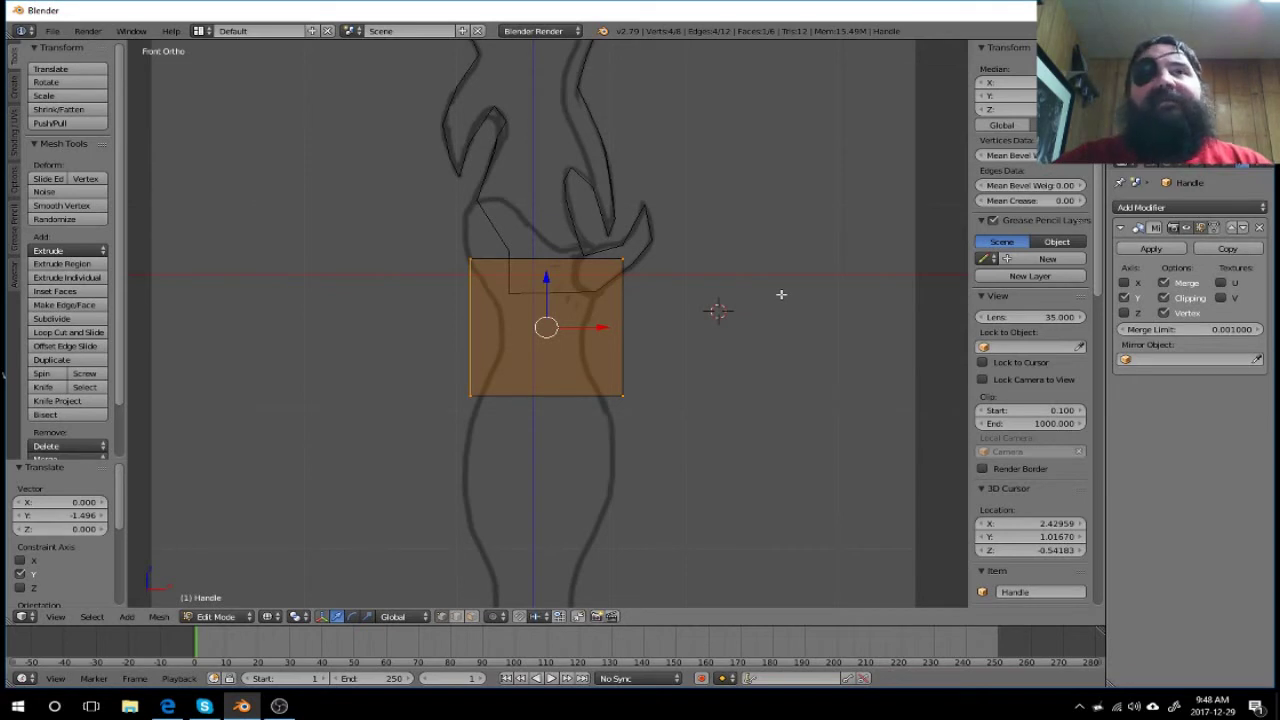
mouse_move(730, 321)
middle_mouse_down()
mouse_move(724, 358)
mouse_move(640, 402)
middle_mouse_up()
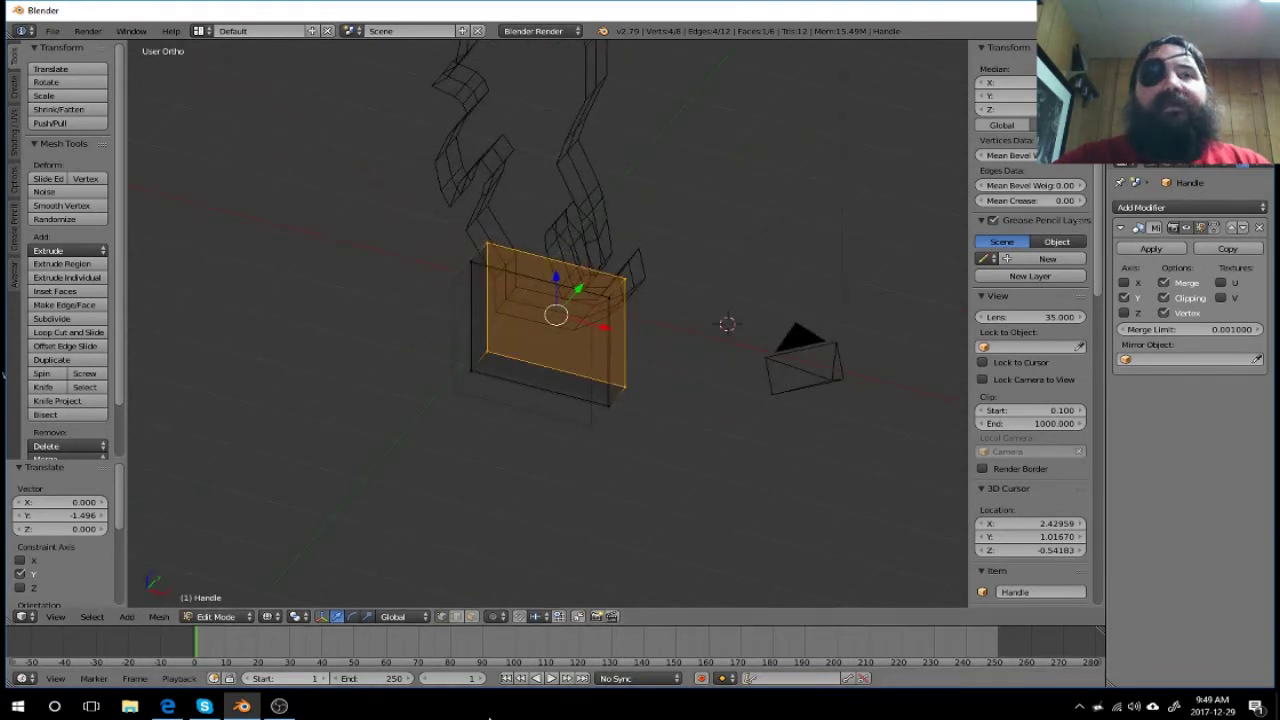
Step: Turn off Limit Selection to Visible and select the Handle box's top face
left_click(471, 616)
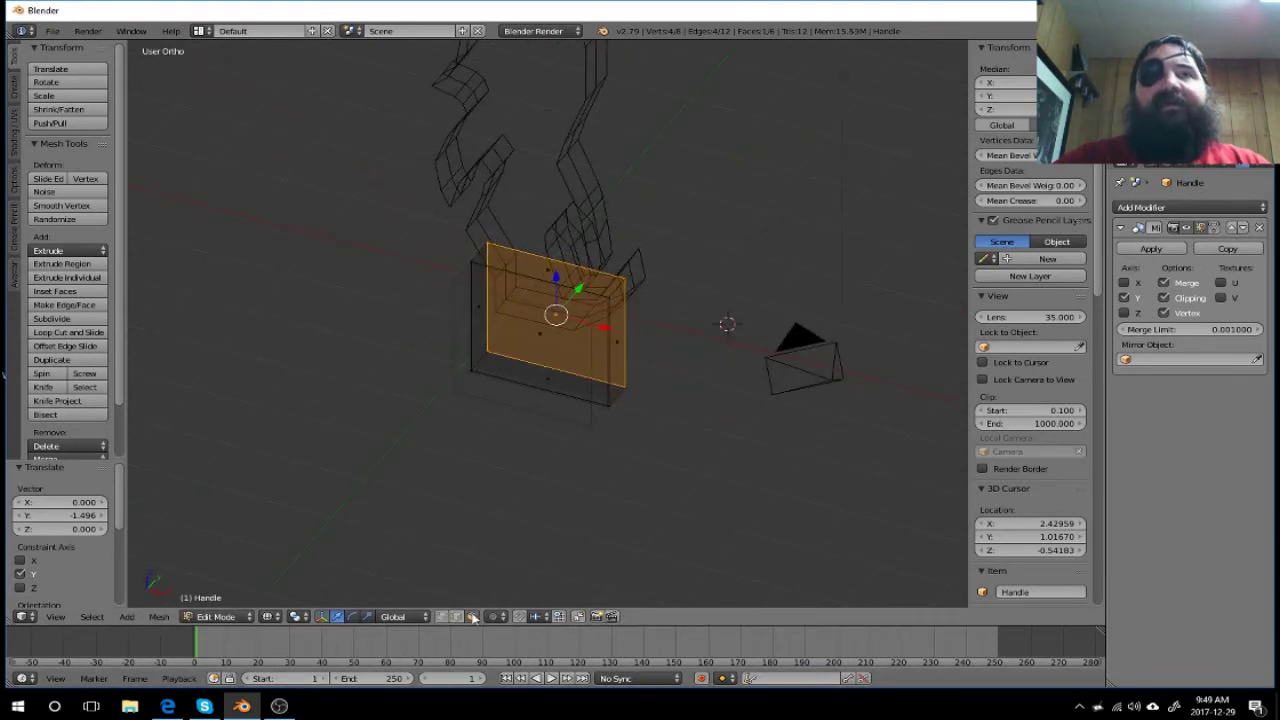
right_click(545, 268)
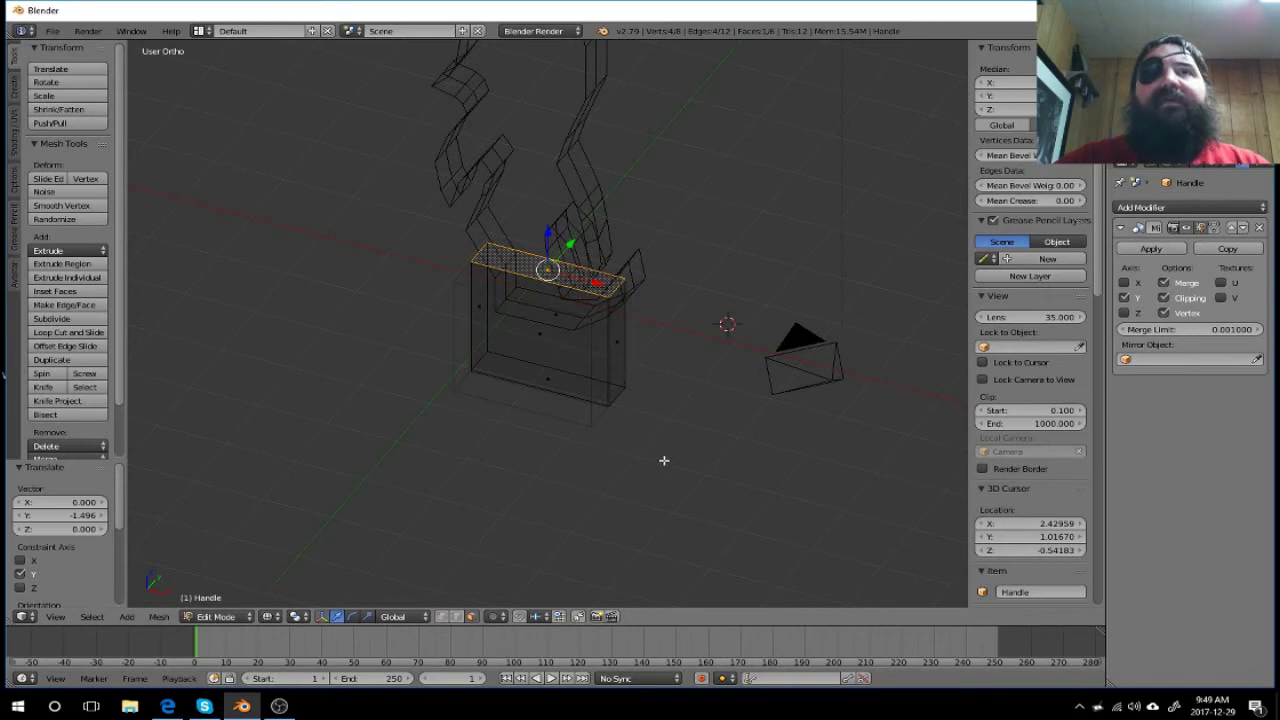
mouse_move(664, 460)
middle_mouse_down()
mouse_move(680, 397)
mouse_move(720, 423)
middle_mouse_up()
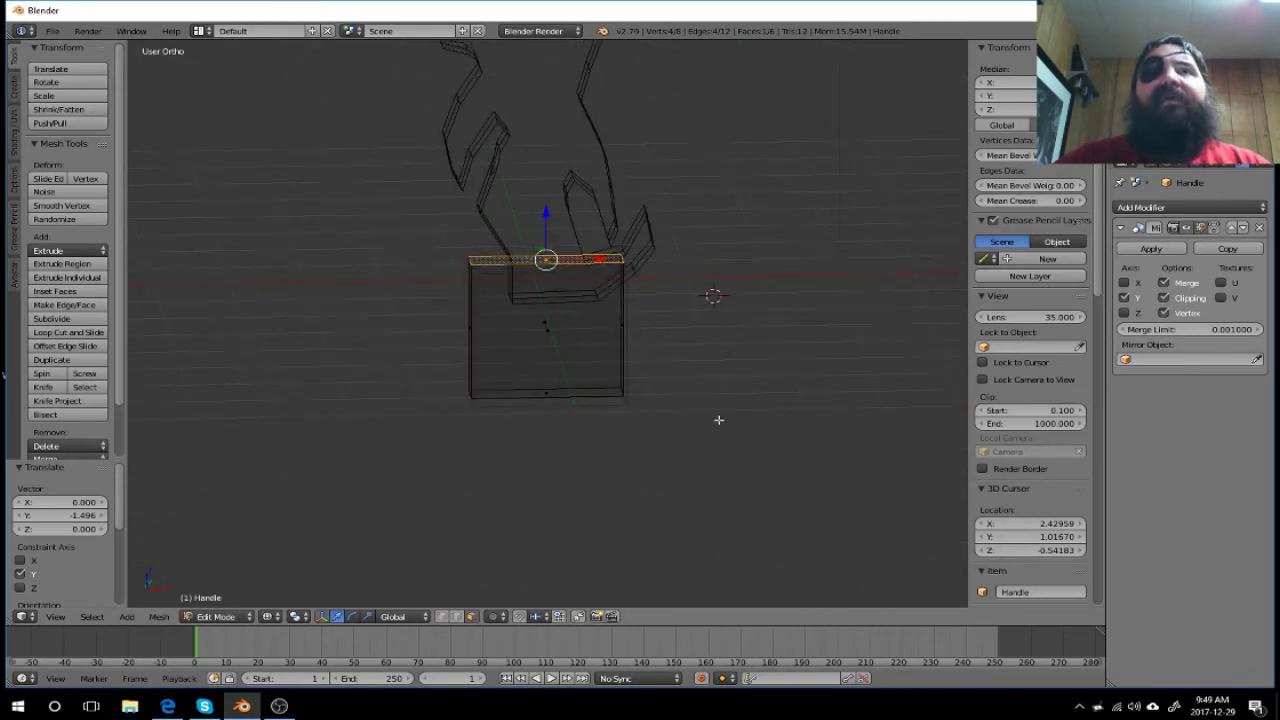
key("KP_1")
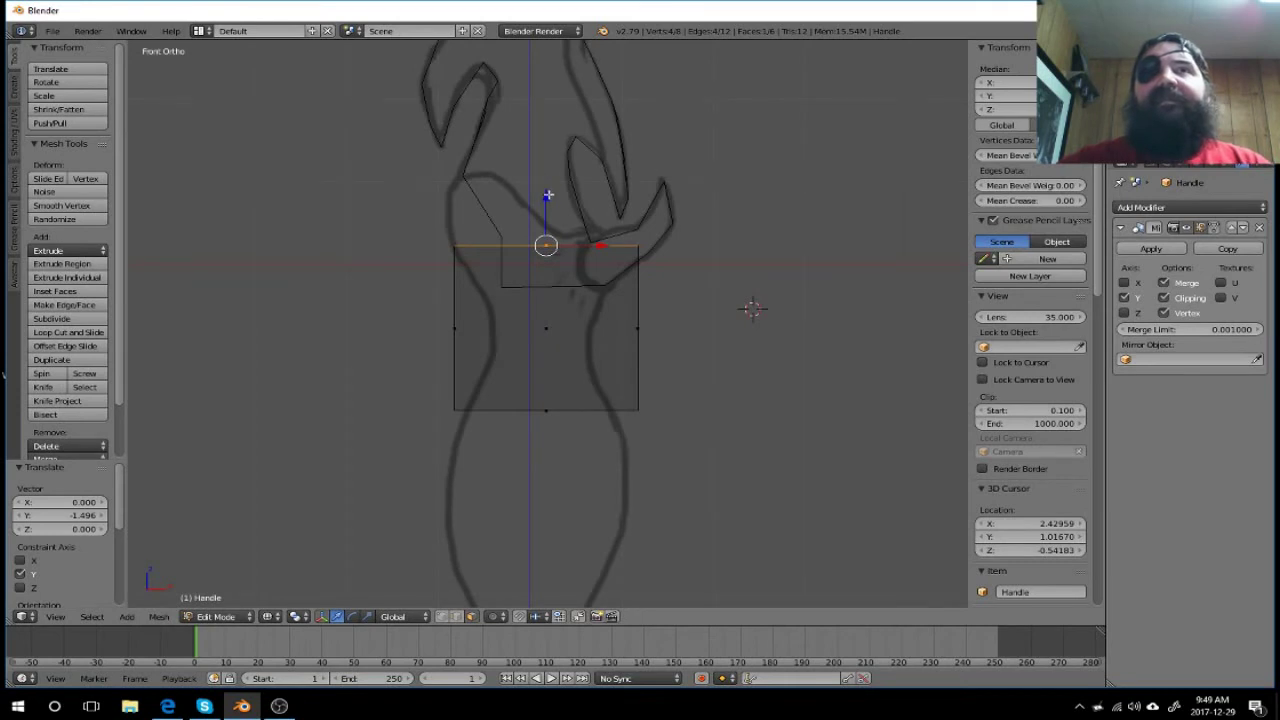
Step: Raise the top face 0.224 along Z to meet the blade's base, then deselect
left_click_drag(547, 198, 537, 181)
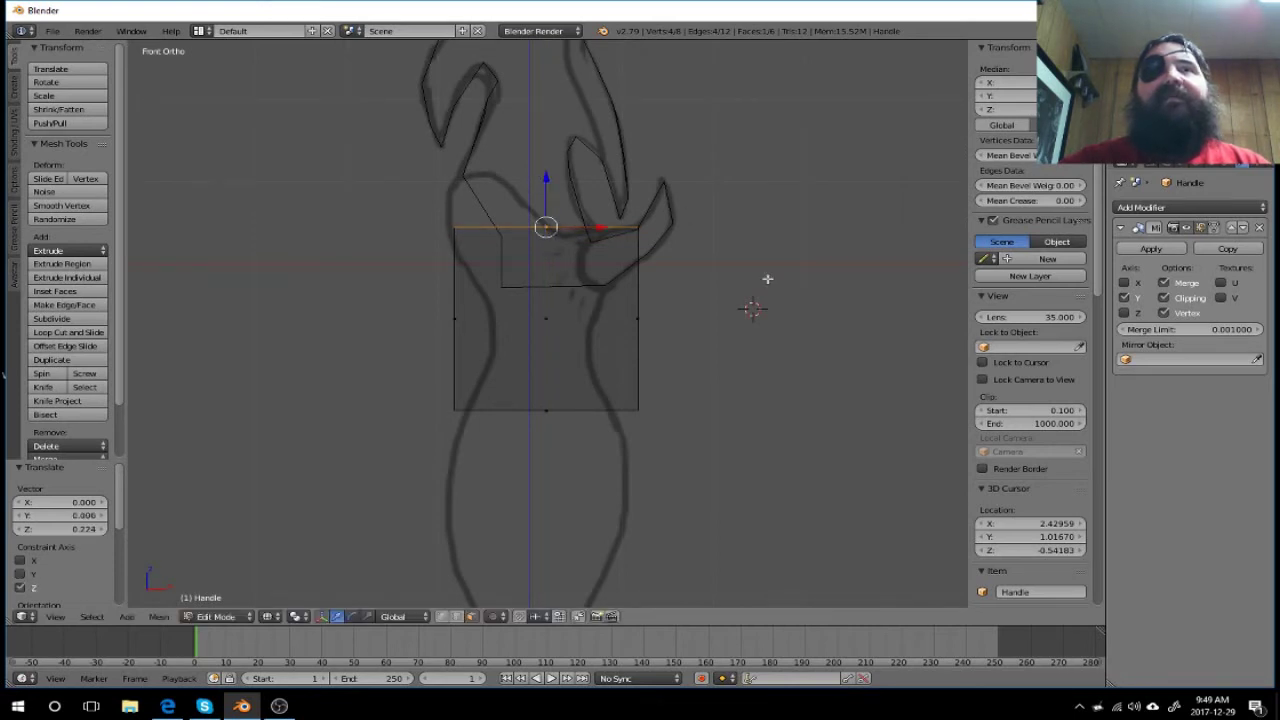
mouse_move(767, 279)
middle_mouse_down()
mouse_move(731, 329)
mouse_move(654, 363)
mouse_move(560, 363)
mouse_move(555, 311)
mouse_move(586, 357)
mouse_move(723, 329)
mouse_move(741, 340)
middle_mouse_up()
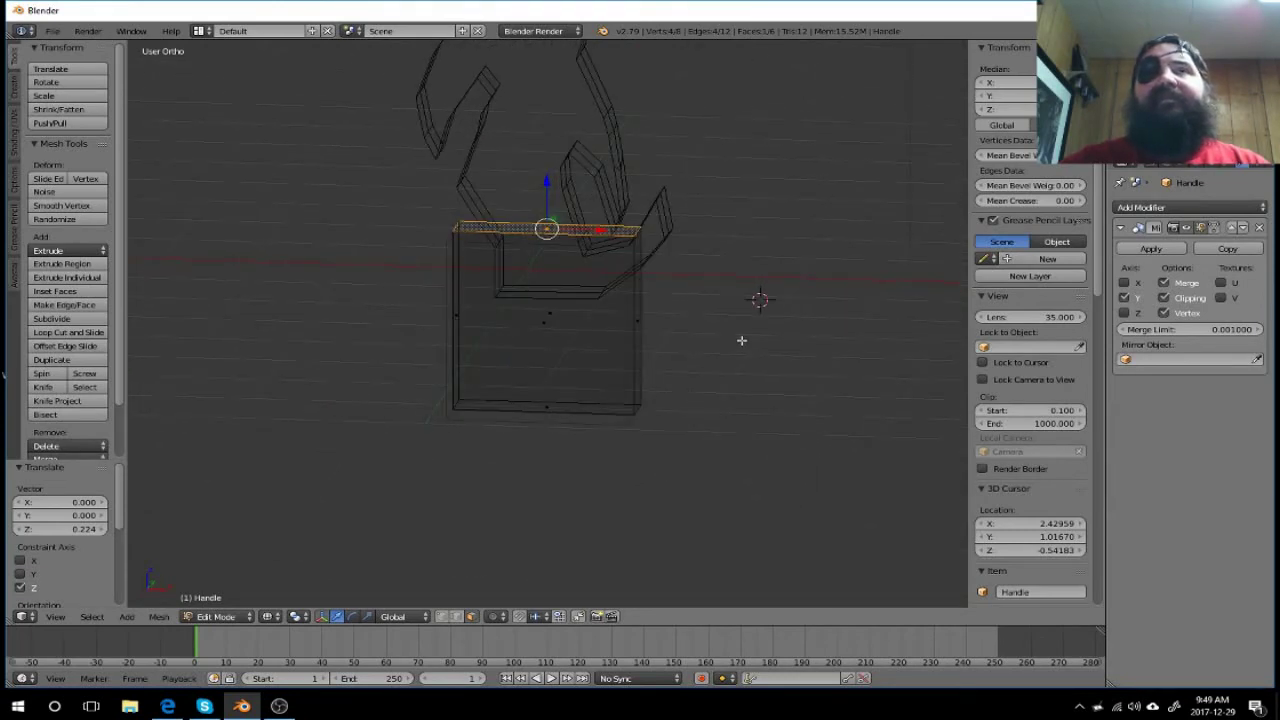
key("a")
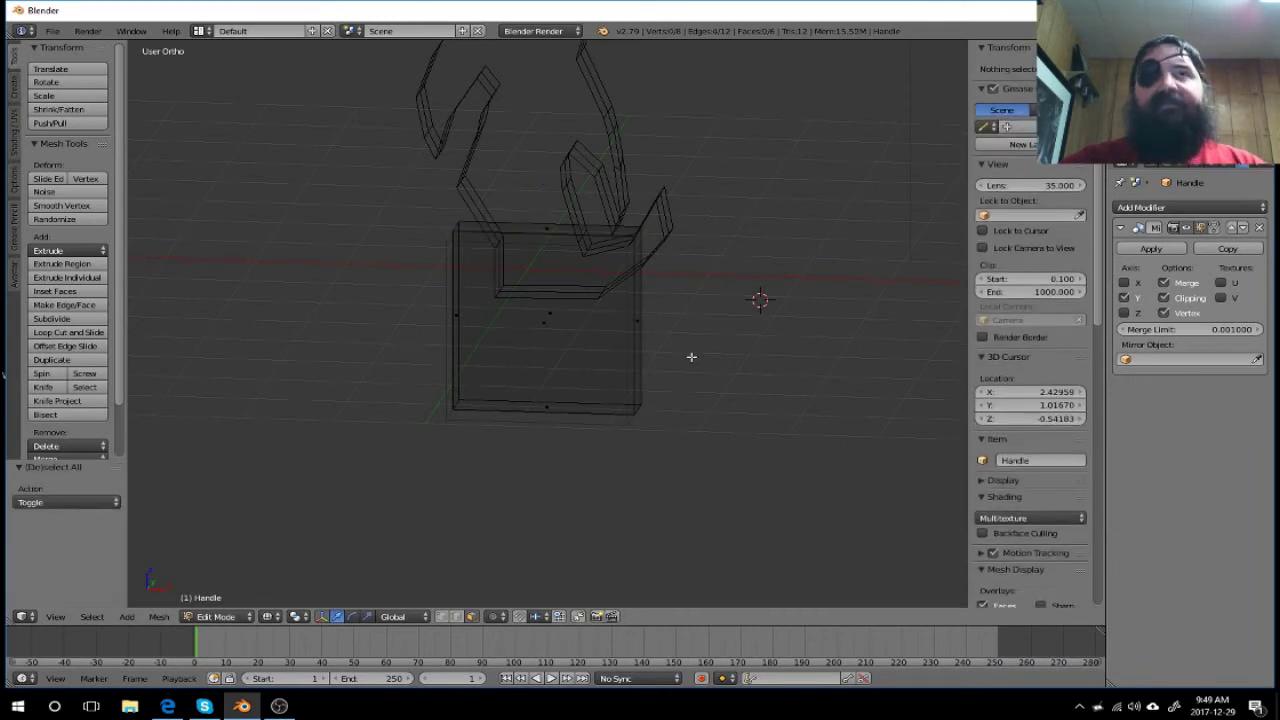
key("KP_1")
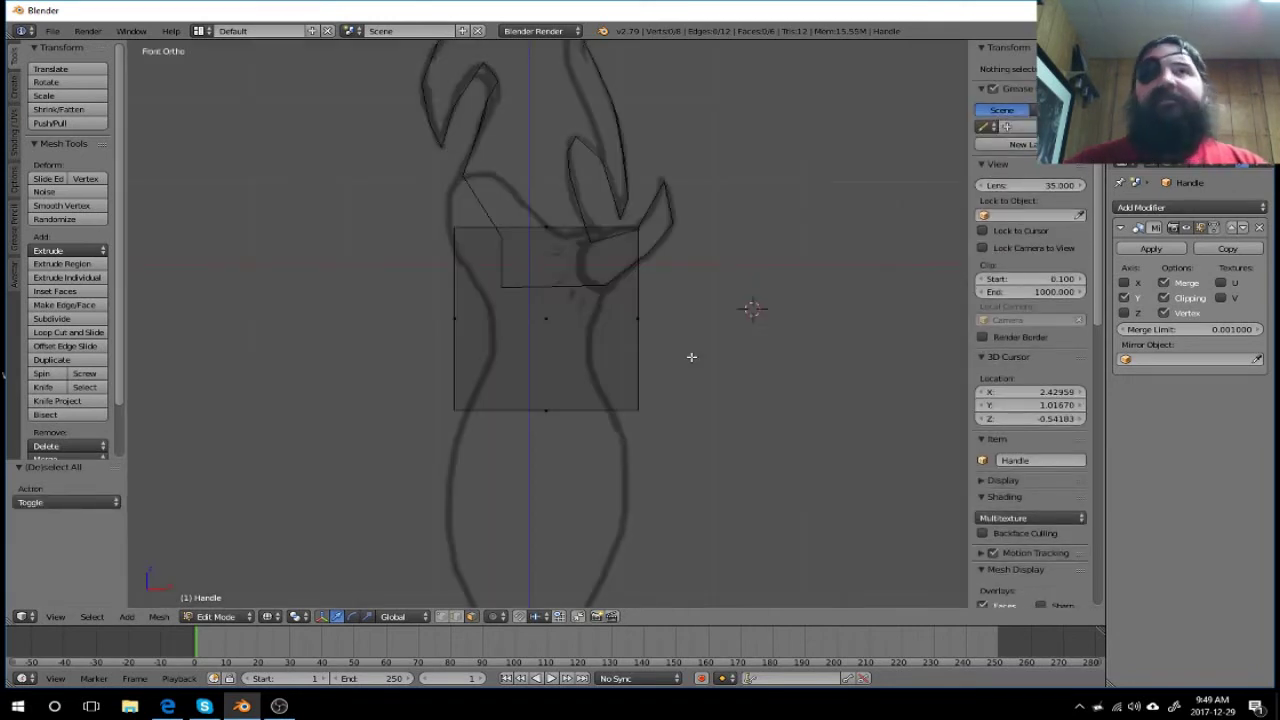
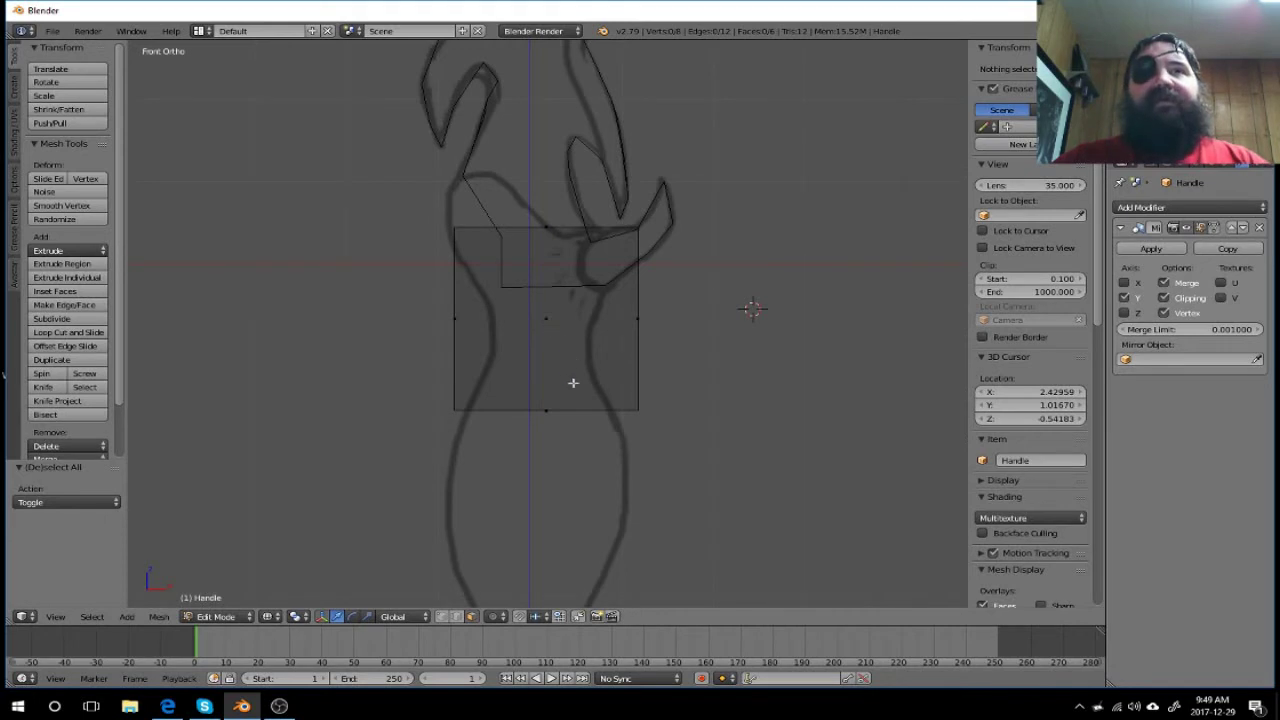
Step: Box-select the Handle plane's bottom edge and raise it to just below the guard
key("b")
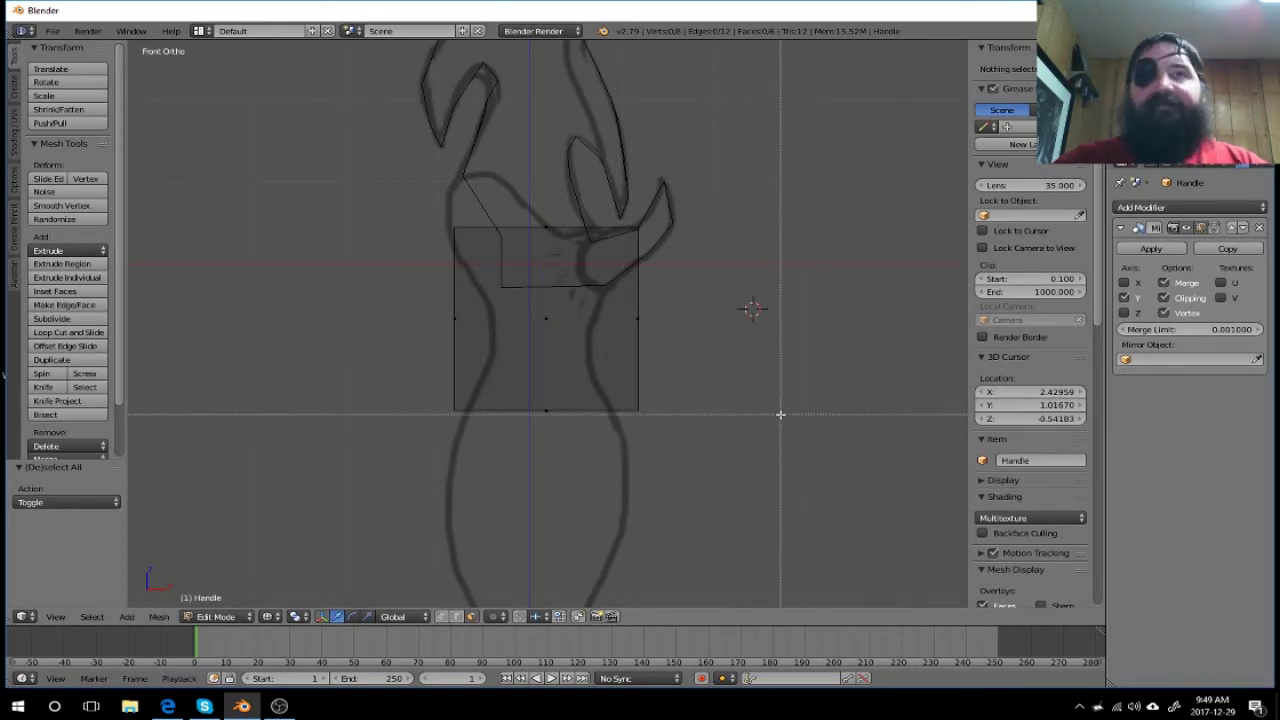
left_click_drag(756, 392, 365, 443)
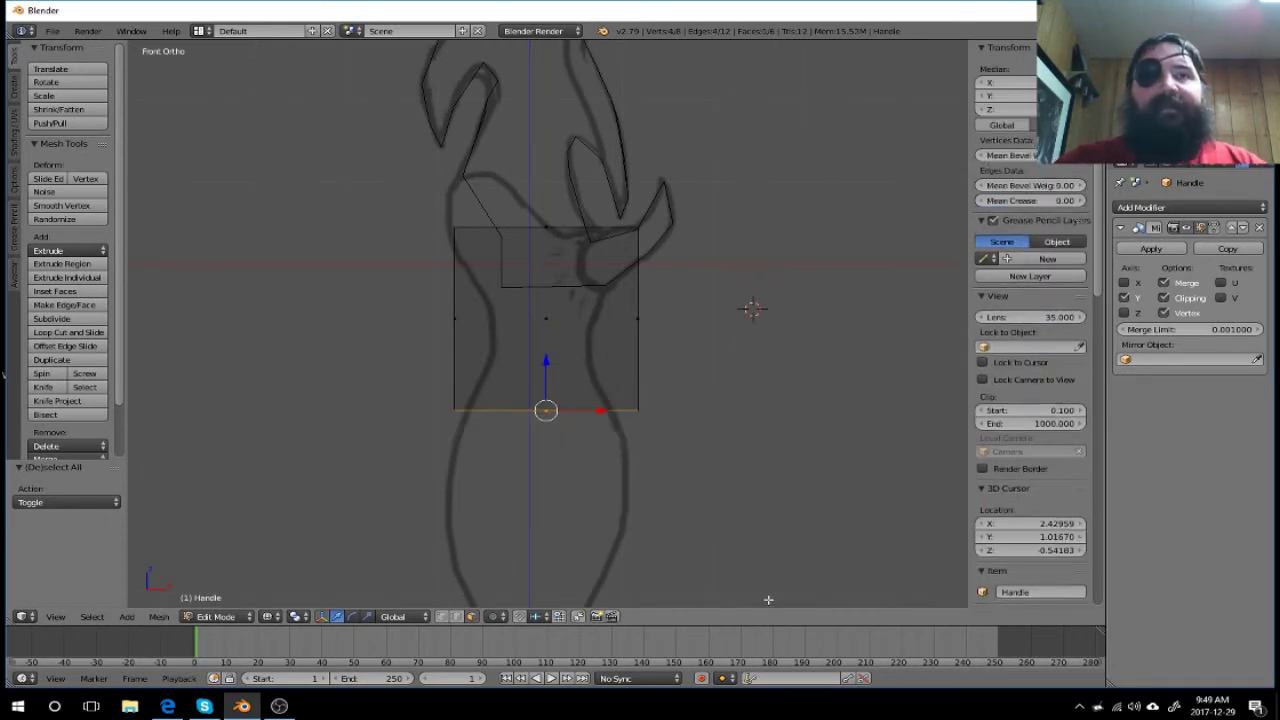
left_click(441, 616)
key("a")
key("a")
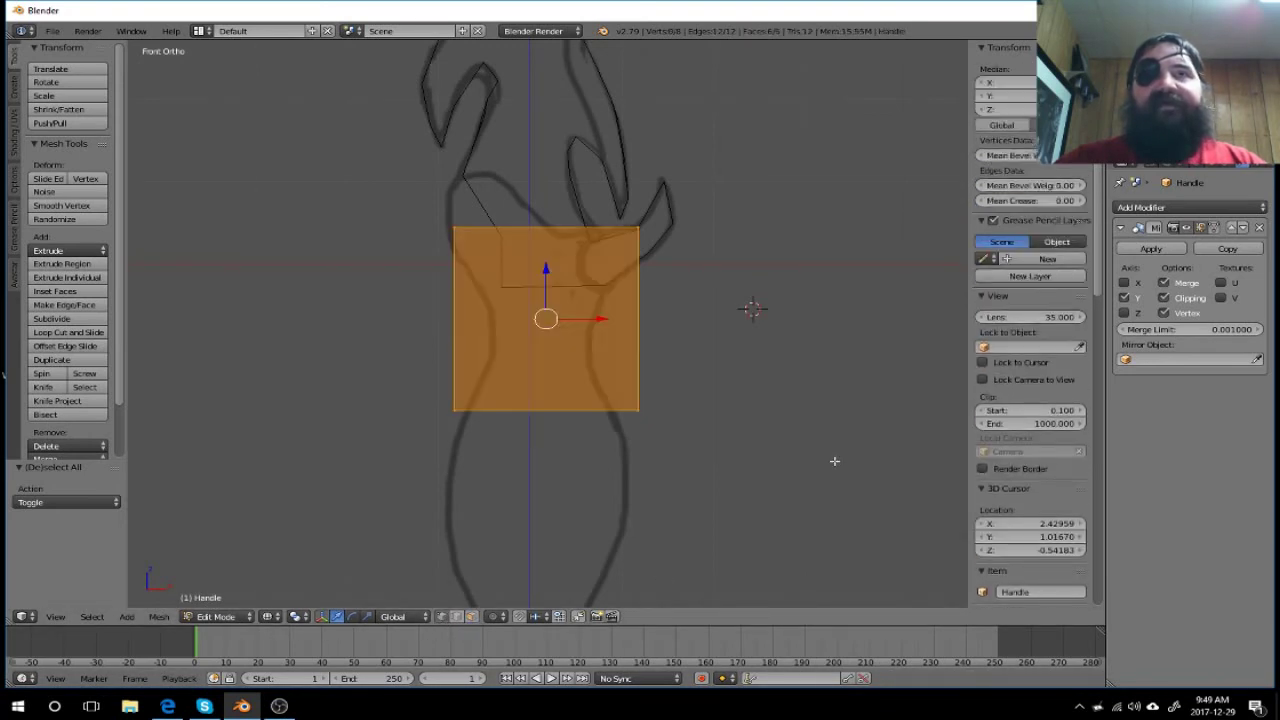
key("a")
key("b")
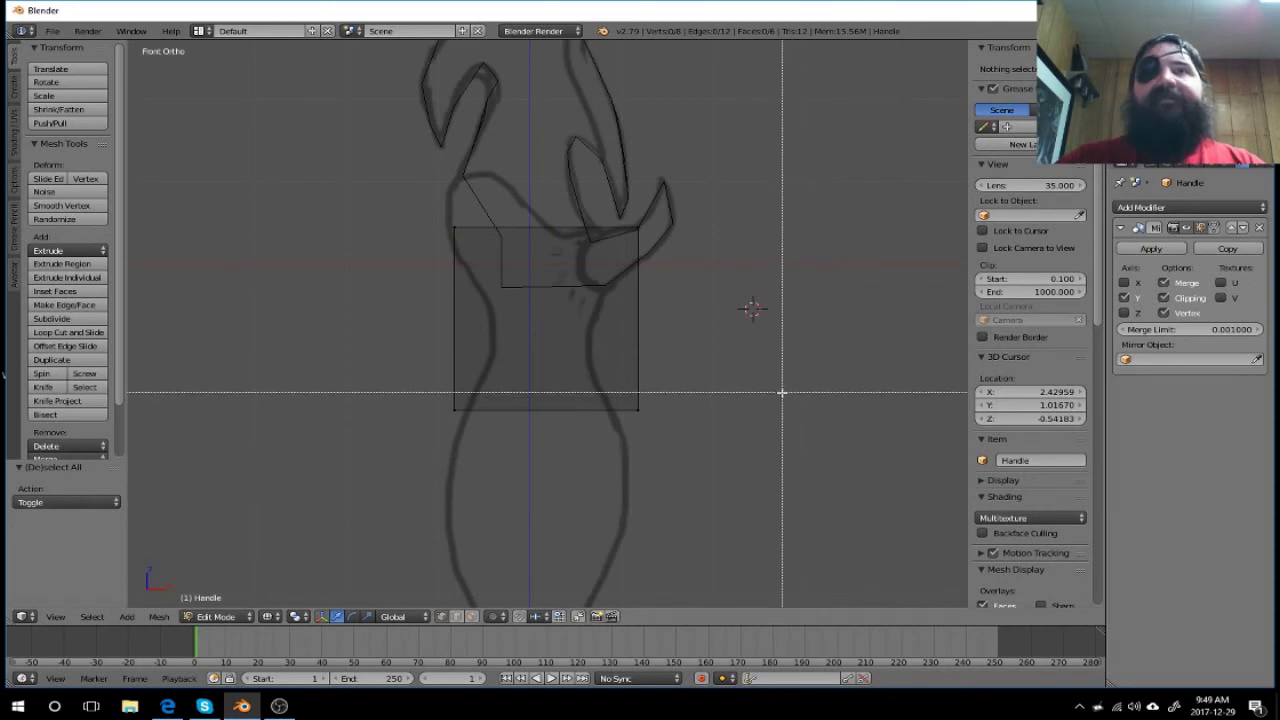
left_click_drag(780, 391, 352, 446)
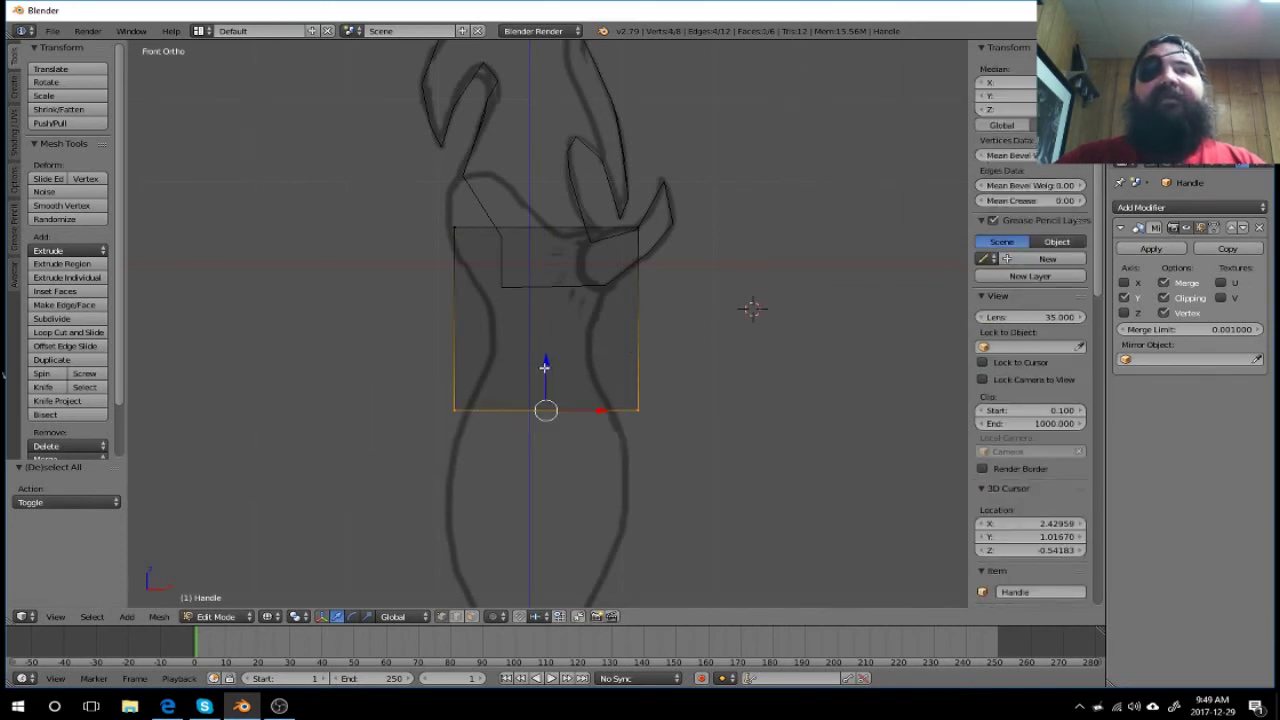
mouse_move(546, 365)
left_mouse_down()
mouse_move(585, 251)
mouse_move(569, 262)
left_mouse_up()
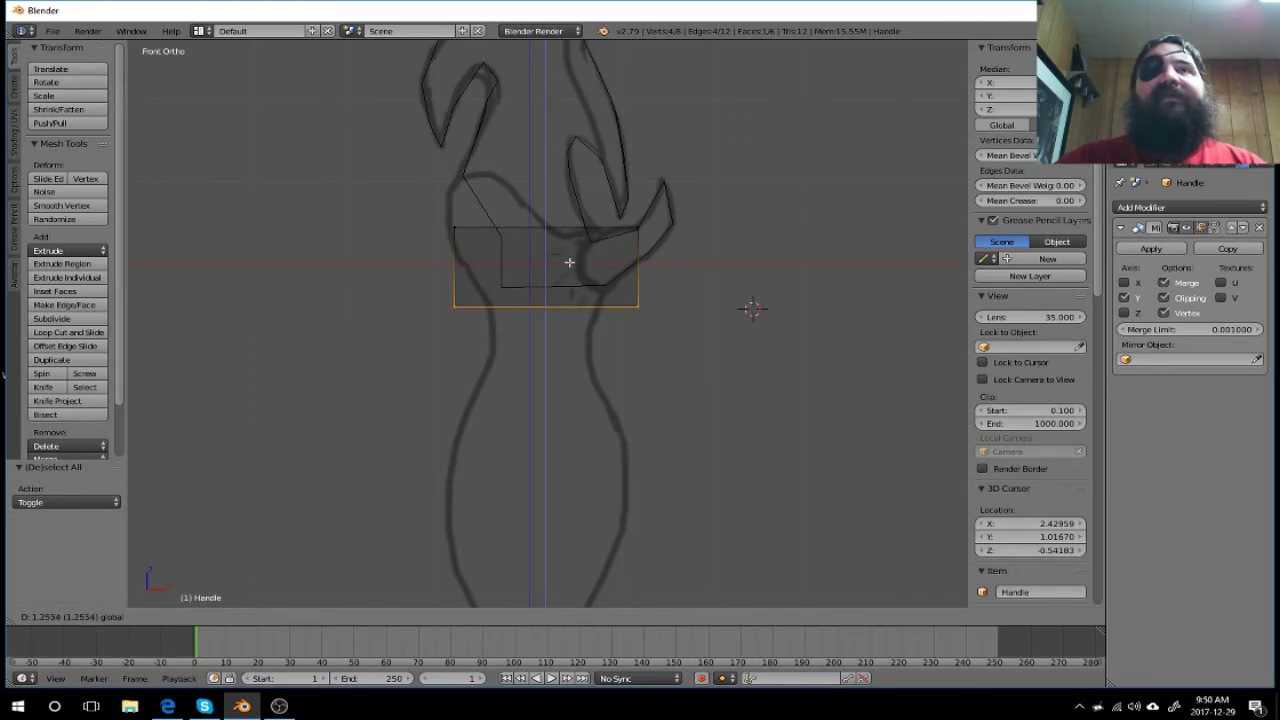
left_click(569, 262)
Step: Orbit to check the mesh depth, select the bottom face, and return to Front view
middle_click_drag(591, 397, 590, 338)
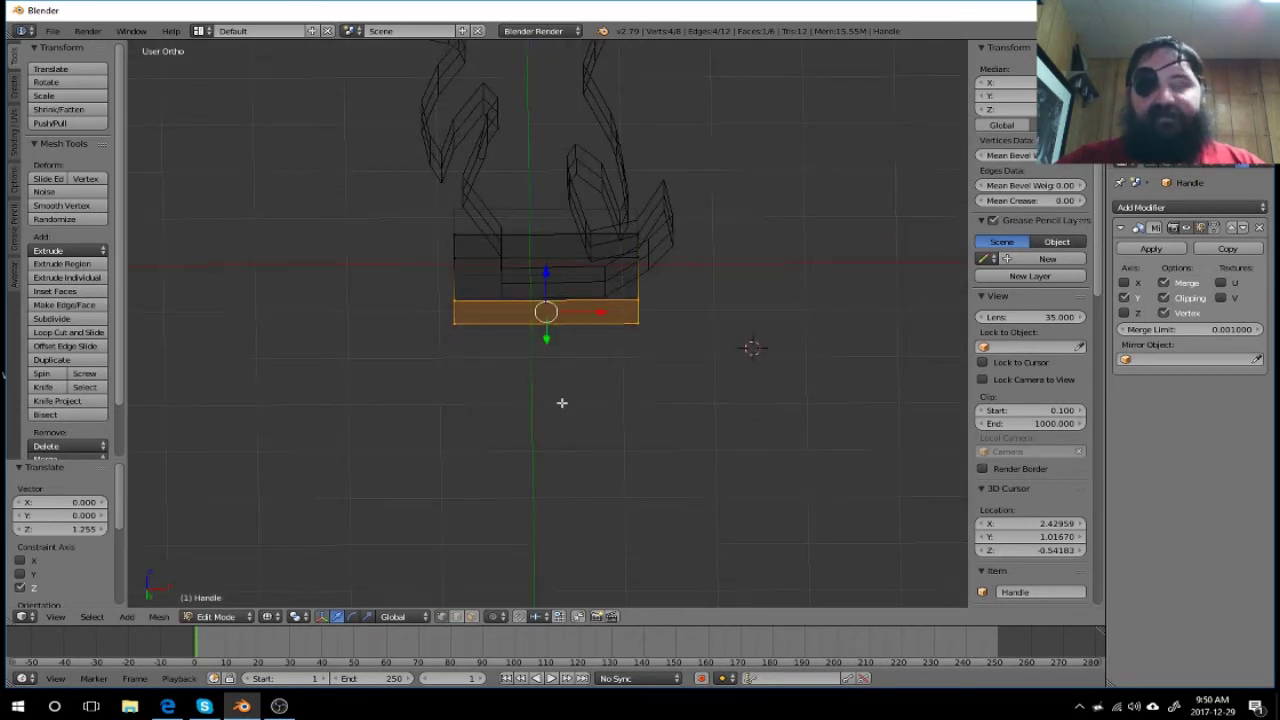
key("a")
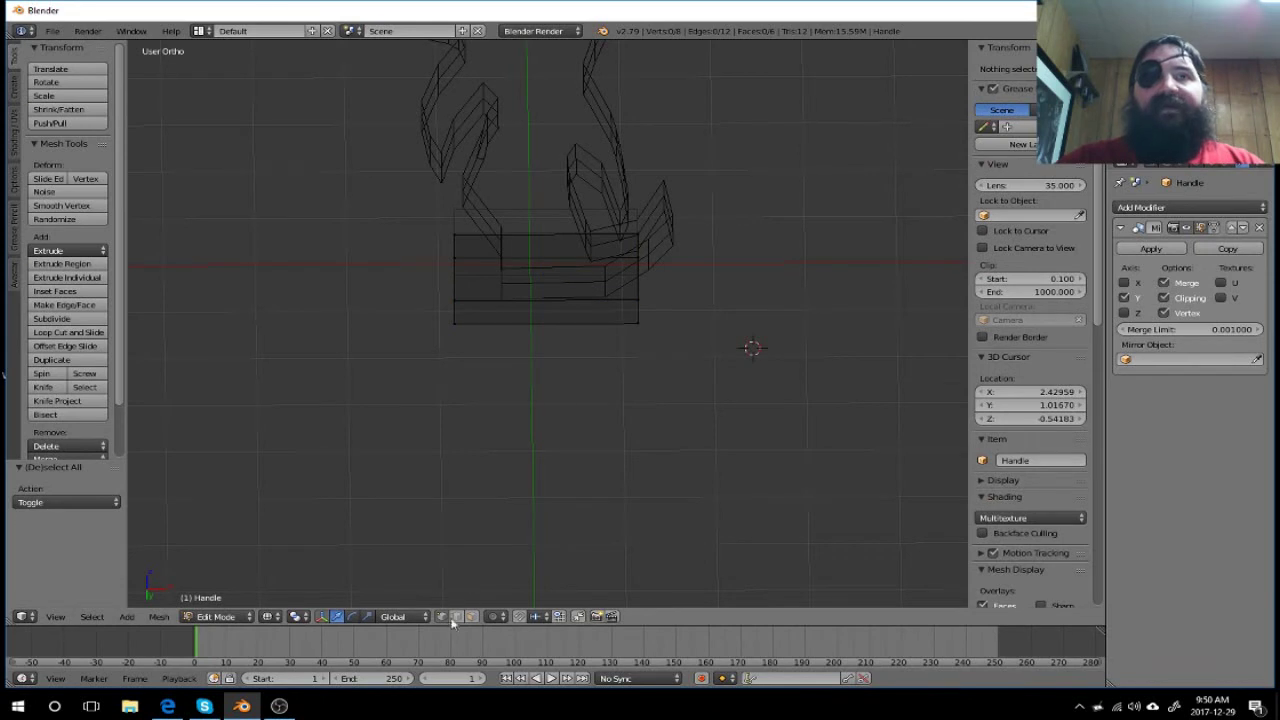
left_click(470, 618)
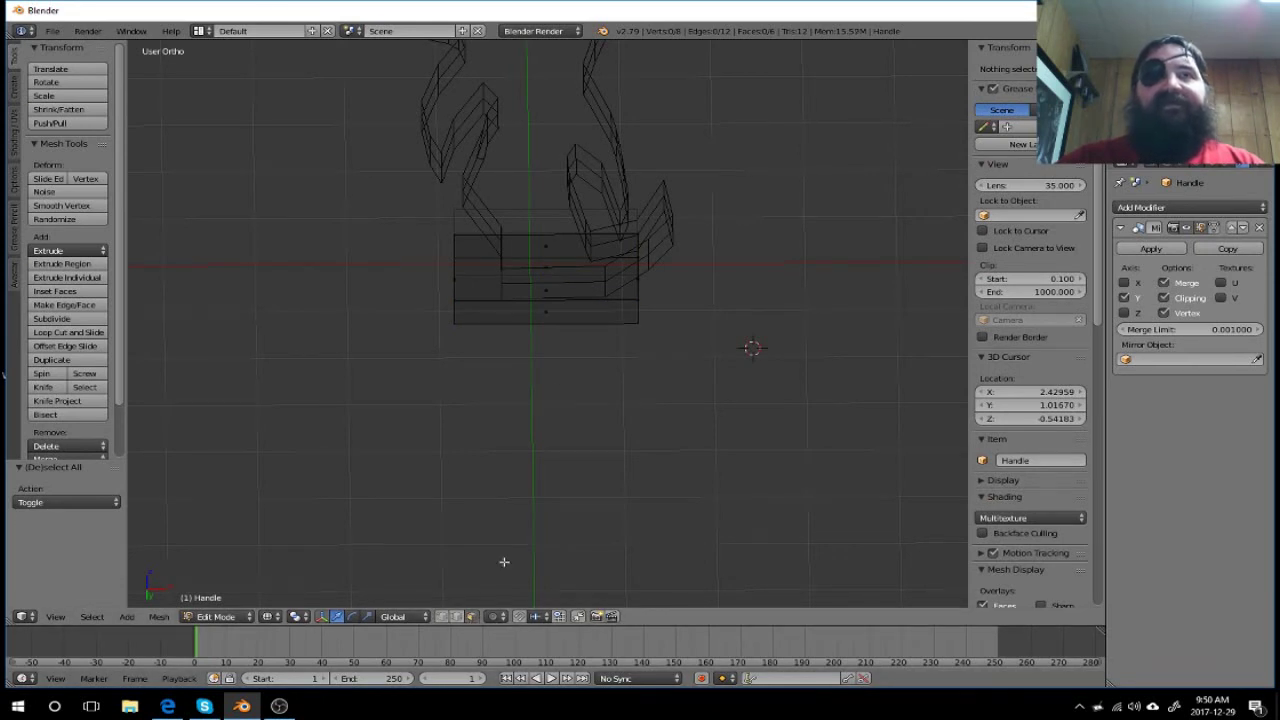
right_click(567, 313)
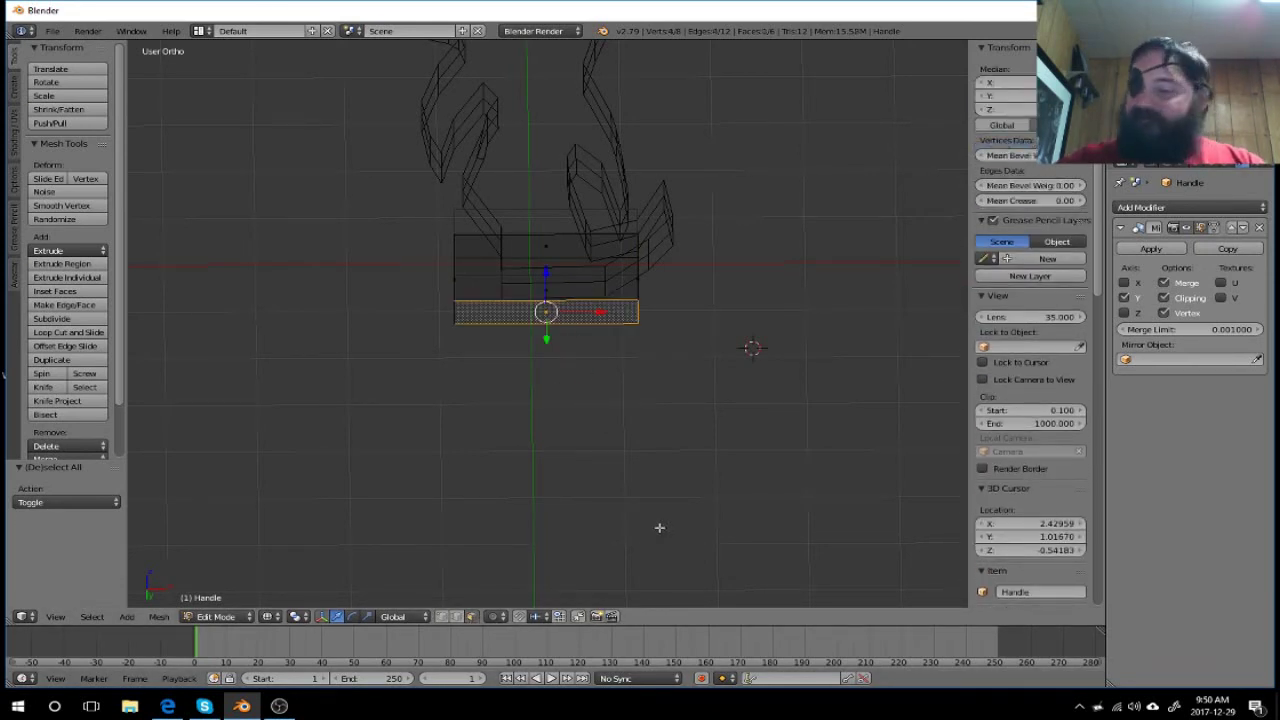
key("KP_1")
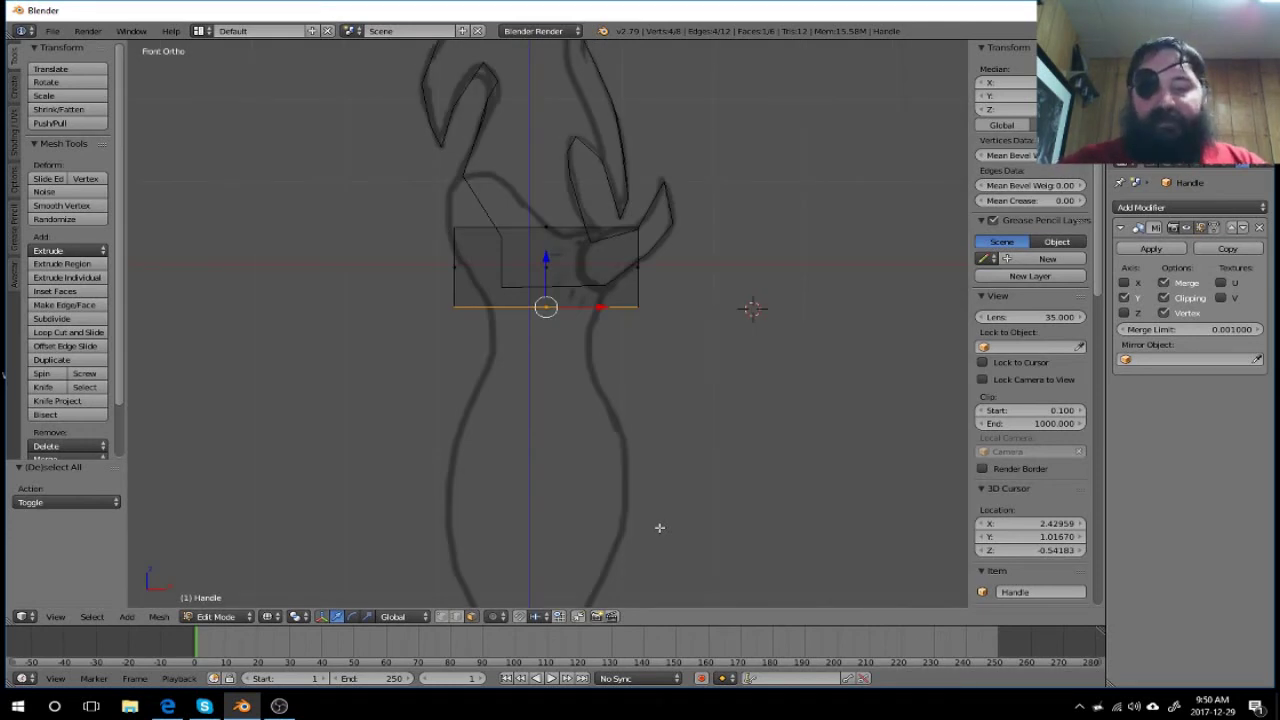
Step: Extrude the bottom edge downward twice along the sketched grip
key("e")
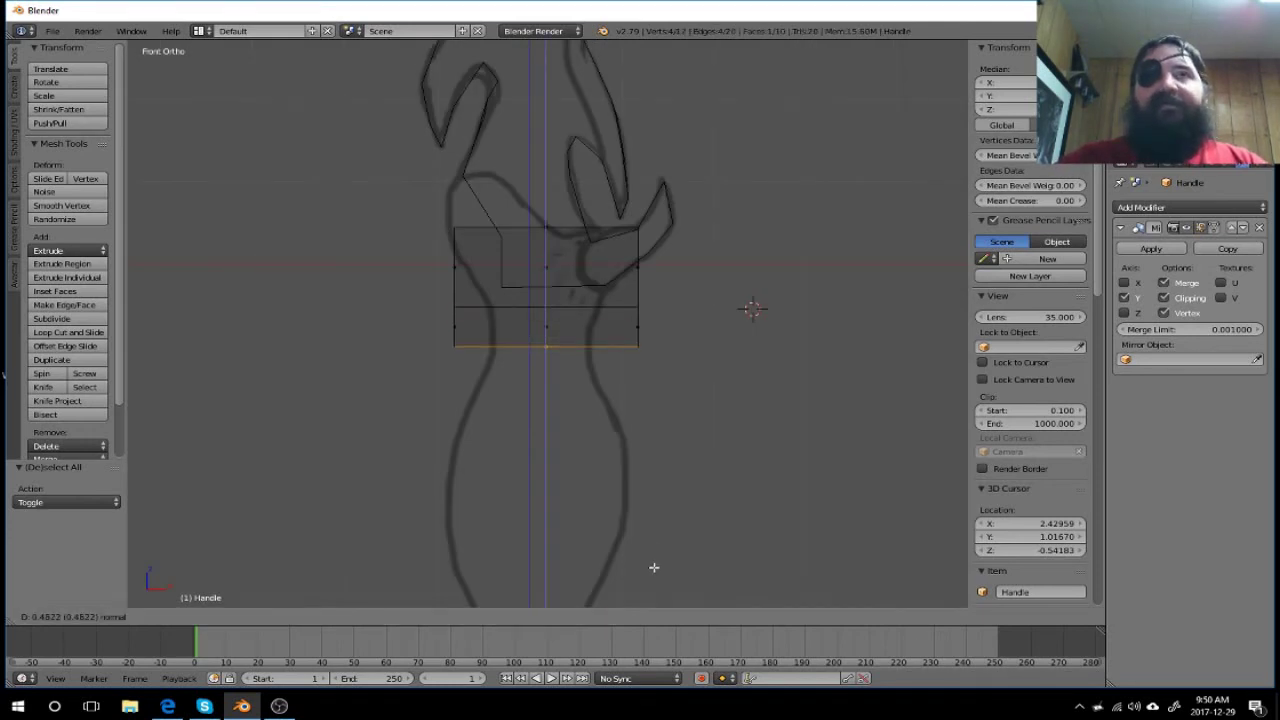
left_click(654, 567)
key("e")
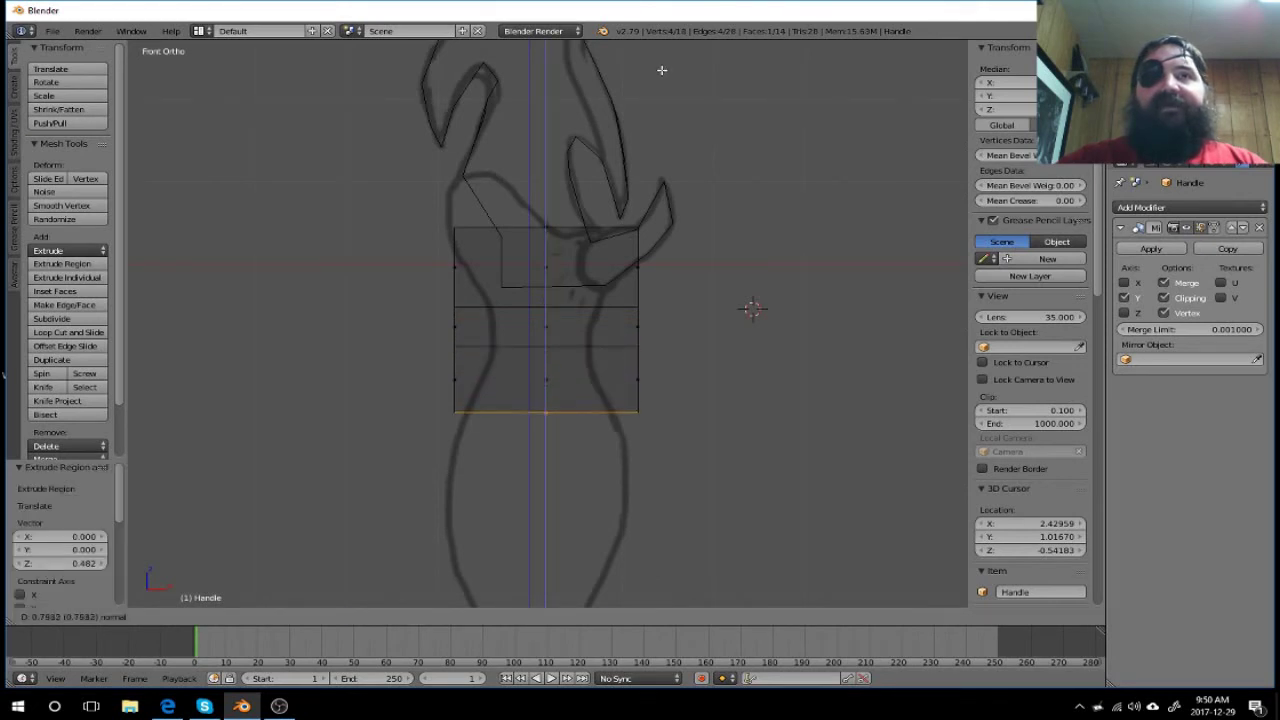
left_click(660, 75)
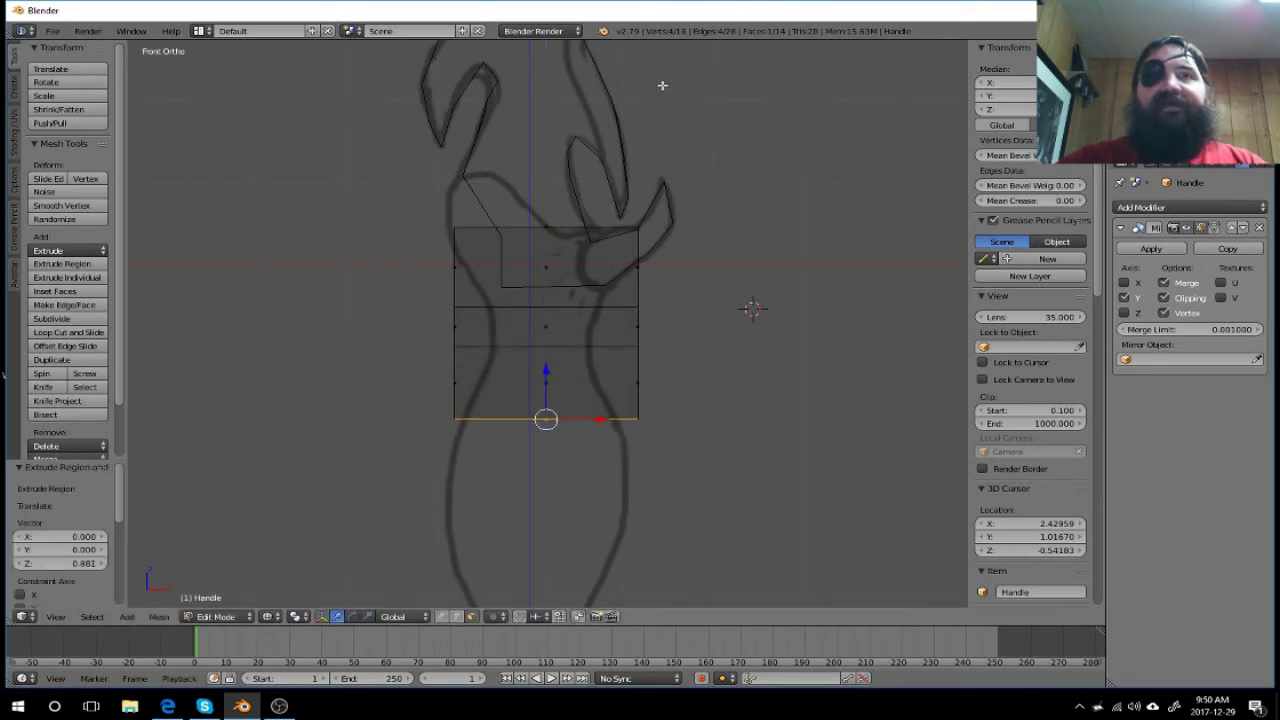
middle_click_drag(740, 420, 744, 175, "shift")
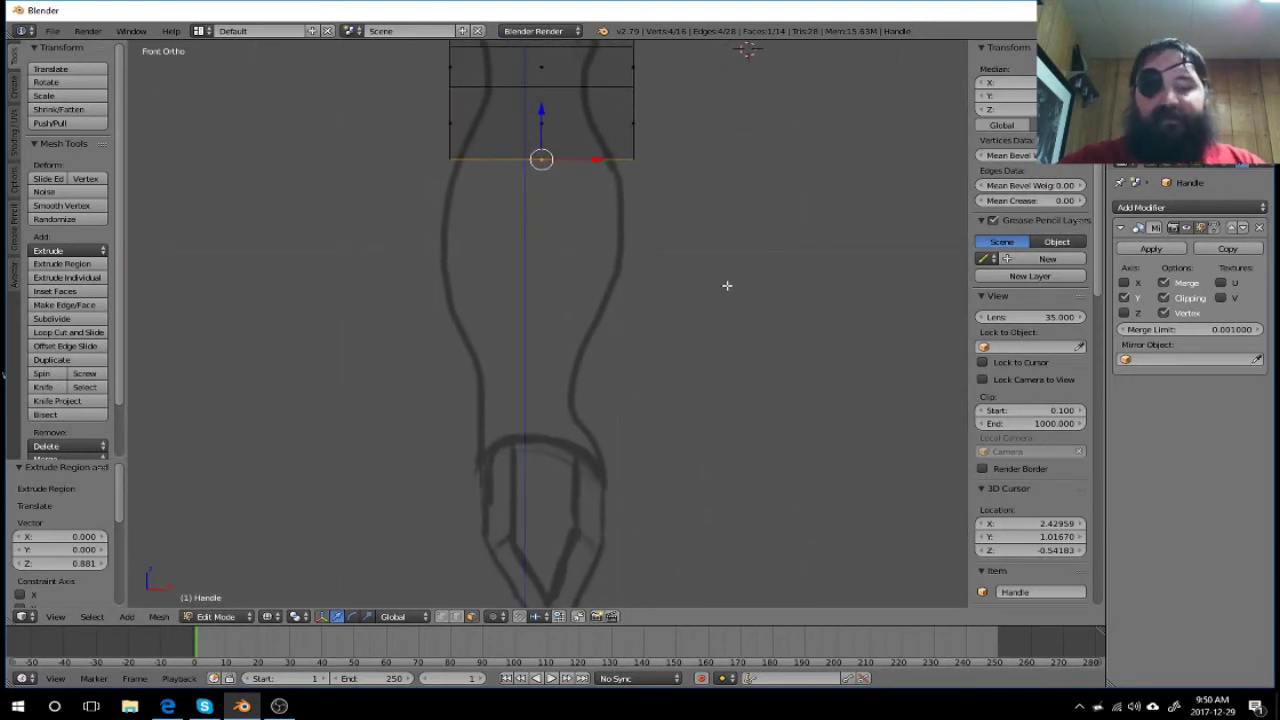
Step: Keep extruding sections downward, adjusting the edge, until reaching the pommel top
key("e")
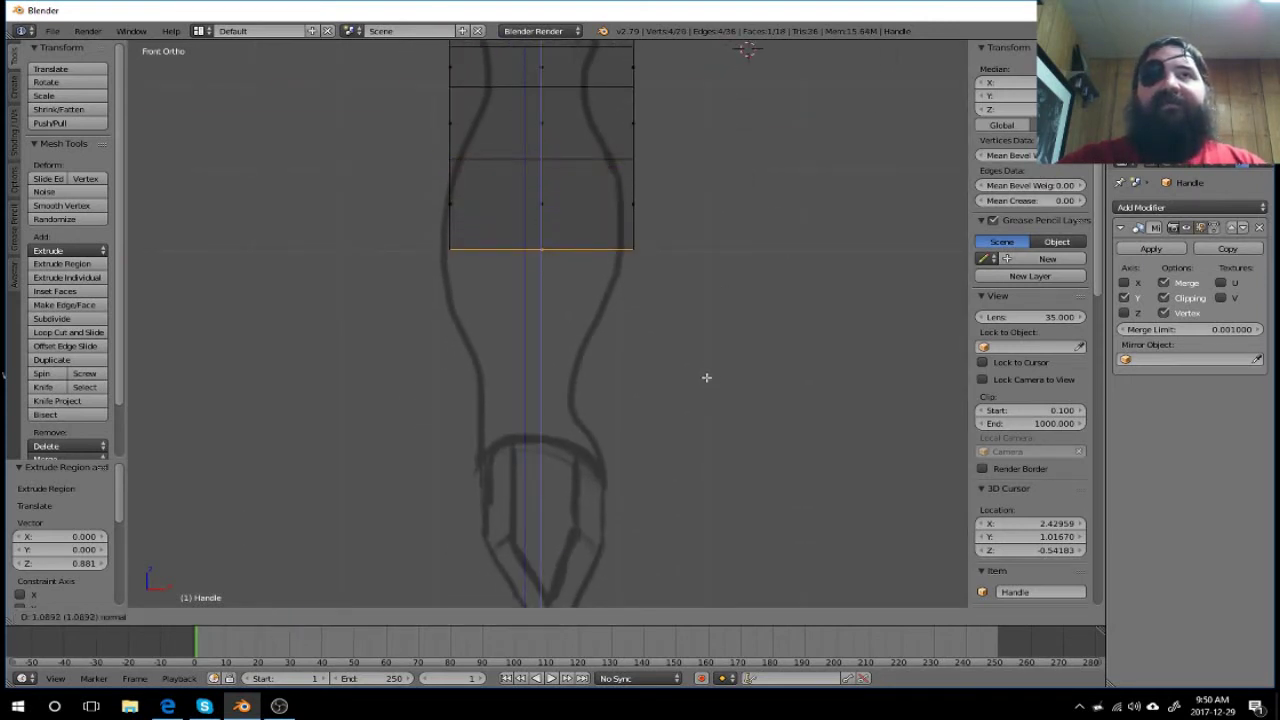
left_click(706, 377)
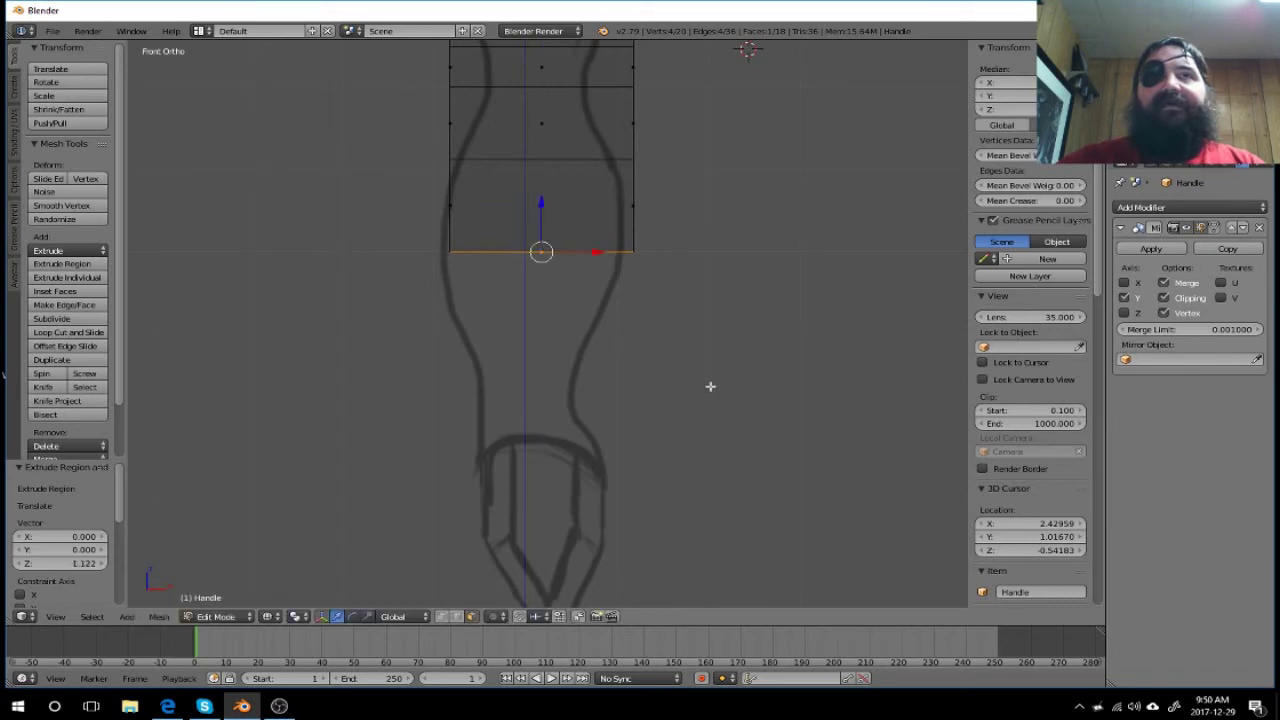
key("e")
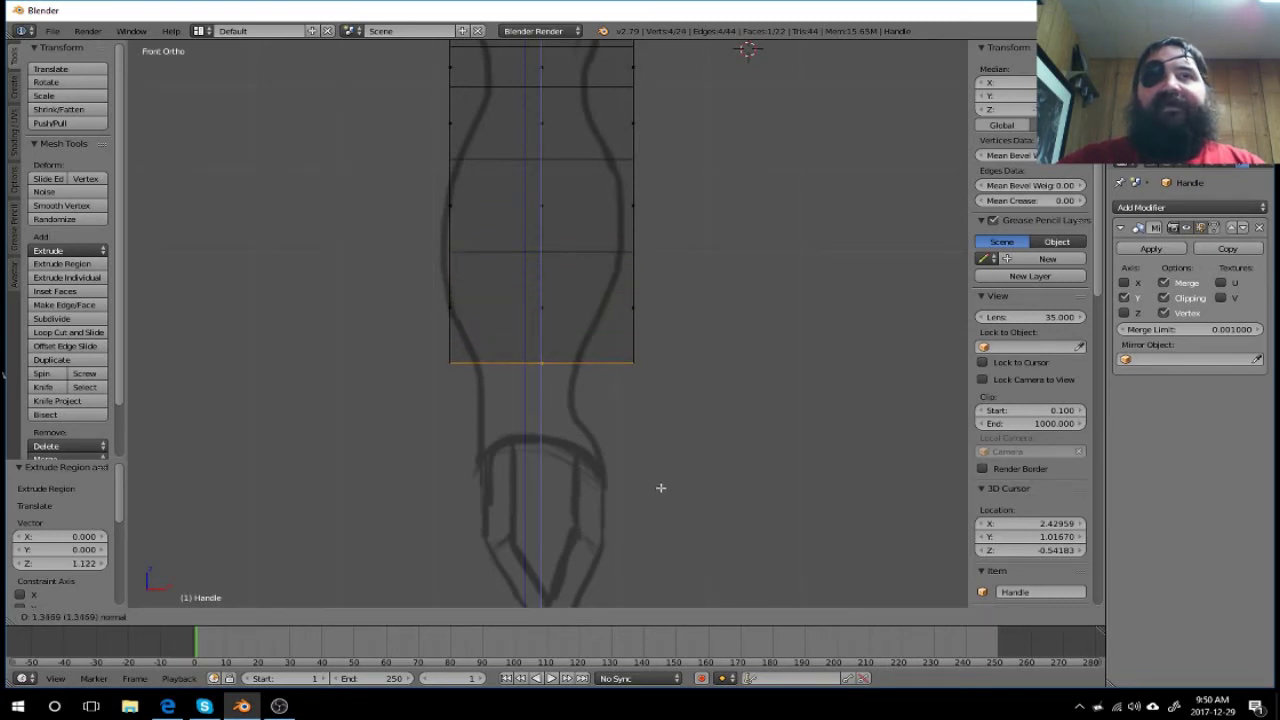
left_click(660, 487)
key("e")
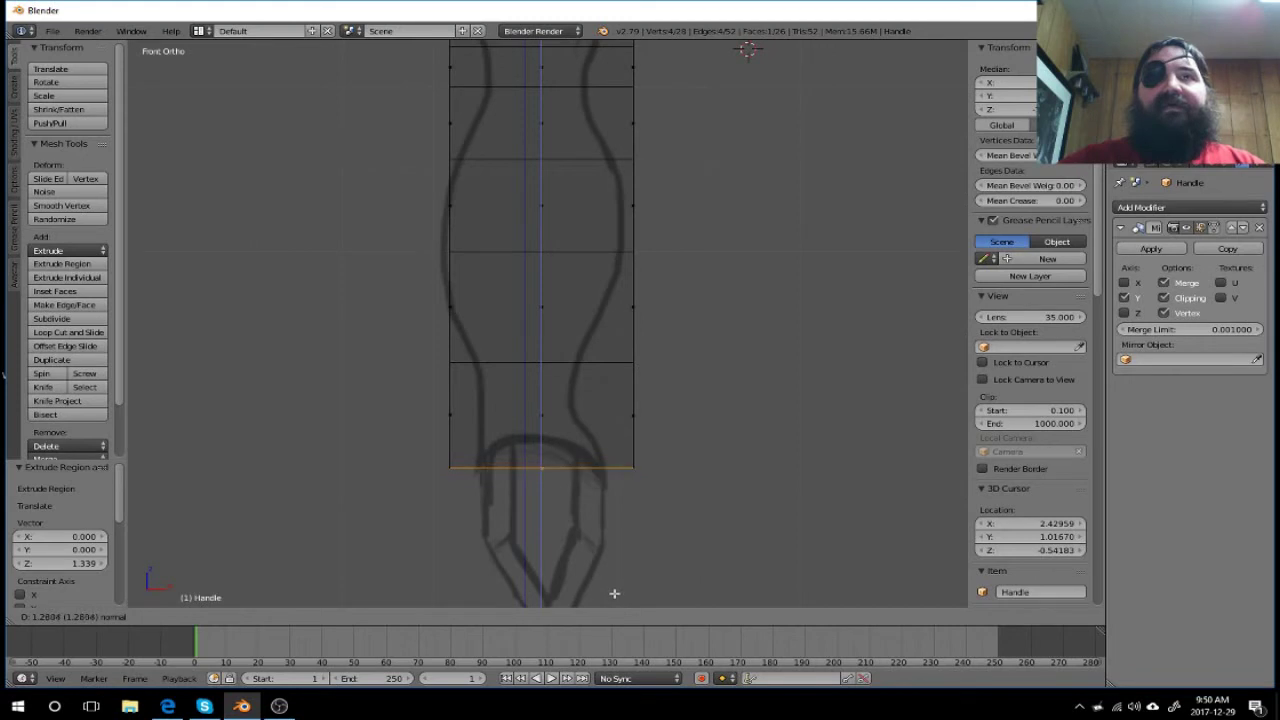
left_click(614, 593)
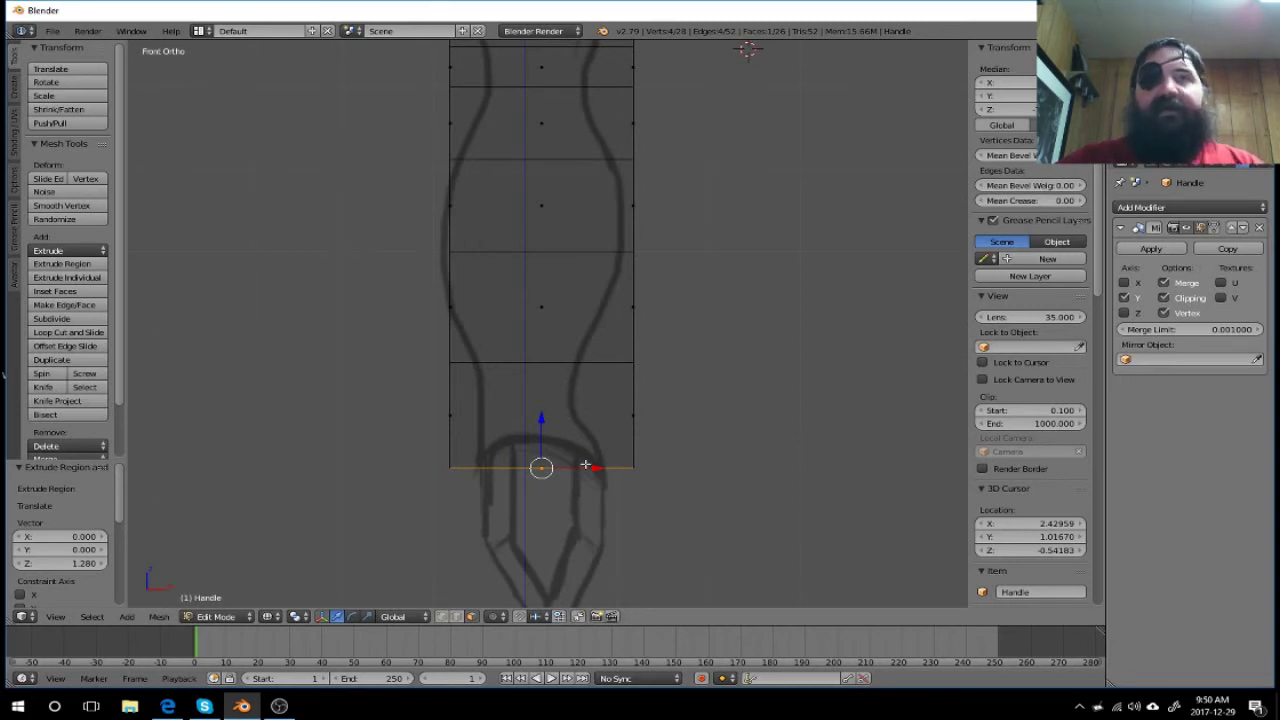
left_click_drag(542, 418, 552, 353)
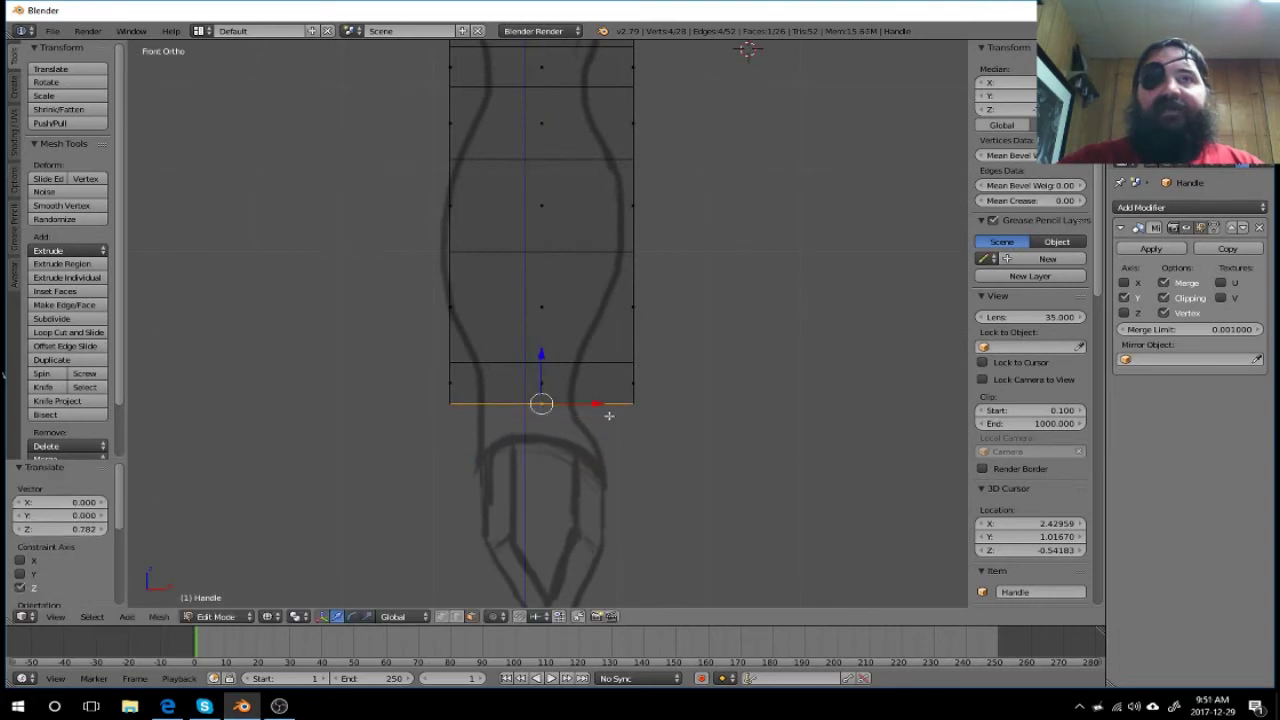
key("e")
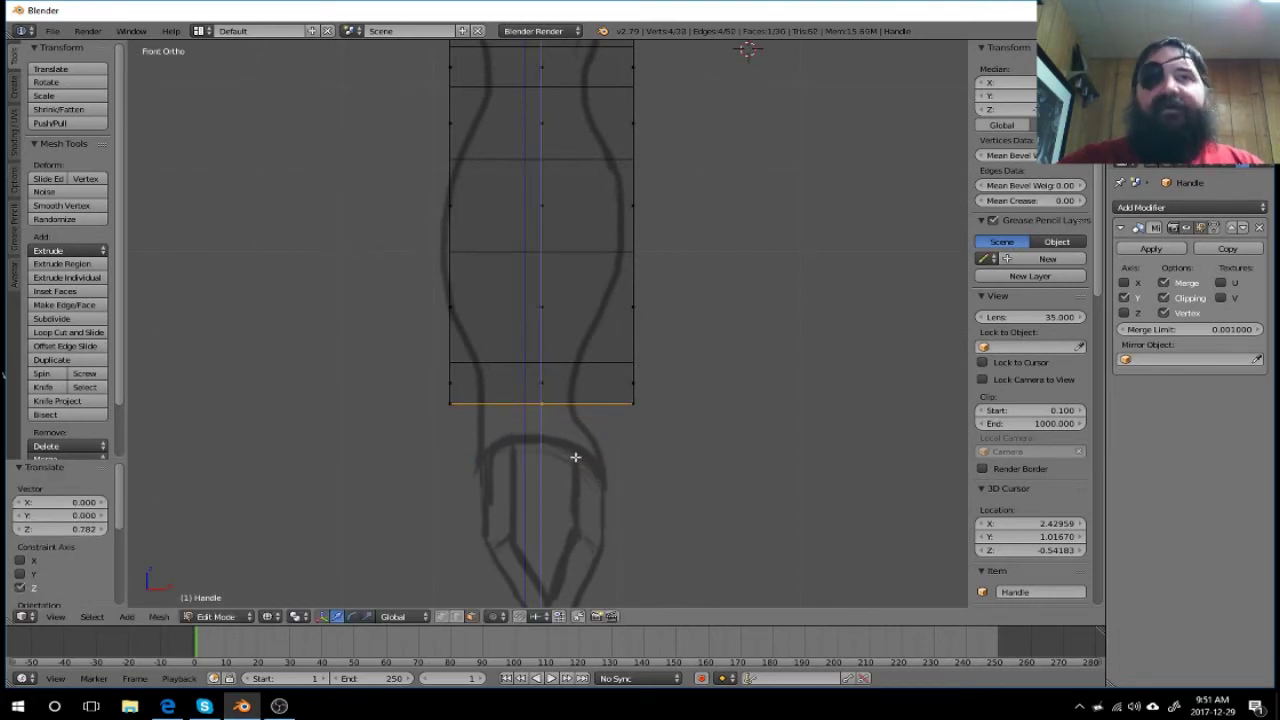
left_click(569, 524)
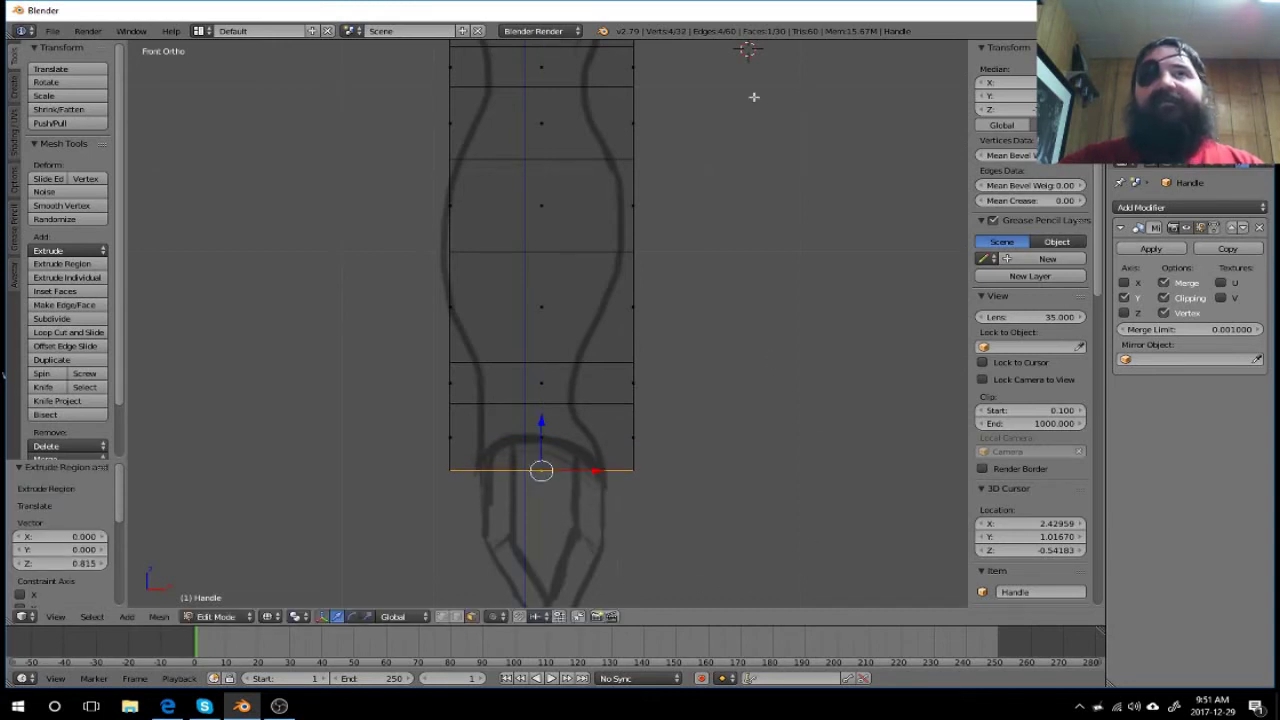
middle_click_drag(766, 149, 751, 392, "shift")
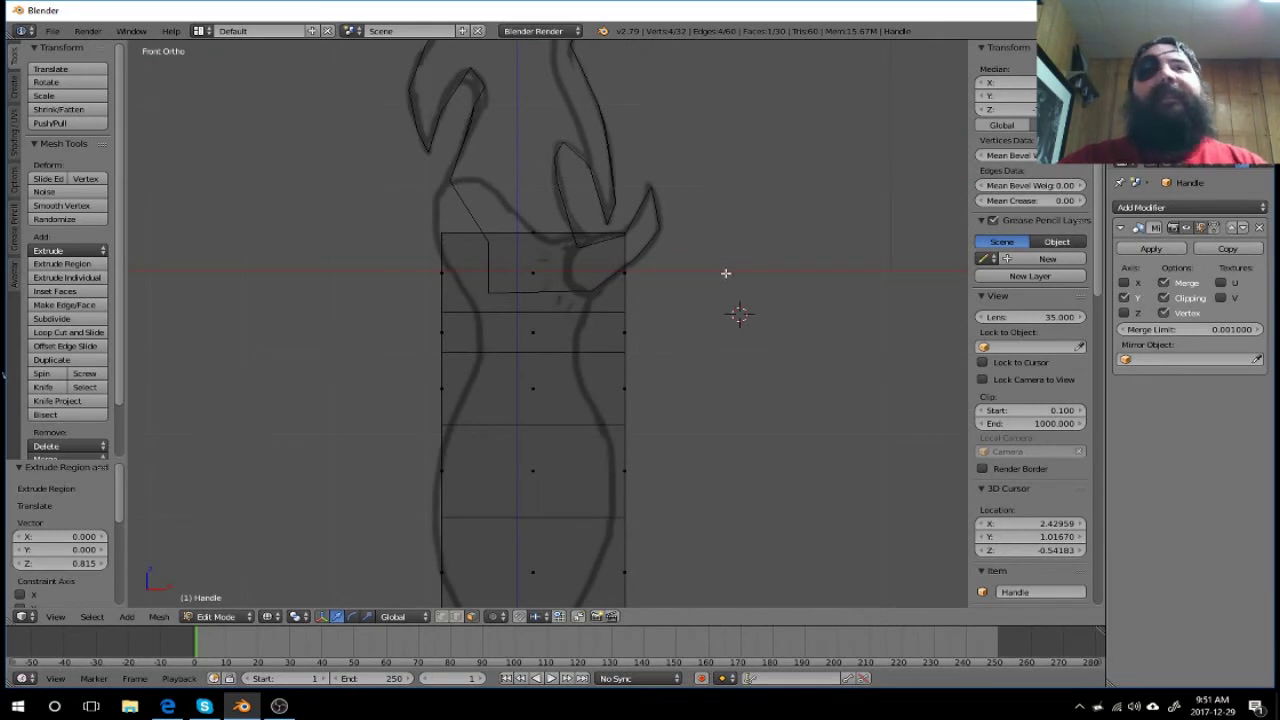
Step: Select the Handle's top face, undo an accidental change, and return to Front view
mouse_move(651, 297)
middle_mouse_down()
mouse_move(675, 382)
mouse_move(660, 374)
middle_mouse_up()
right_click(530, 271)
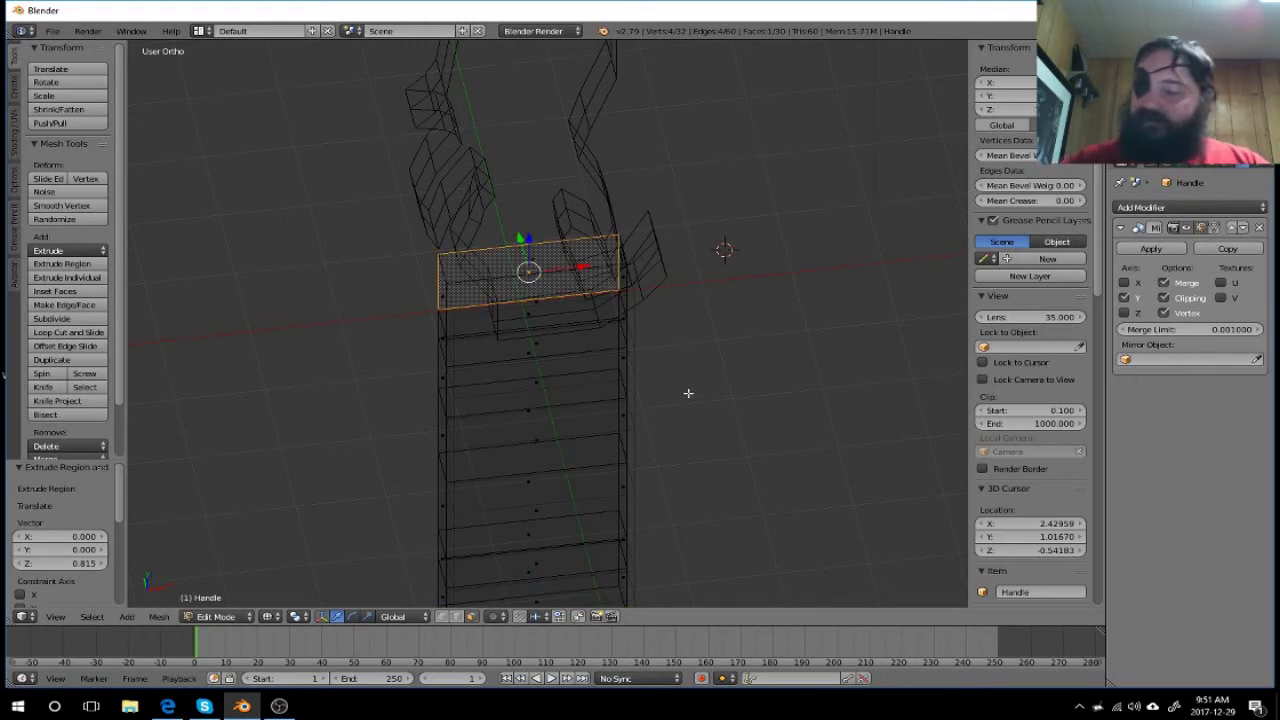
key("KP_1")
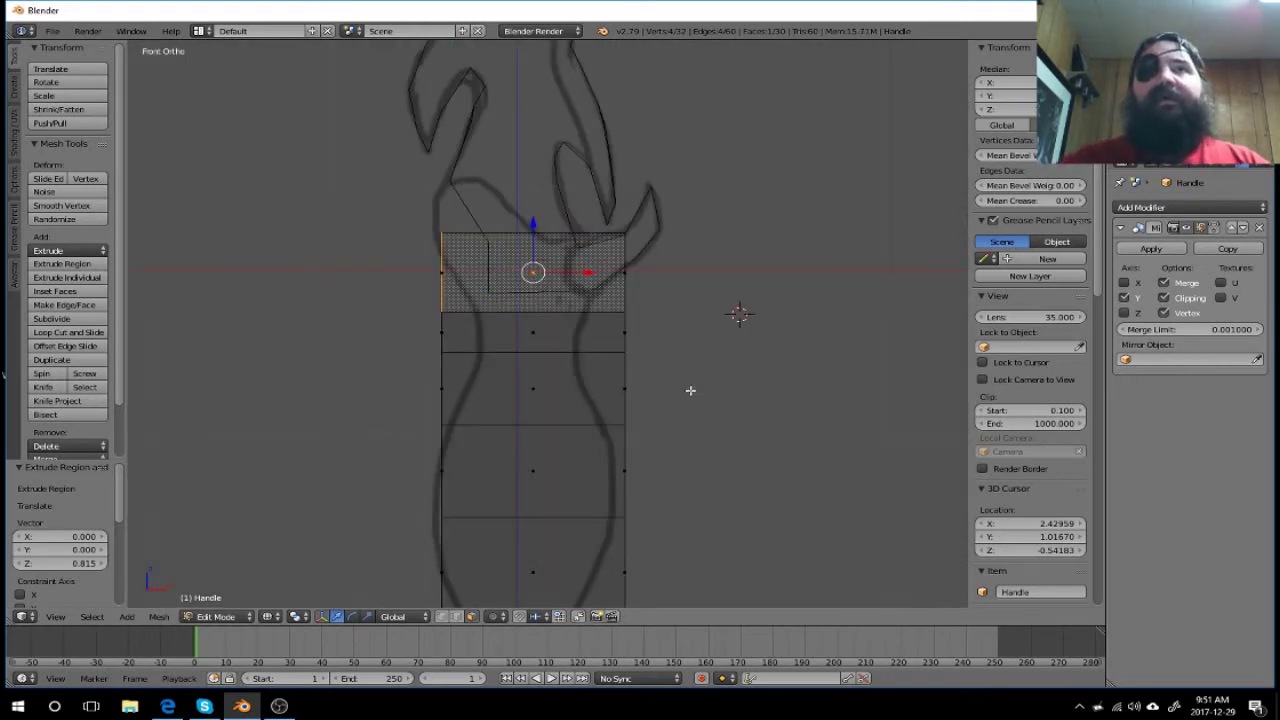
mouse_move(740, 316)
middle_mouse_down()
mouse_move(766, 366)
mouse_move(714, 434)
mouse_move(663, 434)
mouse_move(672, 440)
mouse_move(806, 397)
mouse_move(940, 411)
mouse_move(881, 392)
middle_mouse_up()
key("ctrl+z")
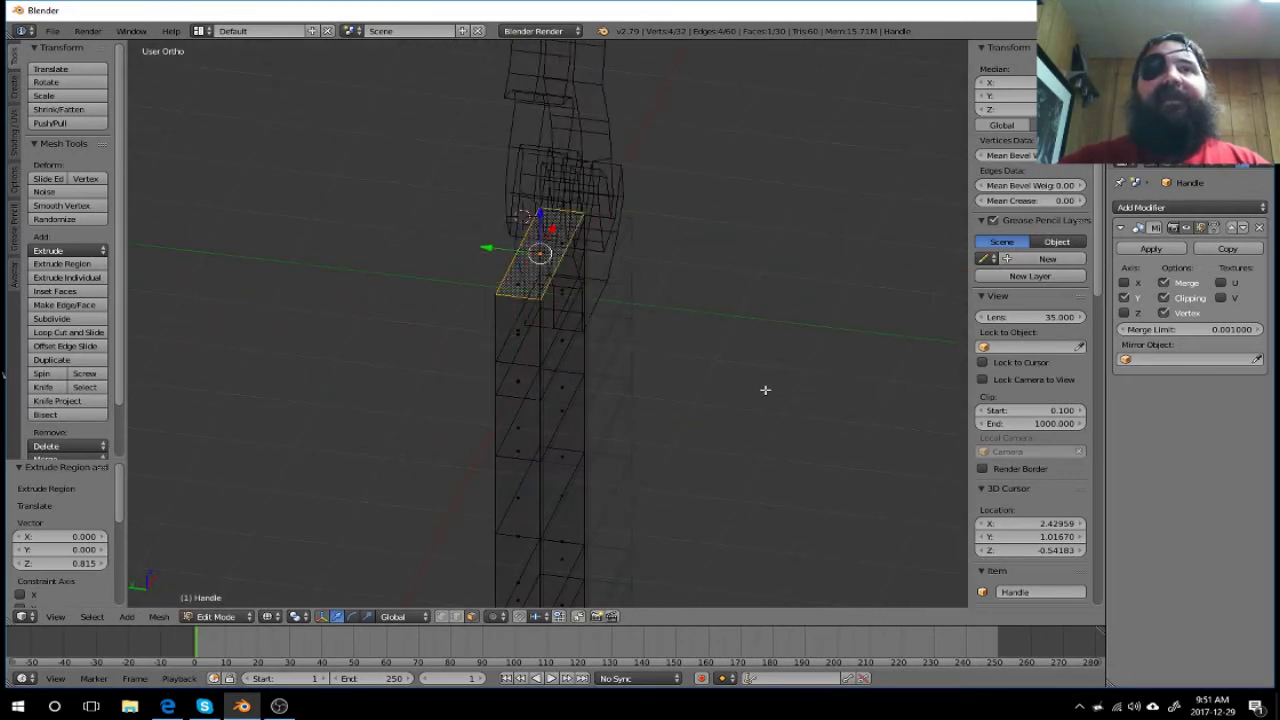
mouse_move(765, 390)
middle_mouse_down()
mouse_move(674, 380)
mouse_move(651, 354)
middle_mouse_up()
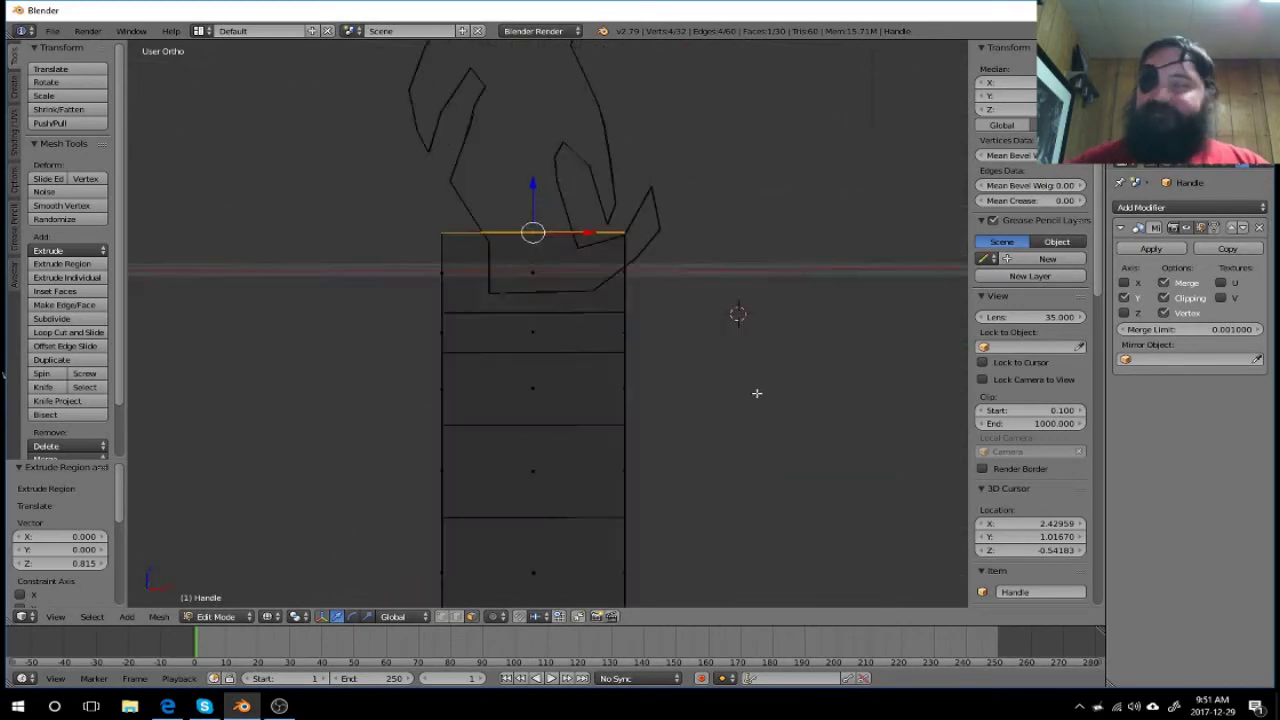
key("KP_1")
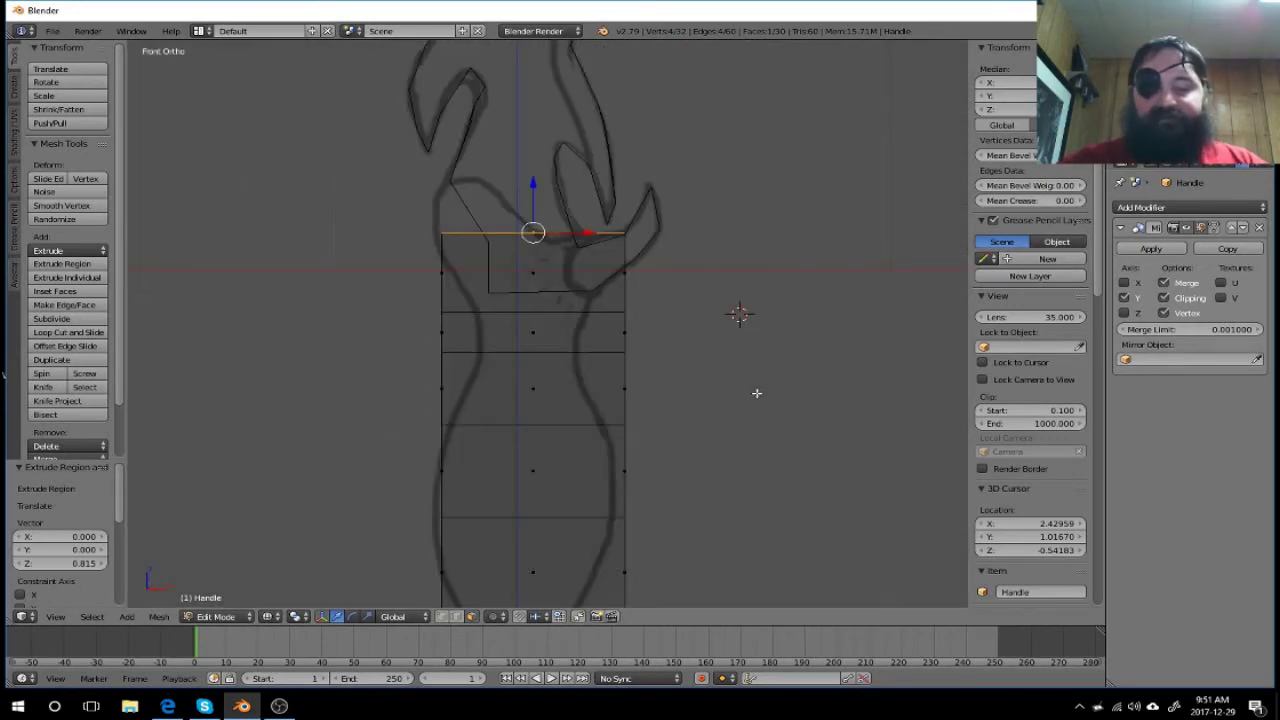
Step: Extrude the top edge upward 0.665 along Z and pan down to the mesh's lower end
key("e")
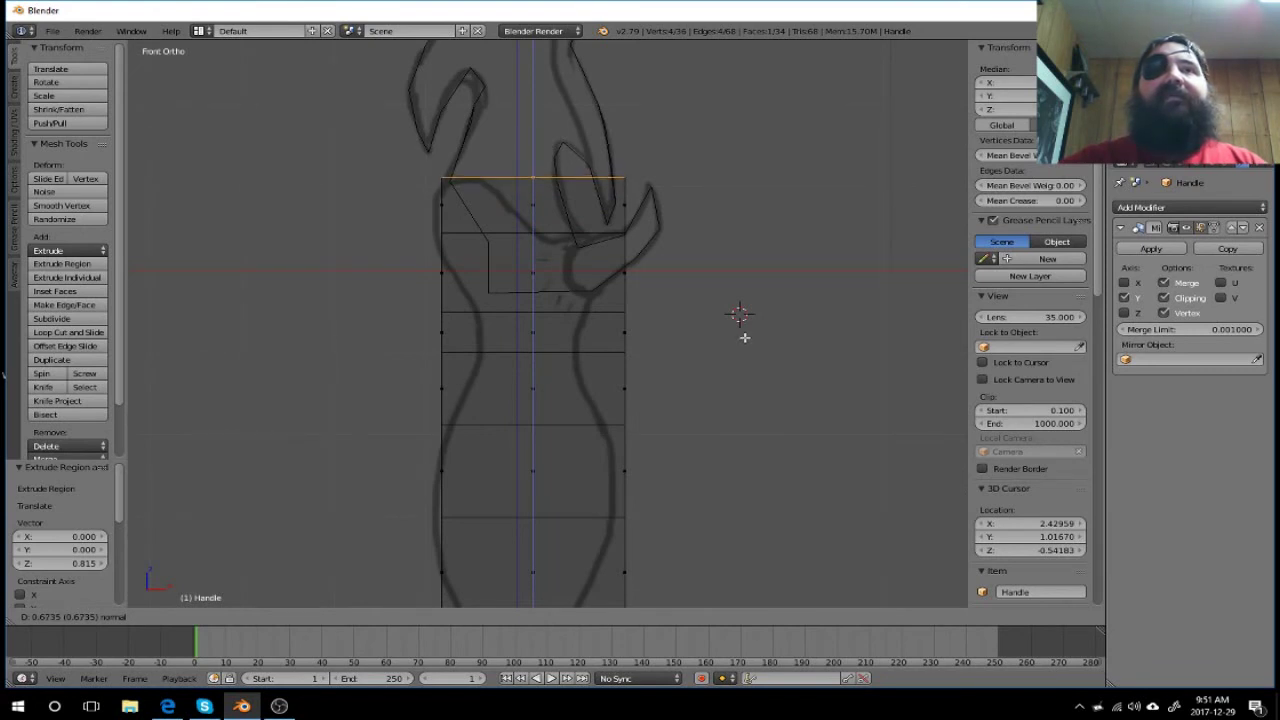
left_click(744, 338)
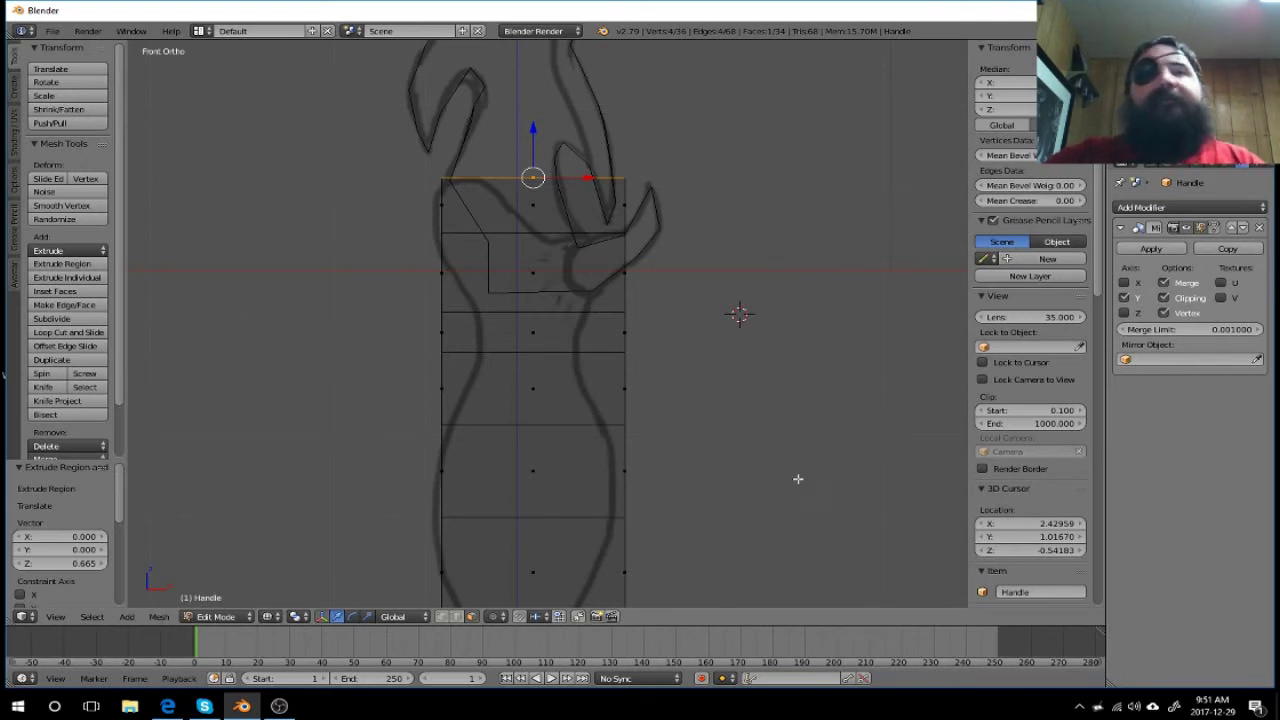
key("KP_5")
key("KP_5")
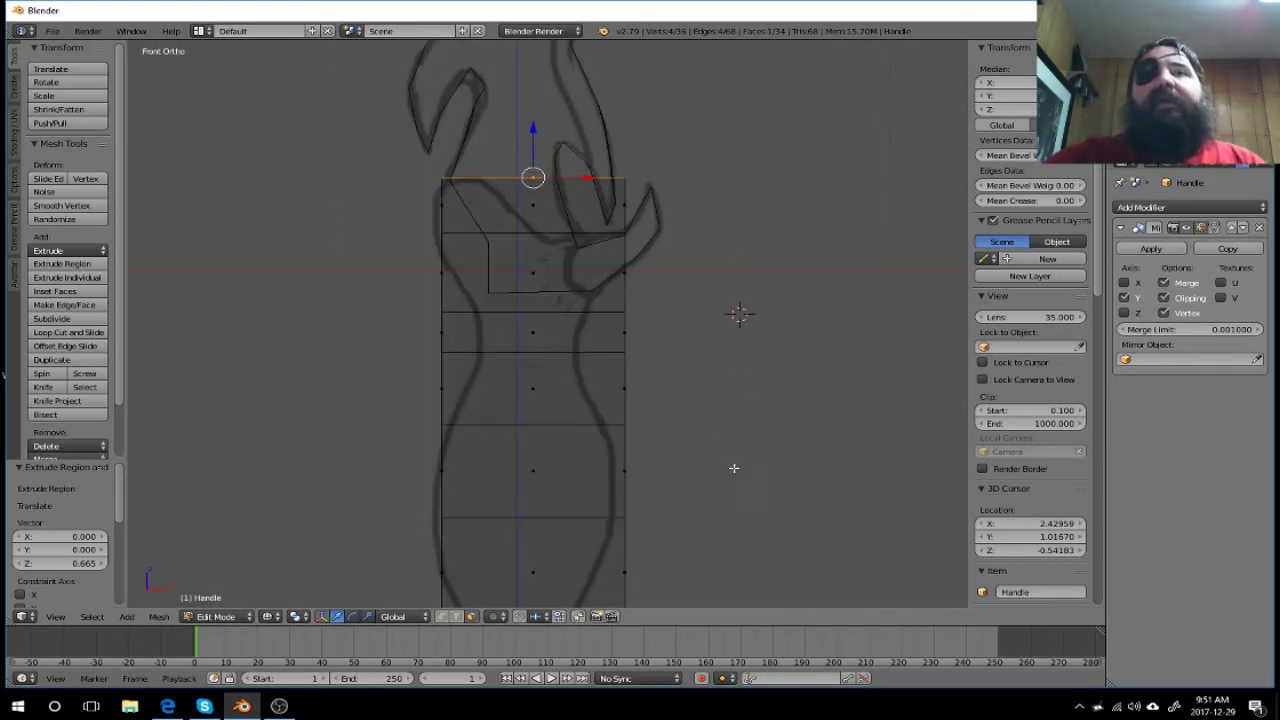
middle_click_drag(734, 468, 734, 223, "shift")
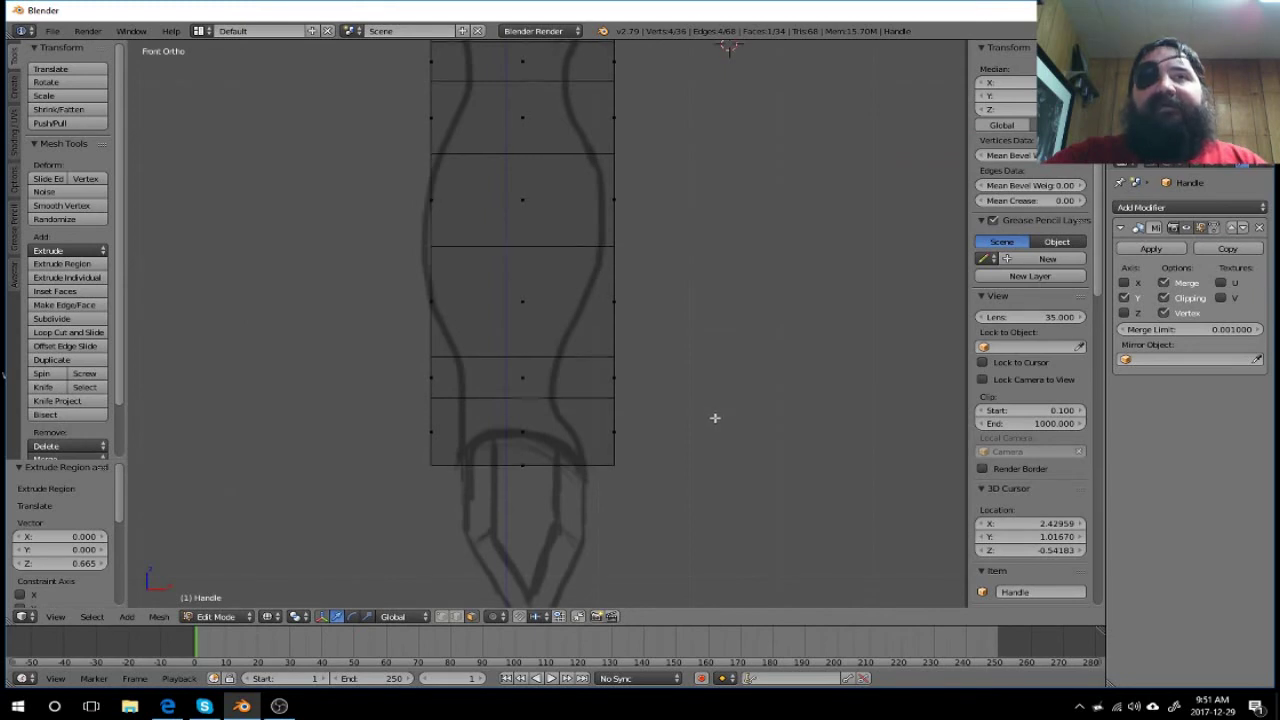
Step: Zoom in on the mesh bottom and move the bottom-right corner inward along X
middle_click_drag(714, 420, 701, 345, "shift")
scroll(665, 414, "up", 2)
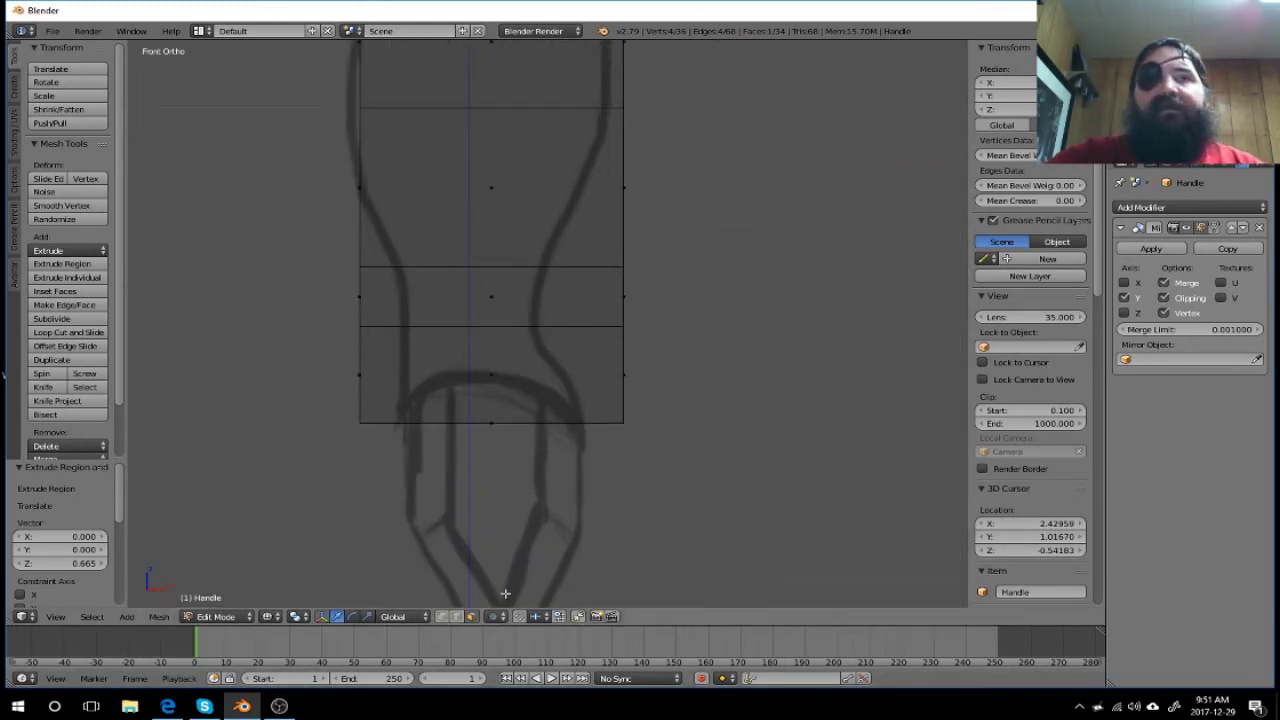
left_click(471, 616)
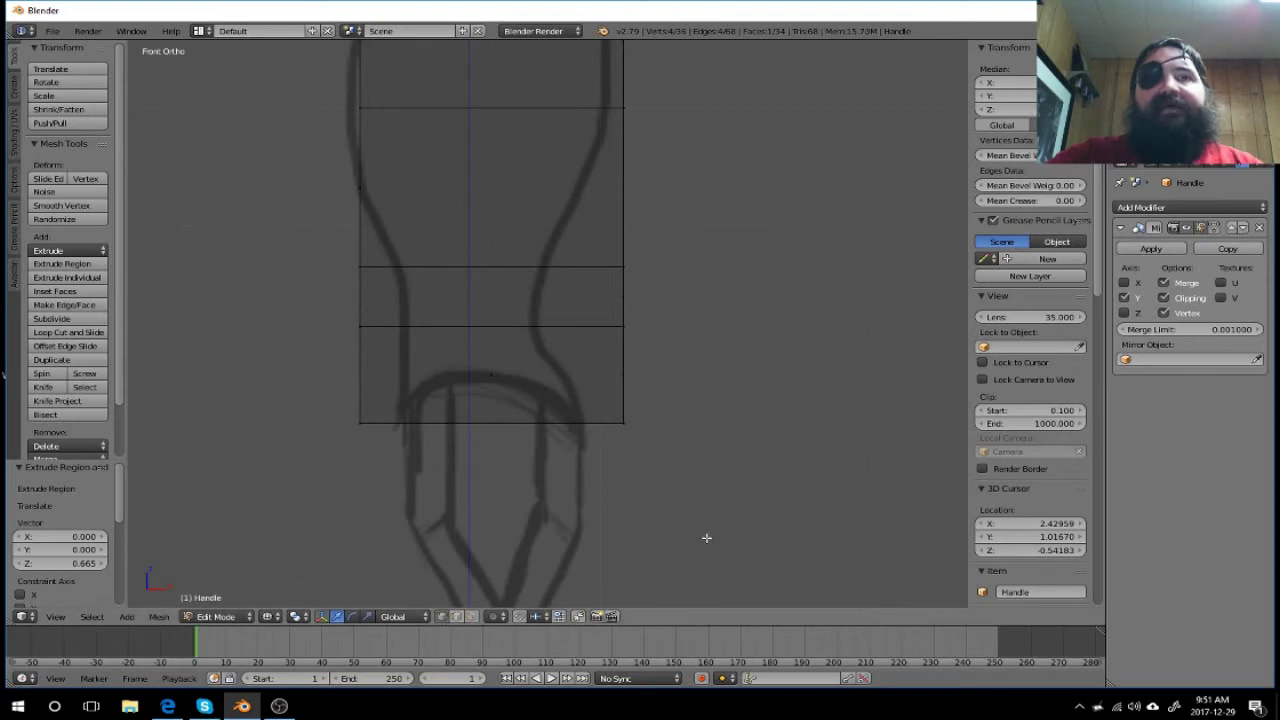
key("a")
key("a")
key("a")
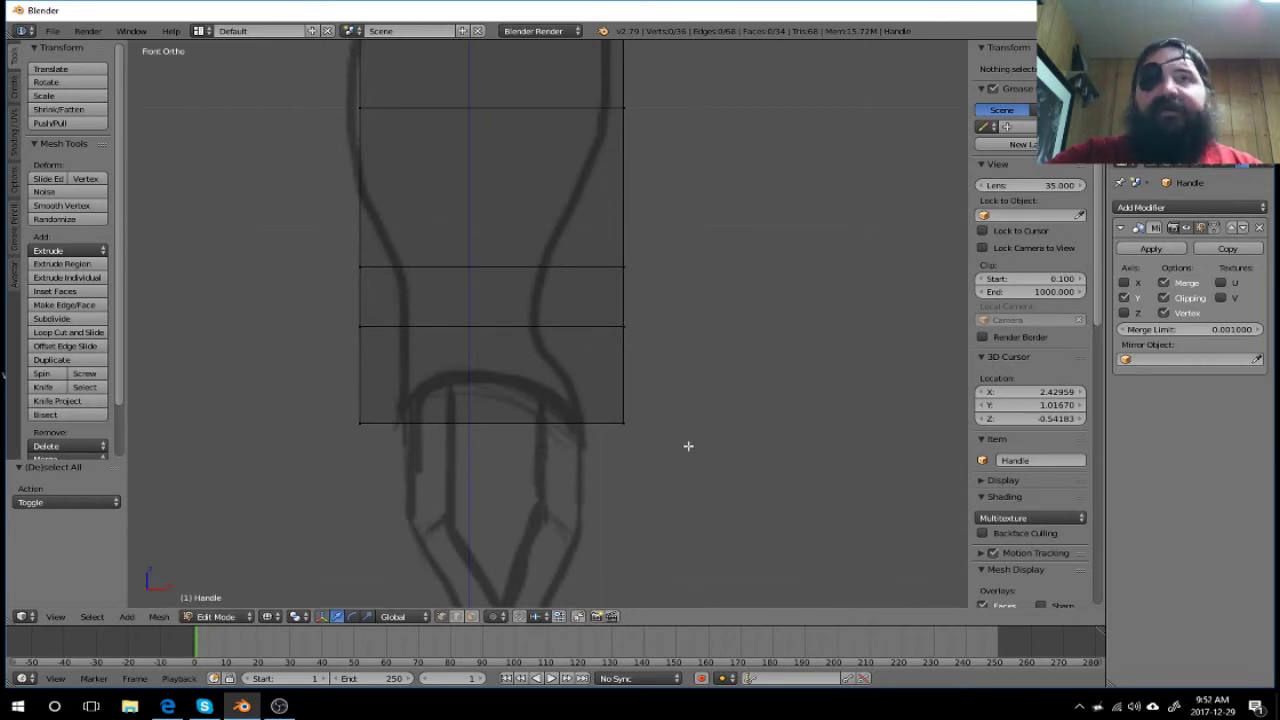
right_click(600, 421)
key("g")
key("x")
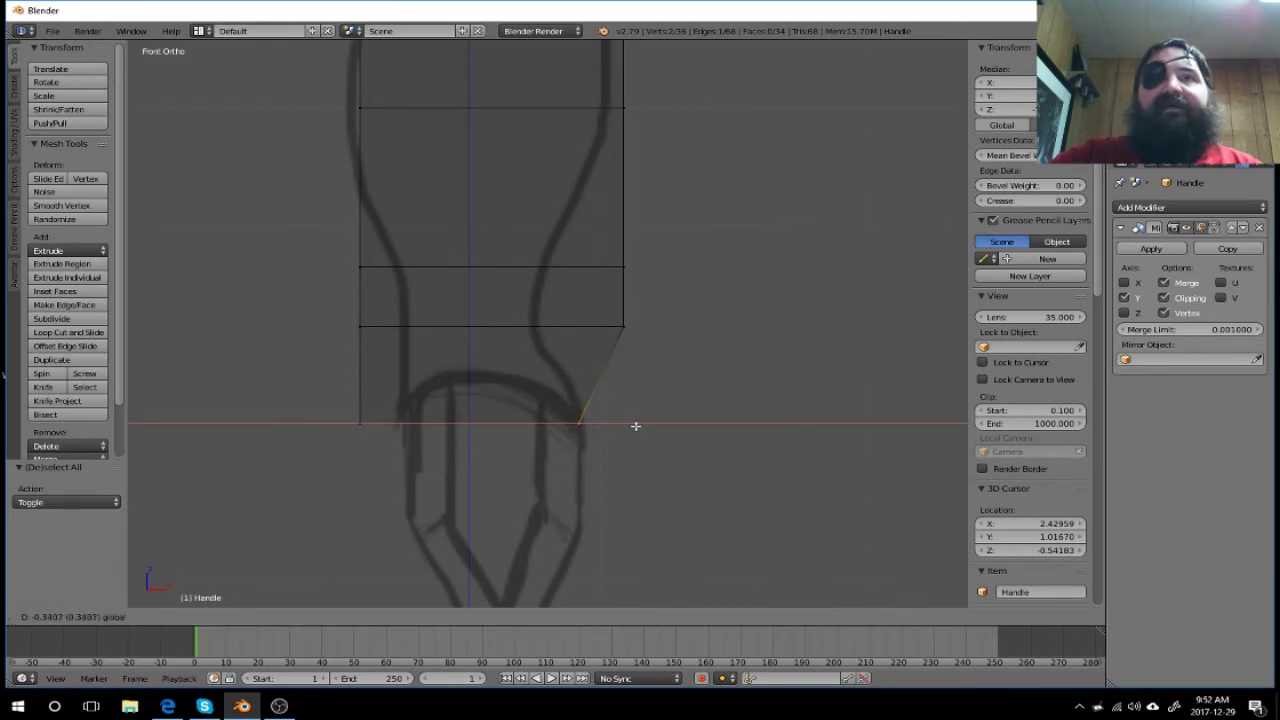
left_click(635, 426)
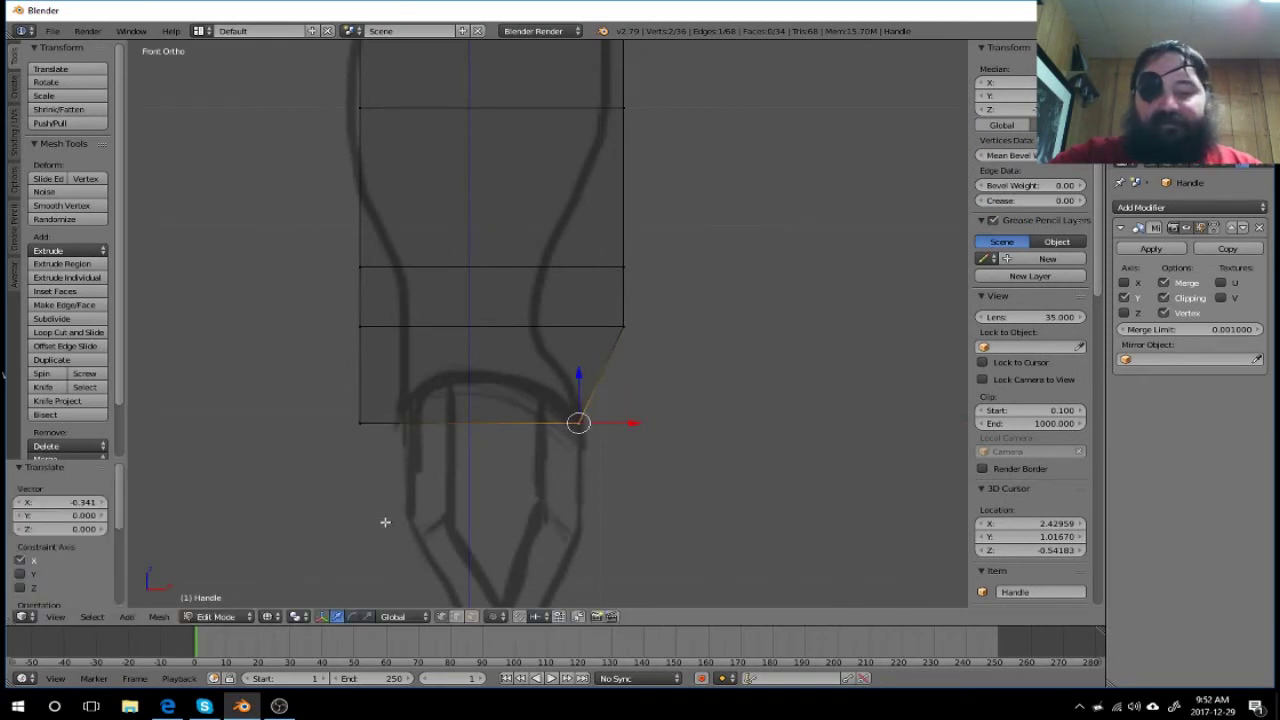
Step: Box-select the bottom-left corner and scale it
key("a")
key("b")
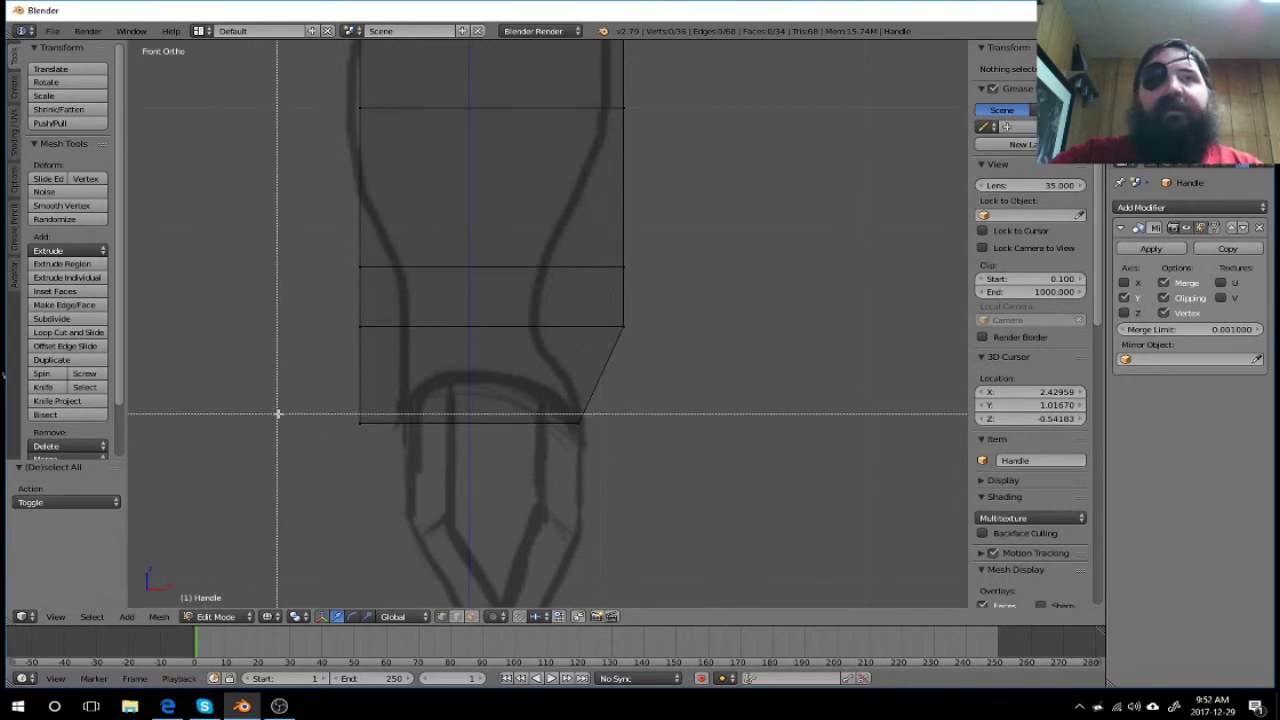
mouse_move(296, 388)
left_mouse_down()
mouse_move(392, 452)
mouse_move(458, 429)
left_mouse_up()
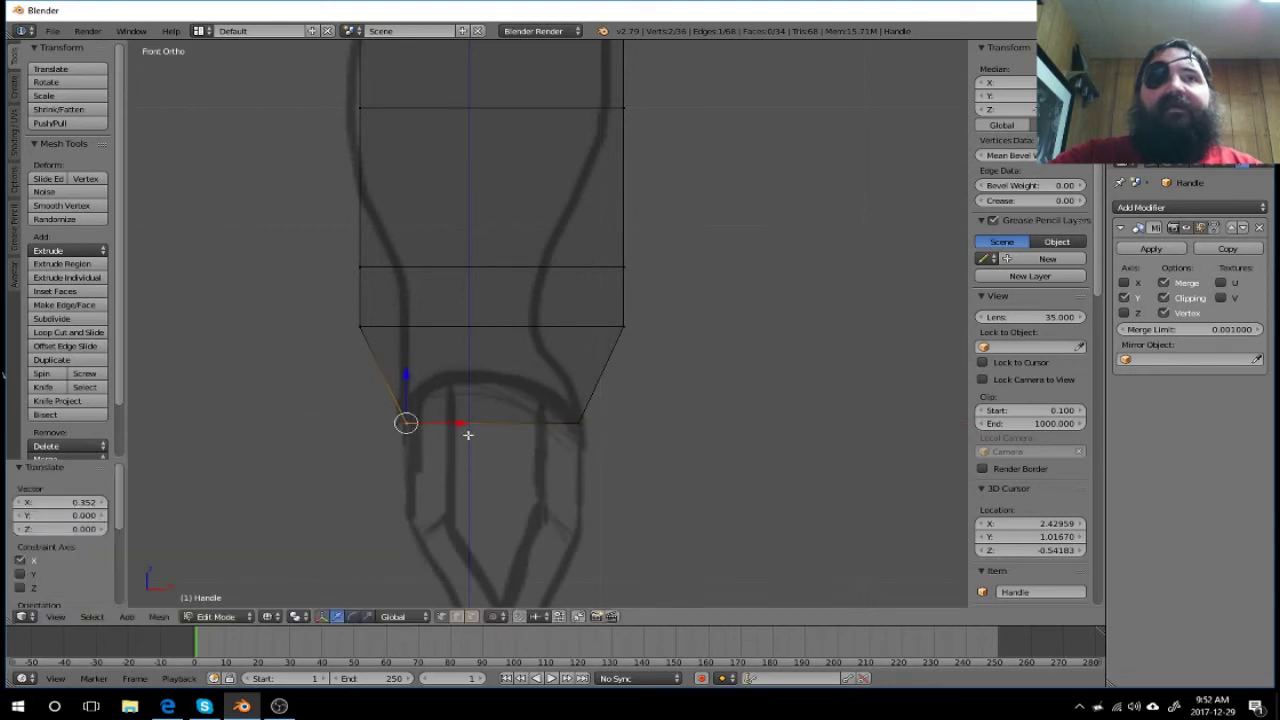
key("s")
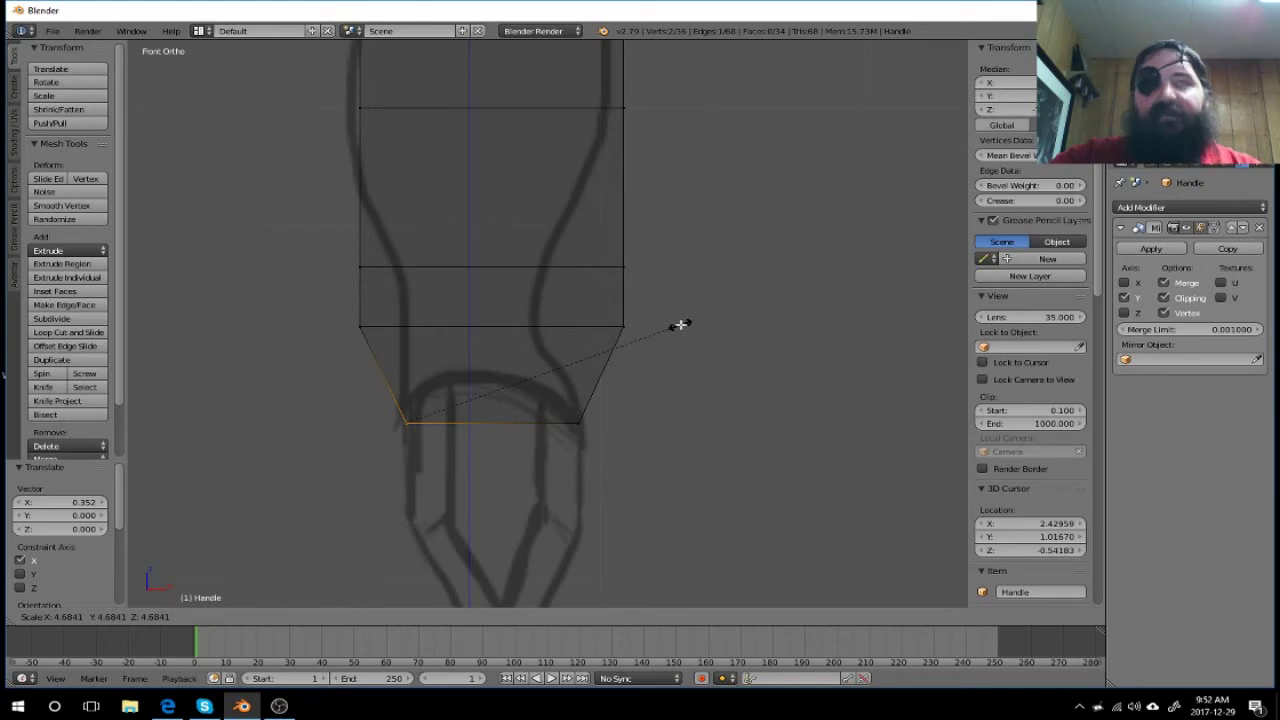
left_click(670, 318)
Step: Pull the right vertex of the row above the bottom inward along X
key("a")
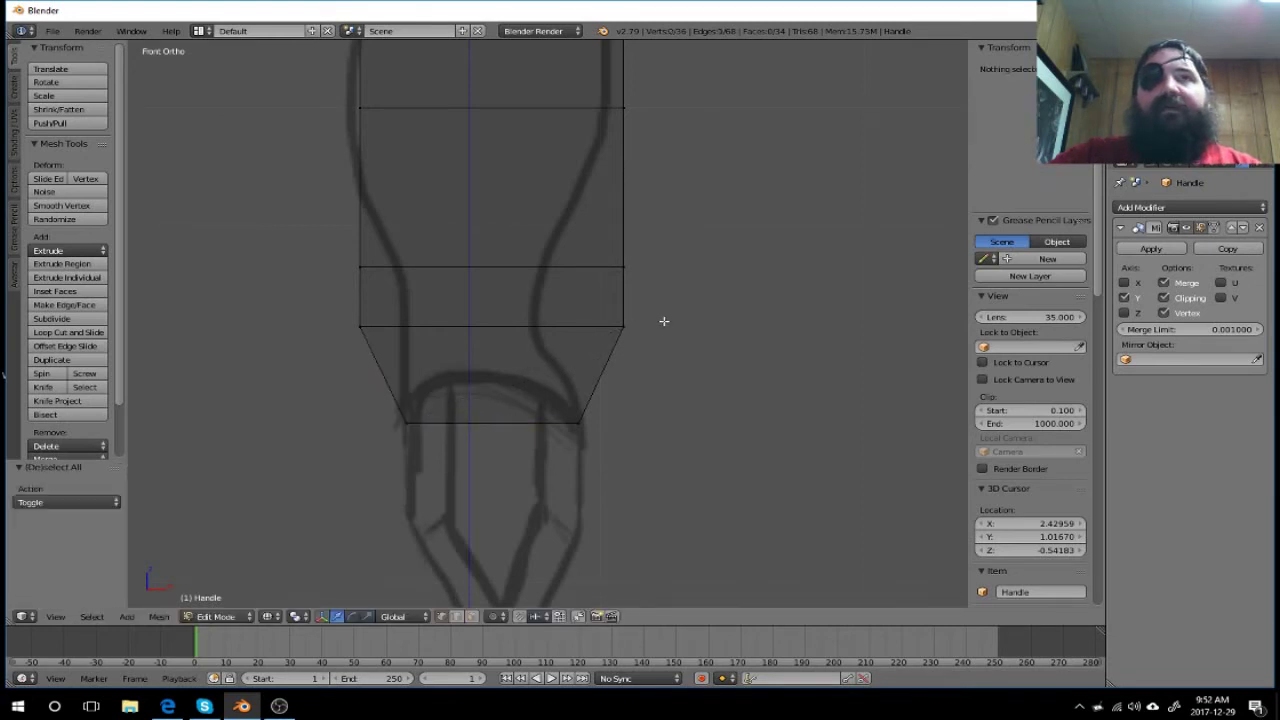
right_click(658, 321)
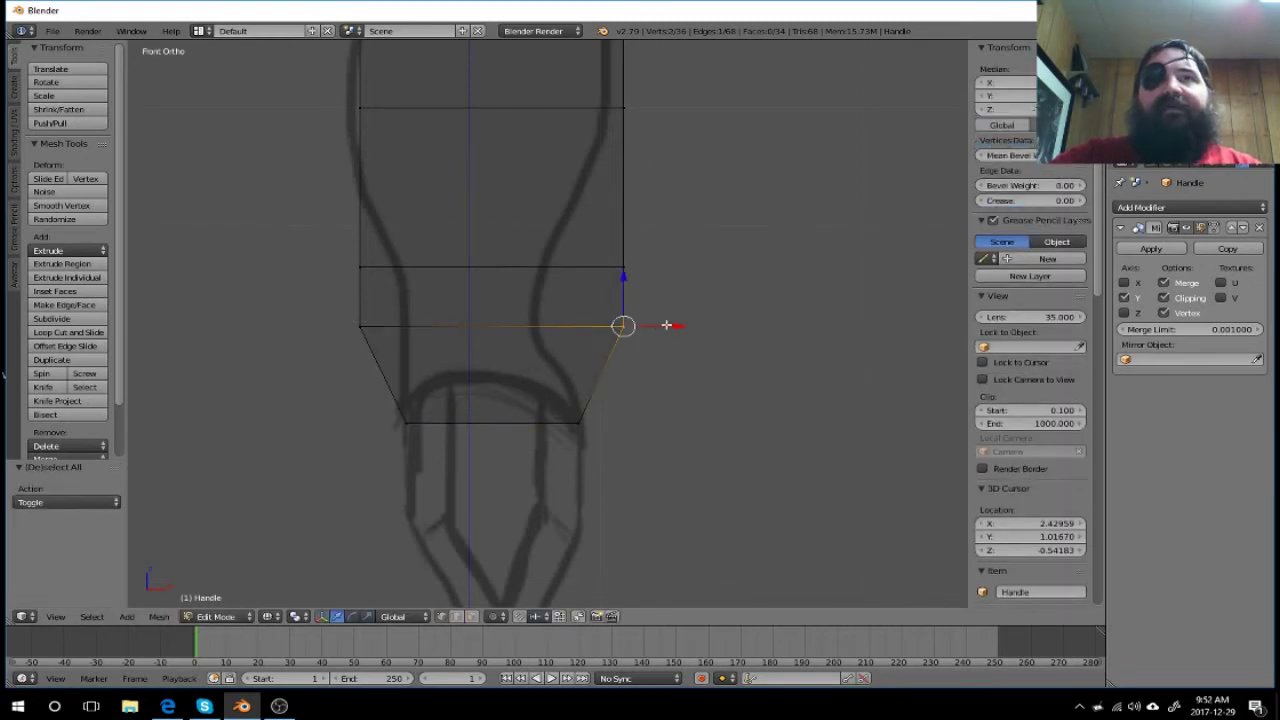
key("g")
key("x")
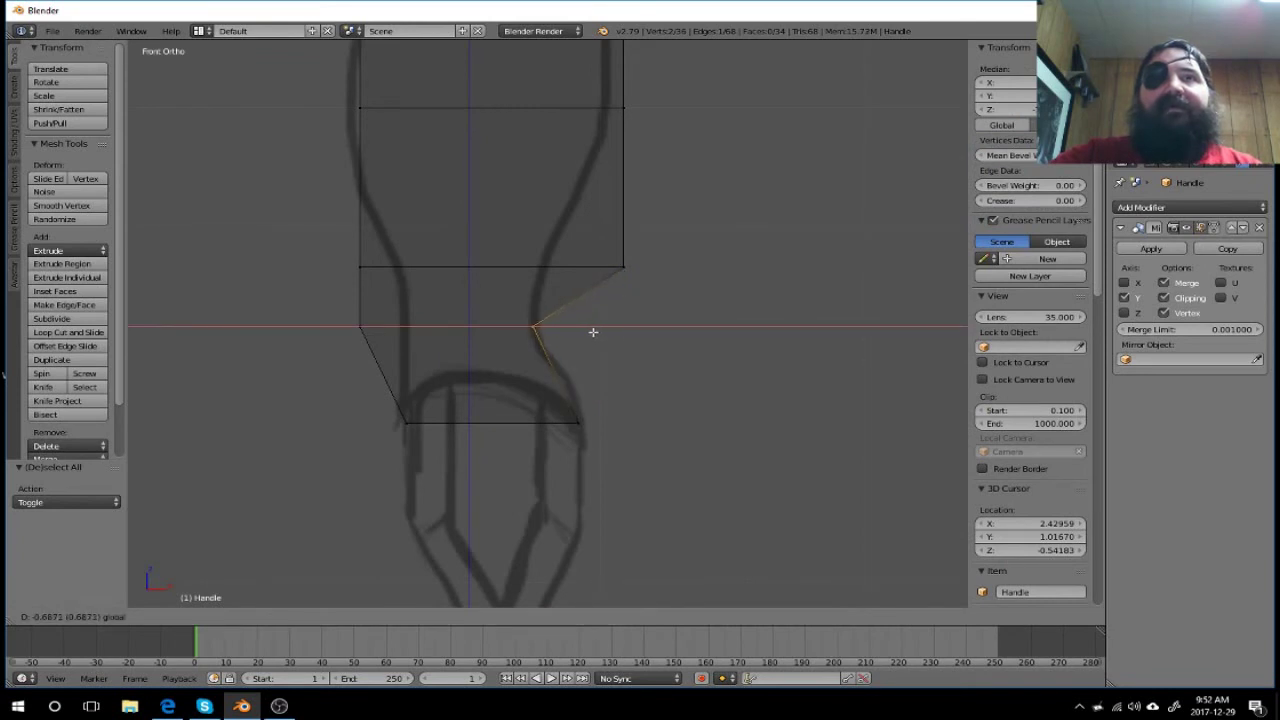
left_click(593, 332)
Step: Move the left vertex of that row along X onto the sketch outline
key("a")
key("b")
mouse_move(334, 305)
left_mouse_down()
mouse_move(368, 345)
mouse_move(414, 335)
left_mouse_up()
key("g")
key("x")
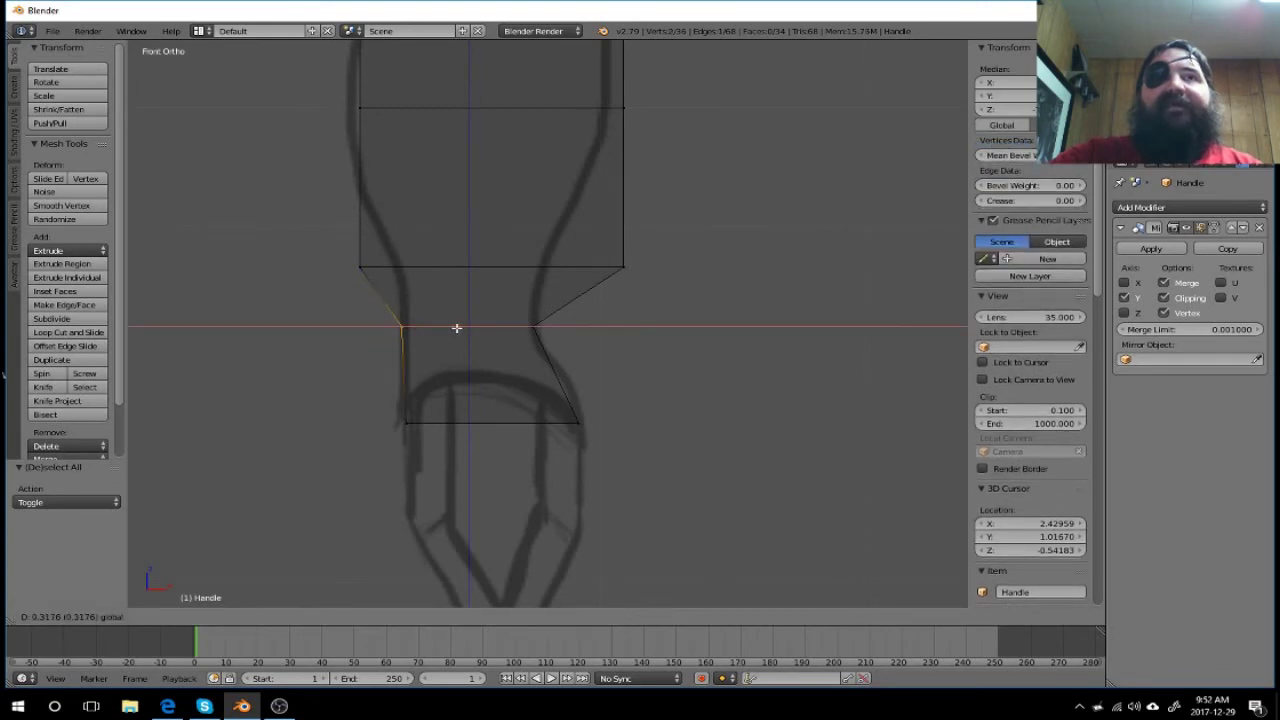
left_click(460, 329)
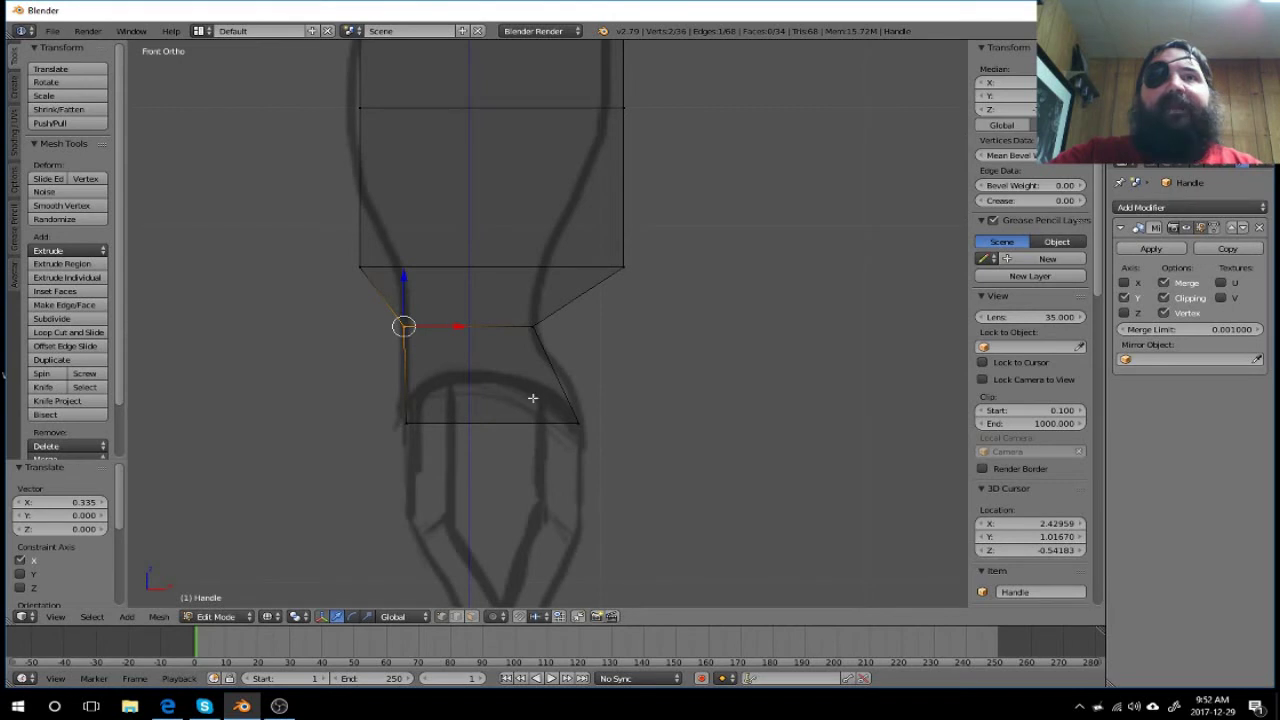
Step: Add an edge loop across the Handle's bottom section
key("a")
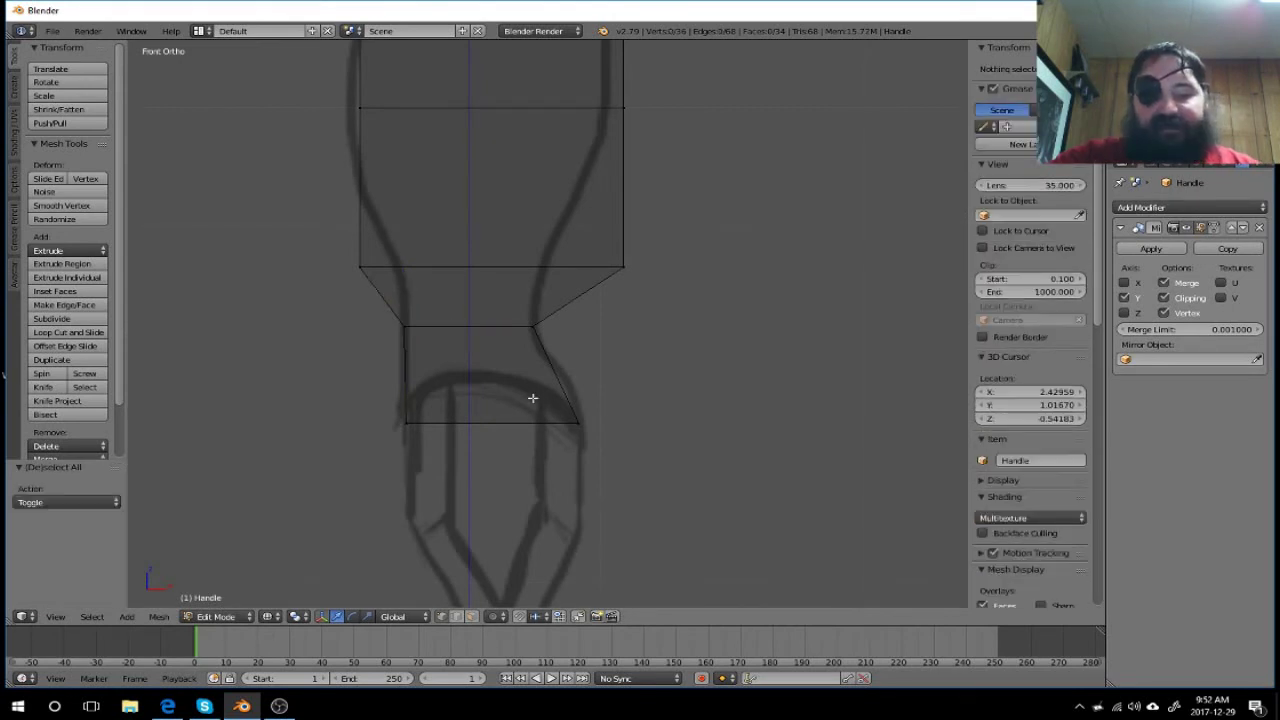
key("ctrl+r")
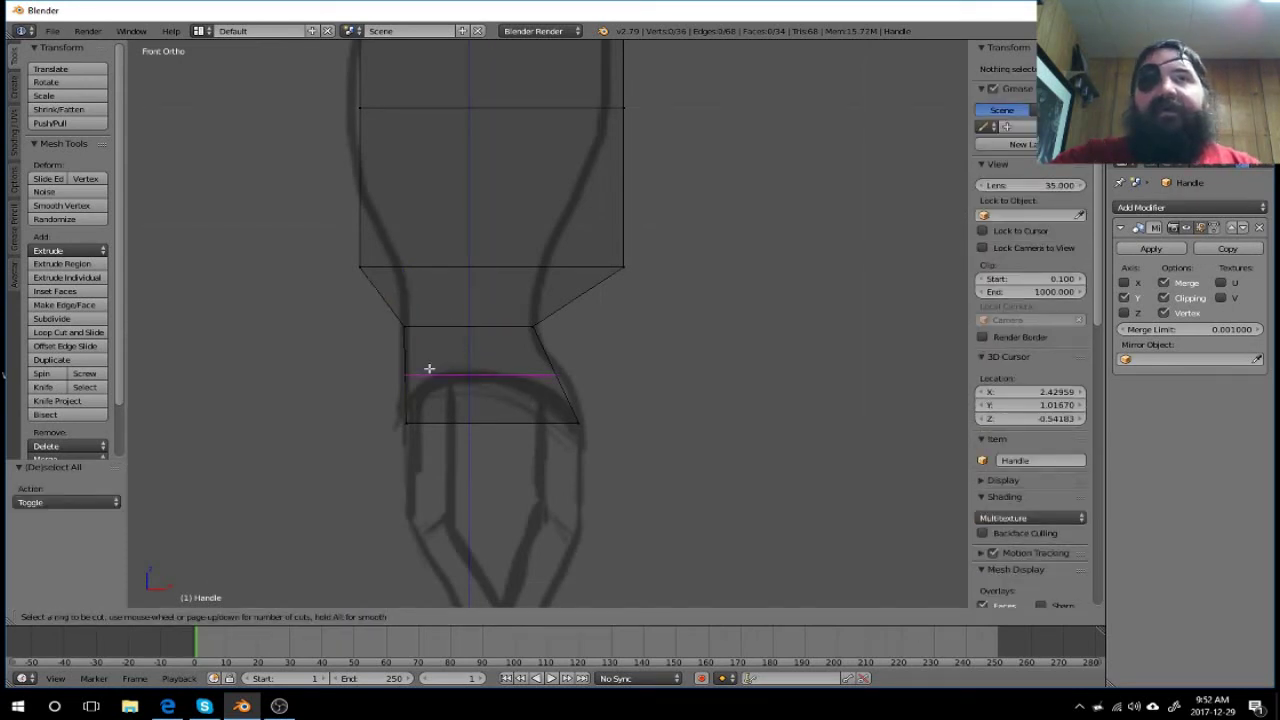
left_click(429, 369)
left_click(443, 364)
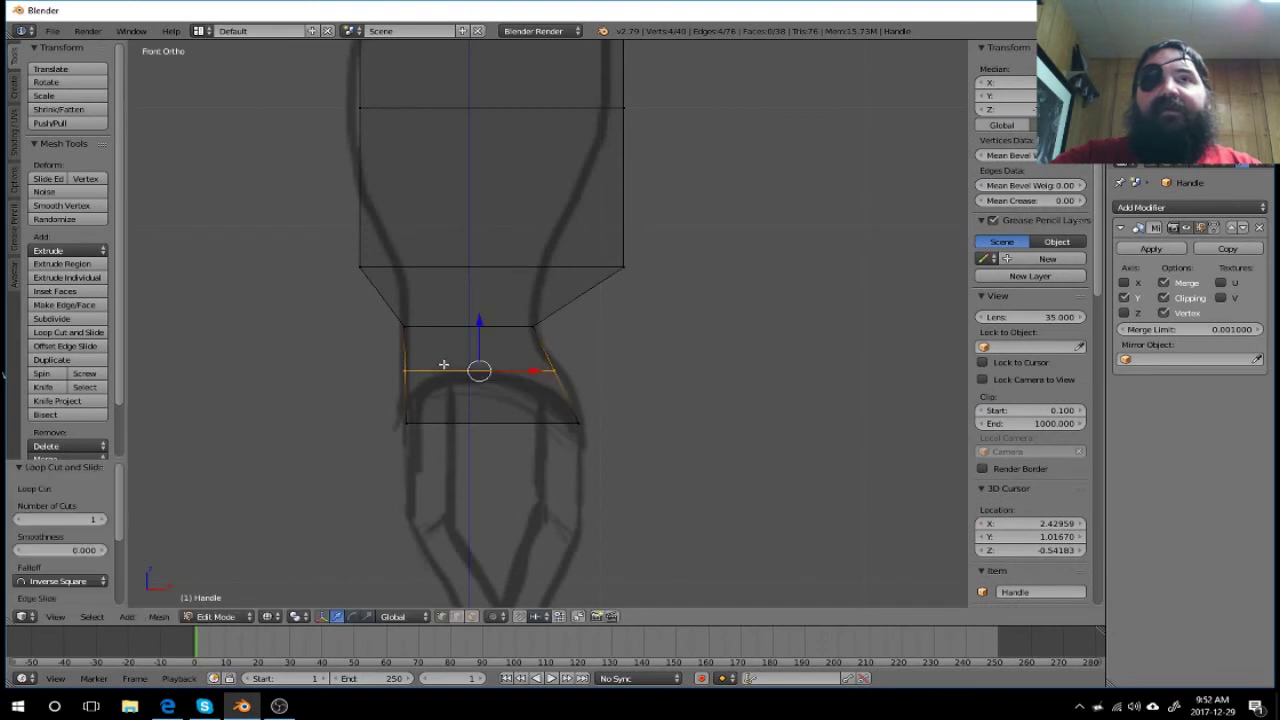
Step: Nudge the new loop's right vertex outward along X onto the sketch
key("a")
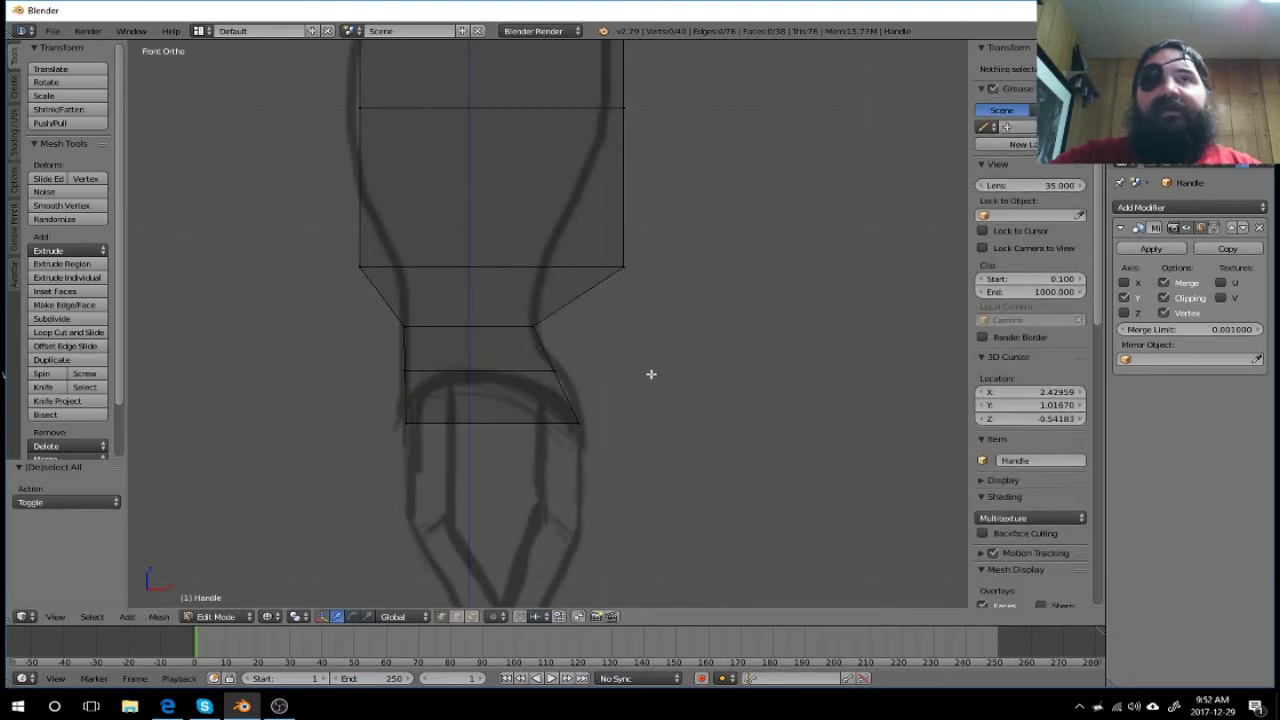
key("b")
left_click_drag(632, 357, 531, 373)
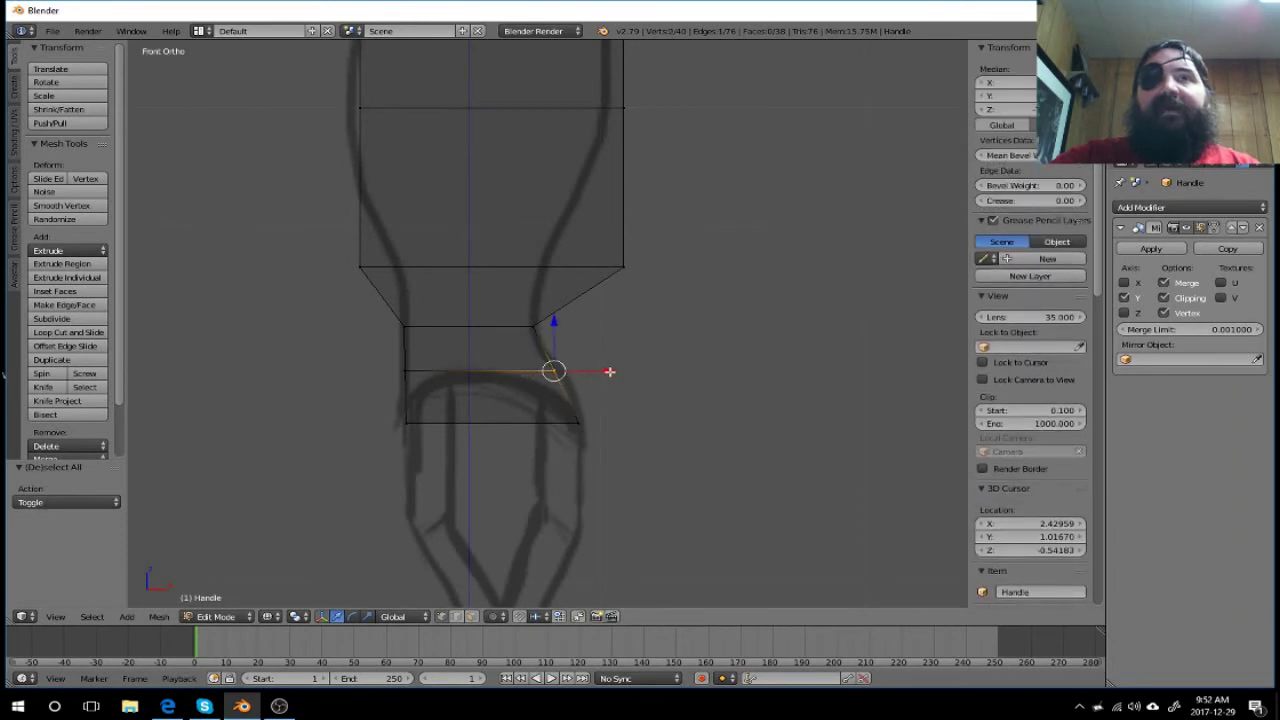
key("g")
key("x")
left_click(617, 372)
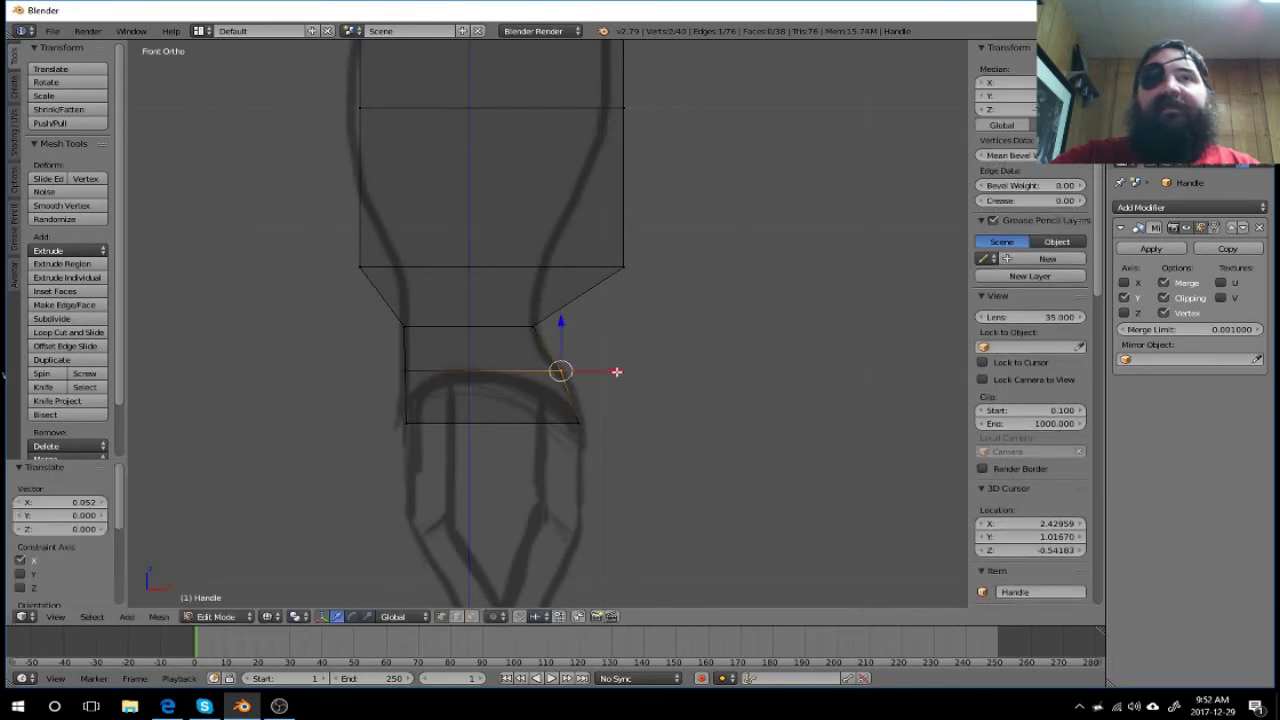
Step: Pull the waist row's left vertex inward along X to the sketch line
key("a")
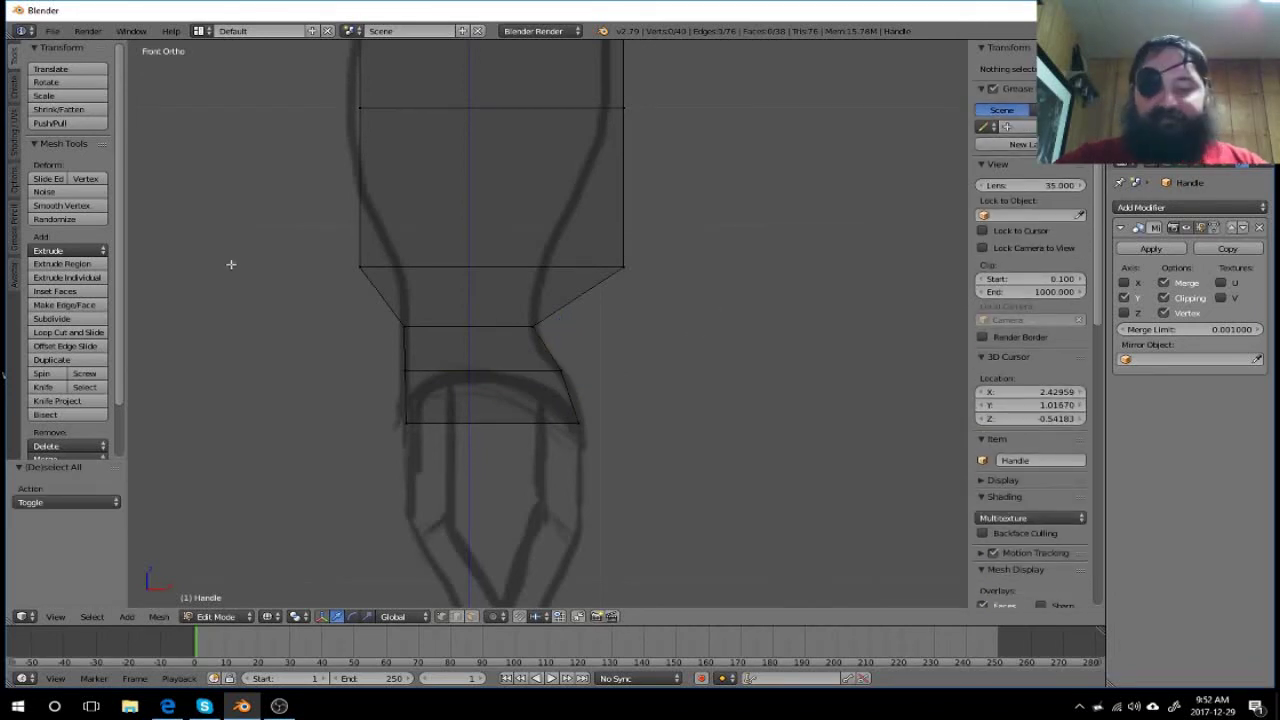
key("b")
left_click_drag(287, 225, 366, 272)
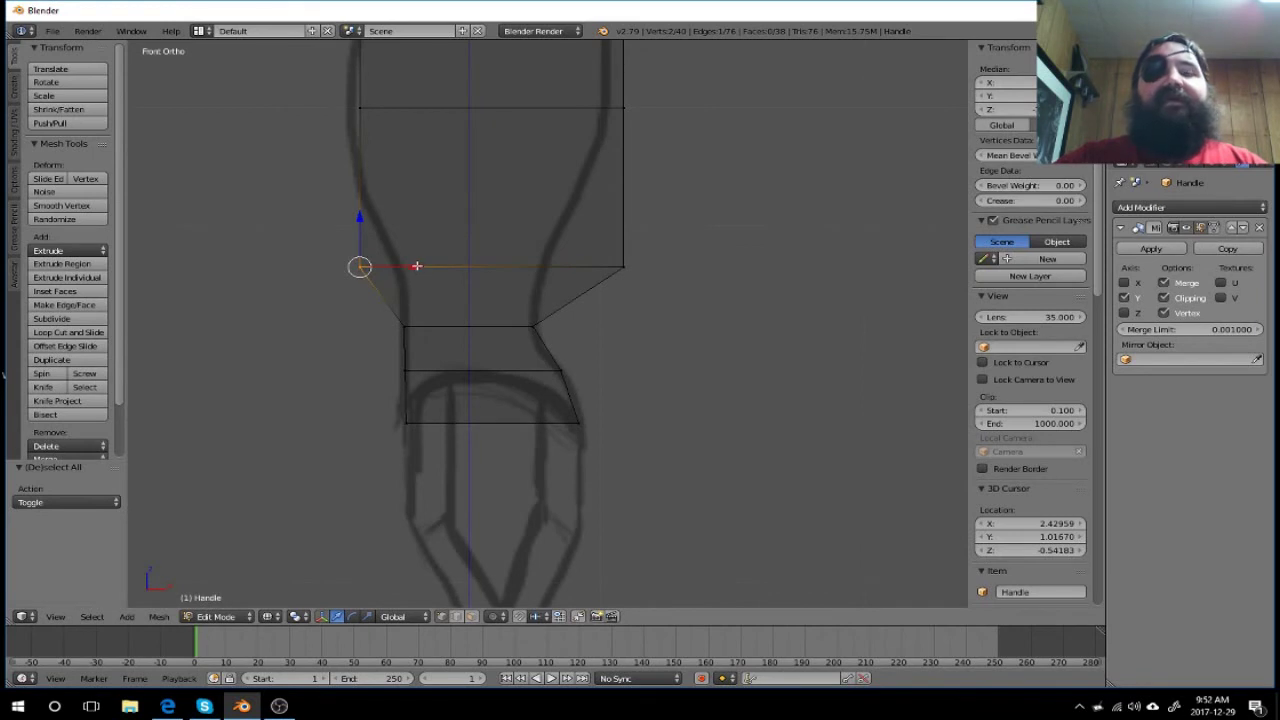
key("g")
key("x")
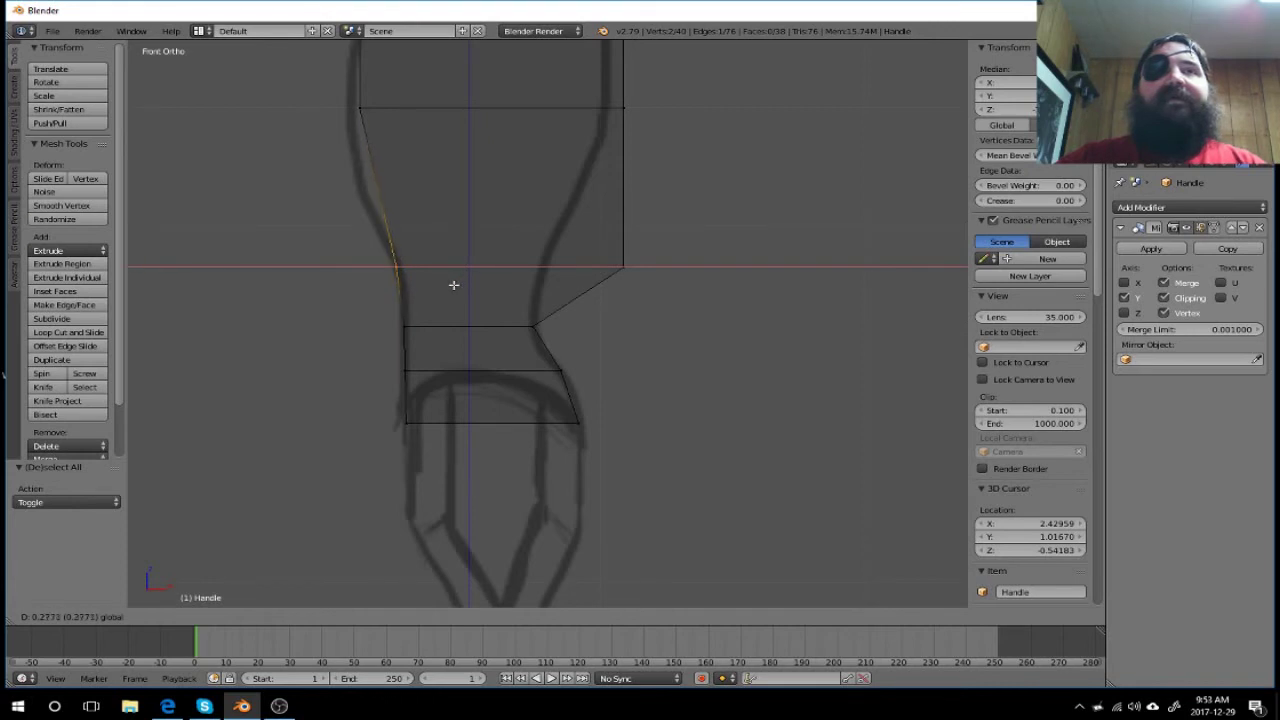
left_click(453, 285)
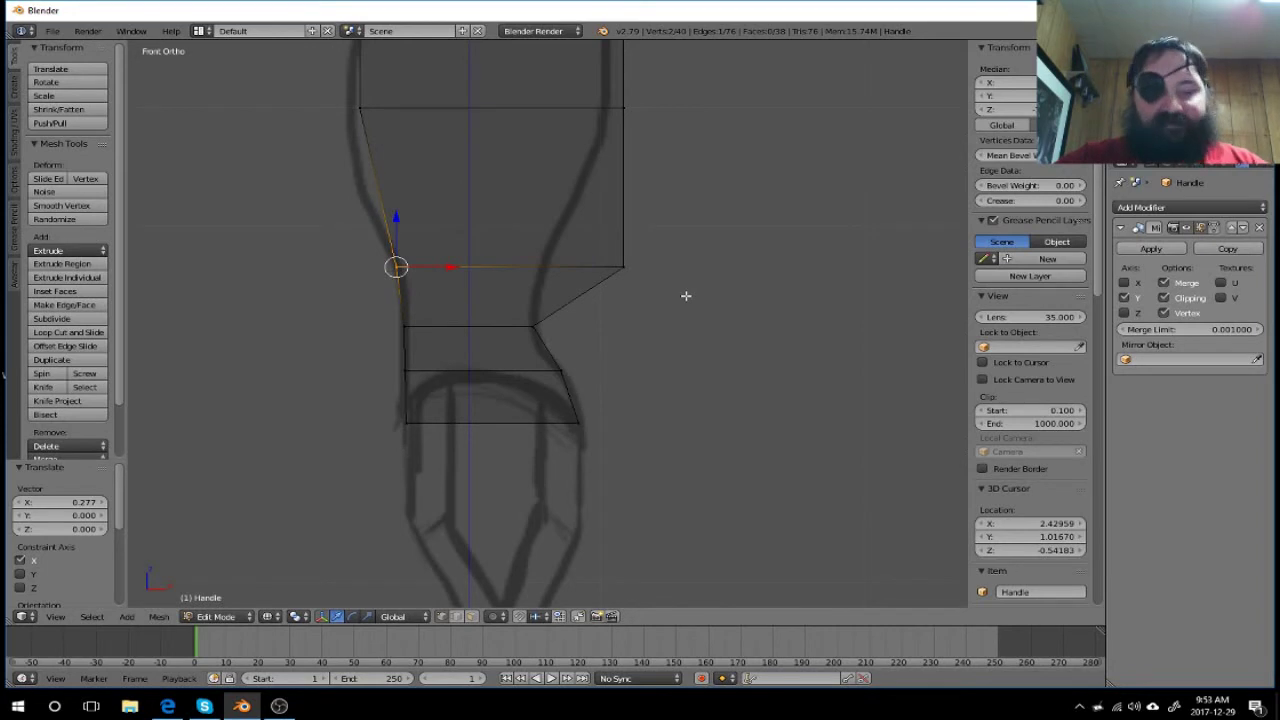
Step: Pull the waist row's right vertex inward along X onto the sketch line
key("a")
key("b")
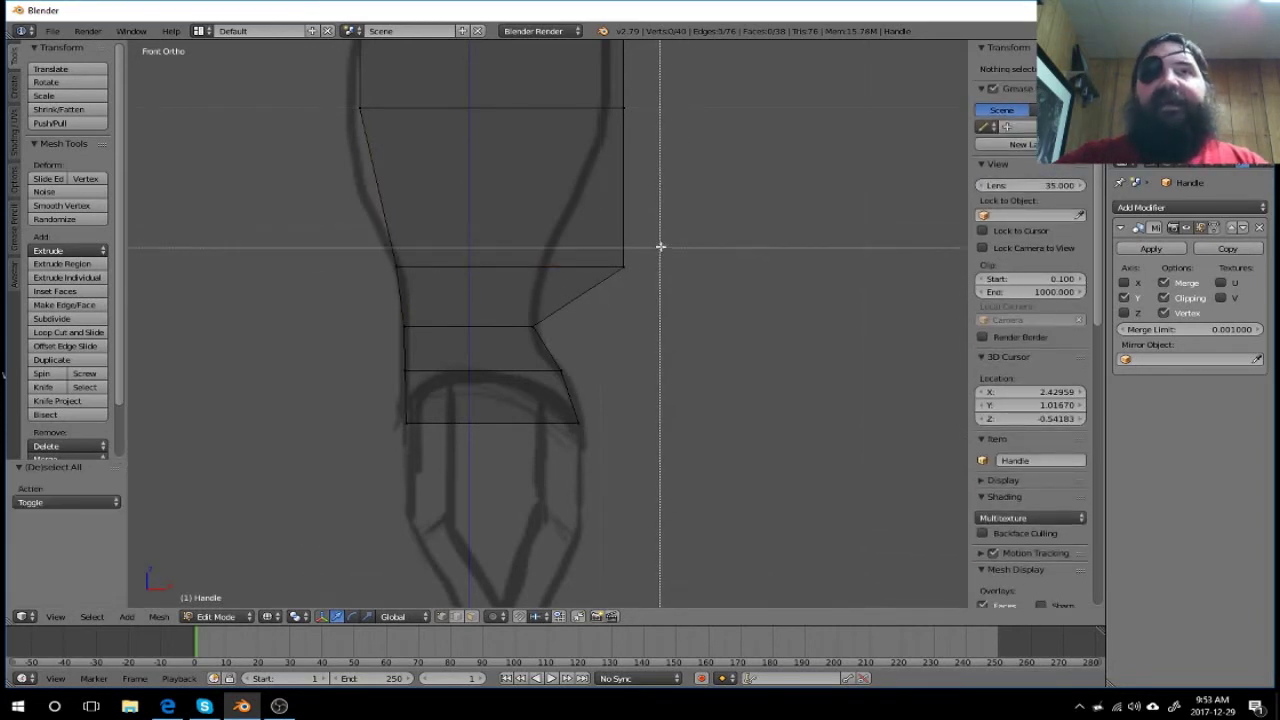
left_click_drag(661, 245, 598, 289)
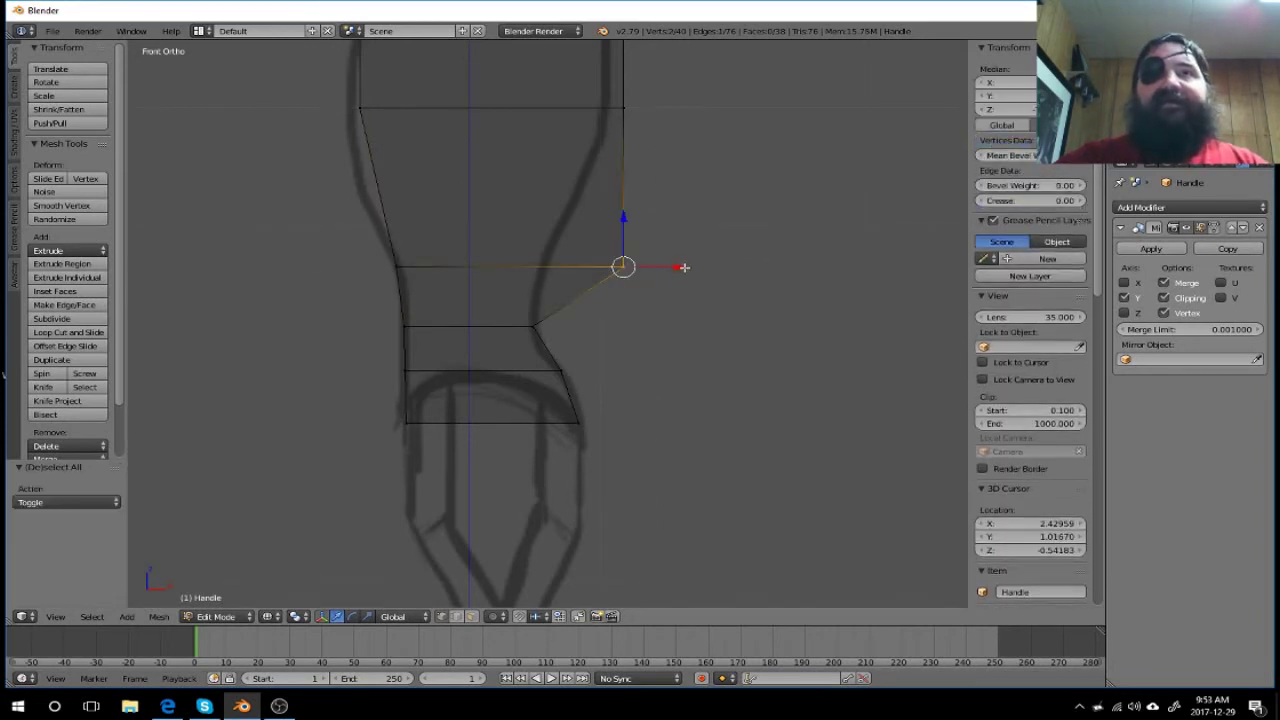
key("g")
key("x")
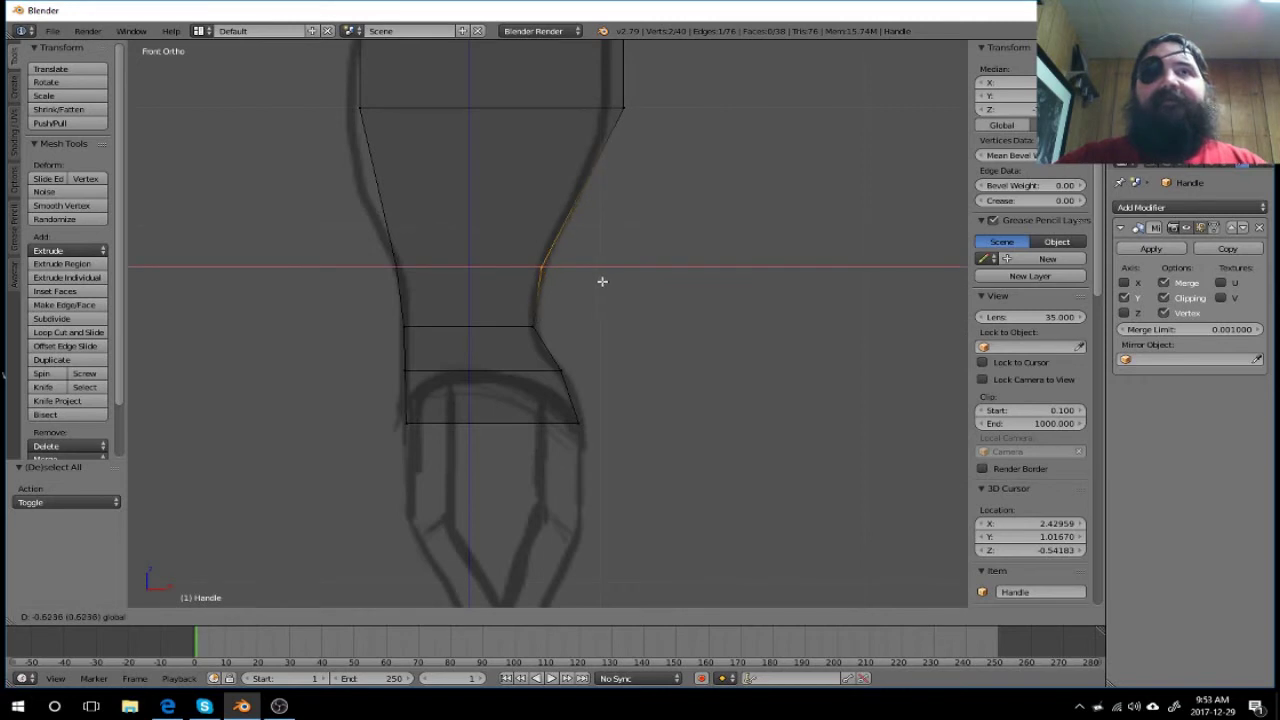
left_click(602, 281)
key("a")
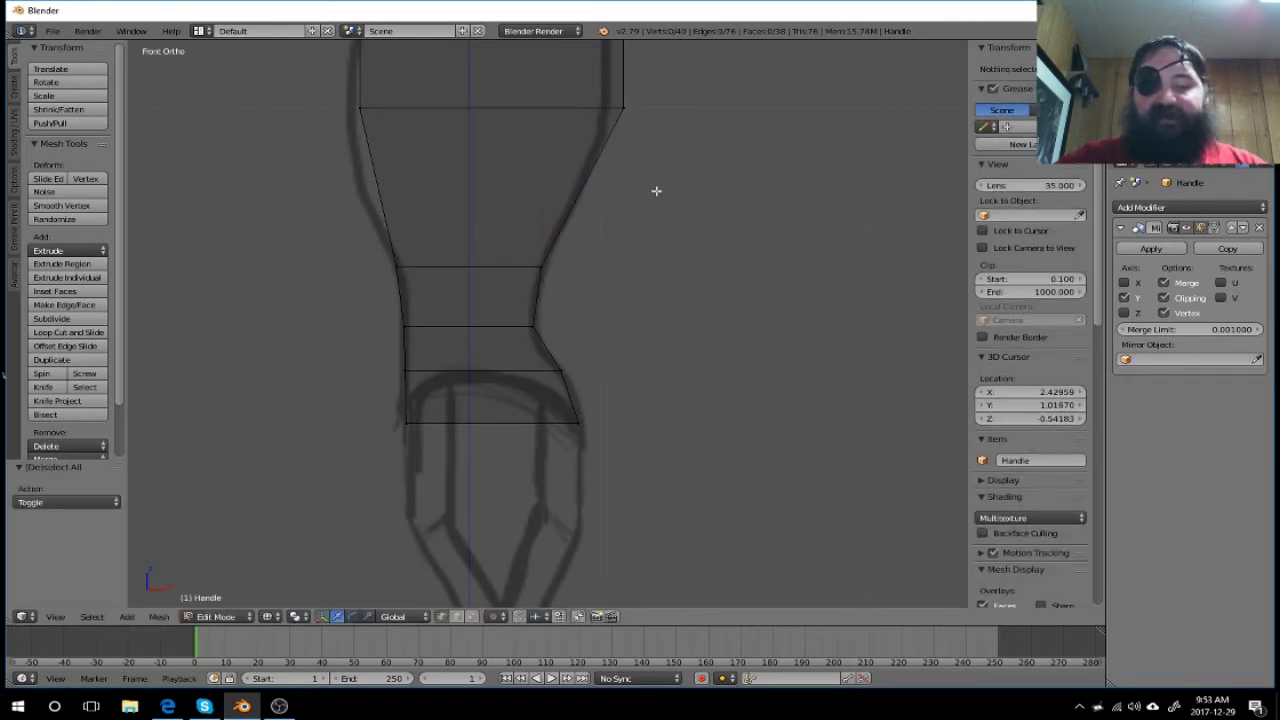
key("ctrl+r")
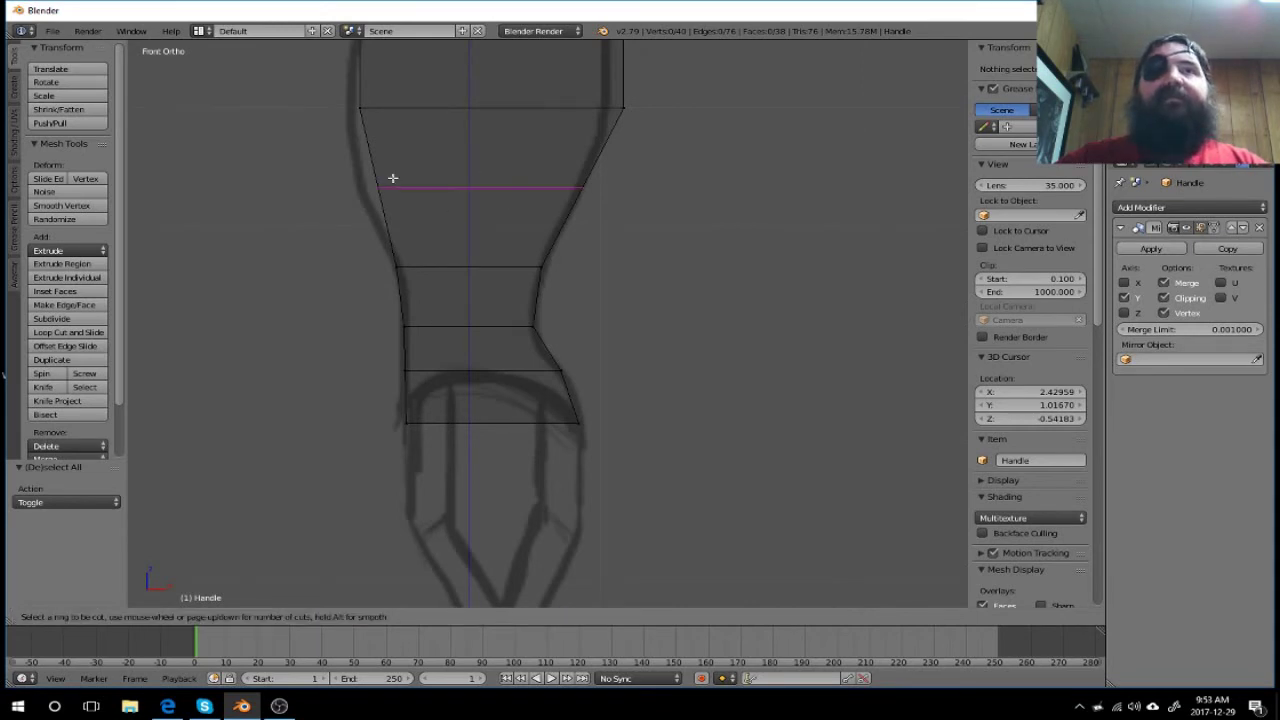
Step: Place the loop cut in the upper section and move its left vertex 0.139 along X onto the outline
left_click(393, 178)
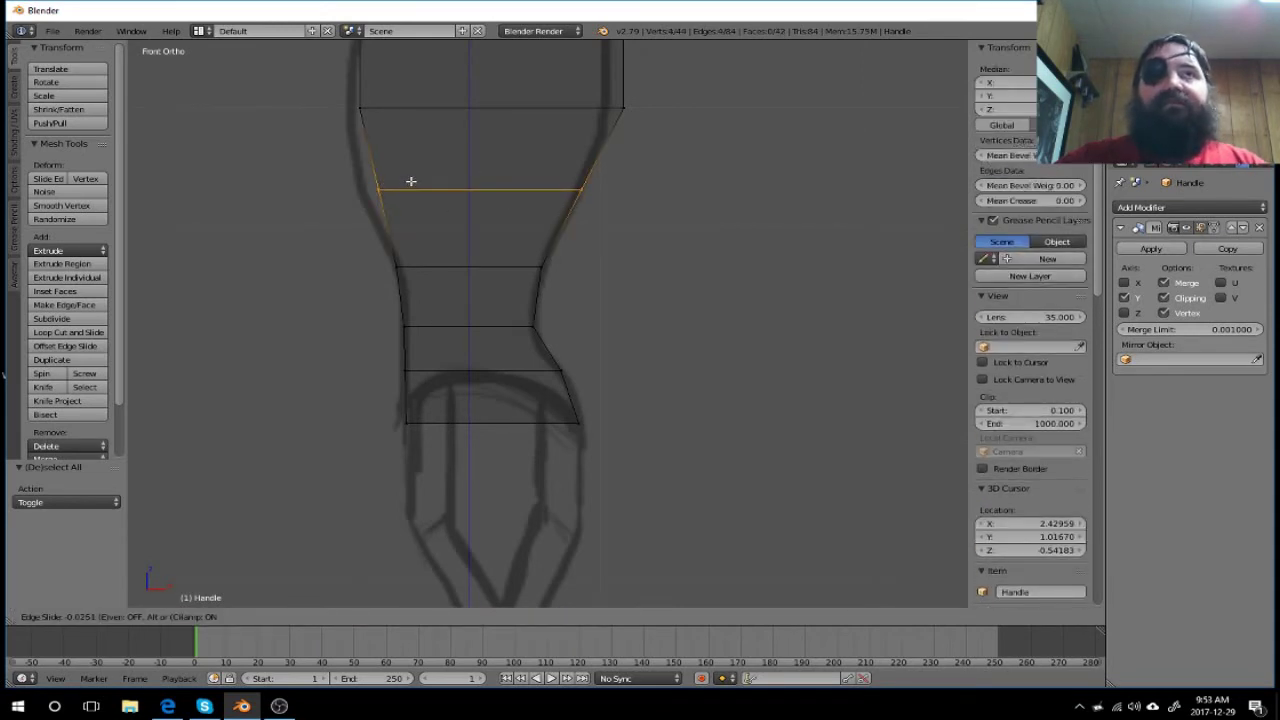
left_click(411, 180)
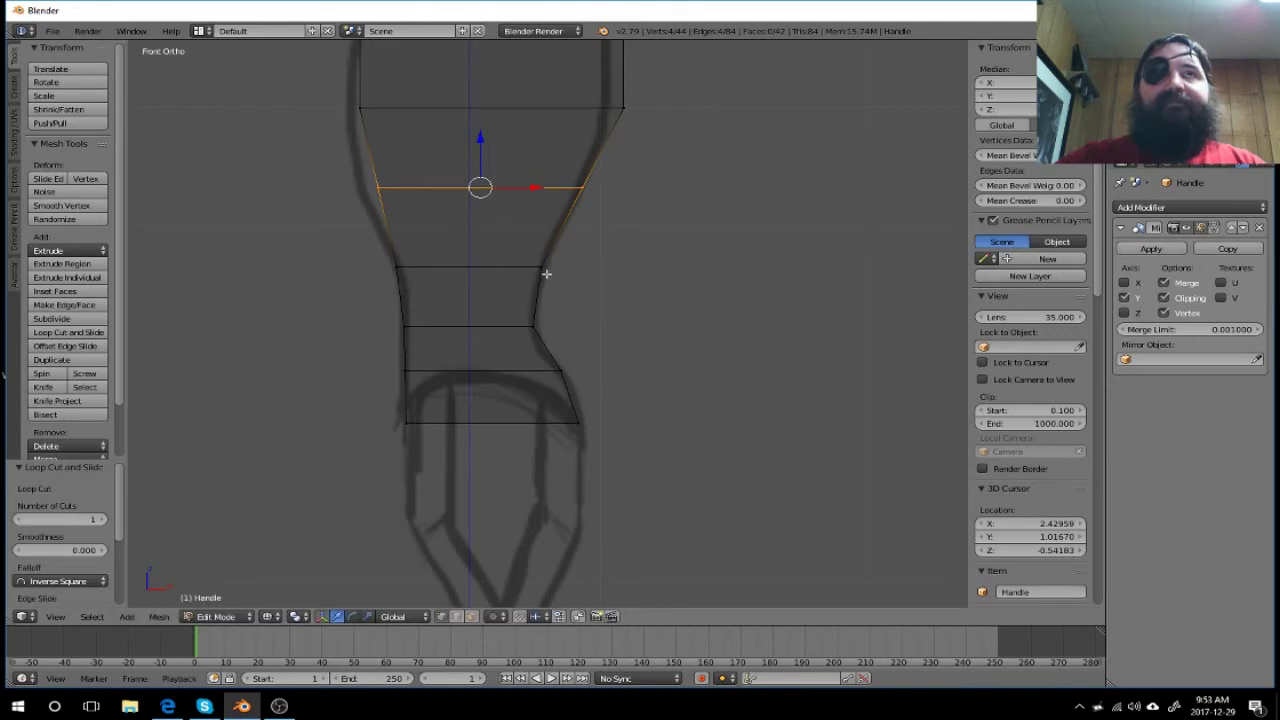
key("a")
key("b")
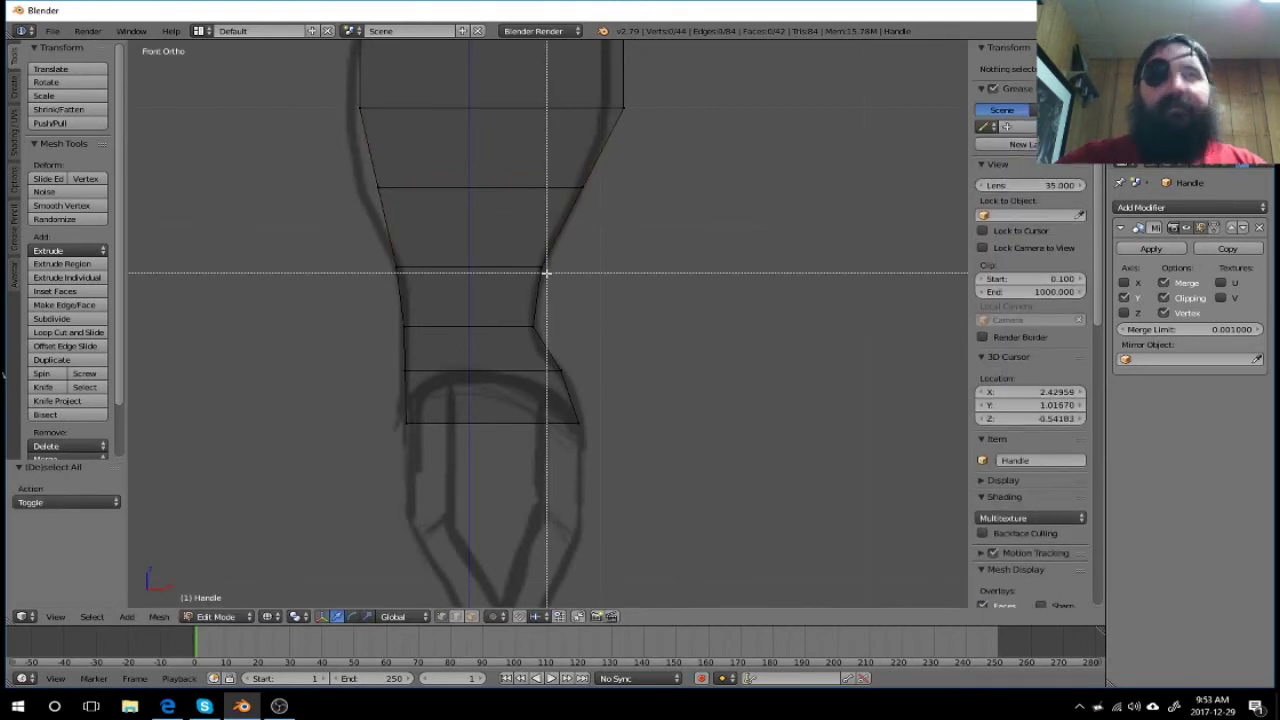
left_click_drag(349, 163, 403, 196)
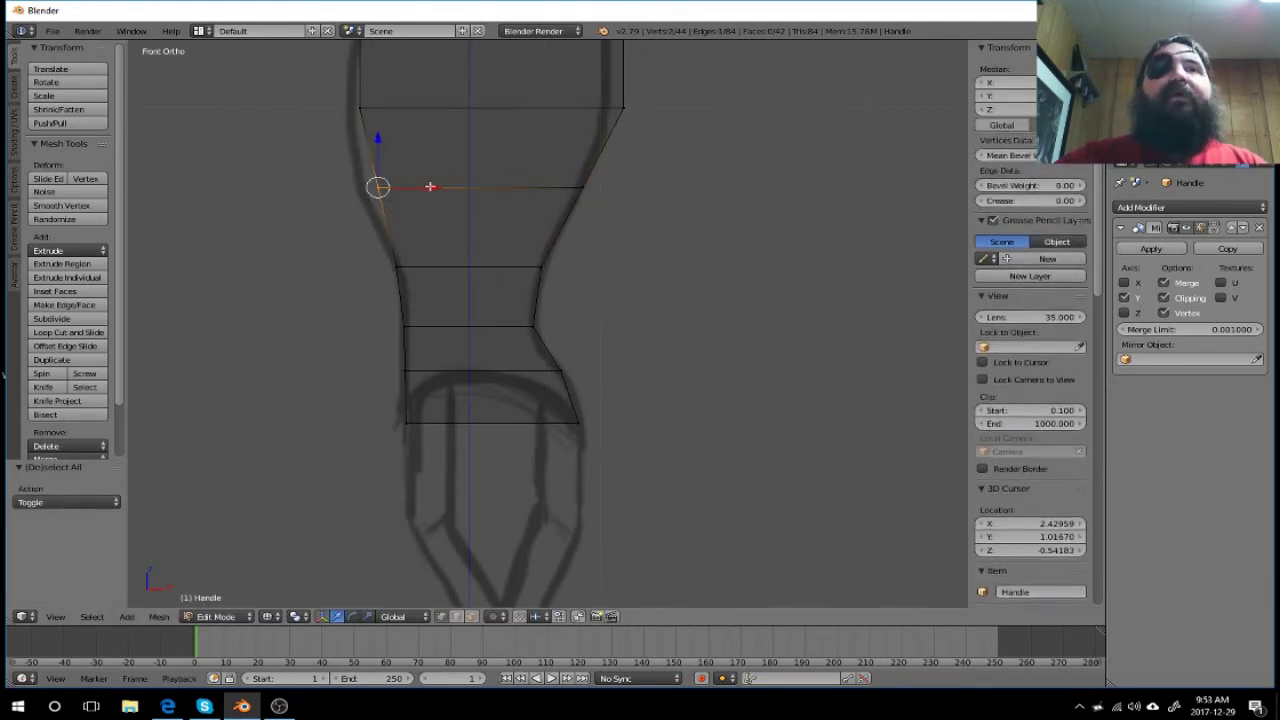
key("g")
key("x")
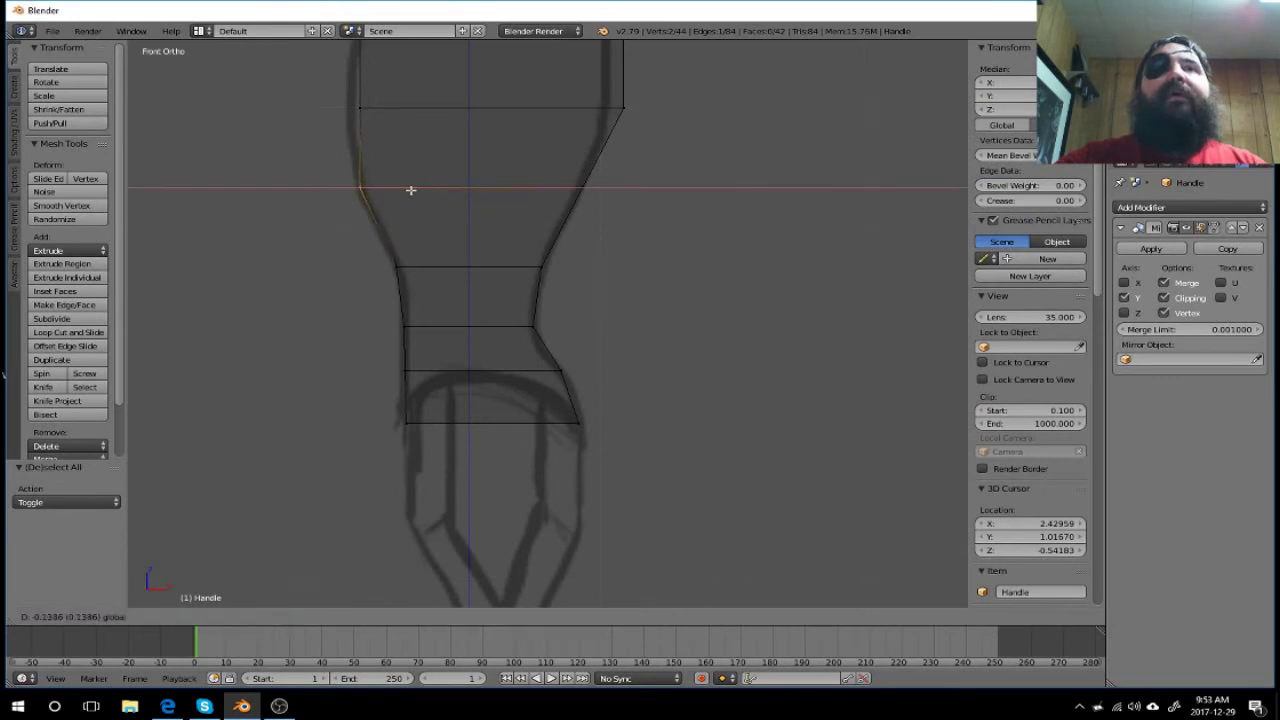
left_click(410, 190)
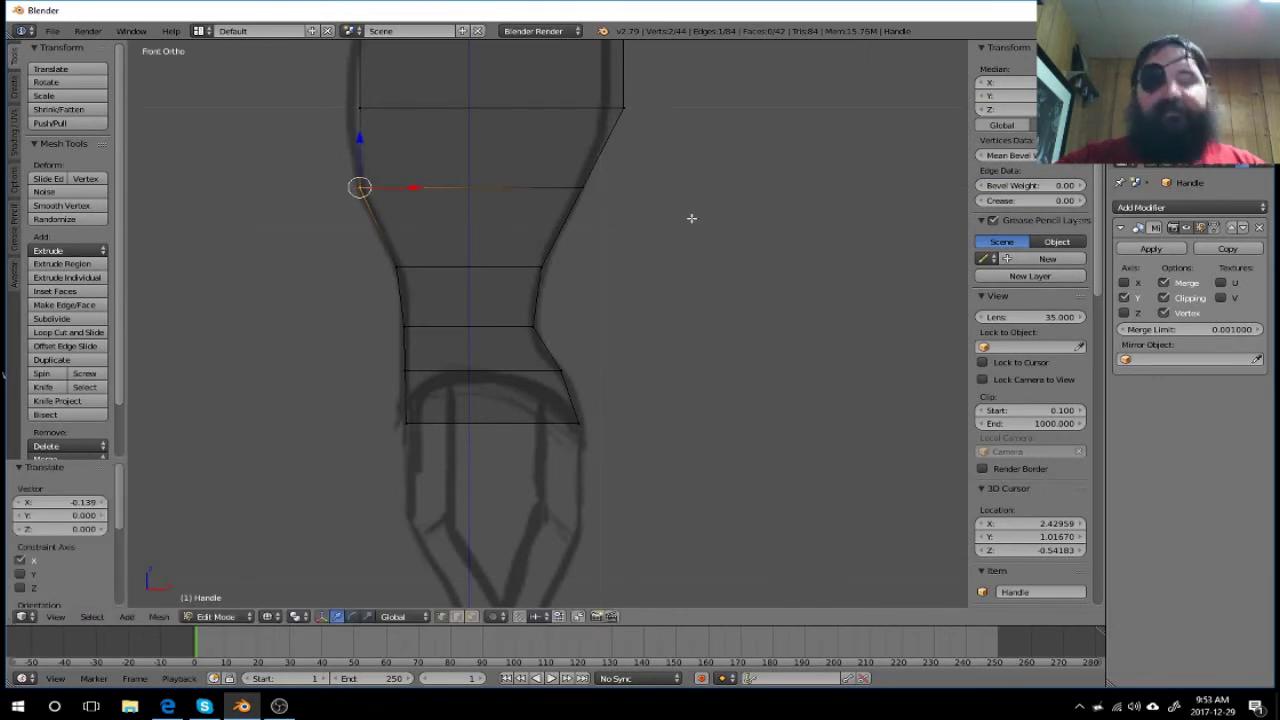
key("a")
mouse_move(691, 158)
middle_mouse_down("shift")
mouse_move(717, 426)
mouse_move(742, 458)
middle_mouse_up("shift")
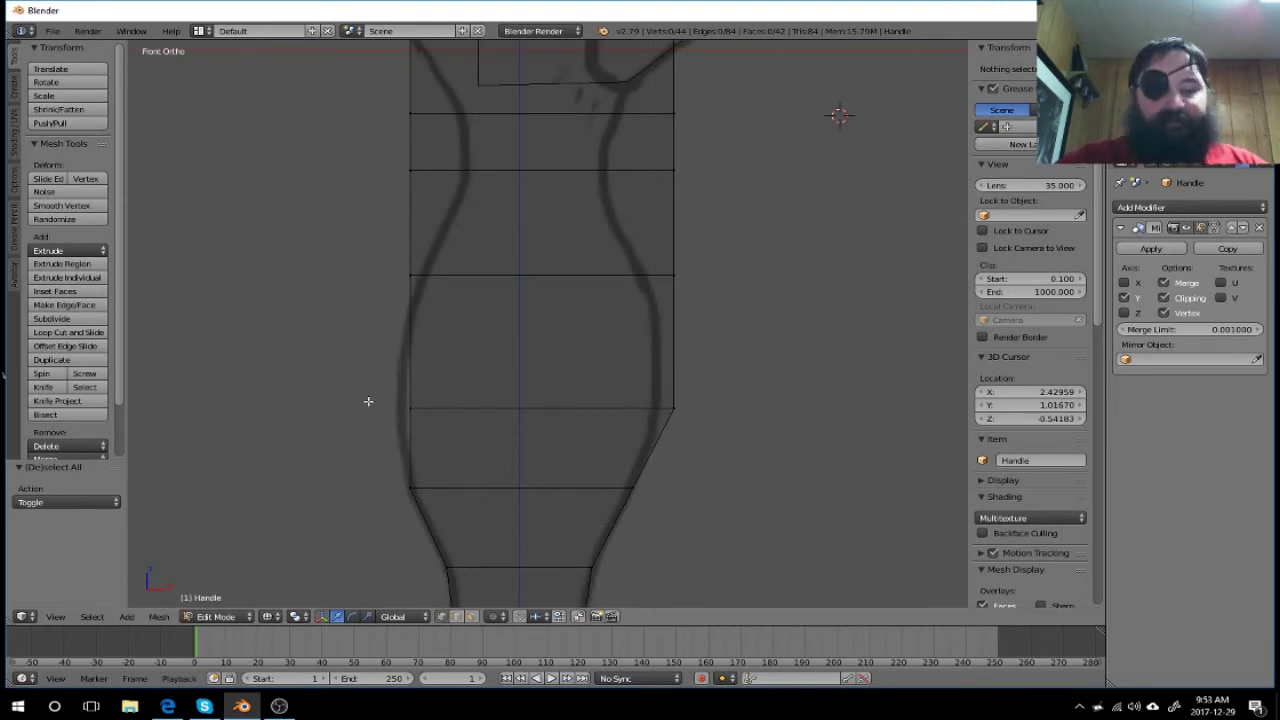
Step: Shift the upper section's edge loop left along X
key("b")
mouse_move(313, 333)
left_mouse_down()
mouse_move(783, 472)
mouse_move(794, 437)
left_mouse_up()
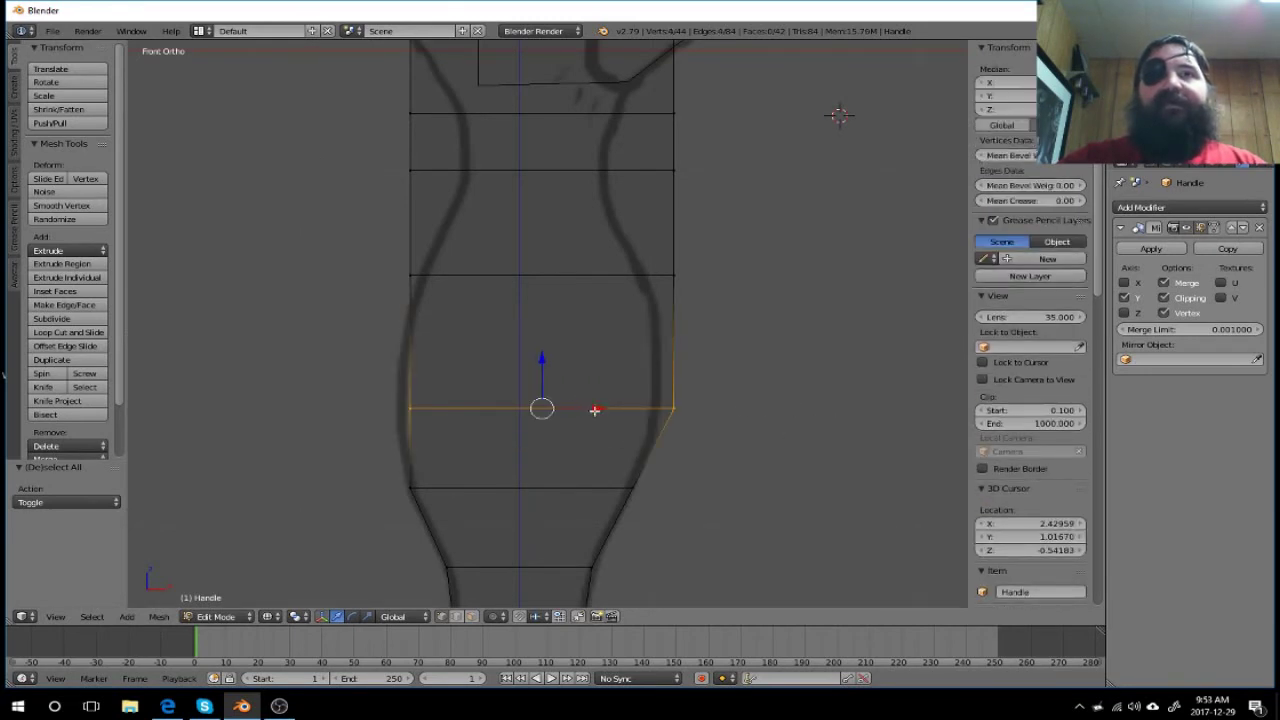
key("g")
key("x")
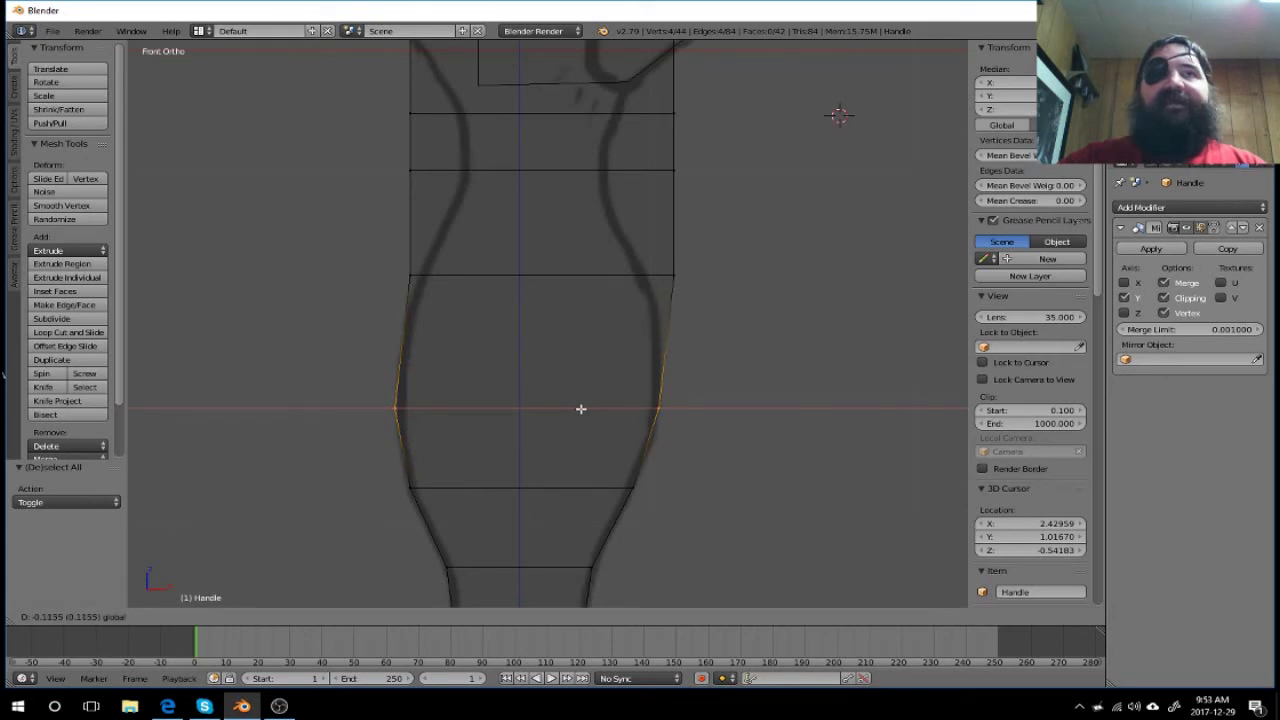
left_click(581, 409)
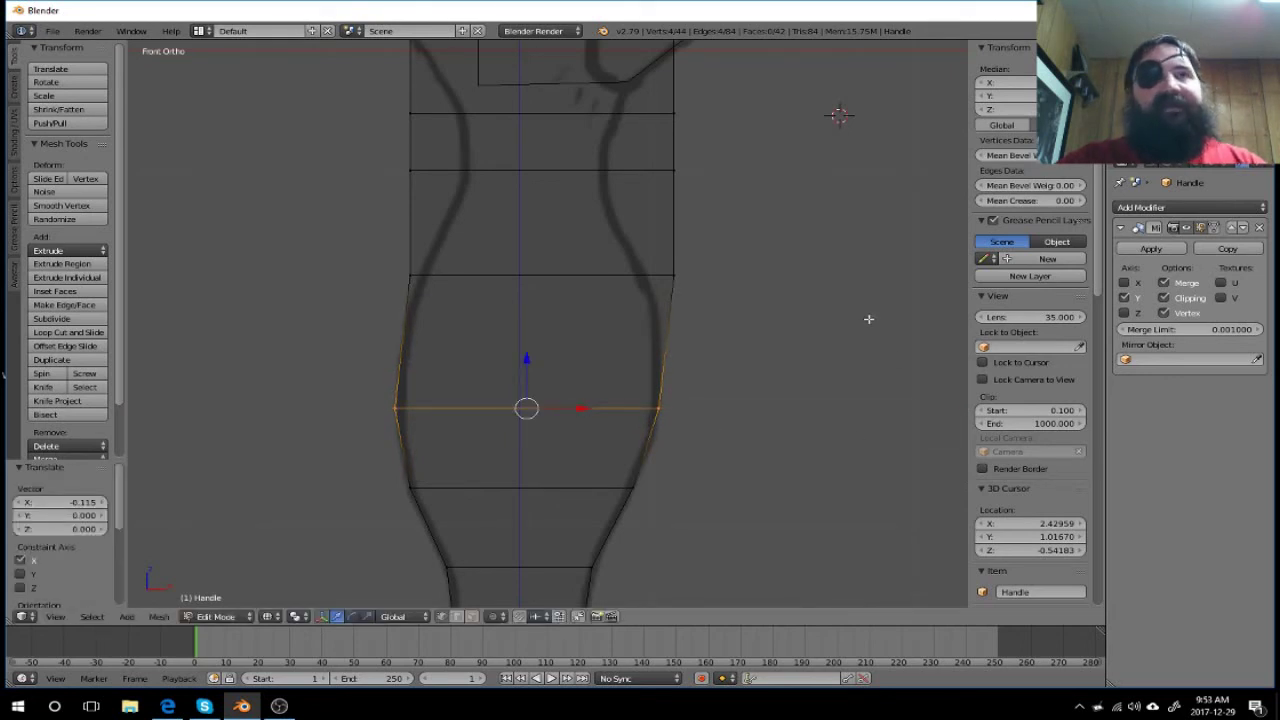
key("a")
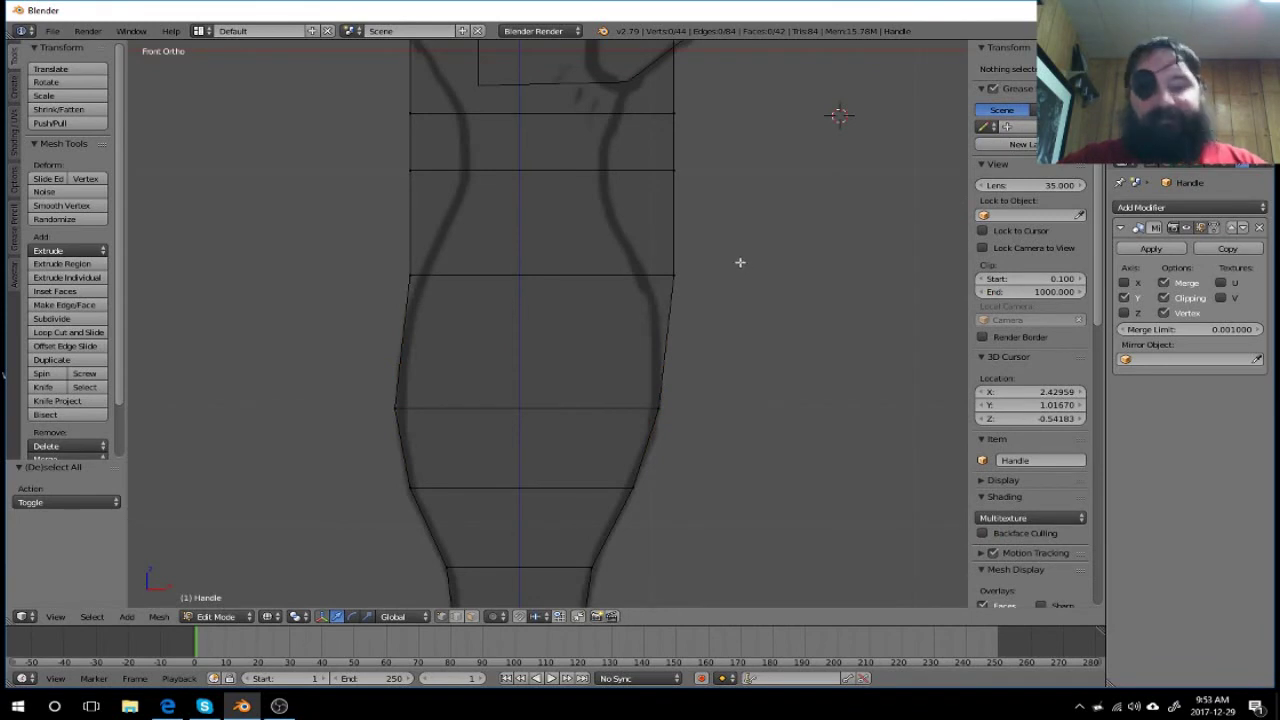
Step: Slide the right vertex of the loop above left onto the sketch outline
key("b")
left_click_drag(757, 251, 640, 309)
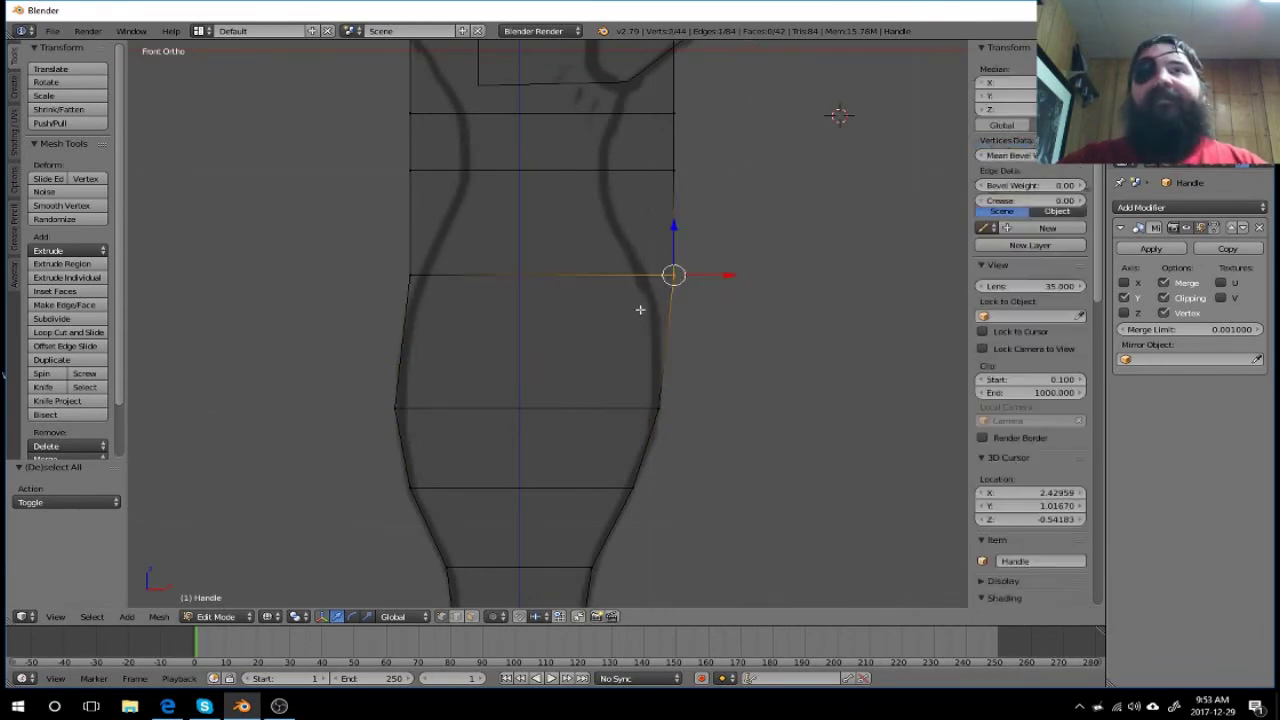
left_click_drag(729, 276, 695, 282)
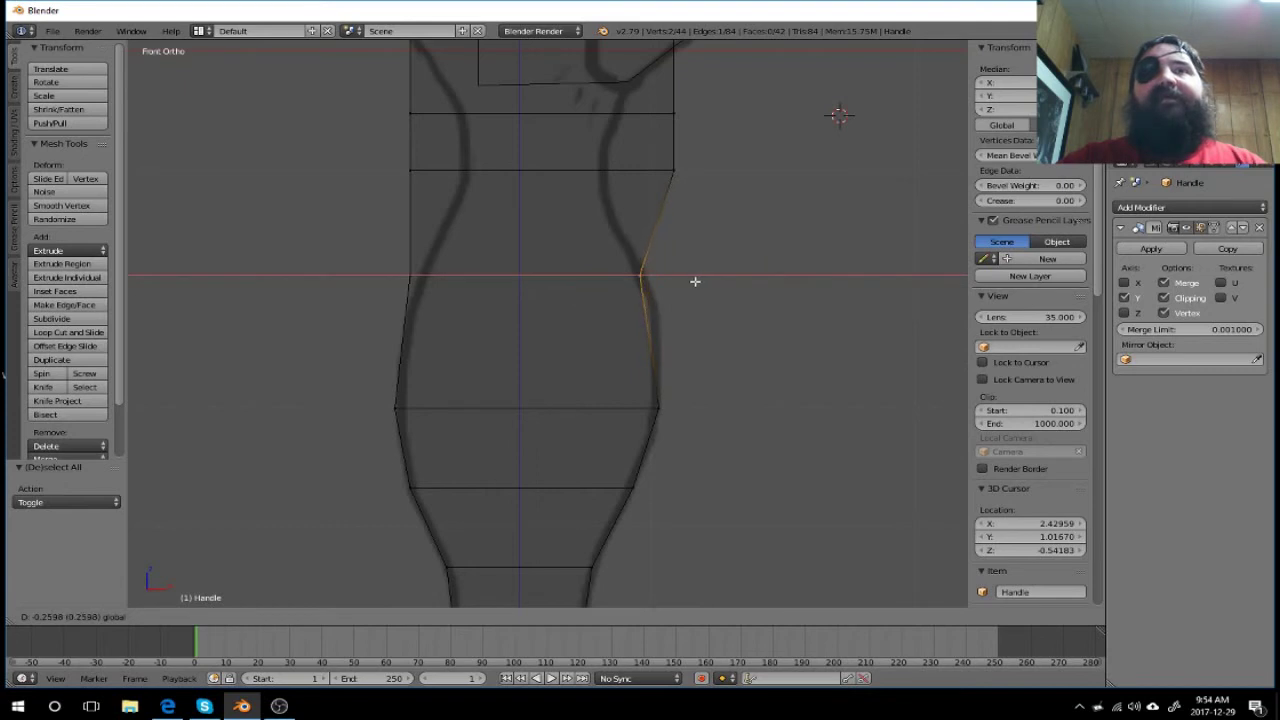
left_click_drag(695, 282, 698, 281)
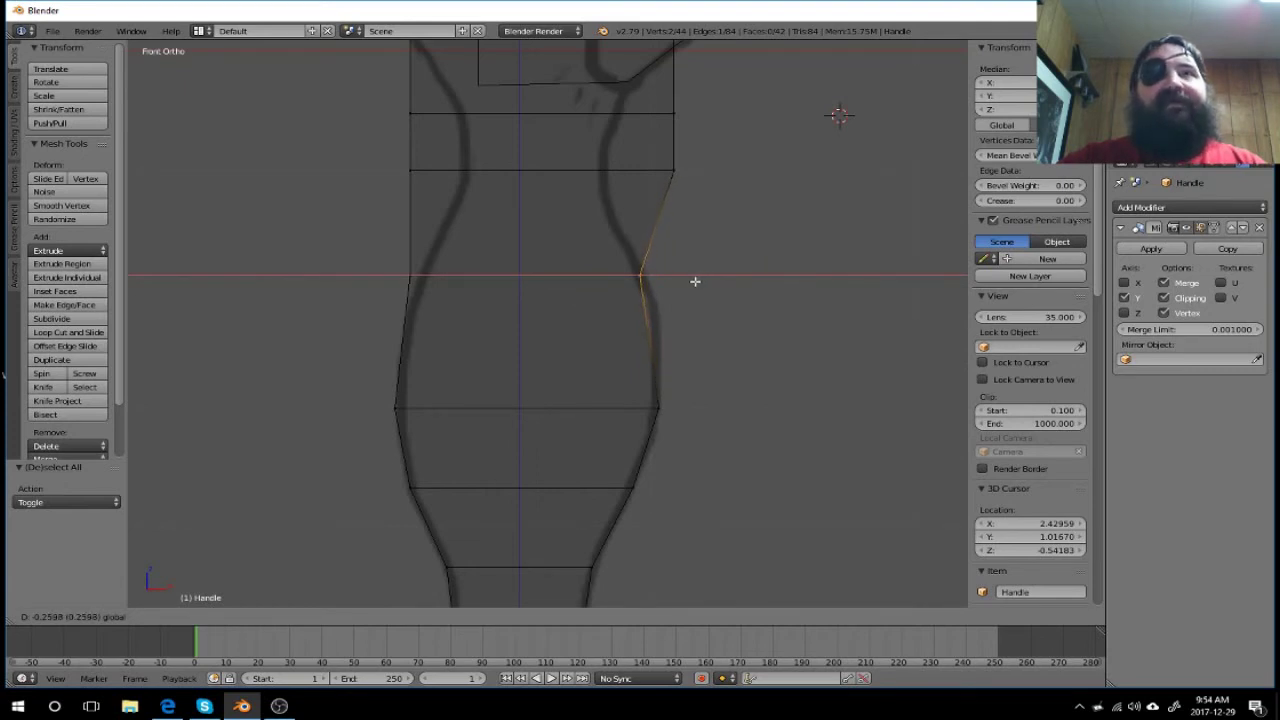
left_click(699, 281)
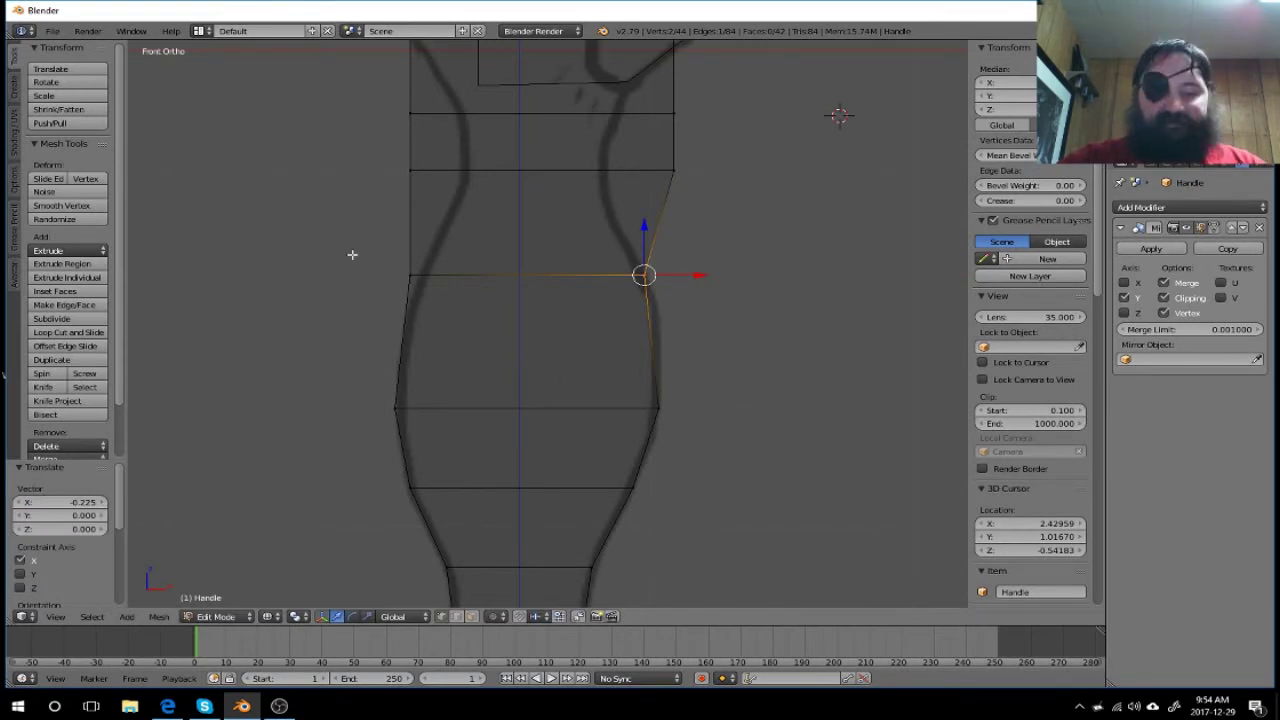
key("a")
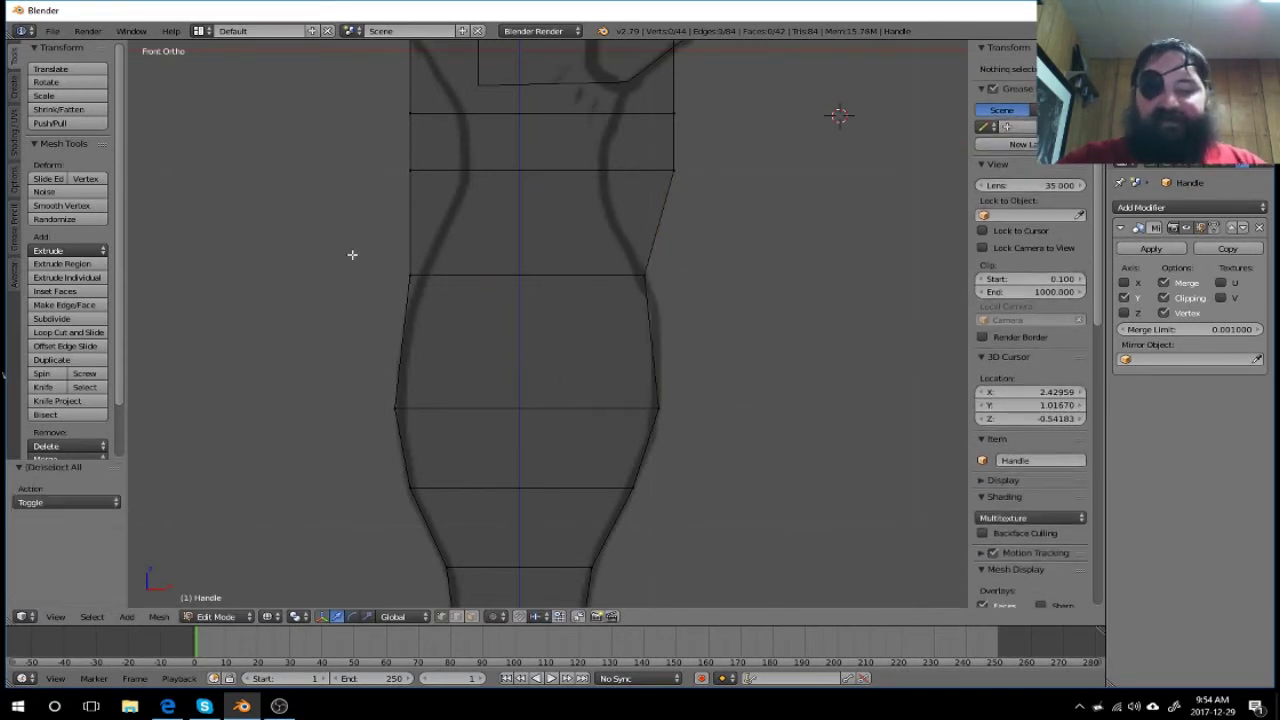
Step: Move that loop's left vertex 0.087 along X onto the sketch outline
key("b")
left_click_drag(350, 247, 474, 296)
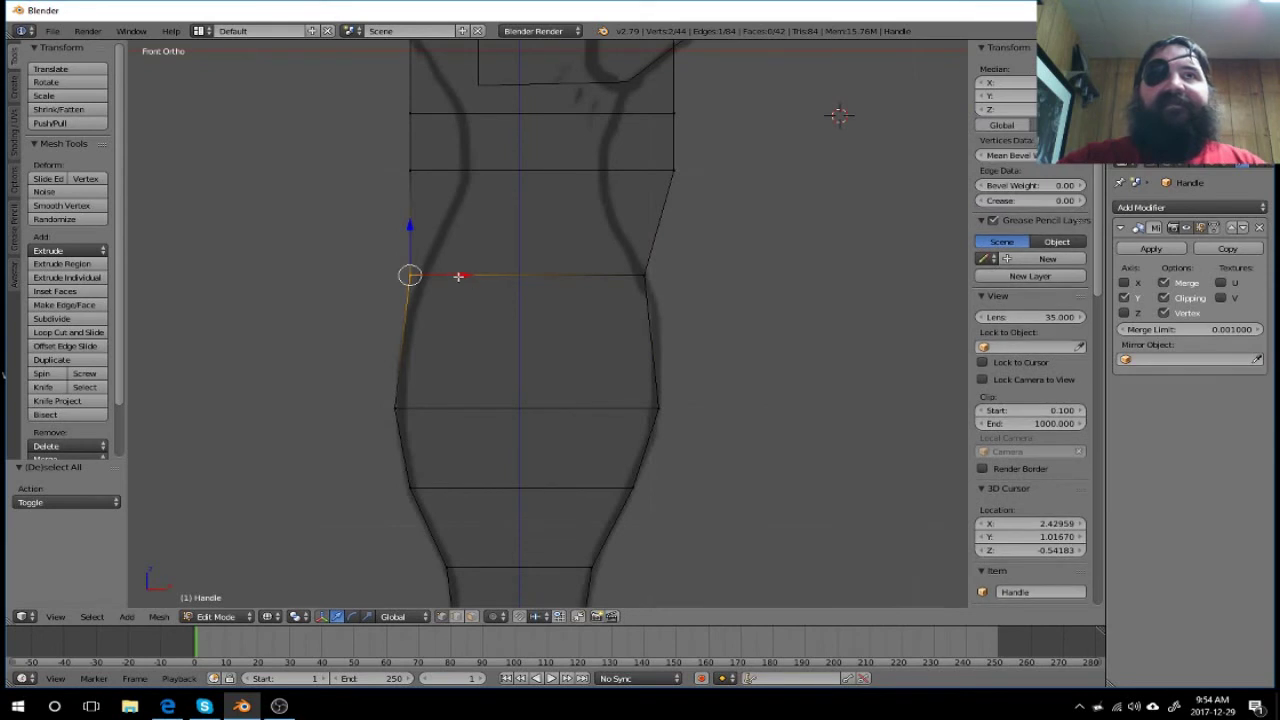
key("g")
key("x")
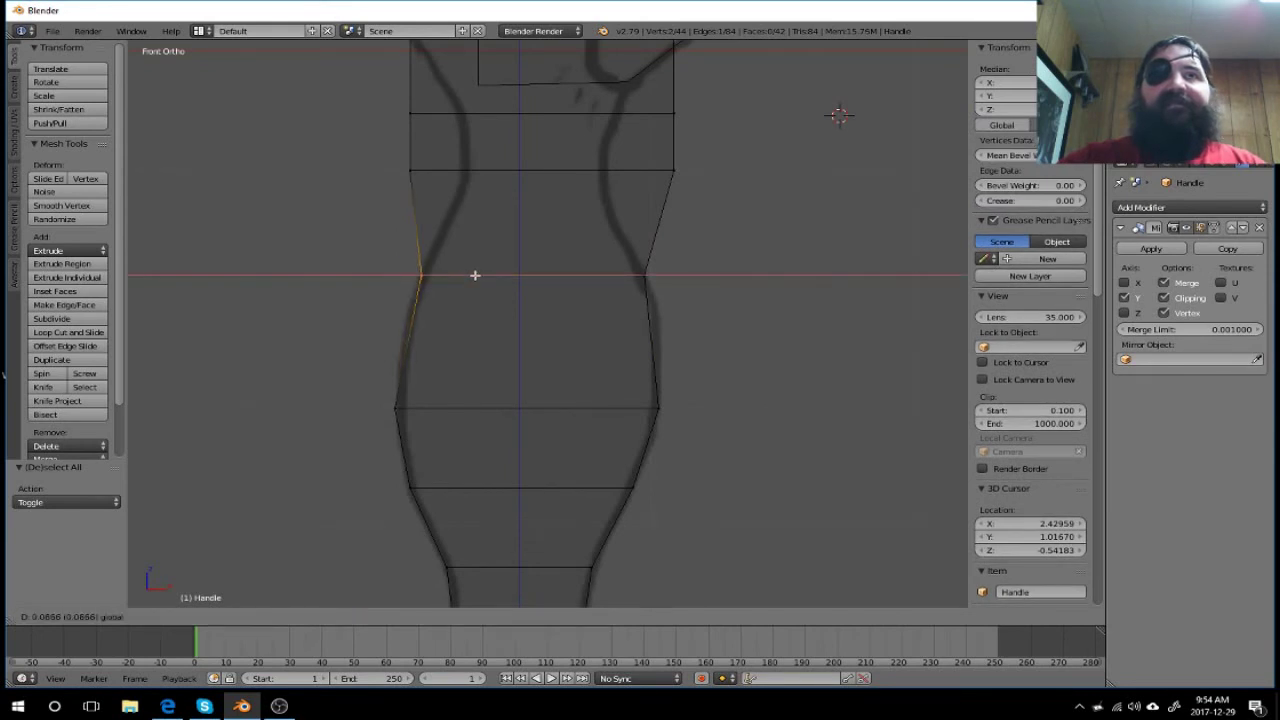
left_click(475, 275)
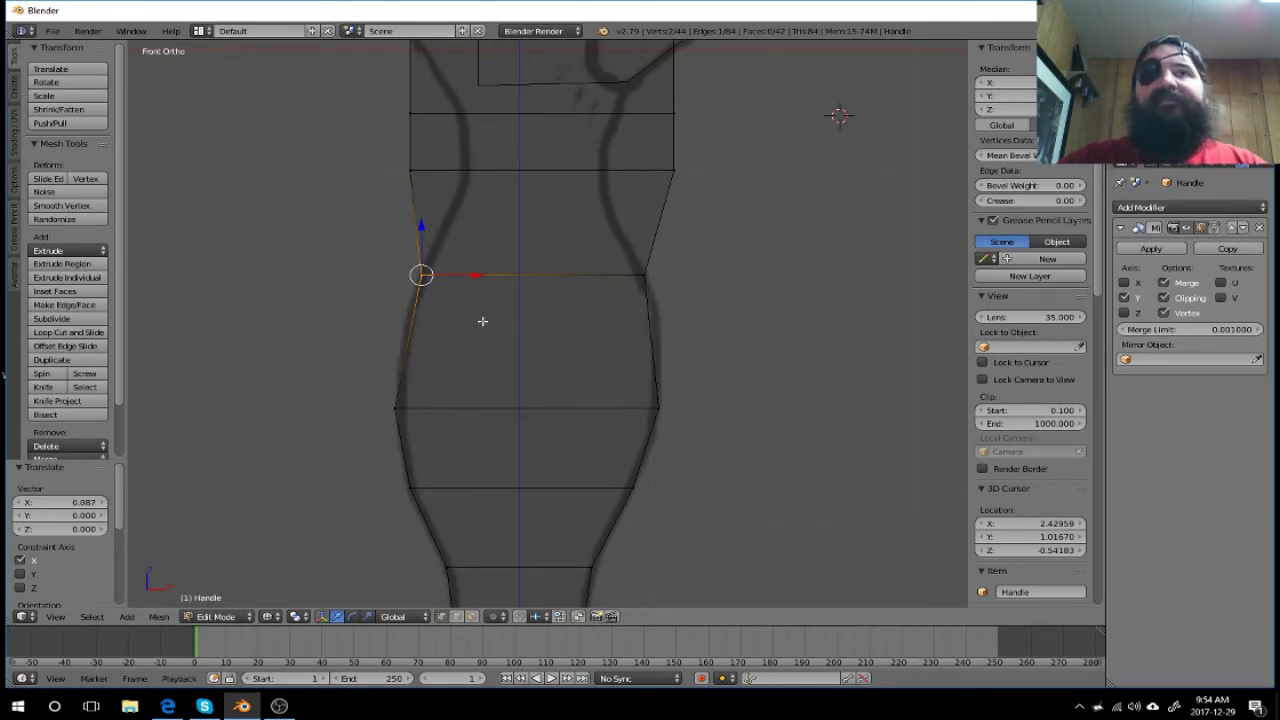
key("a")
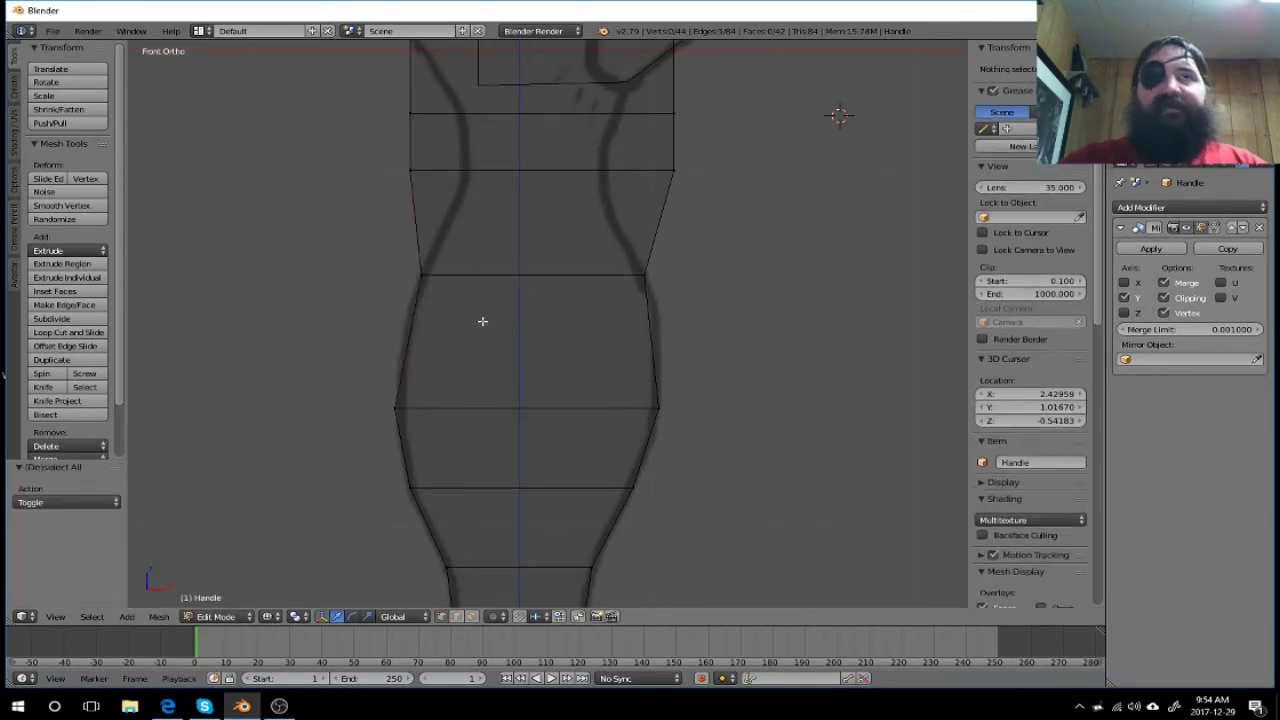
key("ctrl+r")
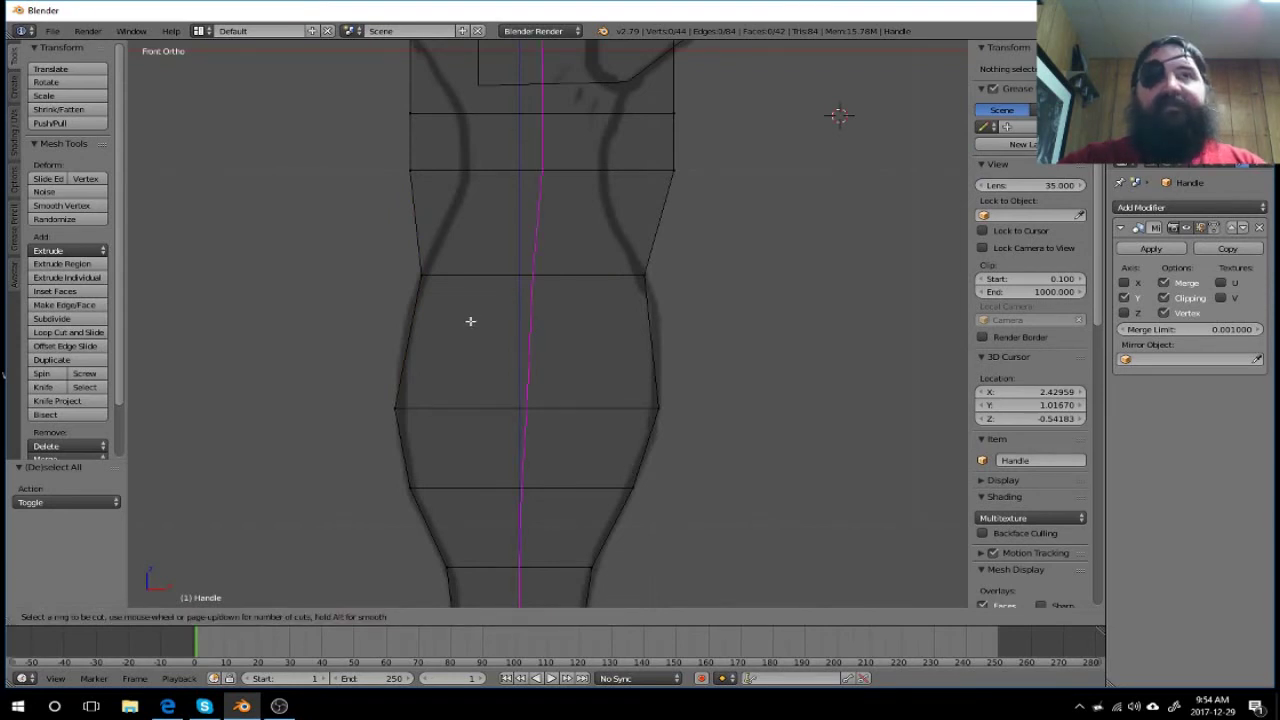
Step: Place a new horizontal edge loop in the section
left_click(468, 321)
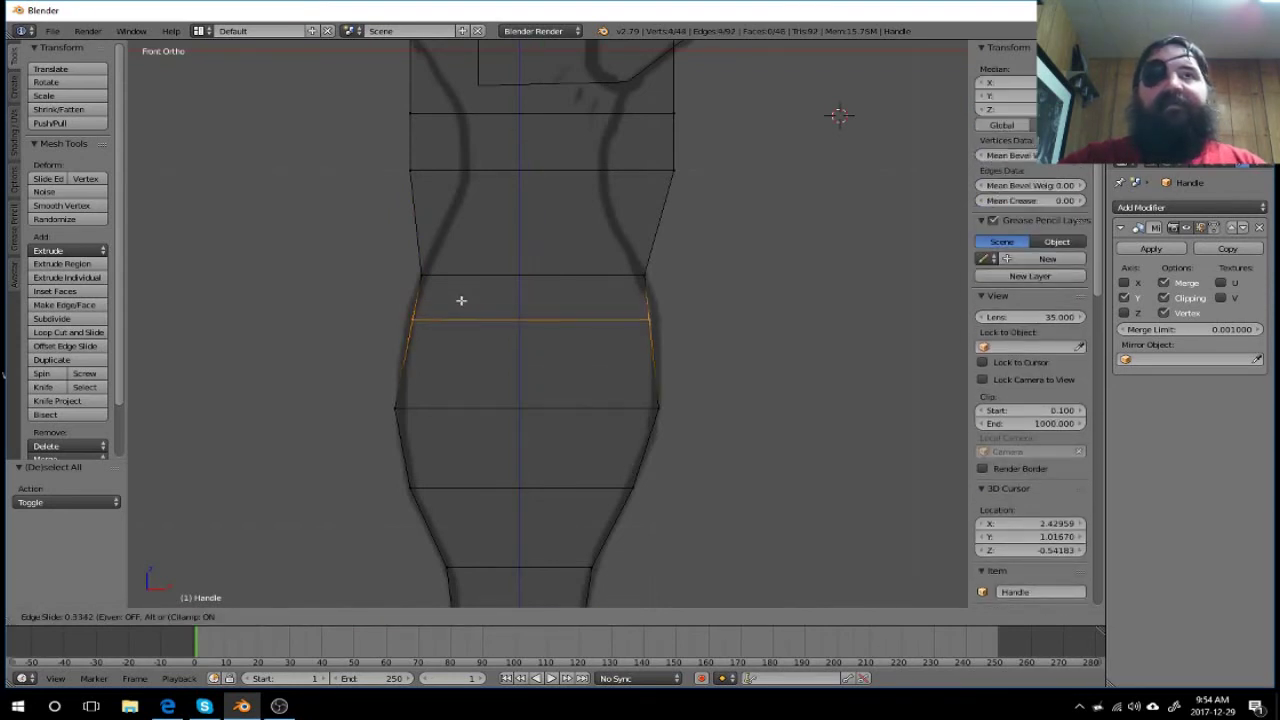
left_click(461, 300)
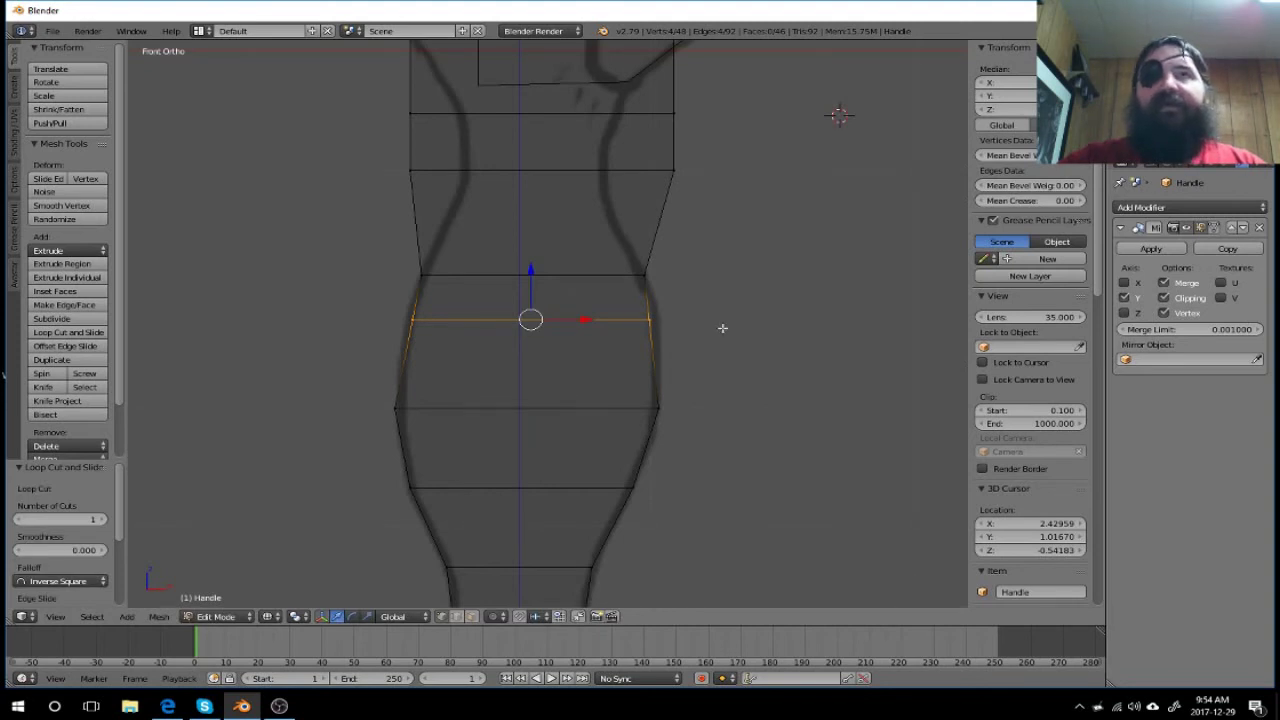
key("a")
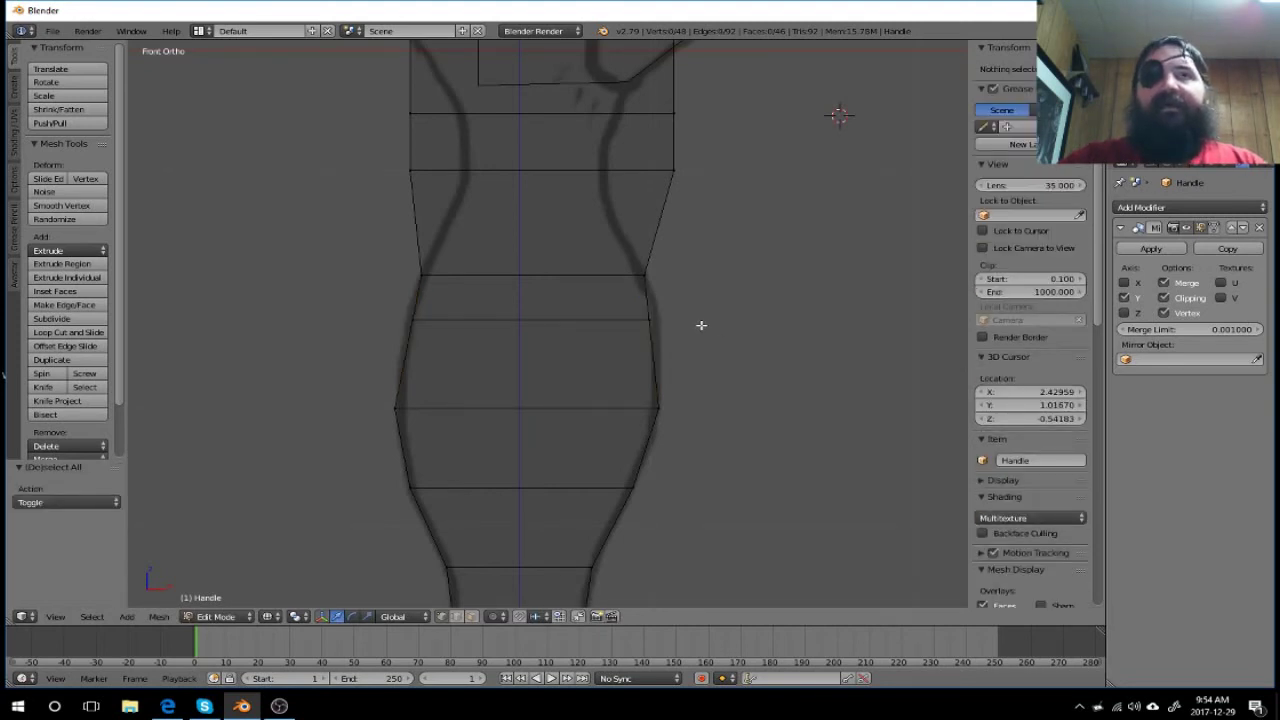
Step: Adjust the new loop's right and left vertices along X onto the sketch
key("b")
left_click_drag(708, 316, 634, 326)
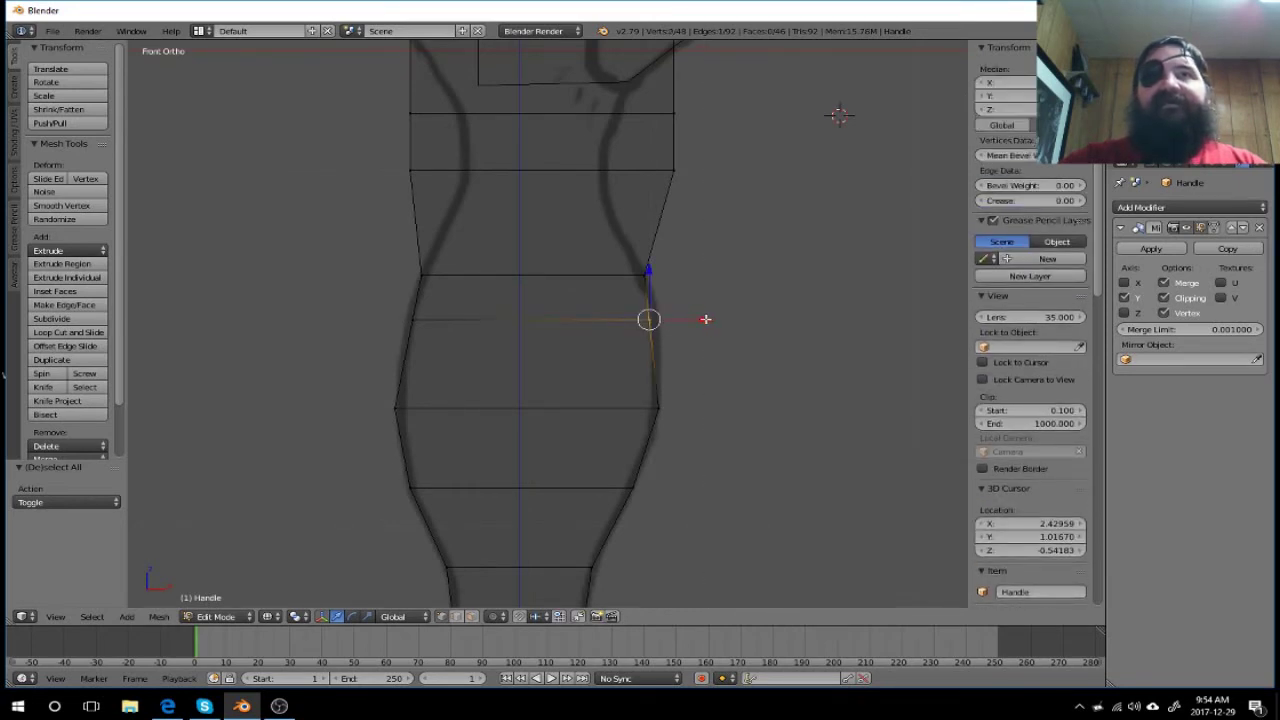
key("g")
key("x")
left_click(712, 319)
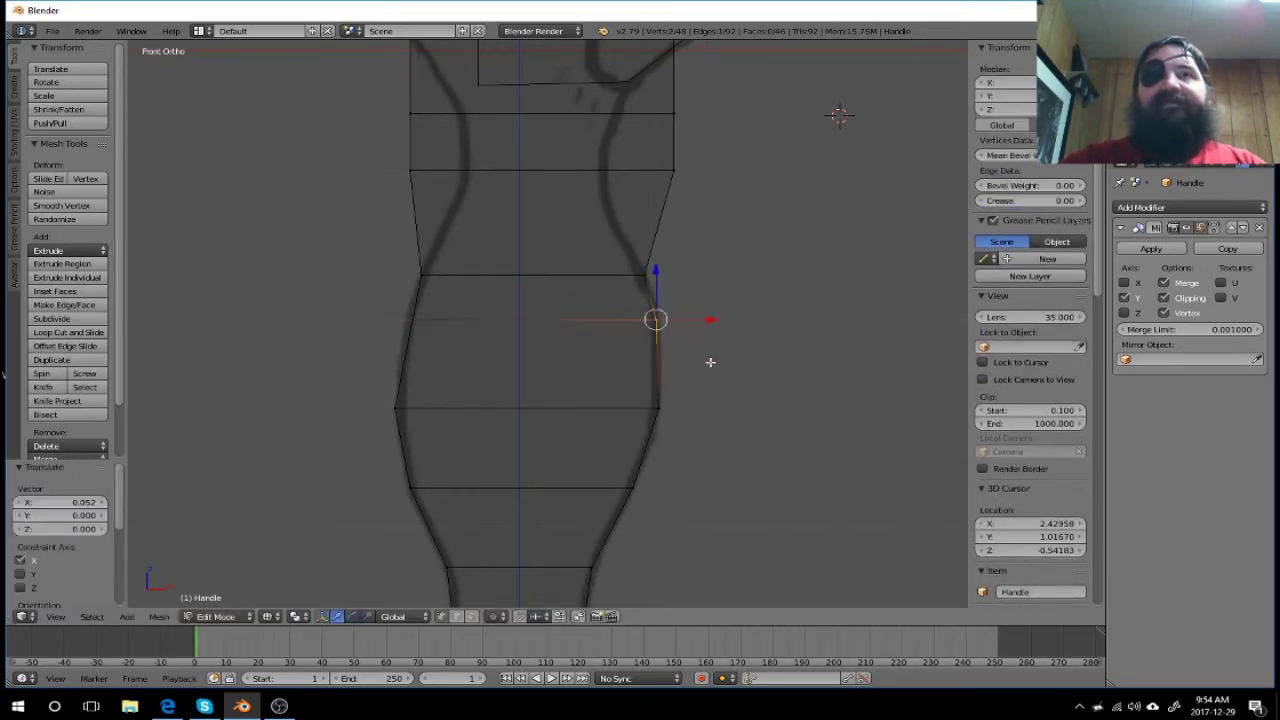
key("a")
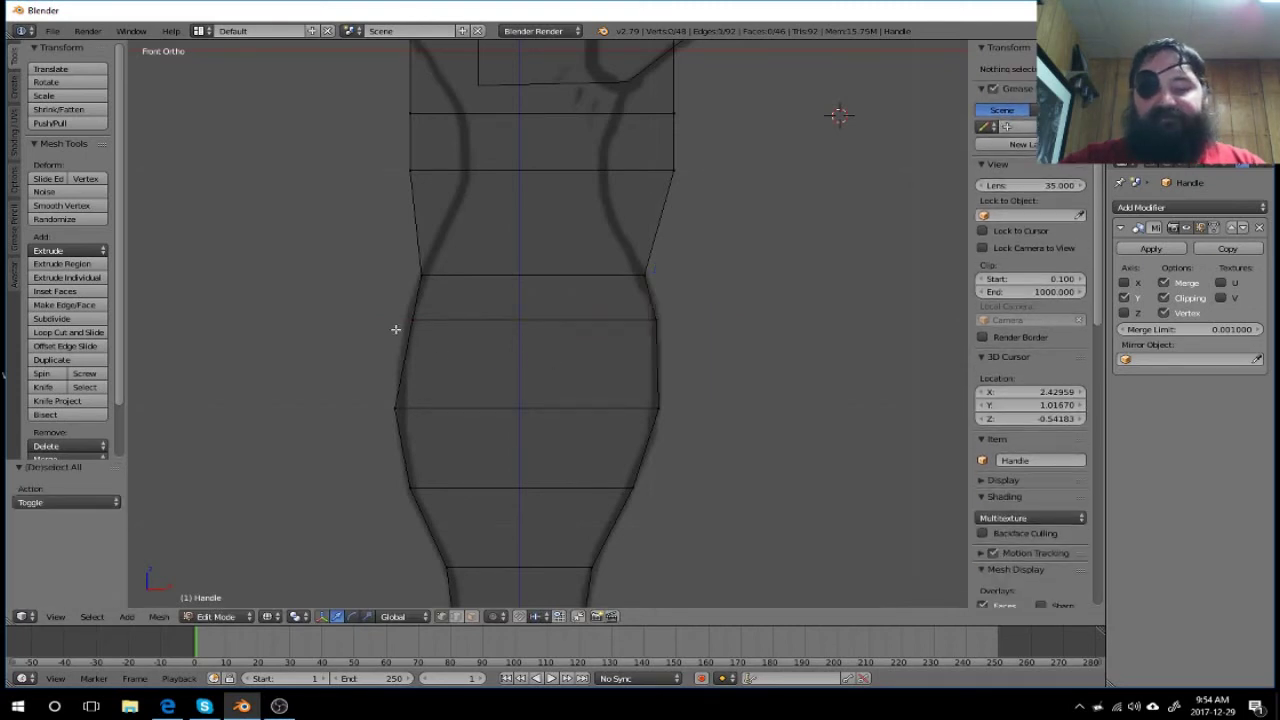
key("b")
mouse_move(385, 297)
left_mouse_down()
mouse_move(441, 330)
mouse_move(462, 319)
left_mouse_up()
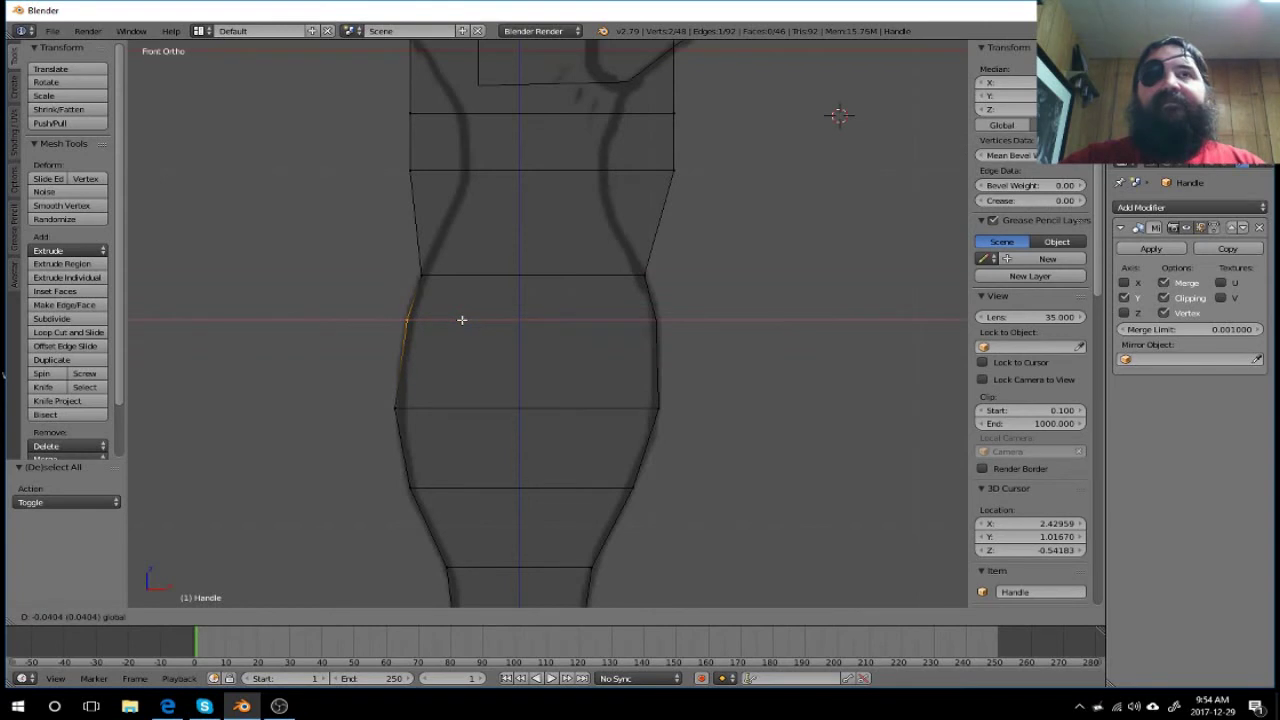
left_click(463, 319)
key("a")
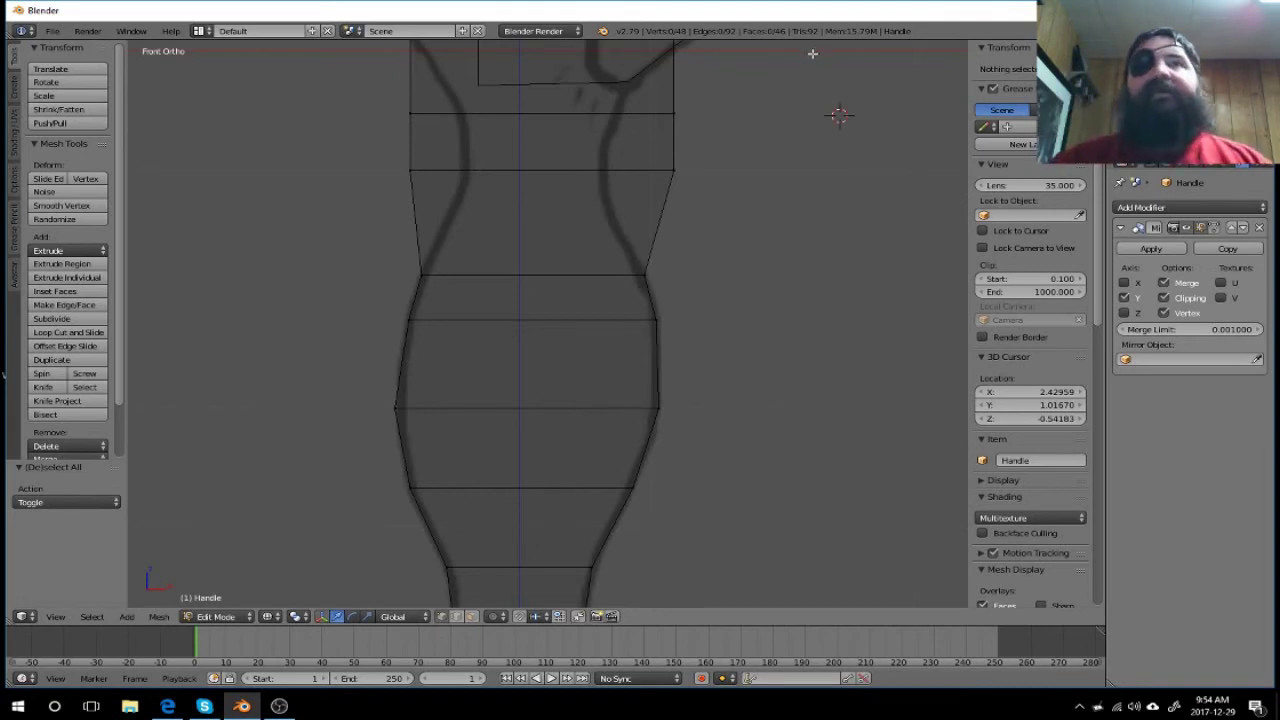
Step: Move a right-side vertex of the top section inward 0.5583 along X toward the outline
mouse_move(829, 220)
middle_mouse_down("shift")
mouse_move(806, 390)
mouse_move(869, 464)
middle_mouse_up("shift")
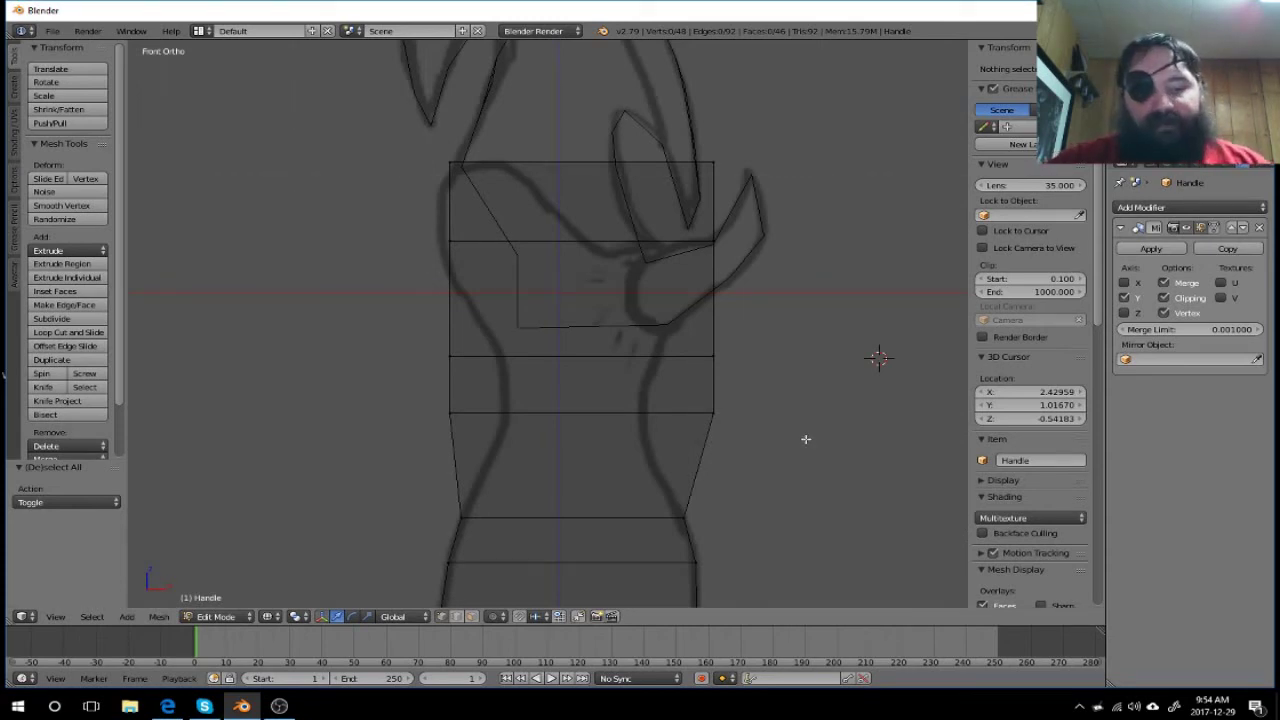
key("b")
left_click_drag(766, 391, 686, 443)
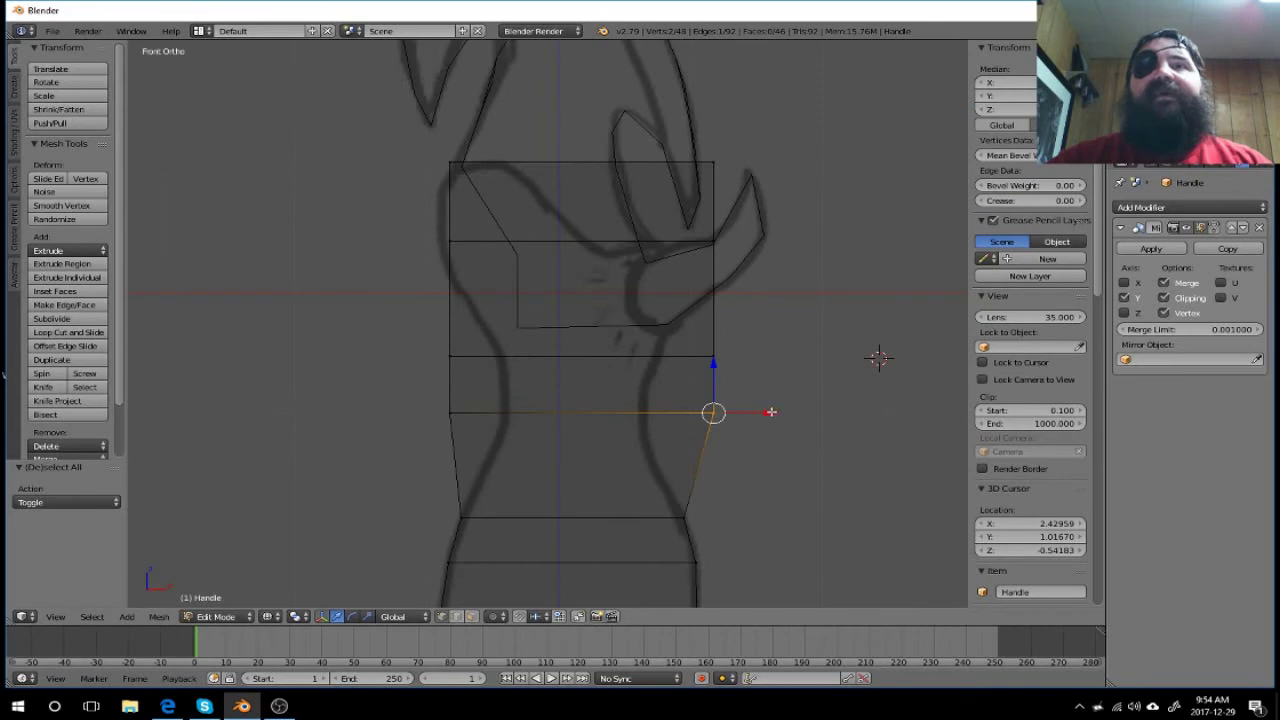
key("g")
key("x")
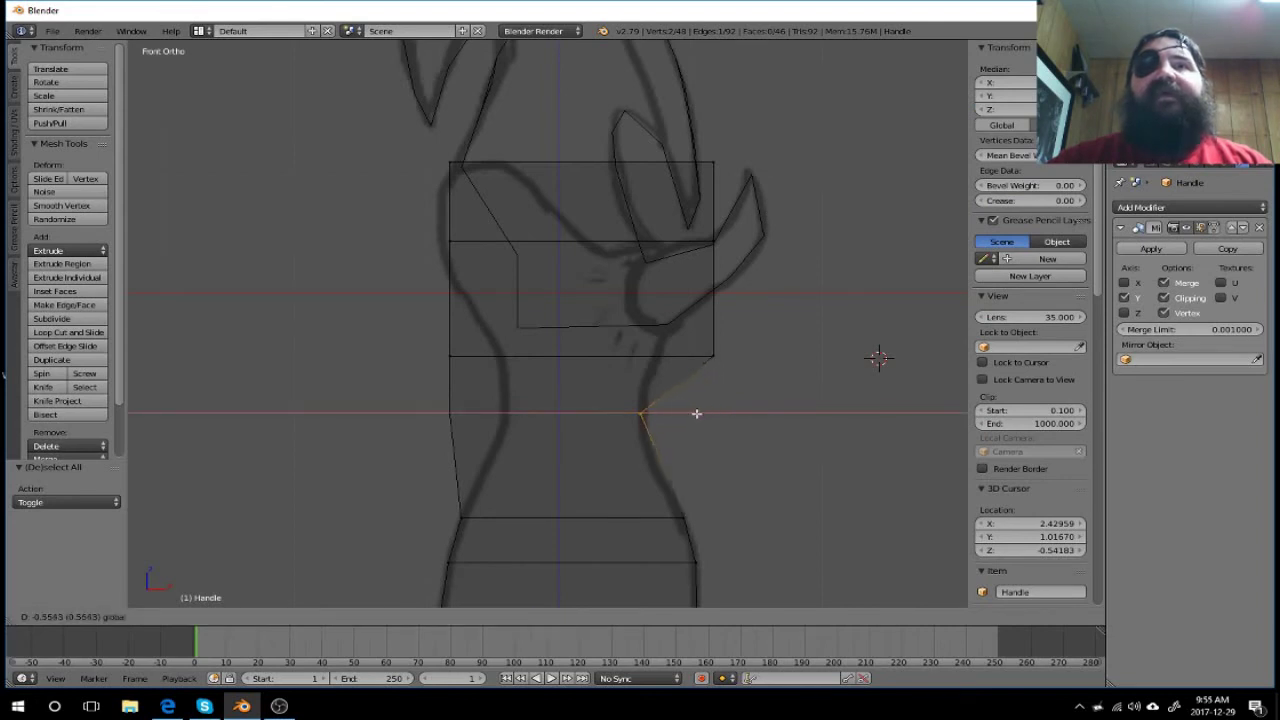
Step: Pull the waist row's left vertex inward along X onto the sketch line
left_click(697, 413)
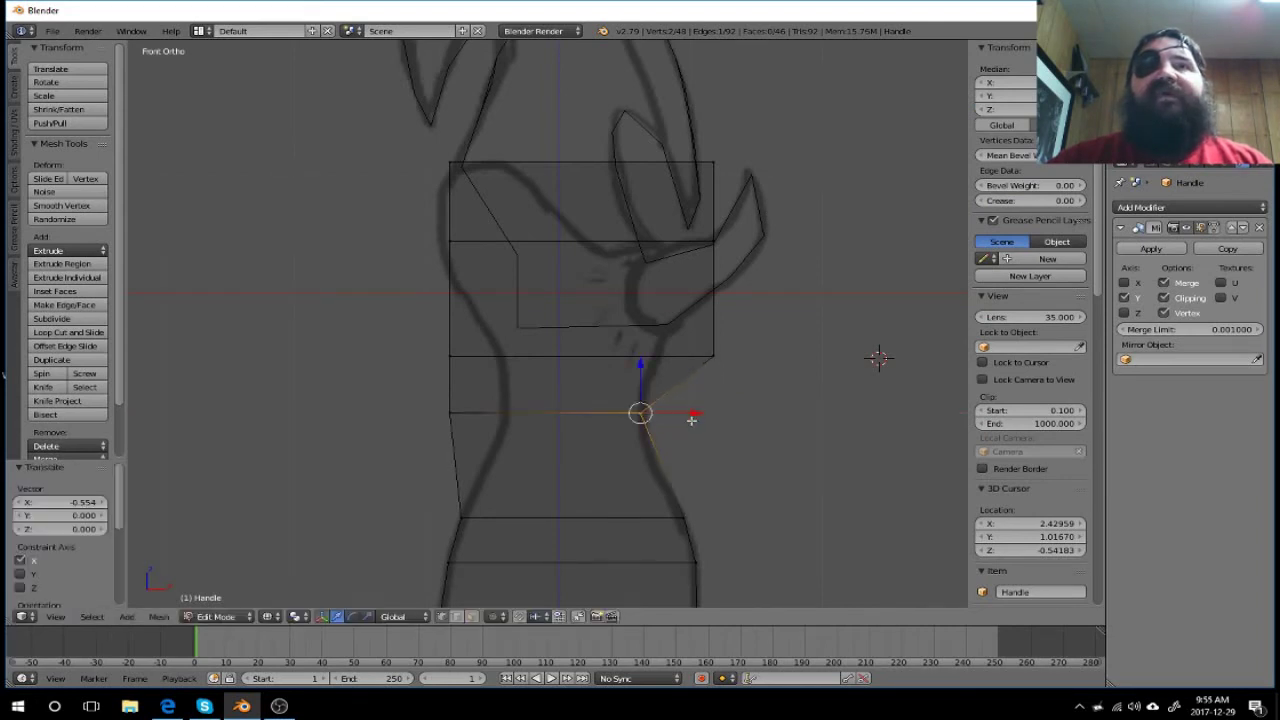
key("a")
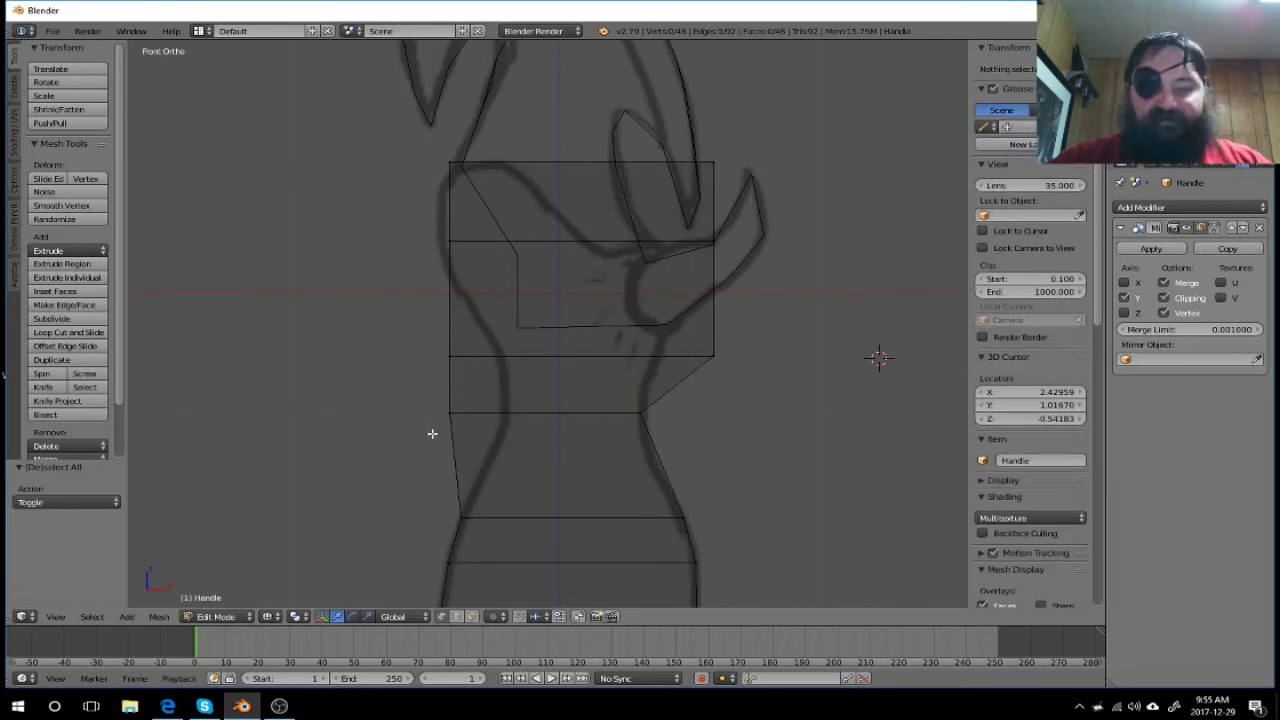
key("b")
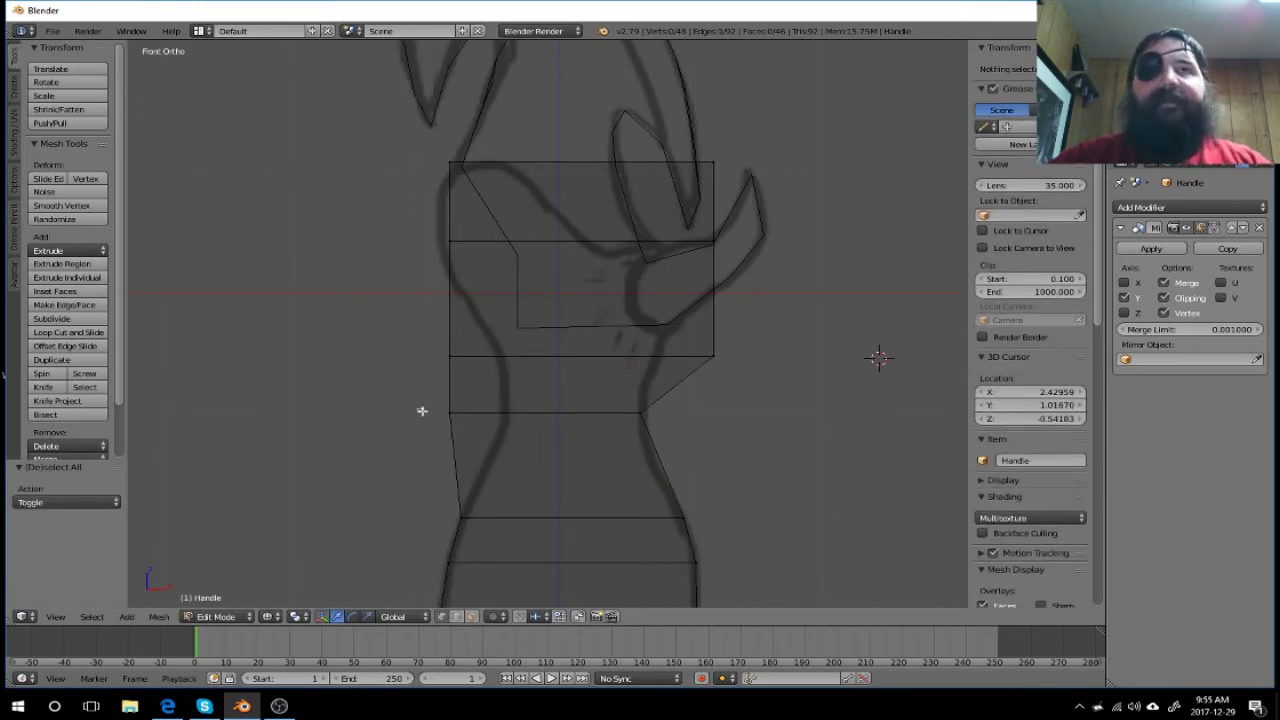
left_click_drag(417, 410, 489, 423)
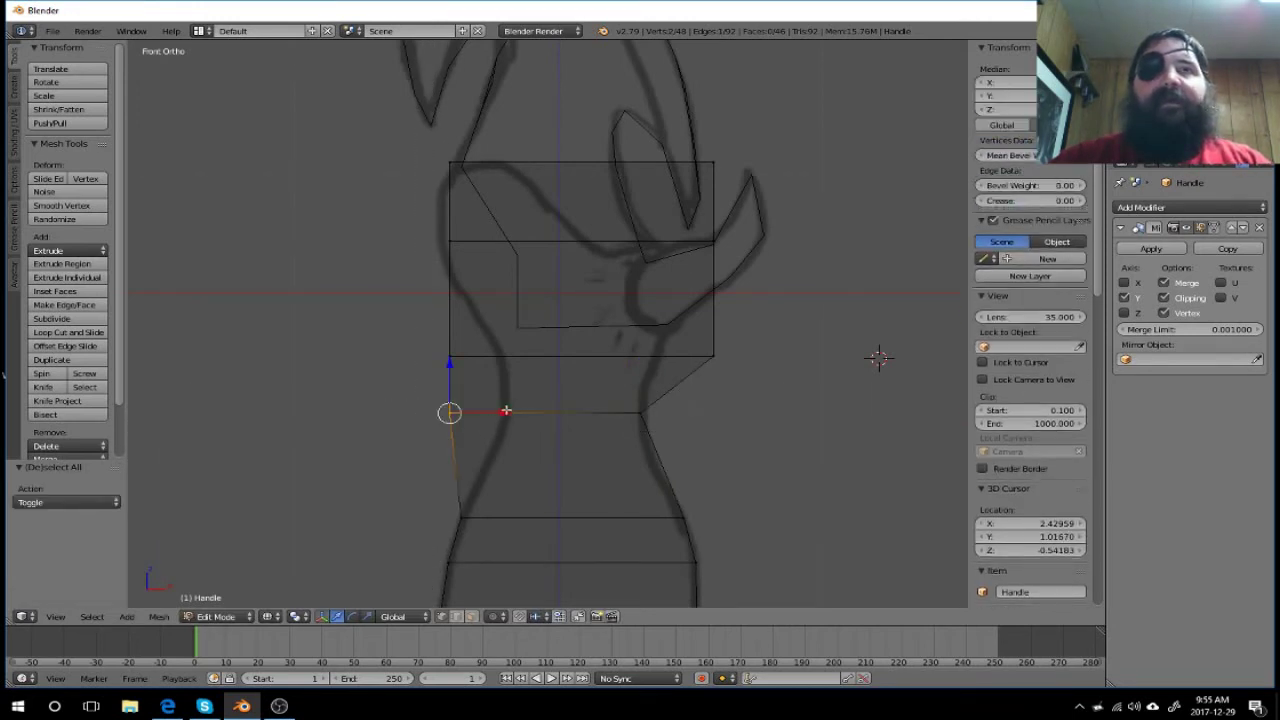
key("g")
key("x")
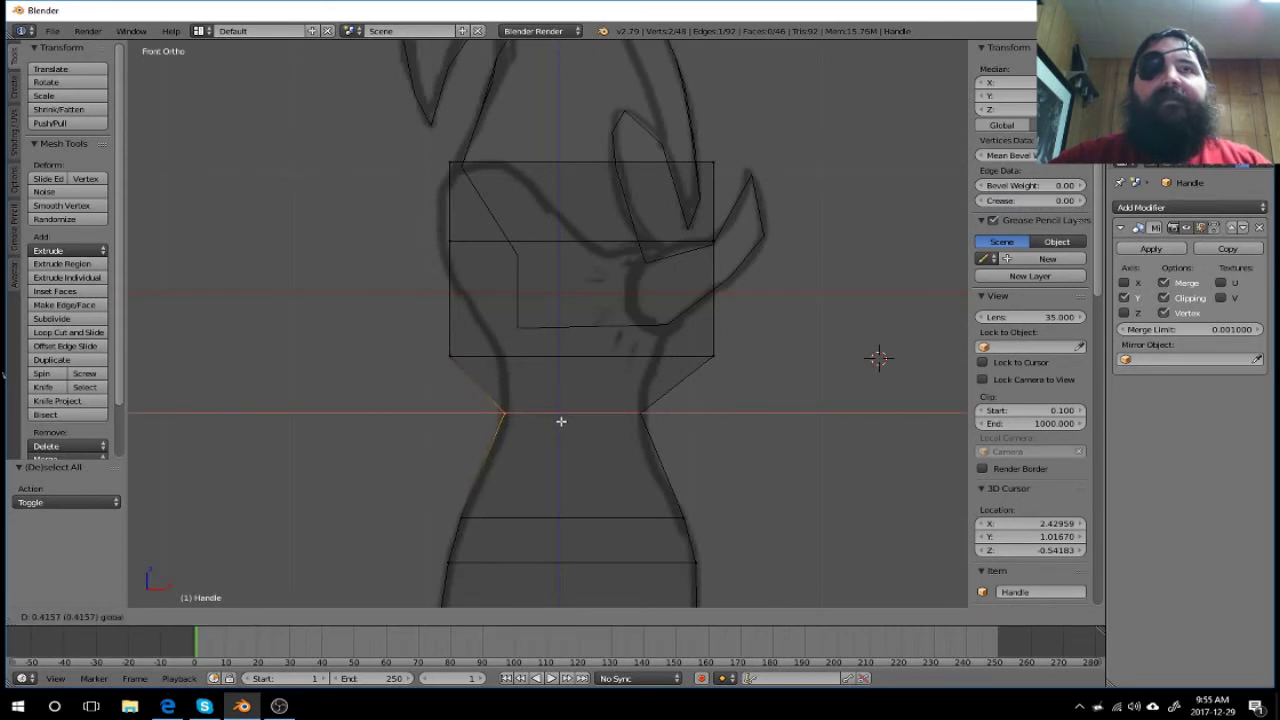
left_click(561, 421)
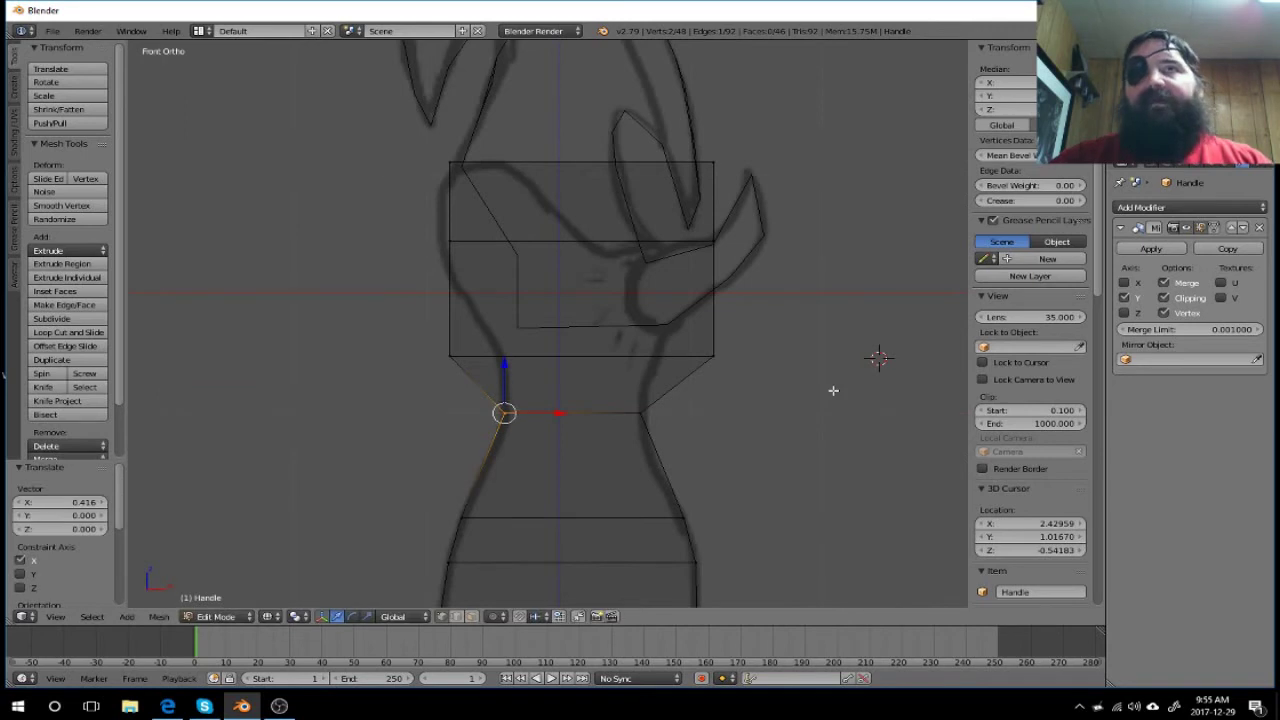
Step: Slide both side vertices of the row above inward along X to match the sketched neck
key("a")
key("b")
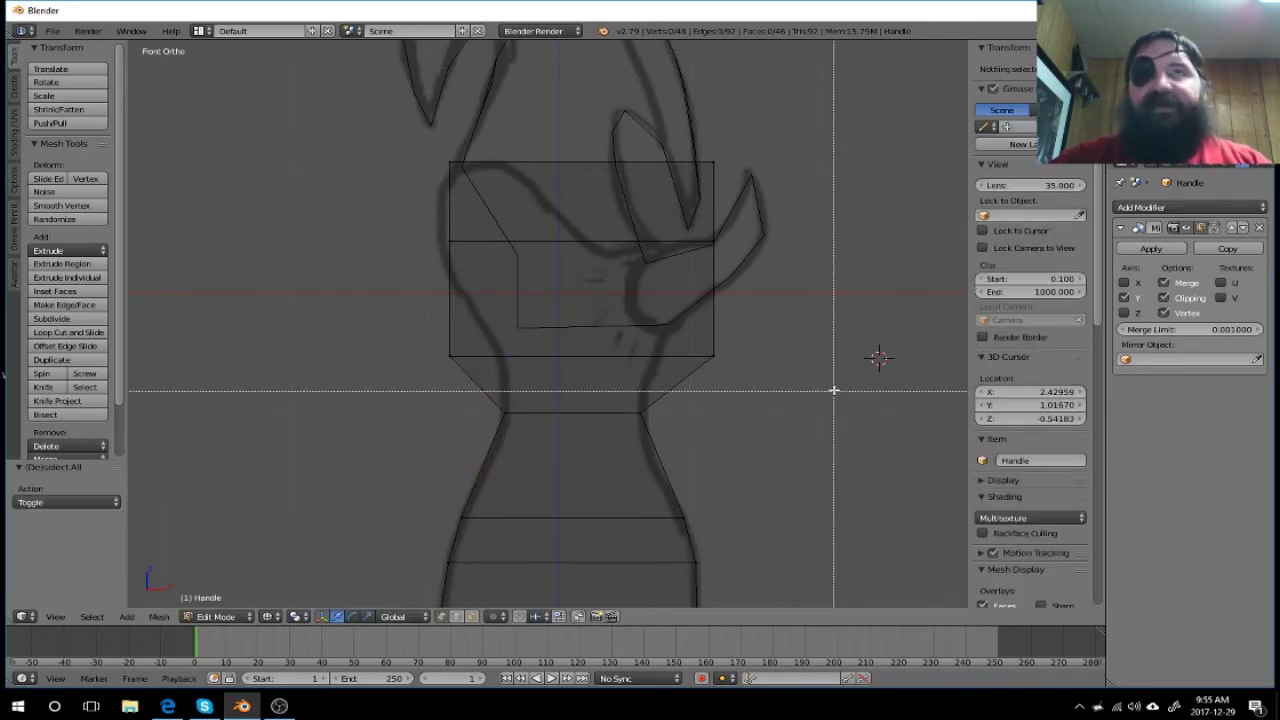
left_click_drag(792, 349, 690, 366)
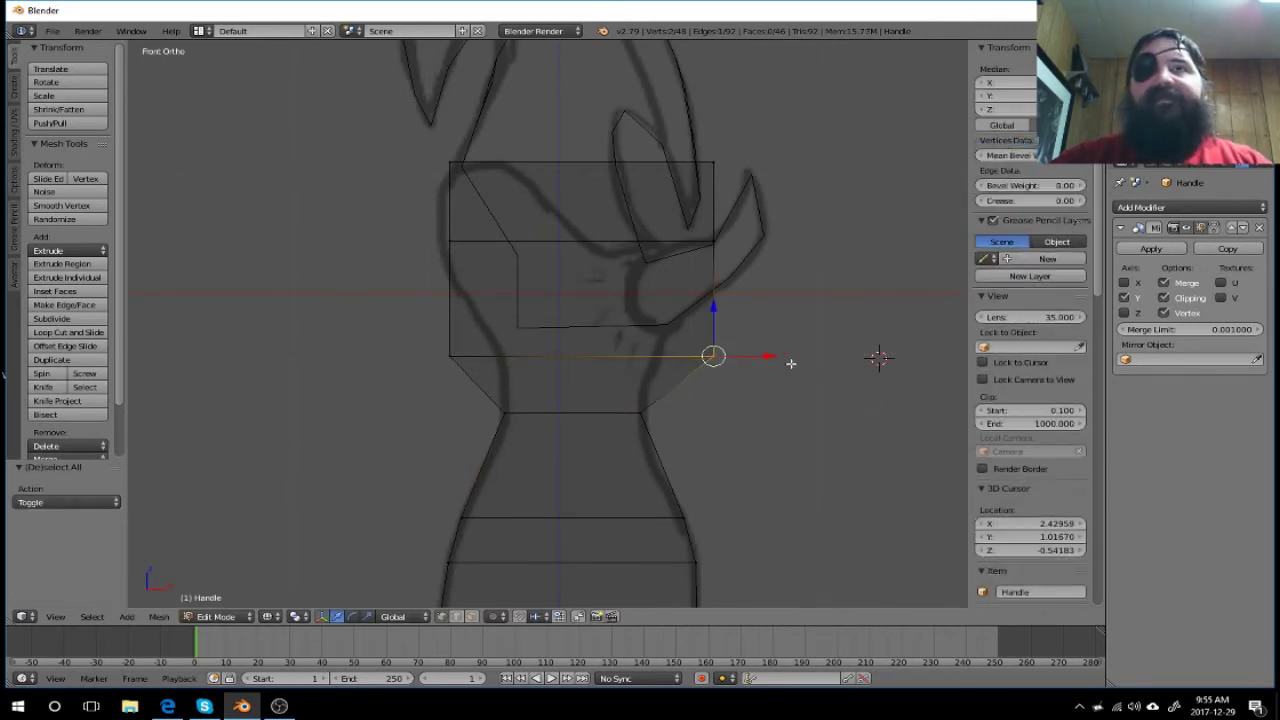
key("g")
key("x")
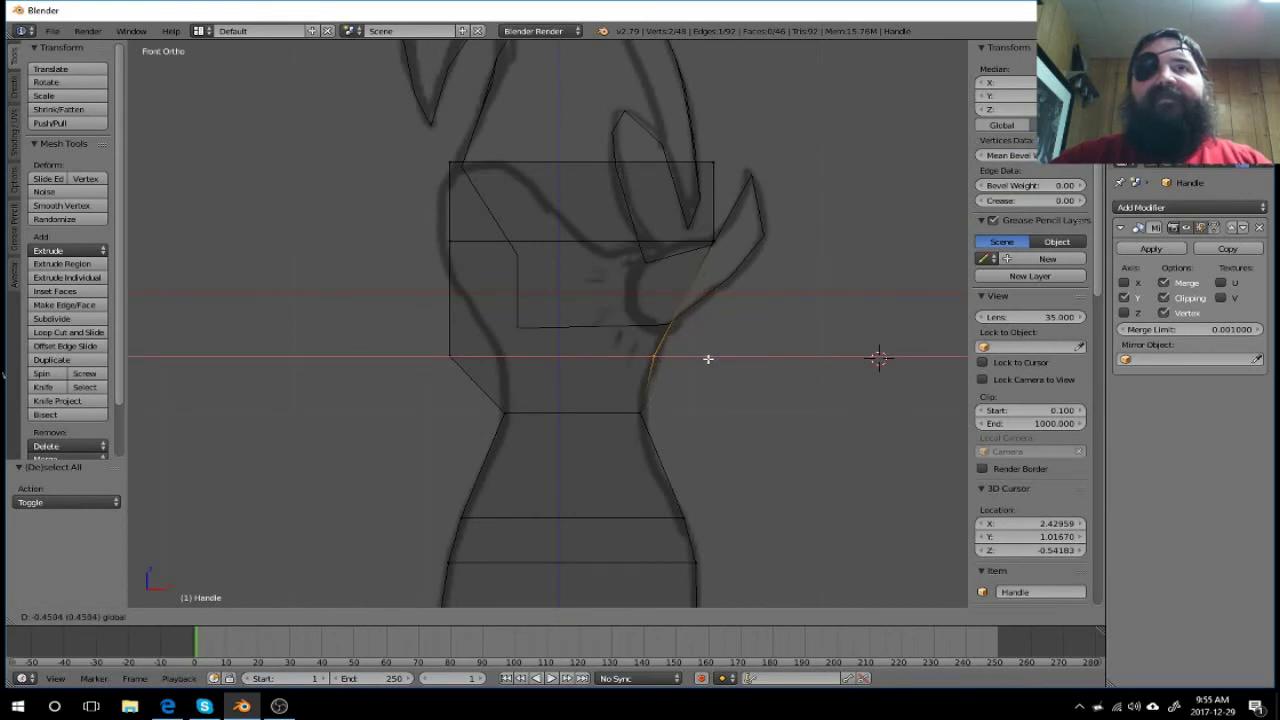
left_click(708, 358)
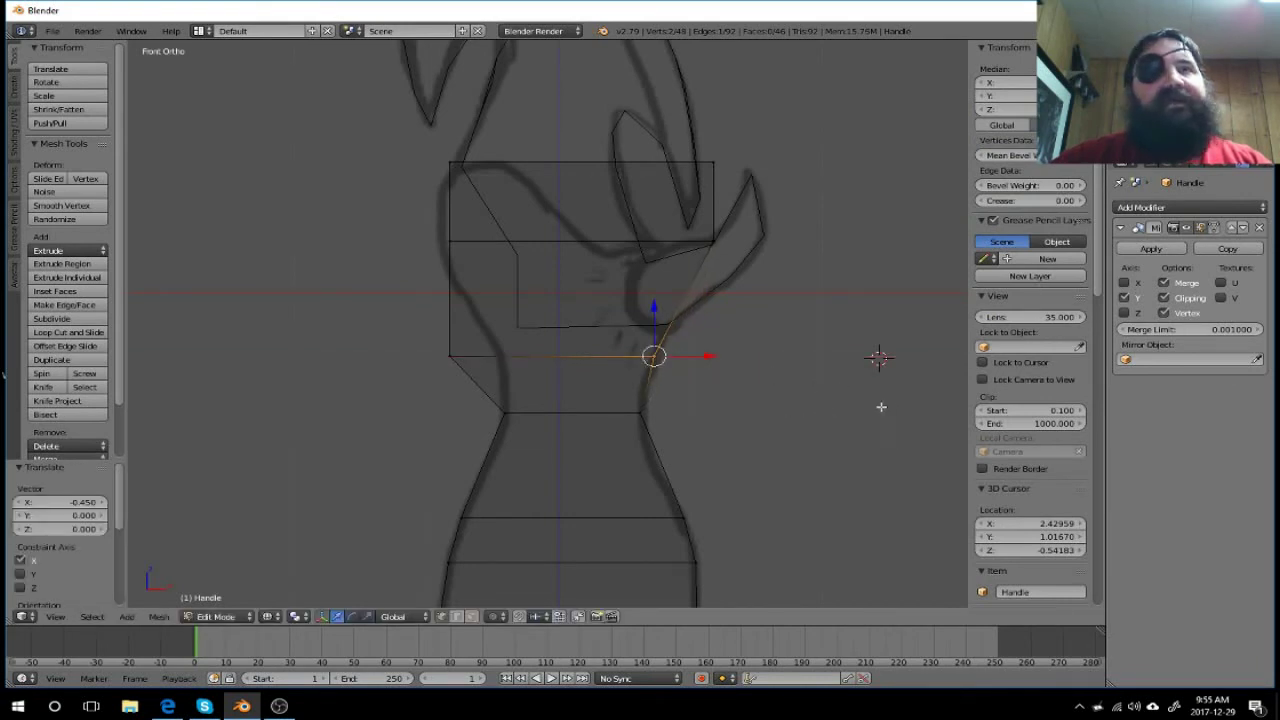
key("a")
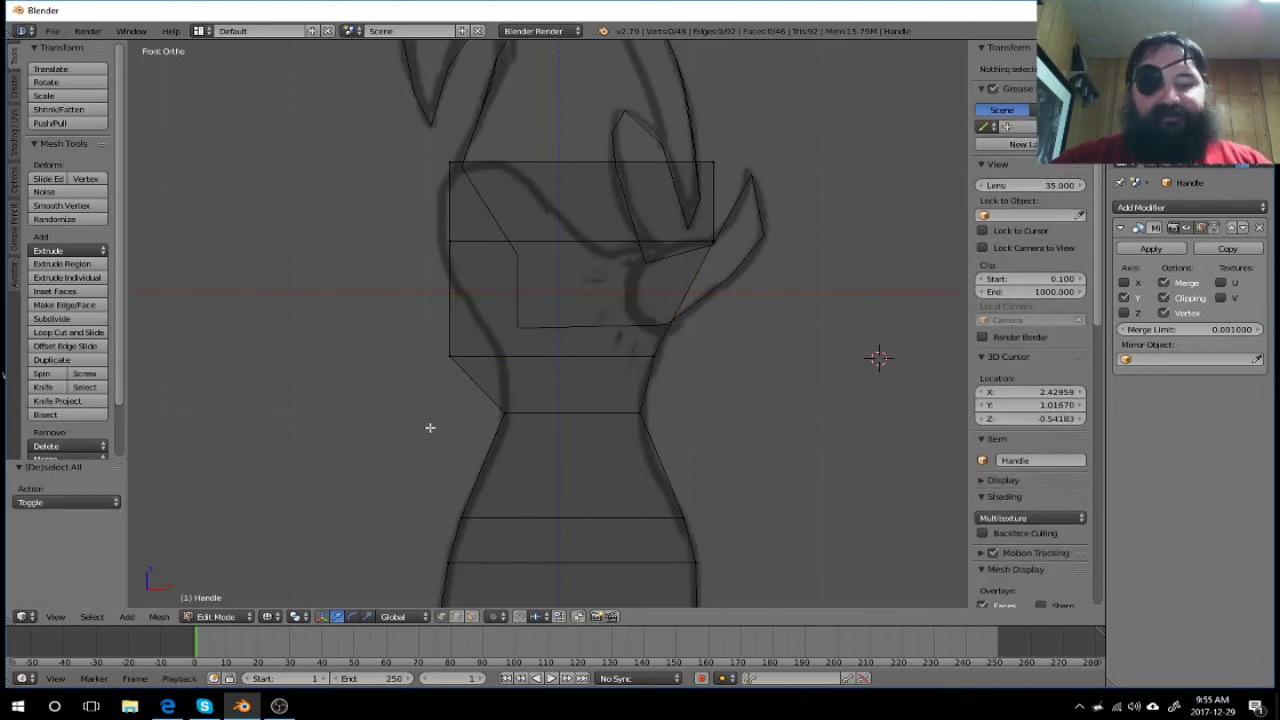
key("b")
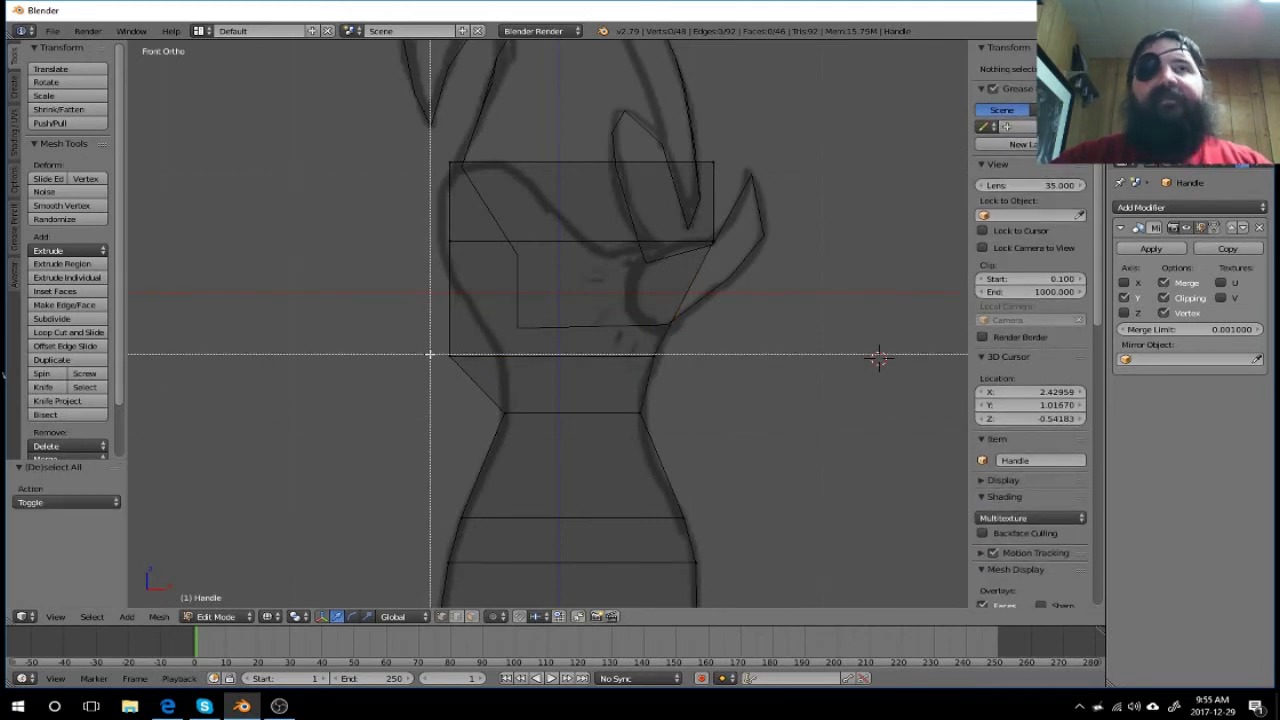
mouse_move(429, 345)
left_mouse_down()
mouse_move(472, 365)
mouse_move(553, 361)
left_mouse_up()
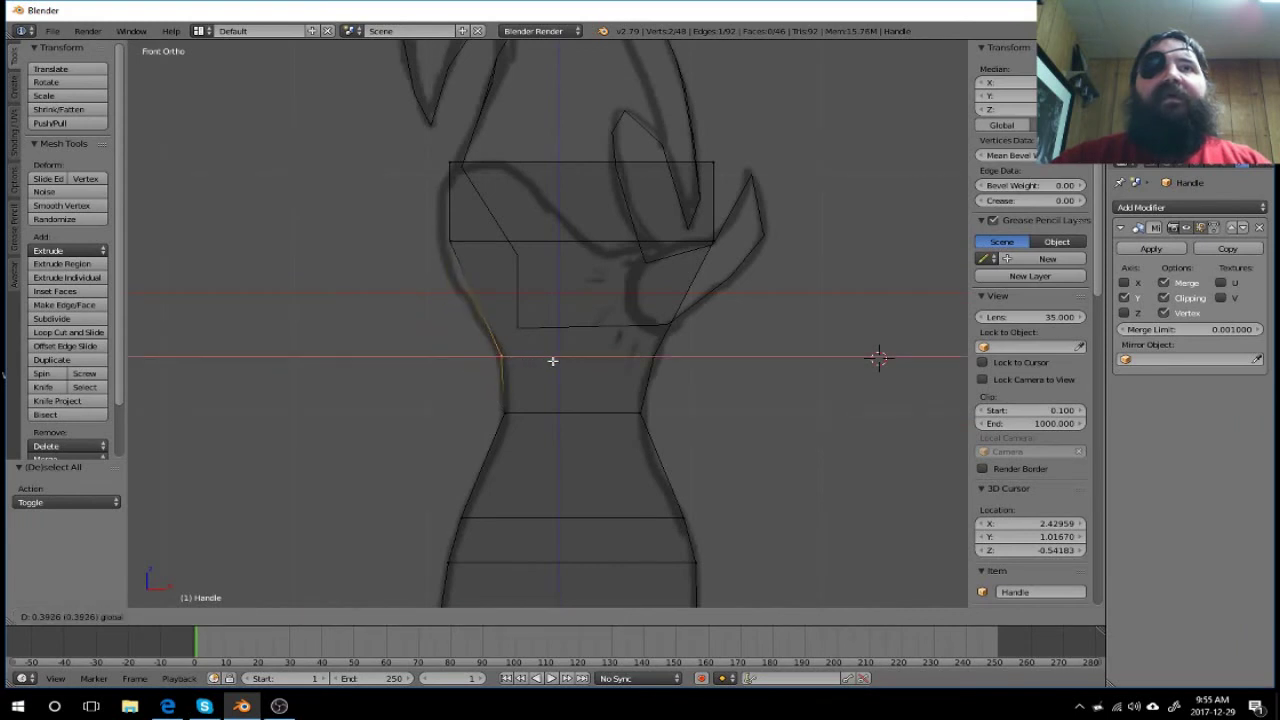
left_click(553, 361)
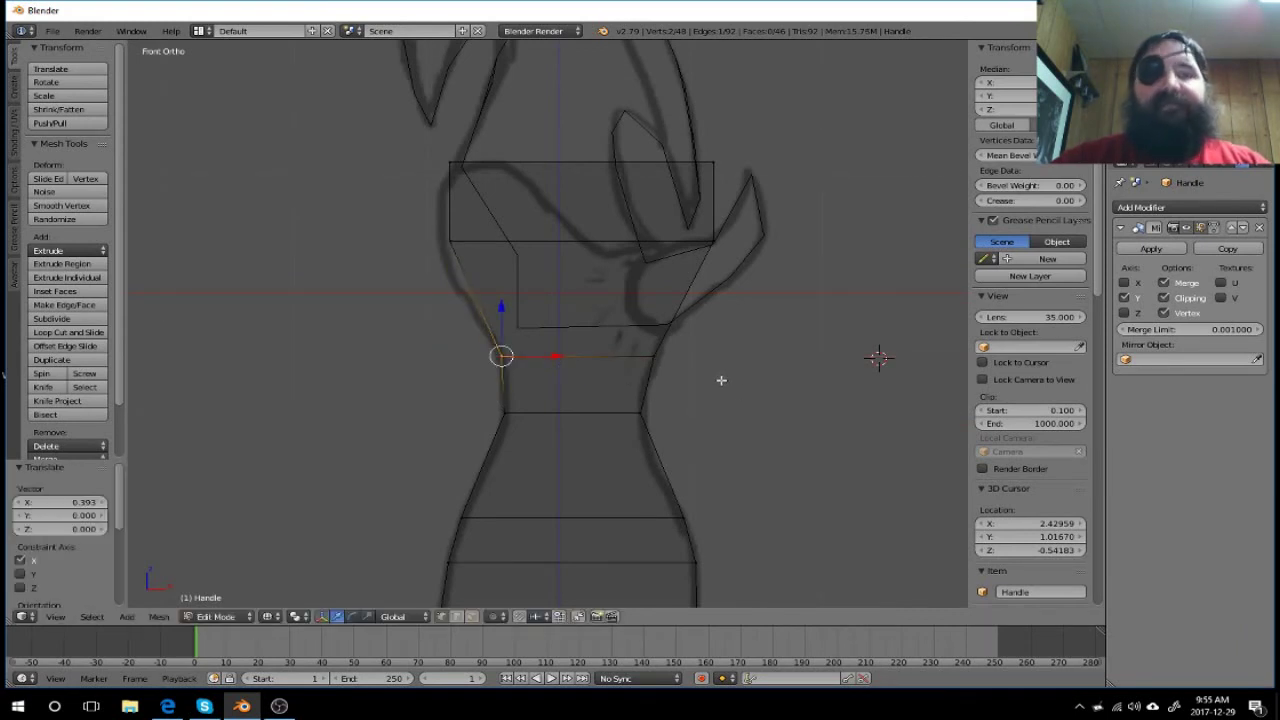
key("a")
key("v")
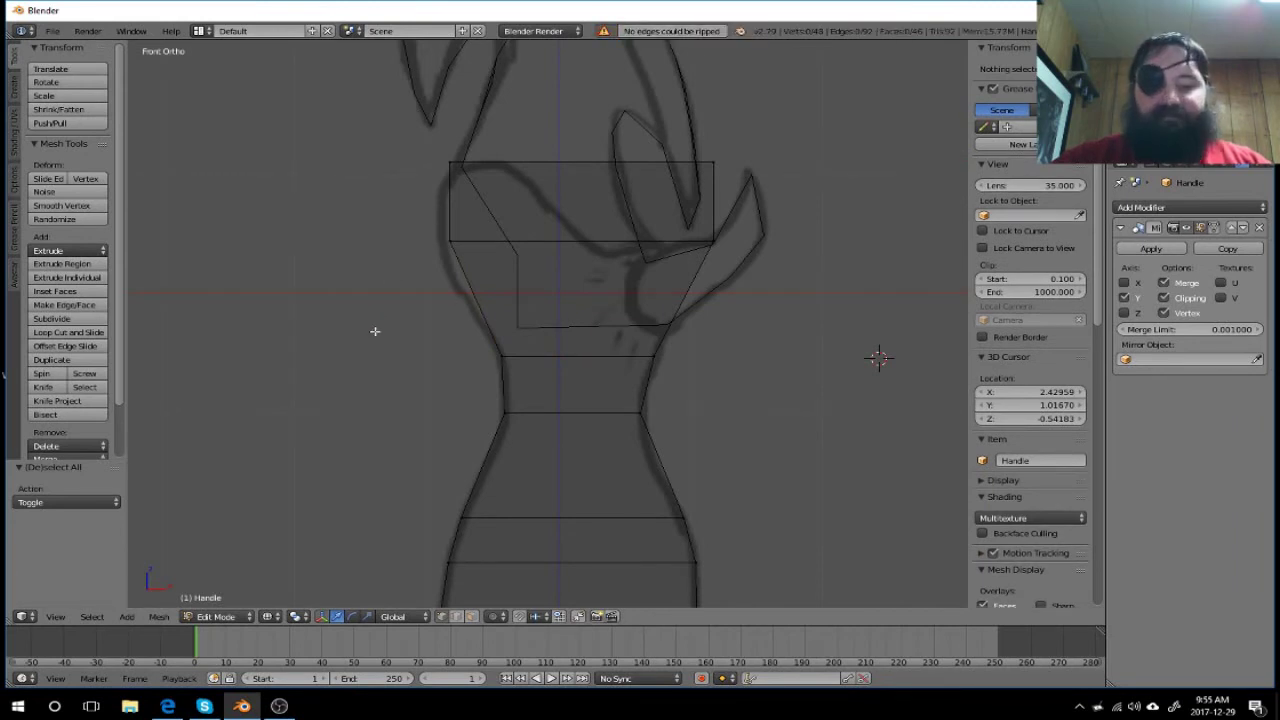
Step: Slide the upper row's left and right vertices along X onto the sketch's curve
key("b")
left_click_drag(383, 203, 468, 285)
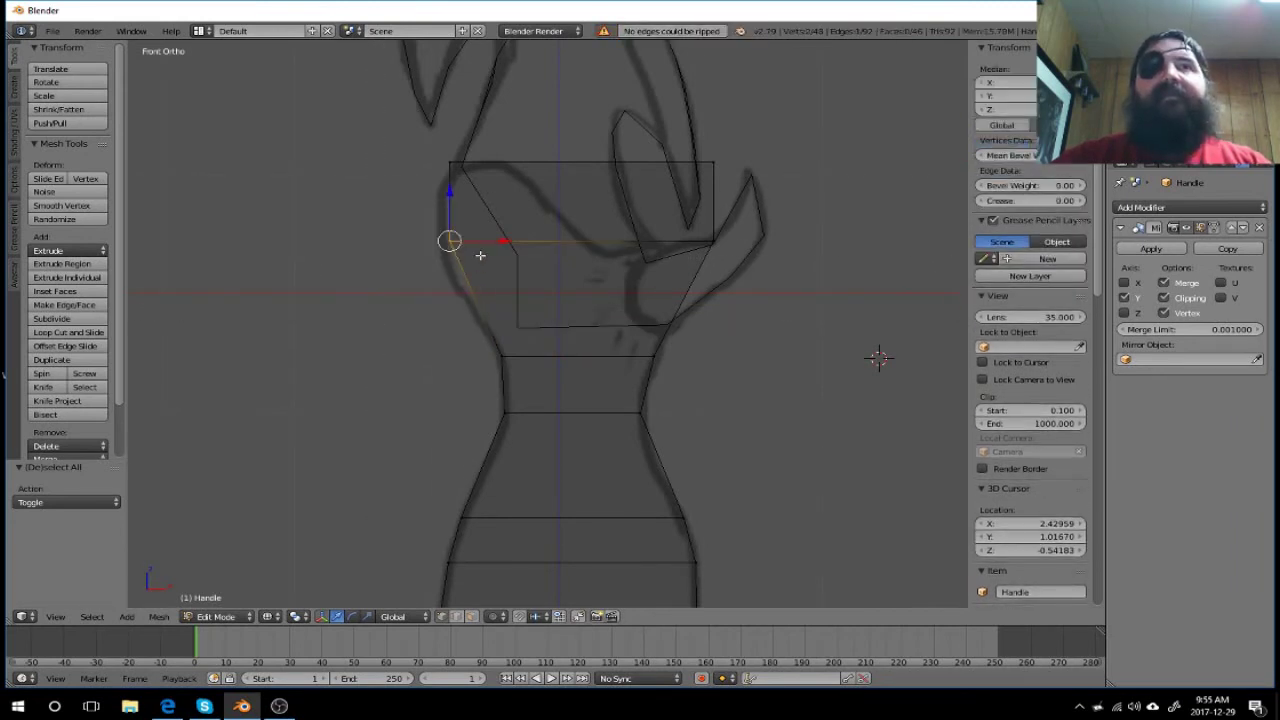
key("g")
key("x")
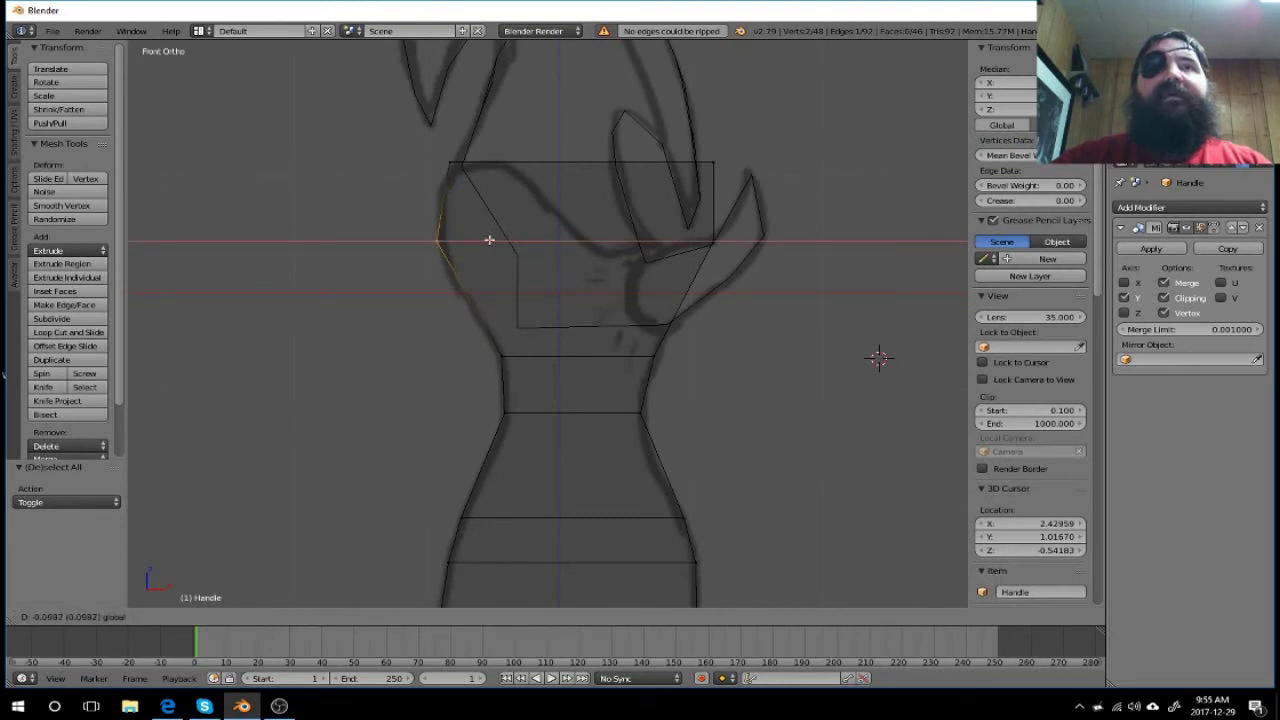
left_click(494, 240)
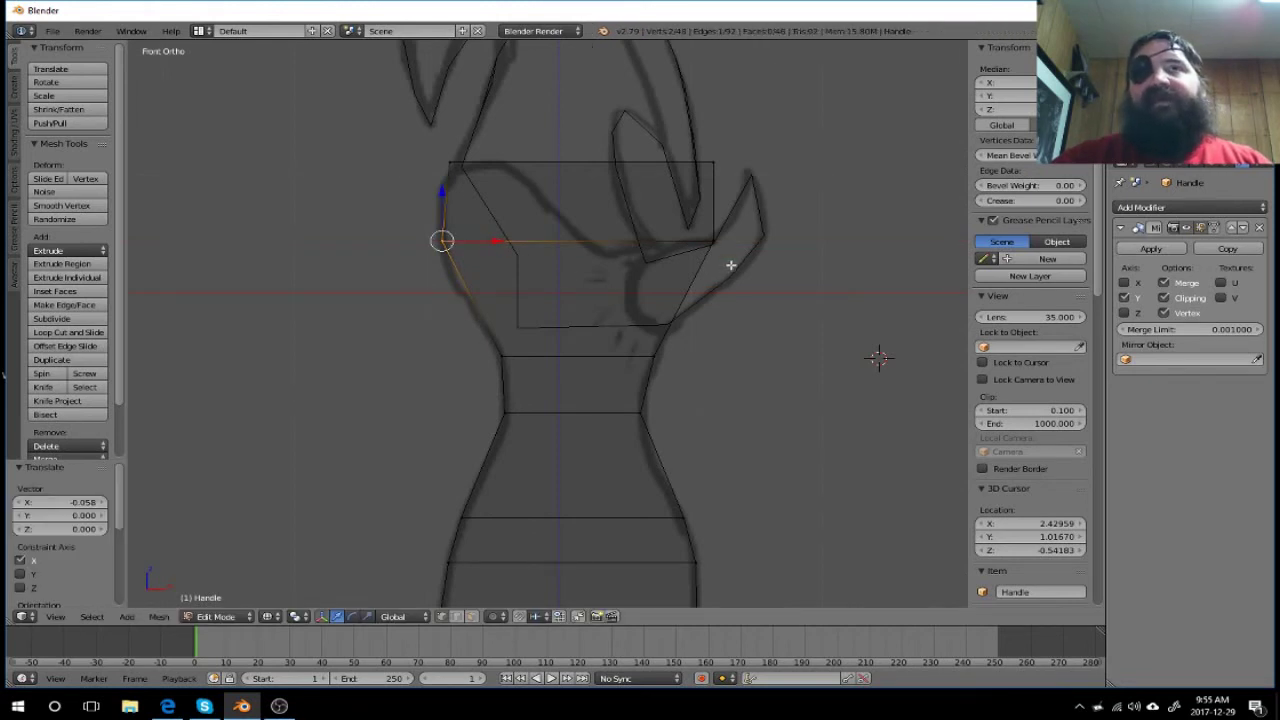
key("a")
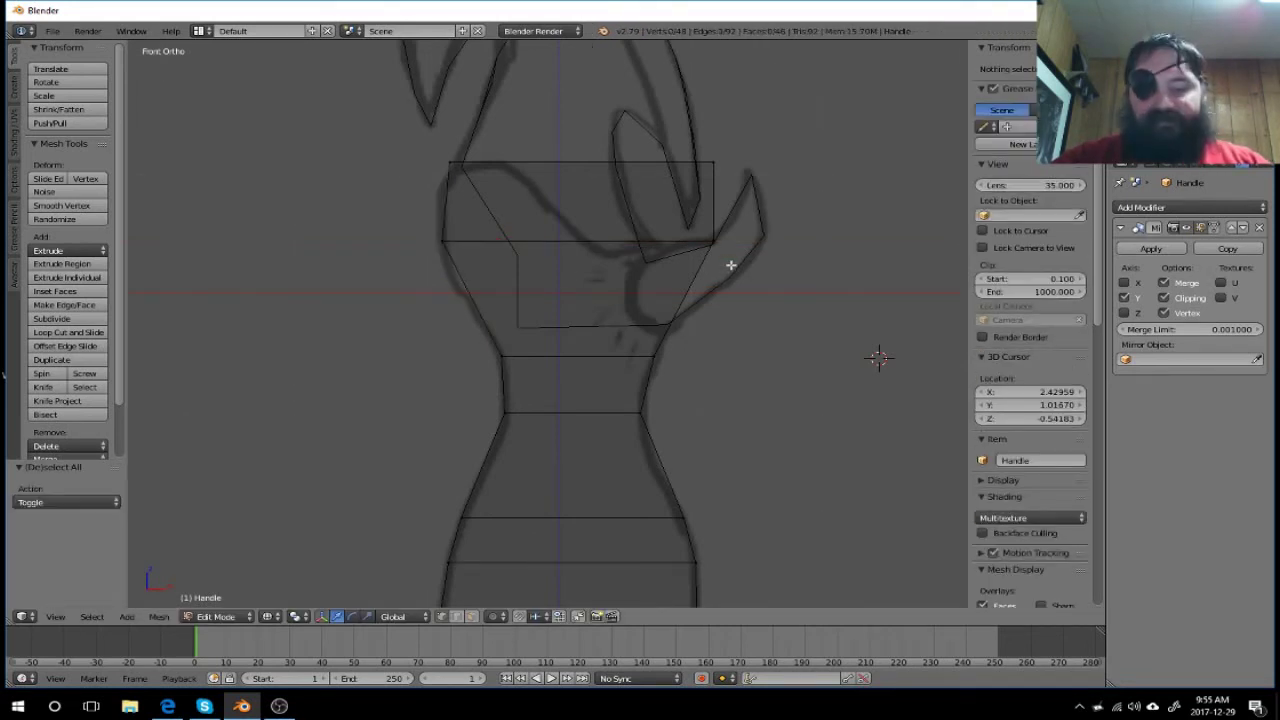
key("b")
left_click_drag(751, 212, 700, 262)
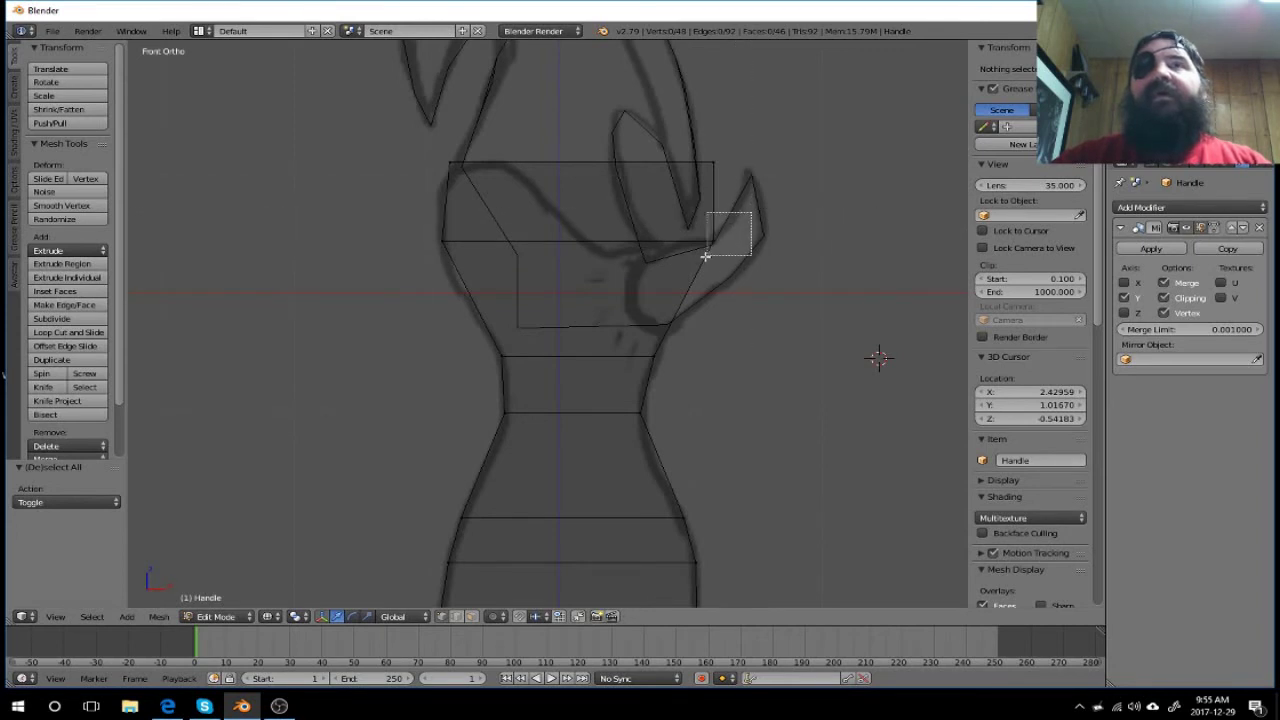
key("g")
key("x")
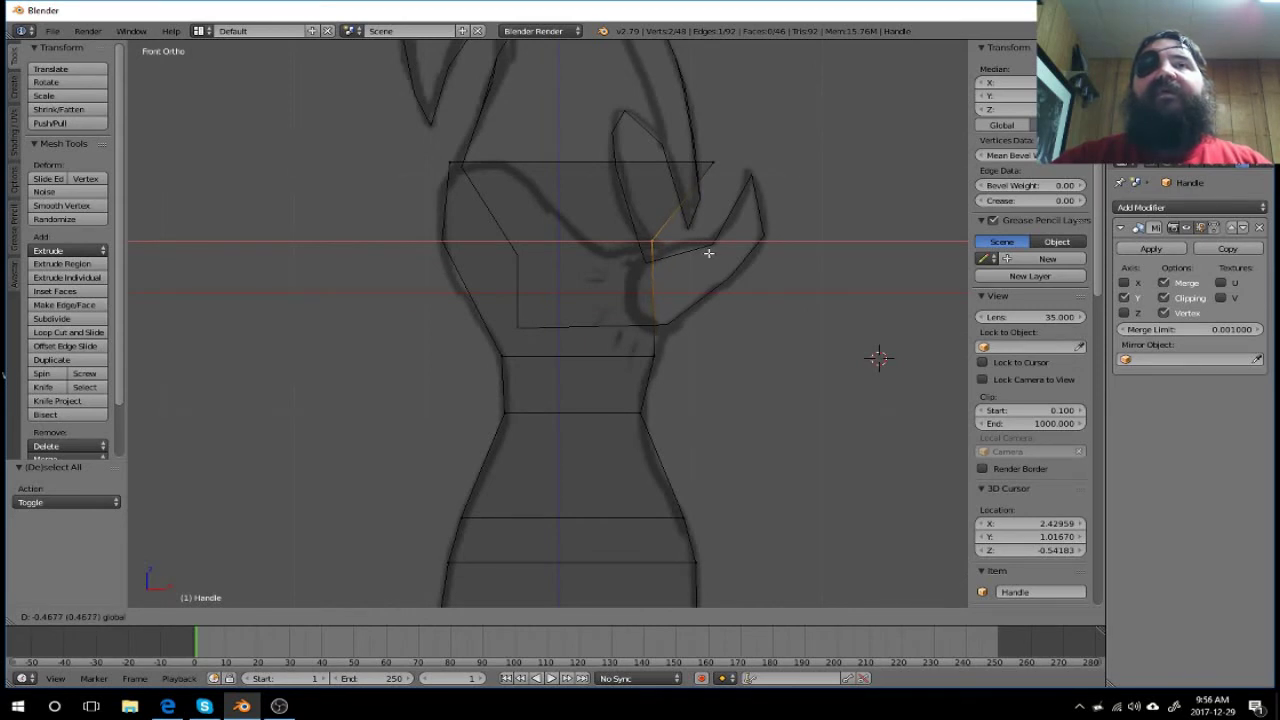
left_click(708, 253)
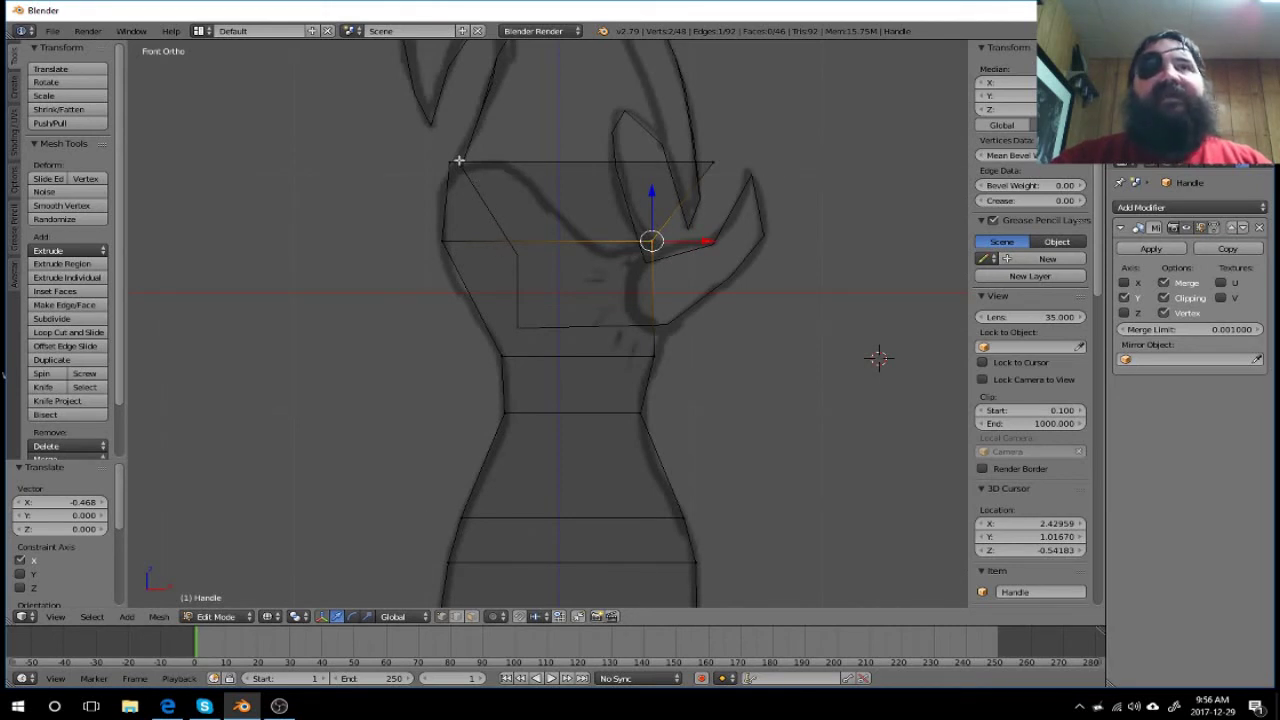
Step: Select the whole top edge of the mesh and shift it slightly
key("a")
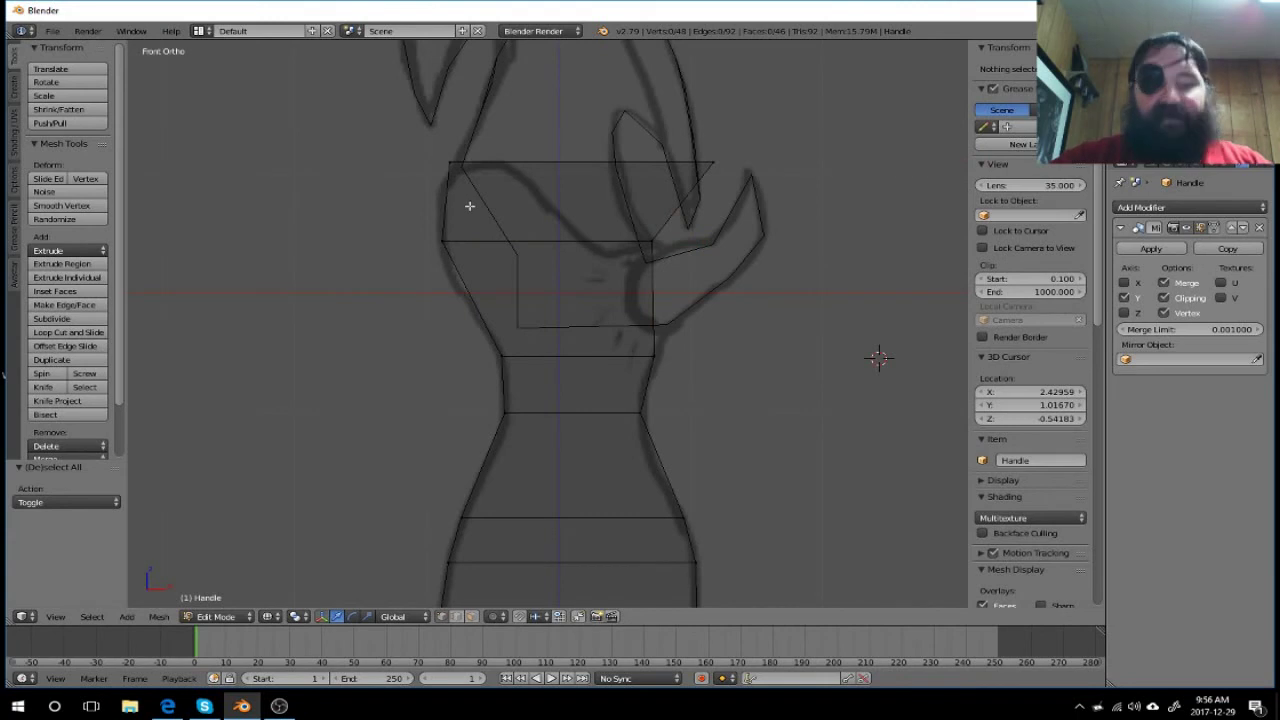
key("b")
left_click_drag(419, 141, 486, 173)
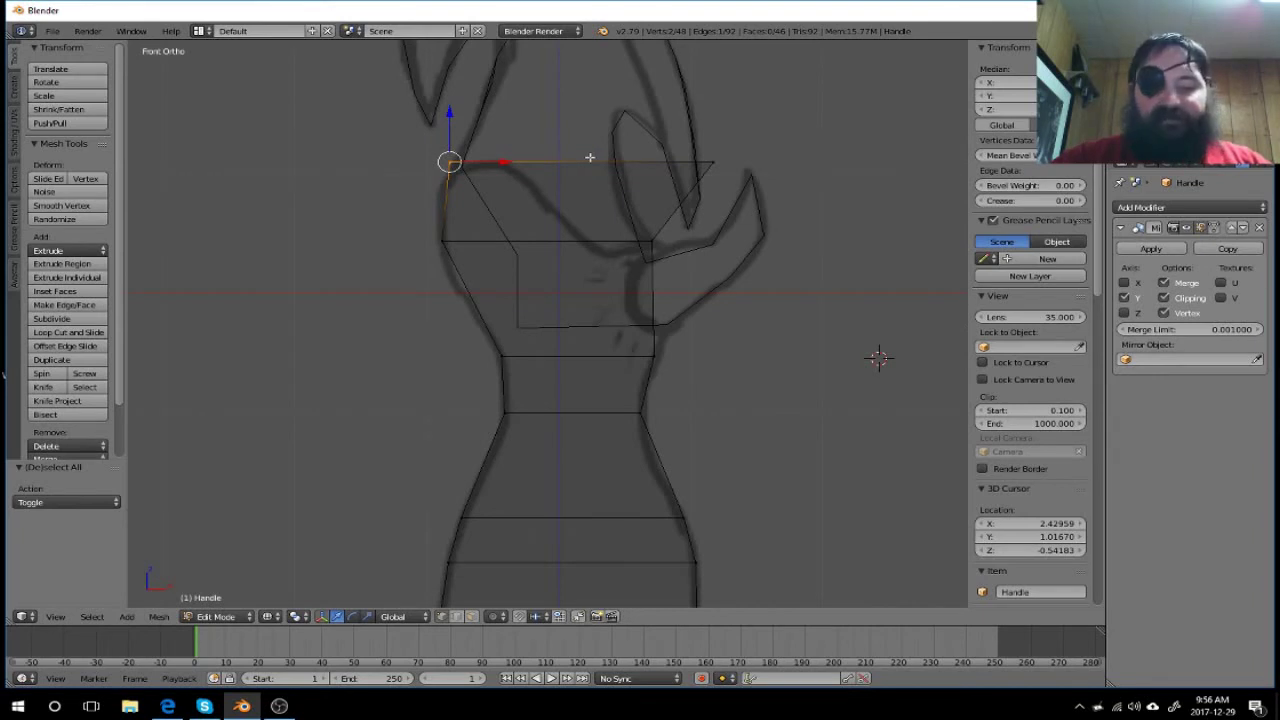
key("a")
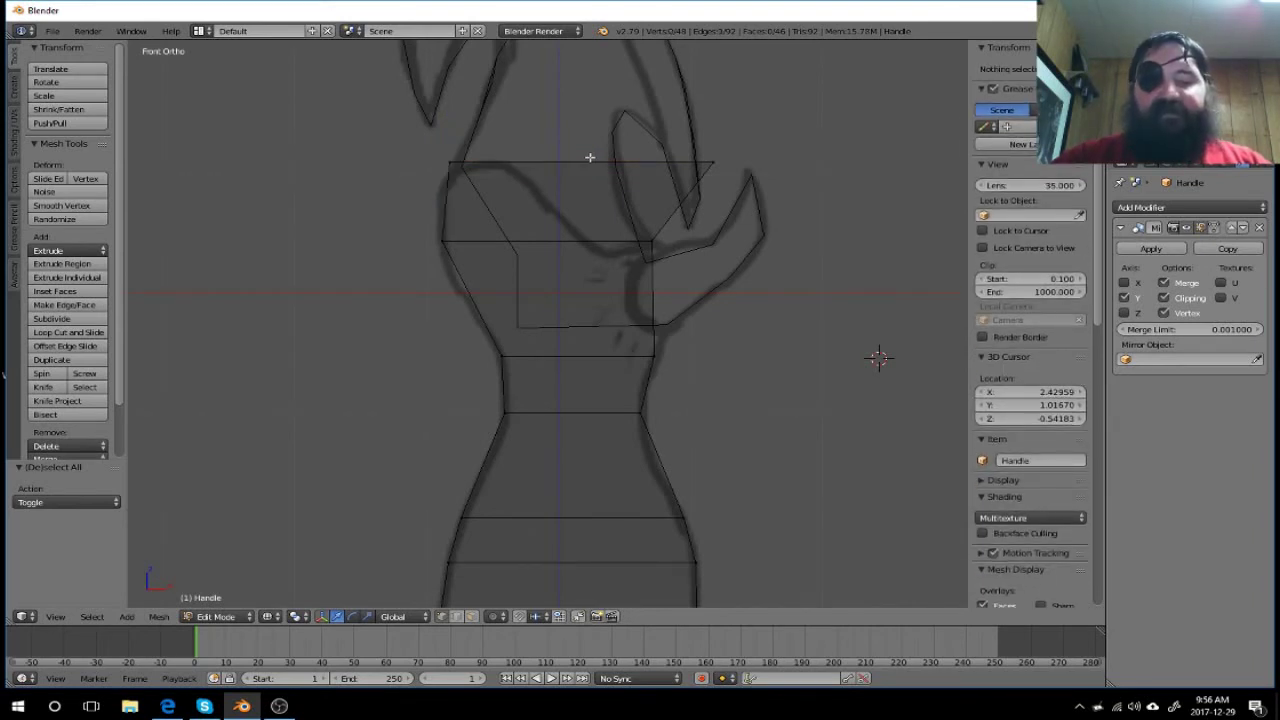
key("b")
left_click_drag(398, 148, 789, 194)
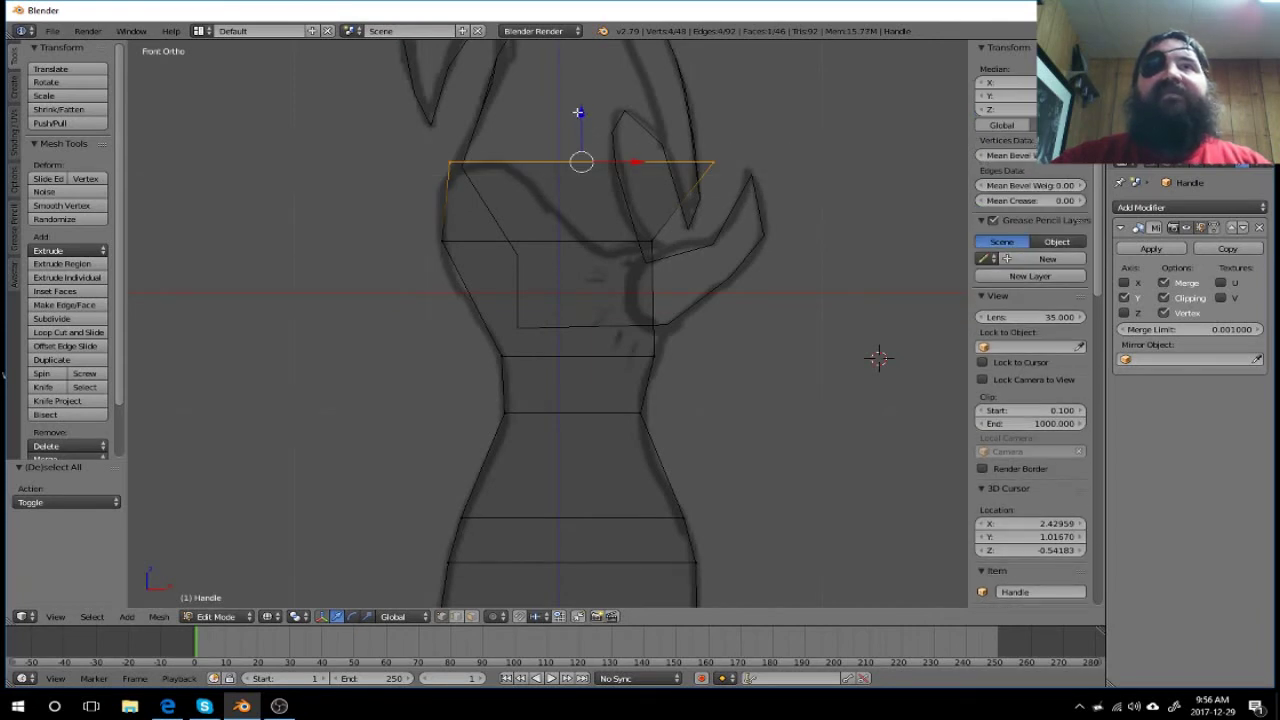
key("g")
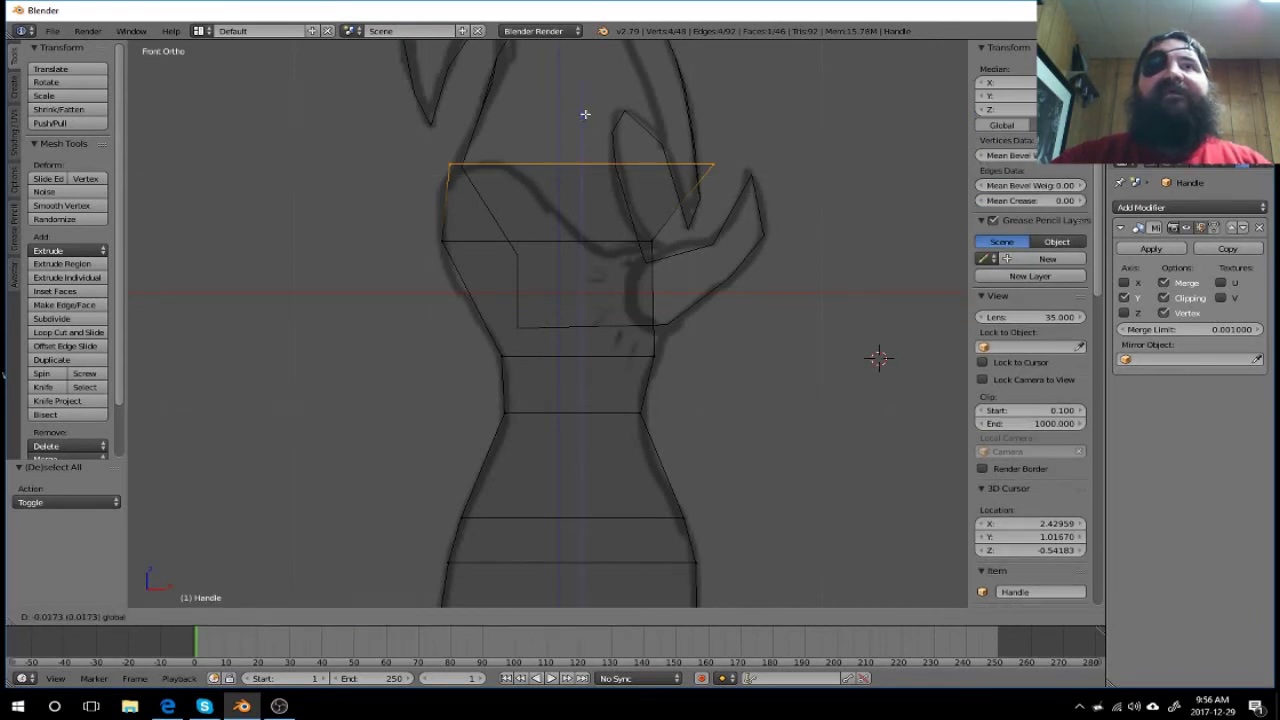
left_click(585, 114)
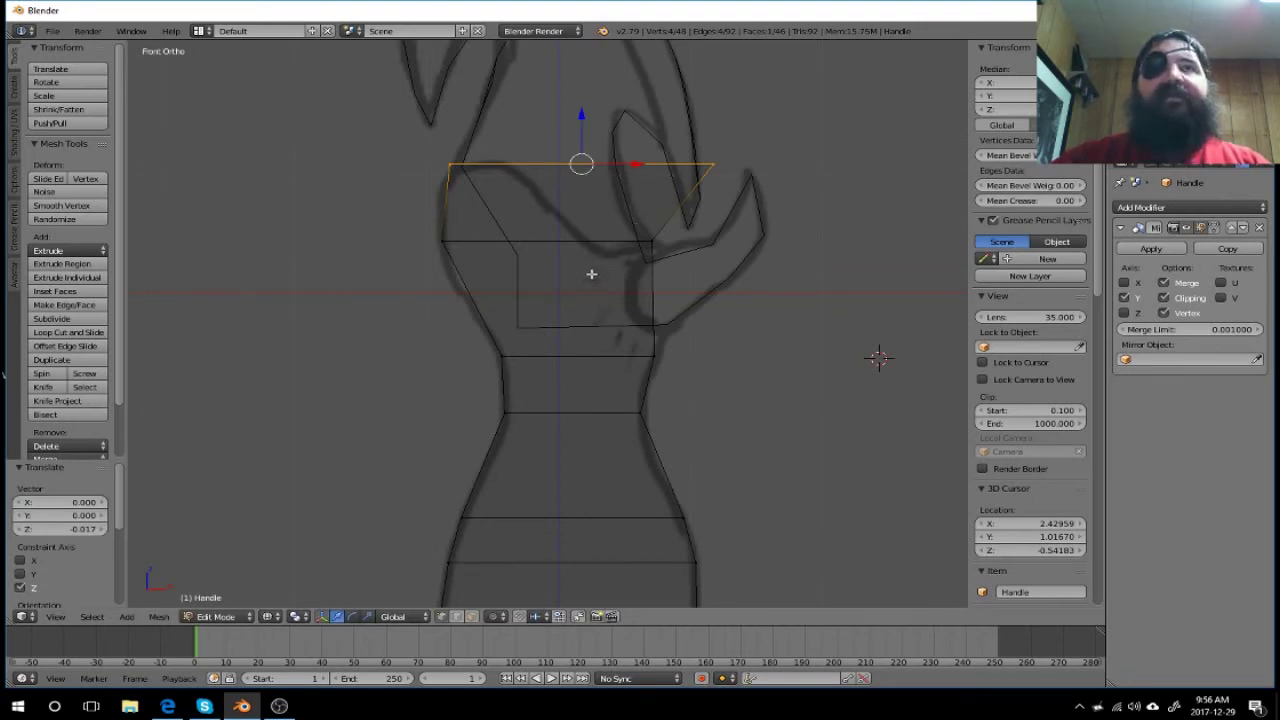
Step: Slide the top-left corner vertex sideways along X onto the sketch outline
key("a")
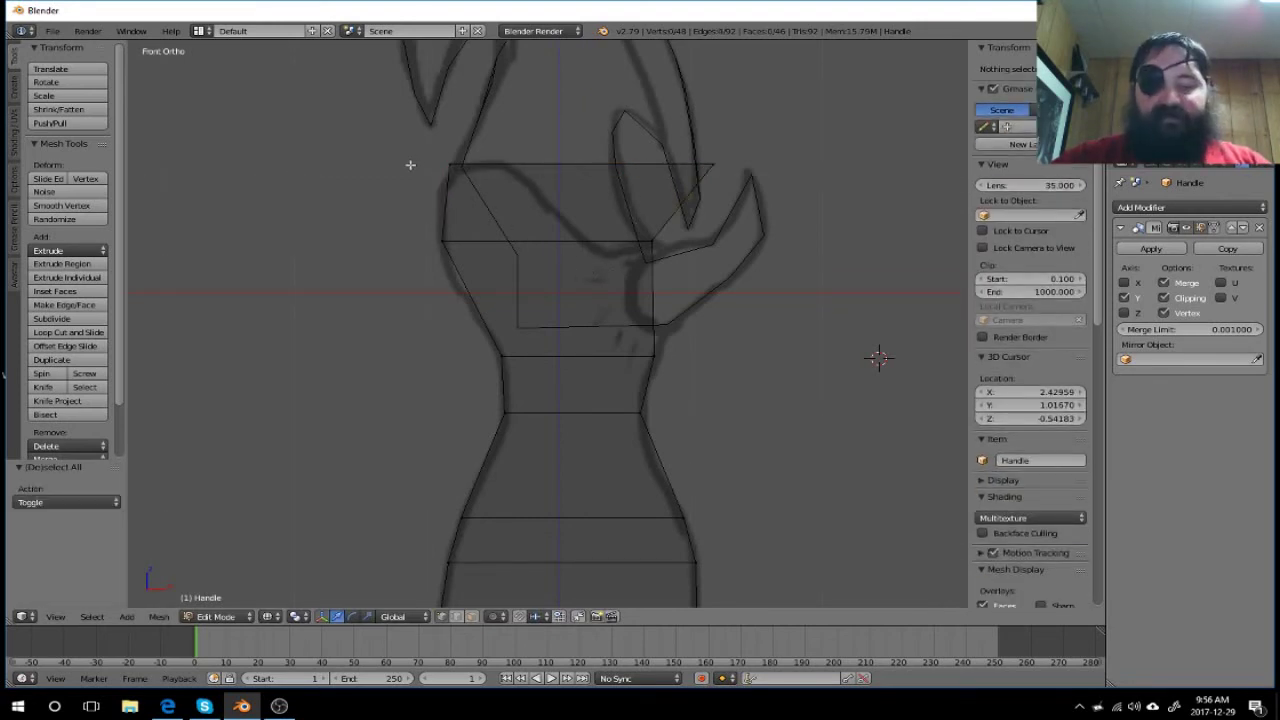
key("b")
left_click_drag(415, 145, 472, 178)
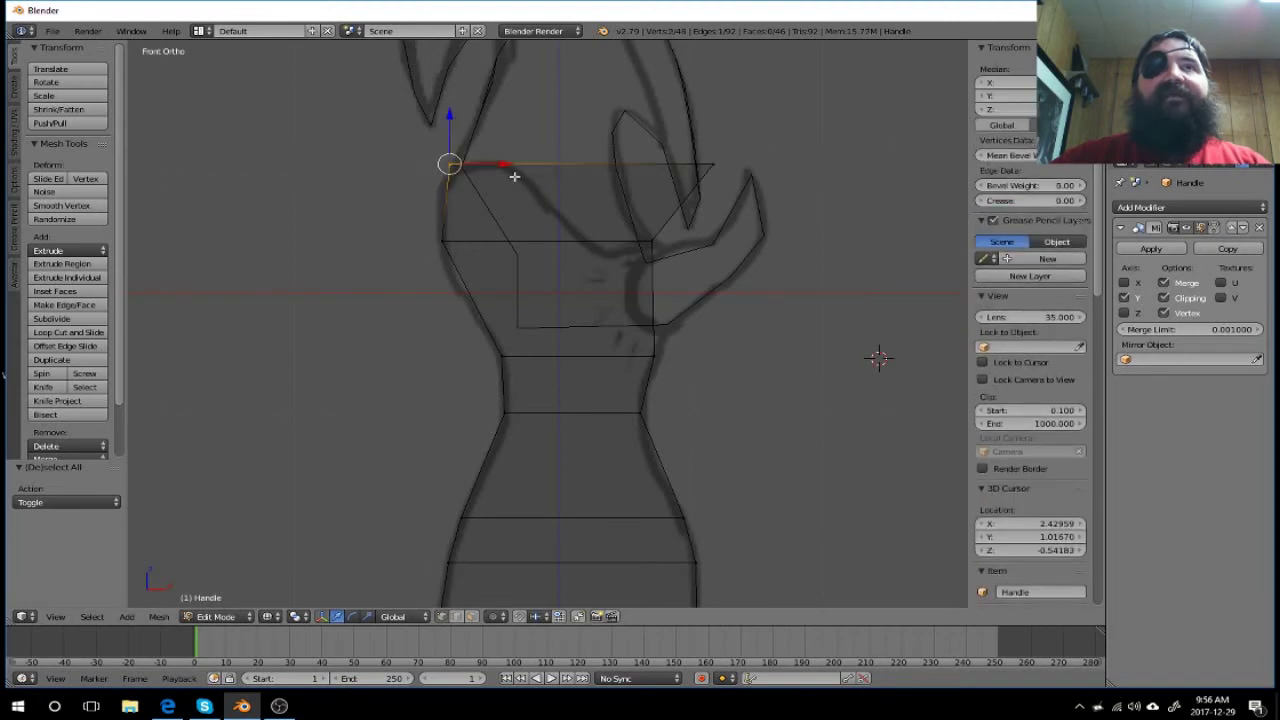
key("g")
key("x")
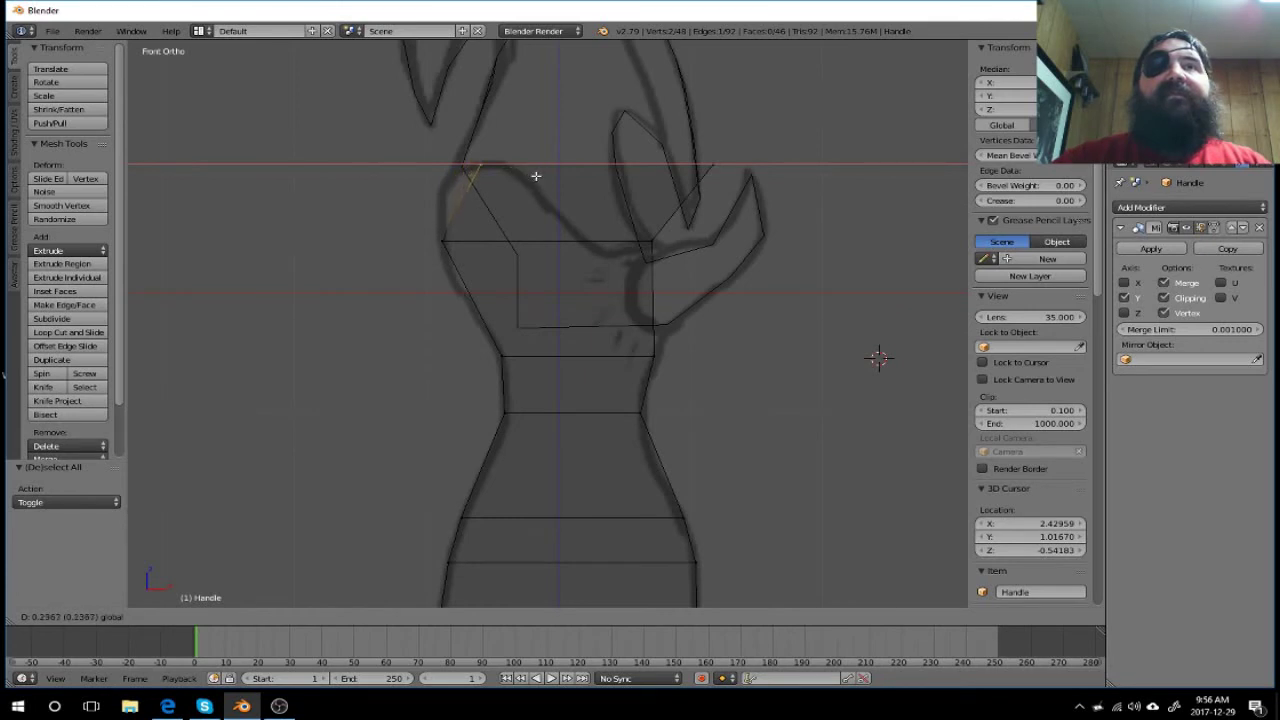
left_click(536, 176)
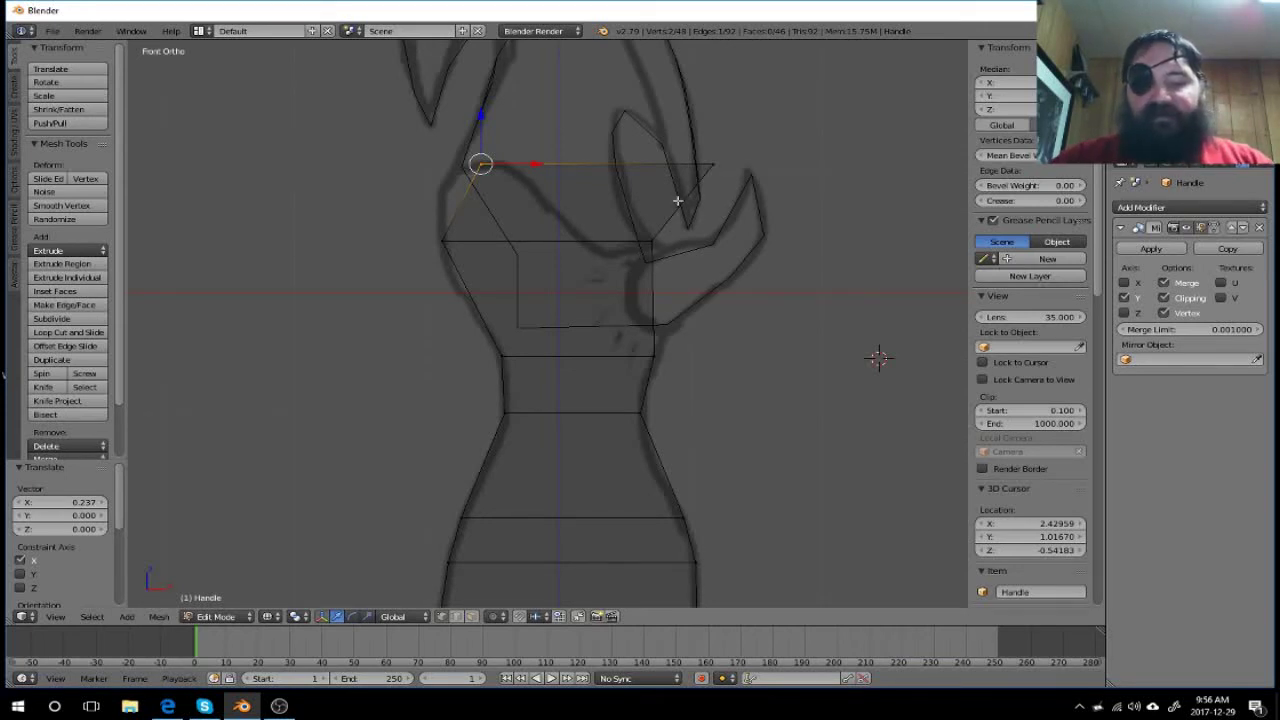
key("ctrl+r")
Step: Place a vertical loop cut down the middle of the Handle grip and confirm its slide
left_click(591, 178)
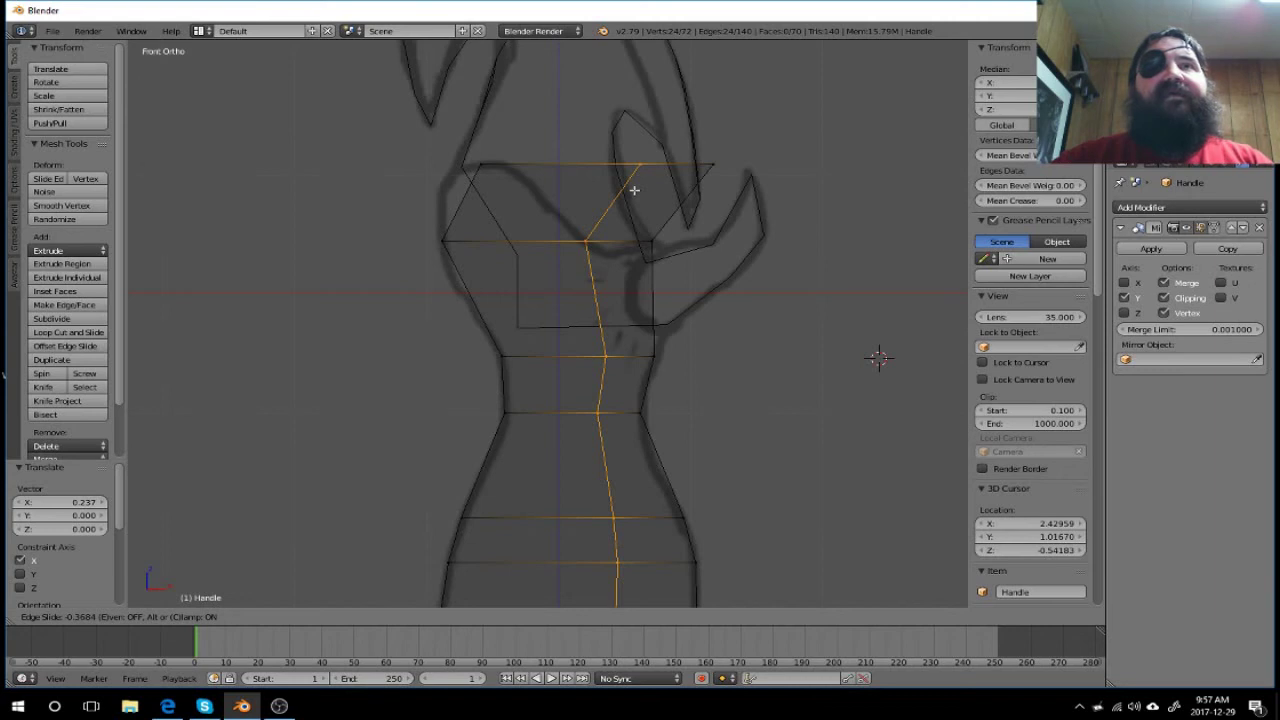
left_click(634, 190)
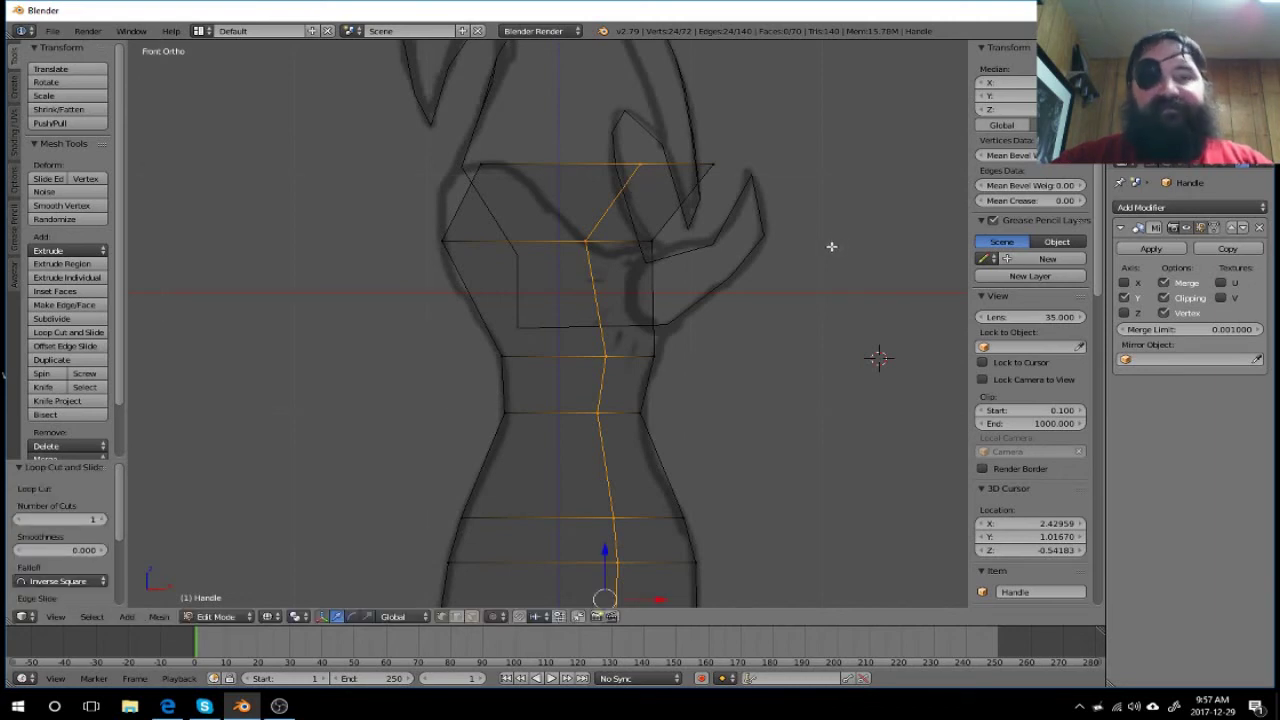
key("a")
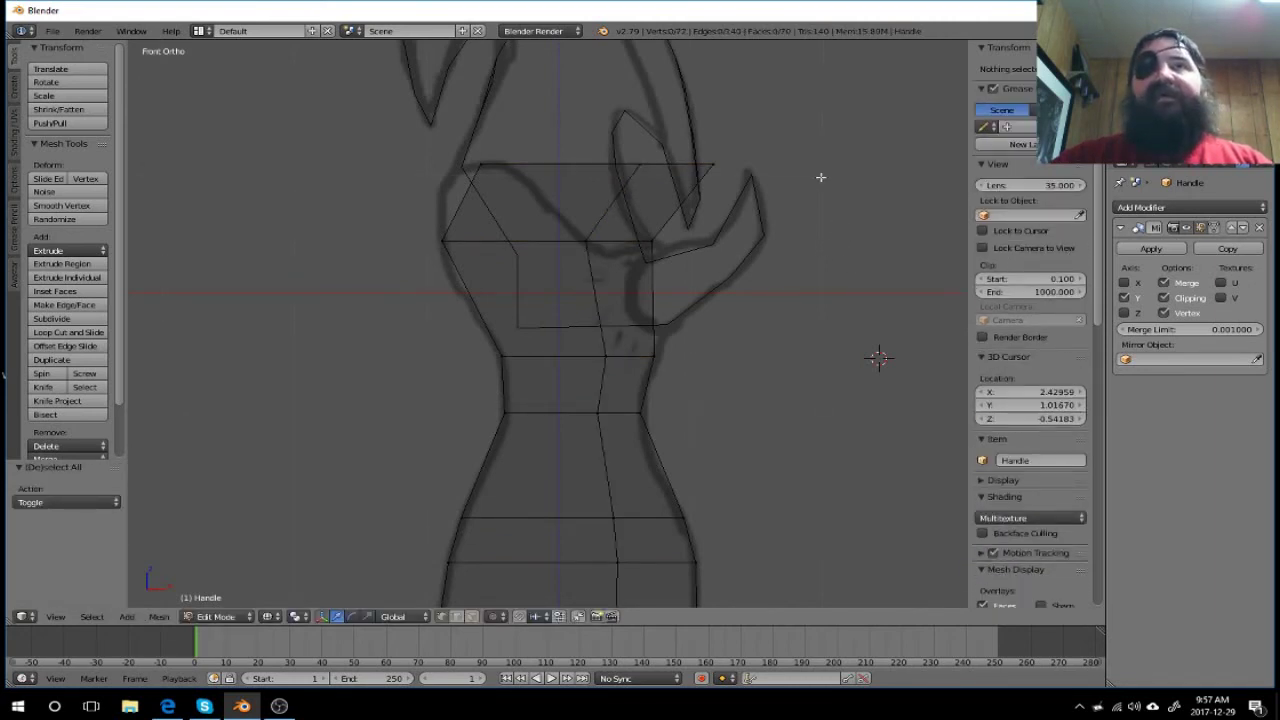
Step: Slide the top section's top-right vertices left toward the sketch
key("b")
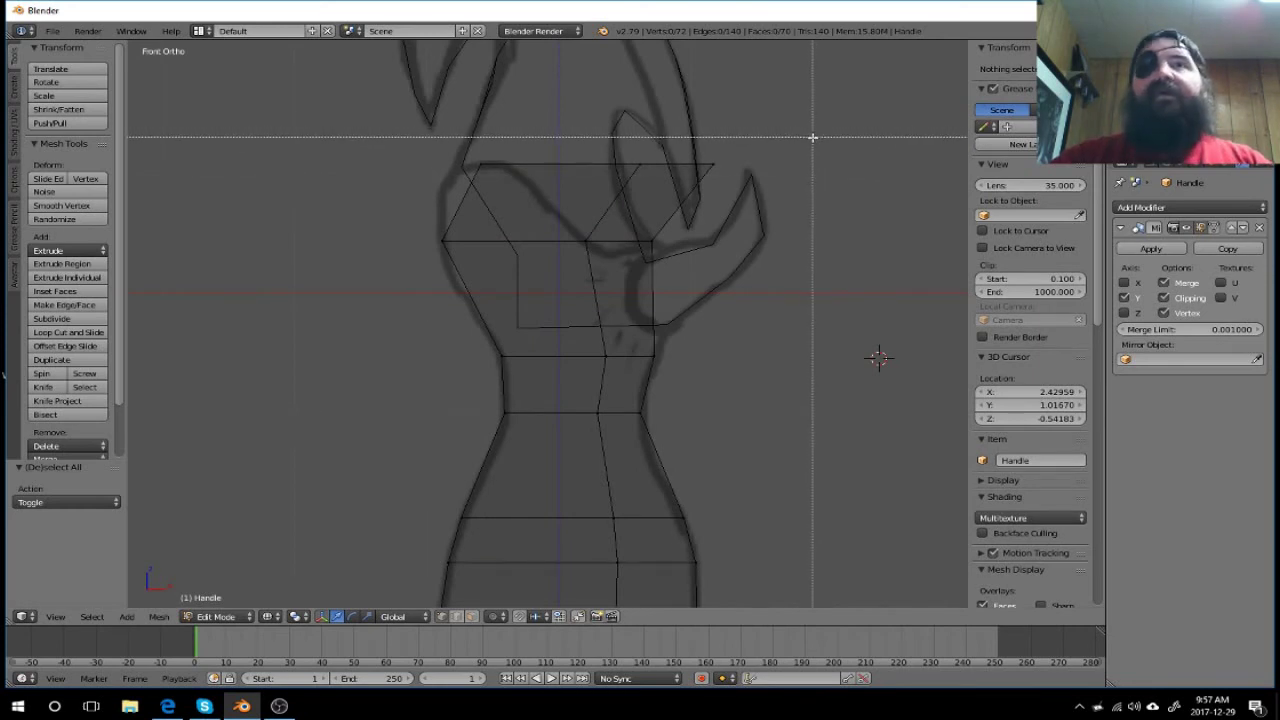
left_click_drag(812, 137, 622, 175)
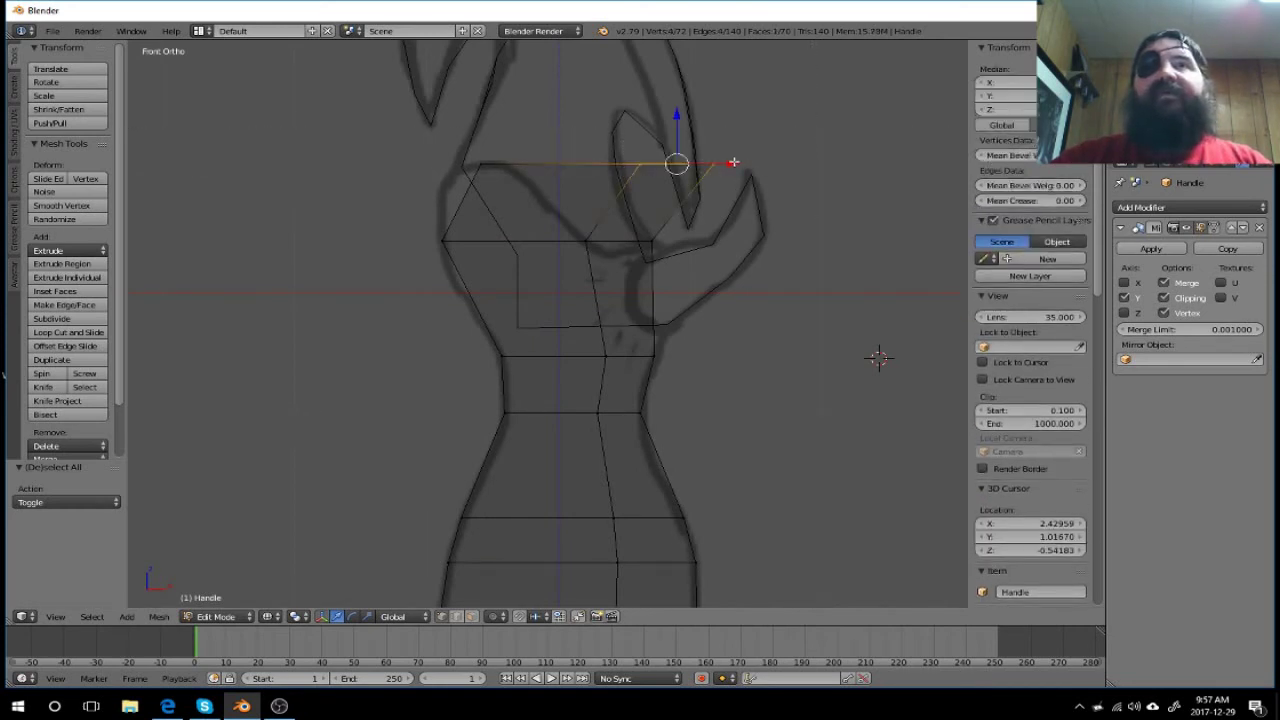
left_click_drag(733, 162, 586, 167)
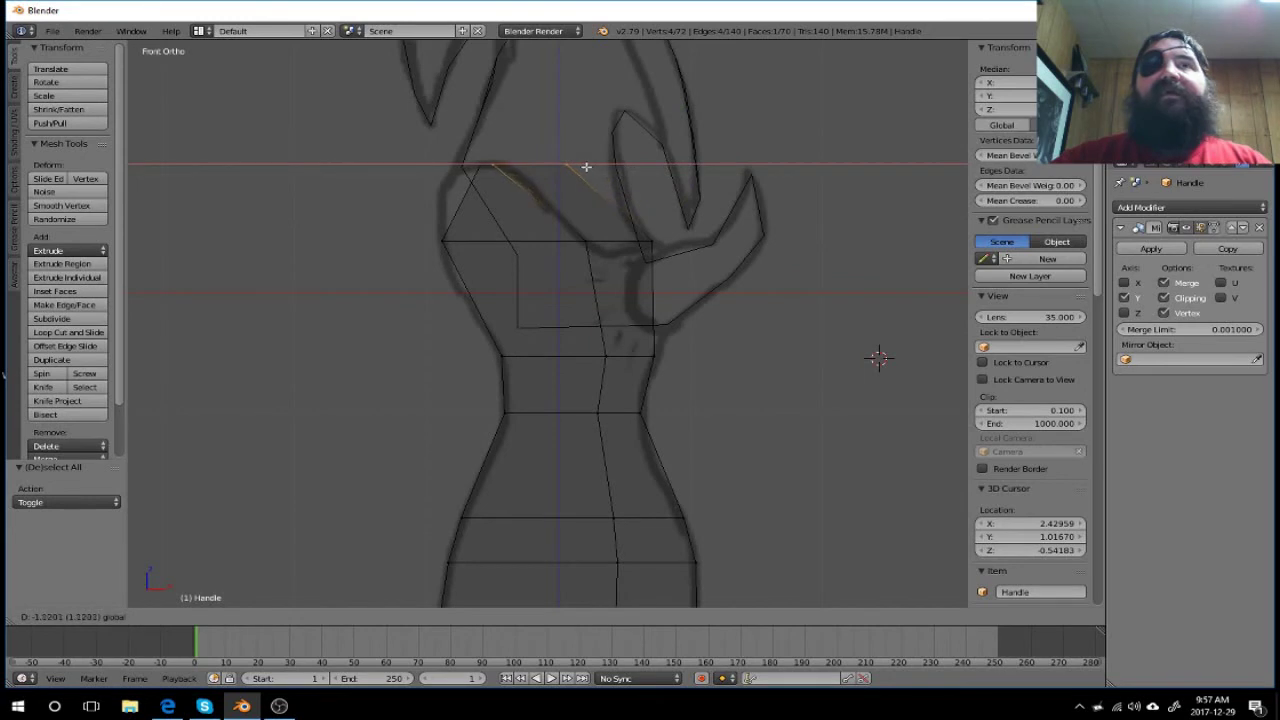
left_click_drag(586, 167, 589, 167)
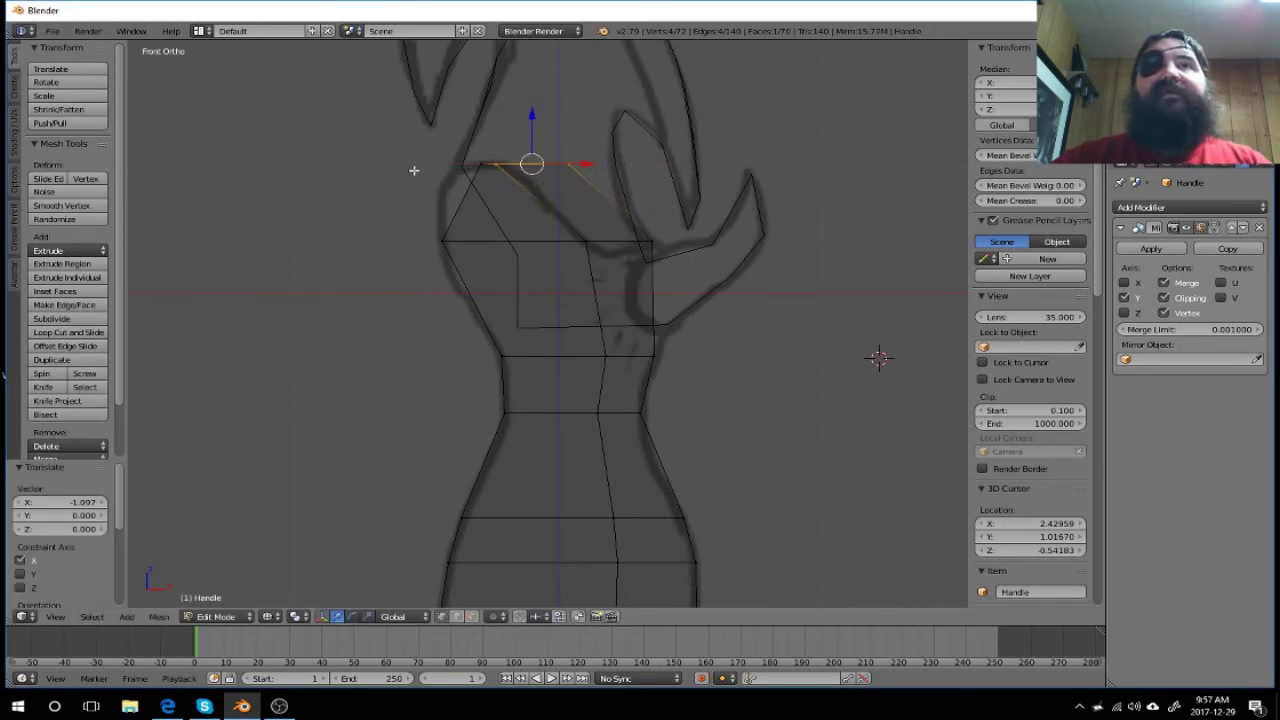
Step: Adjust the top-left corner vertex vertically so the top edge rises at the left
key("a")
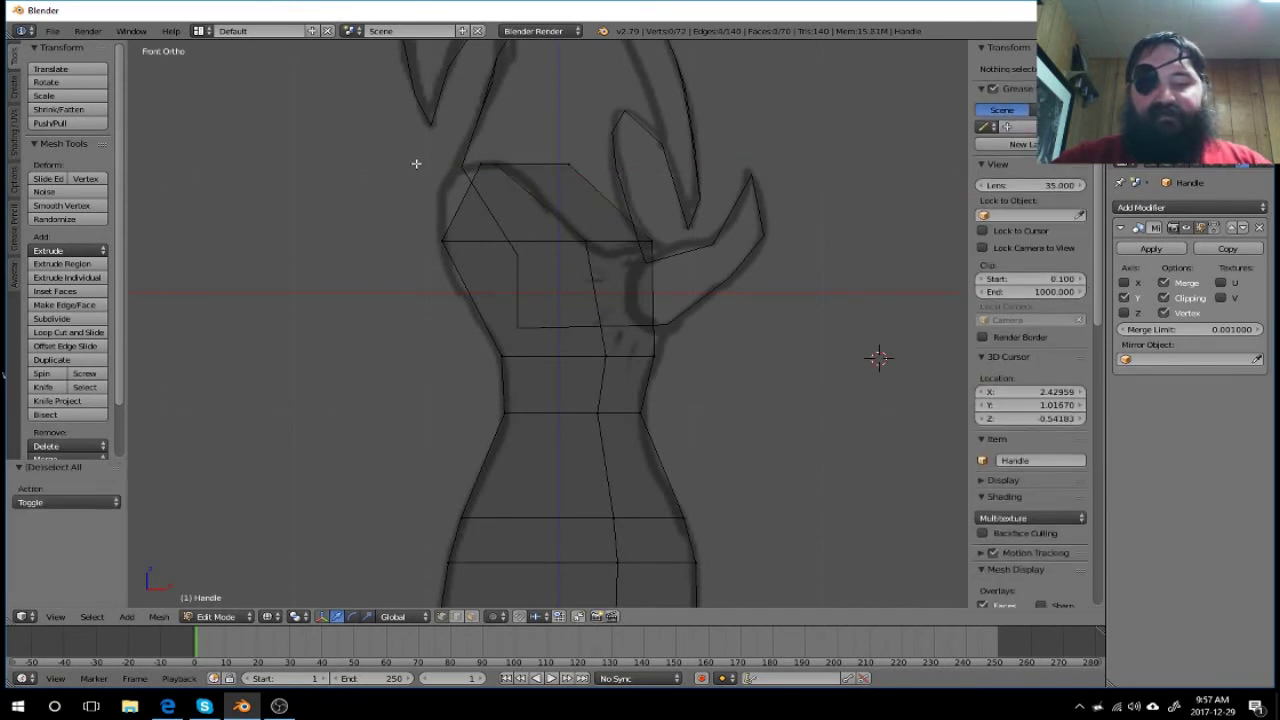
key("b")
mouse_move(445, 149)
left_mouse_down()
mouse_move(497, 184)
mouse_move(516, 165)
left_mouse_up()
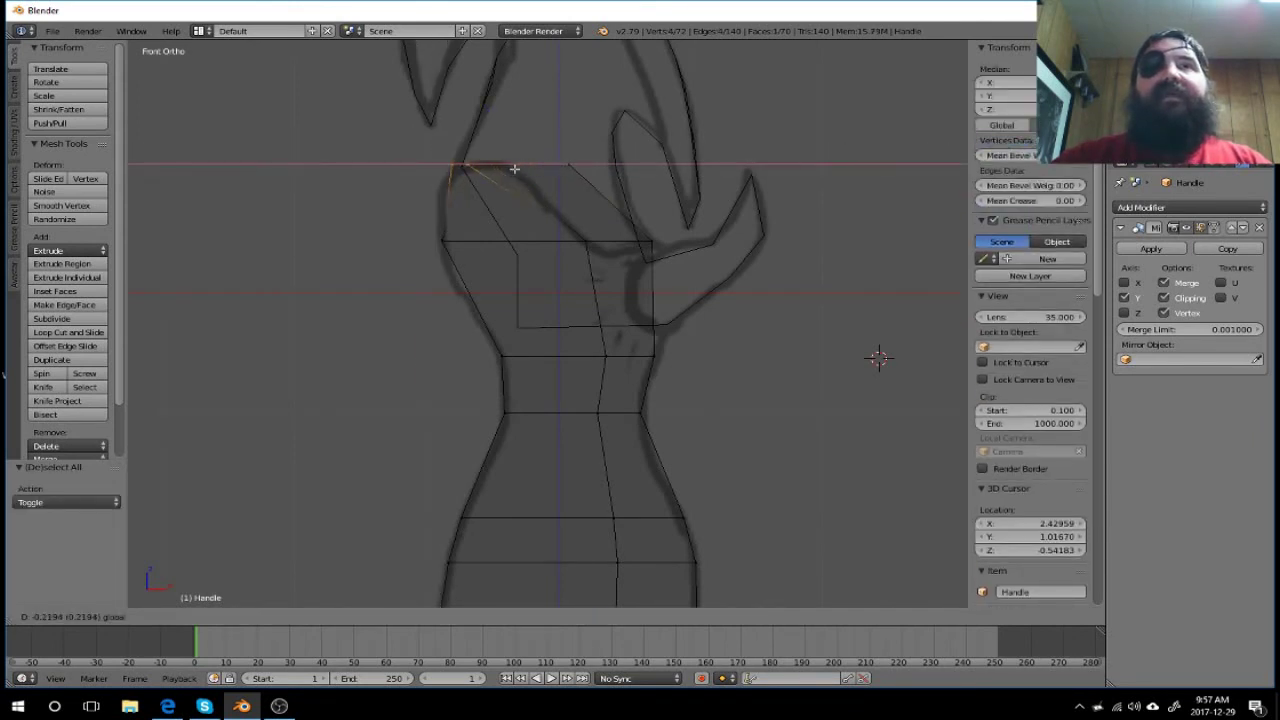
key("g")
key("z")
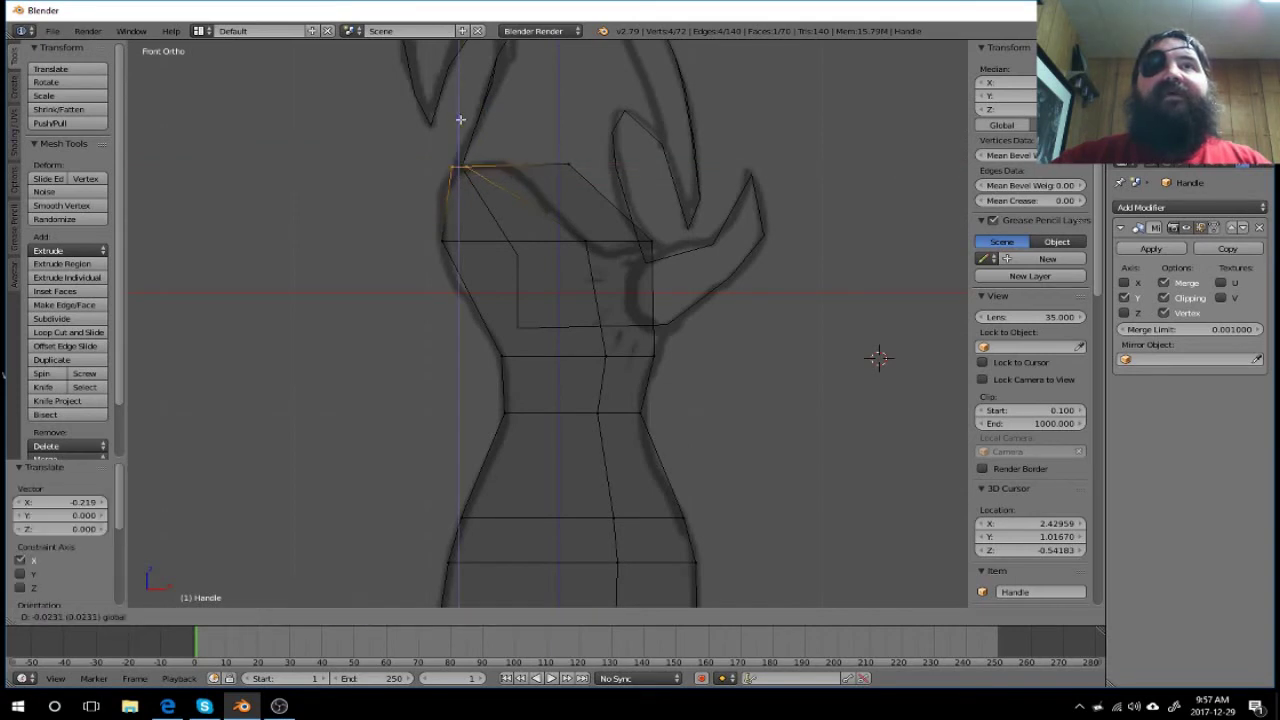
left_click(452, 127)
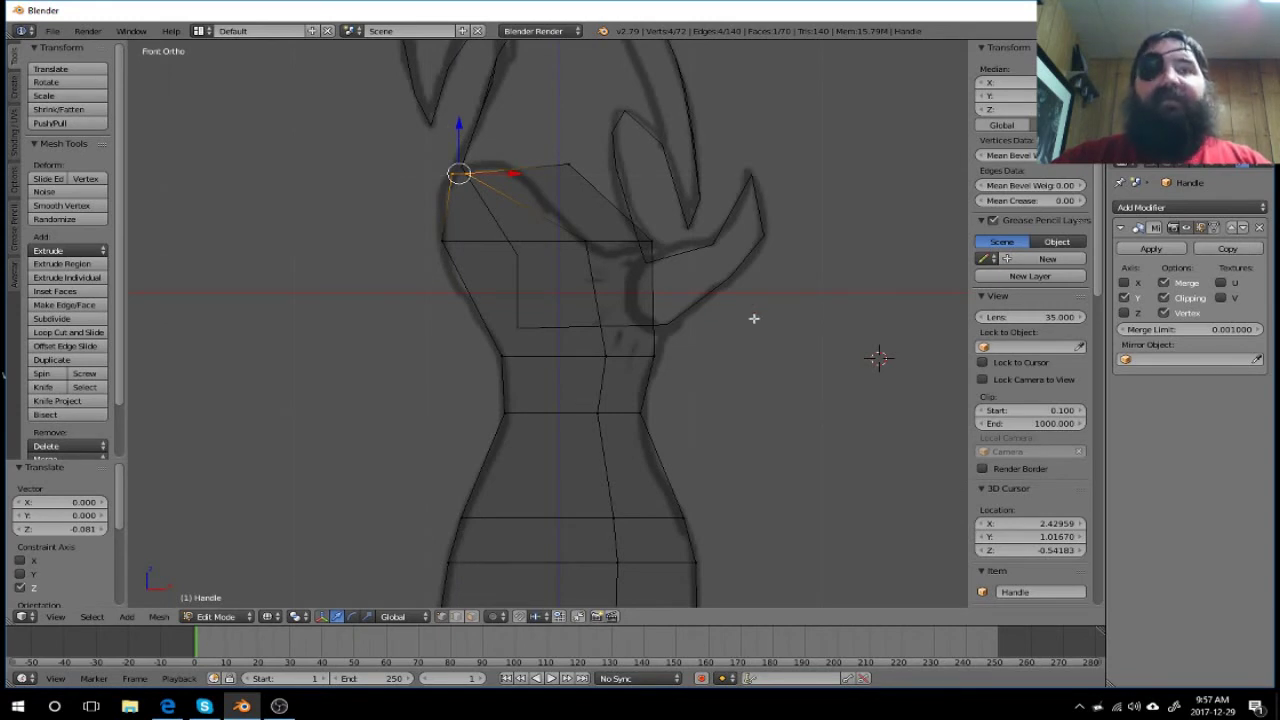
key("a")
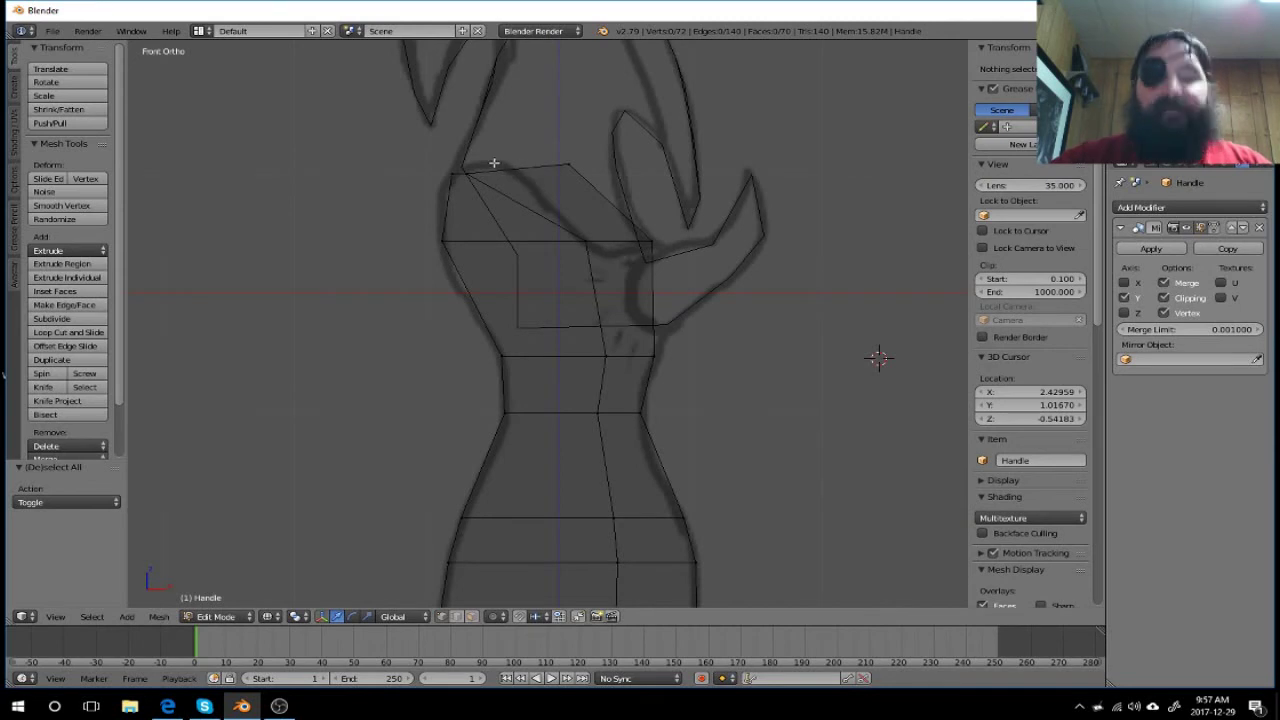
key("b")
left_click_drag(462, 152, 481, 188)
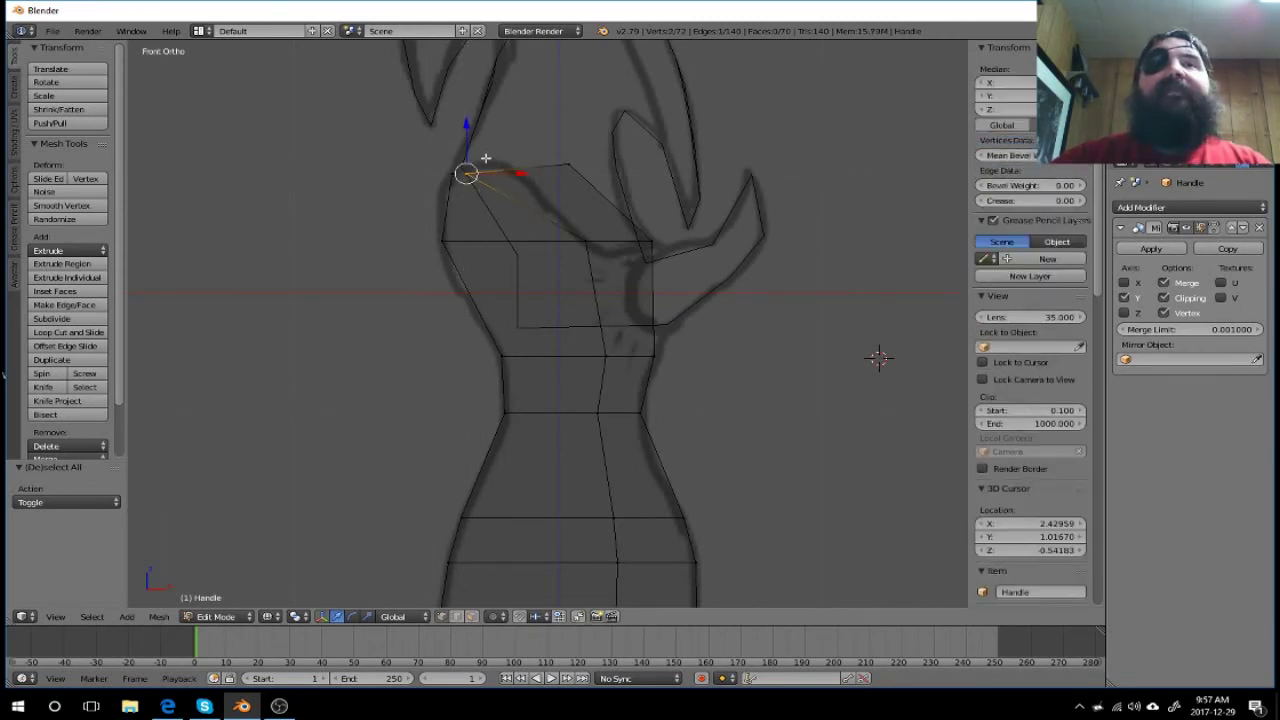
left_click_drag(520, 175, 535, 174)
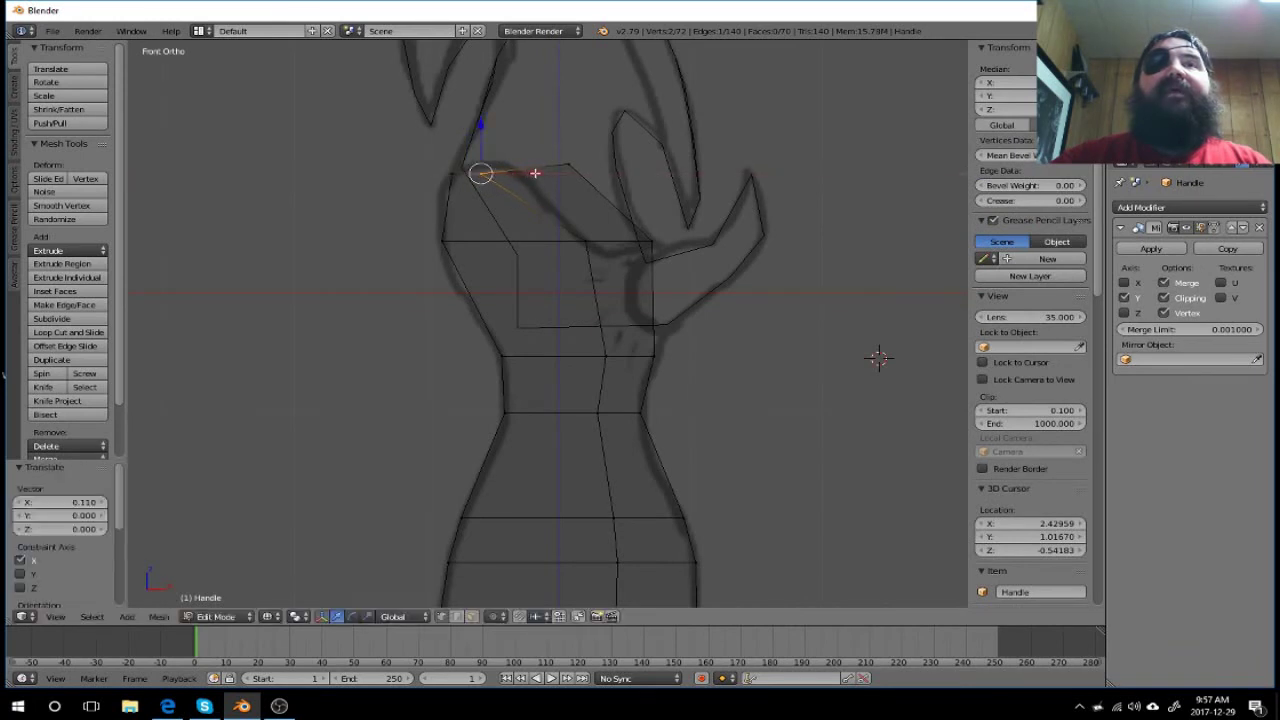
key("g")
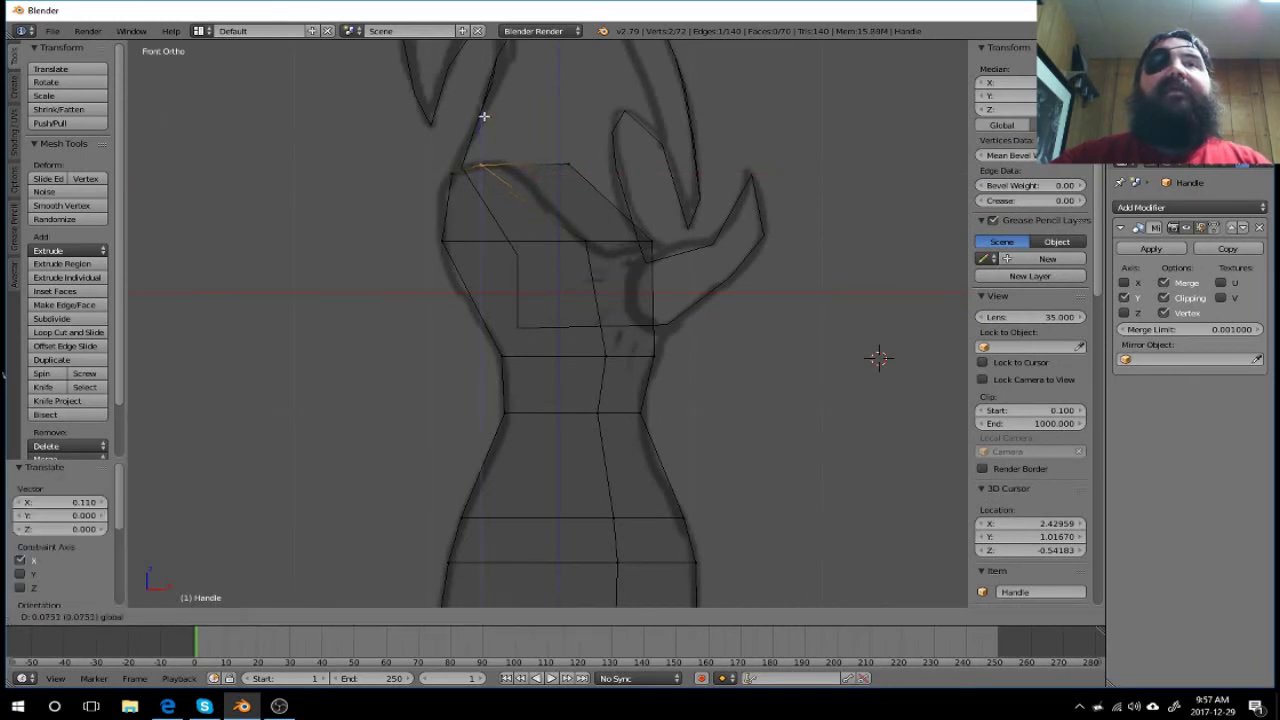
left_click(487, 113)
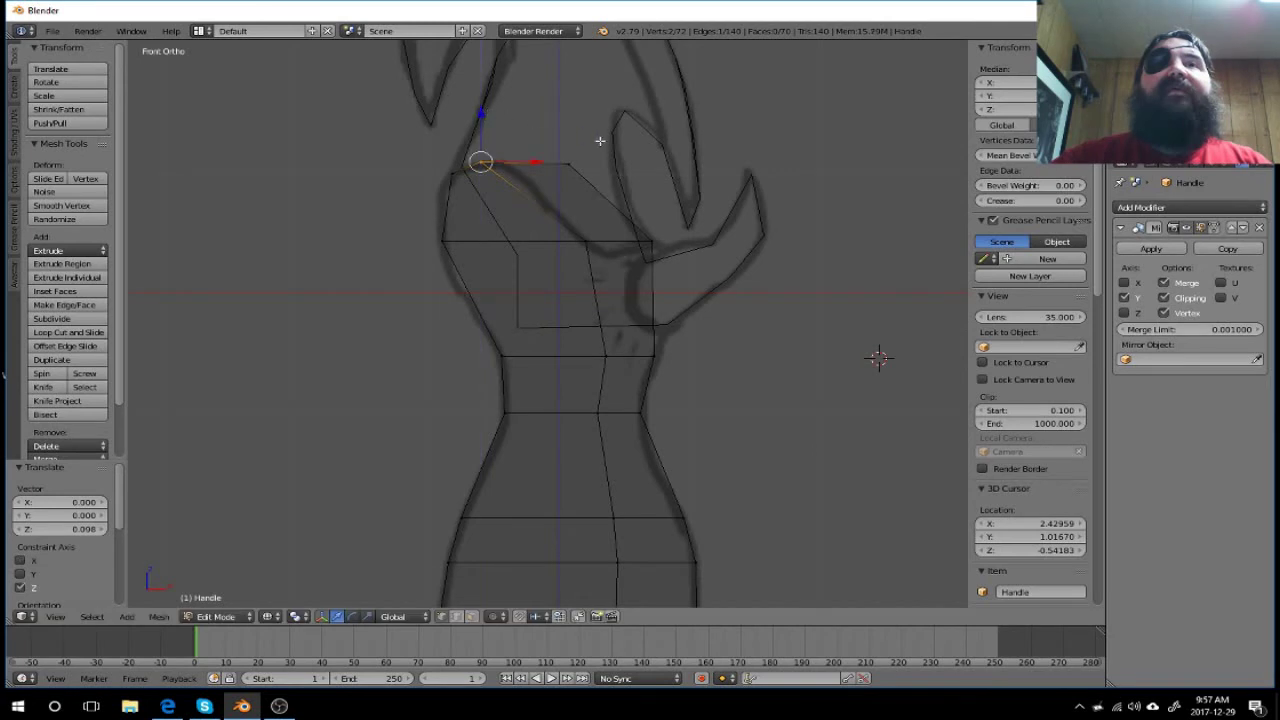
Step: Slide the middle loop's top vertex left along the sketch edge
key("a")
key("b")
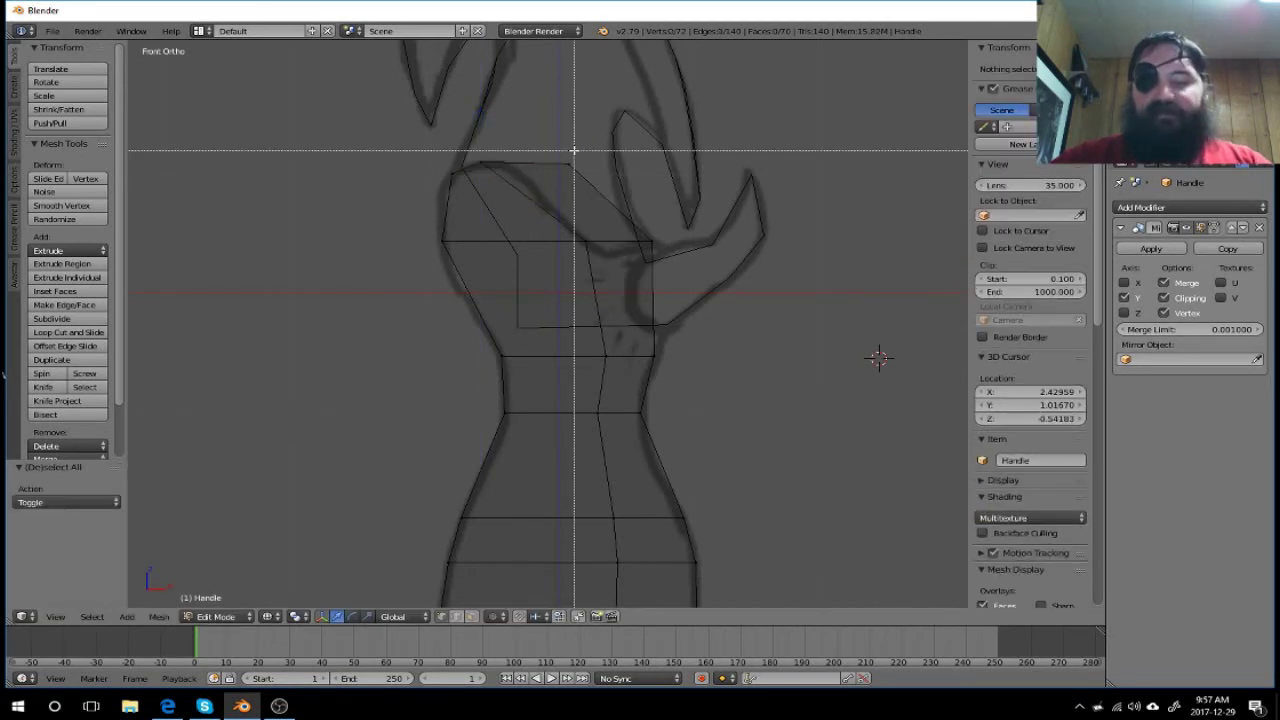
key("Escape")
right_click(568, 163)
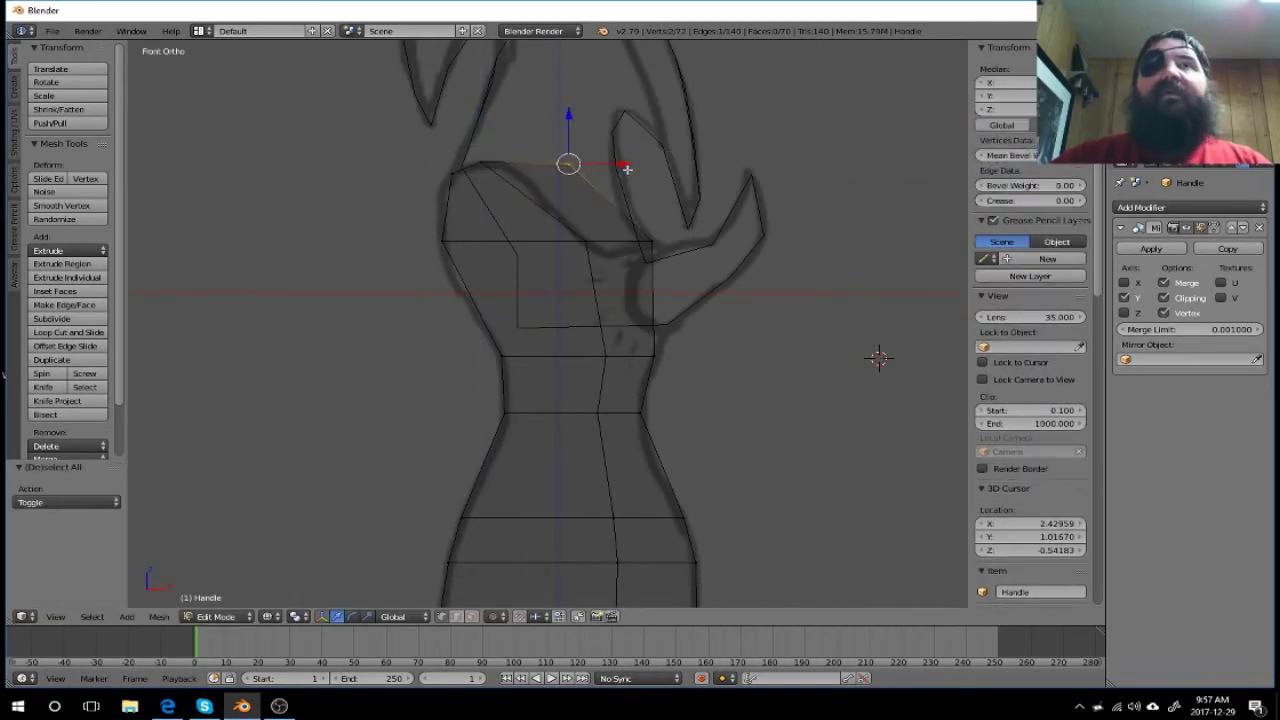
left_click_drag(622, 163, 557, 168)
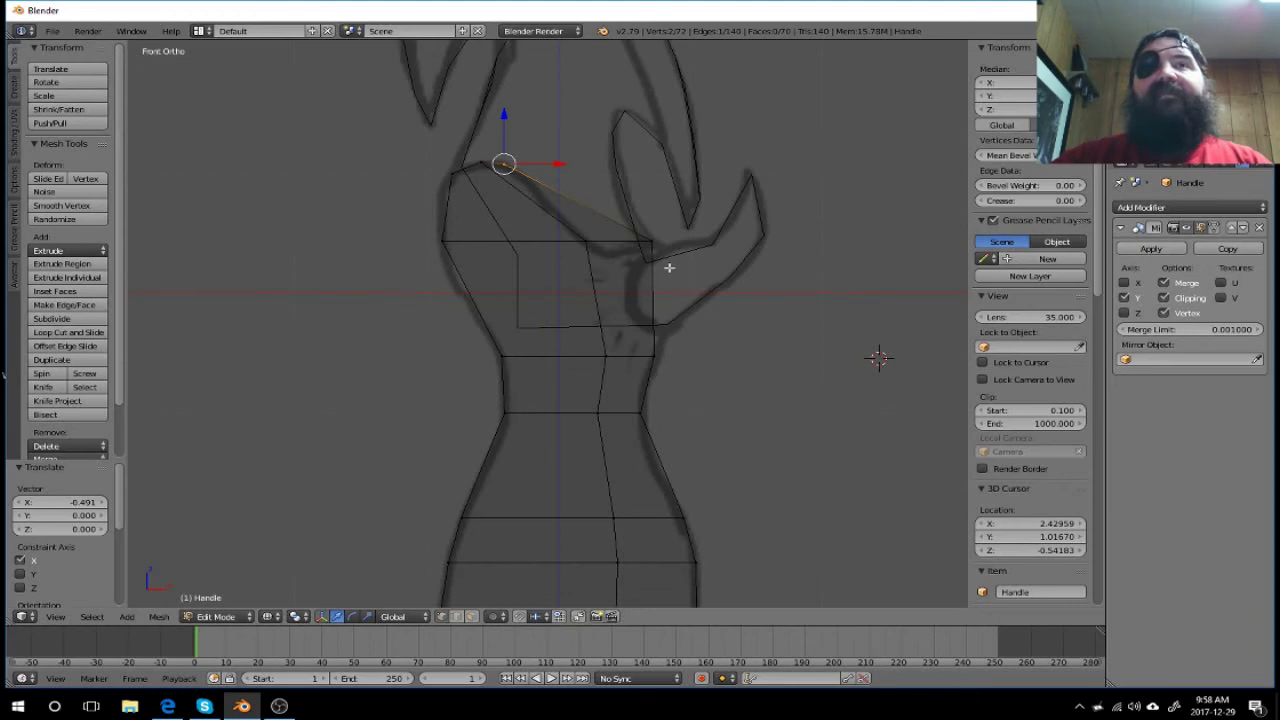
Step: Orbit around the Handle to check its depth, then return to Front view
mouse_move(678, 304)
middle_mouse_down()
mouse_move(614, 303)
mouse_move(531, 334)
mouse_move(651, 354)
mouse_move(734, 311)
mouse_move(617, 317)
mouse_move(697, 317)
mouse_move(679, 317)
mouse_move(740, 354)
middle_mouse_up()
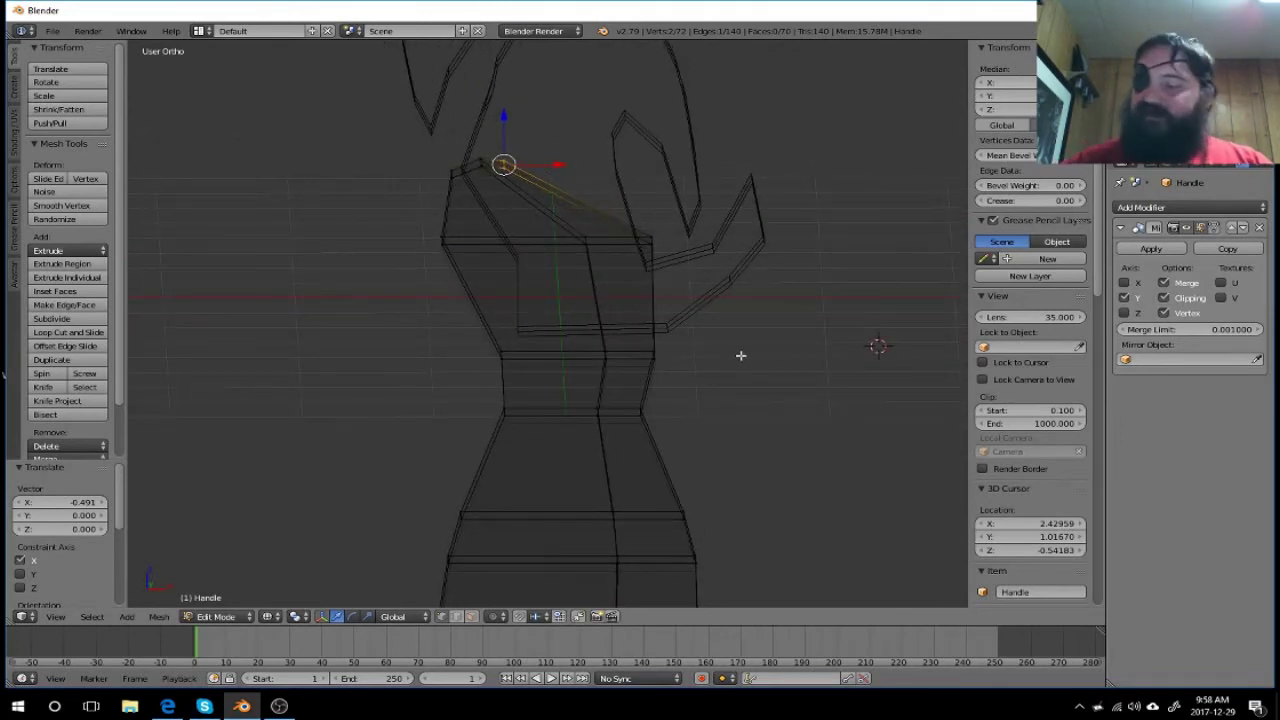
key("KP_1")
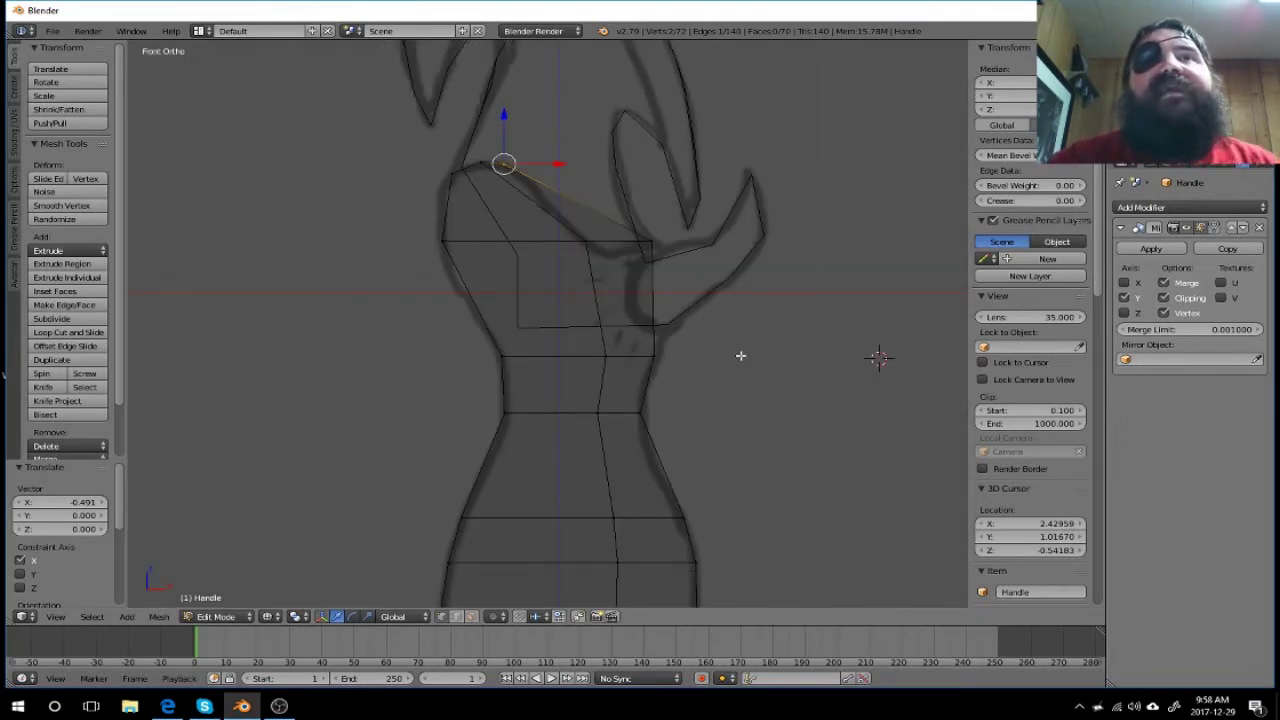
mouse_move(734, 305)
middle_mouse_down()
mouse_move(740, 320)
mouse_move(713, 307)
middle_mouse_up()
key("a")
key("a")
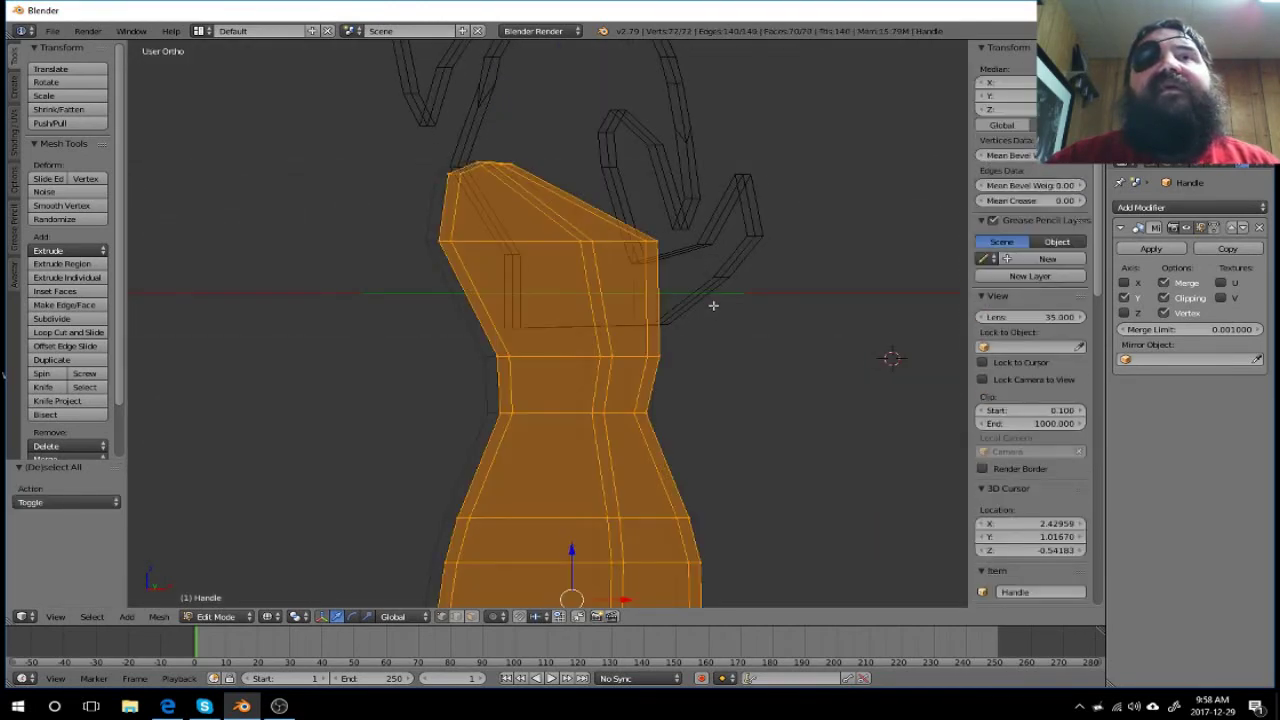
key("a")
mouse_move(748, 320)
middle_mouse_down()
mouse_move(666, 346)
mouse_move(494, 349)
mouse_move(649, 369)
mouse_move(766, 351)
middle_mouse_up()
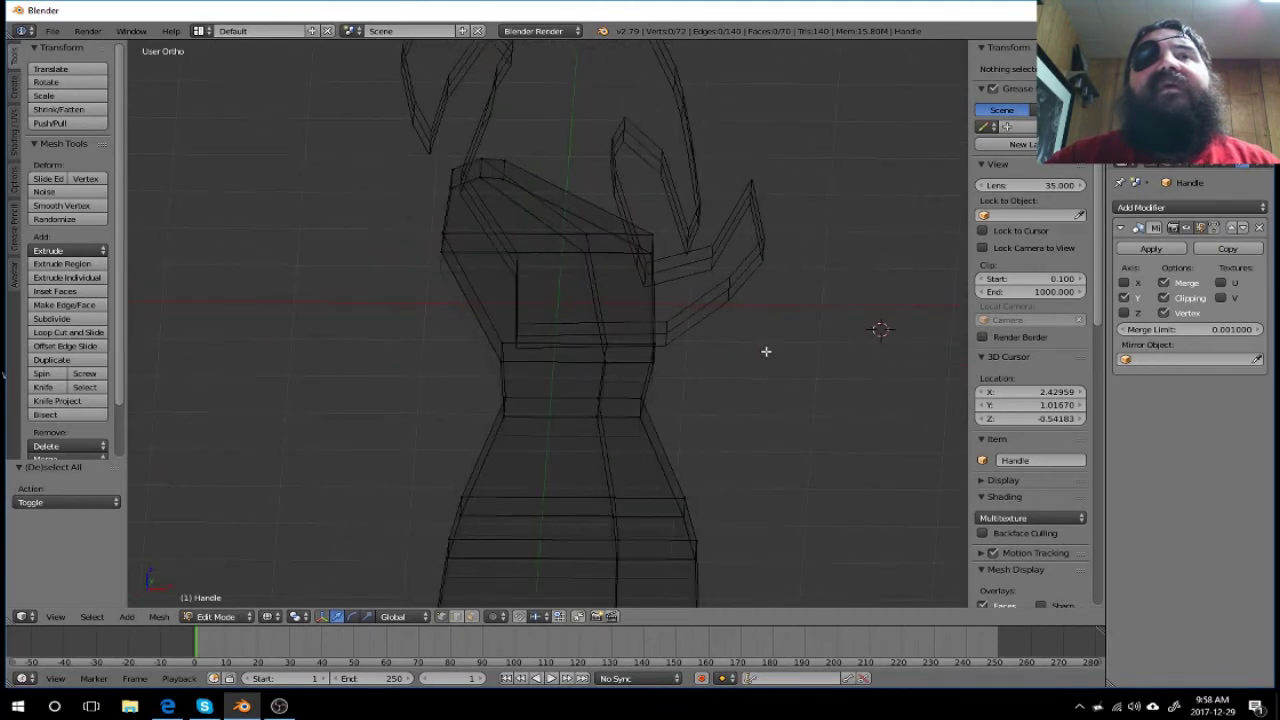
key("a")
key("a")
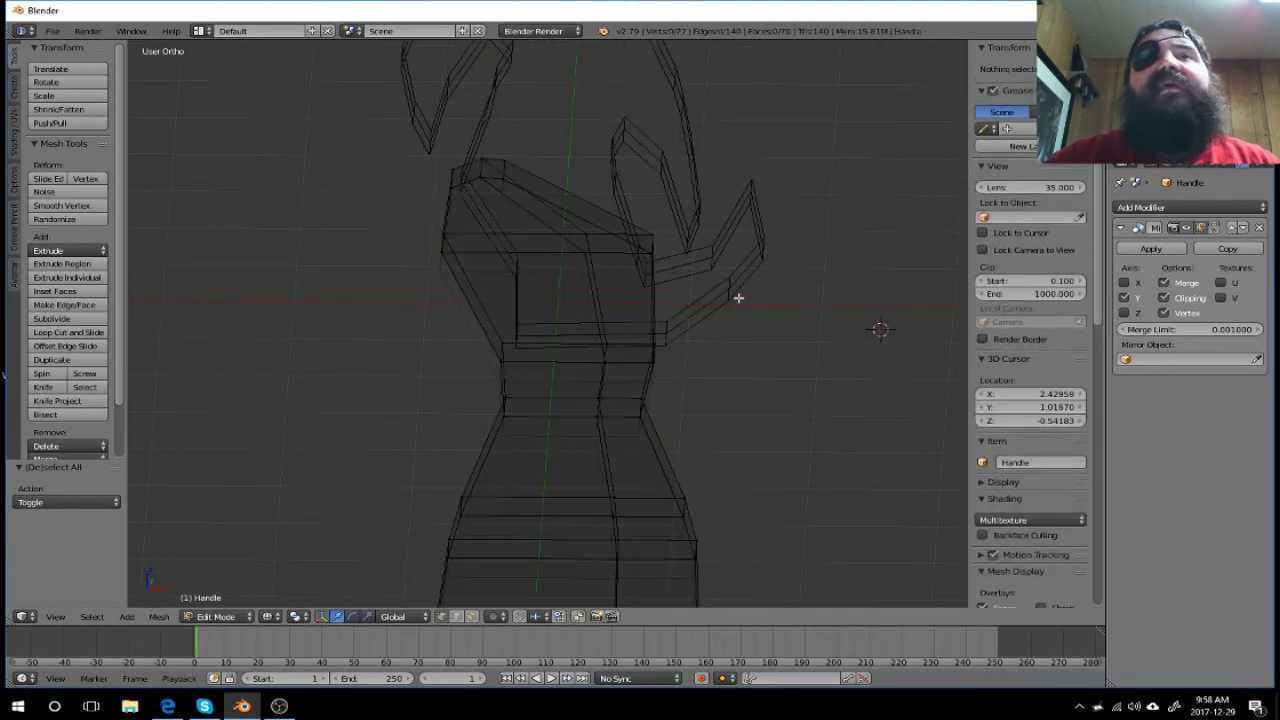
key("KP_1")
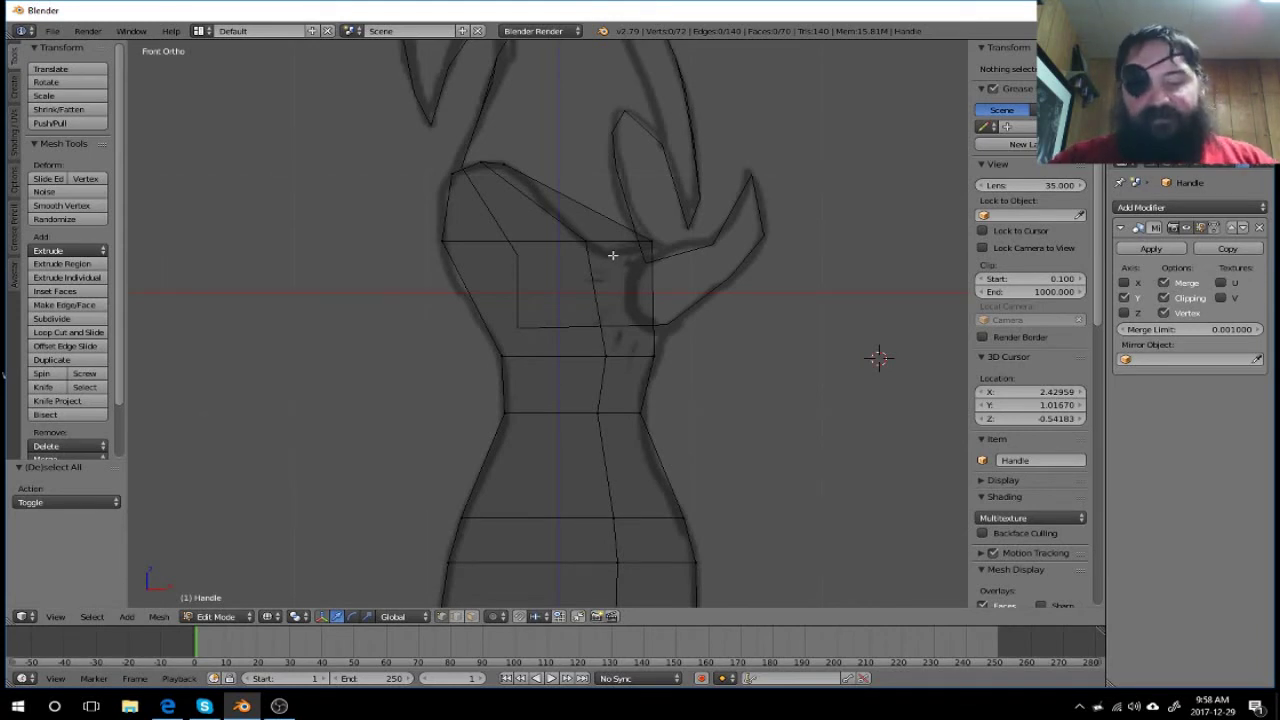
key("ctrl+r")
Step: Place a second vertical edge loop on the right side of the Handle
left_click(613, 255)
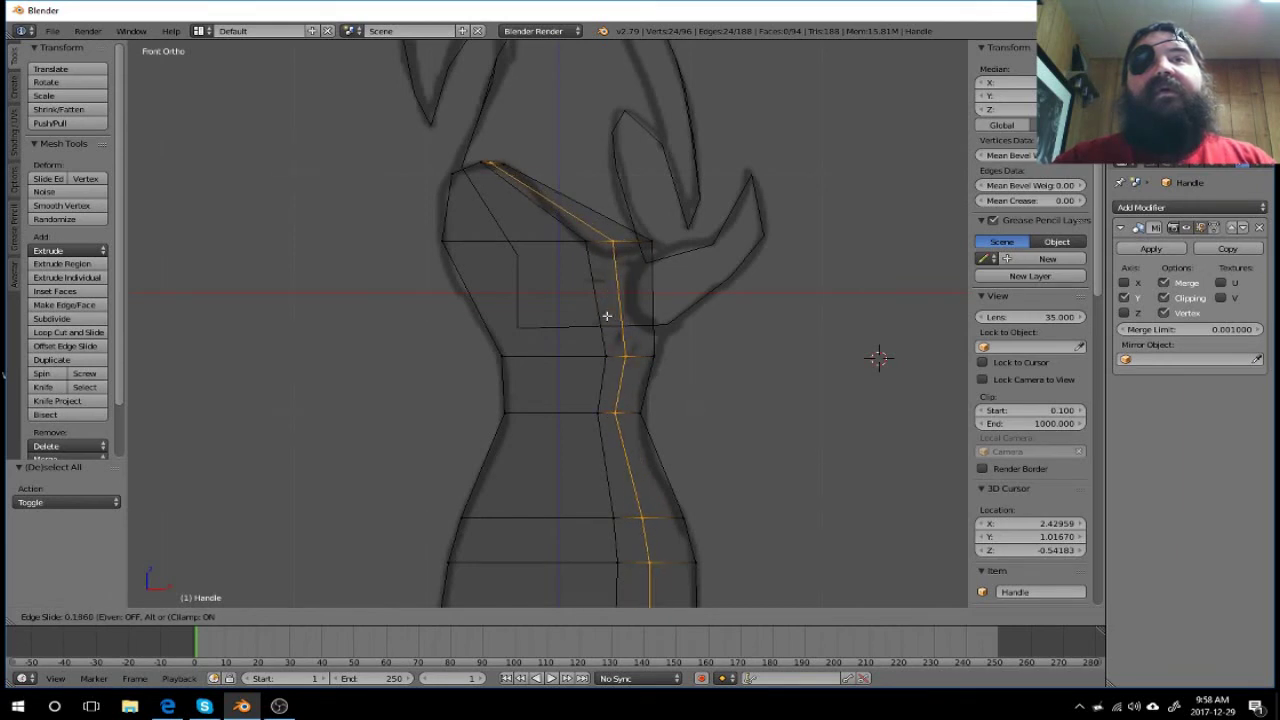
left_click(606, 316)
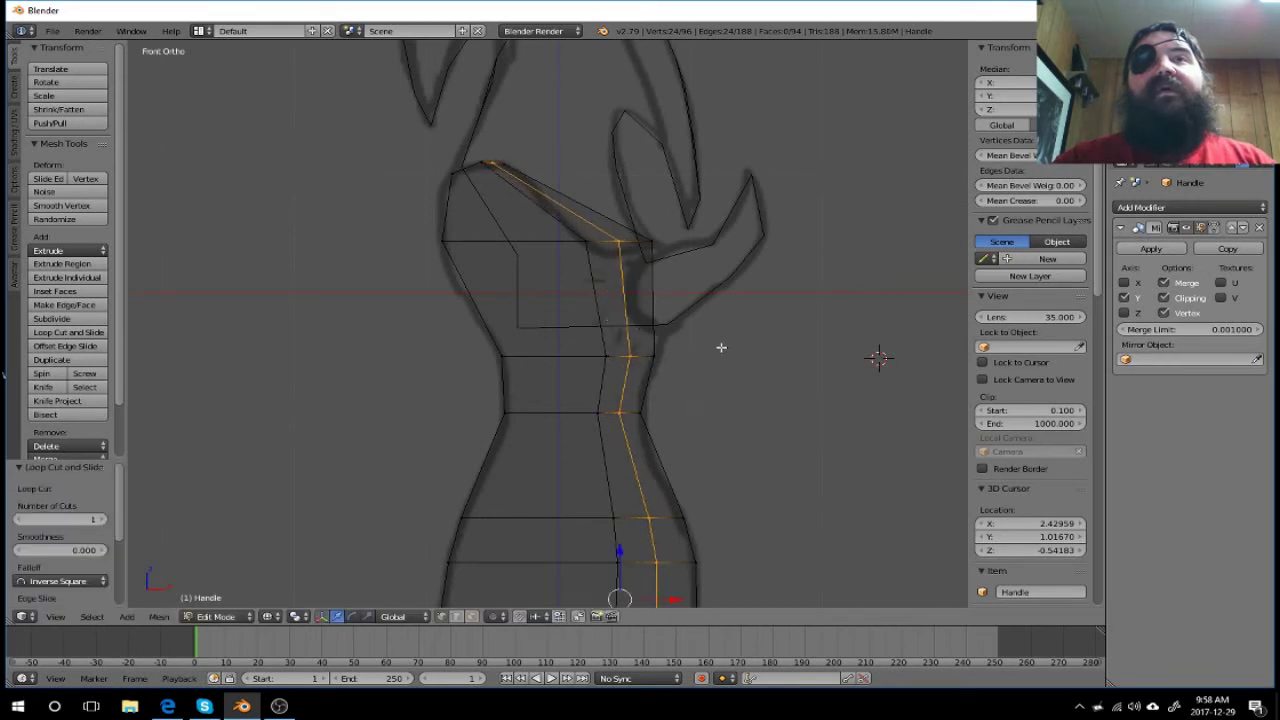
key("a")
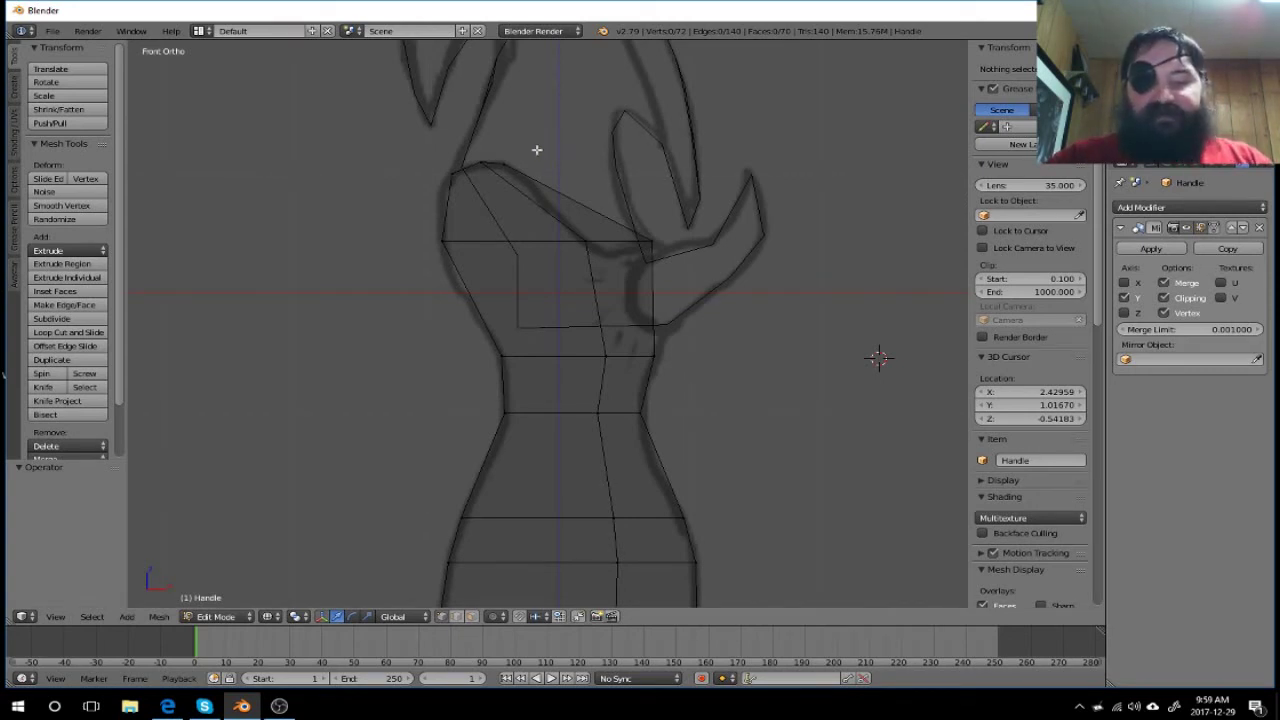
Step: Move the new loop's top vertex sideways and lower it onto the sketch outline
key("b")
left_click_drag(534, 146, 497, 172)
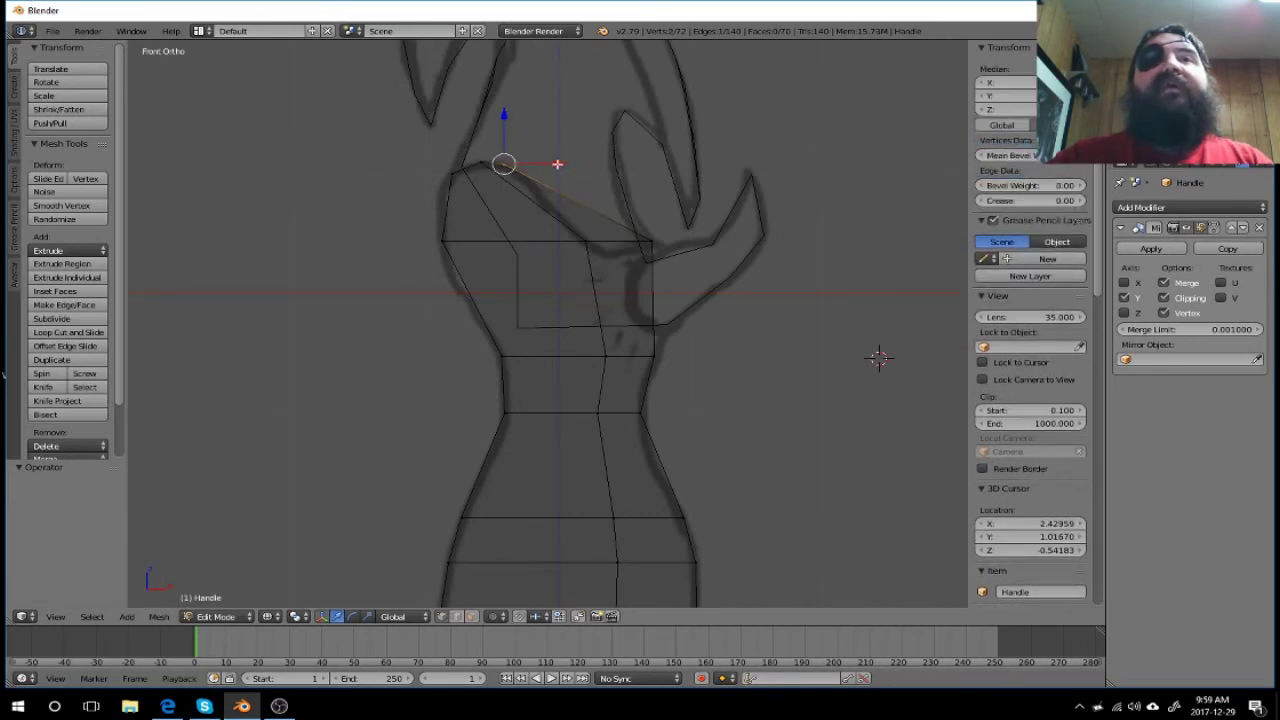
key("g")
key("x")
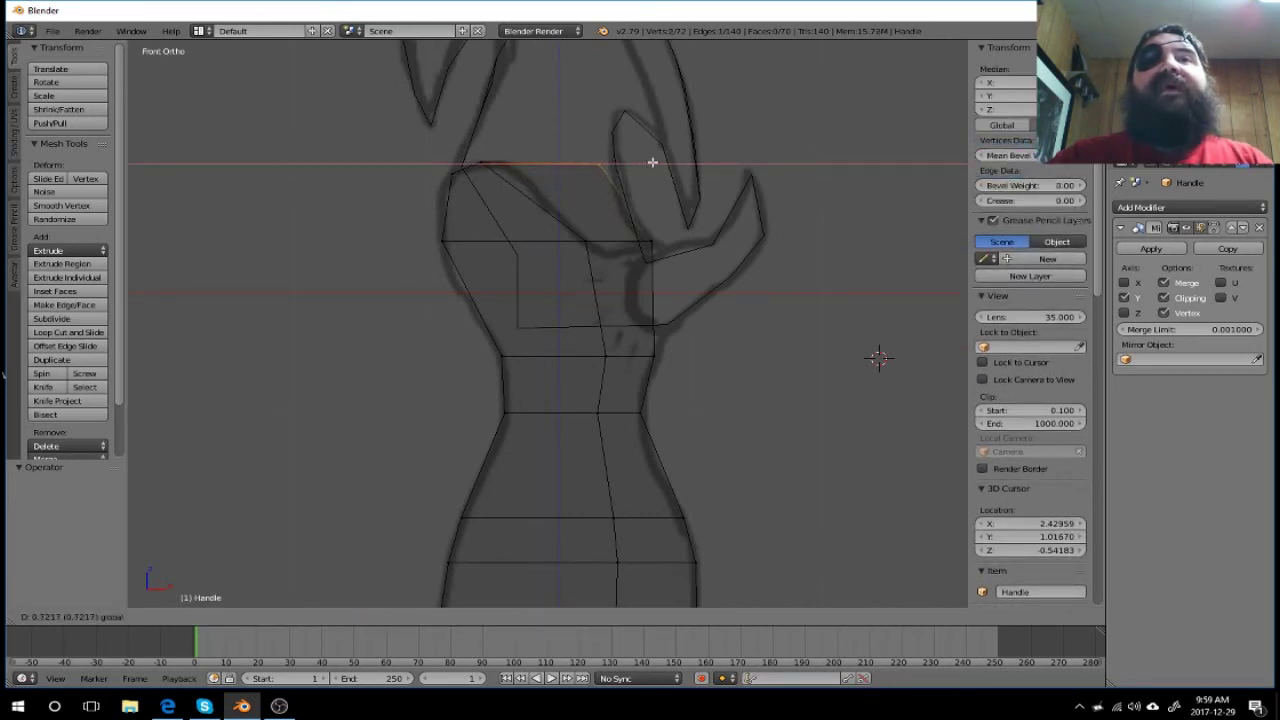
left_click(652, 162)
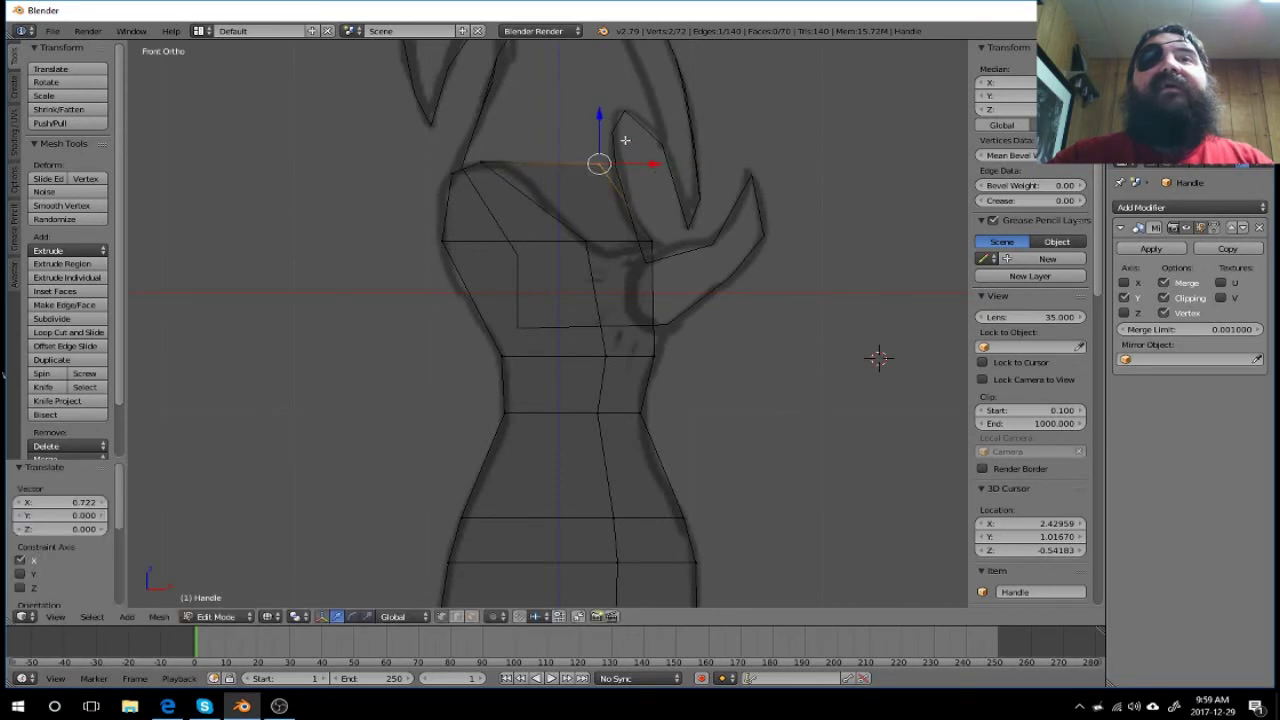
left_click_drag(598, 115, 601, 151)
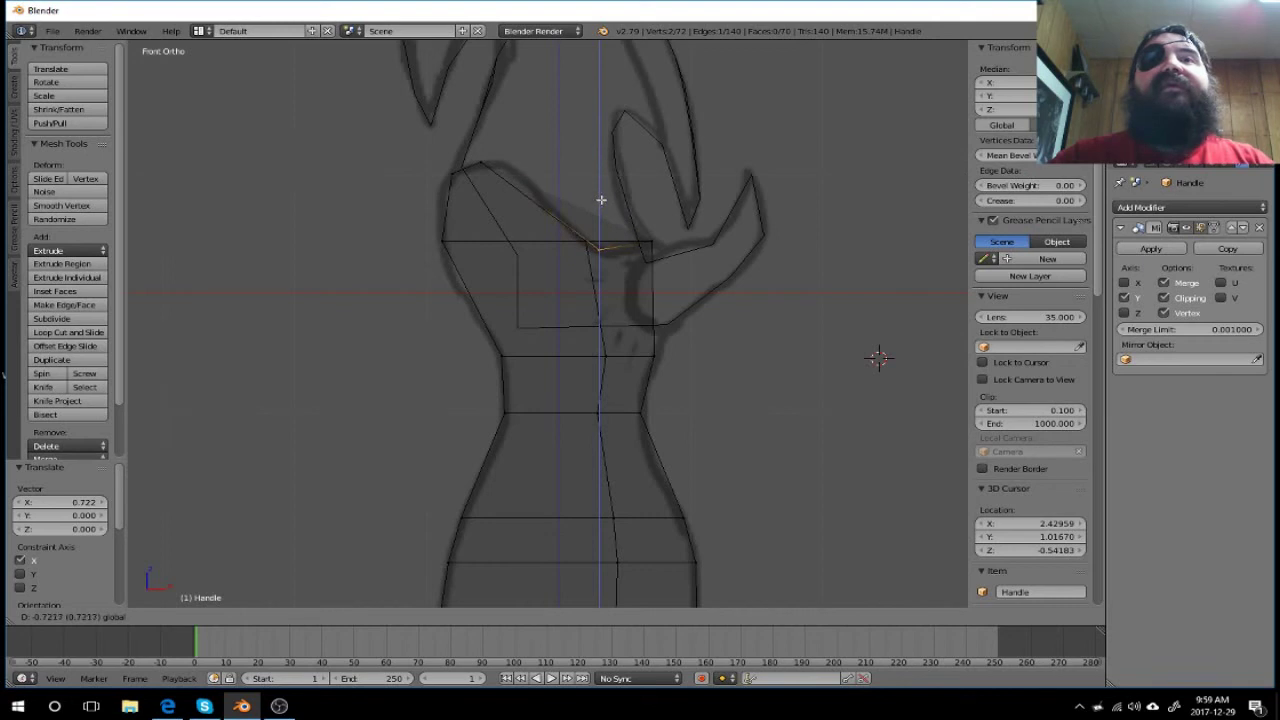
left_click(603, 200)
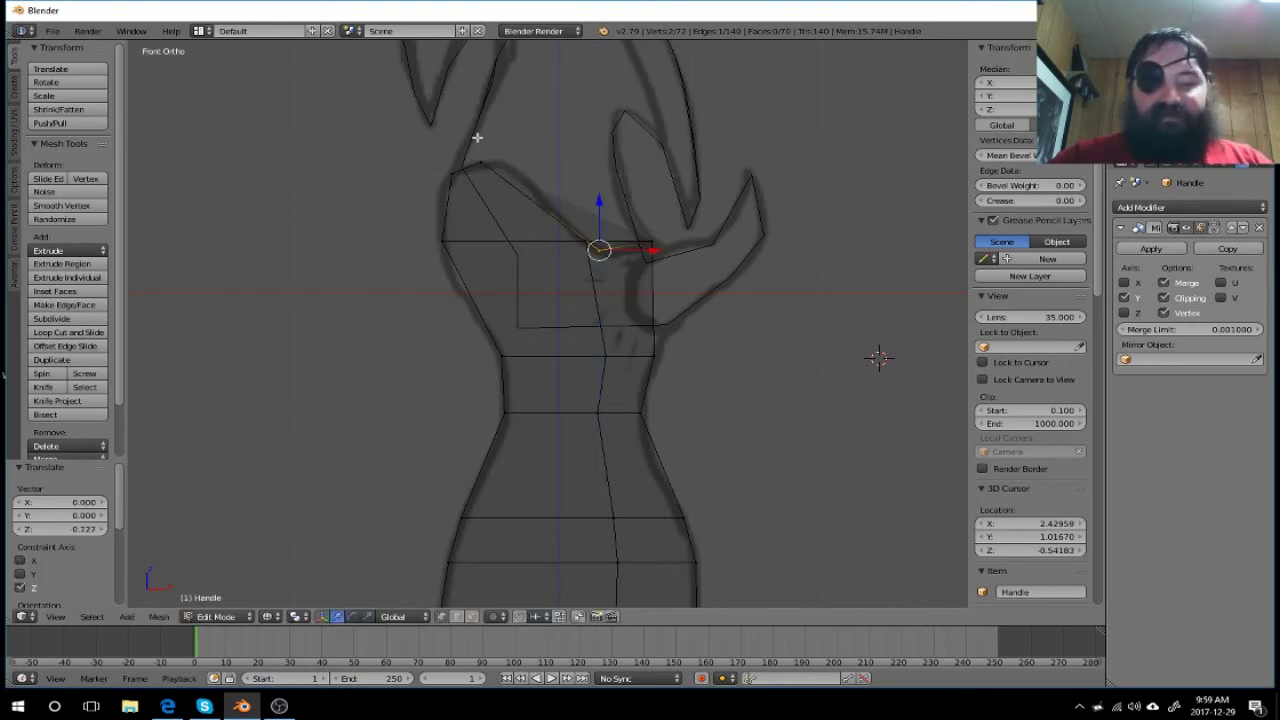
Step: Raise the top-left corner vertex 0.04 along Z to slope the top edge
key("a")
key("b")
mouse_move(466, 123)
left_mouse_down()
mouse_move(490, 185)
mouse_move(560, 167)
left_mouse_up()
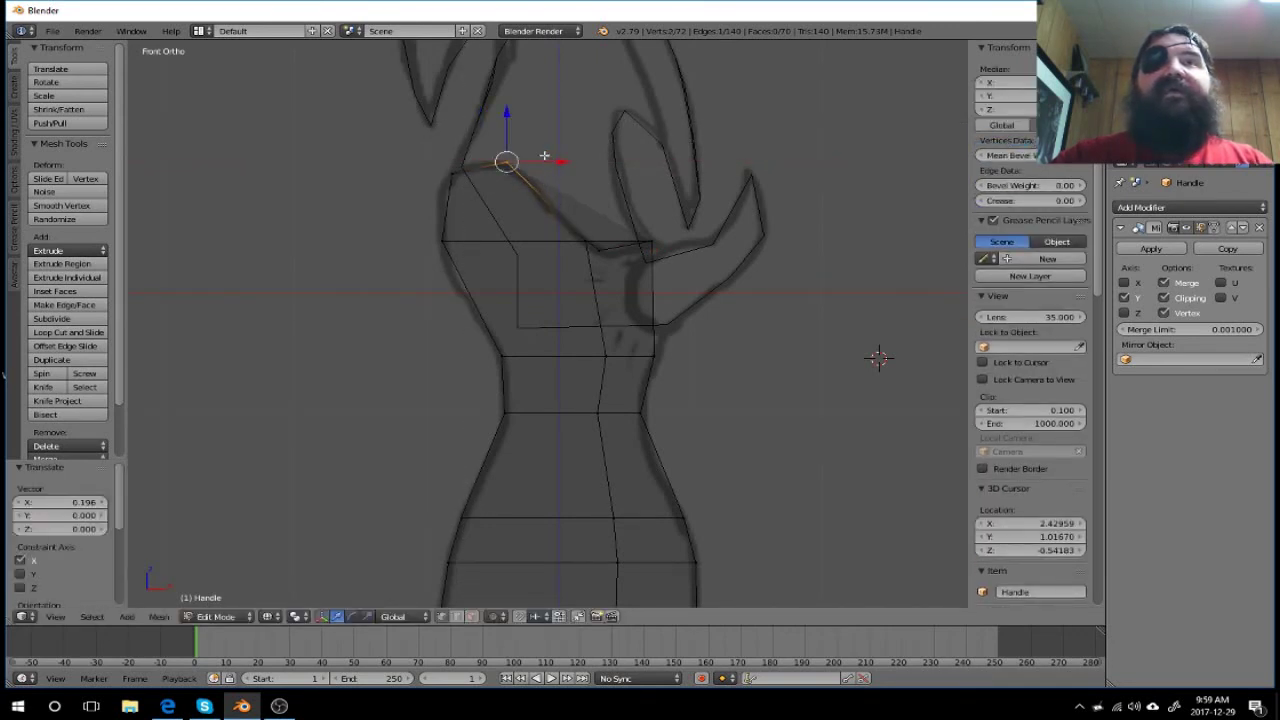
left_click_drag(507, 113, 516, 119)
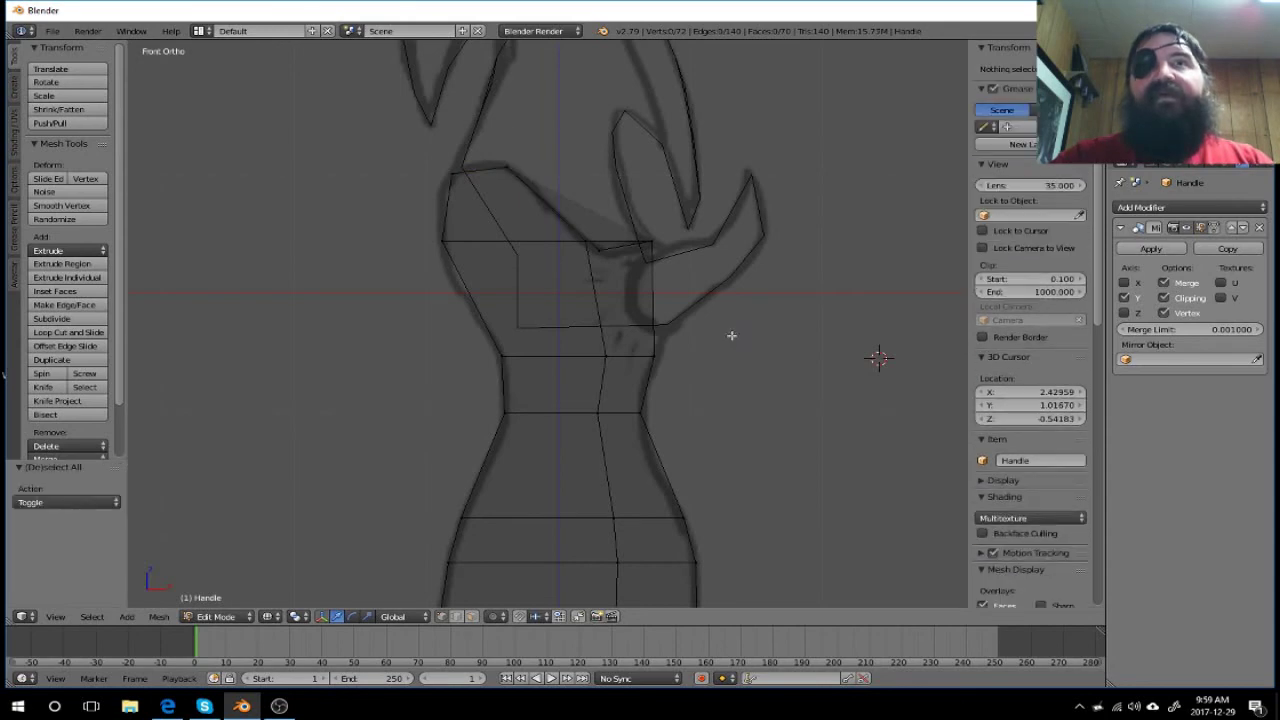
key("a")
mouse_move(761, 380)
middle_mouse_down()
mouse_move(570, 399)
mouse_move(591, 386)
mouse_move(646, 514)
mouse_move(449, 428)
mouse_move(483, 320)
mouse_move(574, 391)
mouse_move(643, 409)
mouse_move(699, 390)
mouse_move(520, 443)
mouse_move(437, 409)
mouse_move(535, 465)
mouse_move(580, 430)
middle_mouse_up()
Step: Orbit and zoom around the wireframe Handle from front and angled views
key("a")
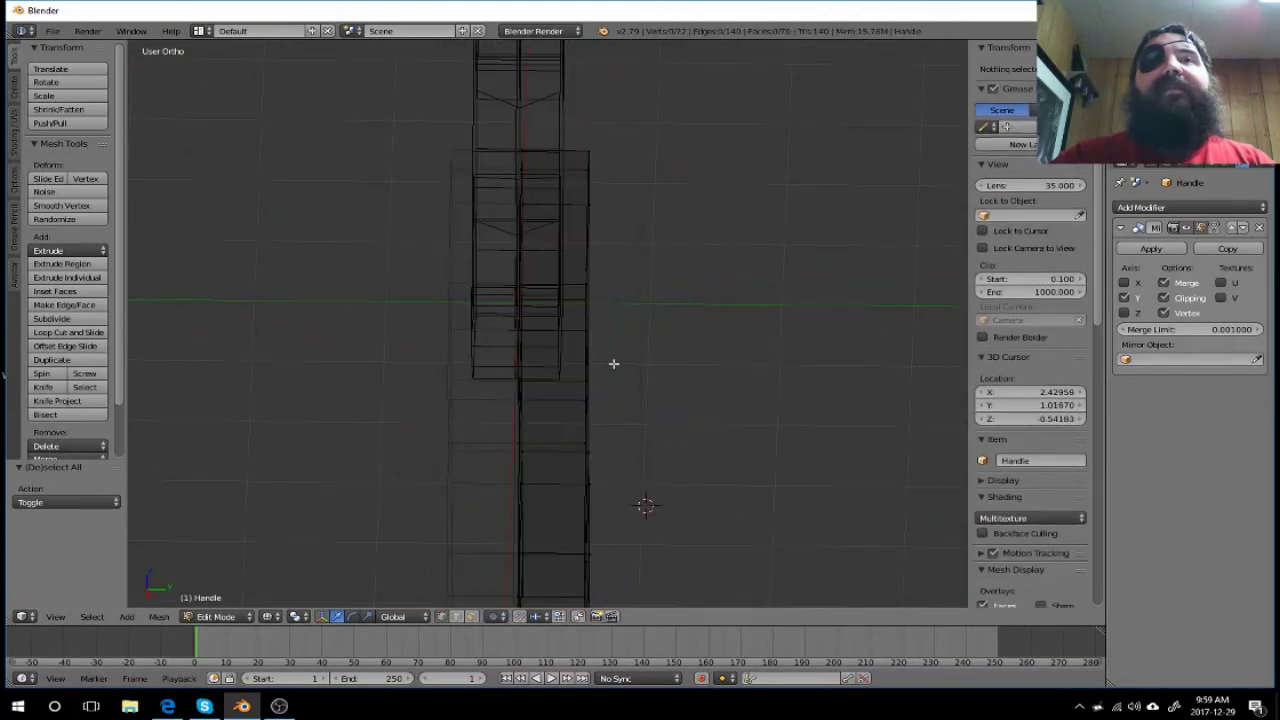
mouse_move(611, 363)
middle_mouse_down()
mouse_move(680, 380)
mouse_move(775, 310)
middle_mouse_up()
key("KP_1")
key("z")
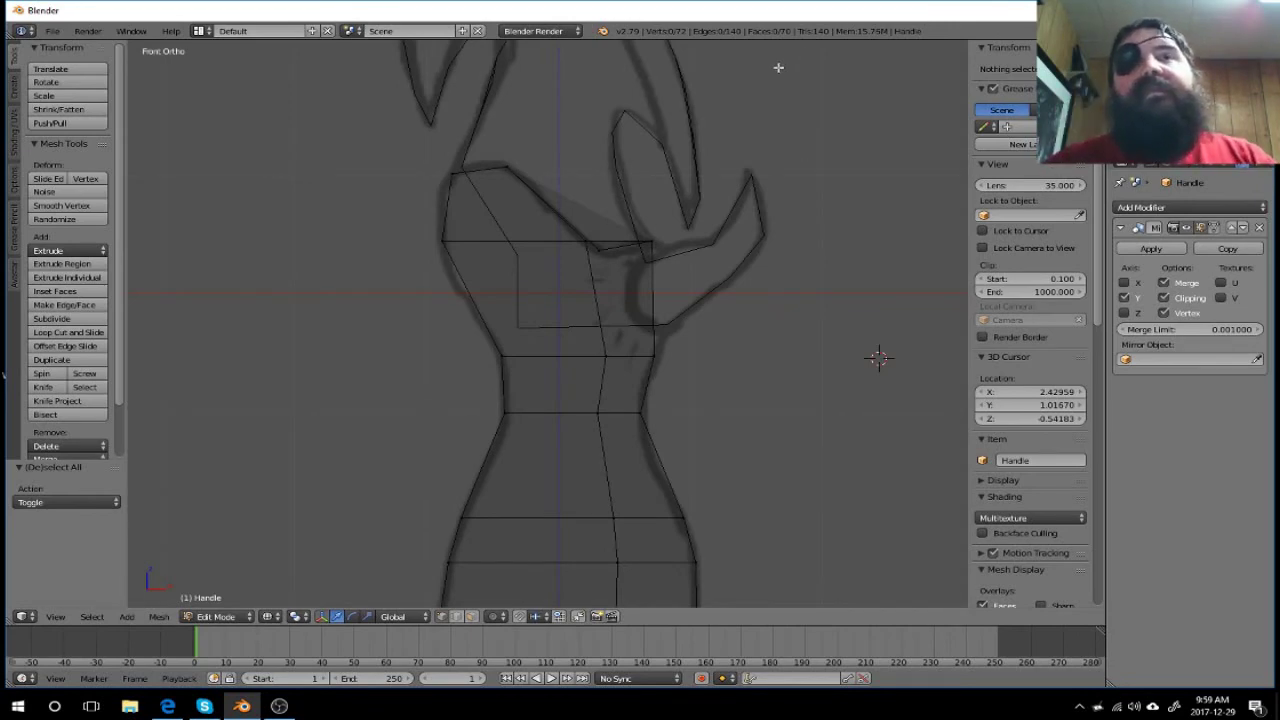
key("z")
mouse_move(777, 209)
middle_mouse_down()
mouse_move(710, 243)
mouse_move(449, 240)
mouse_move(626, 266)
mouse_move(751, 246)
mouse_move(634, 274)
mouse_move(640, 243)
mouse_move(718, 256)
mouse_move(774, 237)
mouse_move(654, 254)
mouse_move(483, 247)
mouse_move(600, 263)
mouse_move(727, 258)
middle_mouse_up()
scroll(751, 246, "up", 1)
scroll(753, 245, "up", 3)
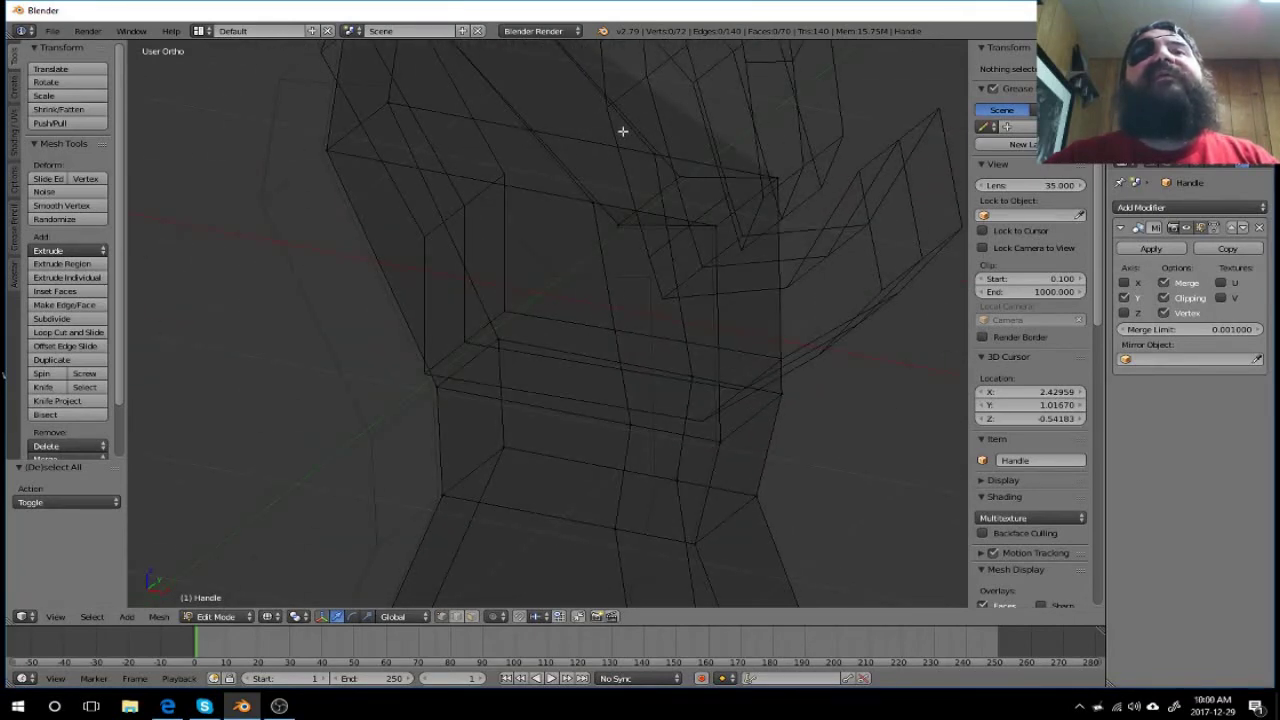
mouse_move(622, 131)
middle_mouse_down()
mouse_move(563, 183)
mouse_move(634, 203)
middle_mouse_up()
Step: Orbit once more around the mesh, then switch the viewport to Solid shading
key("a")
key("a")
key("a")
mouse_move(703, 291)
middle_mouse_down()
mouse_move(708, 216)
mouse_move(410, 190)
mouse_move(349, 217)
mouse_move(357, 247)
middle_mouse_up()
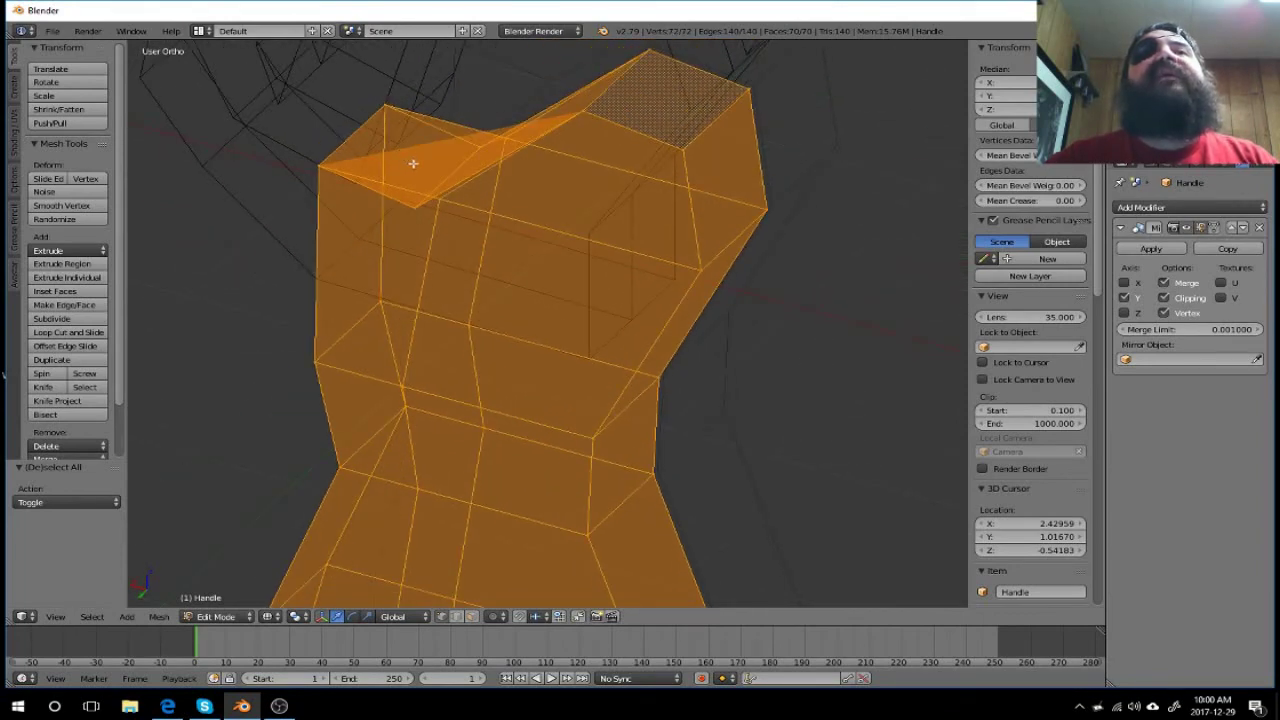
mouse_move(413, 163)
middle_mouse_down()
mouse_move(400, 214)
mouse_move(666, 212)
mouse_move(703, 177)
mouse_move(566, 353)
middle_mouse_up()
key("a")
key("a")
key("a")
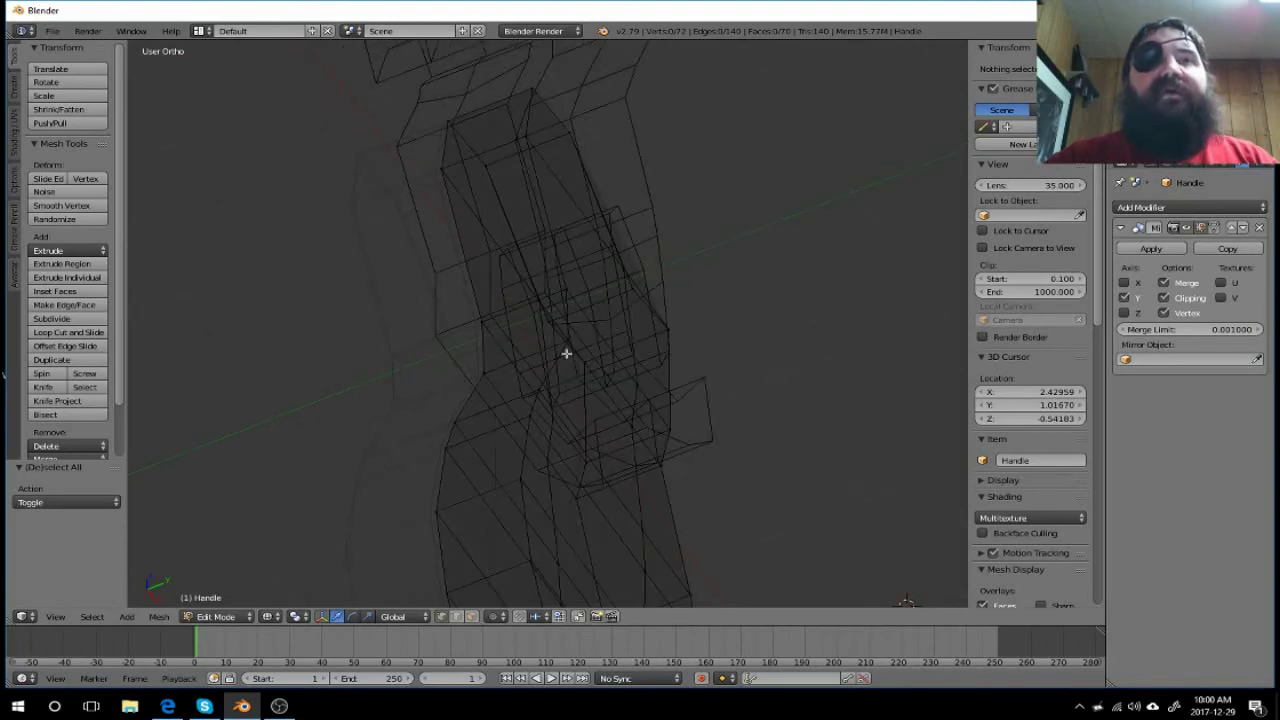
left_click(270, 616)
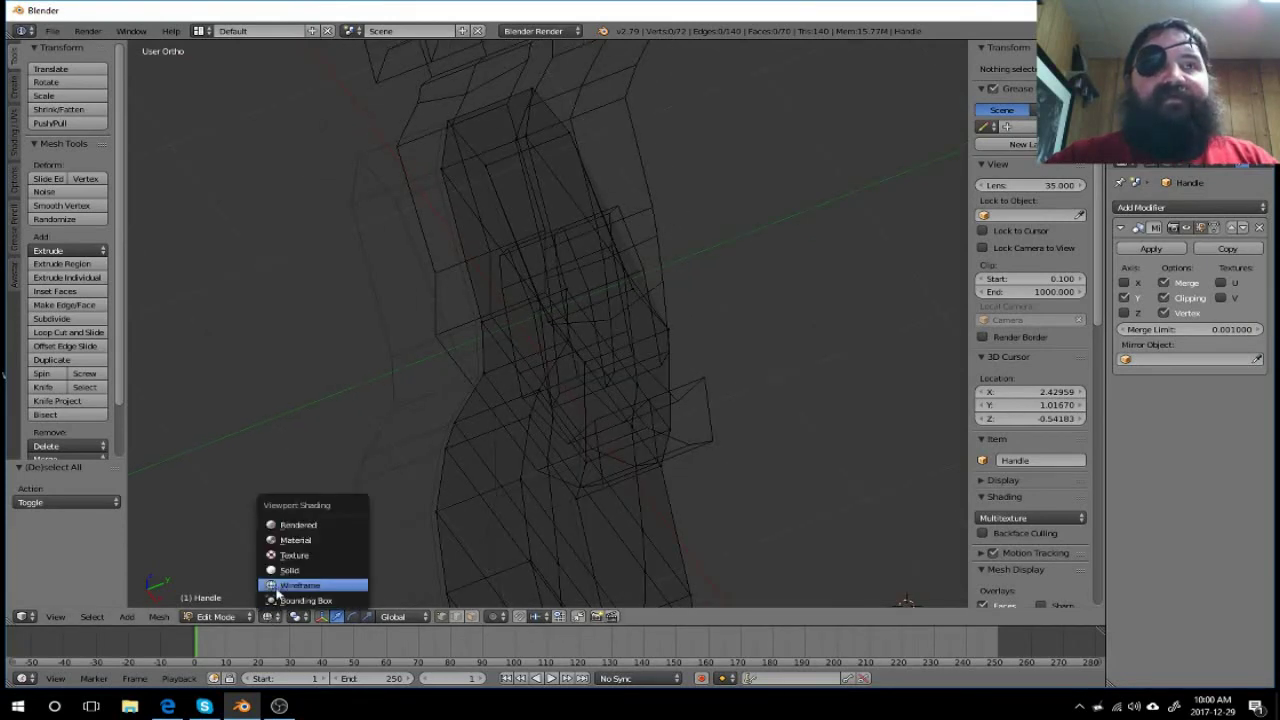
left_click(287, 570)
Step: Zoom and orbit around the solid Handle, returning briefly to Front view
mouse_move(684, 398)
middle_mouse_down()
mouse_move(517, 371)
mouse_move(491, 343)
mouse_move(491, 273)
mouse_move(529, 317)
mouse_move(600, 346)
mouse_move(737, 346)
mouse_move(543, 337)
mouse_move(580, 357)
mouse_move(526, 346)
mouse_move(569, 360)
mouse_move(620, 374)
mouse_move(757, 349)
mouse_move(794, 358)
mouse_move(763, 366)
mouse_move(869, 380)
mouse_move(843, 317)
mouse_move(731, 300)
mouse_move(616, 321)
mouse_move(671, 349)
mouse_move(575, 343)
mouse_move(686, 371)
mouse_move(706, 337)
mouse_move(767, 318)
mouse_move(803, 340)
mouse_move(797, 360)
mouse_move(737, 400)
mouse_move(651, 346)
mouse_move(617, 314)
mouse_move(640, 300)
mouse_move(620, 297)
mouse_move(629, 313)
middle_mouse_up()
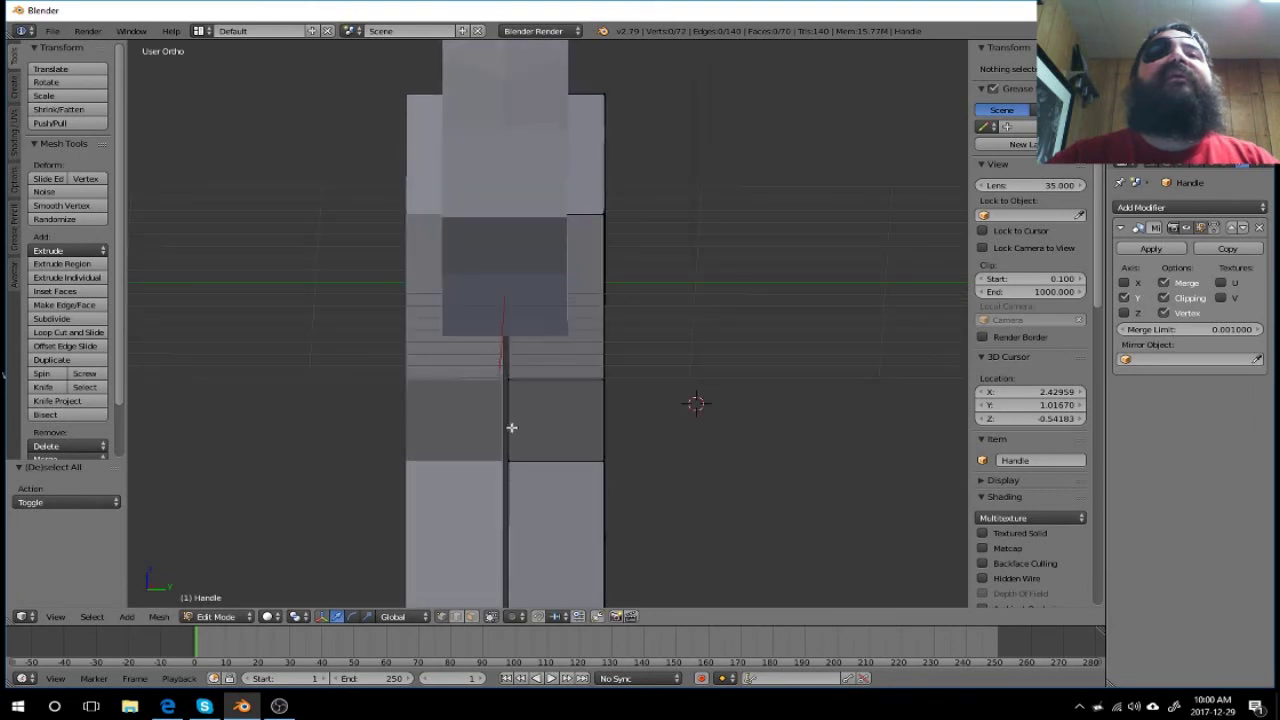
scroll(513, 391, "down", 2)
scroll(510, 395, "down", 3)
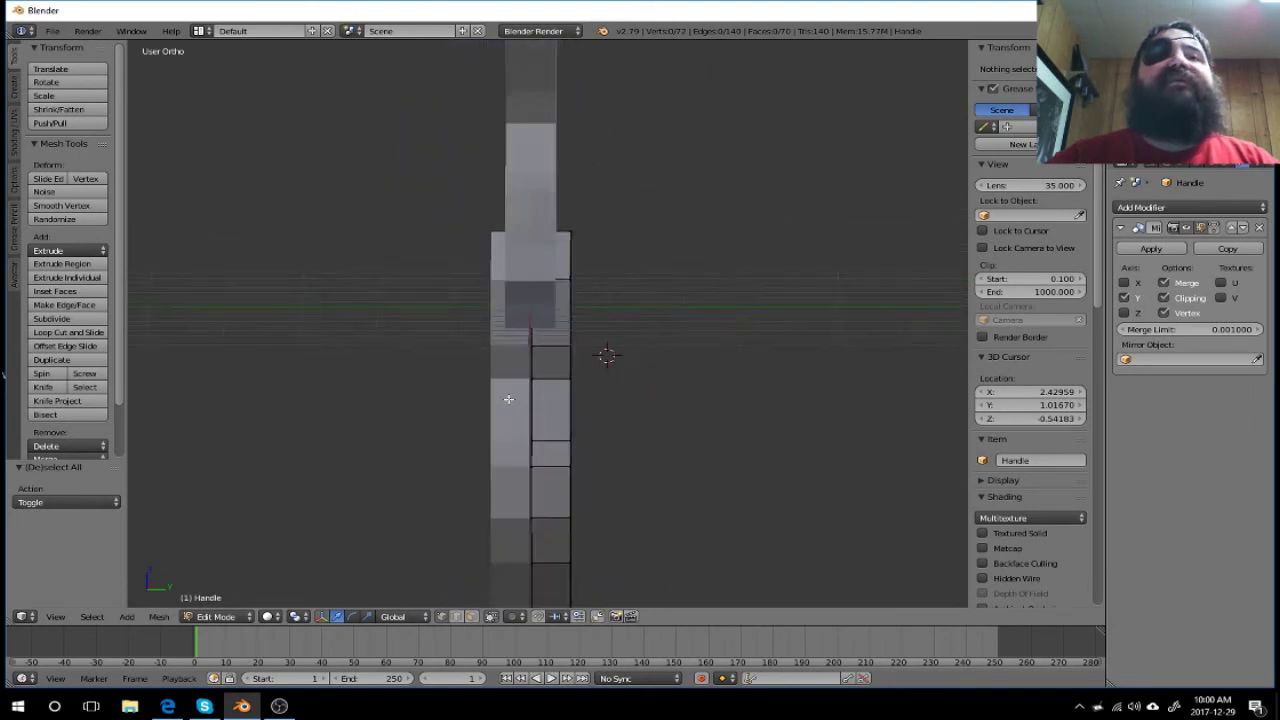
scroll(508, 399, "down", 3)
scroll(508, 399, "up", 2)
scroll(508, 399, "up", 4)
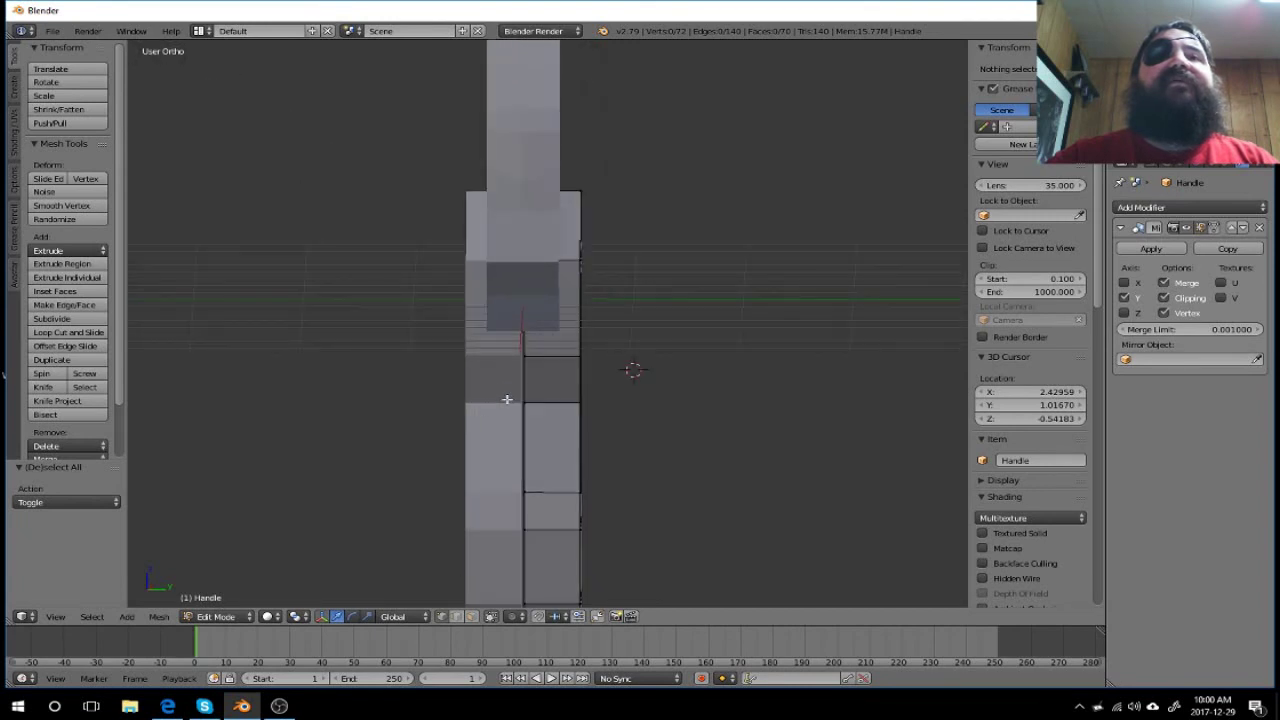
scroll(508, 399, "up", 2)
scroll(507, 399, "up", 2)
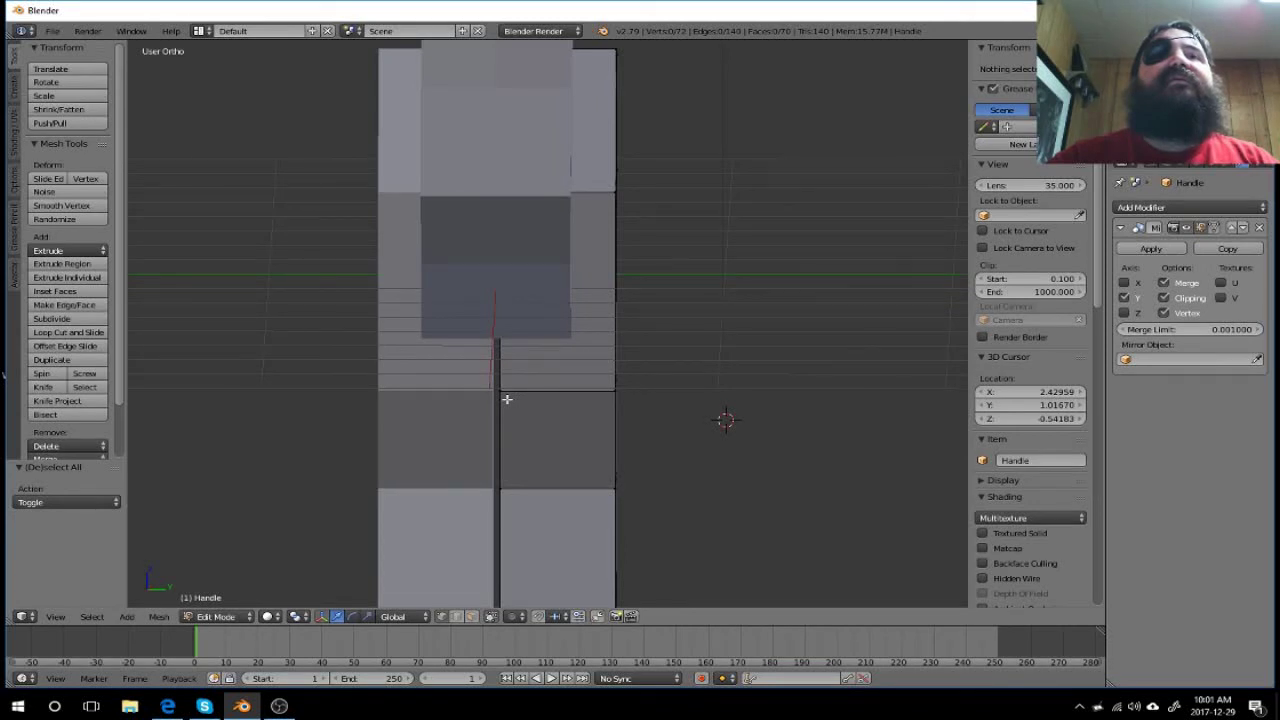
middle_click_drag(443, 405, 534, 411)
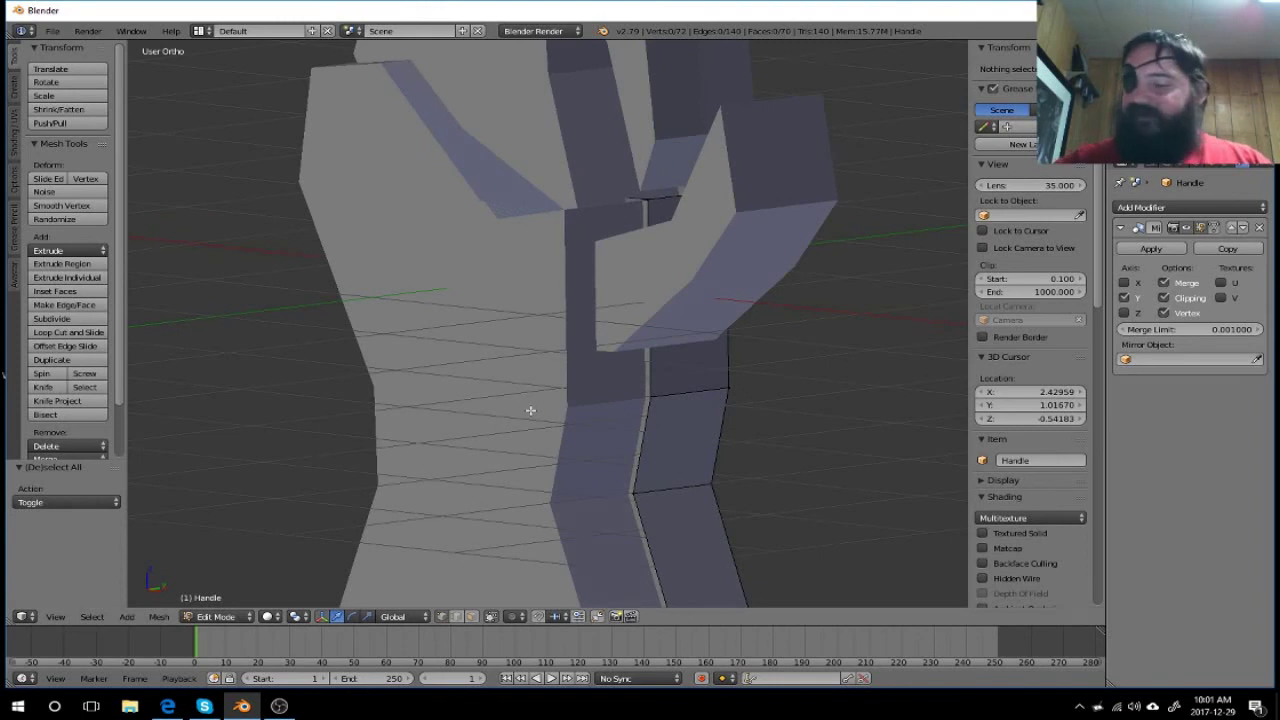
key("KP_1")
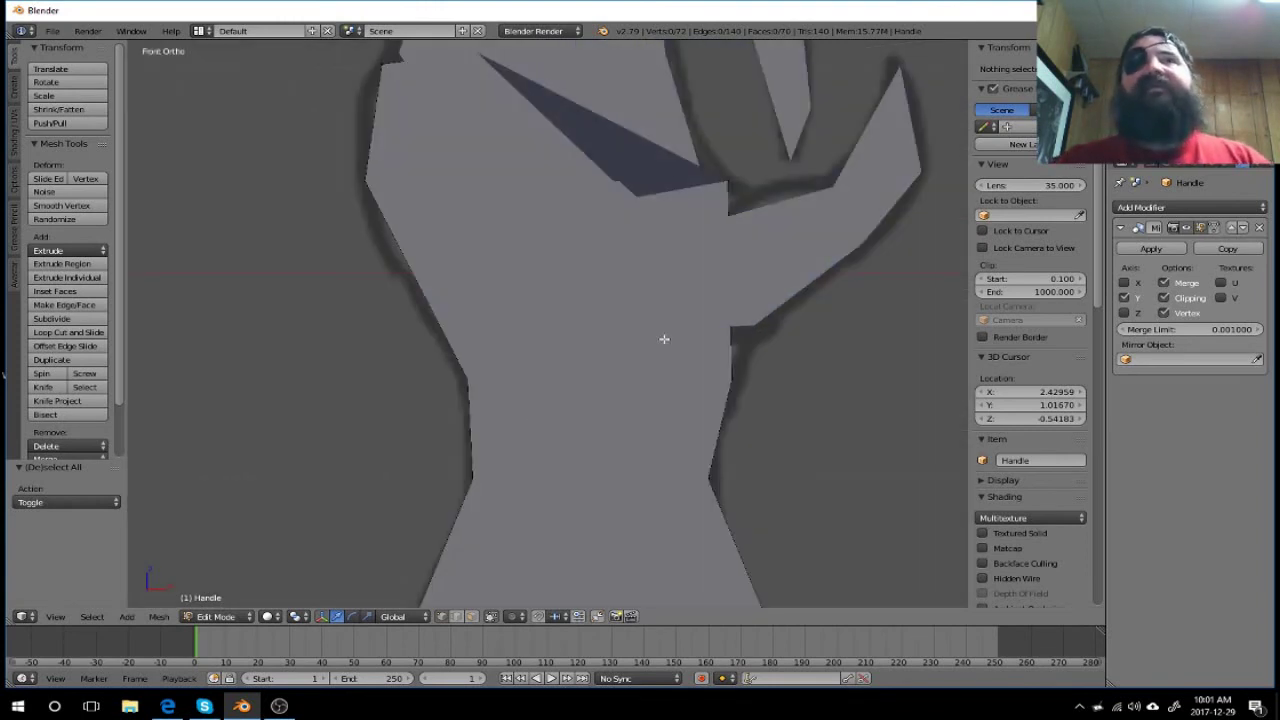
scroll(664, 339, "down", 3)
mouse_move(694, 417)
middle_mouse_down()
mouse_move(740, 391)
mouse_move(704, 409)
middle_mouse_up()
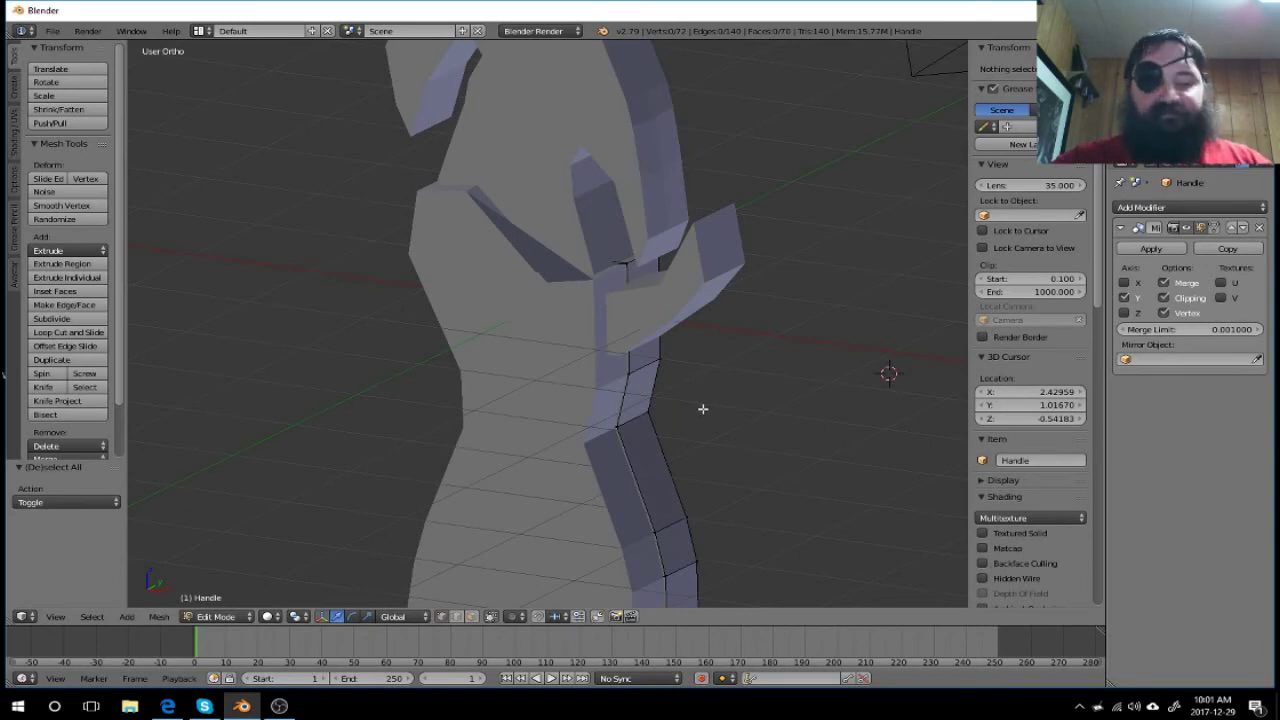
Step: Select the handle's top edge and hide the hand-shaped geometry above it
key("a")
key("ctrl+z")
key("ctrl+z")
key("ctrl+z")
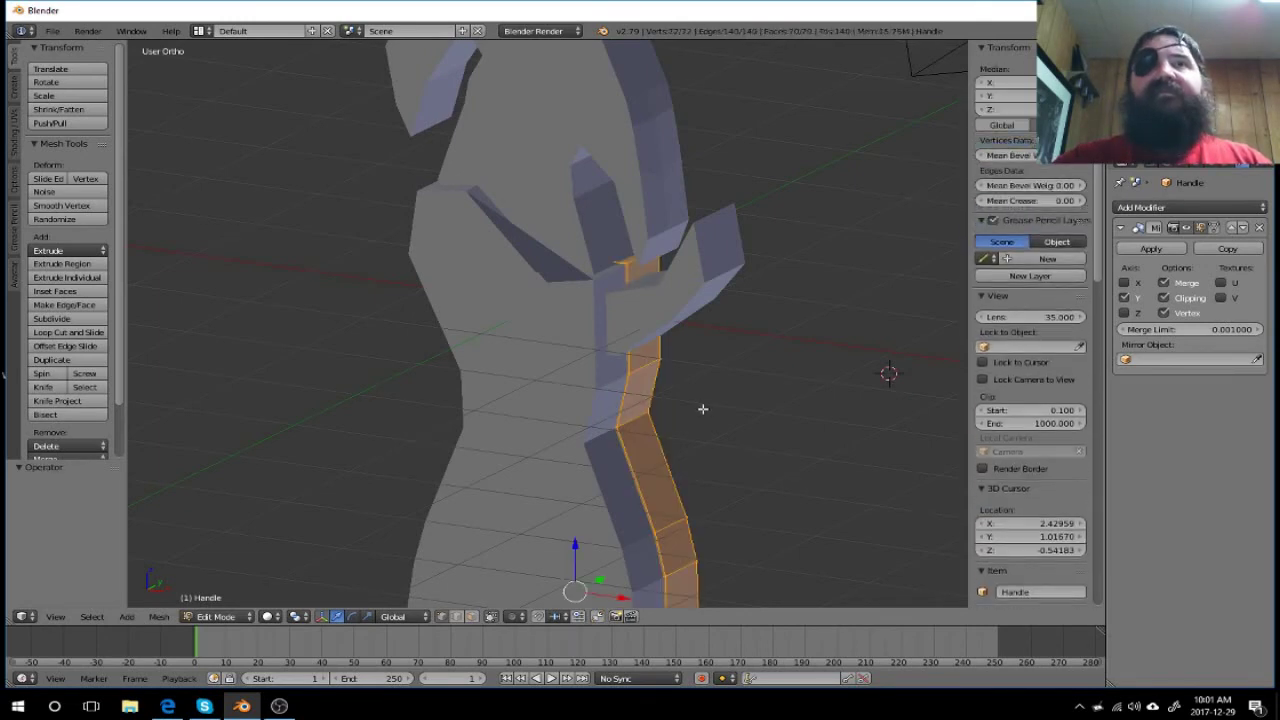
key("ctrl+z")
key("ctrl+z")
key("ctrl+z")
key("ctrl+z")
key("ctrl+z")
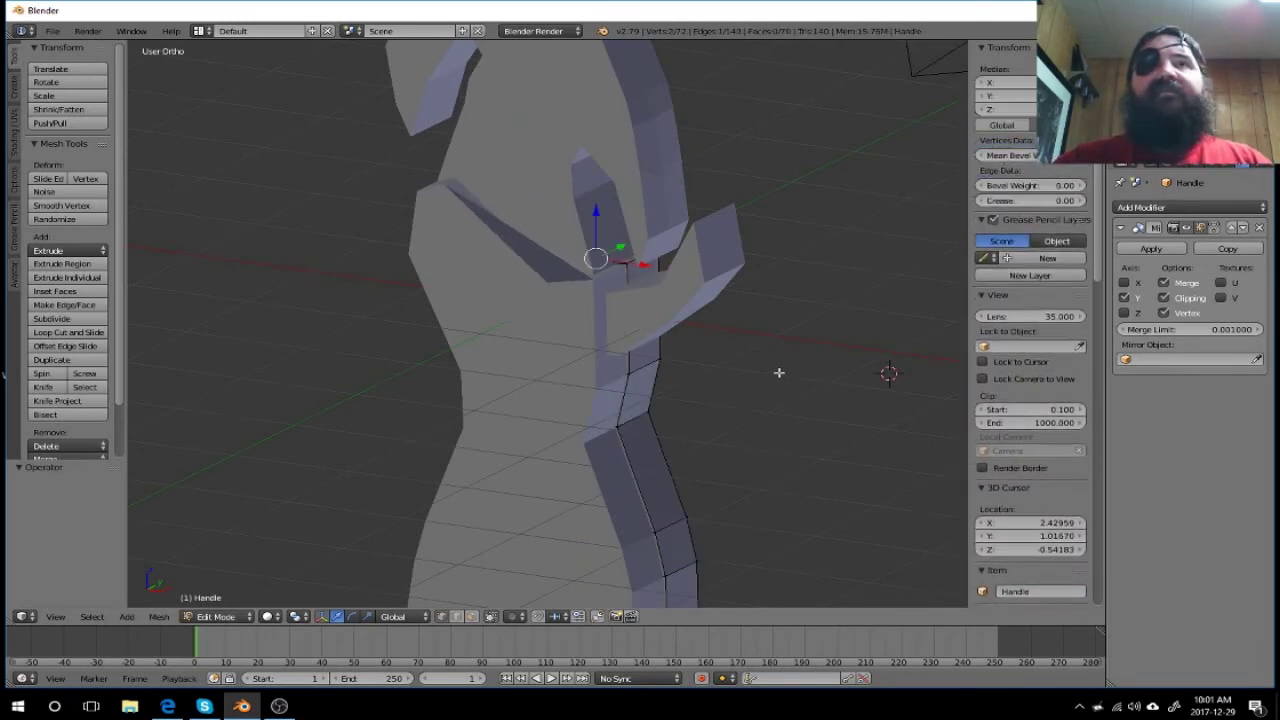
key("ctrl+z")
mouse_move(779, 372)
middle_mouse_down()
mouse_move(726, 380)
mouse_move(423, 346)
mouse_move(520, 377)
mouse_move(569, 376)
mouse_move(508, 346)
mouse_move(617, 366)
mouse_move(778, 357)
middle_mouse_up()
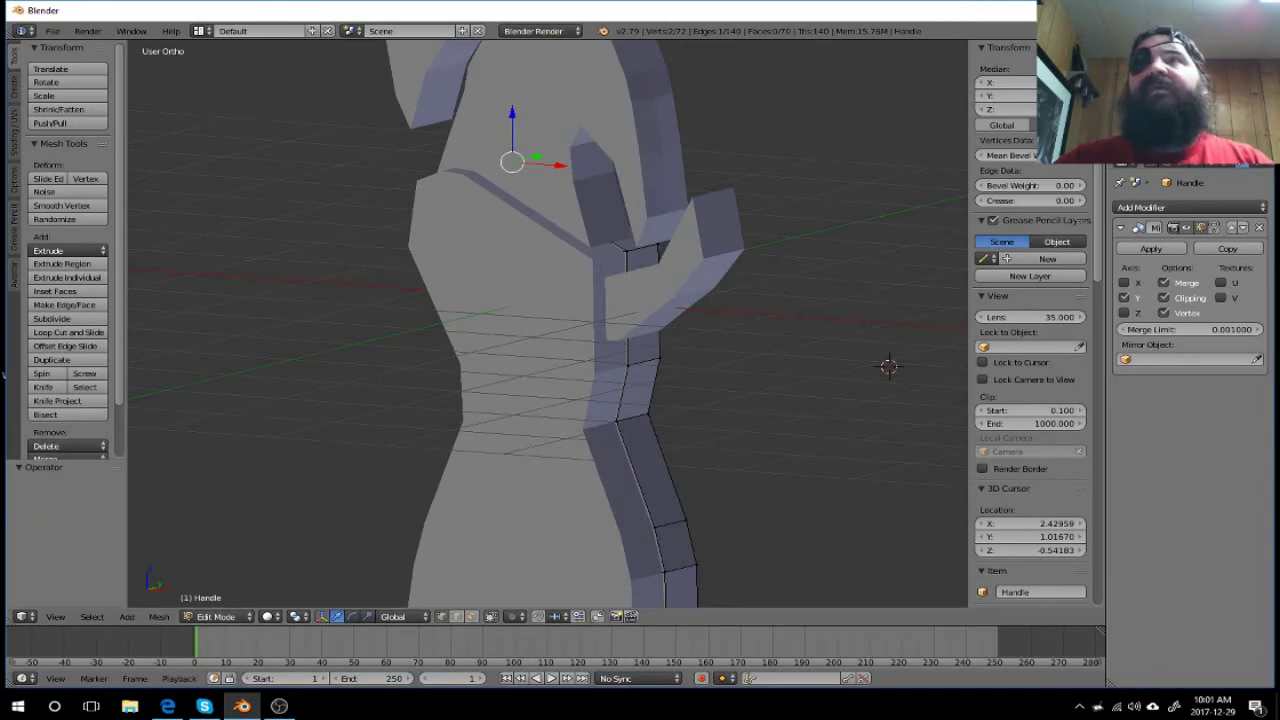
key("h")
mouse_move(797, 284)
middle_mouse_down()
mouse_move(634, 287)
mouse_move(764, 284)
middle_mouse_up()
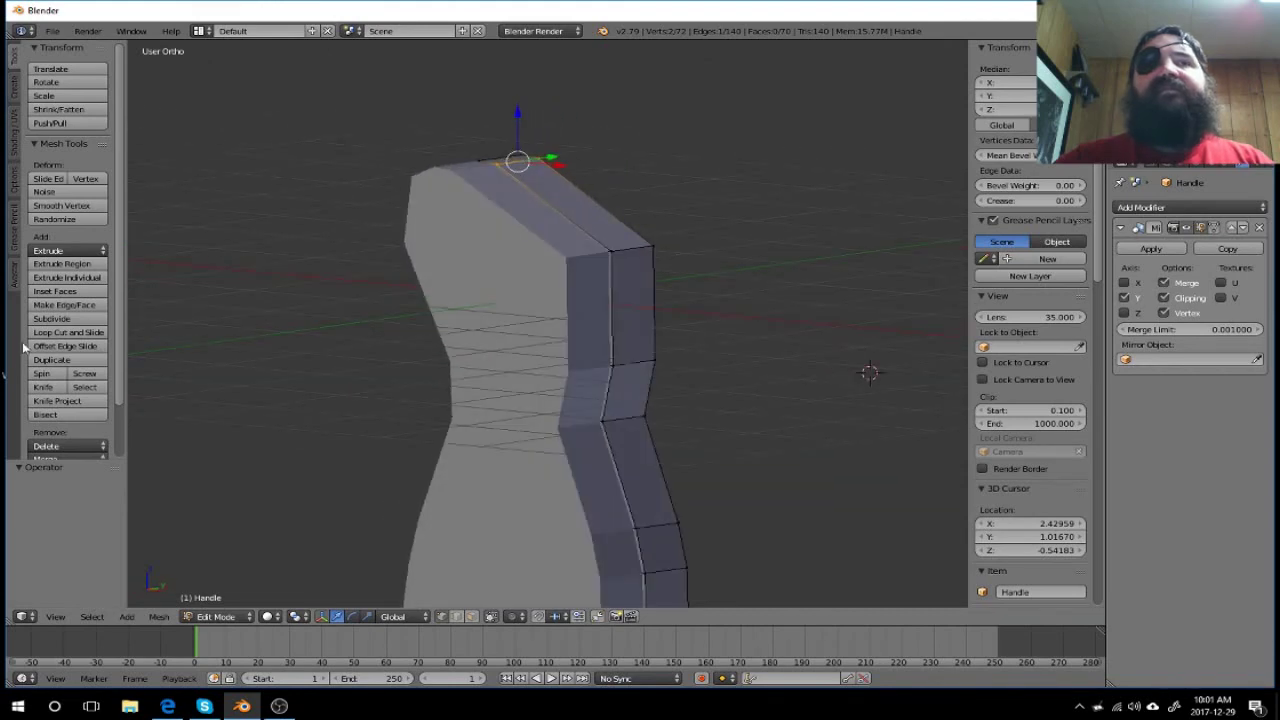
Step: In wireframe view, select the whole Handle mesh and shift it 0.097 along Y
left_click(268, 617)
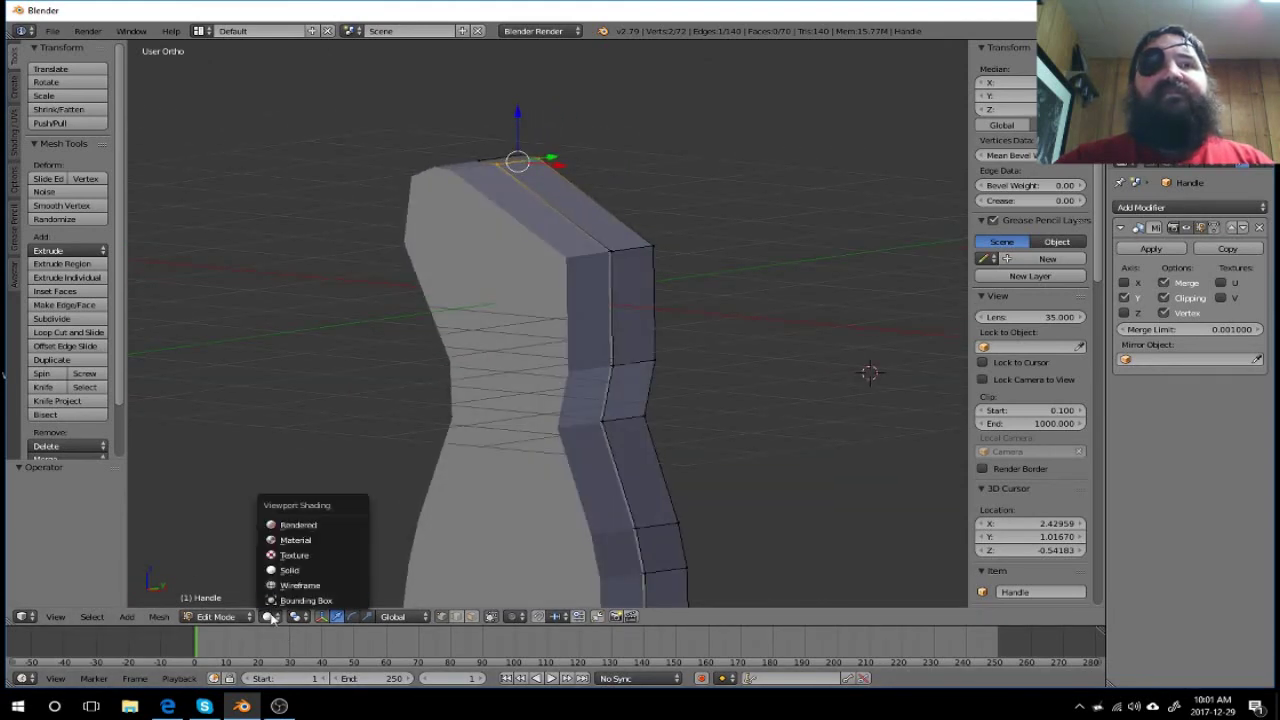
left_click(290, 590)
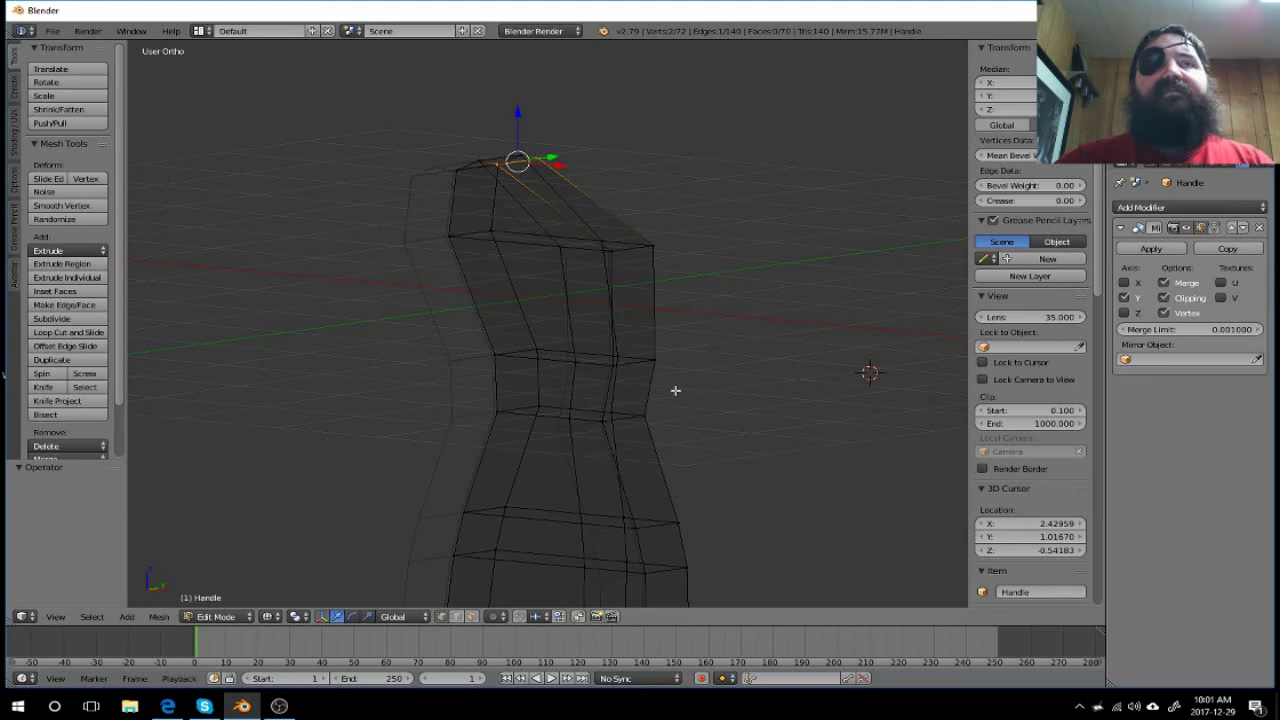
mouse_move(675, 391)
middle_mouse_down()
mouse_move(534, 423)
mouse_move(549, 411)
middle_mouse_up()
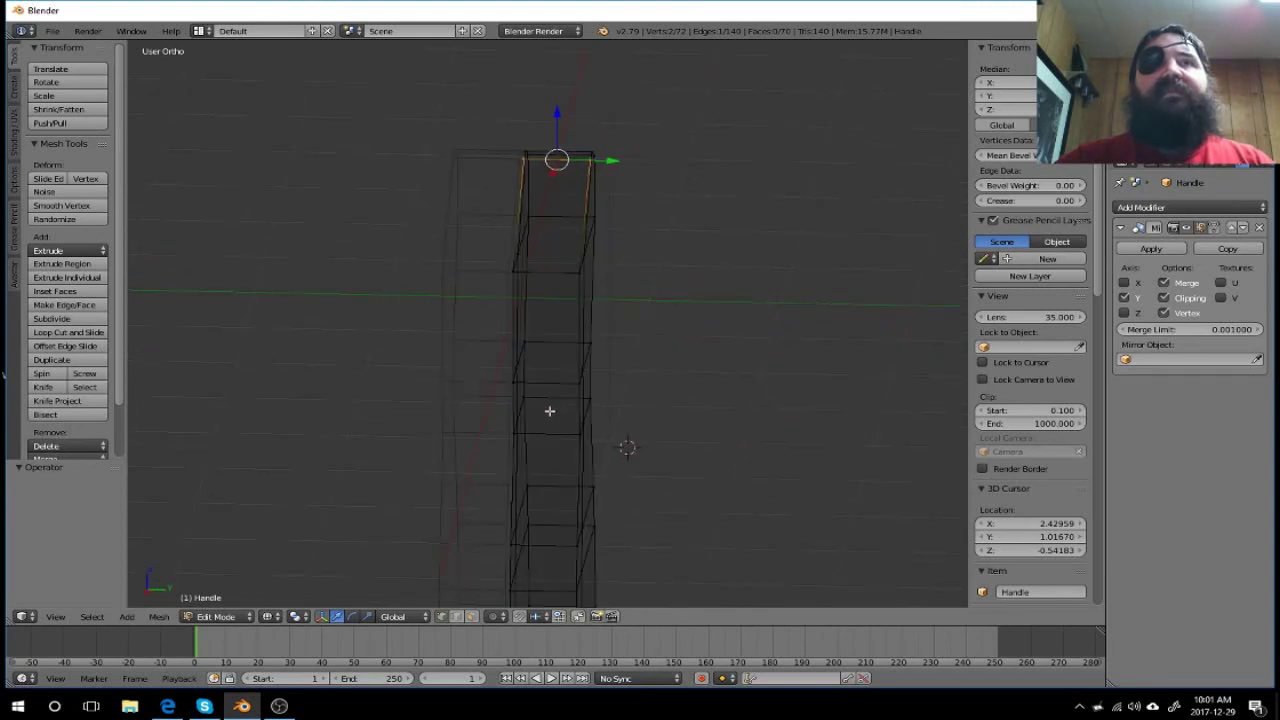
key("a")
key("a")
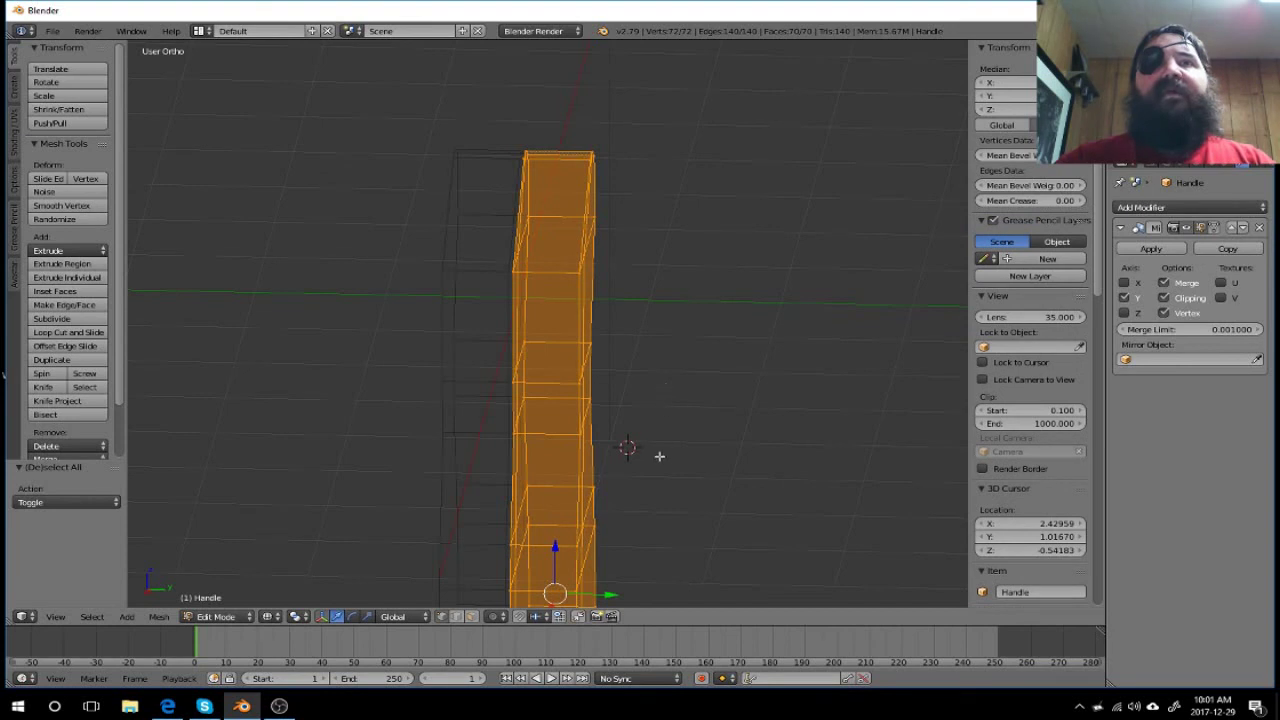
scroll(658, 520, "down", 1)
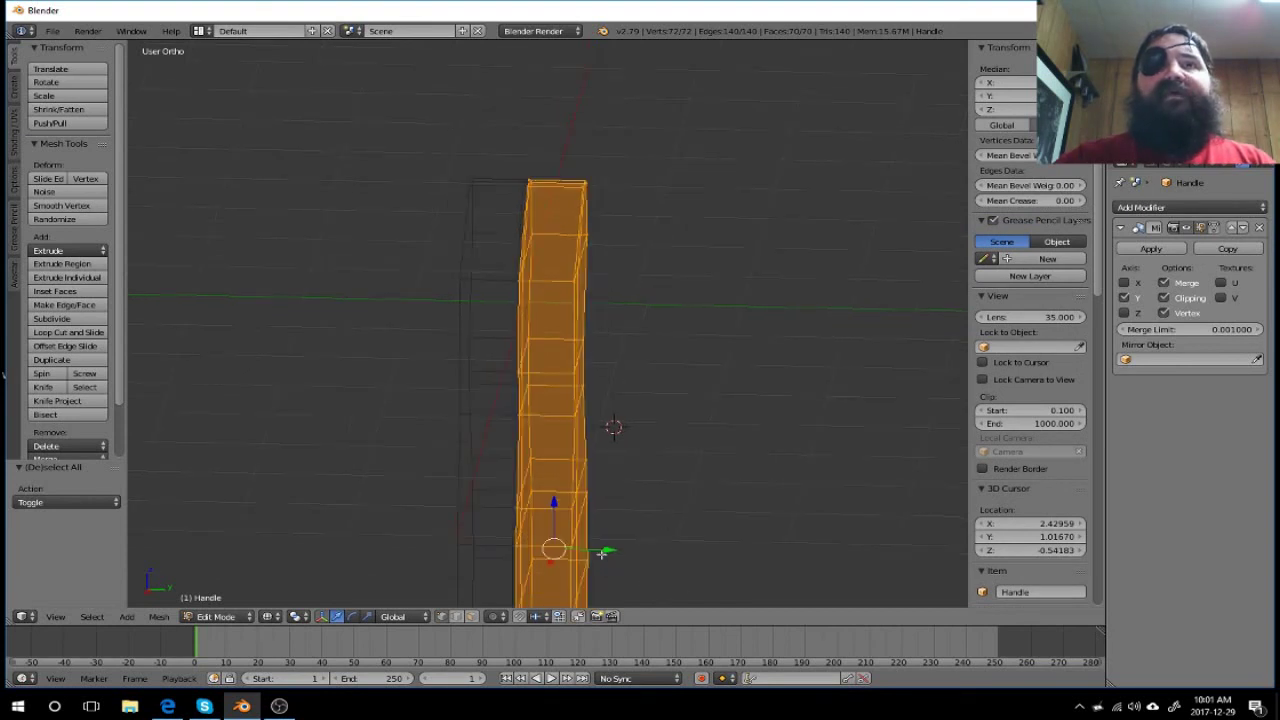
mouse_move(607, 549)
left_mouse_down()
mouse_move(566, 549)
mouse_move(618, 549)
left_mouse_up()
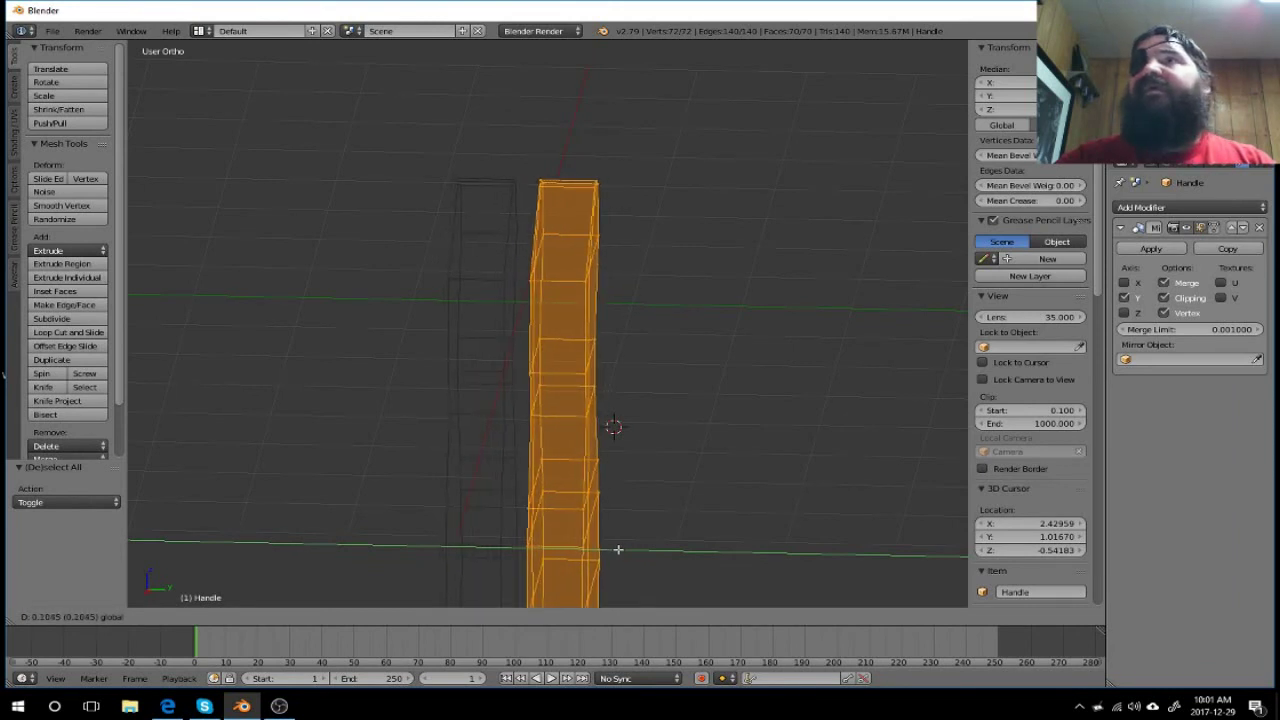
left_click_drag(618, 549, 596, 549)
left_click(596, 549)
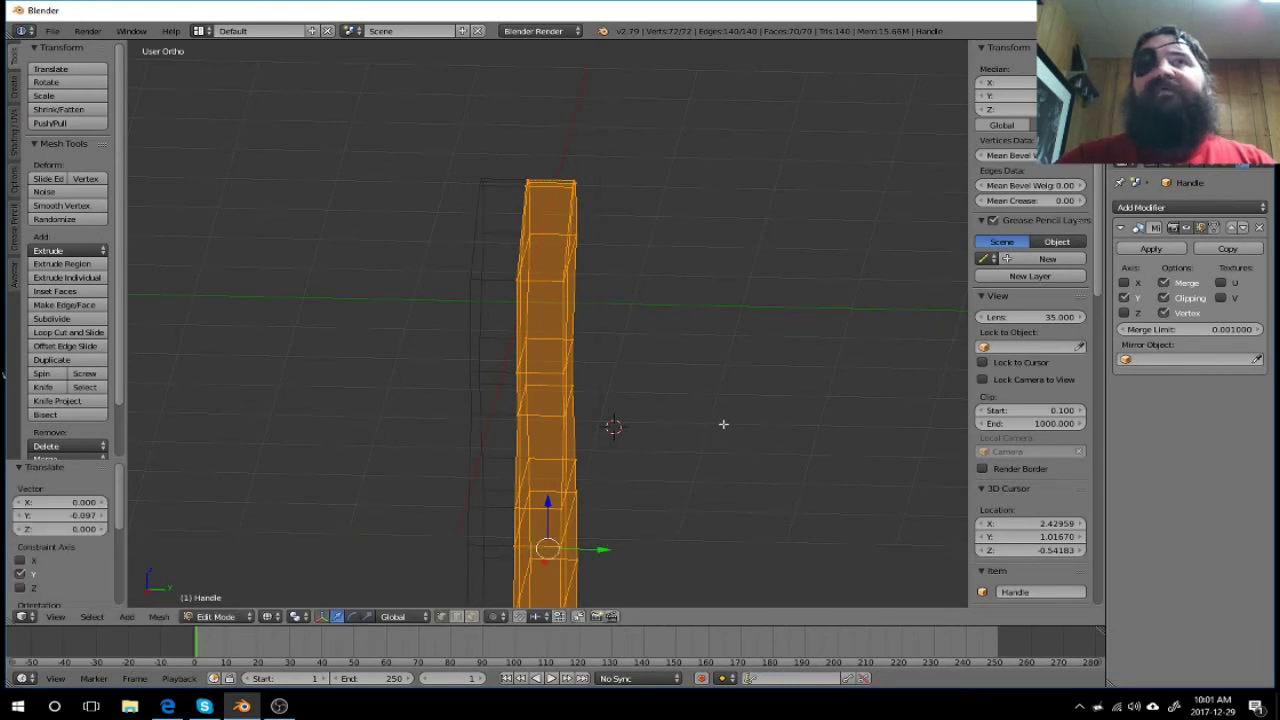
Step: Stay in Edit Mode, switch the viewport to Solid shading, and orbit to view the handle from above
left_click(235, 618)
left_click(226, 619)
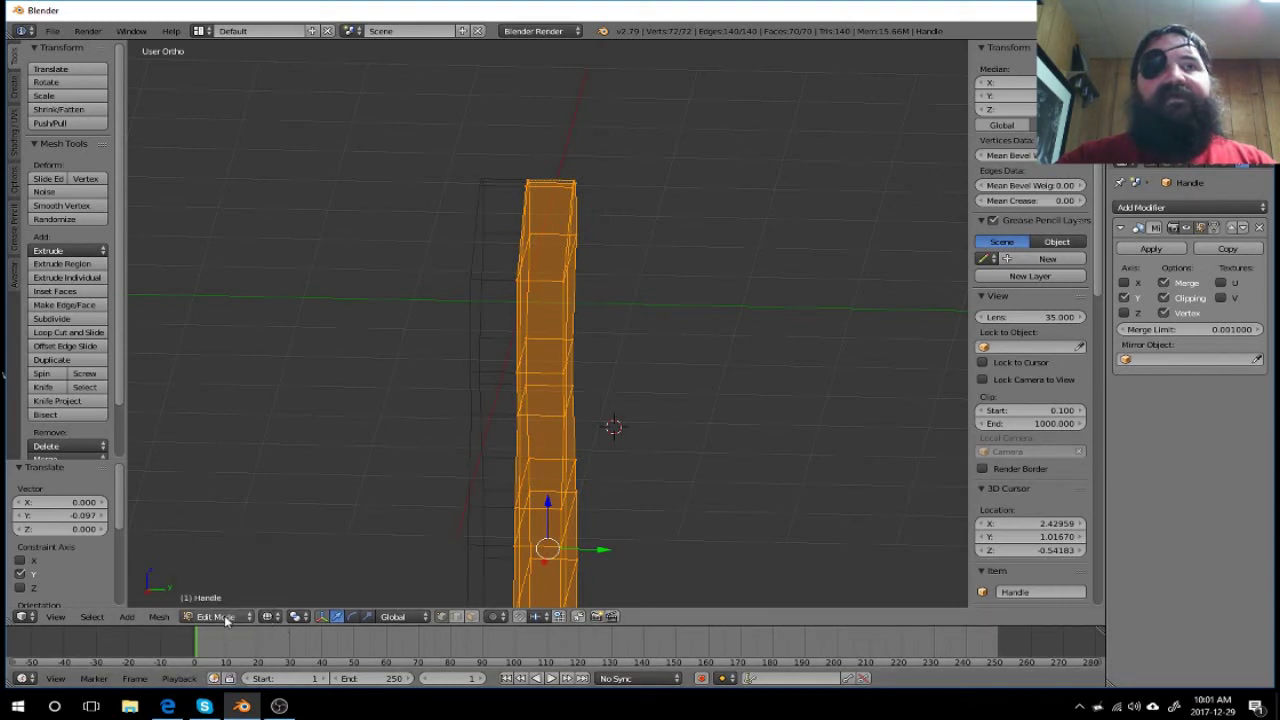
left_click(266, 617)
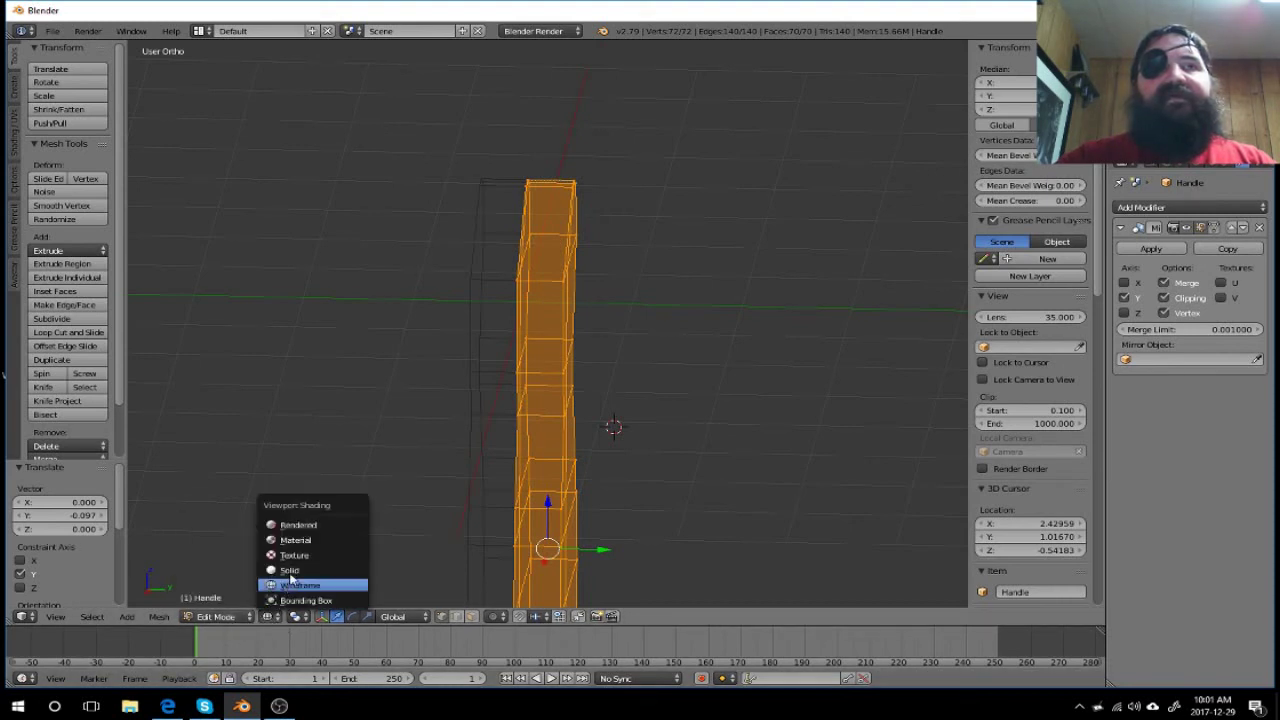
left_click(290, 570)
mouse_move(631, 483)
middle_mouse_down()
mouse_move(671, 409)
mouse_move(643, 406)
mouse_move(700, 470)
mouse_move(785, 521)
mouse_move(923, 471)
mouse_move(843, 483)
middle_mouse_up()
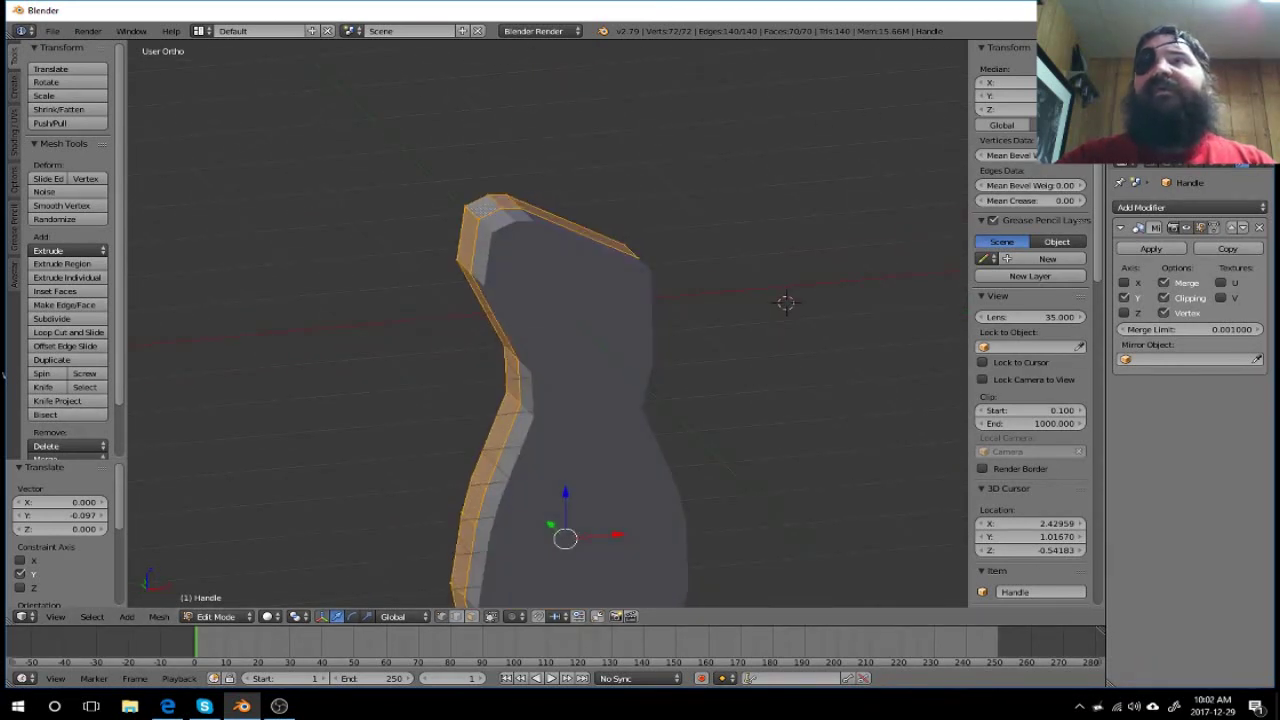
mouse_move(843, 483)
middle_mouse_down()
mouse_move(700, 397)
mouse_move(510, 404)
mouse_move(670, 372)
mouse_move(646, 414)
mouse_move(548, 427)
mouse_move(466, 423)
mouse_move(257, 357)
mouse_move(367, 346)
mouse_move(351, 357)
mouse_move(346, 403)
mouse_move(334, 391)
mouse_move(766, 383)
mouse_move(837, 349)
mouse_move(626, 401)
mouse_move(634, 349)
mouse_move(474, 400)
mouse_move(374, 386)
mouse_move(505, 356)
mouse_move(517, 465)
mouse_move(466, 443)
mouse_move(463, 380)
middle_mouse_up()
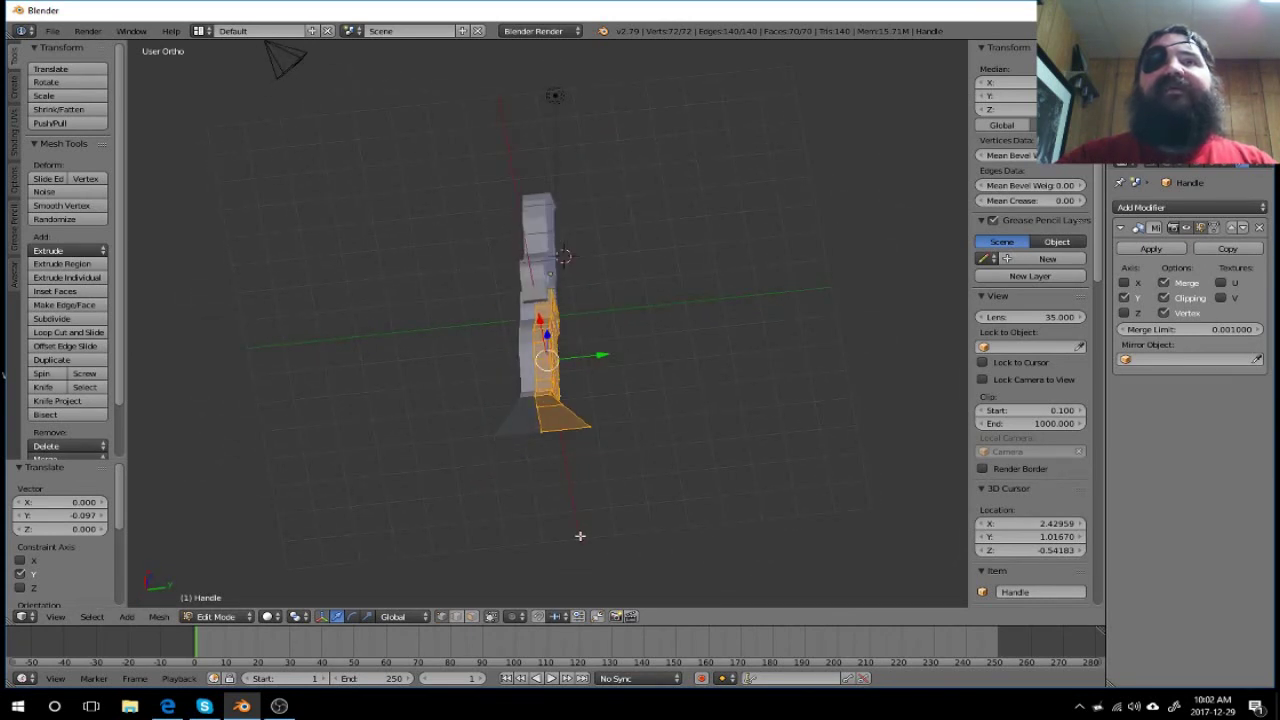
mouse_move(583, 509)
middle_mouse_down()
mouse_move(586, 429)
mouse_move(505, 552)
mouse_move(466, 537)
mouse_move(457, 526)
mouse_move(491, 432)
mouse_move(474, 446)
mouse_move(510, 451)
middle_mouse_up()
Step: From a side view, pull the base tip vertex inward along Y
key("a")
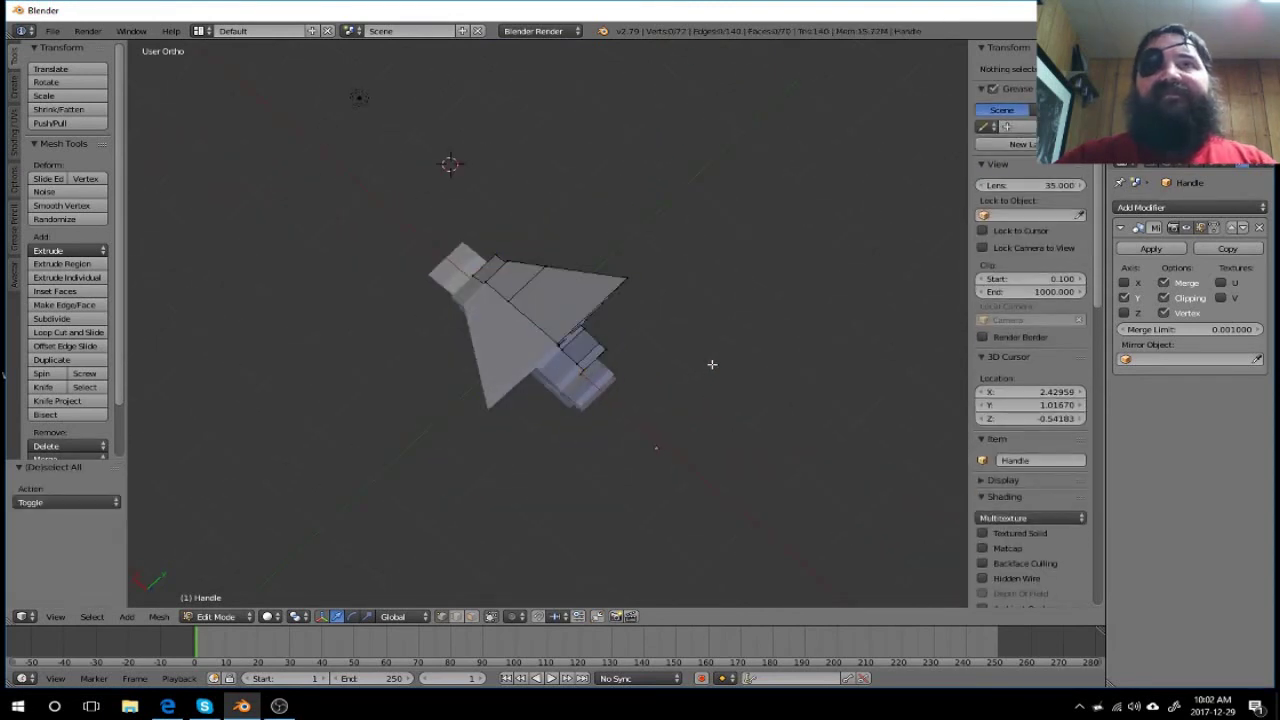
mouse_move(712, 364)
middle_mouse_down()
mouse_move(663, 437)
mouse_move(620, 449)
mouse_move(686, 503)
mouse_move(634, 517)
mouse_move(600, 389)
mouse_move(571, 386)
mouse_move(651, 397)
mouse_move(663, 415)
mouse_move(640, 437)
mouse_move(614, 543)
mouse_move(626, 556)
mouse_move(549, 551)
mouse_move(639, 556)
middle_mouse_up()
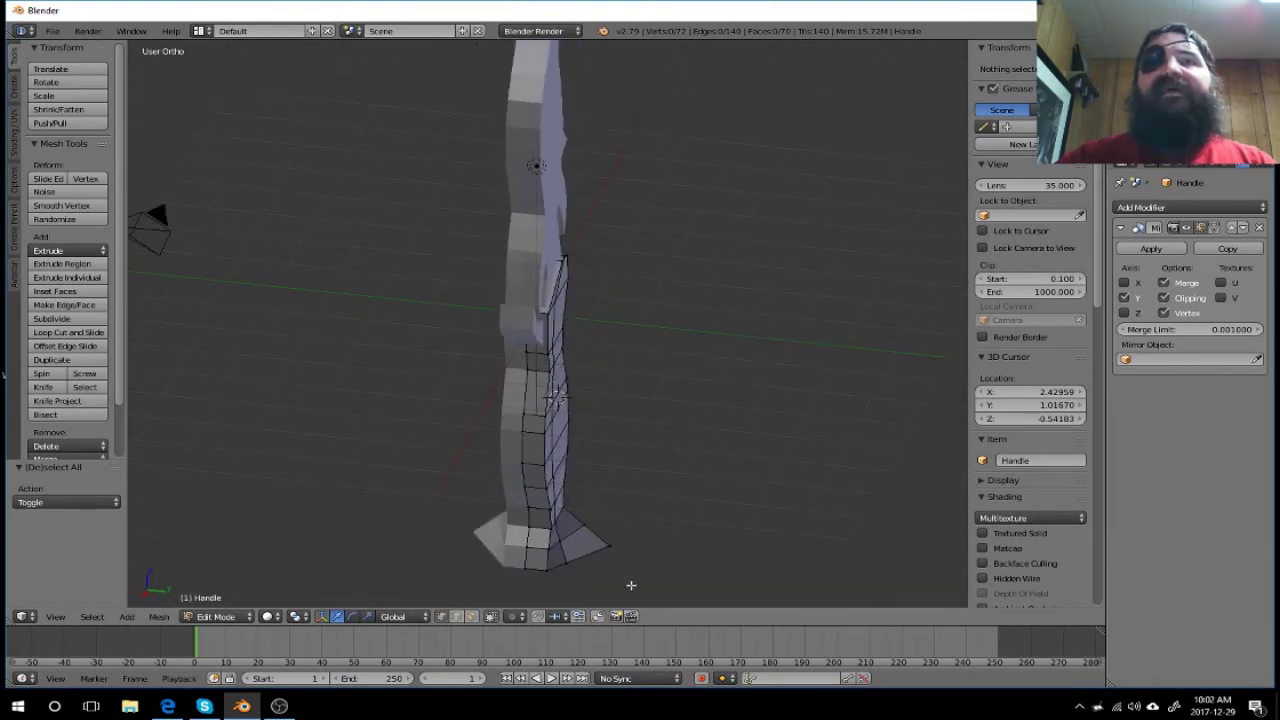
right_click(611, 548)
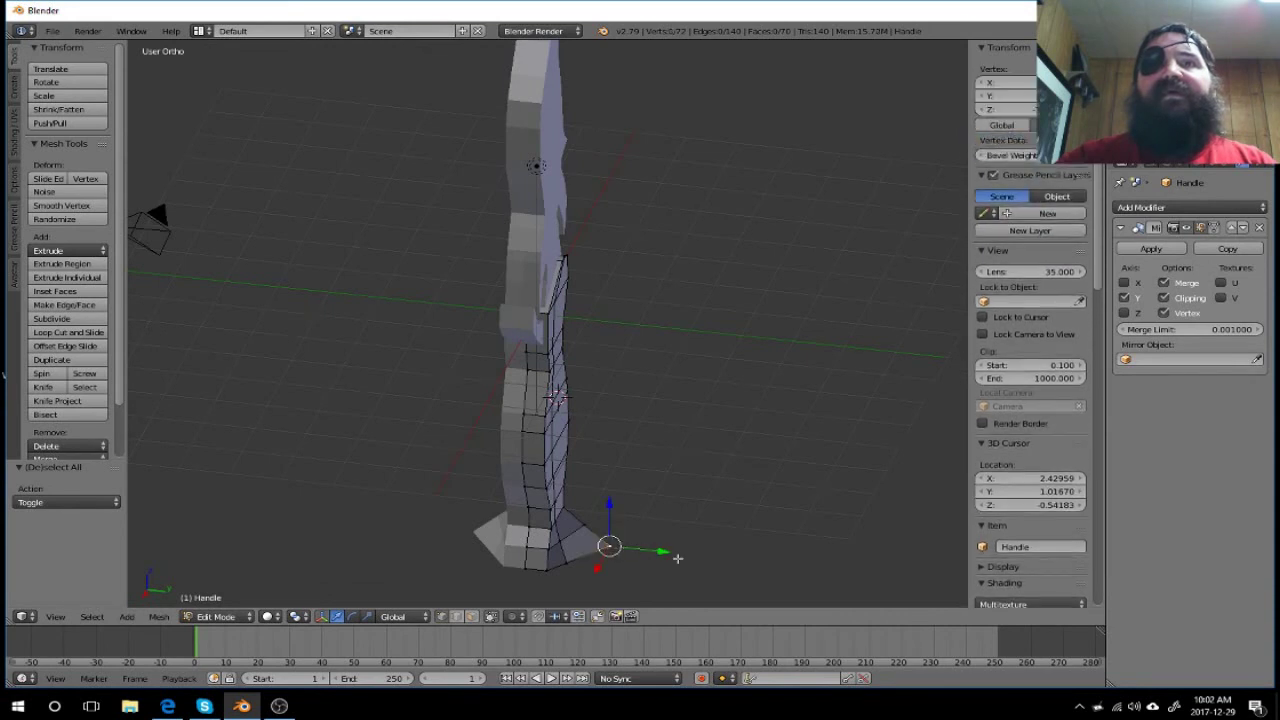
left_click_drag(664, 551, 634, 553)
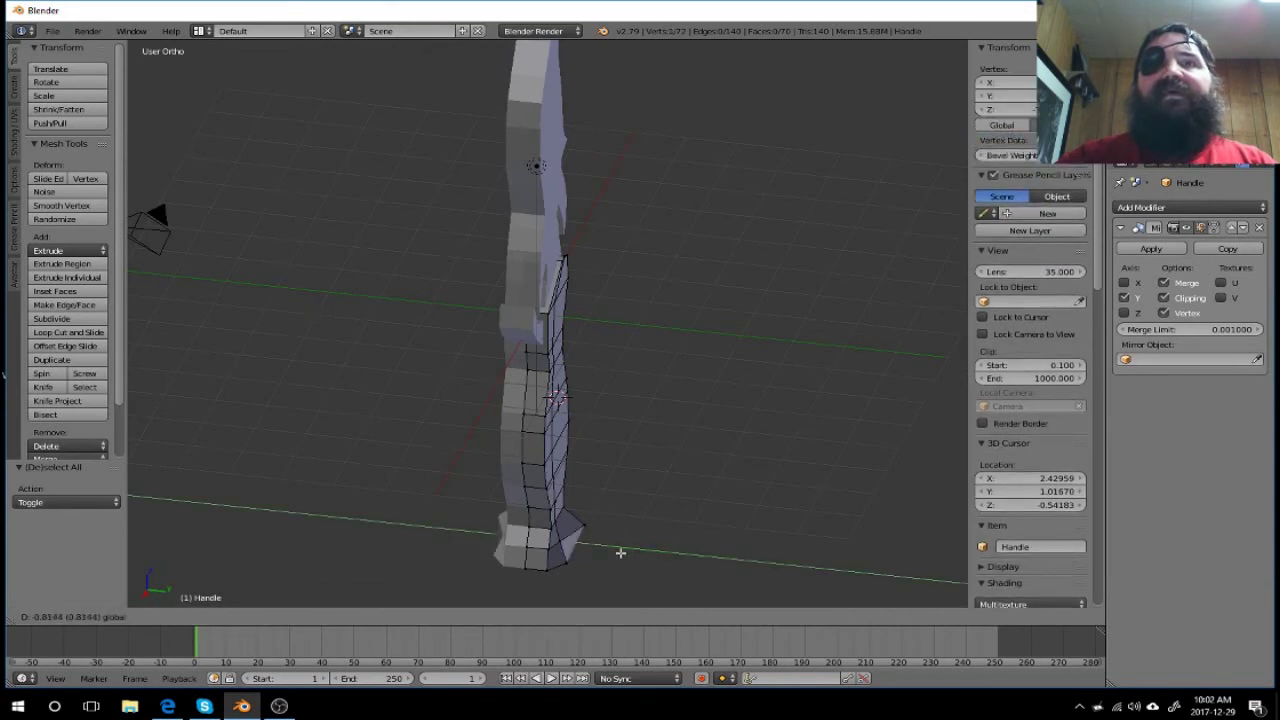
left_click(610, 552)
Step: Zoom in close and nudge another base vertex slightly along Y to narrow the base
mouse_move(610, 552)
middle_mouse_down()
mouse_move(618, 407)
mouse_move(568, 383)
mouse_move(616, 411)
middle_mouse_up()
scroll(640, 425, "up", 2)
scroll(664, 439, "up", 2)
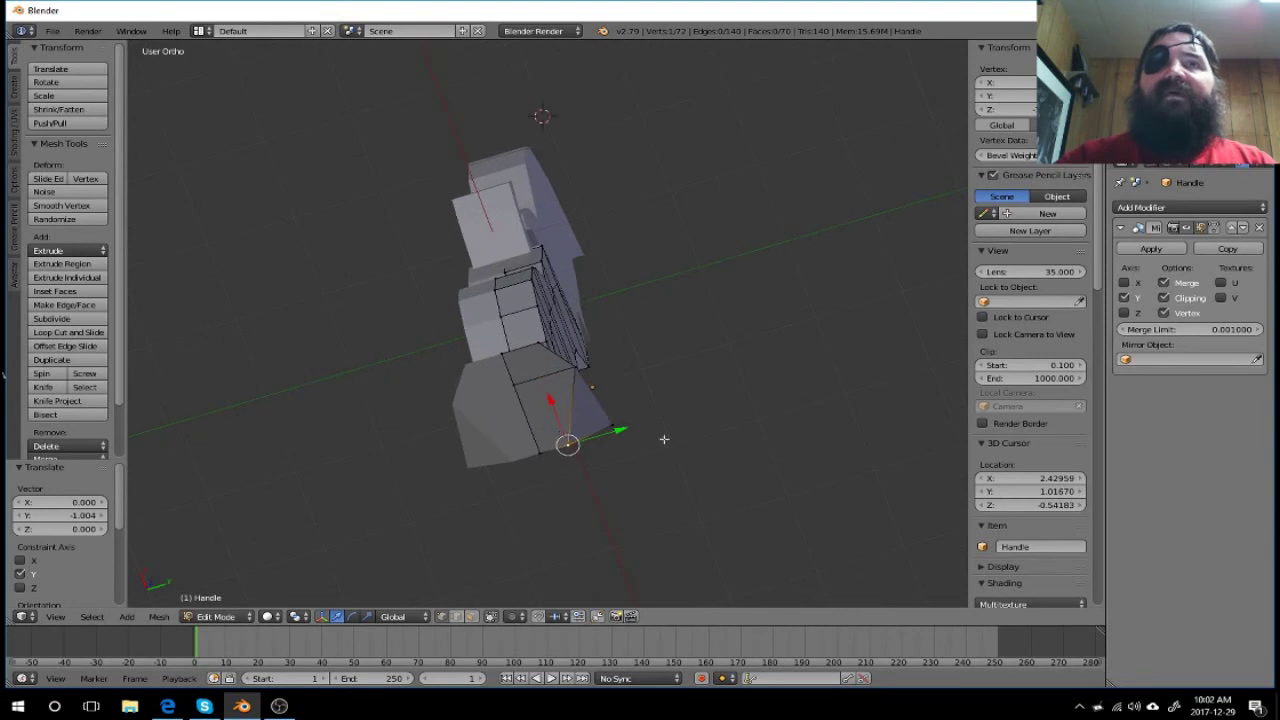
scroll(694, 440, "up", 2)
middle_click_drag(680, 443, 676, 442)
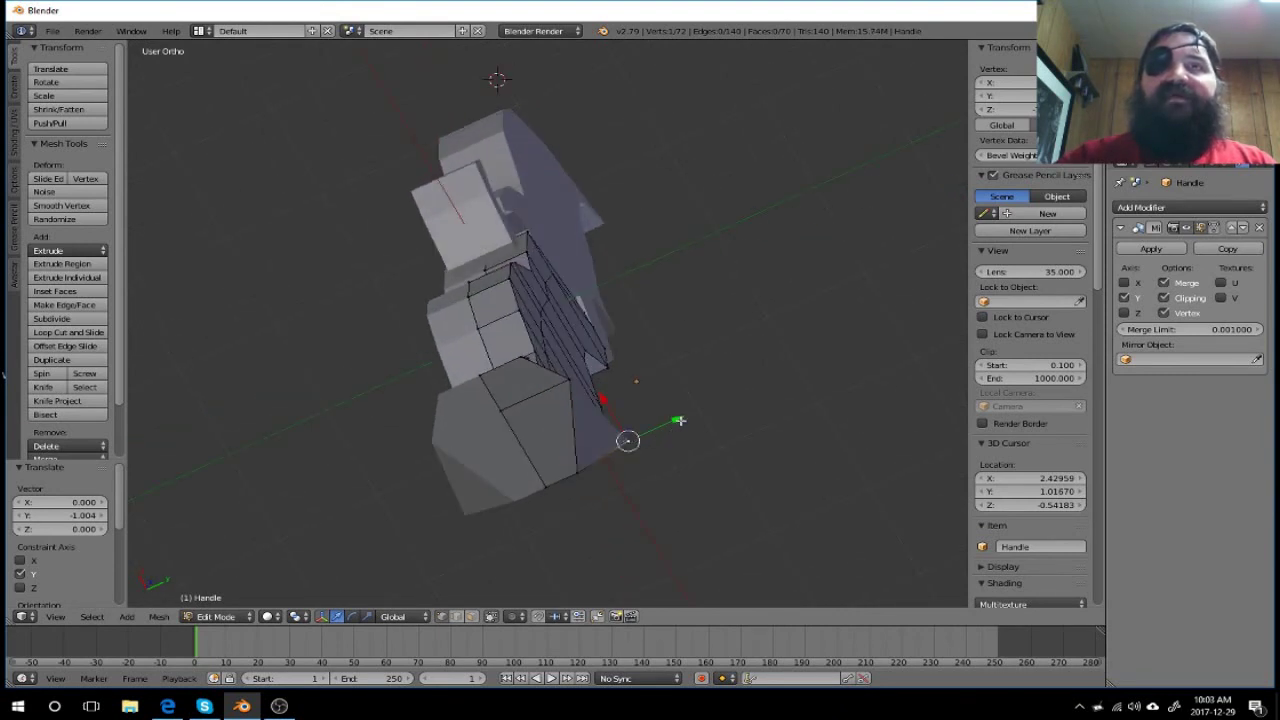
left_click_drag(679, 420, 670, 420)
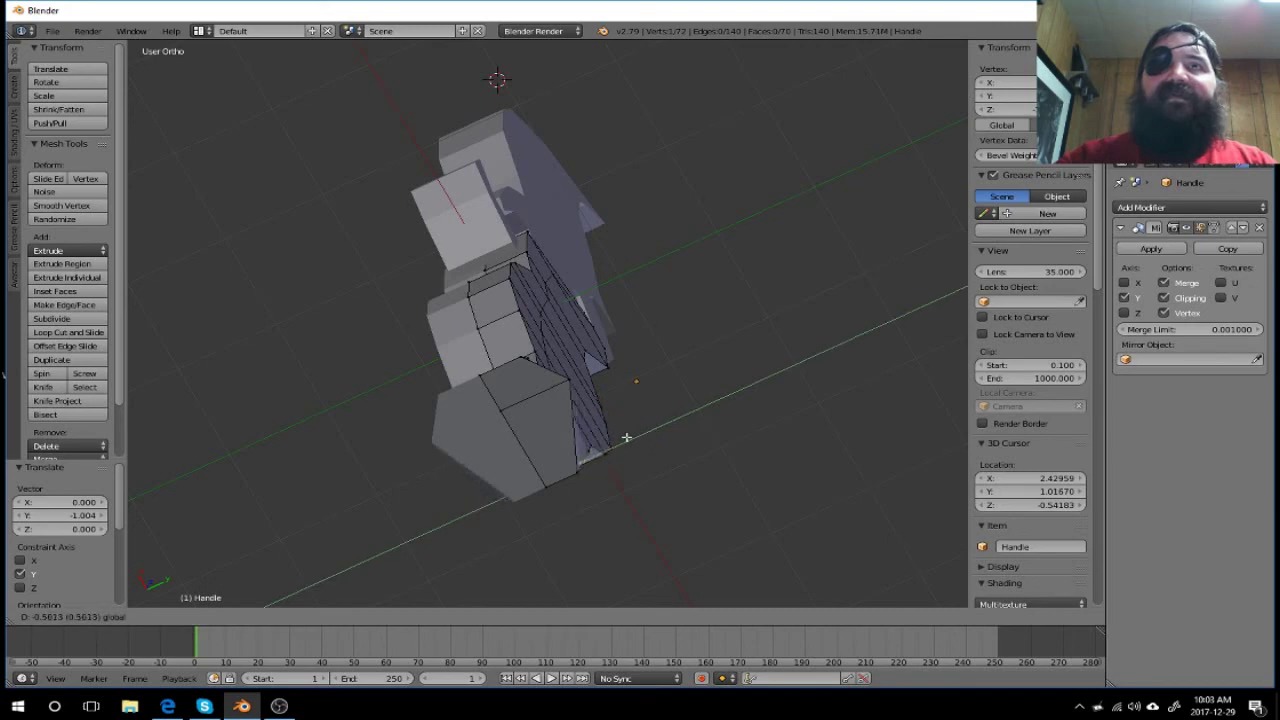
left_click_drag(625, 437, 571, 471)
scroll(571, 471, "up", 3)
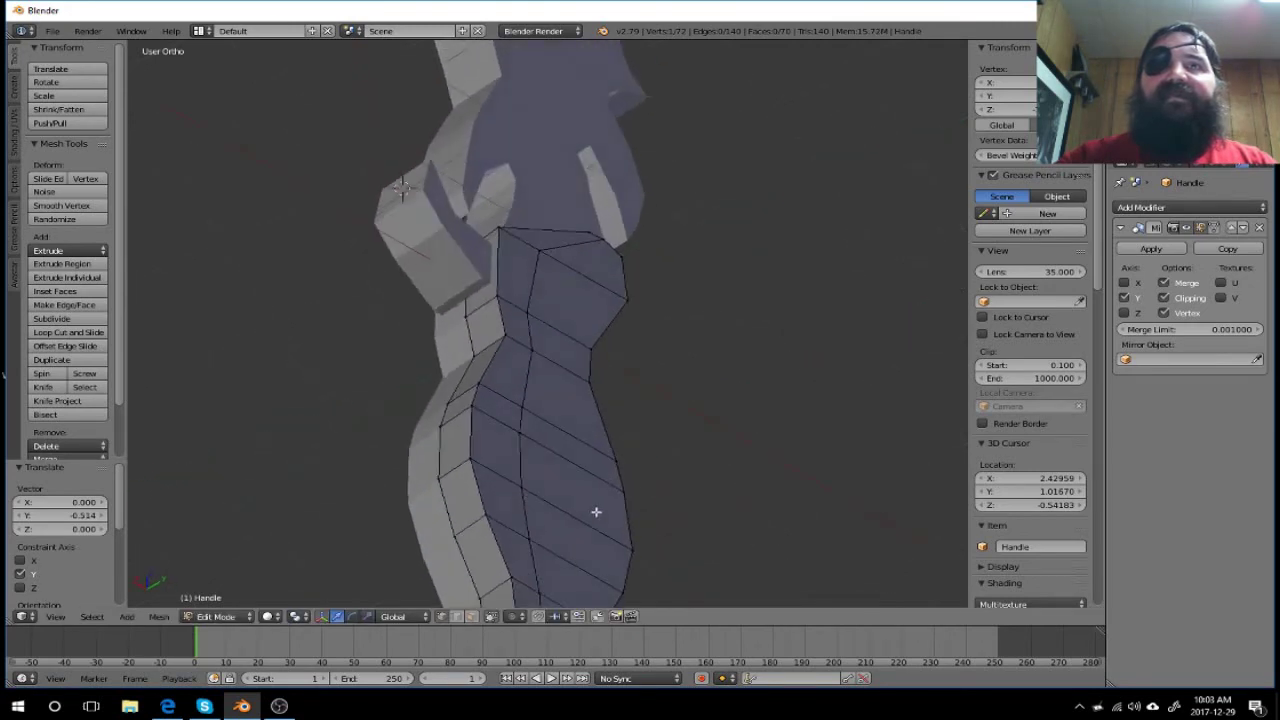
mouse_move(594, 514)
middle_mouse_down()
mouse_move(357, 491)
mouse_move(395, 505)
mouse_move(603, 486)
middle_mouse_up()
scroll(586, 466, "down", 3)
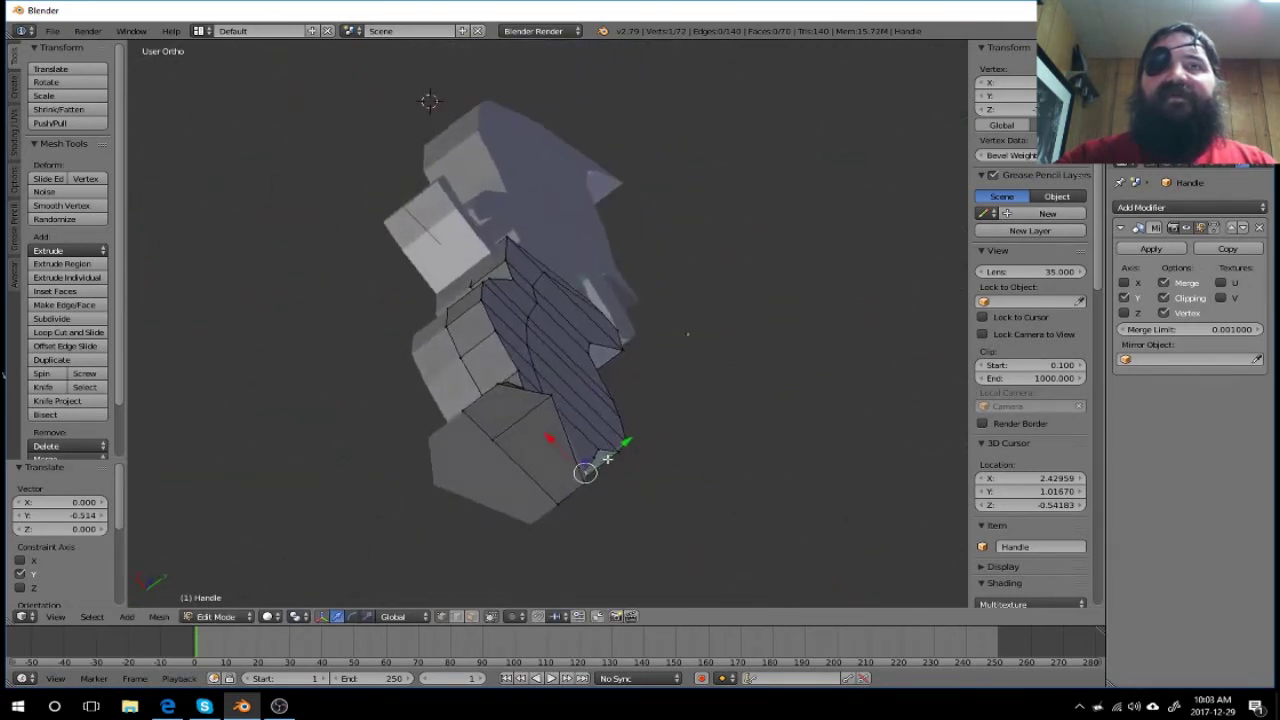
mouse_move(557, 434)
middle_mouse_down()
mouse_move(609, 427)
mouse_move(606, 393)
mouse_move(675, 383)
mouse_move(606, 369)
mouse_move(663, 403)
mouse_move(614, 400)
mouse_move(549, 366)
mouse_move(554, 334)
mouse_move(625, 410)
mouse_move(590, 390)
mouse_move(532, 391)
mouse_move(555, 438)
middle_mouse_up()
scroll(612, 400, "up", 3)
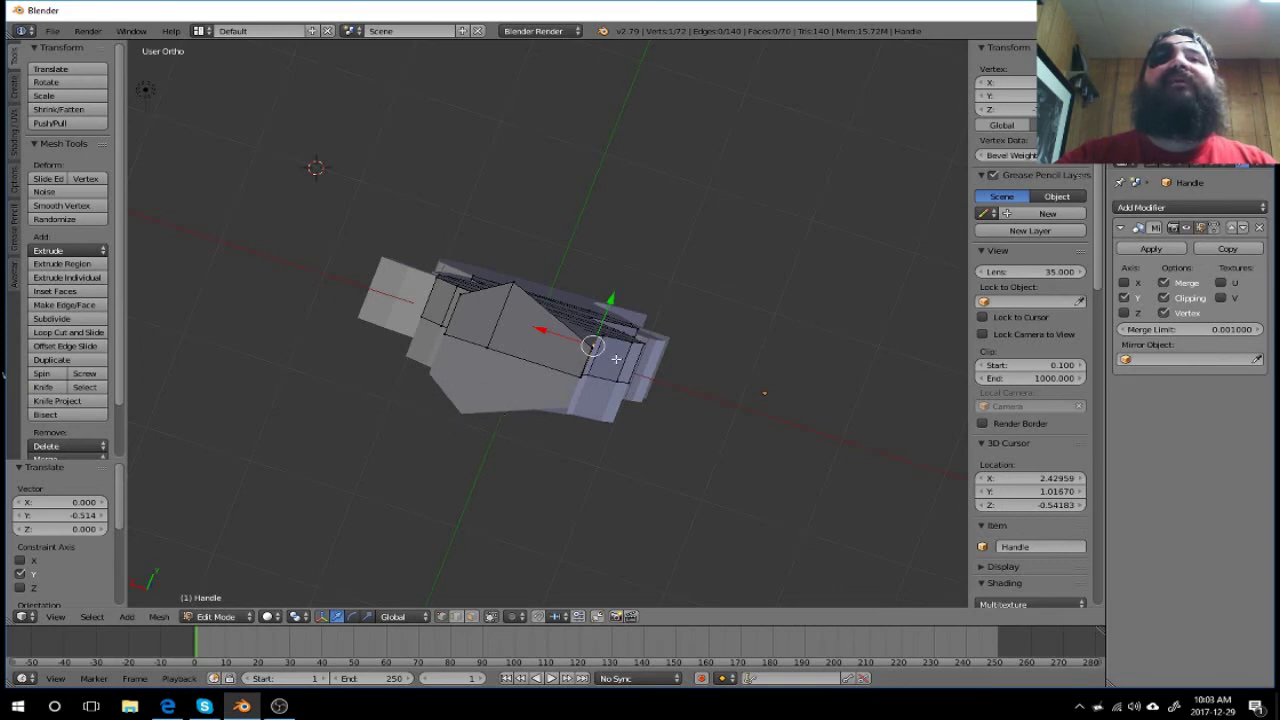
Step: Hide the other grey object in the outliner and view the Handle in Front Ortho over the sketch
scroll(616, 358, "up", 5)
mouse_move(616, 358)
middle_mouse_down()
mouse_move(594, 400)
mouse_move(591, 471)
mouse_move(664, 493)
middle_mouse_up()
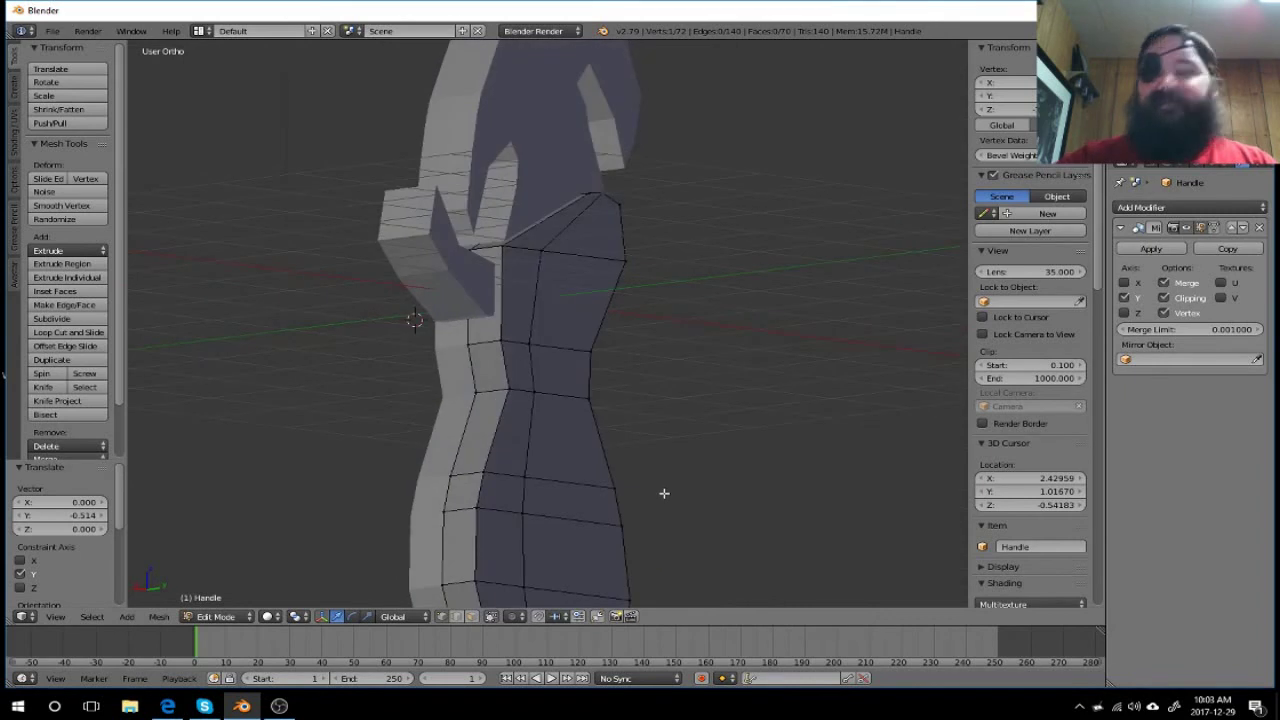
key("KP_3")
key("KP_1")
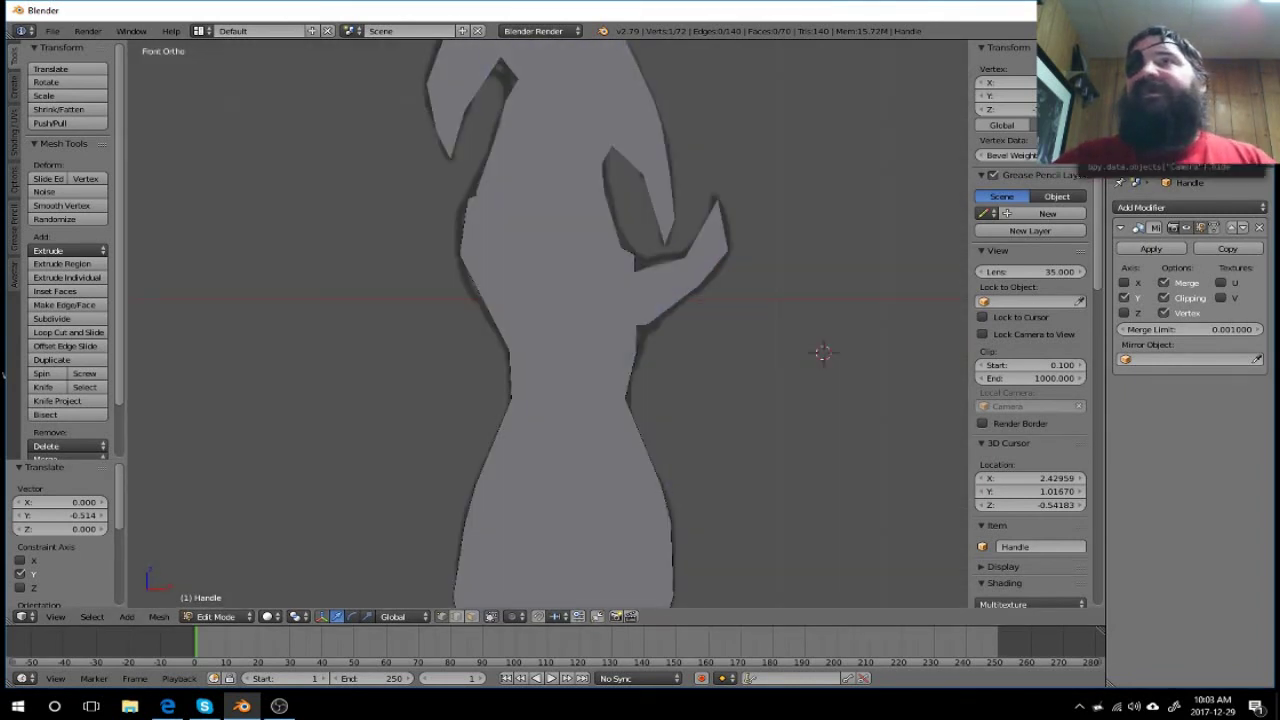
left_click(1226, 130)
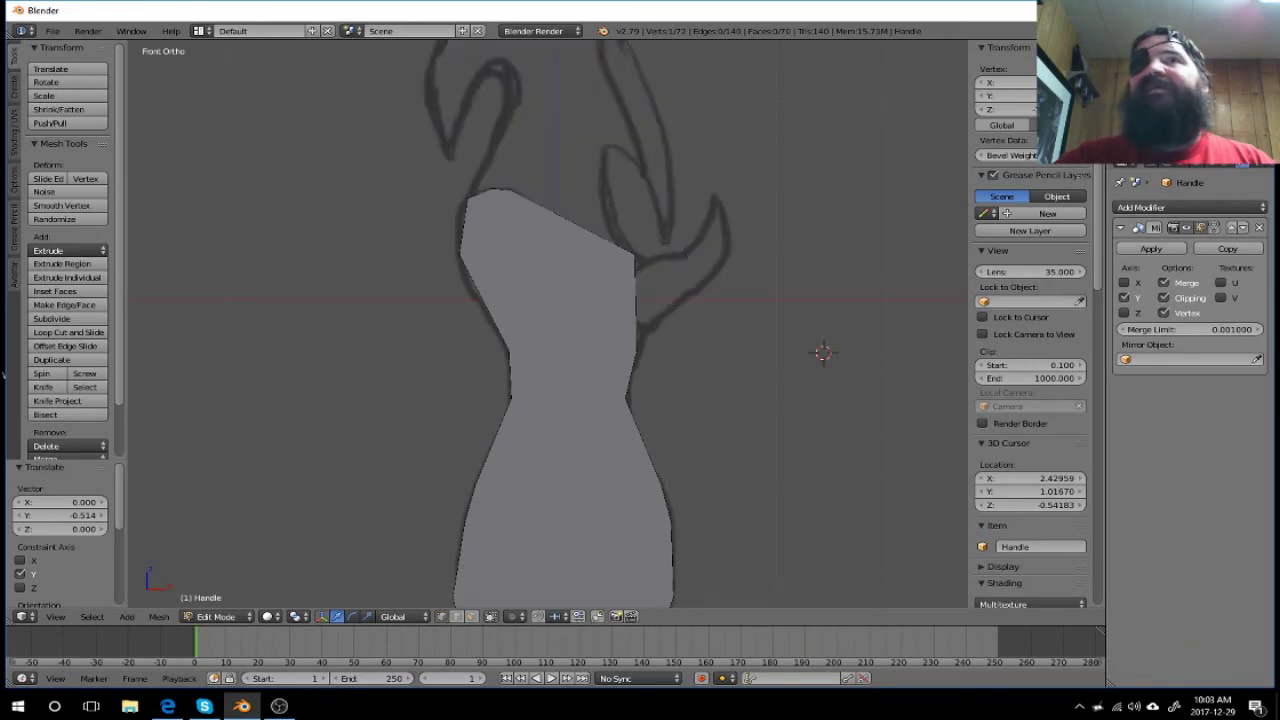
mouse_move(738, 341)
middle_mouse_down()
mouse_move(421, 342)
mouse_move(377, 329)
mouse_move(680, 360)
middle_mouse_up()
scroll(680, 360, "down", 3)
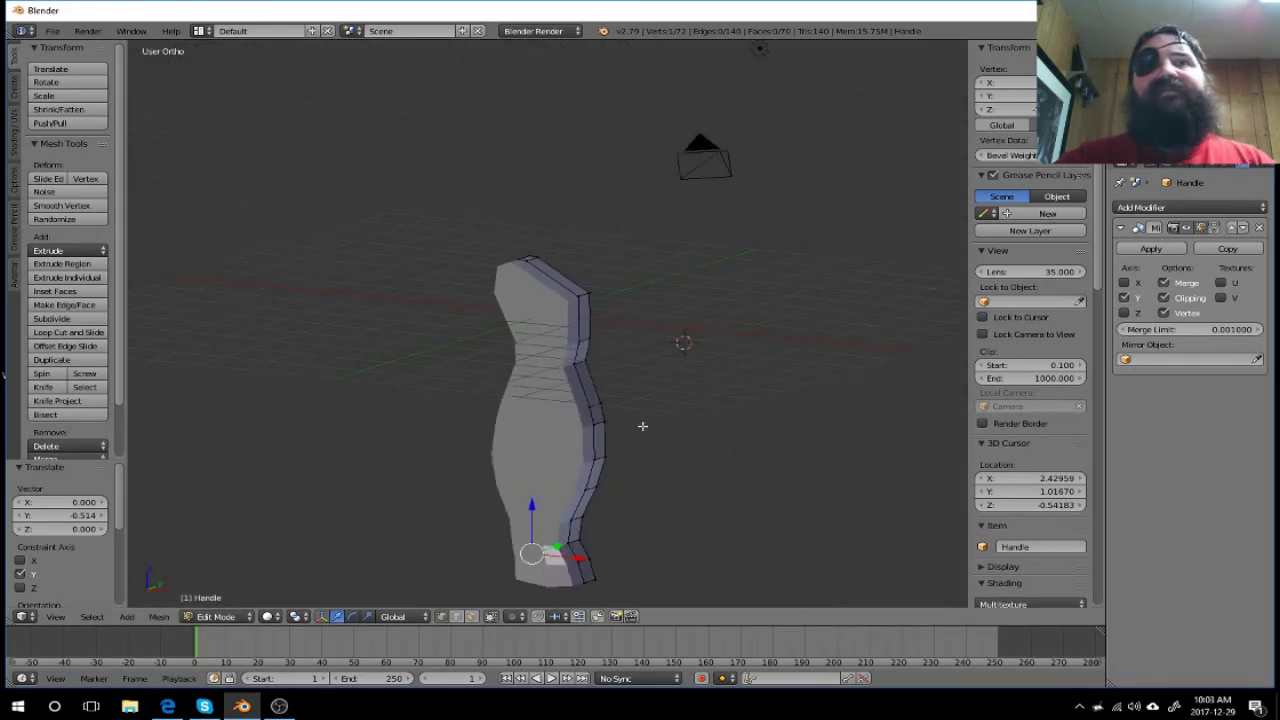
mouse_move(642, 426)
middle_mouse_down()
mouse_move(729, 400)
mouse_move(589, 419)
mouse_move(699, 428)
middle_mouse_up()
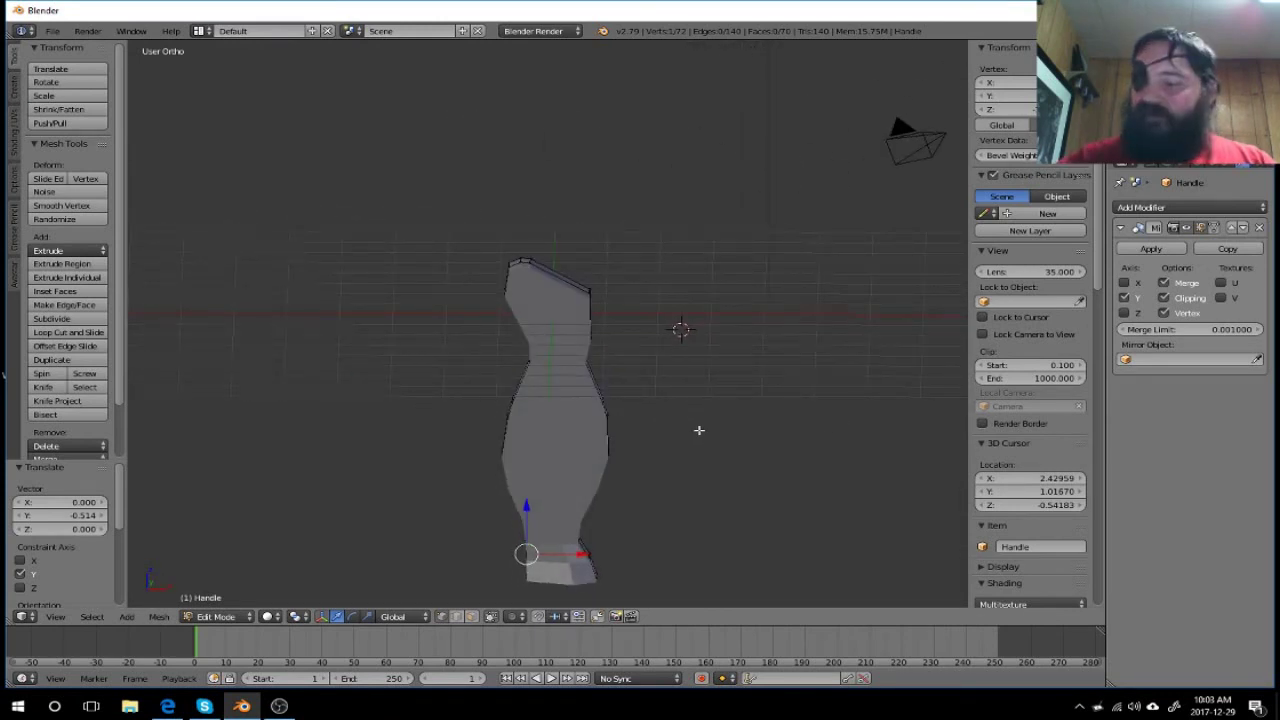
key("KP_1")
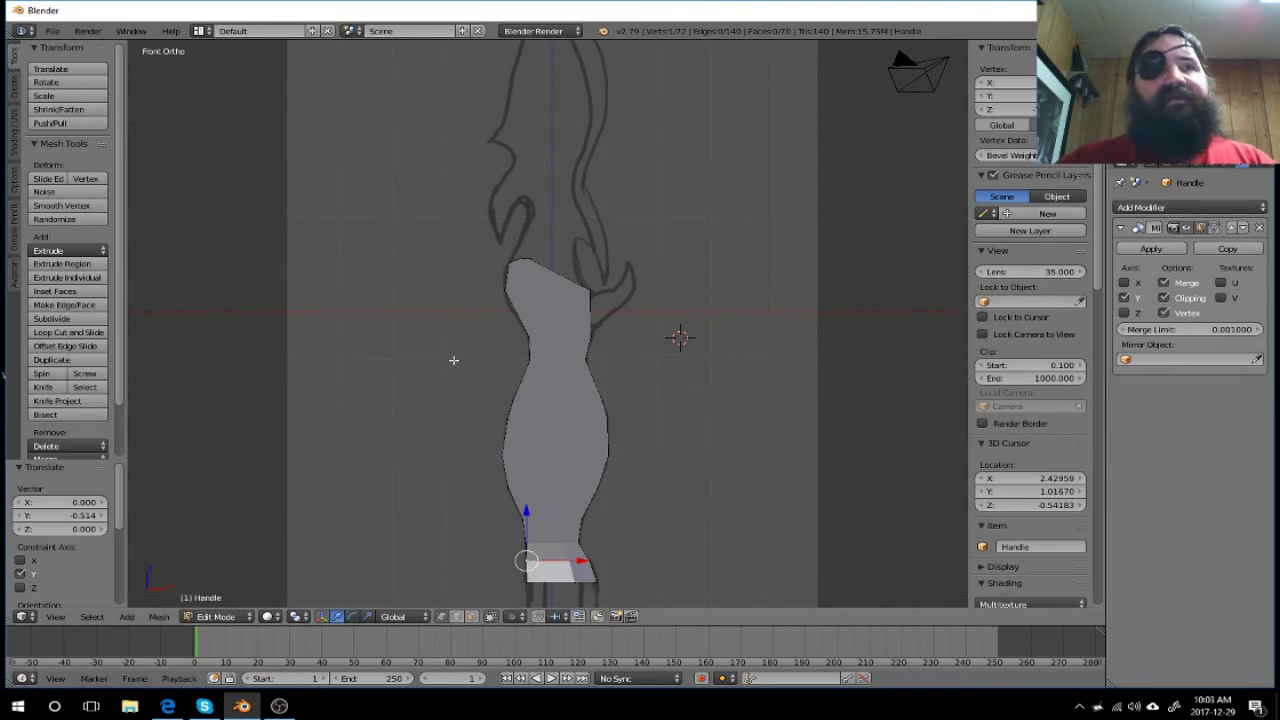
Step: Switch the viewport shading to Wireframe and zoom in on the Handle
left_click(268, 617)
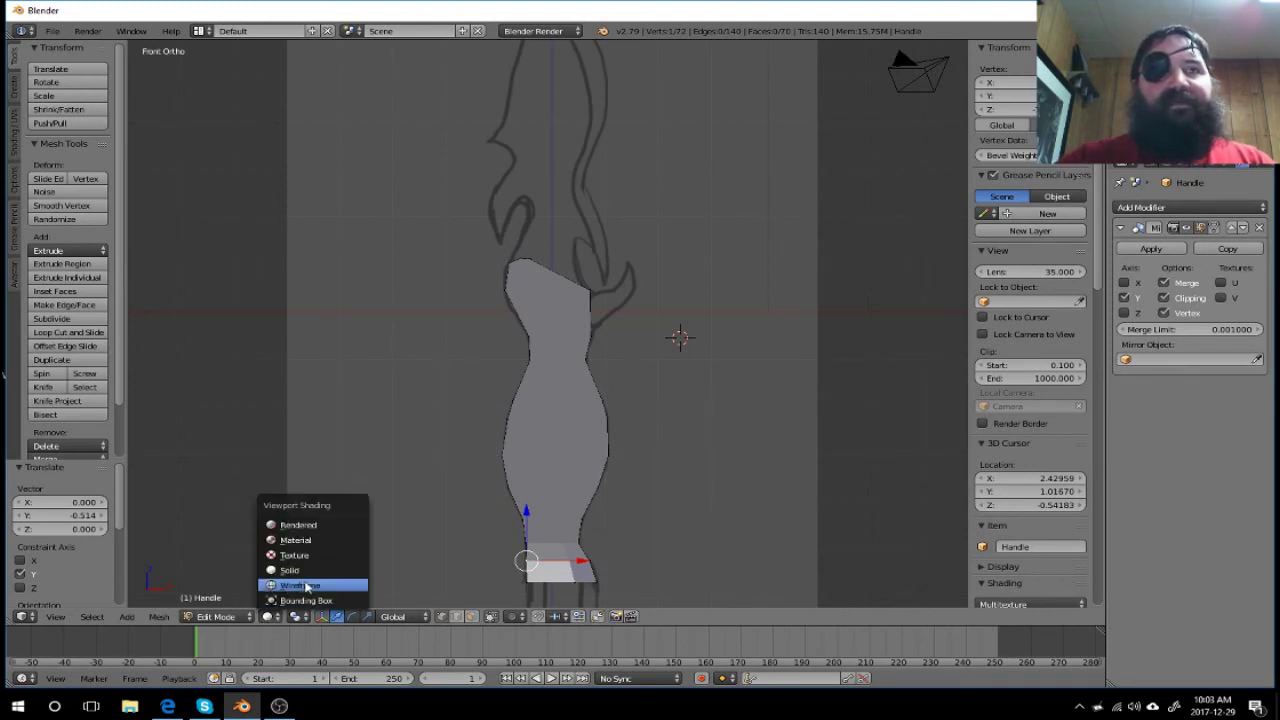
left_click(283, 588)
scroll(723, 343, "up", 2)
scroll(686, 374, "up", 1)
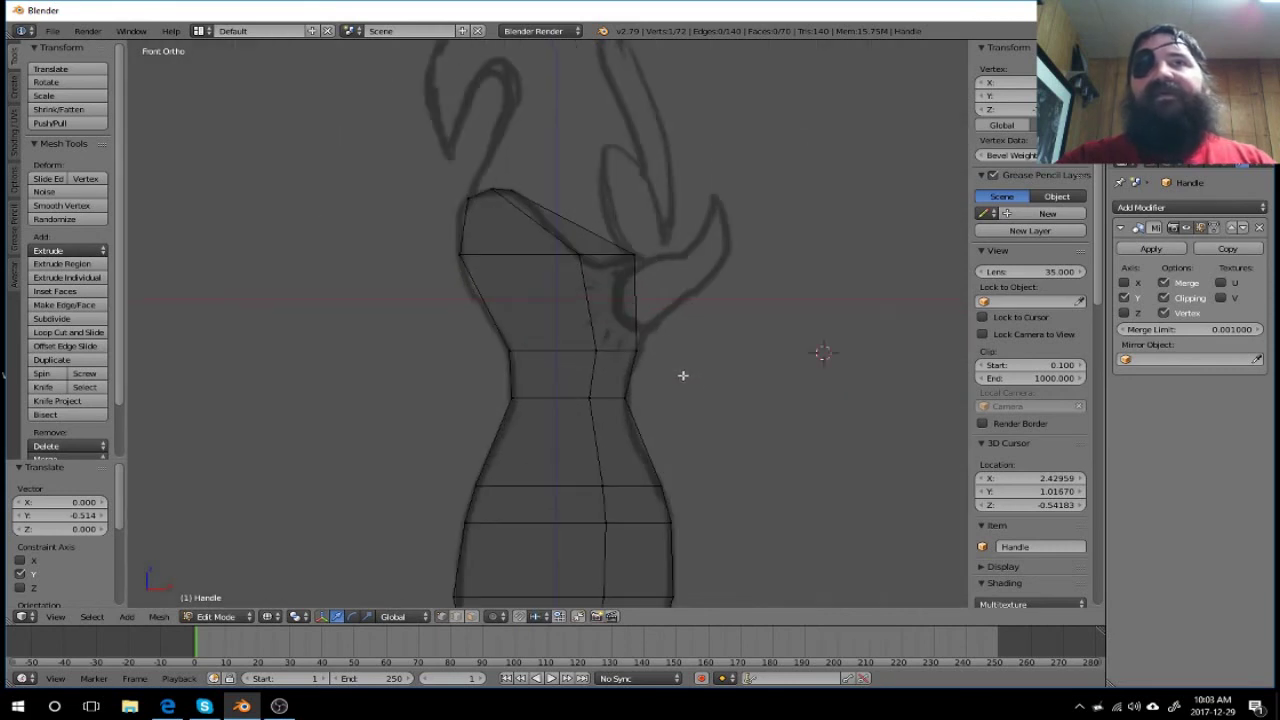
scroll(724, 407, "up", 1)
mouse_move(735, 374)
middle_mouse_down()
mouse_move(660, 389)
mouse_move(760, 368)
mouse_move(694, 386)
middle_mouse_up()
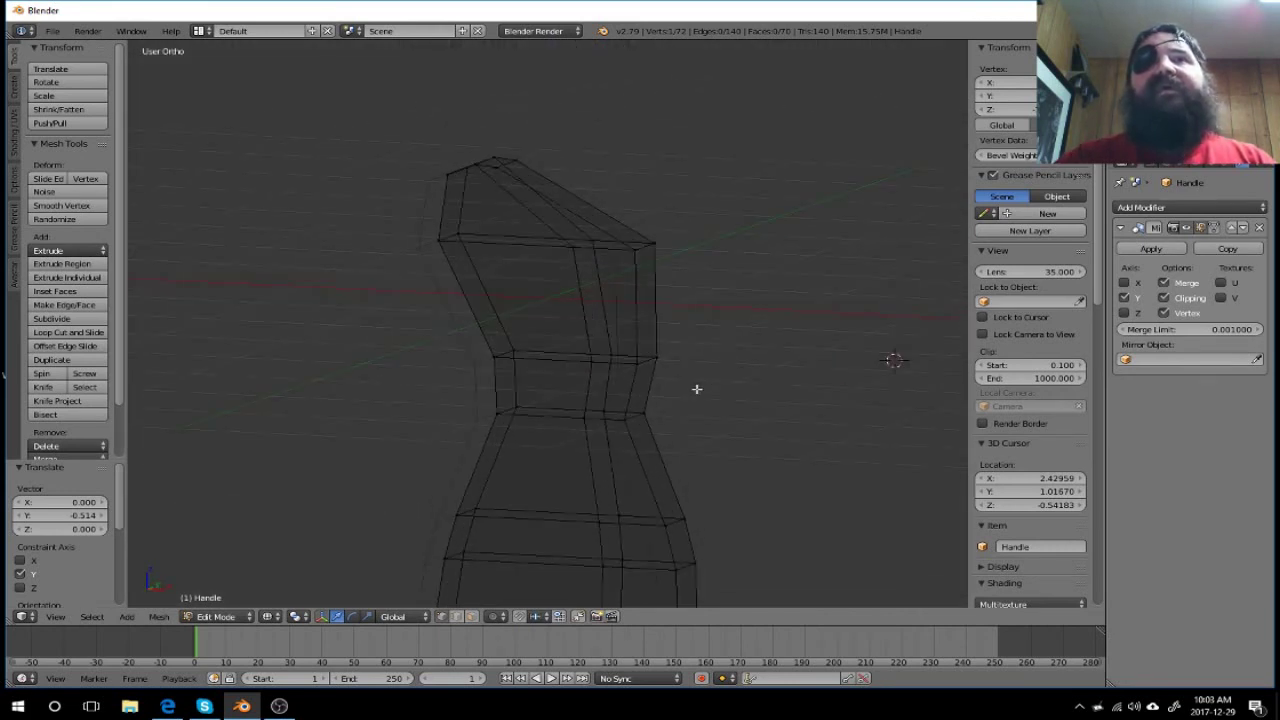
Step: Deselect all, then in front view box-select the vertices of the sloped top
key("a")
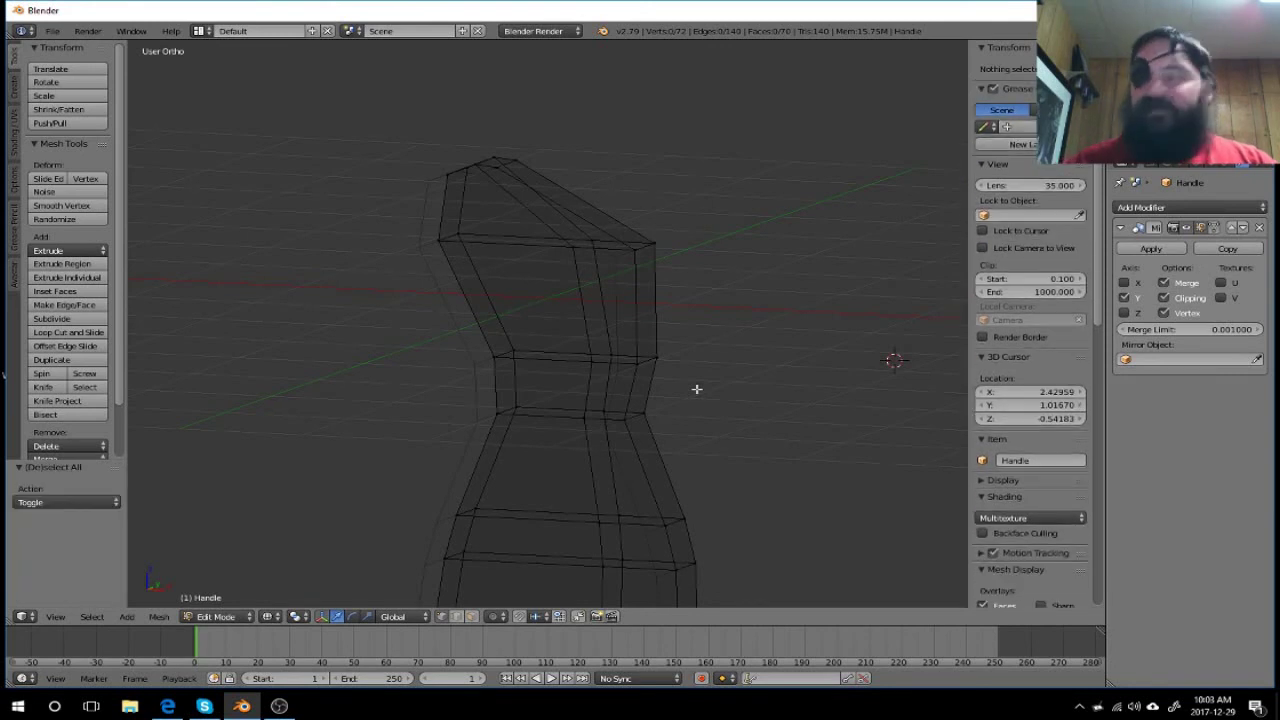
key("KP_1")
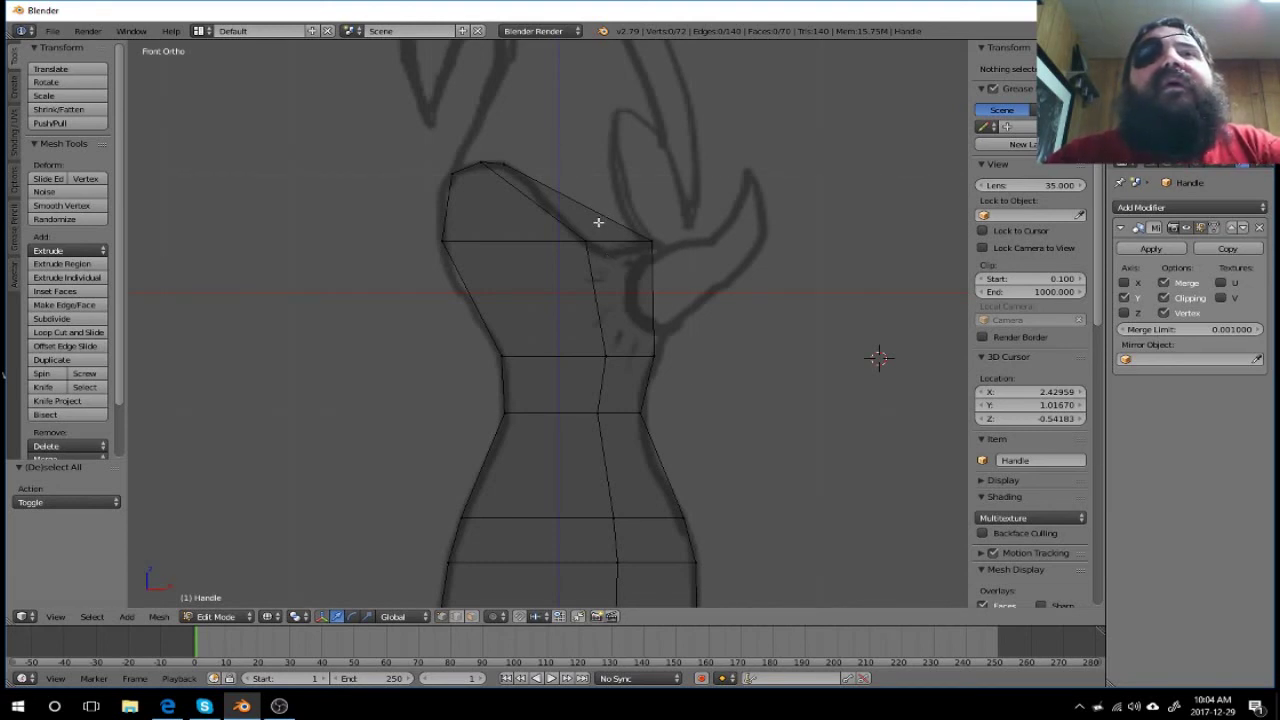
mouse_move(598, 222)
middle_mouse_down()
mouse_move(440, 266)
mouse_move(537, 306)
mouse_move(523, 250)
mouse_move(523, 289)
mouse_move(580, 257)
middle_mouse_up()
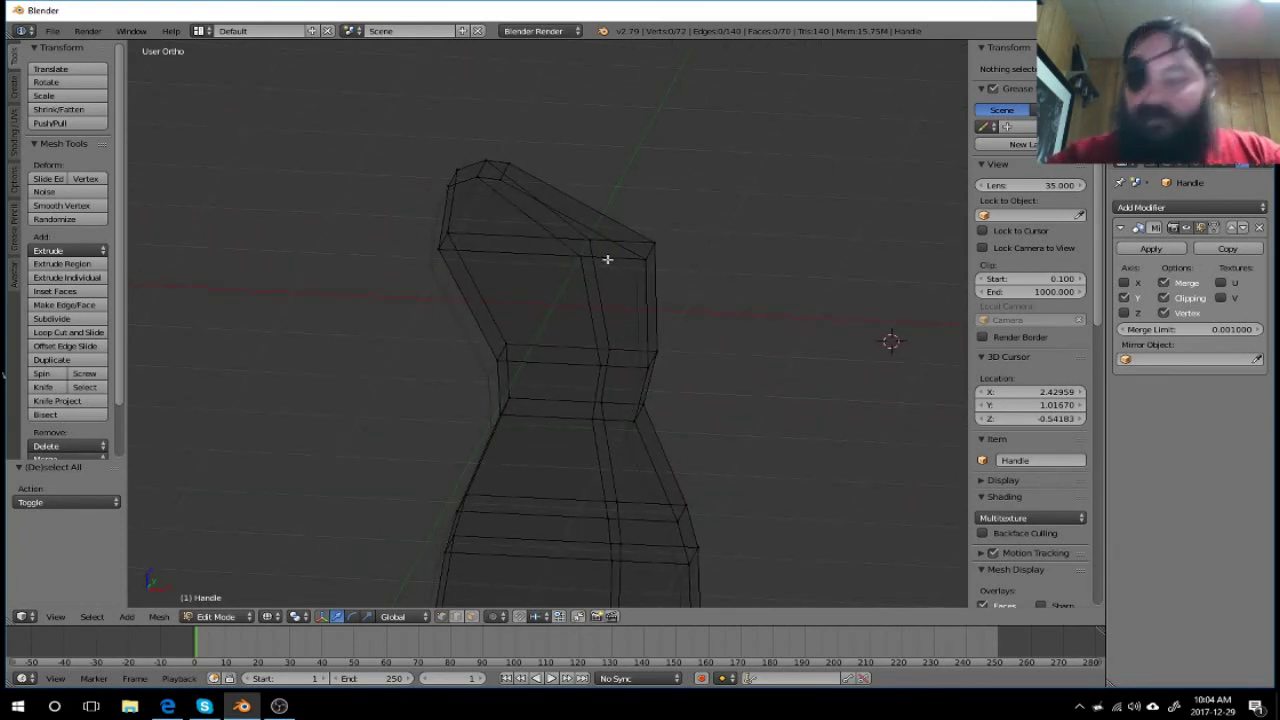
key("KP_1")
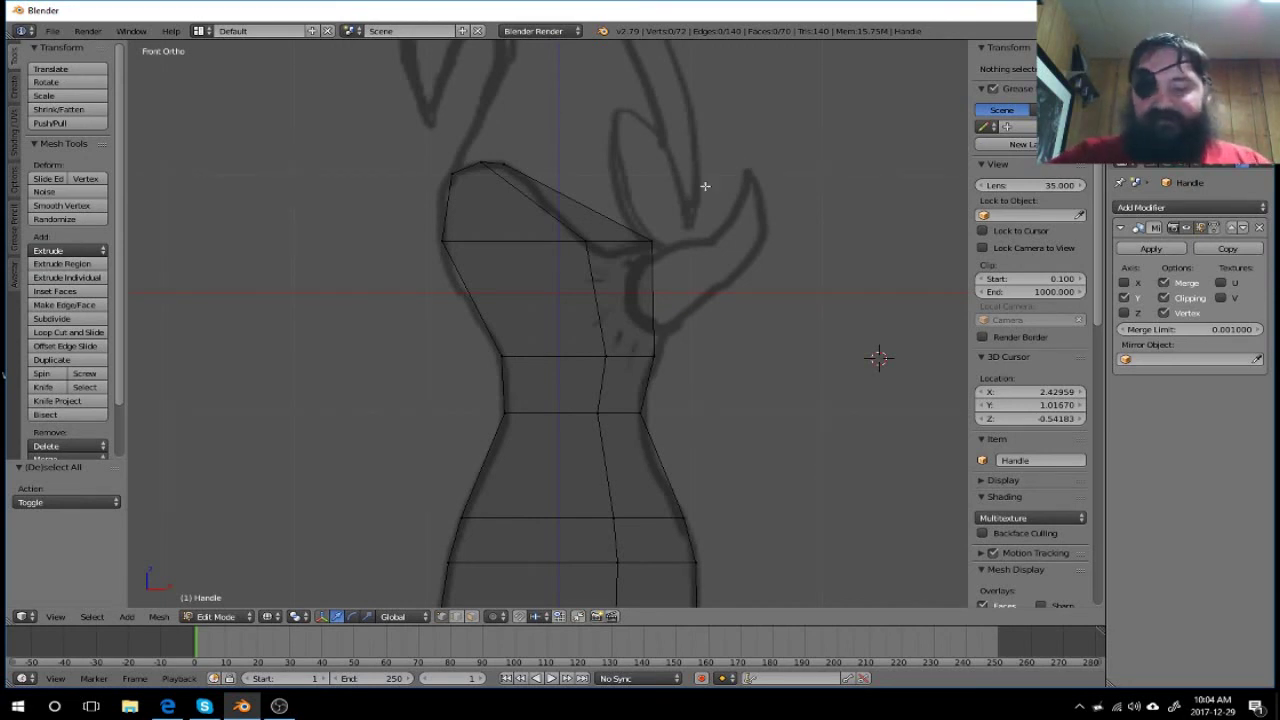
key("b")
mouse_move(371, 114)
left_mouse_down()
mouse_move(623, 206)
mouse_move(672, 209)
left_mouse_up()
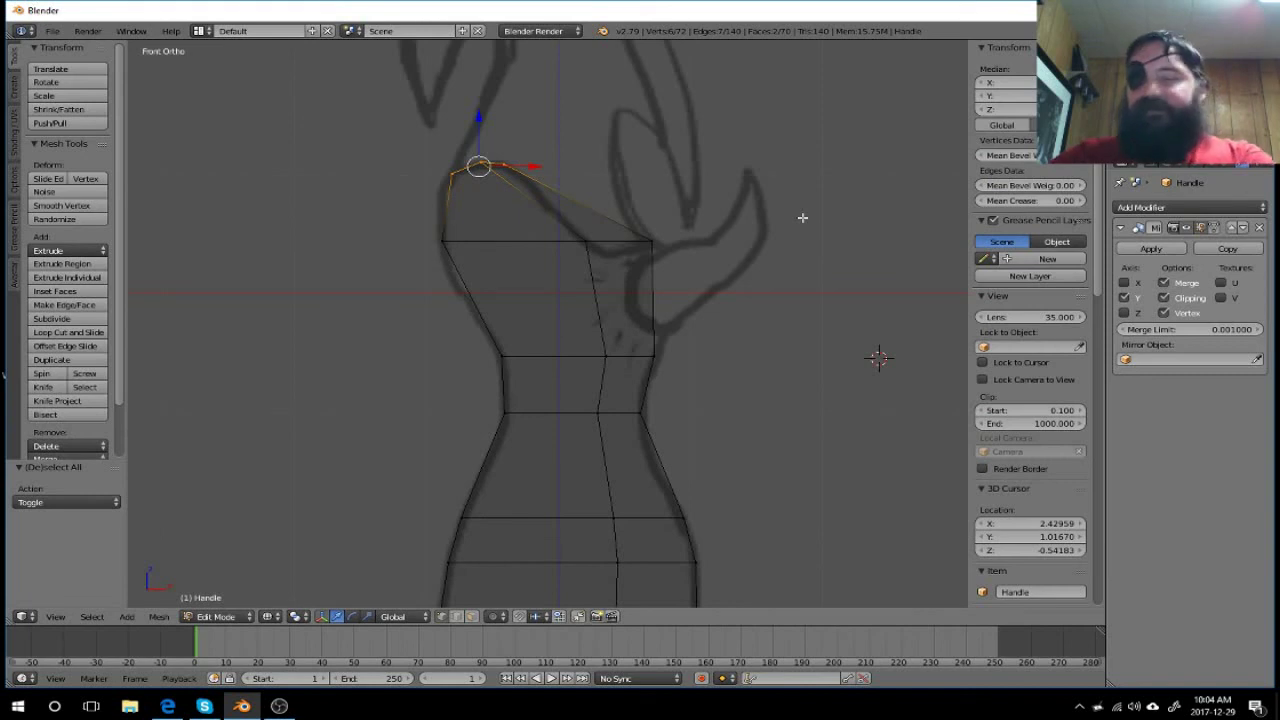
Step: Delete the selected top vertices of the Handle
key("x")
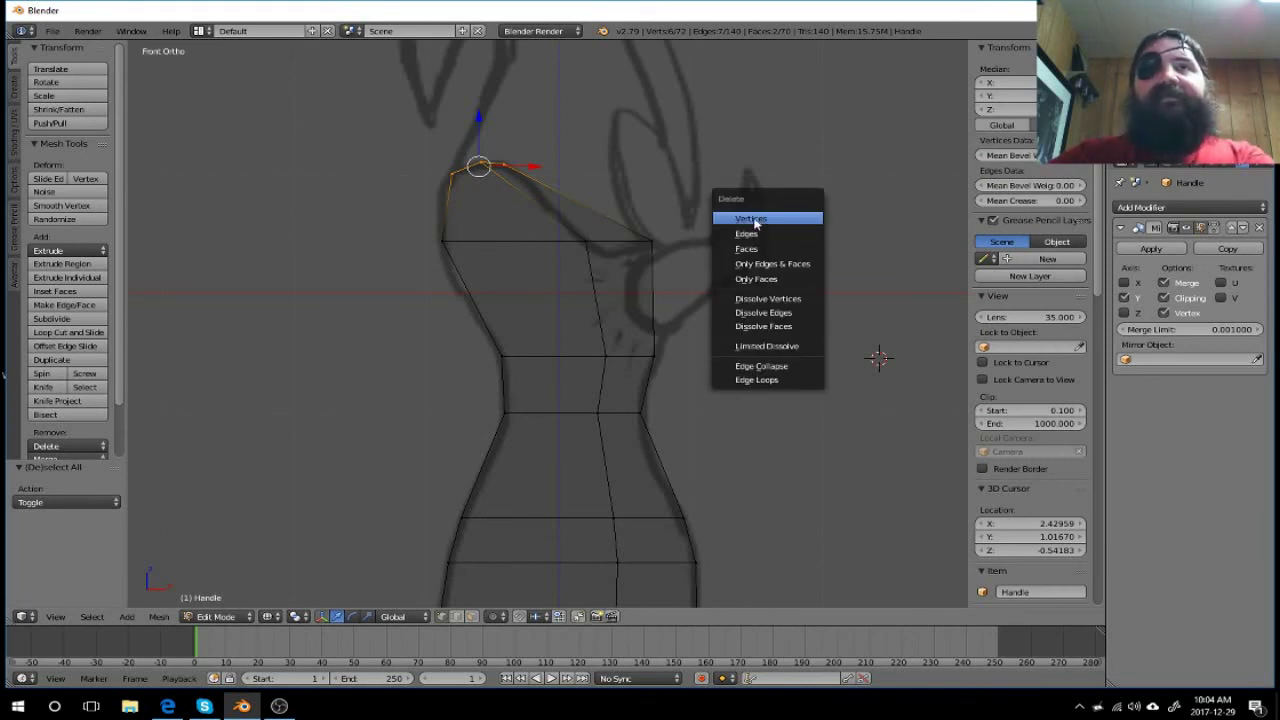
left_click(754, 219)
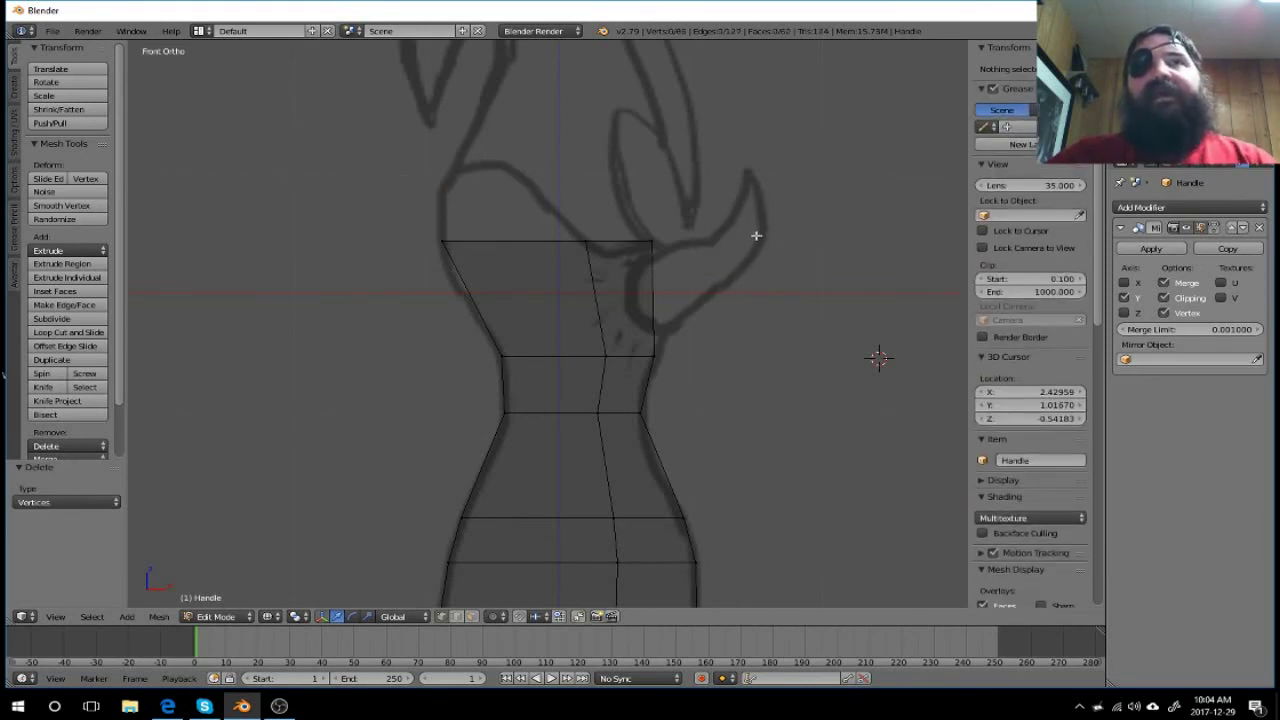
mouse_move(756, 235)
middle_mouse_down()
mouse_move(686, 320)
mouse_move(656, 328)
middle_mouse_up()
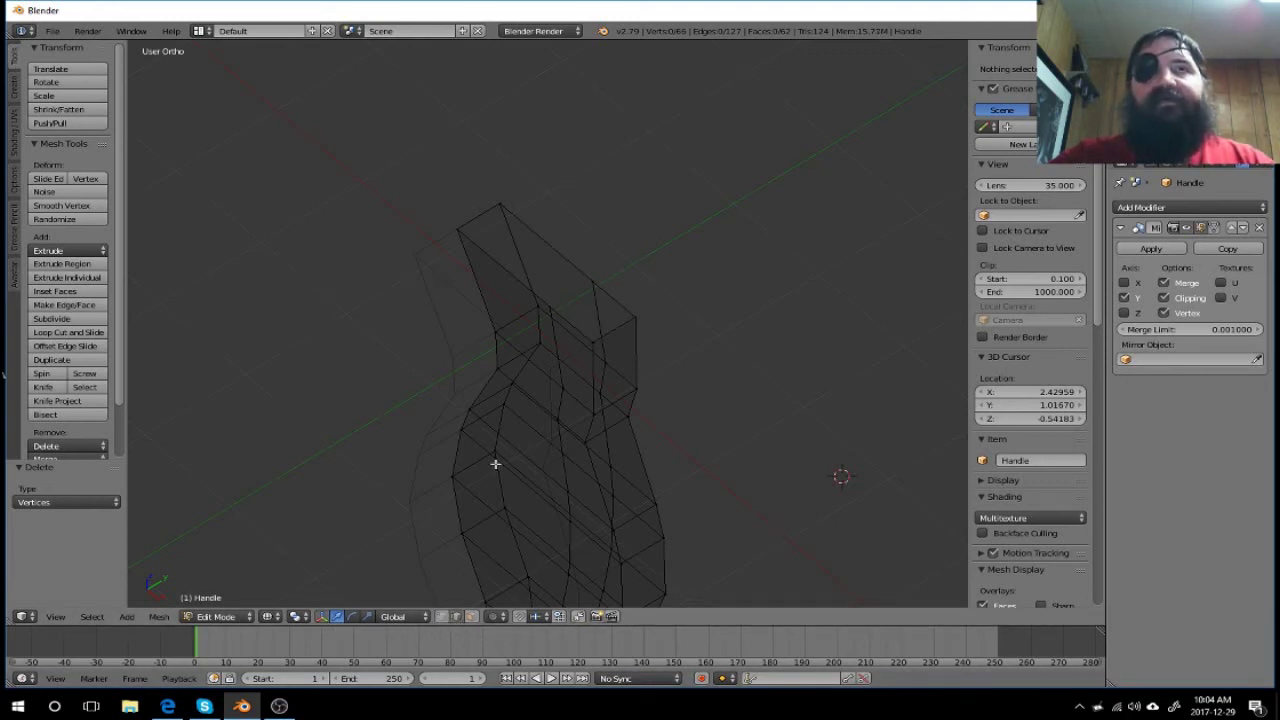
Step: Fill a face between two opposite top edges, then delete the unwanted new face
right_click(481, 219)
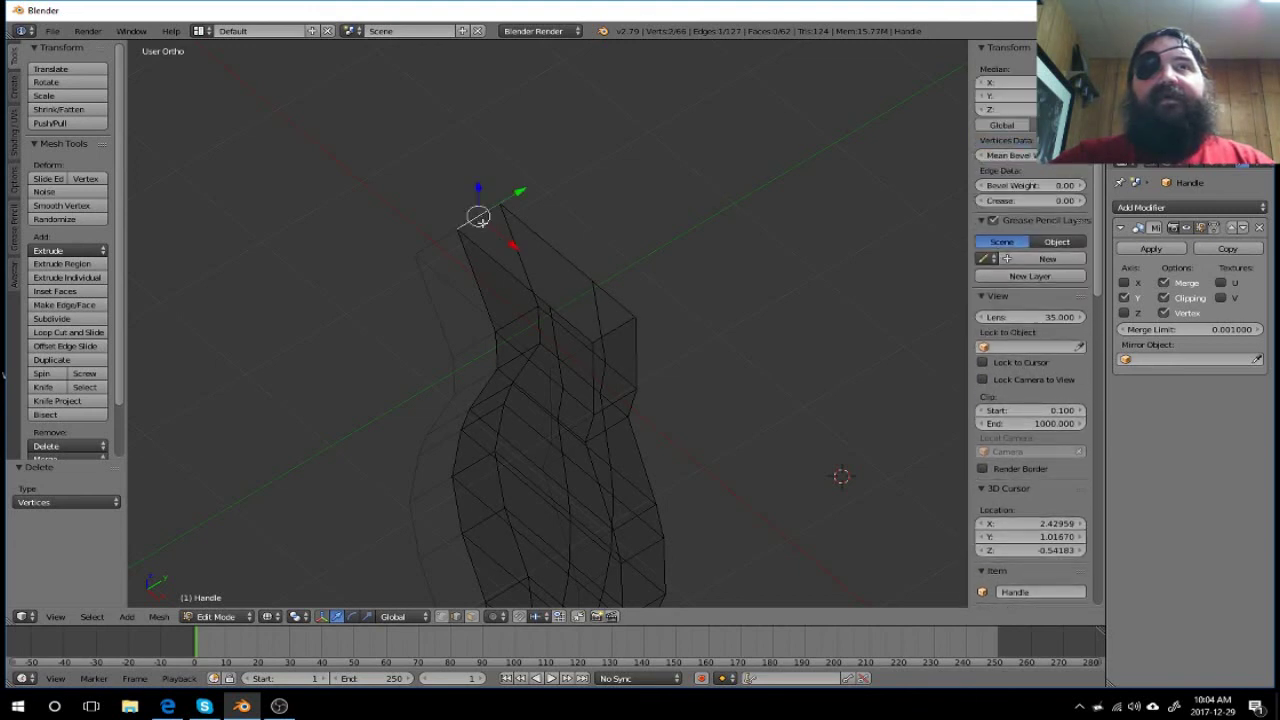
right_click(605, 329, "shift")
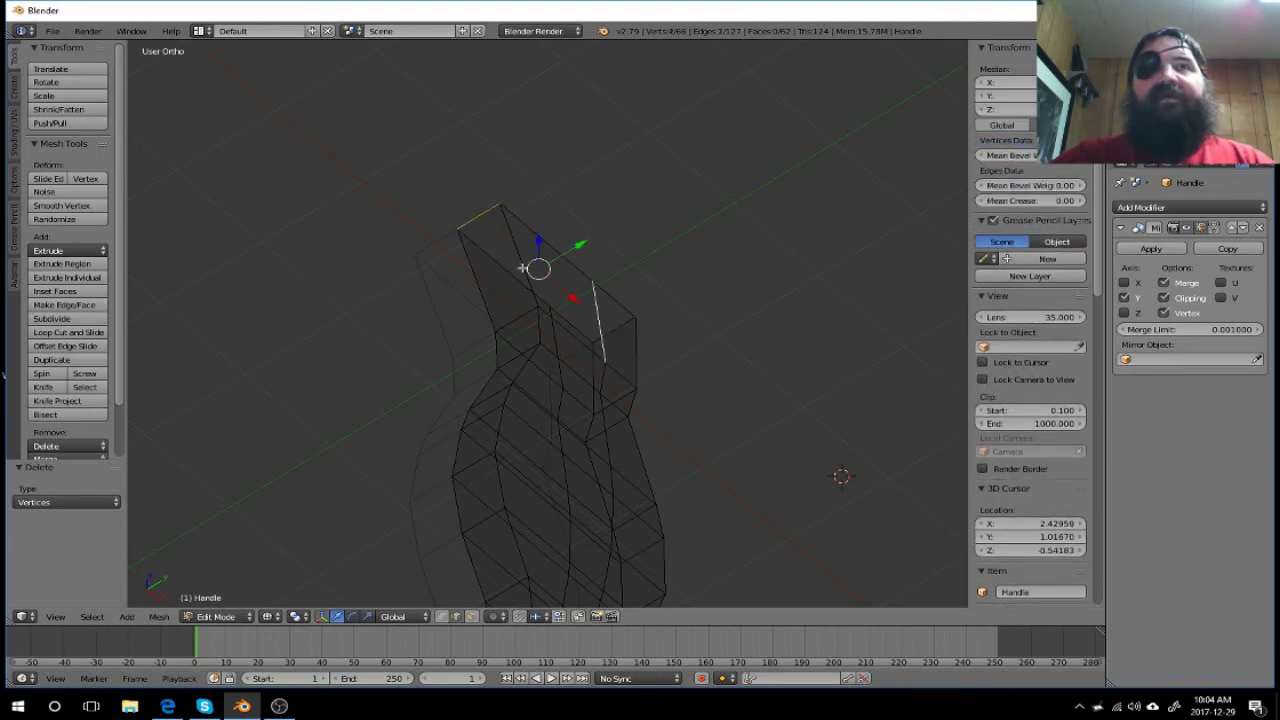
right_click(471, 228)
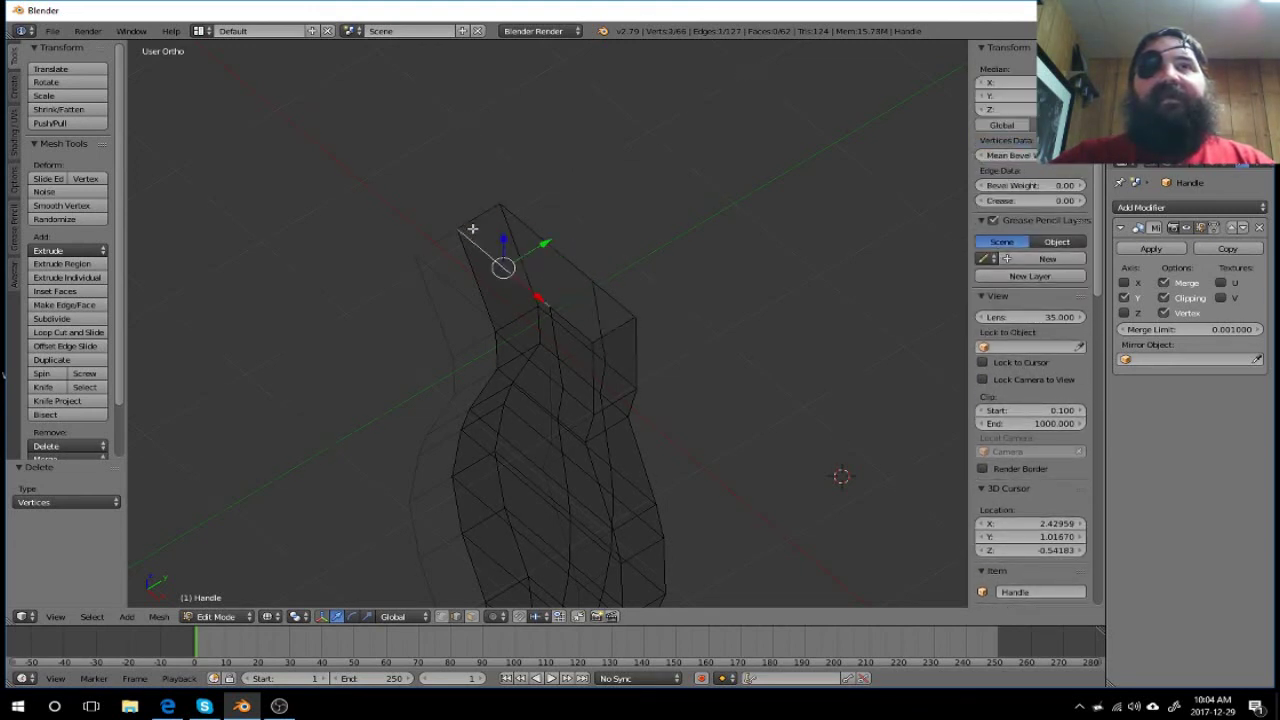
right_click(478, 219)
left_click_drag(478, 217, 545, 243)
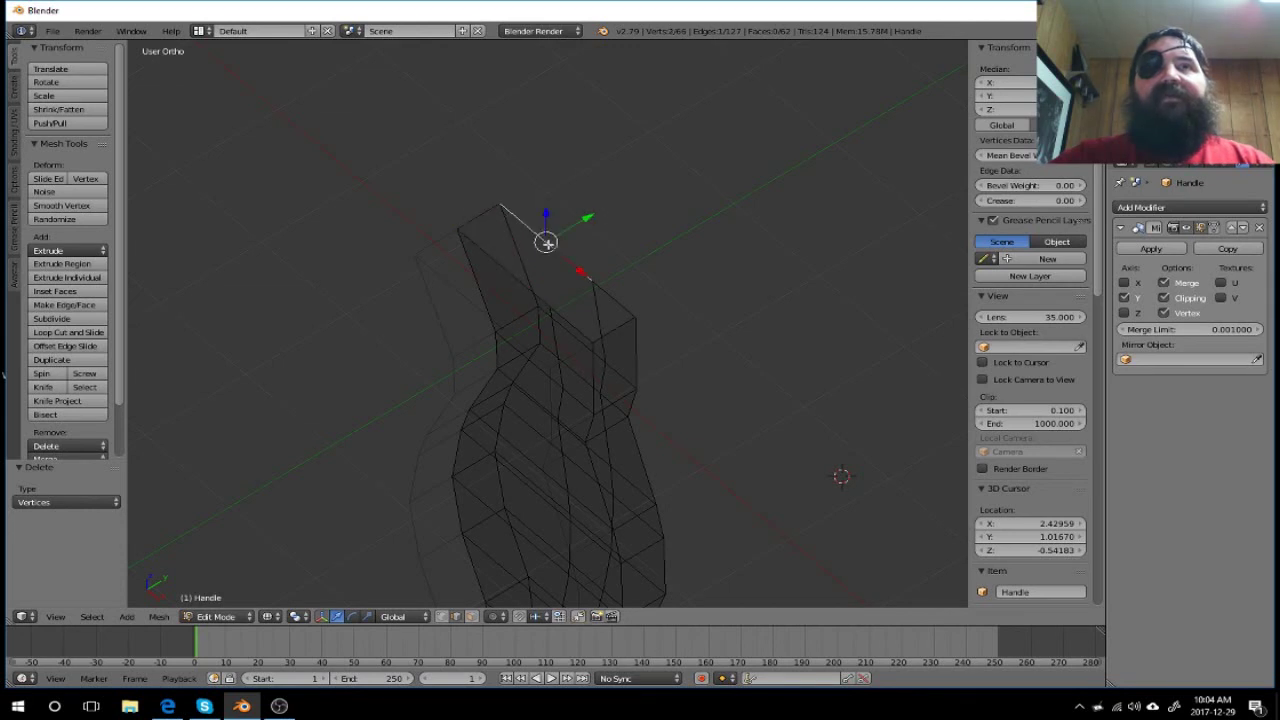
key("Escape")
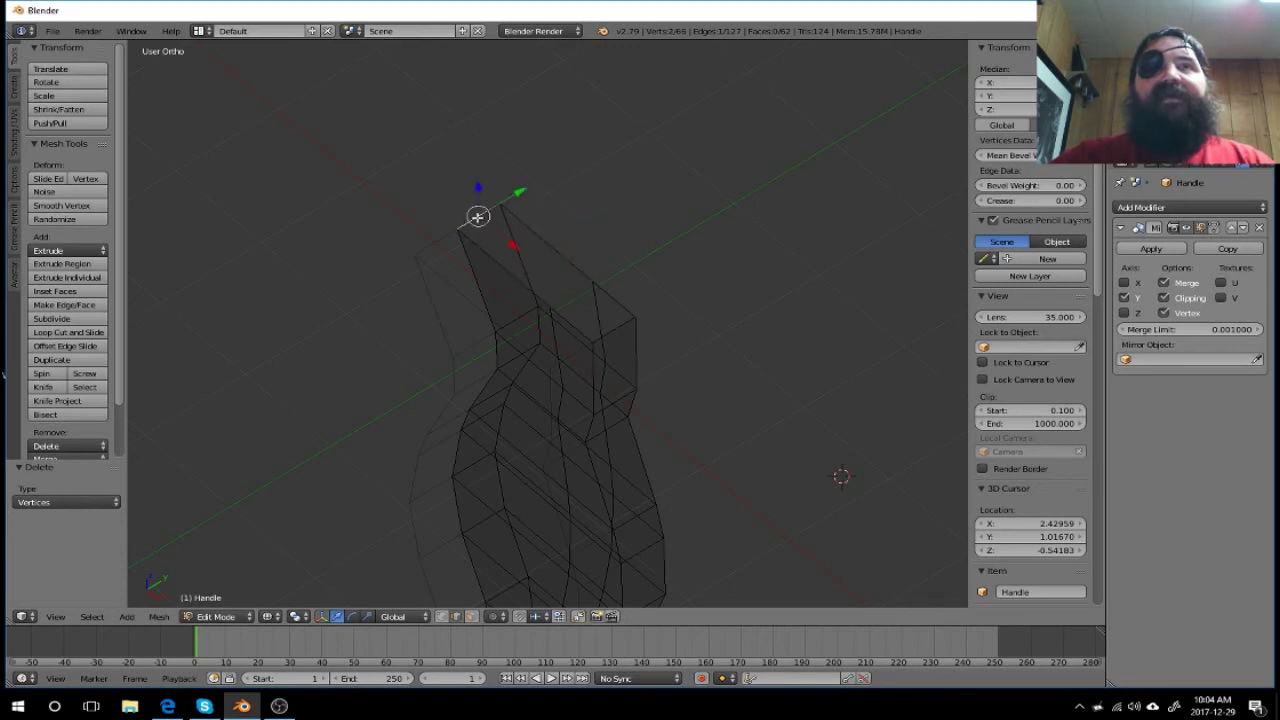
right_click(614, 328, "shift")
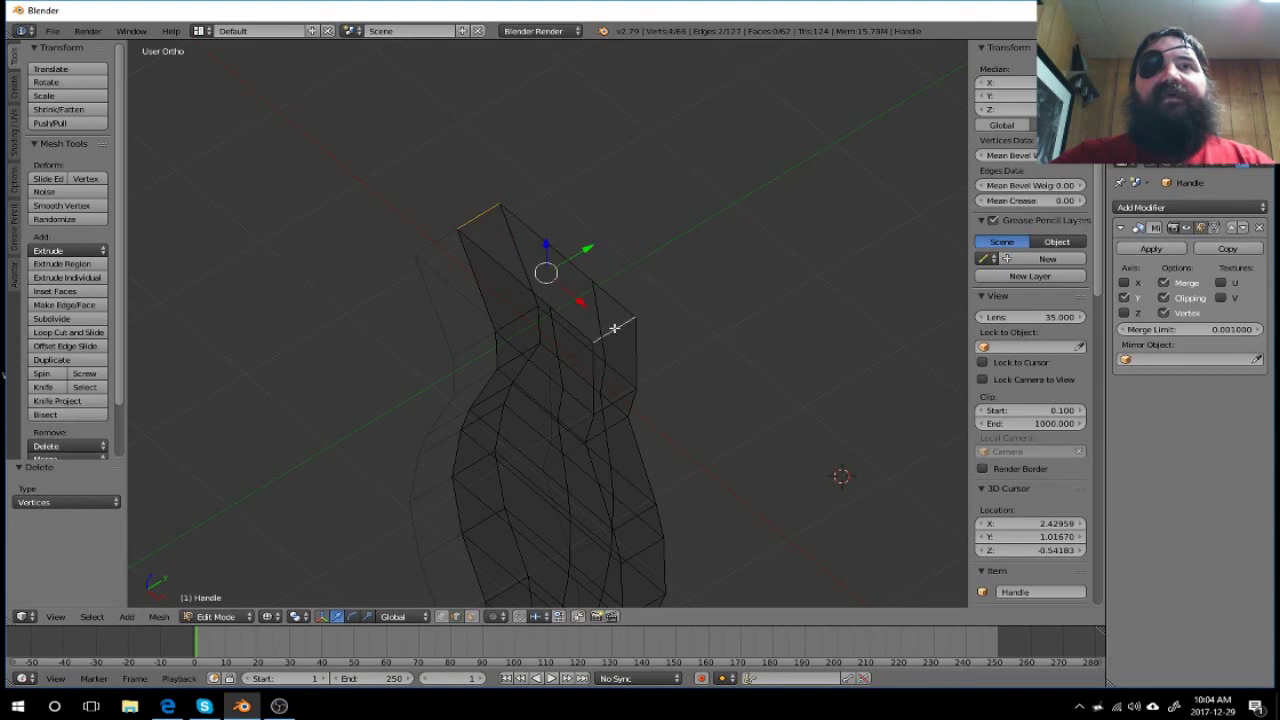
key("f")
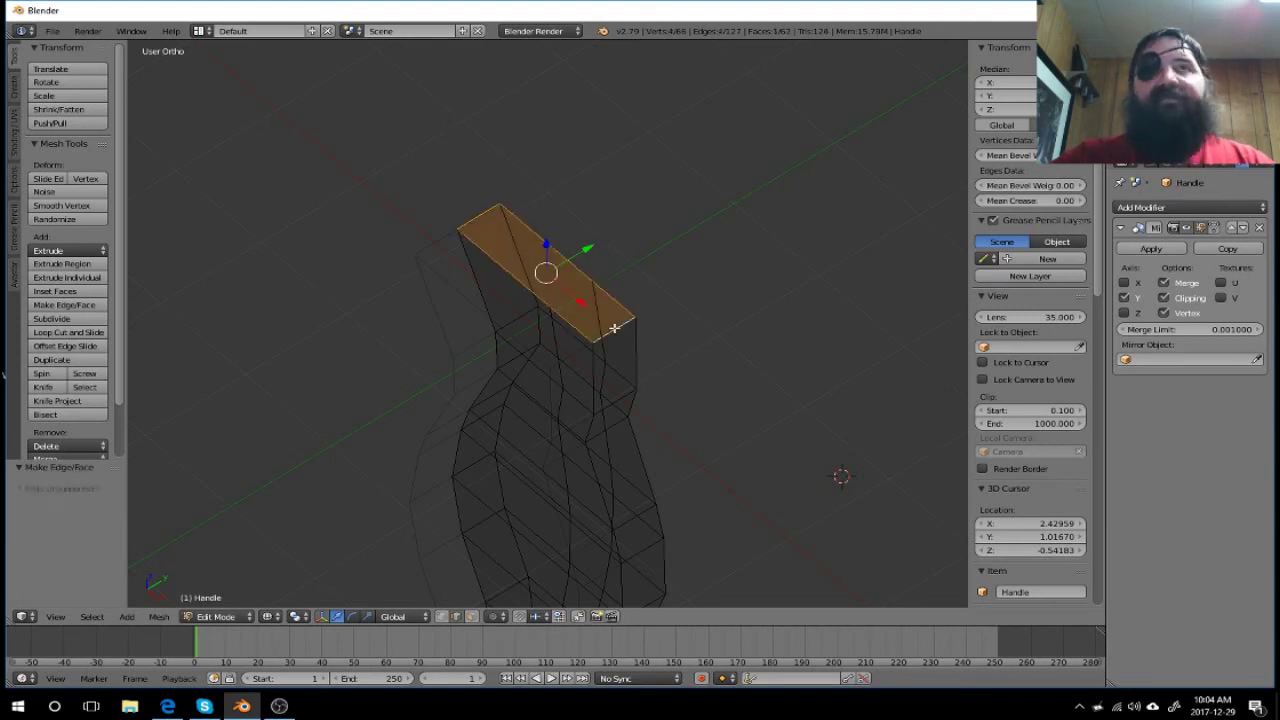
mouse_move(647, 401)
middle_mouse_down()
mouse_move(714, 320)
mouse_move(520, 400)
mouse_move(401, 354)
mouse_move(397, 294)
mouse_move(433, 359)
mouse_move(397, 389)
middle_mouse_up()
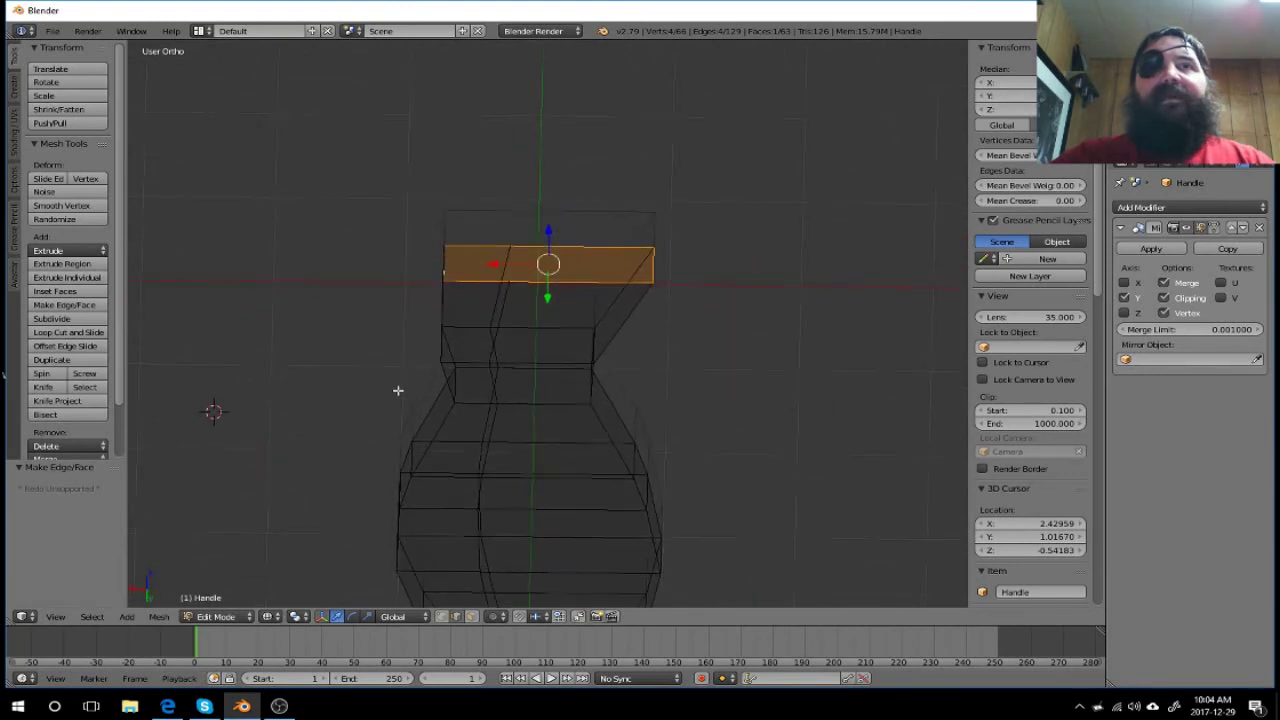
key("x")
left_click(398, 390)
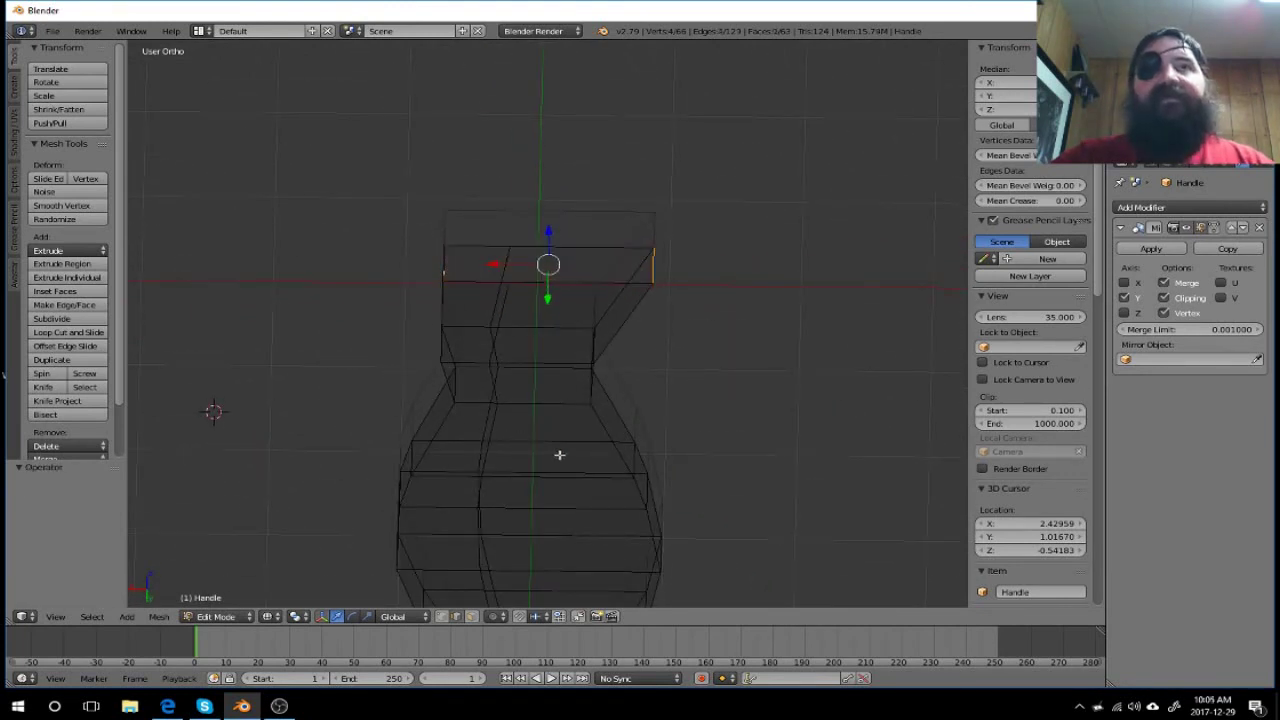
Step: Fill two more faces between pairs of top edges to cap the Handle's top
middle_click_drag(626, 403, 620, 415)
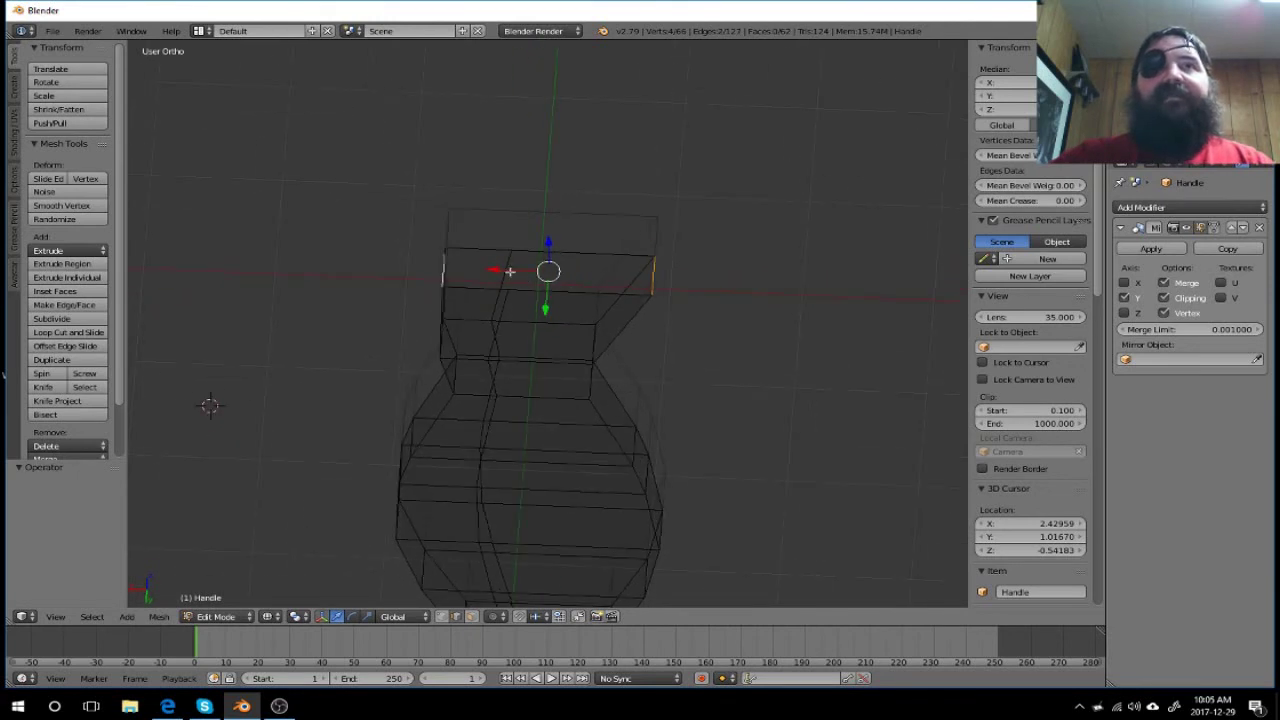
right_click(479, 250)
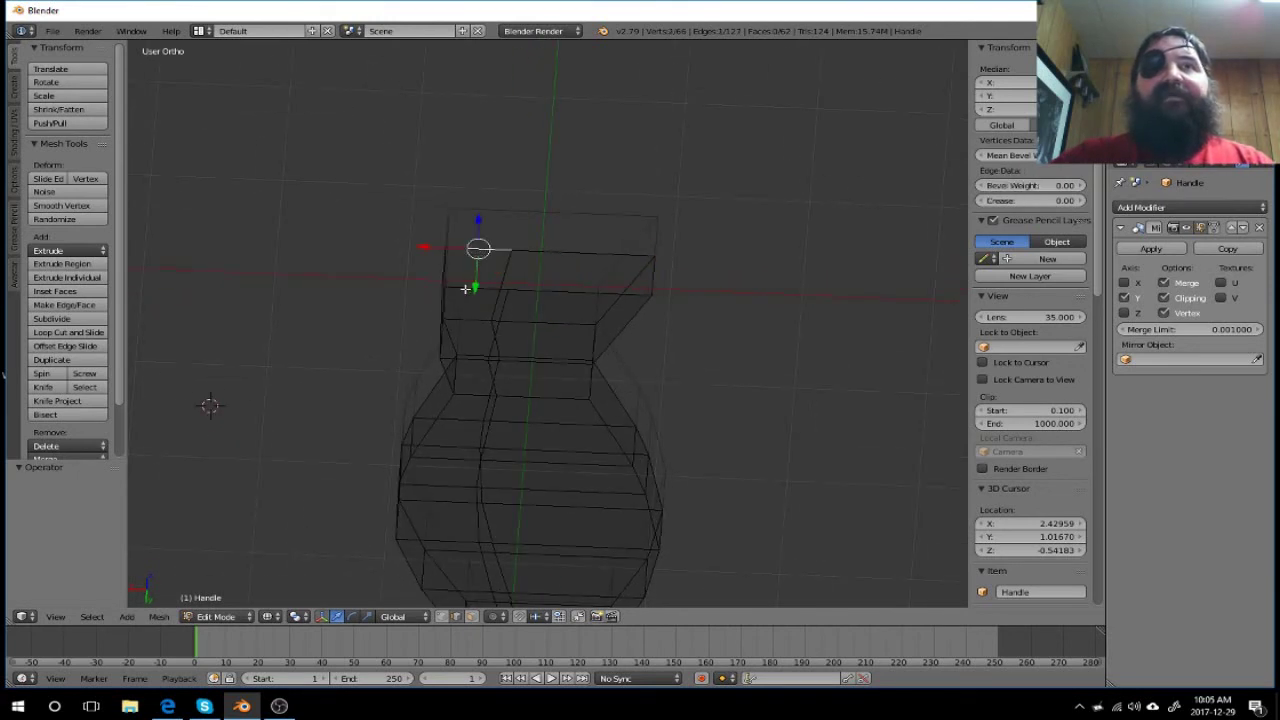
right_click(465, 289, "shift")
scroll(485, 296, "up", 1)
scroll(484, 298, "up", 2)
scroll(485, 300, "up", 1)
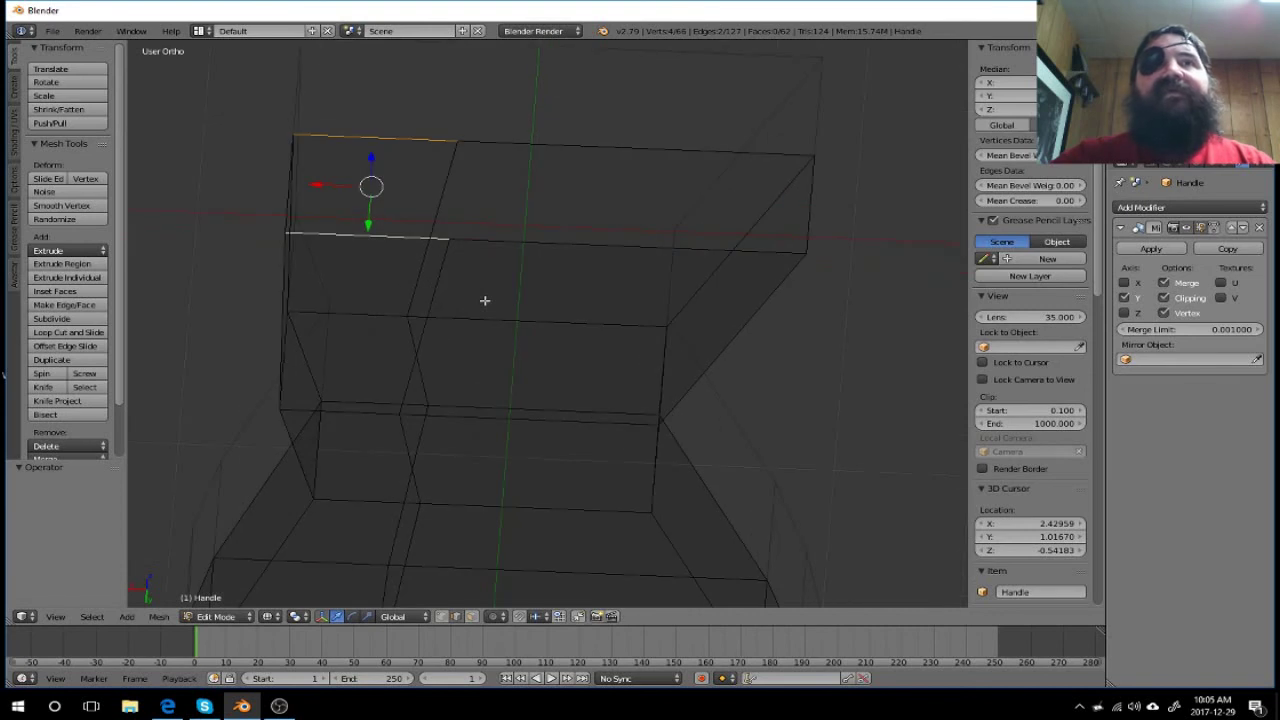
key("f")
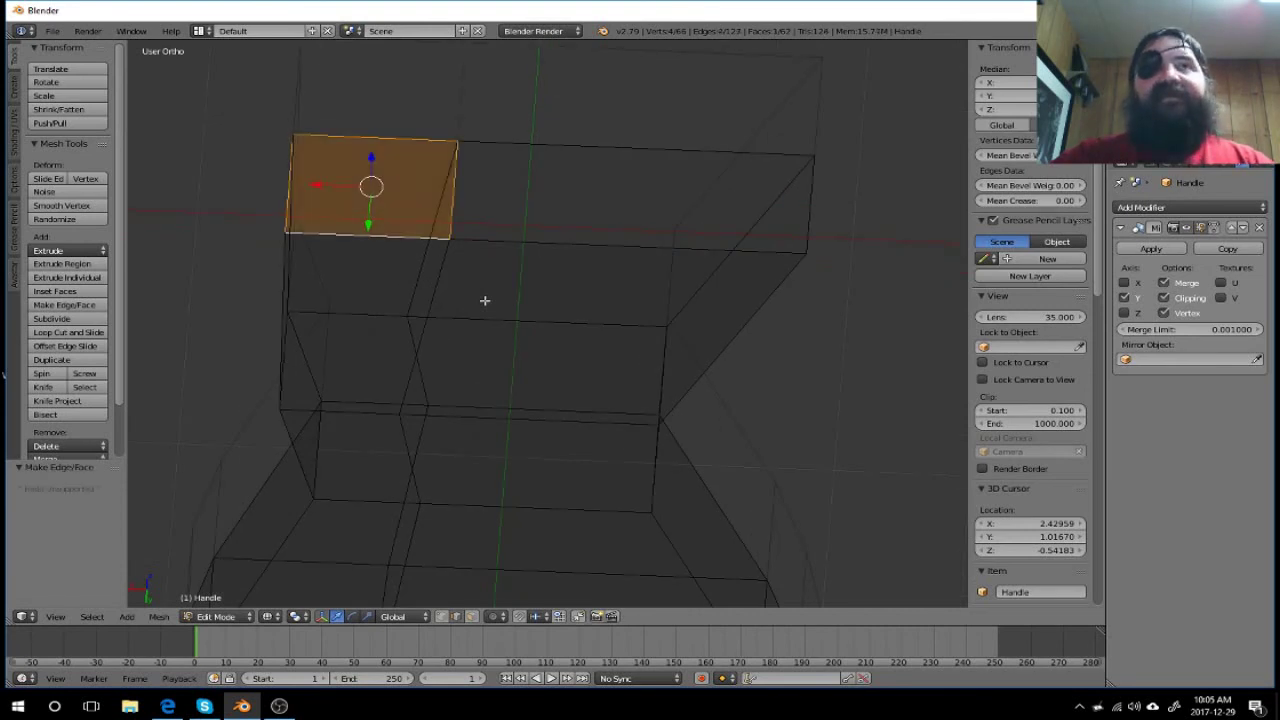
right_click(583, 159)
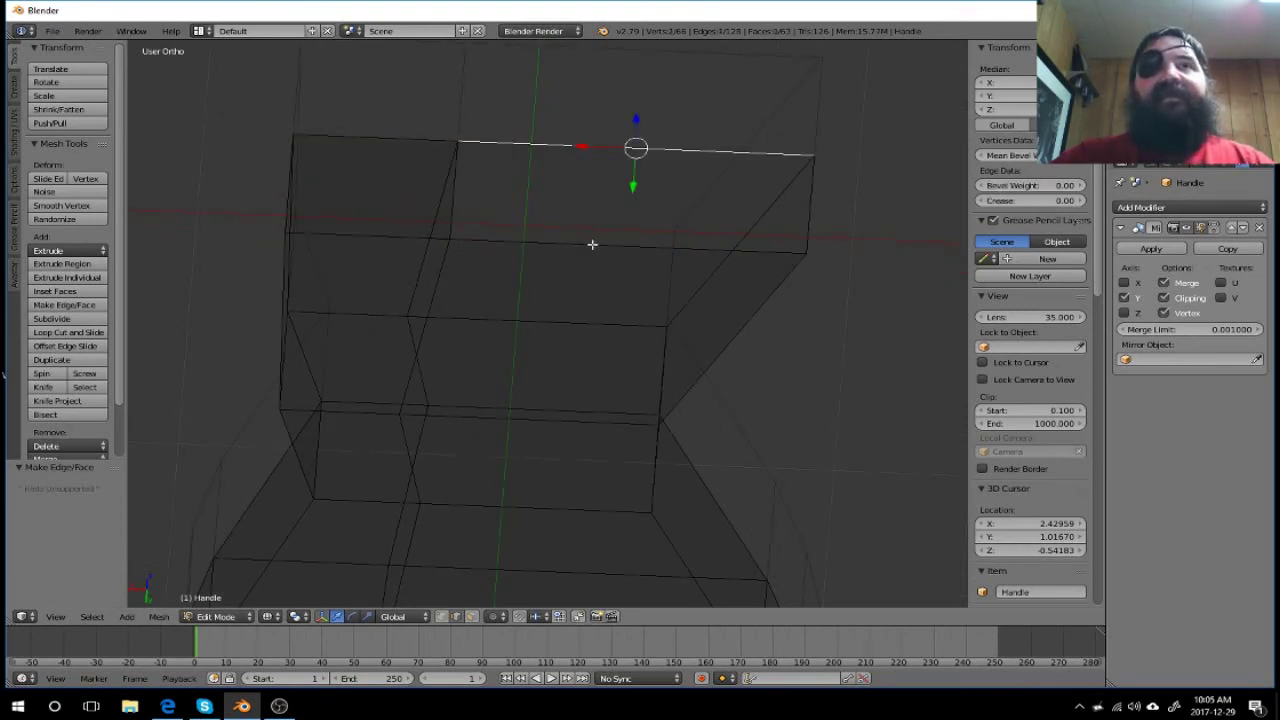
right_click(592, 244, "shift")
key("f")
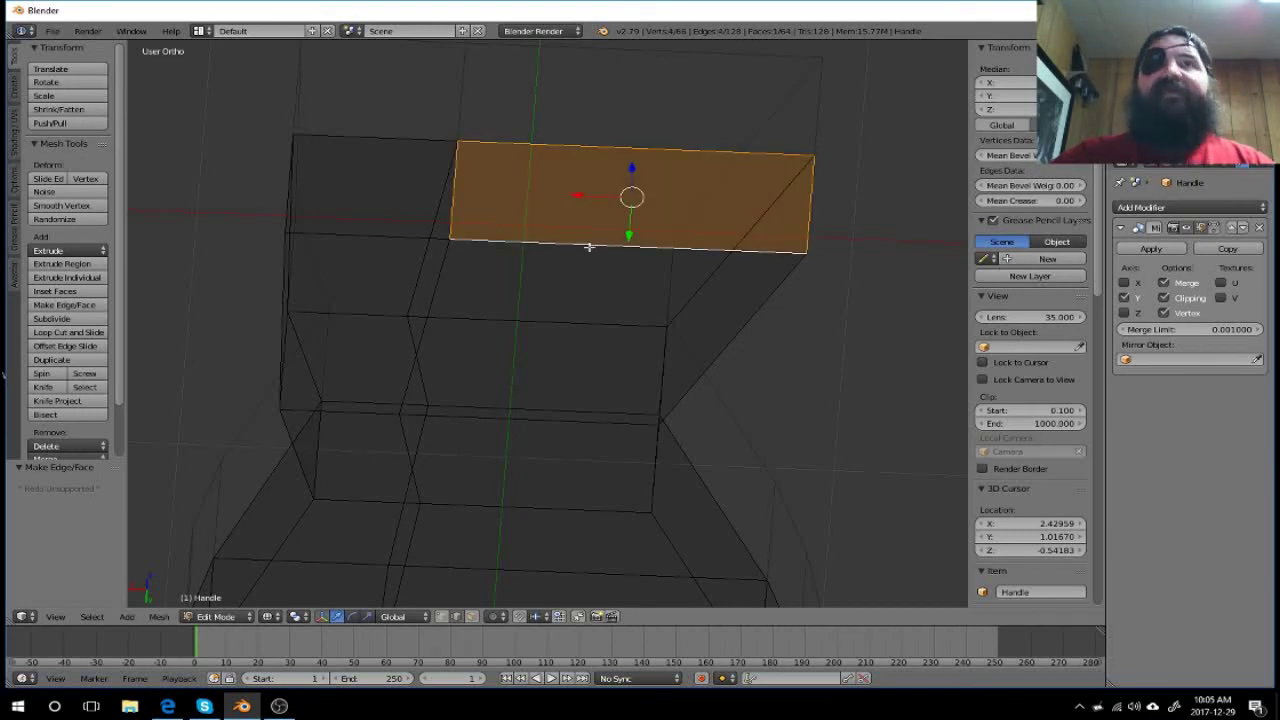
mouse_move(493, 279)
middle_mouse_down()
mouse_move(640, 297)
mouse_move(751, 240)
mouse_move(743, 197)
mouse_move(599, 235)
mouse_move(454, 220)
mouse_move(506, 253)
mouse_move(349, 266)
mouse_move(409, 286)
mouse_move(500, 249)
mouse_move(509, 231)
mouse_move(474, 223)
middle_mouse_up()
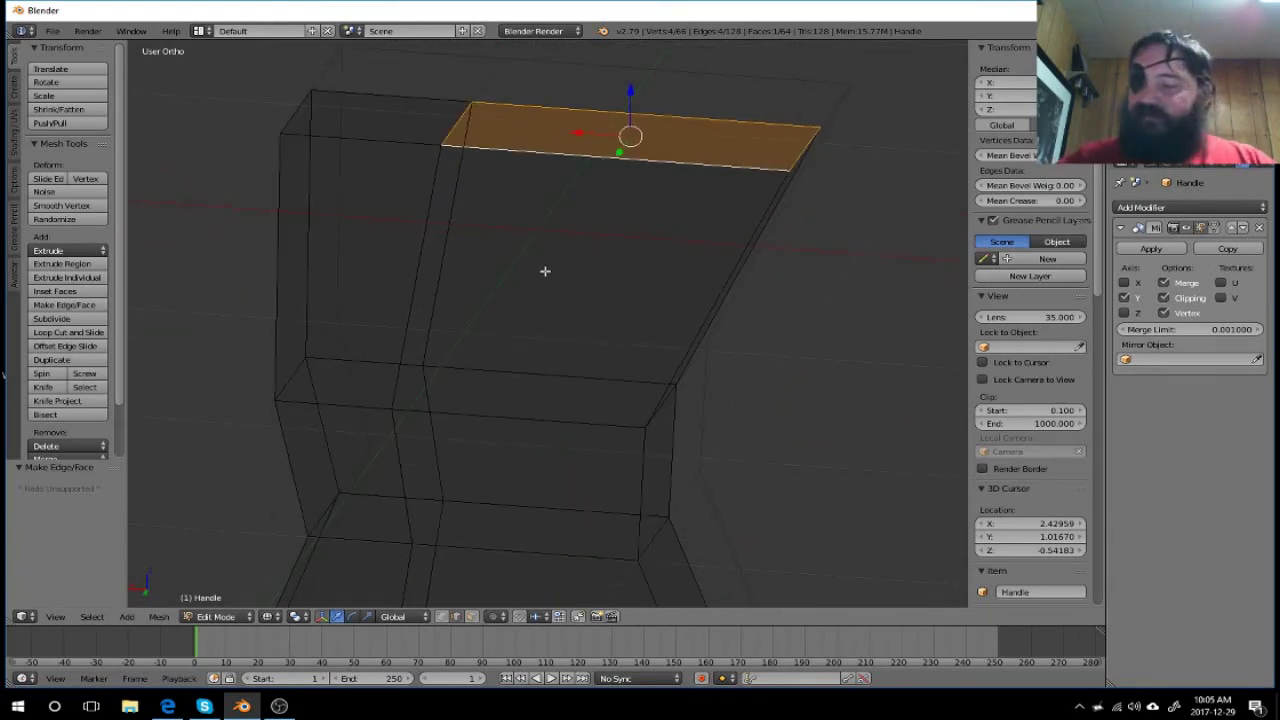
middle_click_drag(543, 271, 545, 271)
Step: Compare the trimmed top with the sketch in front view, clear the selection, and enable face select mode
key("KP_1")
key("a")
key("a")
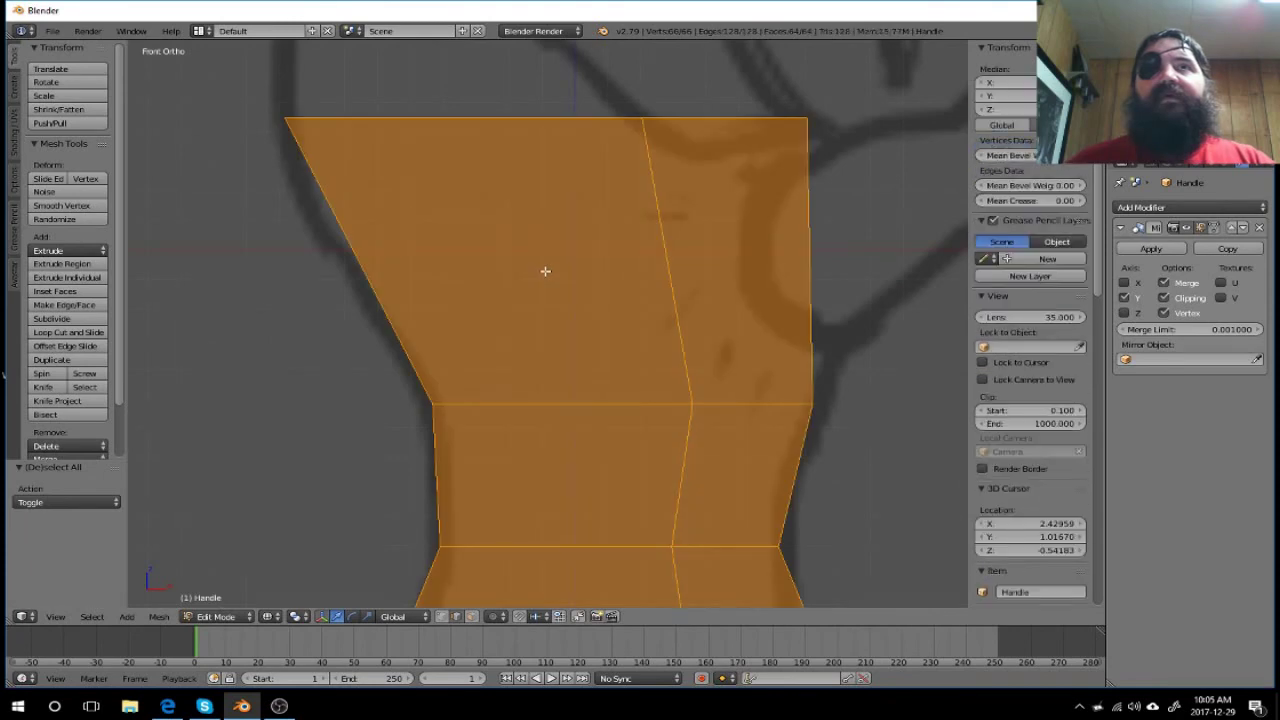
key("a")
key("a")
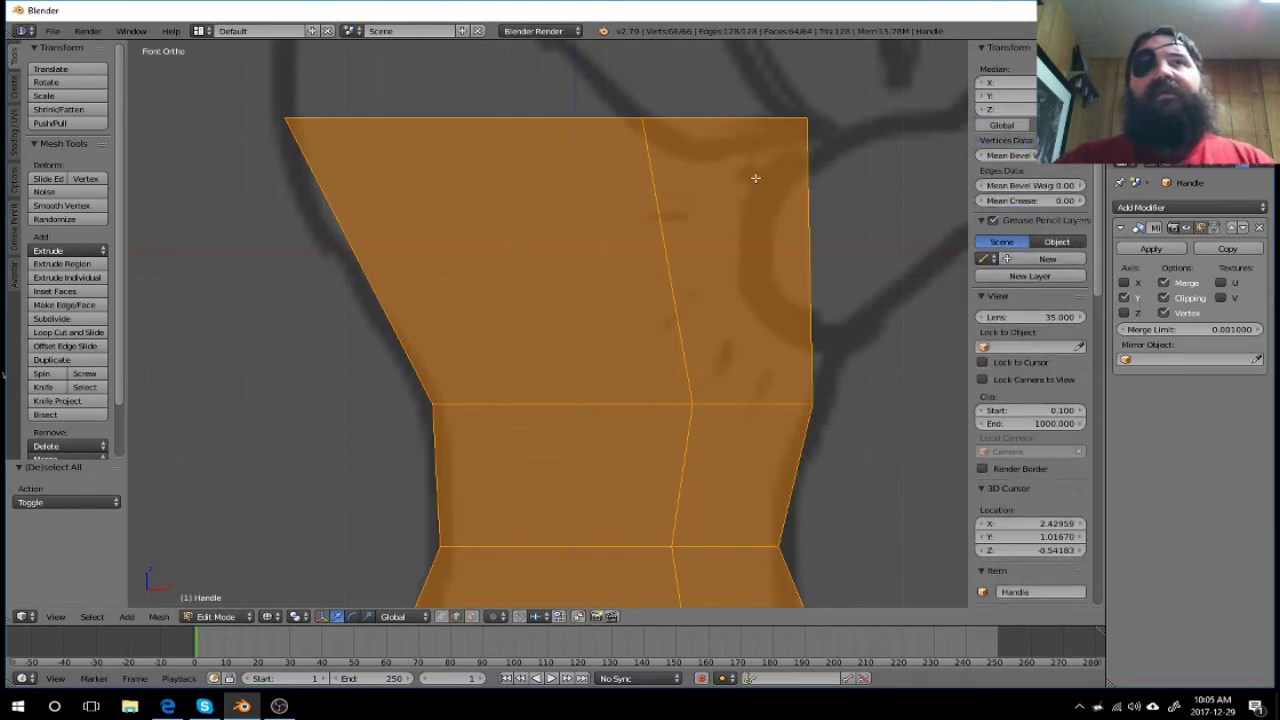
mouse_move(754, 177)
middle_mouse_down()
mouse_move(760, 294)
mouse_move(761, 232)
middle_mouse_up()
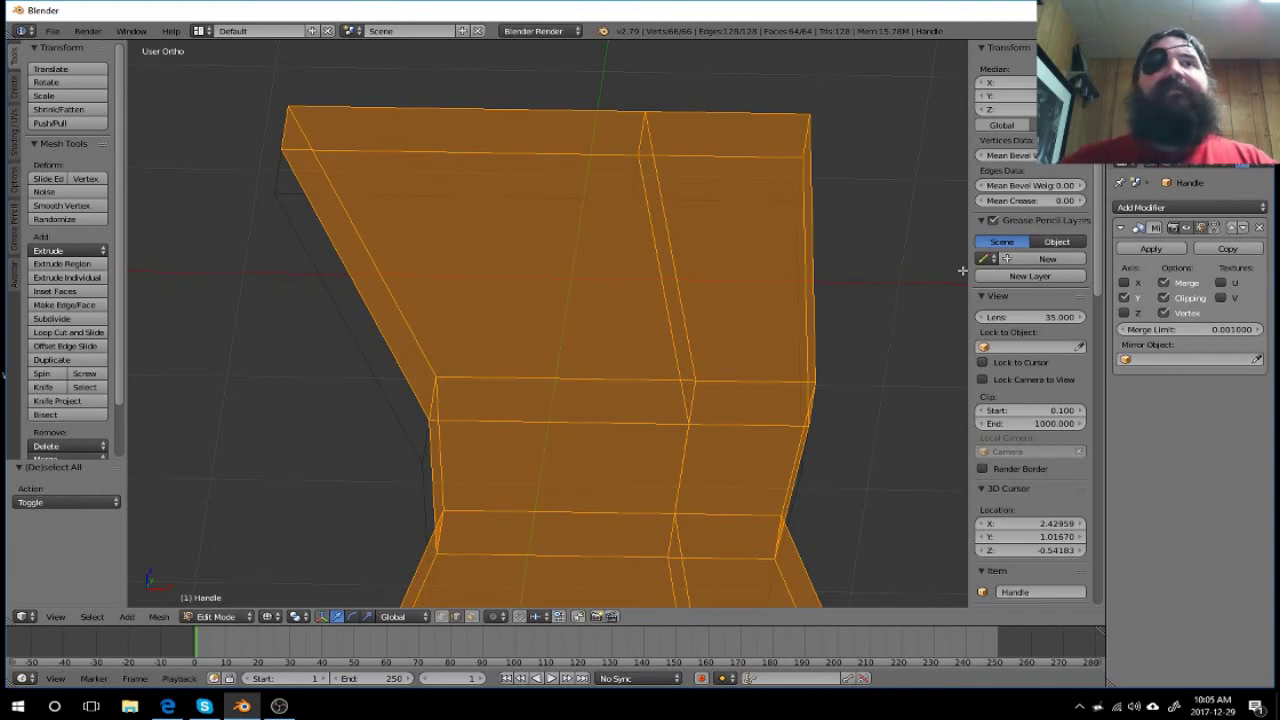
mouse_move(598, 389)
middle_mouse_down()
mouse_move(457, 349)
mouse_move(540, 340)
mouse_move(486, 331)
mouse_move(386, 371)
mouse_move(374, 400)
mouse_move(689, 371)
mouse_move(563, 400)
mouse_move(494, 386)
mouse_move(480, 405)
mouse_move(528, 449)
mouse_move(437, 349)
mouse_move(309, 360)
mouse_move(309, 372)
mouse_move(323, 349)
mouse_move(234, 363)
mouse_move(303, 369)
mouse_move(260, 366)
middle_mouse_up()
key("KP_1")
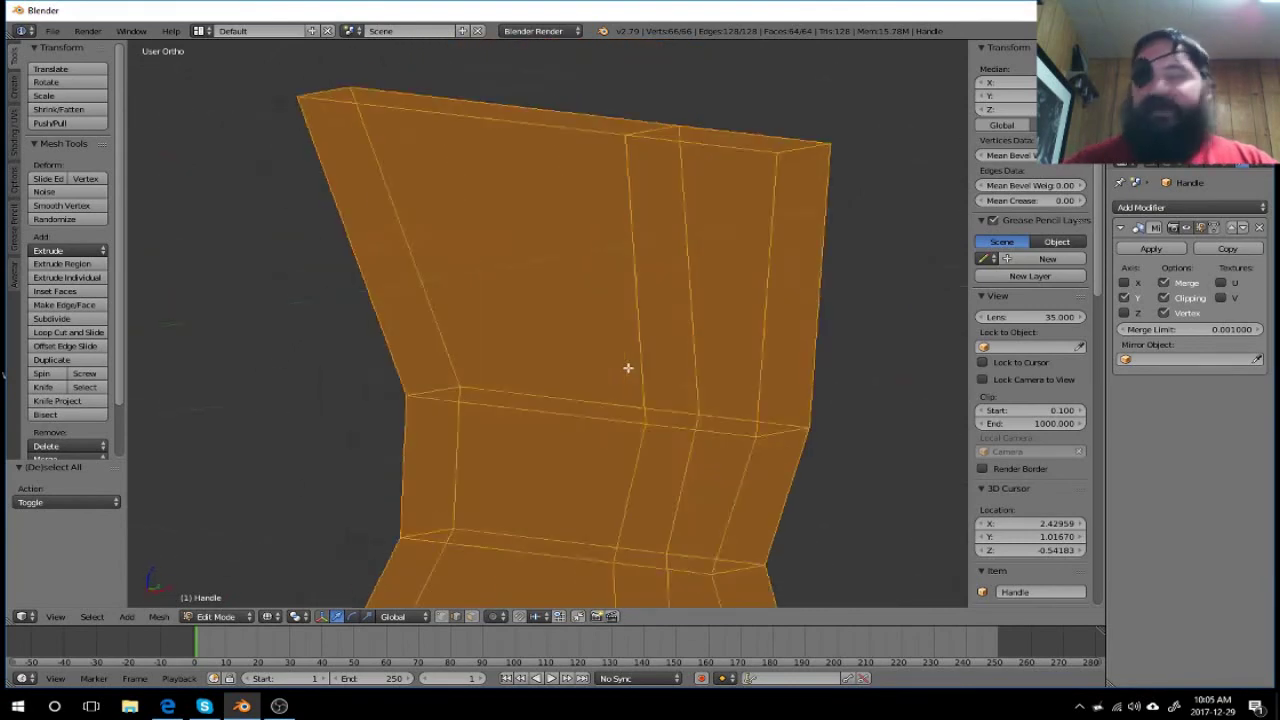
key("a")
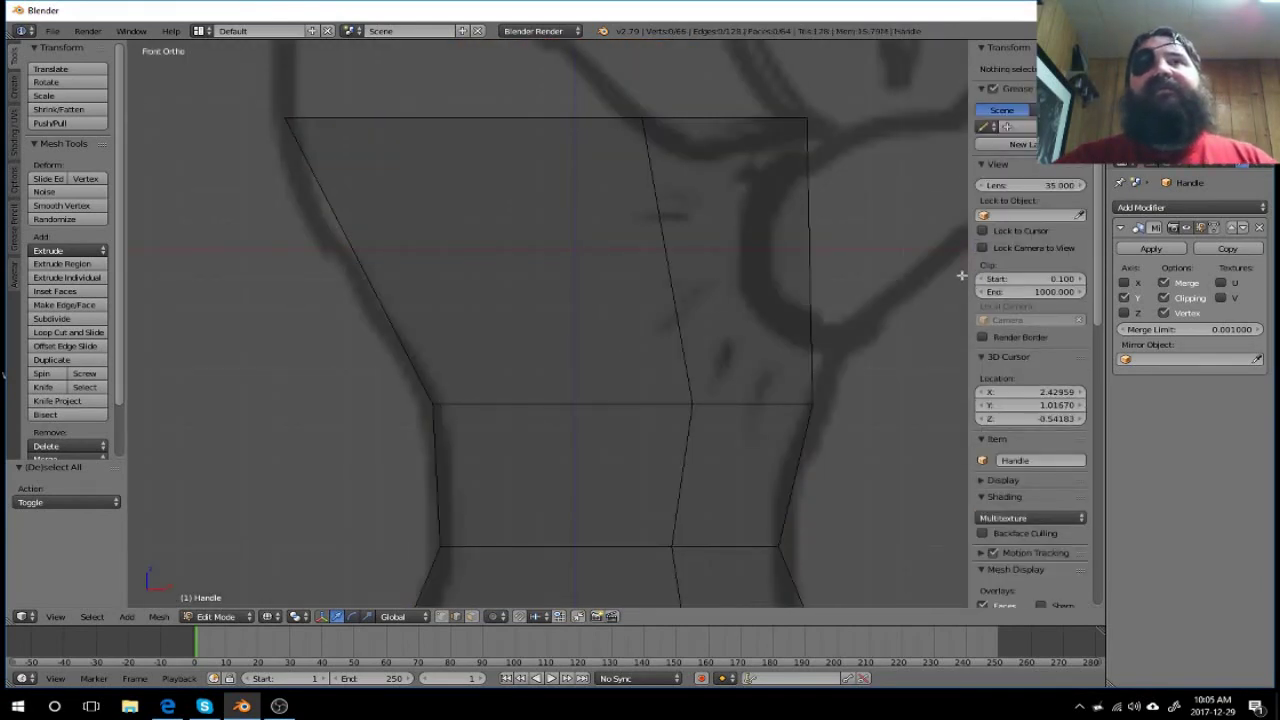
middle_click_drag(893, 198, 769, 464, "shift")
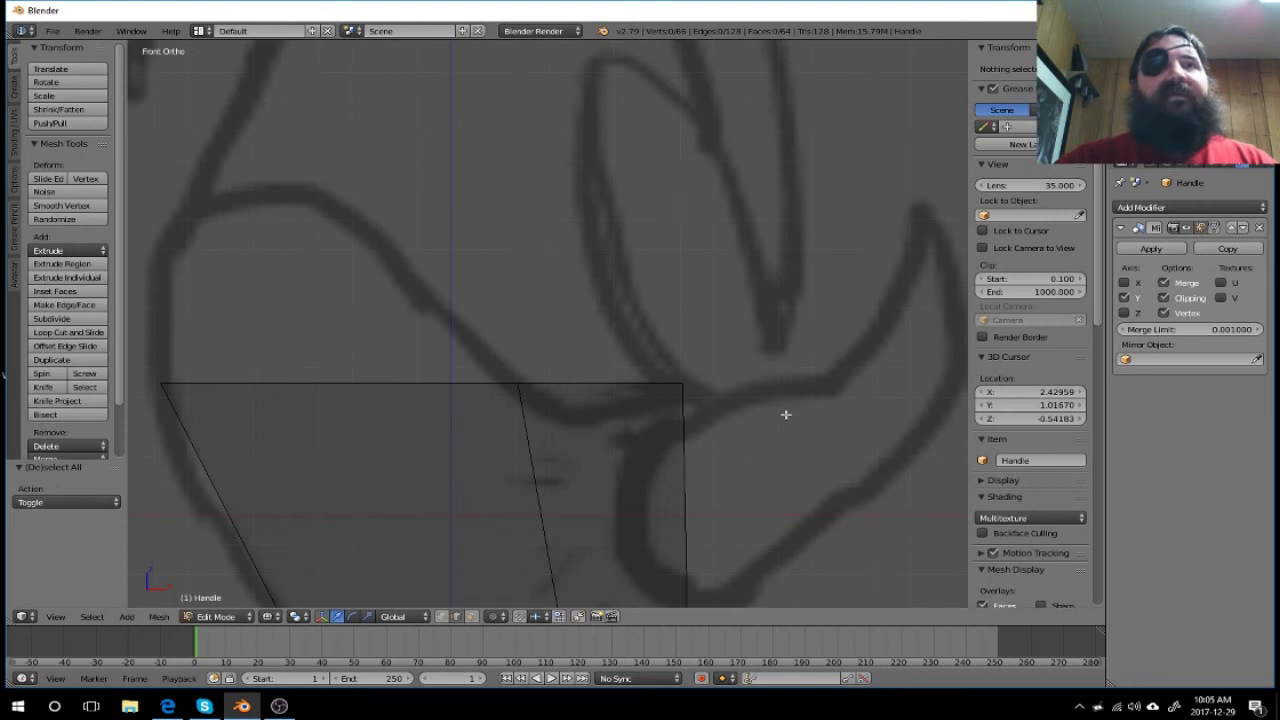
middle_click_drag(785, 414, 491, 486)
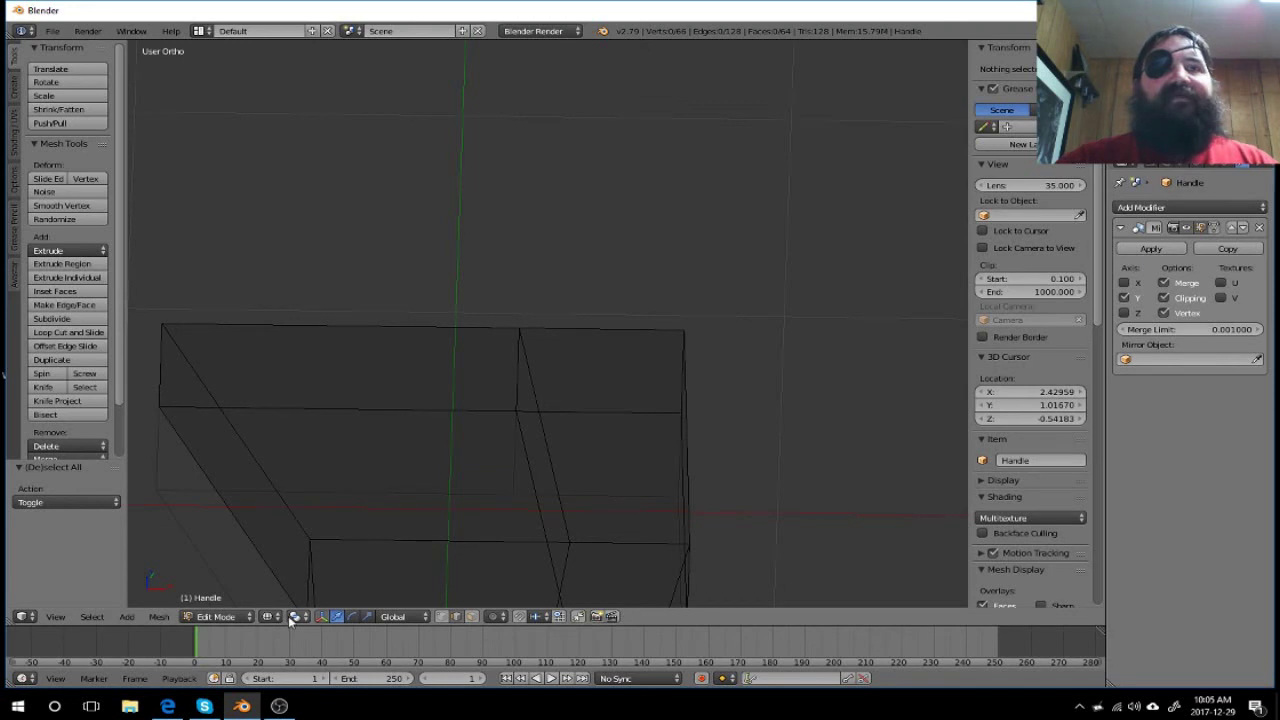
left_click(473, 617)
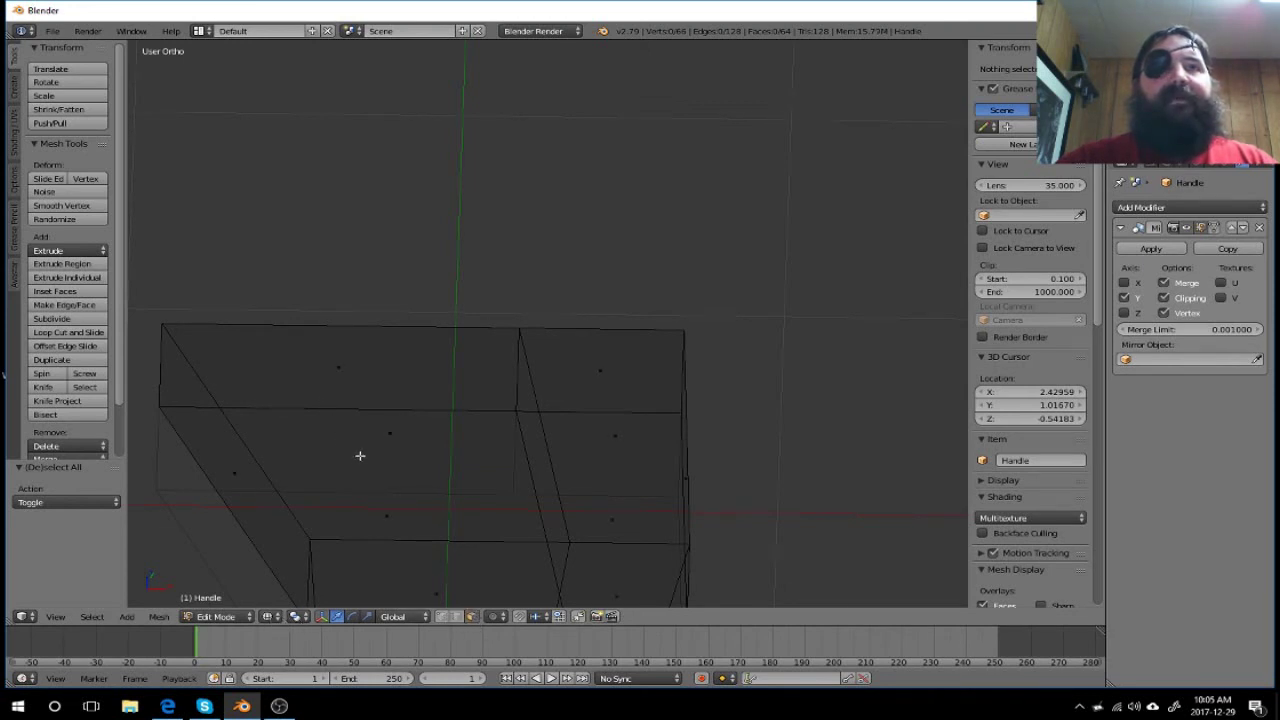
Step: Extrude the Handle's top-left top face 0.657 upward over the sketch, then deselect all
right_click(360, 456)
middle_click_drag(321, 371, 486, 408)
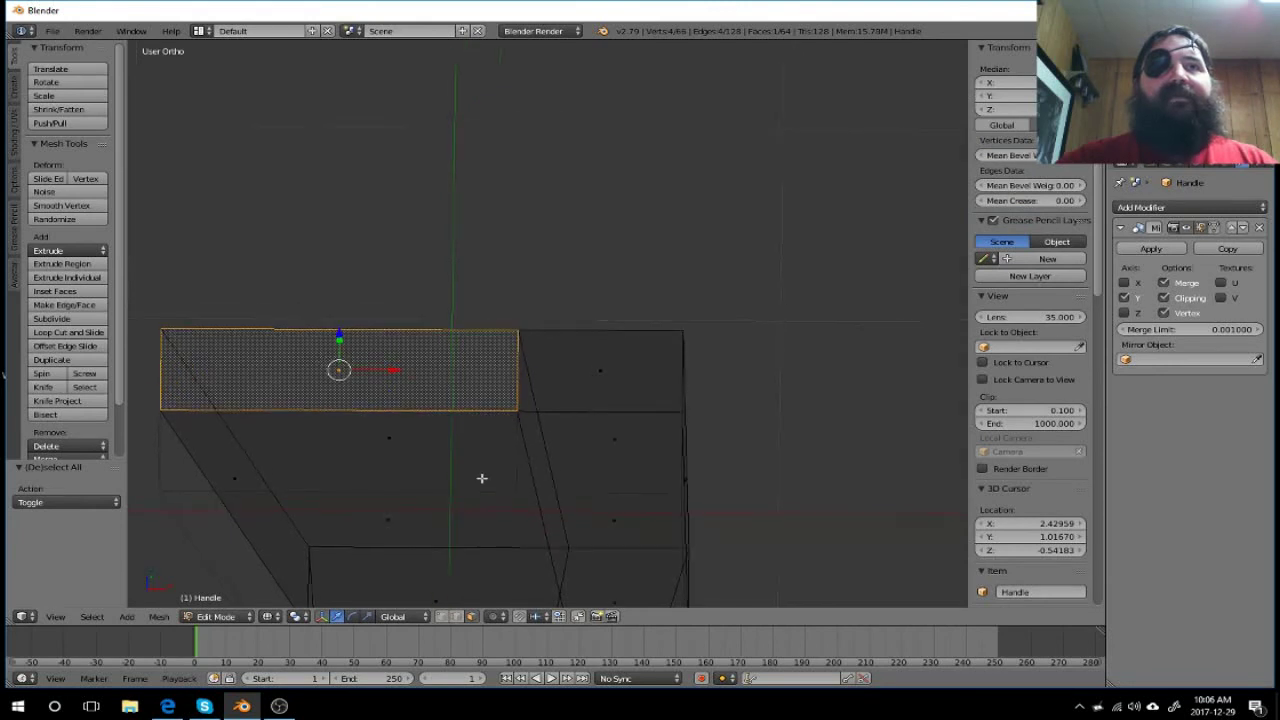
key("KP_1")
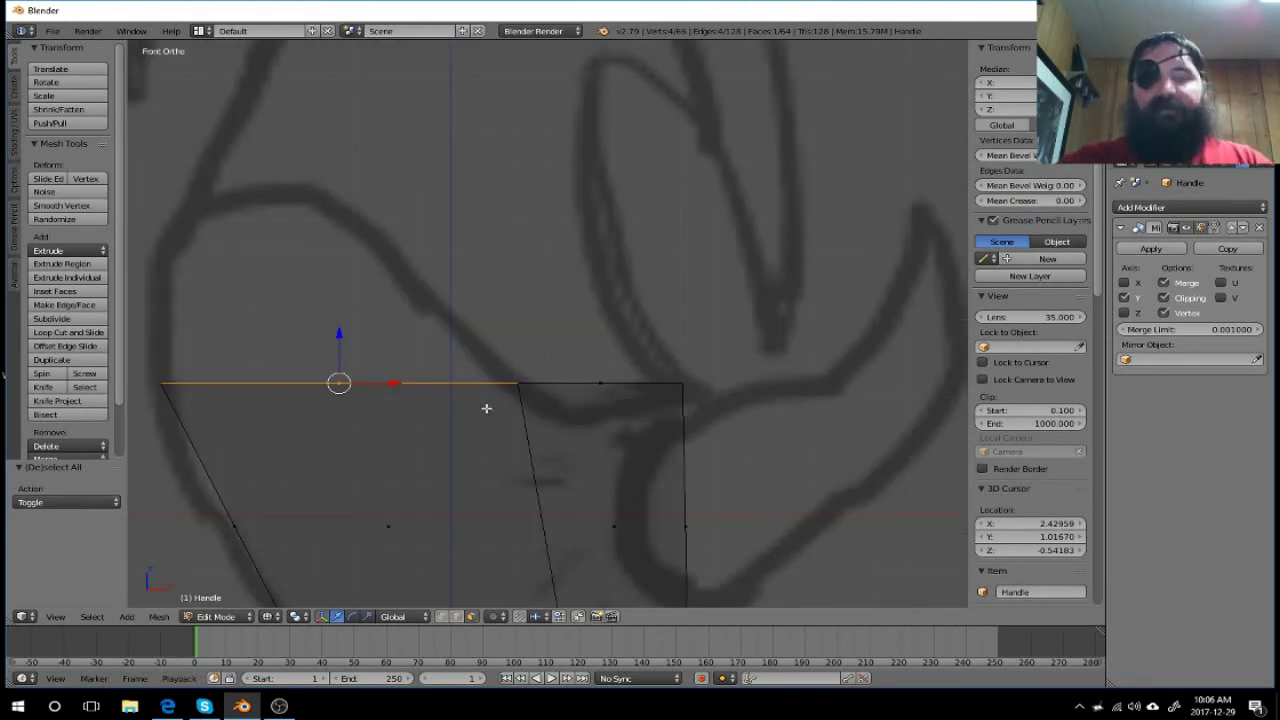
key("e")
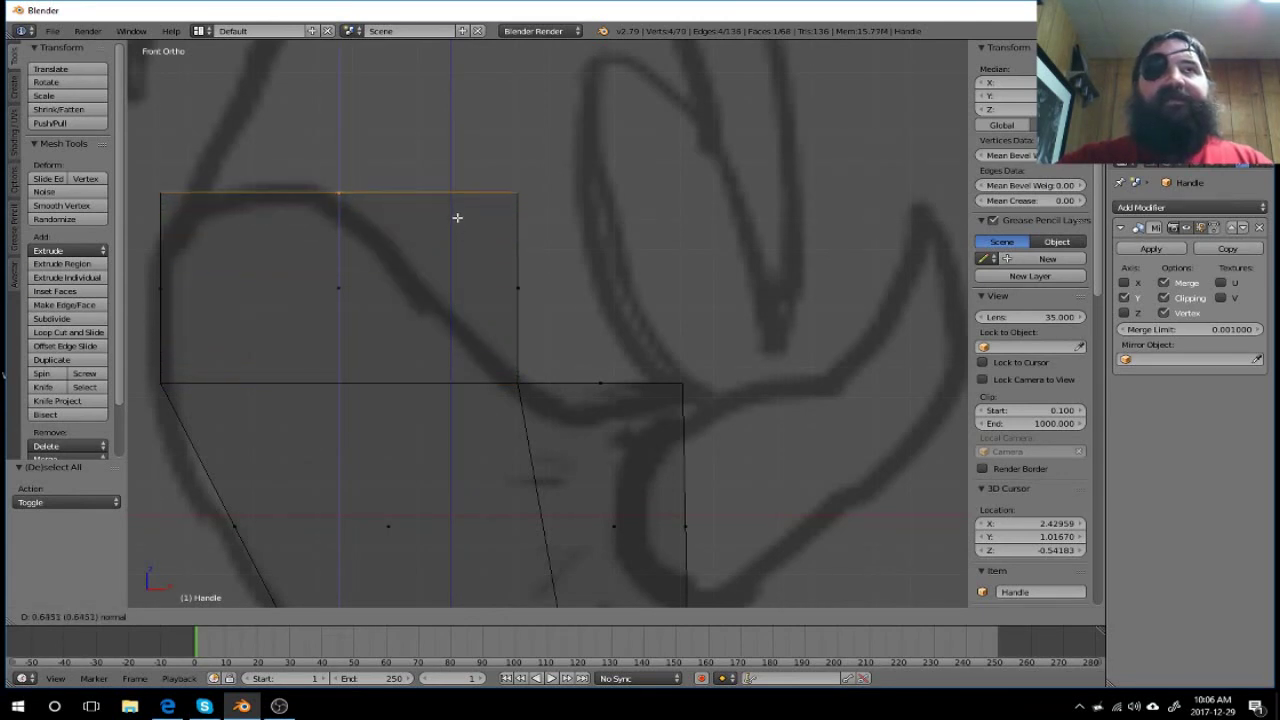
left_click(459, 214)
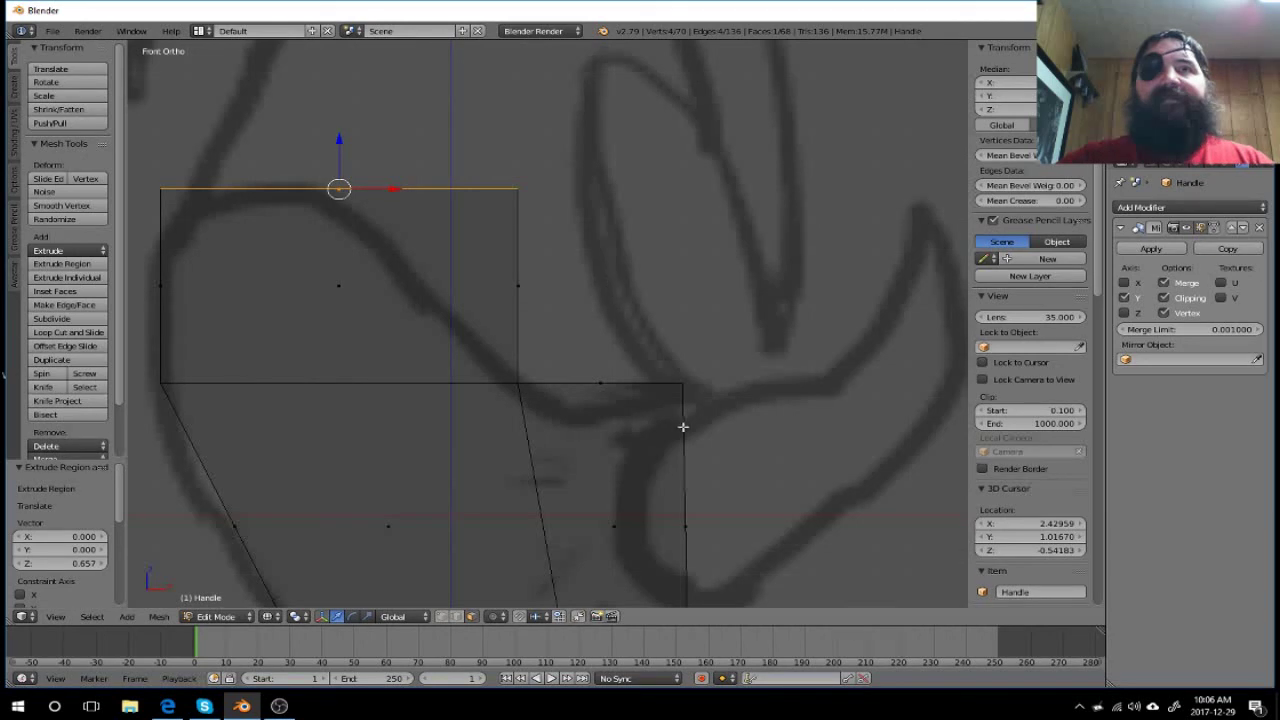
key("a")
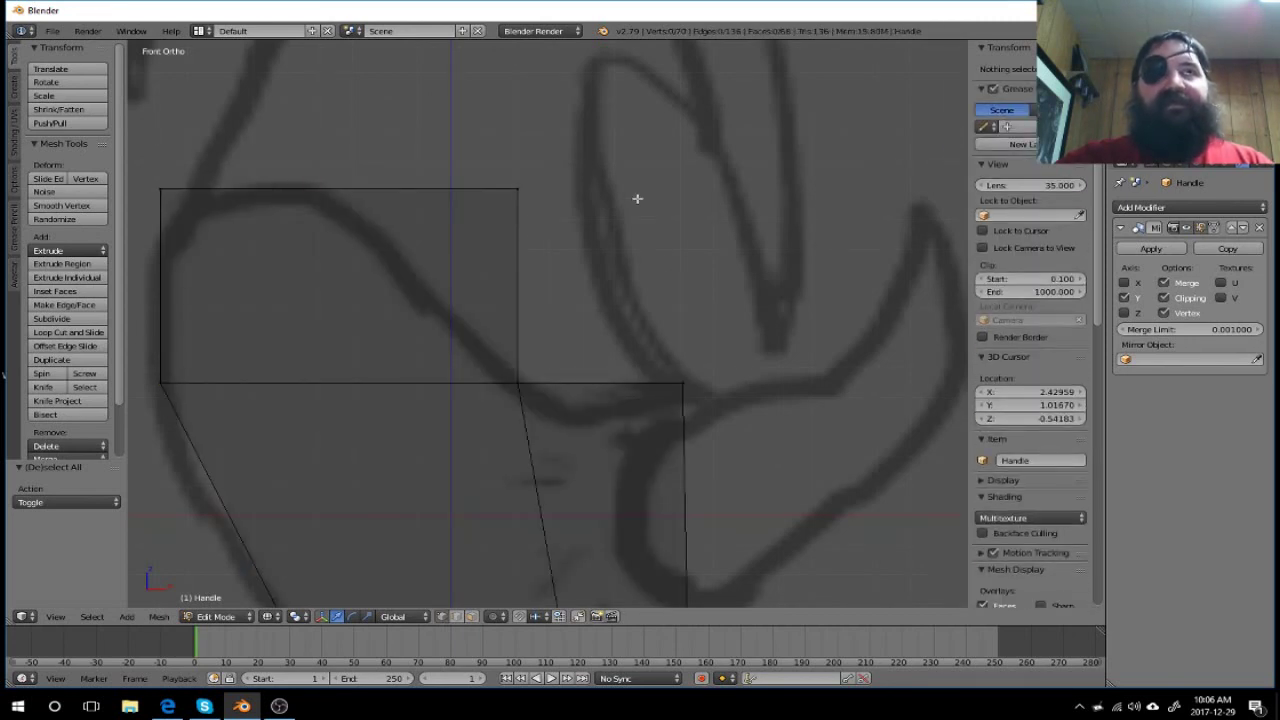
Step: Slide the new top-right vertex left along X onto the sketch's curve
key("b")
left_click_drag(612, 134, 482, 240)
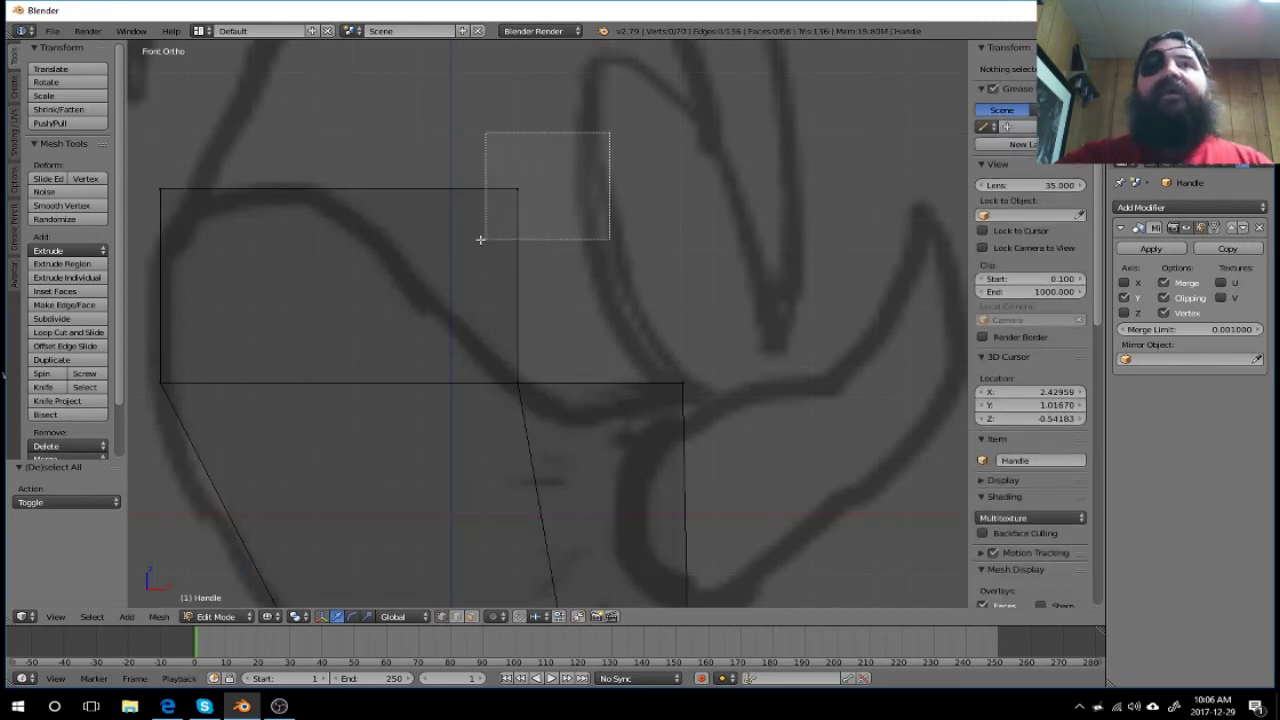
left_click_drag(571, 189, 376, 225)
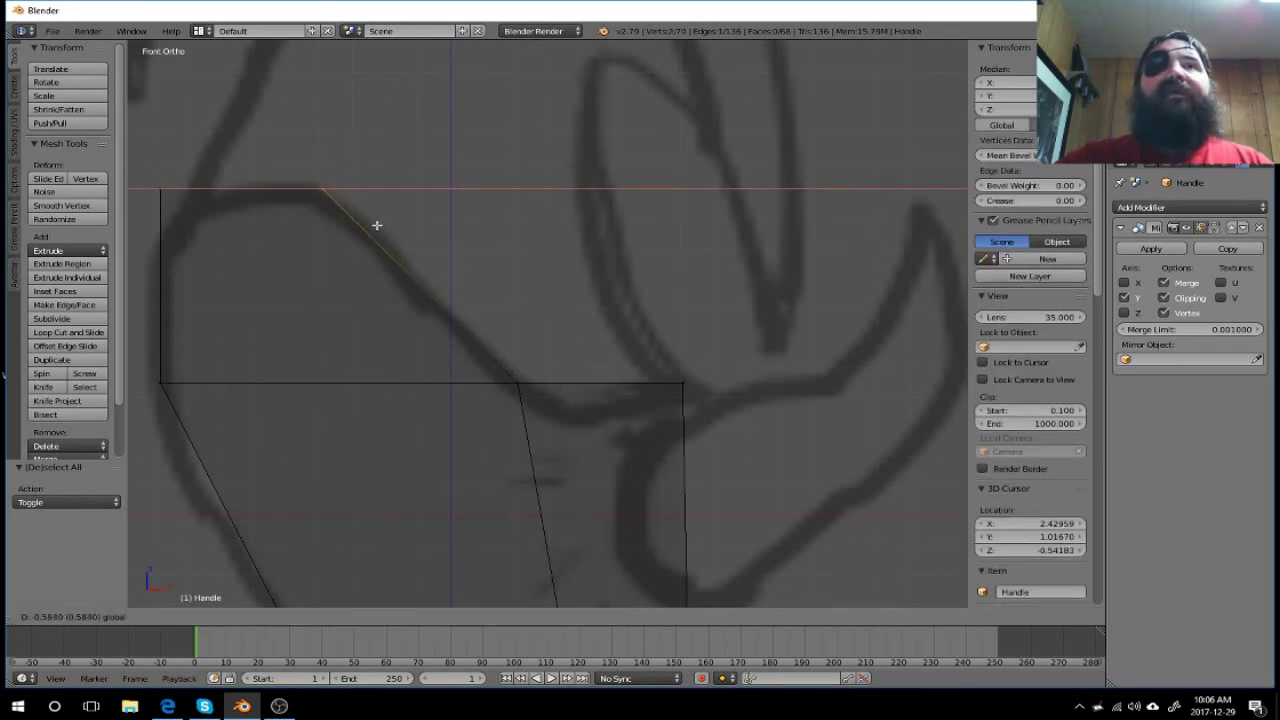
left_click_drag(378, 225, 376, 225)
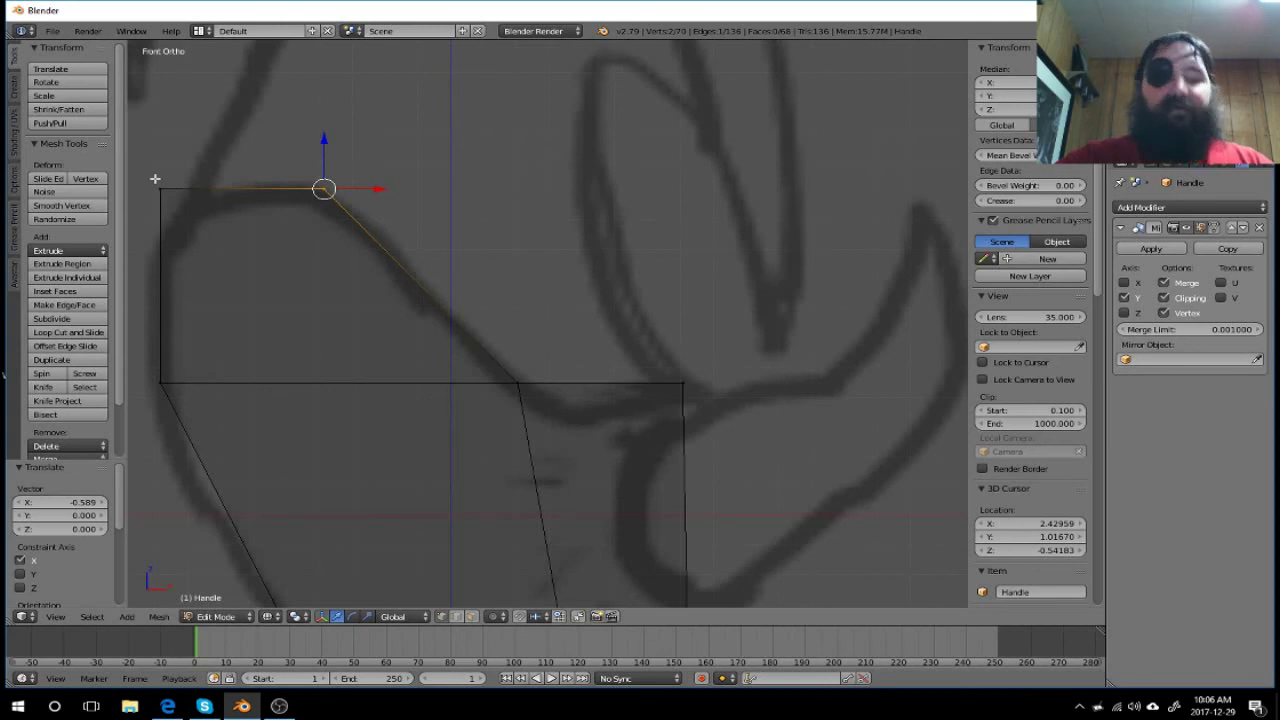
Step: Move the top-left corner vertex inward 0.104 and down 0.046 onto the sketch line
key("a")
key("b")
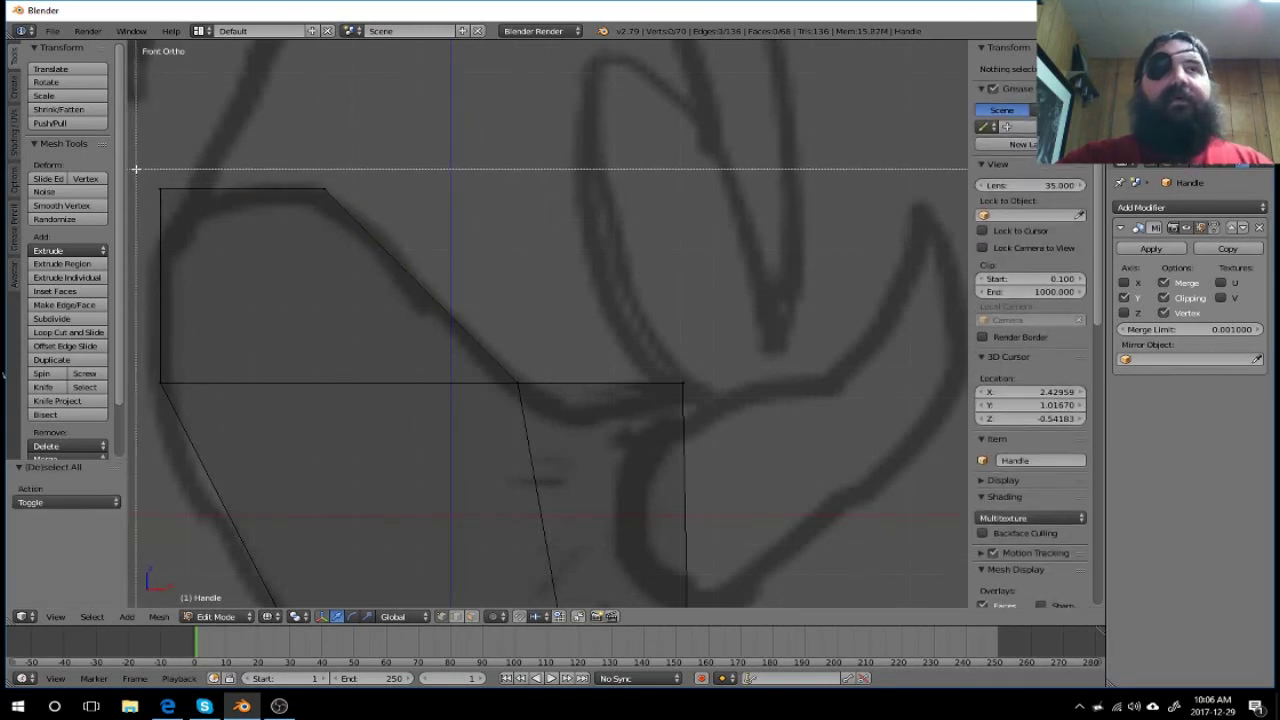
mouse_move(137, 168)
left_mouse_down()
mouse_move(194, 221)
mouse_move(257, 199)
left_mouse_up()
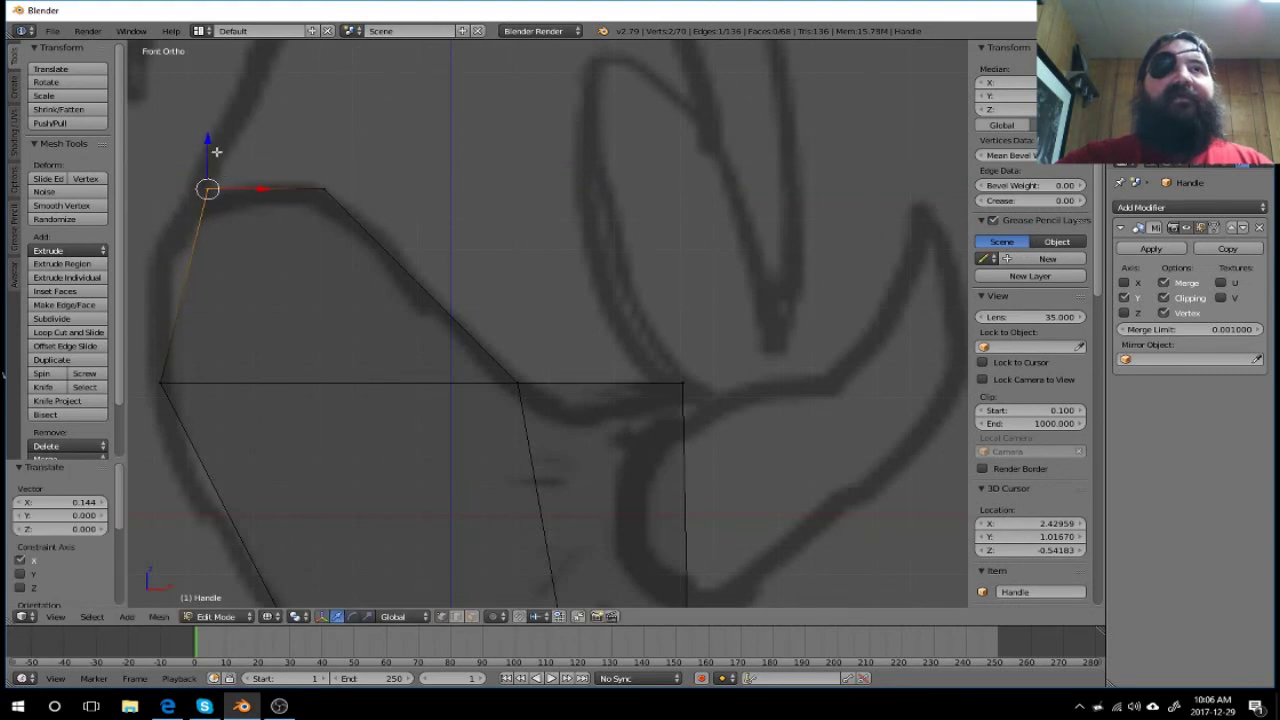
left_click_drag(210, 138, 199, 152)
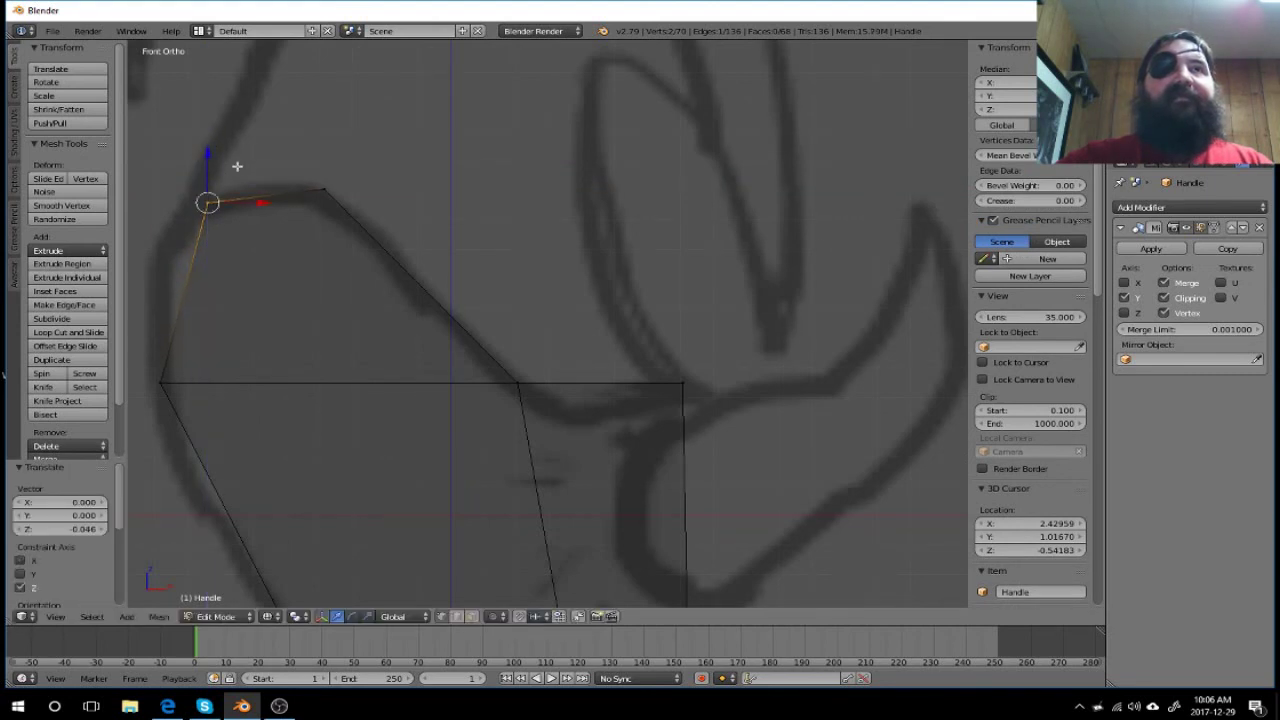
left_click_drag(259, 193, 228, 217)
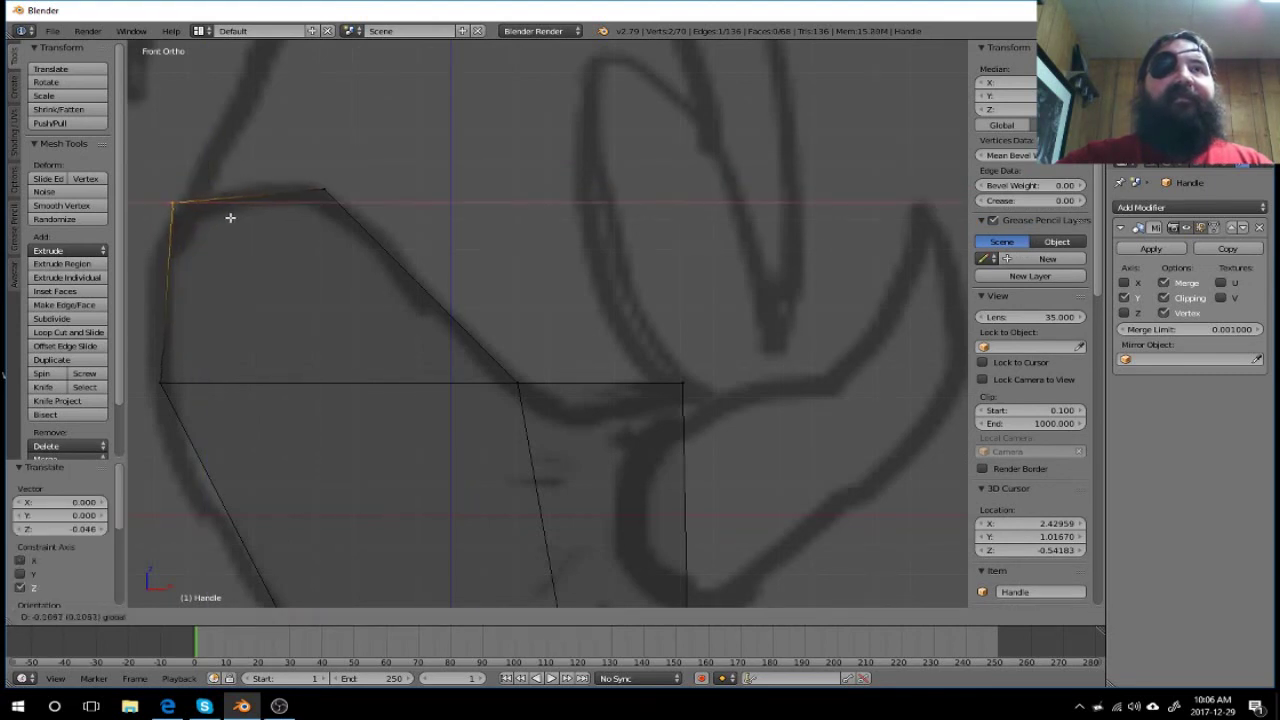
left_click_drag(230, 217, 231, 218)
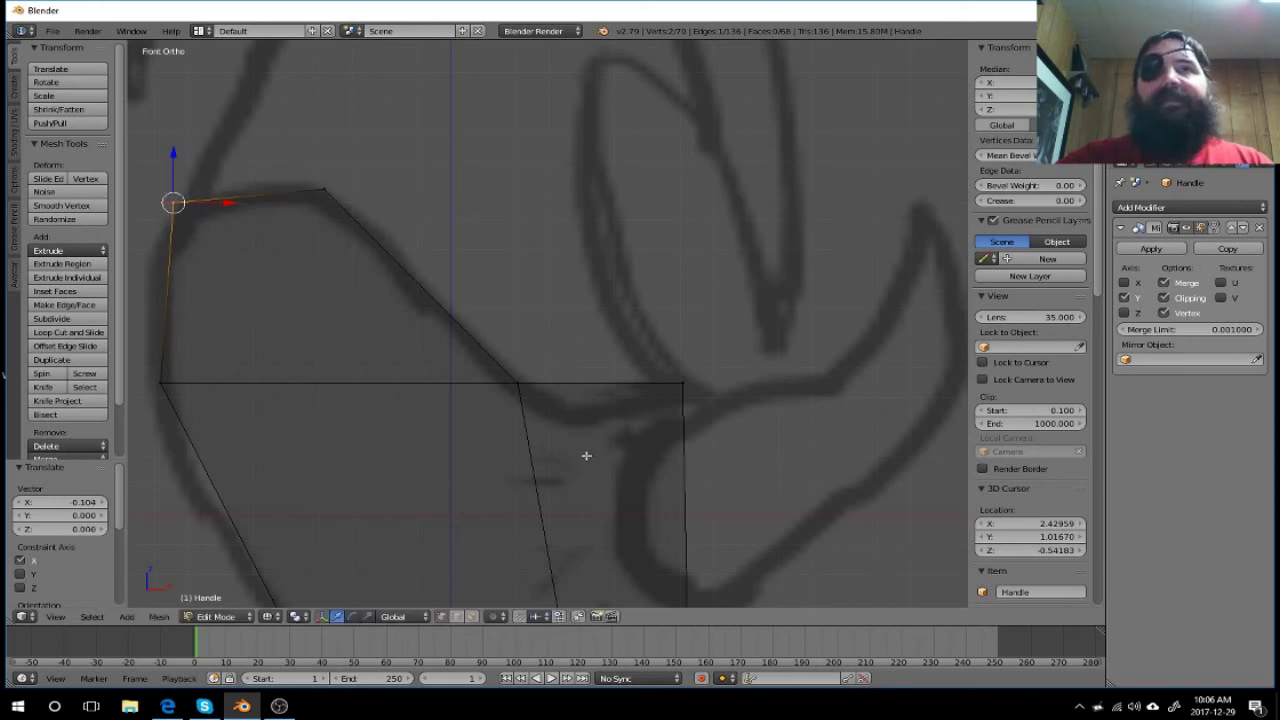
Step: Add a vertical loop cut to the top section and lower its top vertex 0.109 along Z
key("a")
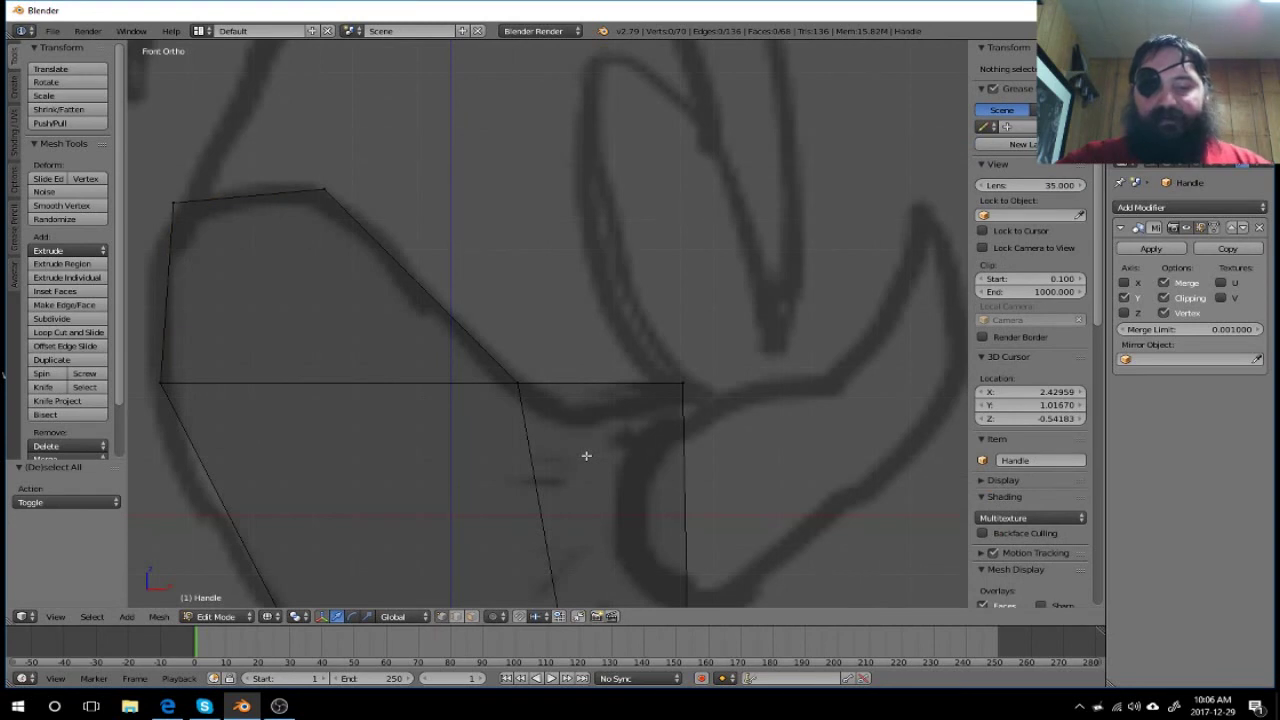
key("ctrl+r")
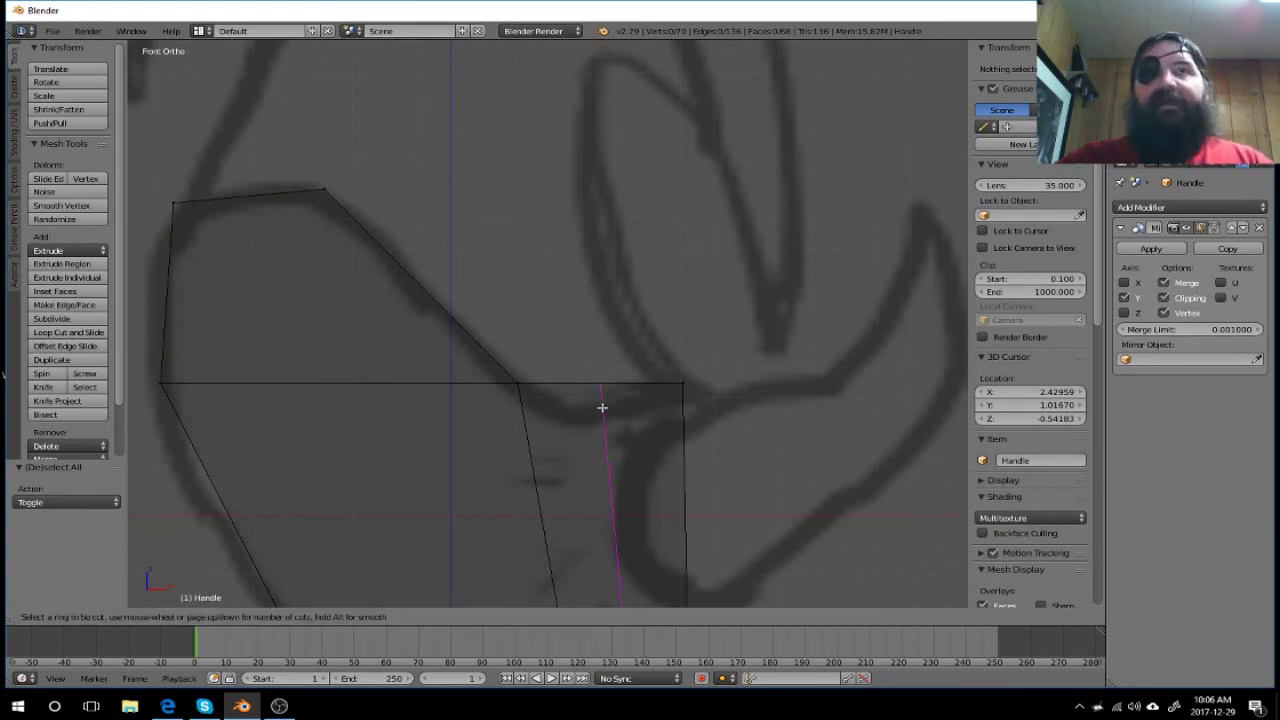
left_click(602, 407)
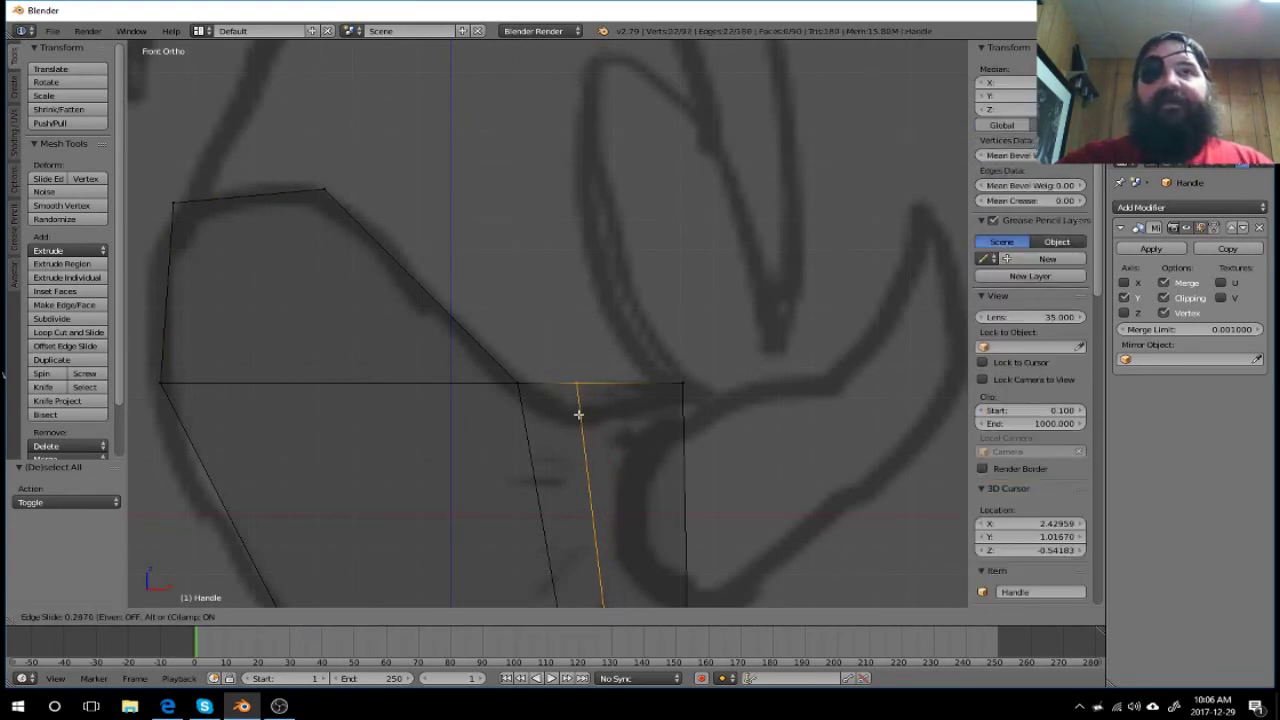
left_click(578, 414)
key("a")
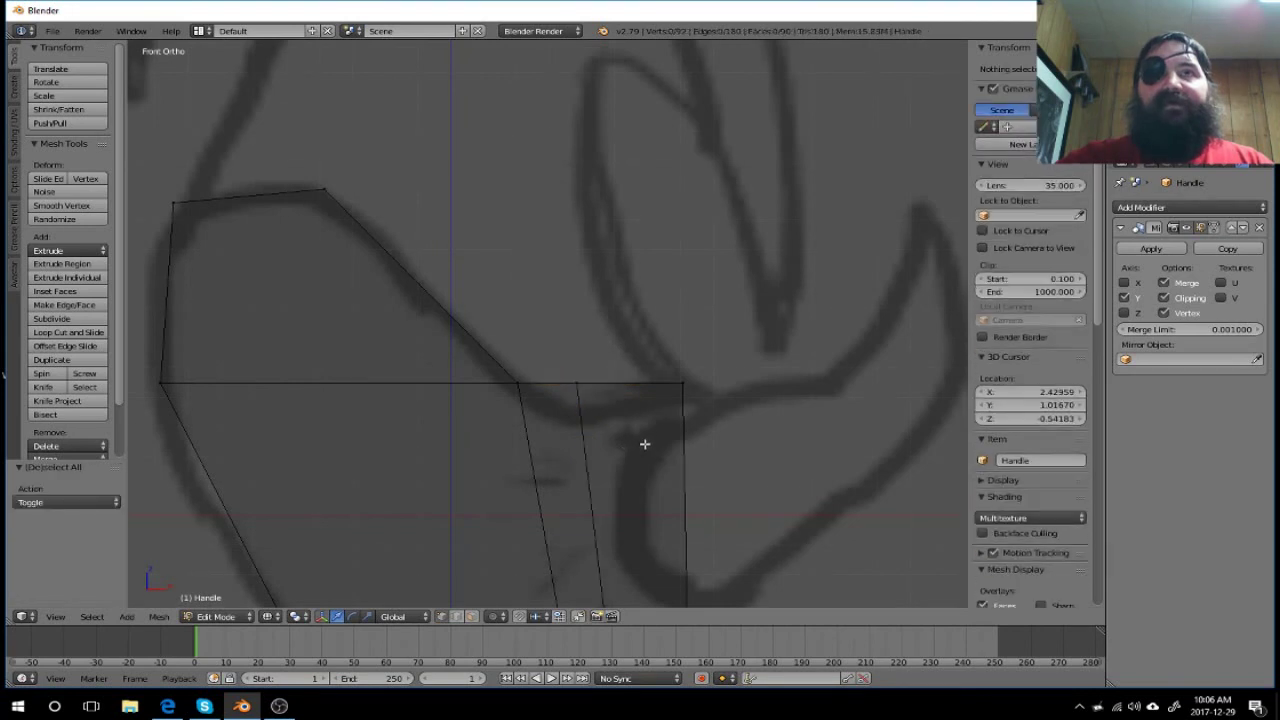
key("b")
left_click_drag(553, 328, 594, 436)
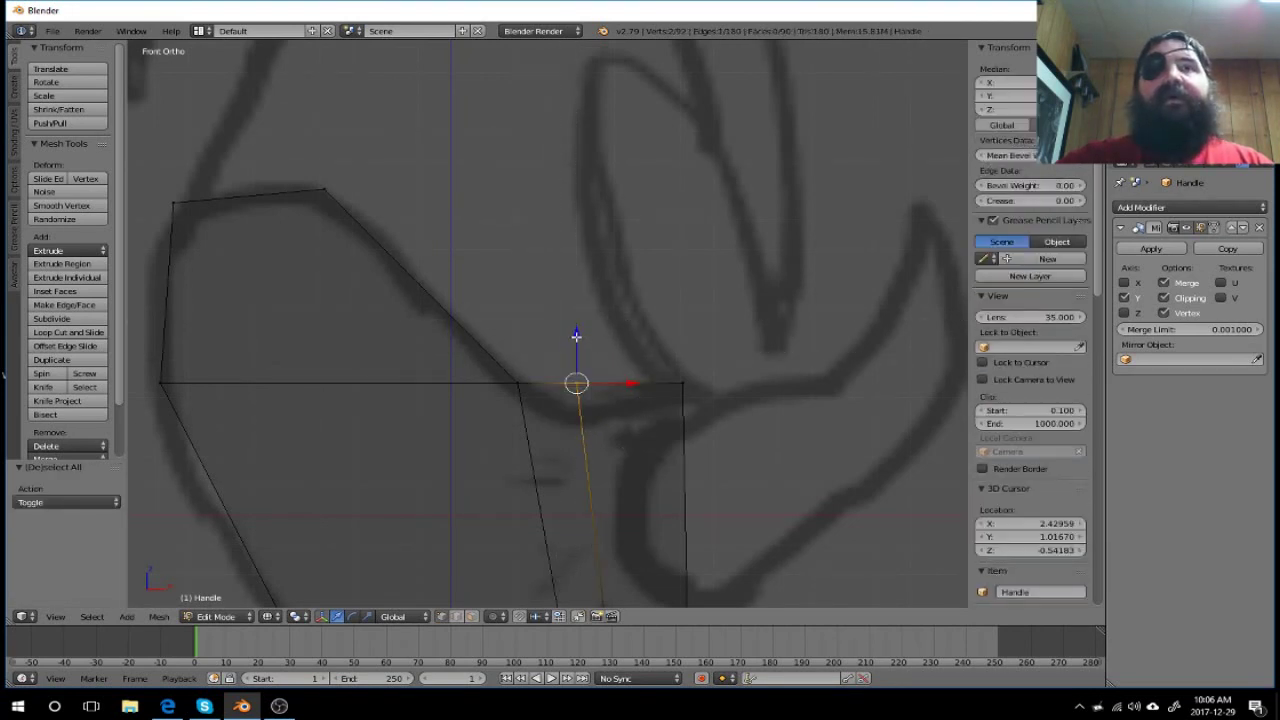
left_click_drag(576, 336, 570, 361)
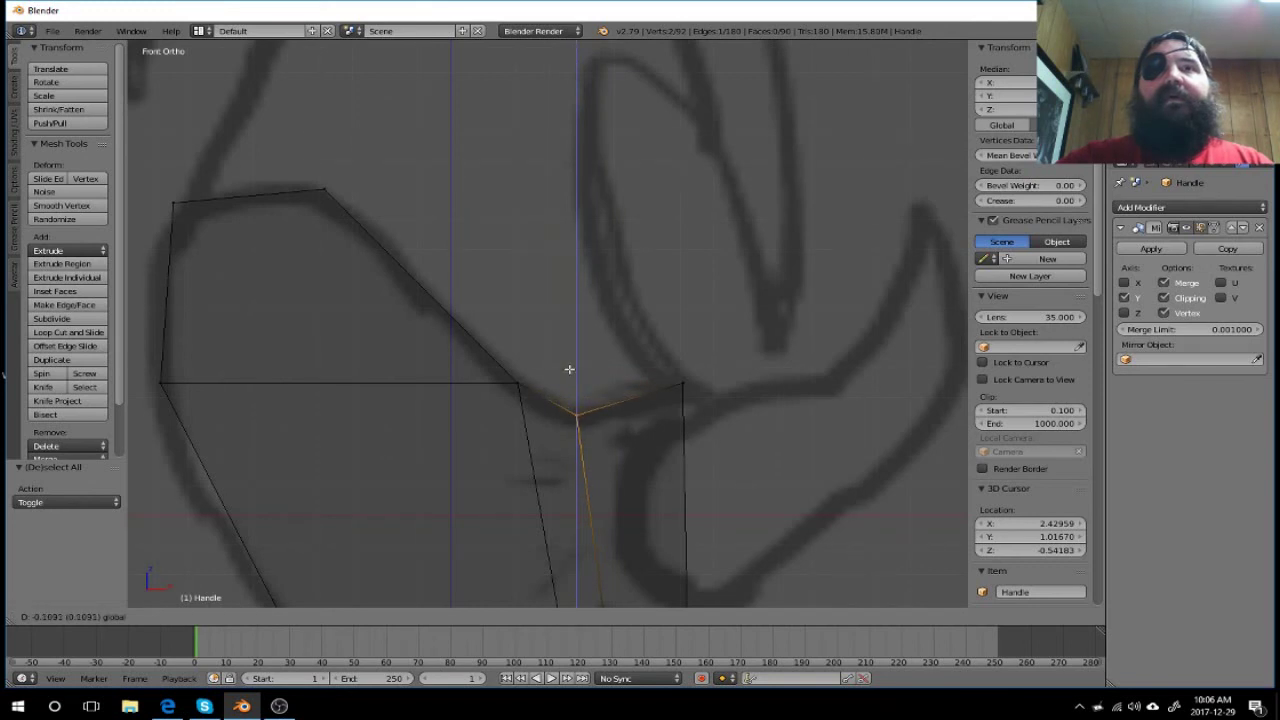
left_click_drag(569, 369, 569, 369)
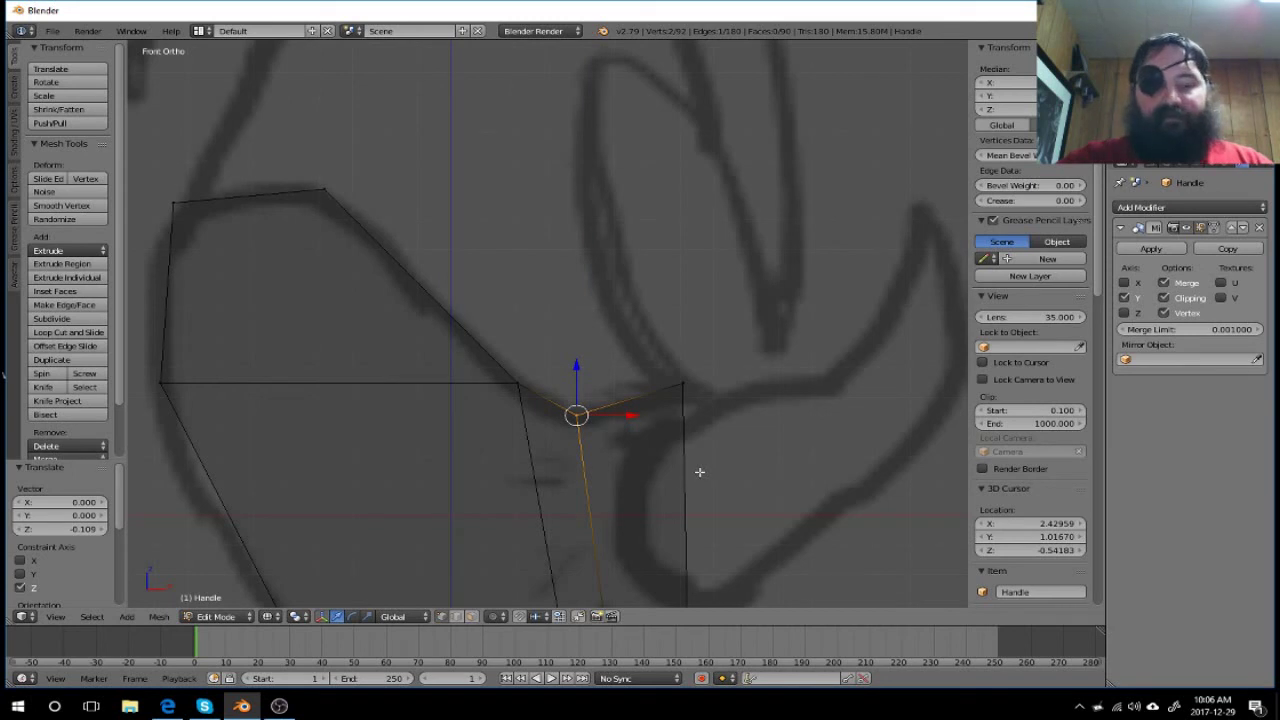
Step: Add a horizontal loop cut across the upper grip, slid up to 0.7576
key("ctrl+r")
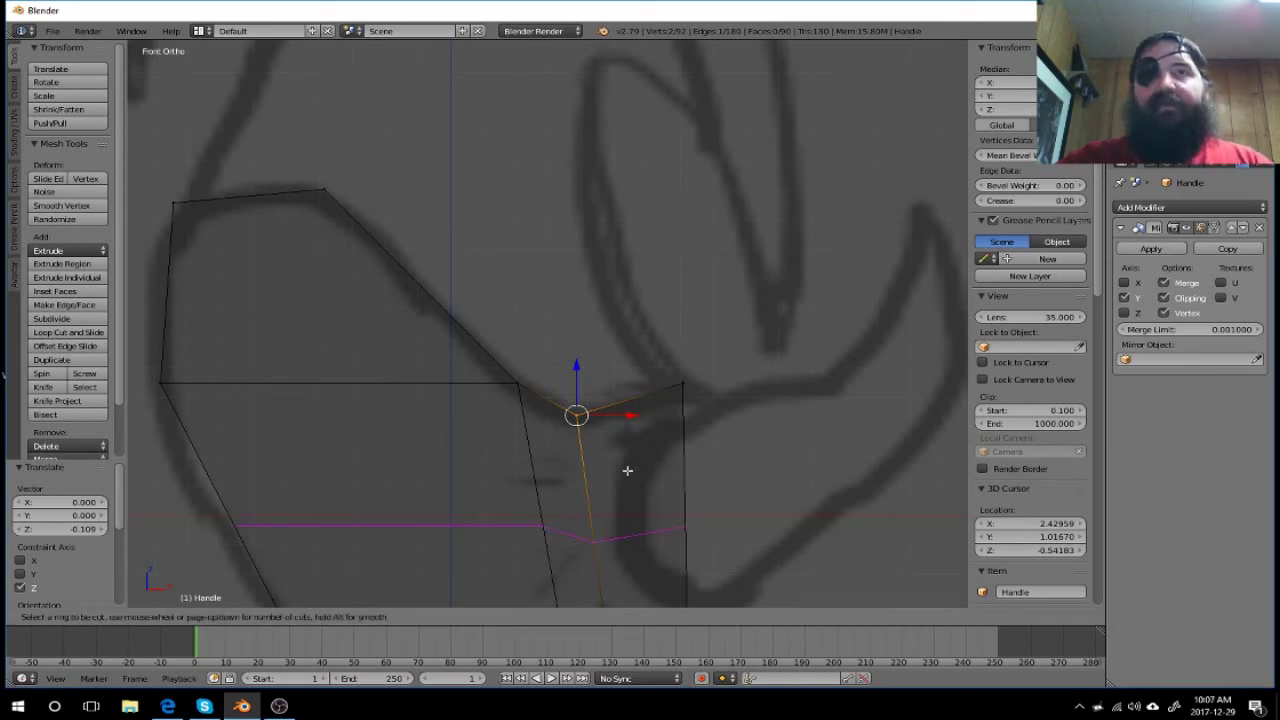
left_click(633, 451)
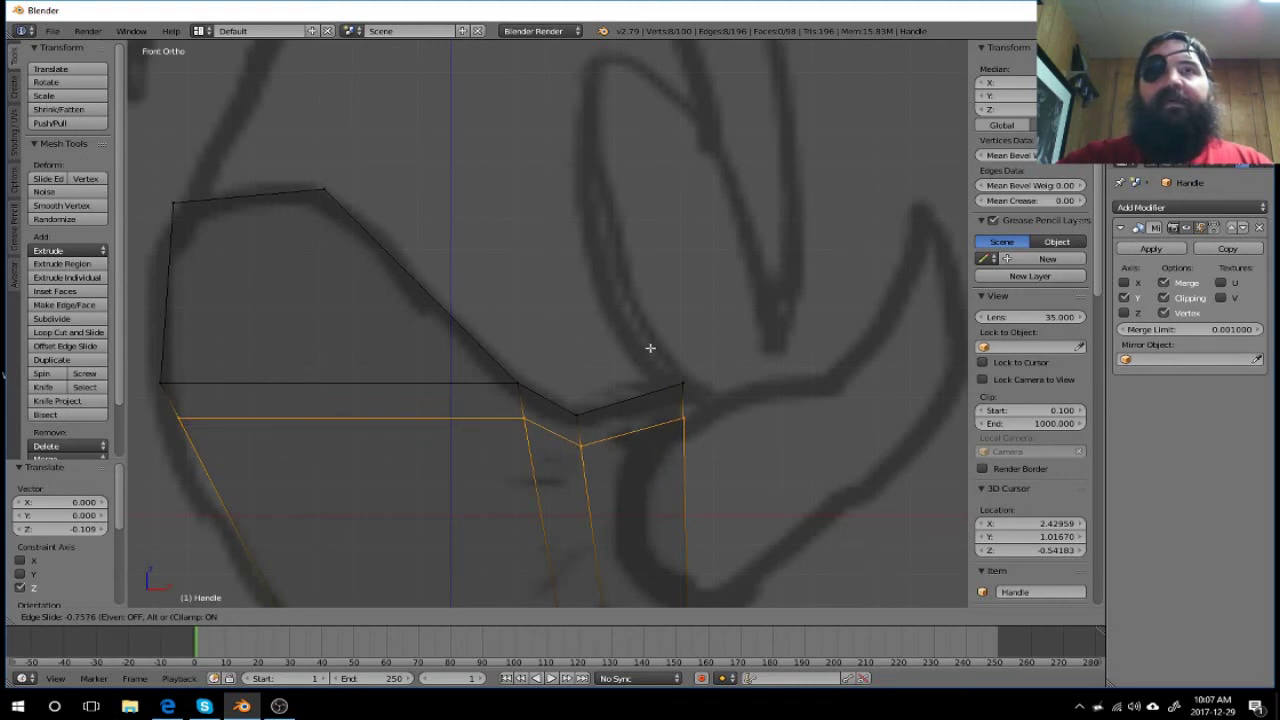
left_click(650, 348)
mouse_move(821, 436)
middle_mouse_down()
mouse_move(705, 452)
mouse_move(723, 452)
middle_mouse_up()
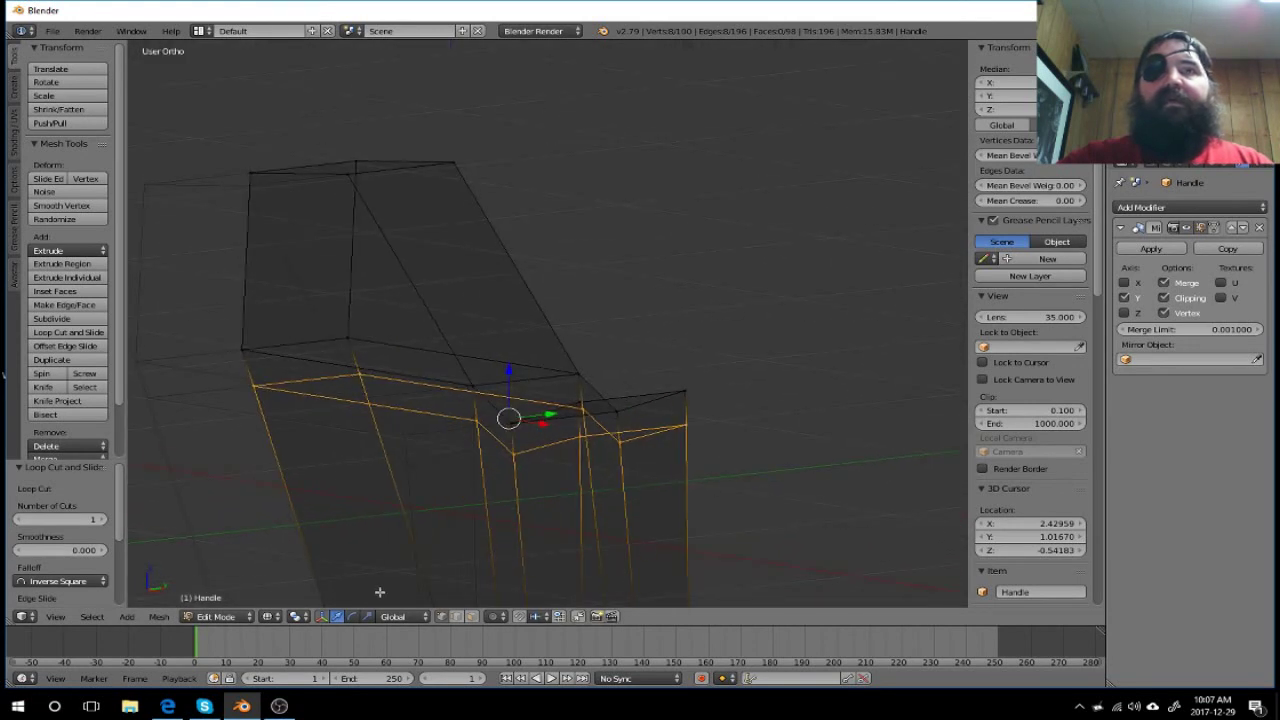
left_click(477, 617)
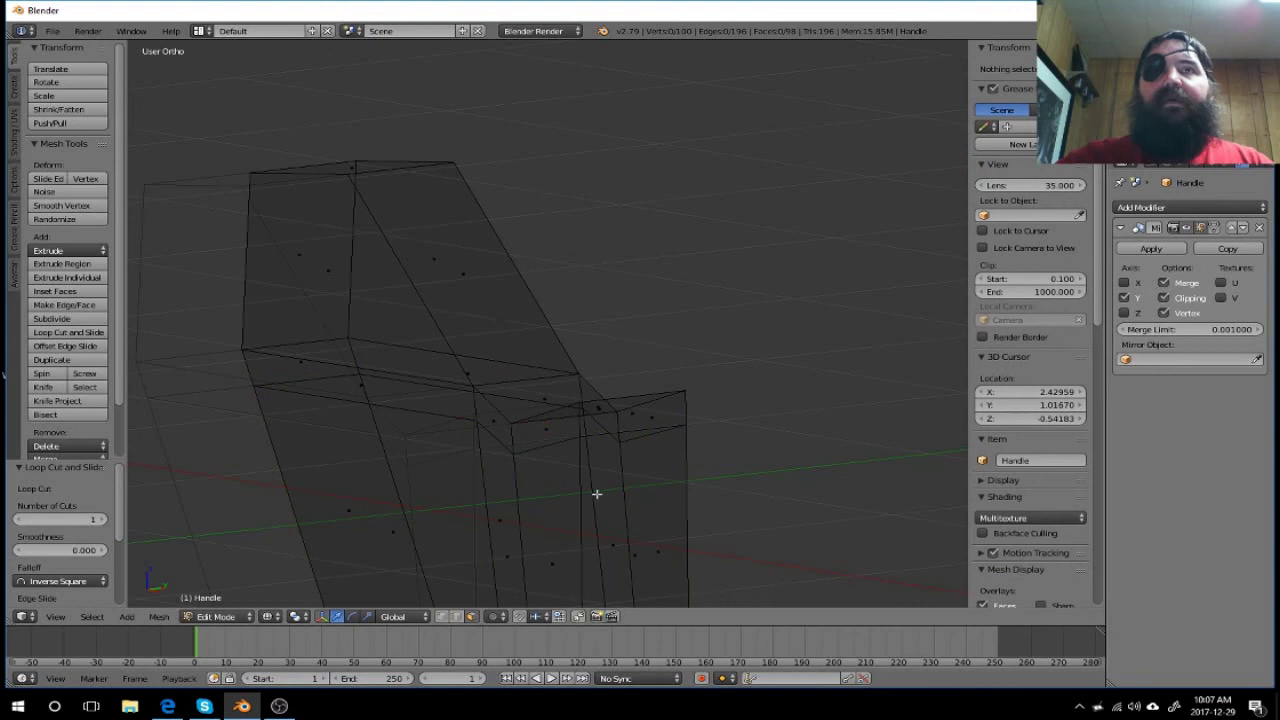
right_click(637, 414)
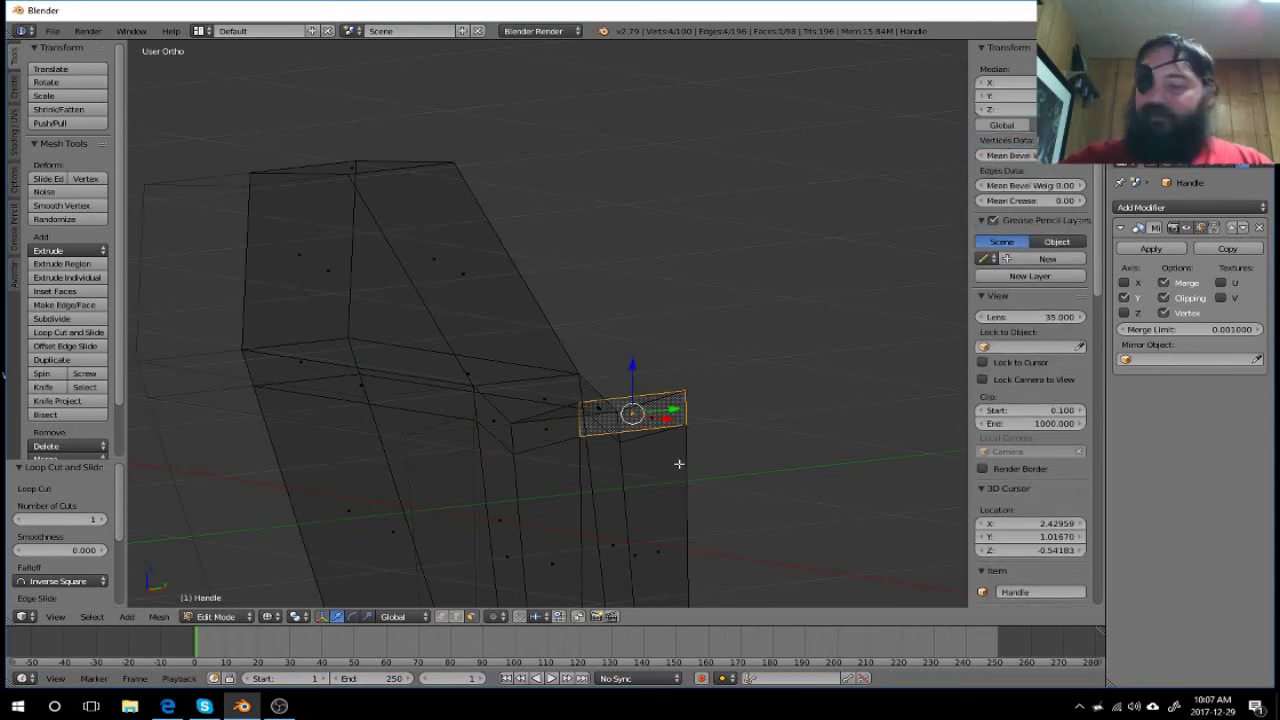
key("KP_1")
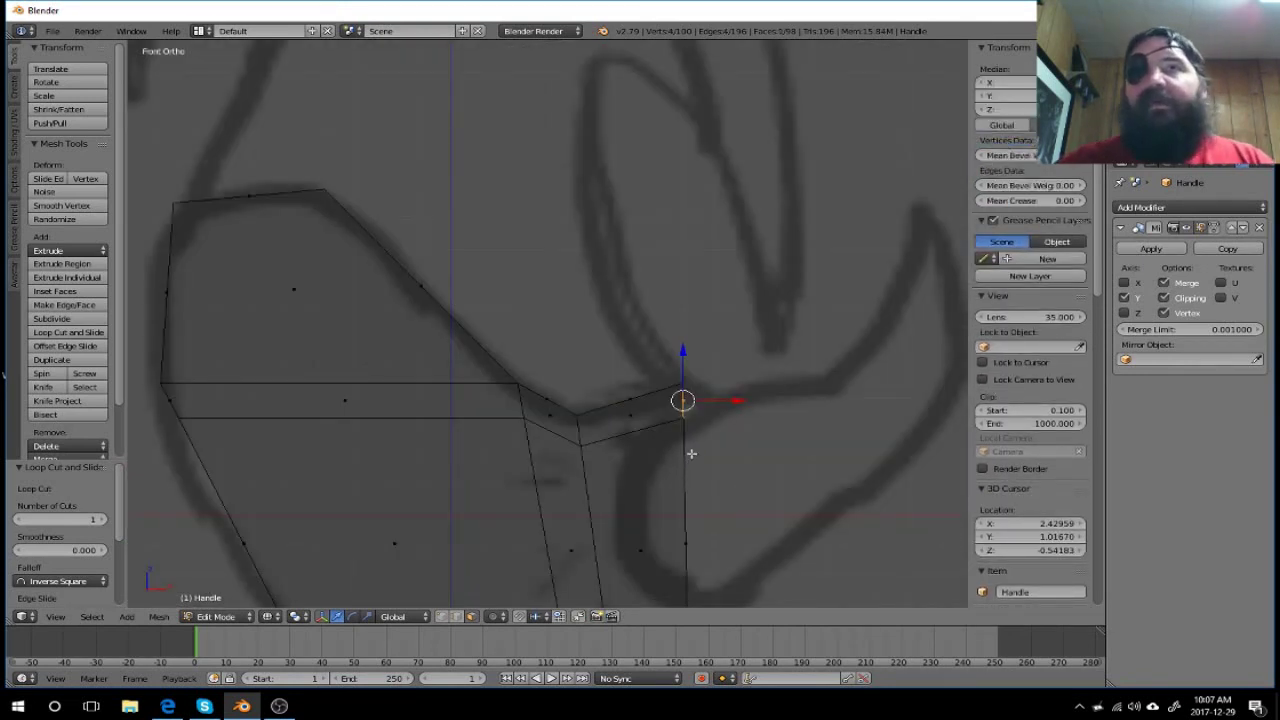
mouse_move(738, 400)
left_mouse_down()
mouse_move(766, 391)
mouse_move(731, 397)
left_mouse_up()
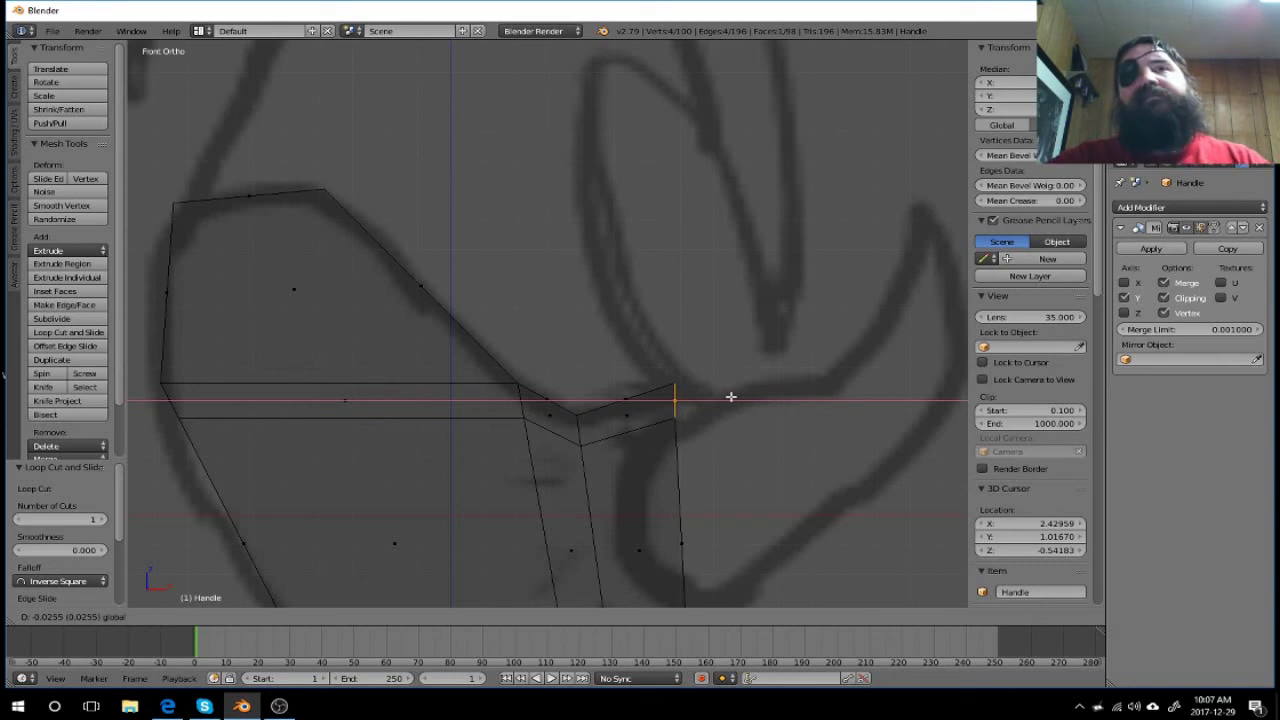
left_click(731, 397)
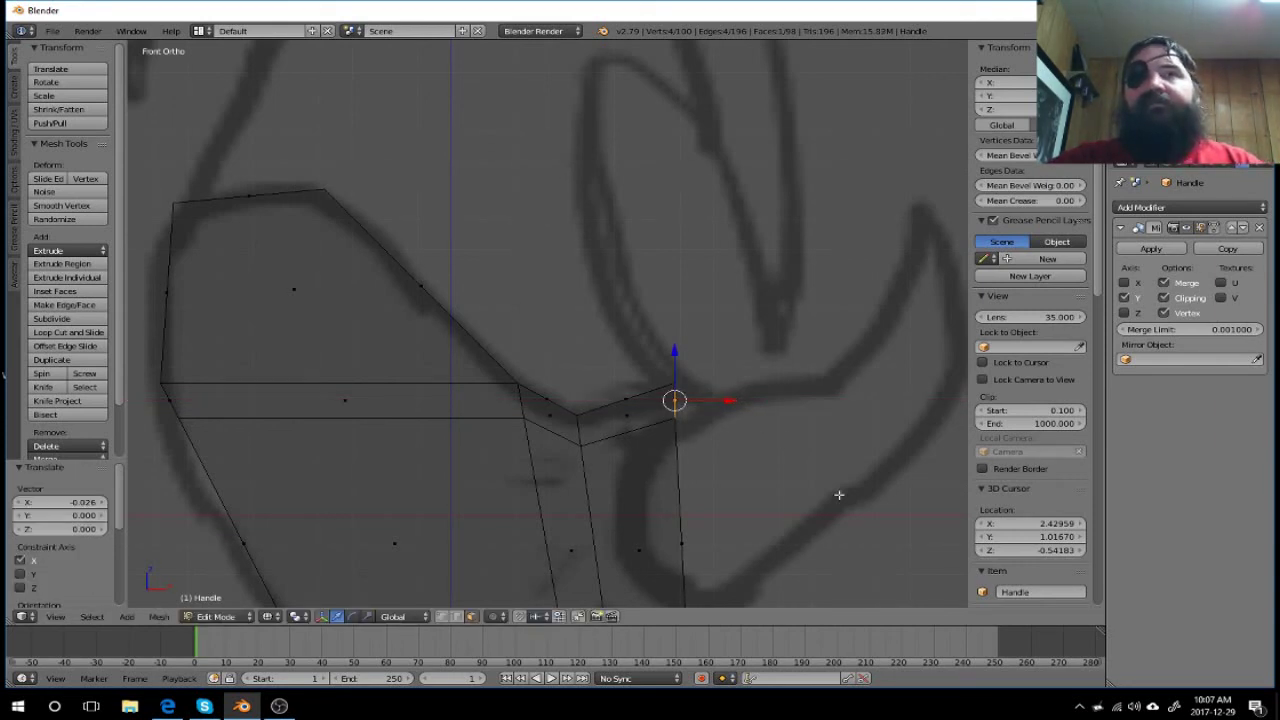
key("ctrl+z")
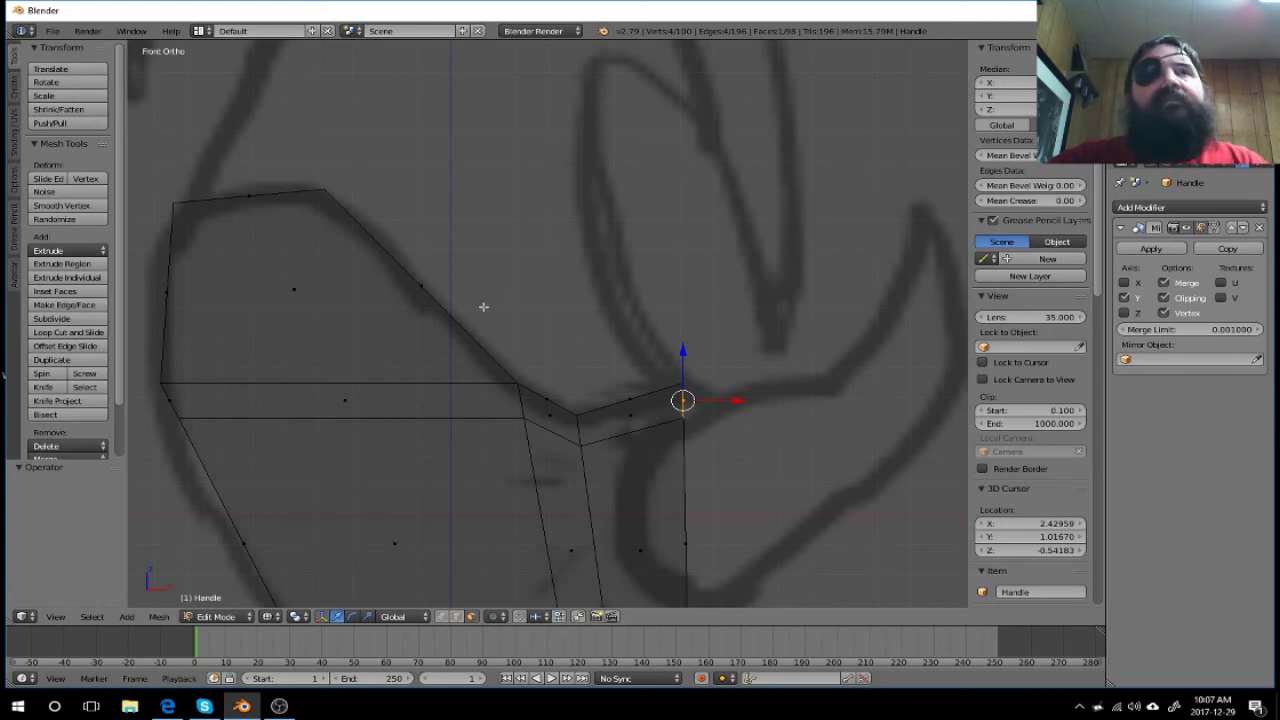
mouse_move(565, 315)
middle_mouse_down()
mouse_move(491, 349)
mouse_move(394, 323)
mouse_move(503, 397)
mouse_move(577, 357)
mouse_move(563, 349)
mouse_move(704, 469)
mouse_move(720, 386)
mouse_move(816, 411)
mouse_move(660, 417)
mouse_move(654, 434)
mouse_move(554, 486)
mouse_move(569, 510)
mouse_move(666, 506)
mouse_move(774, 466)
mouse_move(756, 447)
mouse_move(714, 450)
middle_mouse_up()
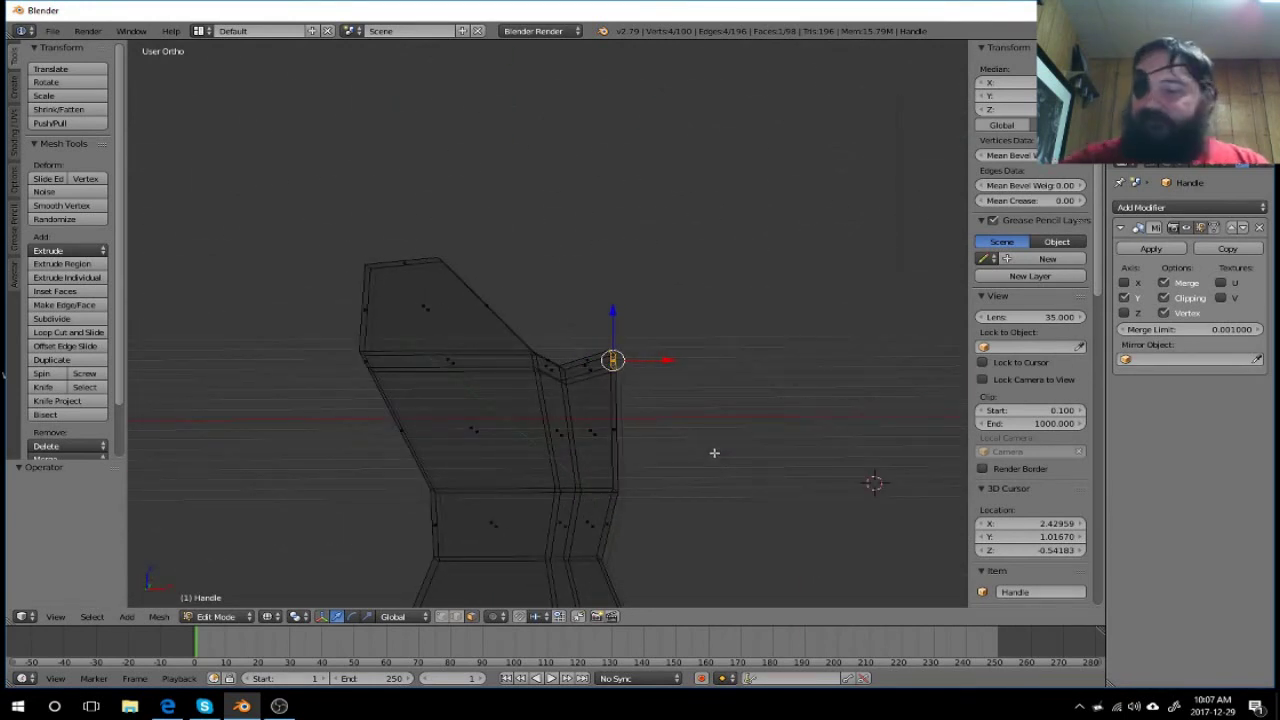
key("KP_1")
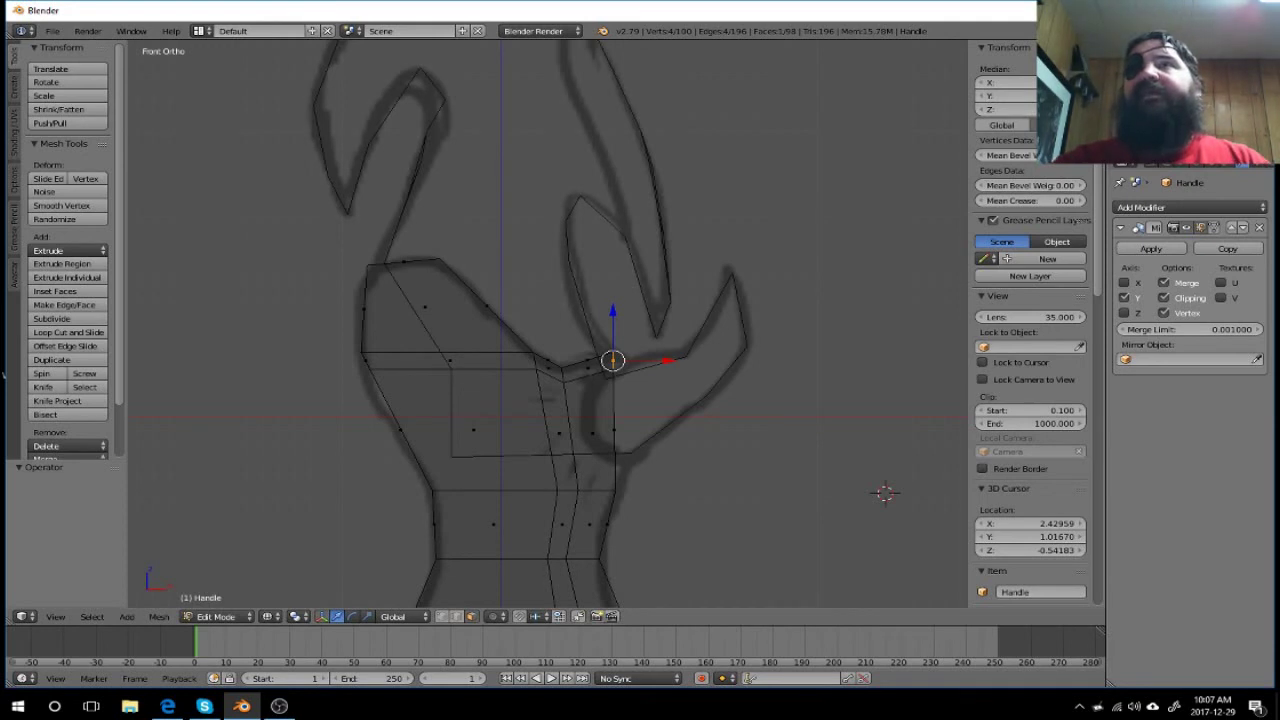
Step: Display the Handle with Solid shading and orbit around the notched, mirrored grip to inspect it
left_click(267, 616)
left_click(289, 571)
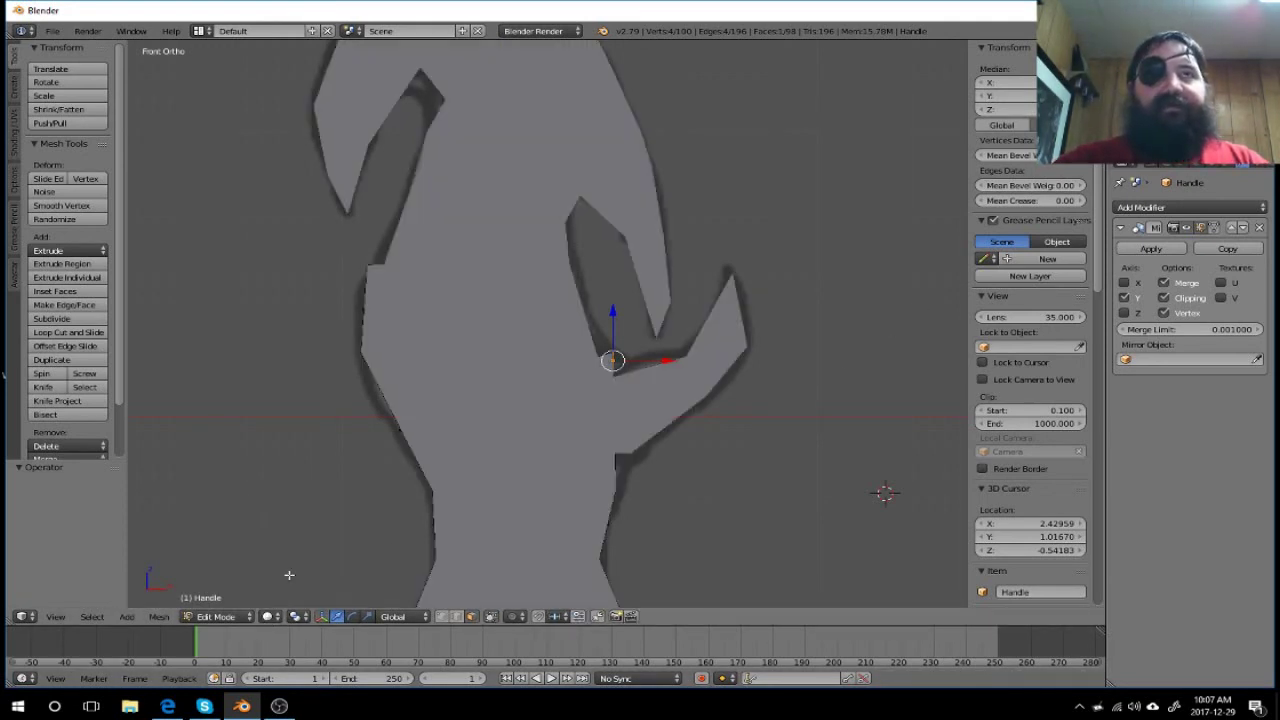
scroll(760, 318, "down", 1)
scroll(784, 296, "down", 1)
scroll(778, 302, "down", 1)
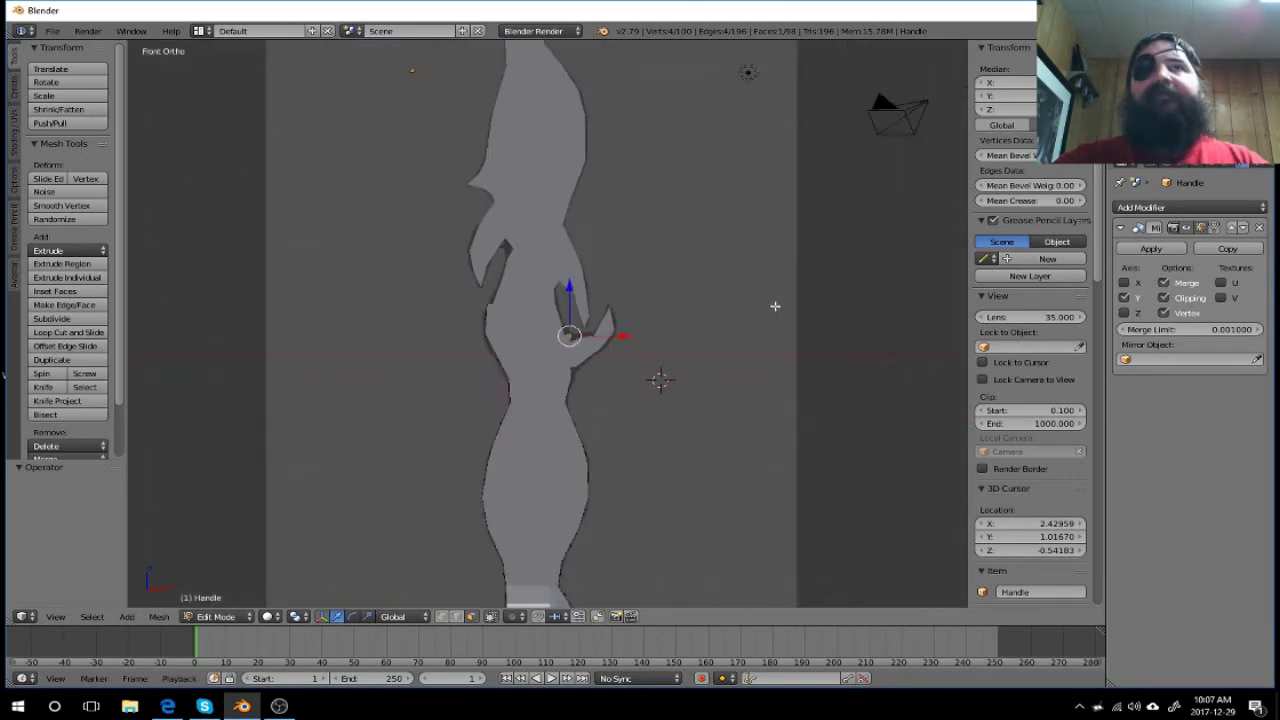
scroll(772, 306, "down", 1)
mouse_move(768, 305)
middle_mouse_down()
mouse_move(545, 313)
mouse_move(443, 283)
mouse_move(351, 314)
mouse_move(431, 351)
mouse_move(507, 351)
middle_mouse_up()
scroll(507, 351, "up", 1)
scroll(420, 323, "up", 3)
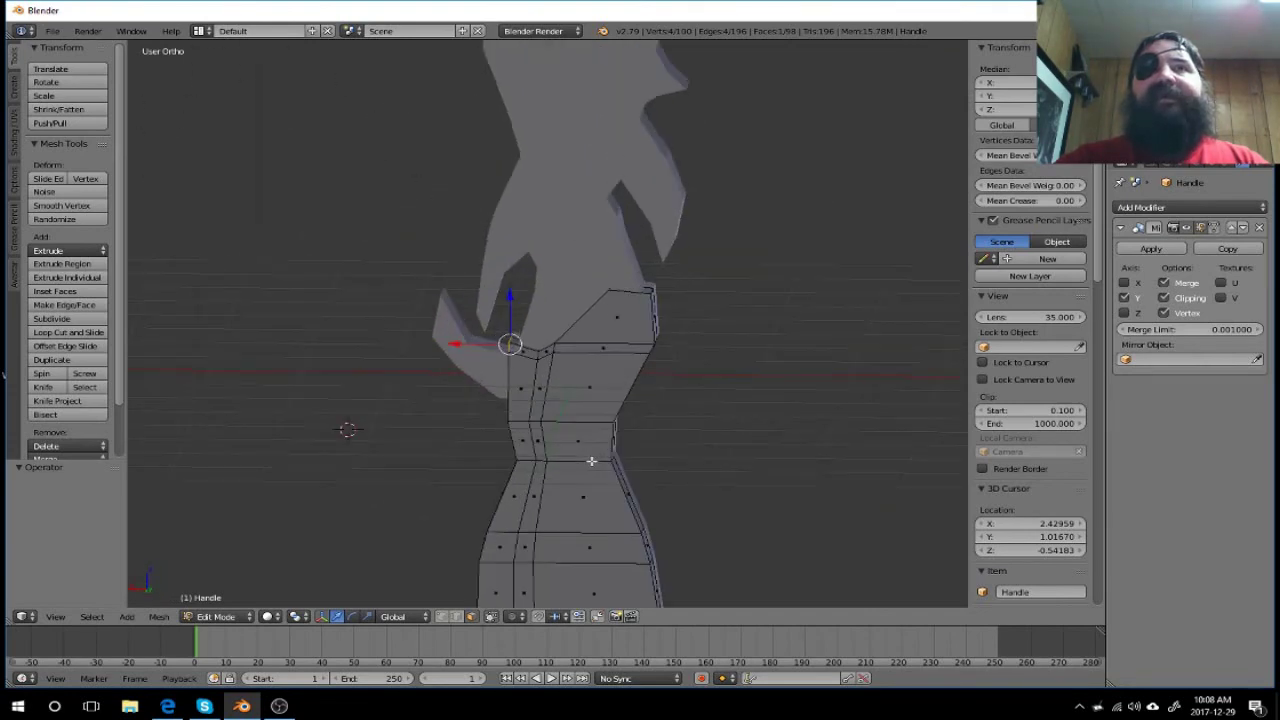
mouse_move(634, 467)
middle_mouse_down()
mouse_move(660, 469)
mouse_move(610, 458)
mouse_move(634, 443)
mouse_move(595, 442)
mouse_move(578, 468)
mouse_move(511, 473)
mouse_move(595, 484)
middle_mouse_up()
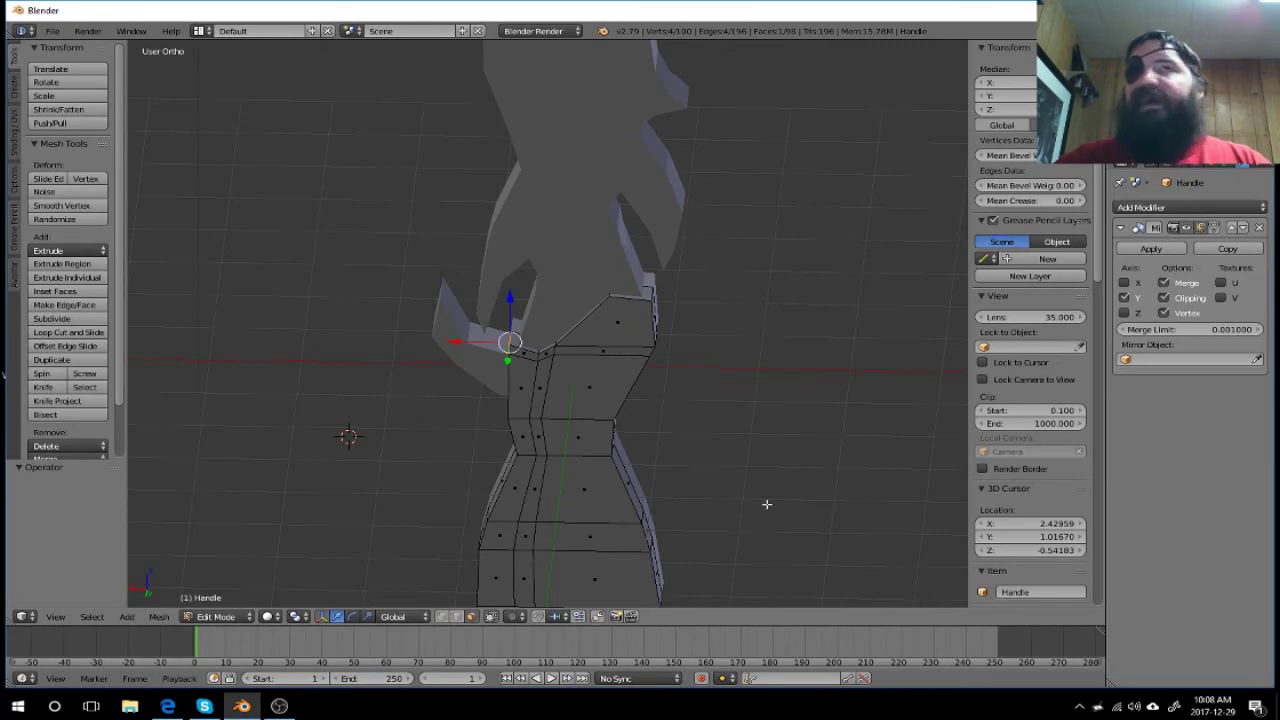
mouse_move(687, 352)
middle_mouse_down()
mouse_move(214, 163)
mouse_move(877, 403)
mouse_move(854, 309)
mouse_move(754, 342)
mouse_move(696, 332)
middle_mouse_up()
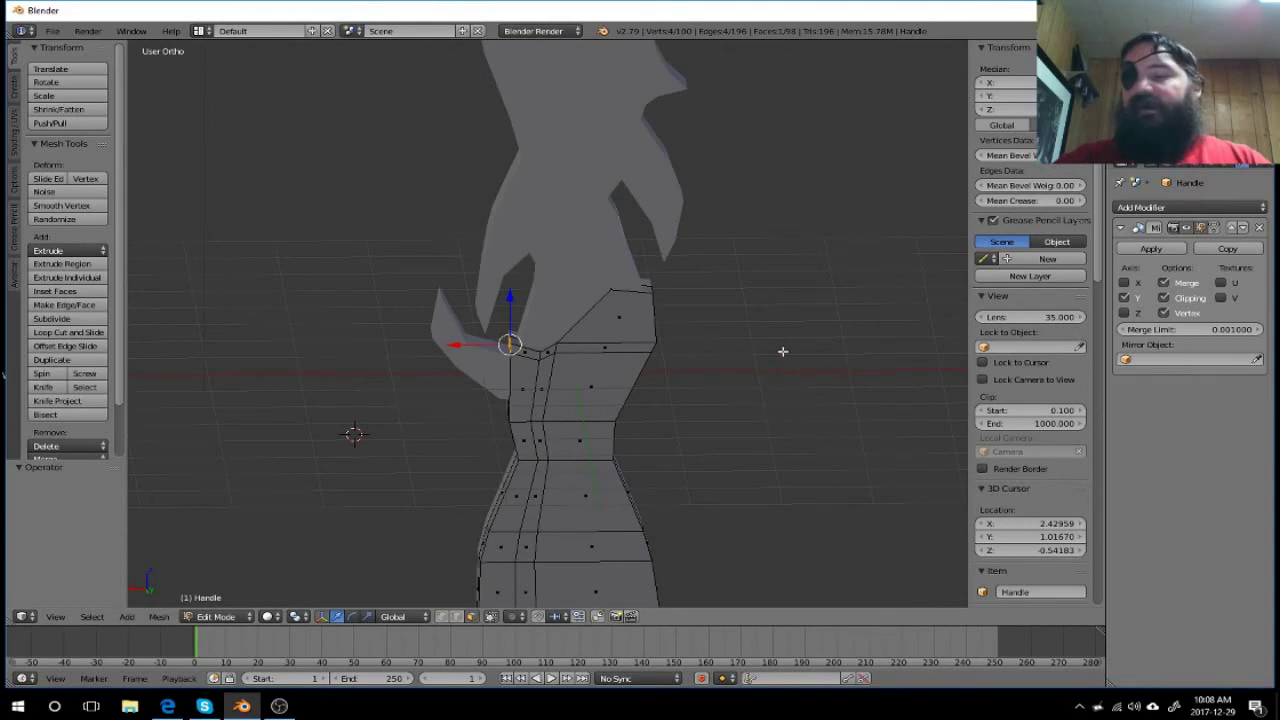
scroll(692, 359, "down", 3)
mouse_move(683, 374)
middle_mouse_down()
mouse_move(703, 397)
mouse_move(849, 380)
mouse_move(831, 303)
mouse_move(750, 388)
mouse_move(634, 371)
mouse_move(663, 383)
mouse_move(657, 420)
mouse_move(820, 387)
mouse_move(793, 403)
middle_mouse_up()
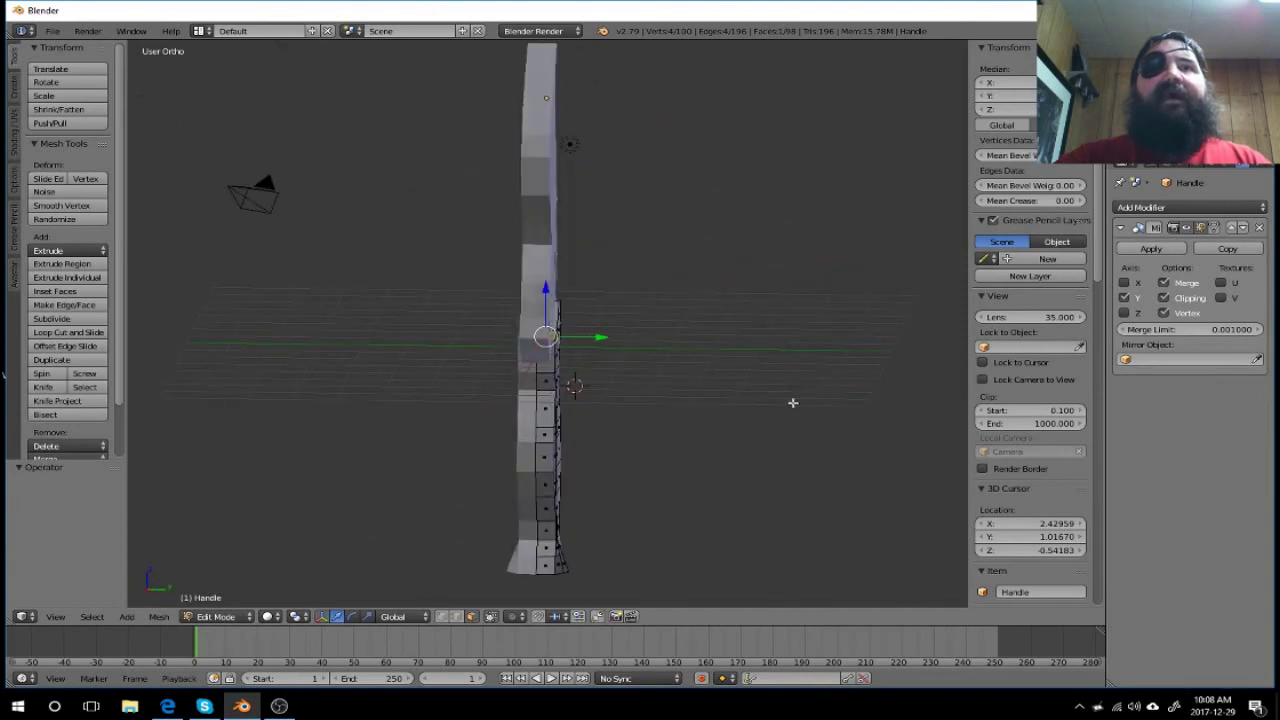
Step: Open the Save As file browser from the File menu, showing the Chair work folder
left_click(47, 31)
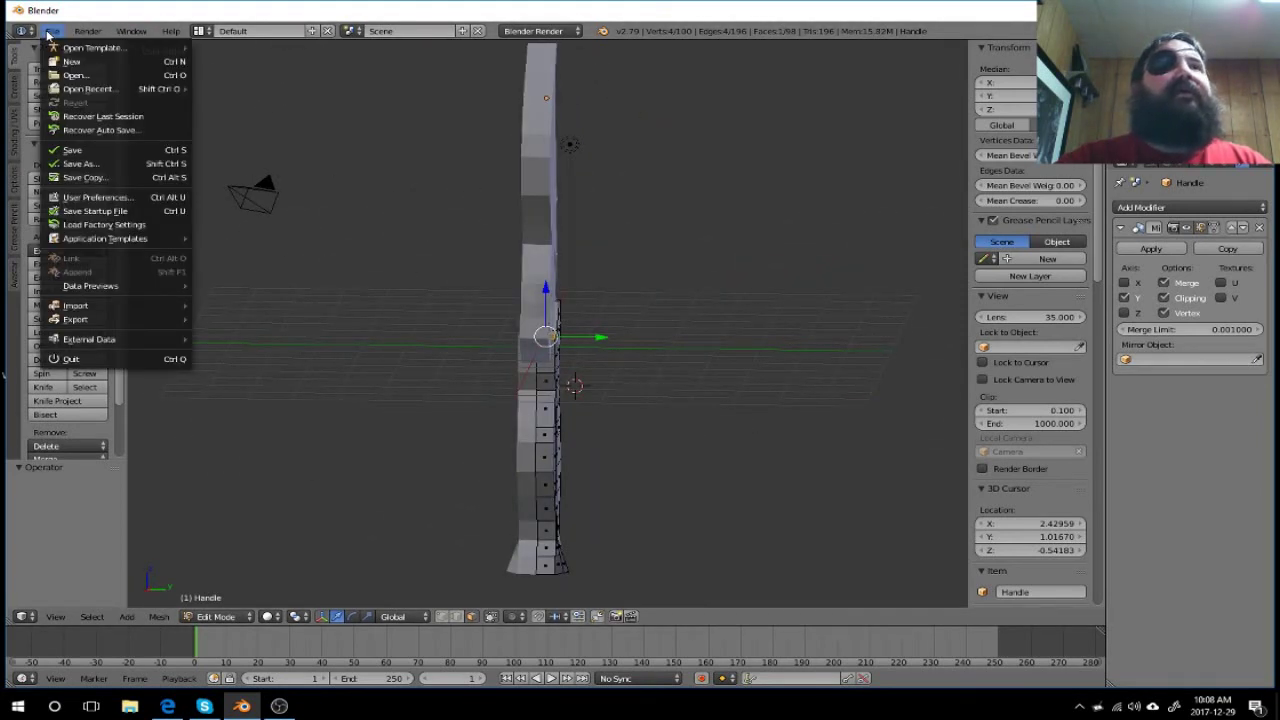
left_click(80, 163)
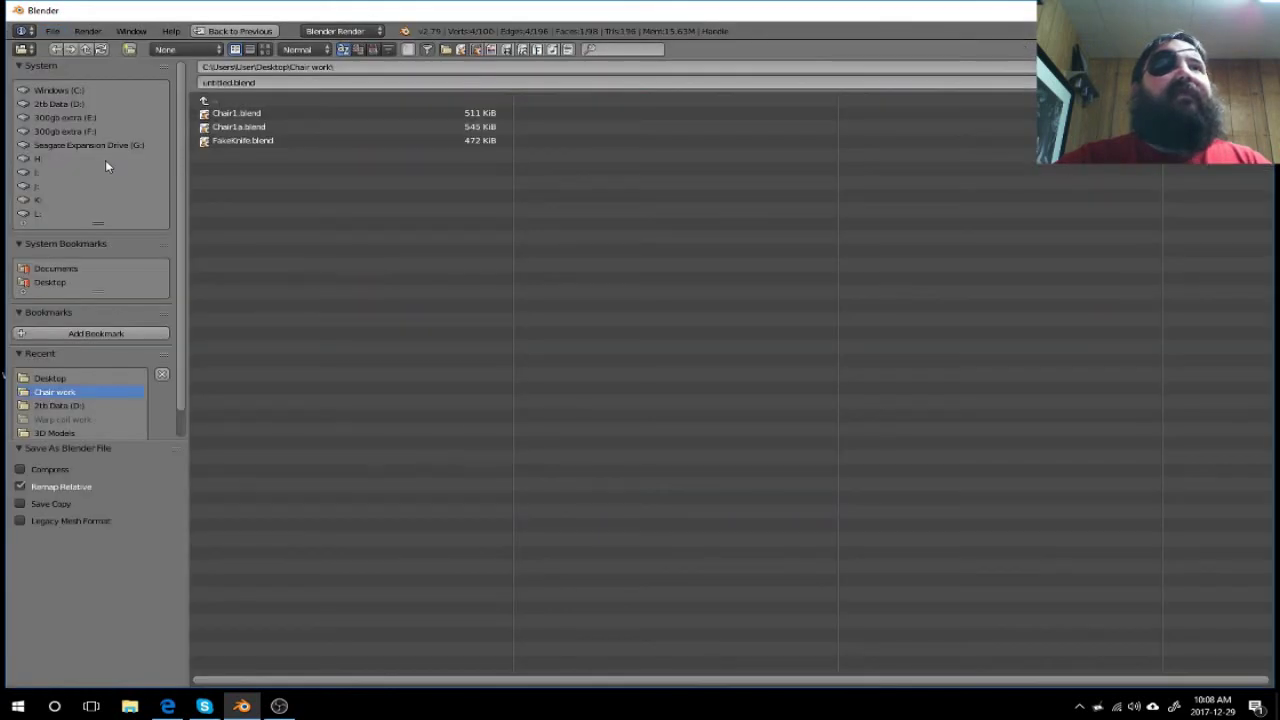